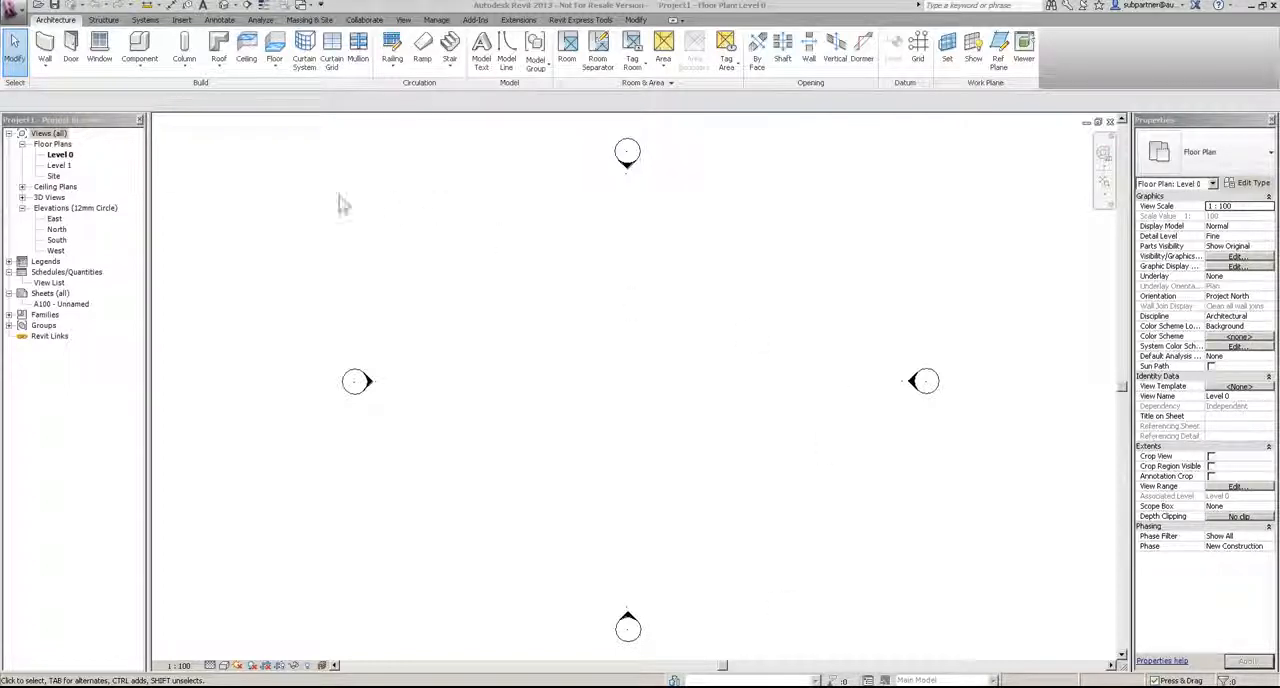
Step: Open the East elevation and change both existing levels to the Triangle Head - Project Datum type
{"action": "double_click", "coordinate": [54, 218]}
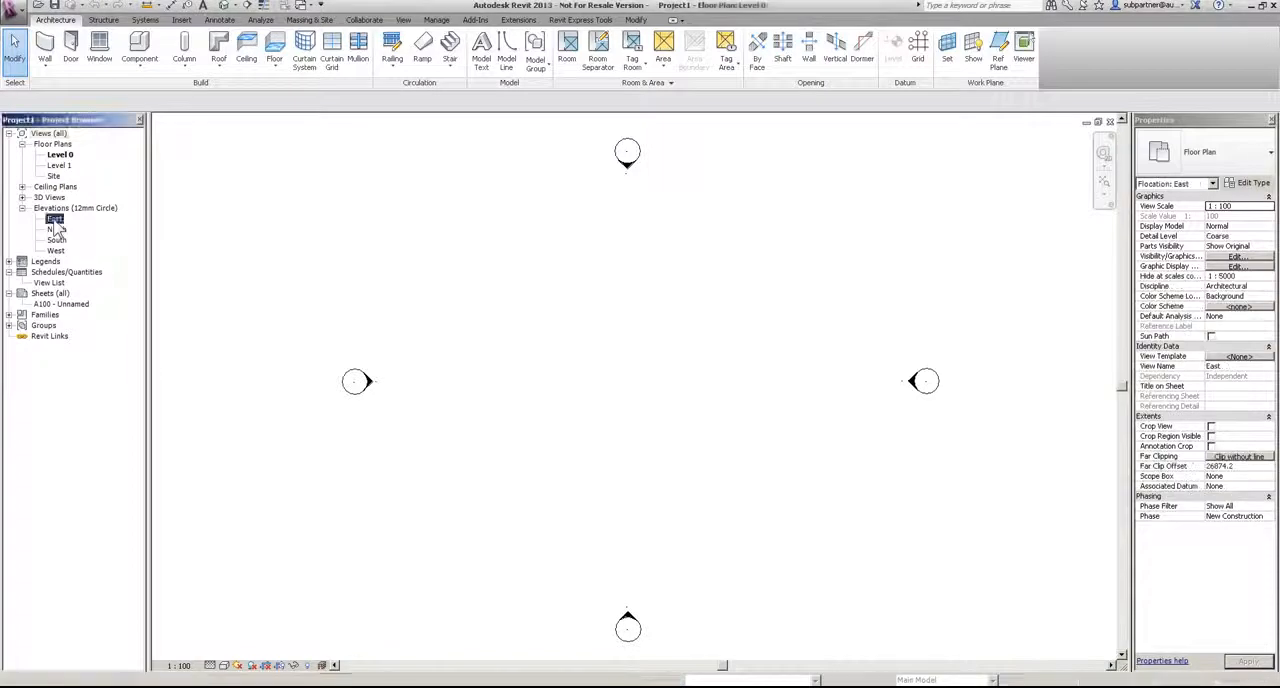
{"action": "scroll", "coordinate": [516, 263], "scroll_direction": "down", "scroll_amount": 3}
{"action": "middle_click_drag", "start_coordinate": [800, 464], "coordinate": [775, 478]}
{"action": "scroll", "coordinate": [775, 481], "scroll_direction": "down", "scroll_amount": 2}
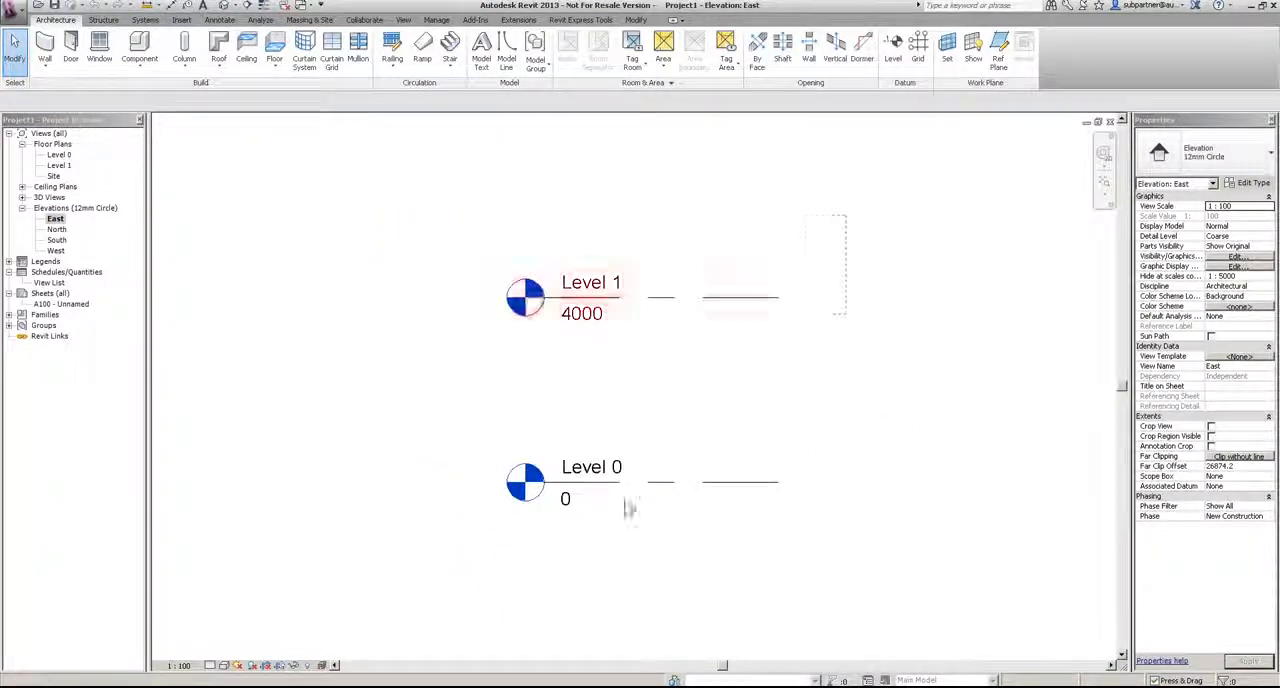
{"action": "left_click_drag", "start_coordinate": [558, 524], "coordinate": [490, 255]}
{"action": "left_click", "coordinate": [1226, 160]}
{"action": "left_click", "coordinate": [1240, 222]}
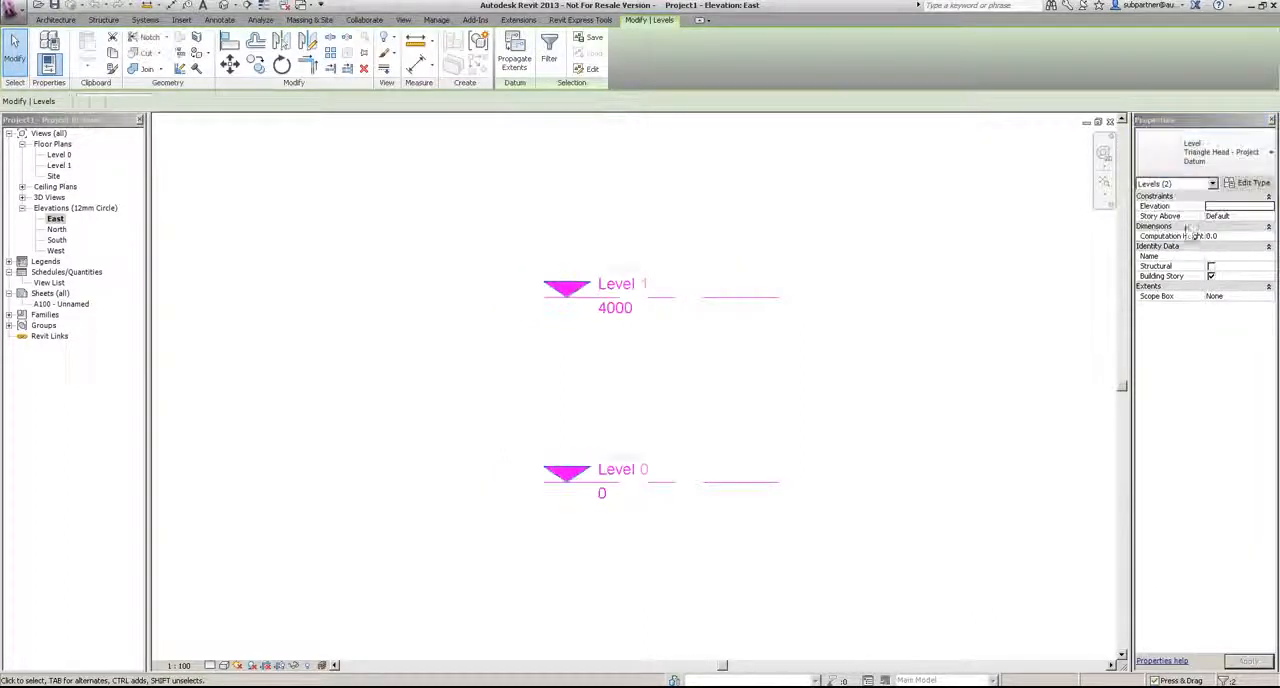
{"action": "left_click", "coordinate": [806, 197]}
Step: Set the height of Level 1 above Level 0 to 2700
{"action": "left_click", "coordinate": [648, 285]}
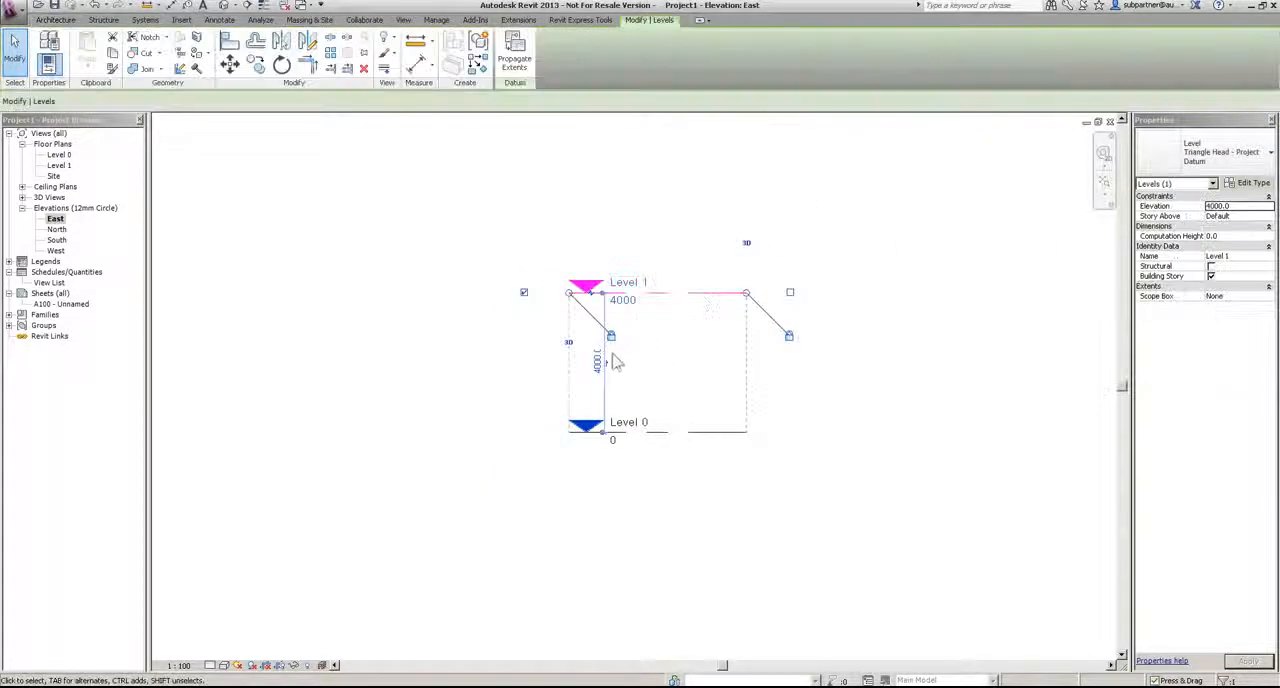
{"action": "left_click", "coordinate": [600, 362]}
{"action": "type", "text": "2700"}
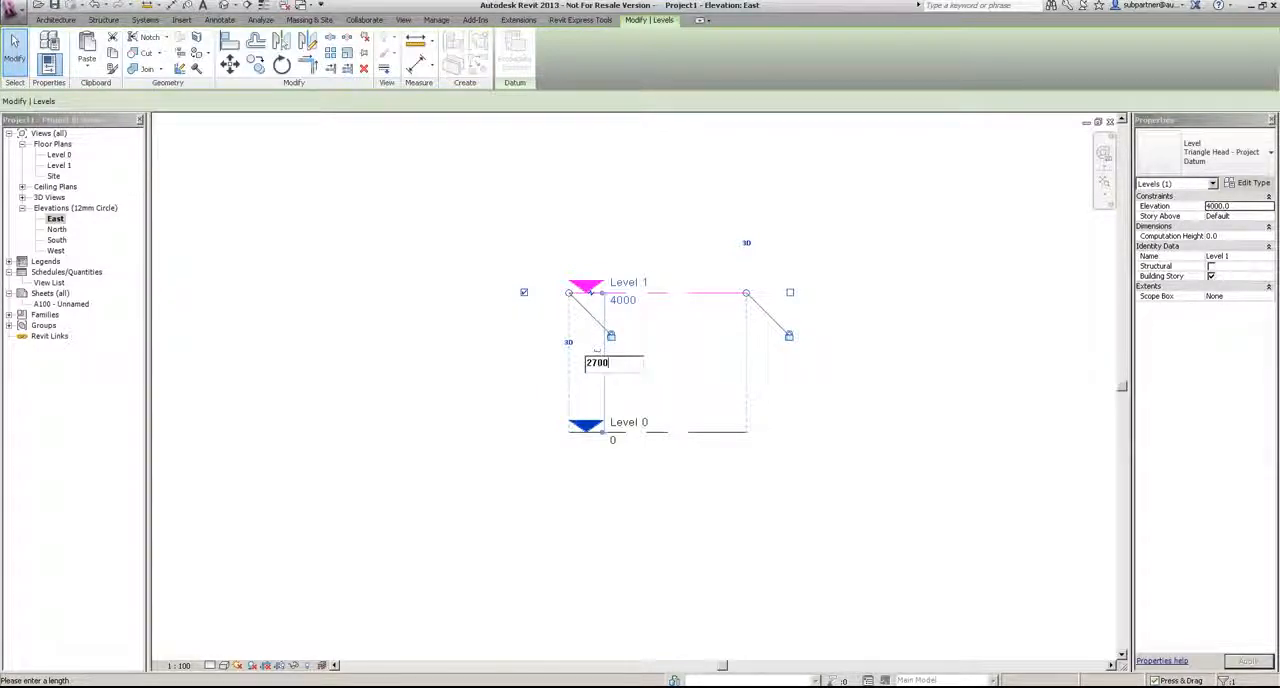
{"action": "key", "text": "Return"}
{"action": "left_click", "coordinate": [686, 551]}
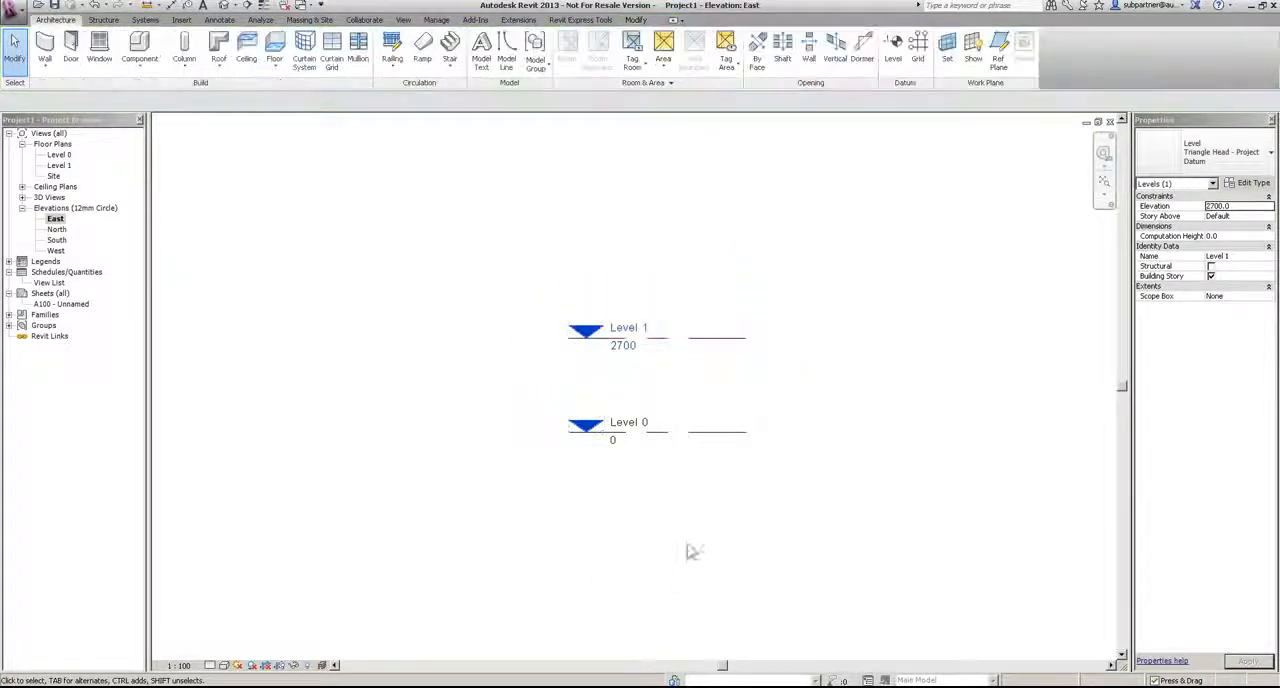
Step: Rename Level 0 as "00 Ground Floor FFL" and rename its corresponding views as well
{"action": "left_click", "coordinate": [622, 420]}
{"action": "left_click", "coordinate": [622, 421]}
{"action": "type", "text": "00 G"}
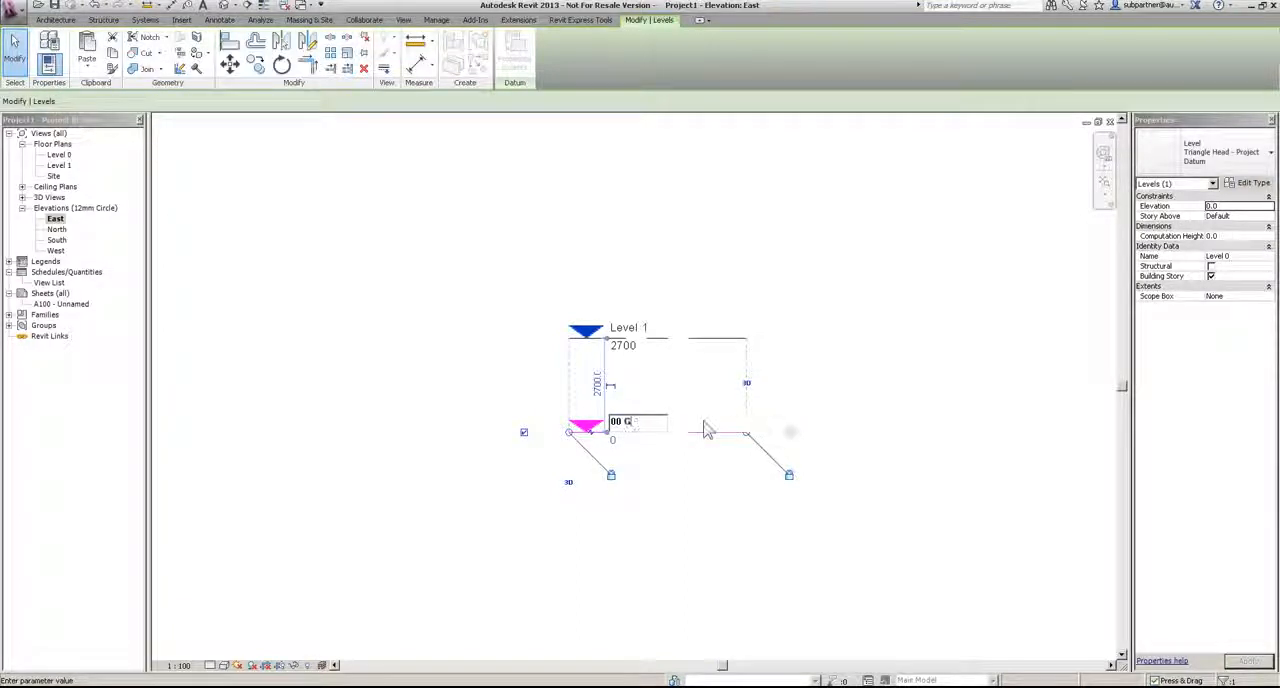
{"action": "type", "text": "round Floo"}
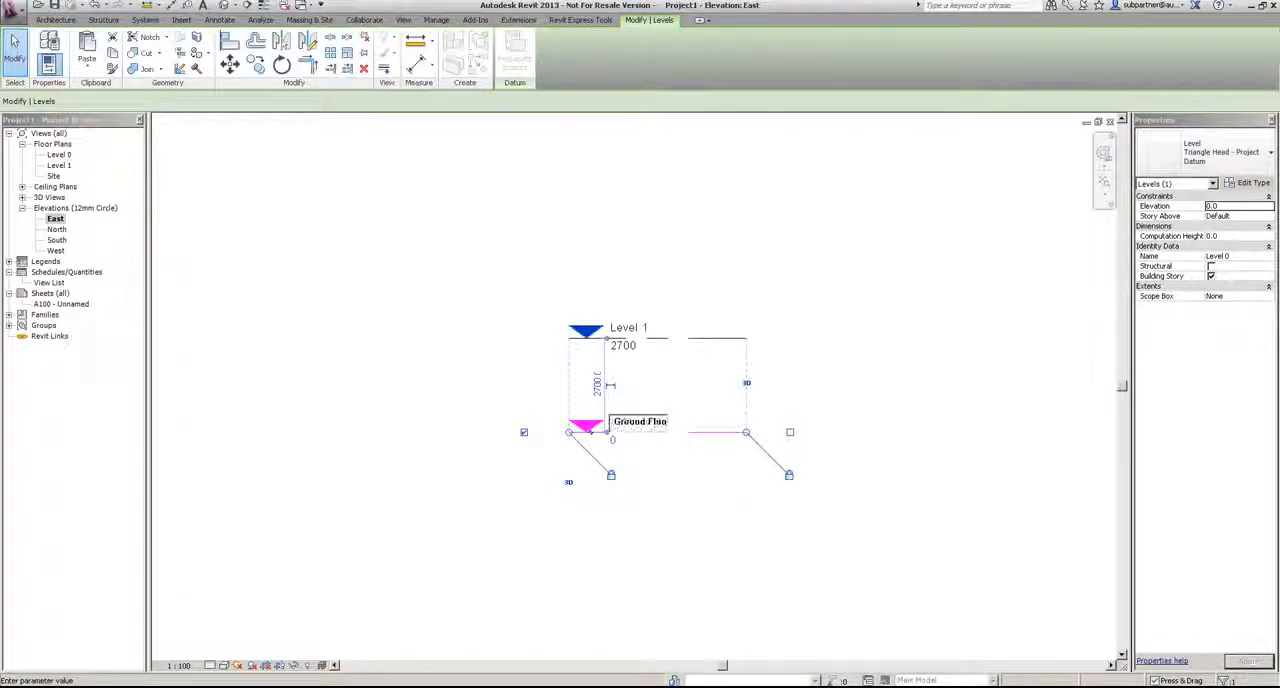
{"action": "type", "text": "r FFL"}
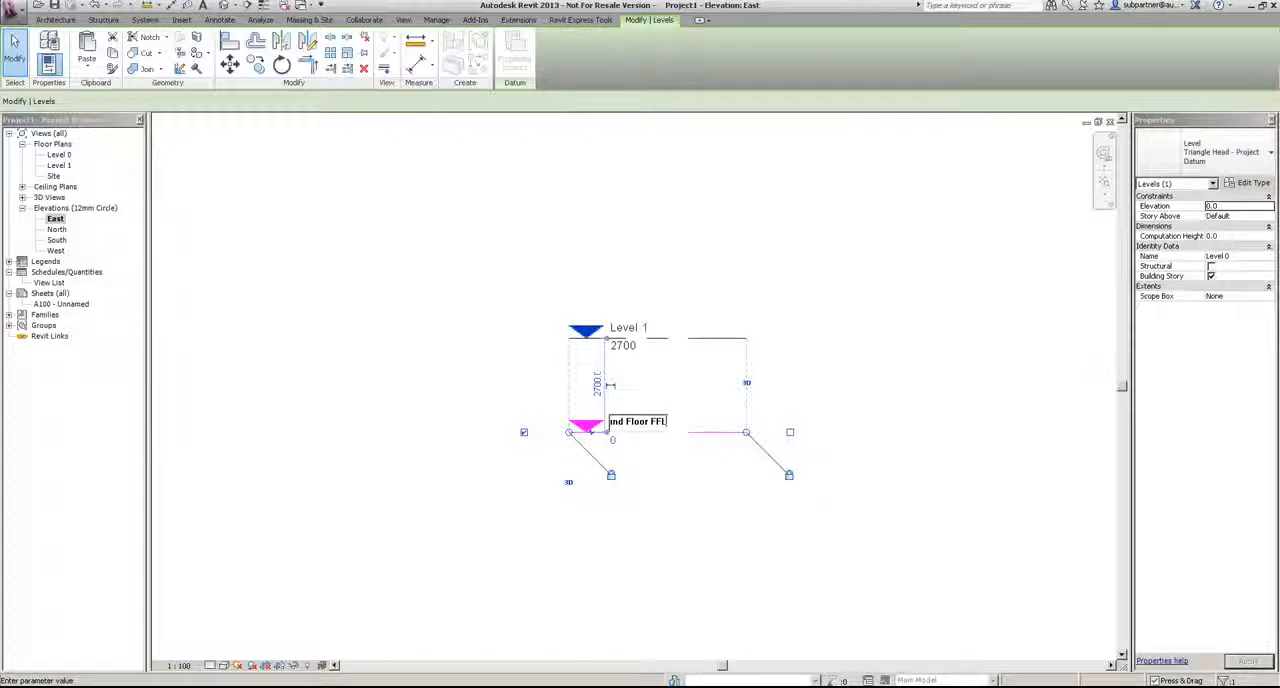
{"action": "key", "text": "Return"}
{"action": "key", "text": "Return"}
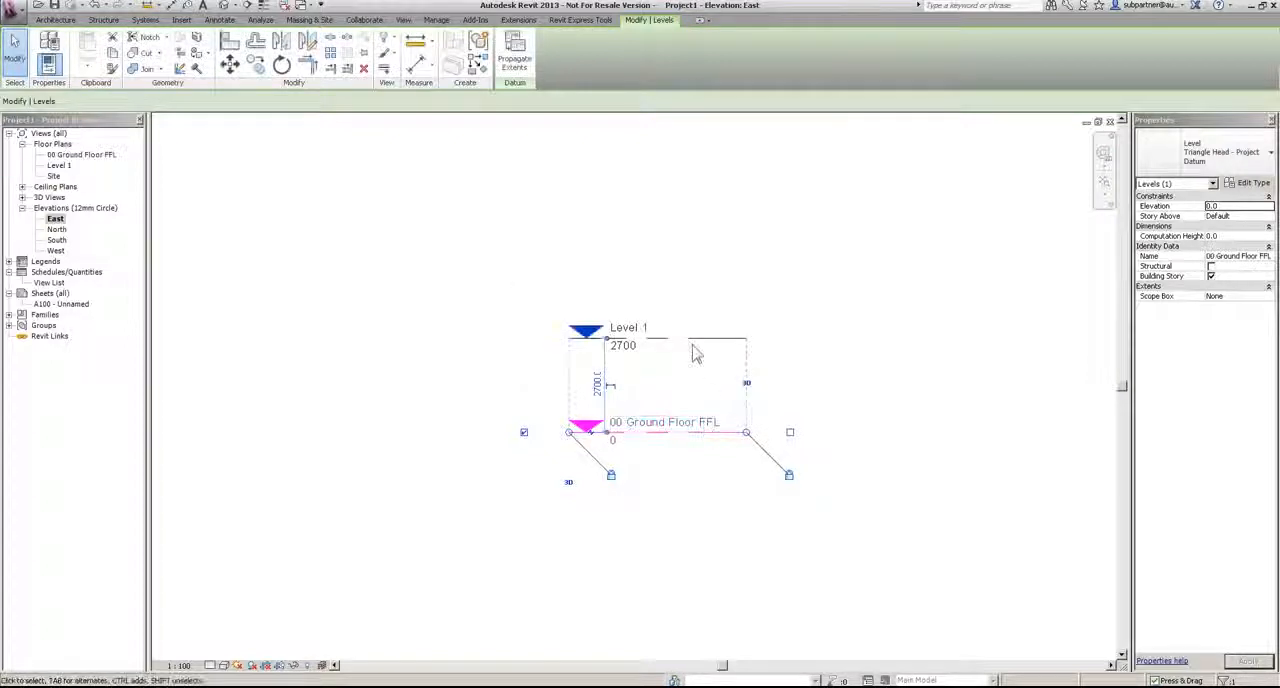
Step: Rename Level 1 as "01 First Floor FFL" and rename its corresponding views as well
{"action": "double_click", "coordinate": [634, 336]}
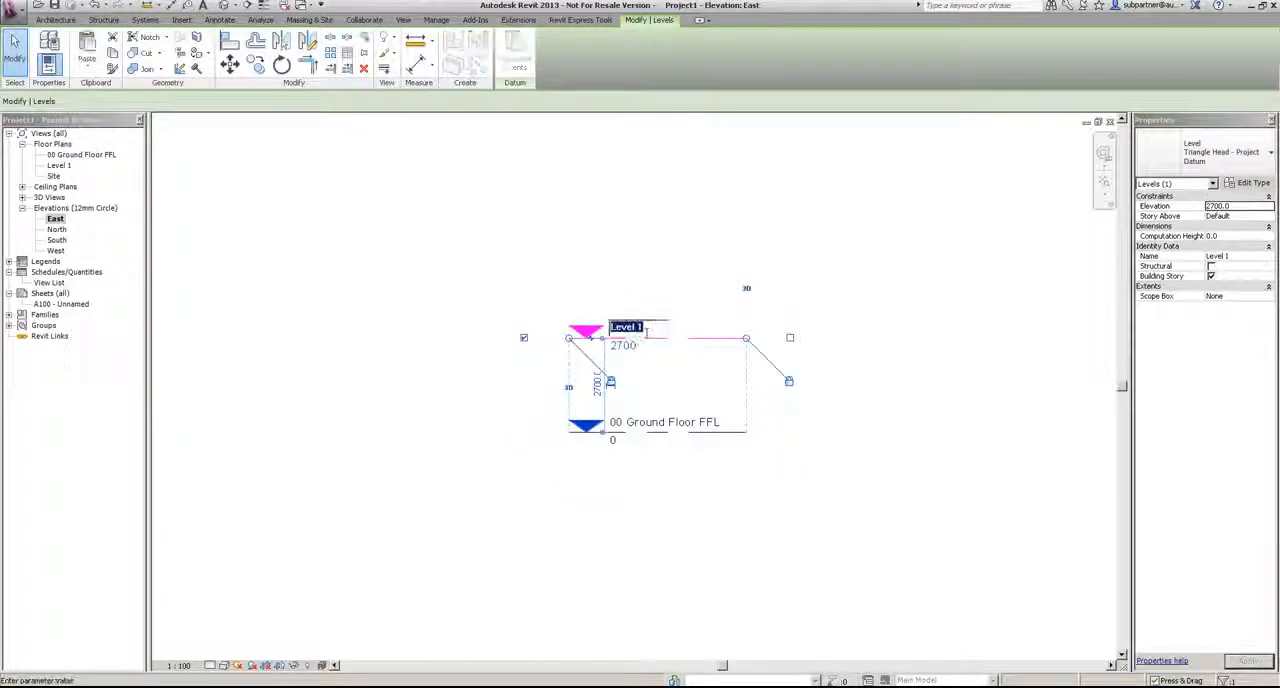
{"action": "type", "text": "01"}
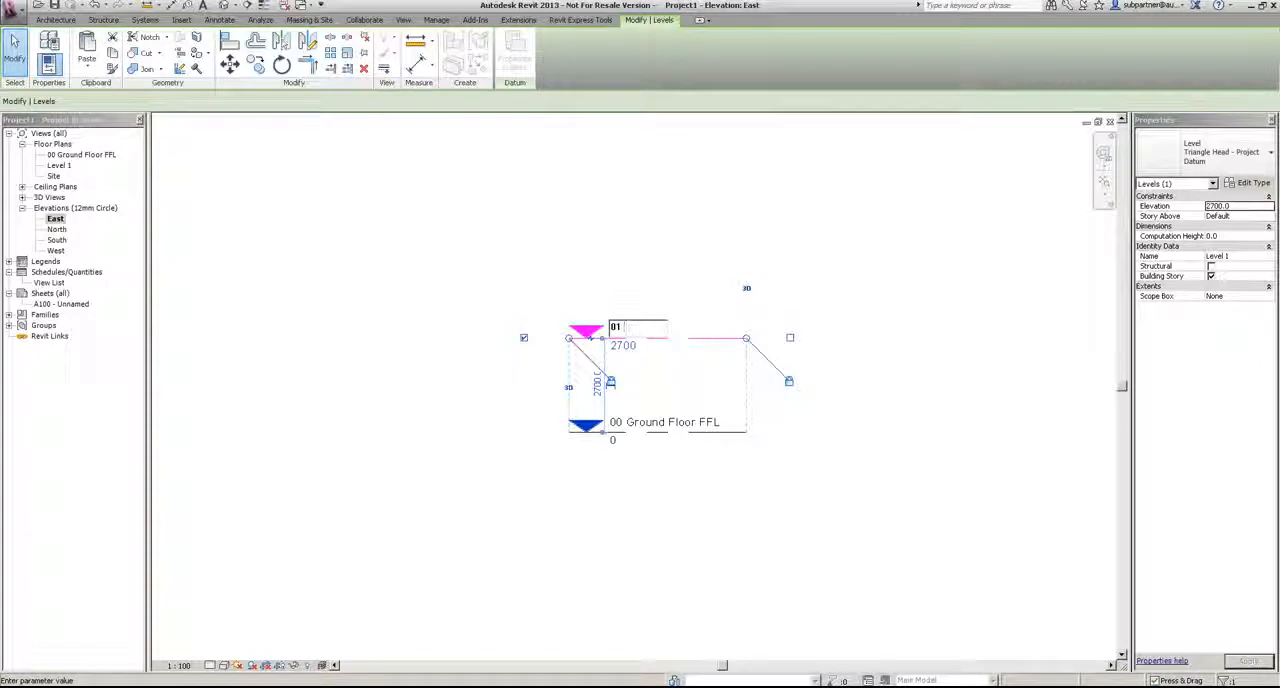
{"action": "type", "text": " First Floor"}
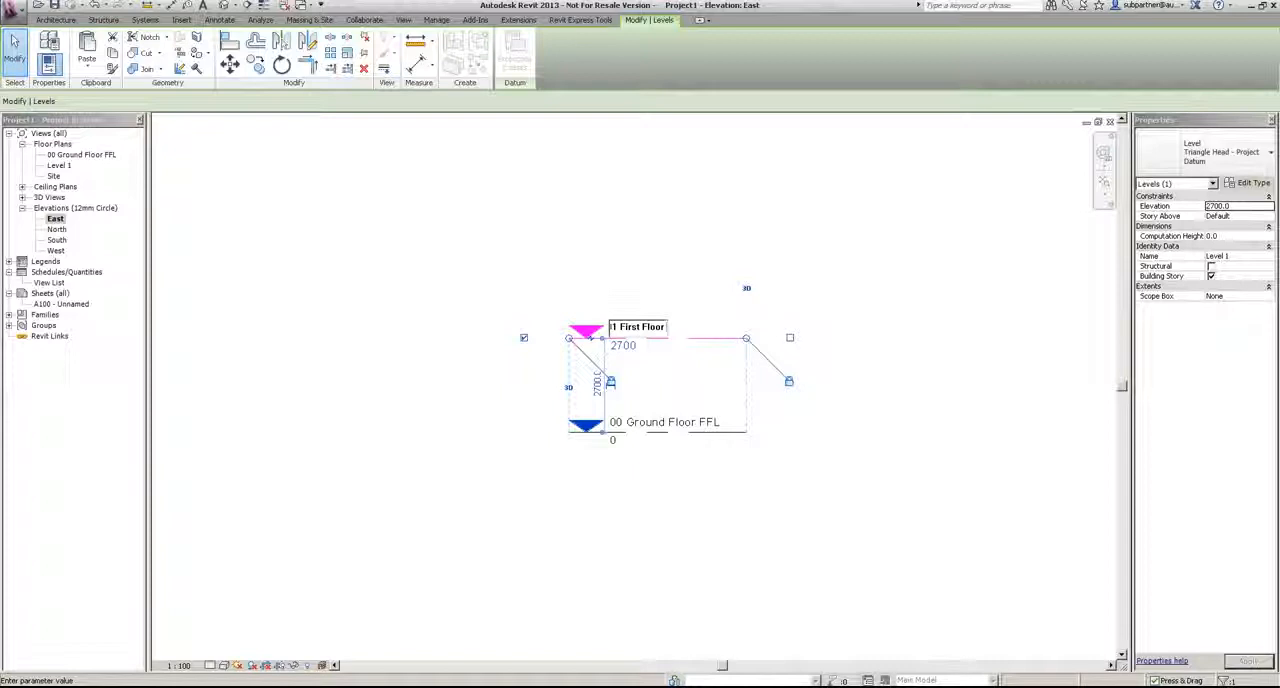
{"action": "type", "text": " FFL"}
{"action": "key", "text": "Return"}
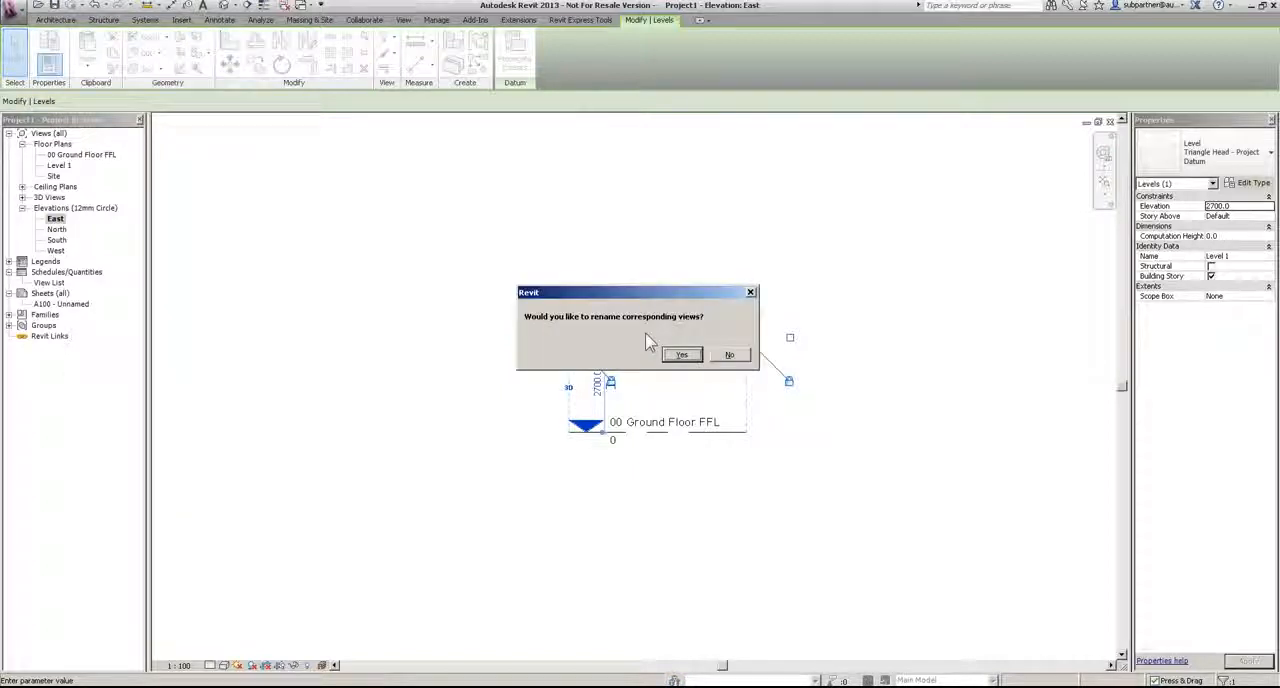
{"action": "left_click", "coordinate": [664, 354]}
{"action": "left_click", "coordinate": [666, 201]}
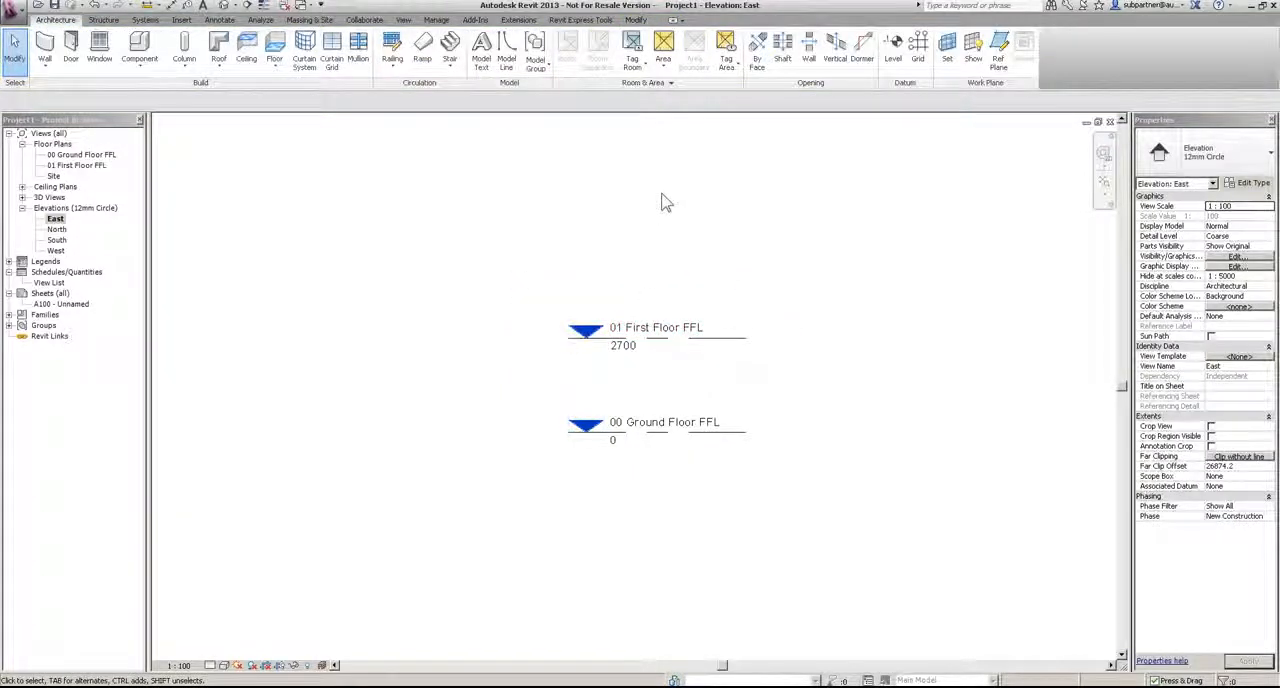
Step: Set the view scale of all four elevations and the ground and first floor plans to 1:50 together
{"action": "left_click", "coordinate": [55, 221]}
{"action": "left_click", "coordinate": [56, 251], "text": "shift"}
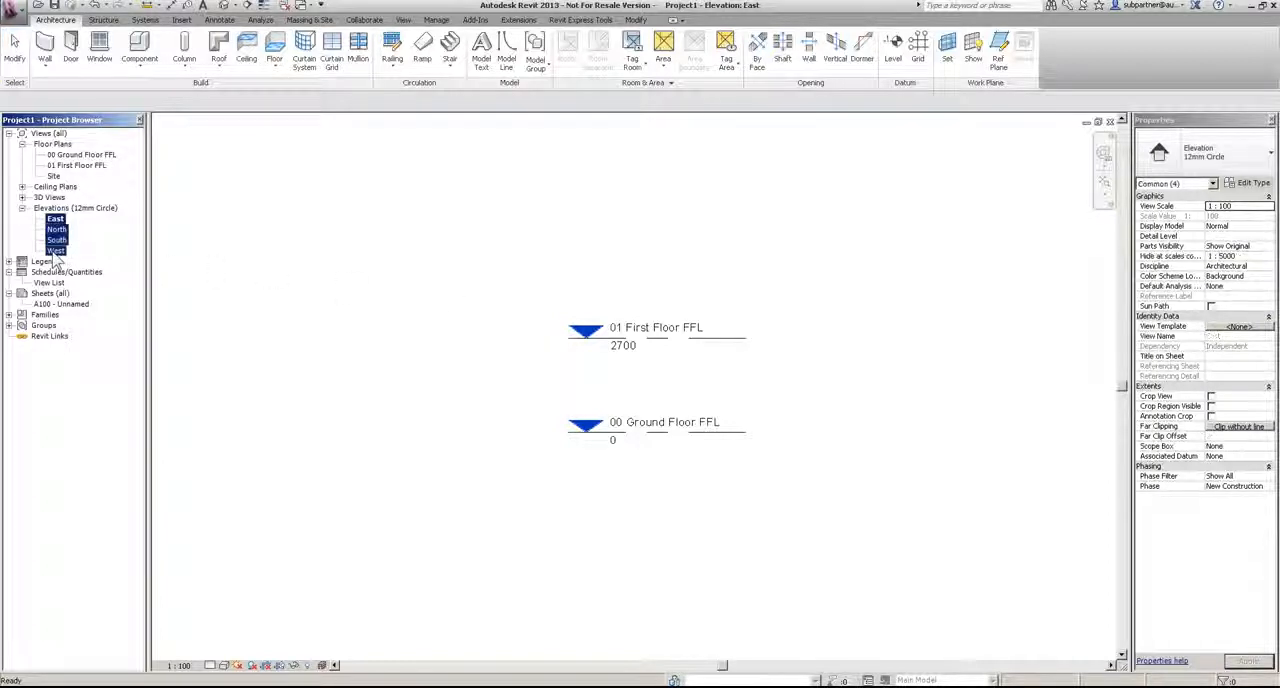
{"action": "left_click", "coordinate": [88, 155], "text": "ctrl"}
{"action": "left_click", "coordinate": [86, 165], "text": "ctrl"}
{"action": "left_click", "coordinate": [1240, 206]}
{"action": "left_click", "coordinate": [1268, 206]}
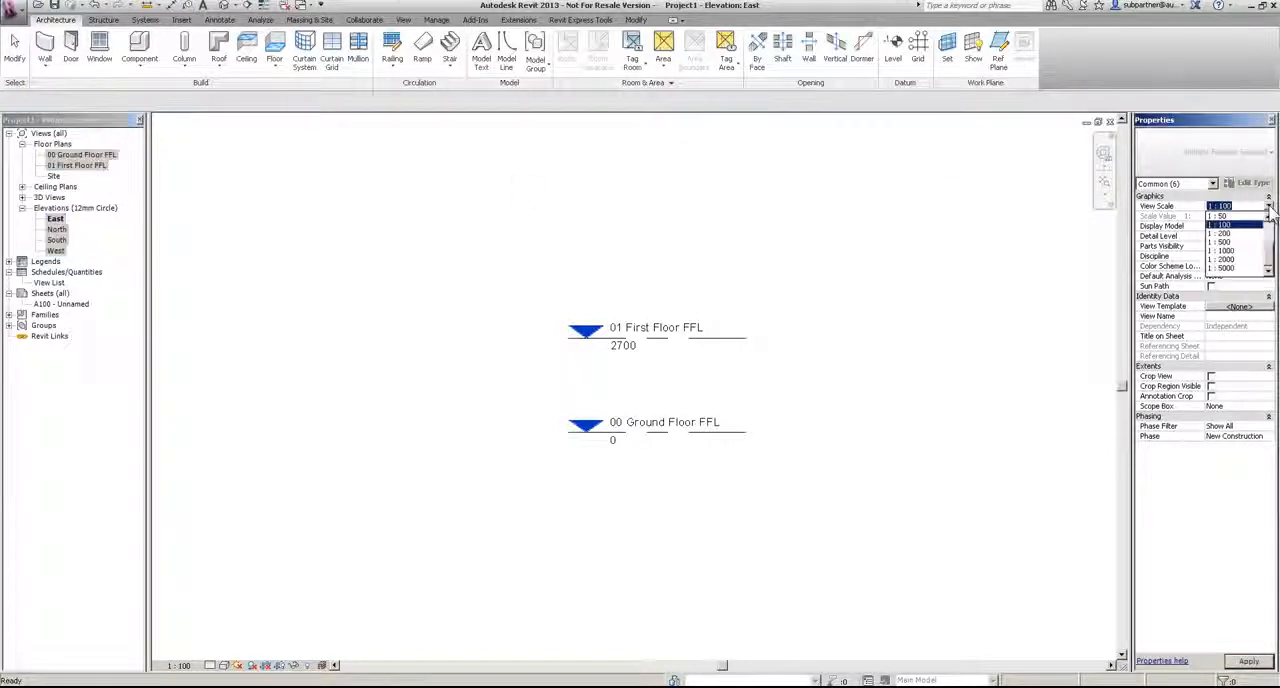
{"action": "left_click", "coordinate": [1236, 216]}
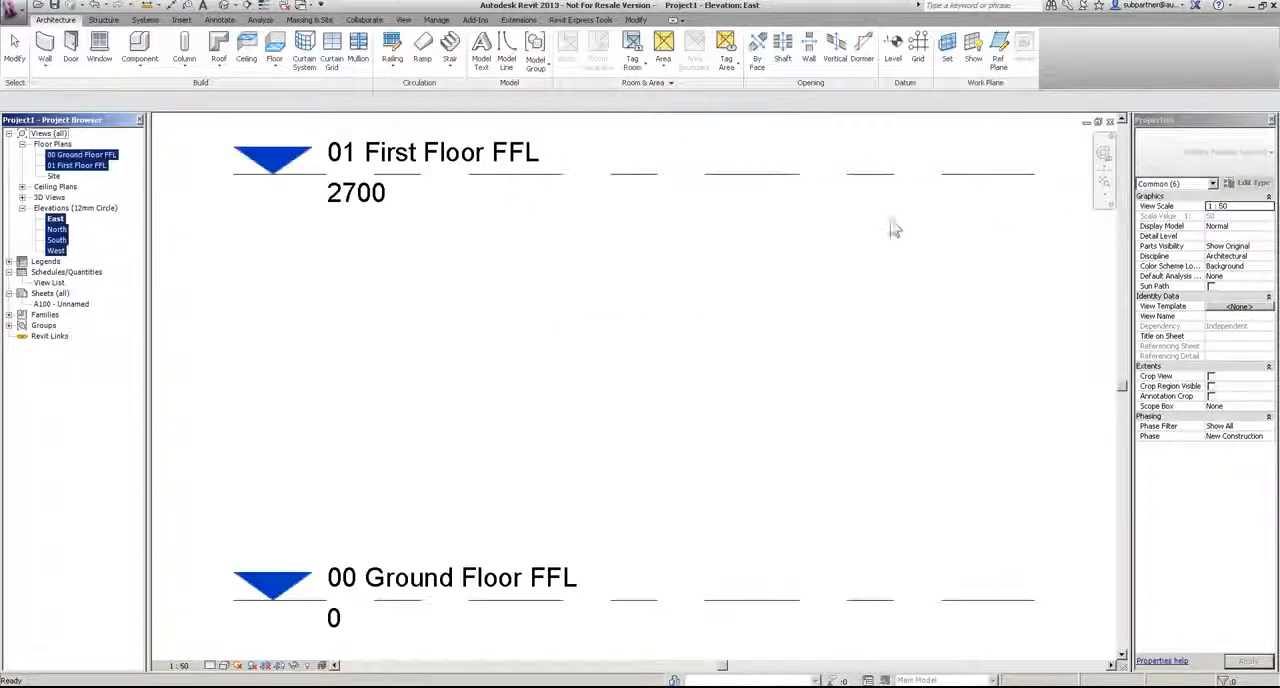
{"action": "left_click", "coordinate": [670, 318]}
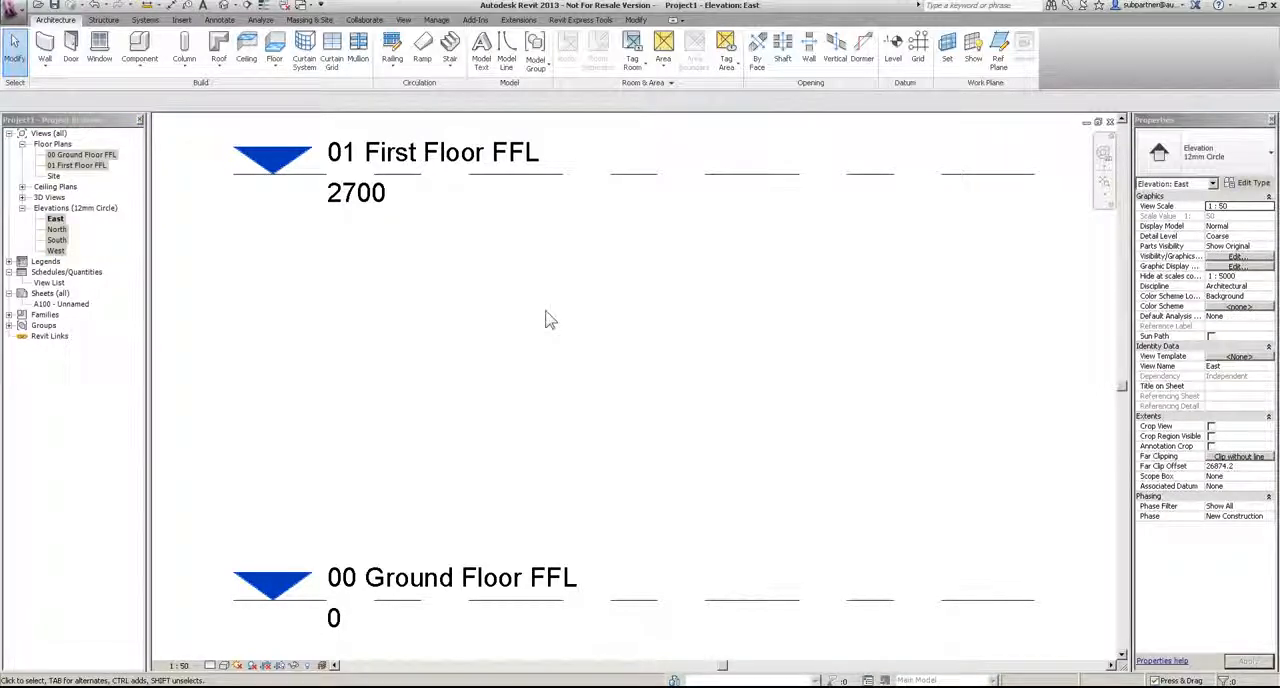
Step: Draw a Triangle Head - Project Datum level at about 5100, above the first floor and aligned with the existing level ends
{"action": "scroll", "coordinate": [530, 340], "scroll_direction": "down", "scroll_amount": 3}
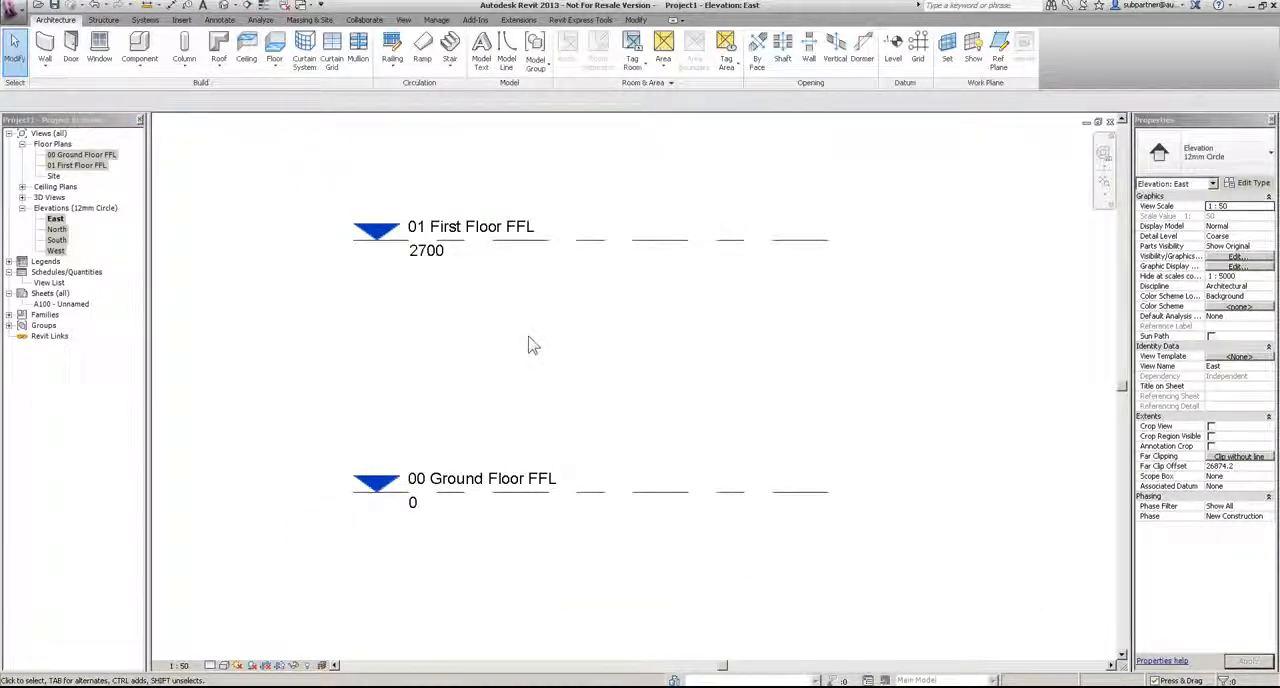
{"action": "scroll", "coordinate": [512, 345], "scroll_direction": "down", "scroll_amount": 2}
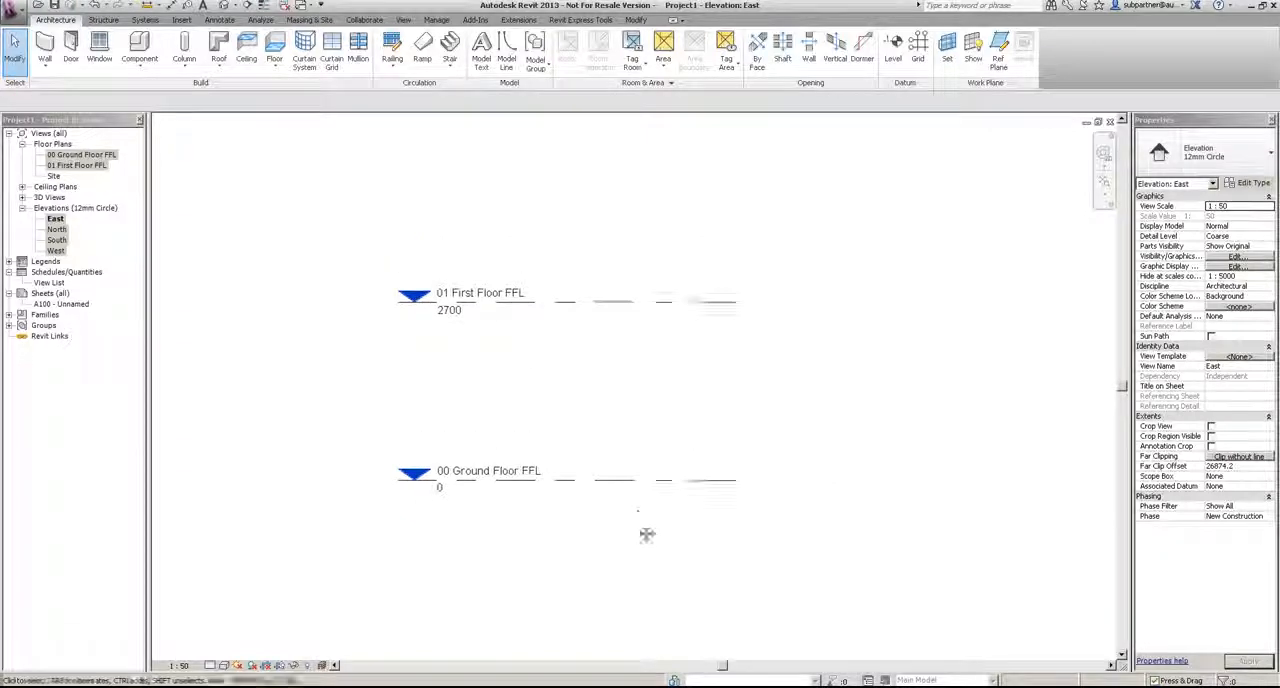
{"action": "left_click", "coordinate": [892, 45]}
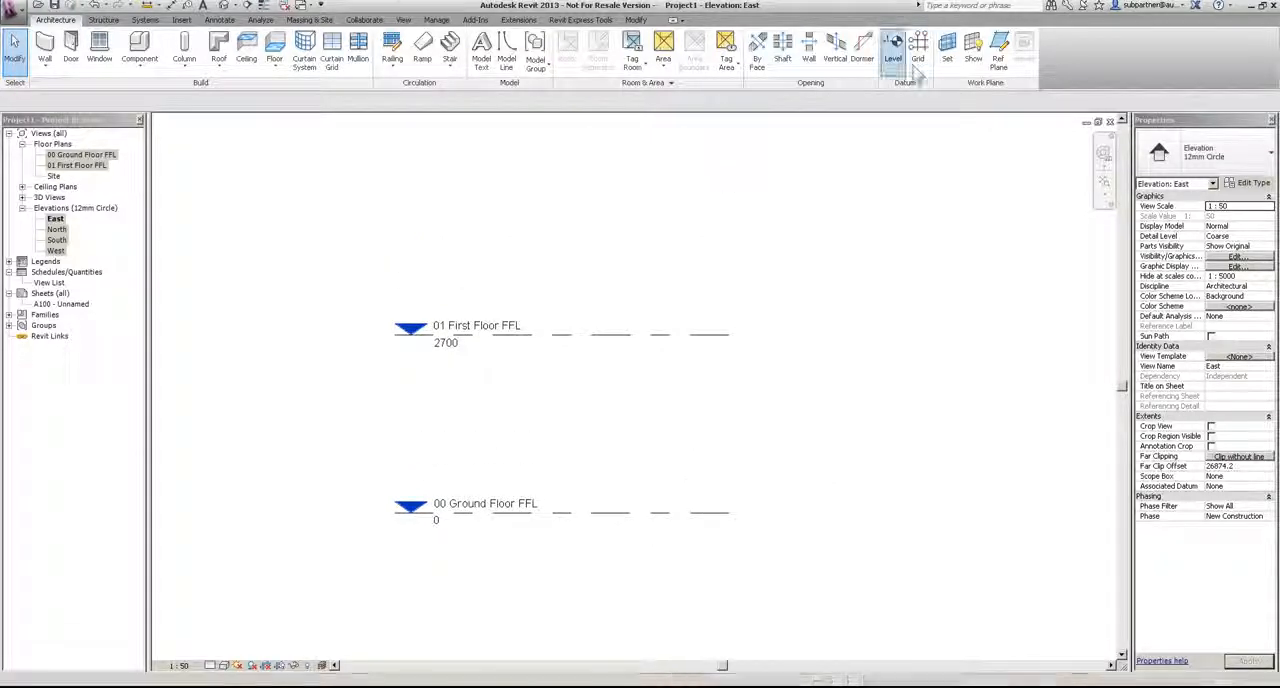
{"action": "left_click", "coordinate": [1193, 163]}
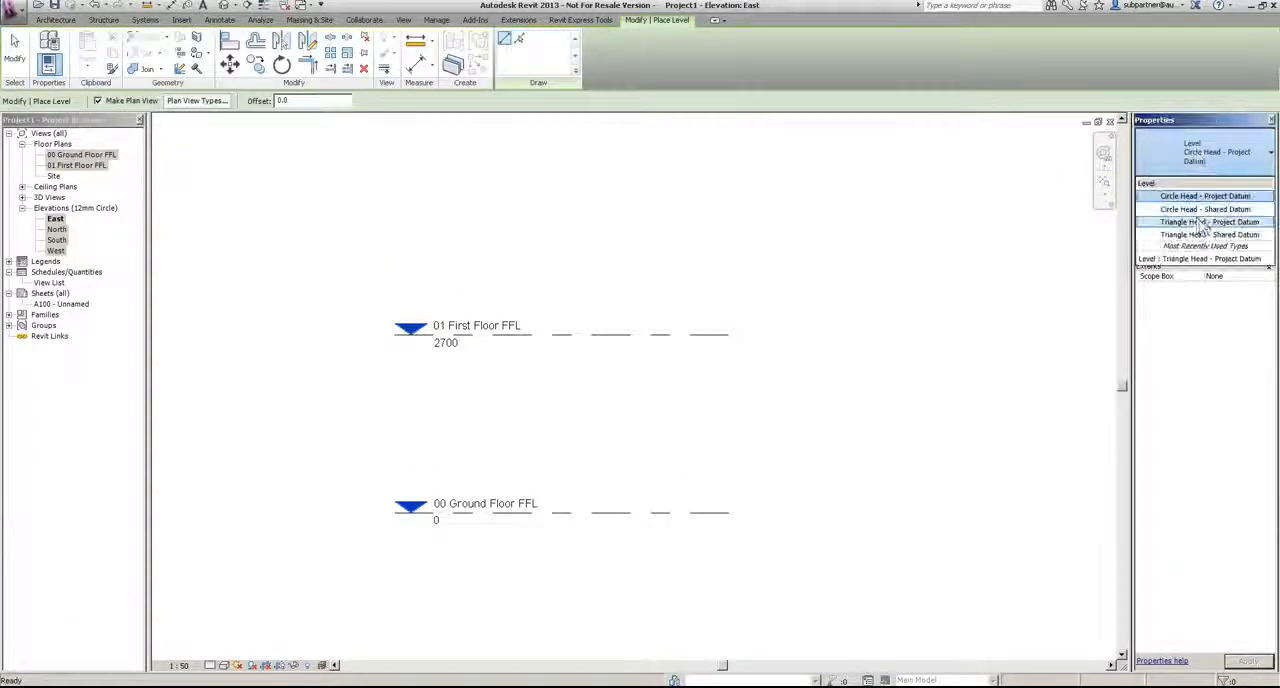
{"action": "left_click", "coordinate": [1192, 223]}
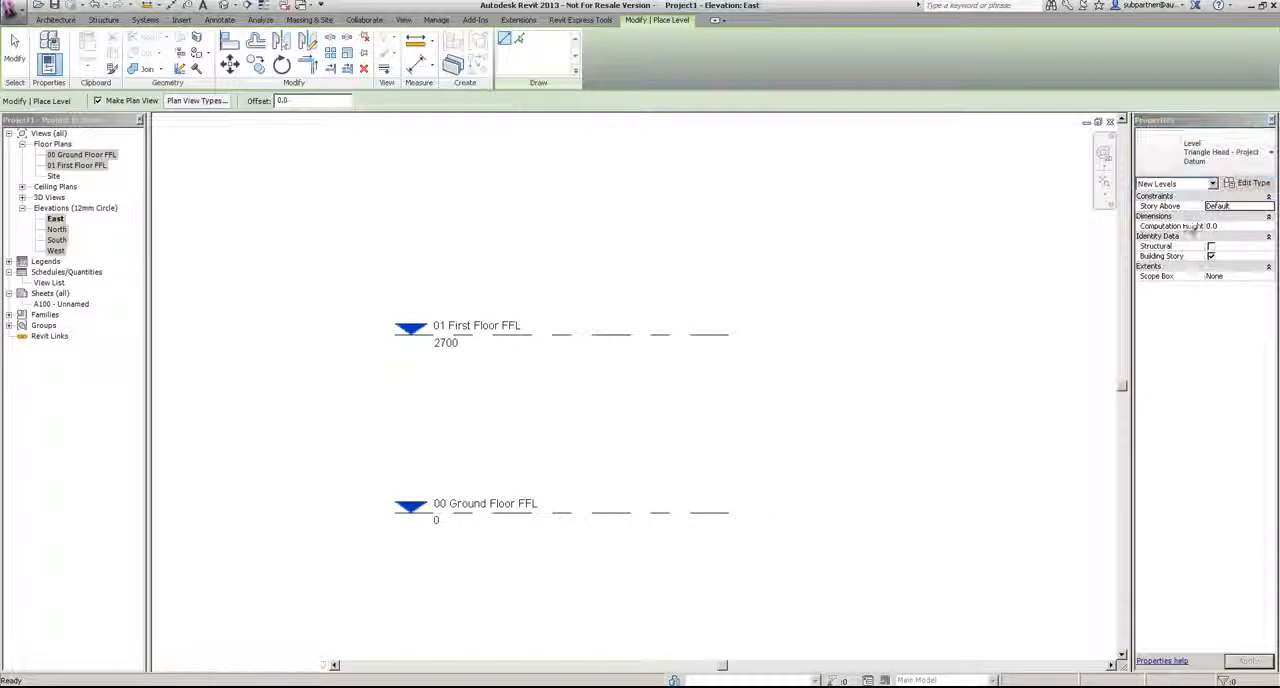
{"action": "left_click", "coordinate": [394, 176]}
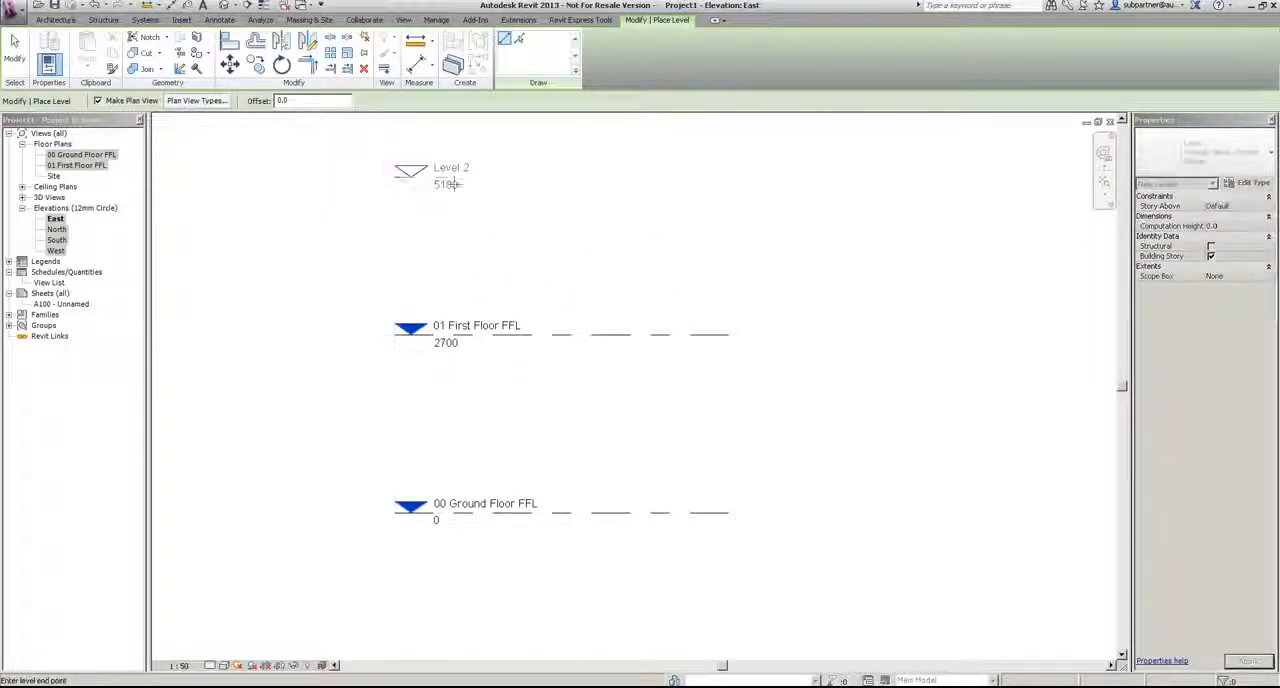
{"action": "left_click", "coordinate": [729, 177]}
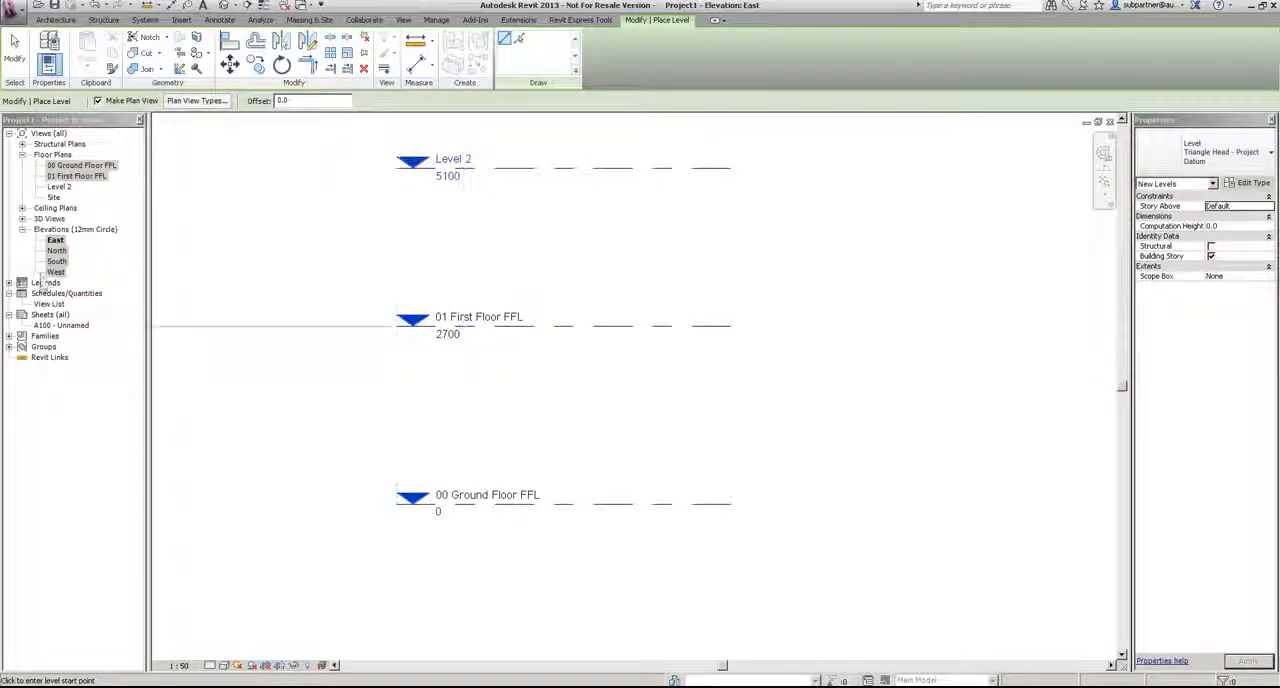
Step: Draw another level about 1200 below the ground floor, aligned with the existing level ends
{"action": "scroll", "coordinate": [651, 394], "scroll_direction": "down", "scroll_amount": 2}
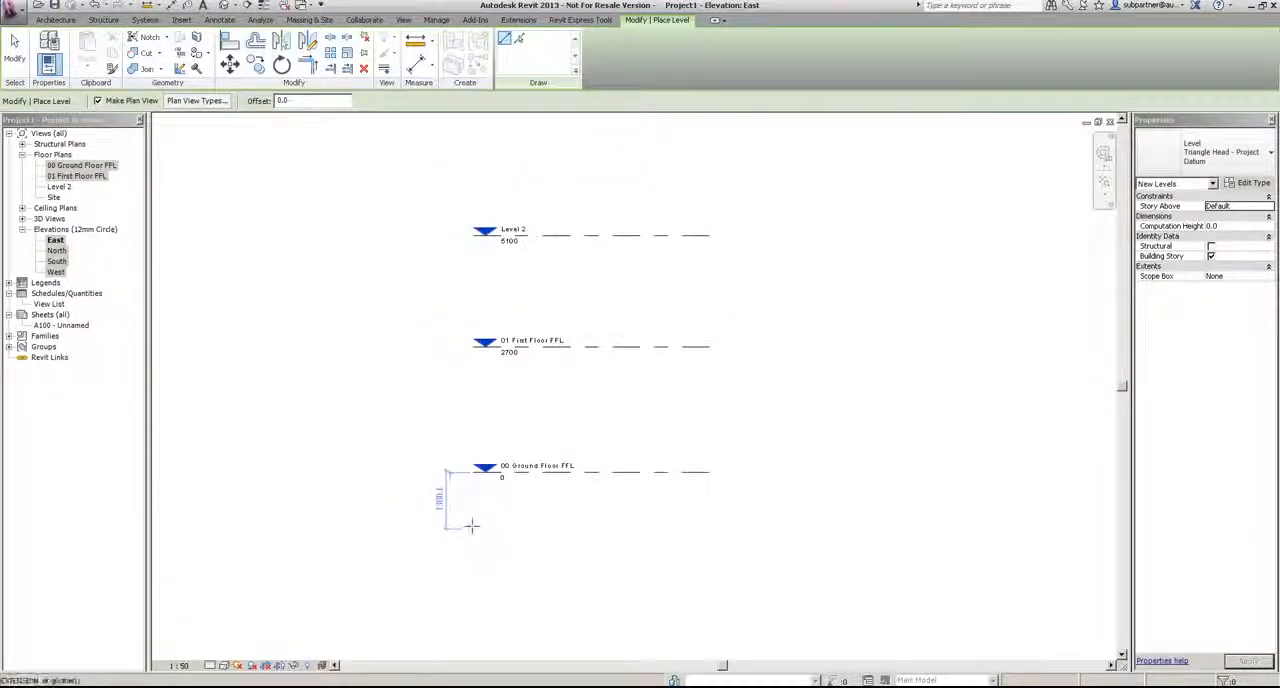
{"action": "left_click", "coordinate": [471, 525]}
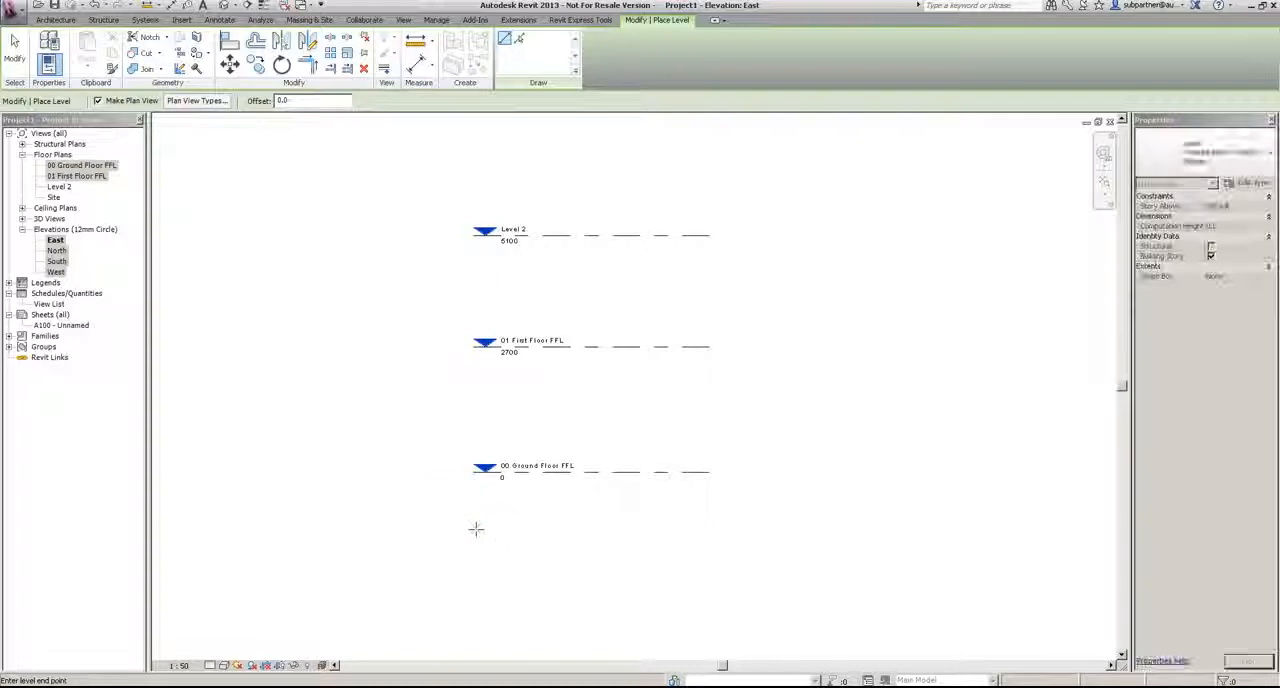
{"action": "left_click", "coordinate": [710, 538]}
{"action": "key", "text": "Escape"}
{"action": "key", "text": "Escape"}
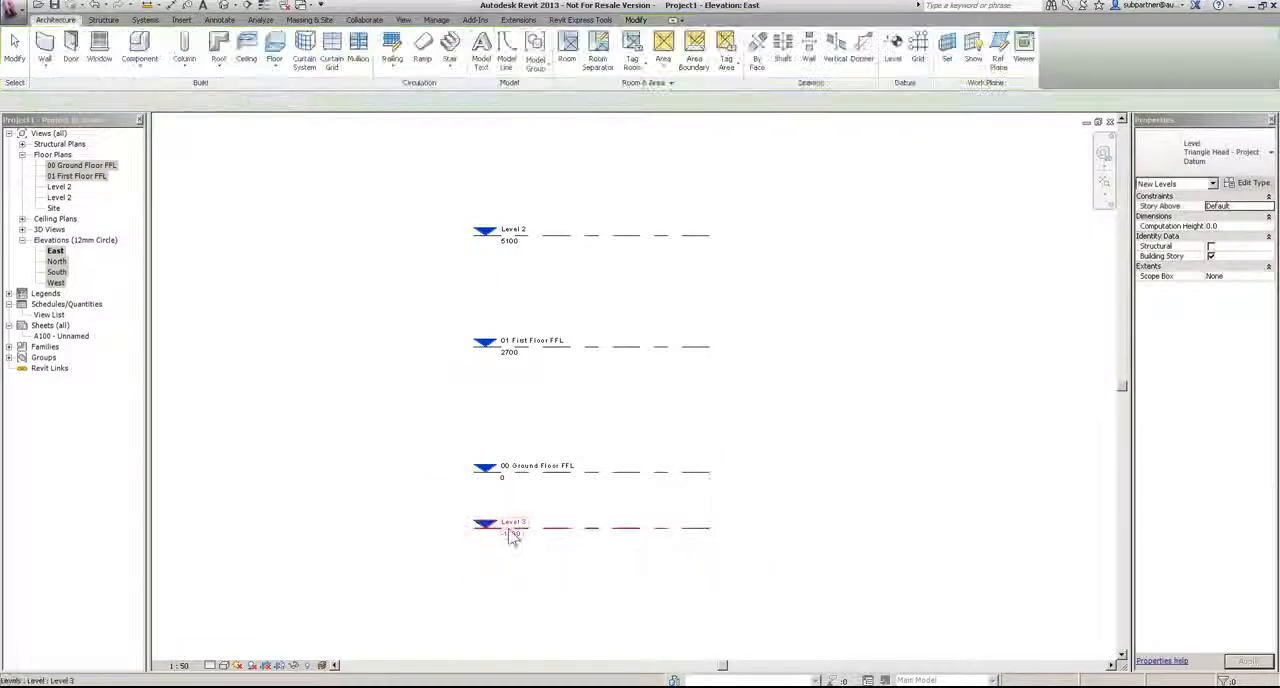
Step: Rename the level below the ground floor as "Top of Foundations", along with its corresponding views
{"action": "left_click", "coordinate": [512, 535]}
{"action": "left_click", "coordinate": [515, 520]}
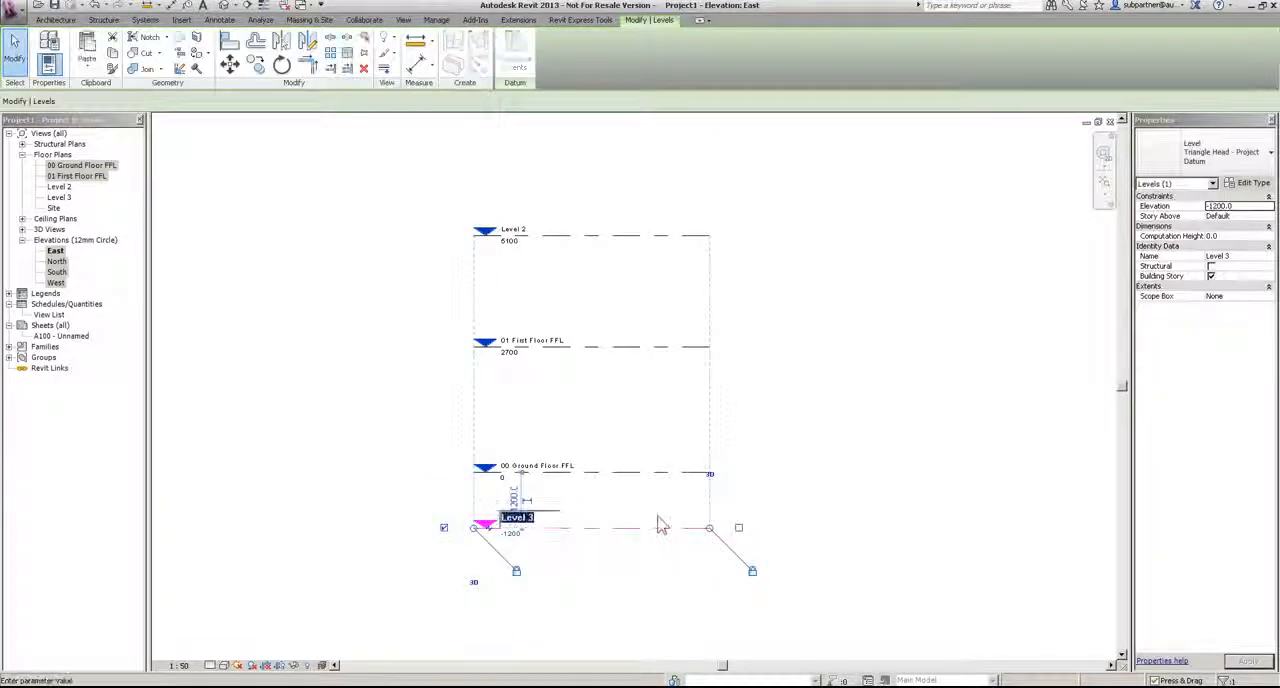
{"action": "type", "text": "Top of"}
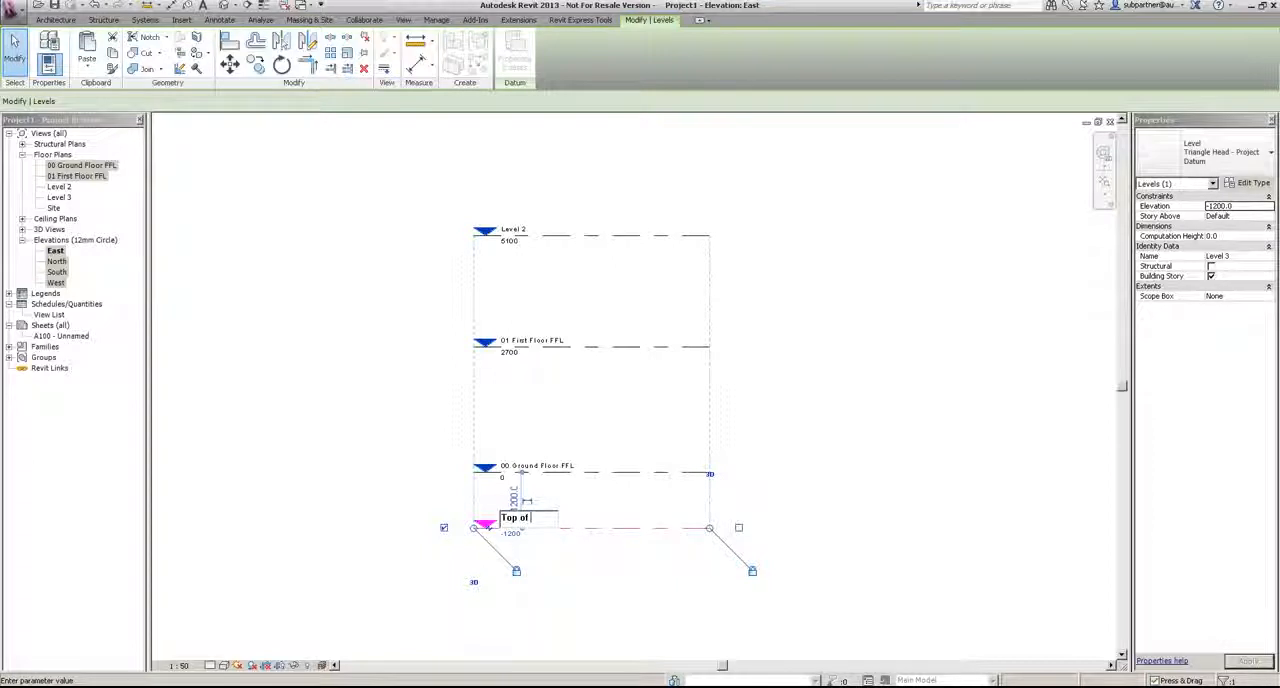
{"action": "type", "text": " Foundations"}
{"action": "key", "text": "Home"}
{"action": "key", "text": "Delete"}
{"action": "key", "text": "Delete"}
{"action": "key", "text": "Delete"}
{"action": "key", "text": "Delete"}
{"action": "key", "text": "Delete"}
{"action": "key", "text": "Delete"}
{"action": "key", "text": "Delete"}
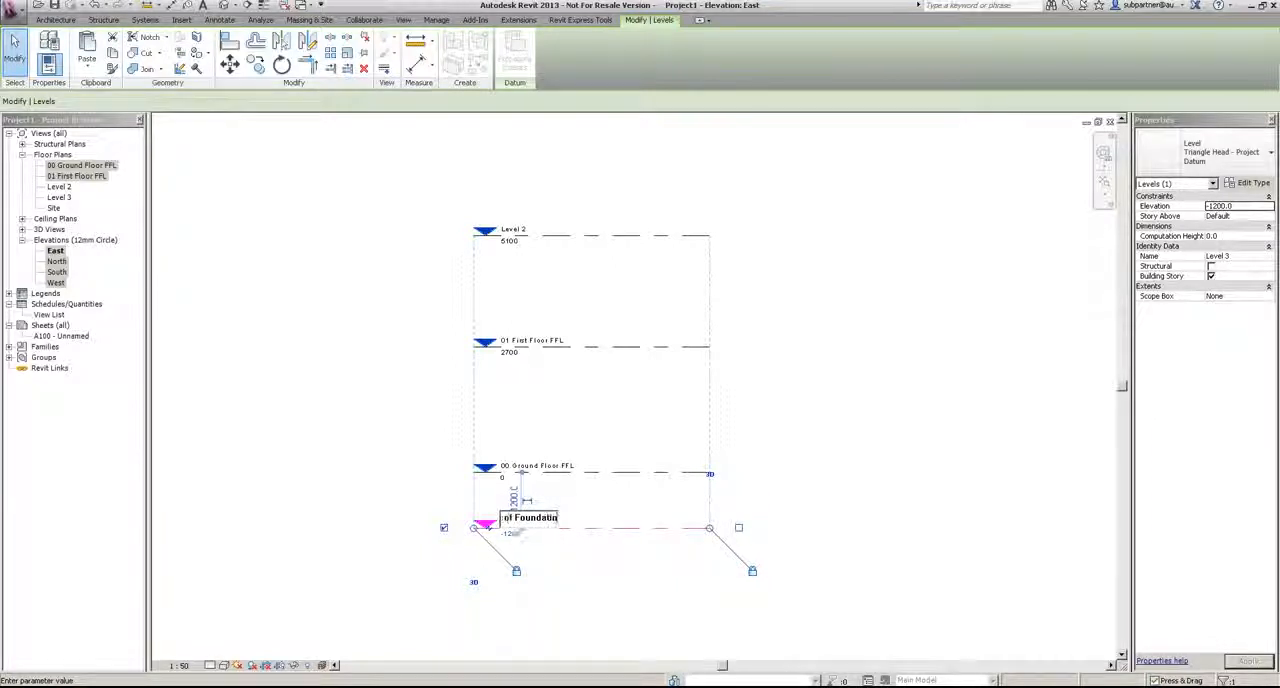
{"action": "key", "text": "Return"}
{"action": "key", "text": "Return"}
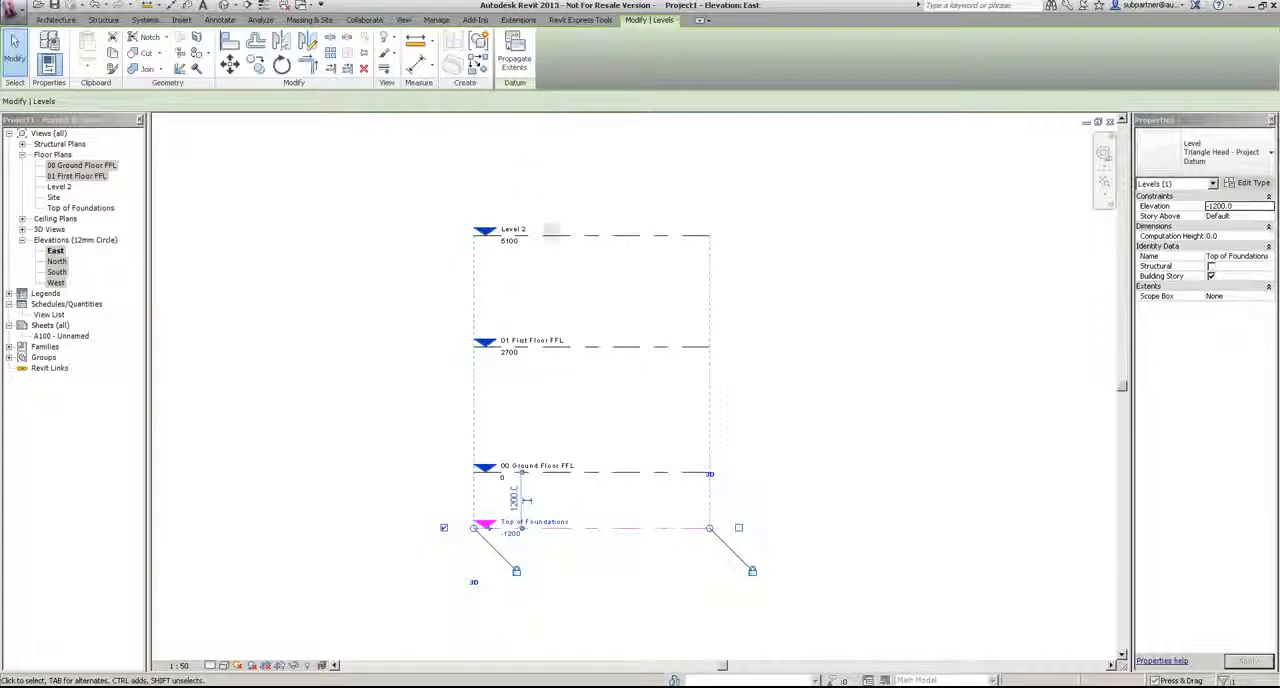
Step: Rename the uppermost level as "Wallplate", along with its corresponding views
{"action": "left_click", "coordinate": [515, 238]}
{"action": "left_click", "coordinate": [515, 231]}
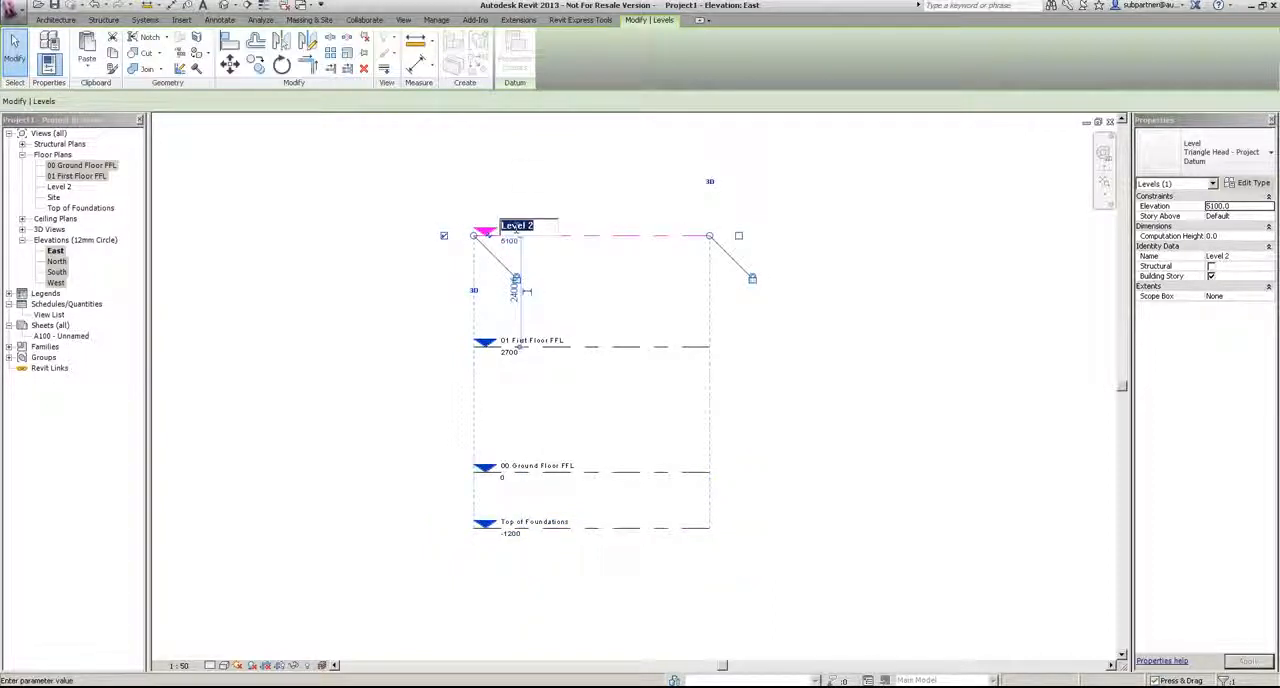
{"action": "type", "text": "Wallplate"}
{"action": "key", "text": "Return"}
{"action": "key", "text": "Return"}
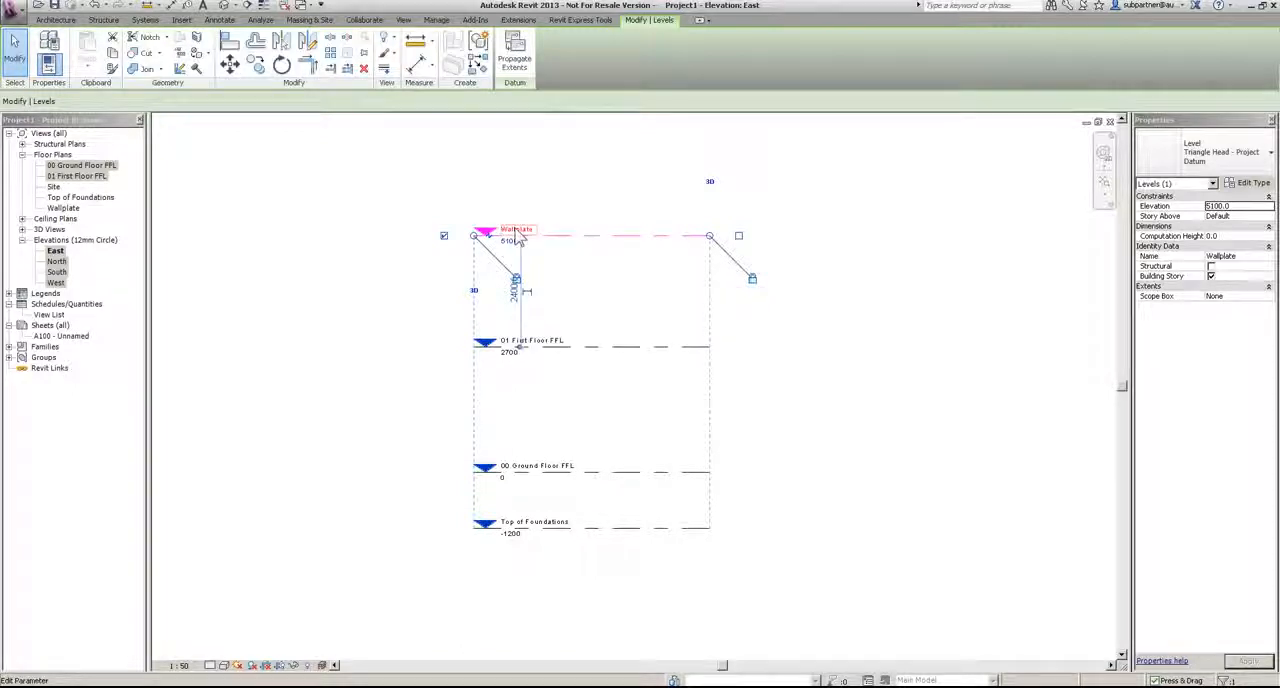
Step: In the 00 Ground Floor FFL plan, start a wall and rename its type as "Cav - 102 100i 100 p - Lwt"
{"action": "left_click", "coordinate": [768, 354]}
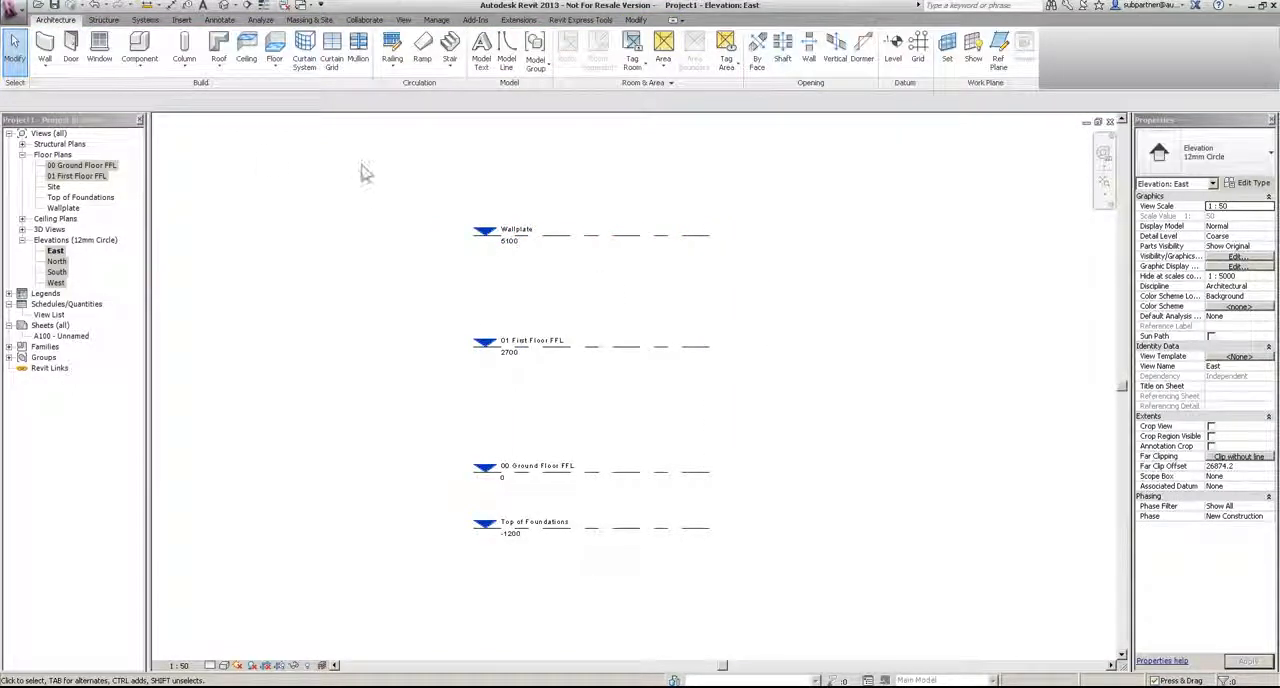
{"action": "double_click", "coordinate": [77, 167]}
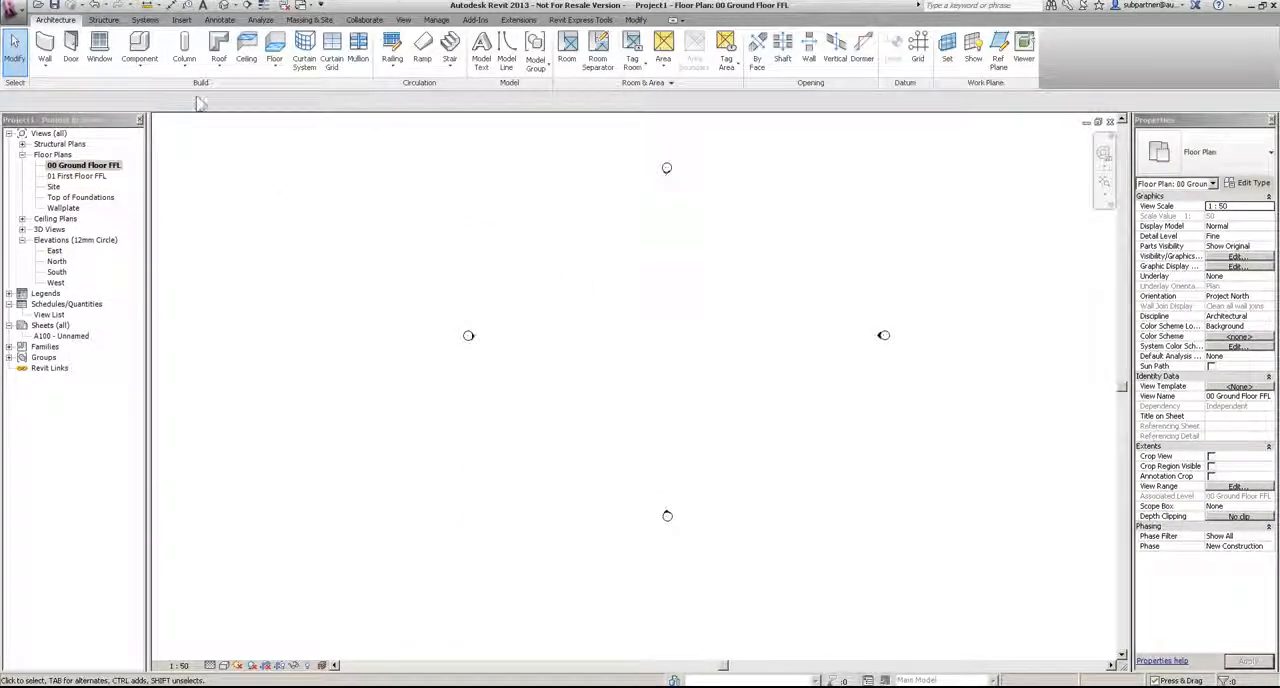
{"action": "left_click", "coordinate": [45, 45]}
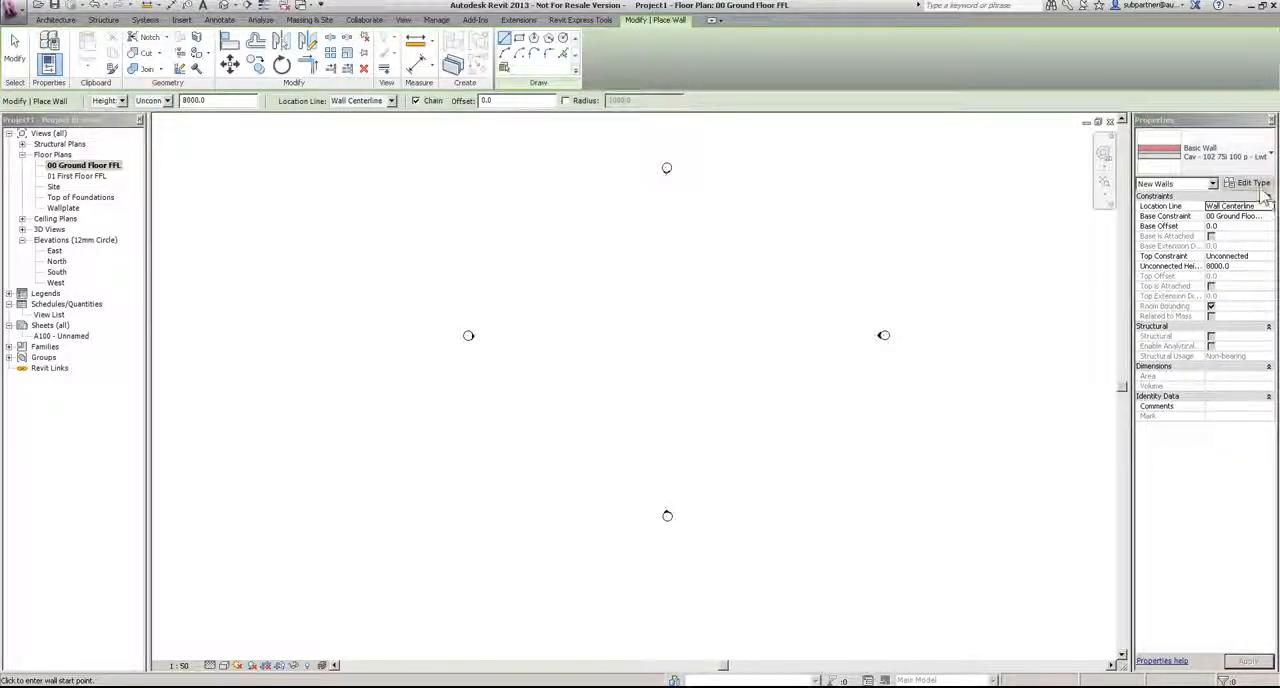
{"action": "left_click", "coordinate": [1254, 184]}
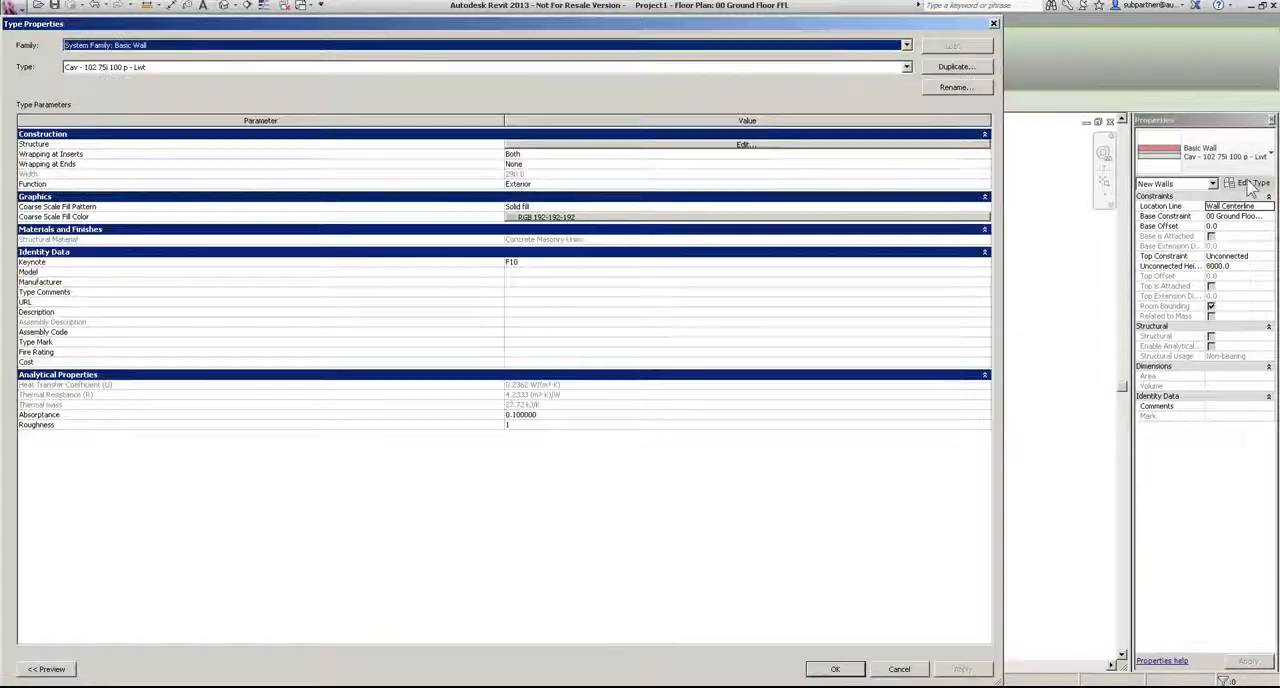
{"action": "left_click", "coordinate": [955, 87]}
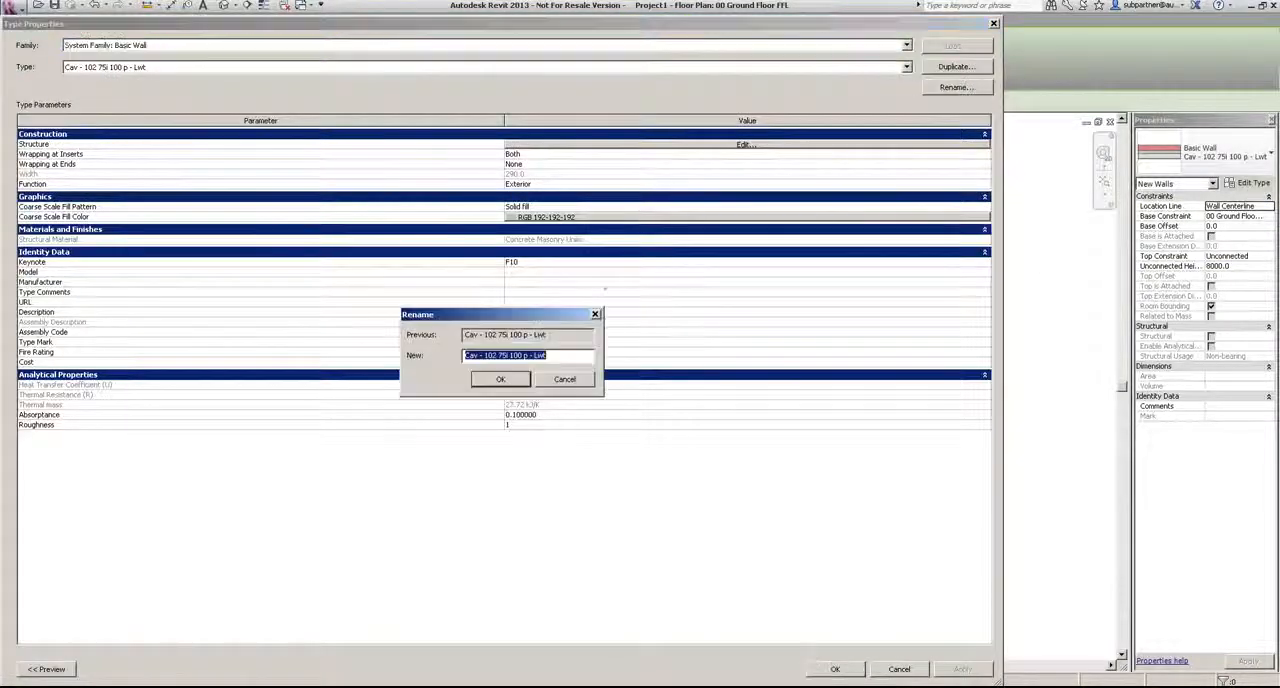
{"action": "left_click", "coordinate": [500, 356]}
{"action": "left_click_drag", "start_coordinate": [499, 356], "coordinate": [508, 356]}
{"action": "type", "text": "100"}
{"action": "left_click", "coordinate": [505, 383]}
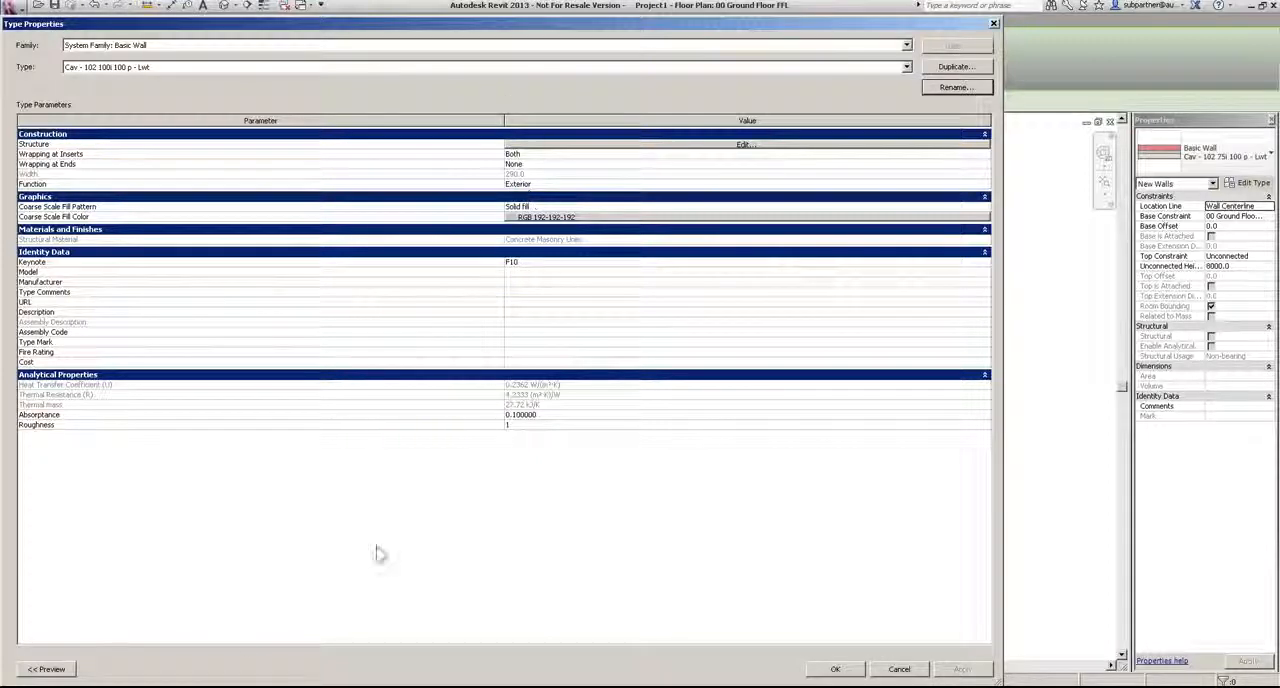
Step: In the wall type's structure, set the Fiberglass Batt layer to 100 thick and the Gypsum Wall Board layer to 25
{"action": "left_click", "coordinate": [46, 669]}
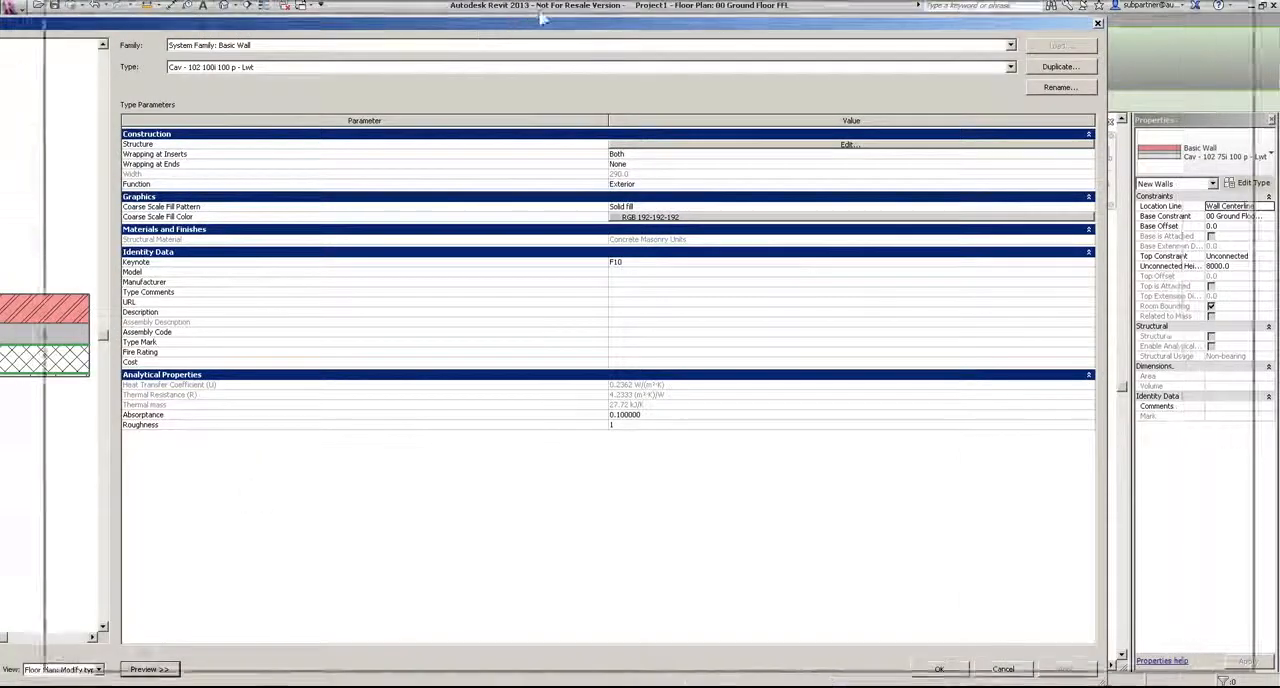
{"action": "left_click_drag", "start_coordinate": [388, 24], "coordinate": [536, 9]}
{"action": "left_click", "coordinate": [785, 130]}
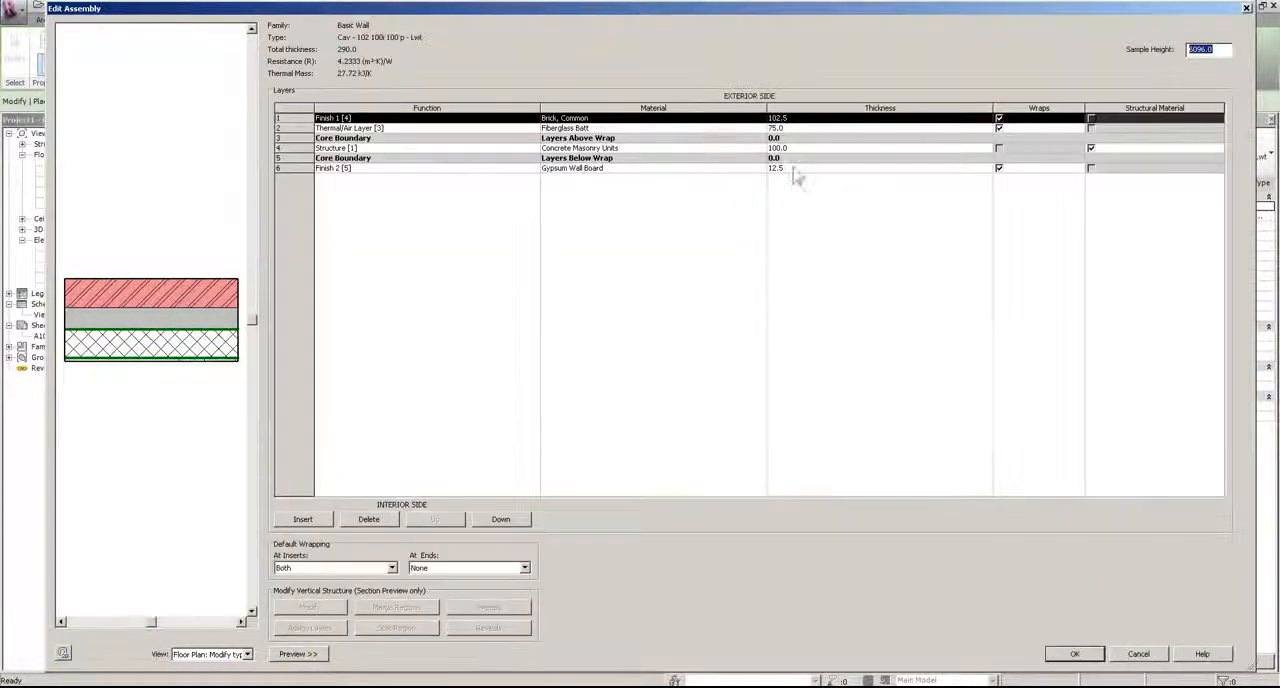
{"action": "left_click", "coordinate": [800, 128]}
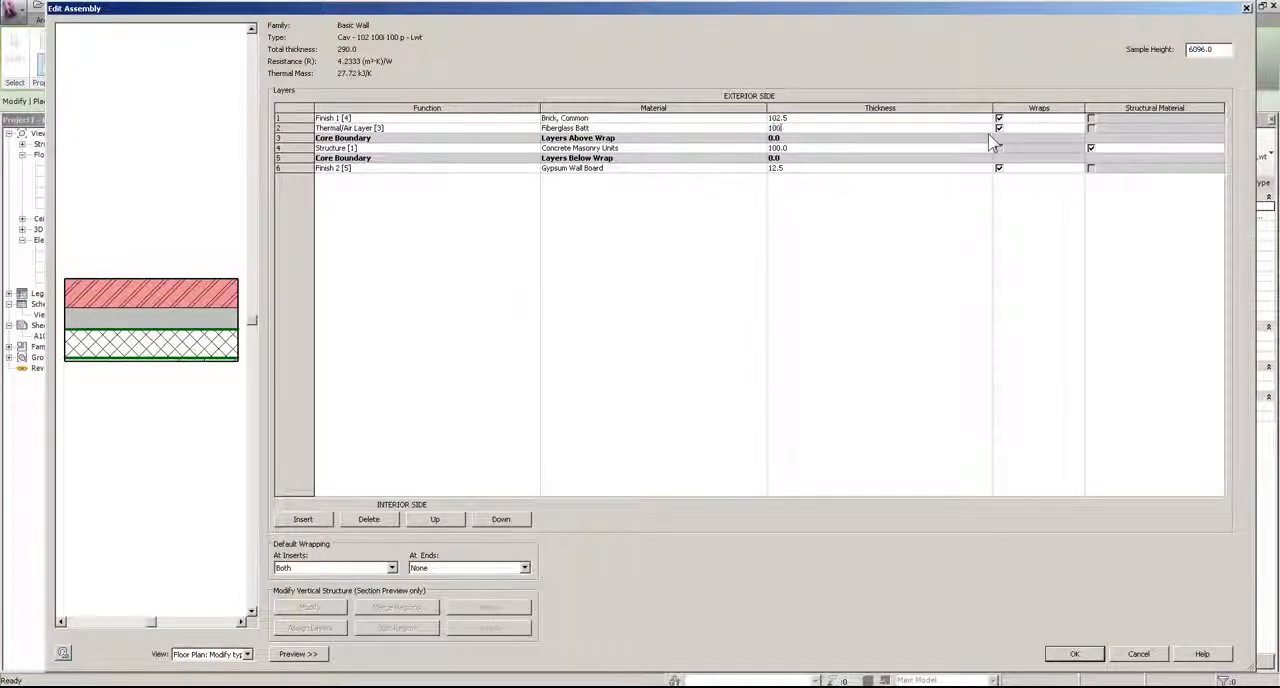
{"action": "left_click", "coordinate": [803, 168]}
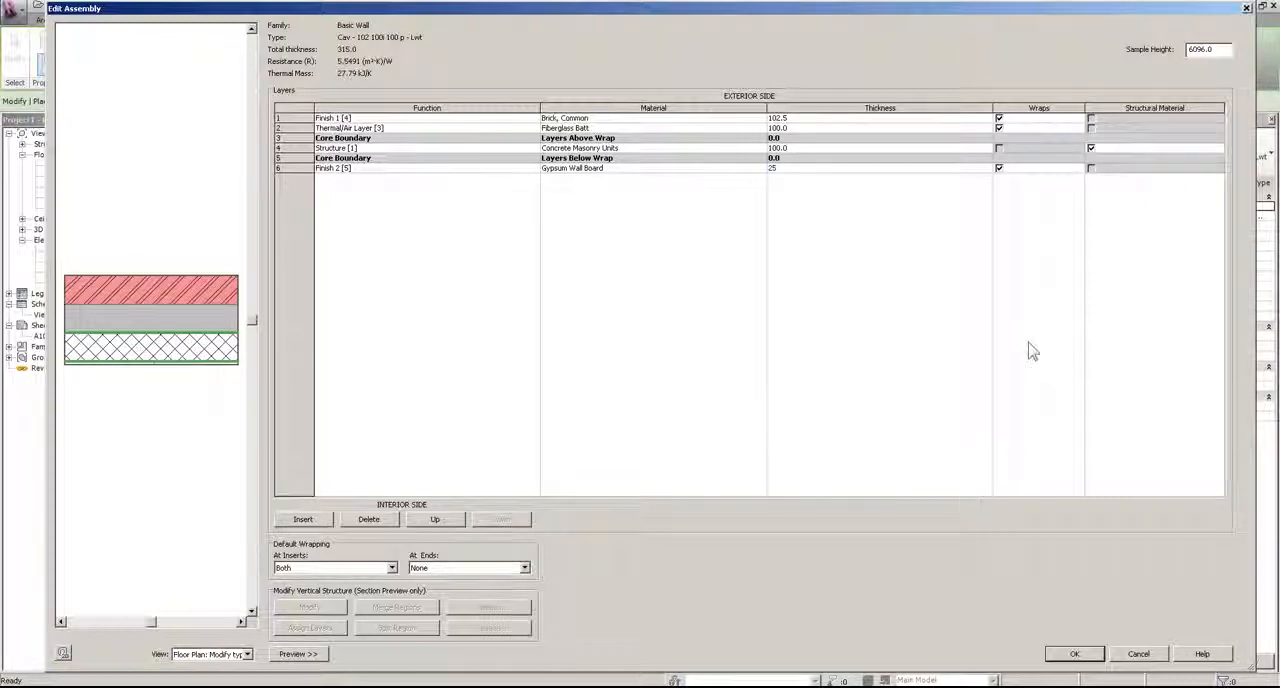
{"action": "left_click", "coordinate": [1097, 660]}
{"action": "left_click", "coordinate": [1095, 654]}
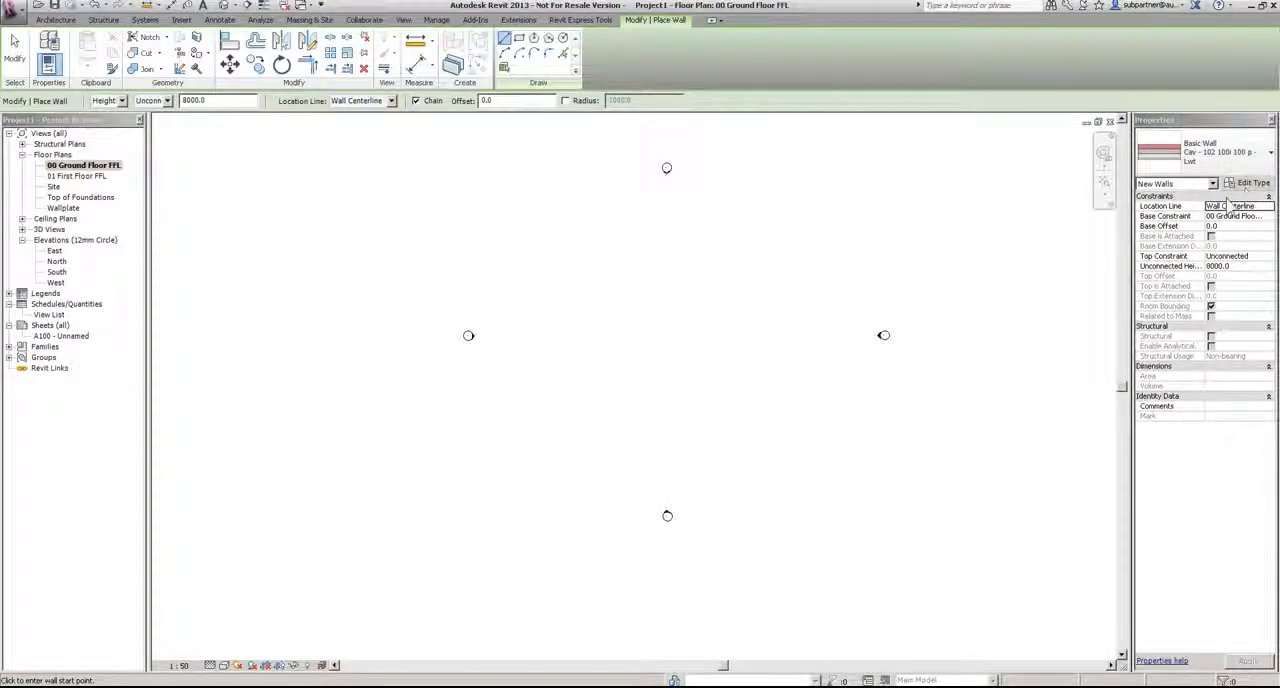
Step: Set the new walls' location line to Core Face: Exterior, base to Top of Foundations and top up to level Wallplate
{"action": "left_click", "coordinate": [1269, 206]}
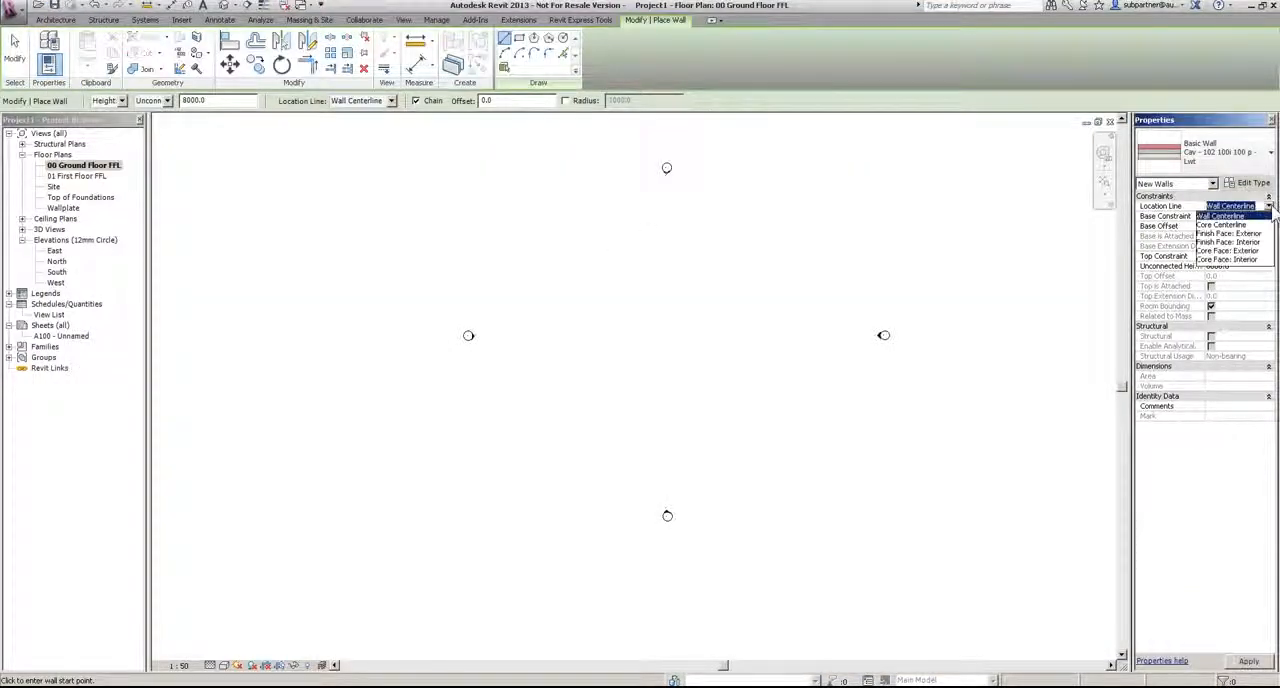
{"action": "left_click", "coordinate": [1222, 251]}
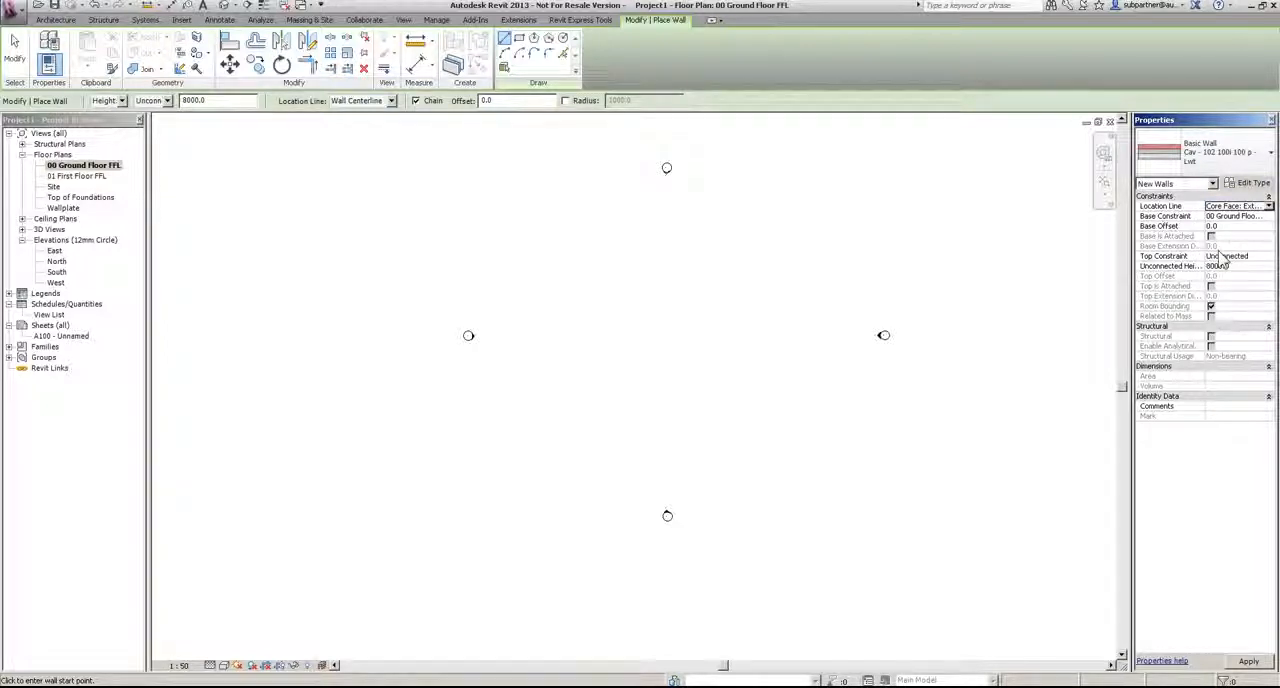
{"action": "left_click", "coordinate": [1268, 216]}
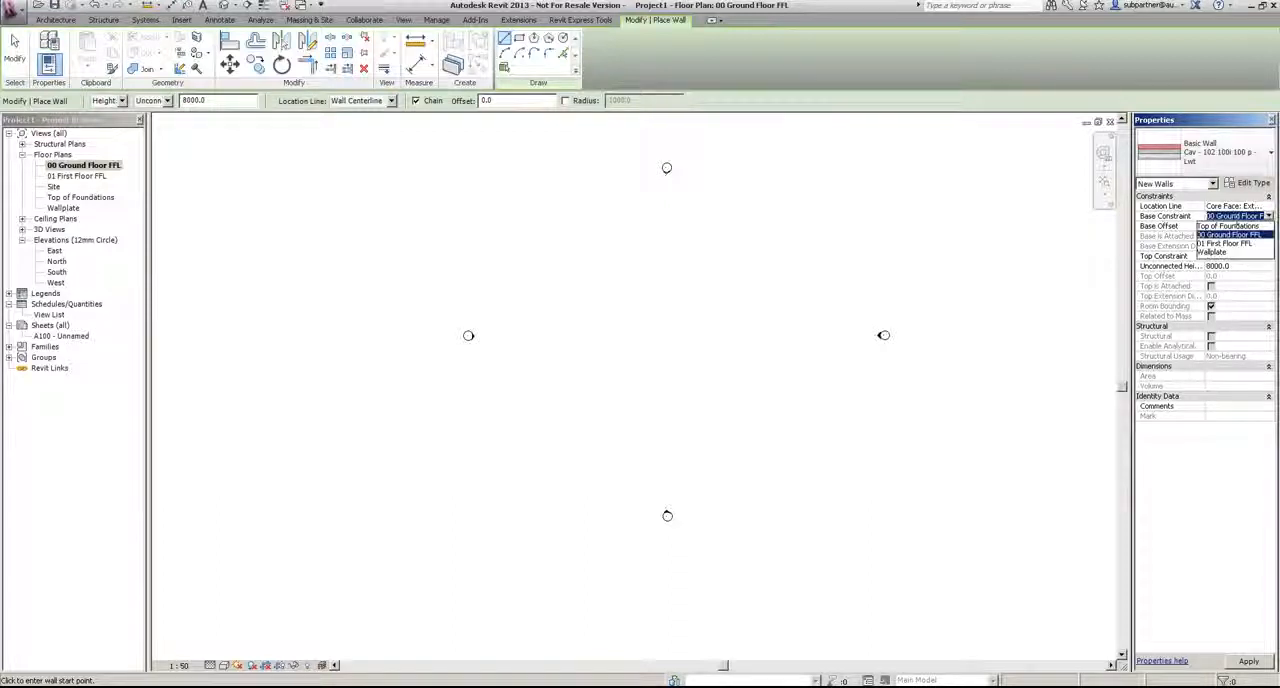
{"action": "left_click", "coordinate": [1228, 227]}
{"action": "left_click", "coordinate": [1268, 257]}
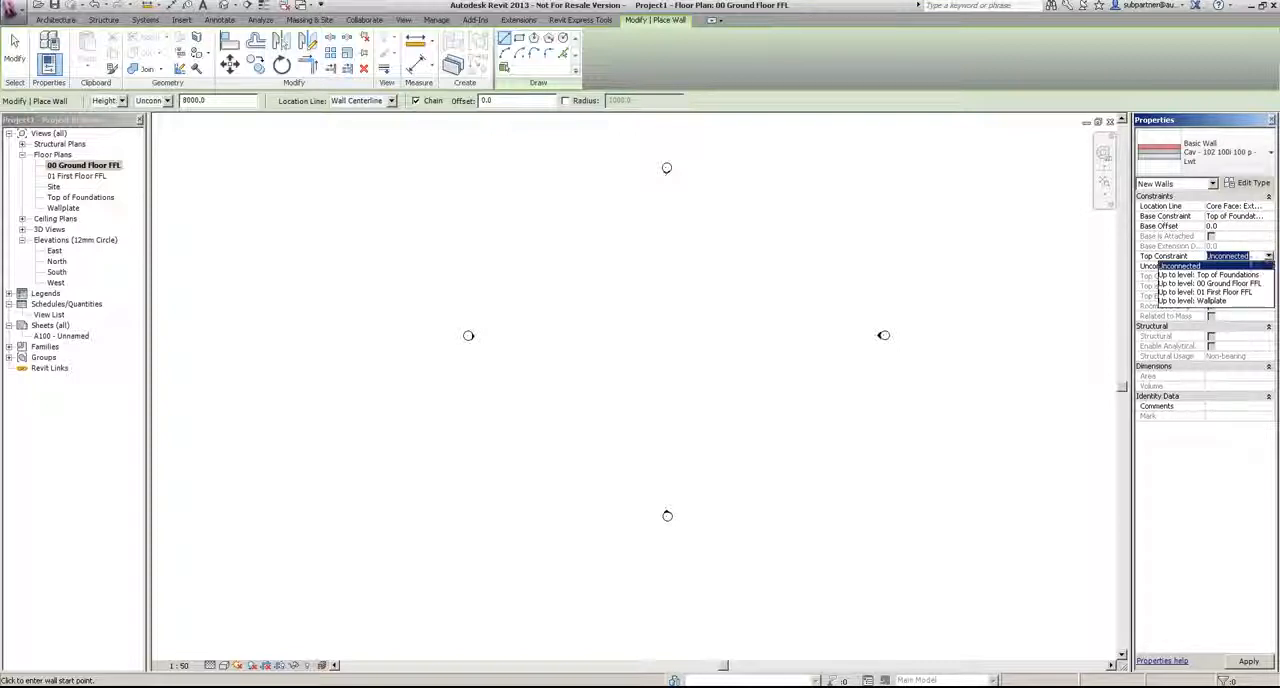
{"action": "left_click", "coordinate": [1214, 300]}
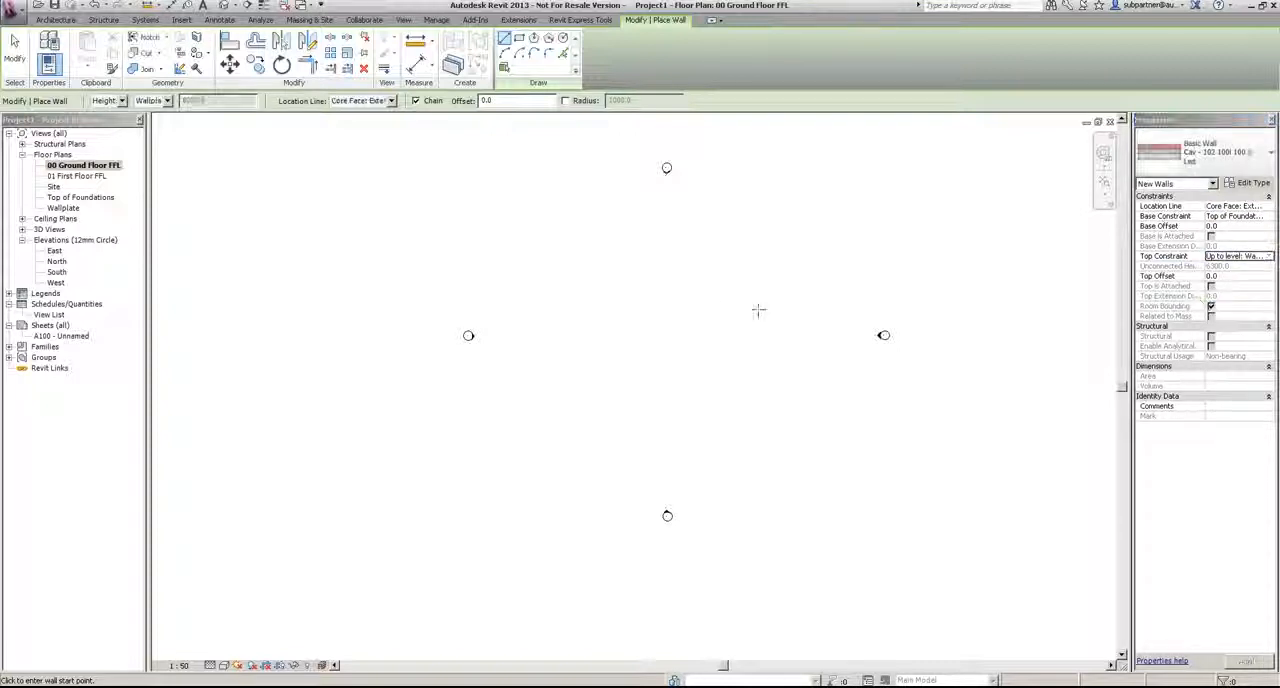
Step: Draw a closed rectangle of four exterior walls between the elevation markers, about 8950 wide by 11550 long between inner faces
{"action": "left_click", "coordinate": [593, 245]}
{"action": "left_click", "coordinate": [733, 245]}
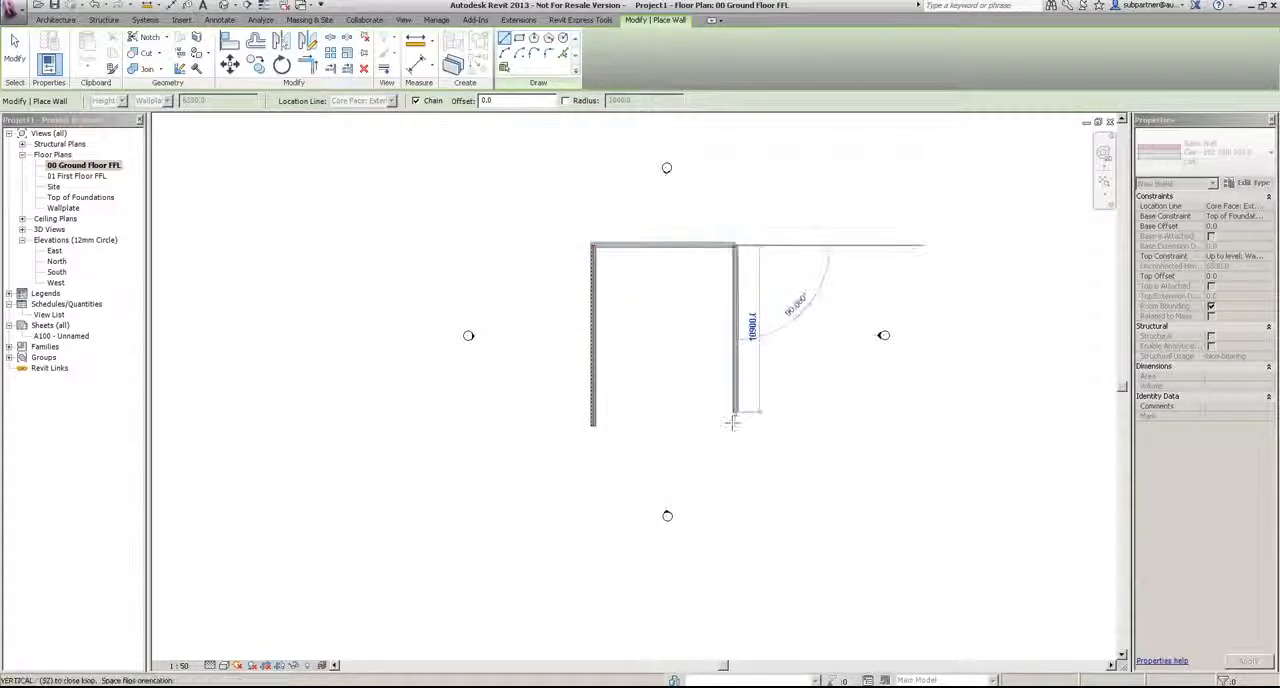
{"action": "left_click", "coordinate": [734, 427]}
{"action": "left_click", "coordinate": [593, 427]}
{"action": "key", "text": "Escape"}
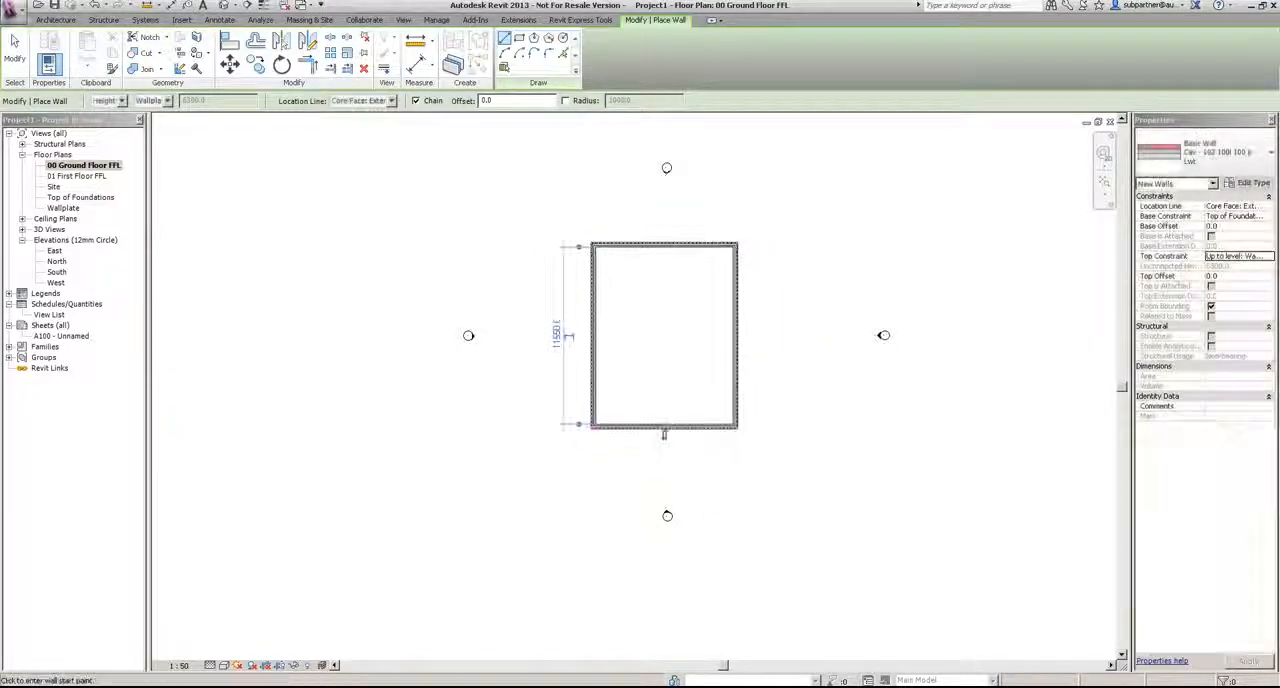
{"action": "key", "text": "Escape"}
Step: Move the east wall to make the building's internal width 6 m
{"action": "scroll", "coordinate": [640, 351], "scroll_direction": "up", "scroll_amount": 1}
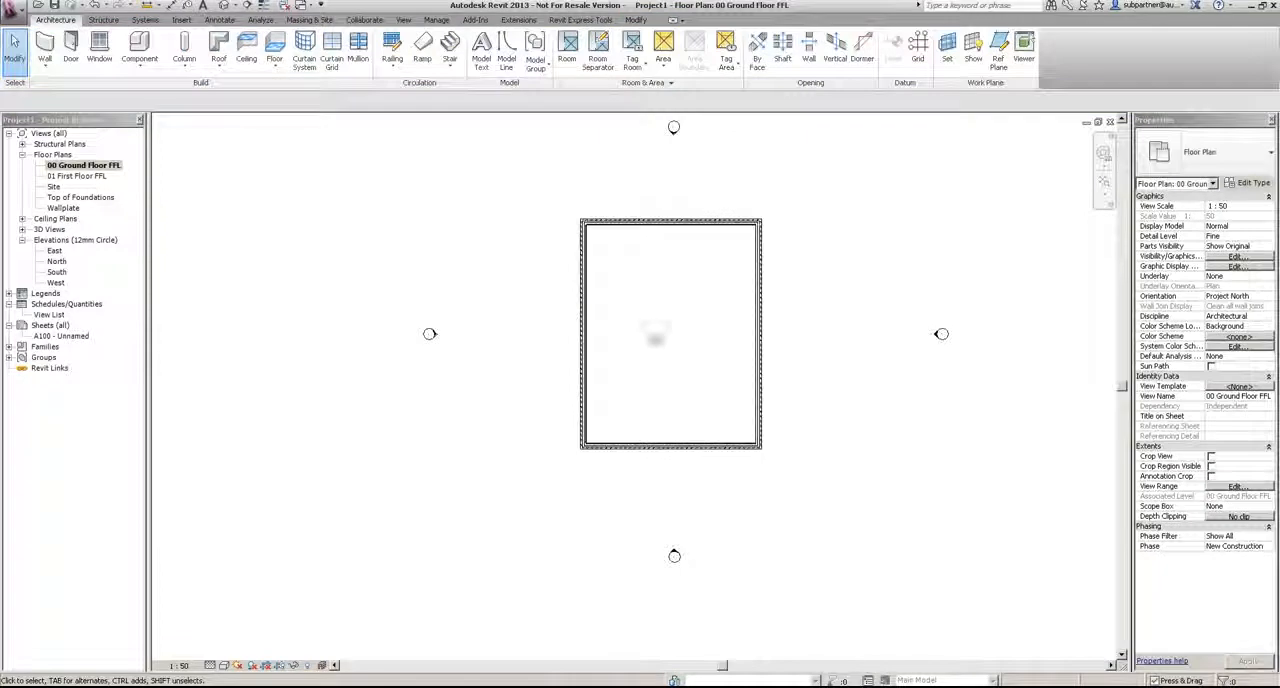
{"action": "left_click", "coordinate": [758, 279]}
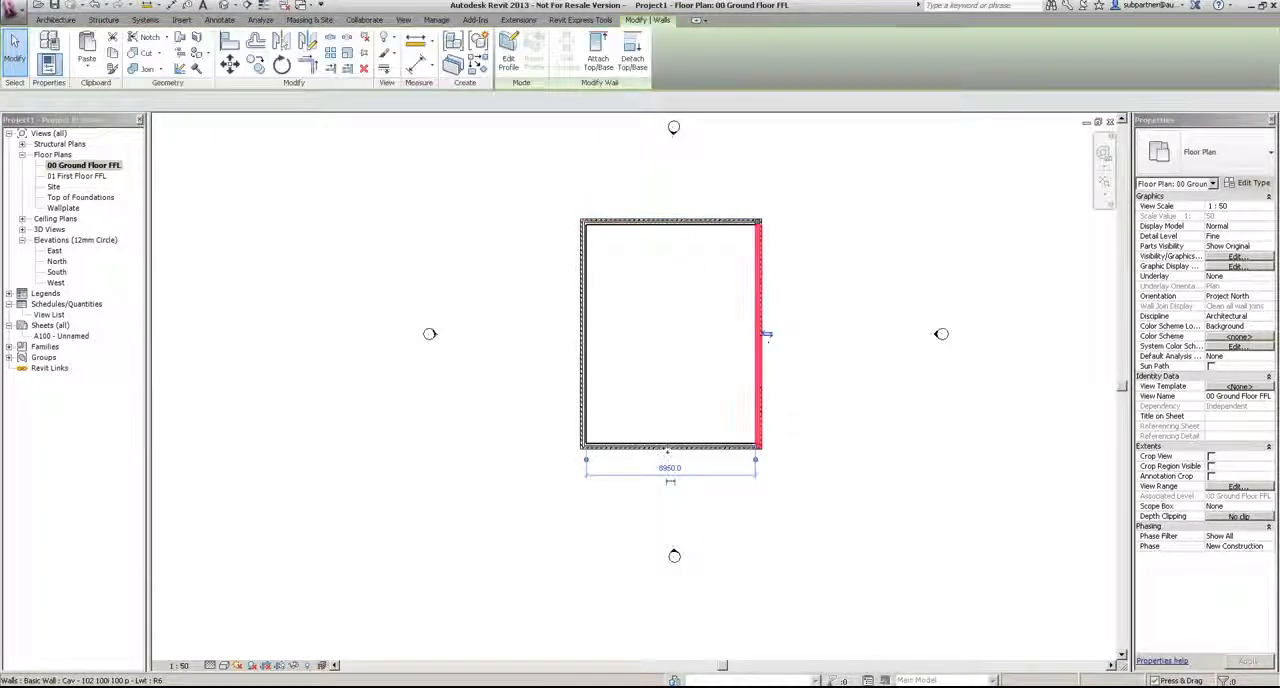
{"action": "left_click", "coordinate": [669, 467]}
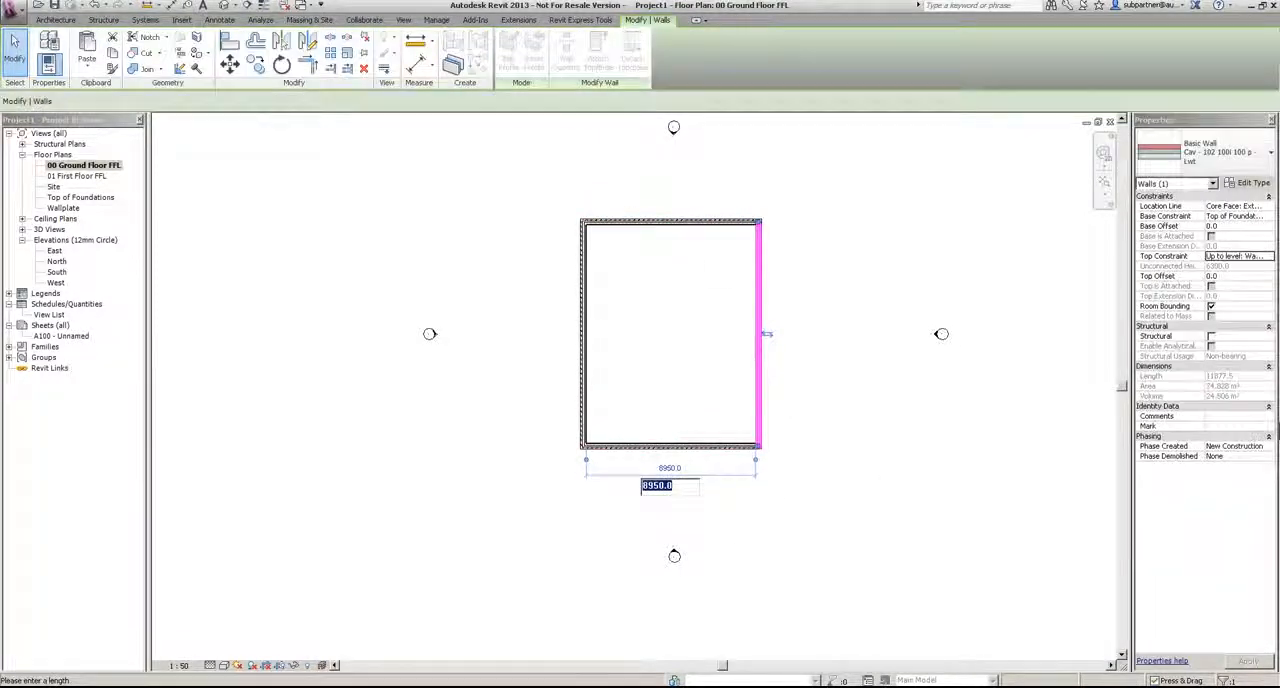
{"action": "type", "text": "6m"}
{"action": "key", "text": "Return"}
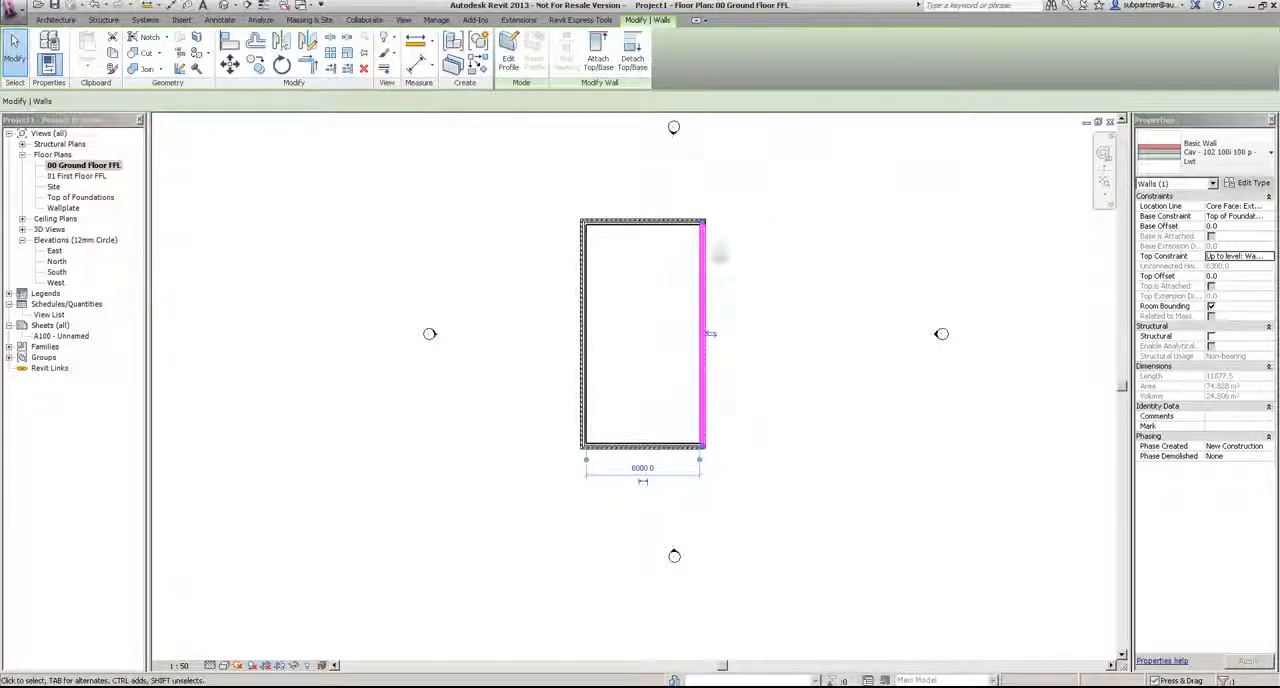
Step: Move the north wall to make the building's internal length 11 m
{"action": "left_click", "coordinate": [643, 217]}
{"action": "left_click", "coordinate": [723, 340]}
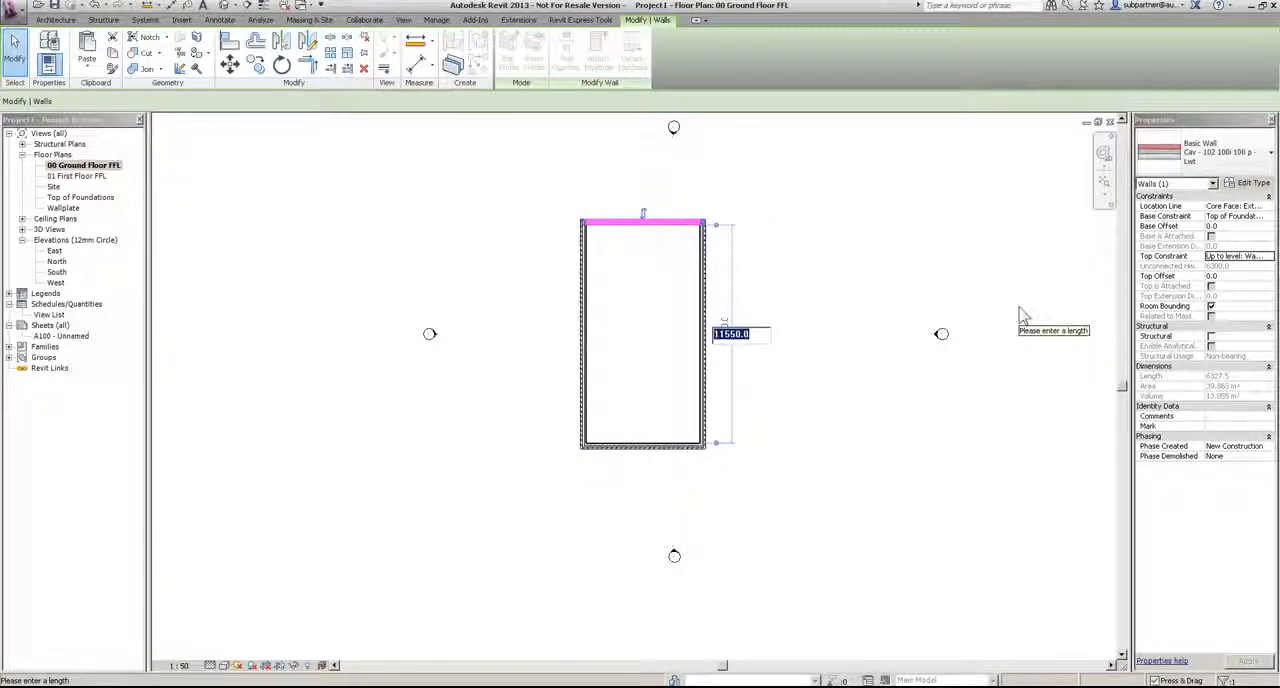
{"action": "type", "text": "11"}
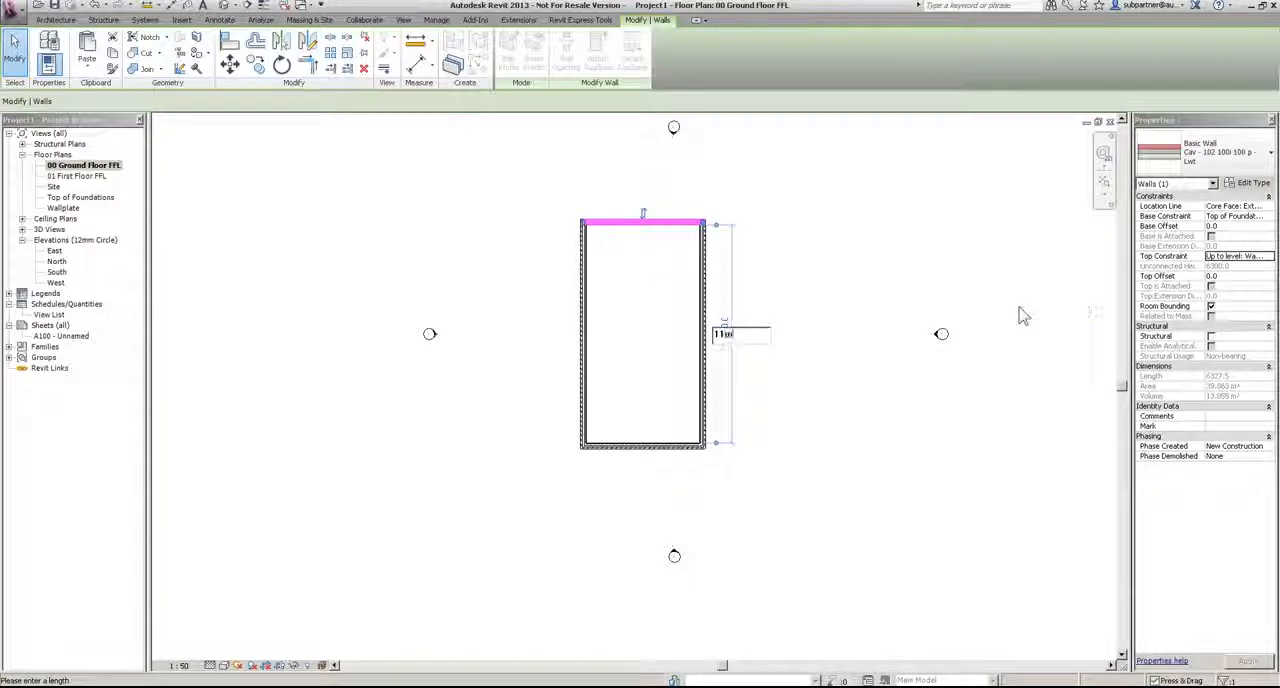
{"action": "key", "text": "Return"}
Step: Move all four exterior walls together a short distance east, closer to the middle of the elevation markers
{"action": "left_click", "coordinate": [880, 426]}
{"action": "left_click_drag", "start_coordinate": [520, 202], "coordinate": [784, 528]}
{"action": "left_click_drag", "start_coordinate": [706, 363], "coordinate": [737, 366]}
{"action": "left_click", "coordinate": [780, 428]}
{"action": "scroll", "coordinate": [722, 415], "scroll_direction": "up", "scroll_amount": 3}
Step: Draw a Partn - p 75i p - Stud partition north from the south wall, about 1950 from the west wall, turning east to the east wall
{"action": "left_click", "coordinate": [44, 48]}
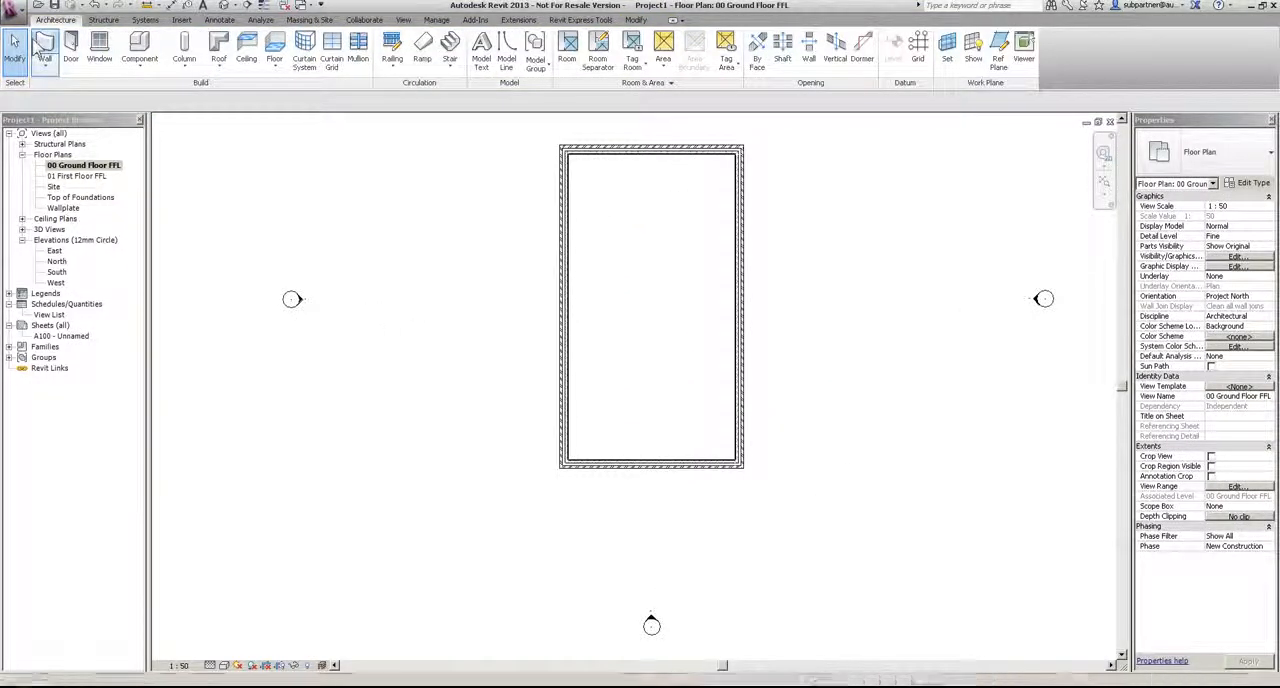
{"action": "left_click", "coordinate": [1163, 153]}
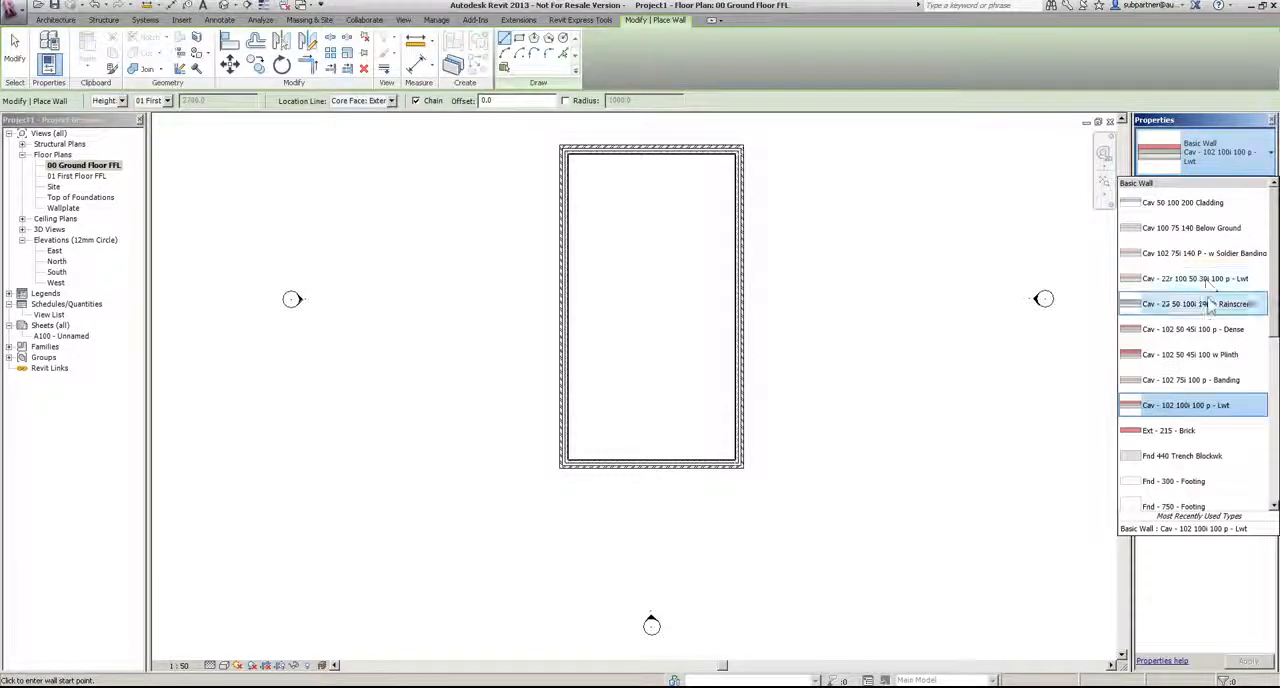
{"action": "scroll", "coordinate": [1200, 300], "scroll_direction": "down", "scroll_amount": 6}
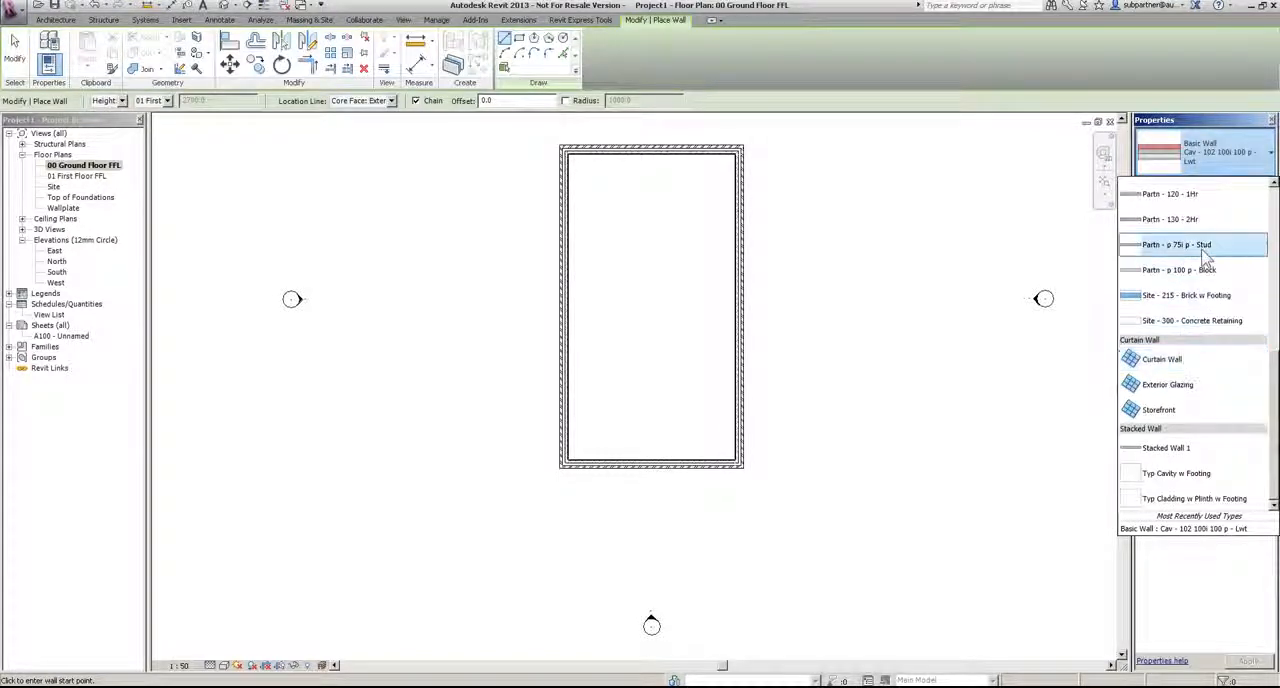
{"action": "left_click", "coordinate": [1195, 244]}
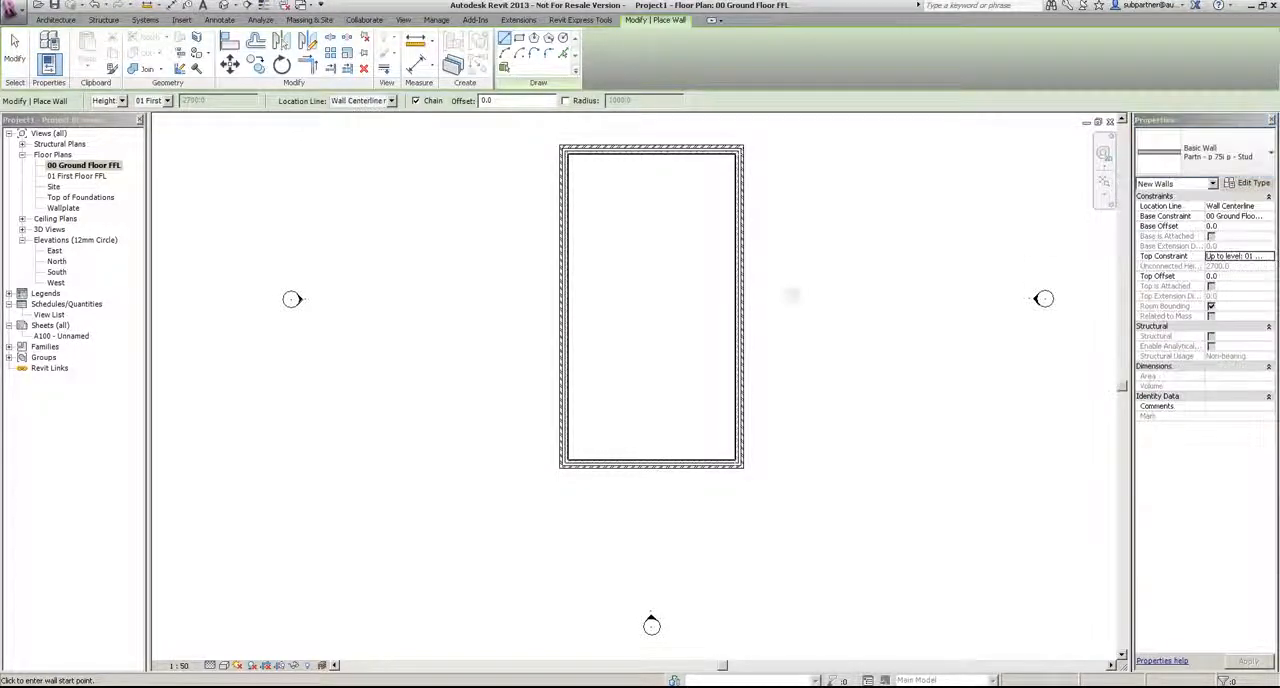
{"action": "left_click", "coordinate": [624, 460]}
{"action": "left_click", "coordinate": [626, 303]}
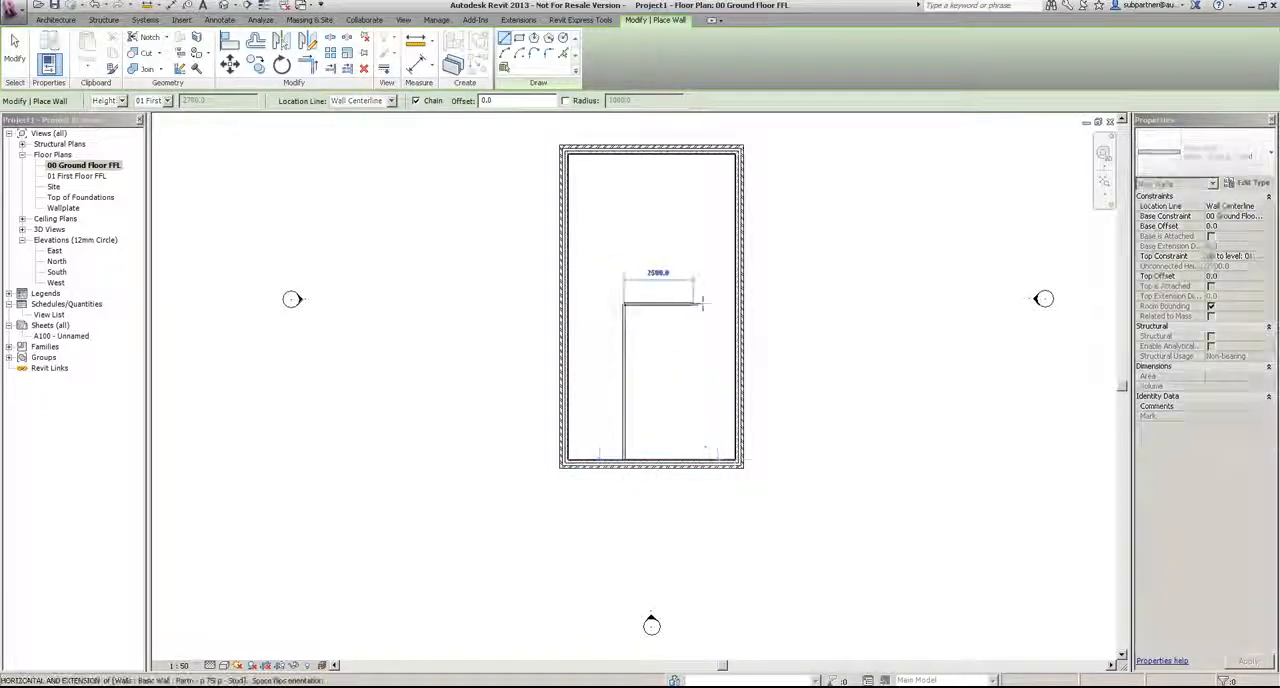
{"action": "key", "text": "Escape"}
Step: Extend the horizontal partition's west end to the west exterior wall so it spans the building's full width
{"action": "left_click", "coordinate": [649, 305]}
{"action": "left_click_drag", "start_coordinate": [625, 304], "coordinate": [569, 304]}
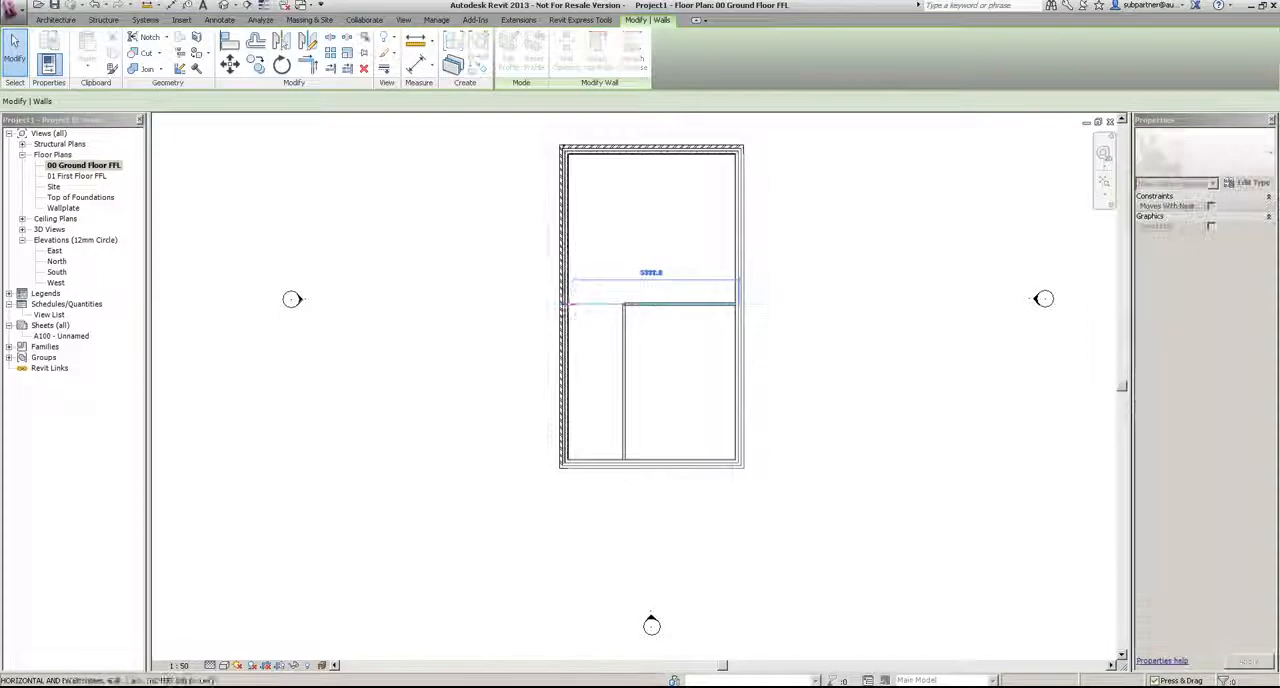
{"action": "key", "text": "Escape"}
Step: Draw a narrow three-sided stud partition enclosure against the south wall, around the lower end of the vertical partition
{"action": "left_click", "coordinate": [627, 369]}
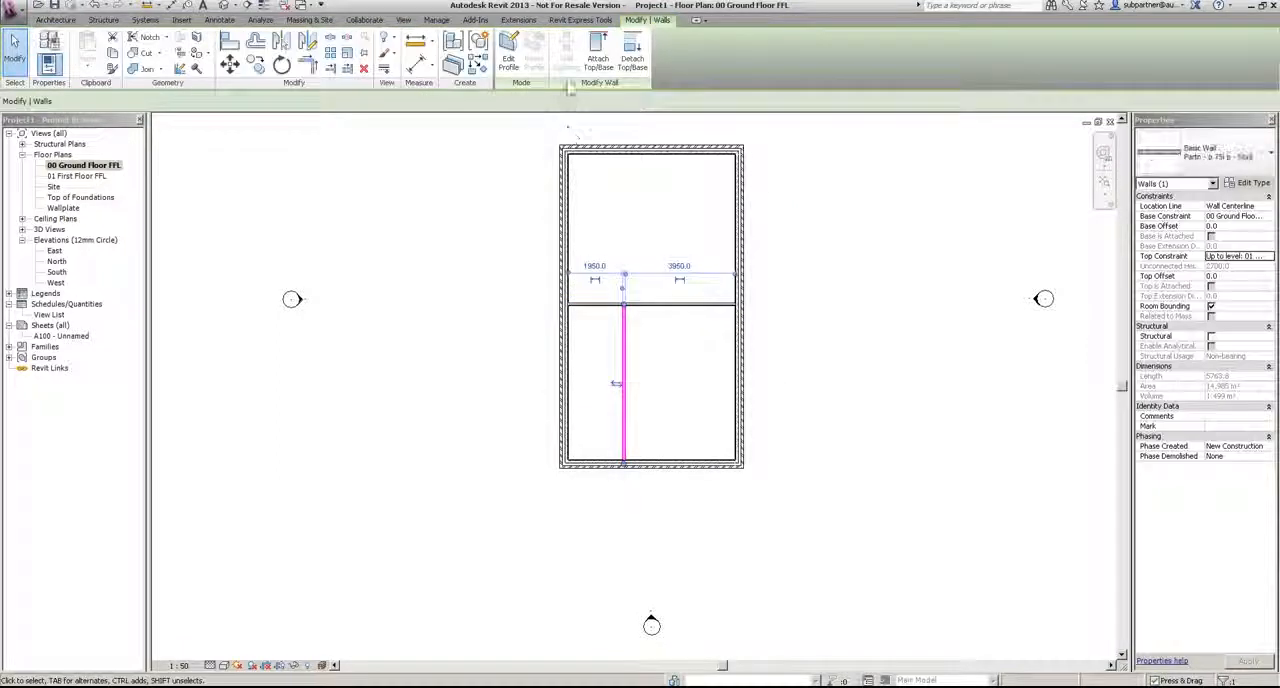
{"action": "key", "text": "w"}
{"action": "key", "text": "a"}
{"action": "scroll", "coordinate": [620, 450], "scroll_direction": "up", "scroll_amount": 2}
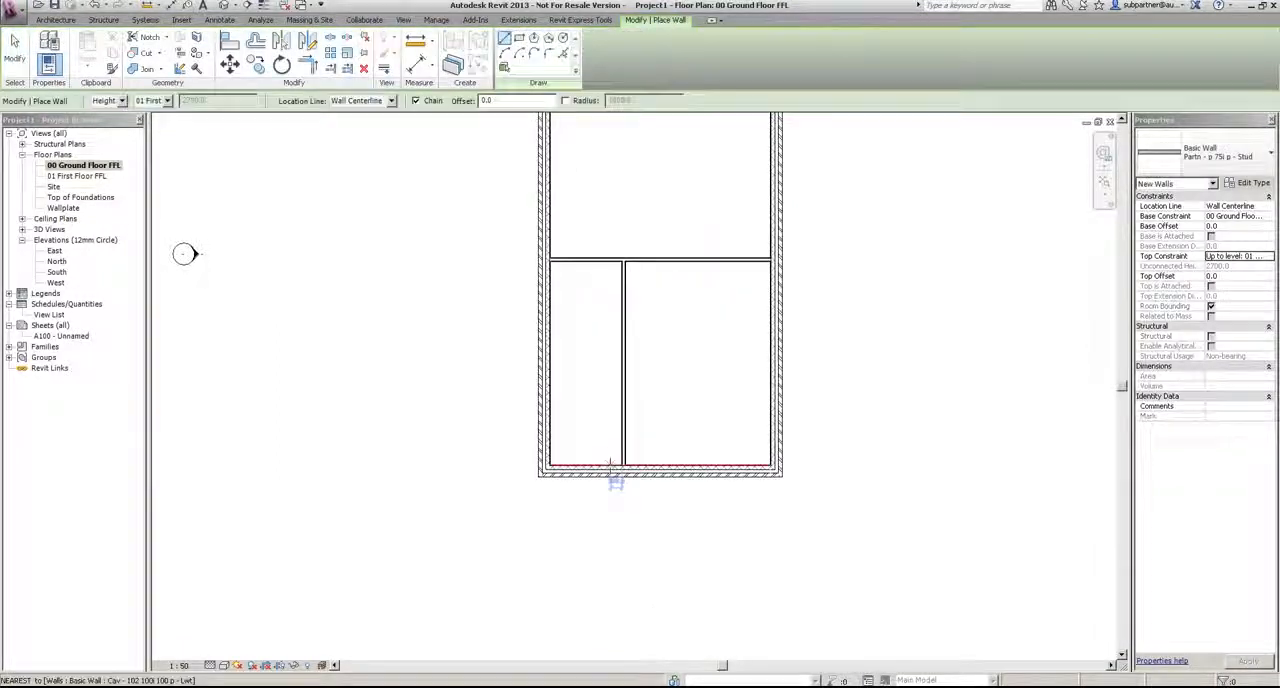
{"action": "left_click", "coordinate": [606, 465]}
{"action": "left_click", "coordinate": [606, 384]}
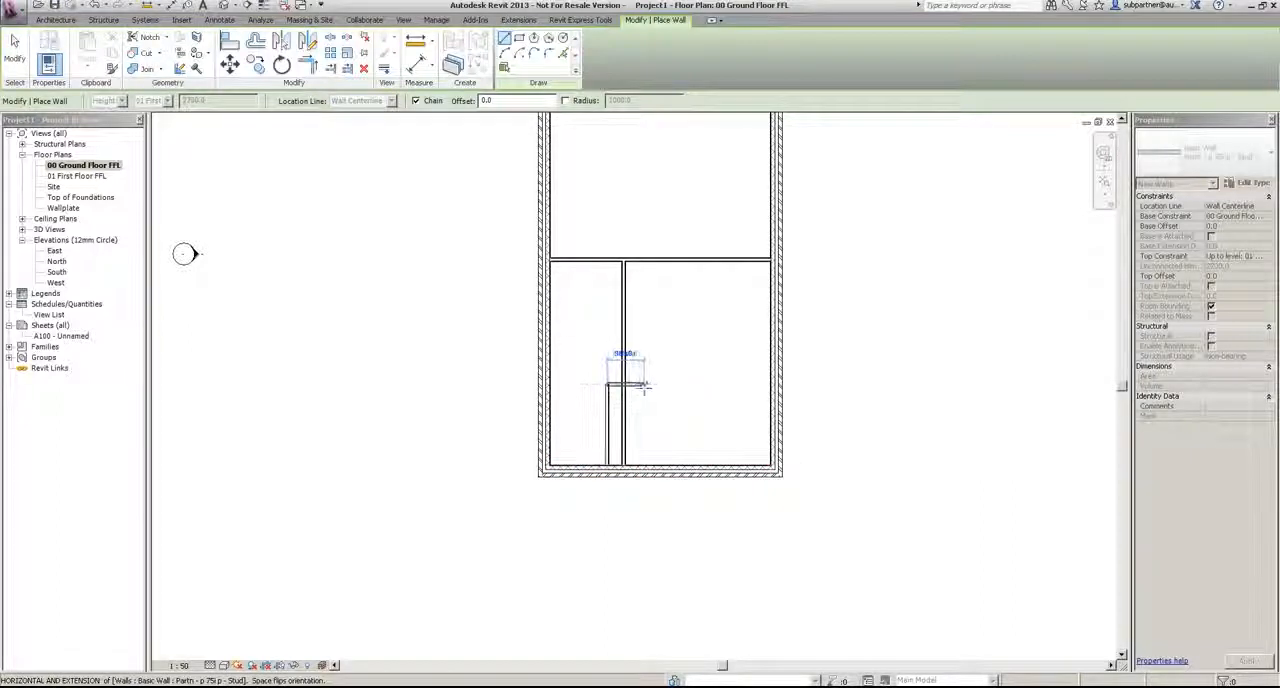
{"action": "left_click", "coordinate": [648, 384]}
{"action": "left_click", "coordinate": [648, 466]}
{"action": "key", "text": "Escape"}
{"action": "key", "text": "Escape"}
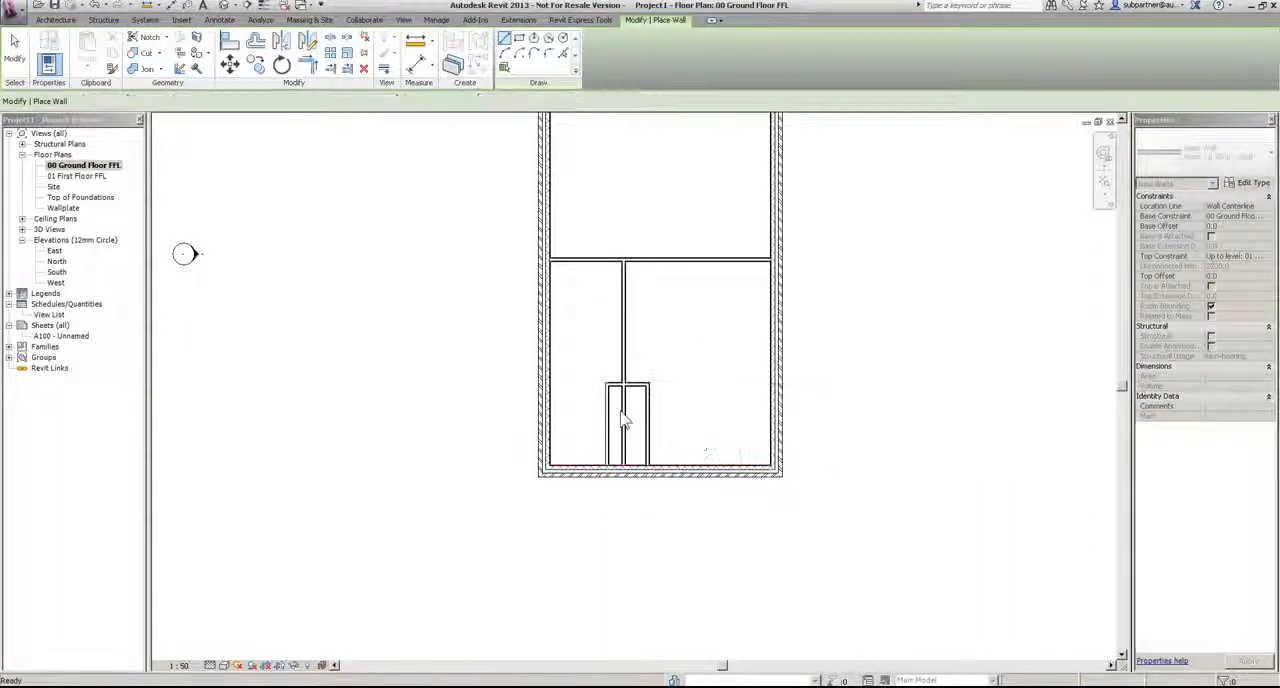
Step: Shorten the vertical partition so its south end stops at the top of the small enclosure
{"action": "left_click", "coordinate": [625, 416]}
{"action": "left_click_drag", "start_coordinate": [624, 468], "coordinate": [624, 385]}
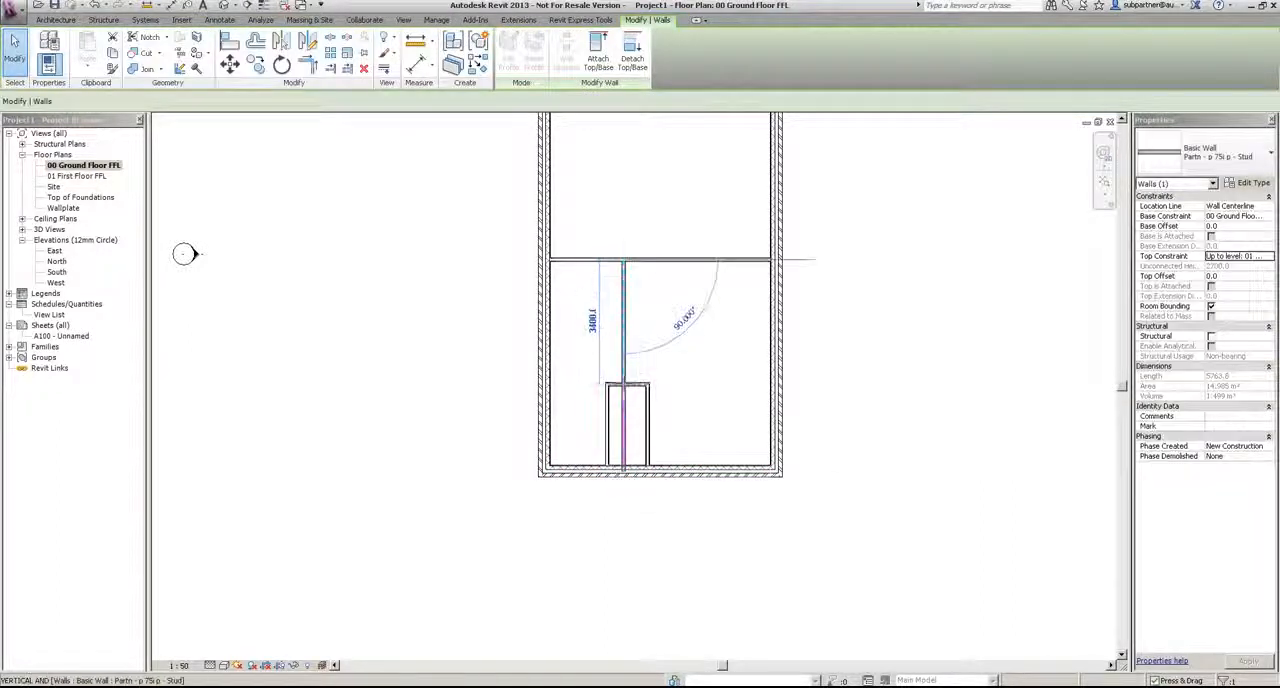
Step: Lock the 1000 width between the enclosure's two side partitions with a dimension, and delete that dimension while keeping its constraint
{"action": "key", "text": "Escape"}
{"action": "scroll", "coordinate": [660, 432], "scroll_direction": "up", "scroll_amount": 3}
{"action": "left_click", "coordinate": [653, 424]}
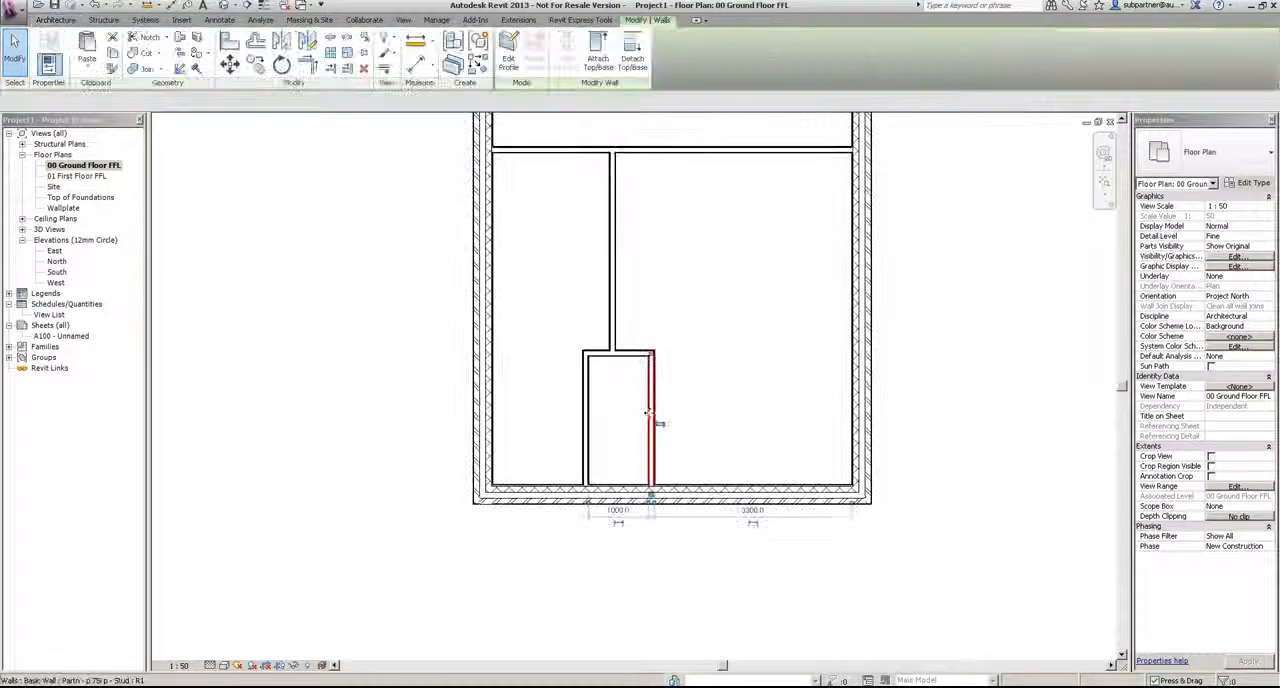
{"action": "left_click", "coordinate": [648, 519]}
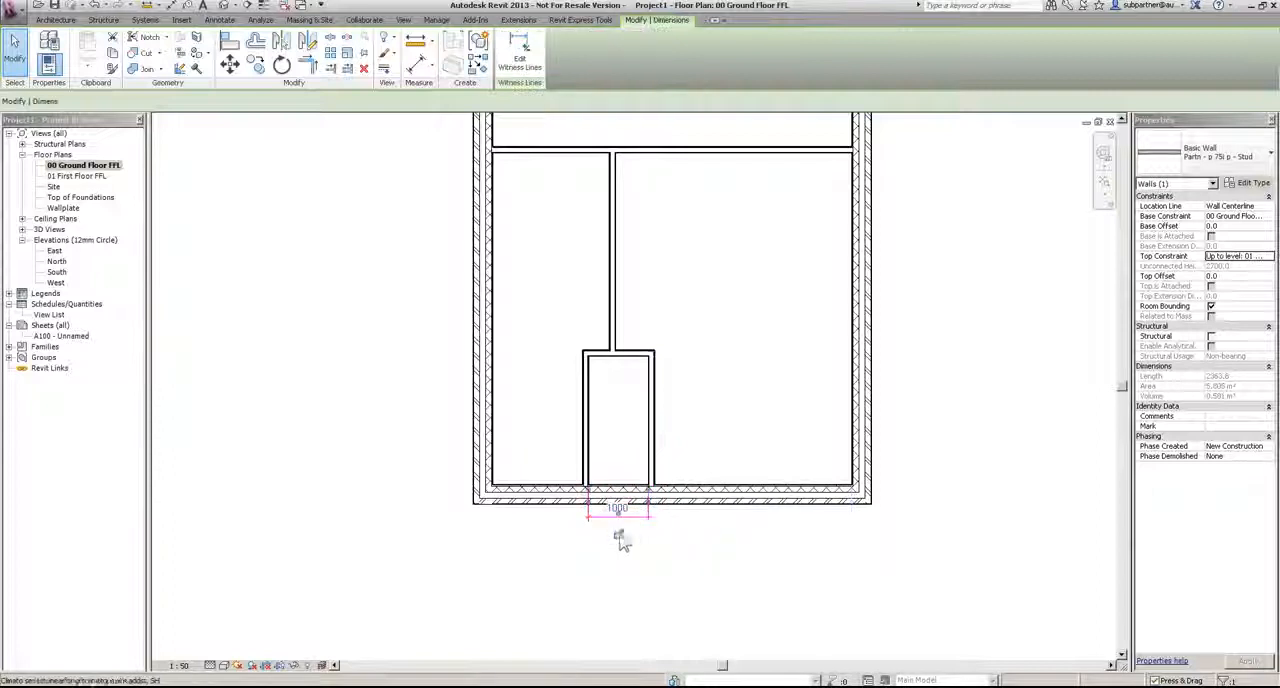
{"action": "left_click", "coordinate": [619, 533]}
{"action": "left_click", "coordinate": [667, 578]}
{"action": "left_click", "coordinate": [646, 520]}
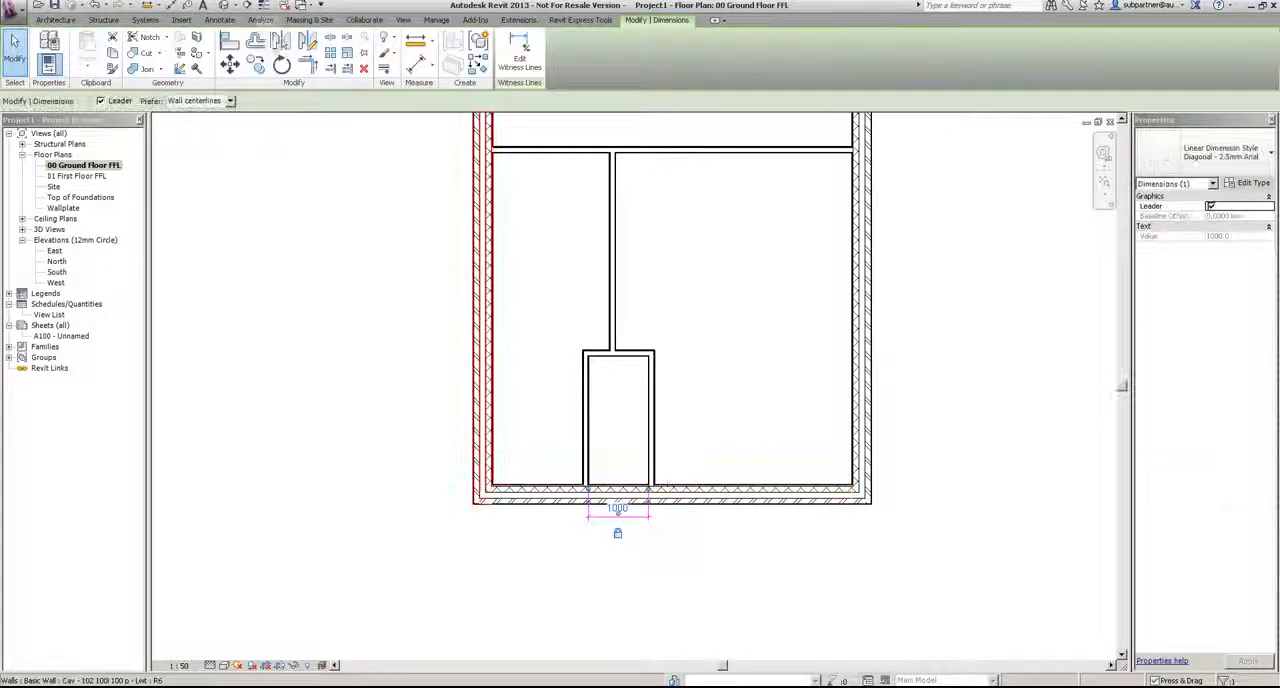
{"action": "left_click", "coordinate": [365, 70]}
{"action": "left_click", "coordinate": [1205, 665]}
Step: Set the enclosure's west side partition 1700 from the west exterior wall
{"action": "left_click", "coordinate": [588, 381]}
{"action": "left_click", "coordinate": [535, 310]}
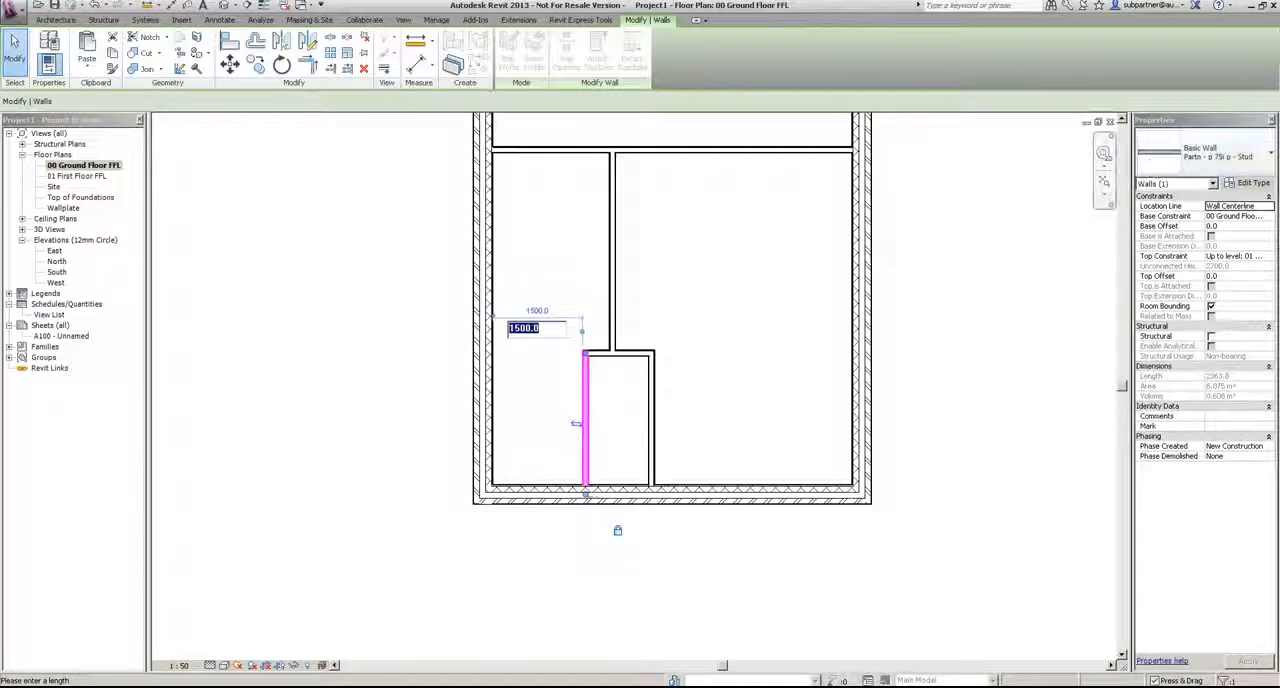
{"action": "type", "text": "170"}
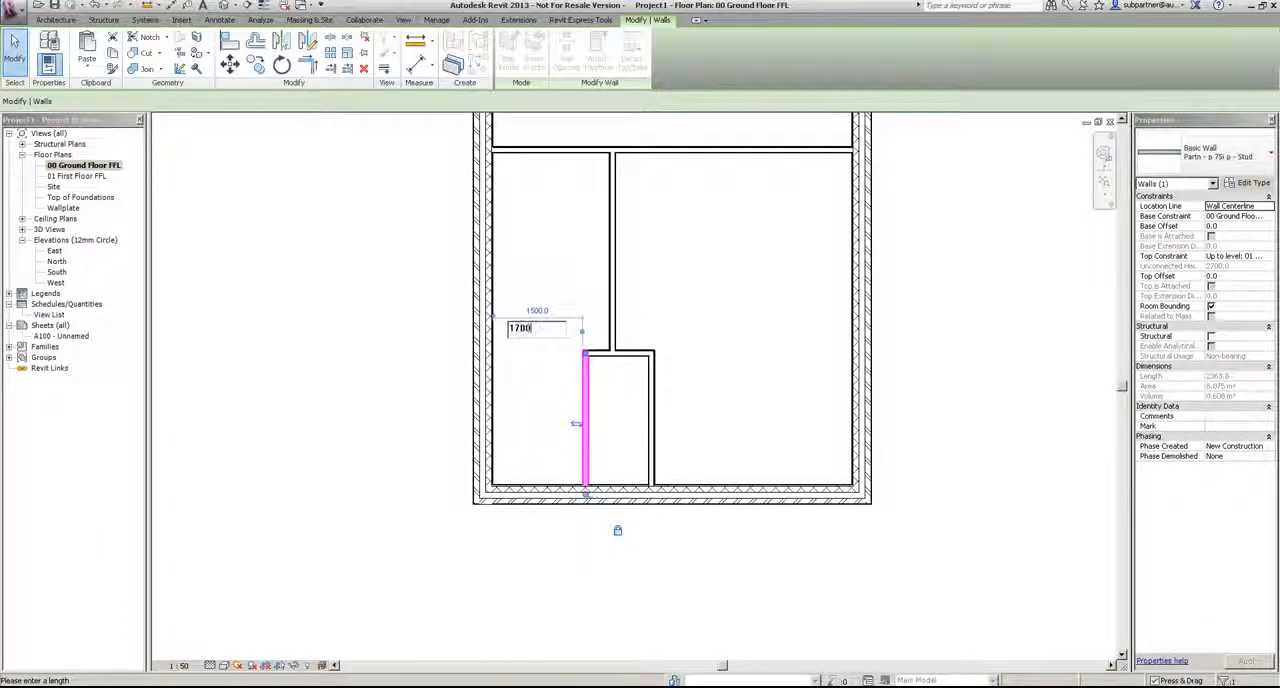
{"action": "type", "text": "0"}
{"action": "key", "text": "Return"}
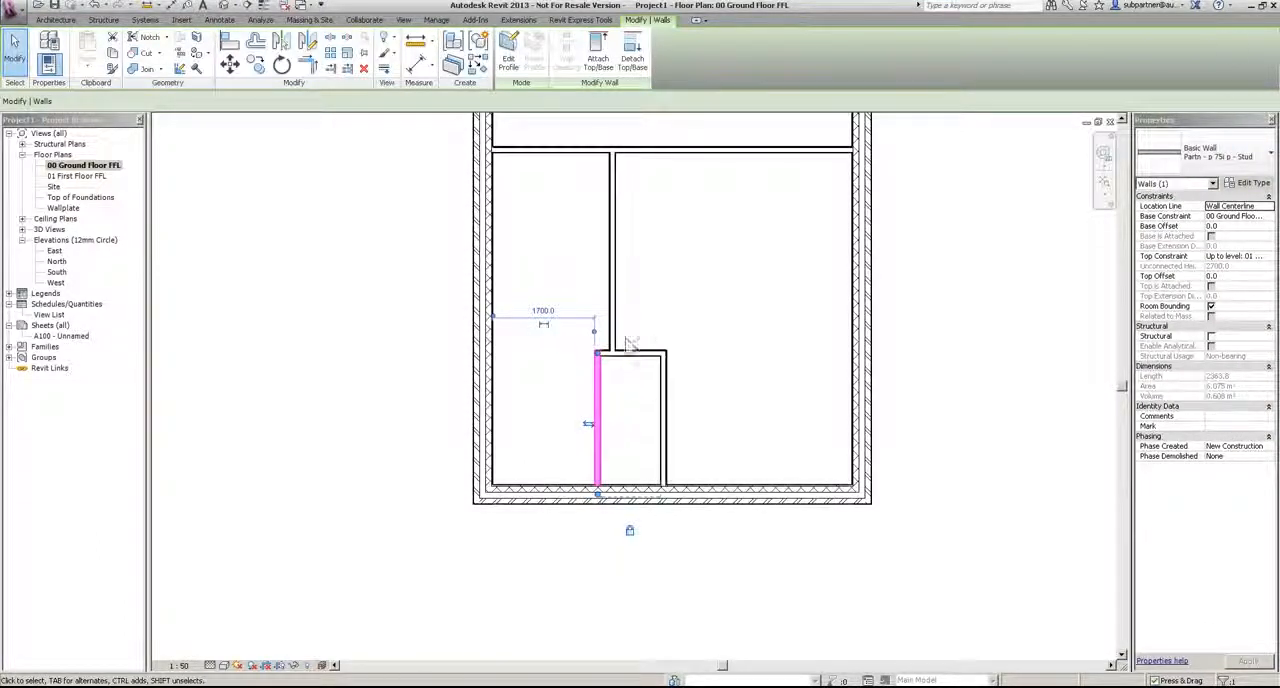
{"action": "left_click", "coordinate": [728, 338]}
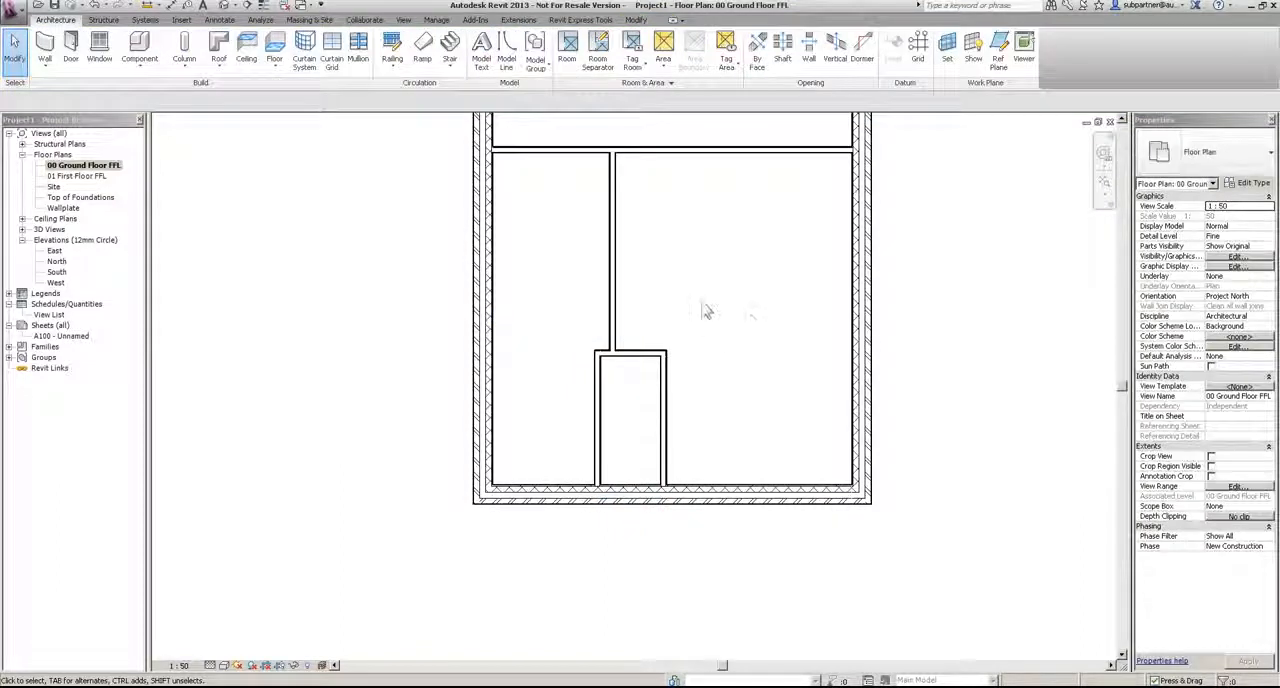
{"action": "left_click", "coordinate": [632, 353]}
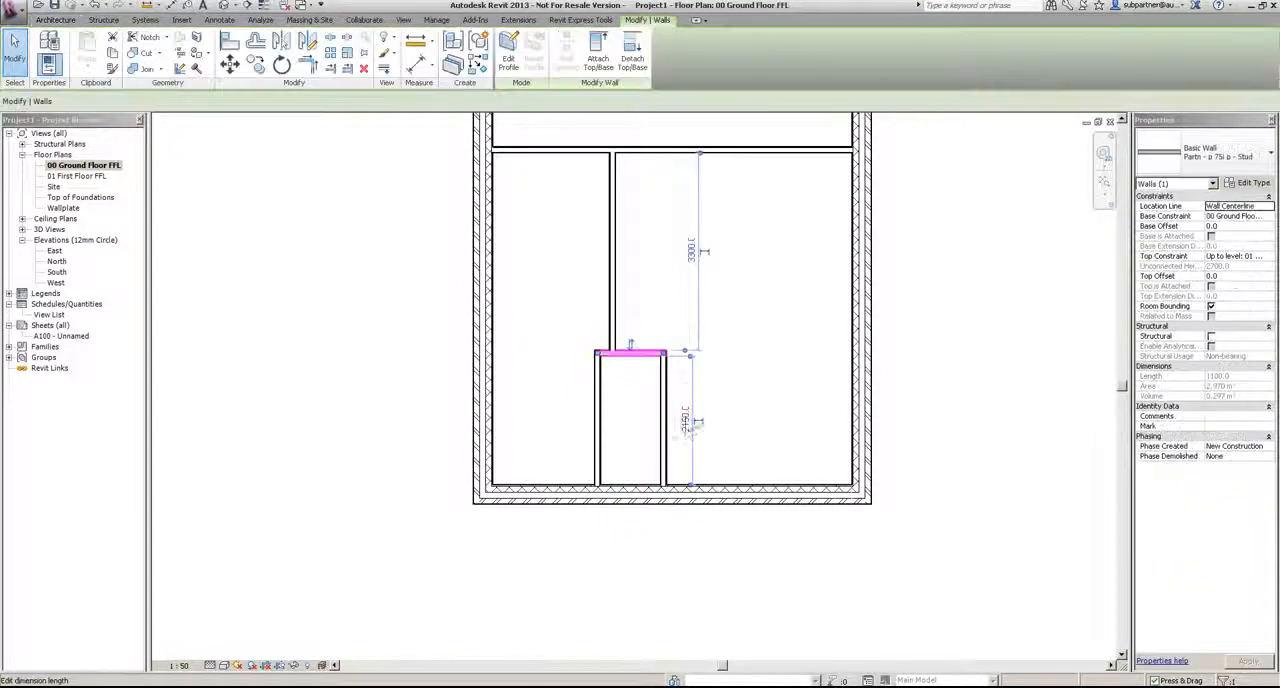
{"action": "left_click", "coordinate": [737, 371]}
Step: Place a tagged room with a limit offset of 2400 in the southwest space west of the vertical partition
{"action": "scroll", "coordinate": [735, 378], "scroll_direction": "down", "scroll_amount": 2}
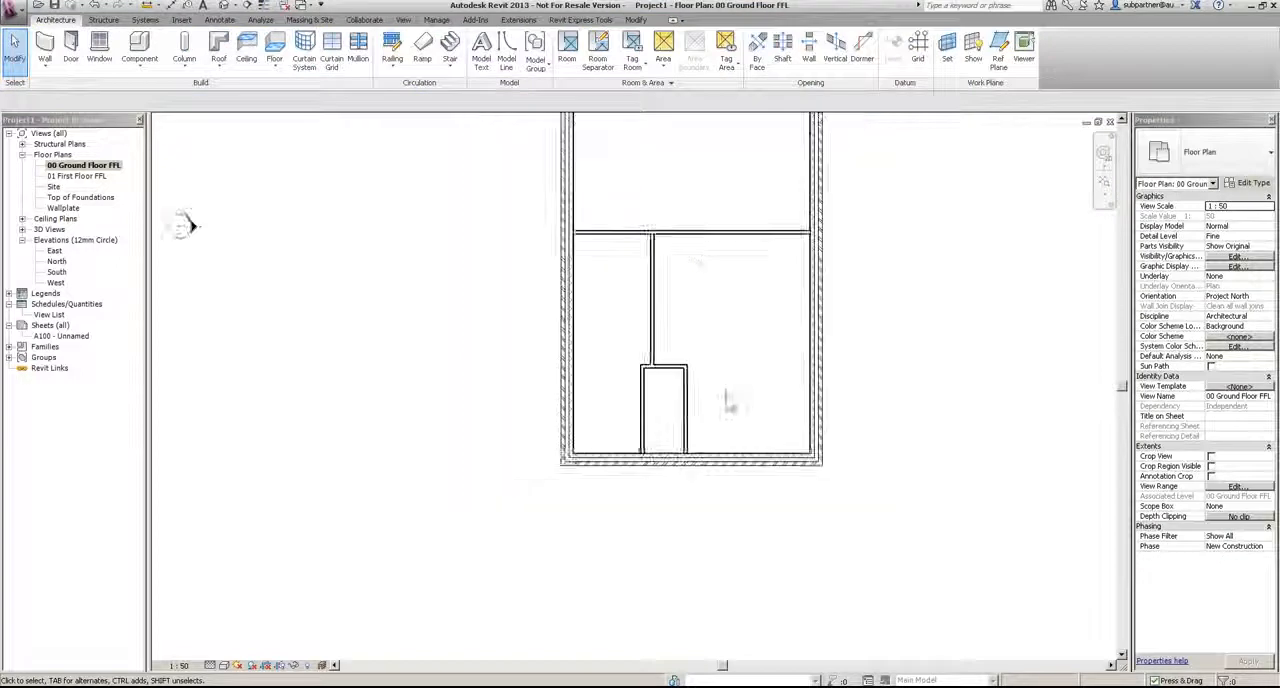
{"action": "middle_click_drag", "start_coordinate": [706, 300], "coordinate": [701, 436]}
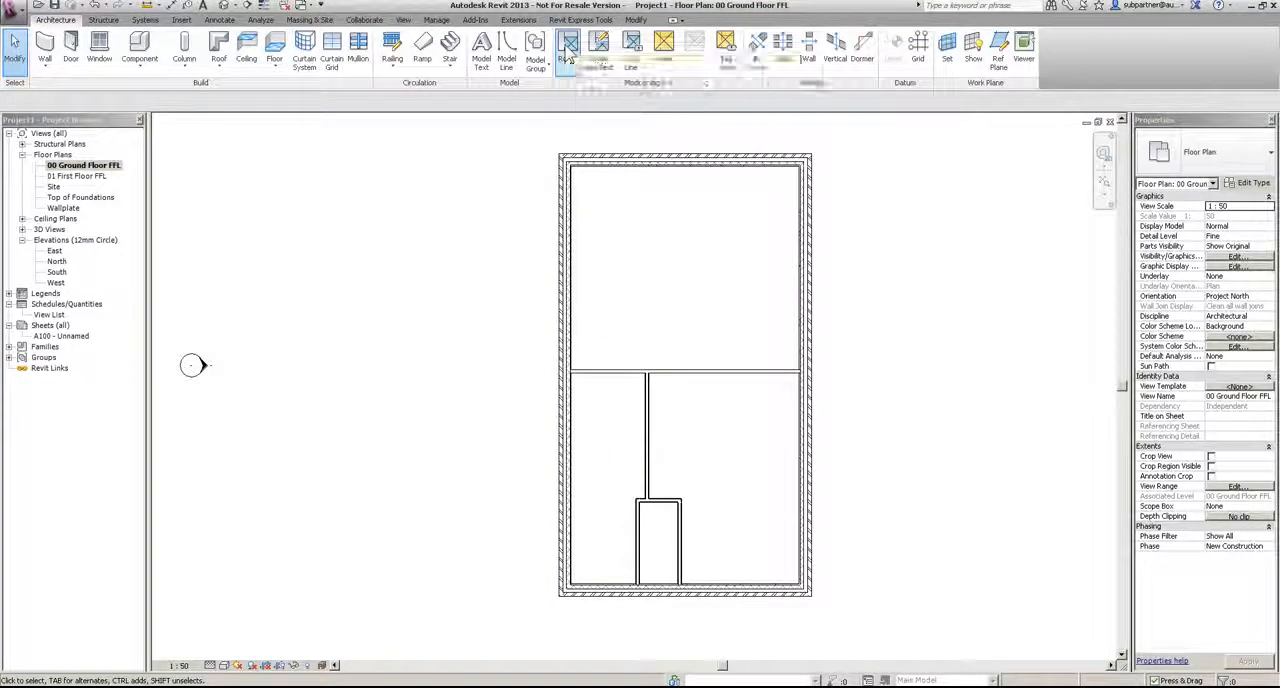
{"action": "left_click", "coordinate": [568, 66]}
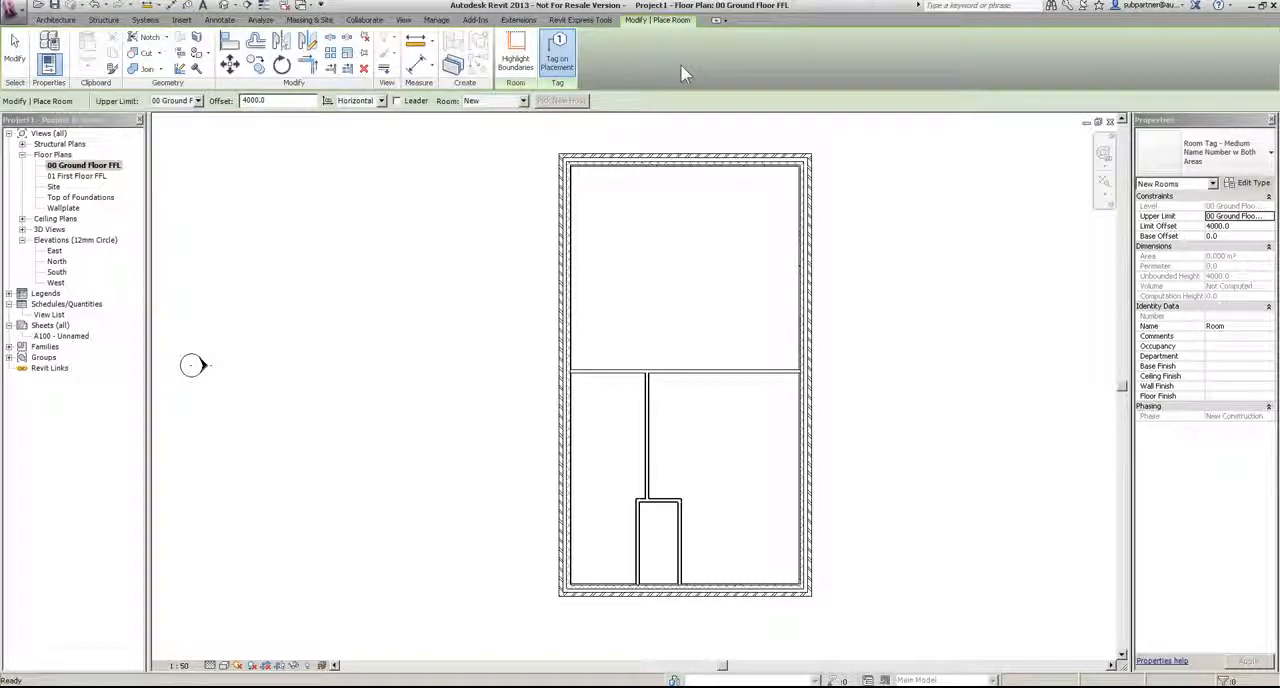
{"action": "left_click", "coordinate": [1250, 228]}
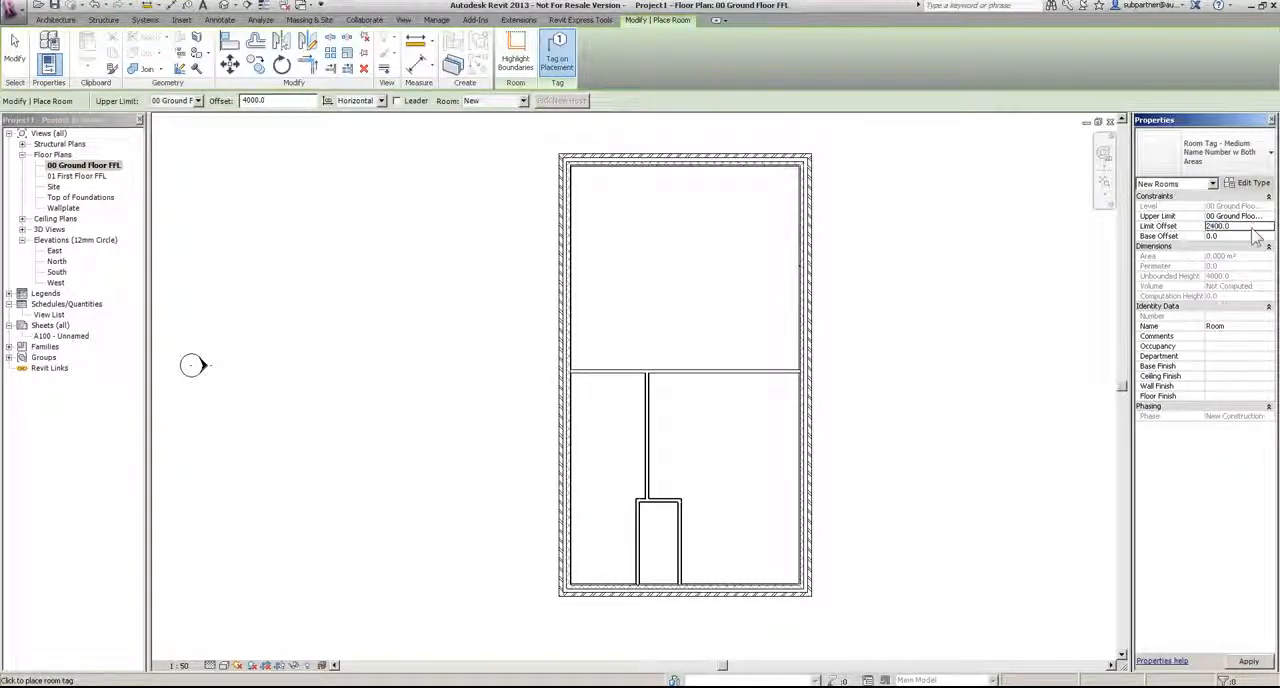
{"action": "left_click", "coordinate": [687, 393]}
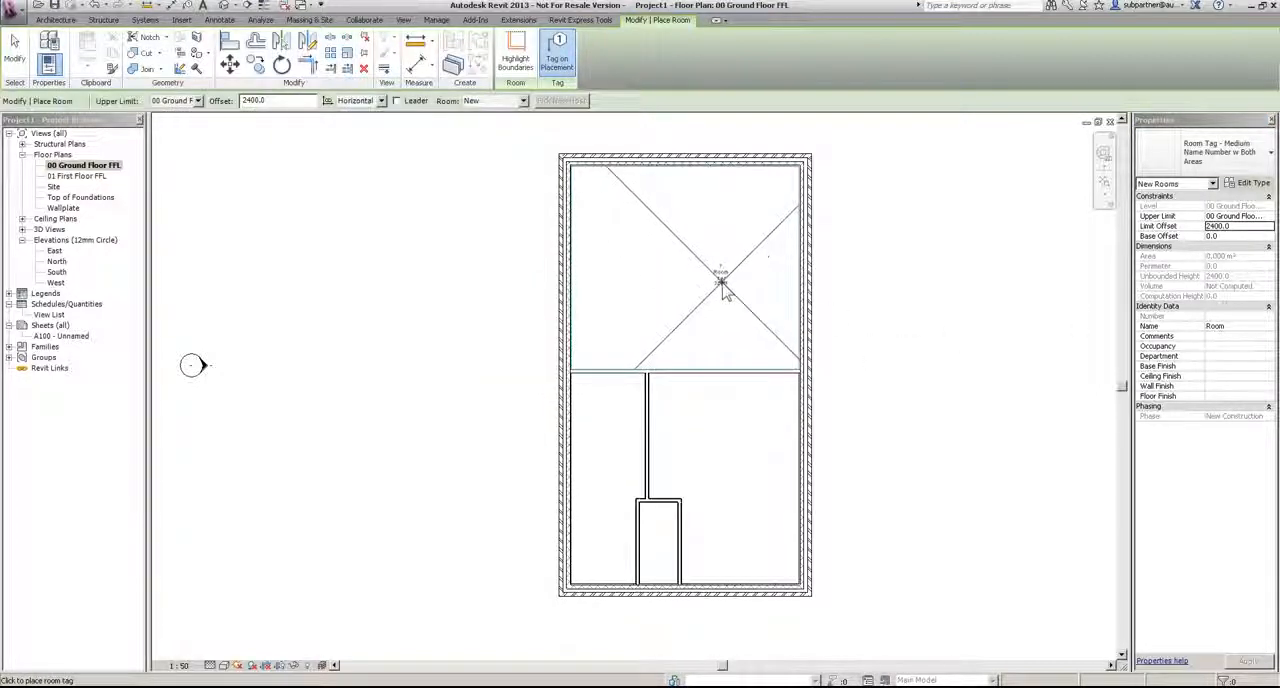
{"action": "left_click", "coordinate": [603, 446]}
{"action": "key", "text": "Escape"}
{"action": "key", "text": "Escape"}
Step: Renumber the southwest room as RM-1 in its tag
{"action": "scroll", "coordinate": [606, 440], "scroll_direction": "up", "scroll_amount": 2}
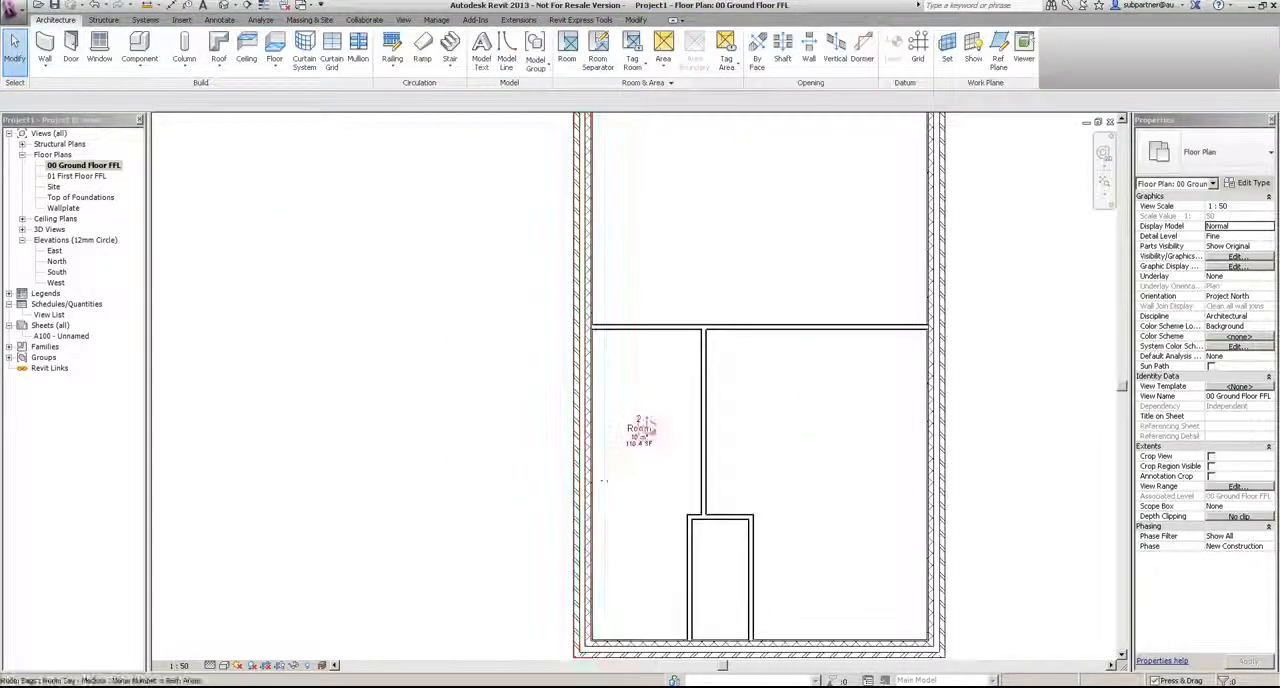
{"action": "double_click", "coordinate": [638, 424]}
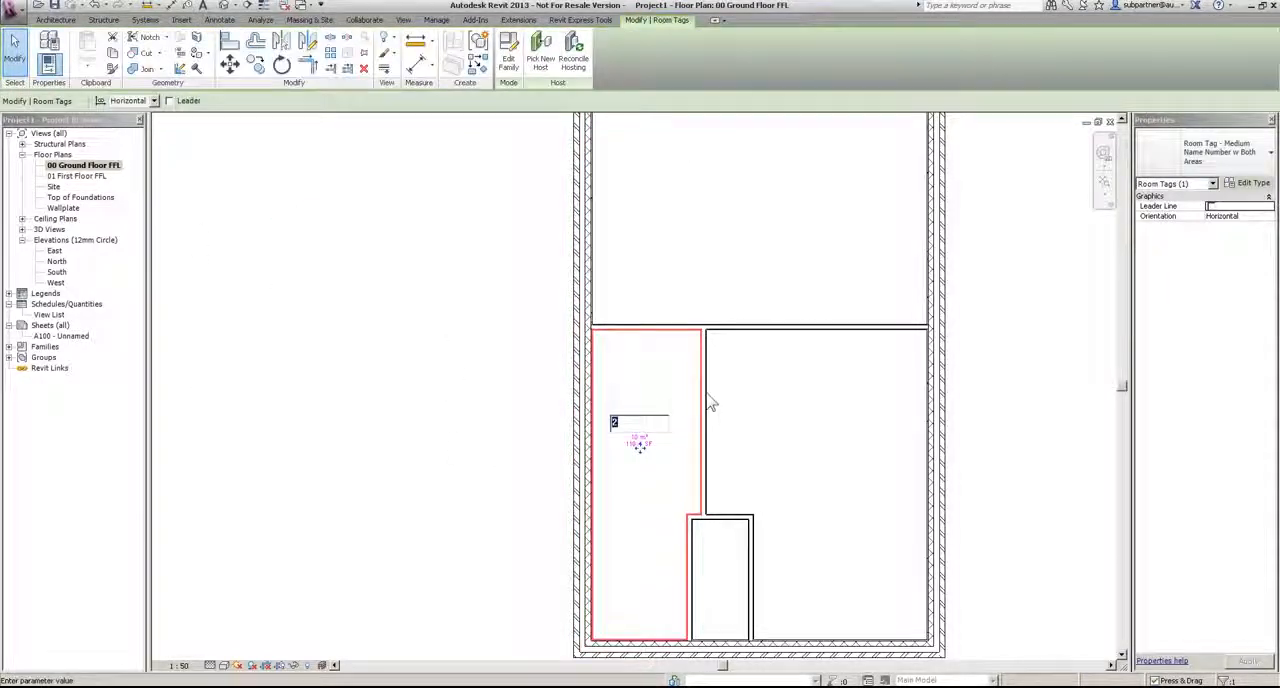
{"action": "type", "text": "RM-01"}
{"action": "key", "text": "Return"}
{"action": "left_click", "coordinate": [802, 425]}
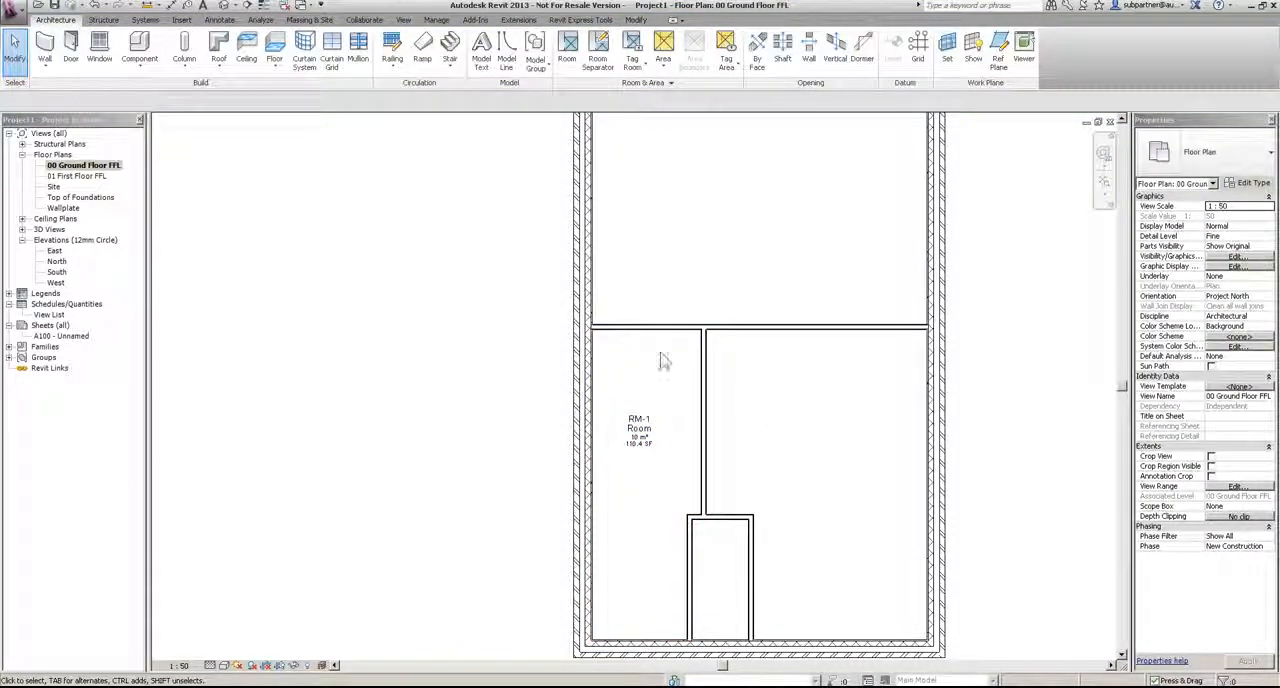
Step: Place tagged rooms in the small enclosure, the southeast space and the large north space, in that order
{"action": "left_click", "coordinate": [567, 58]}
{"action": "left_click", "coordinate": [720, 590]}
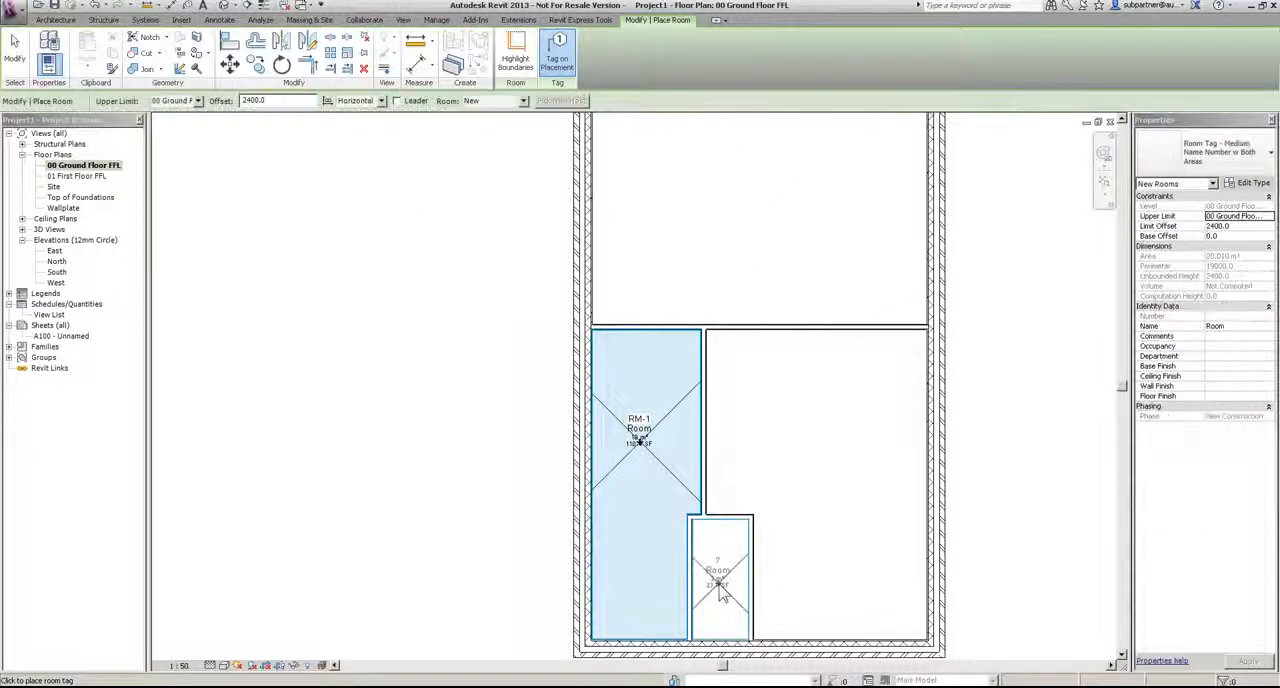
{"action": "left_click", "coordinate": [829, 440]}
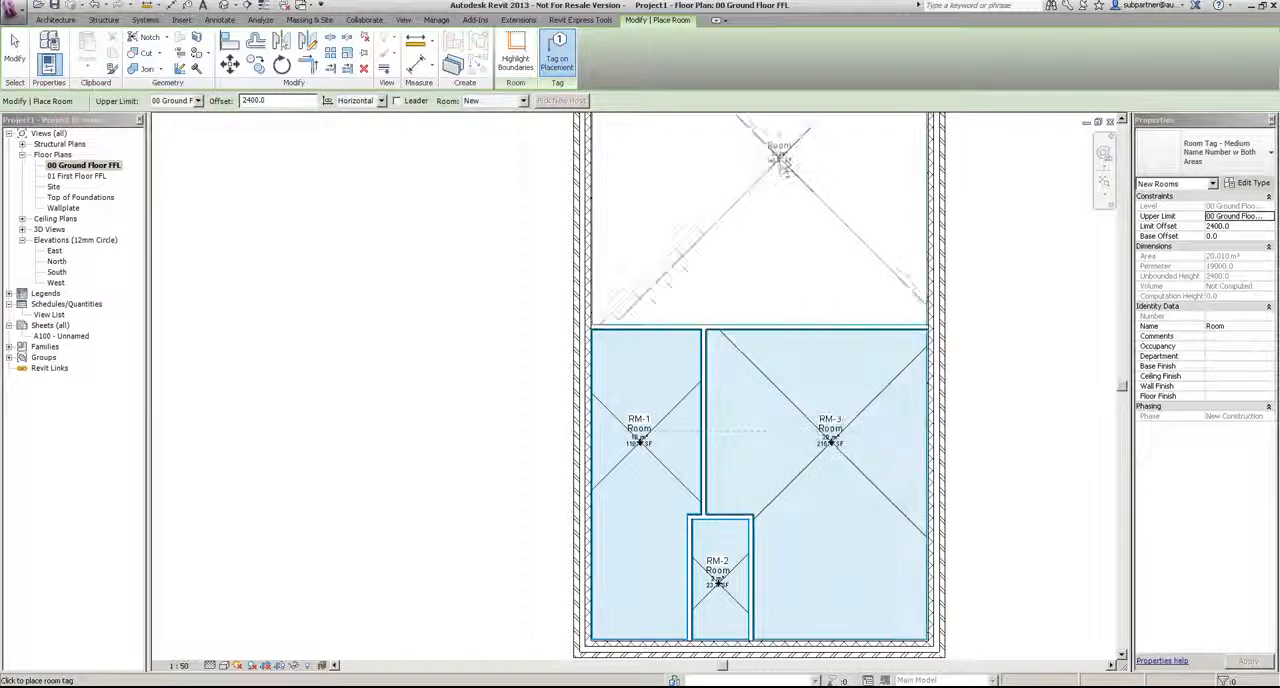
{"action": "middle_click_drag", "start_coordinate": [792, 220], "coordinate": [776, 402]}
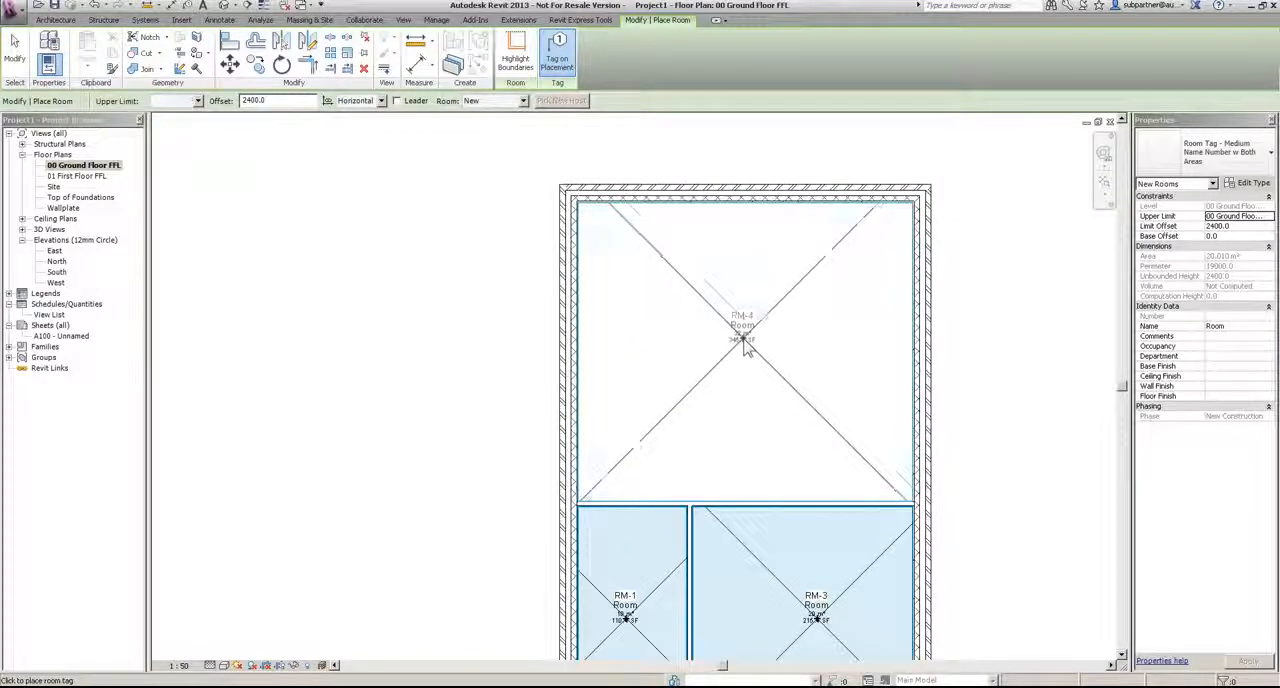
{"action": "left_click", "coordinate": [745, 340]}
{"action": "scroll", "coordinate": [745, 340], "scroll_direction": "down", "scroll_amount": 2}
{"action": "key", "text": "Escape"}
{"action": "key", "text": "Escape"}
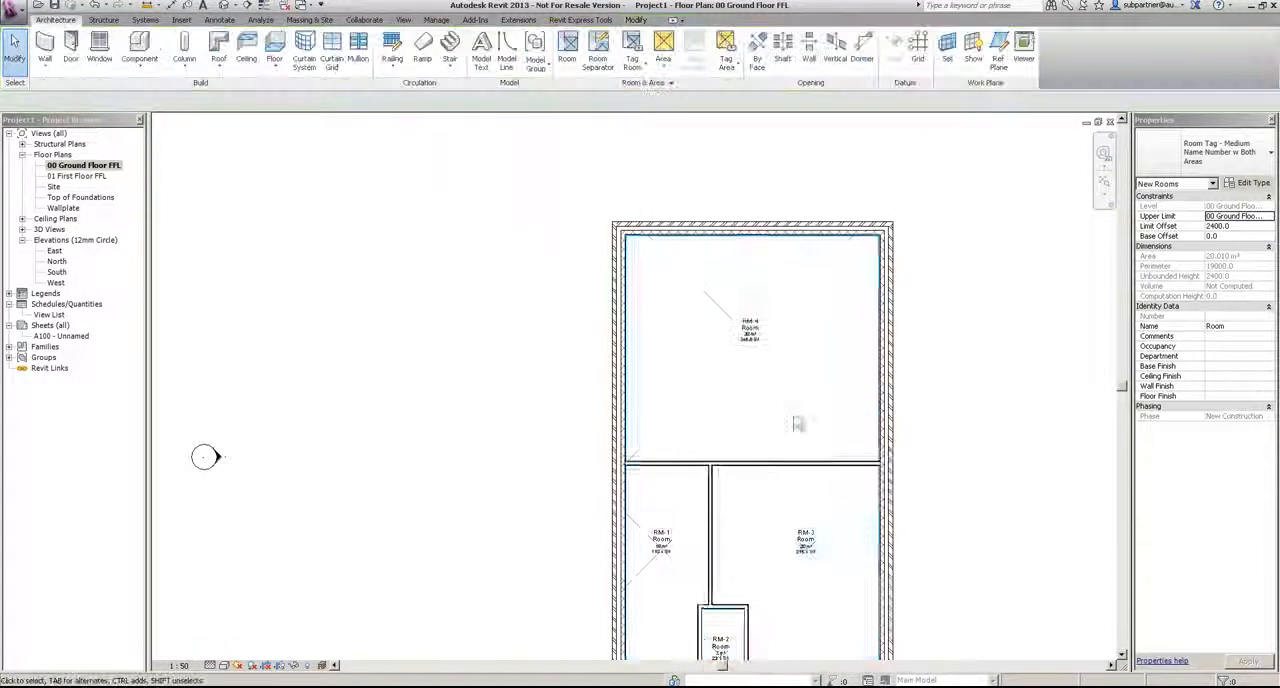
Step: Move the full-width horizontal partition slightly north by eye
{"action": "middle_click_drag", "start_coordinate": [868, 430], "coordinate": [871, 283]}
{"action": "scroll", "coordinate": [690, 409], "scroll_direction": "up", "scroll_amount": 2}
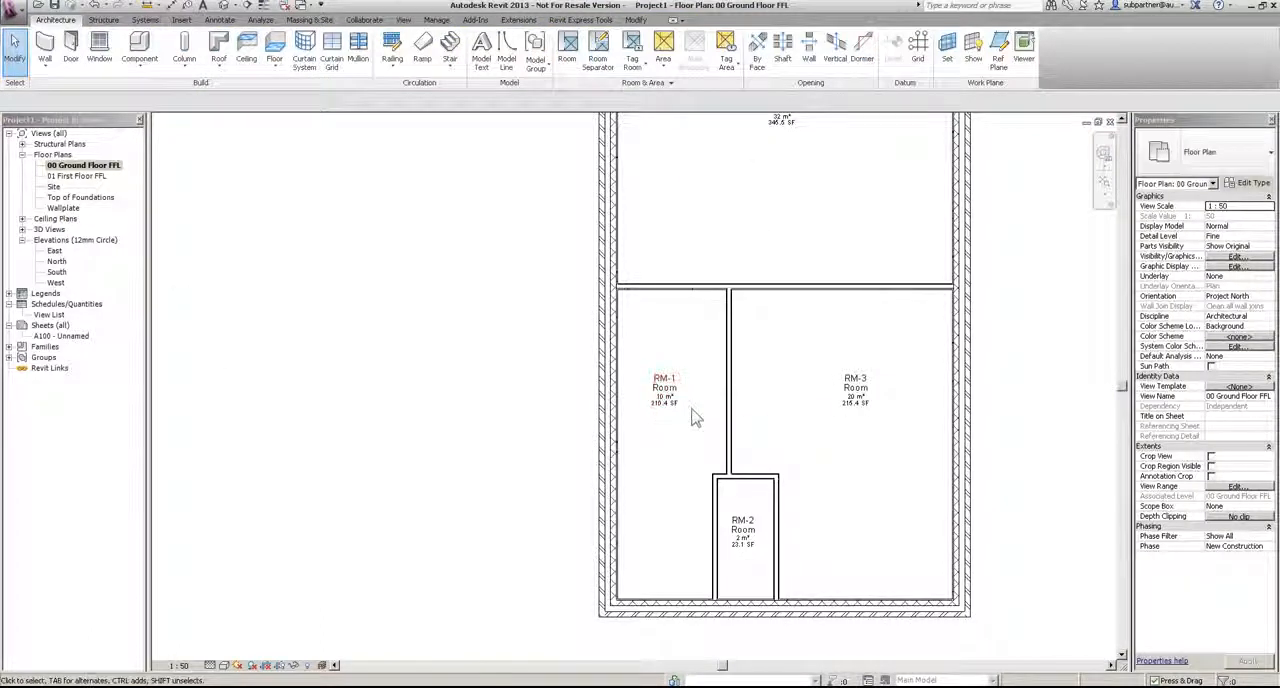
{"action": "left_click", "coordinate": [805, 290]}
{"action": "middle_click_drag", "start_coordinate": [805, 225], "coordinate": [809, 346]}
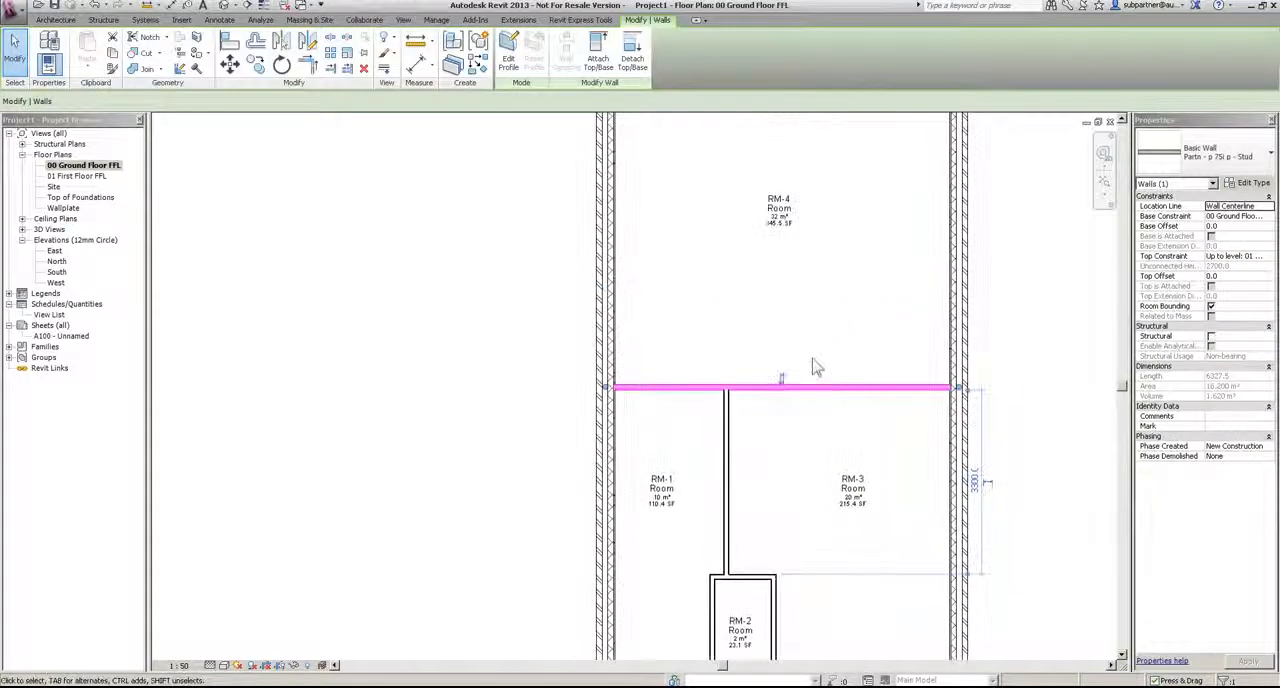
{"action": "mouse_move", "coordinate": [838, 375]}
{"action": "left_mouse_down"}
{"action": "mouse_move", "coordinate": [839, 333]}
{"action": "mouse_move", "coordinate": [823, 374]}
{"action": "left_mouse_up"}
{"action": "left_click", "coordinate": [1013, 328]}
Step: Set the full-width horizontal partition 5000 from the north exterior wall
{"action": "middle_click_drag", "start_coordinate": [1022, 341], "coordinate": [980, 478]}
{"action": "left_click", "coordinate": [826, 527]}
{"action": "left_click", "coordinate": [928, 366]}
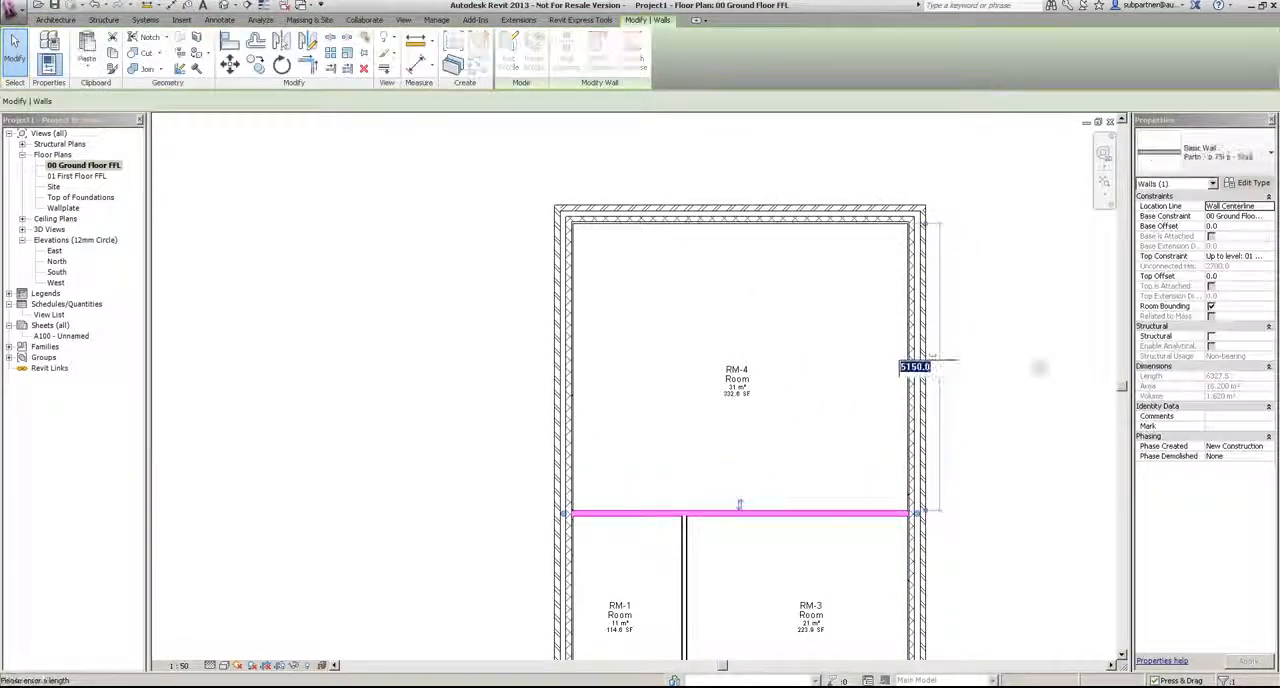
{"action": "type", "text": "5000"}
{"action": "key", "text": "Return"}
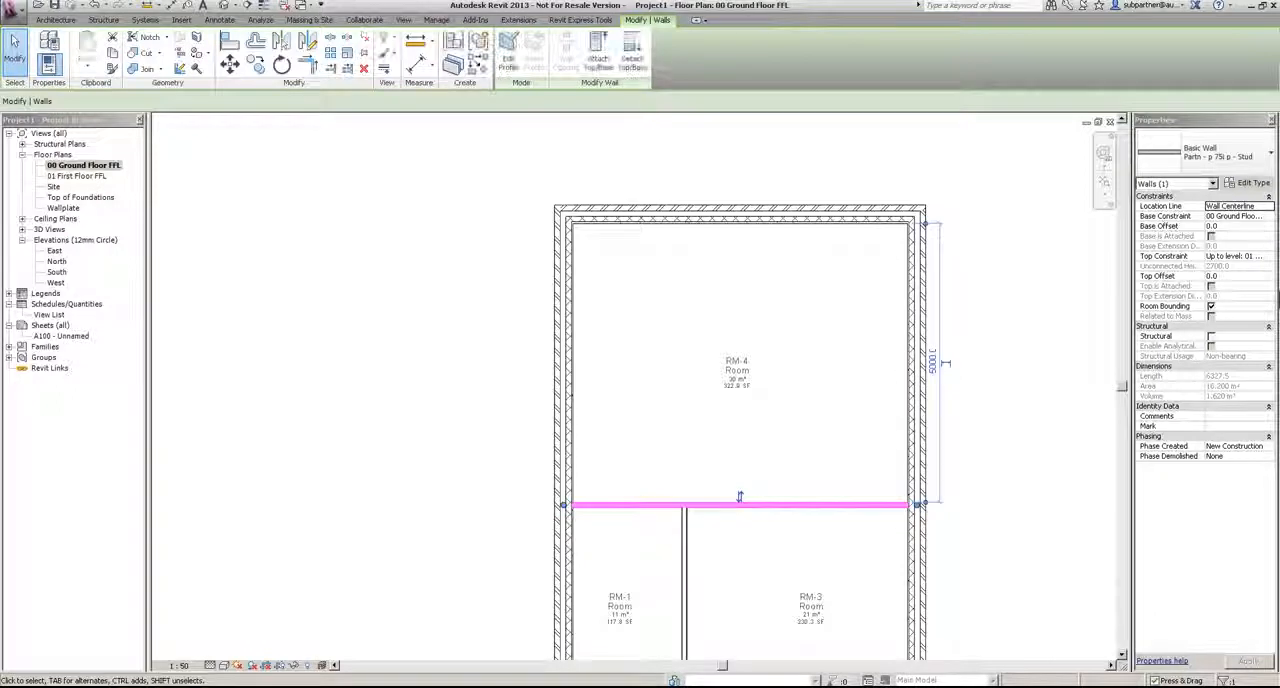
{"action": "scroll", "coordinate": [1090, 390], "scroll_direction": "down", "scroll_amount": 1}
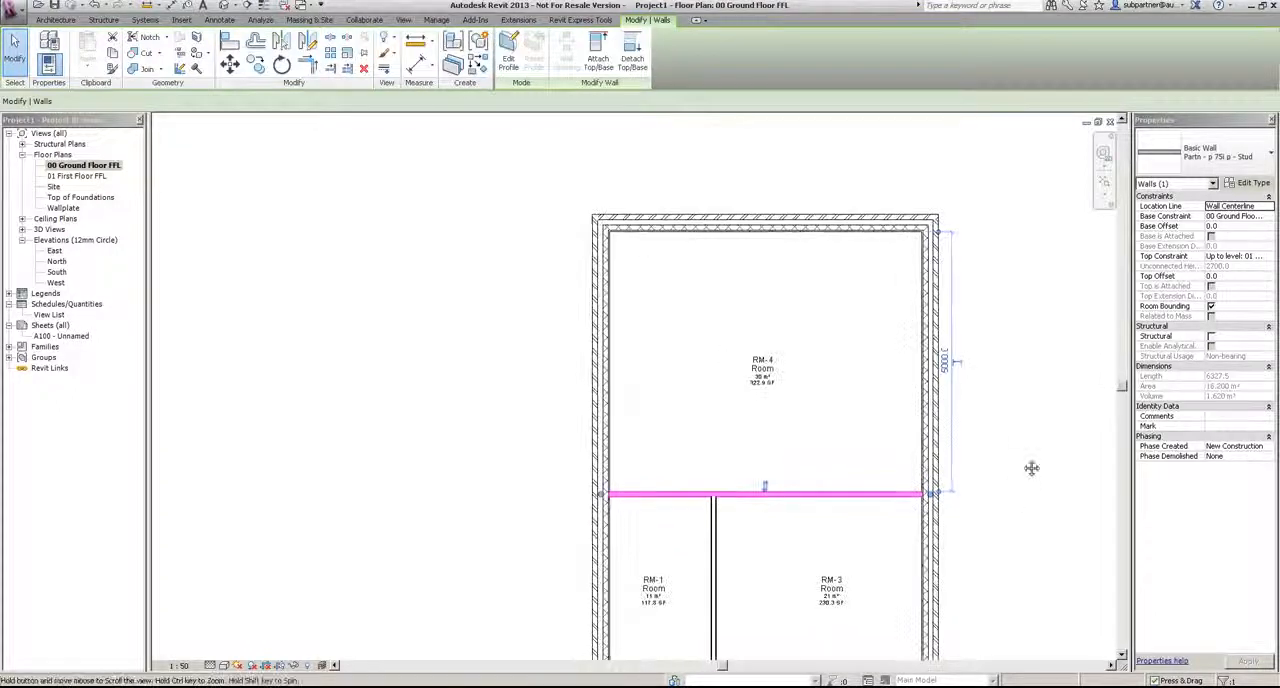
{"action": "middle_click_drag", "start_coordinate": [1020, 487], "coordinate": [997, 229]}
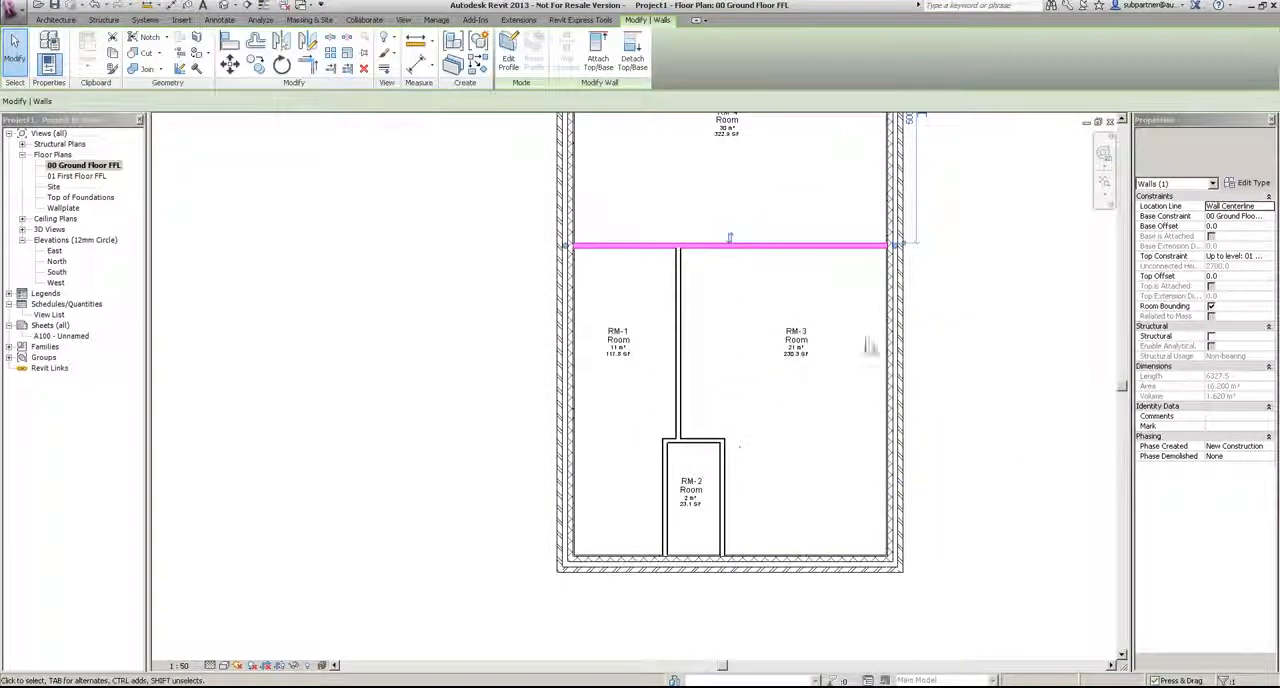
{"action": "left_click", "coordinate": [1012, 304]}
{"action": "scroll", "coordinate": [1015, 304], "scroll_direction": "down", "scroll_amount": 4}
{"action": "middle_click_drag", "start_coordinate": [1024, 257], "coordinate": [966, 385]}
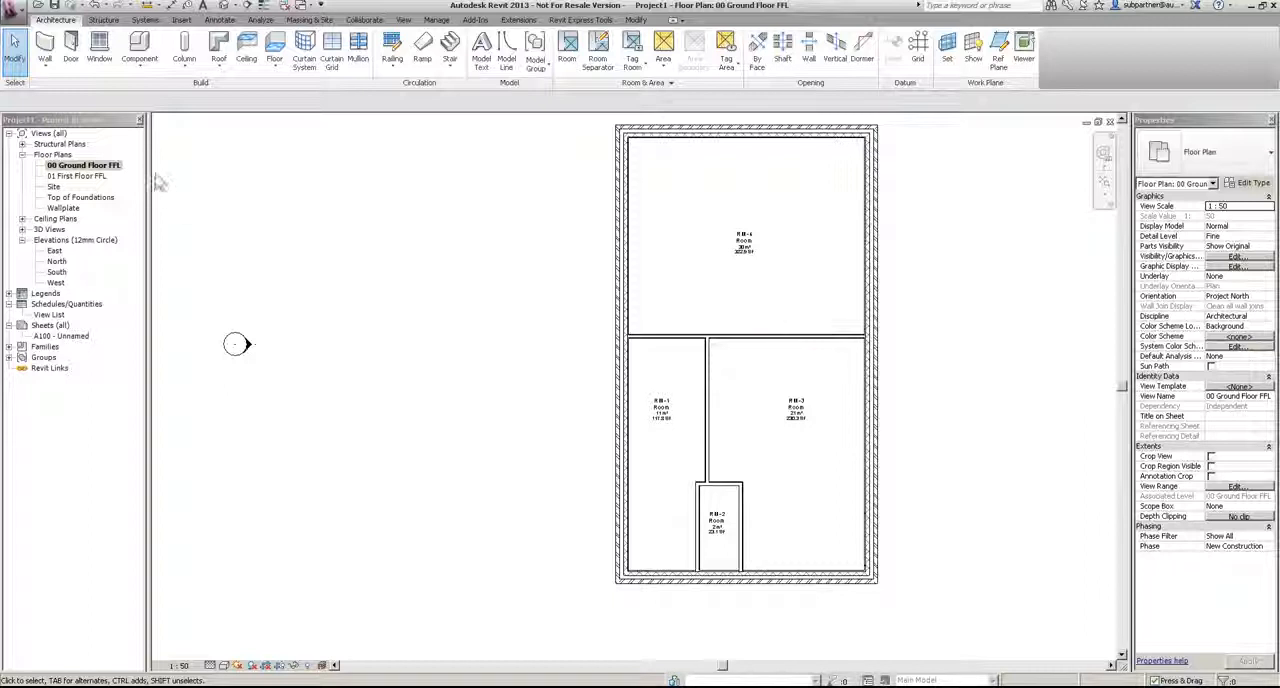
Step: Start placing a door and open the Doors > External Doors library folder to load another family
{"action": "left_click", "coordinate": [72, 50]}
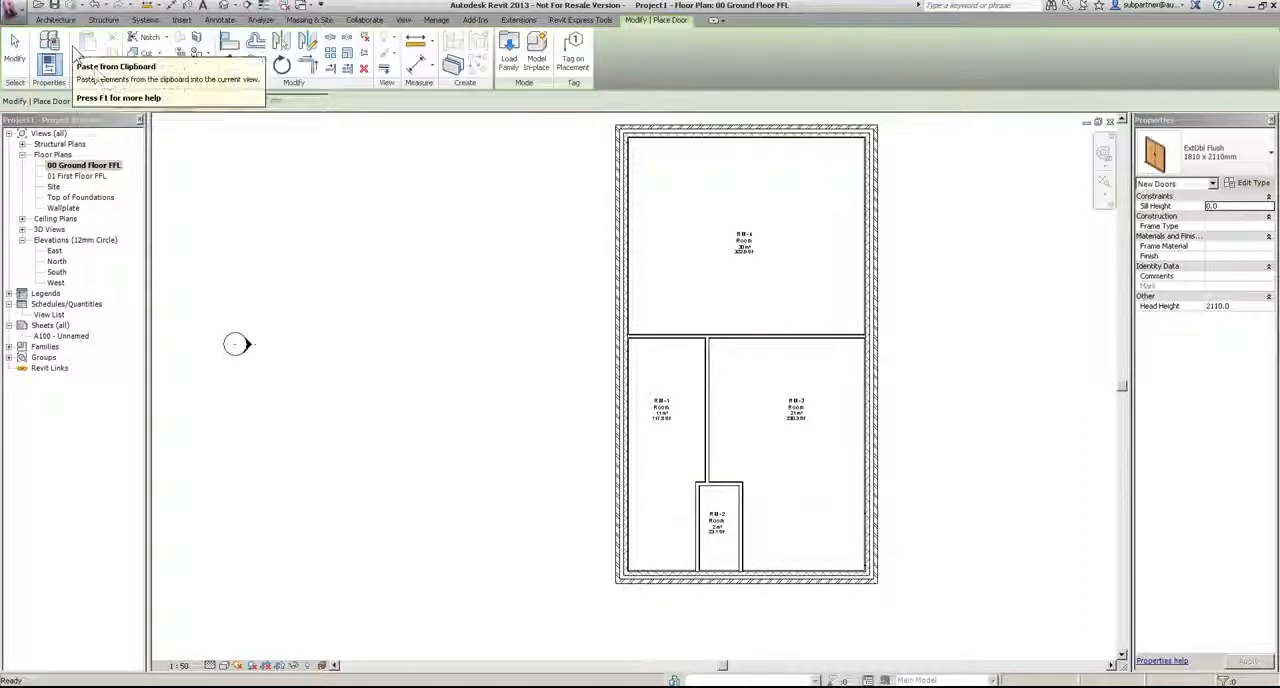
{"action": "left_click", "coordinate": [1208, 152]}
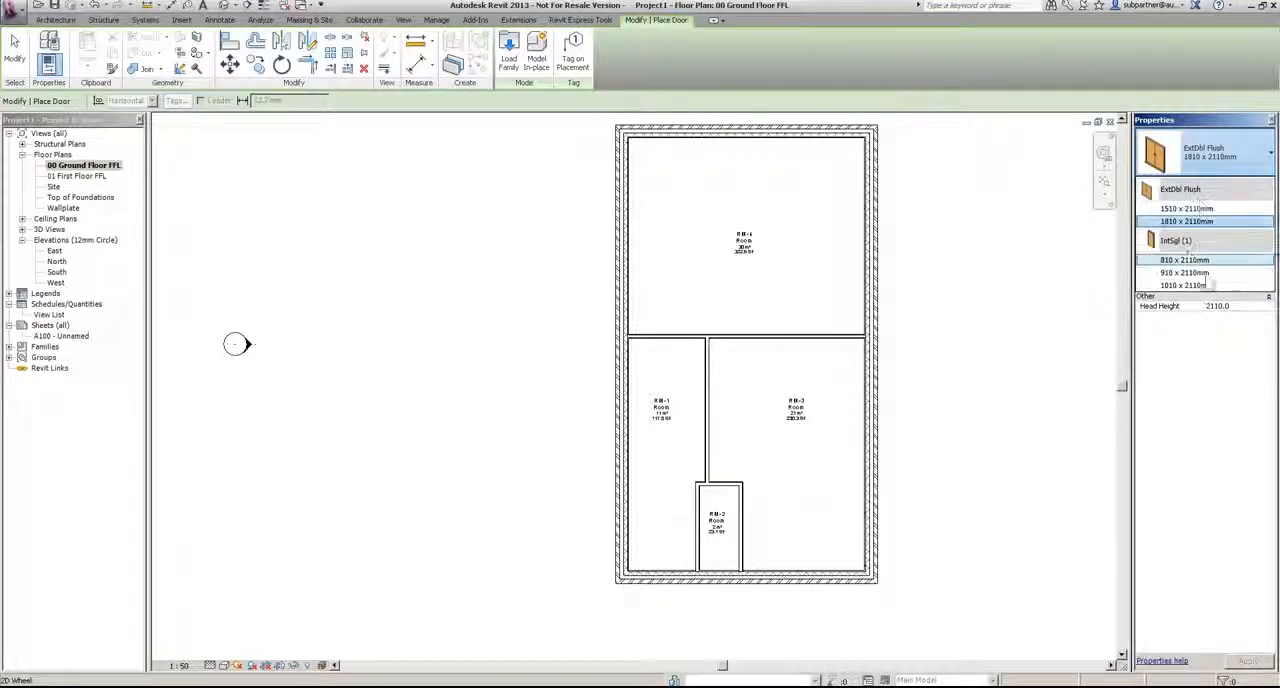
{"action": "left_click", "coordinate": [1186, 221]}
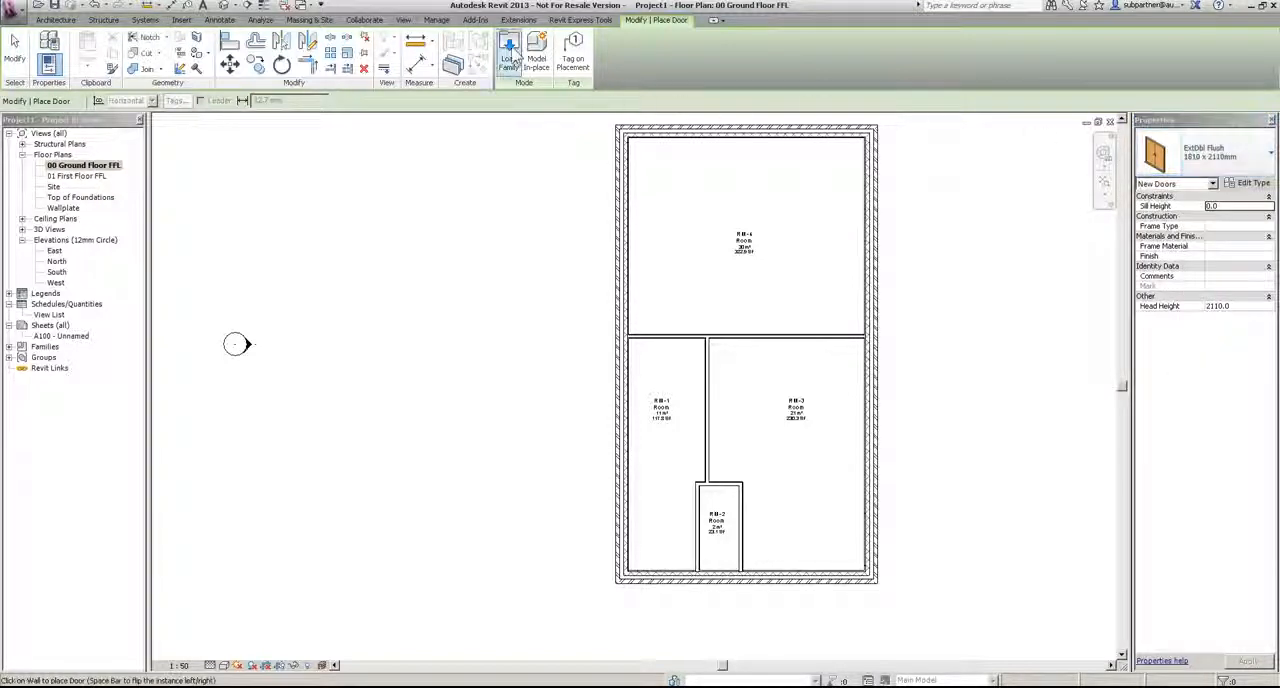
{"action": "left_click", "coordinate": [510, 55]}
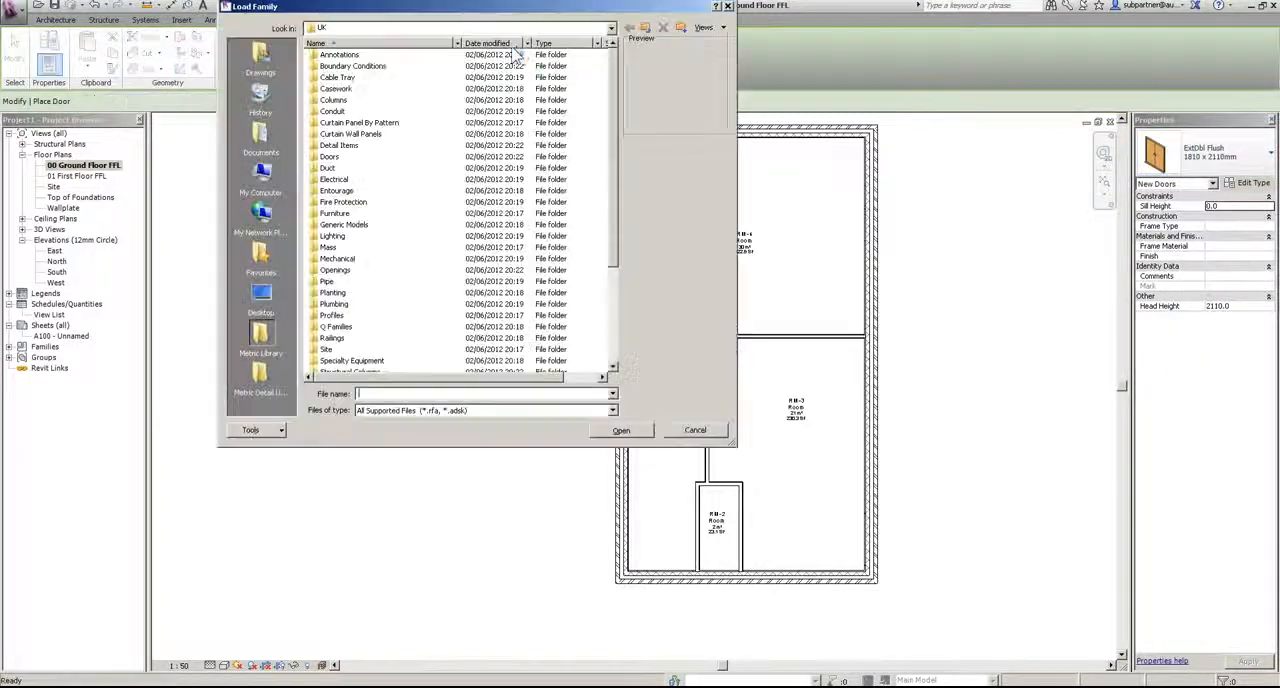
{"action": "double_click", "coordinate": [330, 157]}
{"action": "double_click", "coordinate": [331, 65]}
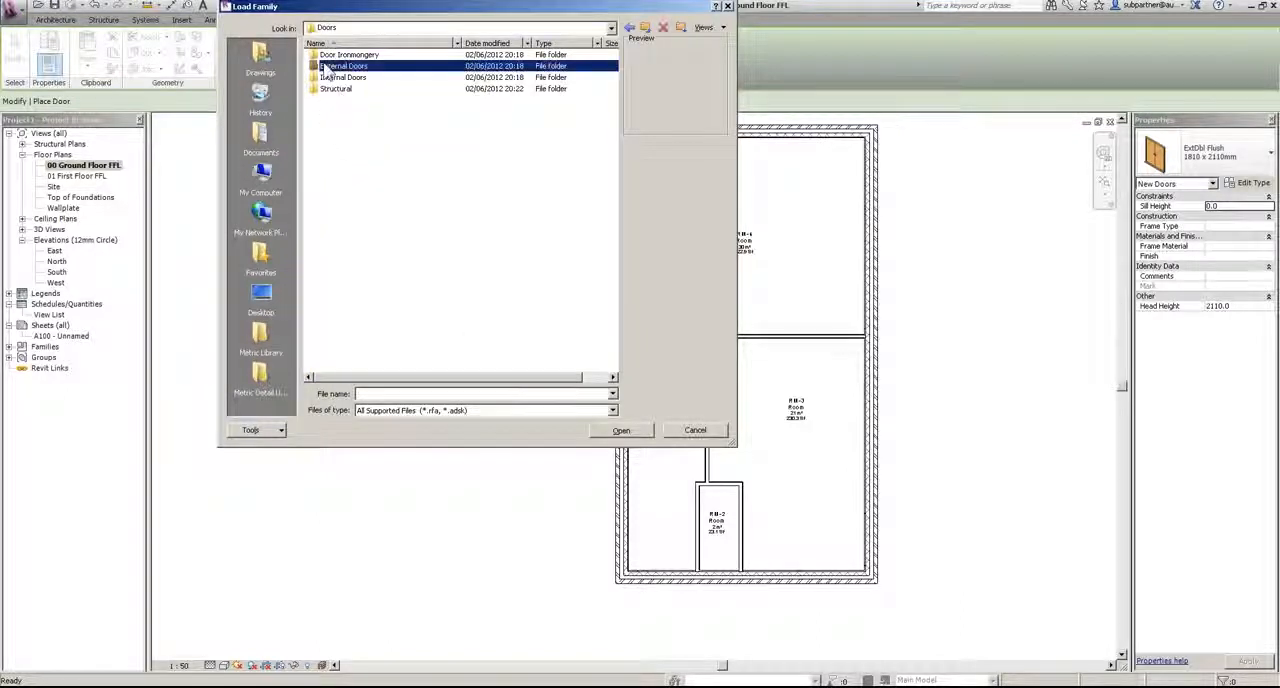
Step: Browse the external door families and load ExtSgl (10).rfa
{"action": "key", "text": "Down"}
{"action": "key", "text": "Down"}
{"action": "key", "text": "Down"}
{"action": "key", "text": "Down"}
{"action": "key", "text": "Down"}
{"action": "key", "text": "Down"}
{"action": "key", "text": "Down"}
{"action": "key", "text": "Down"}
{"action": "key", "text": "Down"}
{"action": "key", "text": "Down"}
{"action": "key", "text": "Down"}
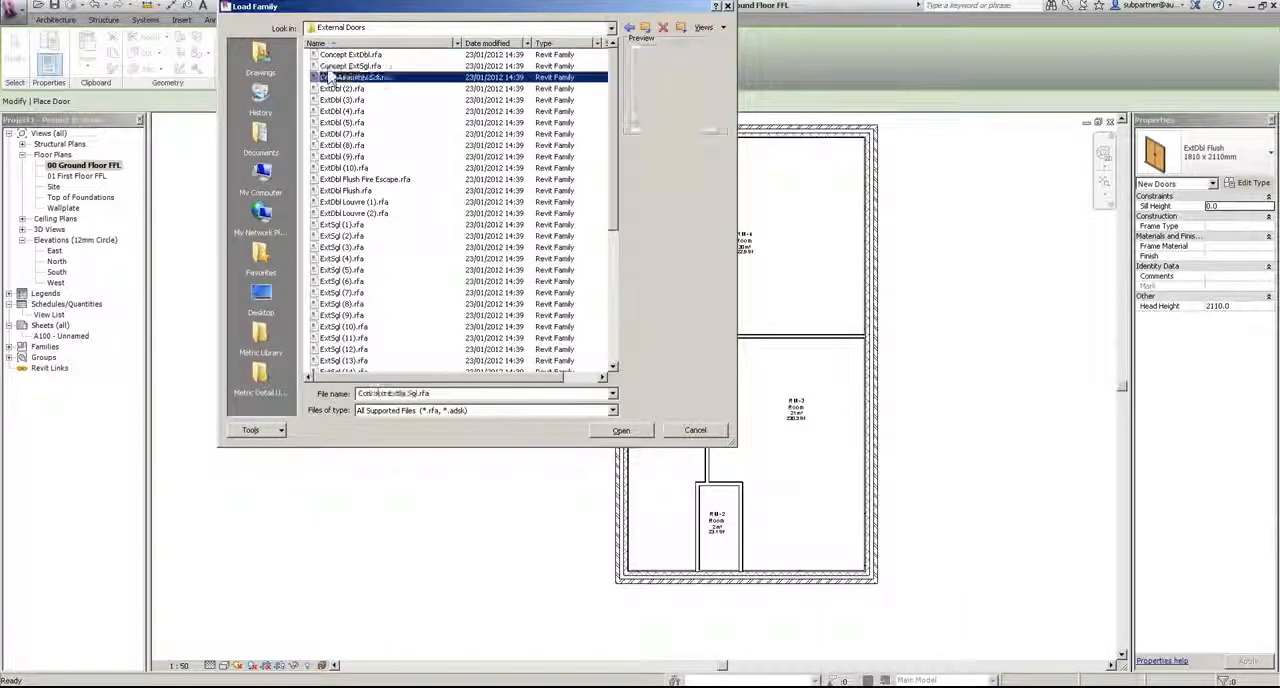
{"action": "key", "text": "Down"}
{"action": "key", "text": "Down"}
{"action": "key", "text": "Down"}
{"action": "key", "text": "Down"}
{"action": "key", "text": "Down"}
{"action": "key", "text": "Down"}
{"action": "key", "text": "Down"}
{"action": "key", "text": "Down"}
{"action": "key", "text": "Down"}
{"action": "key", "text": "Down"}
{"action": "key", "text": "Down"}
{"action": "key", "text": "Down"}
{"action": "key", "text": "Down"}
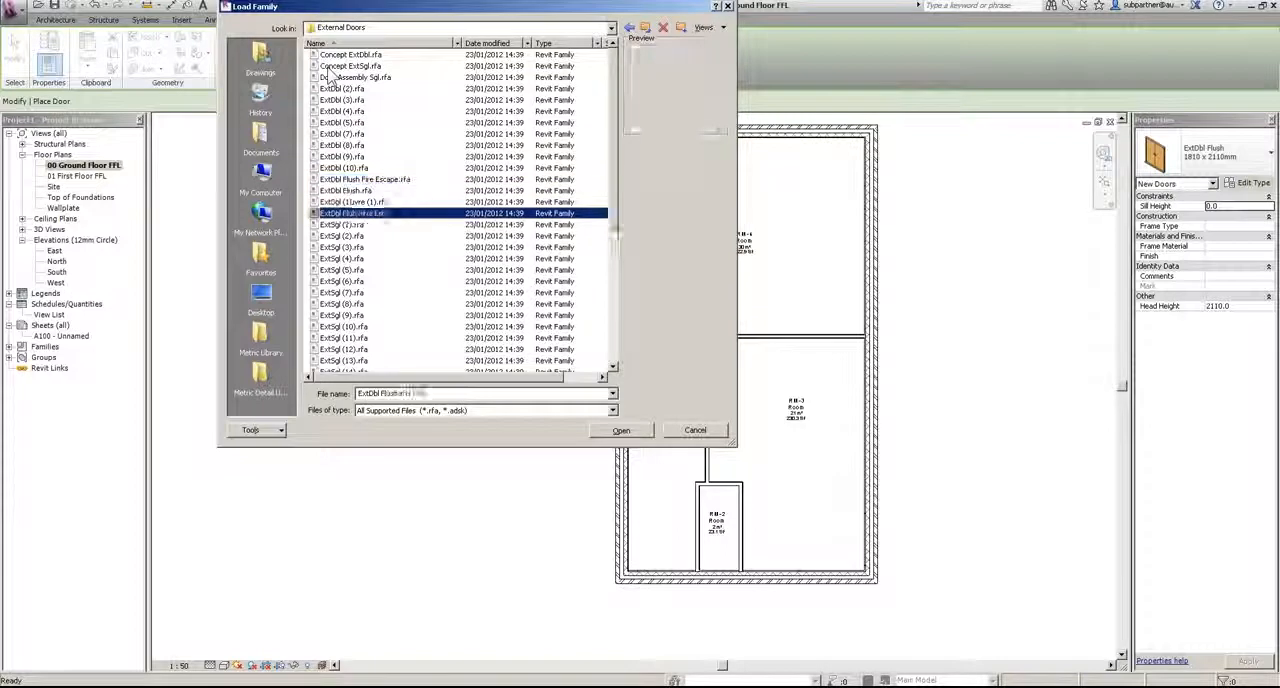
{"action": "key", "text": "Down"}
{"action": "key", "text": "Down"}
{"action": "key", "text": "Down"}
{"action": "key", "text": "Down"}
{"action": "key", "text": "Down"}
{"action": "key", "text": "Down"}
{"action": "key", "text": "Down"}
{"action": "key", "text": "Down"}
{"action": "key", "text": "Down"}
{"action": "key", "text": "Down"}
{"action": "key", "text": "Down"}
{"action": "key", "text": "Down"}
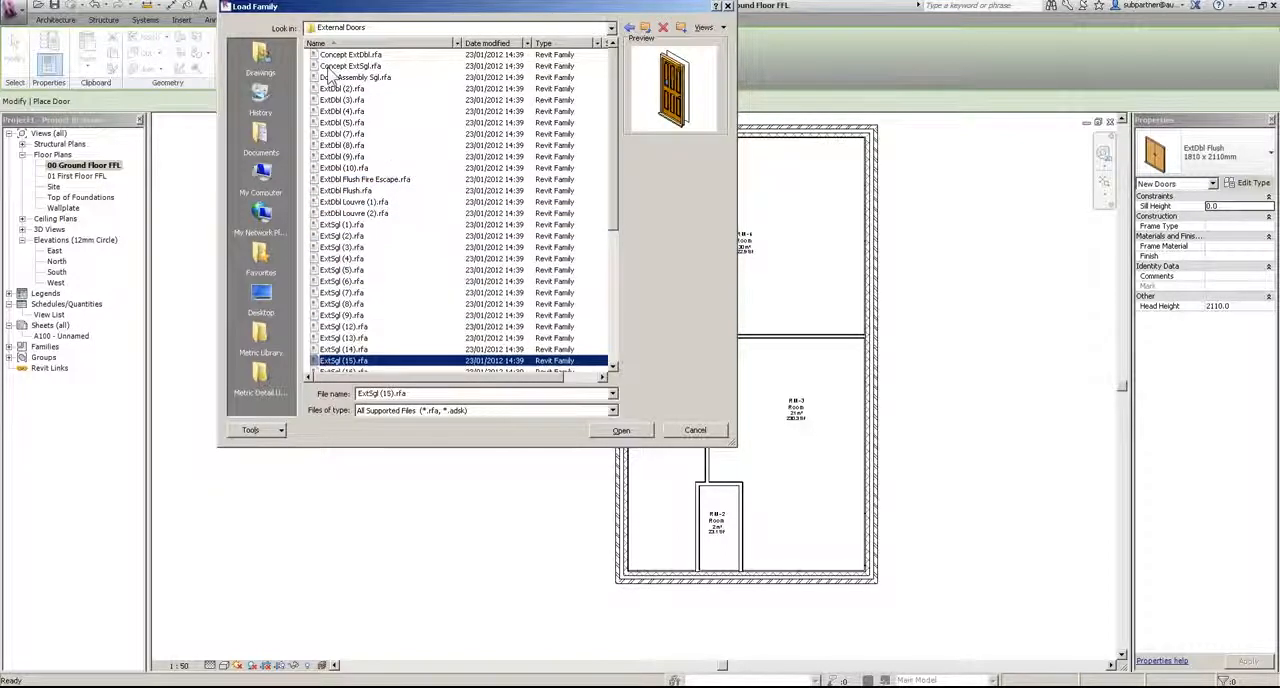
{"action": "key", "text": "Down"}
{"action": "key", "text": "Down"}
{"action": "key", "text": "Down"}
{"action": "key", "text": "Down"}
{"action": "key", "text": "Down"}
{"action": "key", "text": "Down"}
{"action": "key", "text": "Down"}
{"action": "key", "text": "Down"}
{"action": "key", "text": "Down"}
{"action": "key", "text": "Down"}
{"action": "key", "text": "Down"}
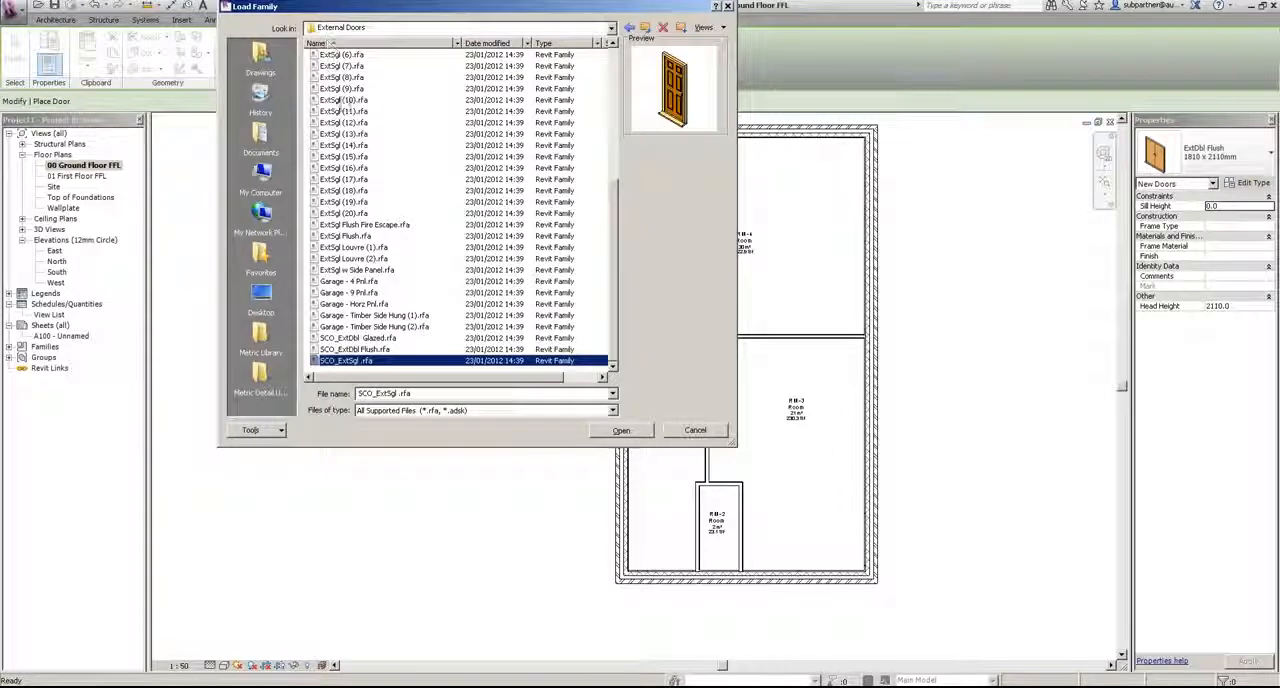
{"action": "left_click", "coordinate": [343, 101]}
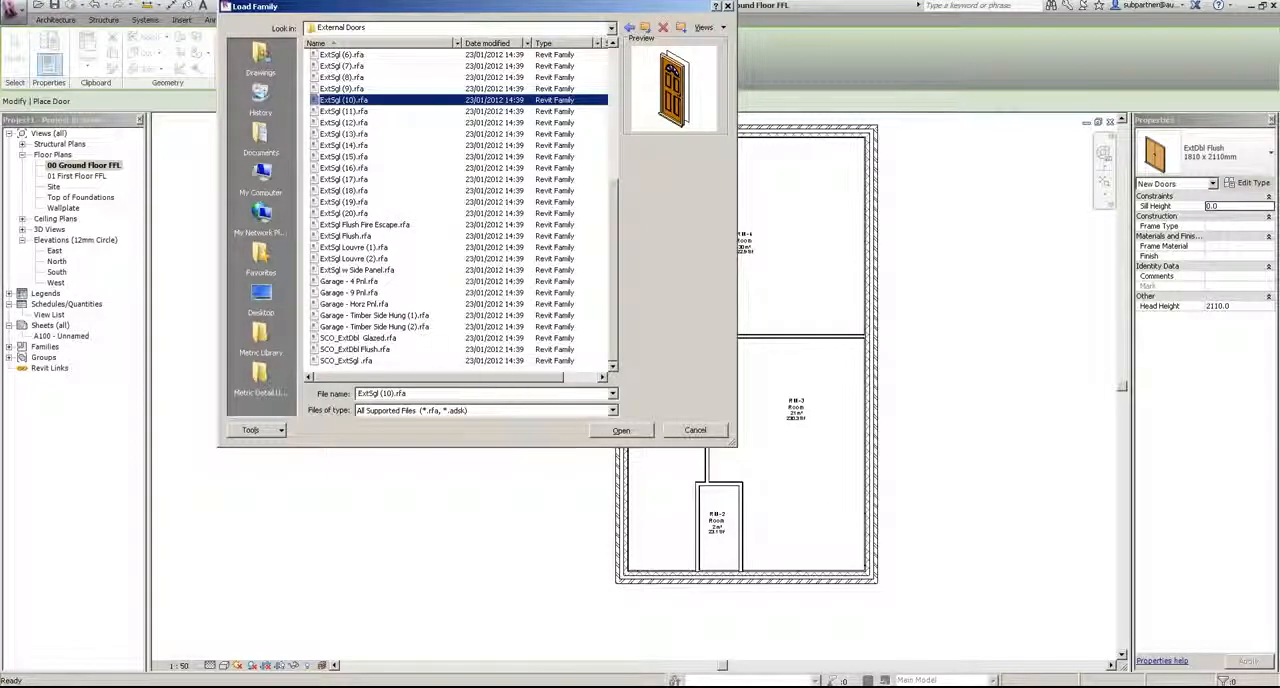
{"action": "left_click", "coordinate": [619, 431]}
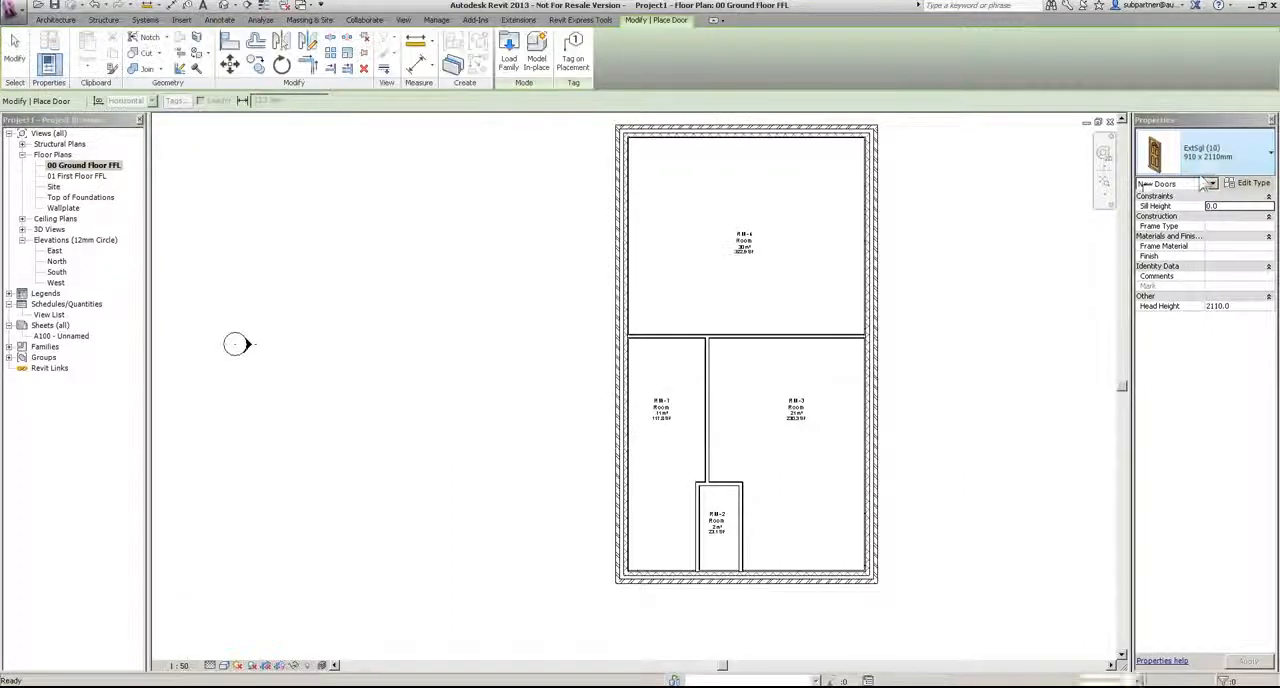
Step: Choose the 1010 x 2110mm size of ExtSgl (10) for the new door
{"action": "left_click", "coordinate": [1235, 160]}
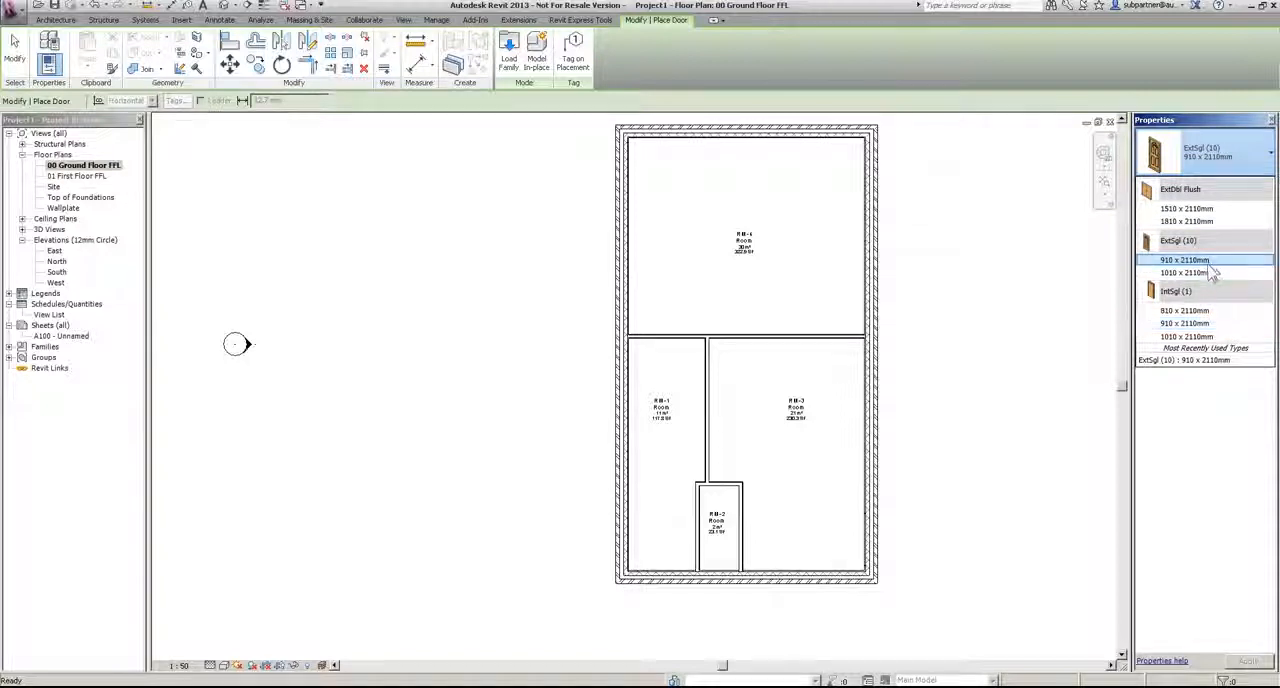
{"action": "mouse_move", "coordinate": [1198, 276]}
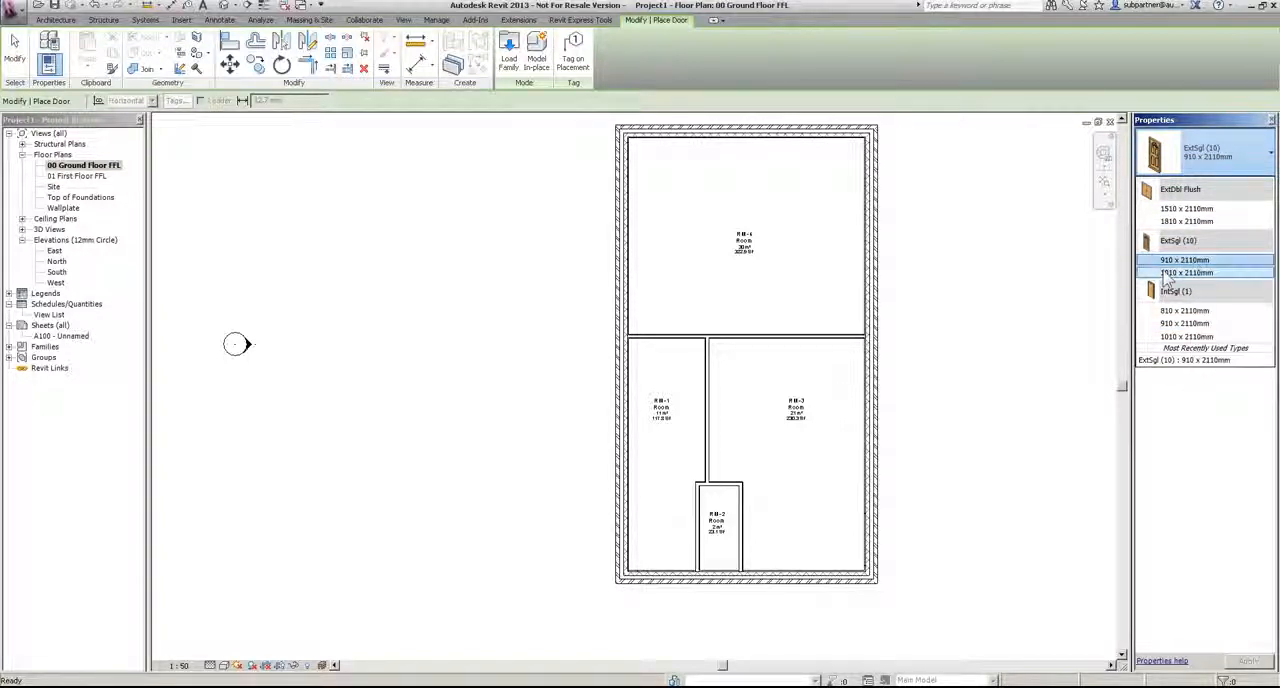
{"action": "left_click", "coordinate": [1187, 274]}
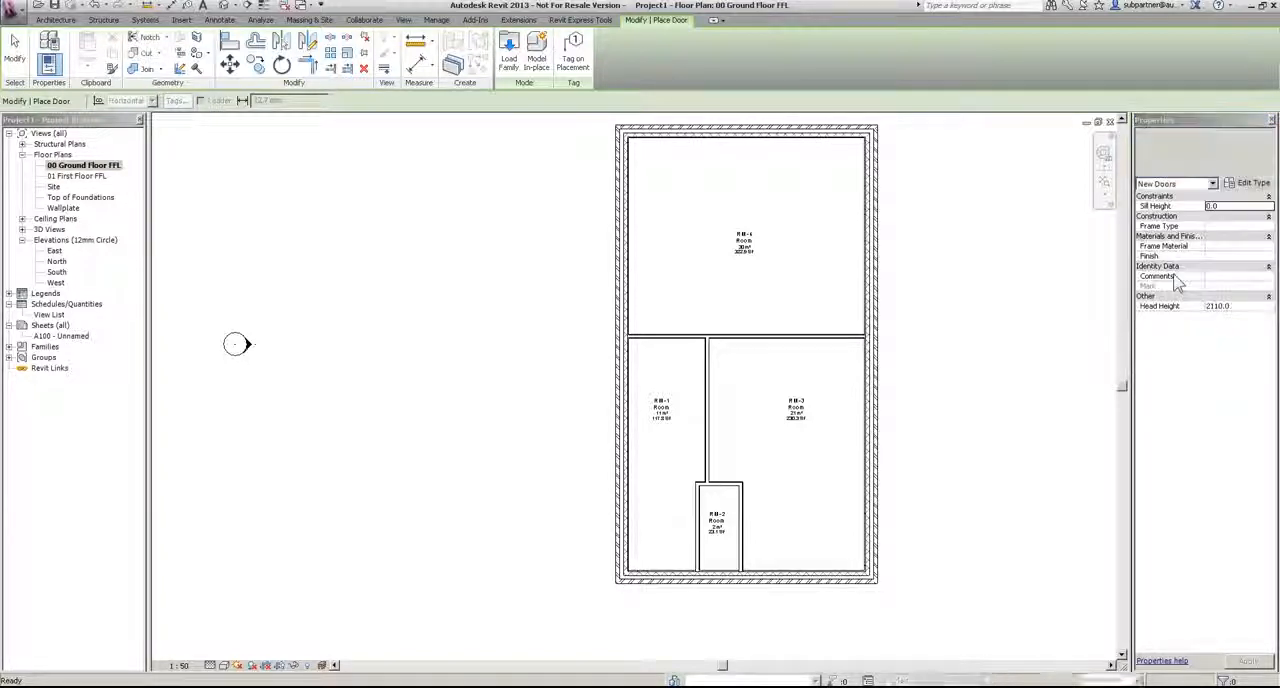
Step: Try placing the single door untagged in RM-1's south exterior wall, flipping its swing, and undo the placement
{"action": "scroll", "coordinate": [634, 634], "scroll_direction": "up", "scroll_amount": 4}
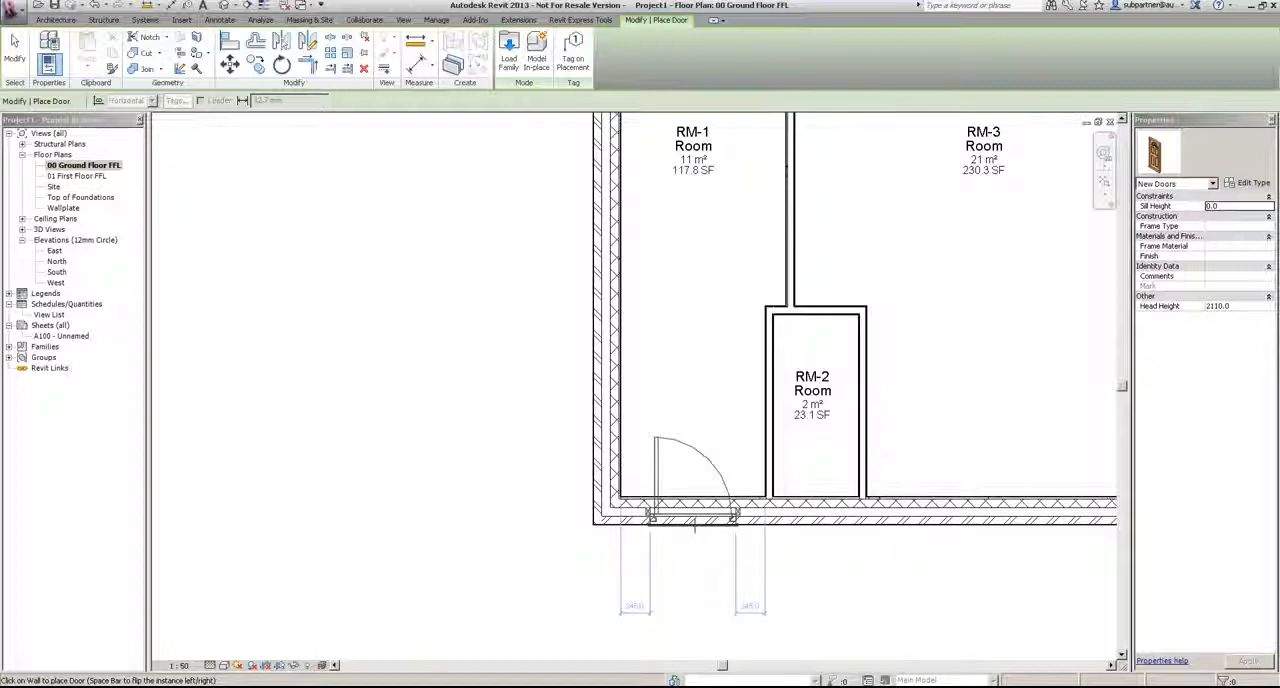
{"action": "key", "text": "space"}
{"action": "key", "text": "space"}
{"action": "key", "text": "space"}
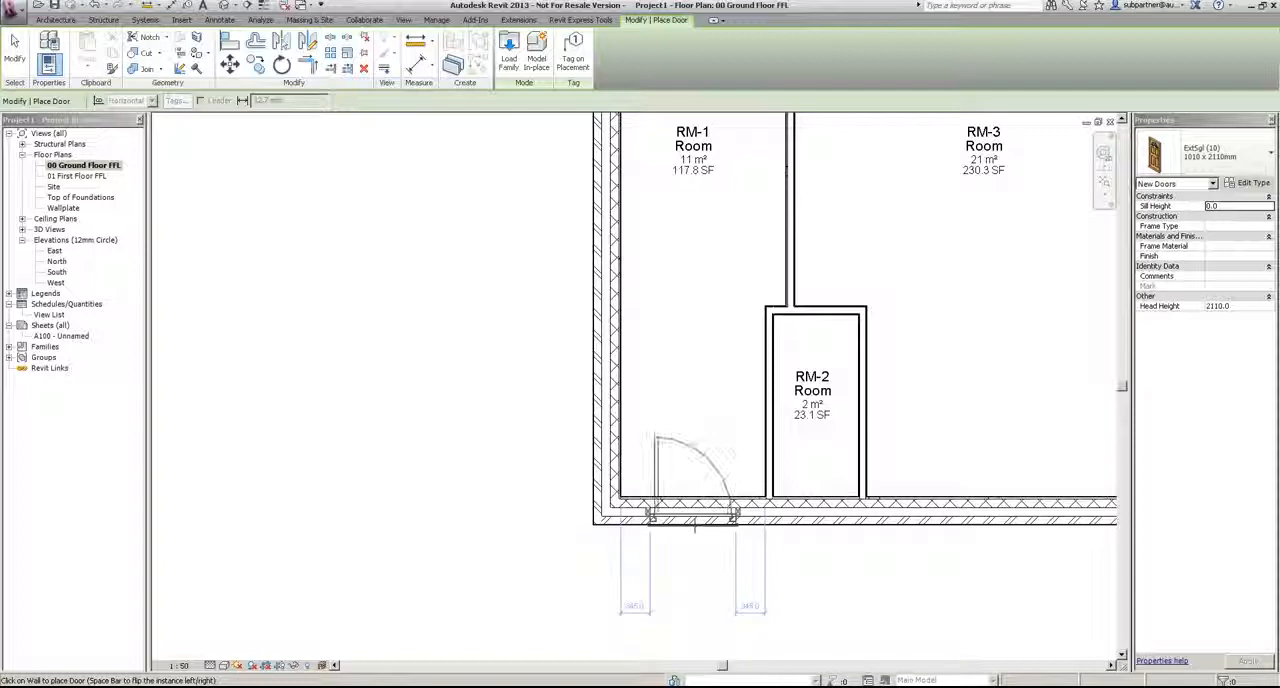
{"action": "key", "text": "space"}
{"action": "left_click", "coordinate": [652, 586]}
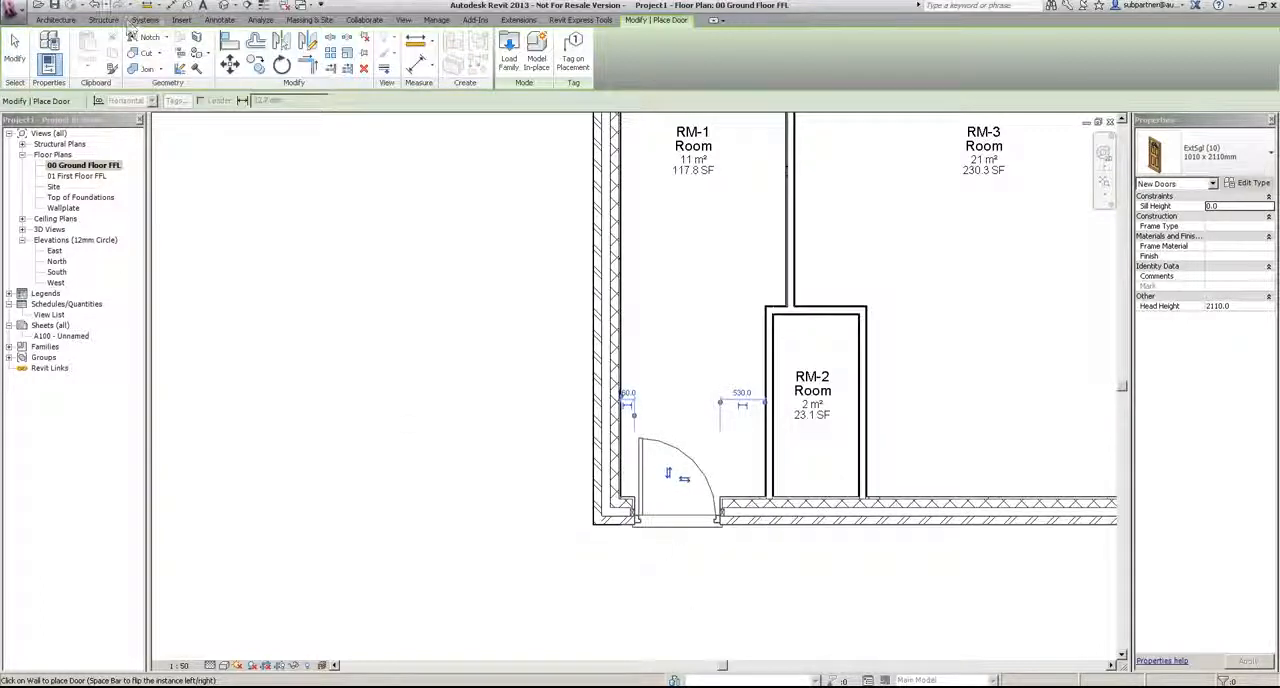
{"action": "left_click", "coordinate": [88, 6]}
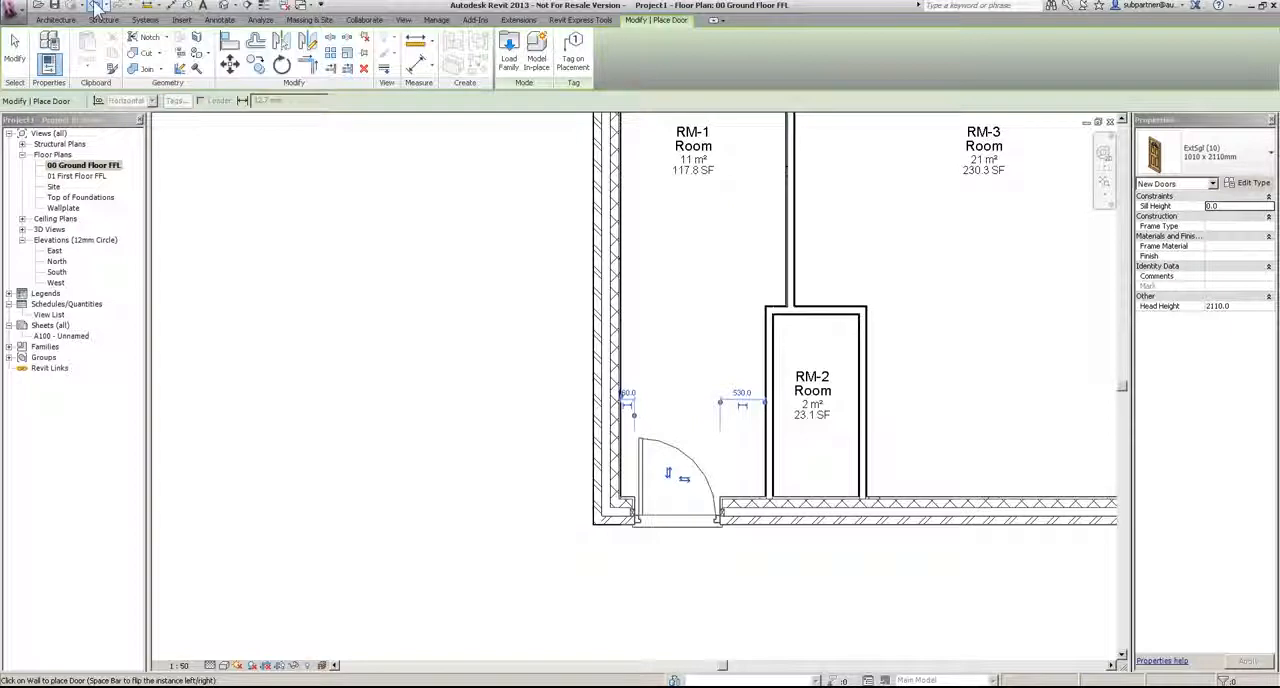
Step: Turn on tagging at placement and place the door in RM-1's south exterior wall, opening inward, about 200 from the west wall
{"action": "left_click", "coordinate": [574, 55]}
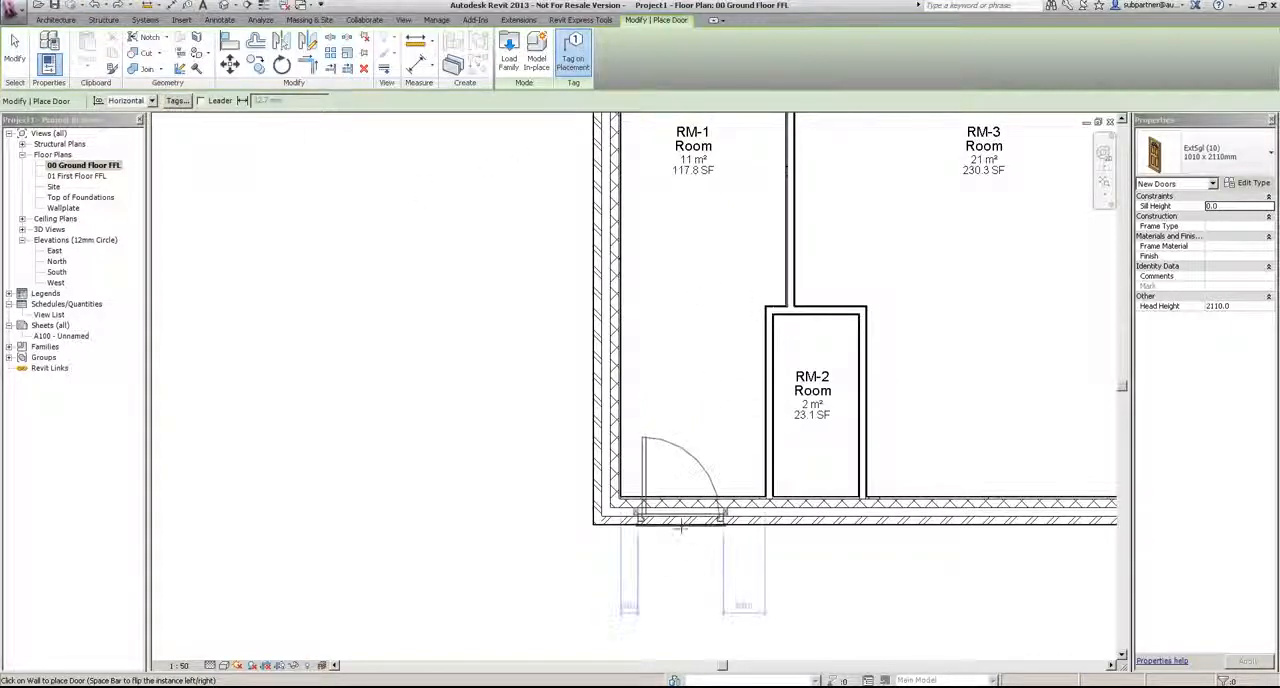
{"action": "left_click", "coordinate": [675, 540]}
{"action": "key", "text": "Escape"}
{"action": "key", "text": "Escape"}
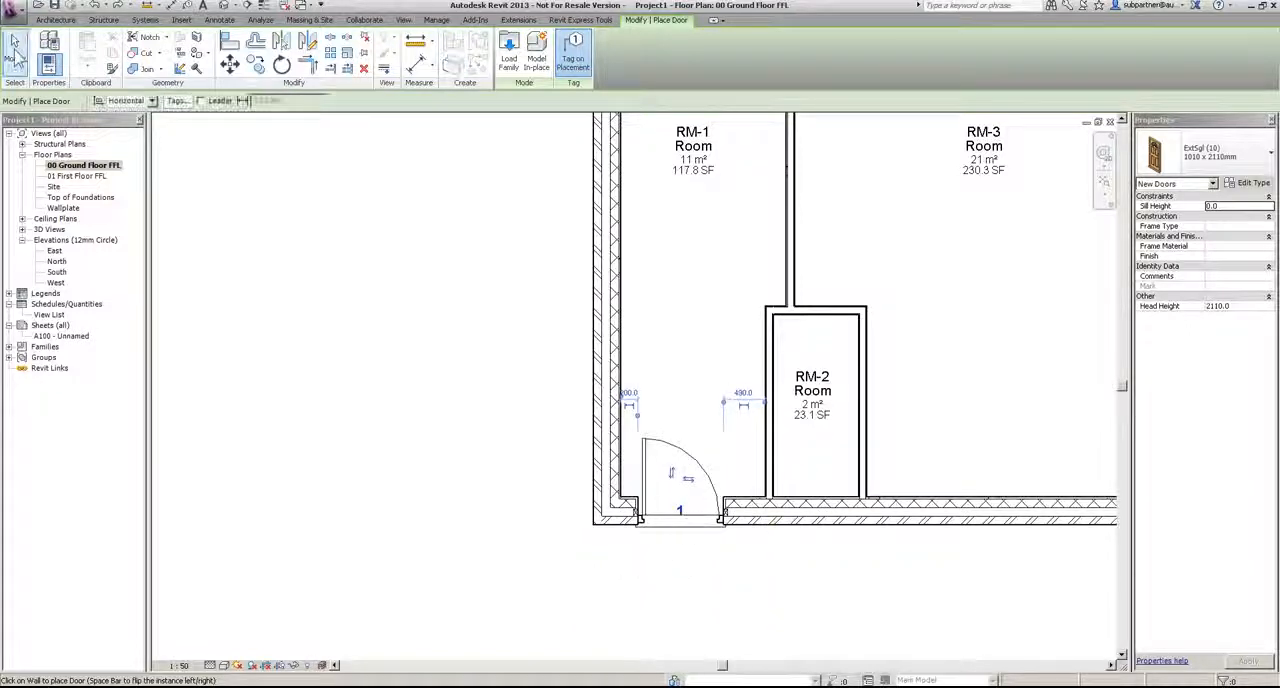
Step: Move the south door's tag just outside the exterior wall and renumber it D-1
{"action": "left_click", "coordinate": [681, 514]}
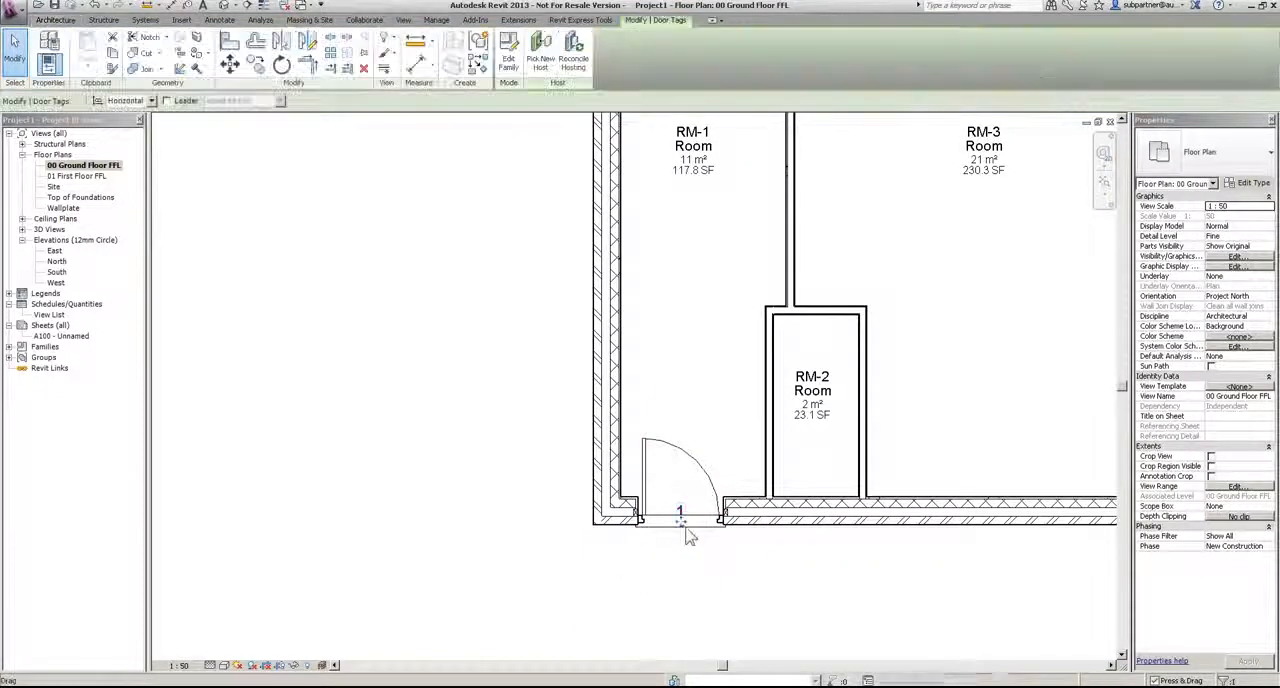
{"action": "left_click_drag", "start_coordinate": [682, 530], "coordinate": [682, 551]}
{"action": "left_click", "coordinate": [757, 594]}
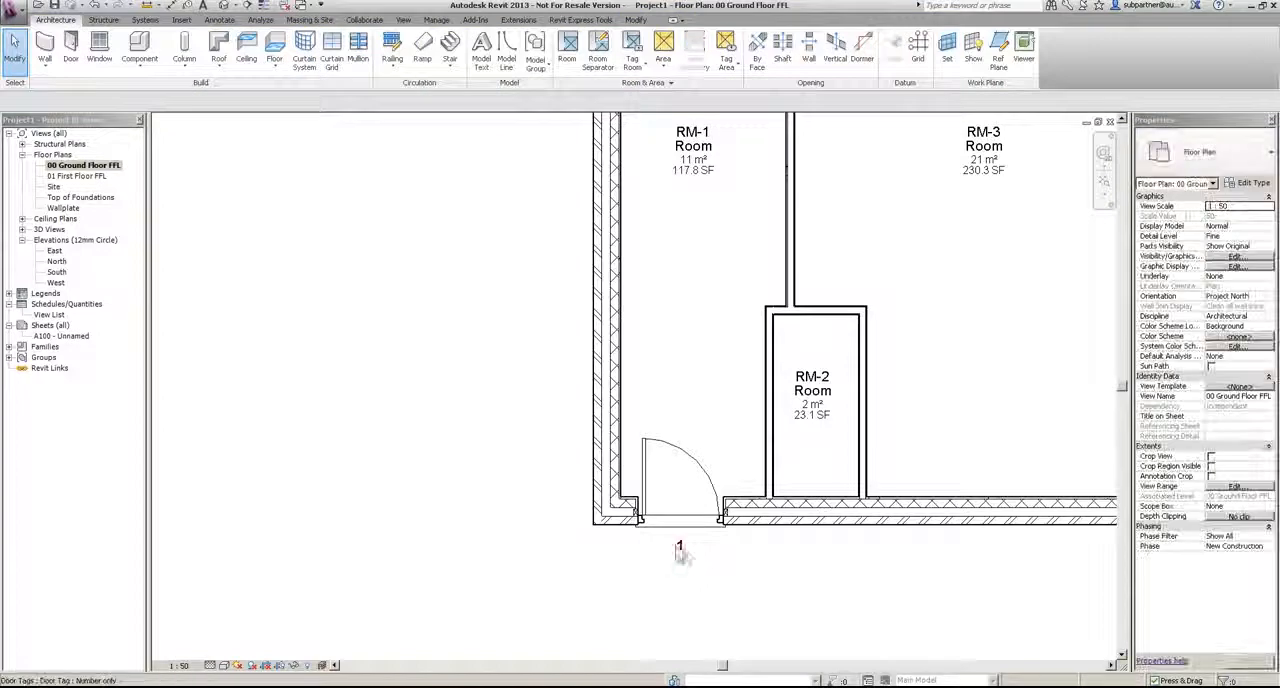
{"action": "double_click", "coordinate": [680, 548]}
{"action": "type", "text": "D-1"}
{"action": "key", "text": "Return"}
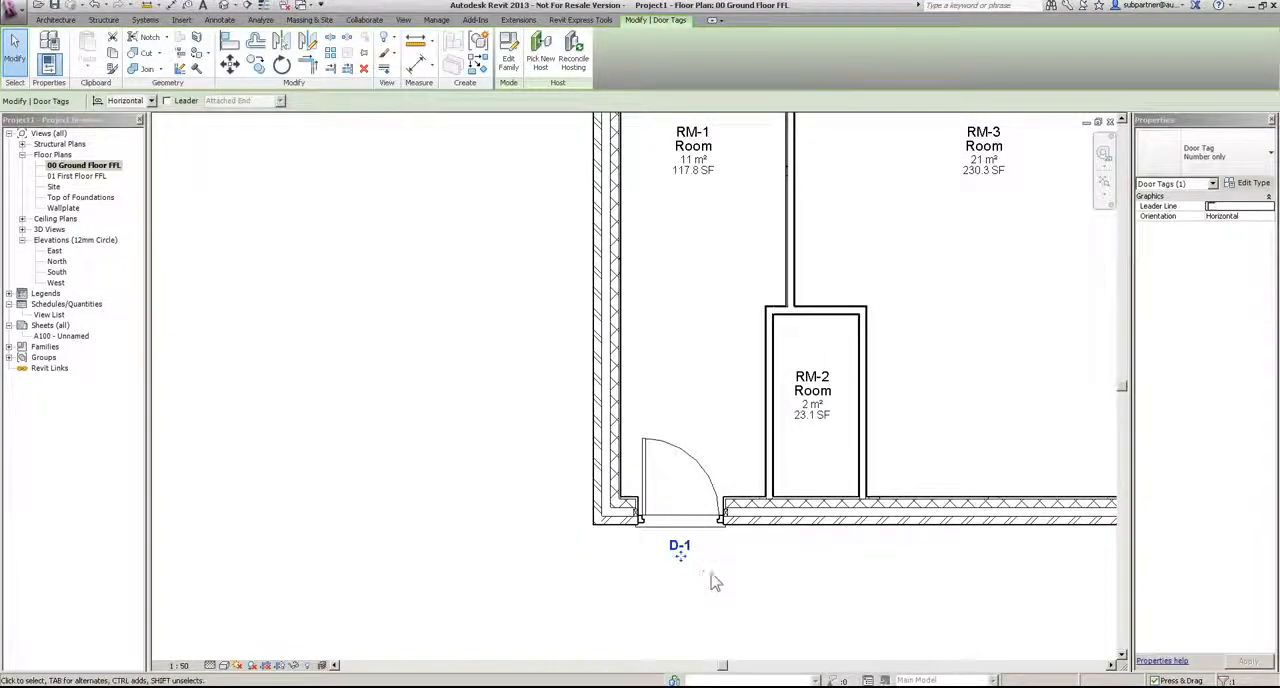
{"action": "left_click", "coordinate": [728, 582]}
Step: Start another door and load ExtDbl (2).rfa from the Doors > External Doors library folder
{"action": "middle_click_drag", "start_coordinate": [868, 555], "coordinate": [838, 567]}
{"action": "scroll", "coordinate": [840, 575], "scroll_direction": "down", "scroll_amount": 3}
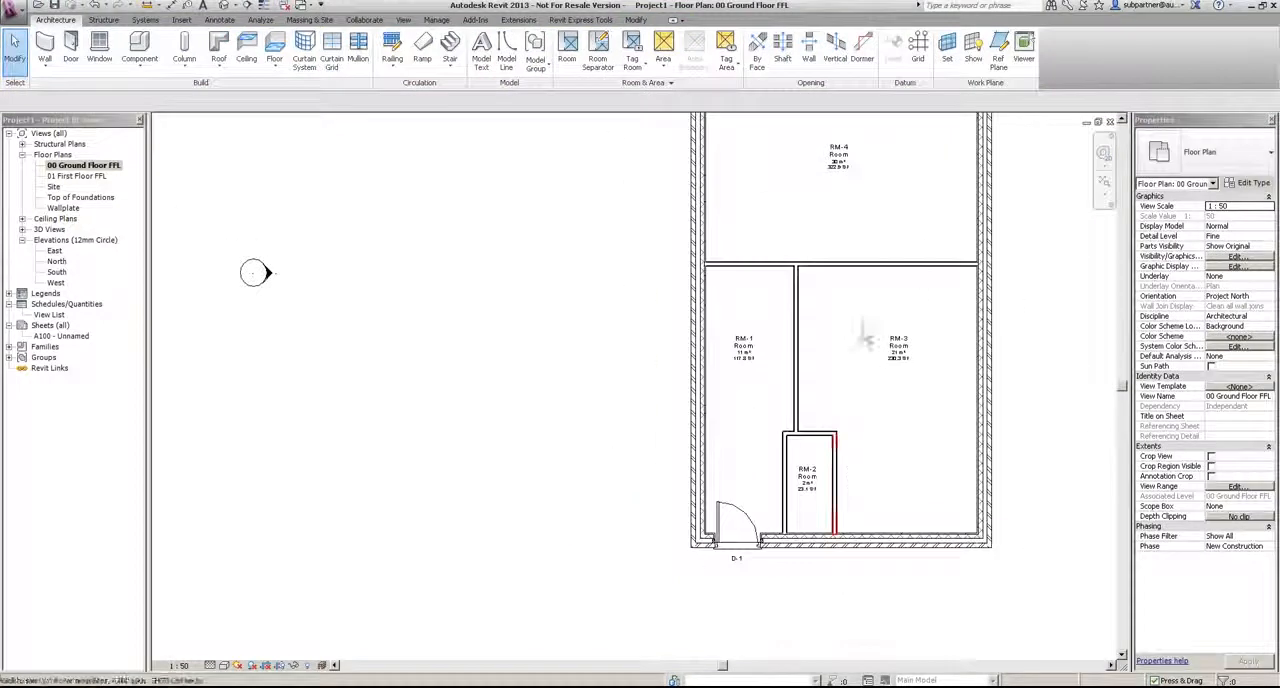
{"action": "middle_click_drag", "start_coordinate": [823, 408], "coordinate": [706, 563]}
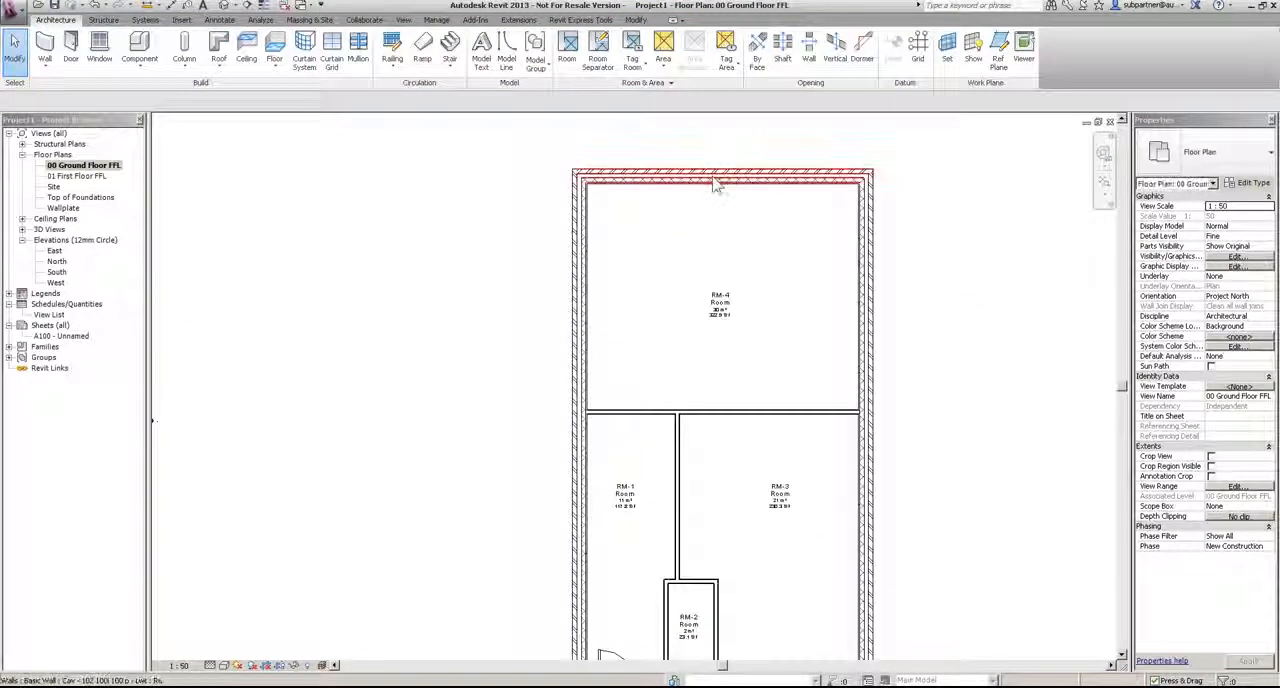
{"action": "left_click", "coordinate": [76, 42]}
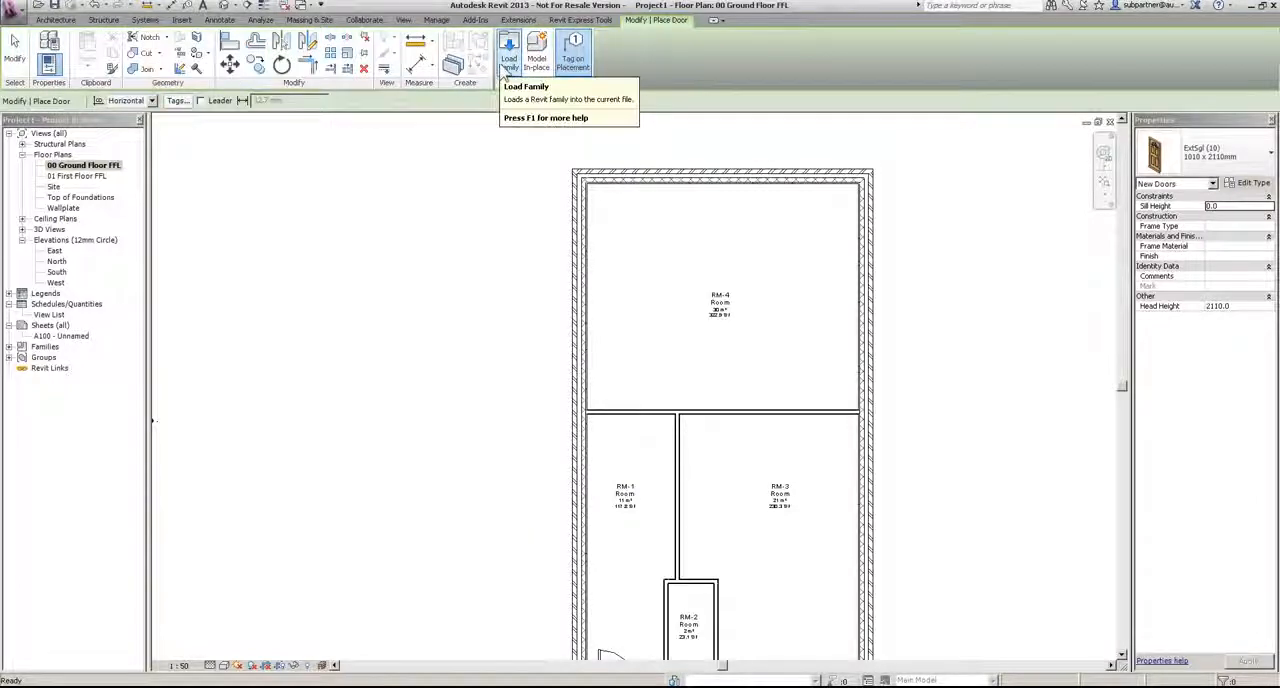
{"action": "left_click", "coordinate": [510, 62]}
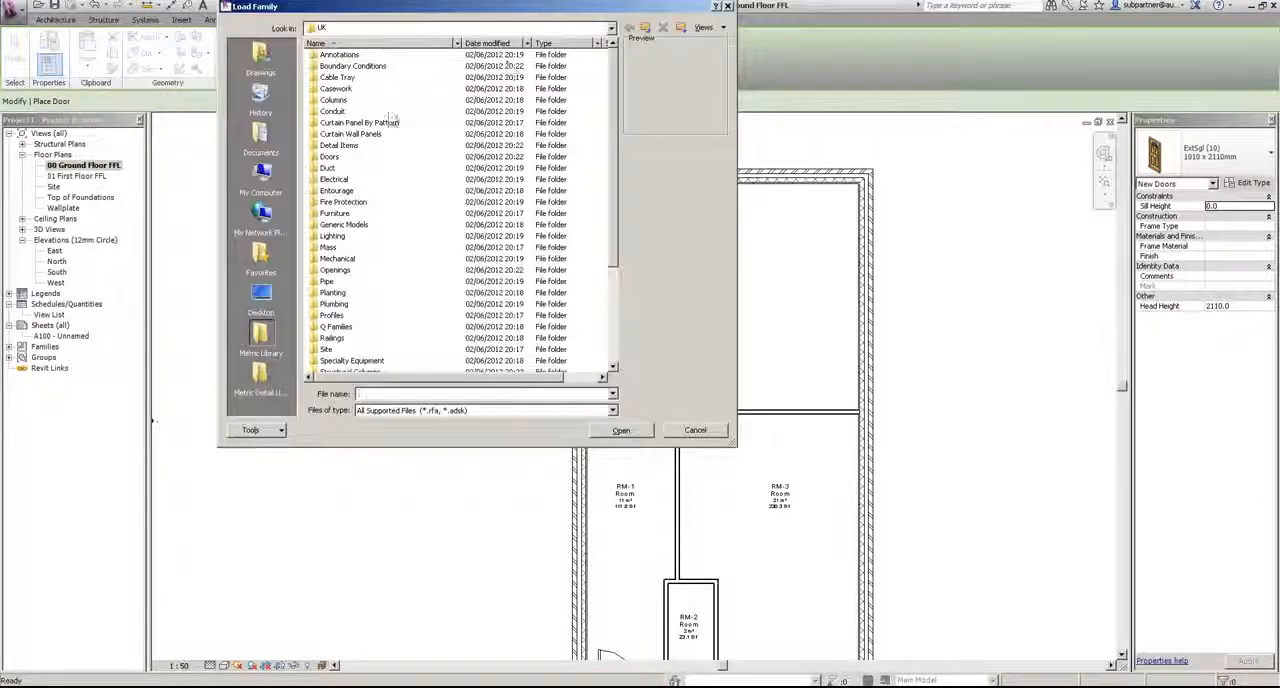
{"action": "double_click", "coordinate": [330, 157]}
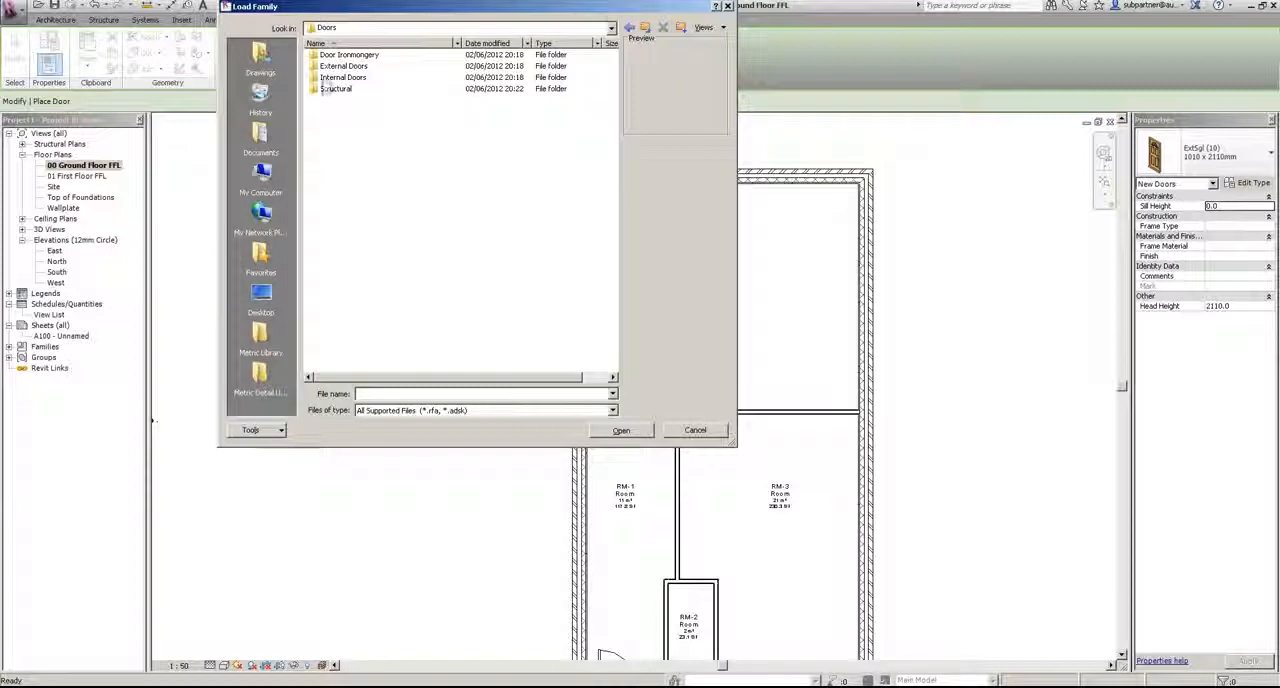
{"action": "double_click", "coordinate": [333, 66]}
{"action": "left_click", "coordinate": [352, 89]}
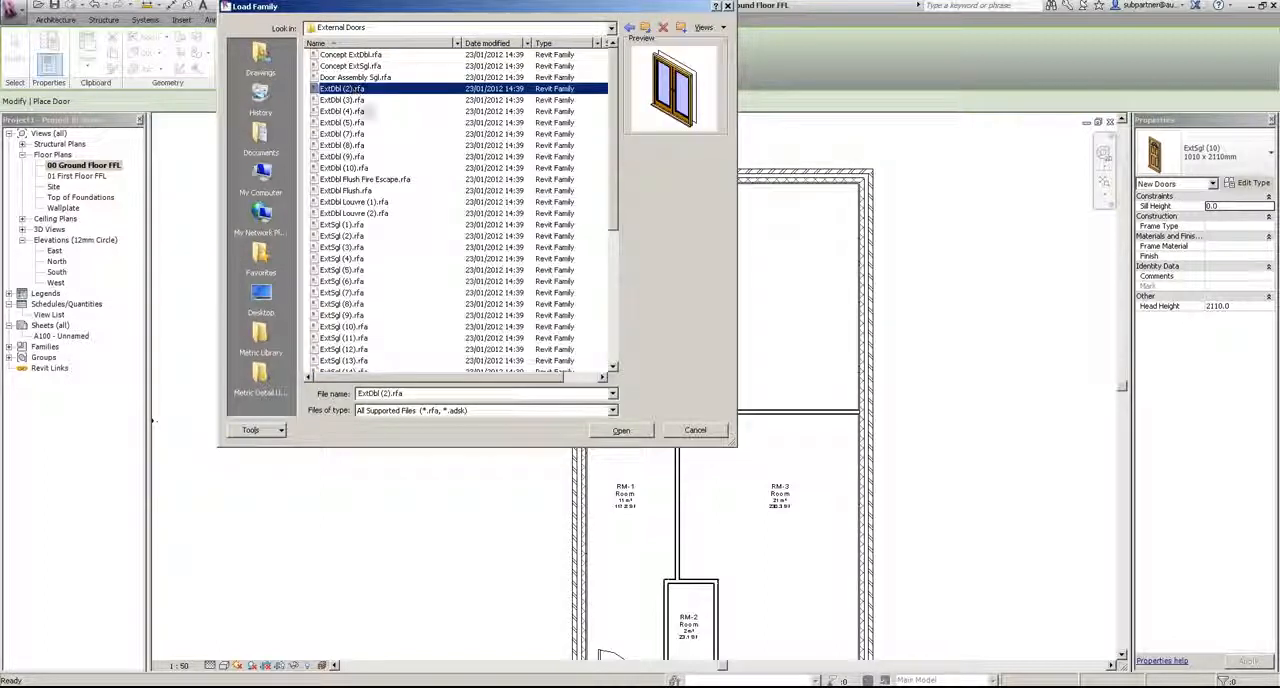
{"action": "left_click", "coordinate": [621, 431]}
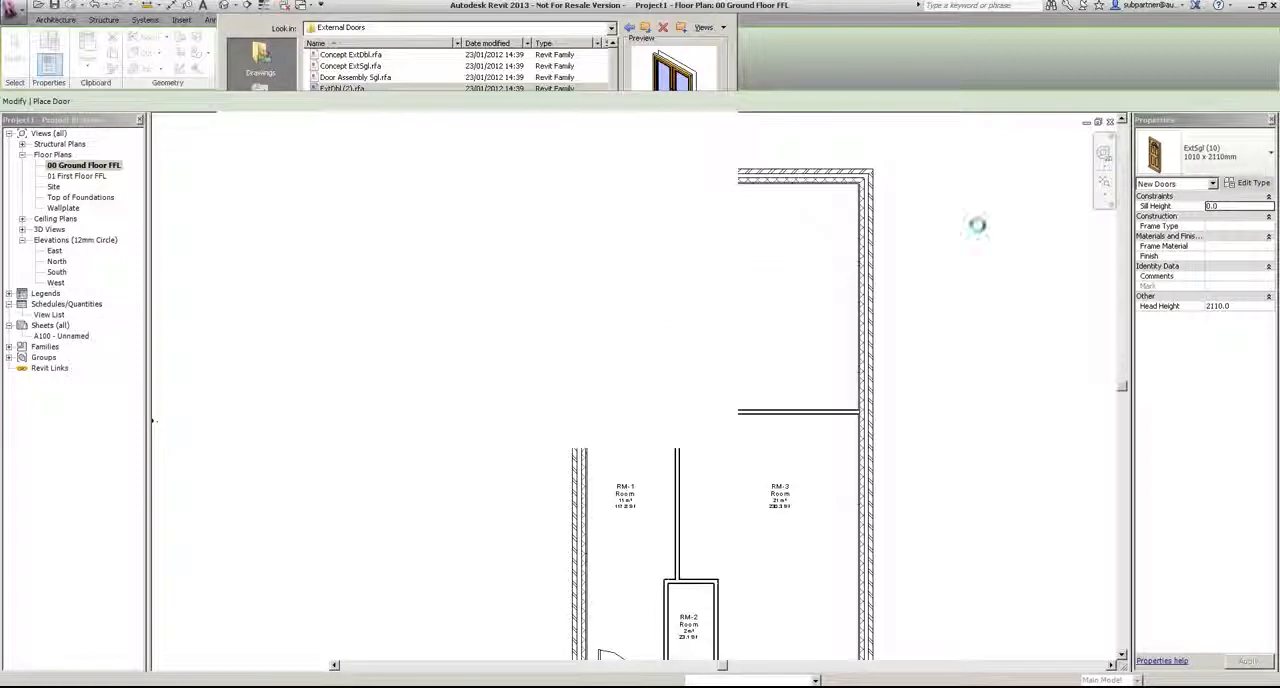
Step: Place a tagged 1810 x 2110mm ExtDbl (2) door opening inward, centred in RM-4's north exterior wall, 2095 from each side wall
{"action": "left_click", "coordinate": [1205, 154]}
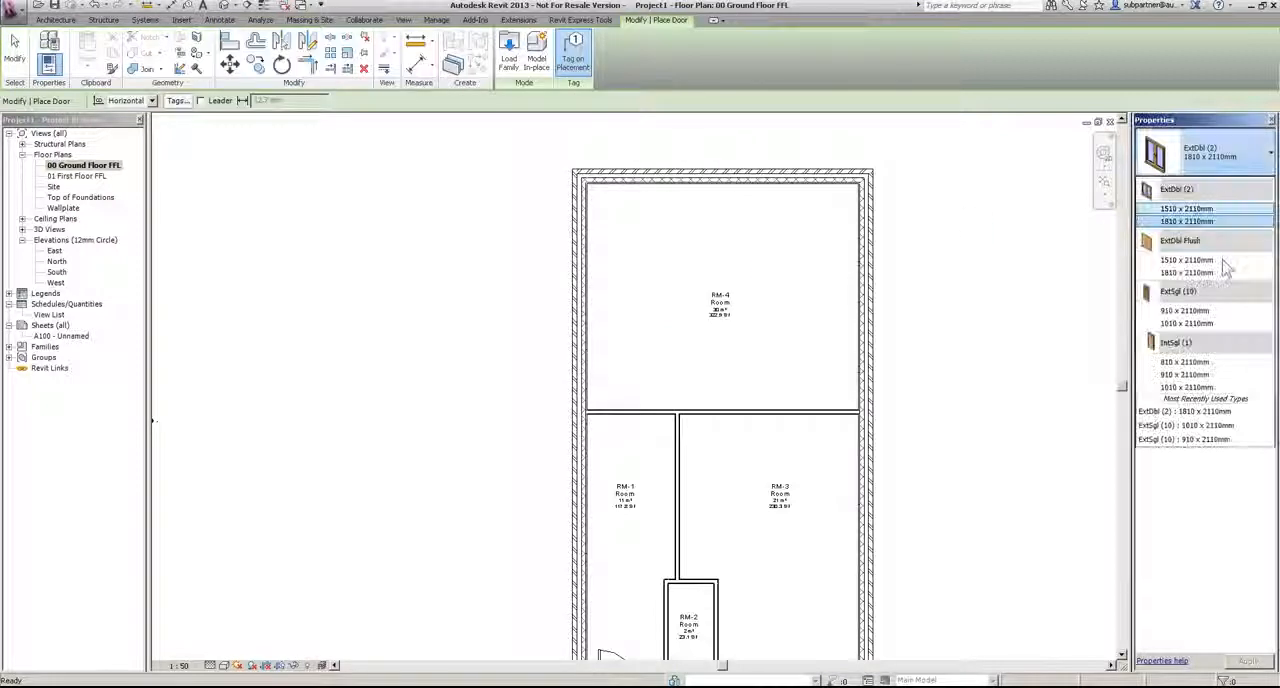
{"action": "left_click", "coordinate": [1186, 221]}
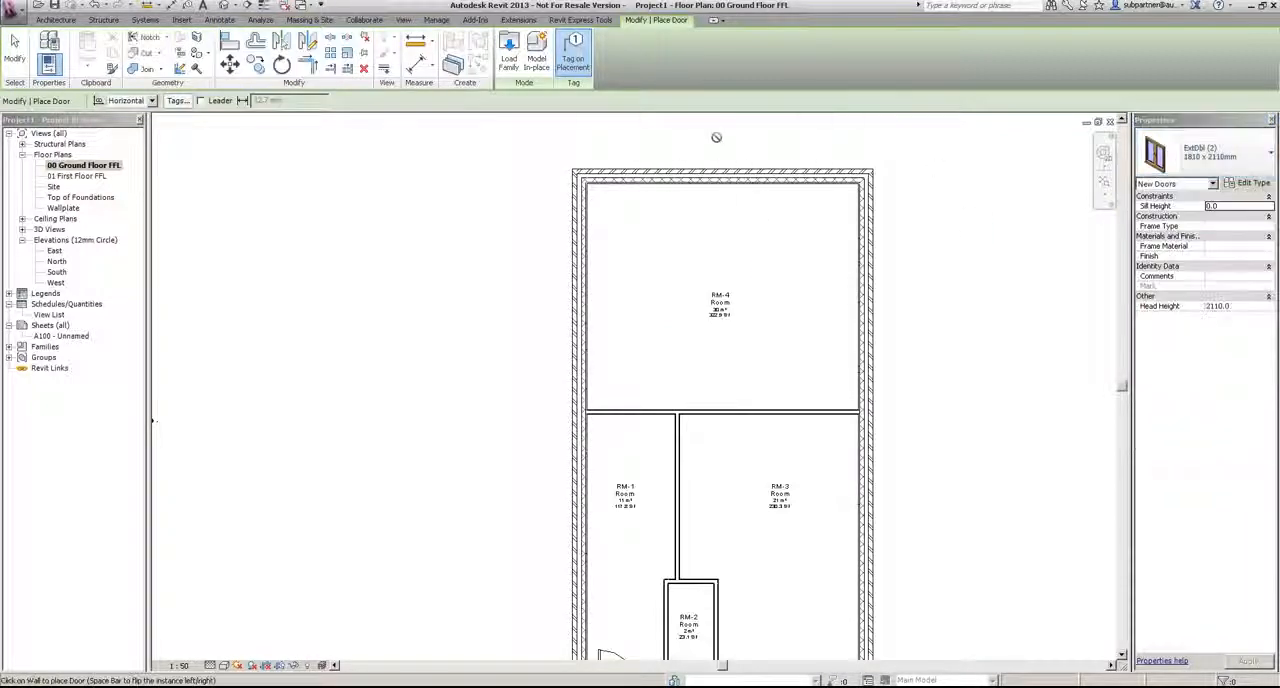
{"action": "middle_click_drag", "start_coordinate": [729, 191], "coordinate": [712, 291]}
{"action": "scroll", "coordinate": [712, 291], "scroll_direction": "up", "scroll_amount": 3}
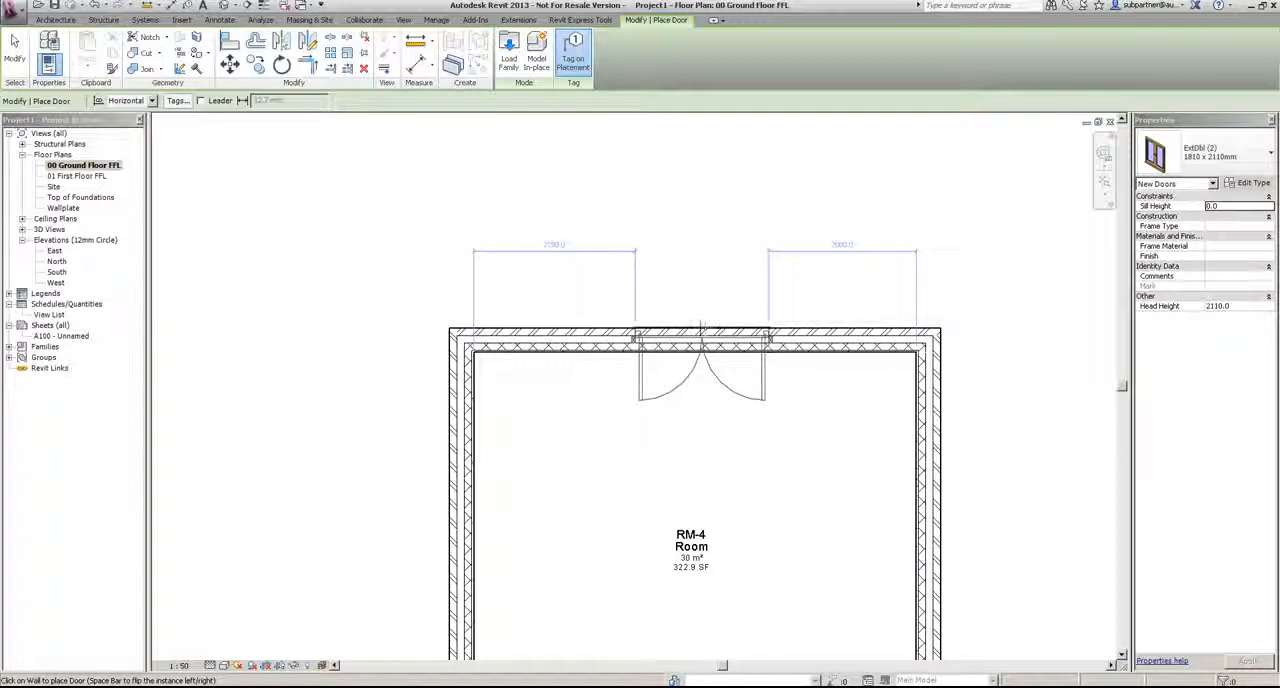
{"action": "left_click", "coordinate": [697, 325]}
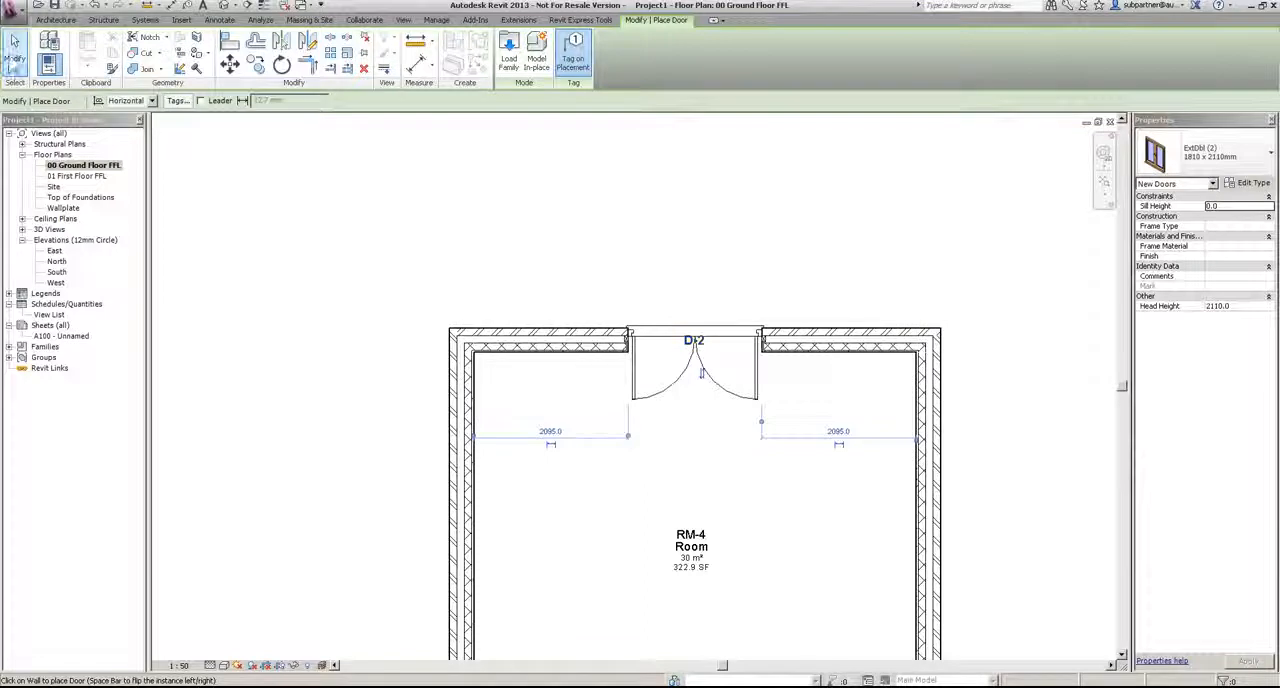
Step: Move the double door's tag just outside the north exterior wall and end door placement
{"action": "left_click", "coordinate": [15, 52]}
{"action": "left_click", "coordinate": [694, 343]}
{"action": "left_click_drag", "start_coordinate": [694, 350], "coordinate": [694, 316]}
{"action": "left_click", "coordinate": [766, 229]}
Step: Start placing a door and open the Doors > Internal Doors library folder to load an interior family
{"action": "scroll", "coordinate": [766, 229], "scroll_direction": "down", "scroll_amount": 2}
{"action": "middle_click_drag", "start_coordinate": [792, 440], "coordinate": [764, 260]}
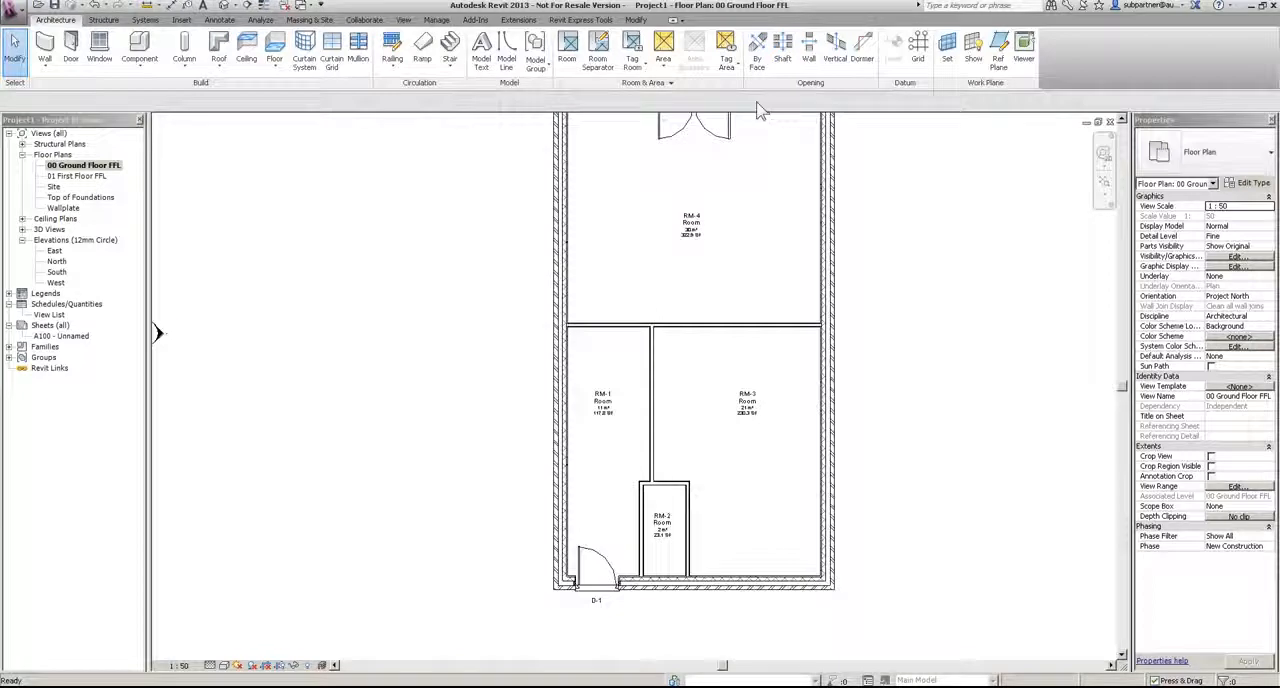
{"action": "left_click", "coordinate": [71, 50]}
{"action": "left_click", "coordinate": [509, 52]}
{"action": "double_click", "coordinate": [330, 157]}
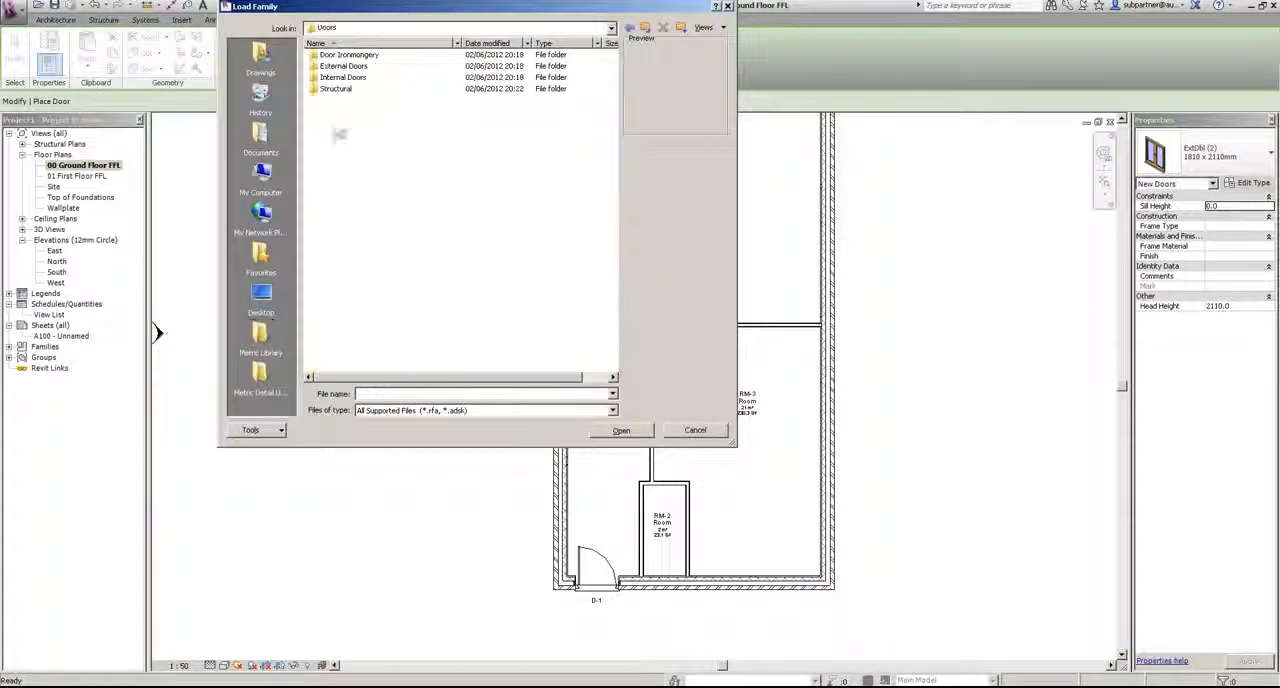
{"action": "double_click", "coordinate": [340, 88]}
{"action": "left_click", "coordinate": [334, 55]}
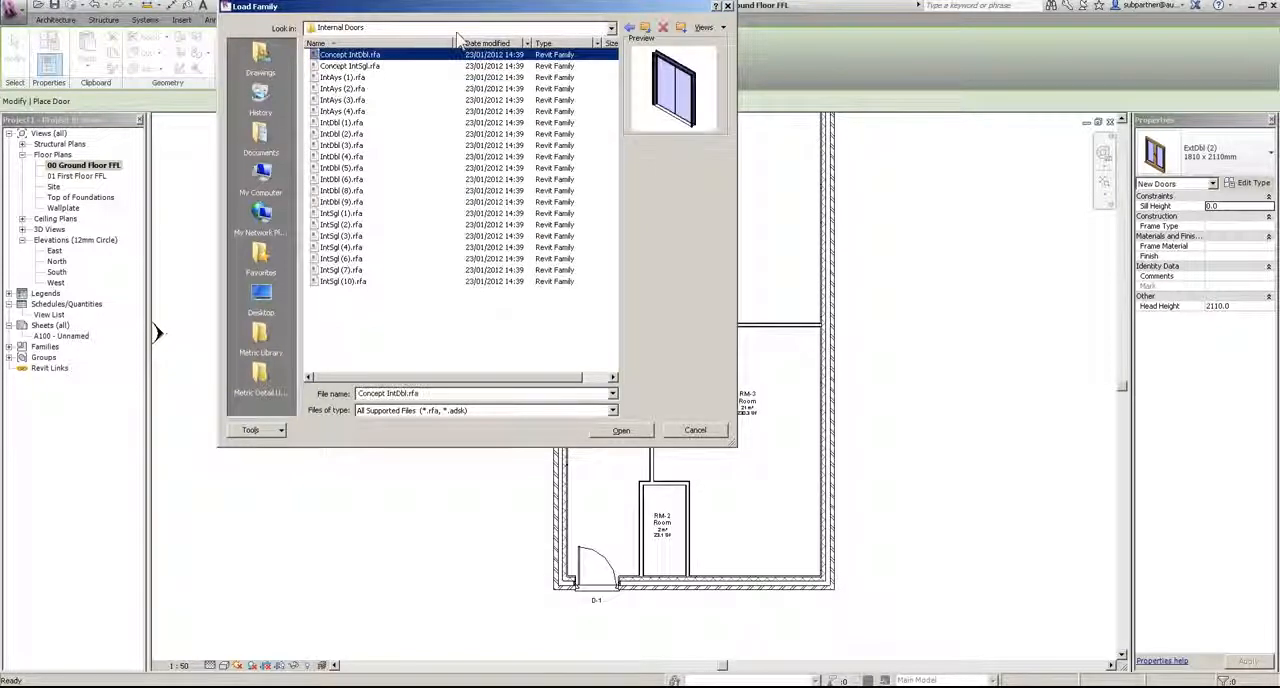
Step: Browse the internal door families and load IntSgl (10).rfa
{"action": "key", "text": "Down"}
{"action": "key", "text": "Down"}
{"action": "key", "text": "Down"}
{"action": "key", "text": "Down"}
{"action": "key", "text": "Down"}
{"action": "key", "text": "Down"}
{"action": "key", "text": "Down"}
{"action": "key", "text": "Down"}
{"action": "key", "text": "Down"}
{"action": "key", "text": "Down"}
{"action": "key", "text": "Down"}
{"action": "key", "text": "Down"}
{"action": "key", "text": "Down"}
{"action": "key", "text": "Down"}
{"action": "key", "text": "Down"}
{"action": "key", "text": "Down"}
{"action": "key", "text": "Down"}
{"action": "key", "text": "Down"}
{"action": "key", "text": "Down"}
{"action": "key", "text": "Down"}
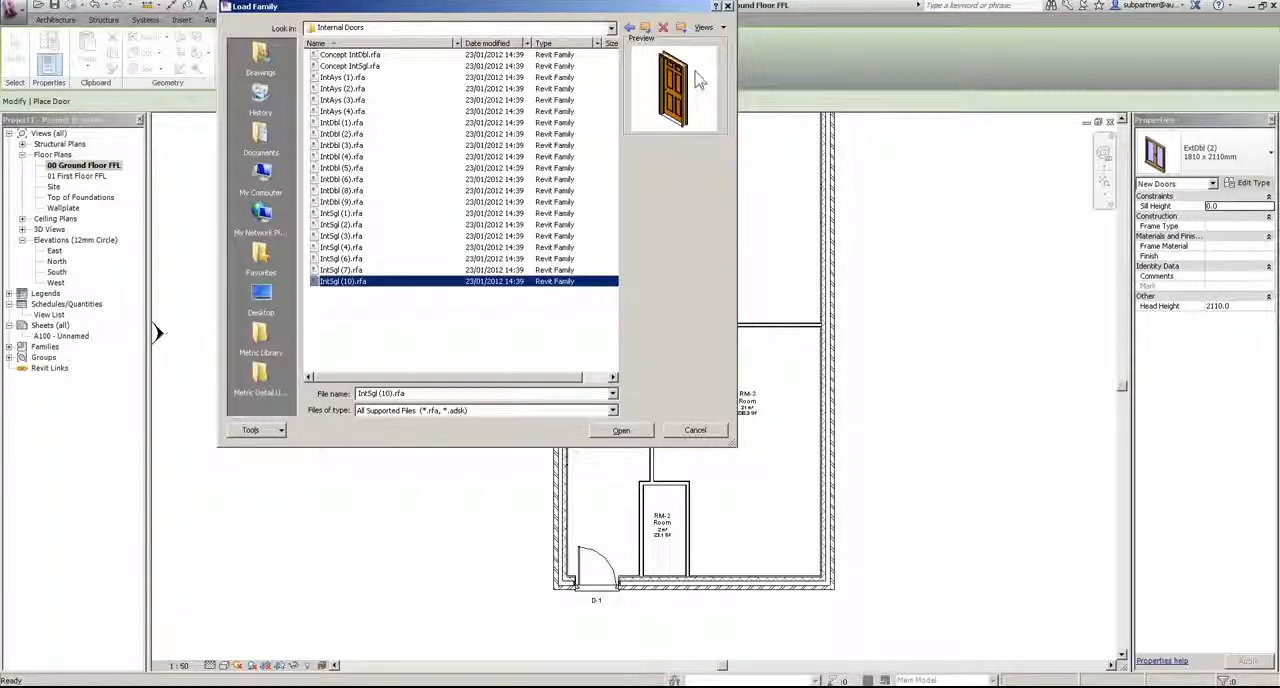
{"action": "left_click", "coordinate": [619, 430]}
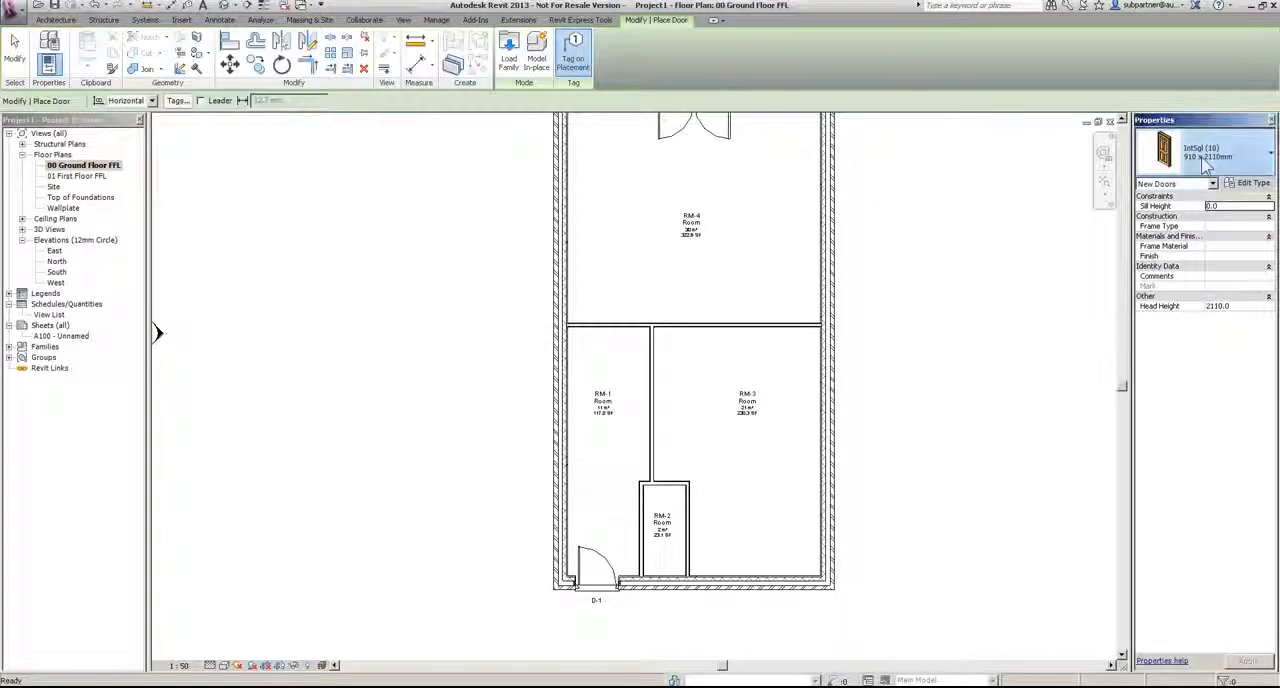
Step: Review the available door types and the type properties of IntSgl (10) 910 x 2110mm
{"action": "left_click", "coordinate": [1208, 152]}
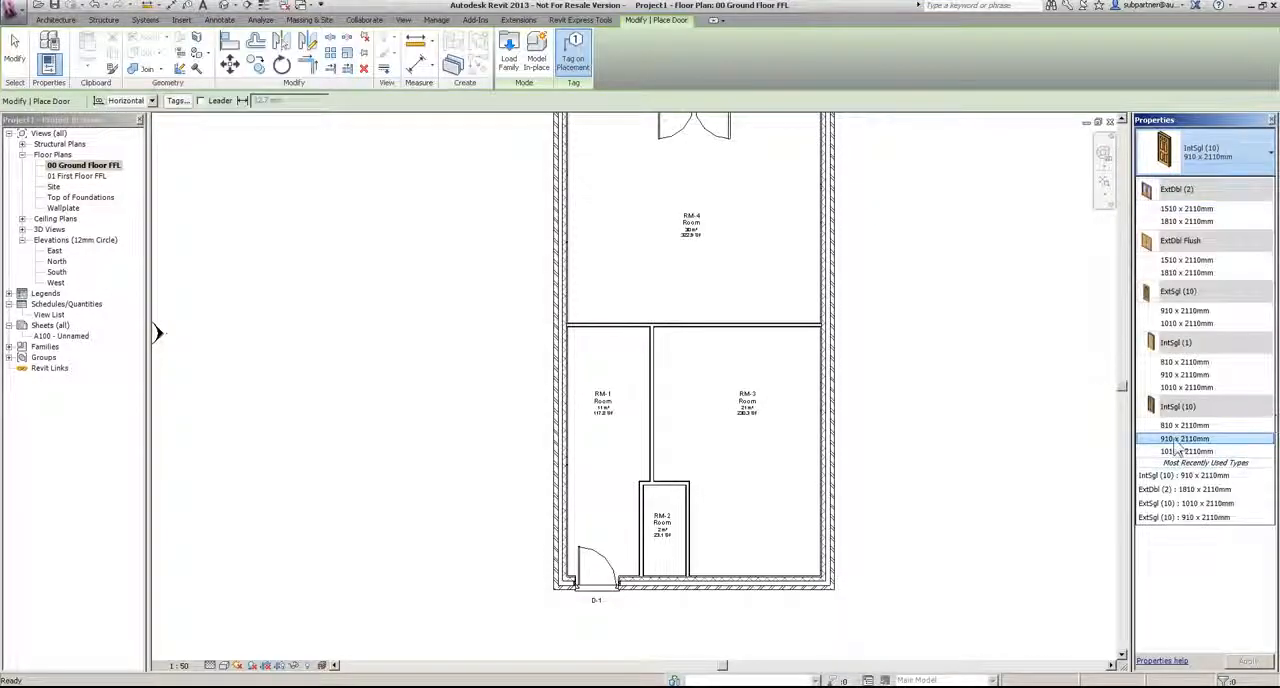
{"action": "left_click", "coordinate": [1218, 156]}
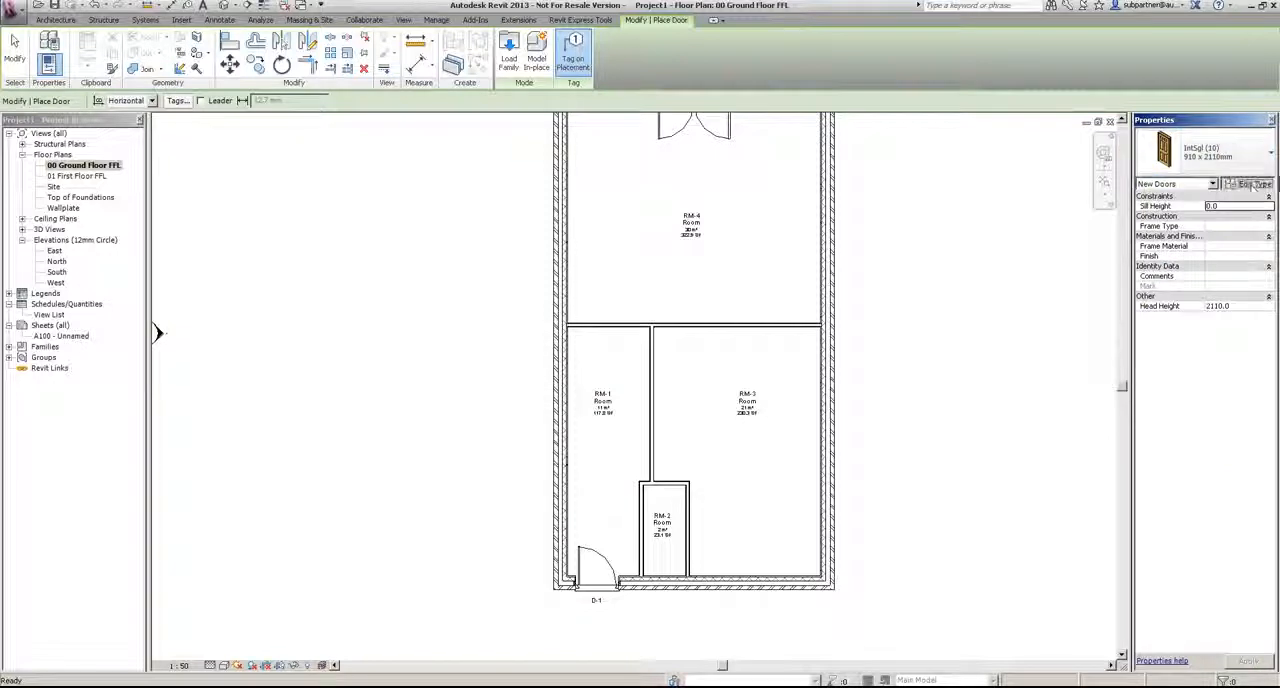
{"action": "left_click", "coordinate": [1262, 186]}
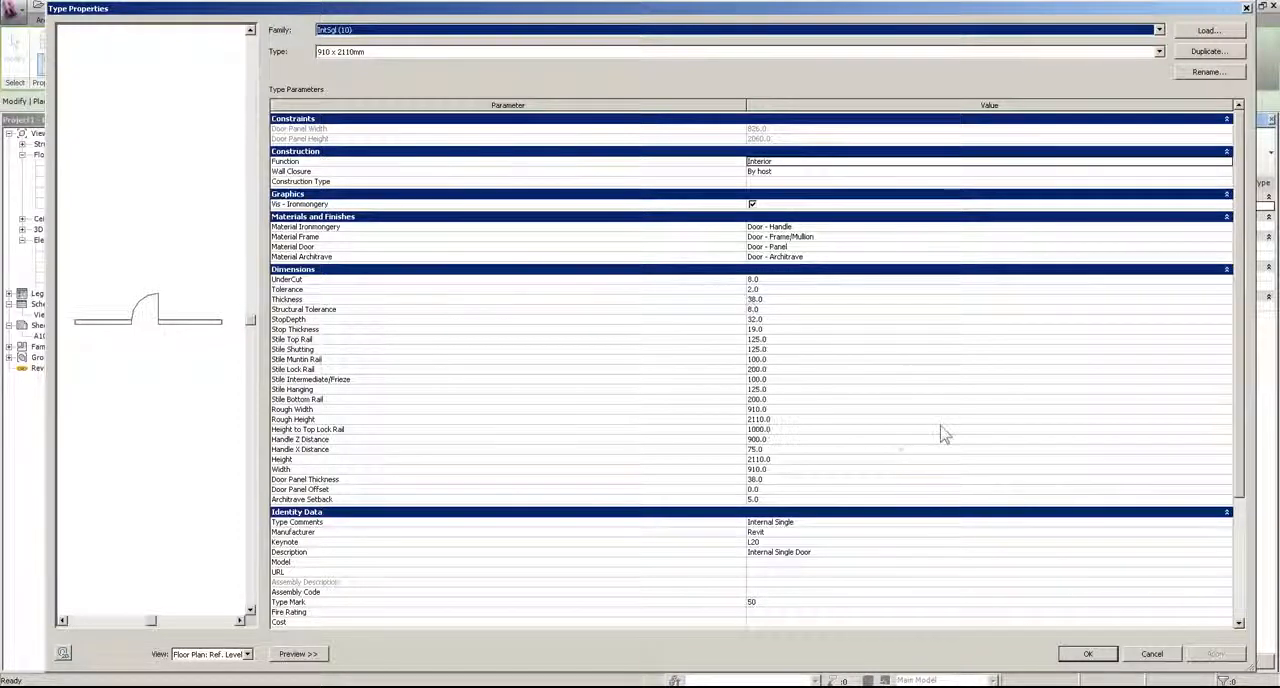
{"action": "left_click", "coordinate": [1083, 662]}
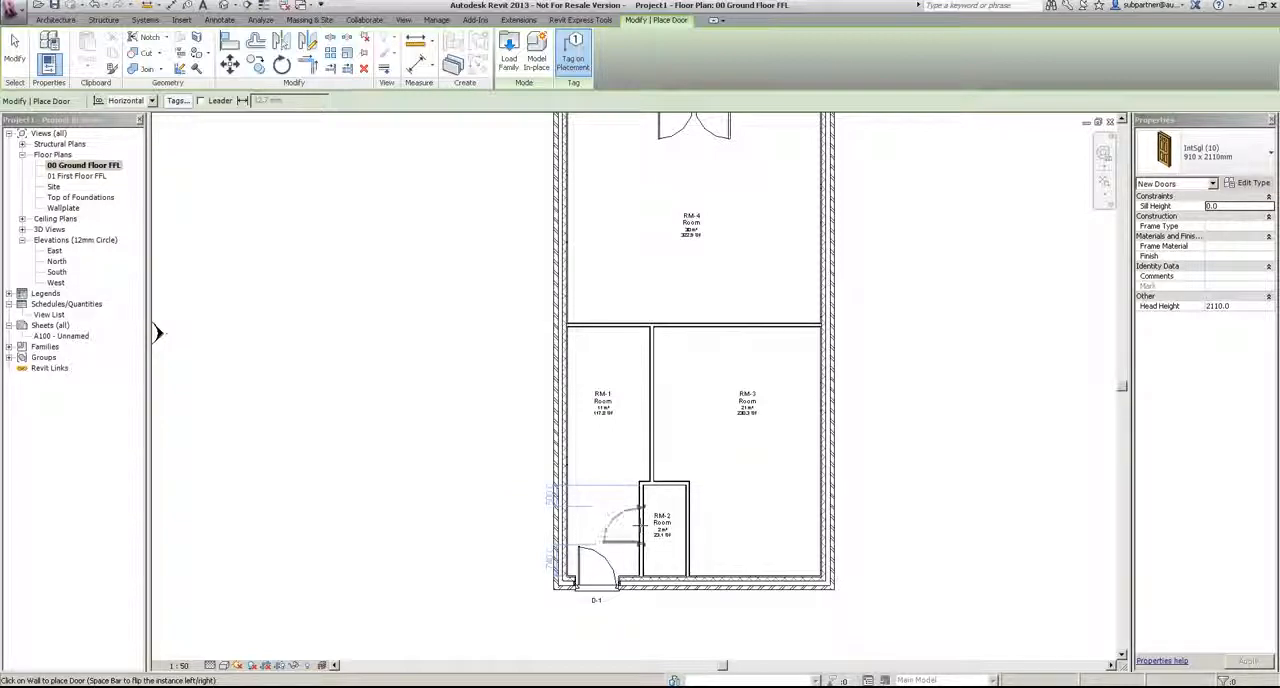
Step: Place tagged IntSgl (10) 910 x 2110mm doors from RM-1 into RM-2, RM-3 and RM-4, and end door placement
{"action": "left_click", "coordinate": [641, 520]}
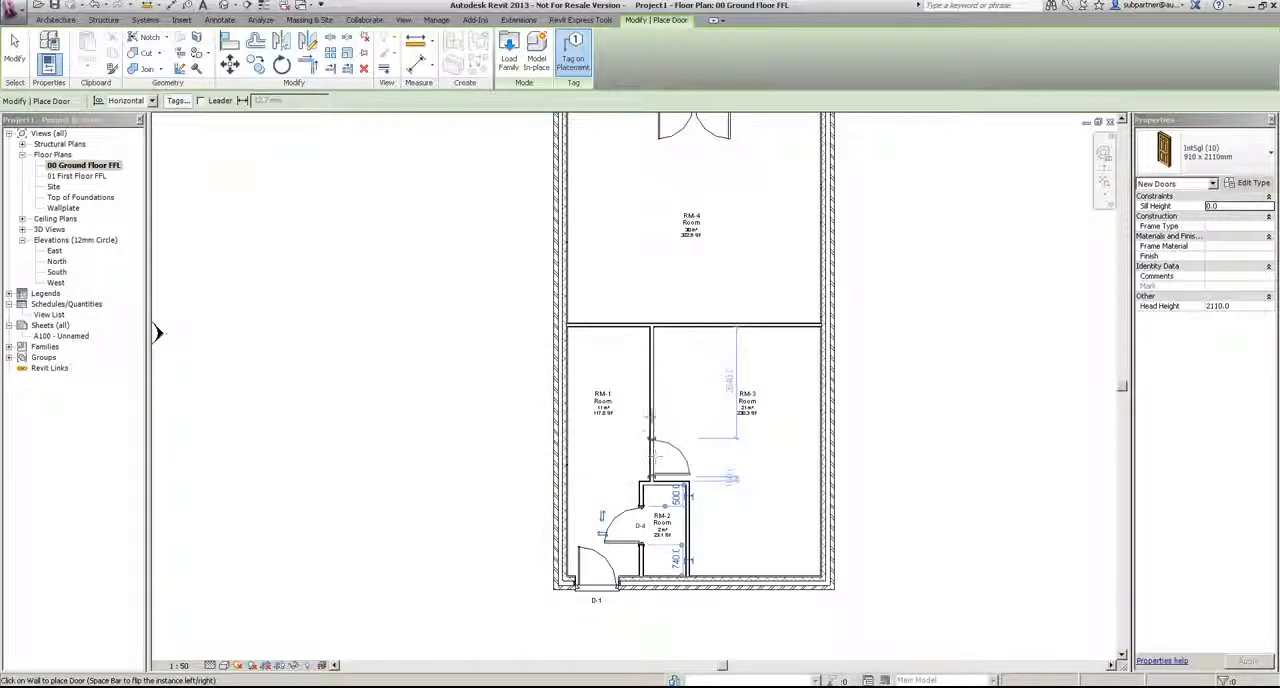
{"action": "left_click", "coordinate": [660, 455]}
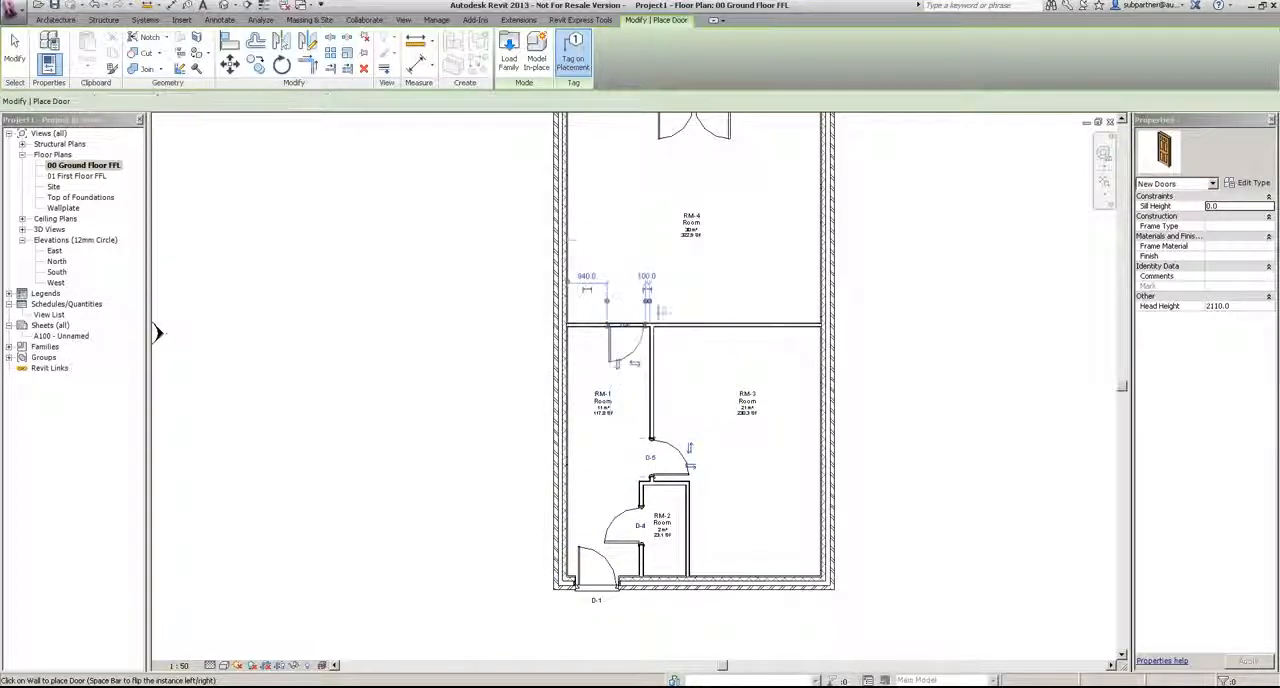
{"action": "left_click", "coordinate": [626, 328]}
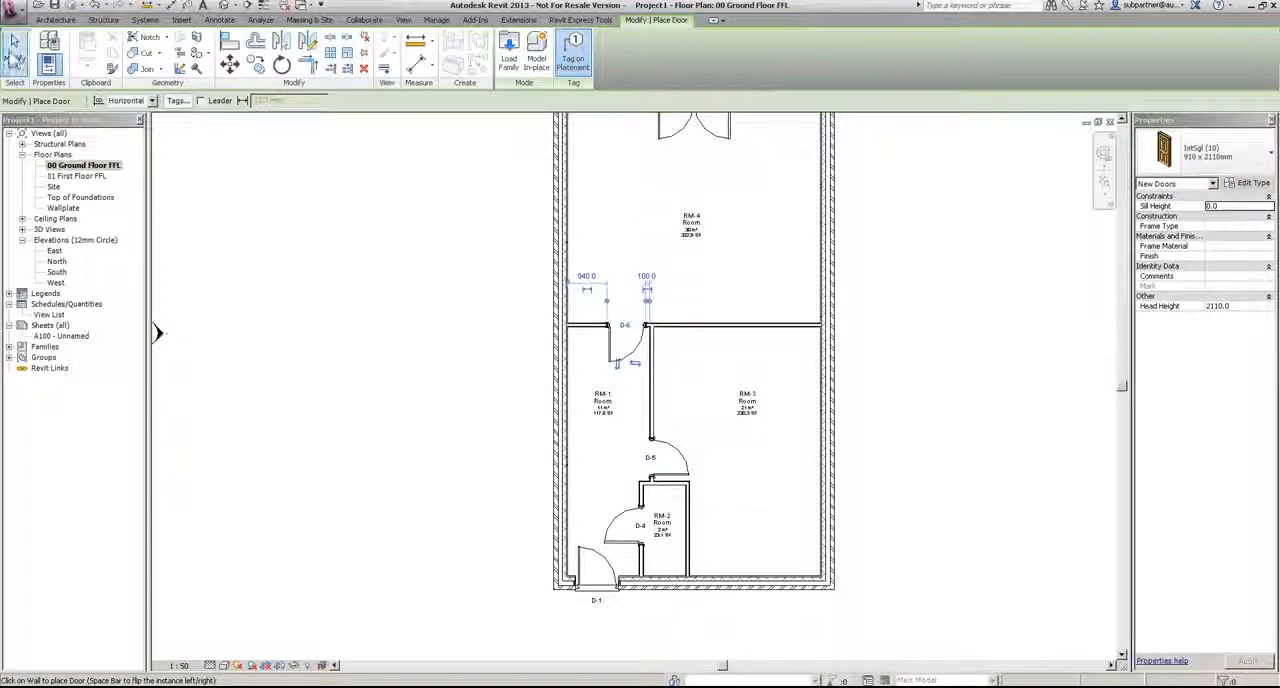
{"action": "left_click", "coordinate": [14, 45]}
Step: Flip the door between RM-1 and RM-4 so that it swings into RM-4
{"action": "scroll", "coordinate": [630, 345], "scroll_direction": "up", "scroll_amount": 3}
{"action": "left_click", "coordinate": [632, 350]}
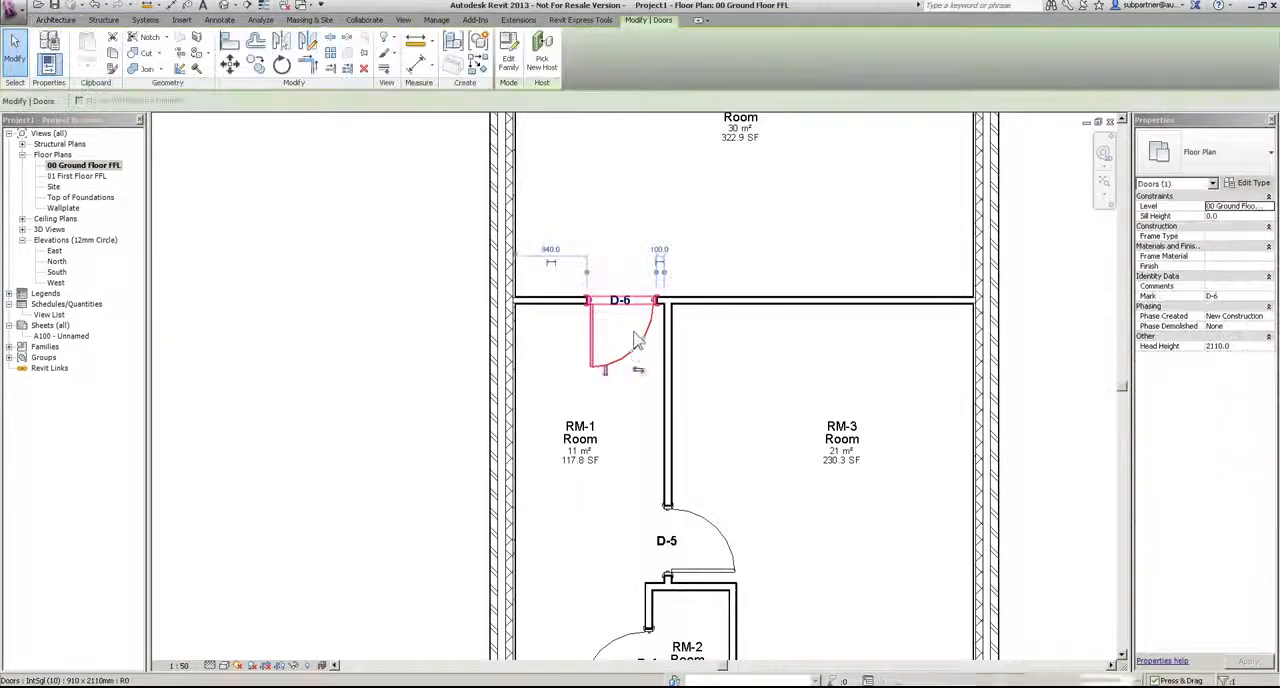
{"action": "left_click", "coordinate": [604, 370]}
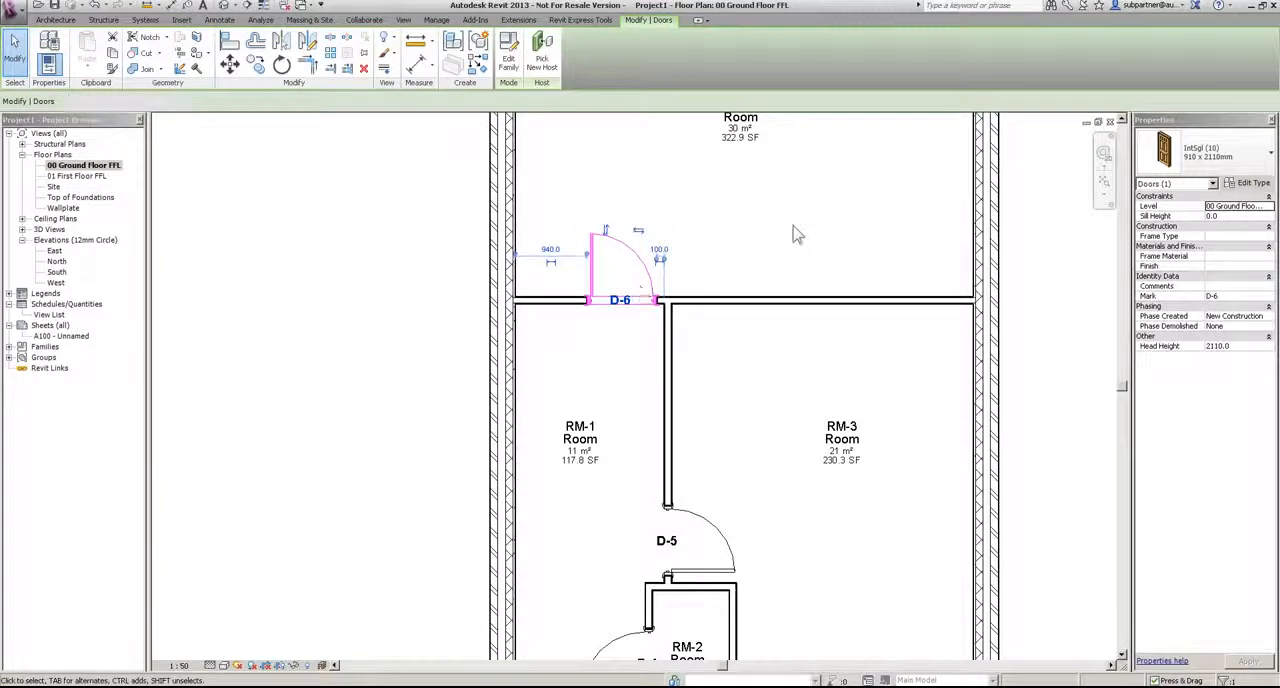
{"action": "left_click", "coordinate": [794, 234]}
Step: Start placing windows with the Sgl Plain 630 x 1050mm Deep type and enable tagging on placement
{"action": "scroll", "coordinate": [794, 234], "scroll_direction": "down", "scroll_amount": 4}
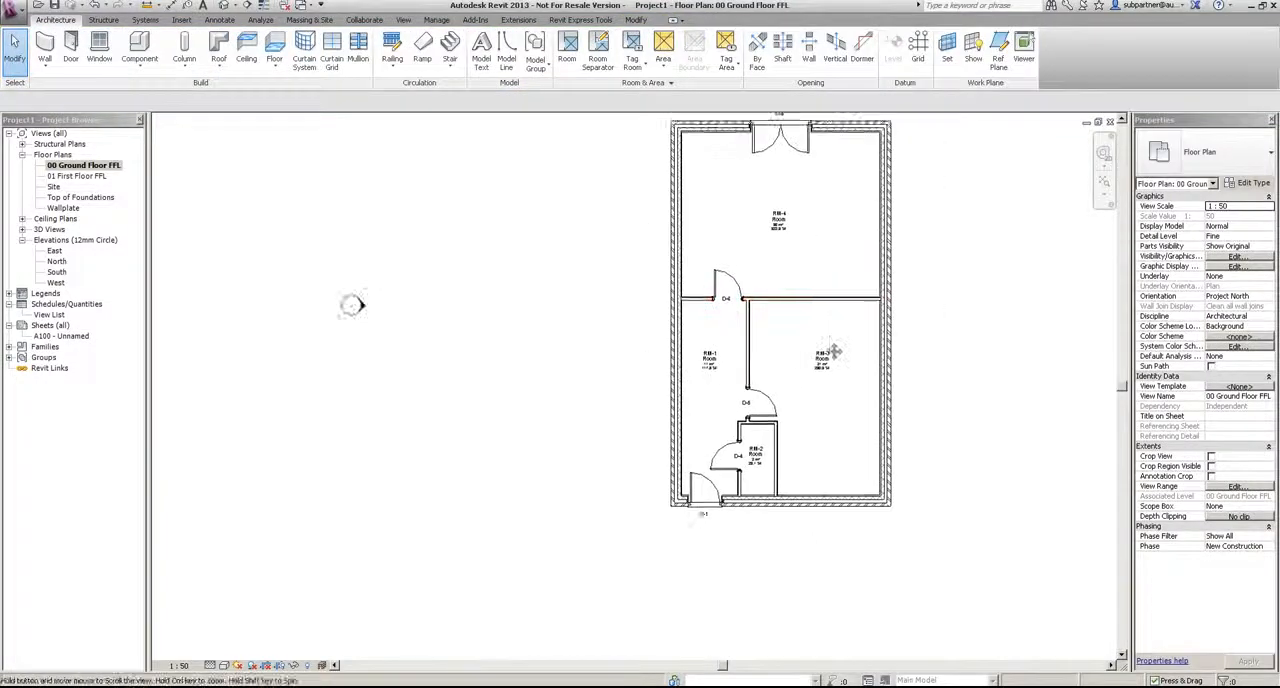
{"action": "middle_click_drag", "start_coordinate": [848, 333], "coordinate": [770, 371]}
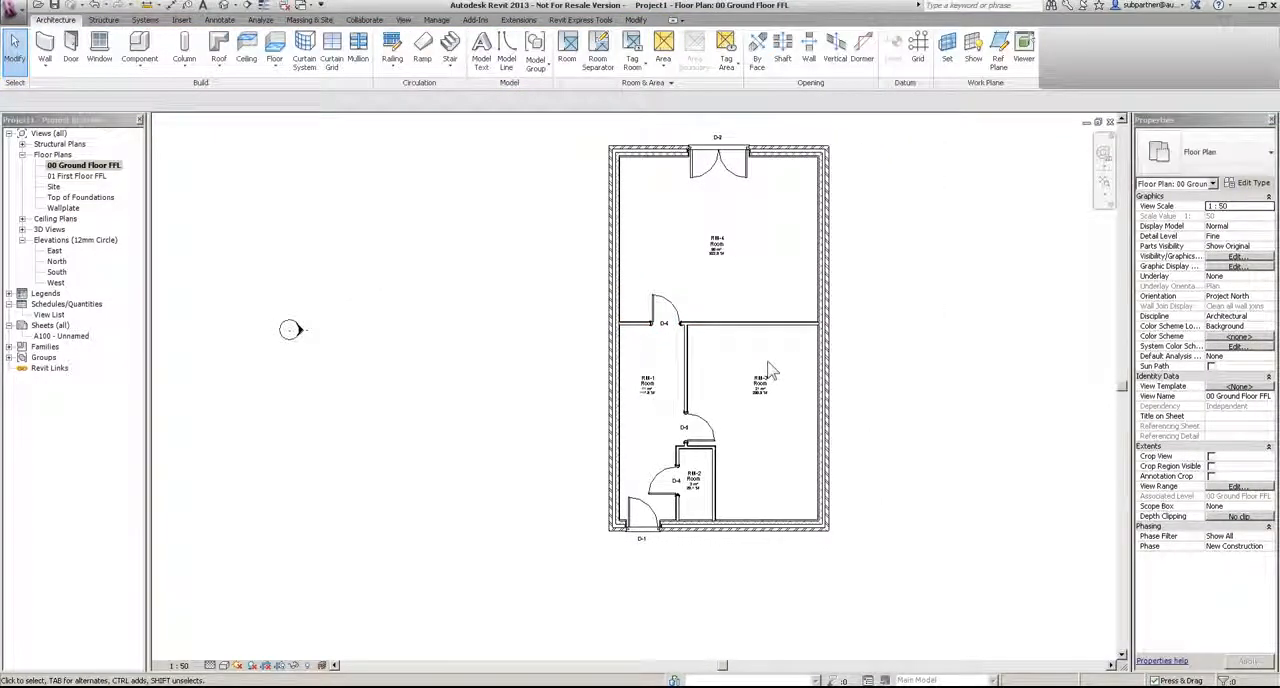
{"action": "left_click", "coordinate": [99, 45]}
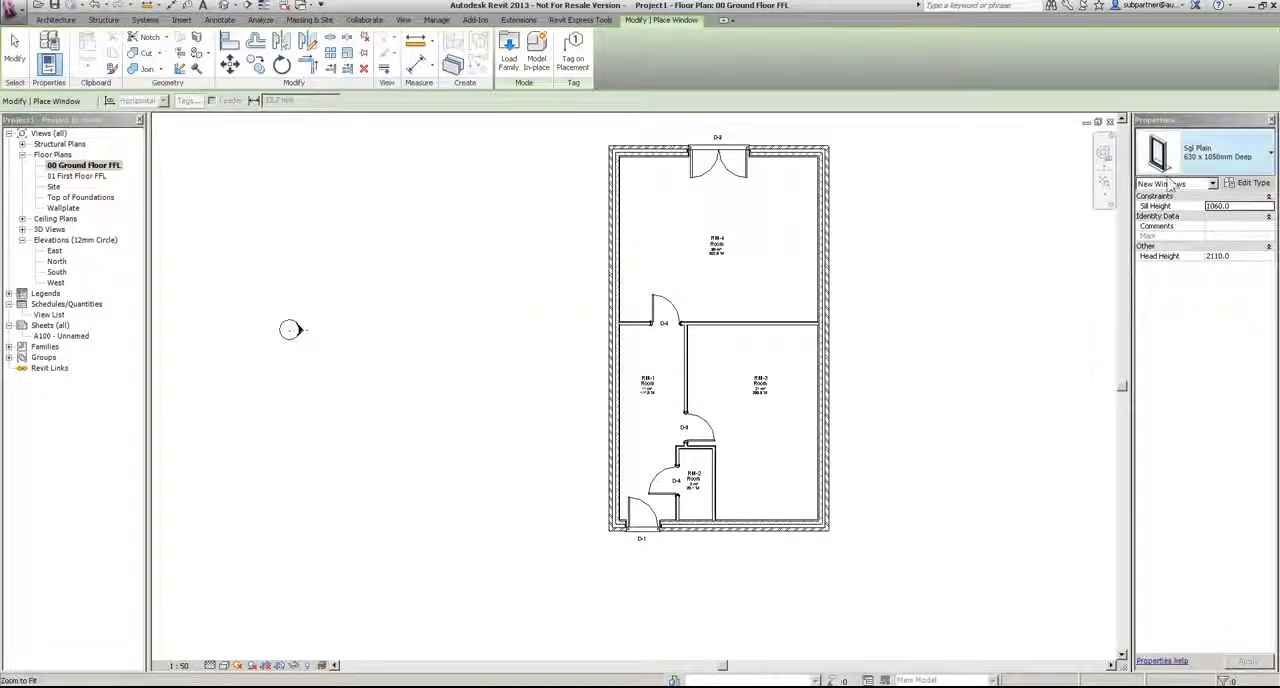
{"action": "left_click", "coordinate": [1205, 155]}
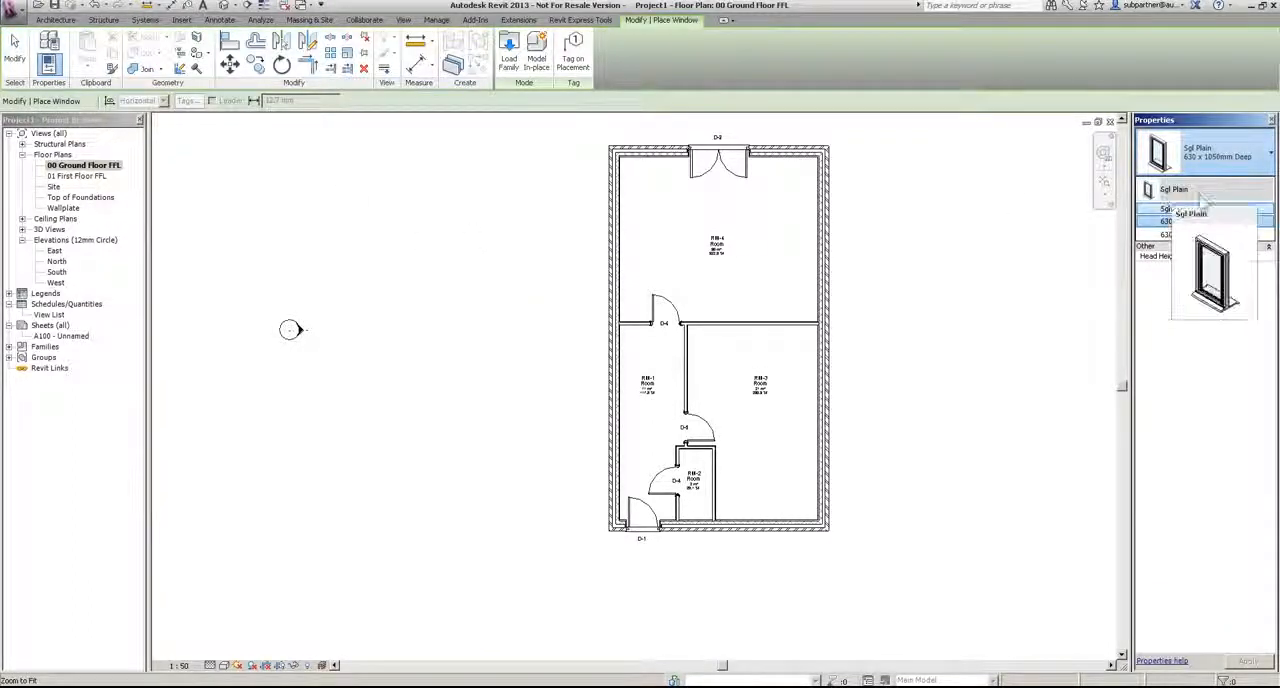
{"action": "left_click", "coordinate": [1185, 221]}
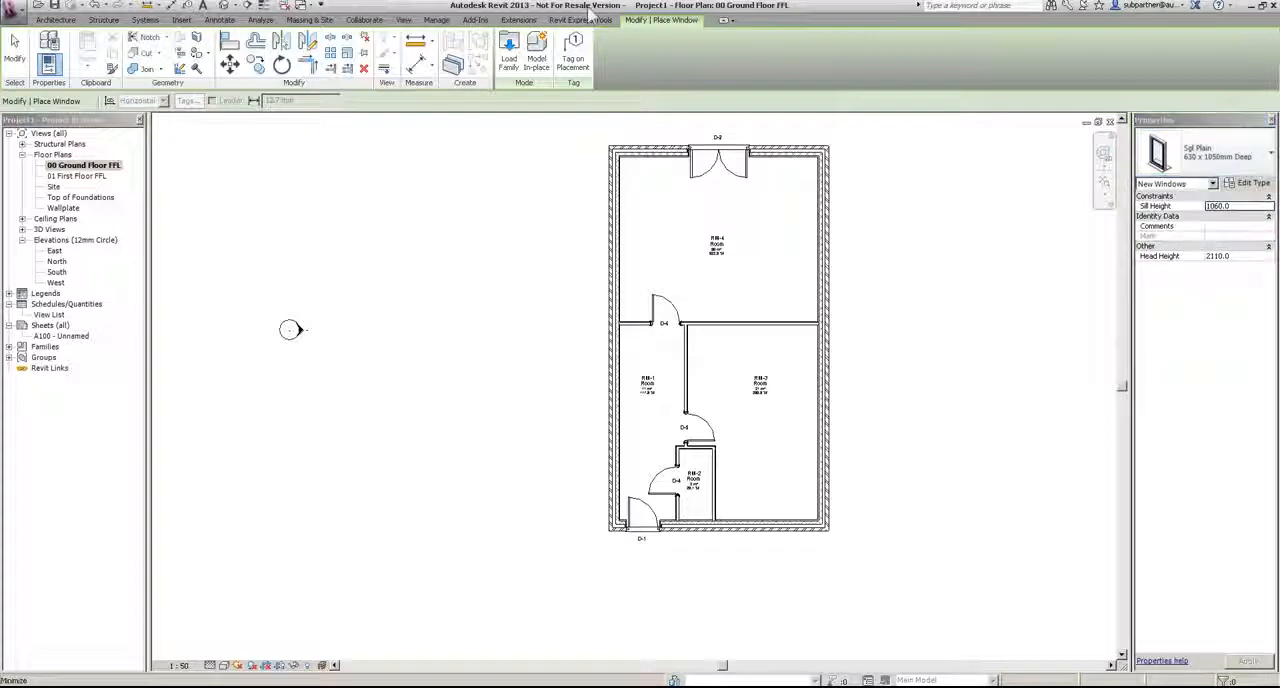
{"action": "left_click", "coordinate": [573, 55]}
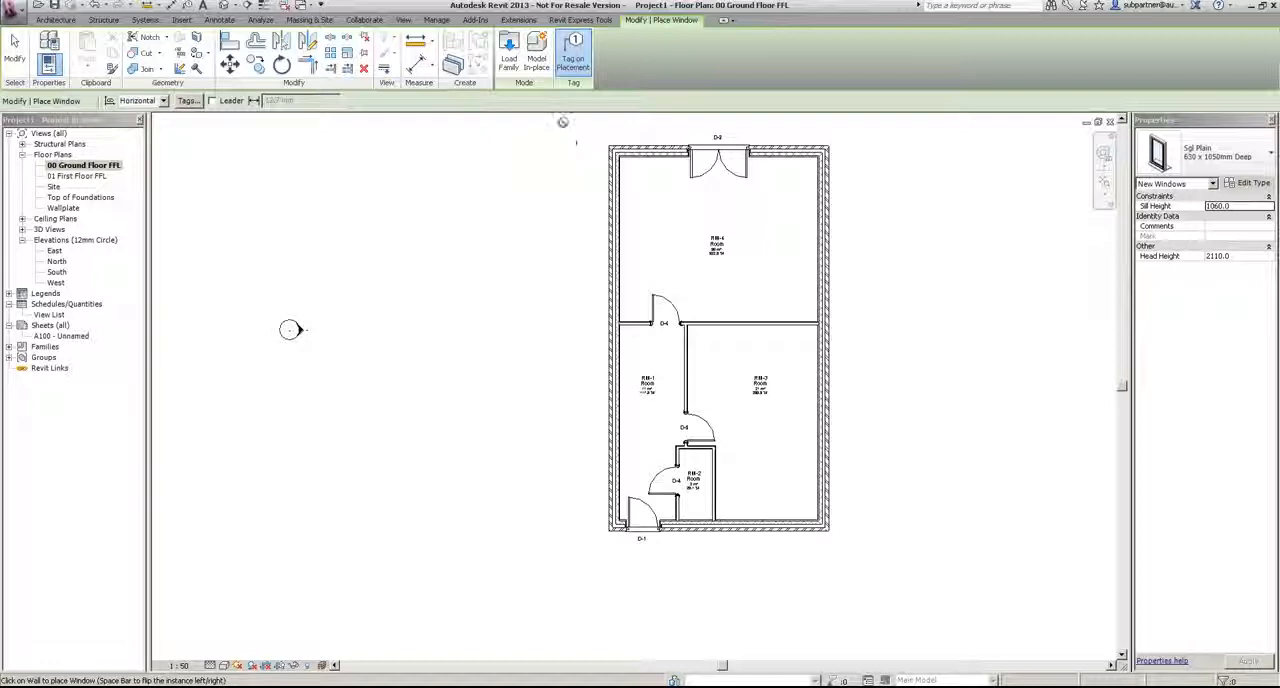
Step: Start loading a window family, enlarge the file dialog and open the Windows library folder
{"action": "left_click", "coordinate": [509, 55]}
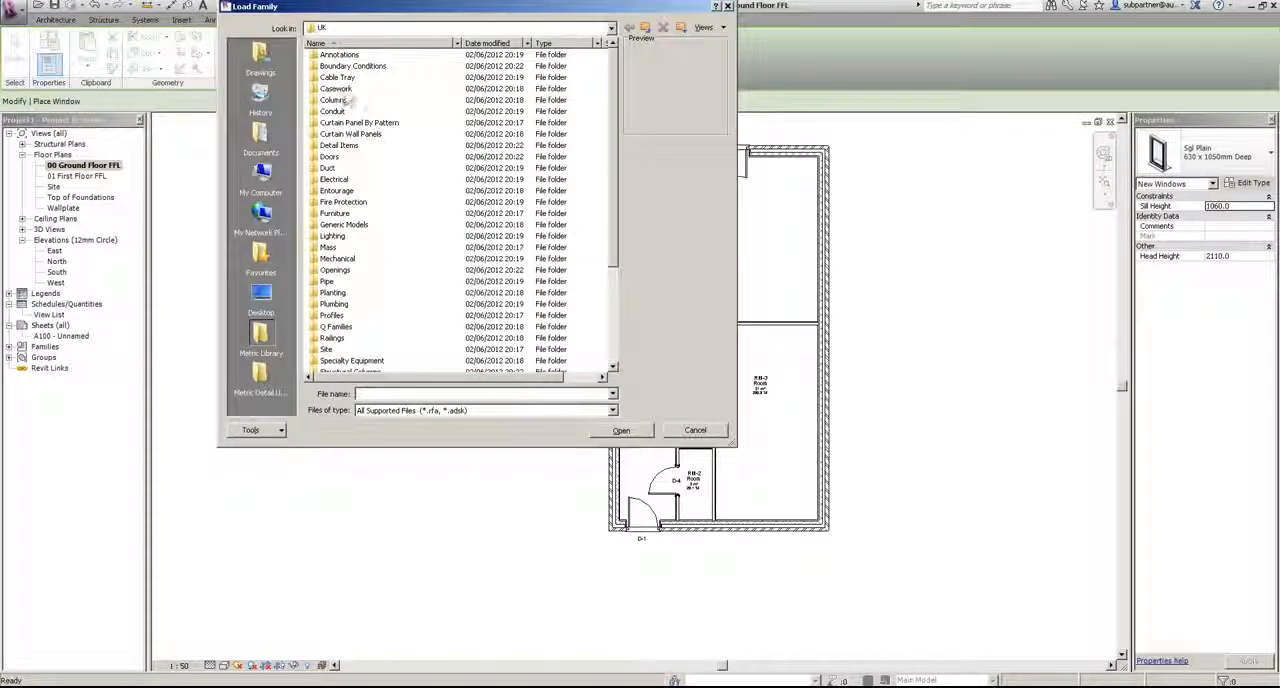
{"action": "left_click", "coordinate": [345, 146]}
{"action": "left_click_drag", "start_coordinate": [733, 450], "coordinate": [806, 667]}
{"action": "left_click", "coordinate": [333, 497]}
{"action": "double_click", "coordinate": [333, 497]}
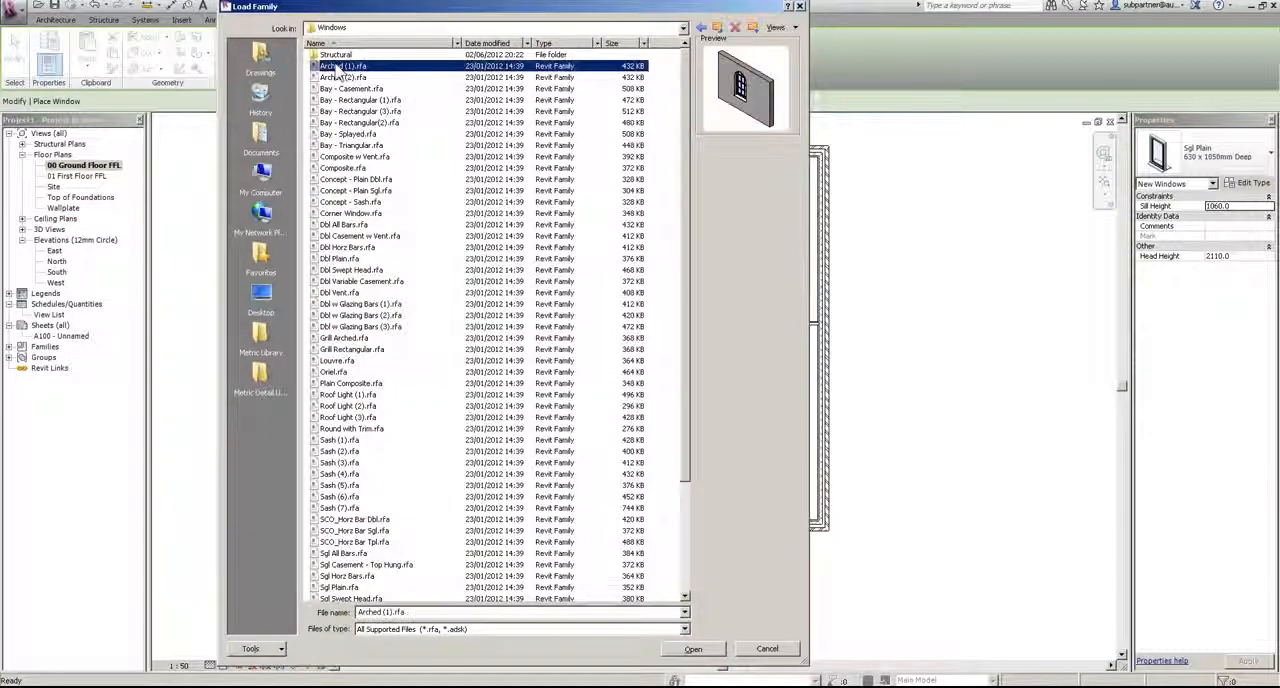
Step: Browse the previews of the window families, from the arched and bay types through to the triple windows with glazing bars
{"action": "key", "text": "Down"}
{"action": "key", "text": "Down"}
{"action": "key", "text": "Down"}
{"action": "key", "text": "Down"}
{"action": "key", "text": "Down"}
{"action": "key", "text": "Down"}
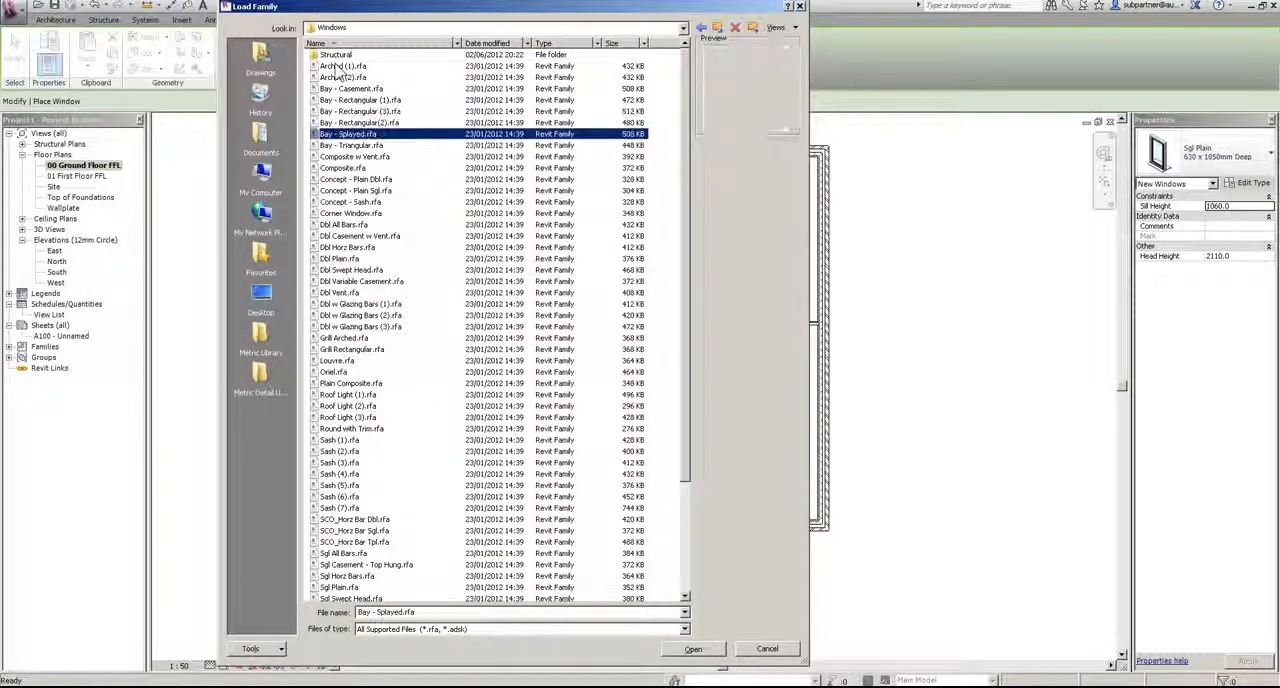
{"action": "key", "text": "Down"}
{"action": "key", "text": "Down"}
{"action": "key", "text": "Down"}
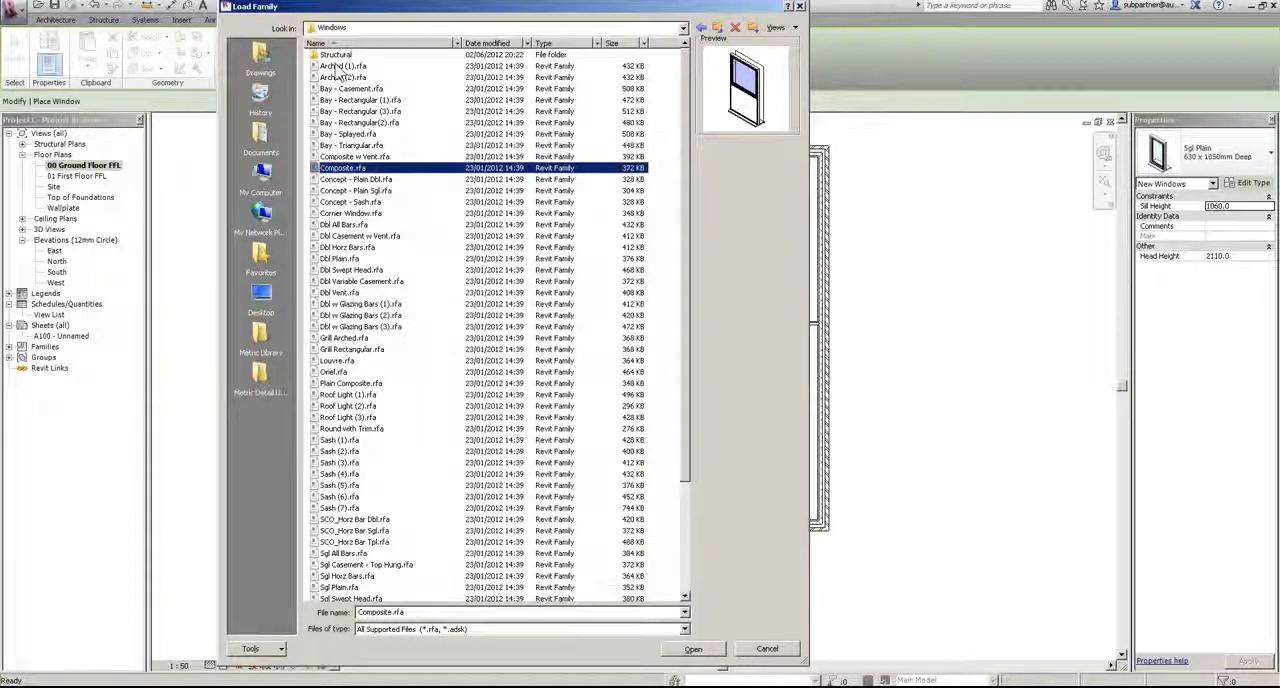
{"action": "key", "text": "Down"}
{"action": "key", "text": "Down"}
{"action": "key", "text": "Down"}
{"action": "key", "text": "Down"}
{"action": "key", "text": "Down"}
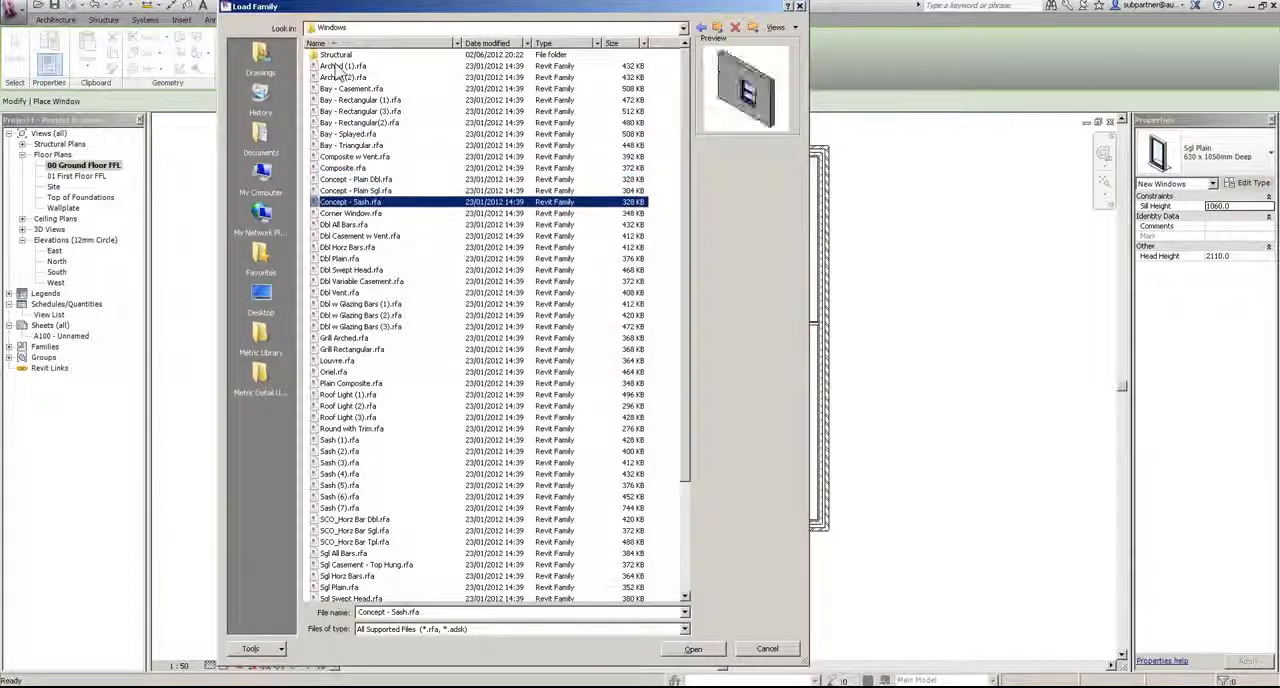
{"action": "key", "text": "Down"}
{"action": "key", "text": "Down"}
{"action": "key", "text": "Down"}
{"action": "key", "text": "Down"}
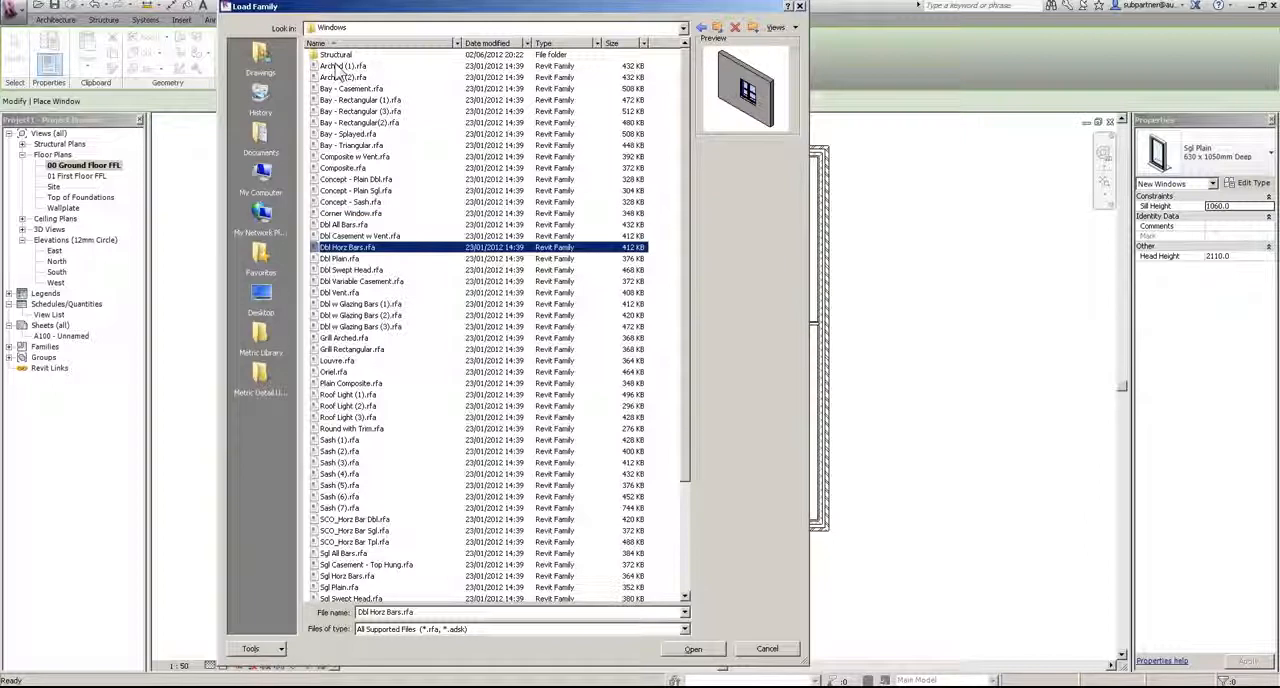
{"action": "key", "text": "Down"}
{"action": "key", "text": "Down"}
{"action": "key", "text": "Down"}
{"action": "key", "text": "Down"}
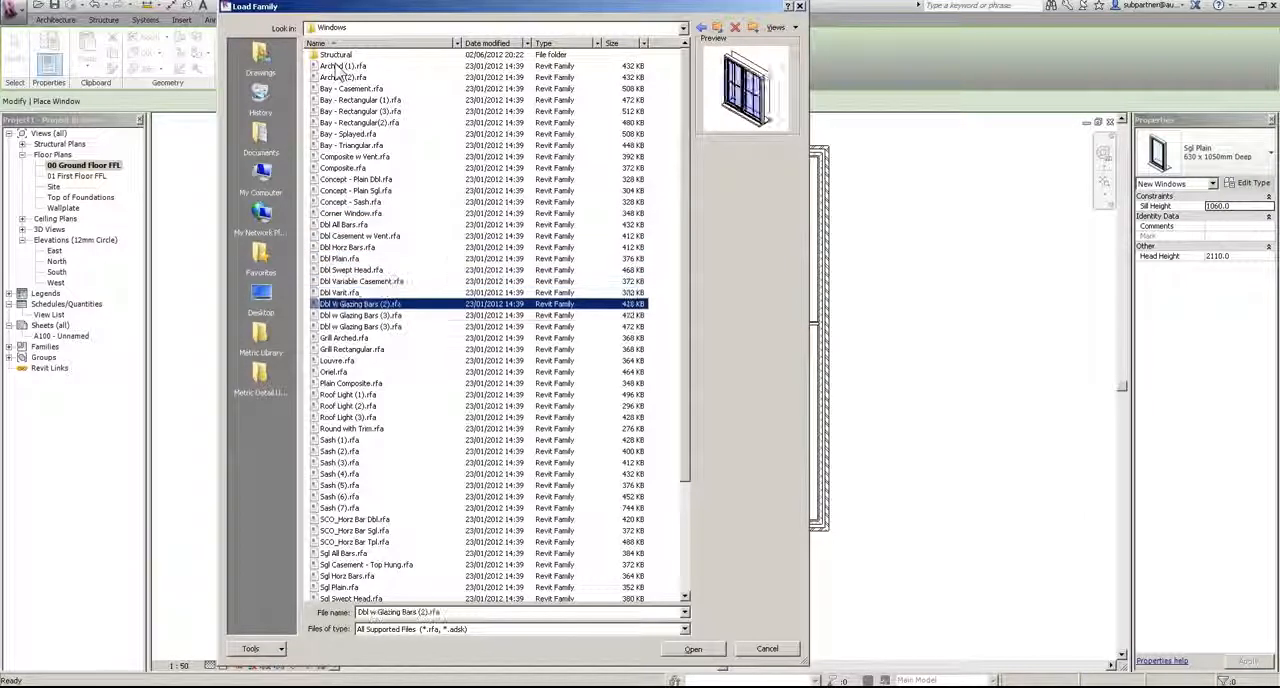
{"action": "key", "text": "Down"}
{"action": "key", "text": "Down"}
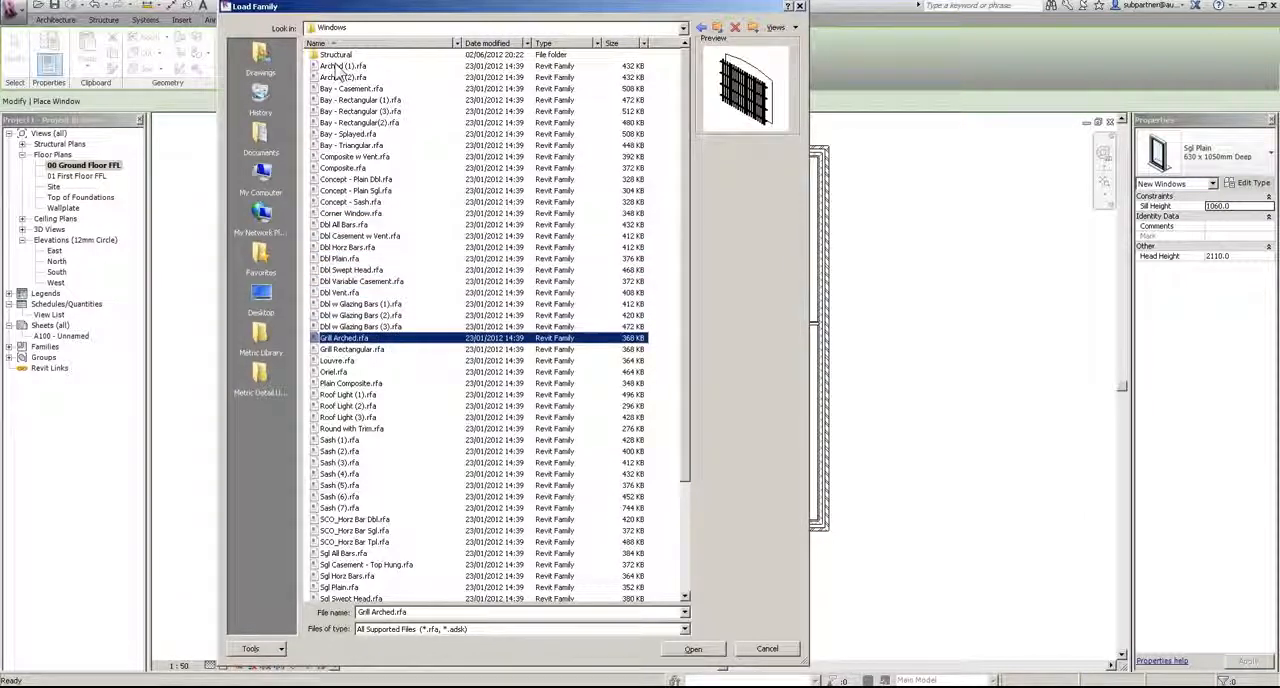
{"action": "key", "text": "Down"}
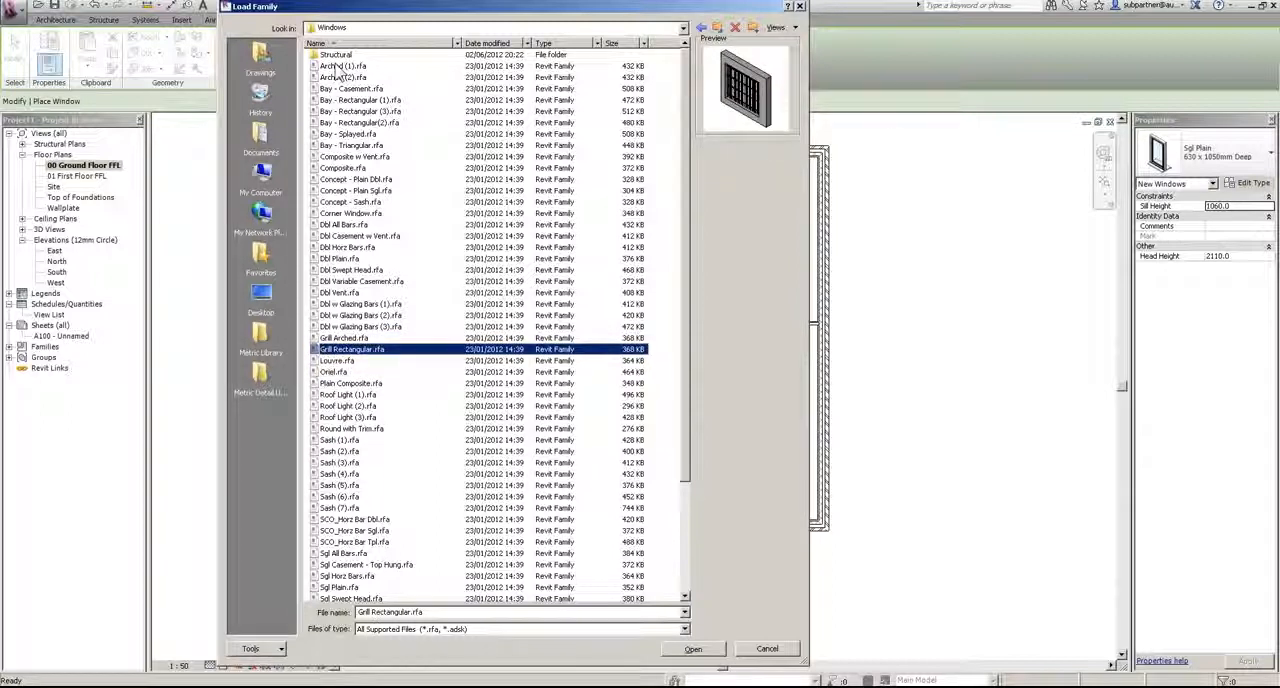
{"action": "key", "text": "Down"}
{"action": "key", "text": "Down"}
{"action": "key", "text": "Down"}
{"action": "key", "text": "Down"}
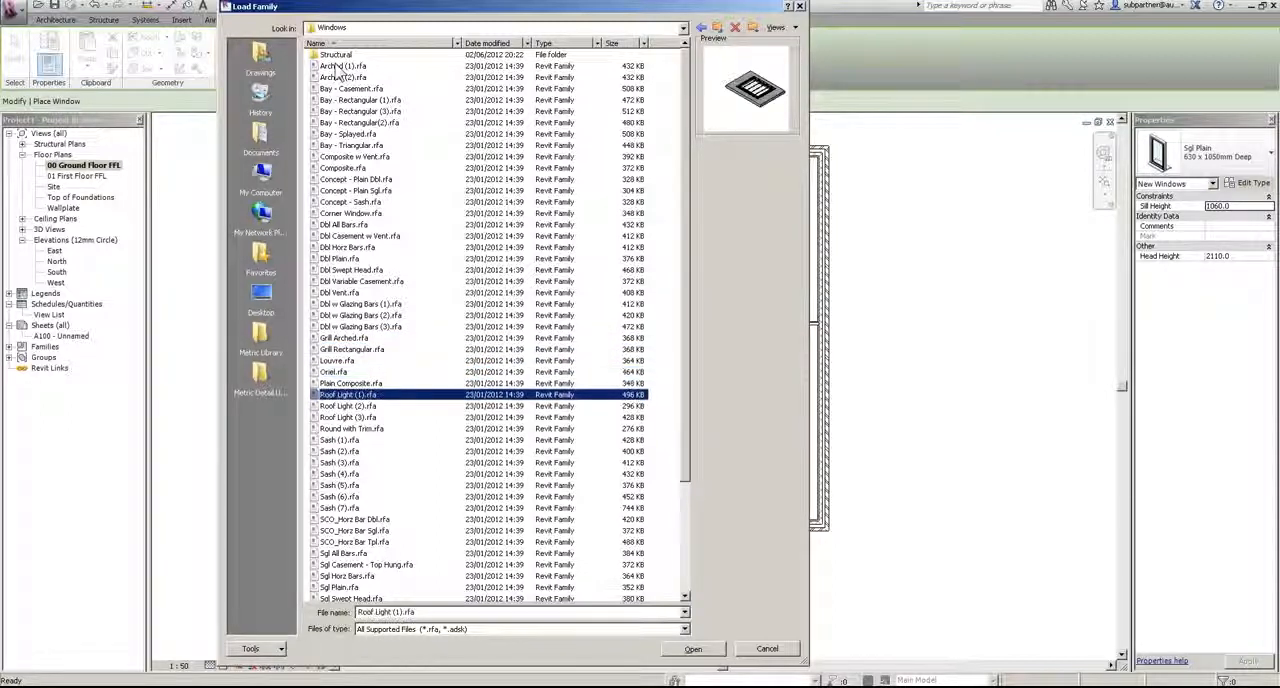
{"action": "key", "text": "Down"}
{"action": "key", "text": "Down"}
{"action": "key", "text": "Down"}
{"action": "key", "text": "Down"}
{"action": "key", "text": "Down"}
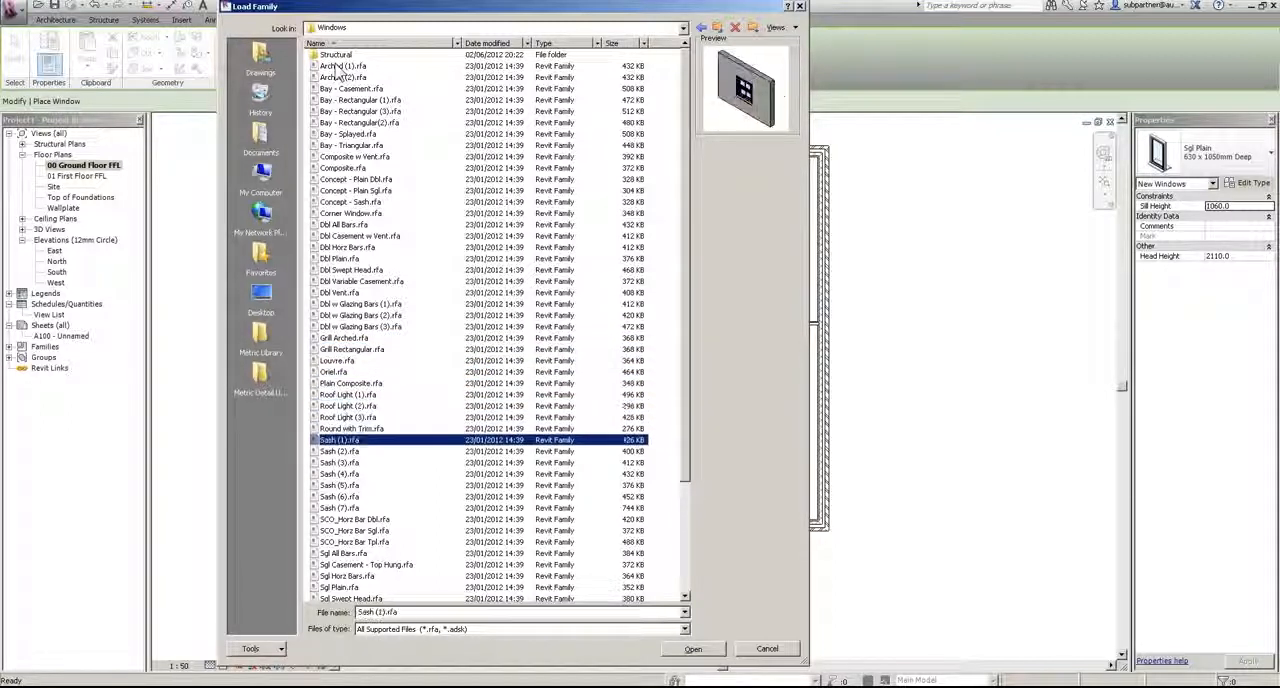
{"action": "key", "text": "Down"}
{"action": "key", "text": "Down"}
{"action": "key", "text": "Down"}
{"action": "key", "text": "Down"}
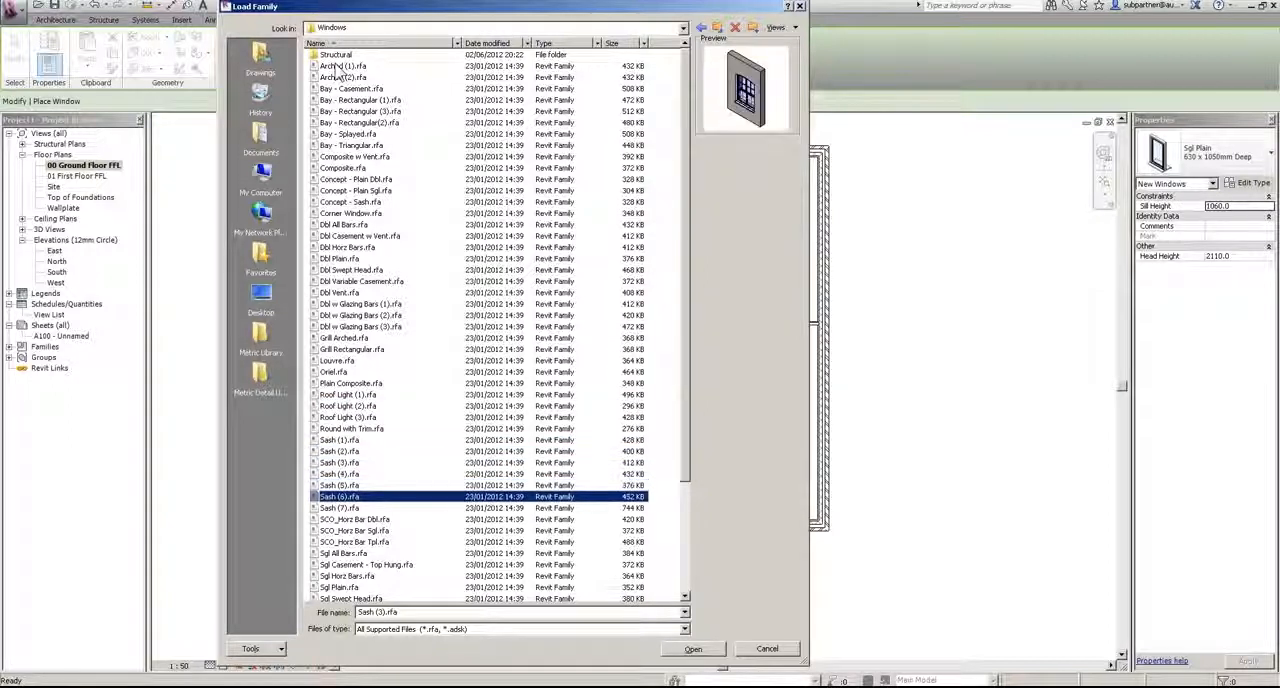
{"action": "key", "text": "Down"}
{"action": "key", "text": "Down"}
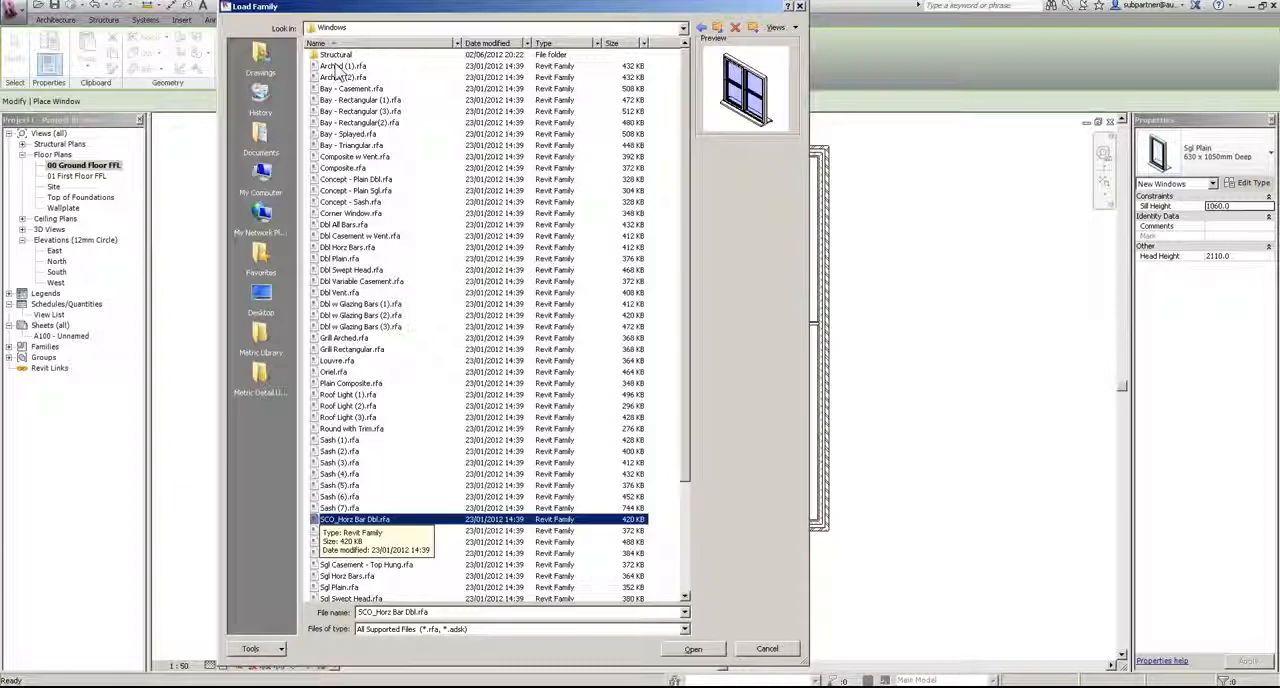
{"action": "key", "text": "Down"}
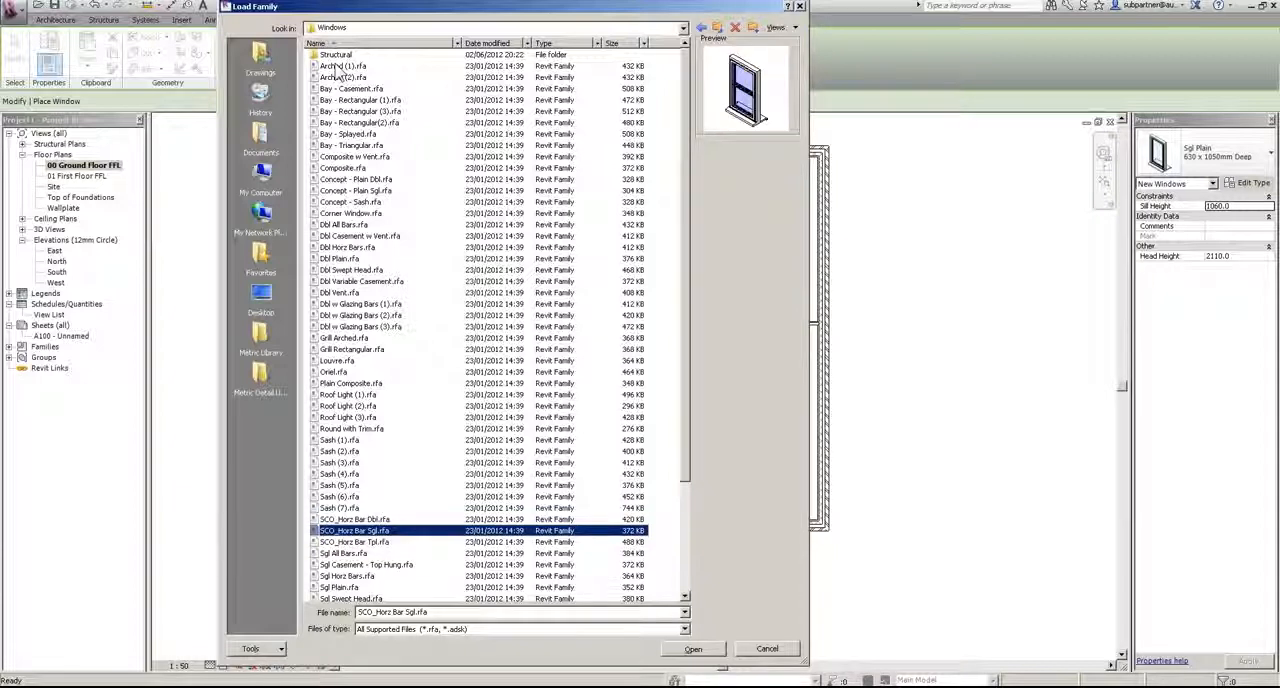
{"action": "key", "text": "Down"}
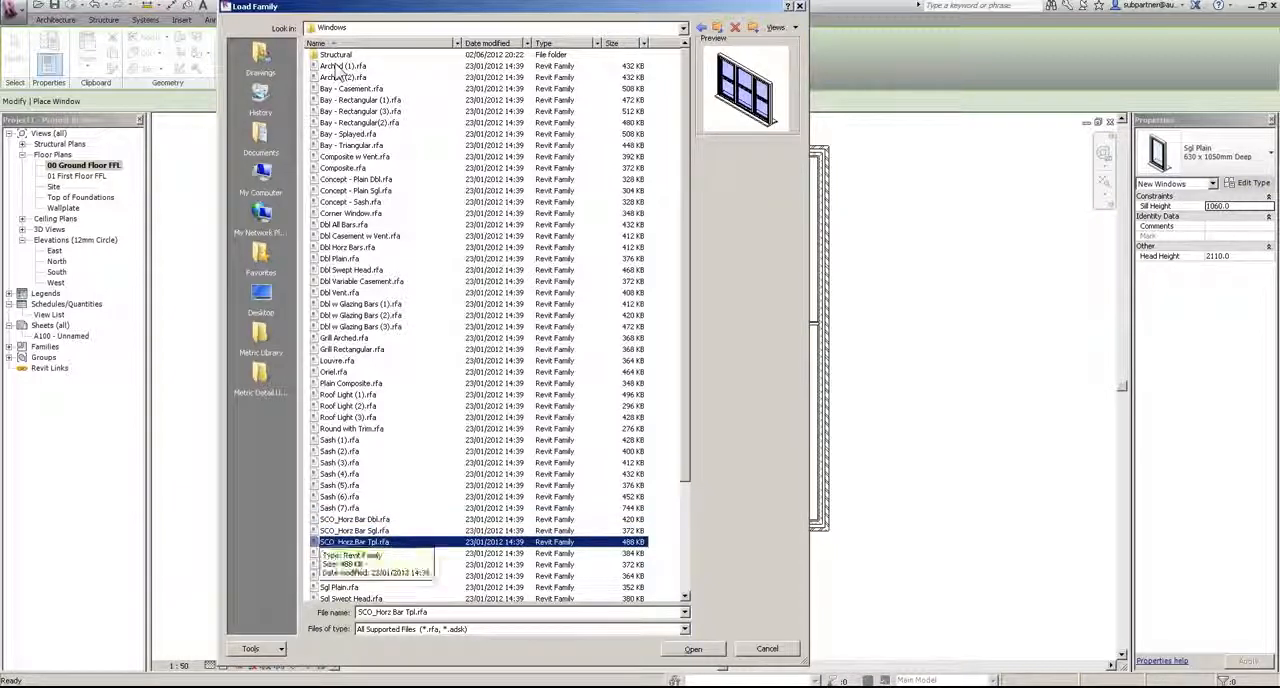
{"action": "key", "text": "Down"}
{"action": "key", "text": "Up"}
{"action": "key", "text": "Up"}
{"action": "key", "text": "Up"}
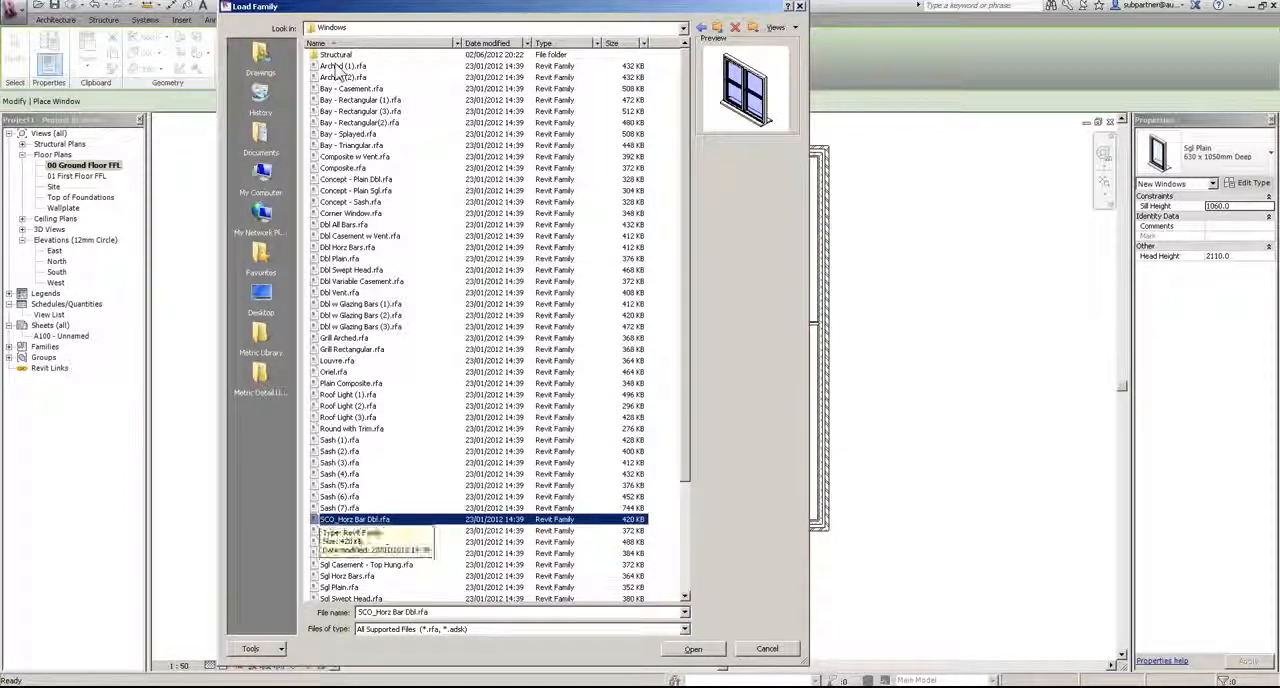
{"action": "key", "text": "Down"}
{"action": "key", "text": "Down"}
{"action": "key", "text": "Down"}
{"action": "key", "text": "Down"}
{"action": "key", "text": "Down"}
{"action": "key", "text": "Down"}
{"action": "key", "text": "Down"}
{"action": "key", "text": "Down"}
{"action": "key", "text": "Down"}
{"action": "key", "text": "Down"}
{"action": "key", "text": "Down"}
{"action": "key", "text": "Down"}
{"action": "key", "text": "Down"}
{"action": "key", "text": "Down"}
{"action": "key", "text": "Down"}
{"action": "key", "text": "Down"}
{"action": "key", "text": "Down"}
{"action": "key", "text": "Down"}
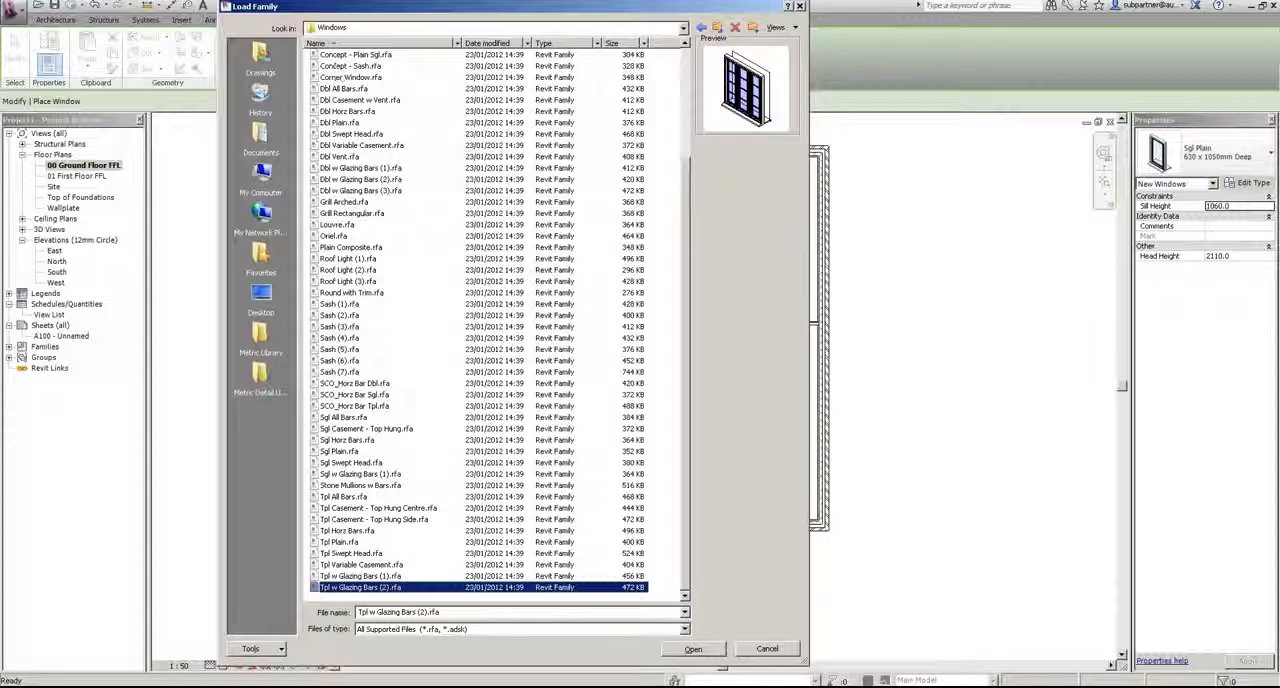
Step: Choose the Tpl All Bars, Sgl All Bars and Dbl All Bars window families together and open them for loading
{"action": "left_click", "coordinate": [342, 497]}
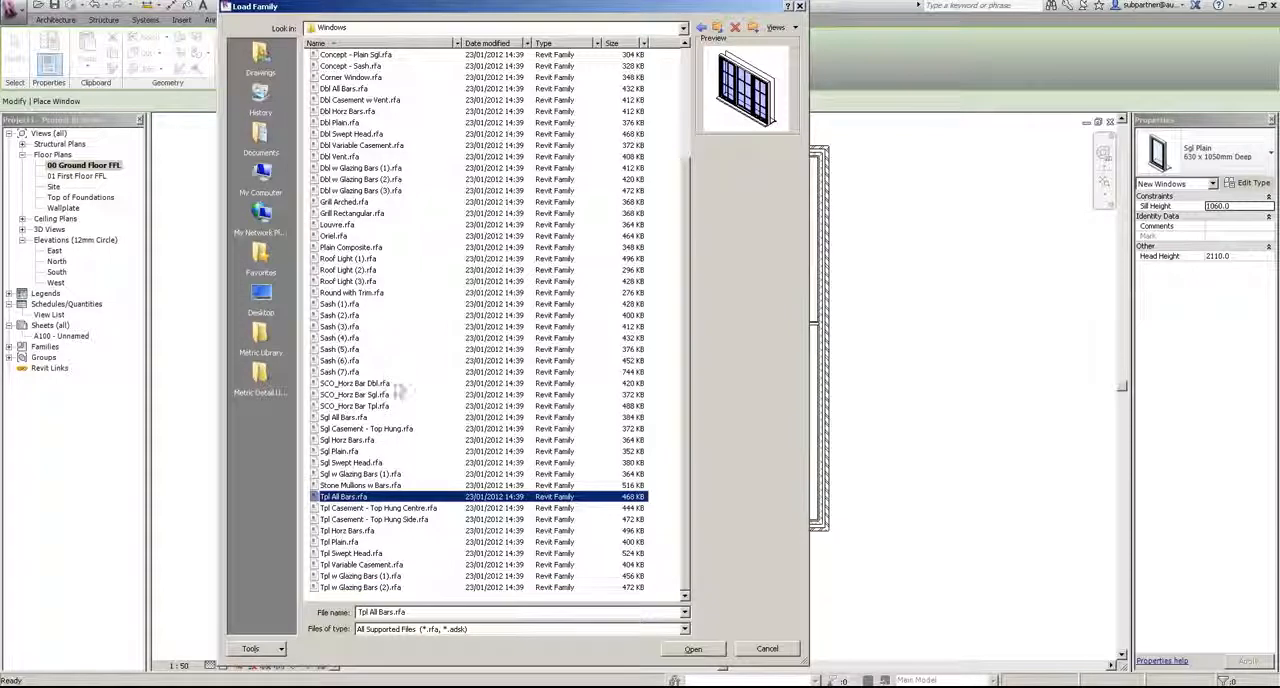
{"action": "left_click", "coordinate": [345, 418], "text": "ctrl"}
{"action": "scroll", "coordinate": [450, 265], "scroll_direction": "up", "scroll_amount": 4}
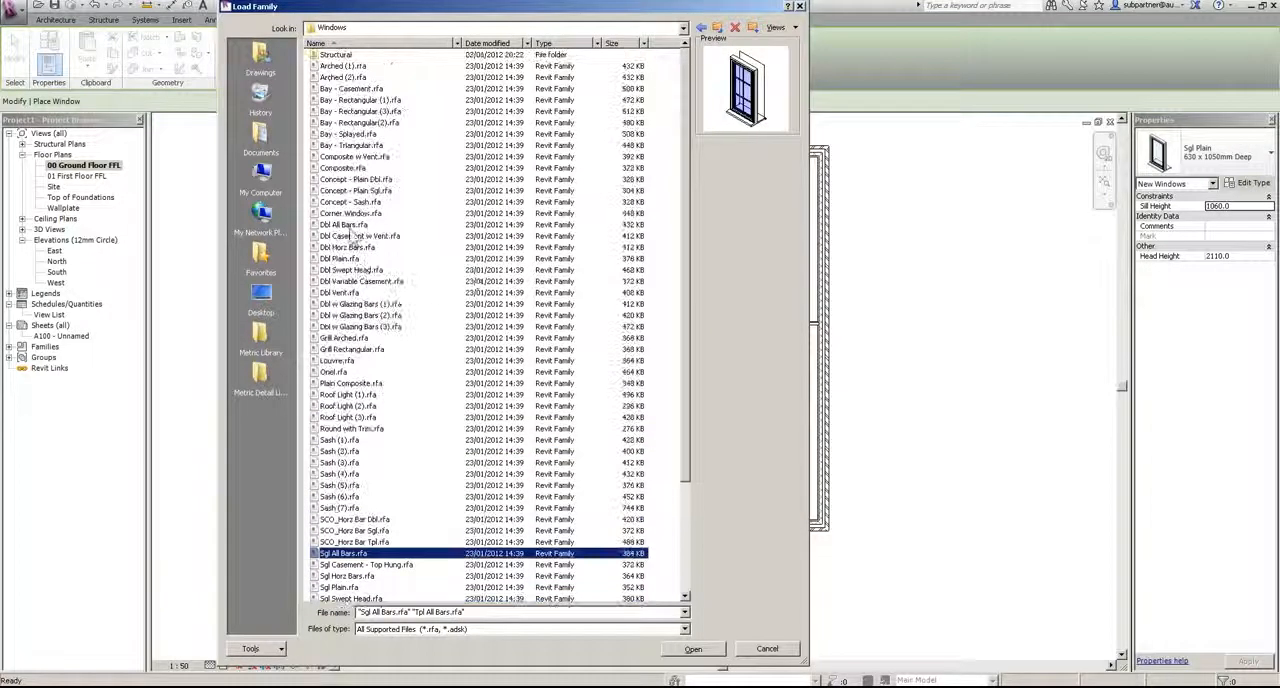
{"action": "left_click", "coordinate": [348, 225], "text": "ctrl"}
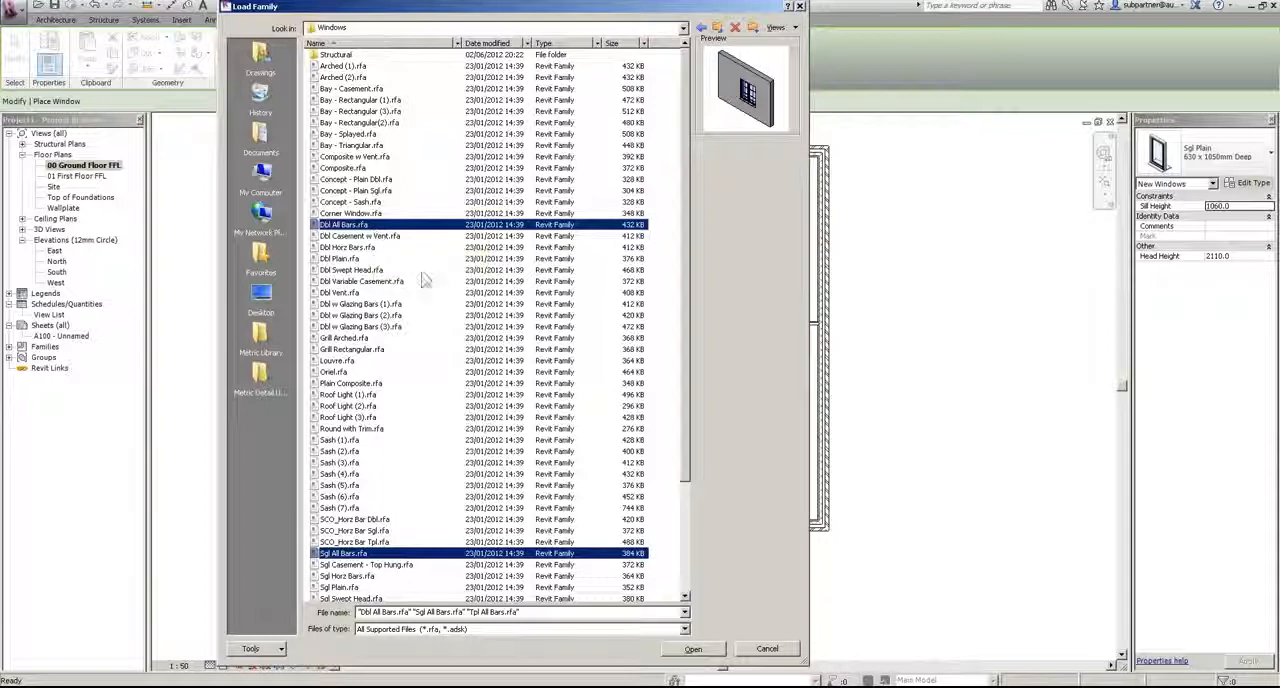
{"action": "left_click", "coordinate": [686, 650]}
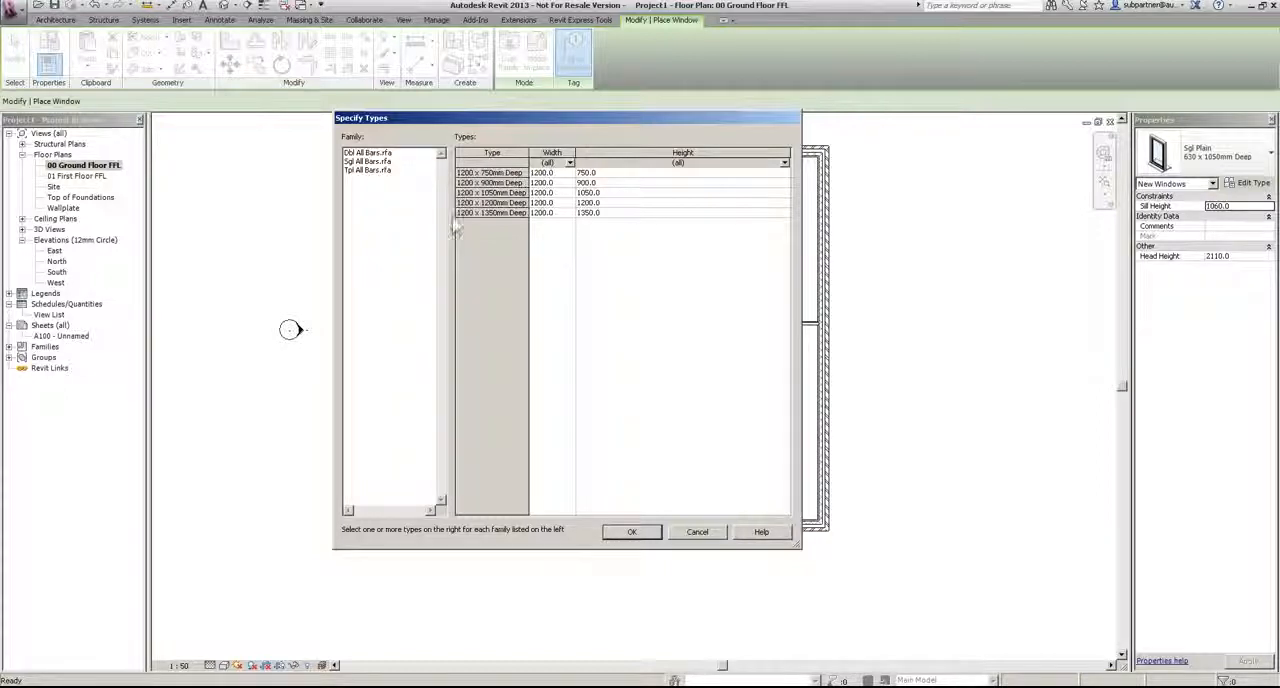
Step: Load the 1050mm, 1200mm and 1350mm Deep types of the Dbl, Sgl and Tpl All Bars window families
{"action": "left_click", "coordinate": [385, 153]}
{"action": "left_click_drag", "start_coordinate": [490, 192], "coordinate": [489, 212]}
{"action": "left_click", "coordinate": [370, 162]}
{"action": "left_click", "coordinate": [385, 170]}
{"action": "left_click", "coordinate": [370, 162]}
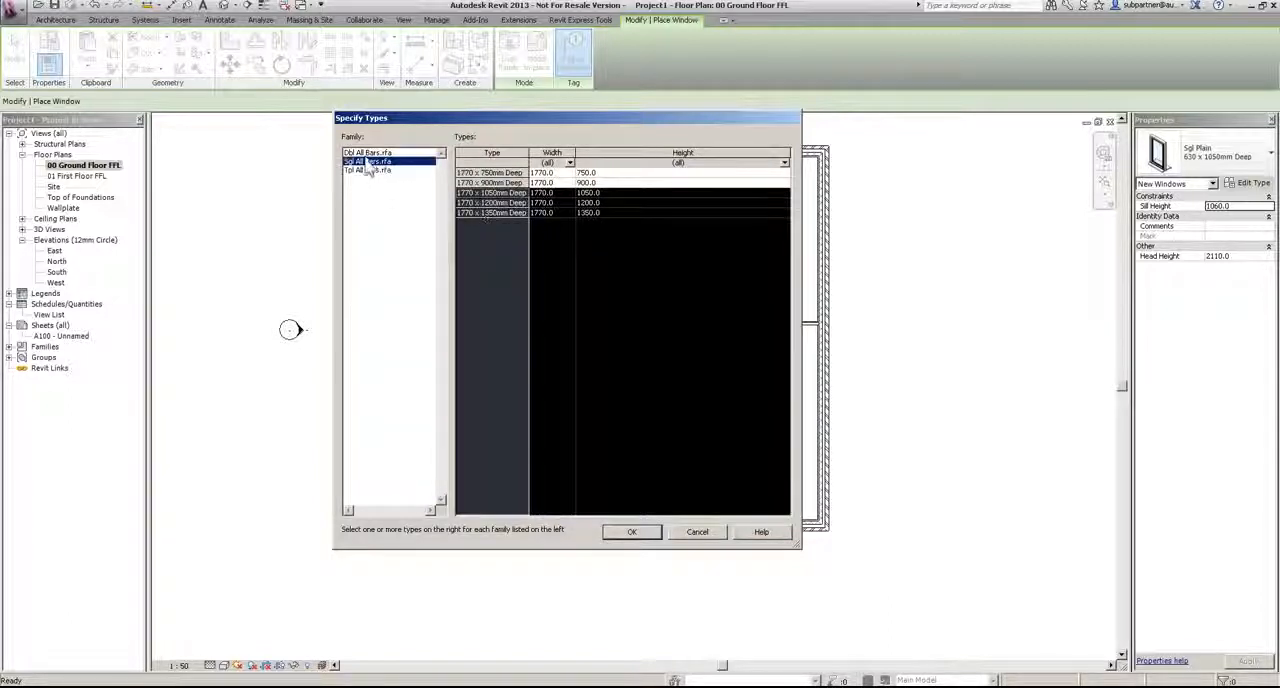
{"action": "left_click", "coordinate": [370, 171]}
{"action": "left_click", "coordinate": [369, 162]}
{"action": "left_click", "coordinate": [368, 153]}
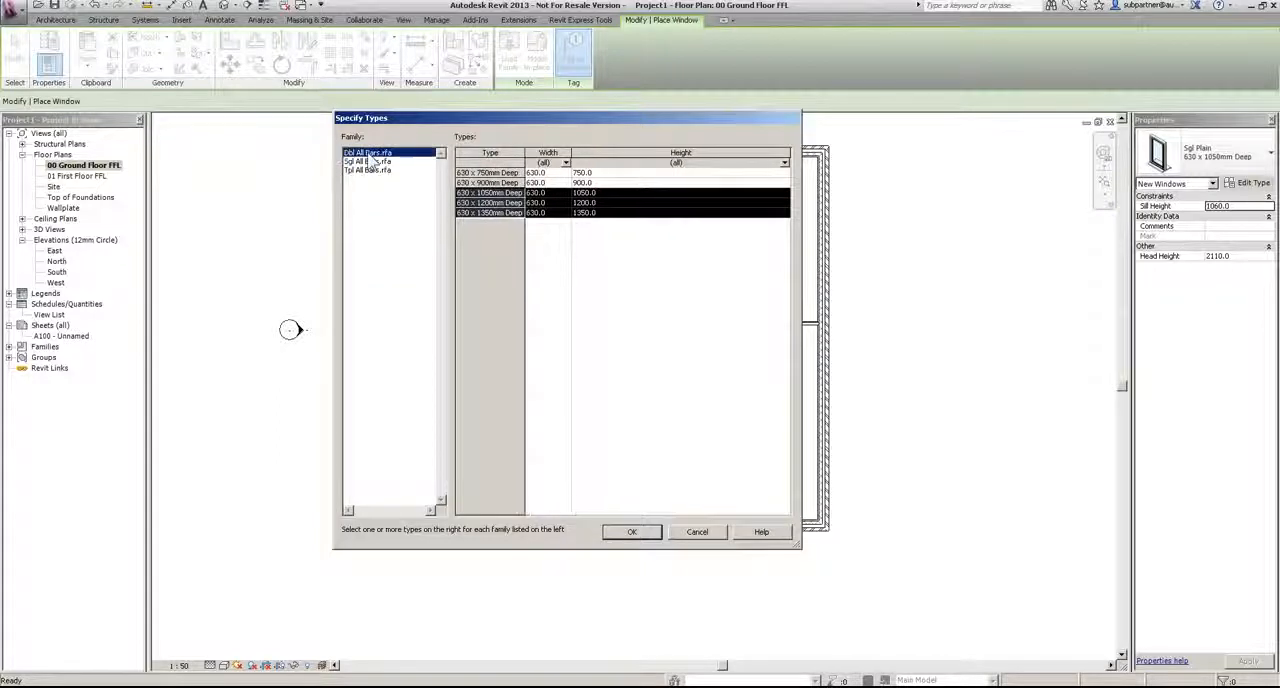
{"action": "left_click", "coordinate": [631, 531]}
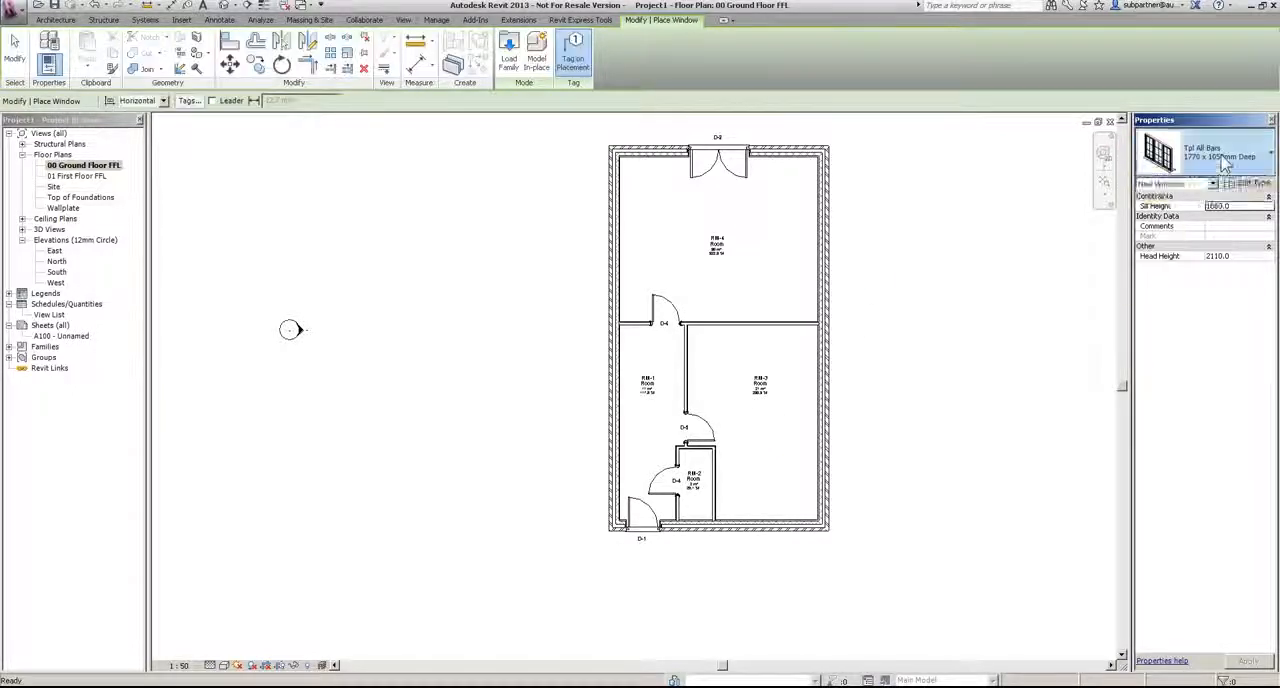
Step: Place a Sgl All Bars 630 x 1050mm Deep window in the external wall of RM-2, 185 mm from each partition
{"action": "left_click", "coordinate": [1224, 163]}
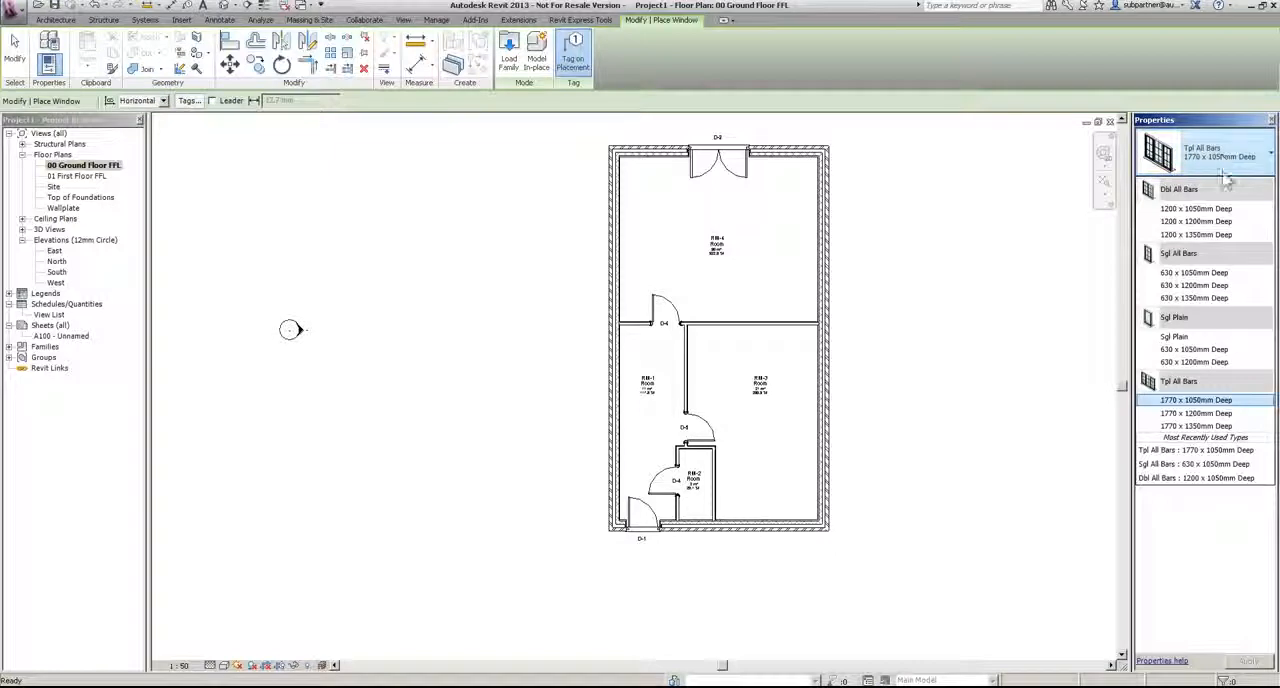
{"action": "left_click", "coordinate": [1177, 274]}
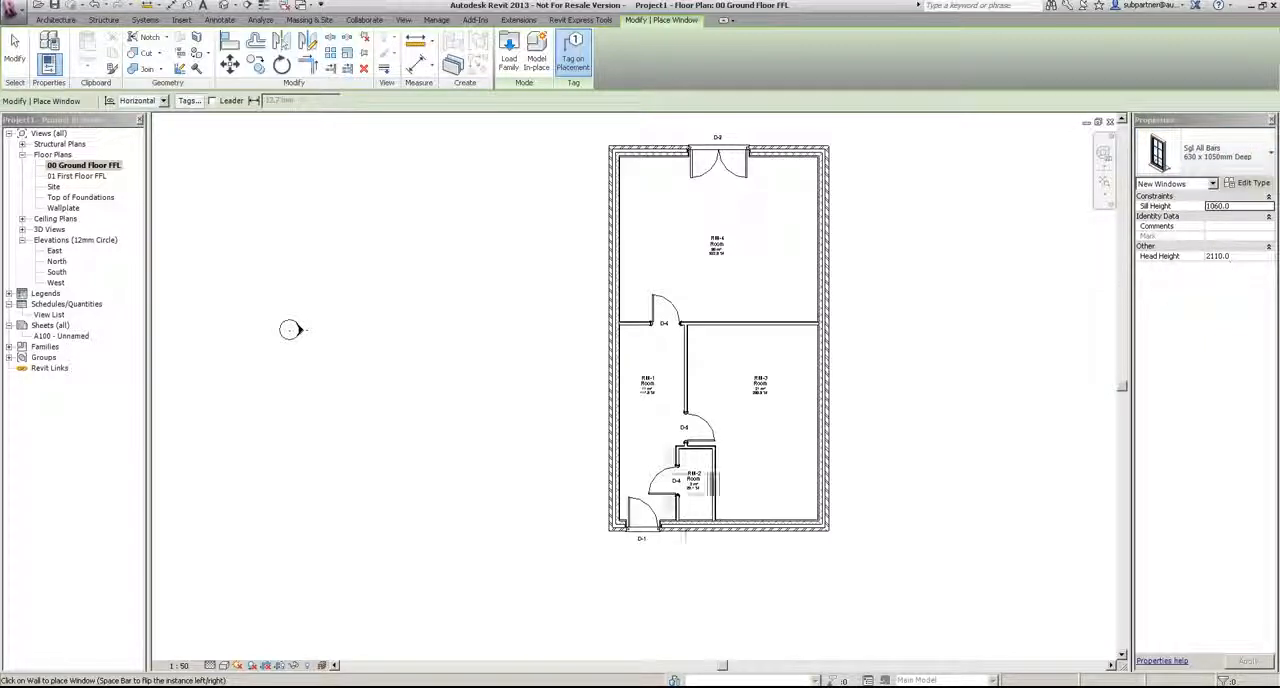
{"action": "scroll", "coordinate": [700, 556], "scroll_direction": "up", "scroll_amount": 5}
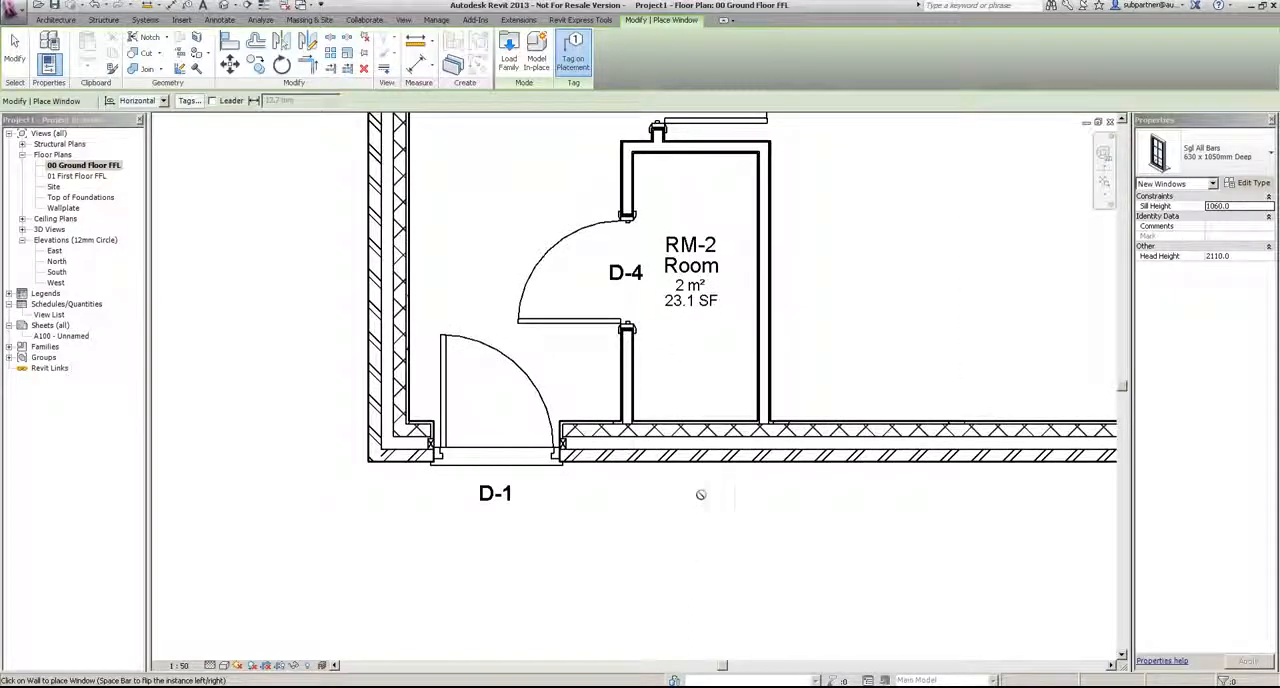
{"action": "left_click", "coordinate": [718, 582]}
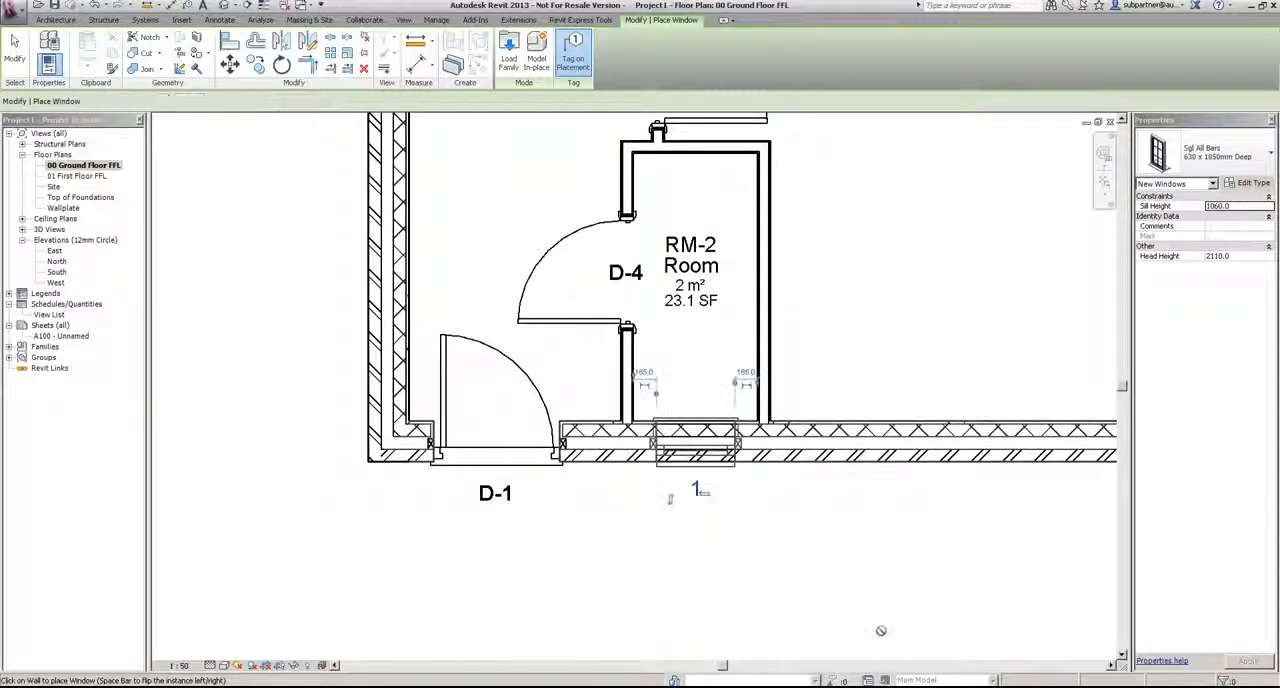
{"action": "key", "text": "Escape"}
{"action": "key", "text": "Escape"}
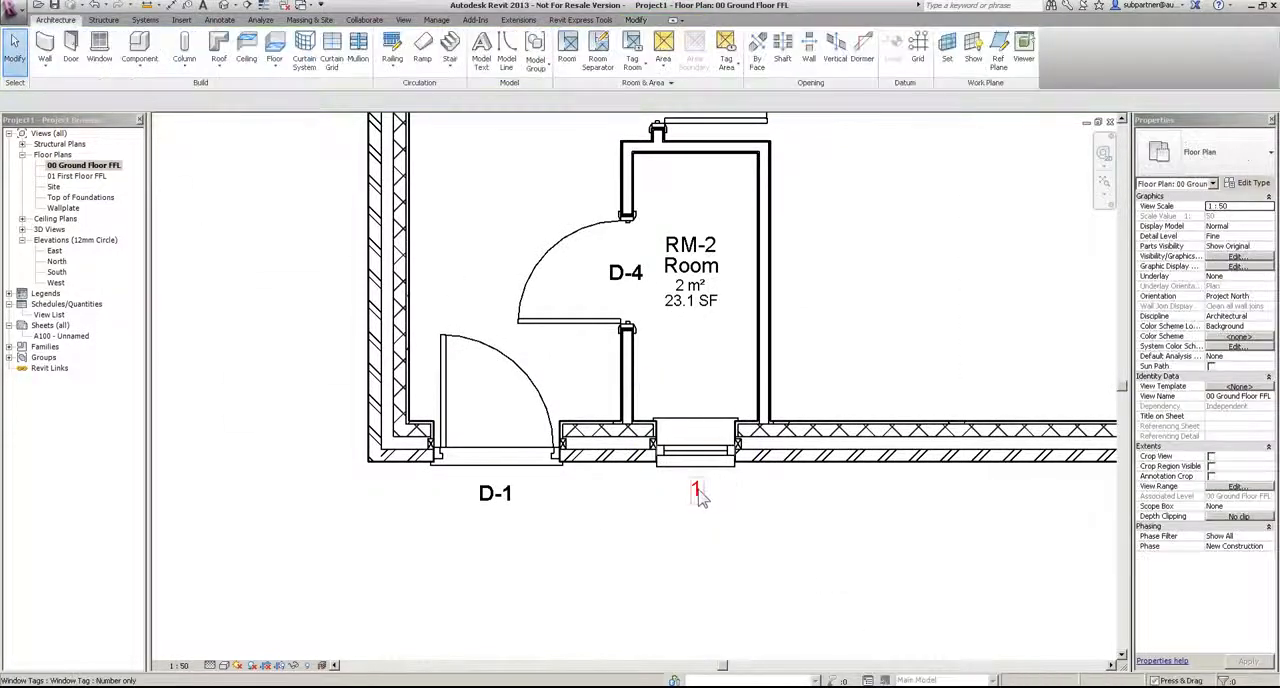
Step: Renumber the tag of the RM-2 window as W-1
{"action": "left_click", "coordinate": [698, 489]}
{"action": "left_click", "coordinate": [698, 489]}
{"action": "type", "text": "W-1"}
{"action": "key", "text": "Return"}
{"action": "key", "text": "Escape"}
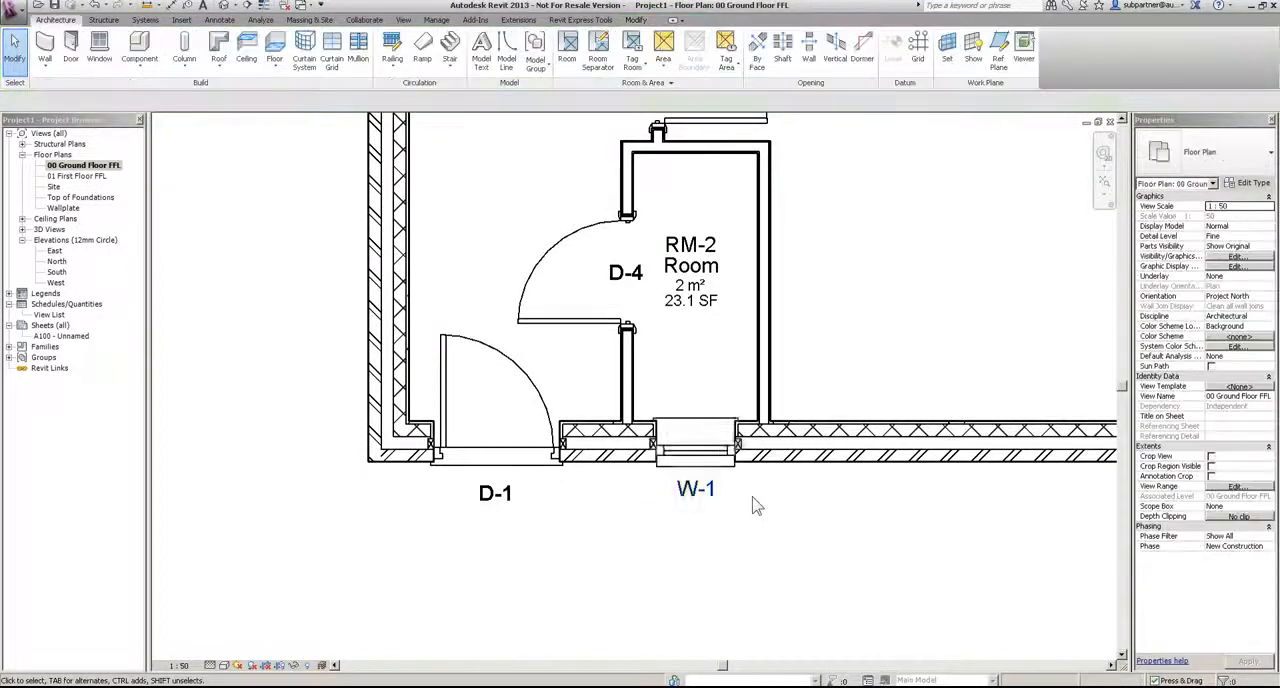
Step: Place a Tpl All Bars 1770 x 1050mm Deep window in the south wall of RM-3, about 520 mm from the outer side wall
{"action": "scroll", "coordinate": [752, 497], "scroll_direction": "down", "scroll_amount": 2}
{"action": "middle_click_drag", "start_coordinate": [843, 359], "coordinate": [608, 389]}
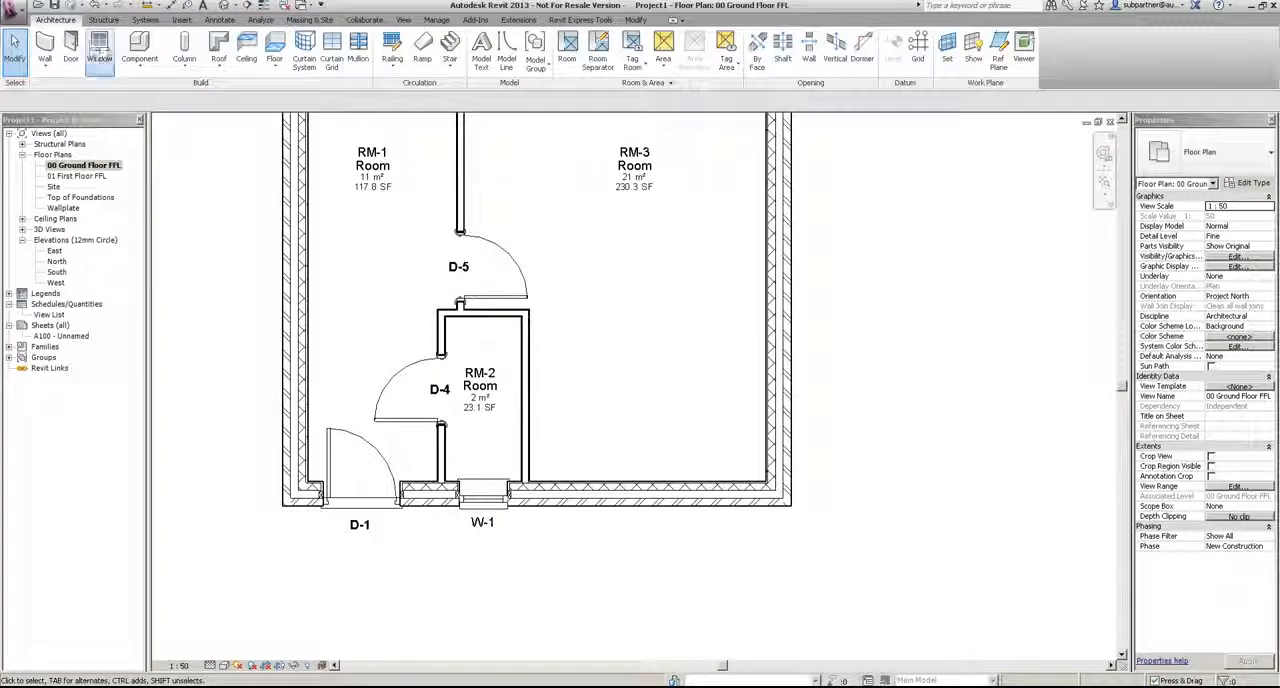
{"action": "left_click", "coordinate": [99, 45]}
{"action": "left_click", "coordinate": [1205, 152]}
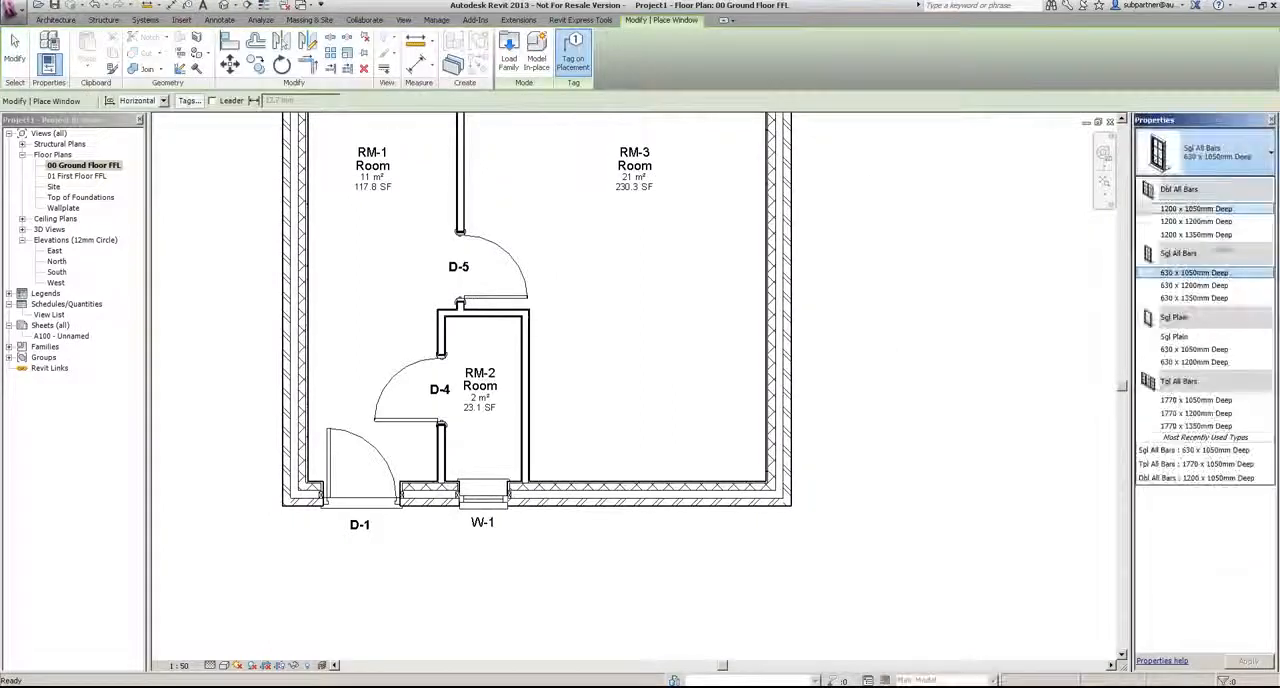
{"action": "left_click", "coordinate": [1196, 400]}
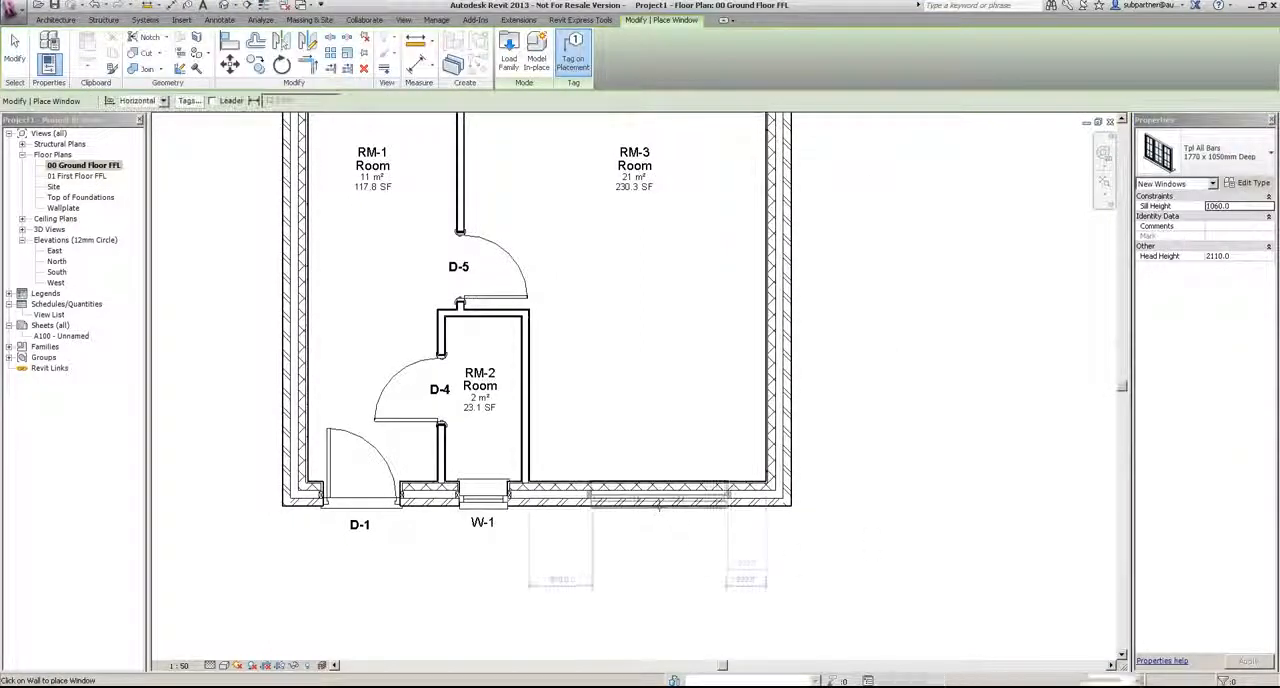
{"action": "left_click", "coordinate": [671, 581]}
Step: Place a Sgl All Bars 630 x 1350mm Deep window on each side of door D-2 in RM-4, 500 mm from the side walls
{"action": "key", "text": "z"}
{"action": "key", "text": "f"}
{"action": "left_click", "coordinate": [1200, 155]}
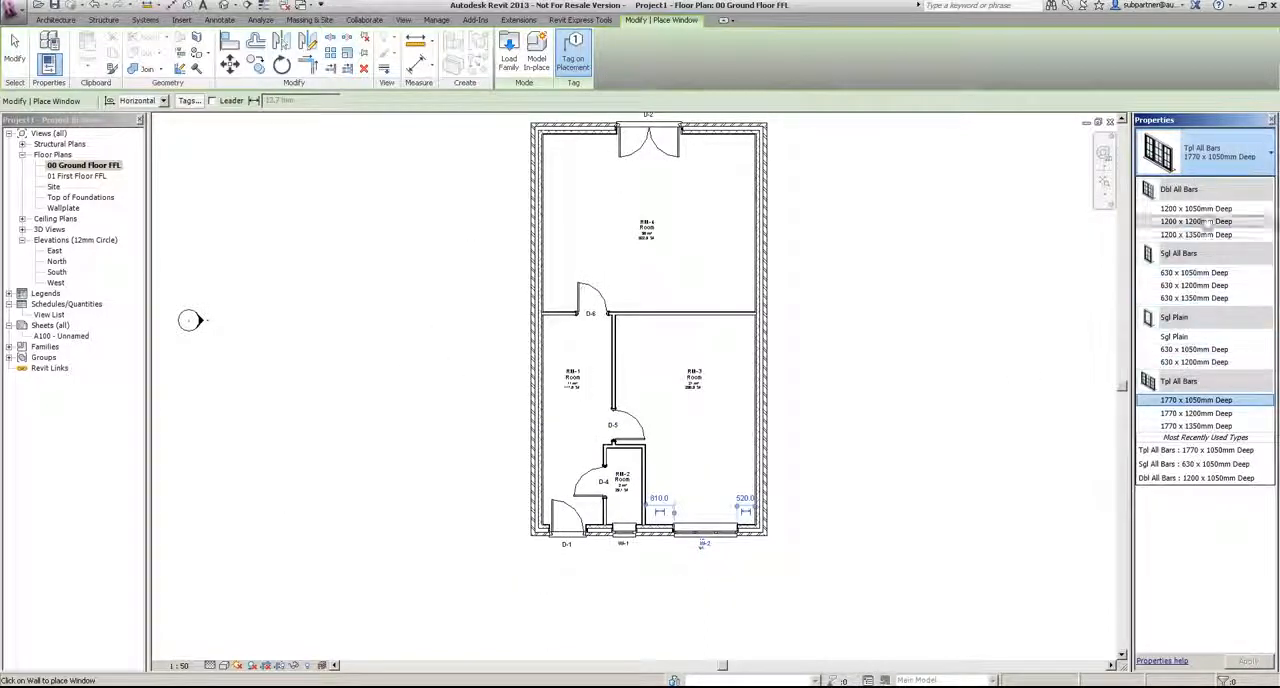
{"action": "left_click", "coordinate": [1195, 298]}
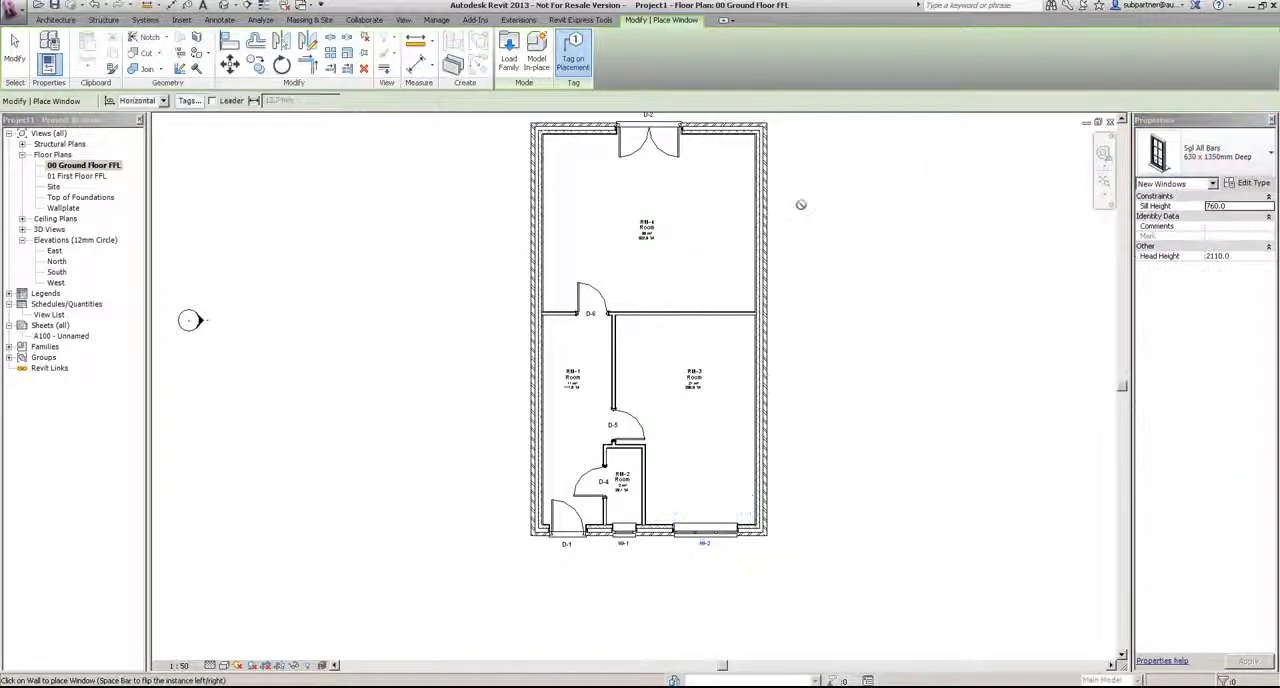
{"action": "scroll", "coordinate": [792, 186], "scroll_direction": "up", "scroll_amount": 3}
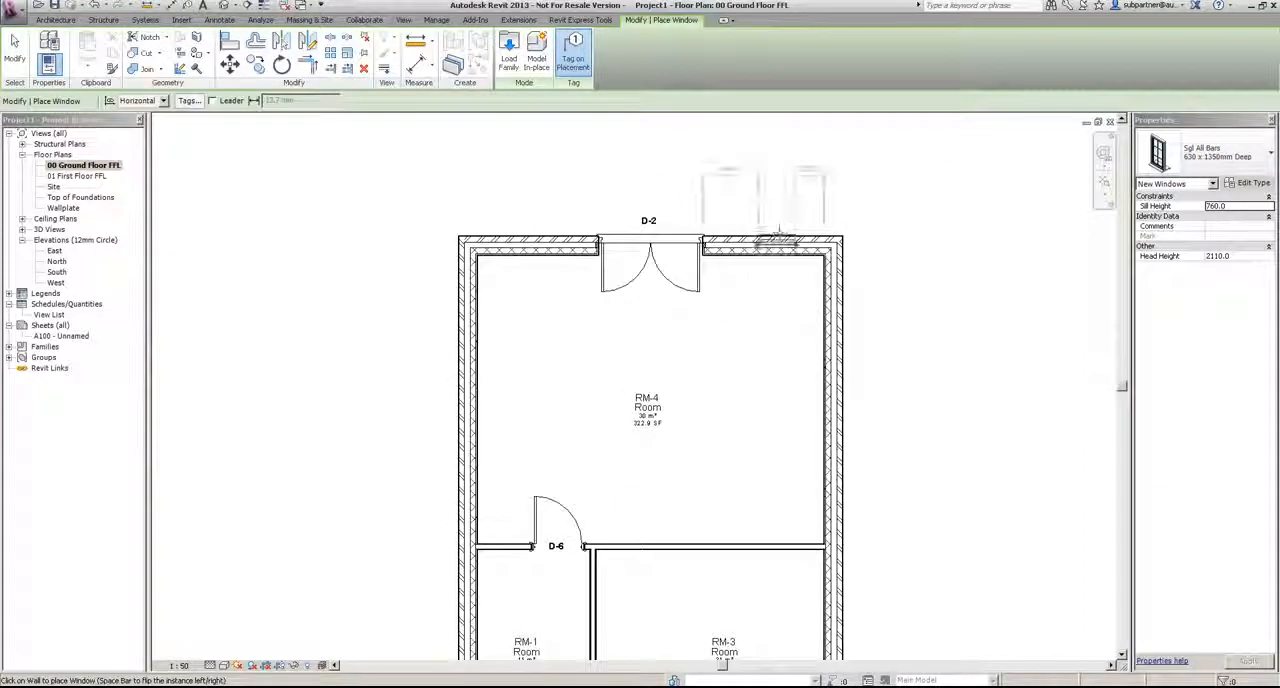
{"action": "left_click", "coordinate": [777, 240]}
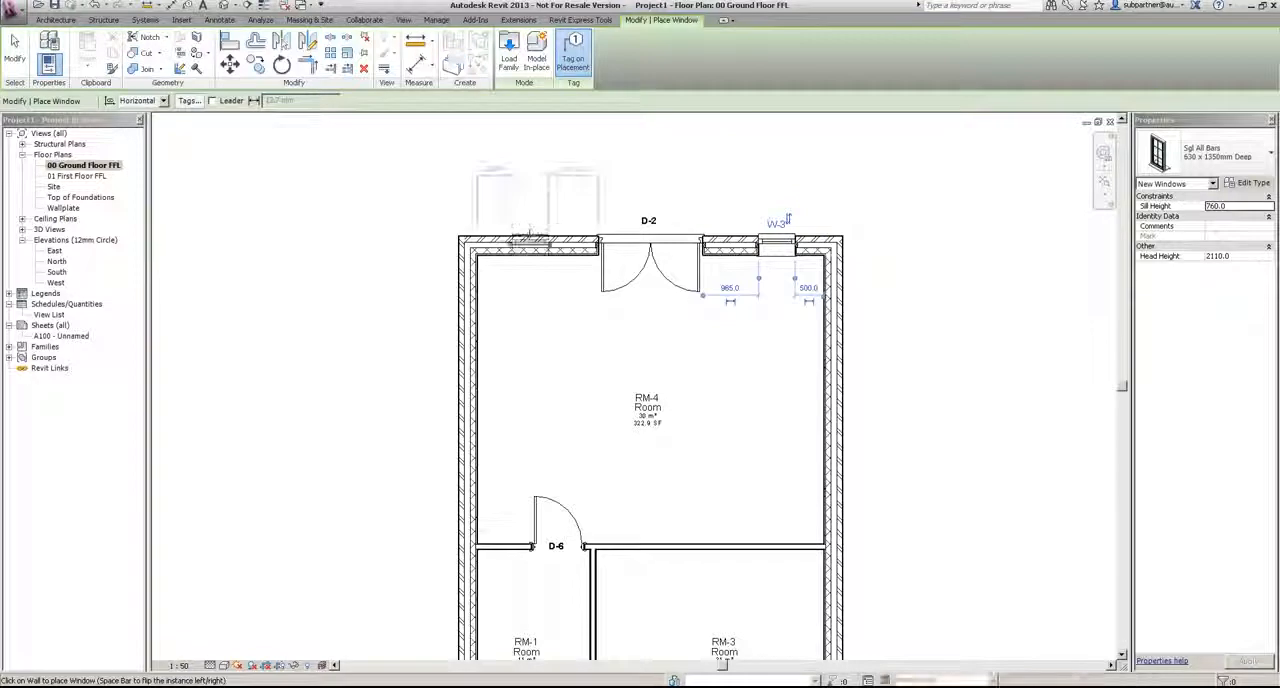
{"action": "left_click", "coordinate": [523, 241]}
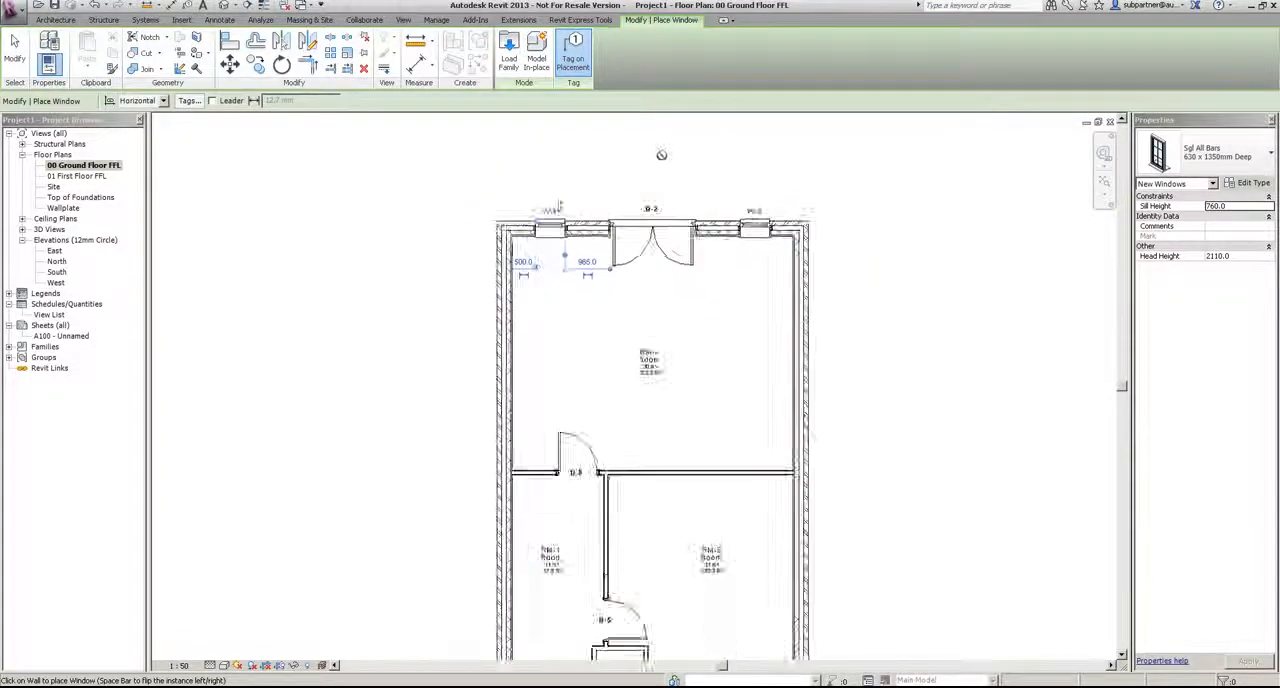
{"action": "scroll", "coordinate": [662, 159], "scroll_direction": "down", "scroll_amount": 2}
{"action": "left_click", "coordinate": [14, 50]}
{"action": "scroll", "coordinate": [483, 223], "scroll_direction": "down", "scroll_amount": 2}
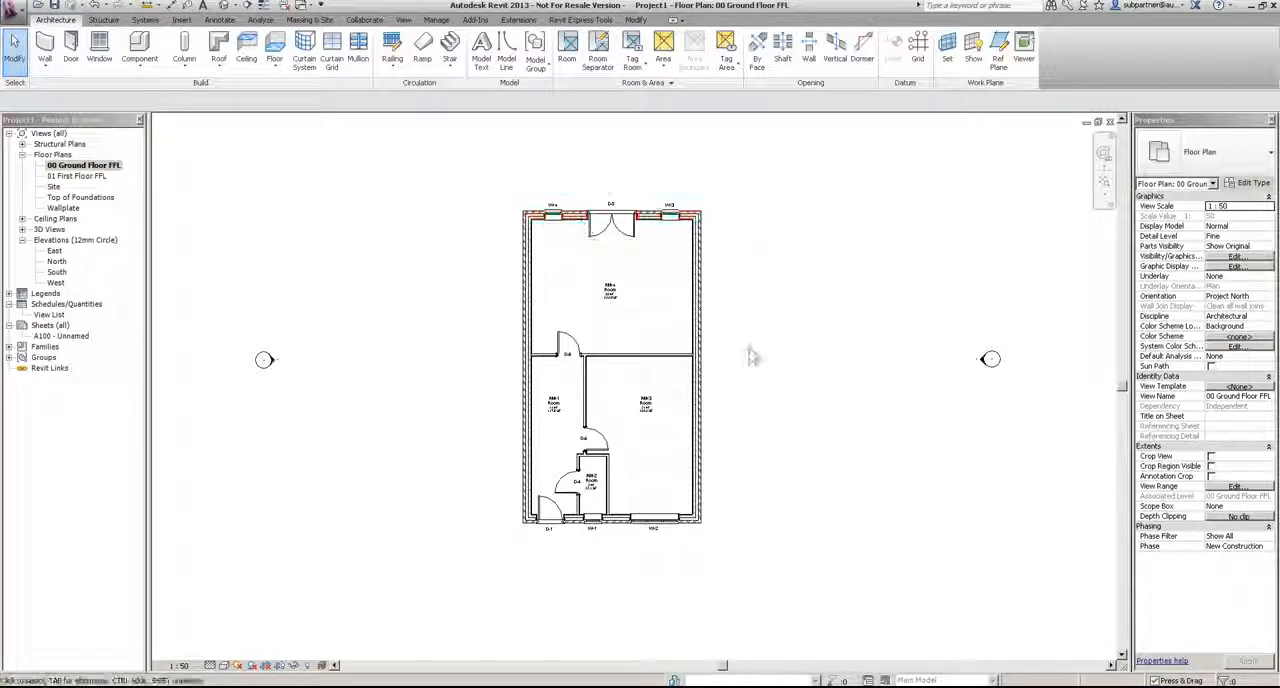
Step: Check the placed doors and windows in the 3D view and the South elevation, selecting window W-1 there
{"action": "left_click", "coordinate": [22, 229]}
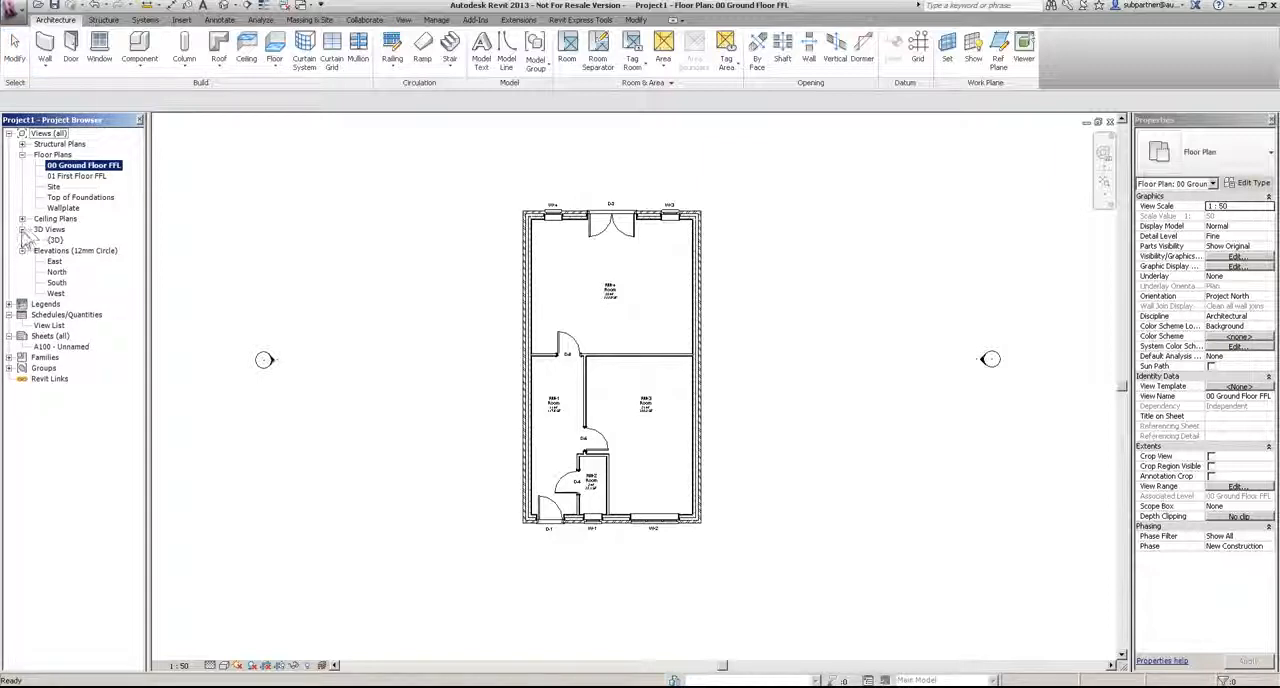
{"action": "double_click", "coordinate": [55, 240]}
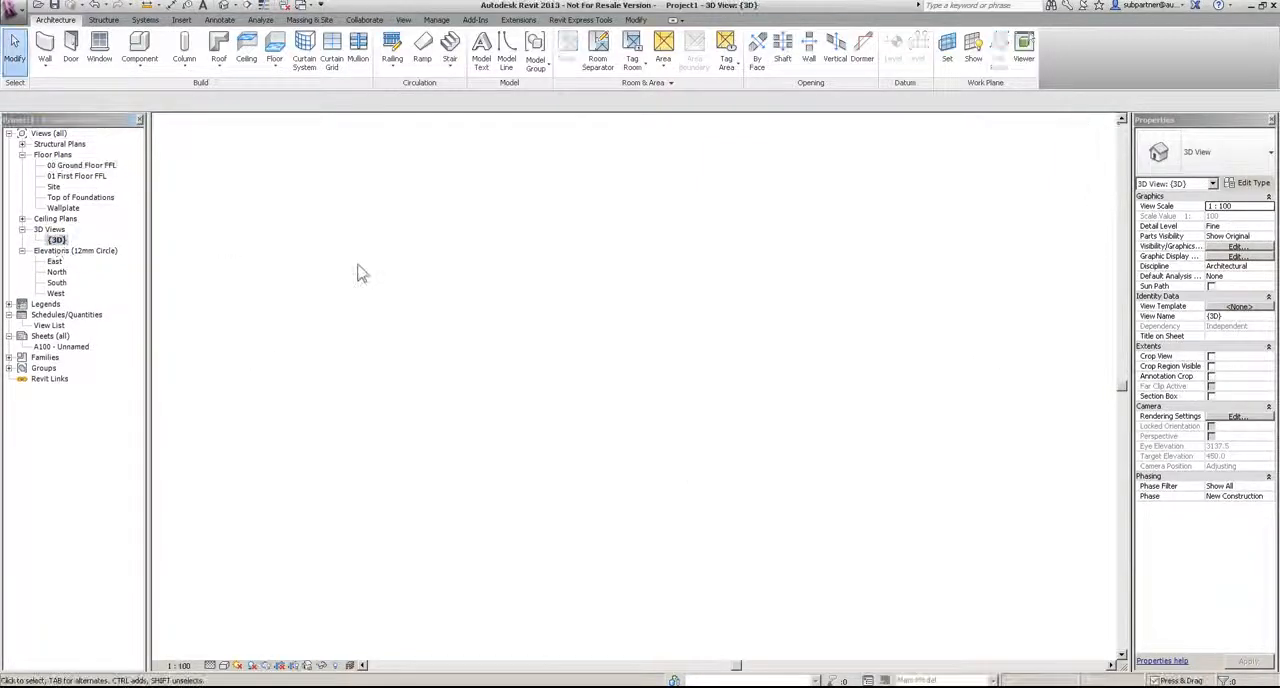
{"action": "middle_click_drag", "start_coordinate": [528, 460], "coordinate": [622, 338], "text": "shift"}
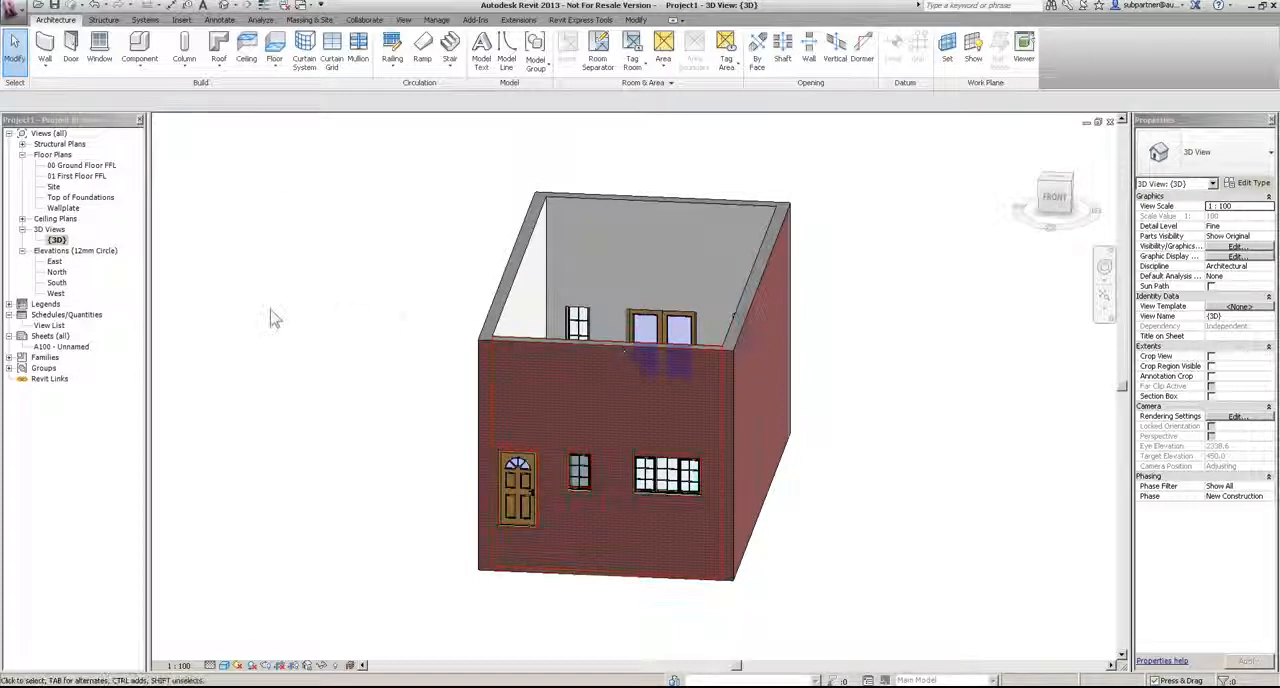
{"action": "double_click", "coordinate": [57, 283]}
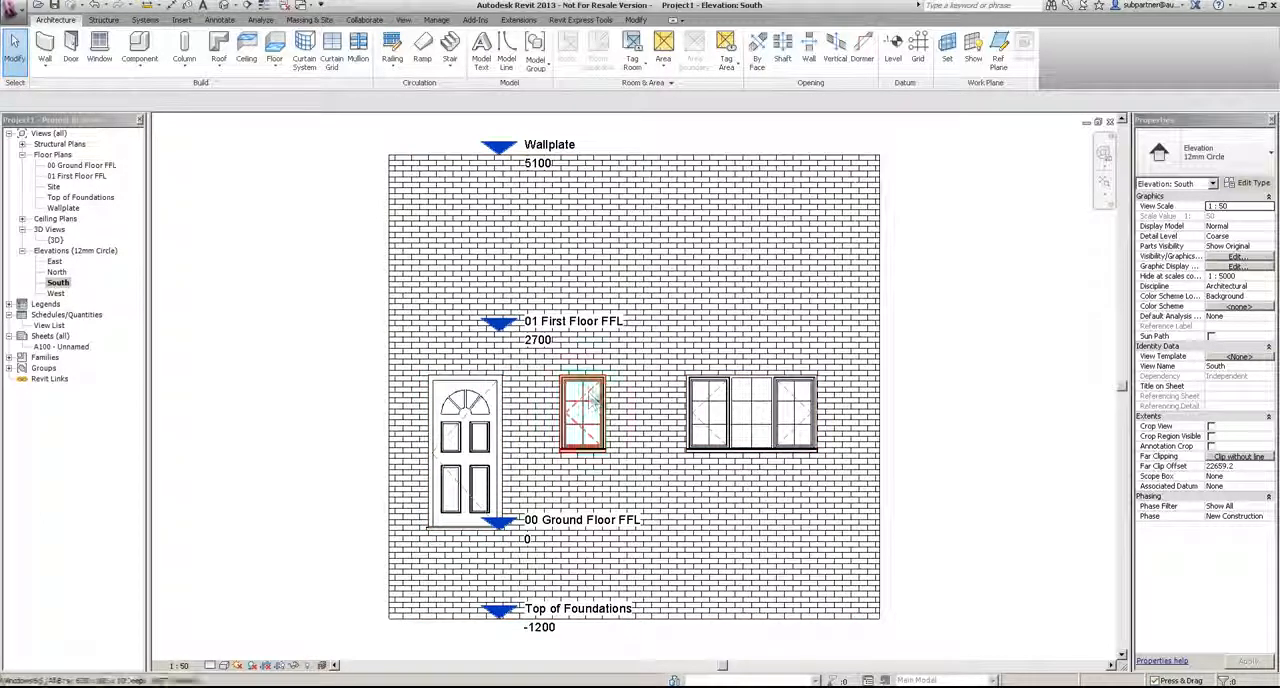
{"action": "left_click", "coordinate": [590, 400]}
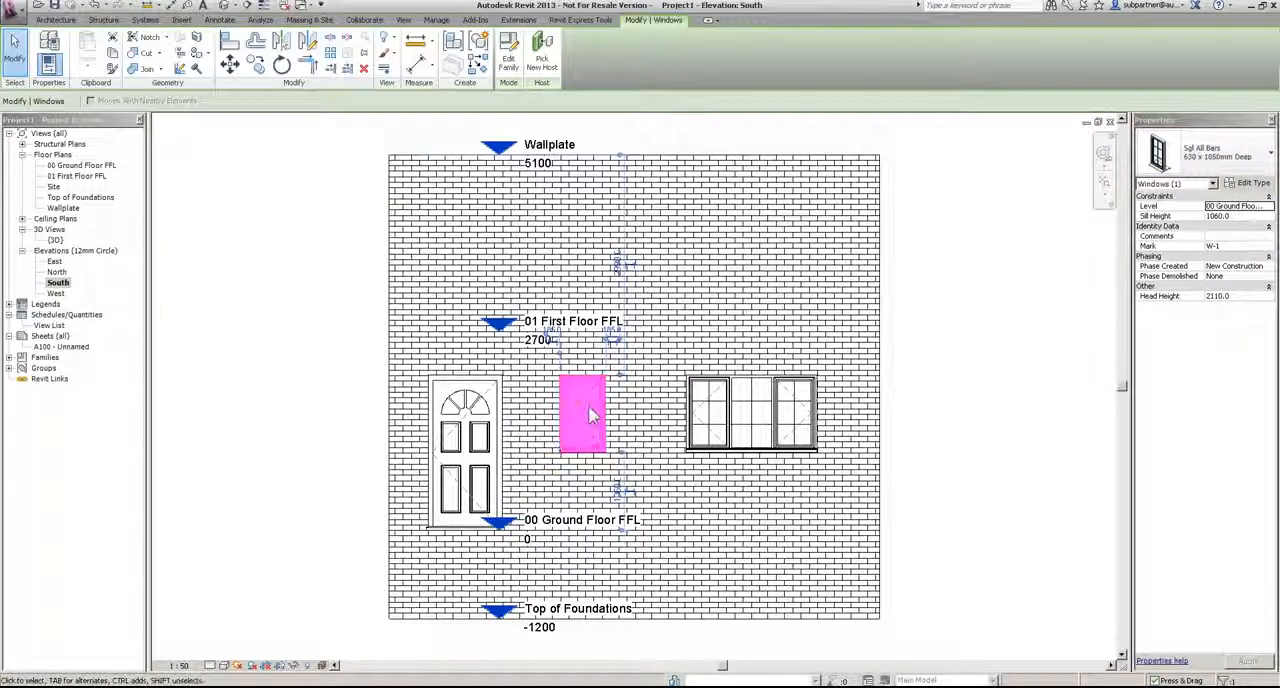
Step: Try the Sgl All Bars 630 x 1200mm and Dbl All Bars 1200 x 1050mm types on window W-1 and restore Sgl All Bars 630 x 1050mm
{"action": "double_click", "coordinate": [80, 166]}
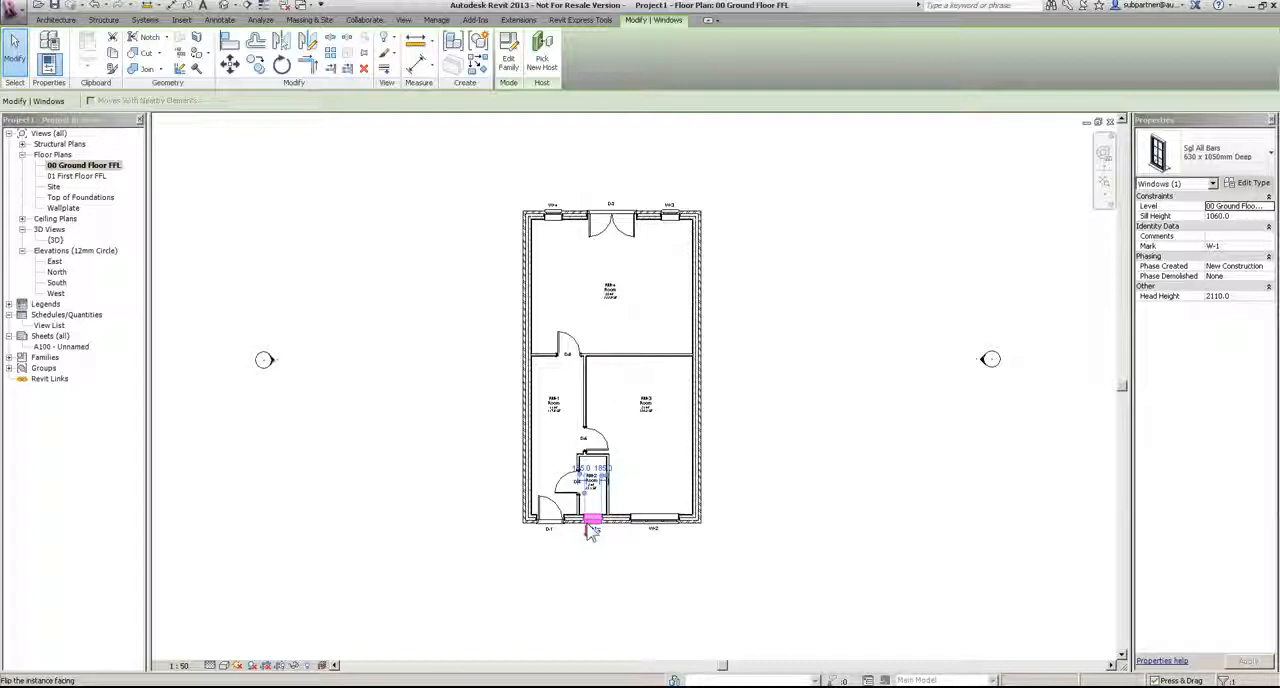
{"action": "left_click", "coordinate": [1248, 163]}
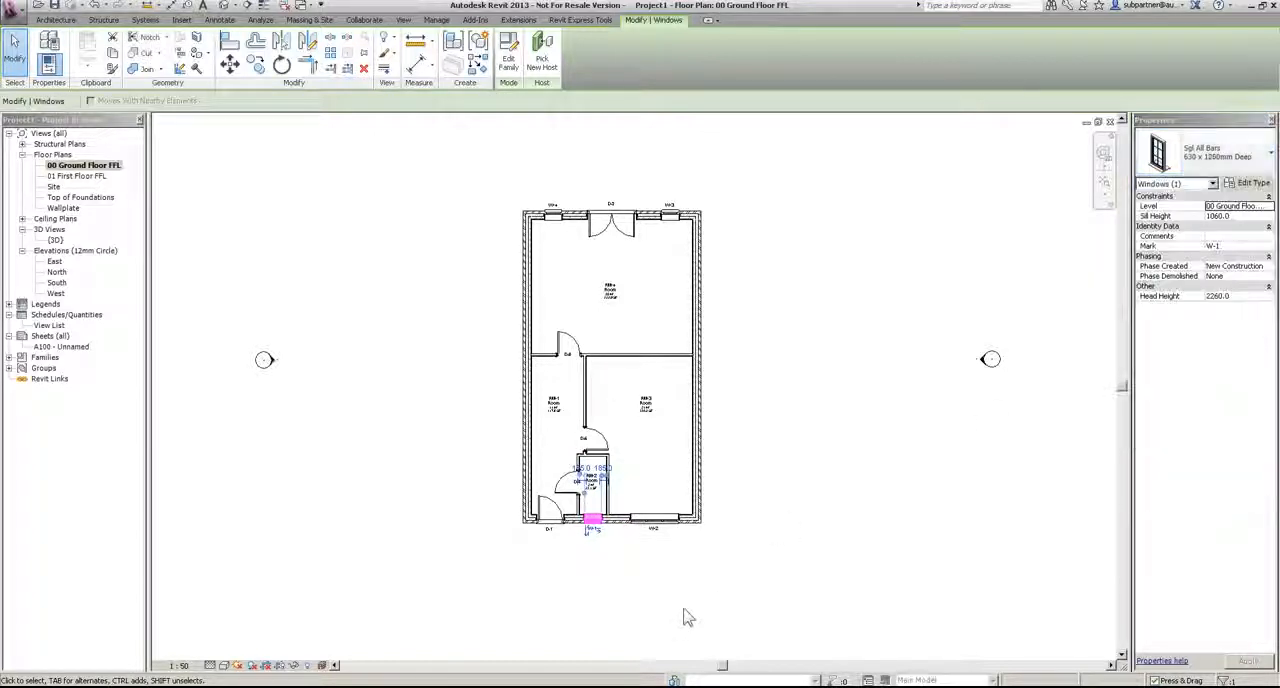
{"action": "left_click", "coordinate": [1189, 167]}
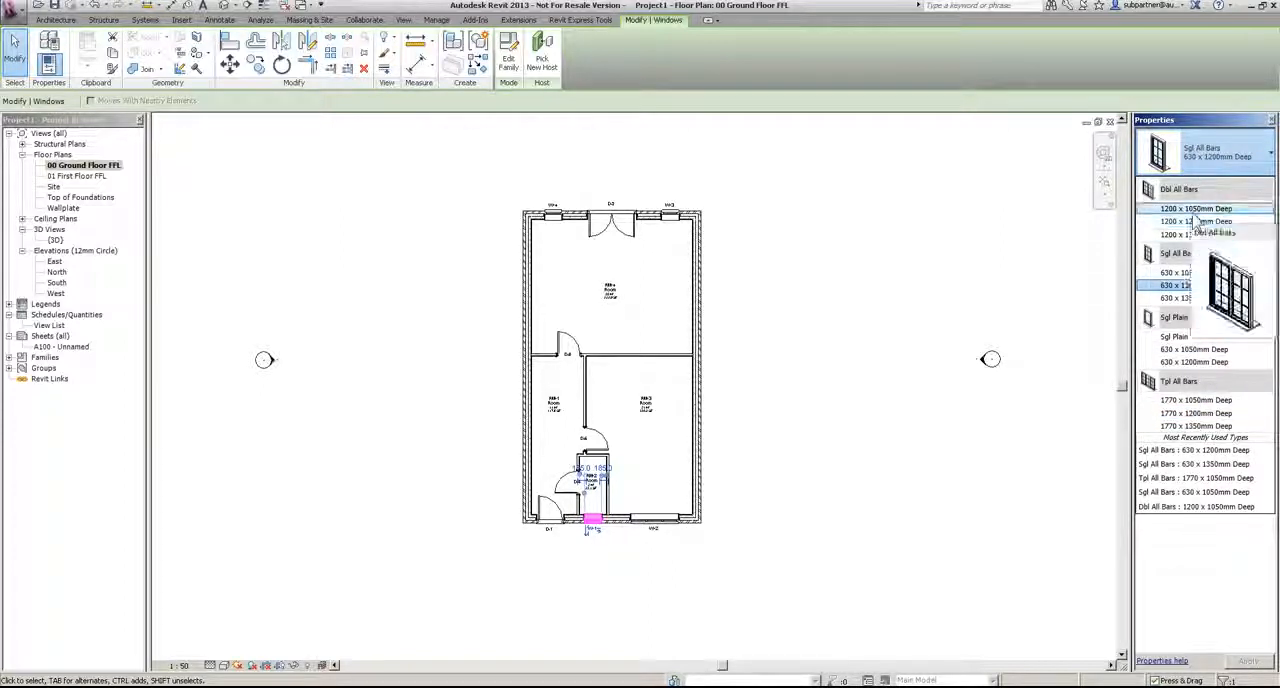
{"action": "key", "text": "Return"}
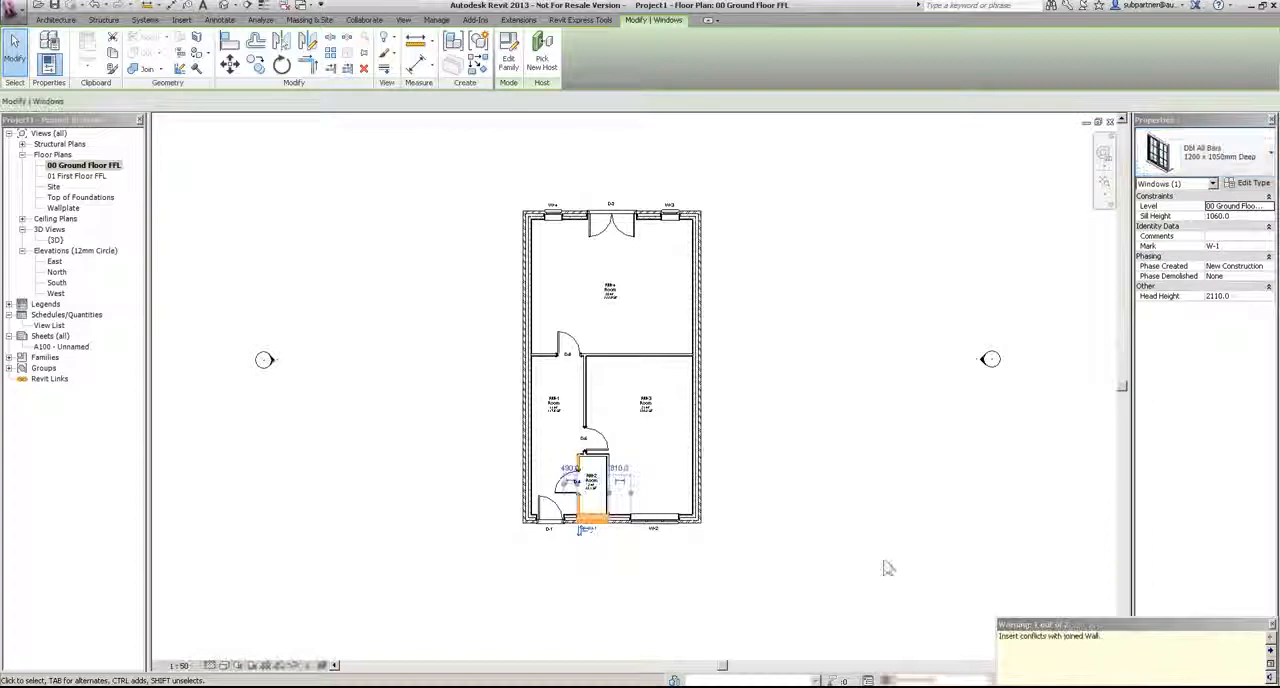
{"action": "left_click", "coordinate": [1228, 166]}
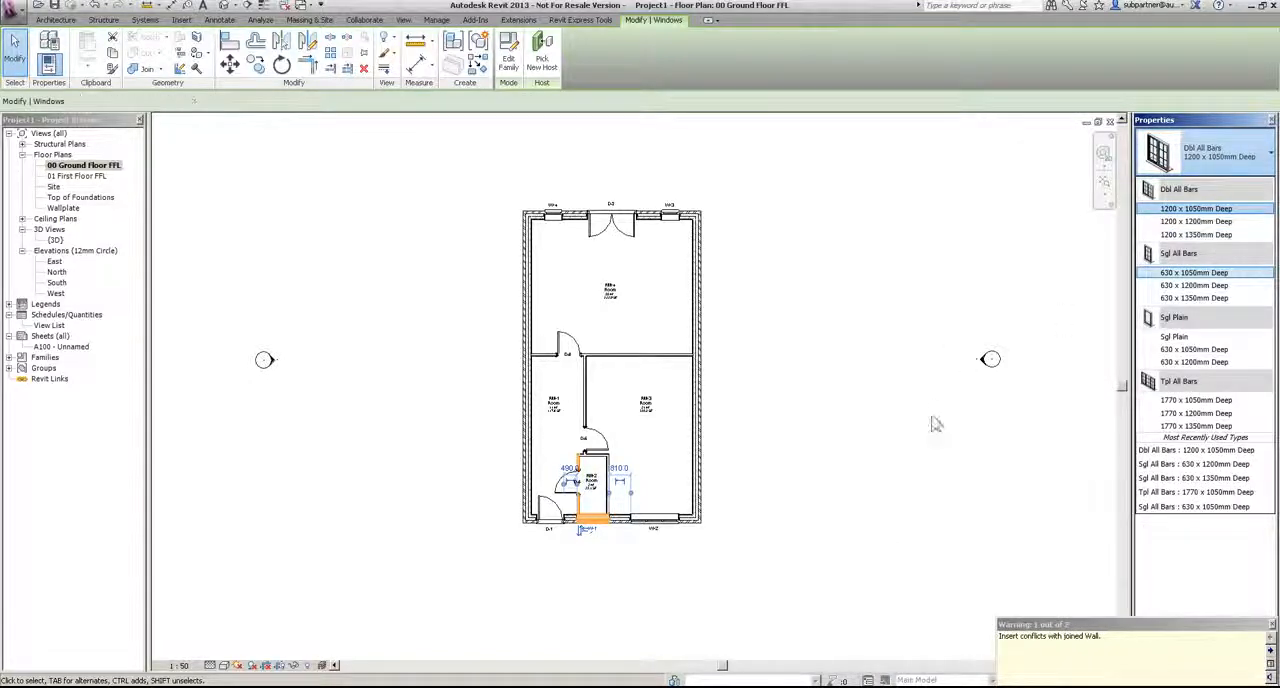
{"action": "key", "text": "Return"}
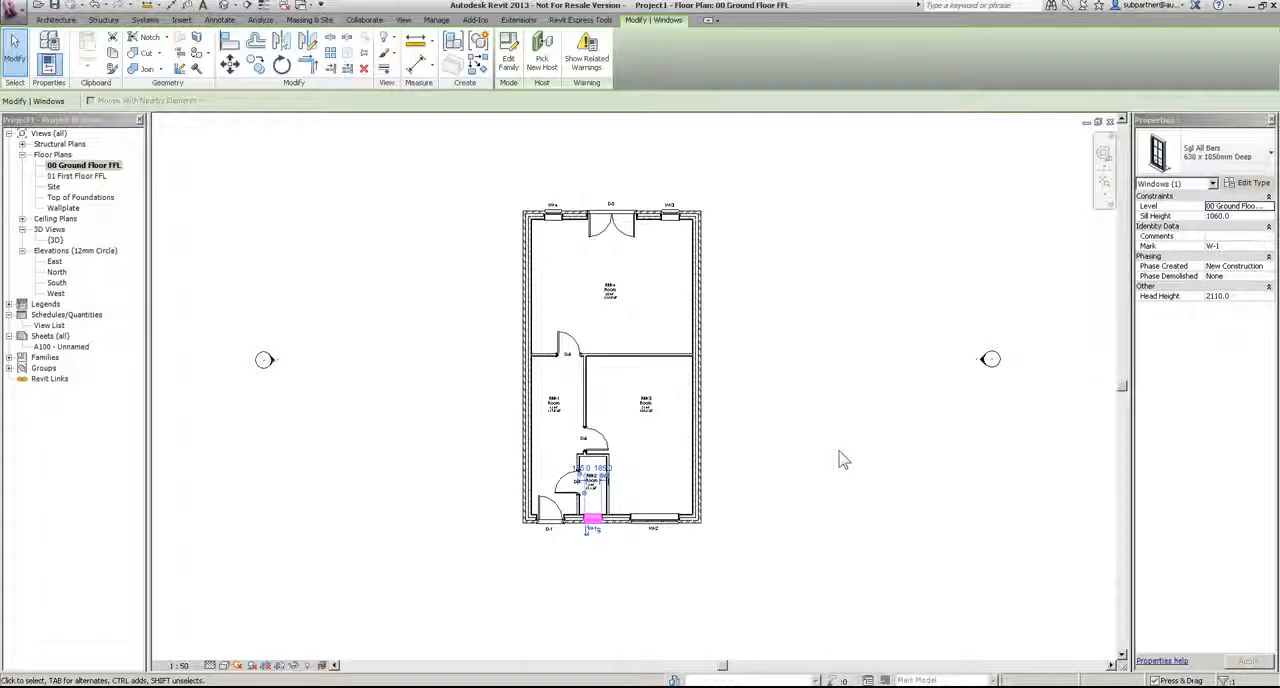
{"action": "key", "text": "Escape"}
Step: Examine the building's openings and partitions from above in the 3D view and return to the 00 Ground Floor FFL plan
{"action": "left_click", "coordinate": [54, 240]}
{"action": "double_click", "coordinate": [56, 241]}
{"action": "middle_click_drag", "start_coordinate": [818, 361], "coordinate": [923, 517], "text": "shift"}
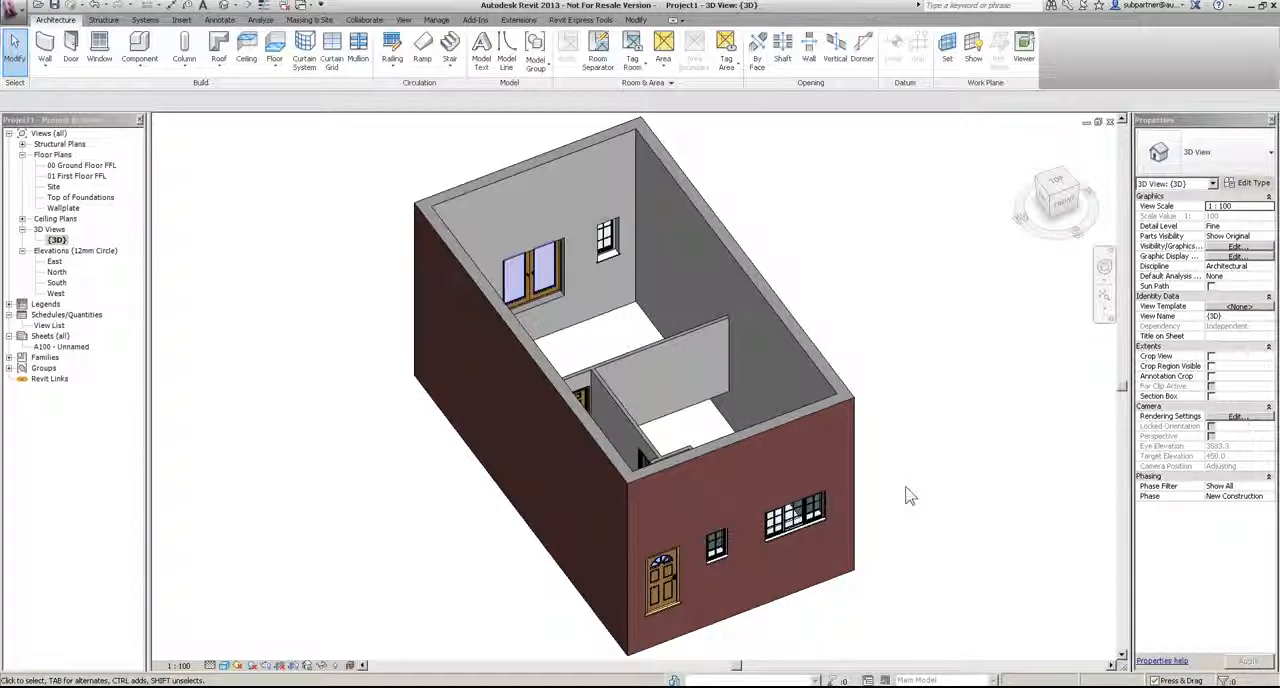
{"action": "double_click", "coordinate": [75, 165]}
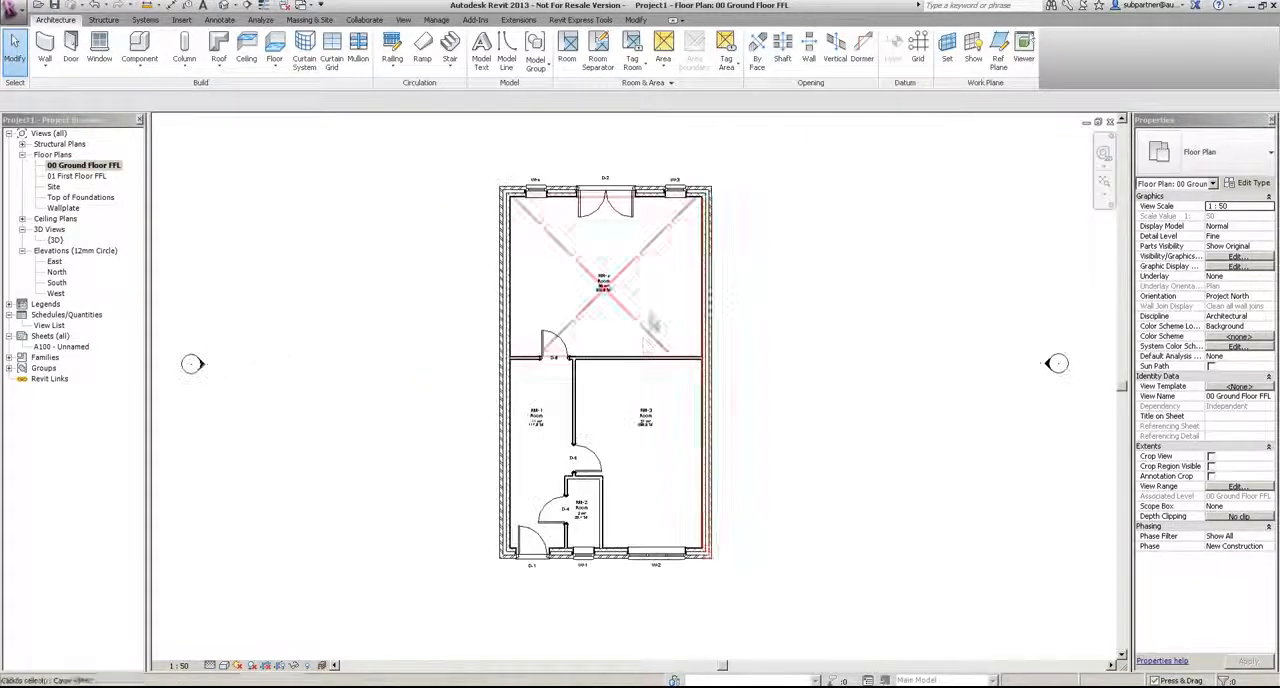
Step: Start a Beam and Block 225mm Susp Ground floor on 00 Ground Floor FFL and create its boundary from the whole chain of external walls
{"action": "left_click", "coordinate": [277, 48]}
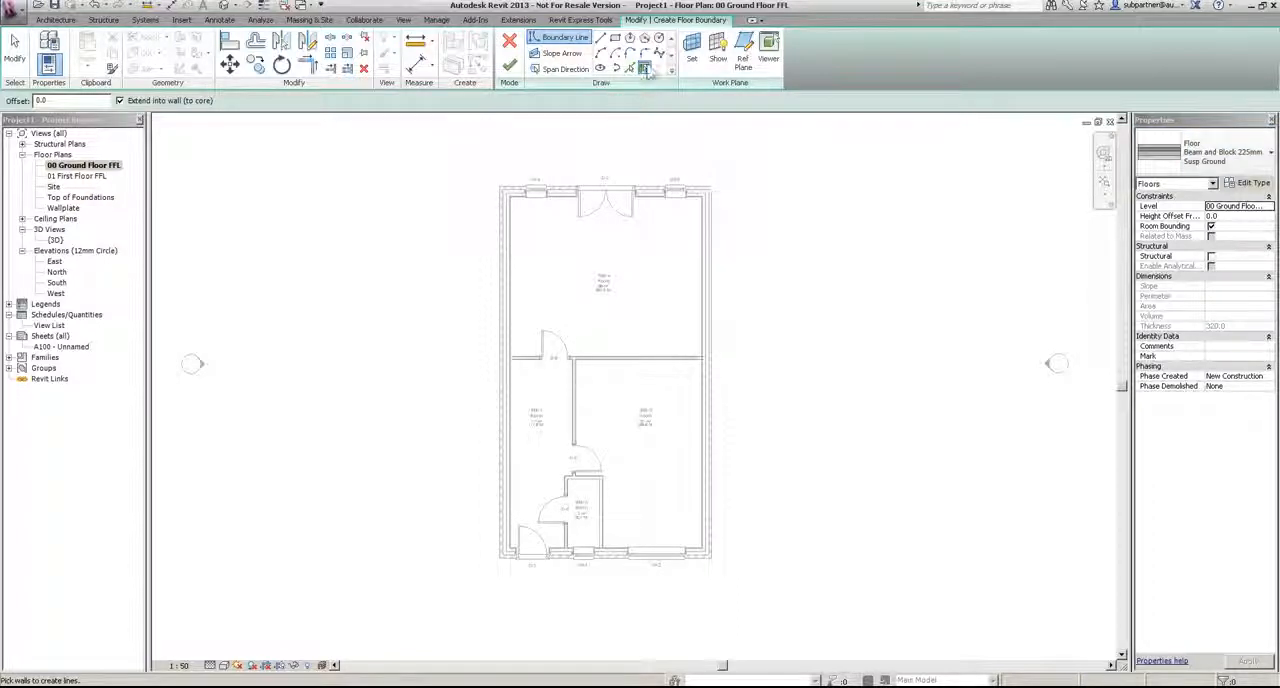
{"action": "key", "text": "Tab"}
{"action": "left_click", "coordinate": [660, 210]}
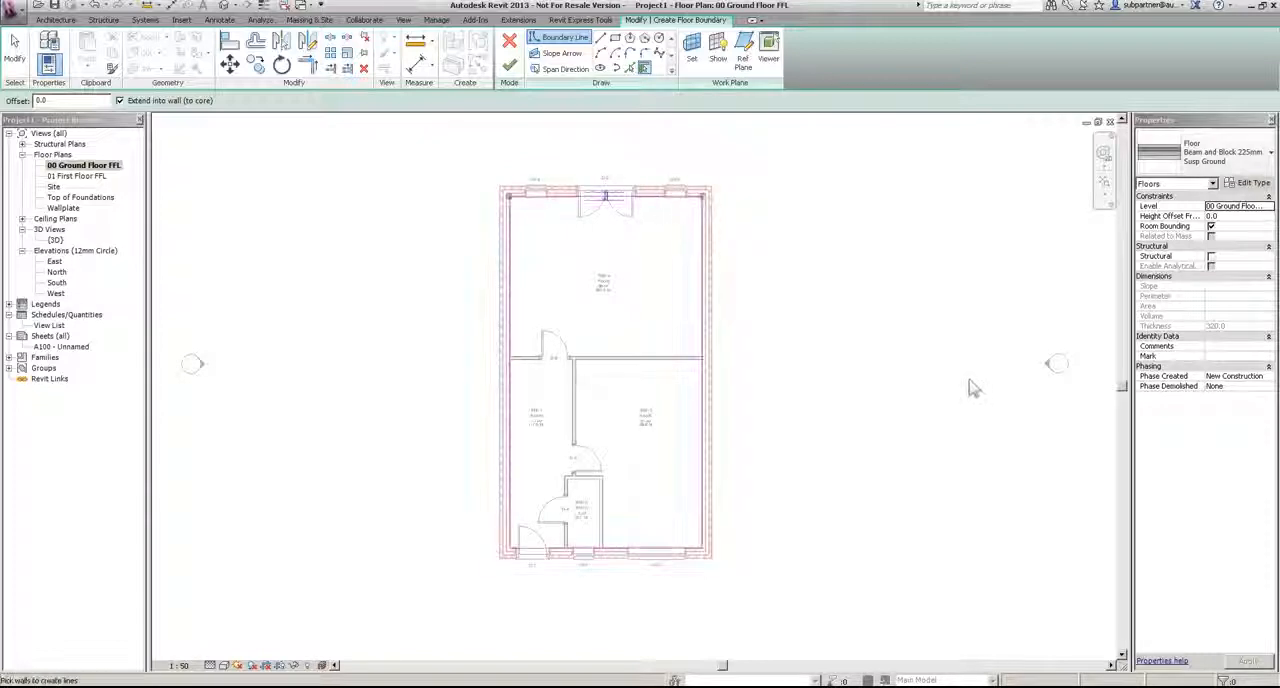
Step: Align the floor boundary lines along both long side walls with the cavity-side face of the inner blockwork leaf
{"action": "scroll", "coordinate": [700, 195], "scroll_direction": "up", "scroll_amount": 2}
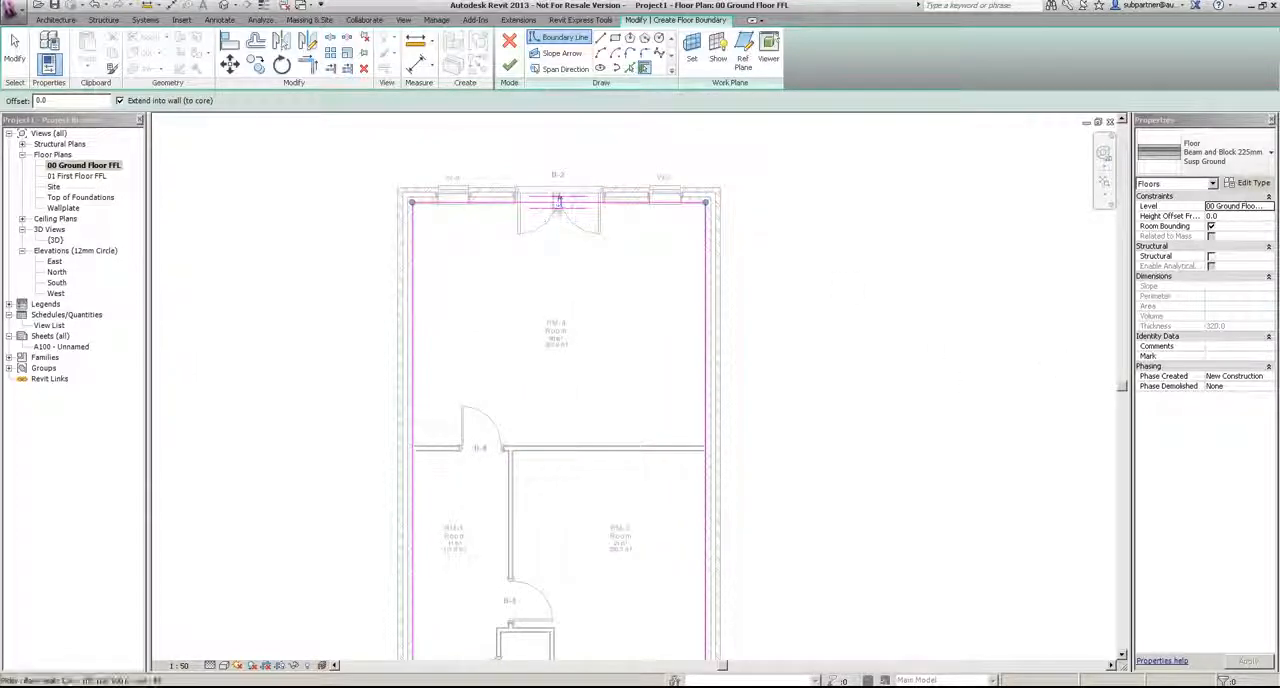
{"action": "scroll", "coordinate": [559, 202], "scroll_direction": "up", "scroll_amount": 2}
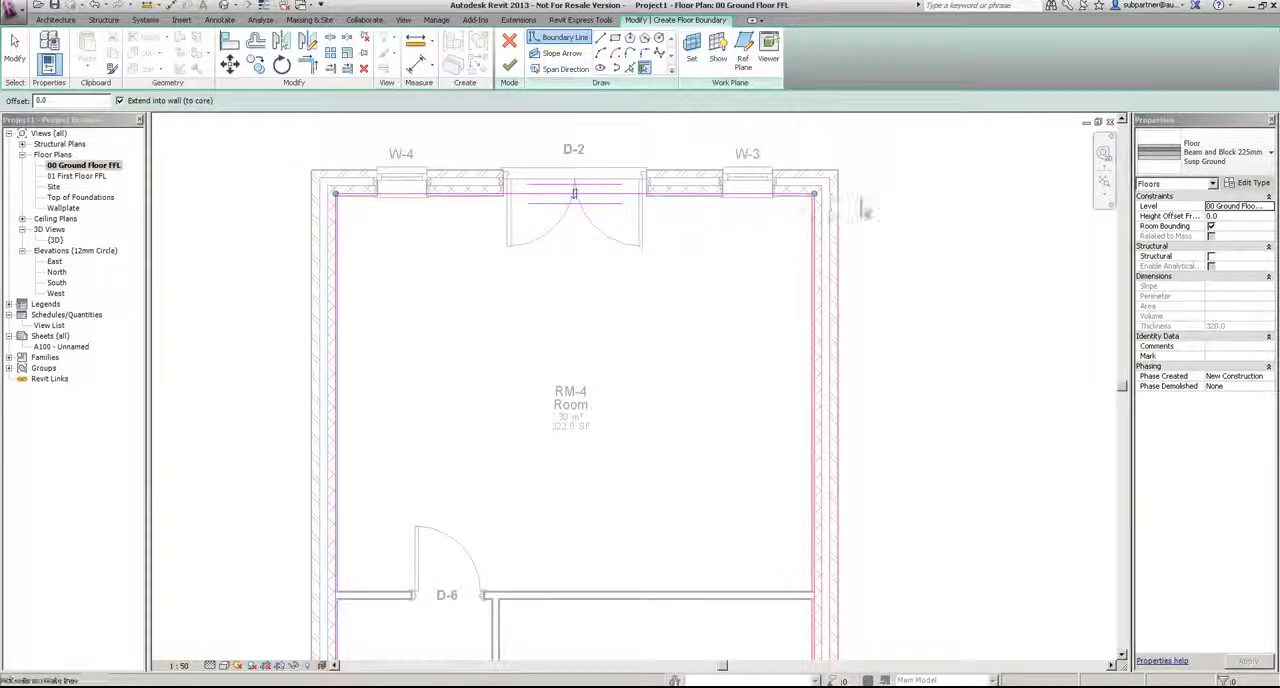
{"action": "scroll", "coordinate": [822, 195], "scroll_direction": "up", "scroll_amount": 2}
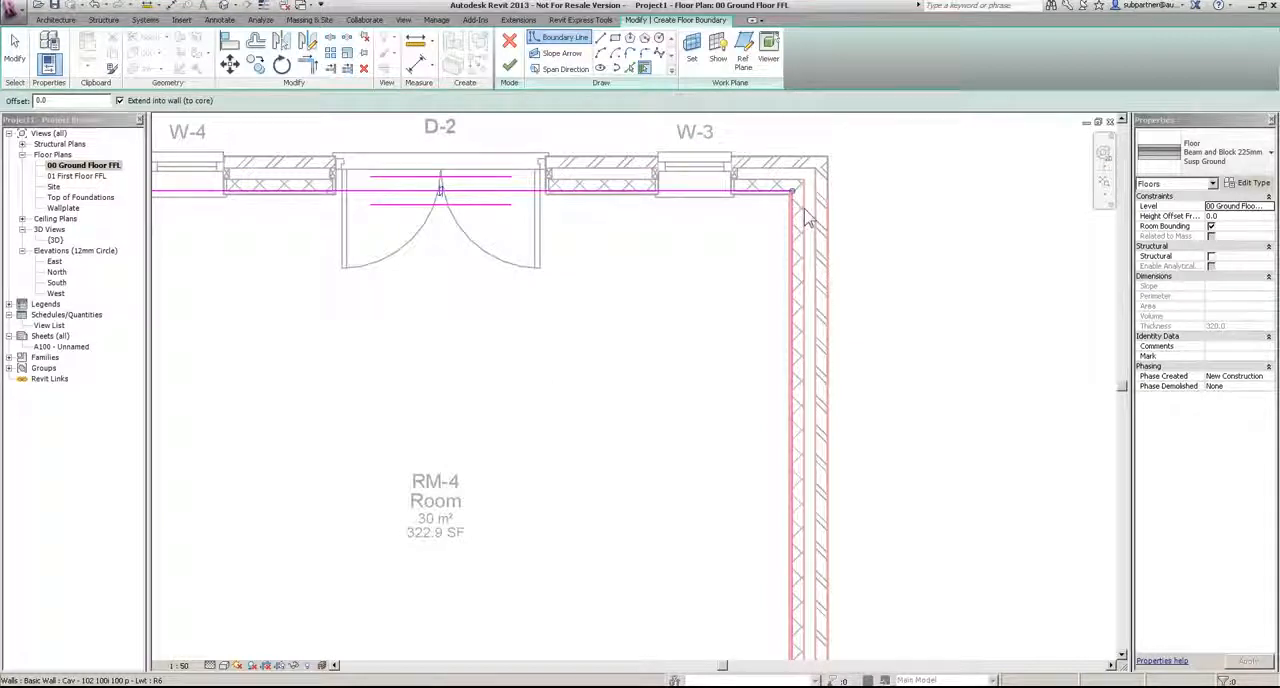
{"action": "left_click", "coordinate": [229, 43]}
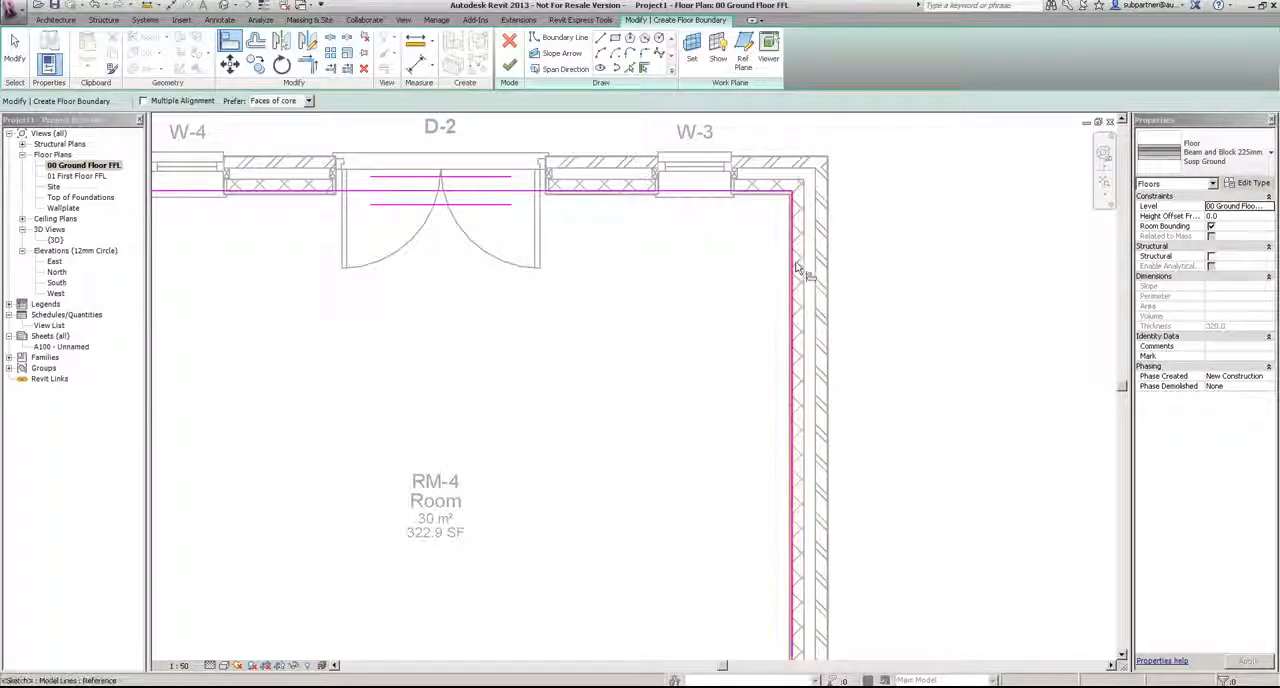
{"action": "scroll", "coordinate": [875, 385], "scroll_direction": "down", "scroll_amount": 2}
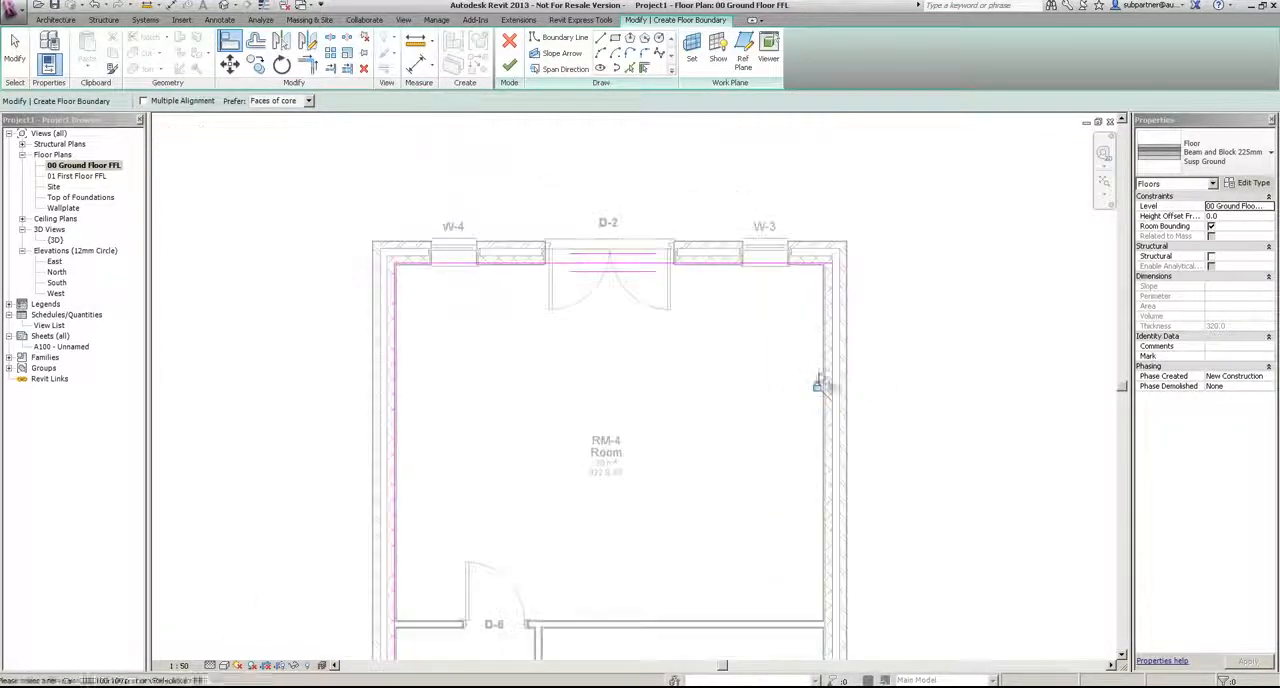
{"action": "scroll", "coordinate": [390, 376], "scroll_direction": "up", "scroll_amount": 3}
{"action": "left_click", "coordinate": [365, 370]}
{"action": "left_click", "coordinate": [377, 436]}
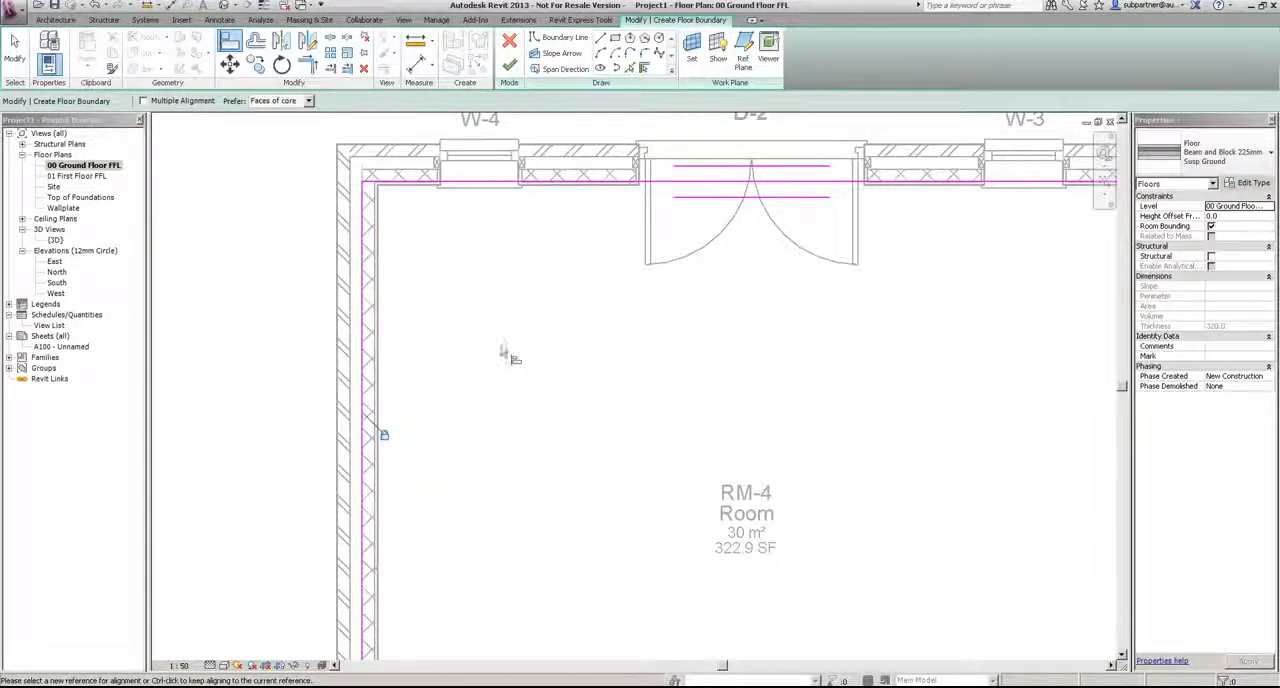
{"action": "scroll", "coordinate": [494, 360], "scroll_direction": "down", "scroll_amount": 3}
{"action": "middle_click_drag", "start_coordinate": [660, 405], "coordinate": [676, 358]}
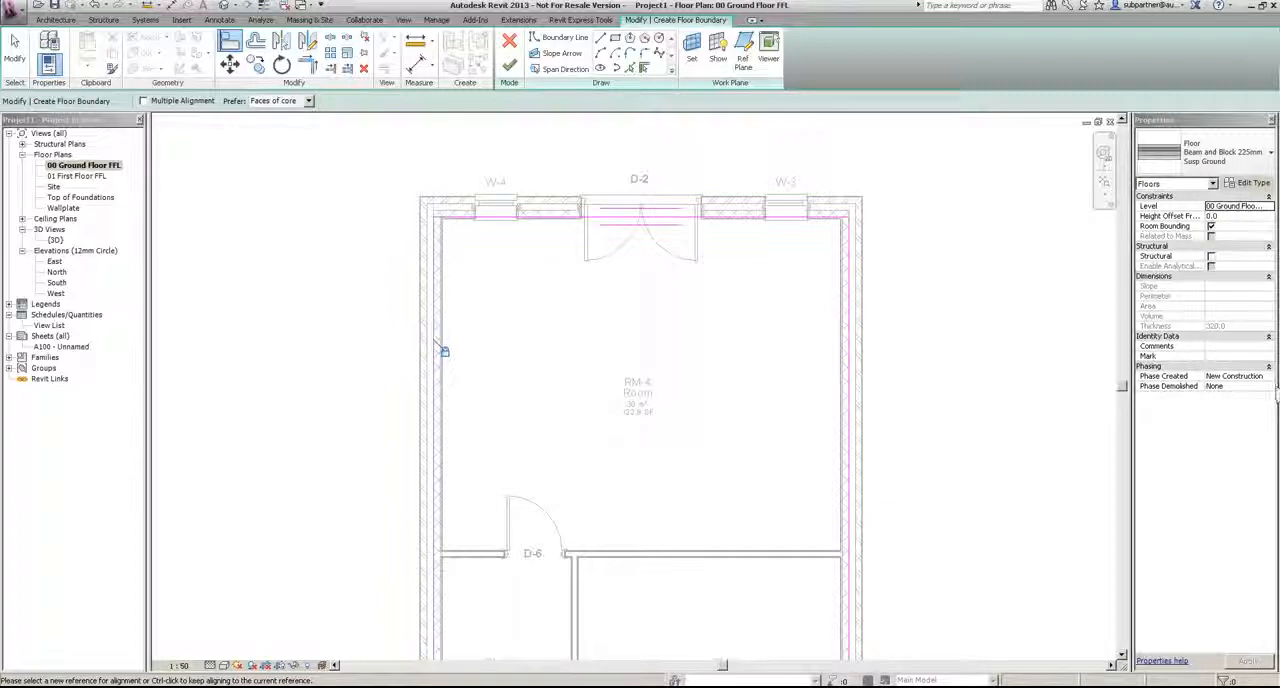
Step: Finish the floor, joining it to the overlapping walls and cutting the shared volume out of them, and deselect it
{"action": "left_click", "coordinate": [509, 65]}
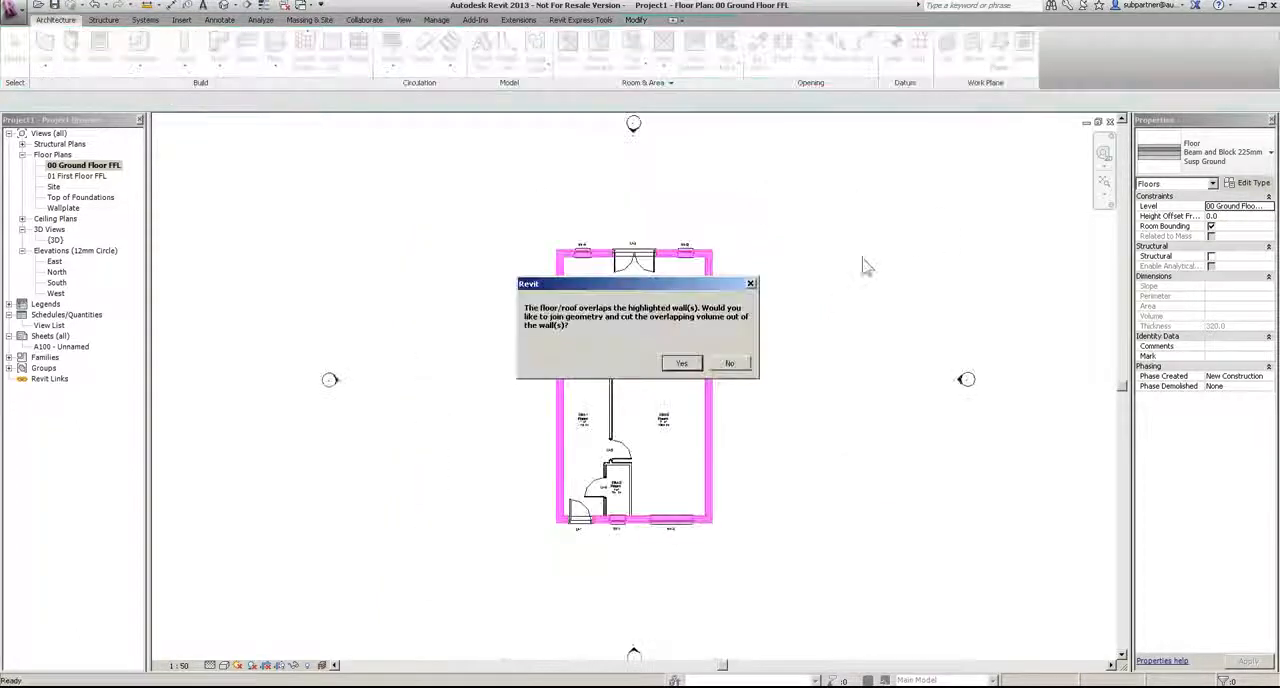
{"action": "left_click_drag", "start_coordinate": [703, 288], "coordinate": [912, 197]}
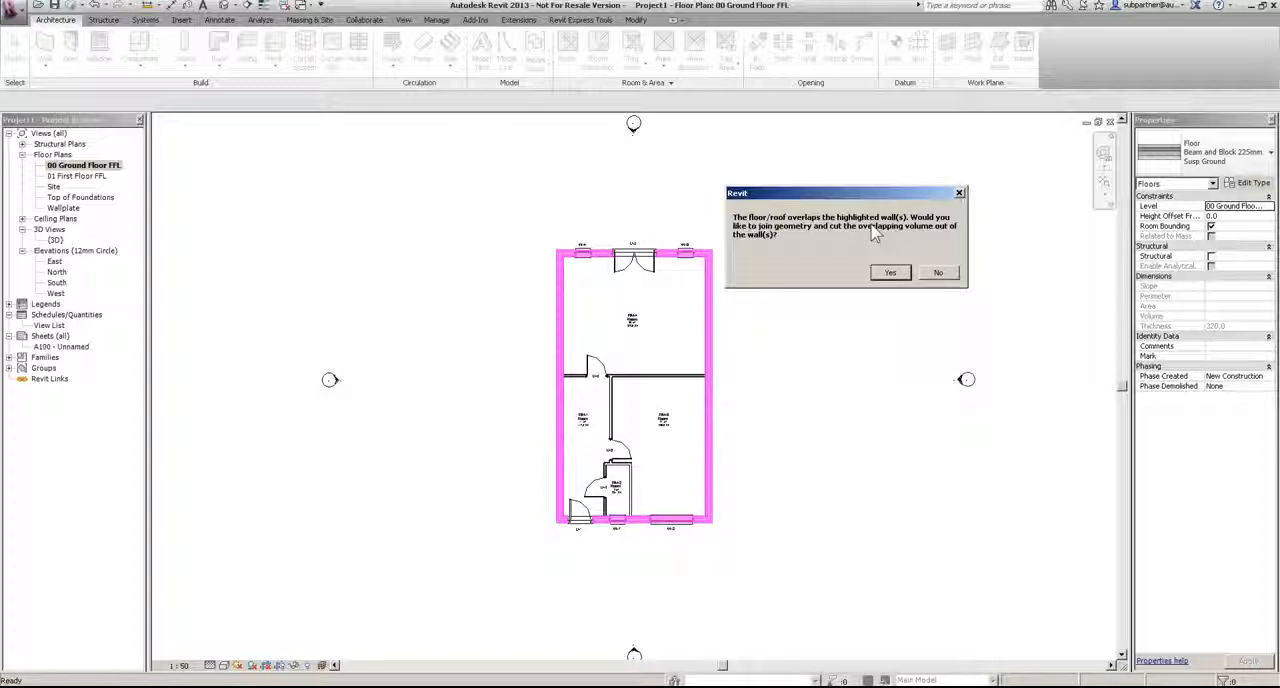
{"action": "left_click", "coordinate": [888, 272]}
{"action": "scroll", "coordinate": [877, 285], "scroll_direction": "up", "scroll_amount": 5}
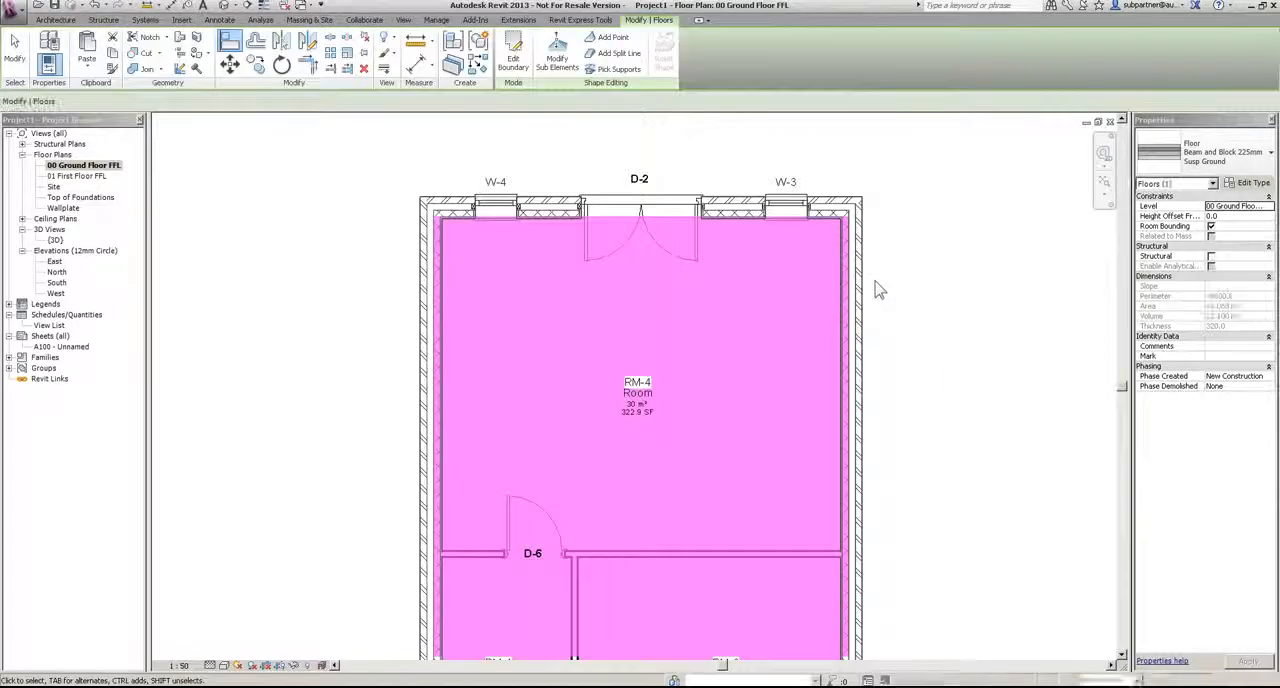
{"action": "left_click", "coordinate": [948, 222]}
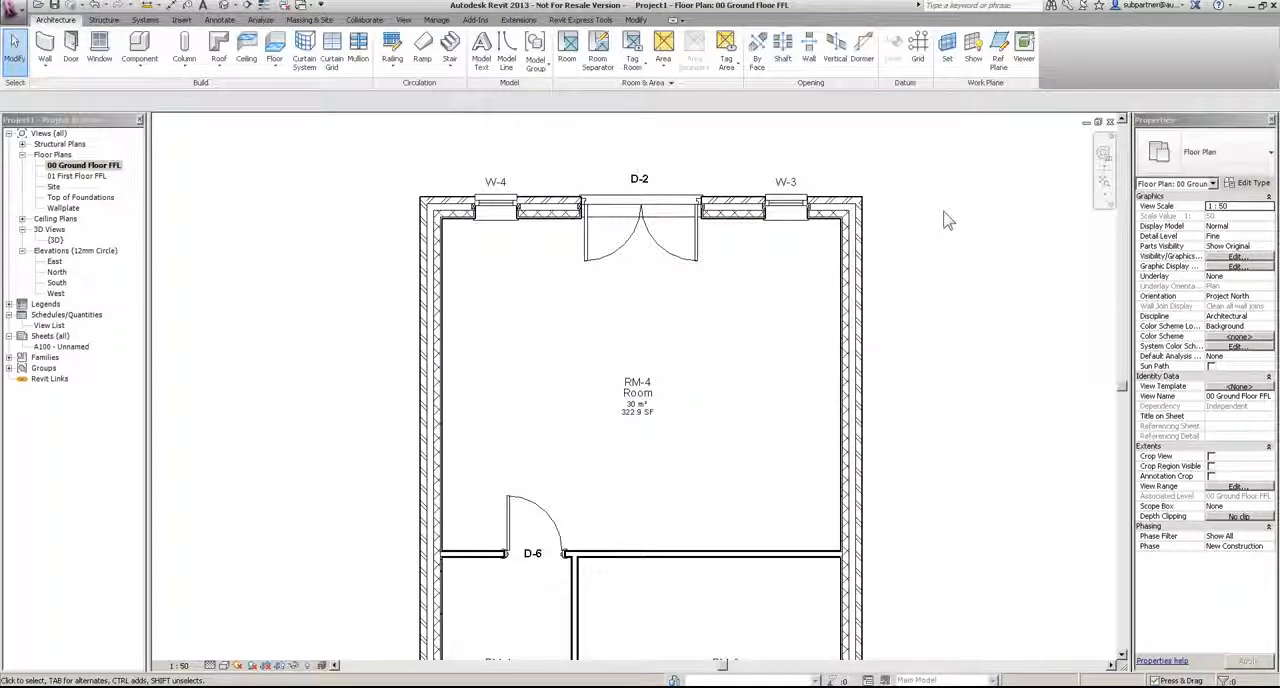
Step: Place a lengthwise building section through RM-4 and RM-1, cutting window W-4 and door D-1 and looking towards RM-3
{"action": "scroll", "coordinate": [905, 180], "scroll_direction": "down", "scroll_amount": 2}
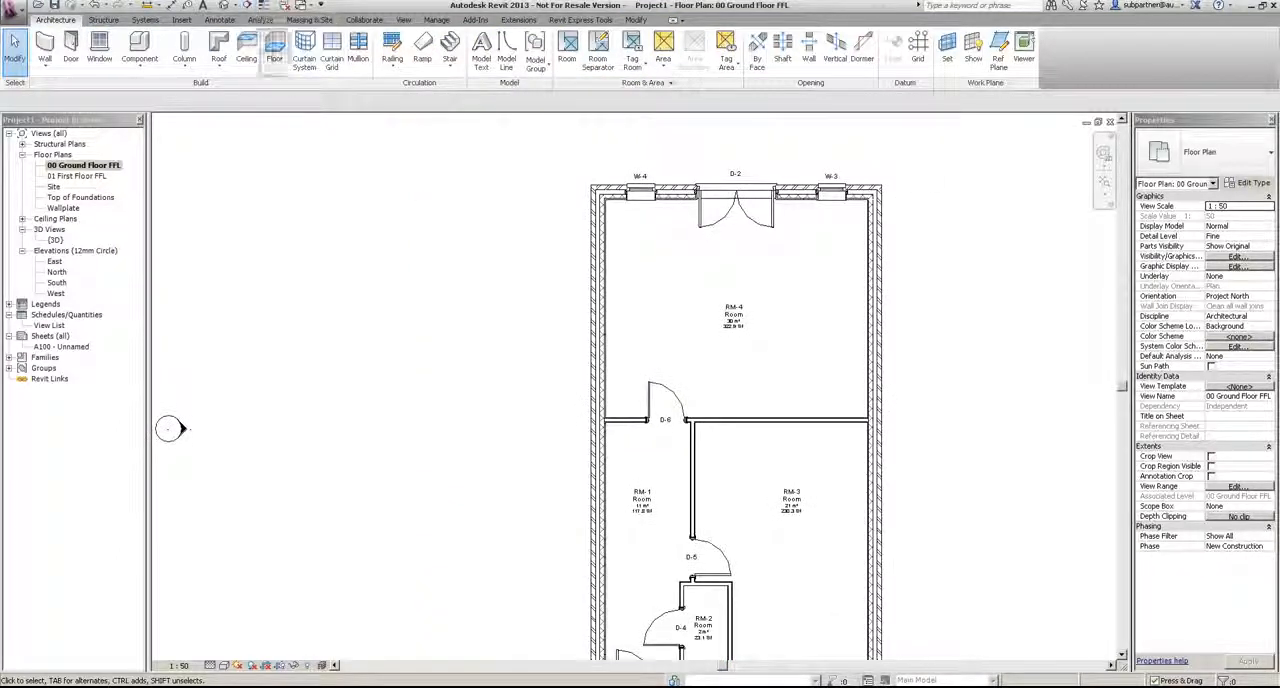
{"action": "left_click", "coordinate": [403, 20]}
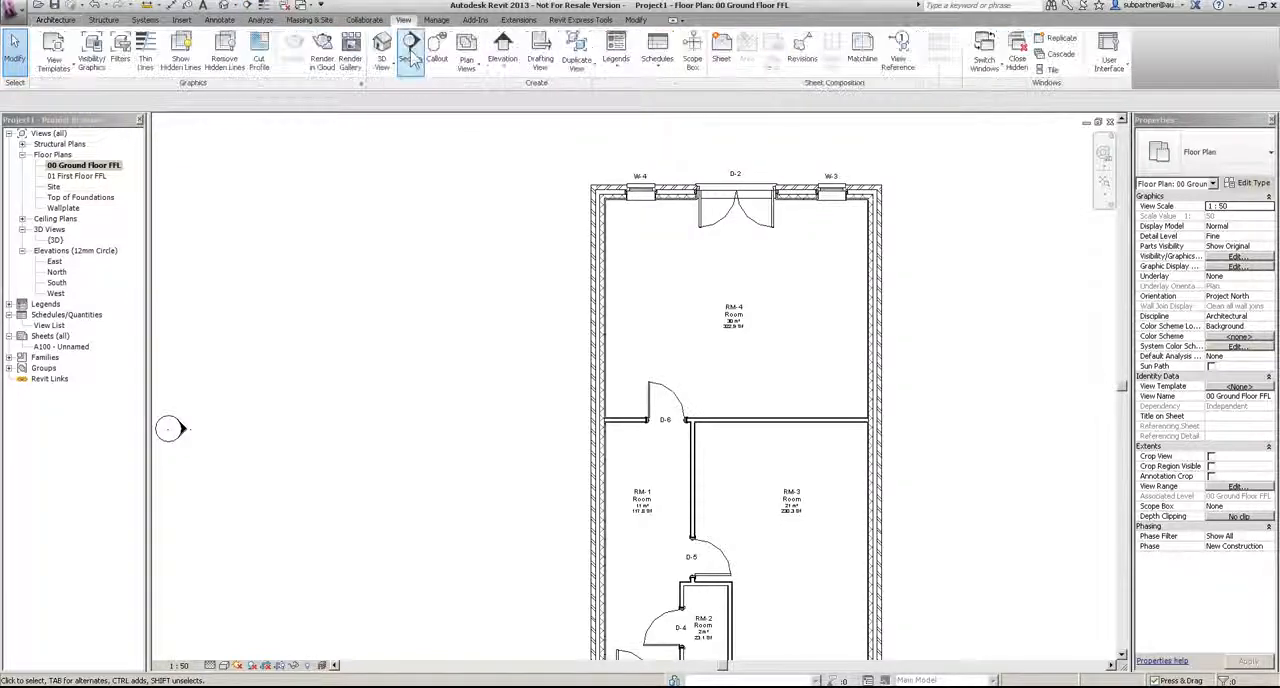
{"action": "left_click", "coordinate": [248, 5]}
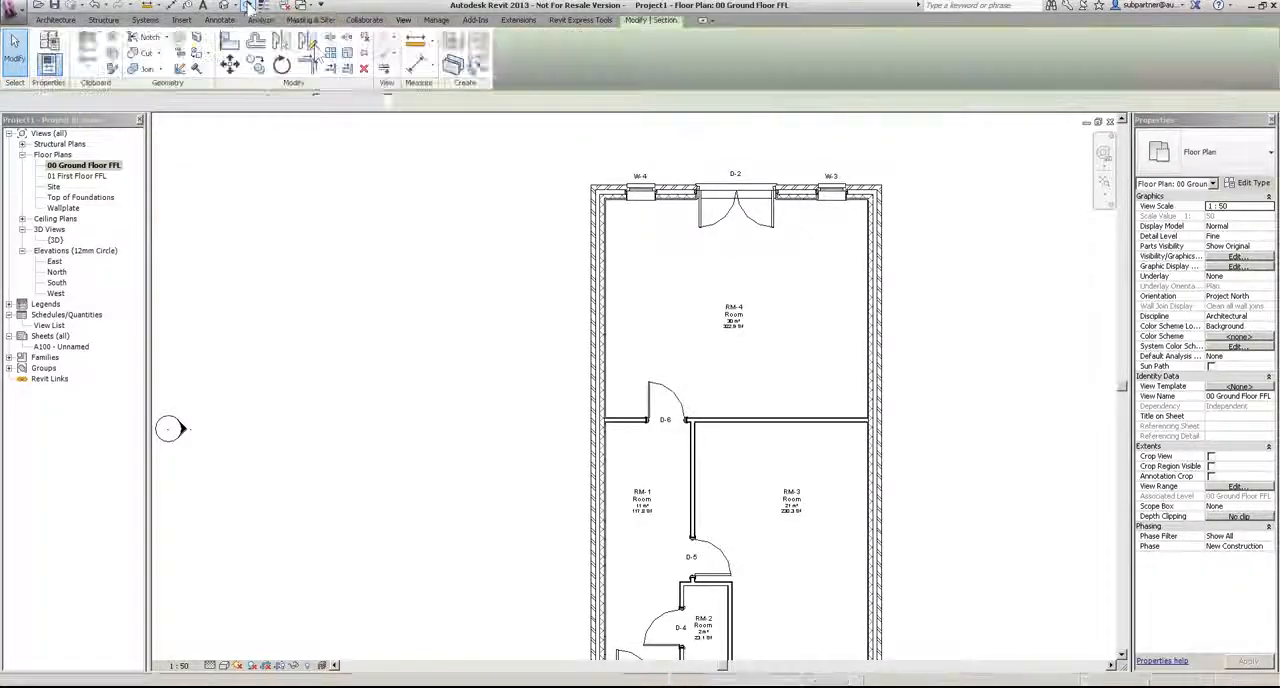
{"action": "scroll", "coordinate": [615, 170], "scroll_direction": "down", "scroll_amount": 2}
{"action": "left_click", "coordinate": [634, 140]}
{"action": "left_click", "coordinate": [630, 567]}
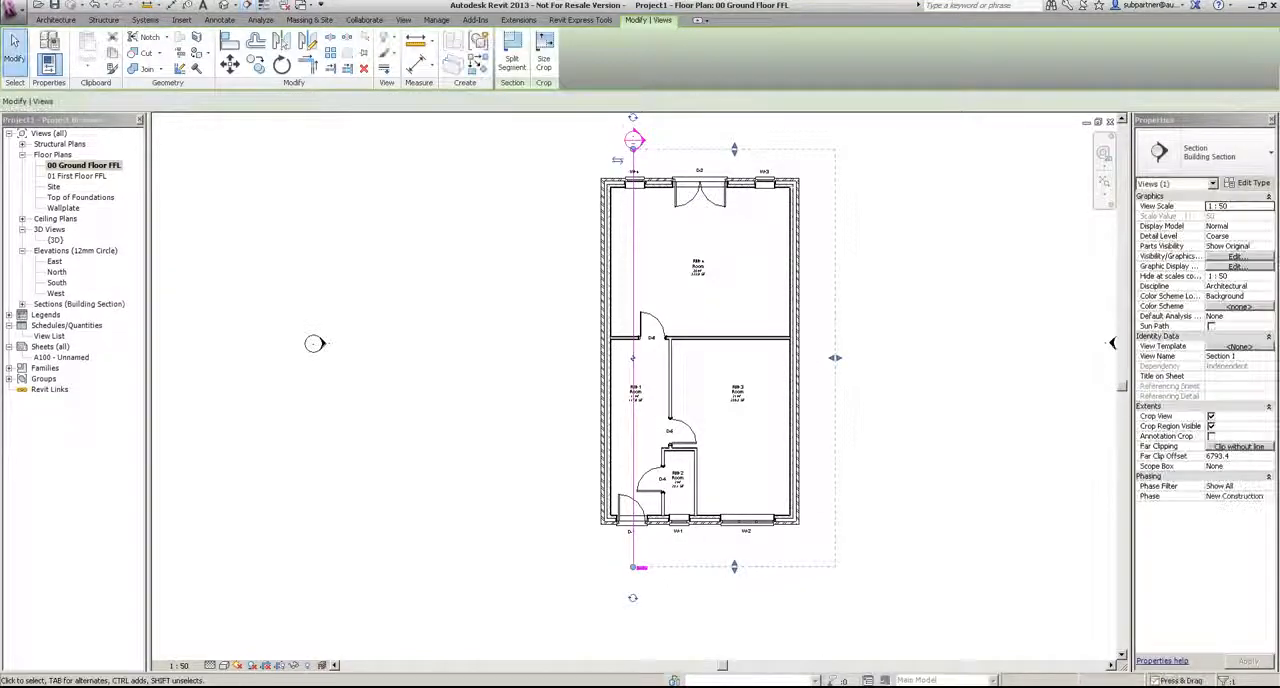
Step: Place a second building section straight across the building through RM-1 and RM-3, looking towards RM-4
{"action": "left_click", "coordinate": [248, 5]}
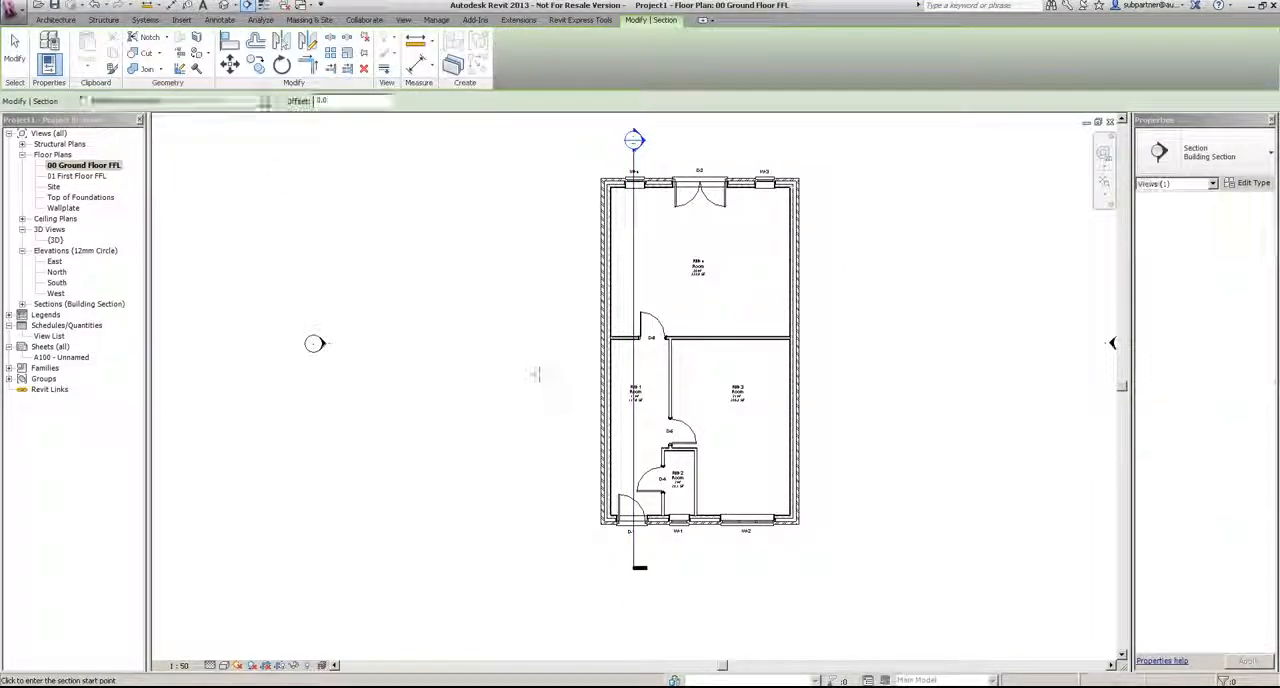
{"action": "left_click", "coordinate": [530, 381]}
{"action": "left_click", "coordinate": [839, 377]}
{"action": "key", "text": "Escape"}
{"action": "key", "text": "Escape"}
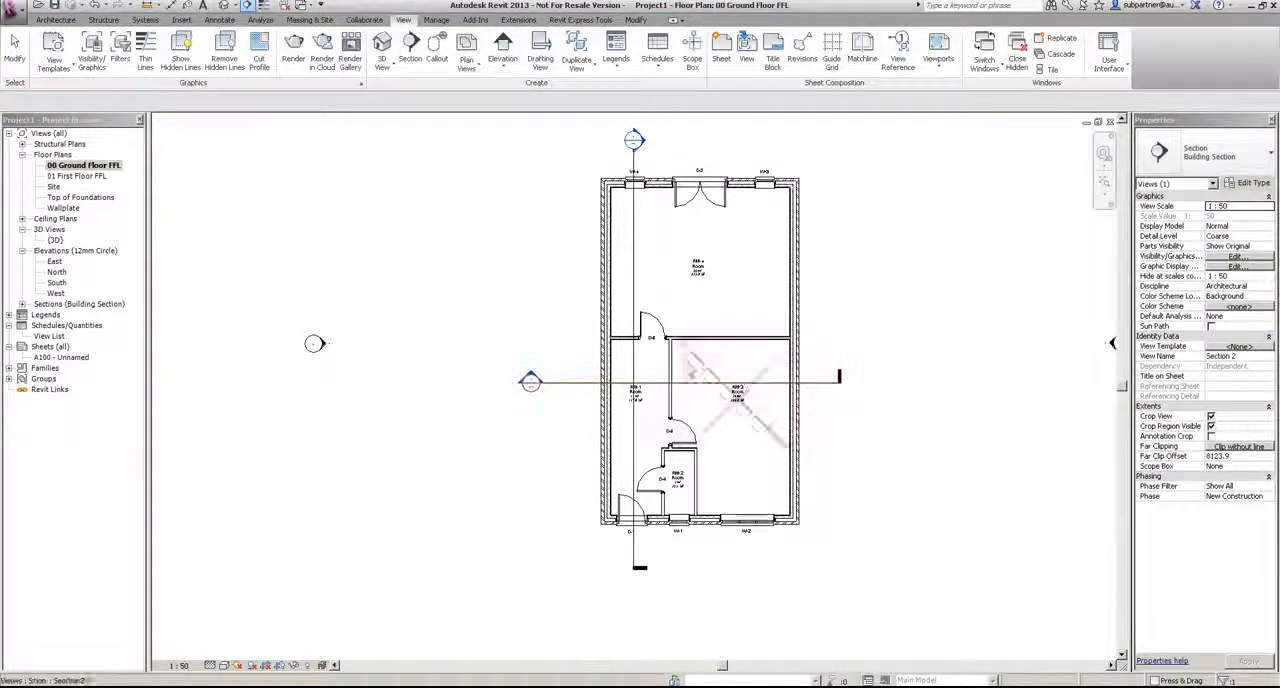
Step: Open the lengthwise section, set its detail level to Fine and inspect the floor-to-wall junction below the window
{"action": "double_click", "coordinate": [645, 146]}
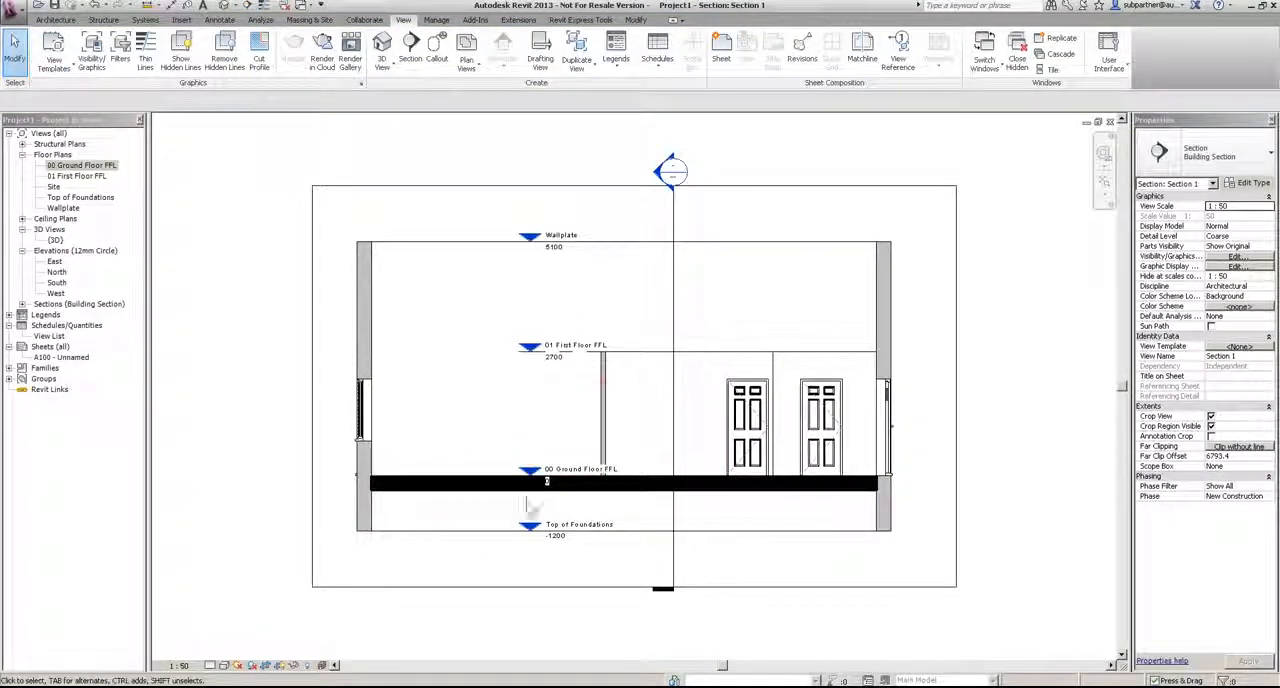
{"action": "left_click", "coordinate": [211, 665]}
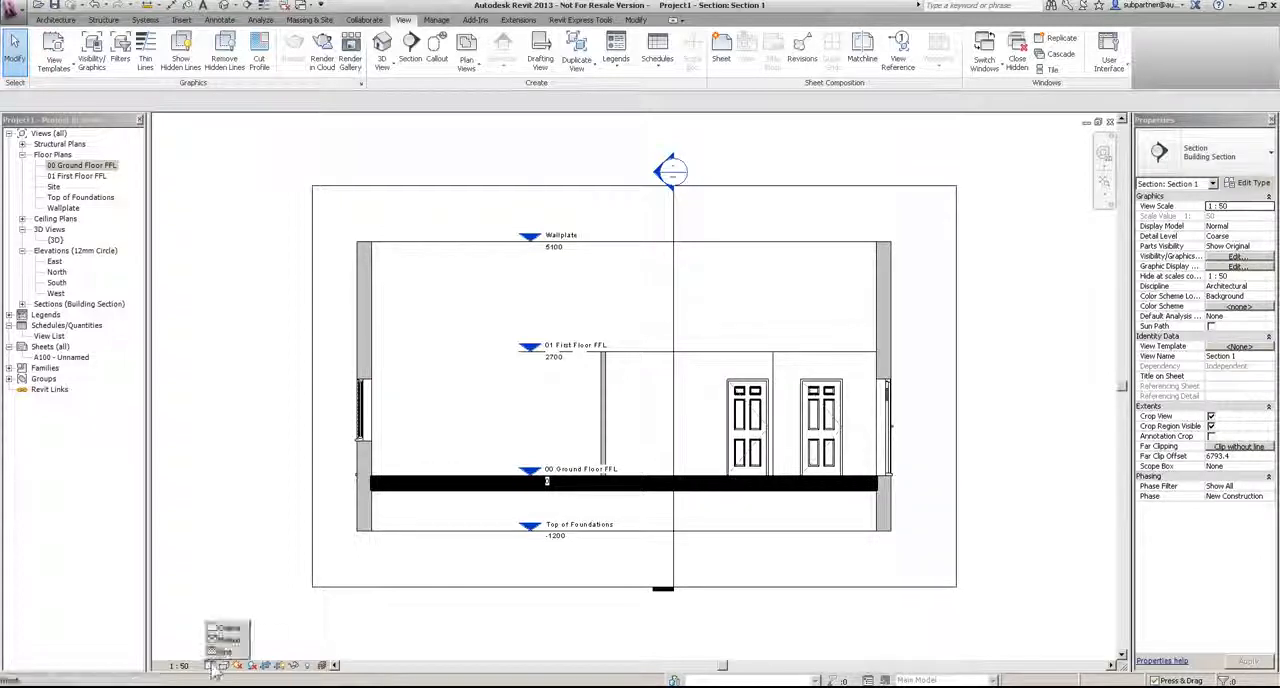
{"action": "left_click", "coordinate": [230, 654]}
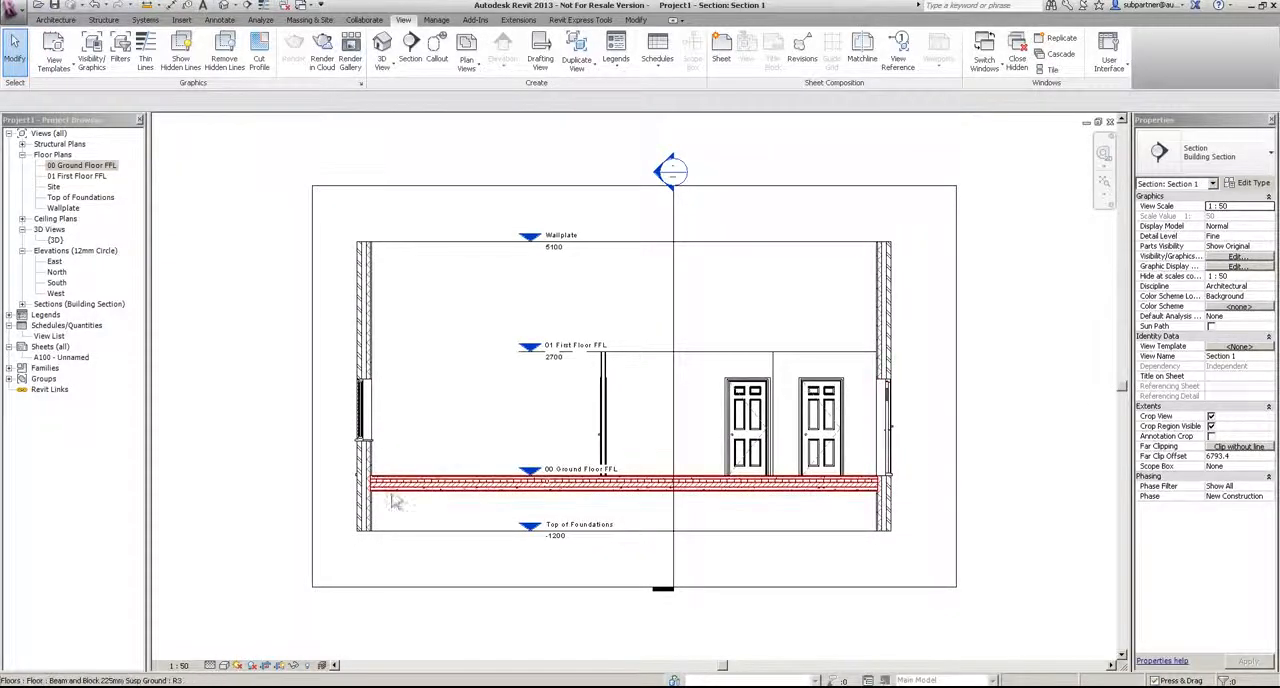
{"action": "scroll", "coordinate": [350, 495], "scroll_direction": "up", "scroll_amount": 5}
{"action": "scroll", "coordinate": [343, 505], "scroll_direction": "up", "scroll_amount": 2}
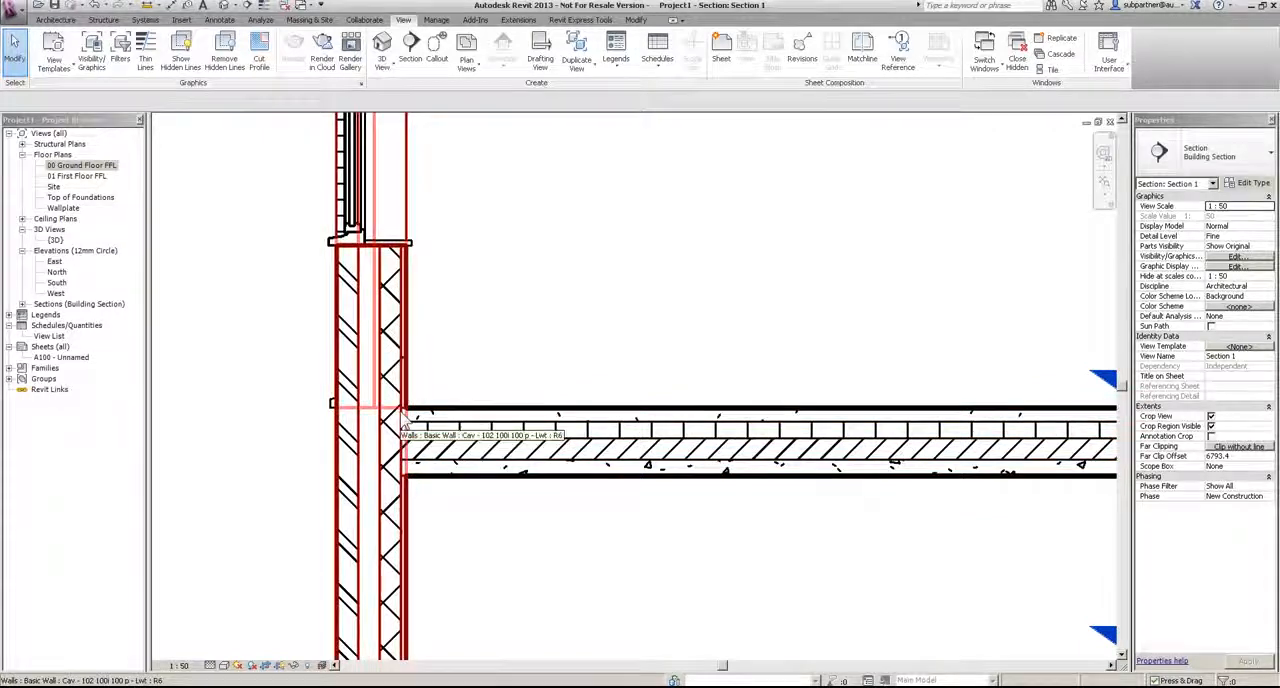
{"action": "scroll", "coordinate": [403, 425], "scroll_direction": "down", "scroll_amount": 5}
{"action": "scroll", "coordinate": [500, 397], "scroll_direction": "down", "scroll_amount": 2}
{"action": "middle_click_drag", "start_coordinate": [647, 298], "coordinate": [633, 436]}
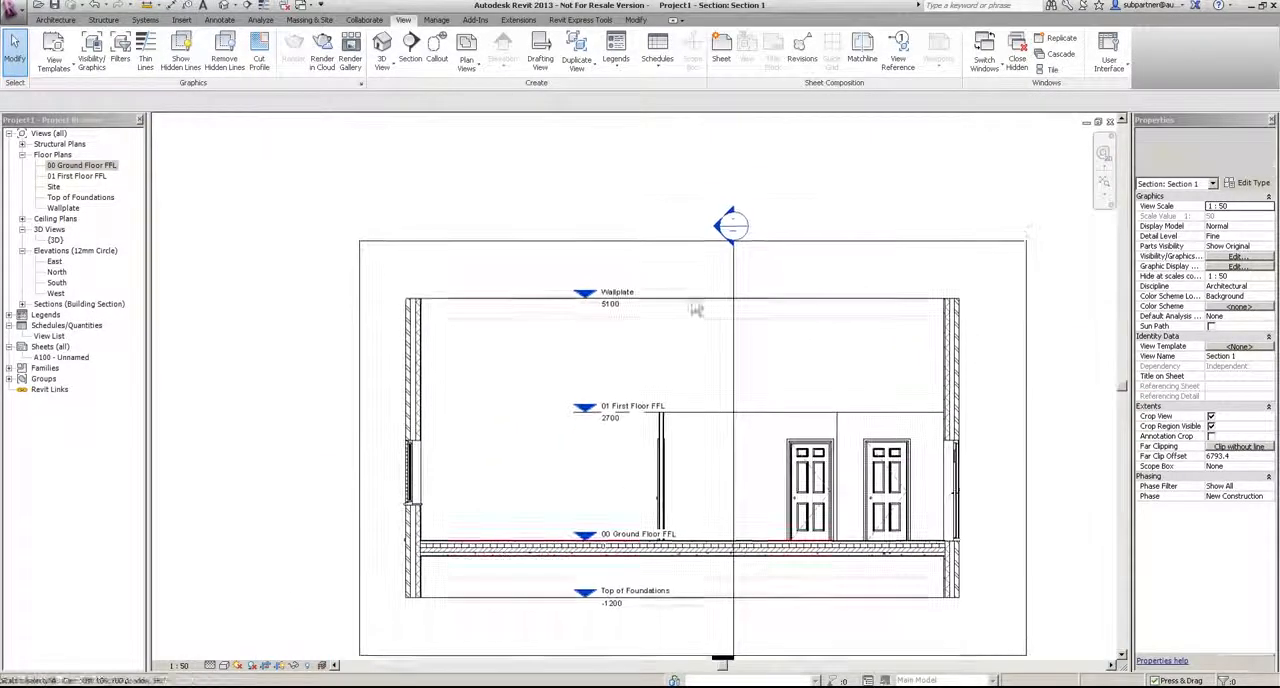
Step: Open the crosswise section, set its detail level to Fine and inspect where the floor bears on the side cavity wall
{"action": "double_click", "coordinate": [729, 229]}
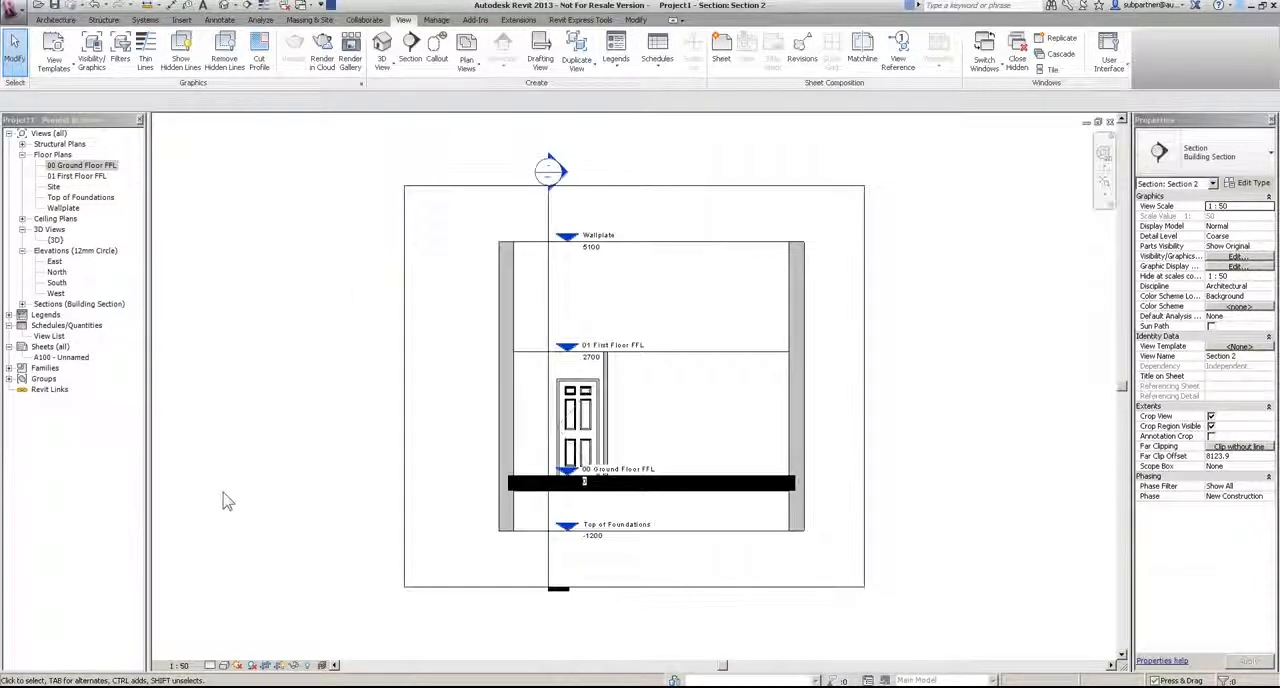
{"action": "left_click", "coordinate": [223, 665]}
{"action": "left_click", "coordinate": [262, 645]}
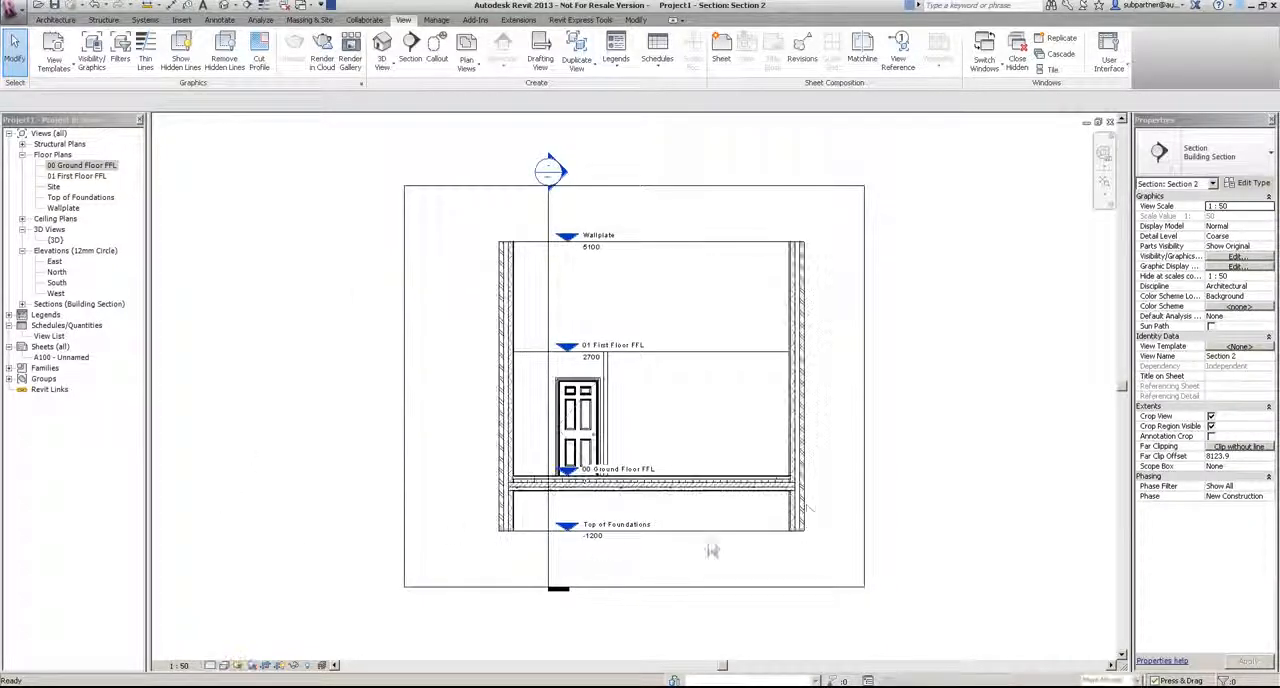
{"action": "scroll", "coordinate": [845, 538], "scroll_direction": "up", "scroll_amount": 5}
{"action": "scroll", "coordinate": [845, 538], "scroll_direction": "up", "scroll_amount": 3}
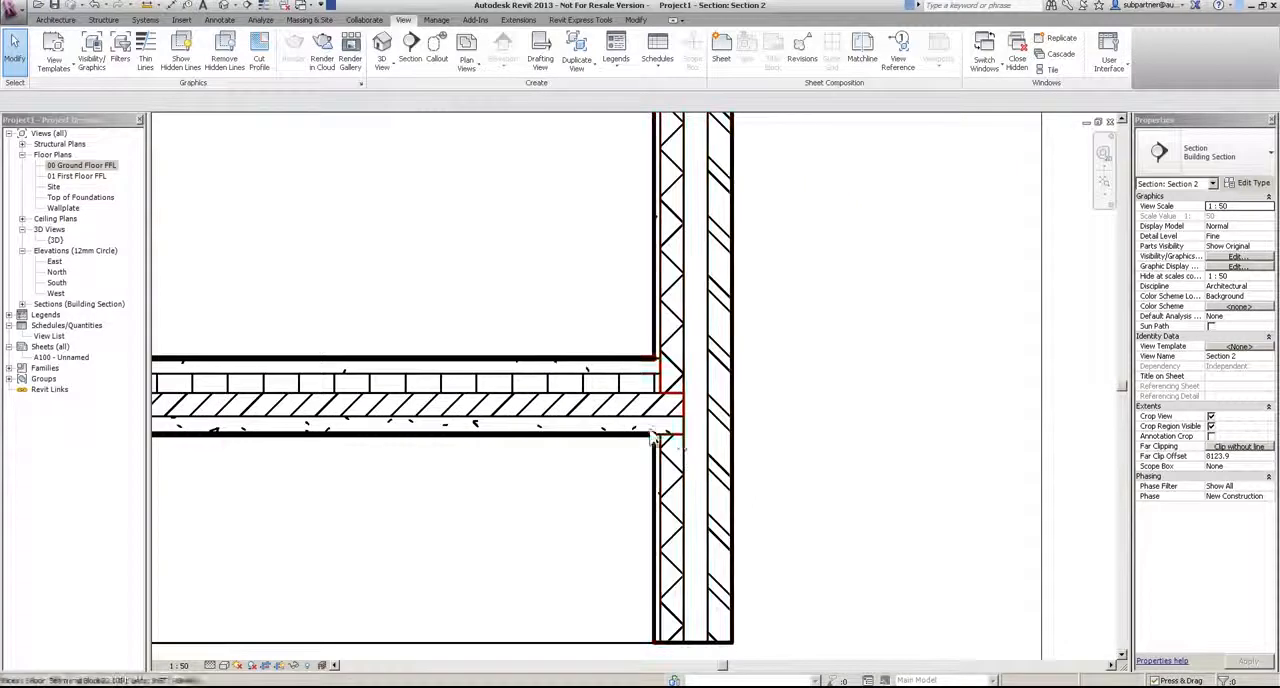
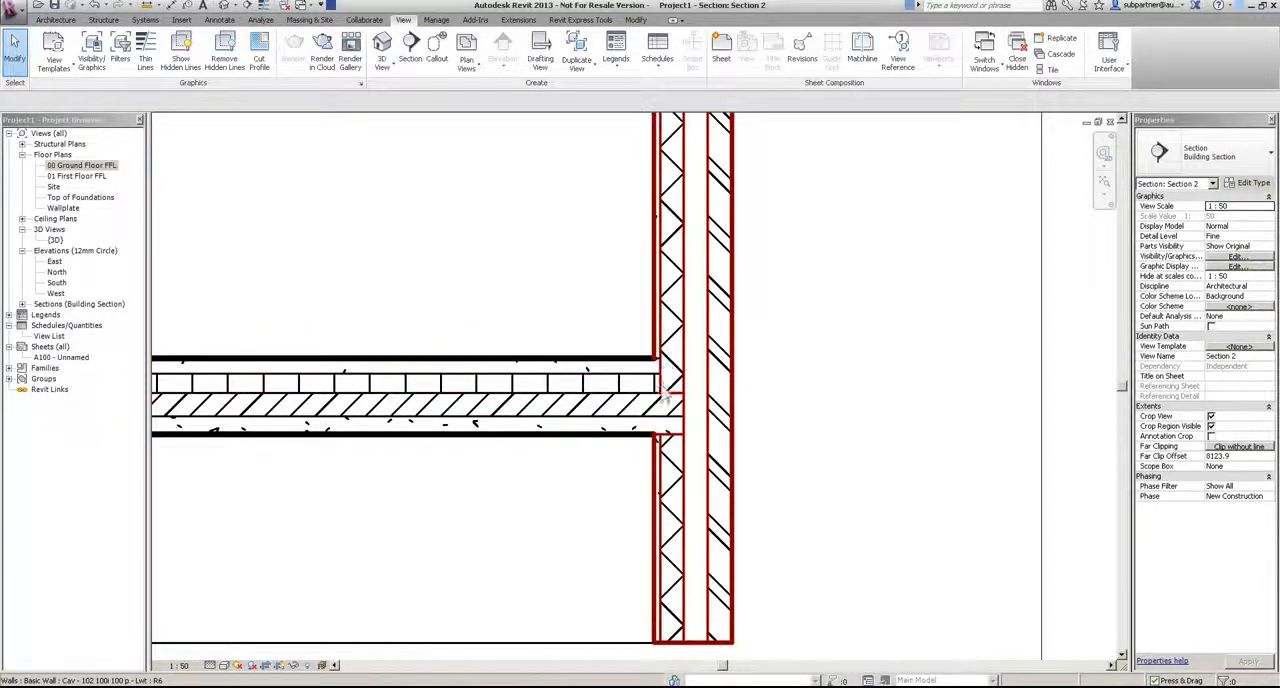
Step: Copy the ground floor slab and paste it aligned to the 01 First Floor FFL level in the crosswise section
{"action": "scroll", "coordinate": [668, 388], "scroll_direction": "down", "scroll_amount": 5}
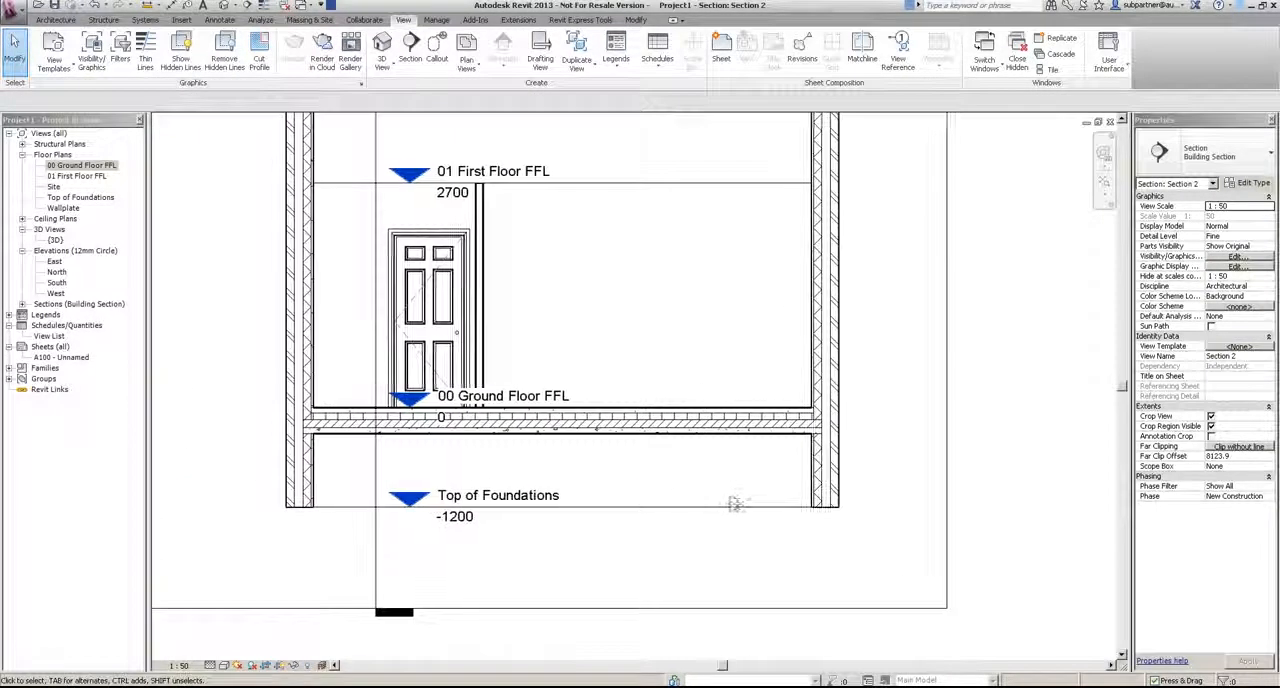
{"action": "scroll", "coordinate": [736, 503], "scroll_direction": "down", "scroll_amount": 2}
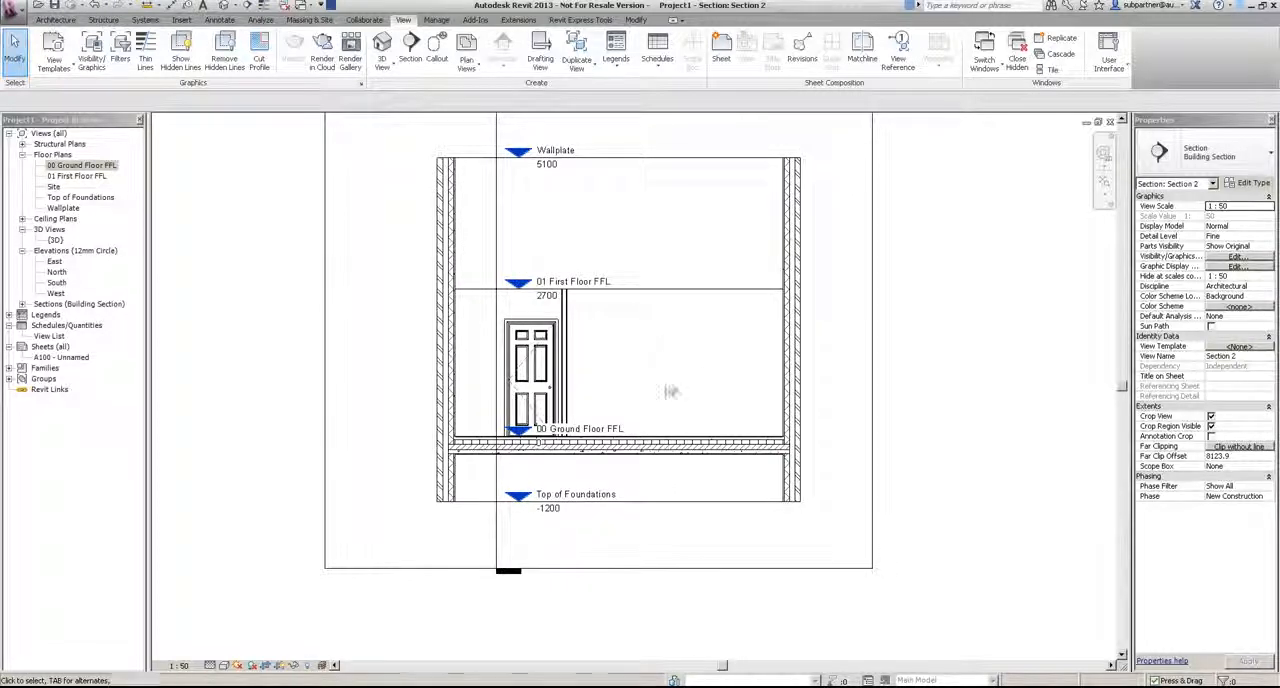
{"action": "left_click", "coordinate": [628, 447]}
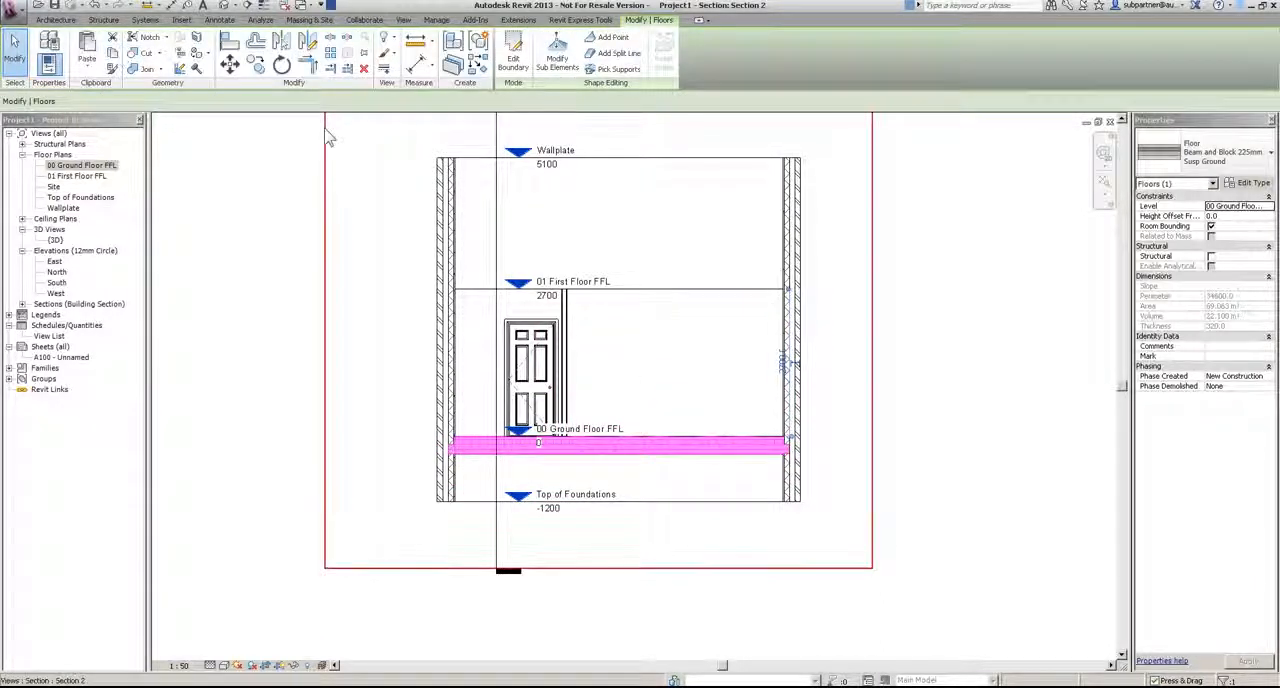
{"action": "left_click", "coordinate": [87, 68]}
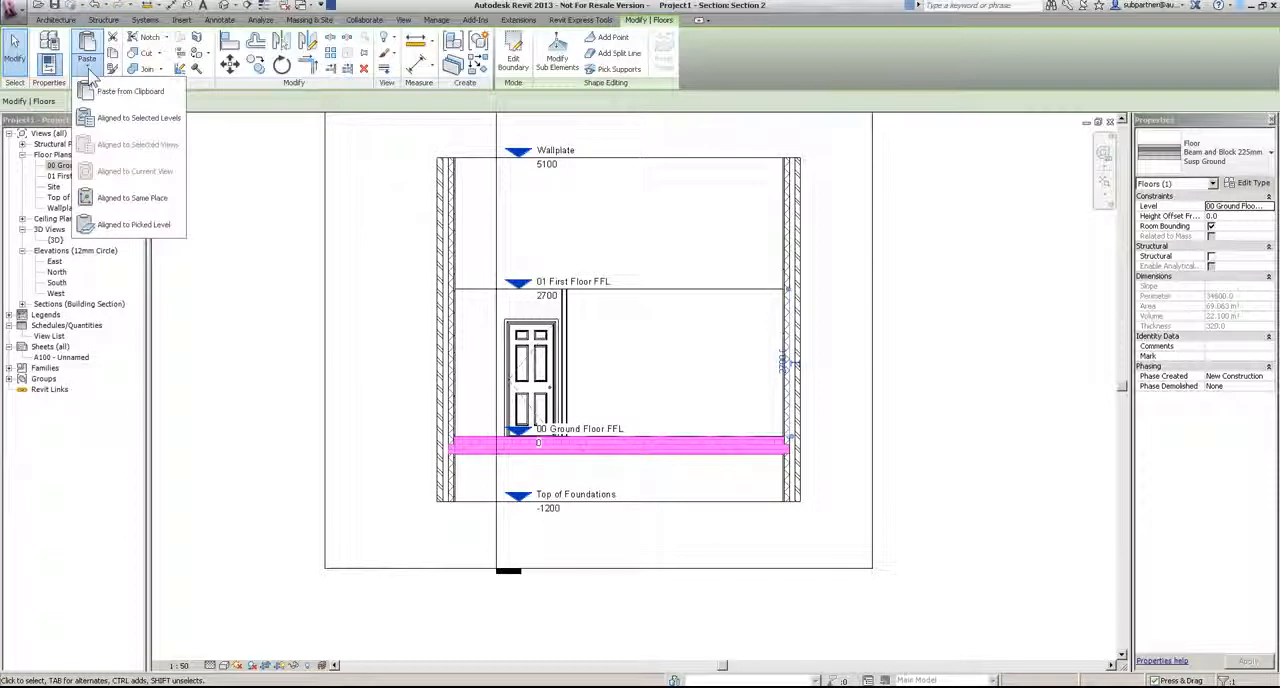
{"action": "left_click", "coordinate": [144, 227]}
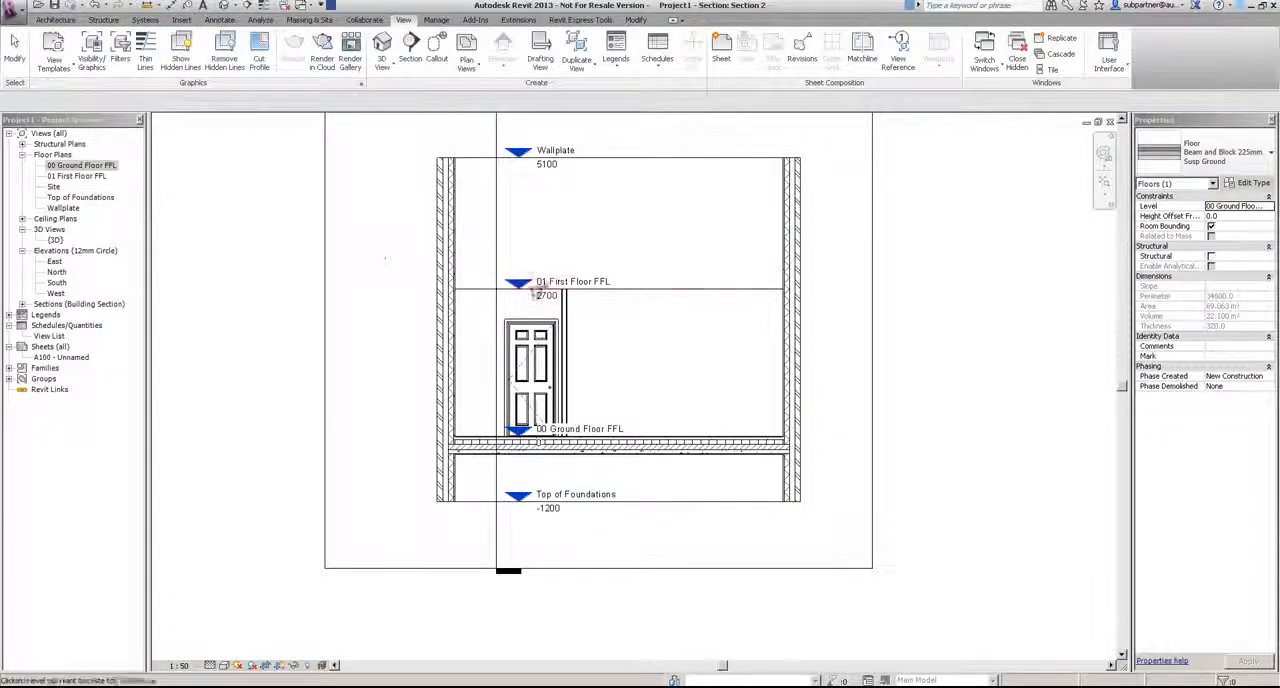
{"action": "left_click", "coordinate": [621, 291]}
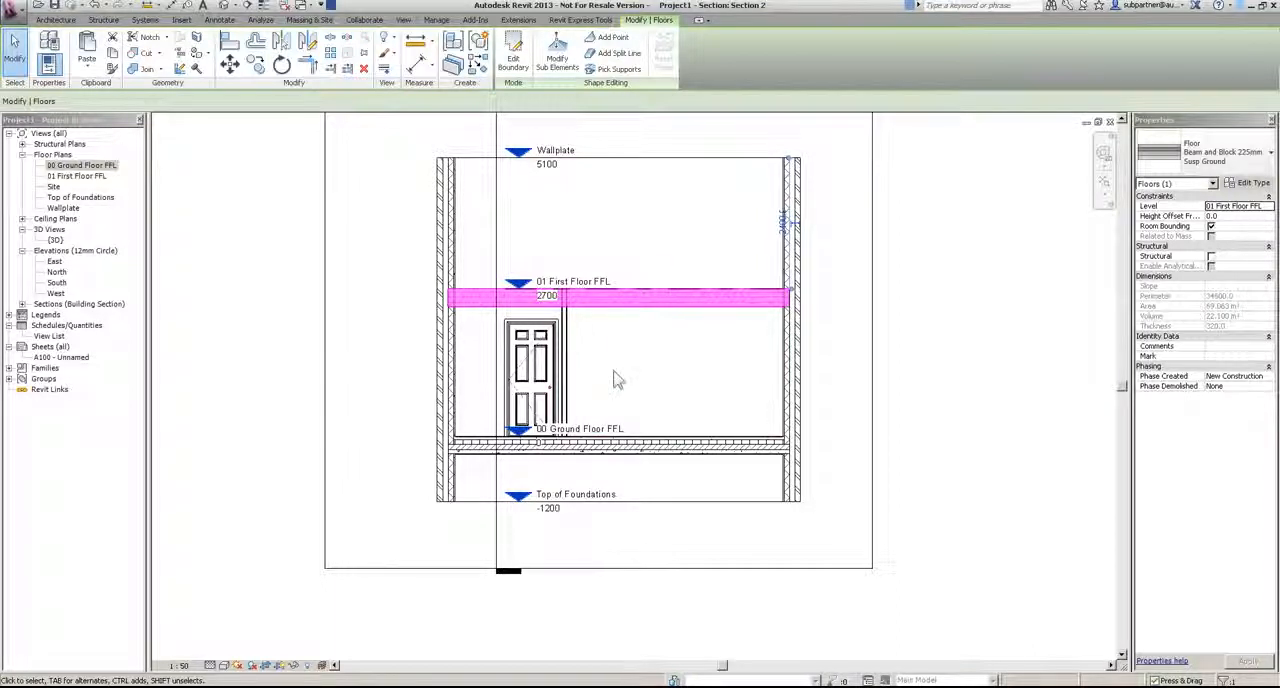
Step: Change the first-floor slab to the Timber Suspended Floor type
{"action": "left_click", "coordinate": [1220, 152]}
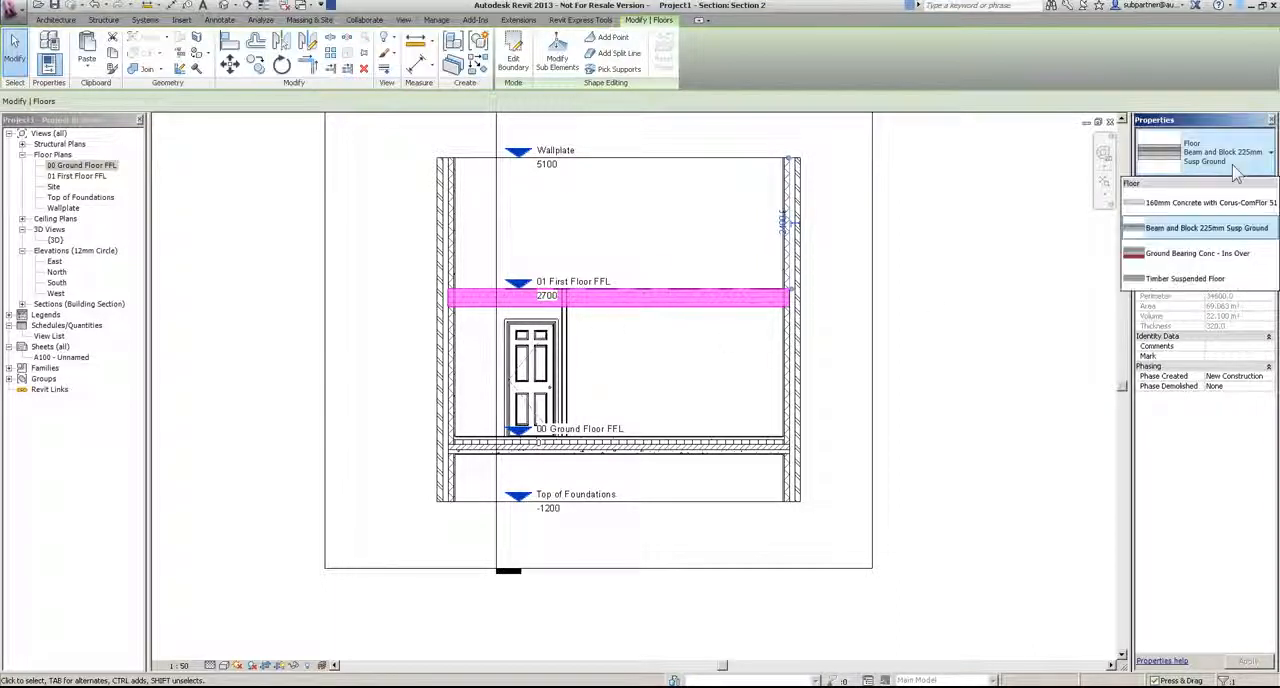
{"action": "left_click", "coordinate": [1185, 279]}
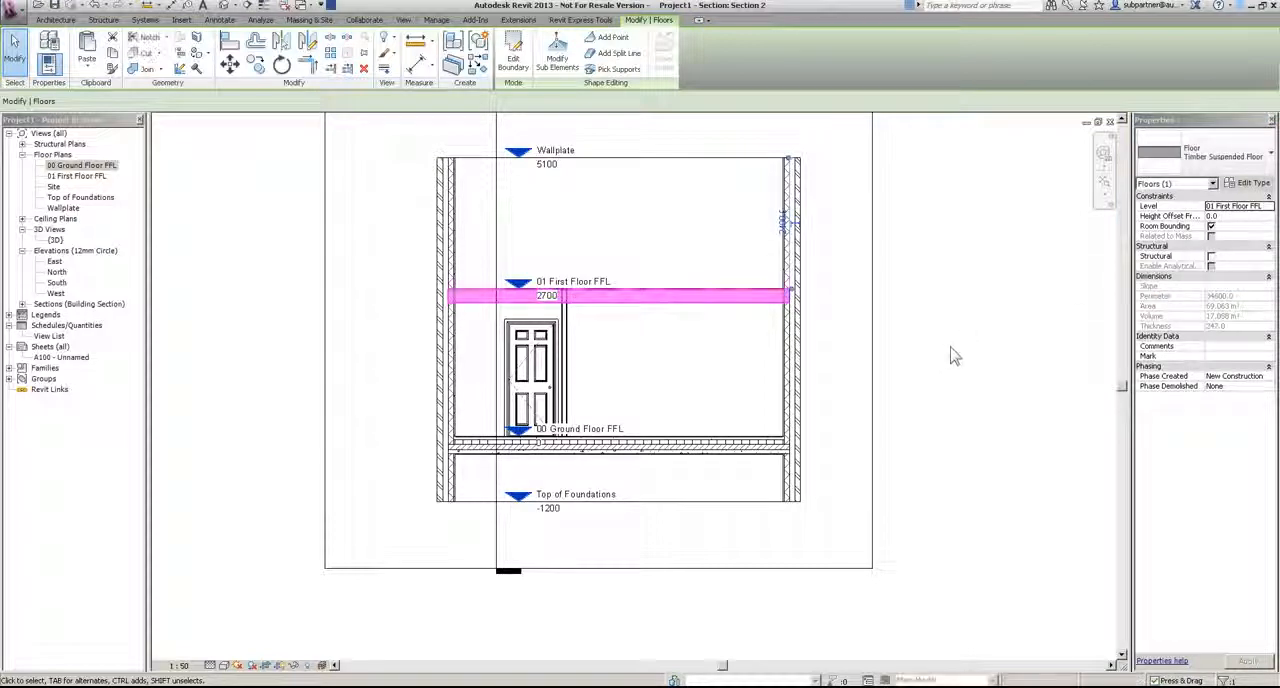
{"action": "scroll", "coordinate": [658, 328], "scroll_direction": "up", "scroll_amount": 3}
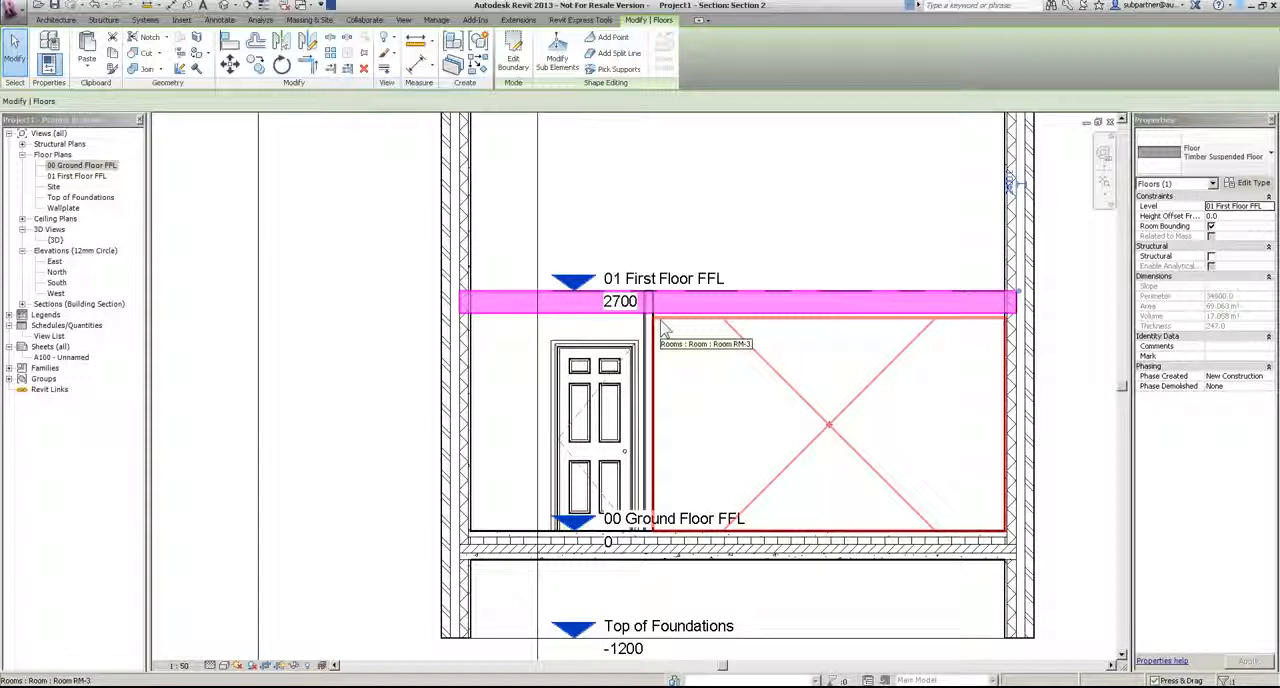
{"action": "left_click", "coordinate": [147, 68]}
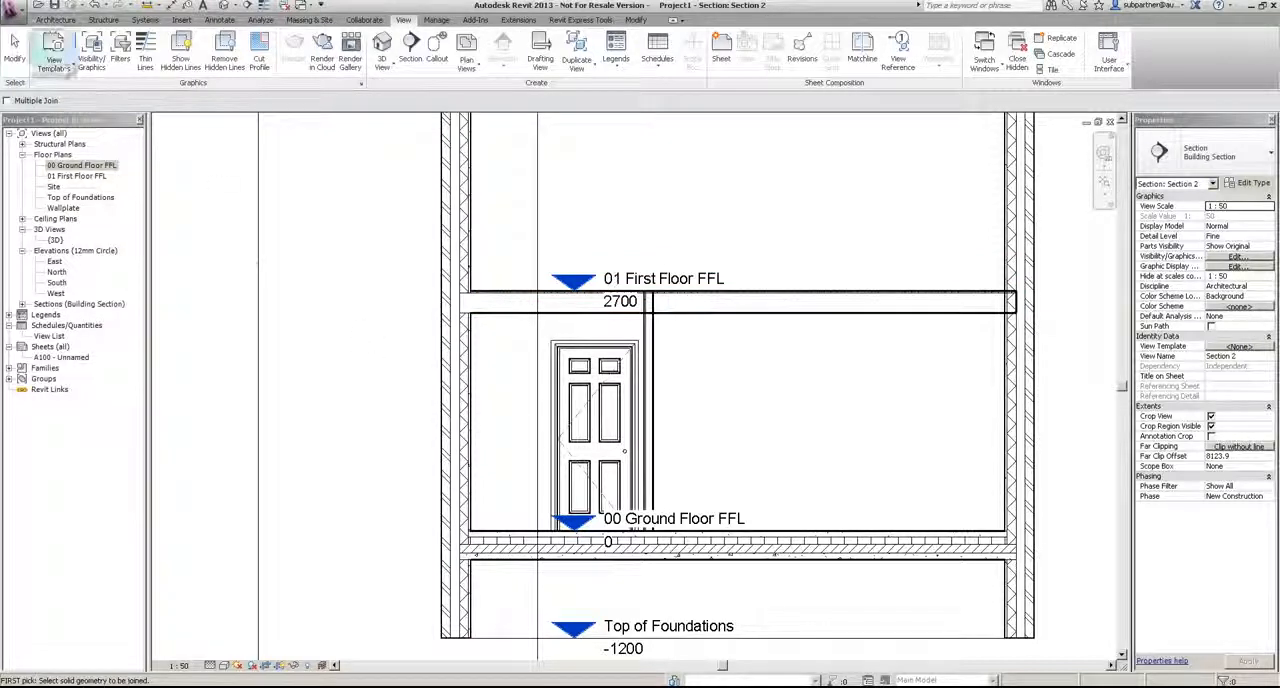
{"action": "left_click", "coordinate": [14, 52]}
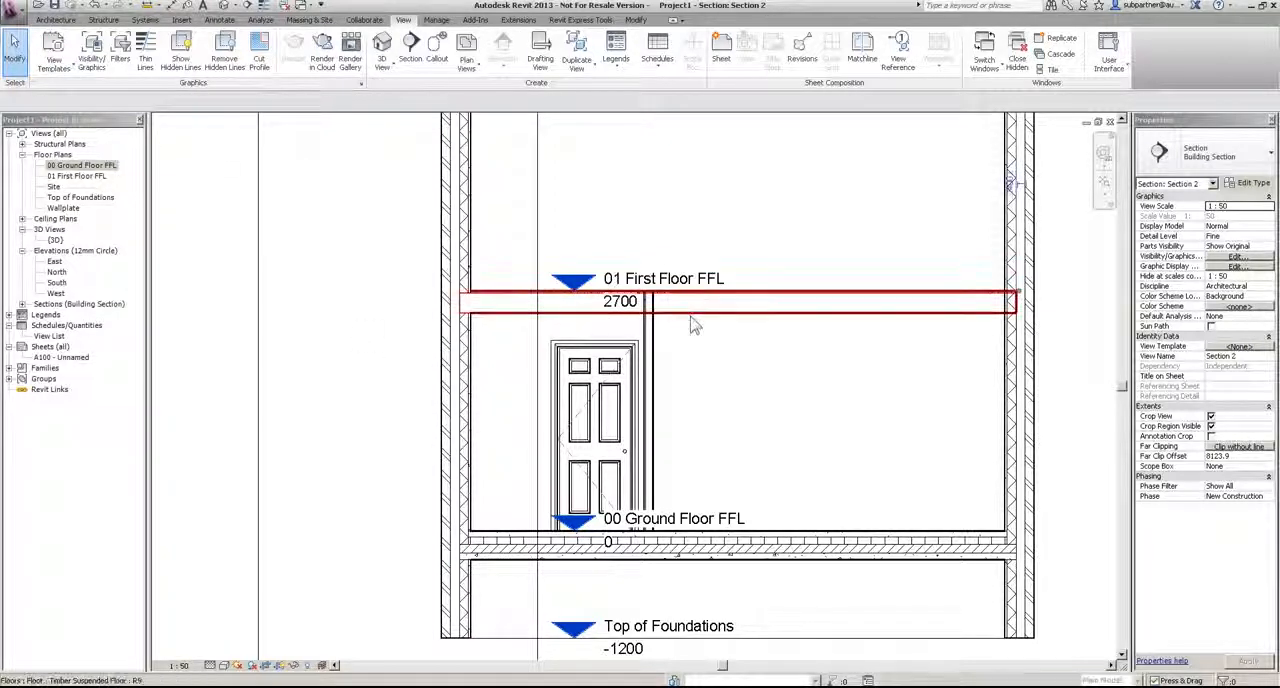
Step: Re-finish the first-floor slab's boundary from the ground floor plan, attaching walls to its underside and cutting overlaps, and check it in the crosswise section
{"action": "left_click", "coordinate": [690, 321]}
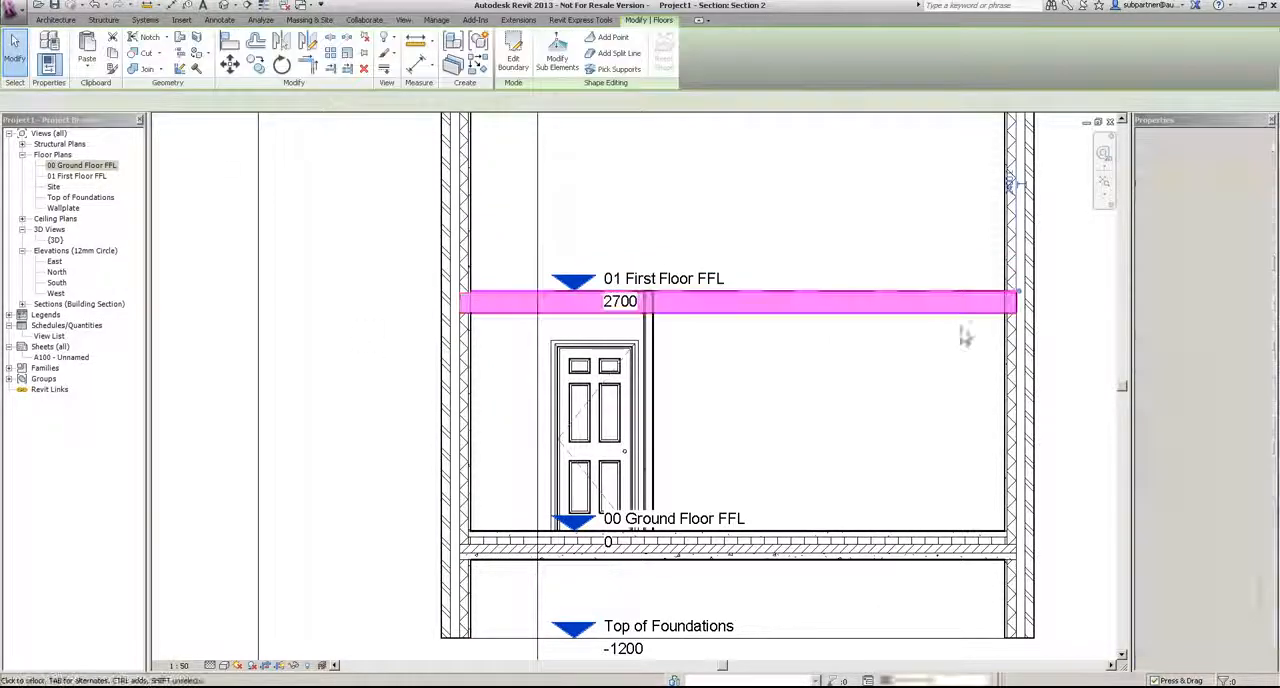
{"action": "left_click", "coordinate": [514, 62]}
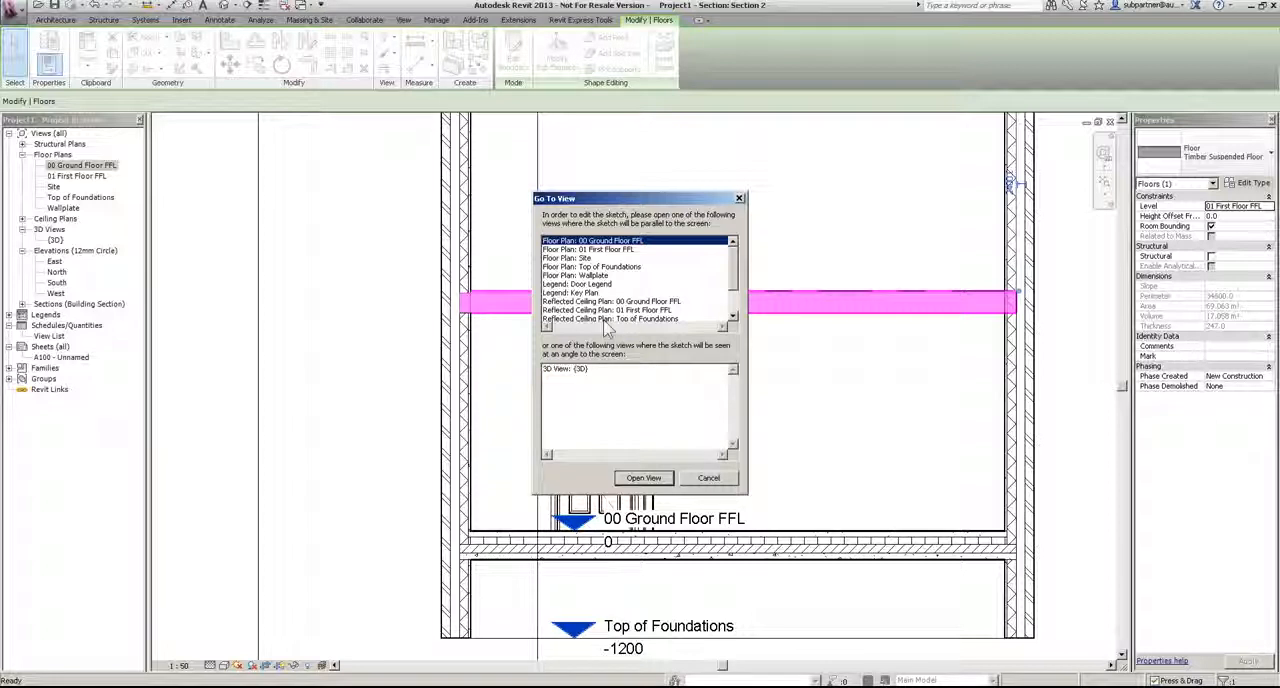
{"action": "left_click", "coordinate": [645, 480]}
{"action": "left_click", "coordinate": [507, 74]}
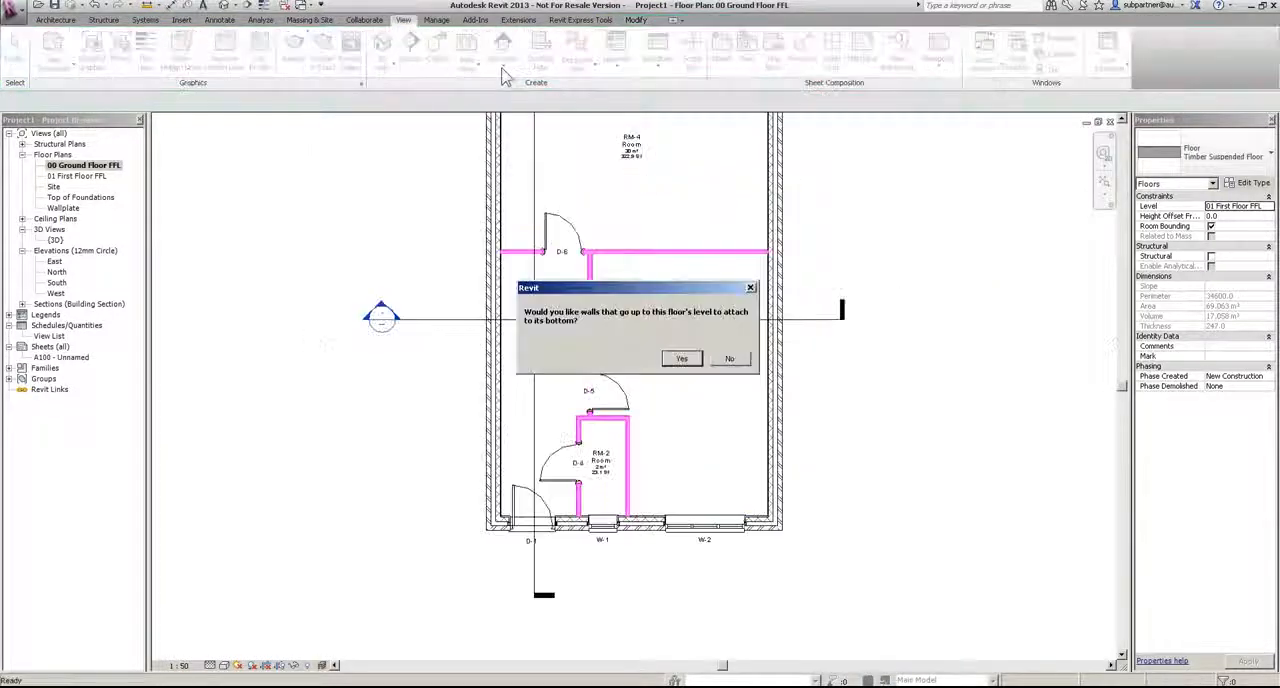
{"action": "left_click_drag", "start_coordinate": [645, 296], "coordinate": [921, 200]}
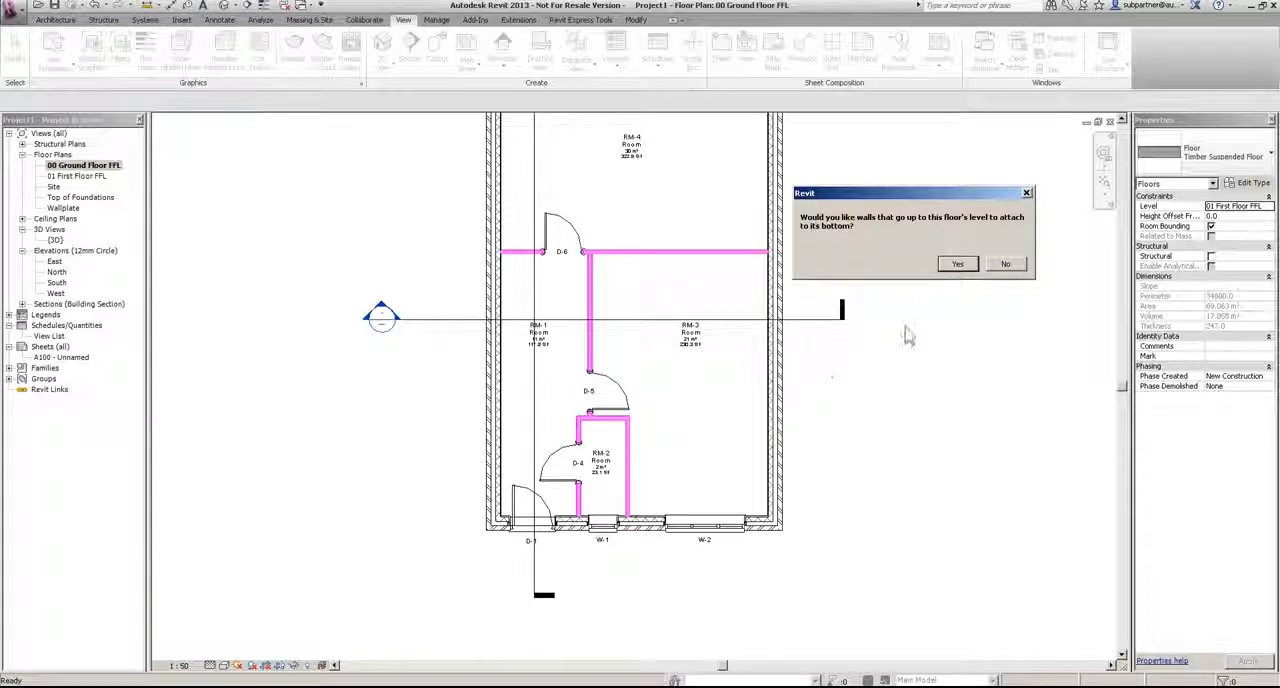
{"action": "left_click", "coordinate": [957, 264]}
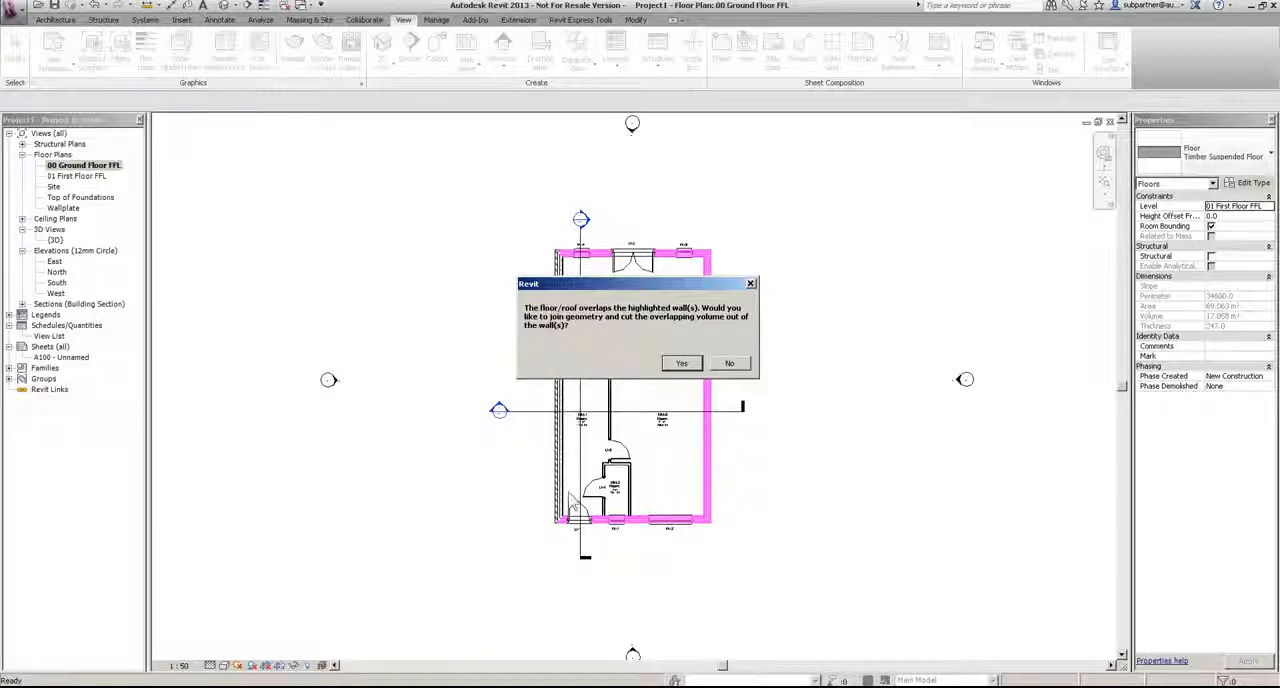
{"action": "left_click", "coordinate": [680, 364]}
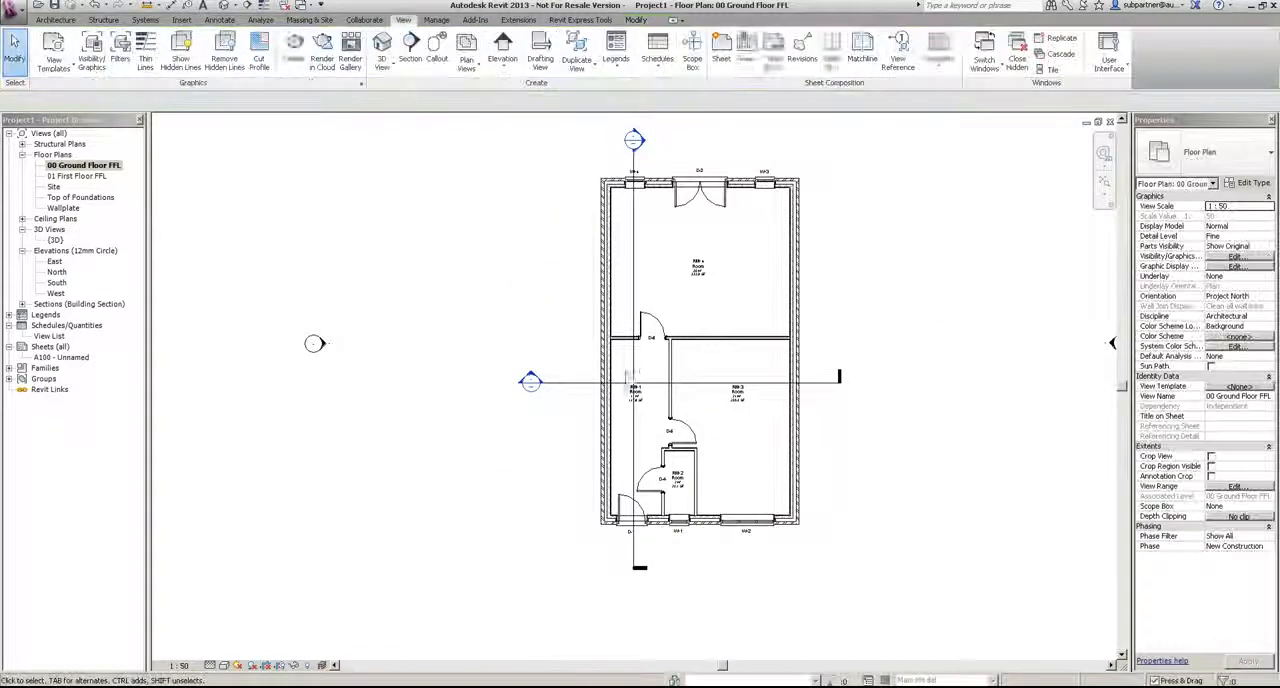
{"action": "double_click", "coordinate": [530, 381]}
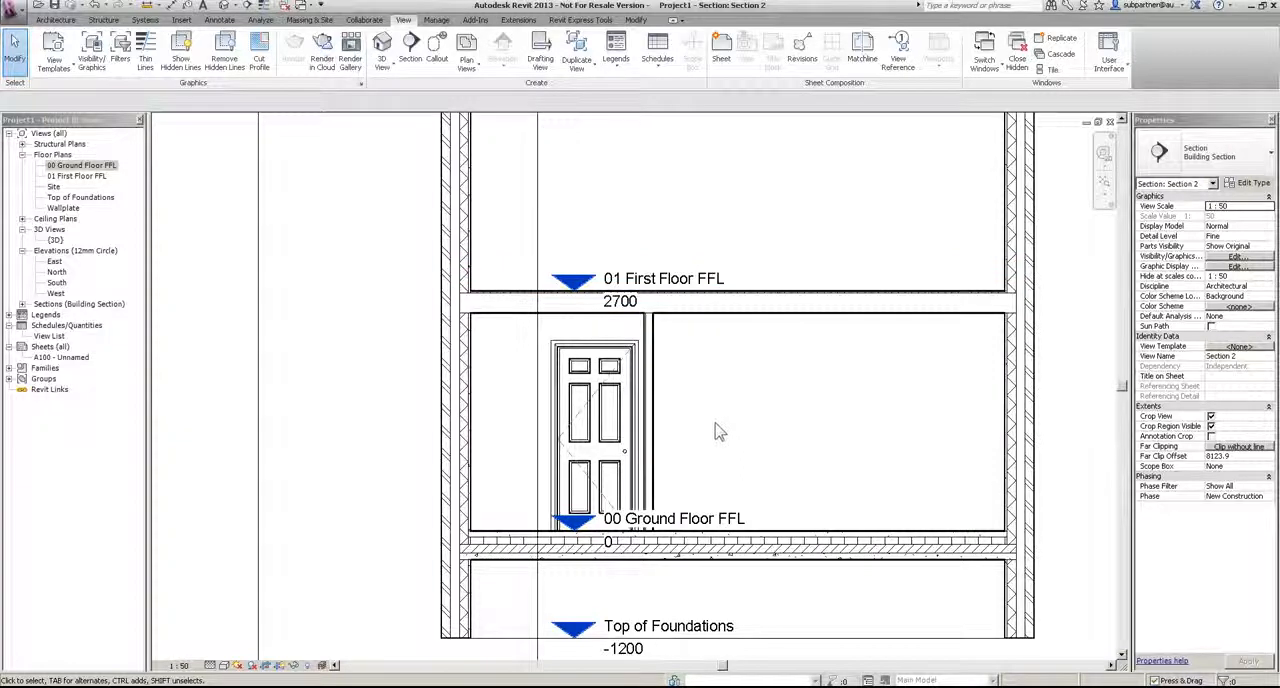
Step: Open the 01 First Floor FFL plan and check its underlay options, keeping 00 Ground Floor FFL as the underlay
{"action": "double_click", "coordinate": [70, 176]}
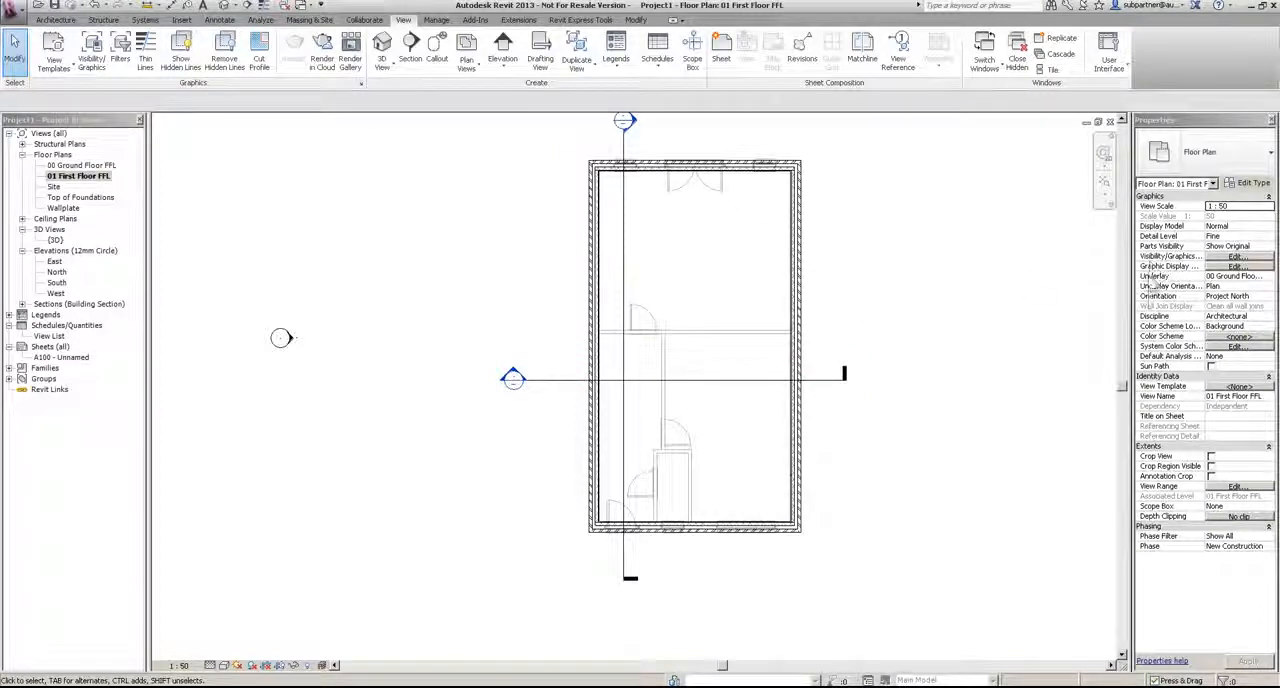
{"action": "left_click", "coordinate": [1268, 278]}
{"action": "left_click", "coordinate": [1269, 278]}
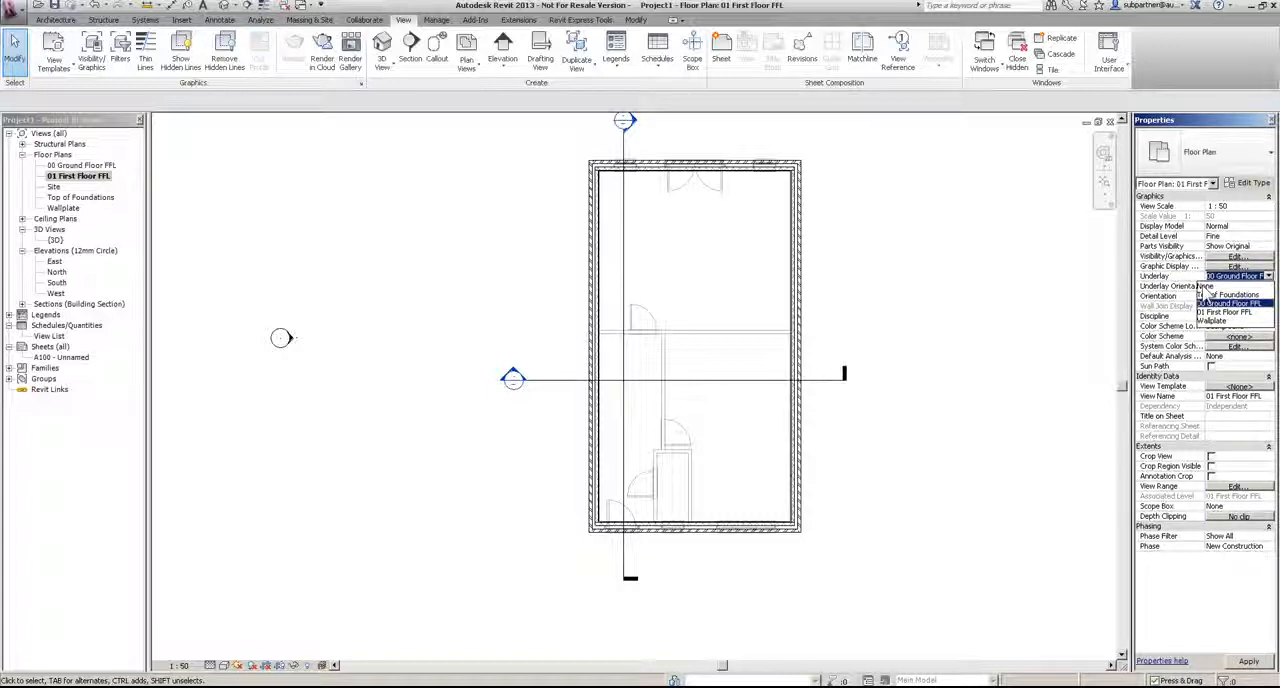
{"action": "left_click", "coordinate": [1010, 258]}
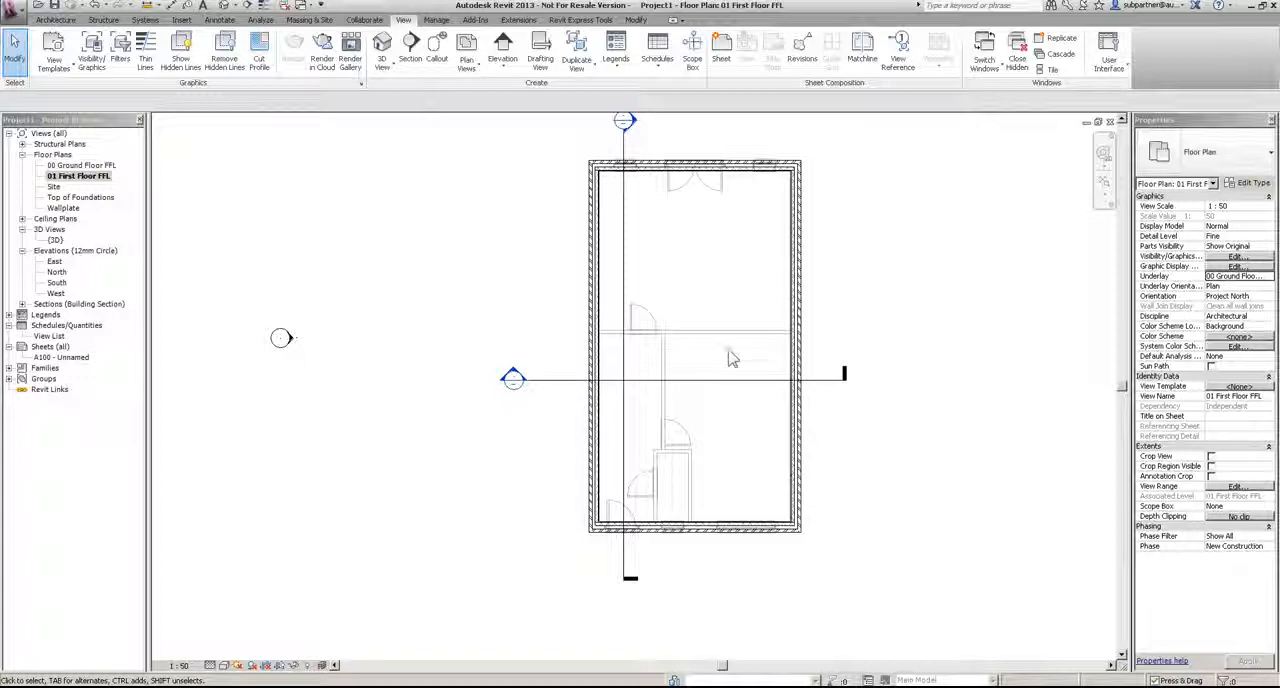
Step: Draw Partn - p 75i p - Stud partitions from the front wall up along RM-2's outer side and across to the side cavity wall, enclosing the front corner room
{"action": "left_click", "coordinate": [55, 21]}
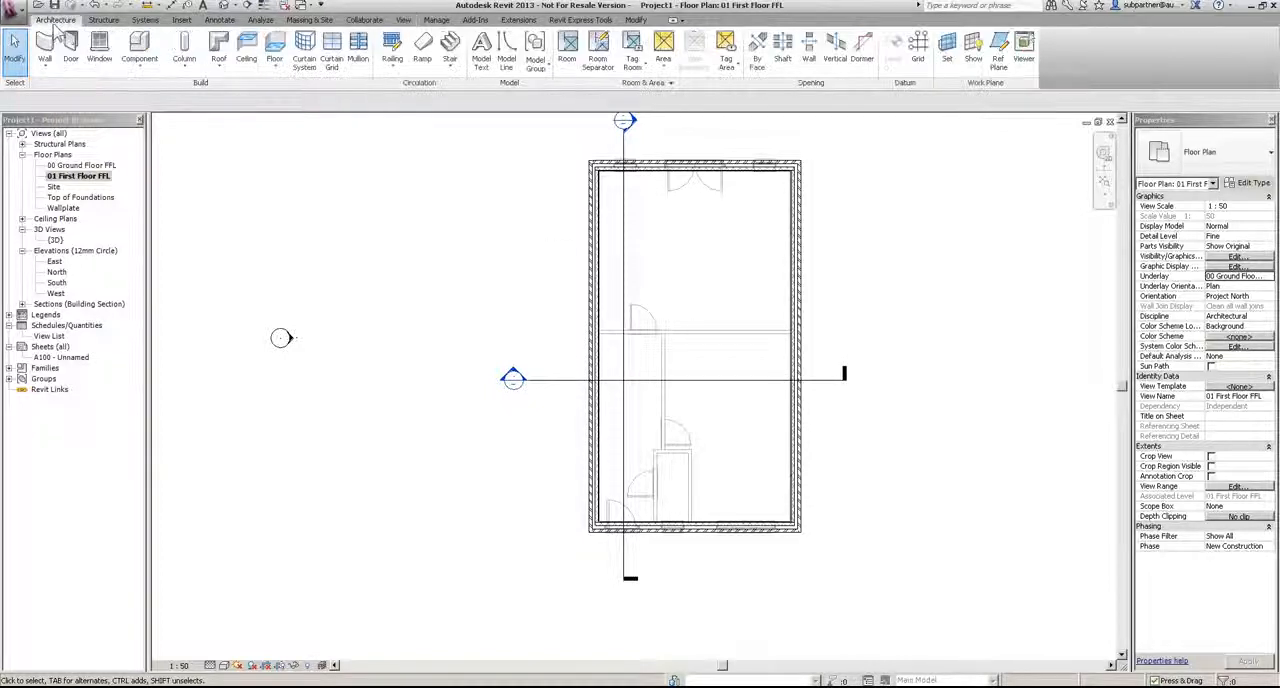
{"action": "left_click", "coordinate": [47, 50]}
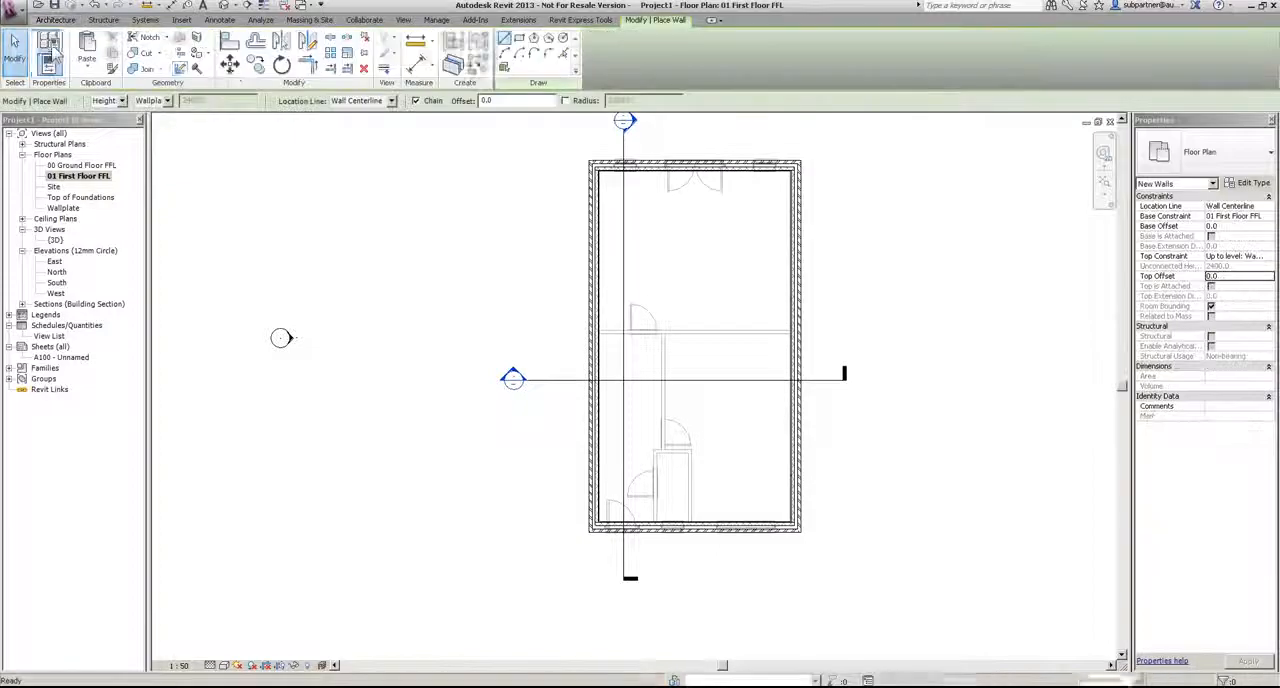
{"action": "scroll", "coordinate": [663, 525], "scroll_direction": "up", "scroll_amount": 8}
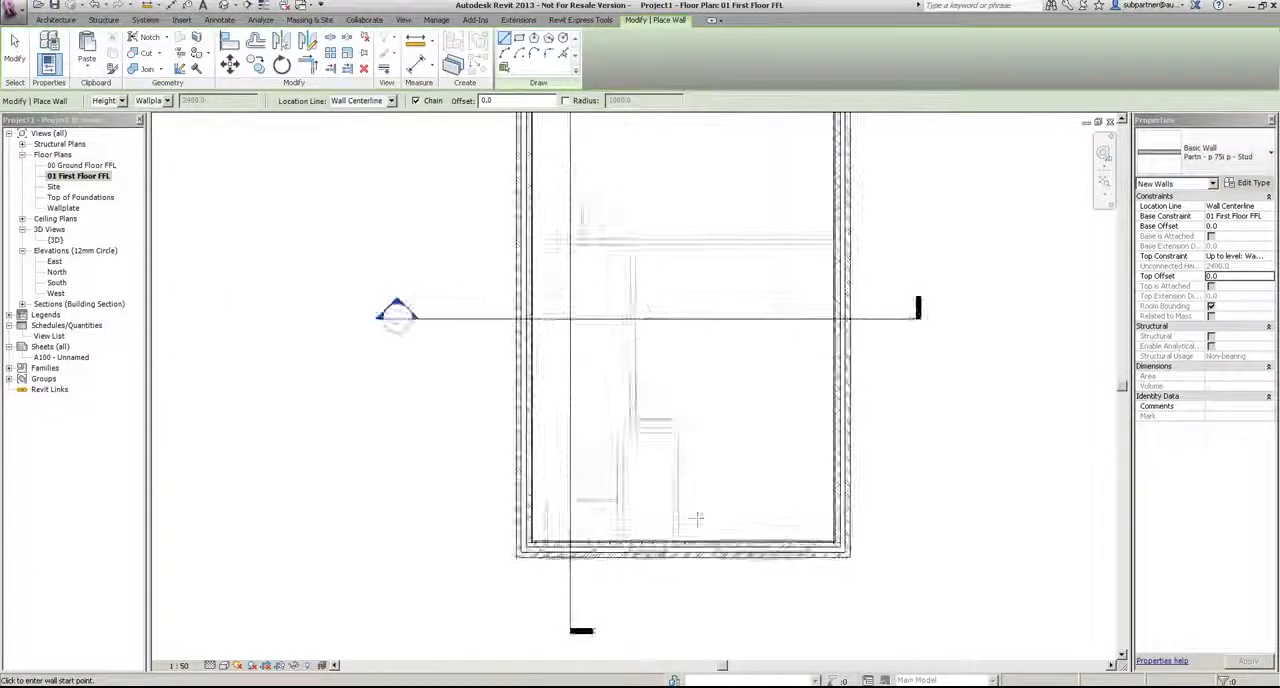
{"action": "left_click", "coordinate": [663, 478]}
{"action": "scroll", "coordinate": [663, 480], "scroll_direction": "down", "scroll_amount": 5}
{"action": "scroll", "coordinate": [660, 300], "scroll_direction": "up", "scroll_amount": 2}
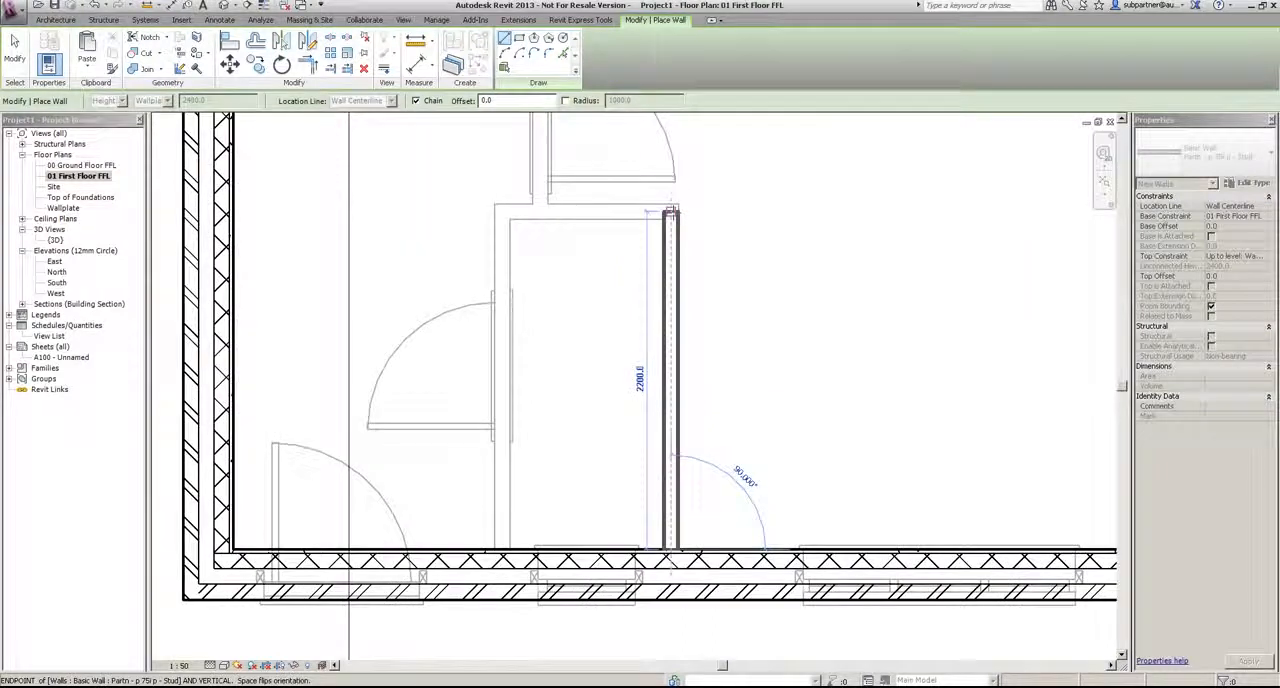
{"action": "left_click", "coordinate": [670, 211]}
{"action": "left_click", "coordinate": [226, 212]}
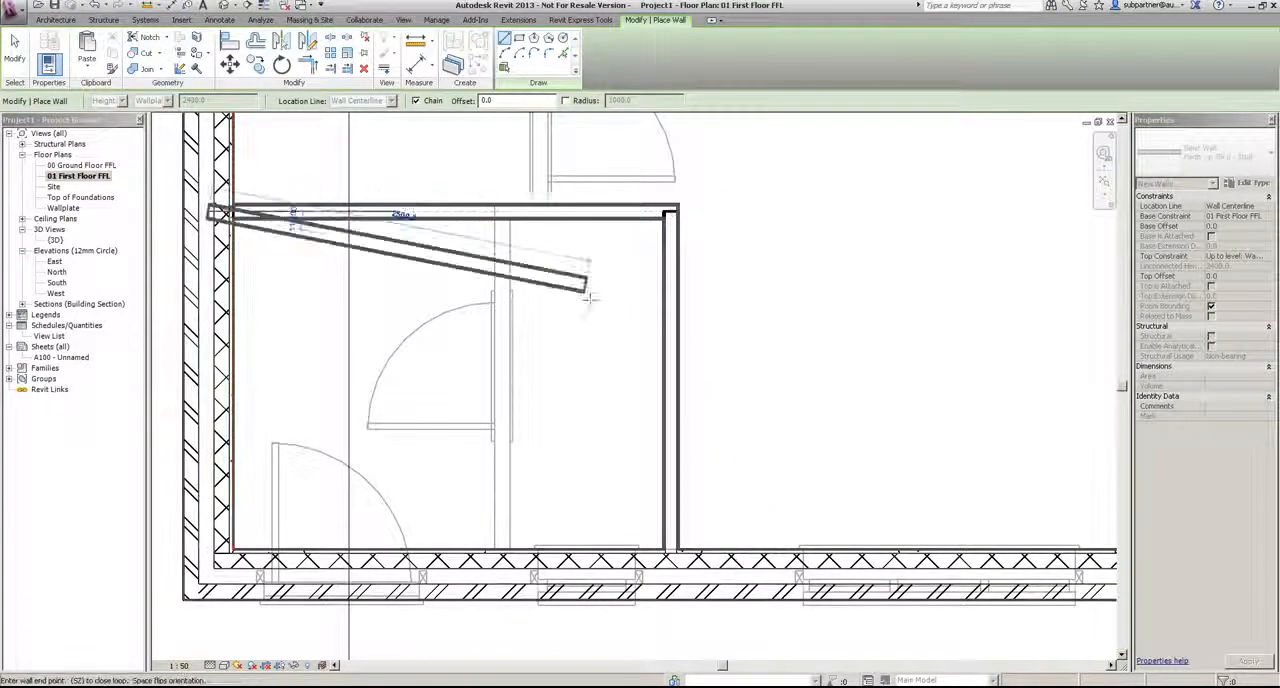
{"action": "middle_click_drag", "start_coordinate": [582, 279], "coordinate": [588, 424]}
{"action": "key", "text": "Escape"}
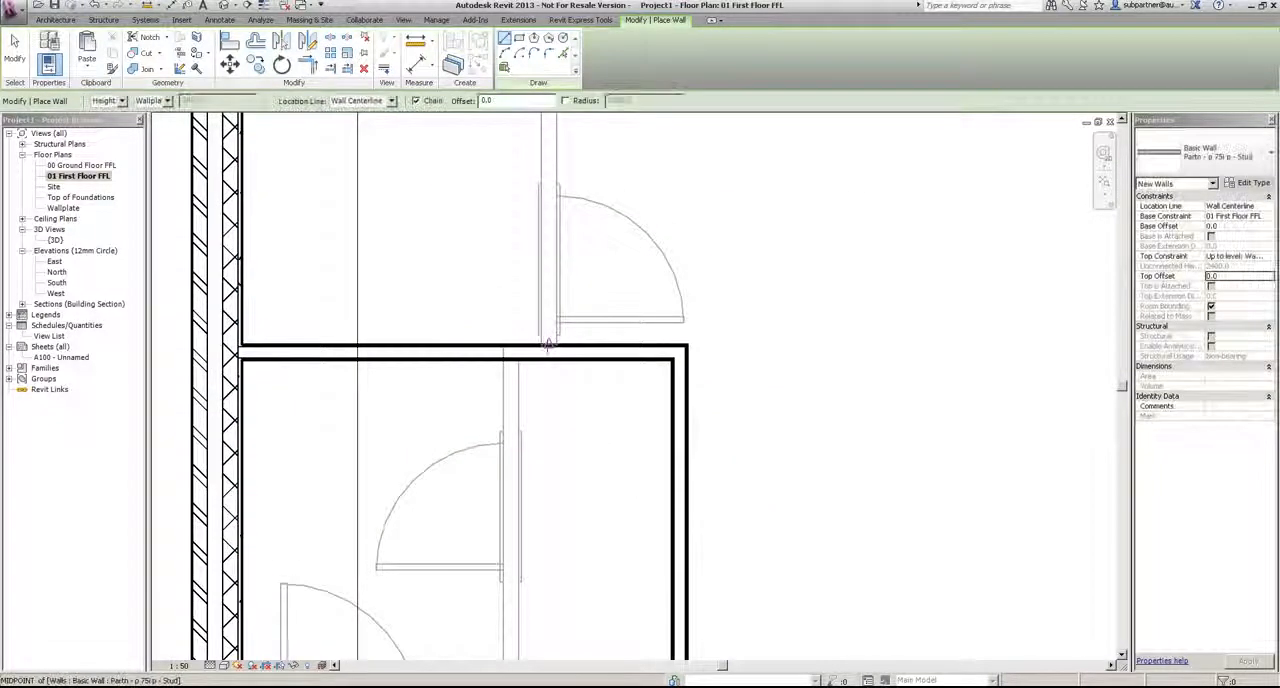
Step: Draw a lengthwise stud partition about 5100 mm long from the front corner room's cross partition, in line with the RM-1/RM-3 partition's door face
{"action": "left_click", "coordinate": [548, 345]}
{"action": "scroll", "coordinate": [600, 434], "scroll_direction": "down", "scroll_amount": 4}
{"action": "scroll", "coordinate": [560, 270], "scroll_direction": "up", "scroll_amount": 1}
{"action": "scroll", "coordinate": [586, 234], "scroll_direction": "down", "scroll_amount": 1}
{"action": "middle_click_drag", "start_coordinate": [590, 205], "coordinate": [592, 380]}
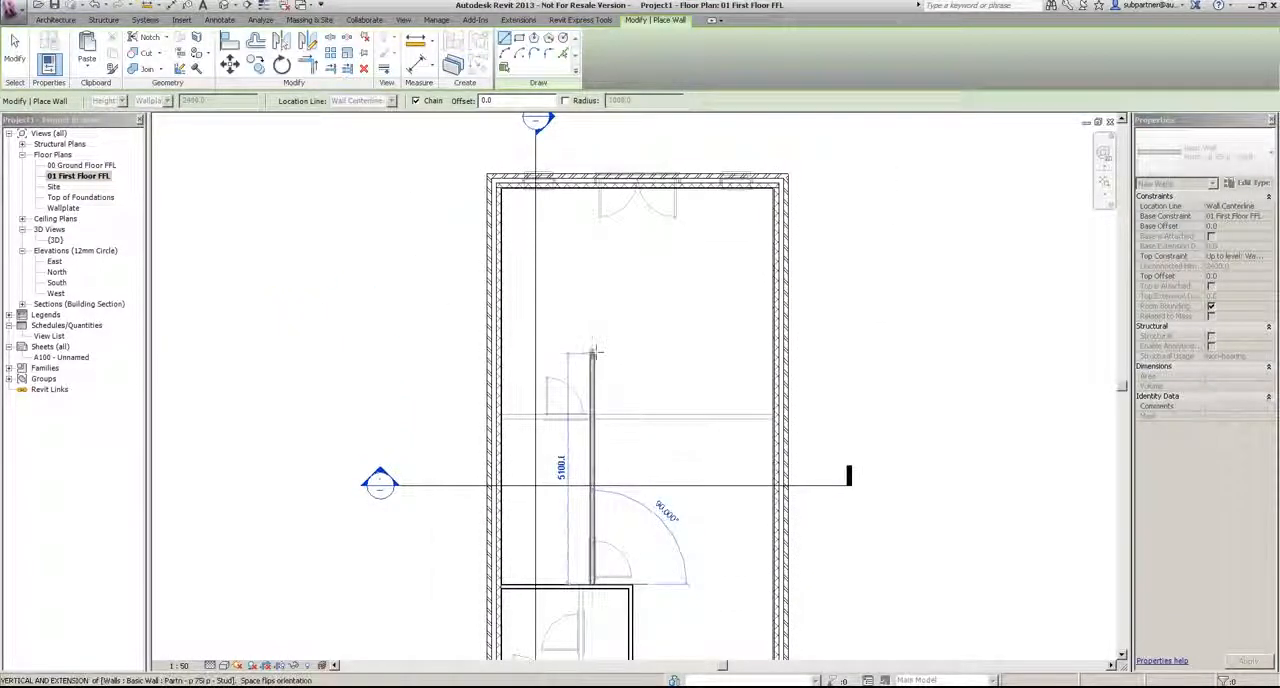
{"action": "left_click", "coordinate": [593, 352]}
Step: Enclose the rear corner room with partitions meeting the rear wall, extending the cross partition past the lengthwise one to the side cavity wall
{"action": "left_click", "coordinate": [640, 349]}
{"action": "key", "text": "Escape"}
{"action": "key", "text": "Escape"}
{"action": "left_click", "coordinate": [613, 351]}
{"action": "left_click_drag", "start_coordinate": [593, 350], "coordinate": [502, 349]}
{"action": "left_click", "coordinate": [619, 335]}
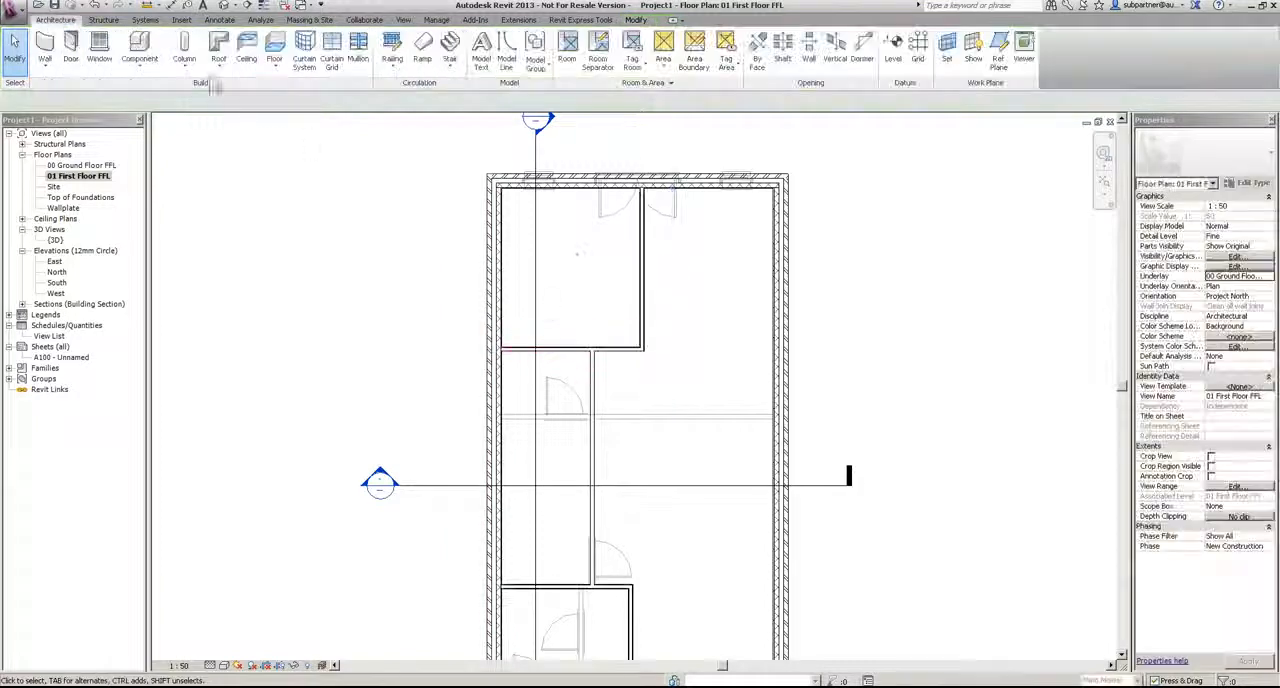
Step: Draw a matching stud partition over the underlying RM-4 cross partition, from the lengthwise partition to the opposite side cavity wall
{"action": "left_click", "coordinate": [619, 349]}
{"action": "left_click", "coordinate": [478, 62]}
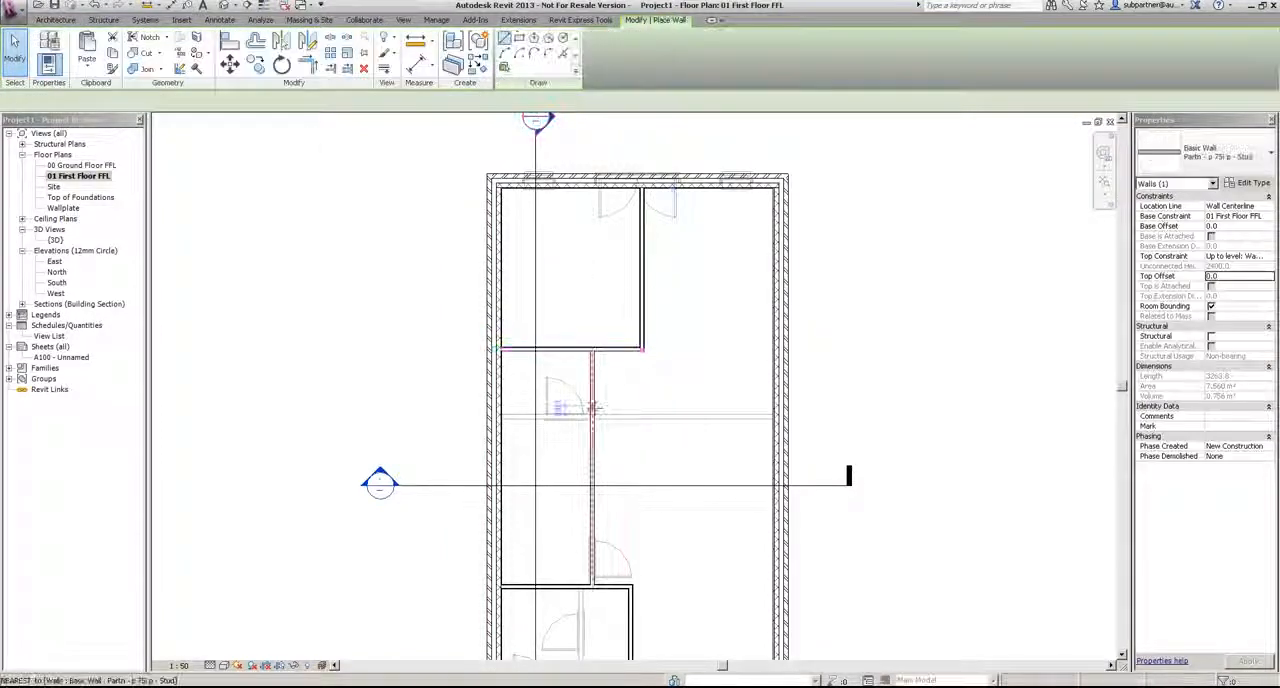
{"action": "scroll", "coordinate": [592, 420], "scroll_direction": "up", "scroll_amount": 5}
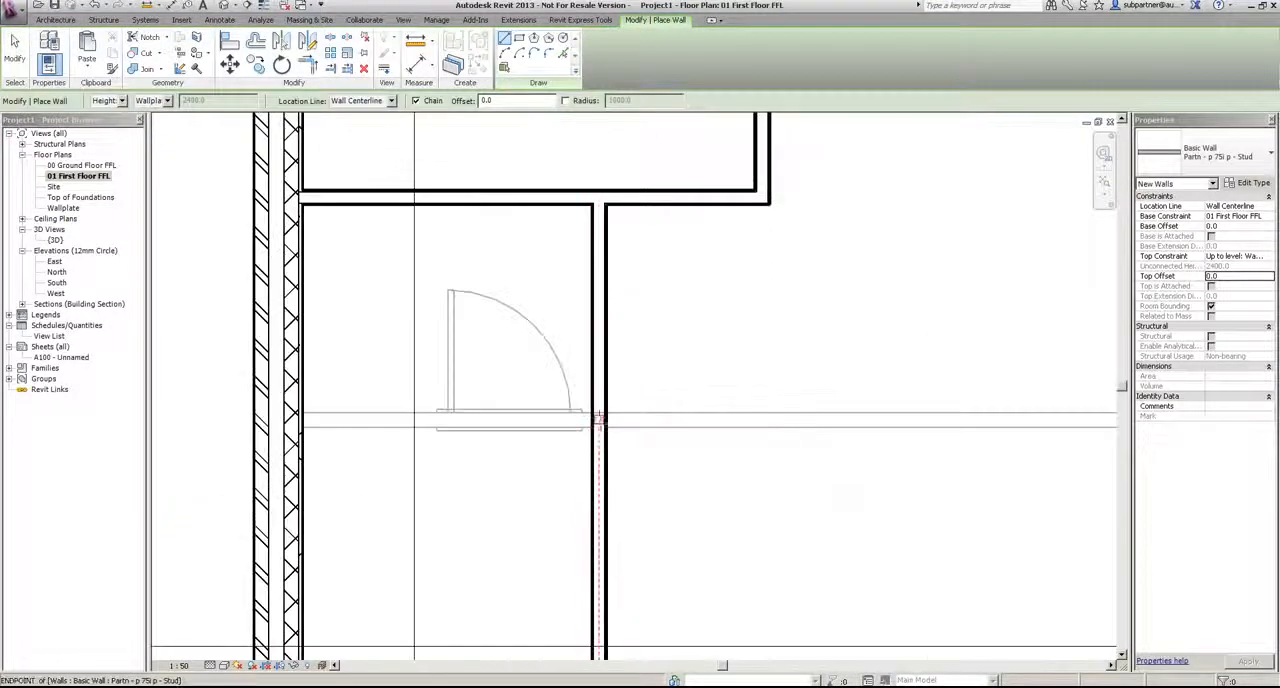
{"action": "left_click", "coordinate": [598, 424]}
{"action": "scroll", "coordinate": [665, 423], "scroll_direction": "down", "scroll_amount": 2}
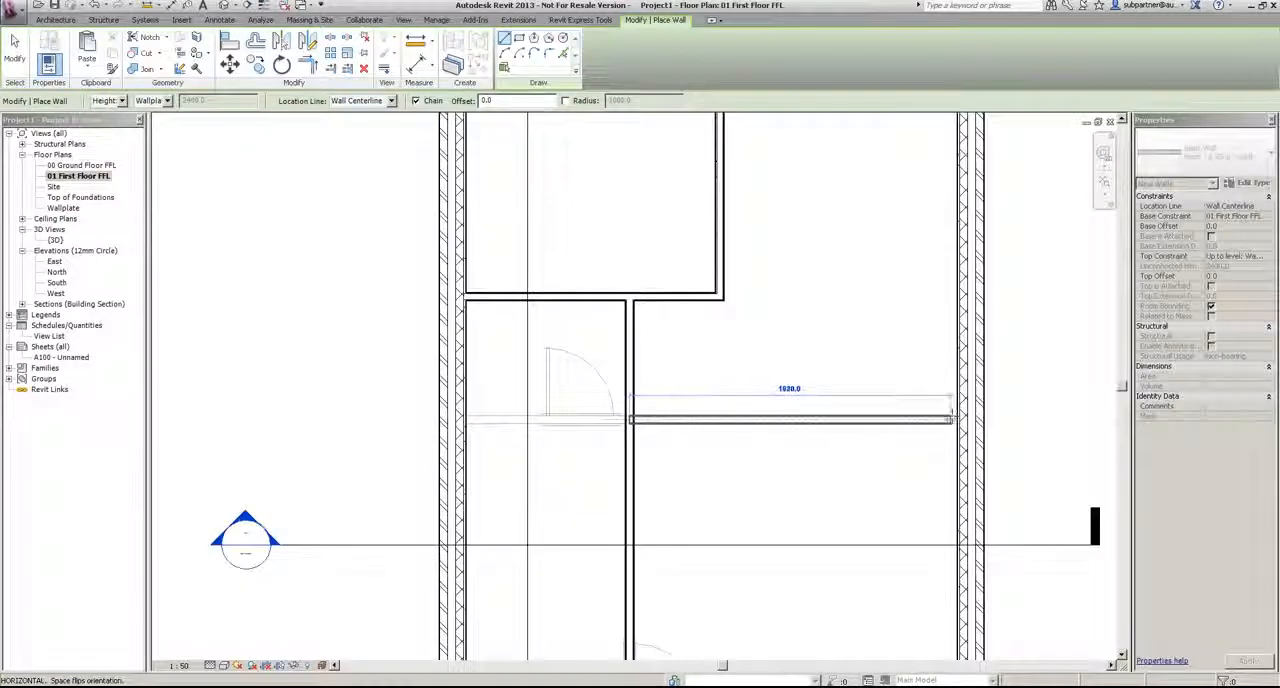
{"action": "left_click", "coordinate": [950, 420]}
{"action": "key", "text": "Escape"}
{"action": "scroll", "coordinate": [855, 527], "scroll_direction": "down", "scroll_amount": 3}
{"action": "middle_click_drag", "start_coordinate": [824, 420], "coordinate": [768, 312]}
{"action": "key", "text": "Escape"}
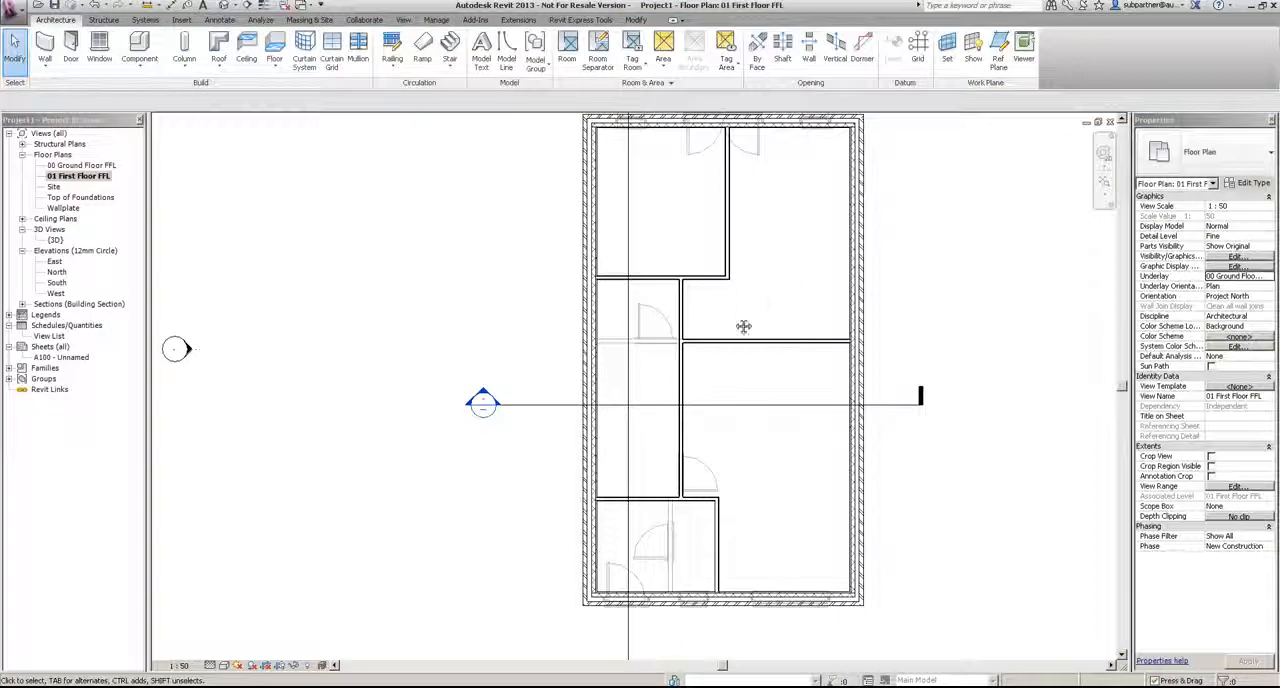
Step: Place tagged rooms in all five enclosed first-floor spaces
{"action": "middle_click_drag", "start_coordinate": [176, 348], "coordinate": [156, 366]}
{"action": "left_click", "coordinate": [567, 52]}
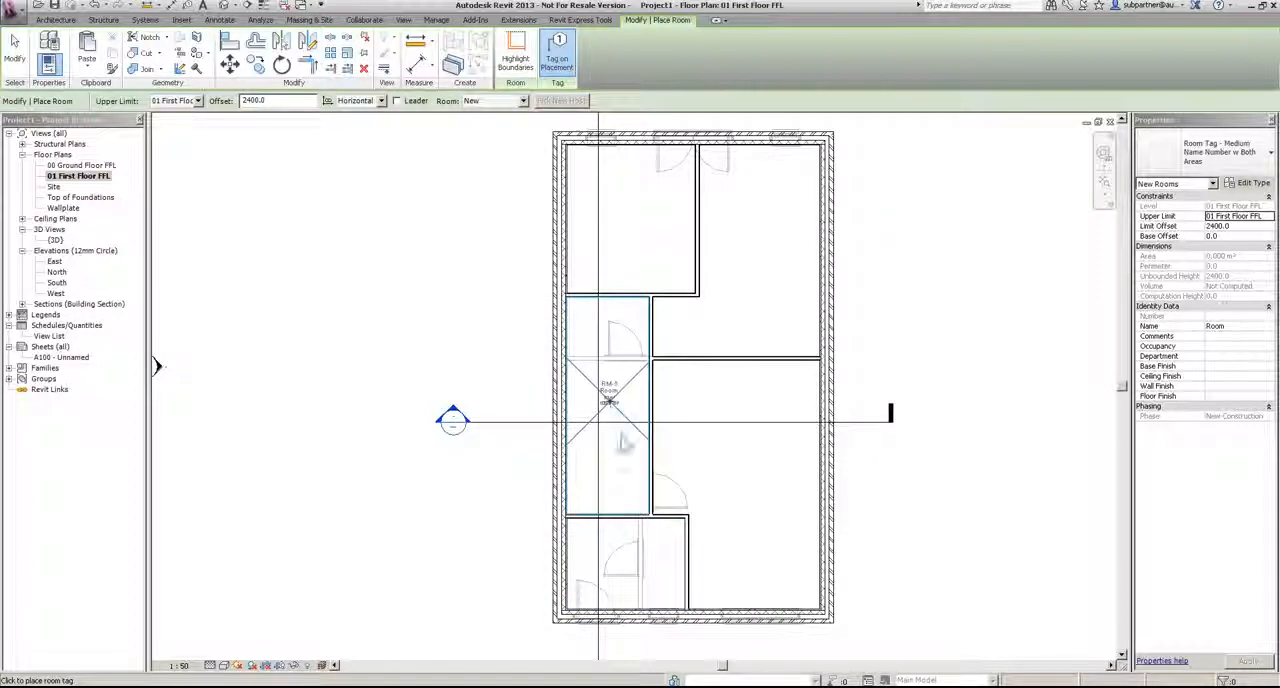
{"action": "left_click", "coordinate": [608, 400]}
{"action": "left_click", "coordinate": [624, 560]}
{"action": "left_click", "coordinate": [745, 465]}
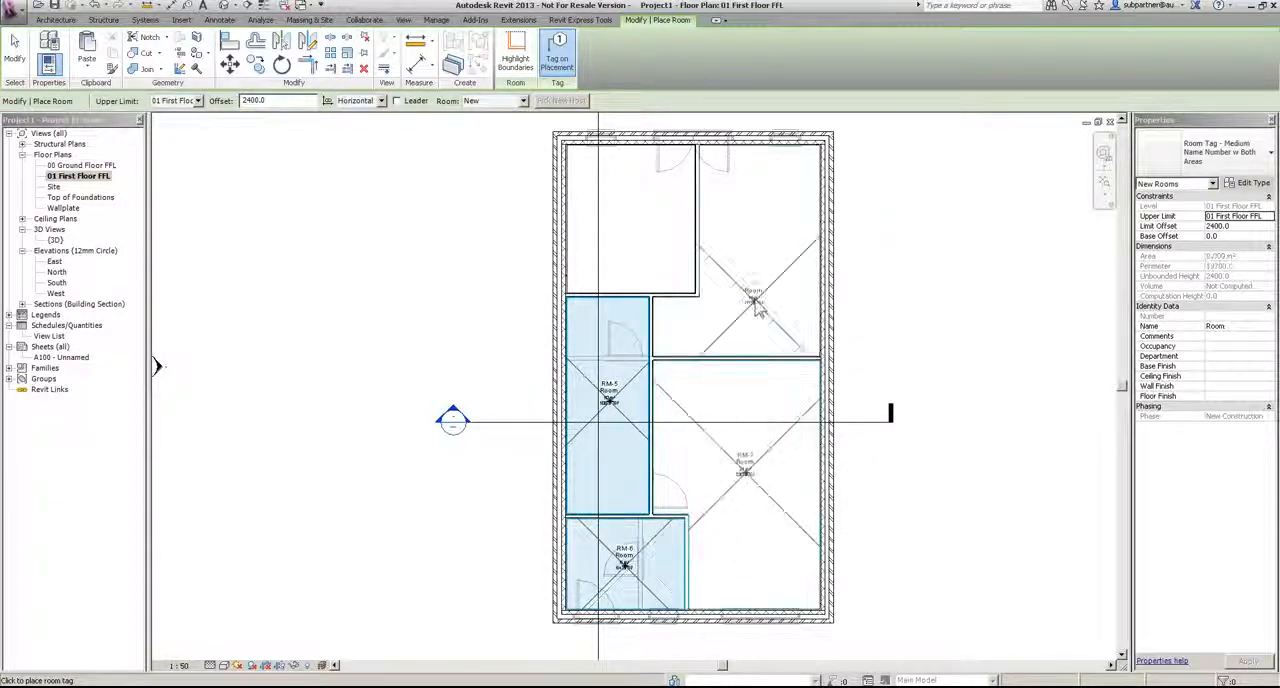
{"action": "left_click", "coordinate": [648, 222]}
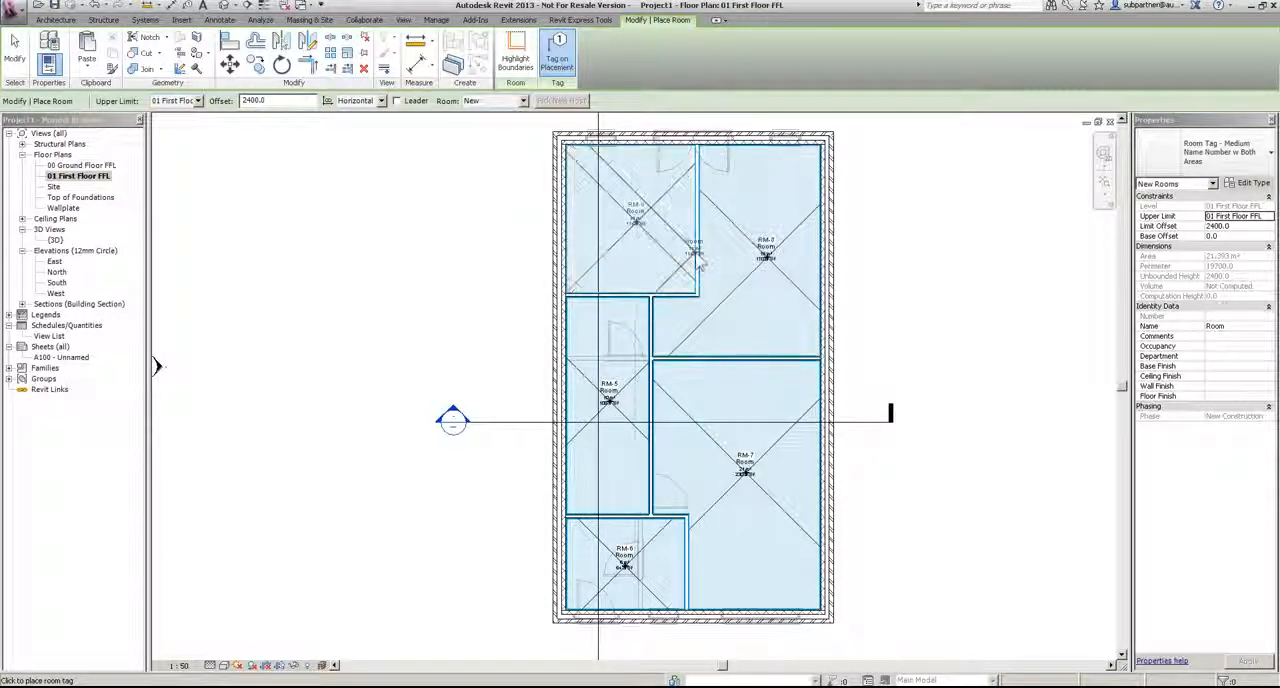
{"action": "key", "text": "Escape"}
{"action": "key", "text": "Escape"}
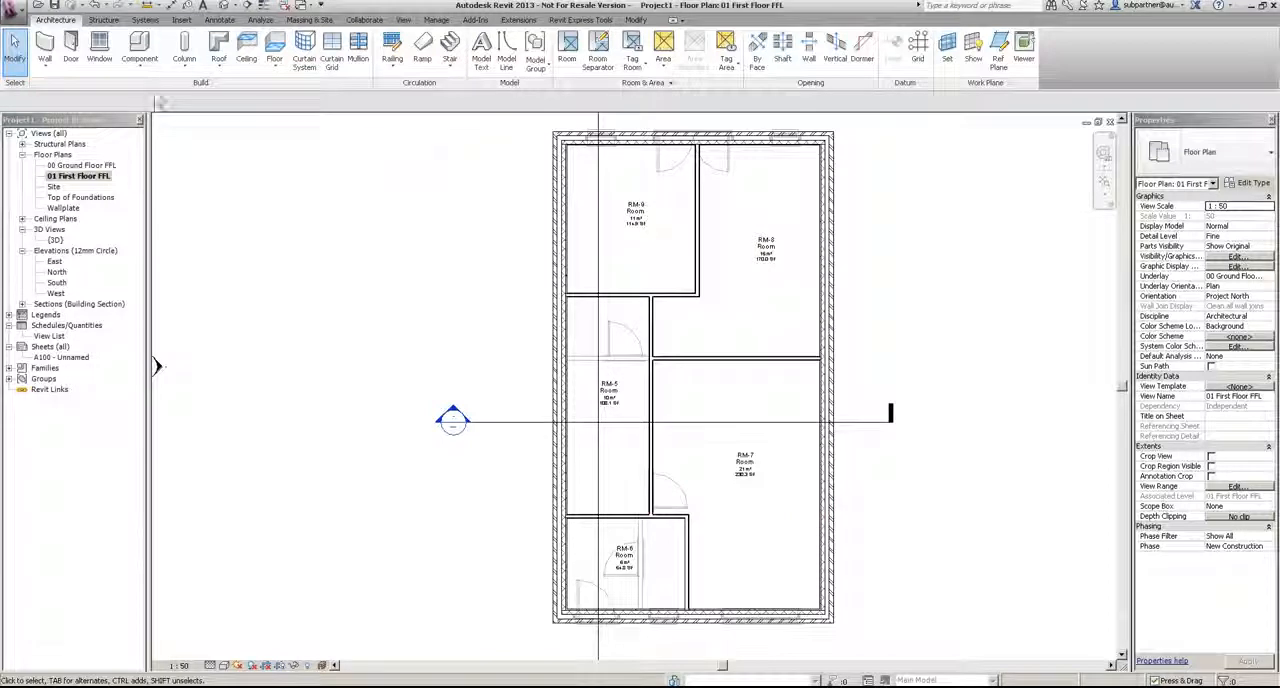
Step: Place IntSgl (10) 910 x 2110mm doors from RM-5 into RM-9 and RM-8, swinging into those rooms
{"action": "left_click", "coordinate": [71, 50]}
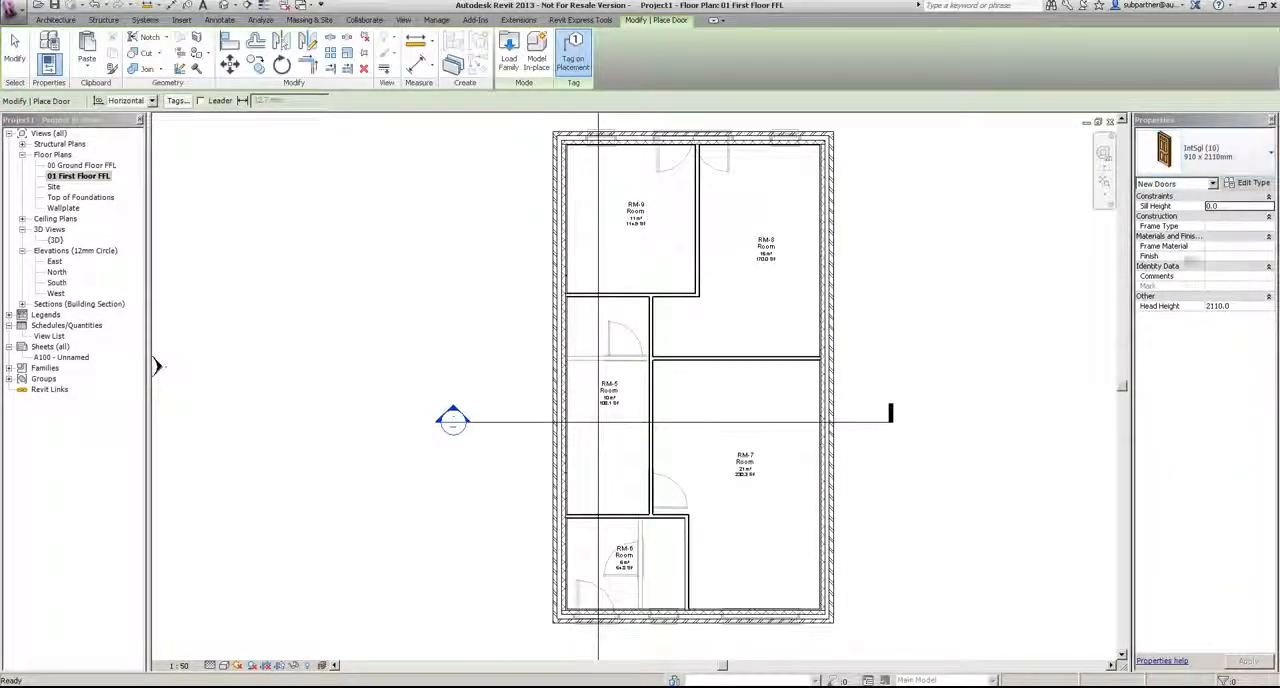
{"action": "scroll", "coordinate": [622, 541], "scroll_direction": "up", "scroll_amount": 2}
{"action": "middle_click_drag", "start_coordinate": [648, 457], "coordinate": [640, 566]}
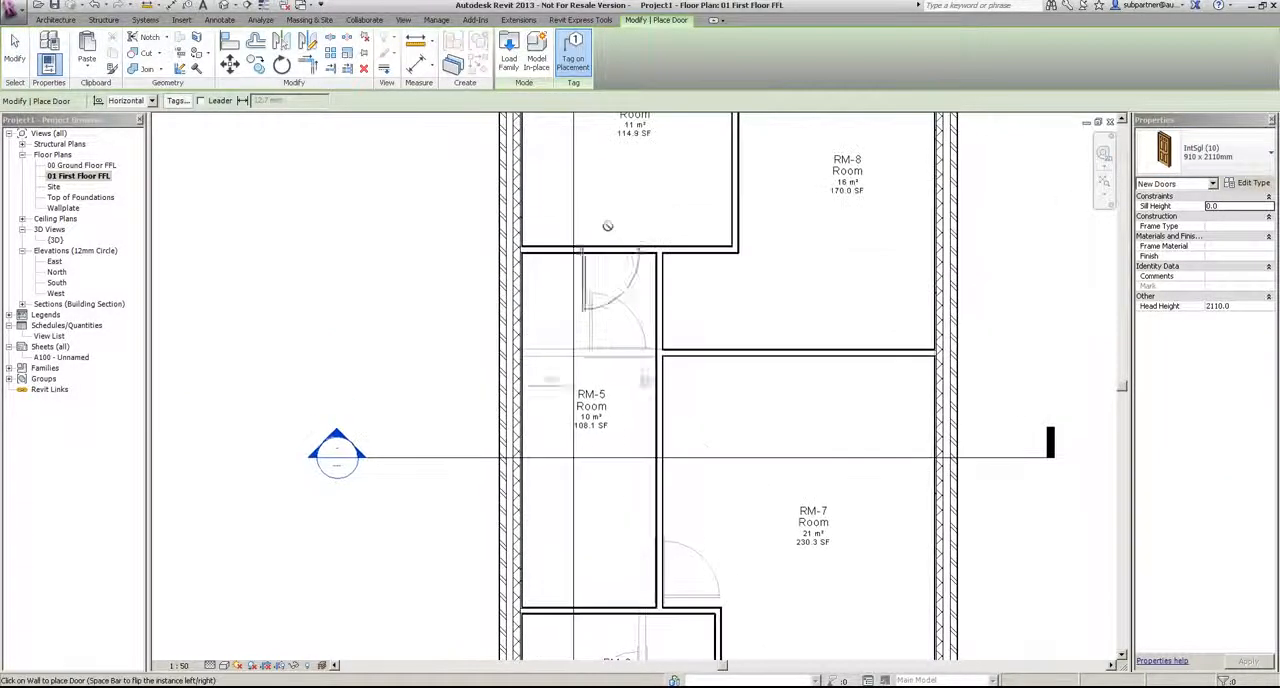
{"action": "left_click", "coordinate": [563, 249]}
{"action": "key", "text": "space"}
{"action": "left_click", "coordinate": [663, 311]}
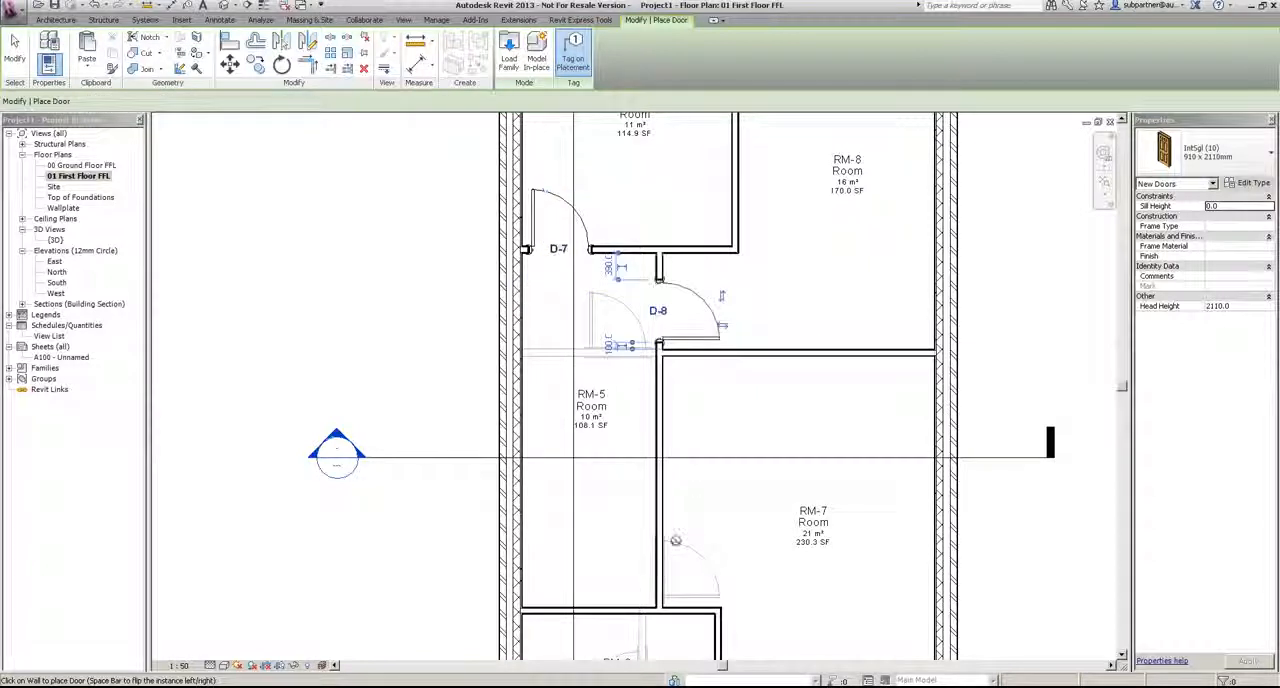
Step: Add matching internal doors from RM-5 into RM-7 near the partition corner and into RM-6, opening into each room
{"action": "left_click", "coordinate": [665, 572]}
{"action": "middle_click_drag", "start_coordinate": [665, 572], "coordinate": [628, 464]}
{"action": "scroll", "coordinate": [628, 464], "scroll_direction": "up", "scroll_amount": 2}
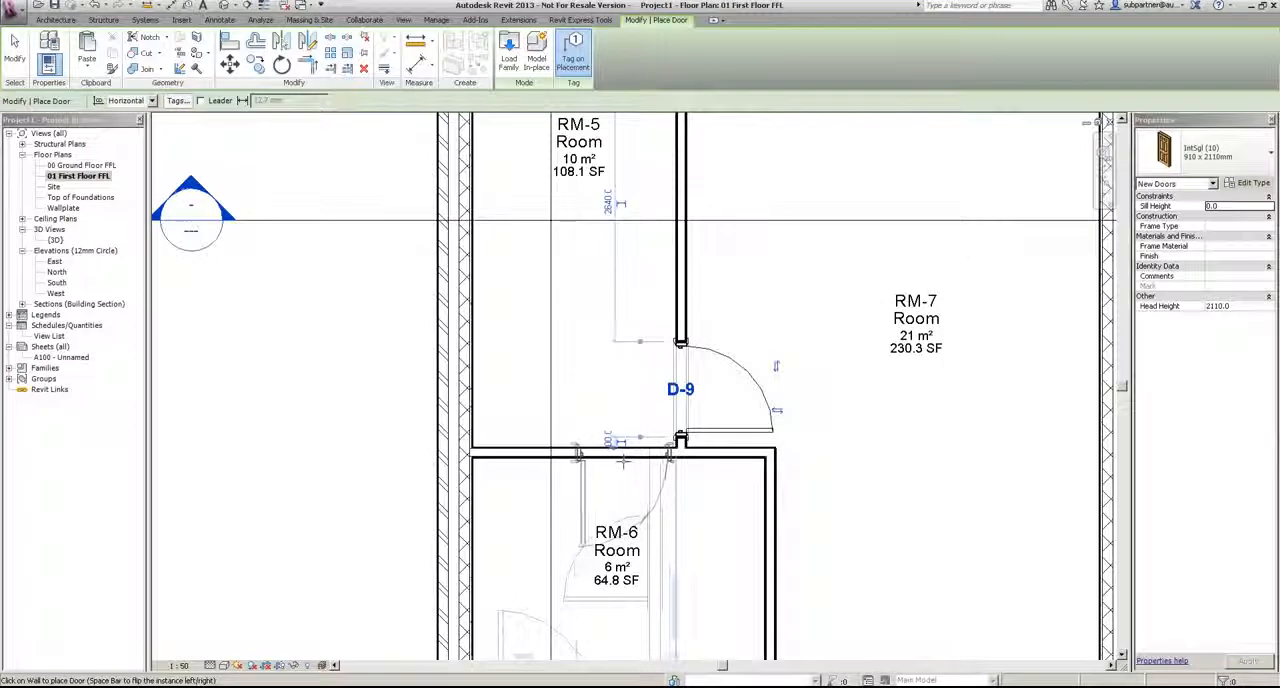
{"action": "left_click", "coordinate": [617, 461]}
{"action": "scroll", "coordinate": [625, 480], "scroll_direction": "down", "scroll_amount": 4}
{"action": "key", "text": "Escape"}
{"action": "left_click_drag", "start_coordinate": [646, 536], "coordinate": [640, 555]}
{"action": "left_click", "coordinate": [822, 454]}
Step: Place a Dbl All Bars 1200 x 1200mm Deep window in RM-6's front wall, about 680 mm from the RM-7 partition
{"action": "middle_click_drag", "start_coordinate": [869, 370], "coordinate": [803, 520]}
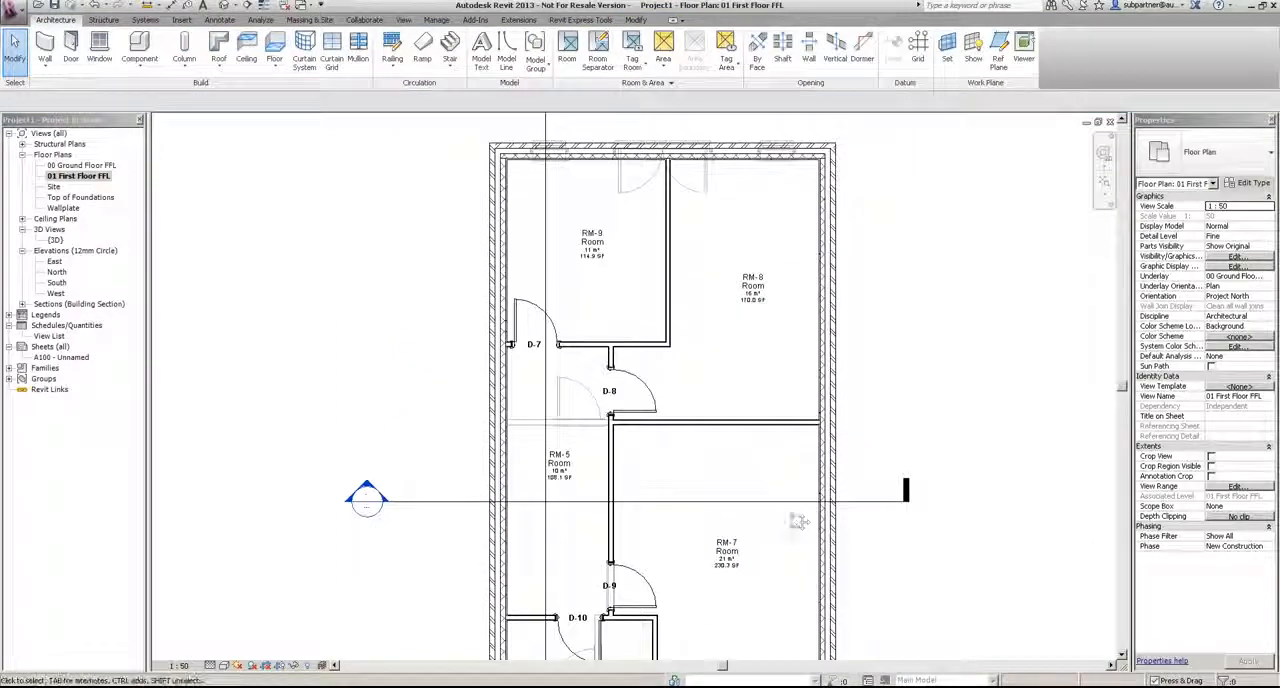
{"action": "left_click", "coordinate": [99, 48]}
{"action": "left_click", "coordinate": [1205, 152]}
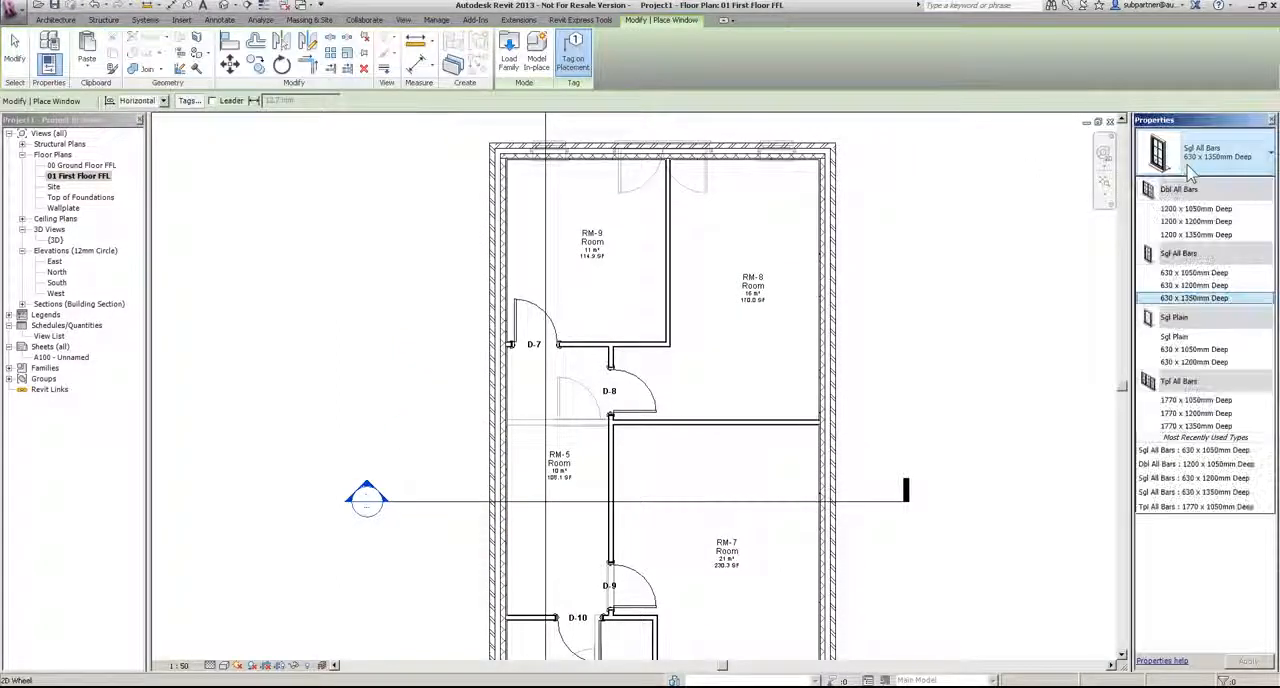
{"action": "left_click", "coordinate": [1200, 221]}
{"action": "middle_click_drag", "start_coordinate": [777, 336], "coordinate": [812, 75]}
{"action": "scroll", "coordinate": [649, 528], "scroll_direction": "up", "scroll_amount": 2}
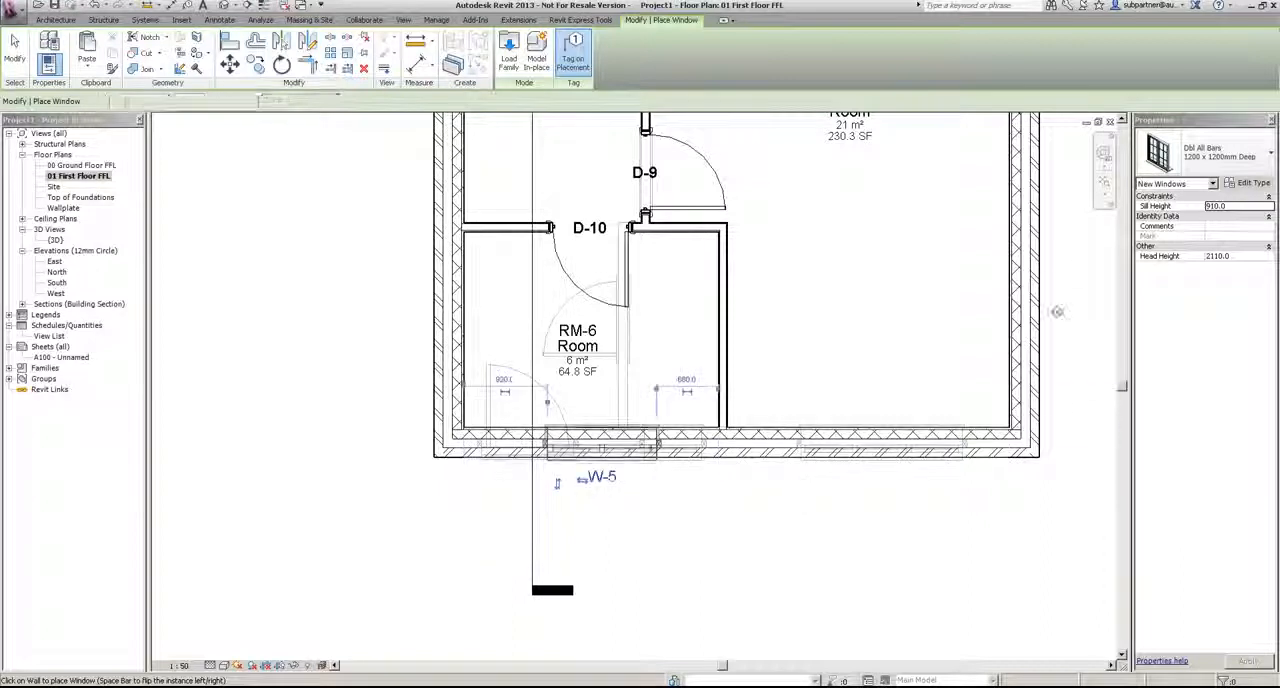
{"action": "left_click", "coordinate": [601, 445]}
Step: Place a Tpl All Bars 1770 x 1200mm Deep window in RM-7's front wall, directly over the ground-floor triple window
{"action": "left_click", "coordinate": [1205, 152]}
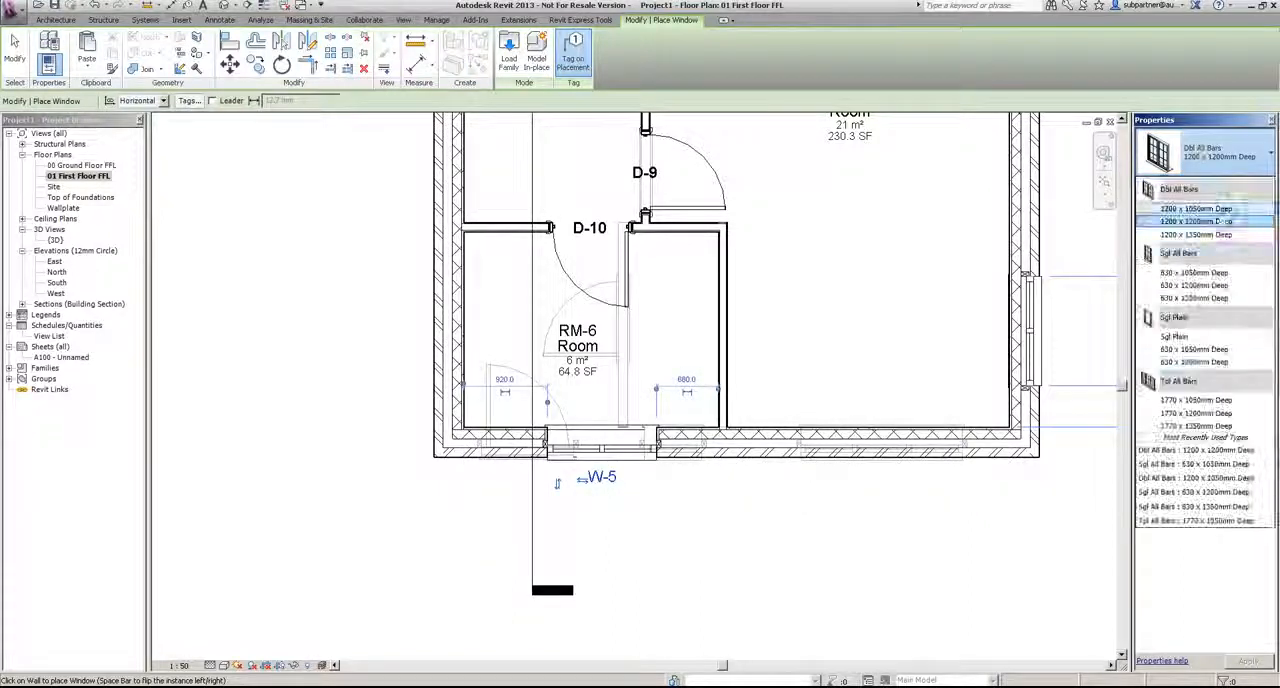
{"action": "left_click", "coordinate": [1196, 413]}
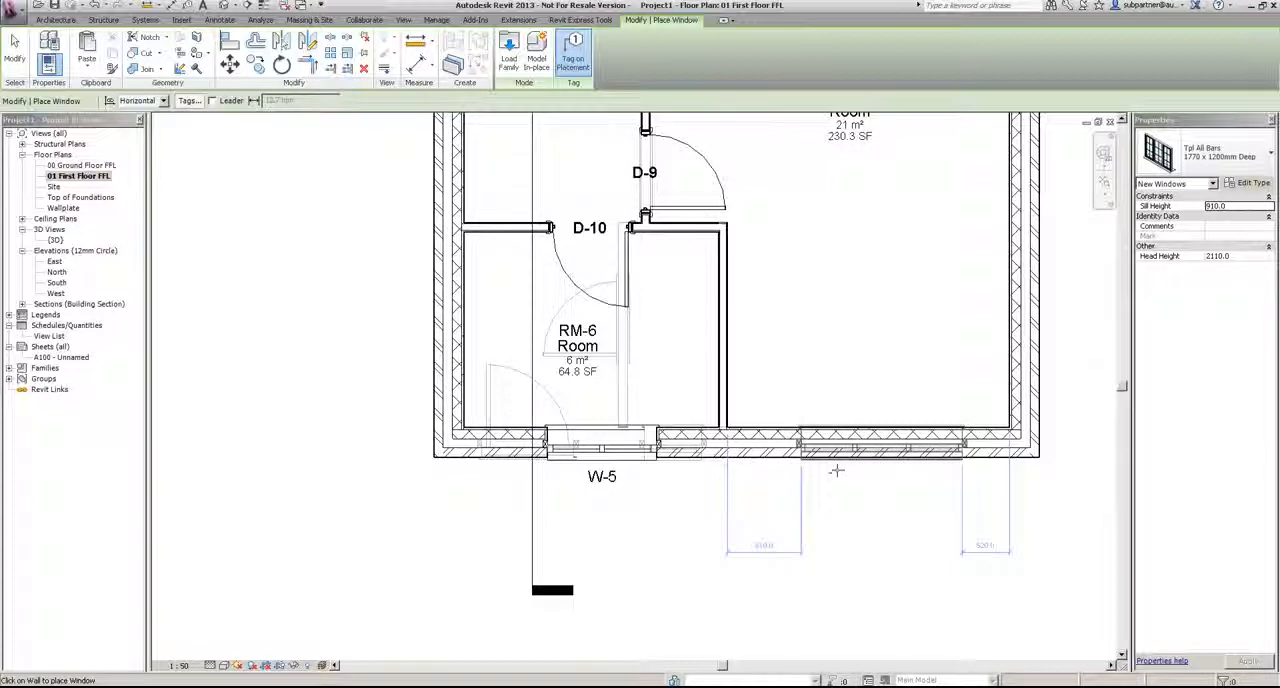
{"action": "left_click", "coordinate": [900, 518]}
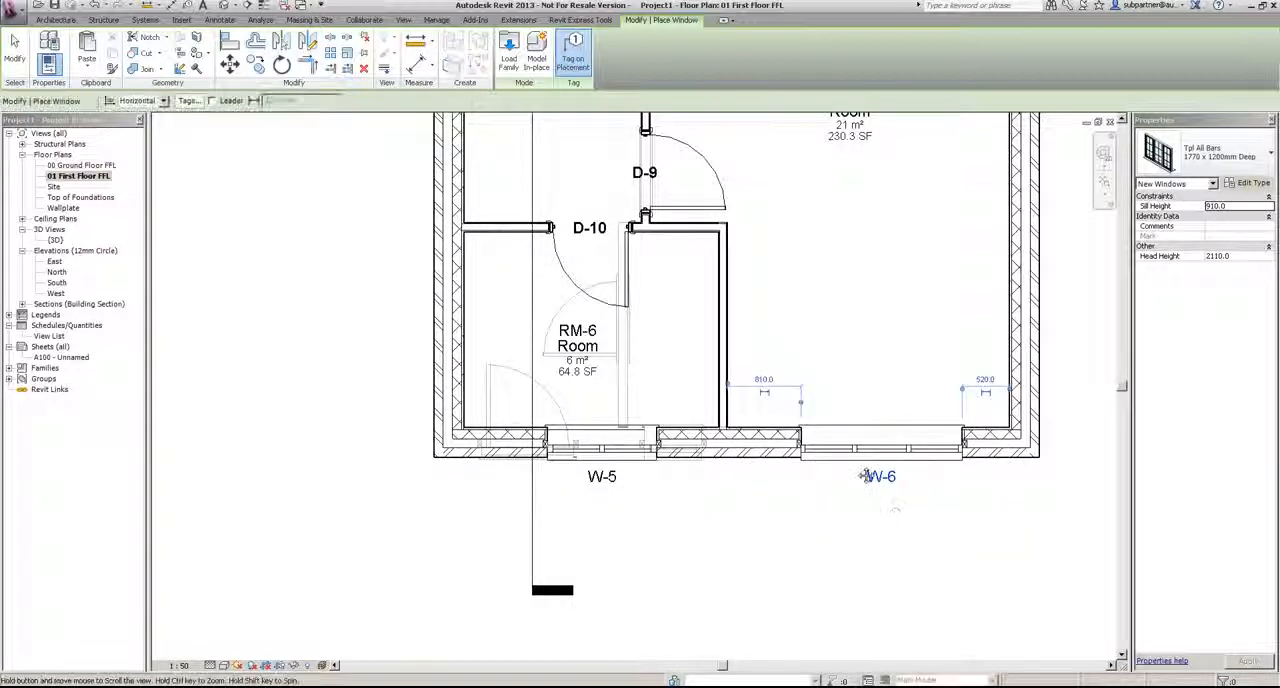
Step: Place Dbl All Bars 1200 x 1200mm Deep windows in the rear wall of RM-8 and RM-9, near the underlying ground-floor windows
{"action": "middle_click_drag", "start_coordinate": [885, 212], "coordinate": [803, 543]}
{"action": "scroll", "coordinate": [802, 541], "scroll_direction": "down", "scroll_amount": 3}
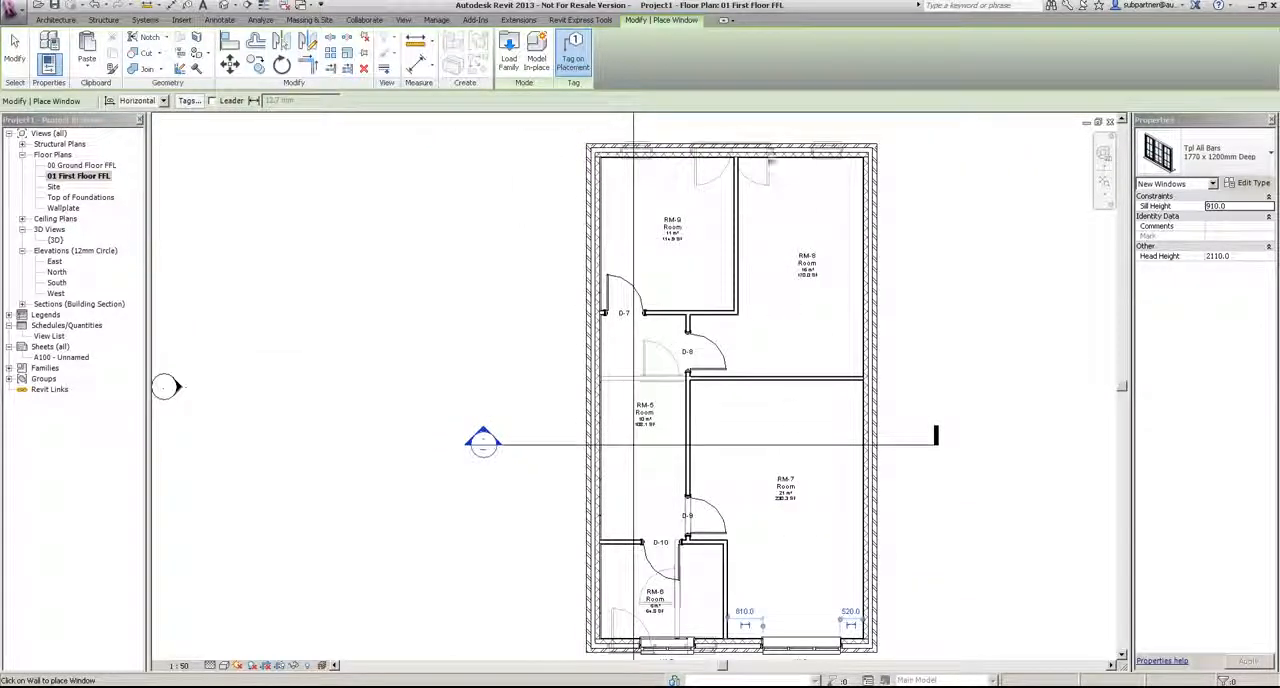
{"action": "scroll", "coordinate": [765, 125], "scroll_direction": "up", "scroll_amount": 3}
{"action": "left_click", "coordinate": [1205, 155]}
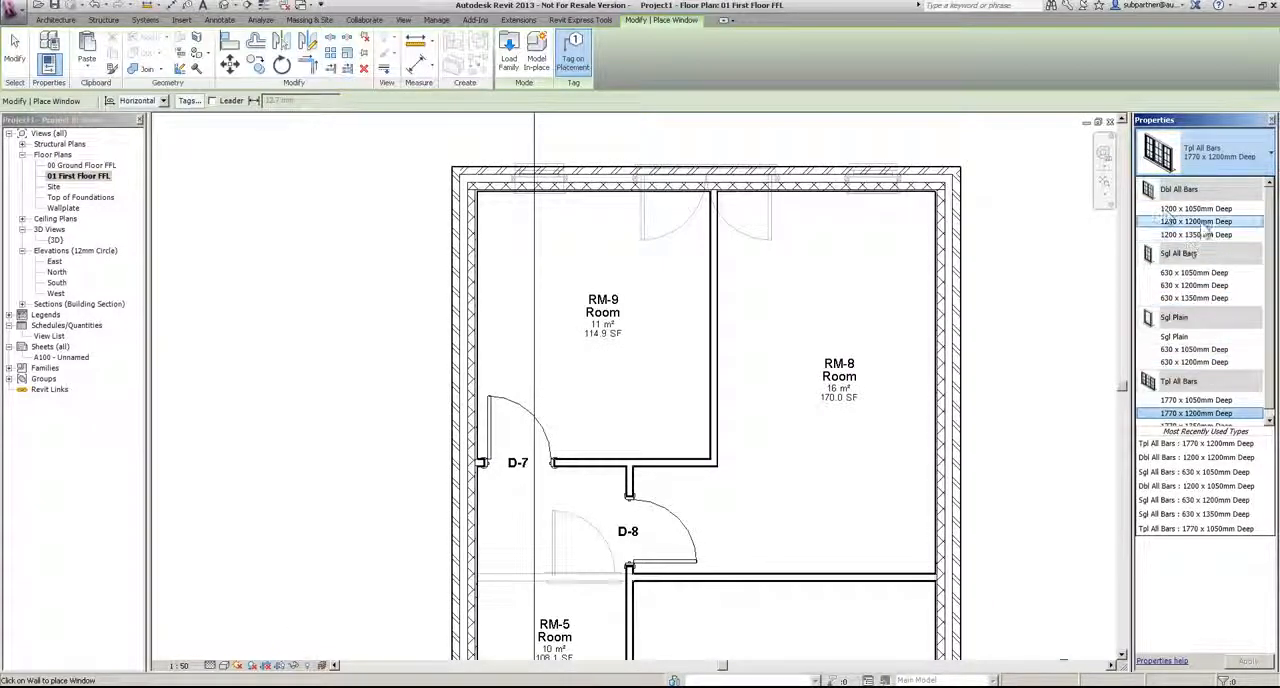
{"action": "left_click", "coordinate": [1200, 221]}
{"action": "left_click", "coordinate": [855, 181]}
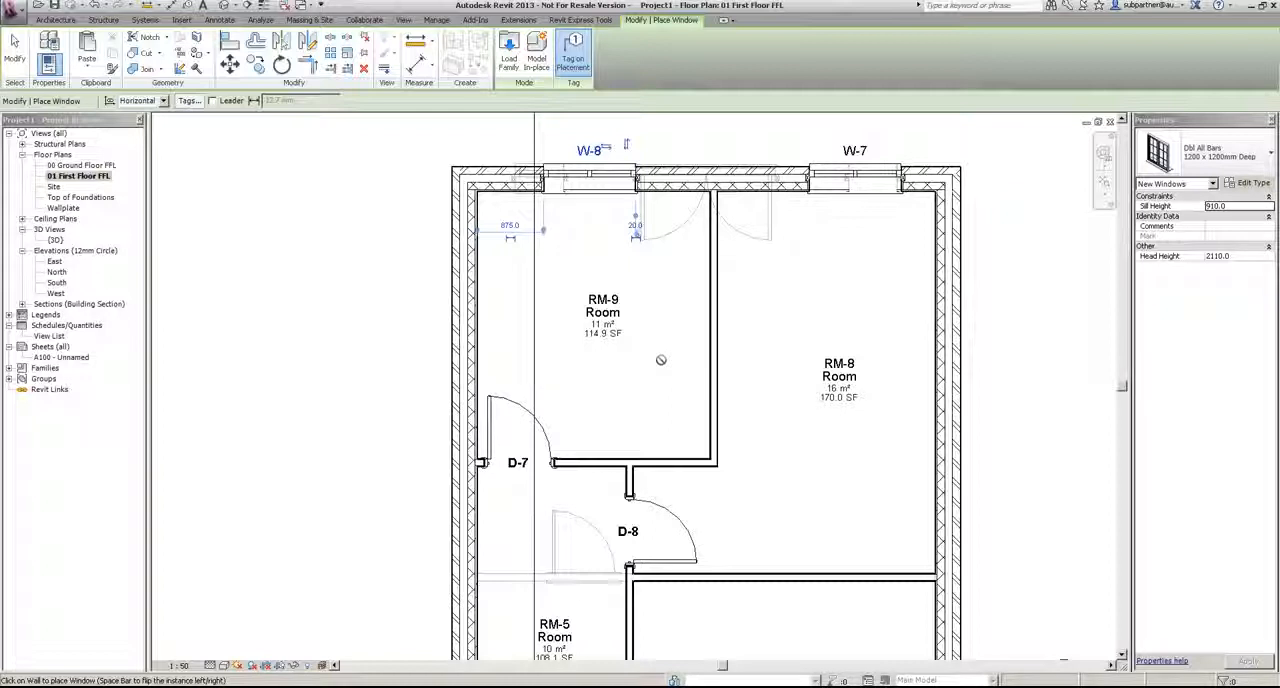
{"action": "left_click", "coordinate": [15, 50]}
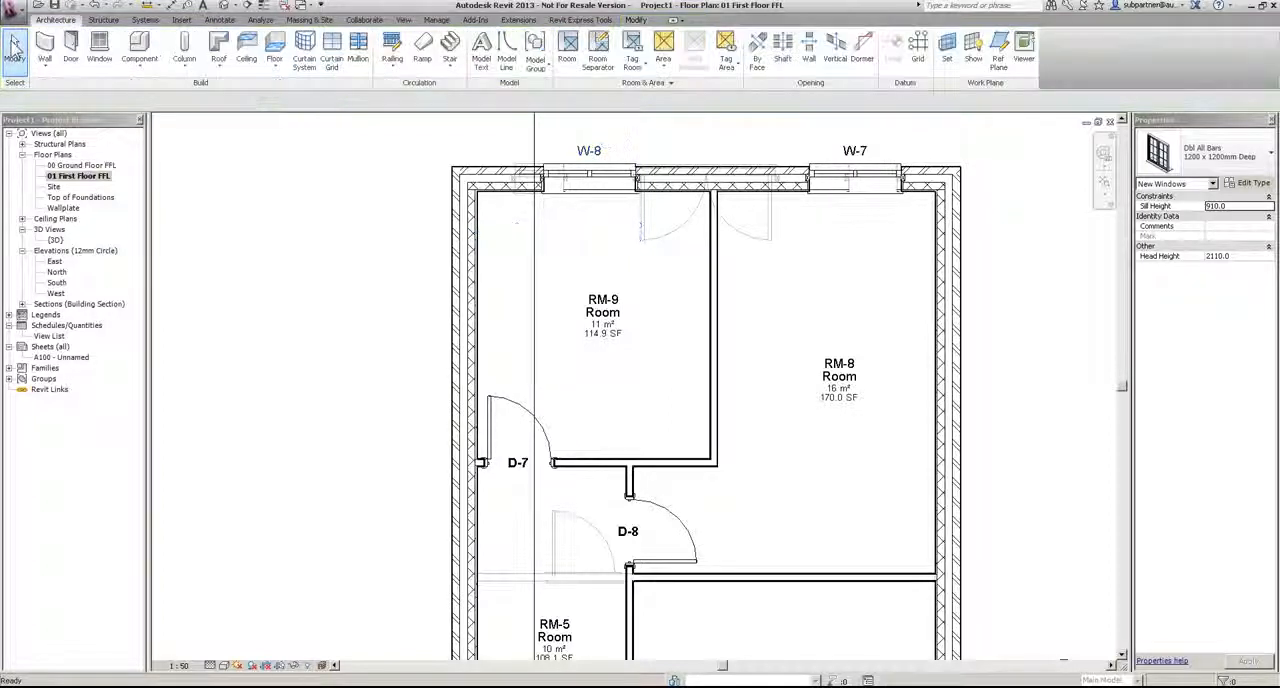
{"action": "scroll", "coordinate": [727, 298], "scroll_direction": "down", "scroll_amount": 2}
{"action": "scroll", "coordinate": [727, 298], "scroll_direction": "down", "scroll_amount": 1}
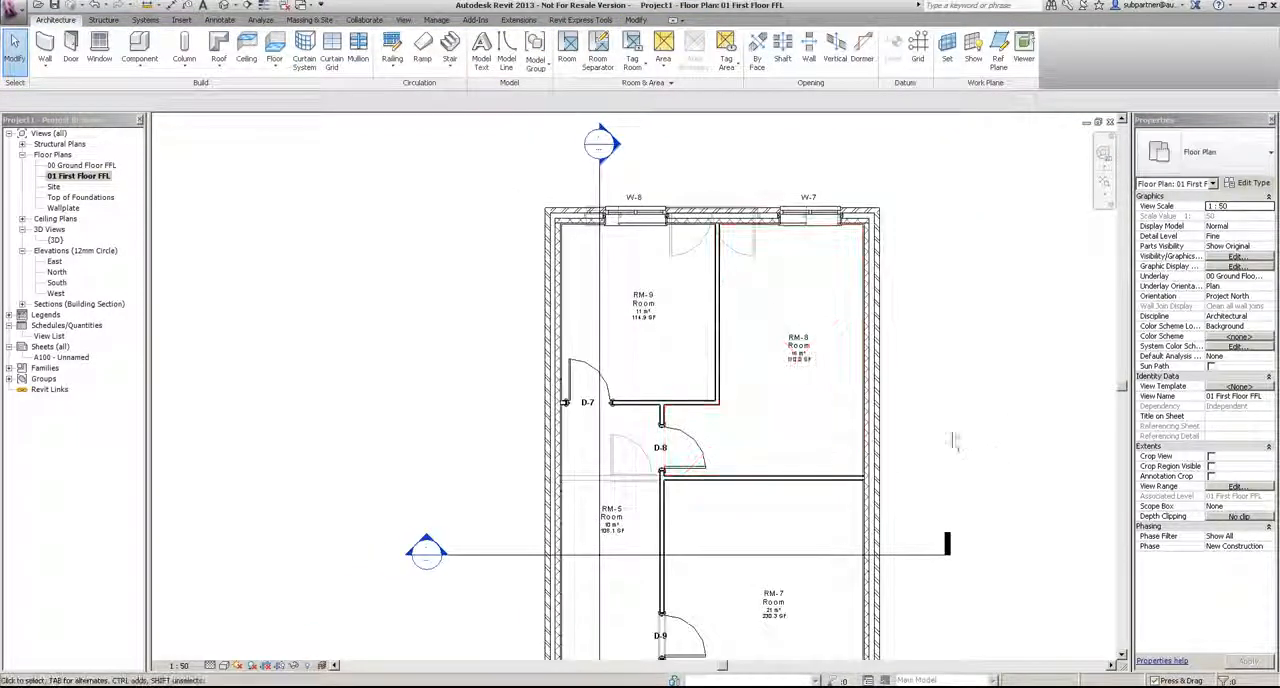
{"action": "scroll", "coordinate": [894, 340], "scroll_direction": "down", "scroll_amount": 3}
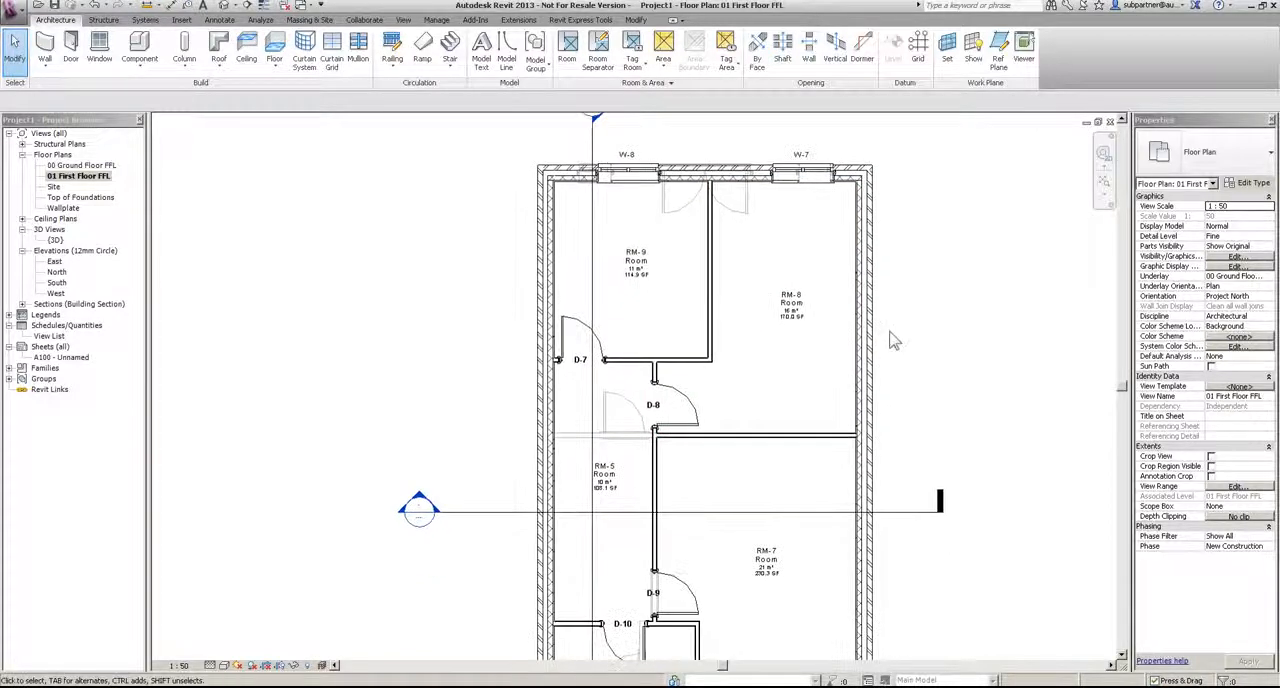
{"action": "middle_click_drag", "start_coordinate": [971, 483], "coordinate": [940, 375]}
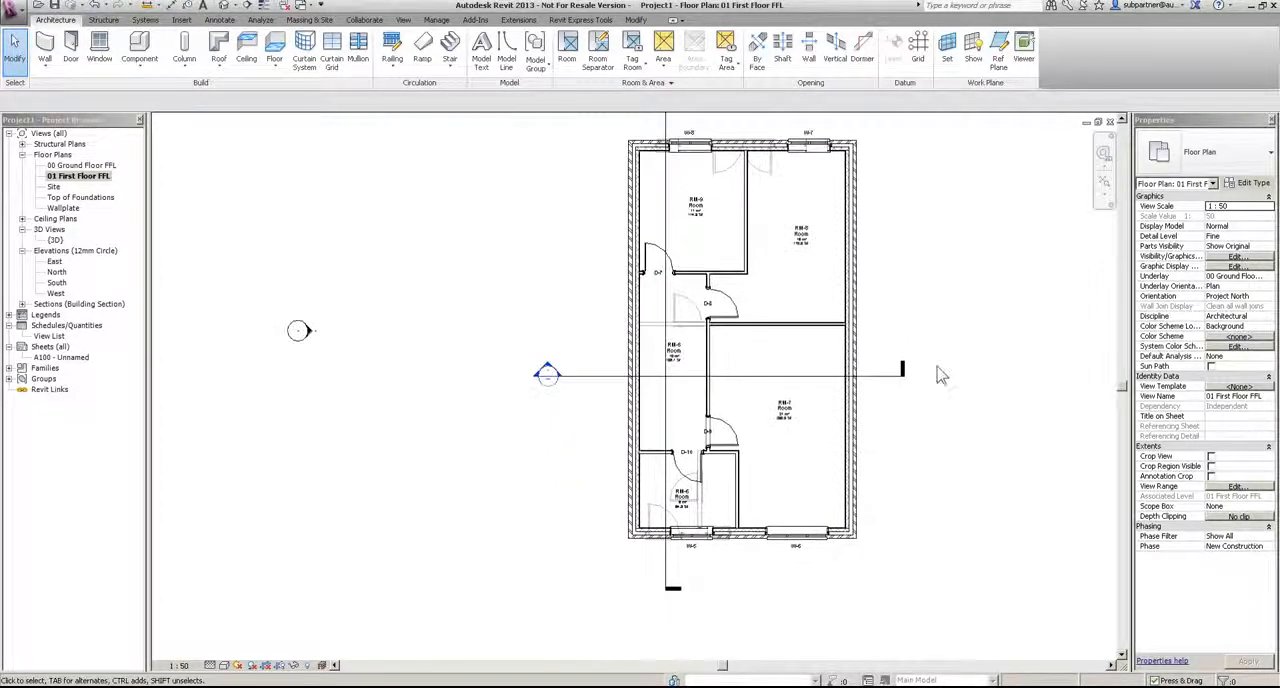
Step: In the South elevation, extend the level lines beyond both sides of the building so their heads clear the brickwork
{"action": "double_click", "coordinate": [57, 283]}
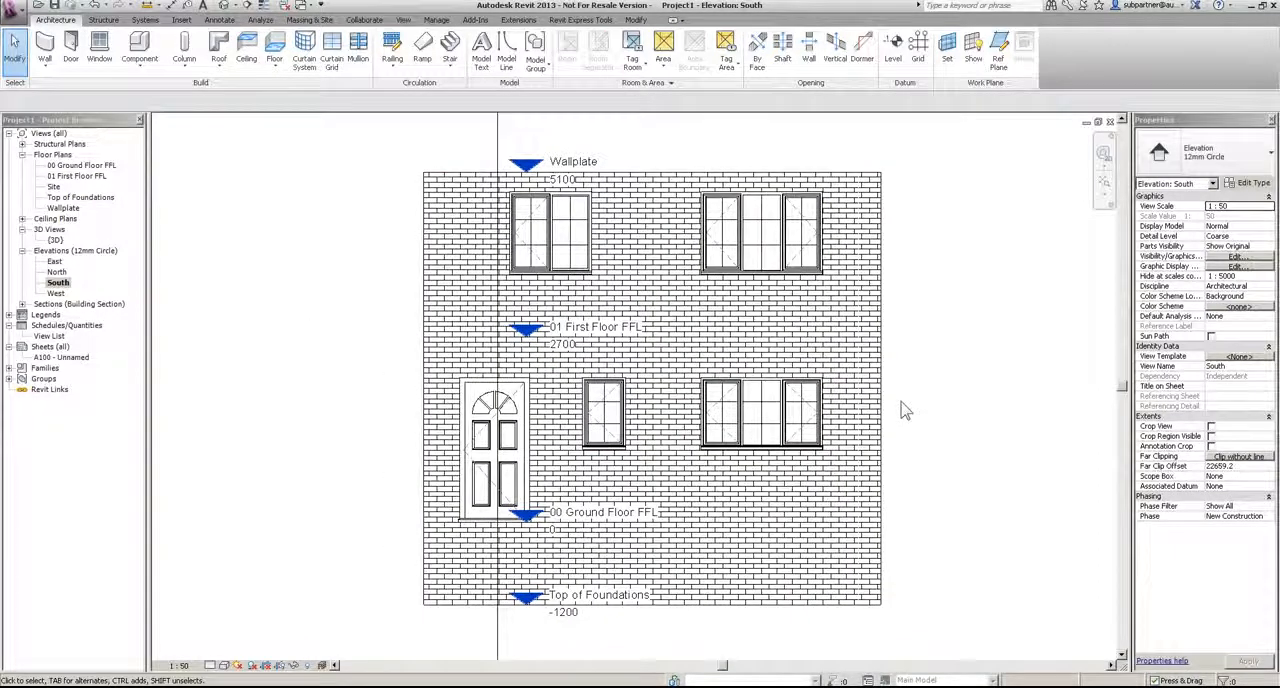
{"action": "left_click", "coordinate": [515, 178]}
{"action": "left_click_drag", "start_coordinate": [516, 181], "coordinate": [258, 192]}
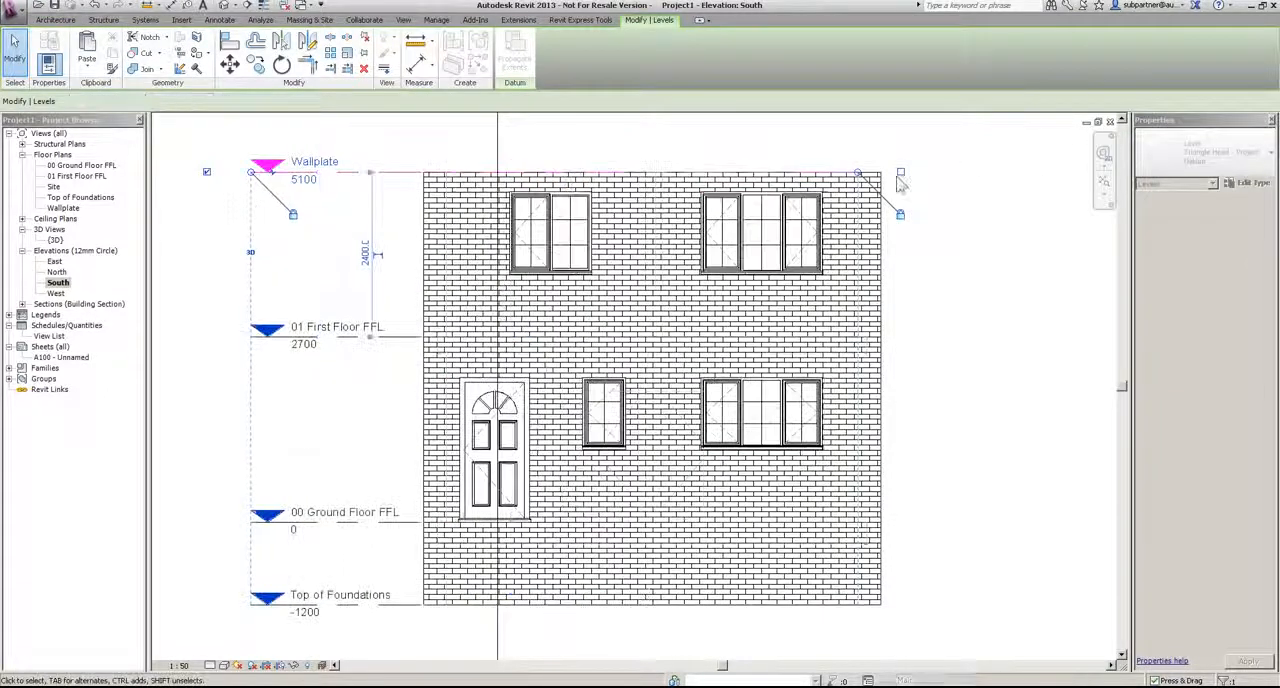
{"action": "left_click_drag", "start_coordinate": [860, 178], "coordinate": [1036, 177]}
{"action": "left_click", "coordinate": [985, 225]}
Step: Align the side edge of the first-floor triple window with the ground-floor triple window below
{"action": "scroll", "coordinate": [726, 204], "scroll_direction": "up", "scroll_amount": 1}
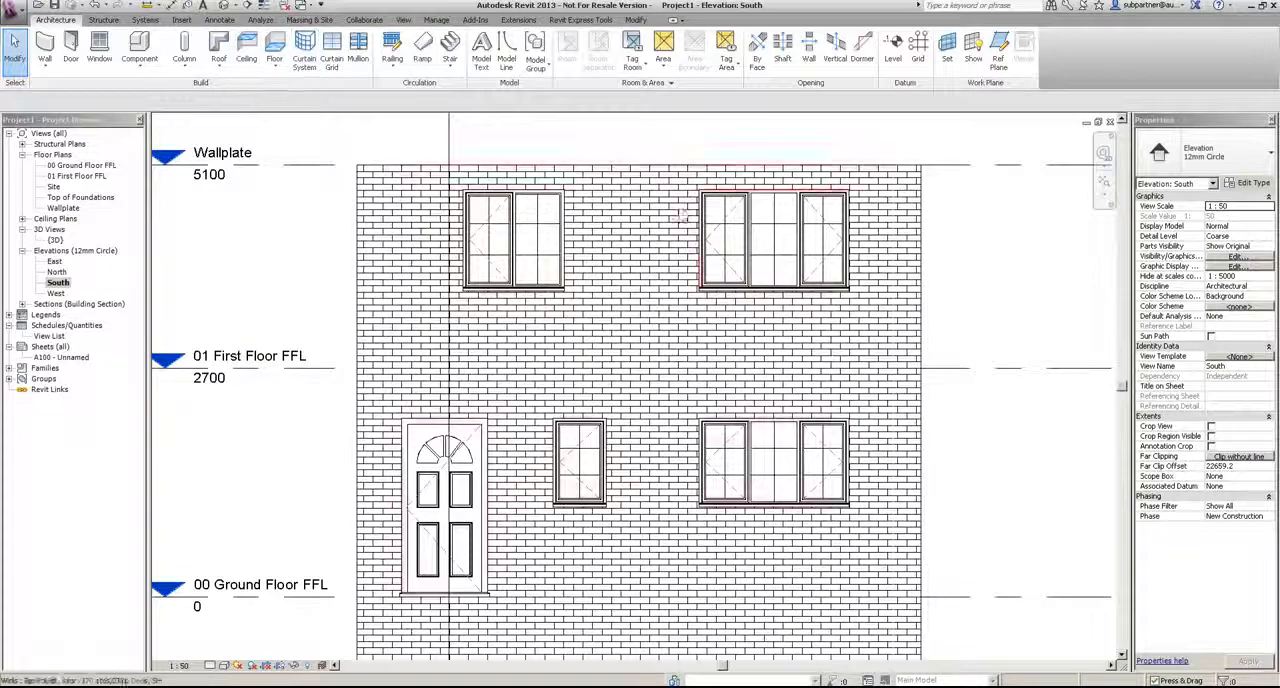
{"action": "left_click", "coordinate": [752, 234]}
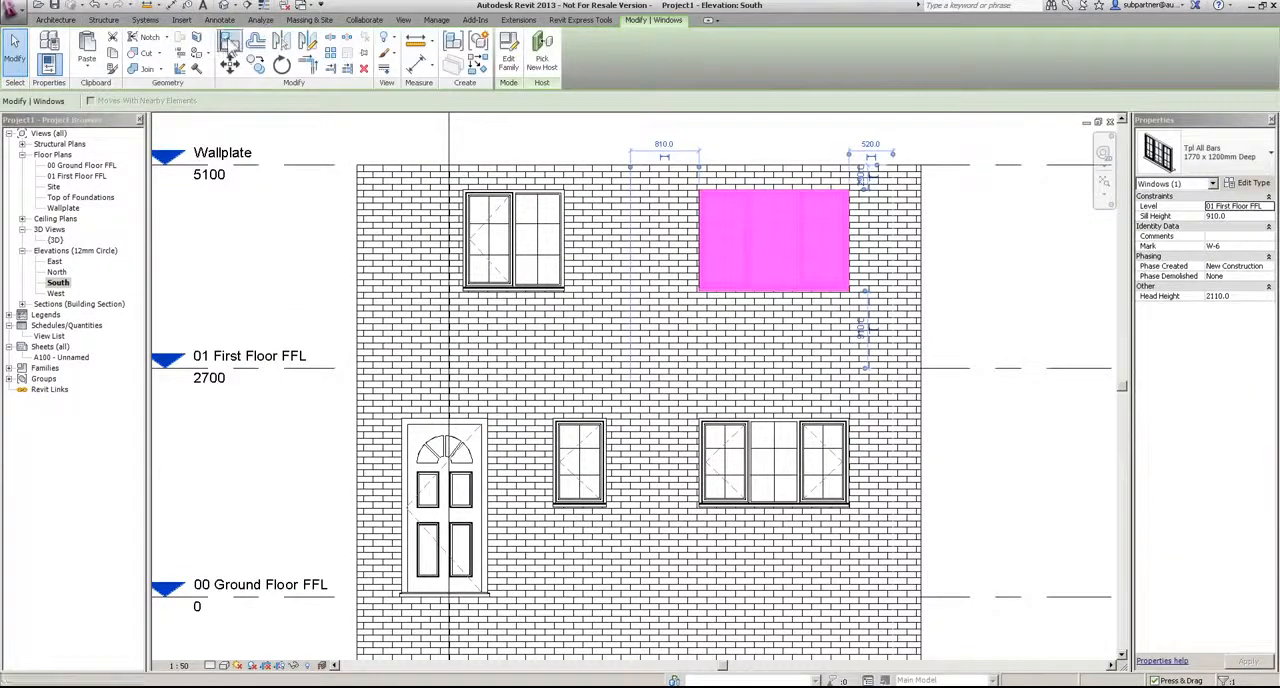
{"action": "key", "text": "Escape"}
{"action": "scroll", "coordinate": [866, 402], "scroll_direction": "up", "scroll_amount": 2}
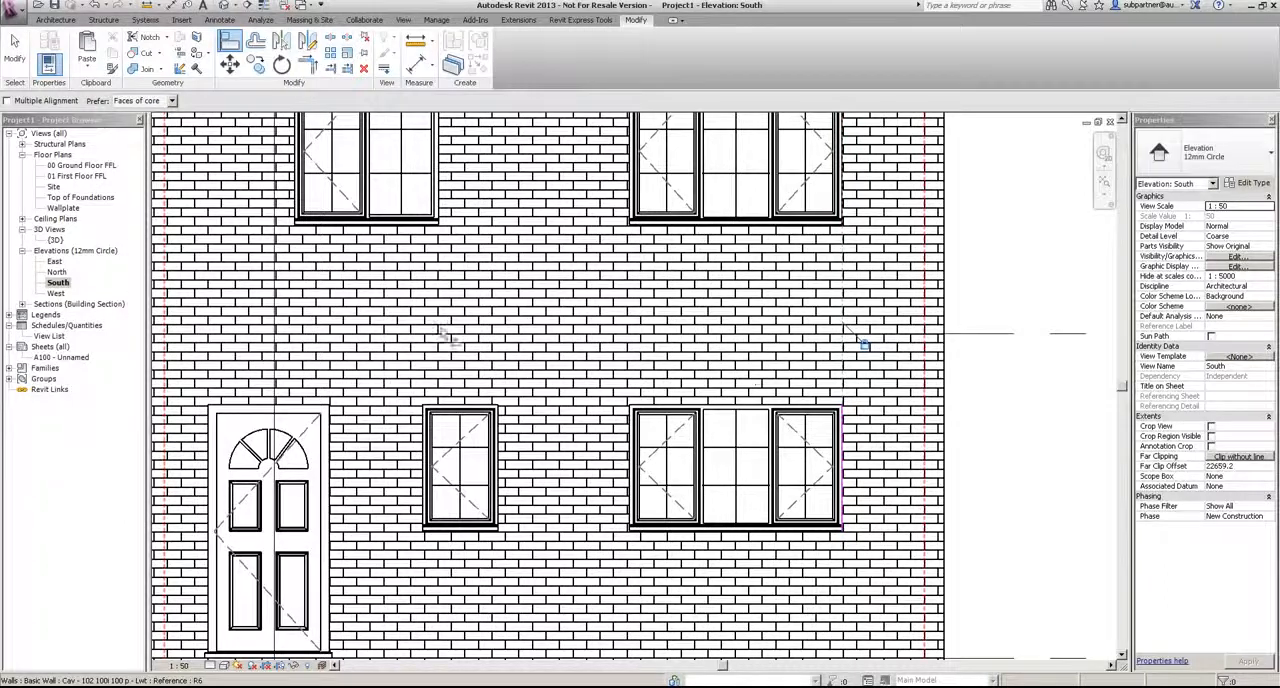
Step: Set the Align preference to Wall faces and pick the front wall's outer edge beside the entrance door as reference
{"action": "scroll", "coordinate": [378, 300], "scroll_direction": "down", "scroll_amount": 4}
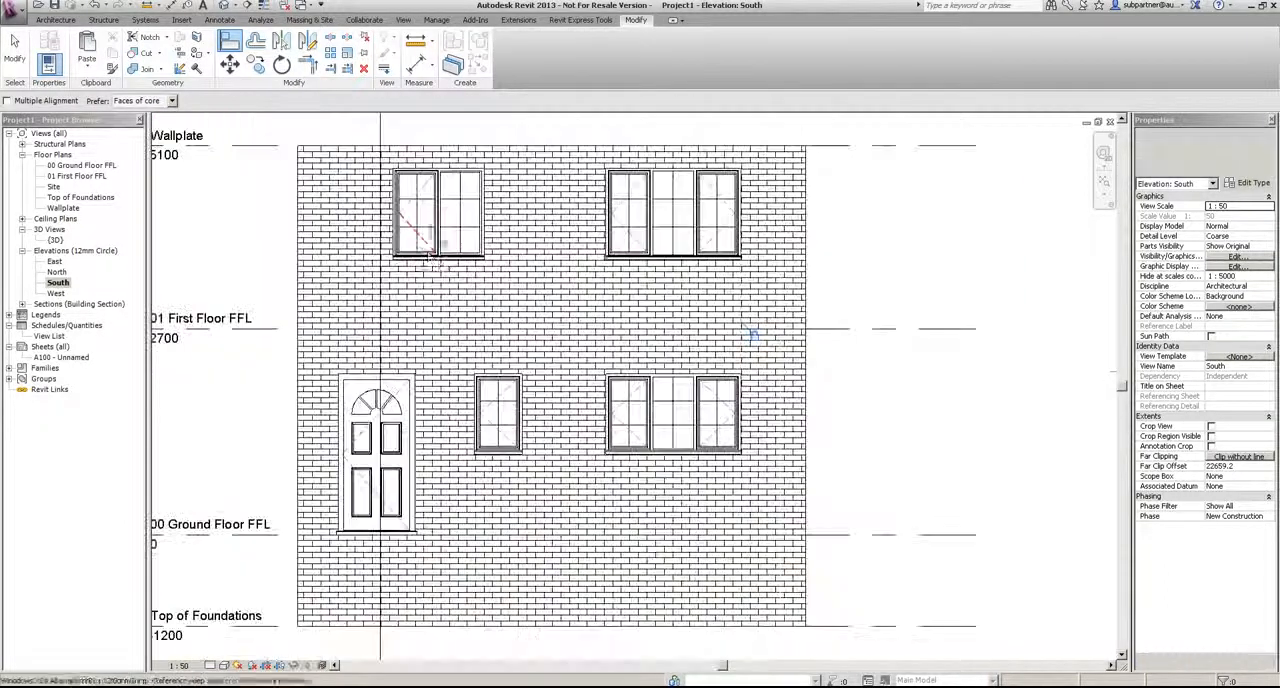
{"action": "scroll", "coordinate": [280, 281], "scroll_direction": "up", "scroll_amount": 3}
{"action": "left_click", "coordinate": [160, 101]}
{"action": "left_click", "coordinate": [135, 121]}
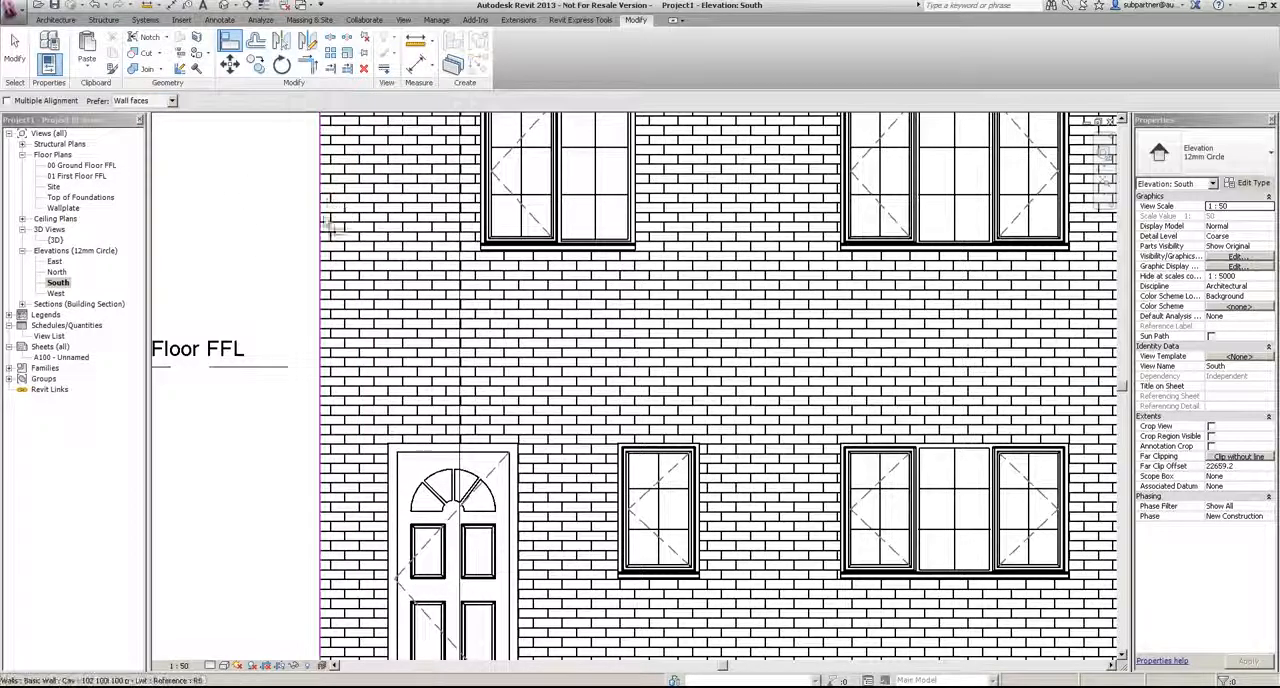
{"action": "scroll", "coordinate": [343, 278], "scroll_direction": "down", "scroll_amount": 3}
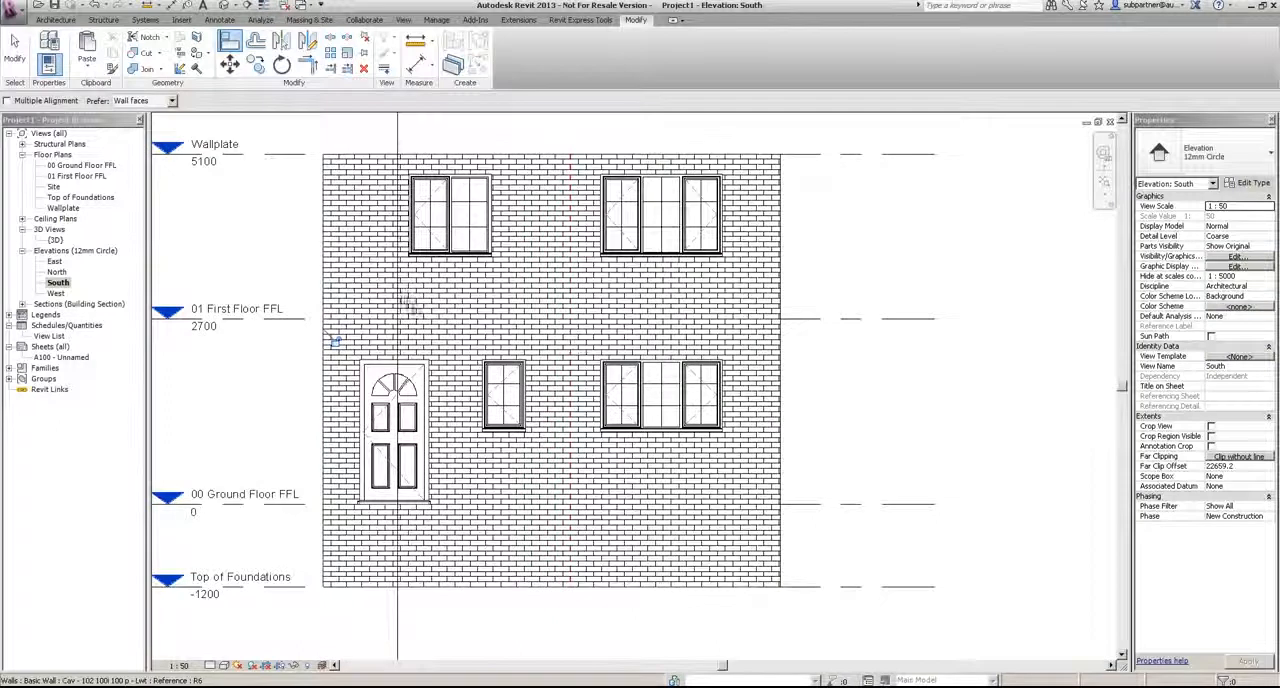
Step: In the North elevation, align the outer edges of both first-floor windows with the outer edges of the ground-floor windows below
{"action": "double_click", "coordinate": [57, 272]}
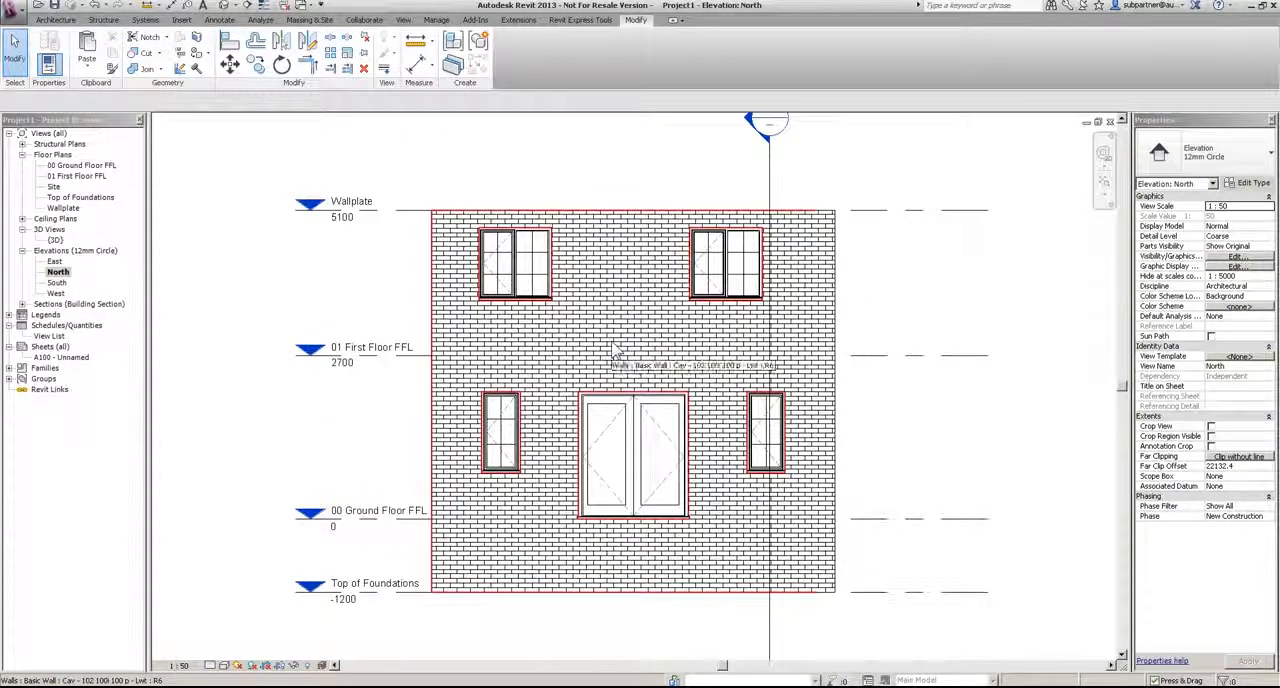
{"action": "left_click", "coordinate": [229, 40]}
{"action": "scroll", "coordinate": [521, 346], "scroll_direction": "up", "scroll_amount": 3}
{"action": "left_click", "coordinate": [519, 452]}
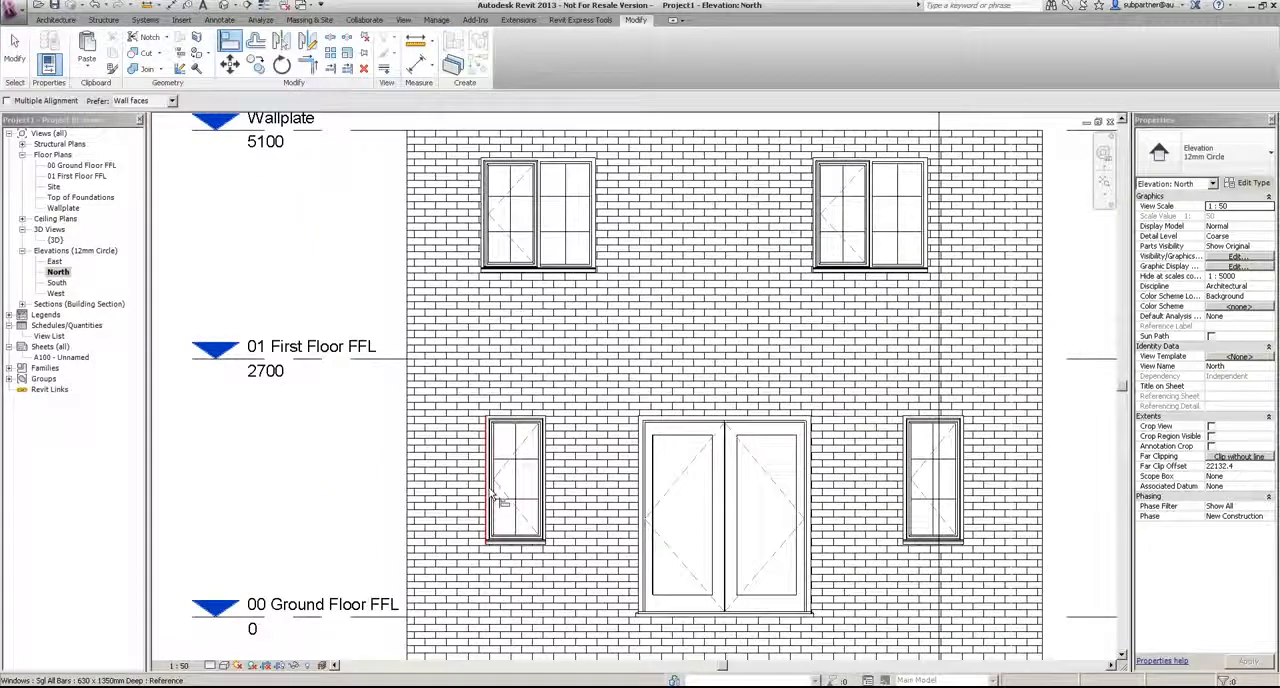
{"action": "left_click", "coordinate": [486, 232]}
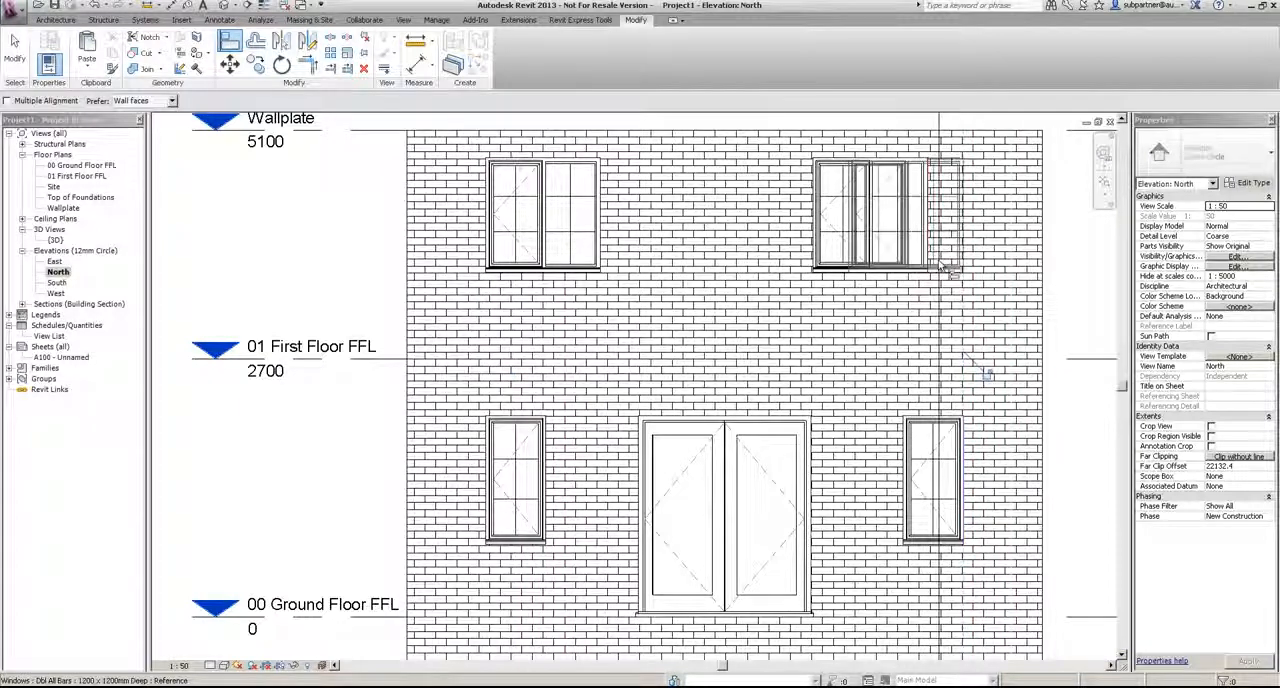
{"action": "scroll", "coordinate": [986, 371], "scroll_direction": "down", "scroll_amount": 2}
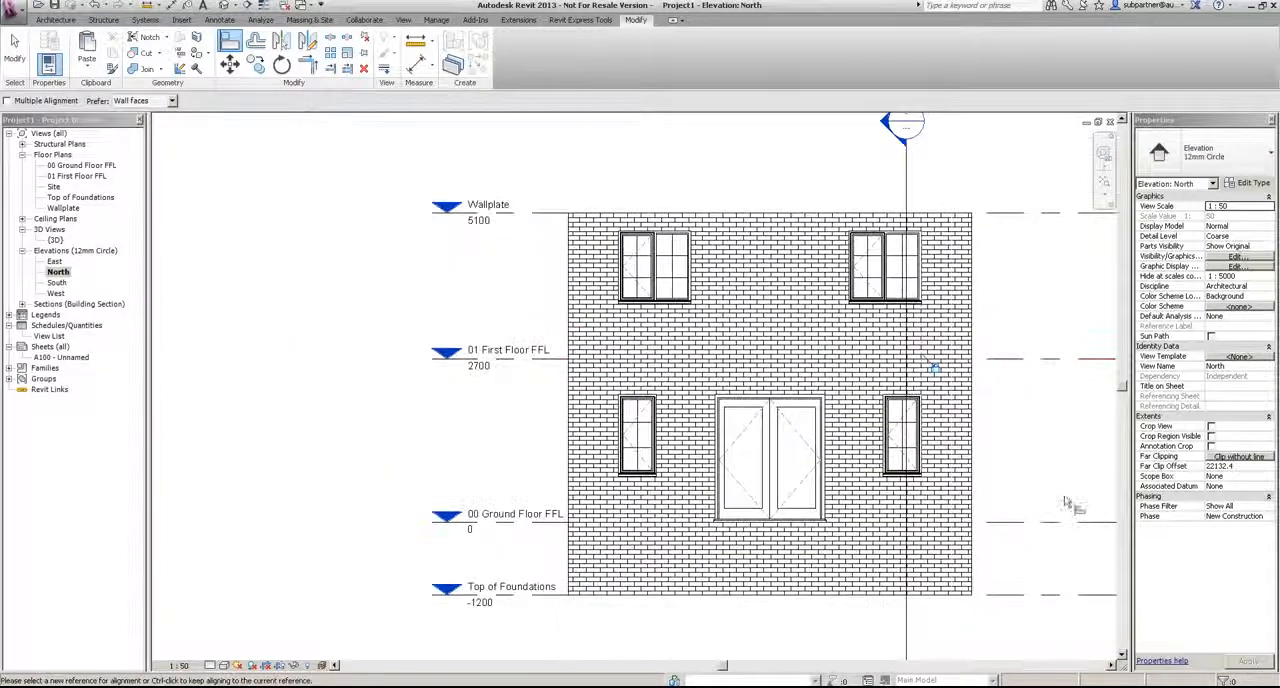
{"action": "left_click", "coordinate": [14, 48]}
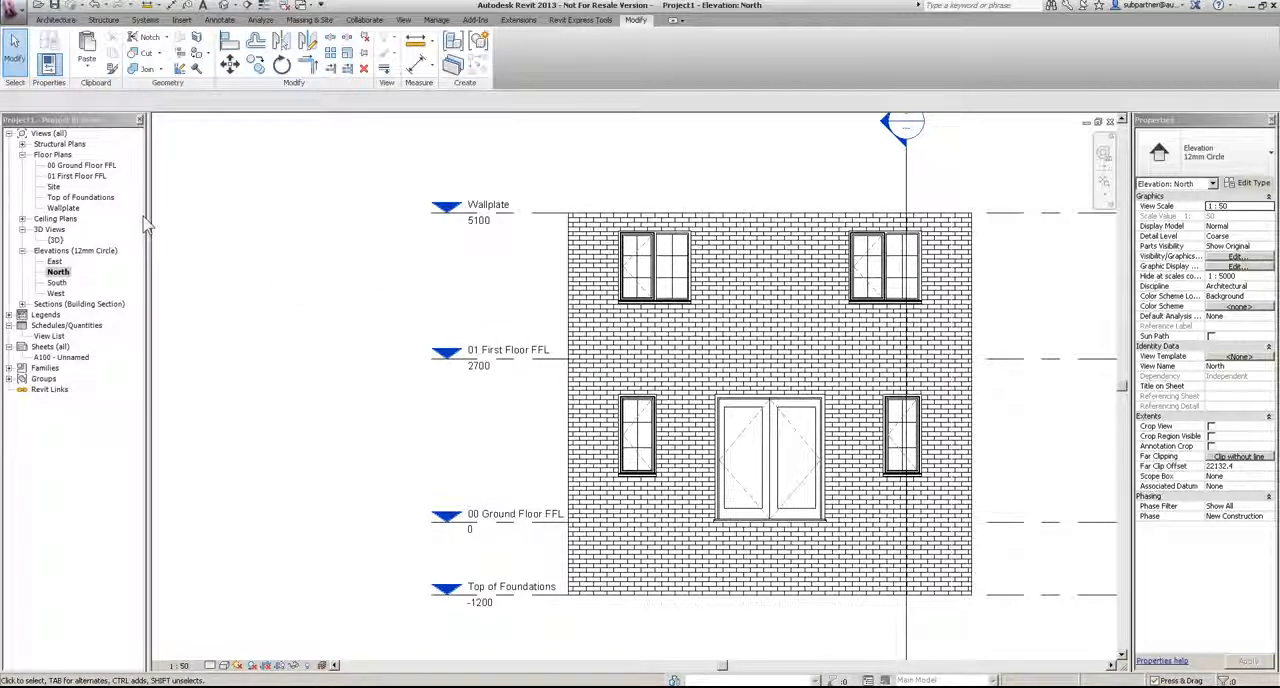
Step: Examine the building's exterior and its new windows in the 3D view from a low corner angle
{"action": "double_click", "coordinate": [56, 240]}
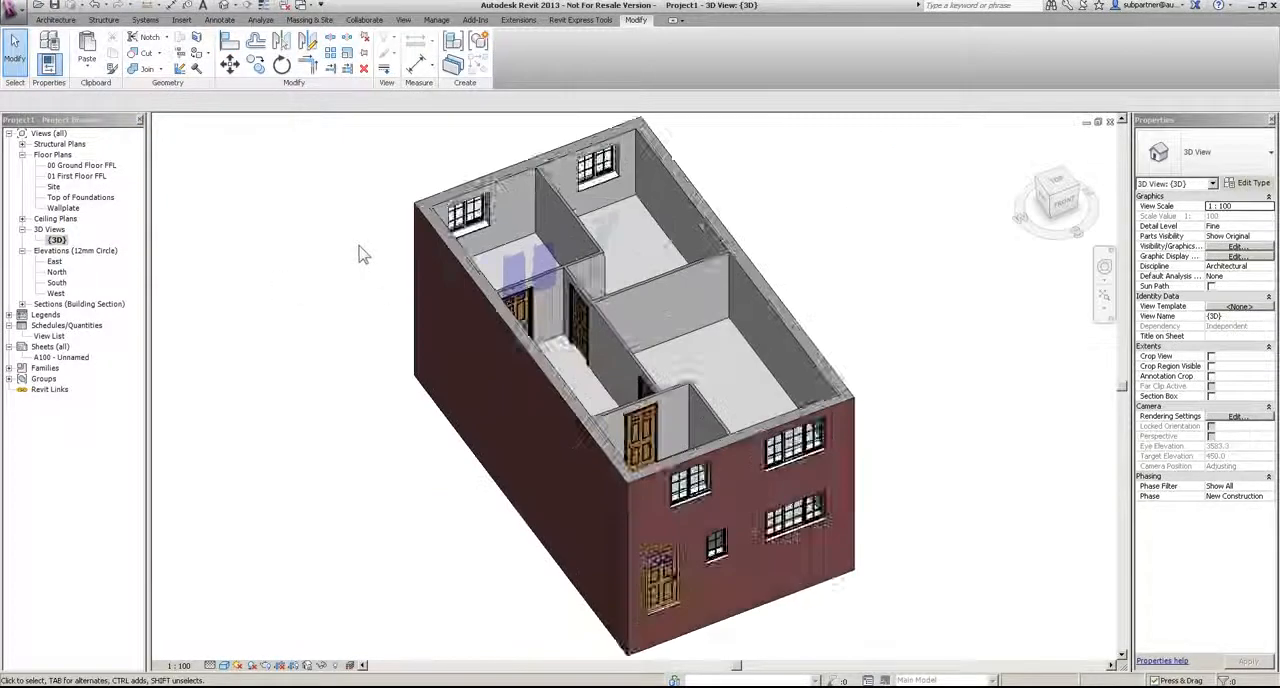
{"action": "middle_click_drag", "start_coordinate": [568, 375], "coordinate": [691, 206], "text": "shift"}
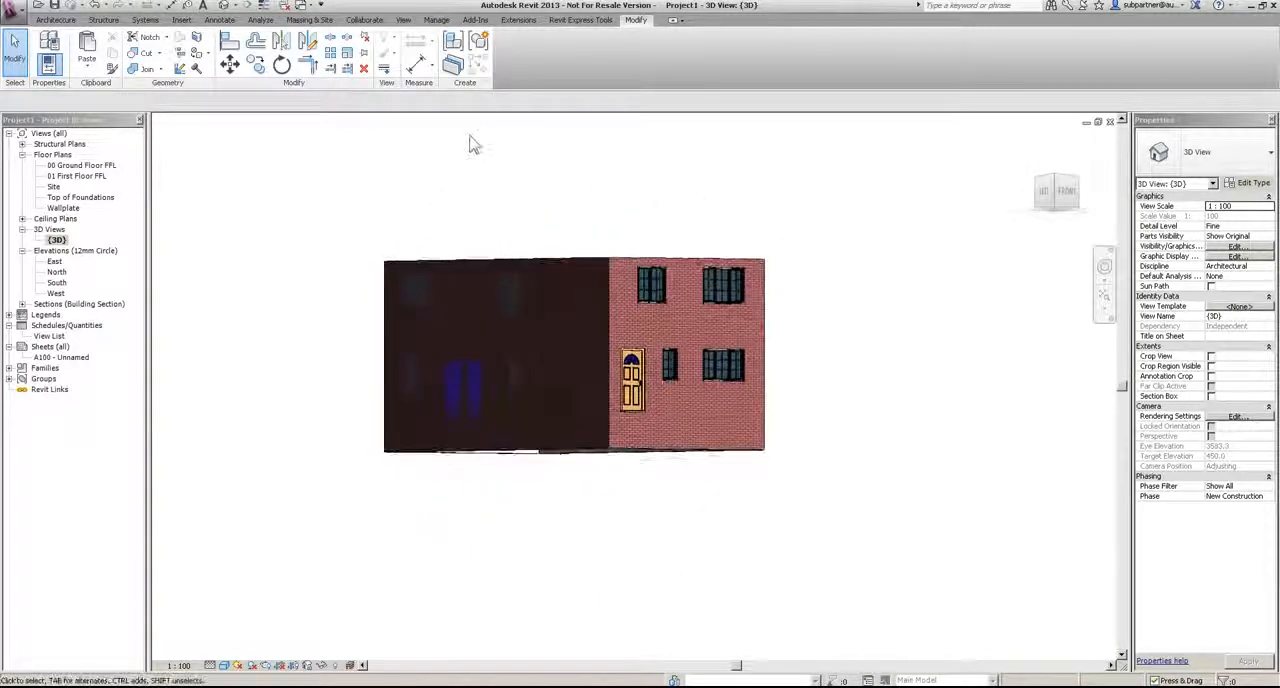
Step: Place a structural wall foundation beneath the whole chain of exterior walls in the 3D view
{"action": "left_click", "coordinate": [103, 20]}
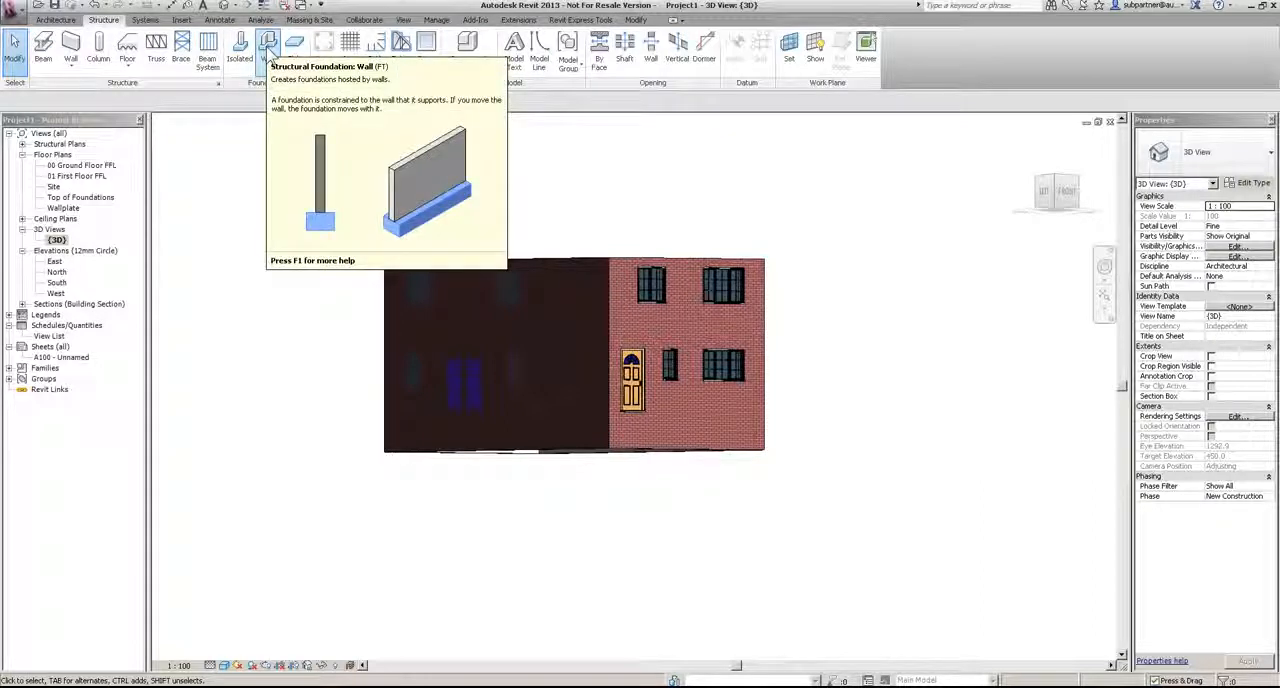
{"action": "left_click", "coordinate": [268, 55]}
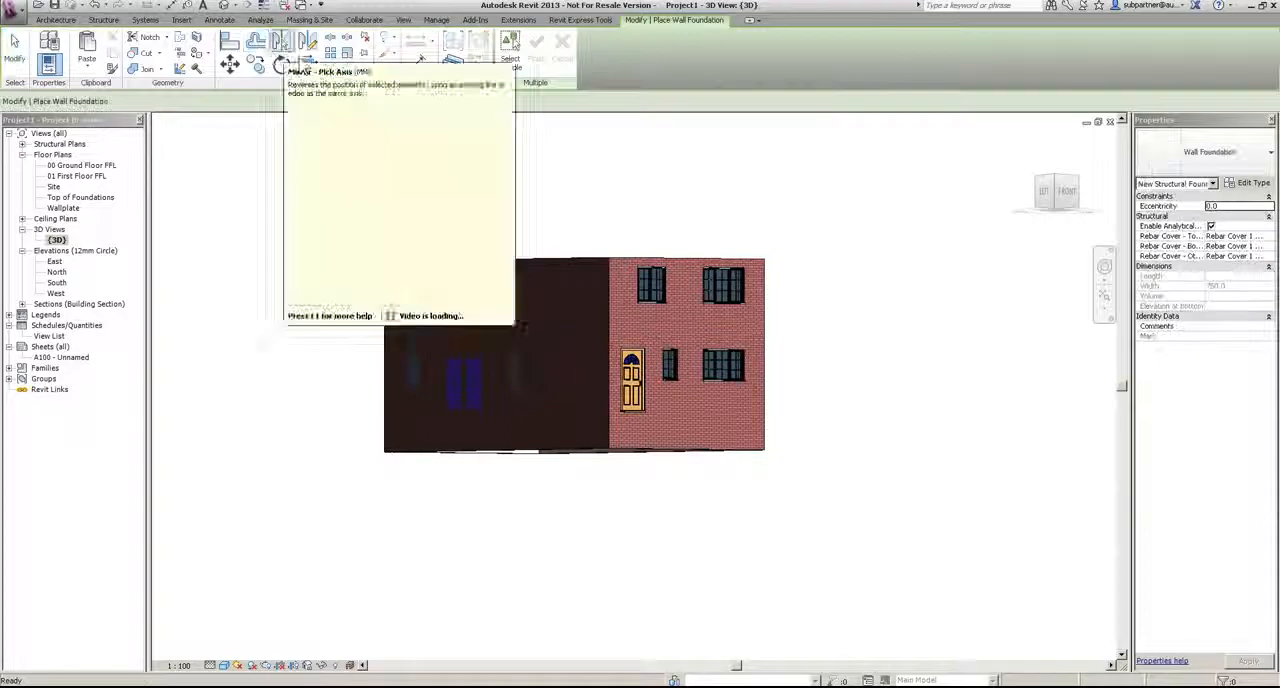
{"action": "key", "text": "Tab"}
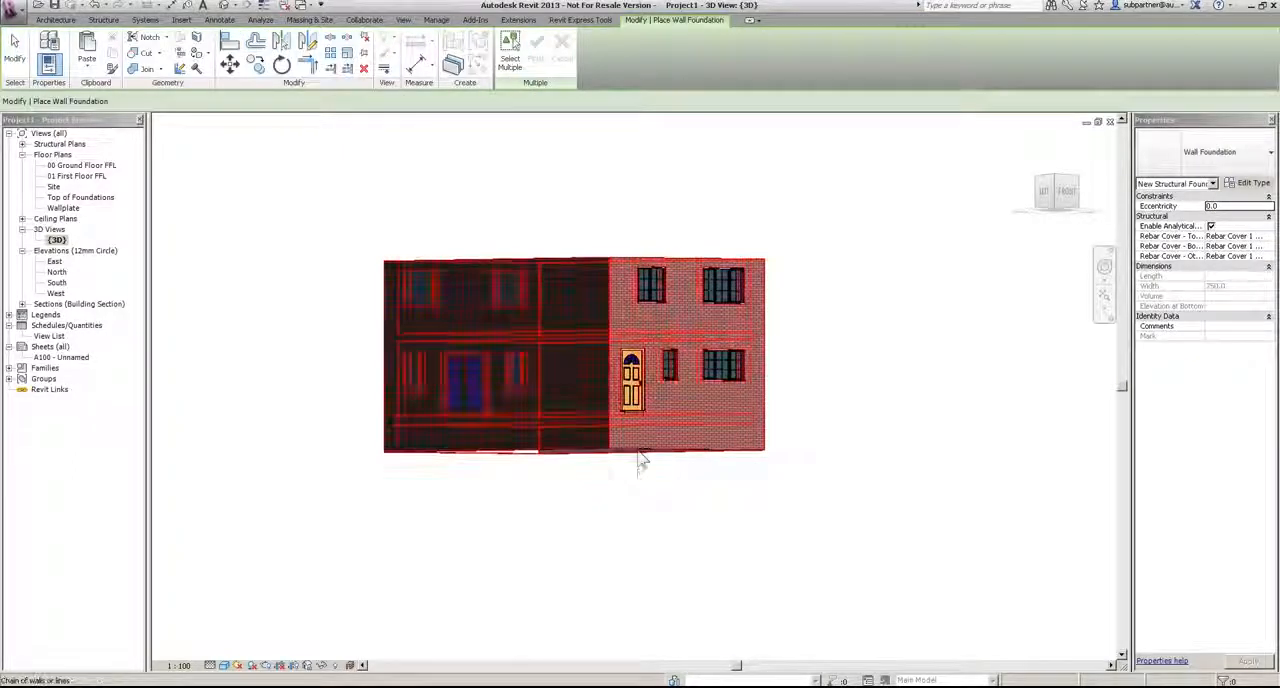
{"action": "middle_click_drag", "start_coordinate": [751, 586], "coordinate": [566, 586], "text": "shift"}
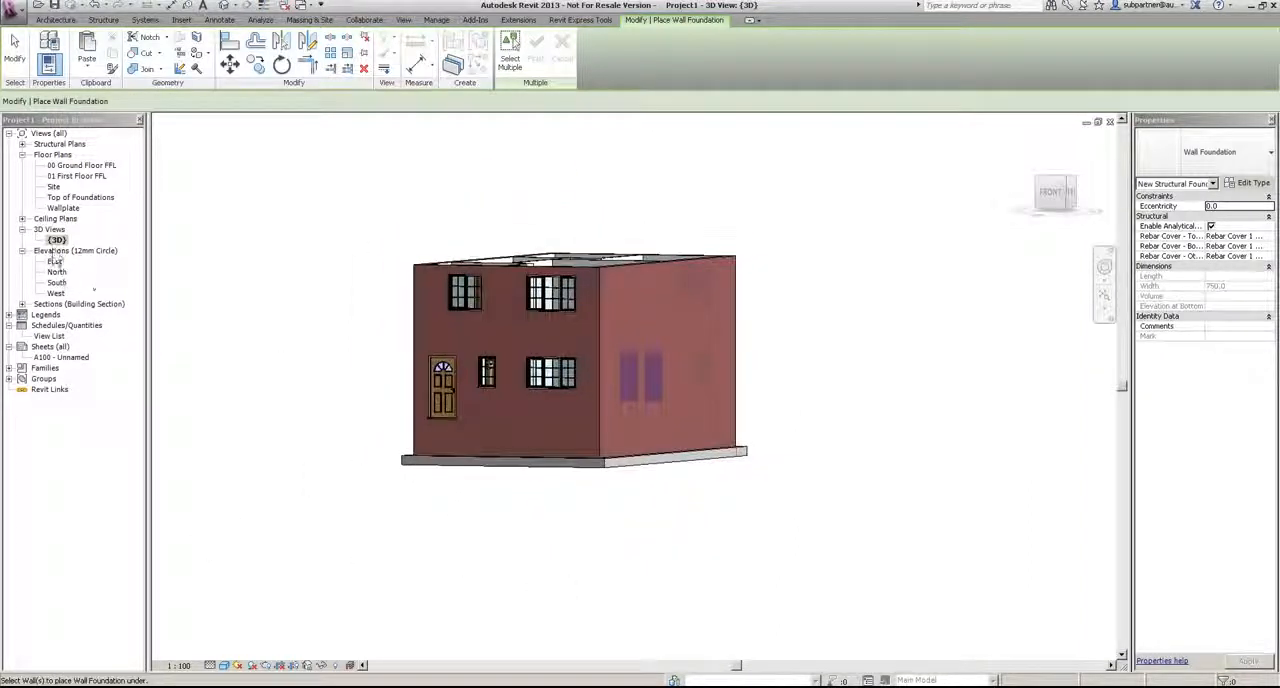
{"action": "key", "text": "Escape"}
Step: In Section 1, open the type properties of the foundation under the exterior wall and set its width to 600
{"action": "double_click", "coordinate": [78, 303]}
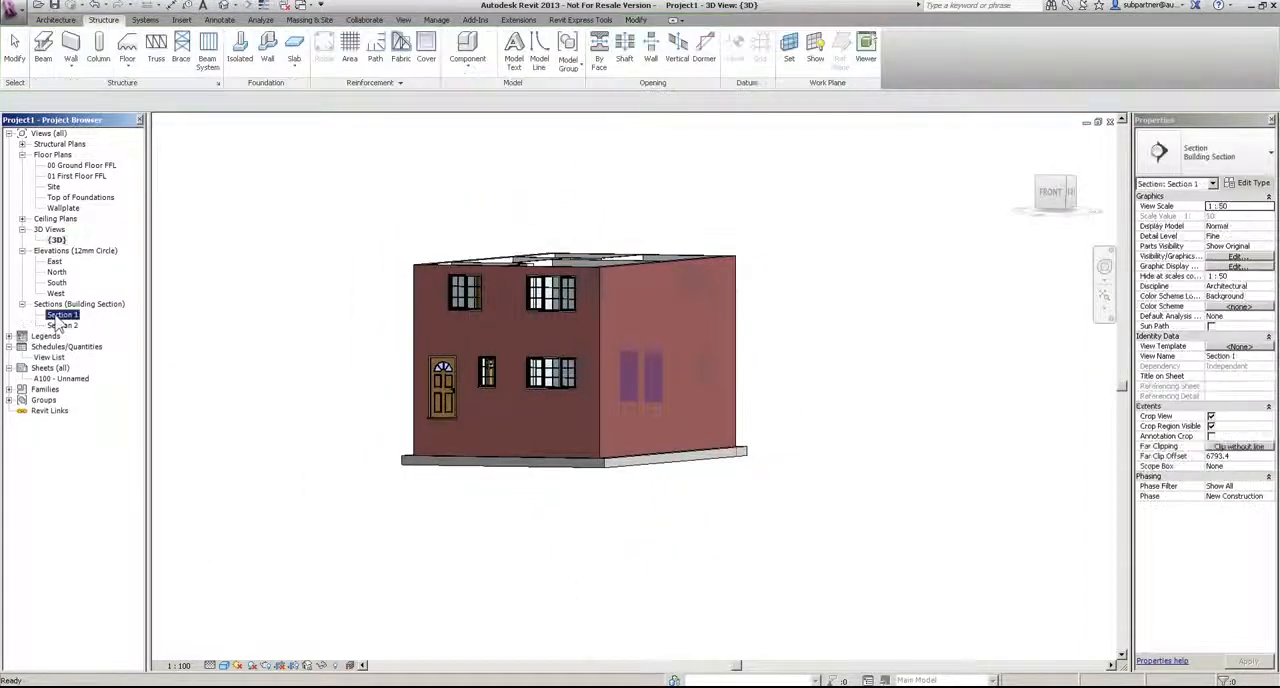
{"action": "double_click", "coordinate": [63, 314]}
{"action": "scroll", "coordinate": [445, 600], "scroll_direction": "up", "scroll_amount": 5}
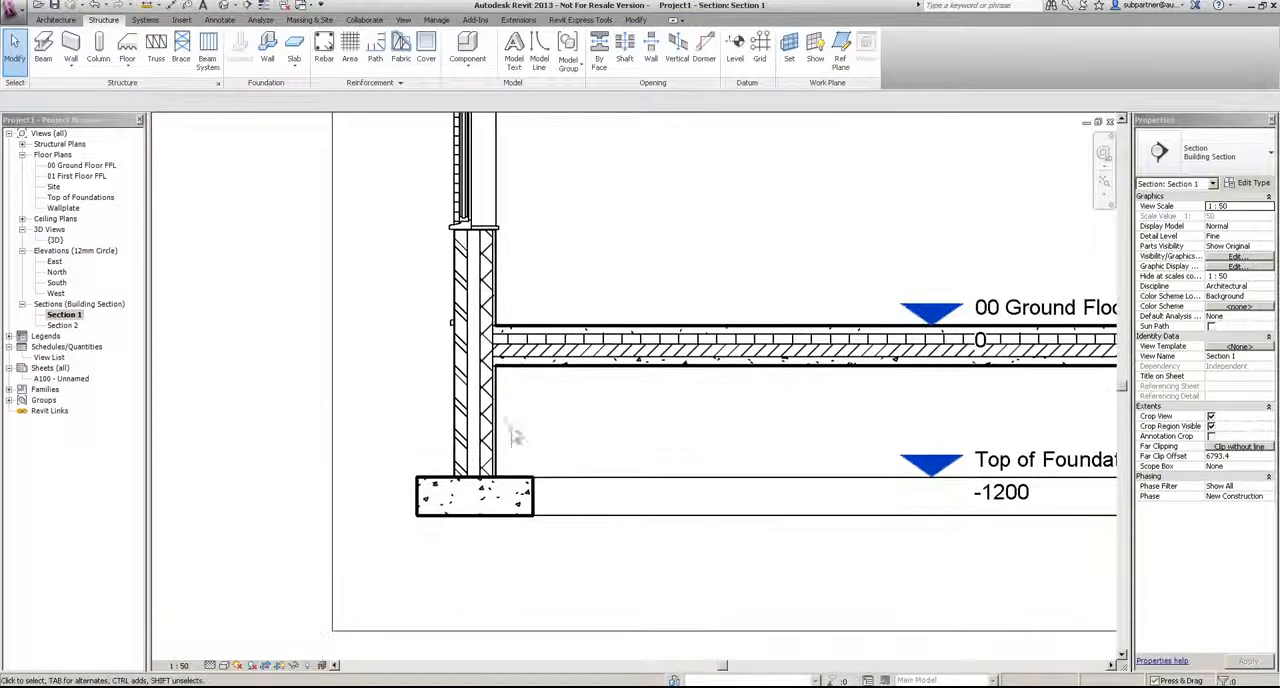
{"action": "left_click", "coordinate": [520, 494]}
{"action": "left_click", "coordinate": [1251, 183]}
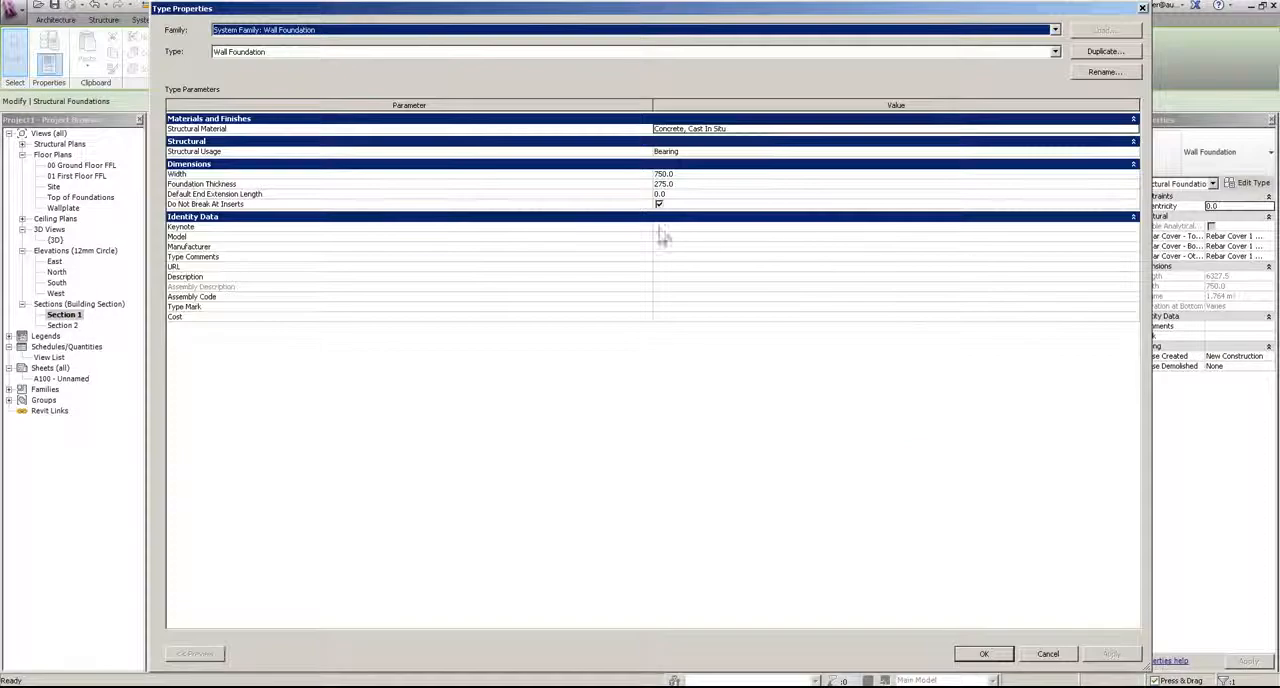
{"action": "left_click", "coordinate": [705, 174]}
{"action": "type", "text": "600"}
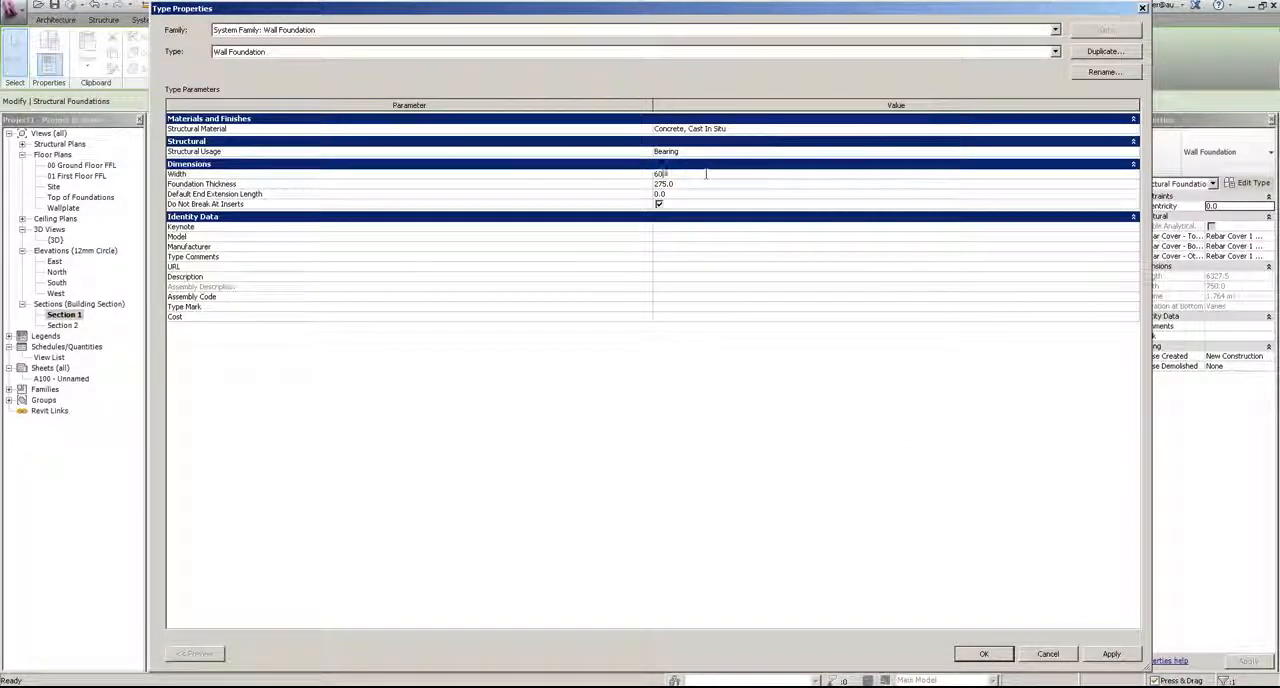
Step: Set the foundation thickness to 1000, apply the type change and inspect the footing in the 3D view
{"action": "left_click", "coordinate": [689, 186]}
{"action": "type", "text": "1000"}
{"action": "key", "text": "Return"}
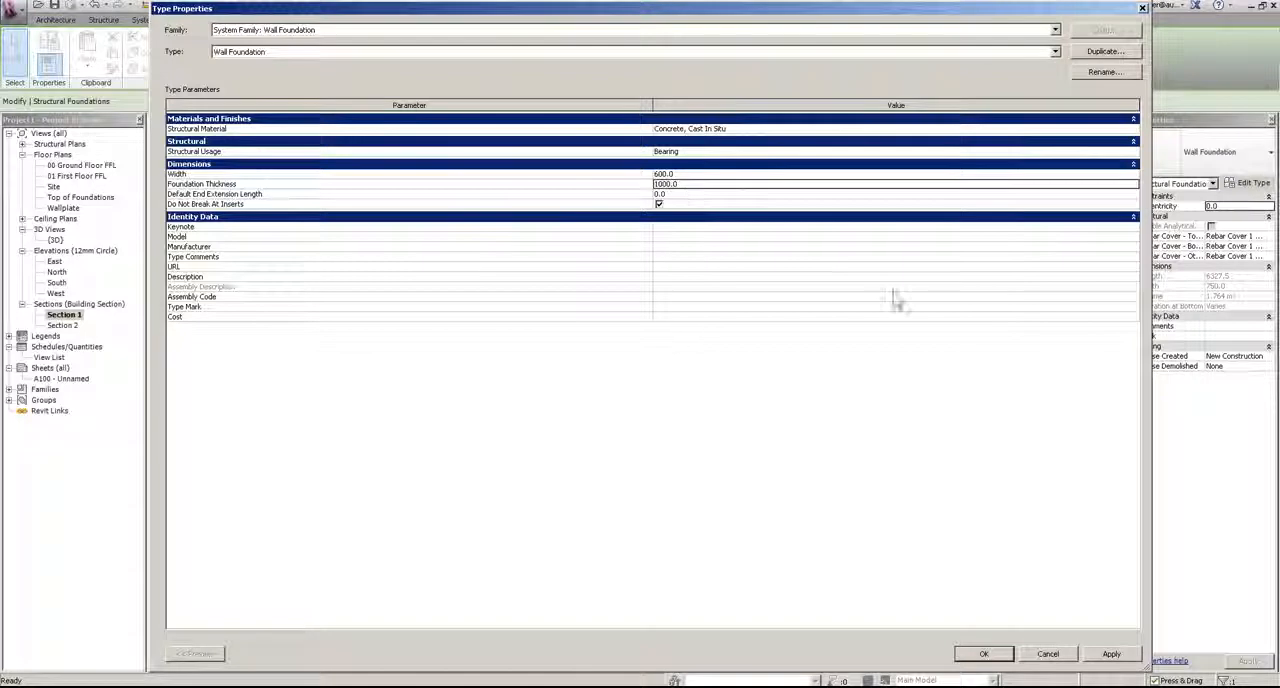
{"action": "left_click", "coordinate": [984, 653]}
{"action": "left_click", "coordinate": [697, 563]}
{"action": "scroll", "coordinate": [697, 563], "scroll_direction": "down", "scroll_amount": 2}
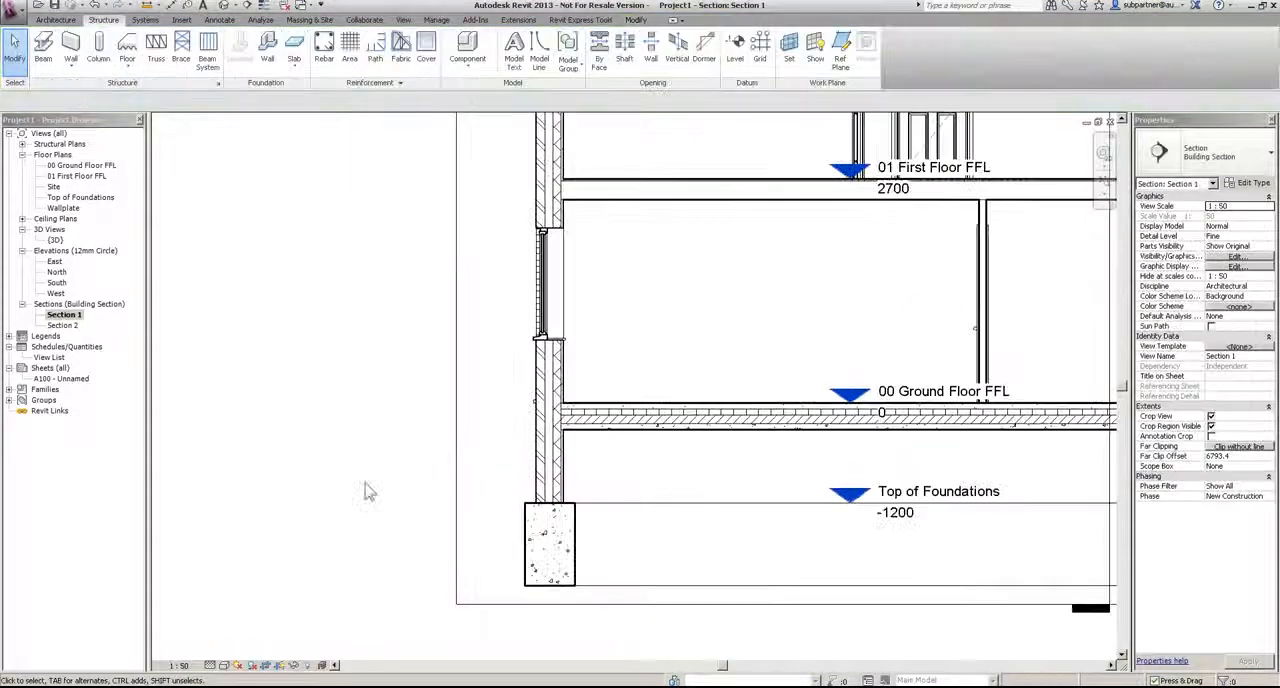
{"action": "double_click", "coordinate": [56, 240]}
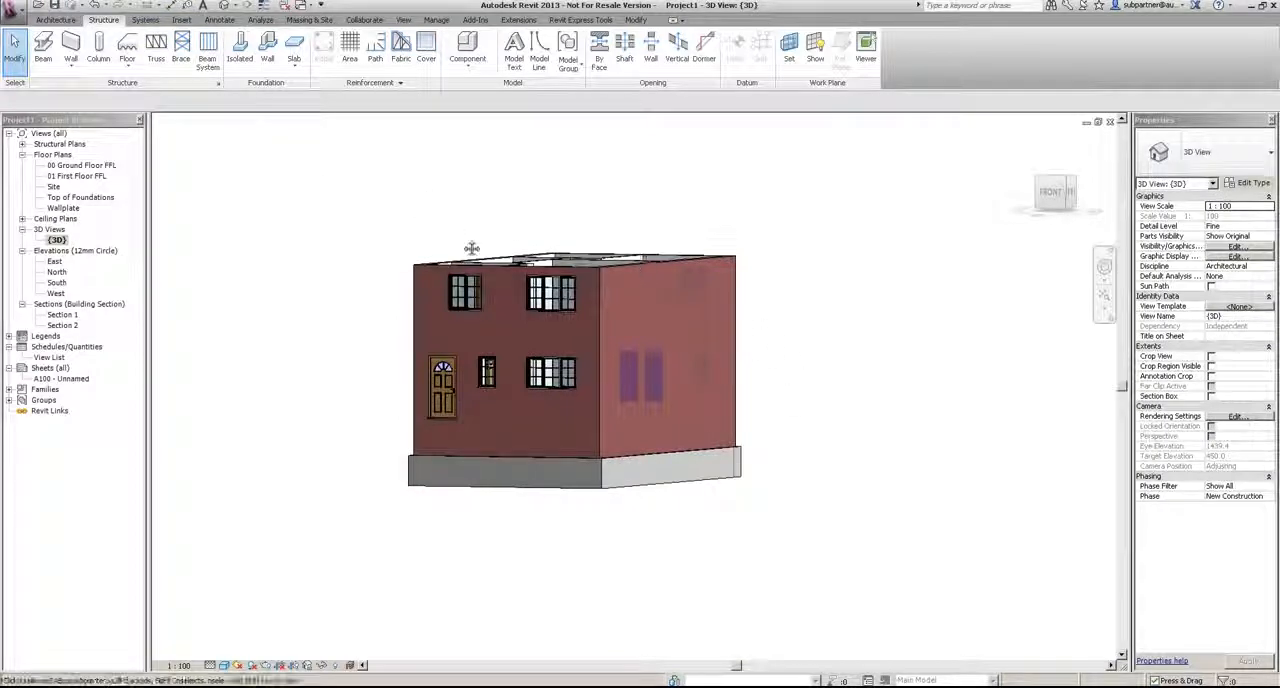
{"action": "middle_click_drag", "start_coordinate": [547, 296], "coordinate": [555, 312]}
{"action": "middle_click_drag", "start_coordinate": [577, 360], "coordinate": [630, 440], "text": "shift"}
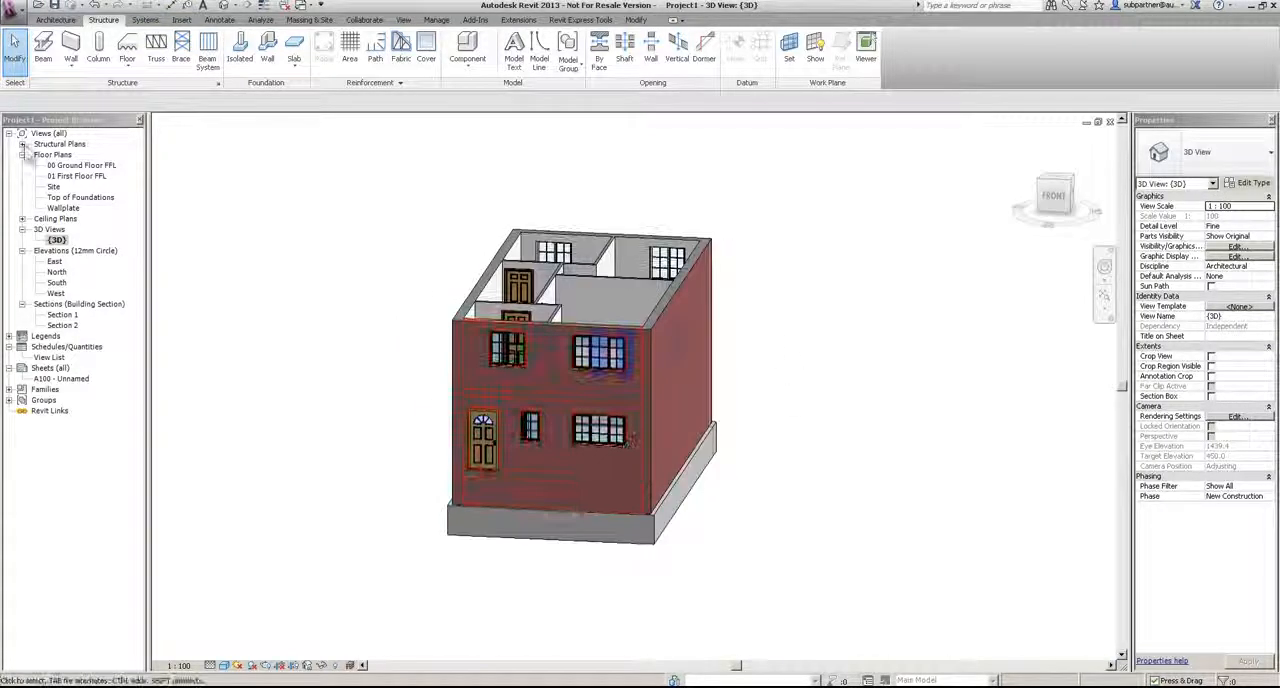
Step: Open the Wallplate floor plan and rename the view as Roof Plan without renaming the corresponding level
{"action": "double_click", "coordinate": [63, 207]}
{"action": "middle_click_drag", "start_coordinate": [918, 243], "coordinate": [829, 272]}
{"action": "scroll", "coordinate": [757, 272], "scroll_direction": "up", "scroll_amount": 1}
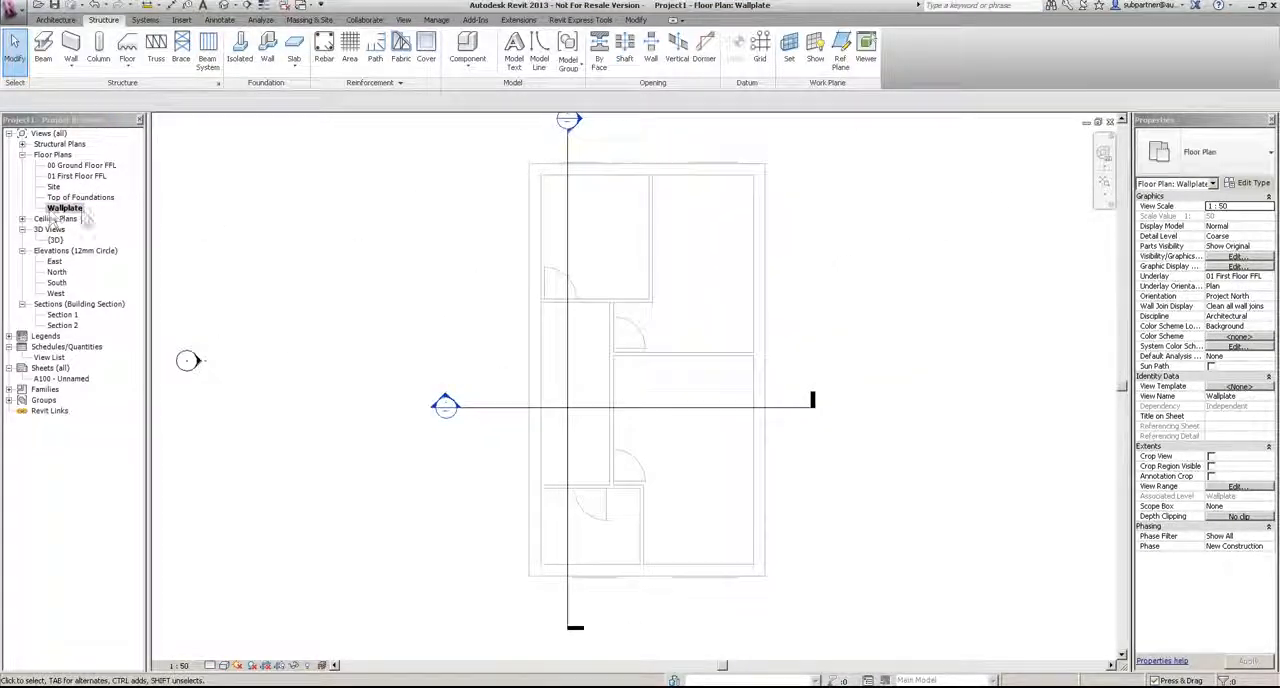
{"action": "right_click", "coordinate": [63, 208]}
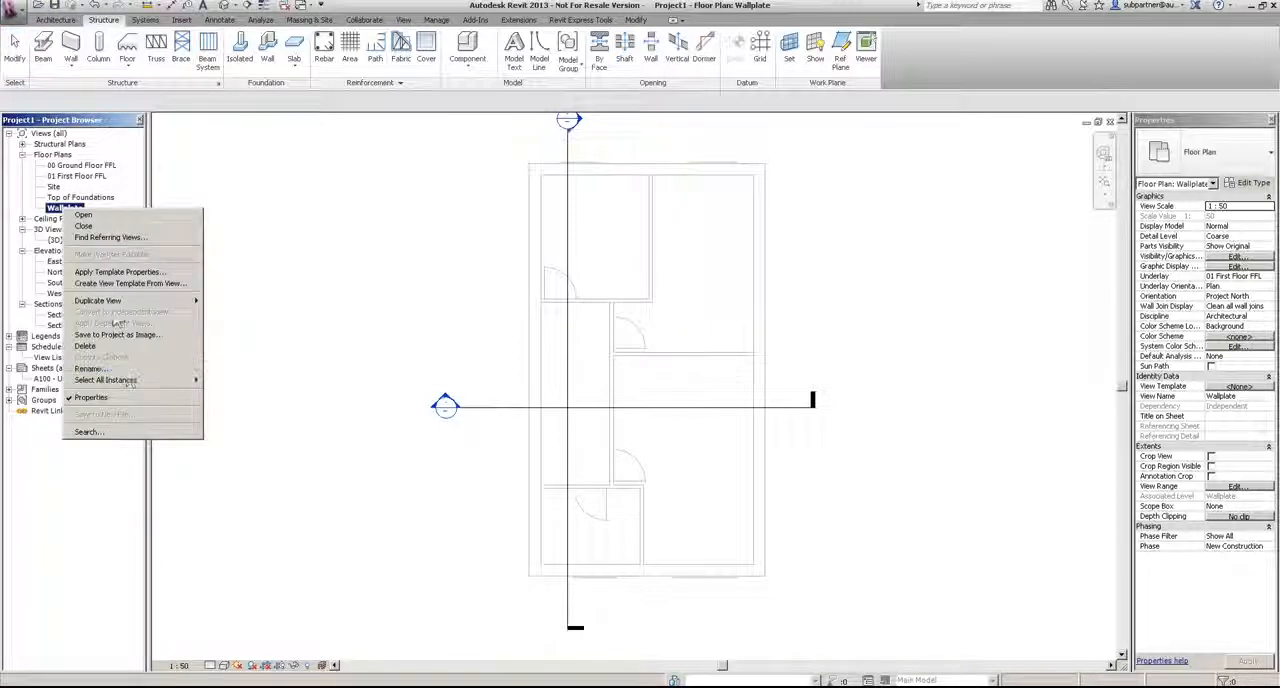
{"action": "left_click", "coordinate": [92, 368]}
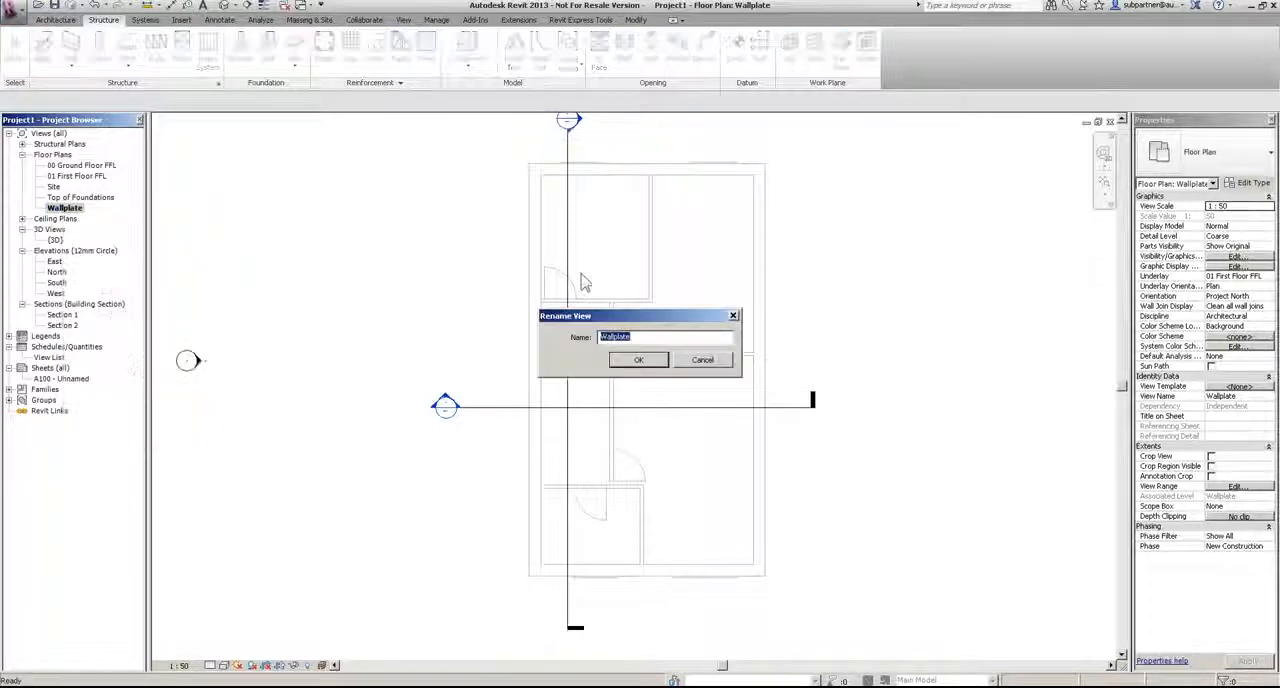
{"action": "type", "text": "Roof Plan"}
{"action": "key", "text": "Return"}
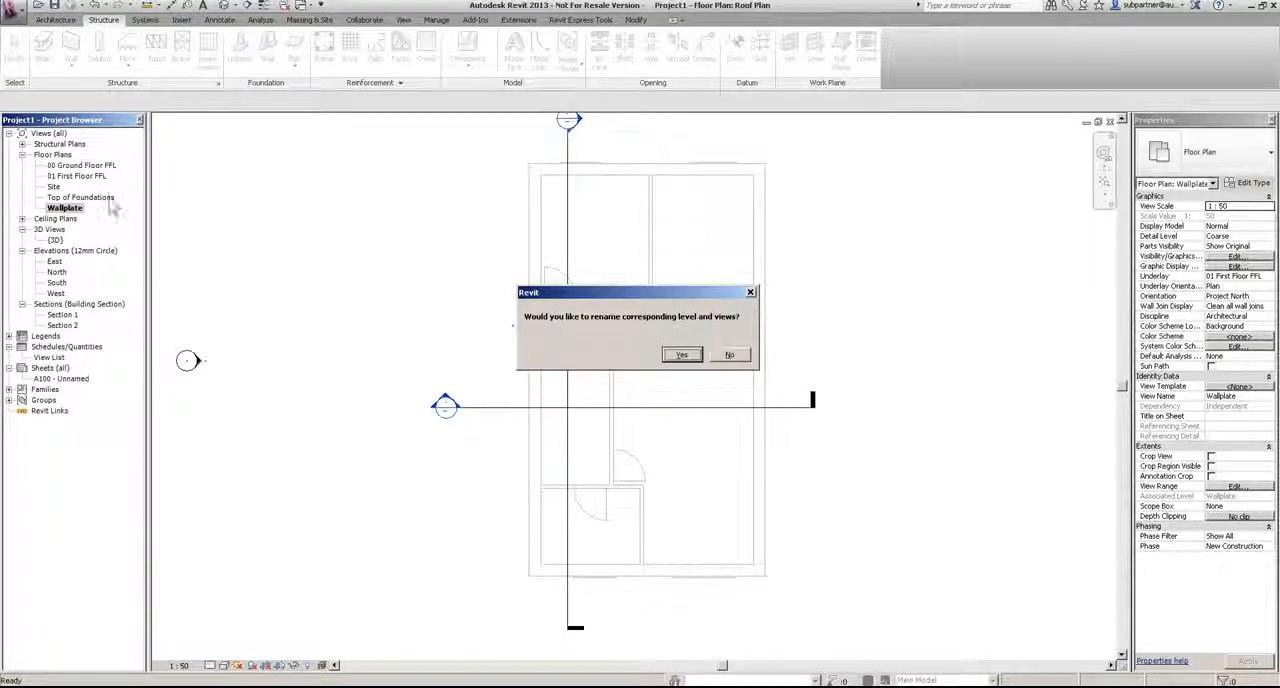
{"action": "left_click", "coordinate": [729, 355]}
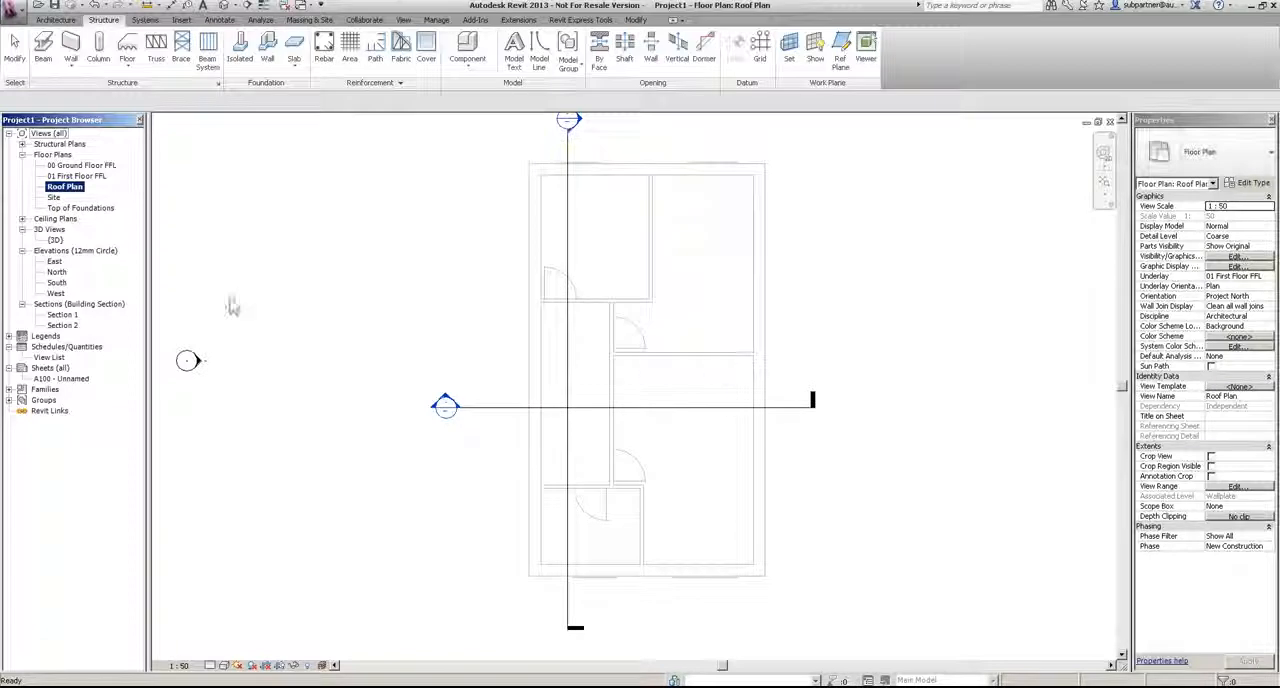
Step: Open the West elevation and rename the 00 Ground Floor FFL plan as 00 Ground Floor Plan, leaving its level name alone
{"action": "double_click", "coordinate": [56, 293]}
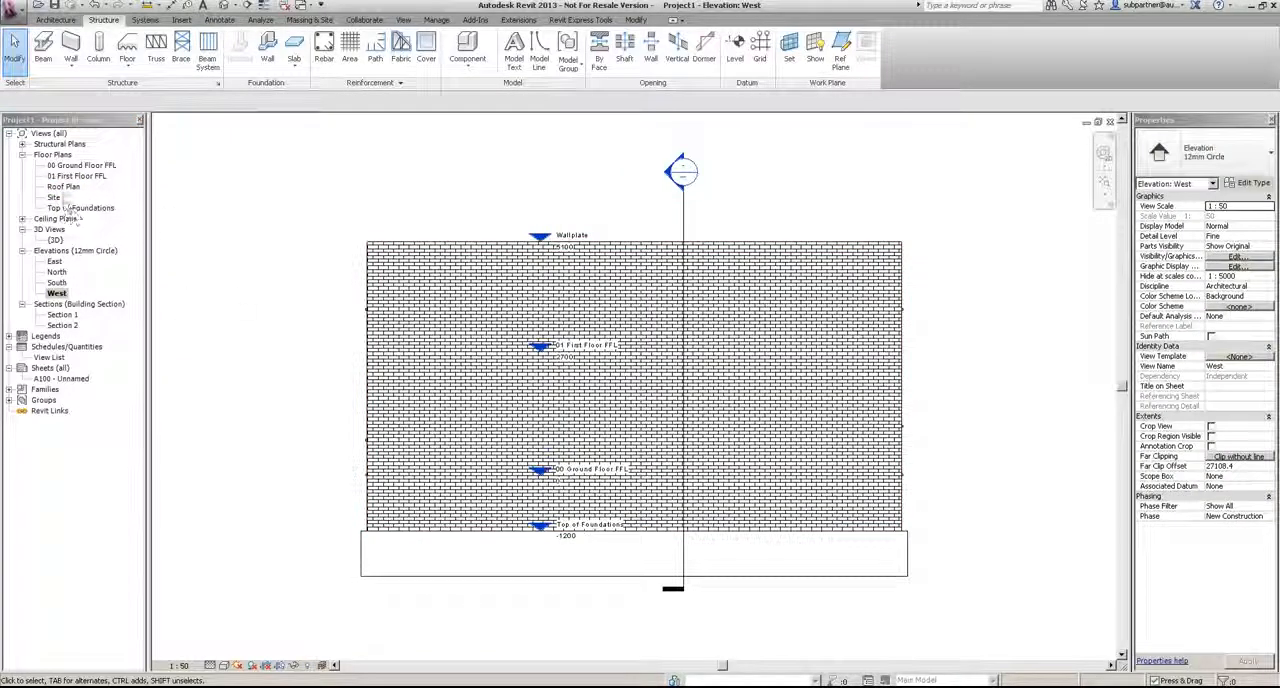
{"action": "left_click", "coordinate": [80, 165]}
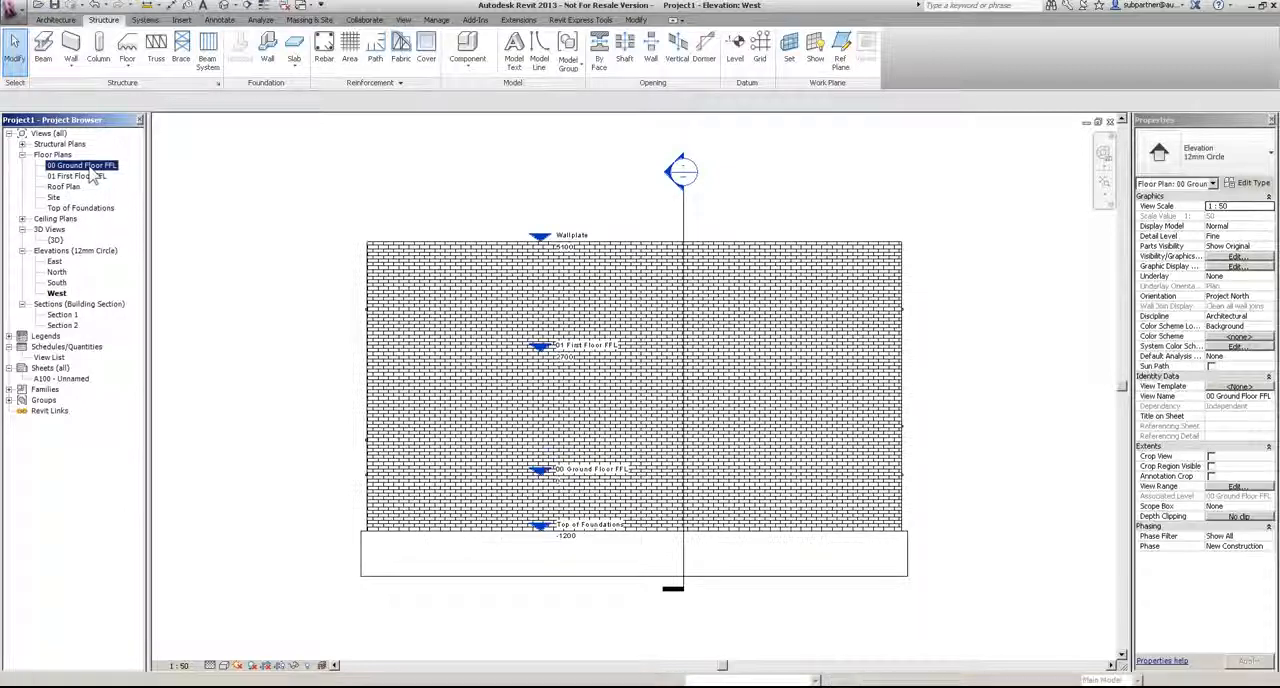
{"action": "right_click", "coordinate": [88, 166]}
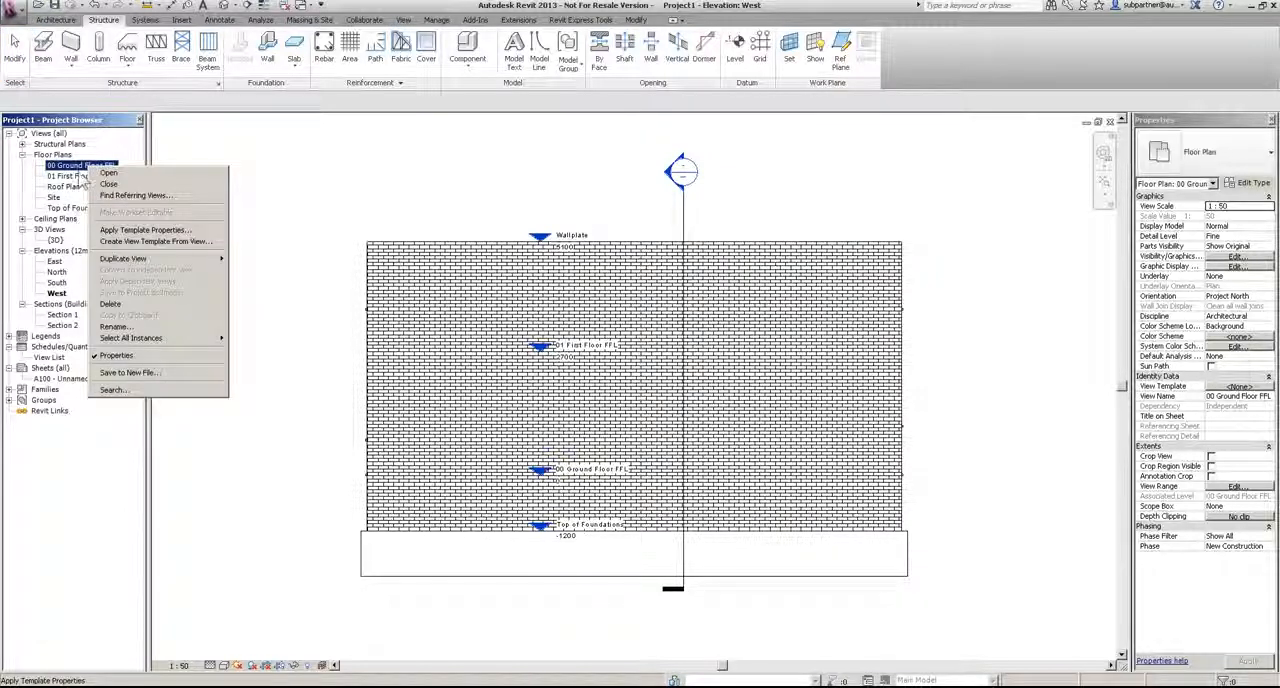
{"action": "left_click", "coordinate": [115, 326]}
{"action": "left_click_drag", "start_coordinate": [654, 337], "coordinate": [679, 343]}
{"action": "type", "text": "Plan"}
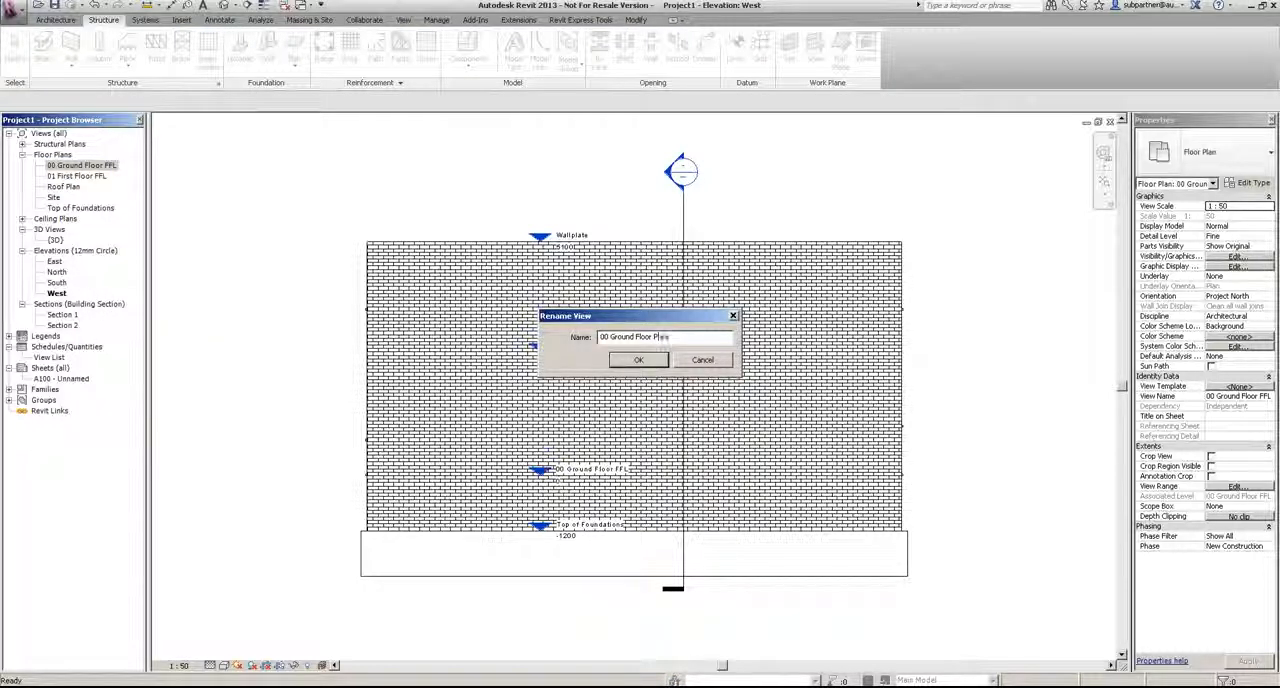
{"action": "key", "text": "Return"}
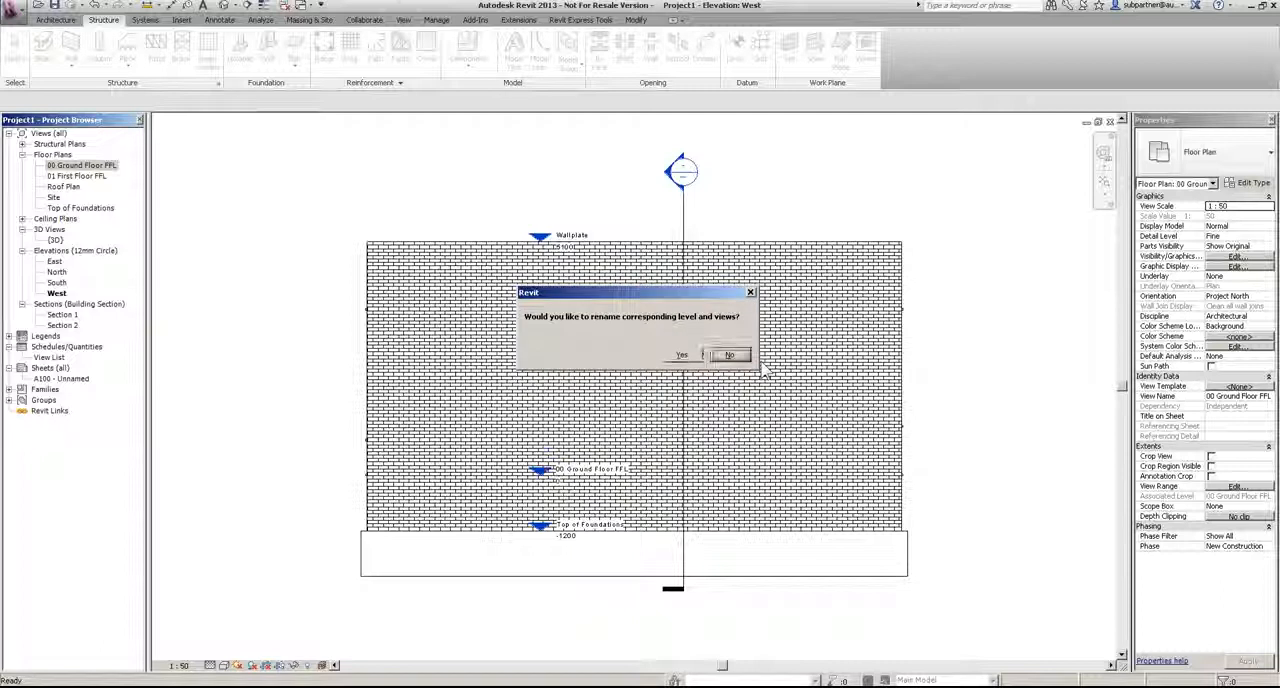
{"action": "left_click", "coordinate": [730, 355]}
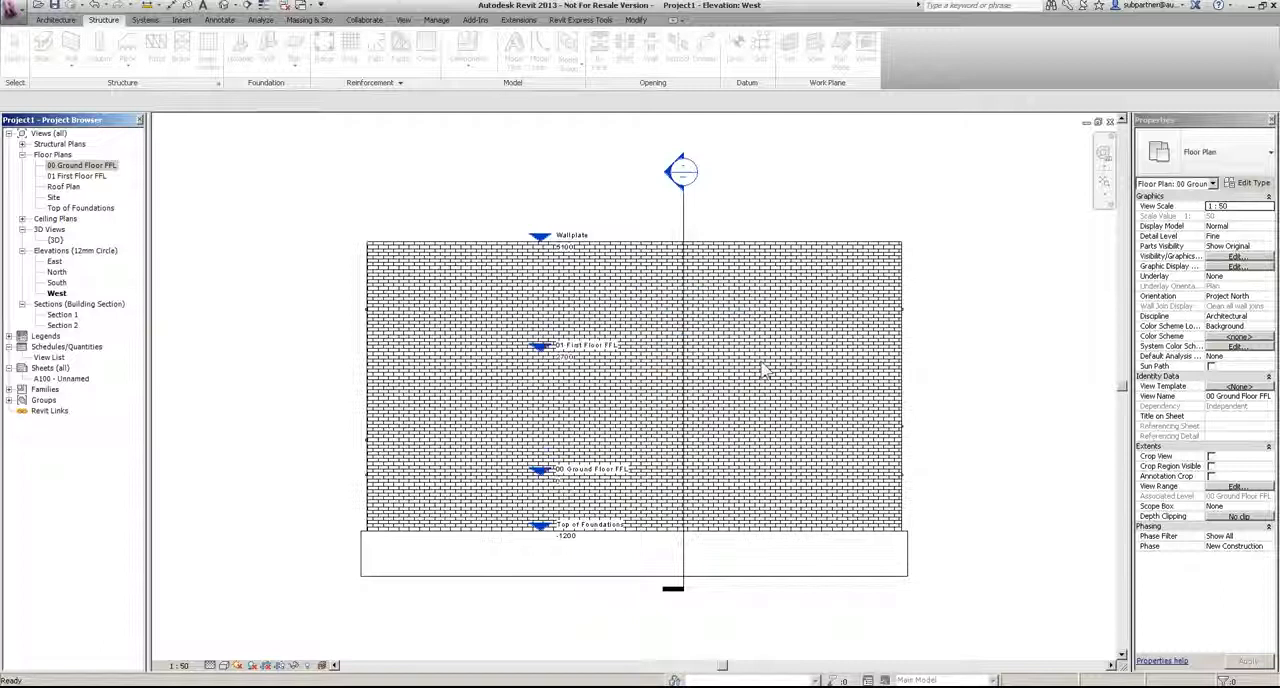
Step: Rename the 01 First Floor FFL plan as 01 First Floor Plan, declining to rename the corresponding level
{"action": "right_click", "coordinate": [80, 176]}
{"action": "left_click", "coordinate": [120, 340]}
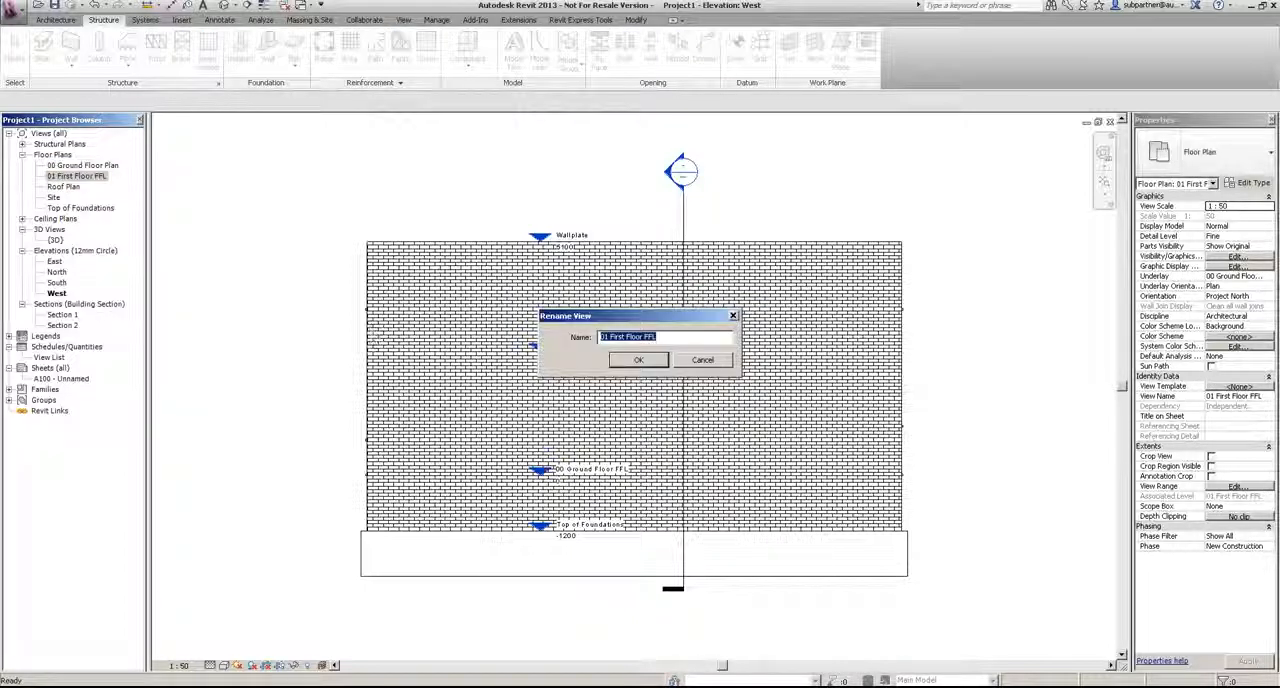
{"action": "left_click", "coordinate": [645, 338]}
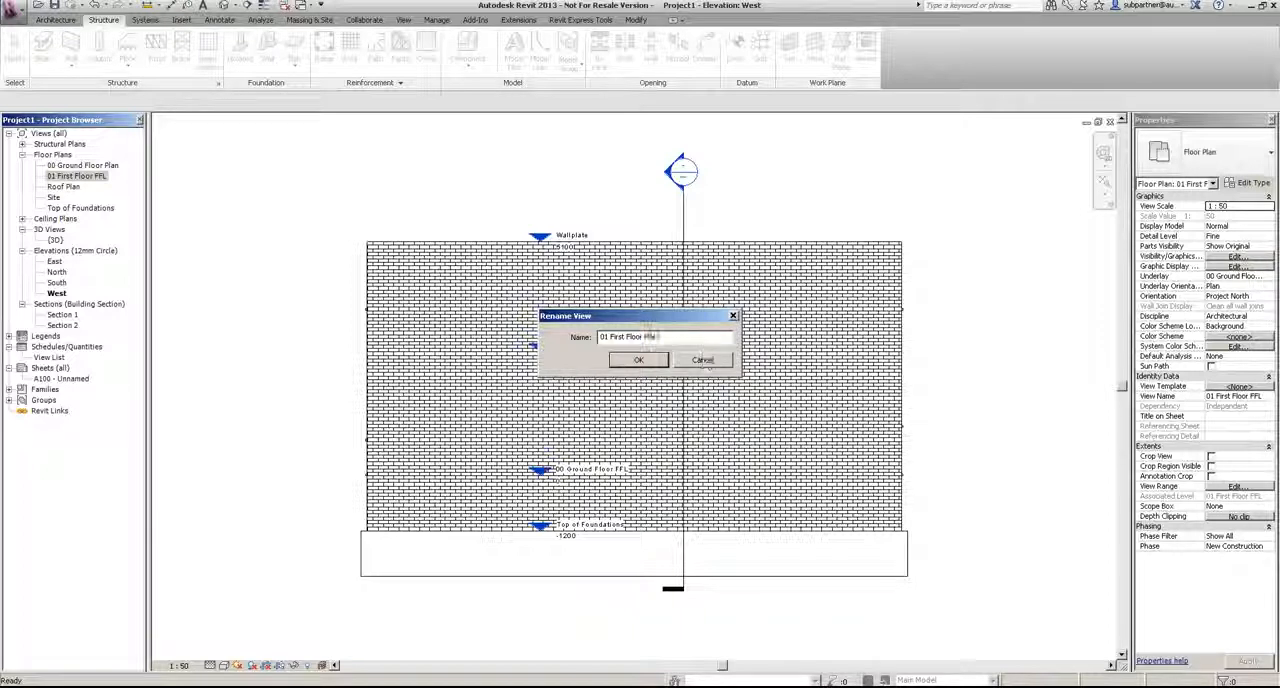
{"action": "key", "text": "Return"}
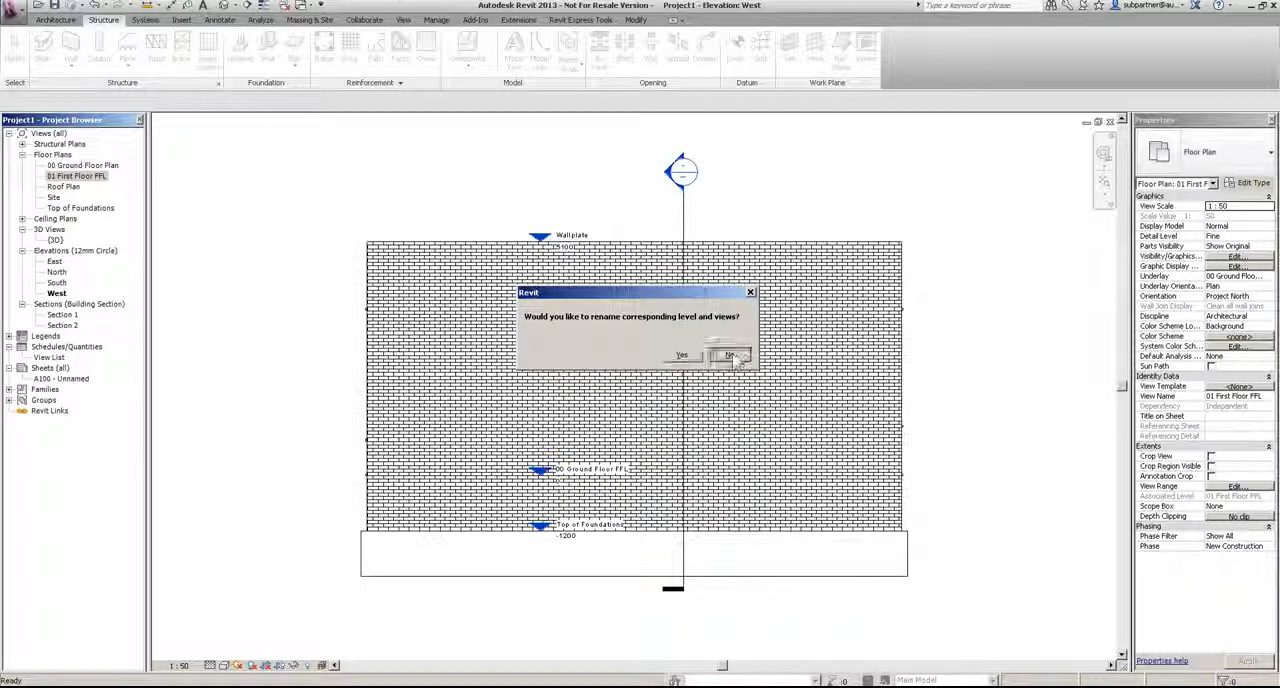
{"action": "left_click", "coordinate": [731, 356]}
Step: Extend both ends of the level lines beyond the building's side walls in the West elevation
{"action": "left_click", "coordinate": [540, 236]}
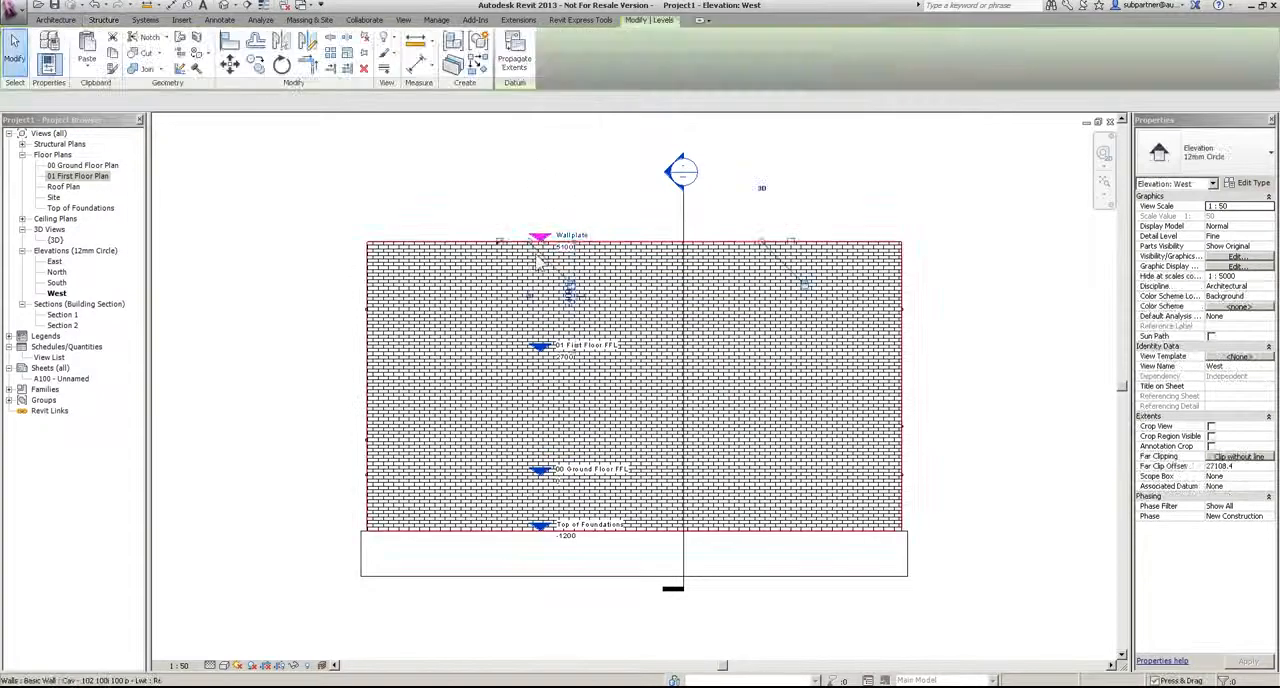
{"action": "left_click_drag", "start_coordinate": [297, 263], "coordinate": [222, 243]}
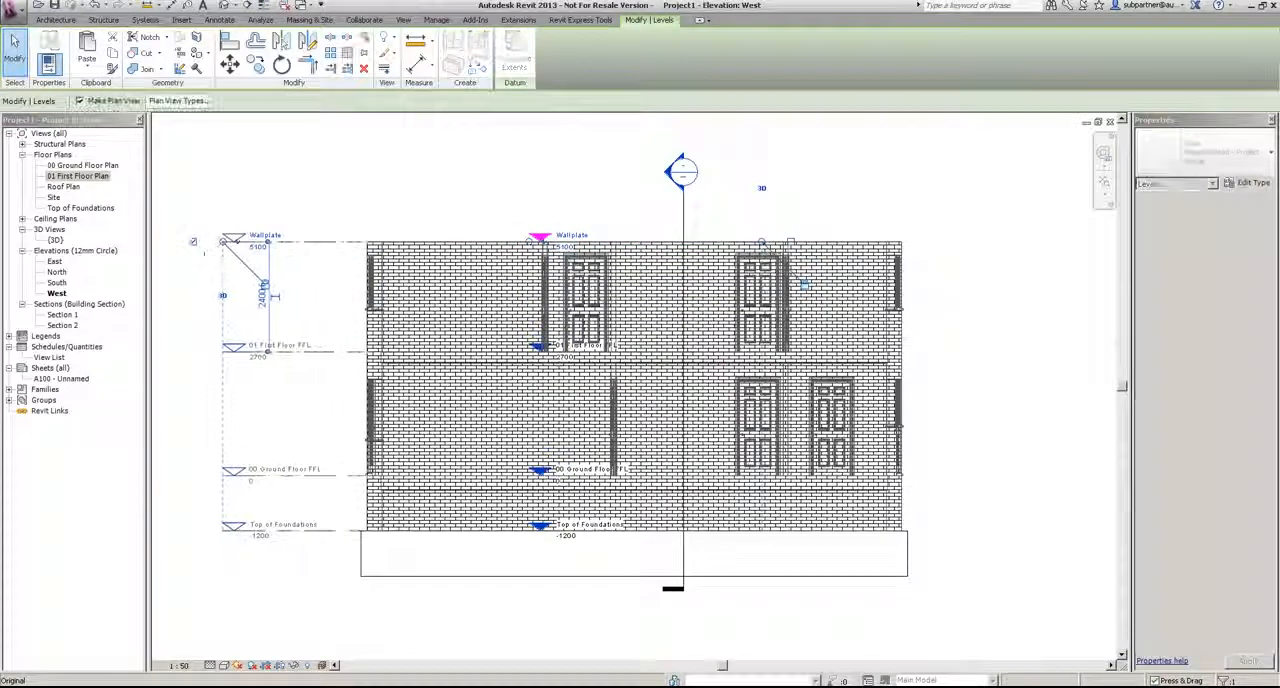
{"action": "left_click_drag", "start_coordinate": [763, 245], "coordinate": [1037, 242]}
{"action": "left_click", "coordinate": [491, 157]}
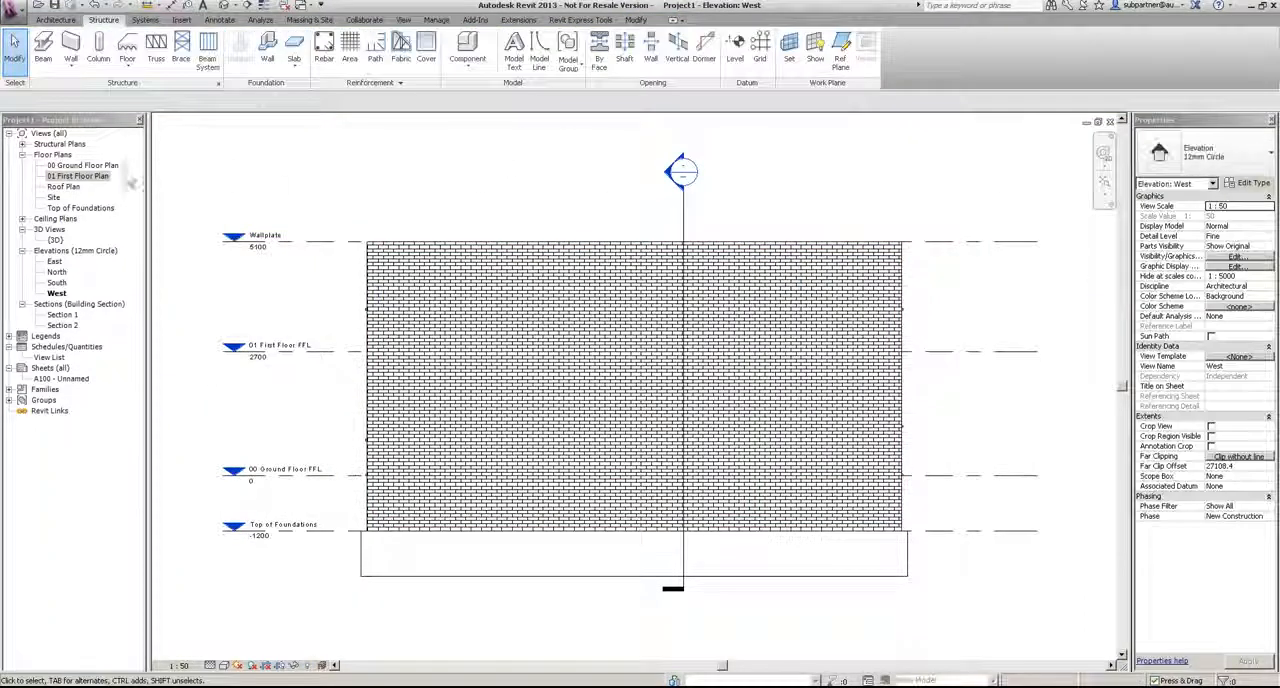
Step: Open the Roof Plan and start a roof by footprint using the Generic - 125mm basic roof type
{"action": "double_click", "coordinate": [64, 187]}
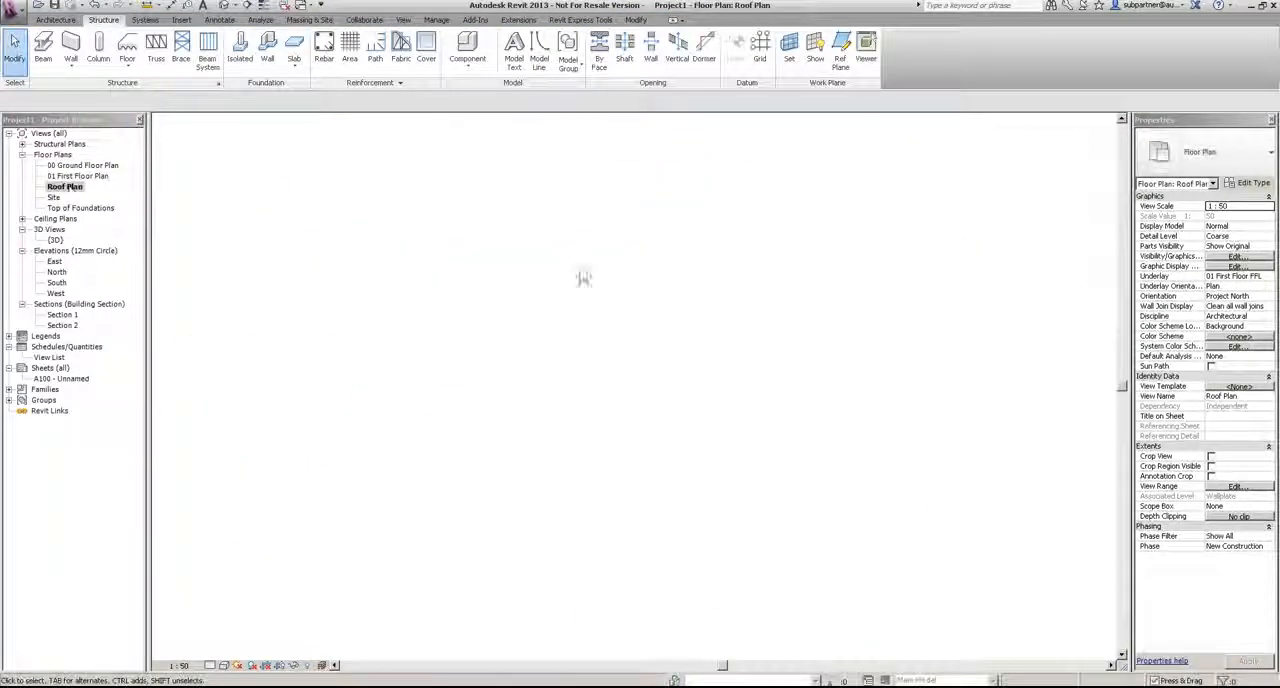
{"action": "middle_click_drag", "start_coordinate": [836, 257], "coordinate": [829, 278]}
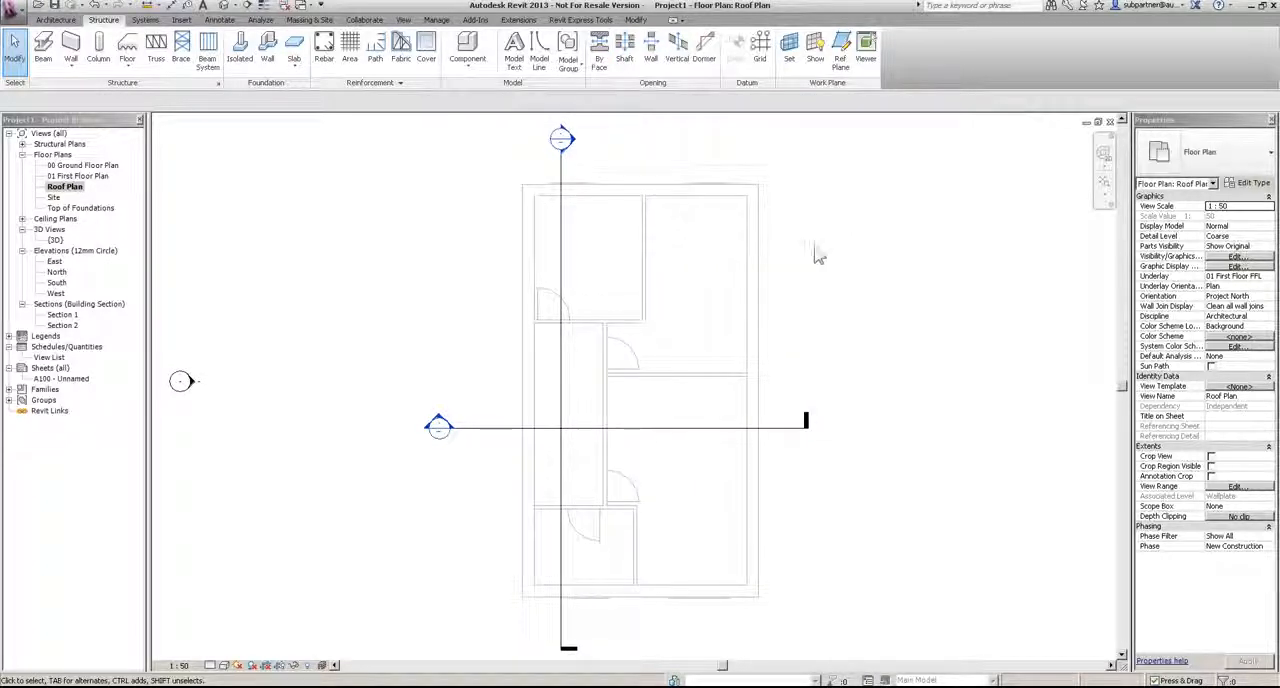
{"action": "left_click", "coordinate": [58, 20]}
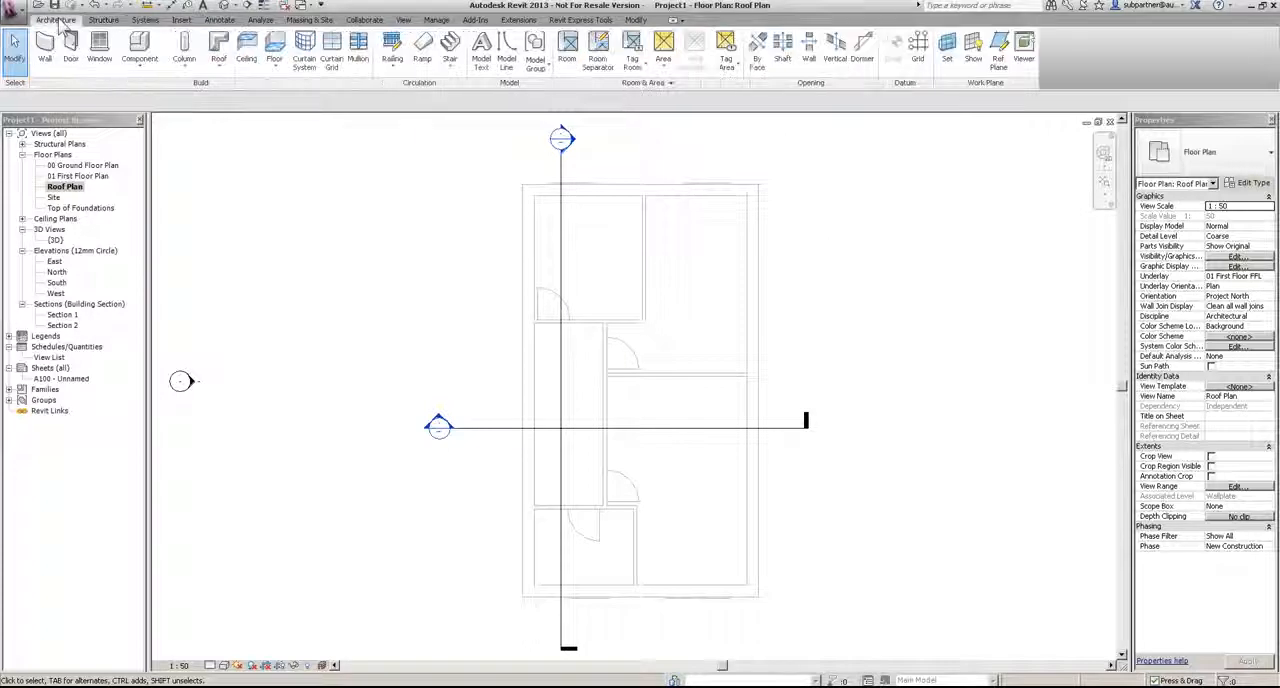
{"action": "left_click", "coordinate": [220, 45]}
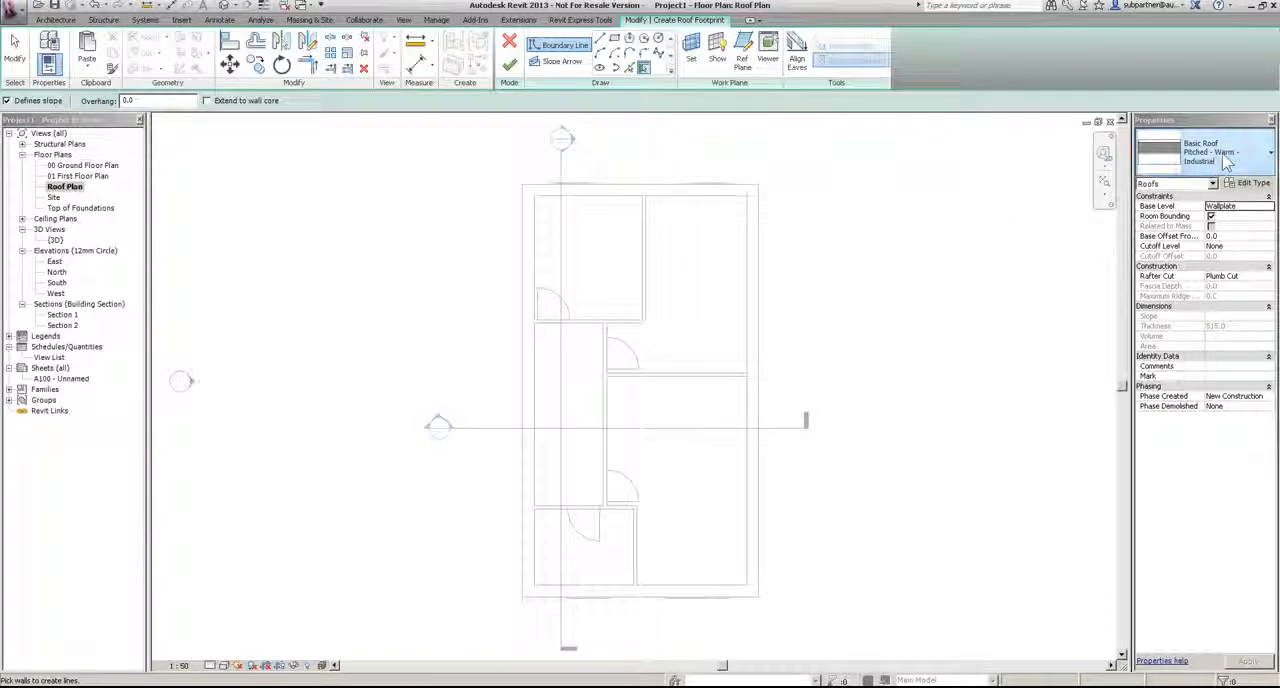
{"action": "left_click", "coordinate": [1210, 154]}
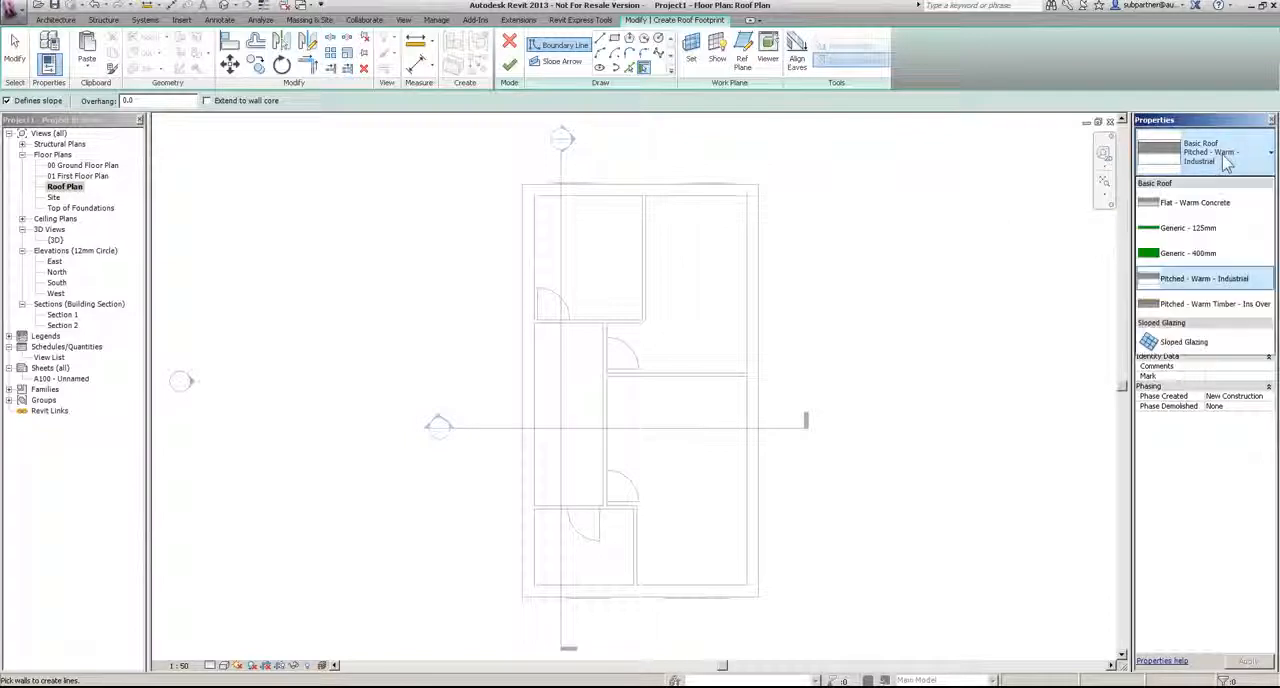
{"action": "left_click", "coordinate": [1189, 230]}
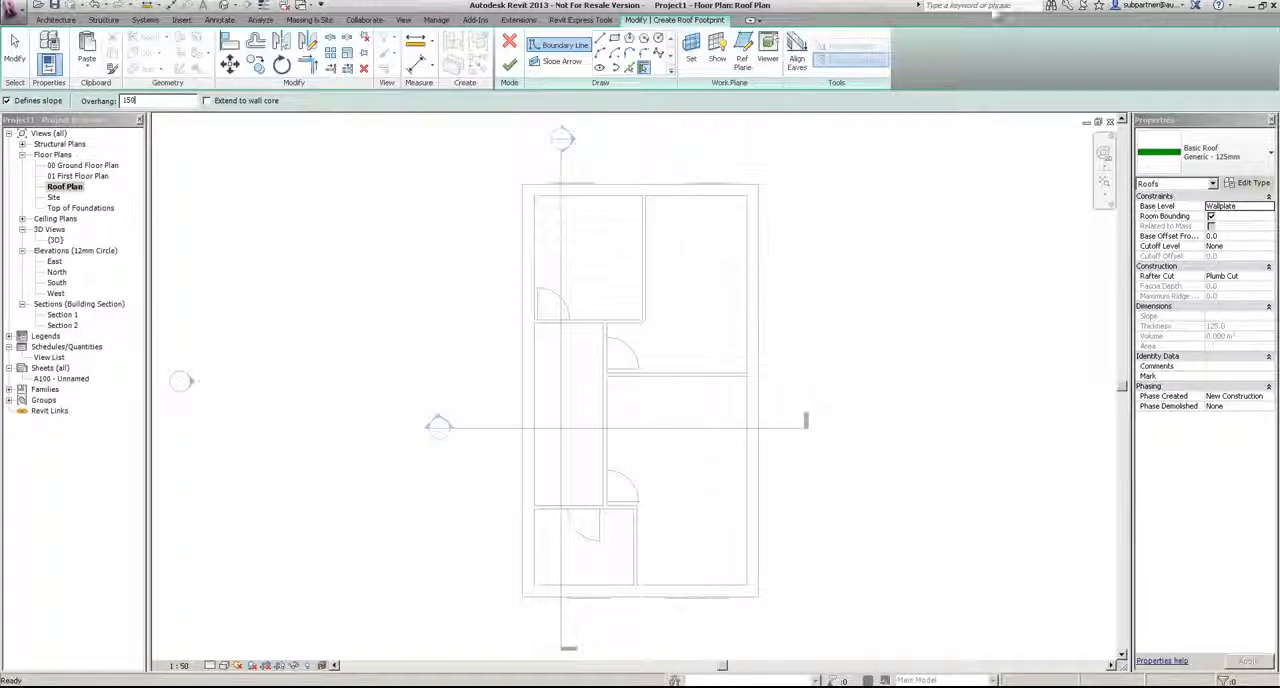
Step: Add slope-defining roof boundary lines around the whole chain of the house's external walls with a 150 mm overhang
{"action": "middle_click_drag", "start_coordinate": [509, 232], "coordinate": [500, 236]}
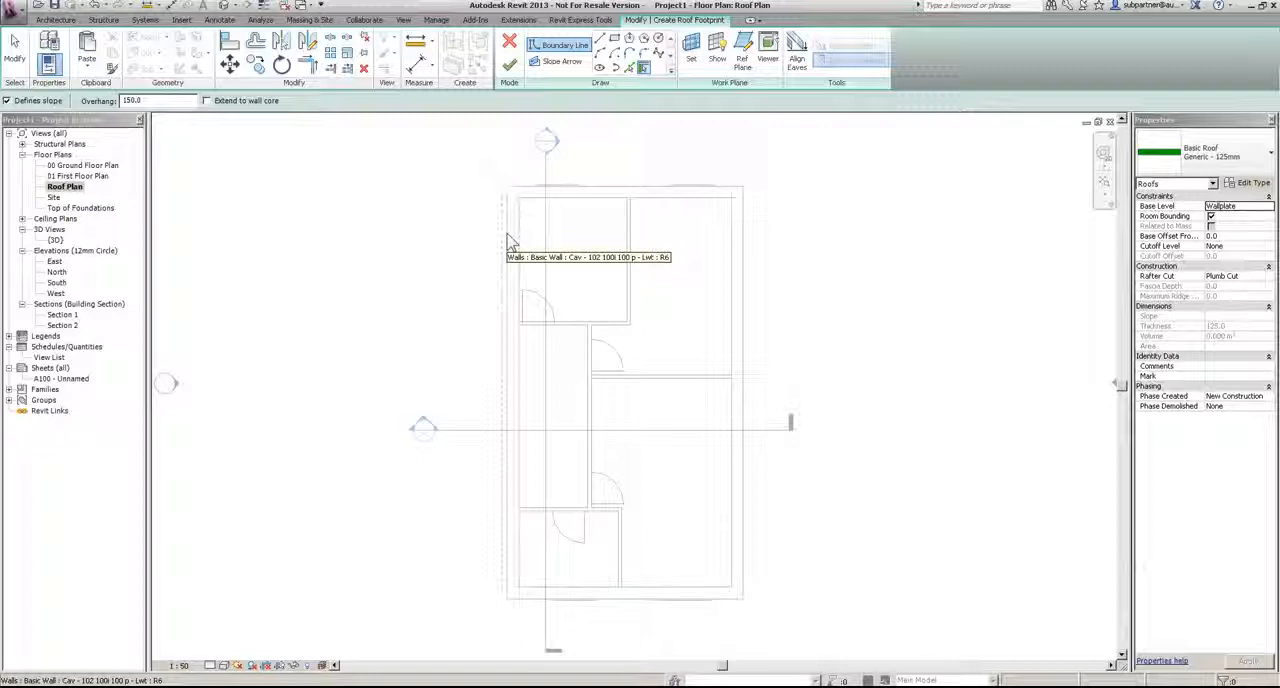
{"action": "key", "text": "Tab"}
{"action": "left_click", "coordinate": [508, 241]}
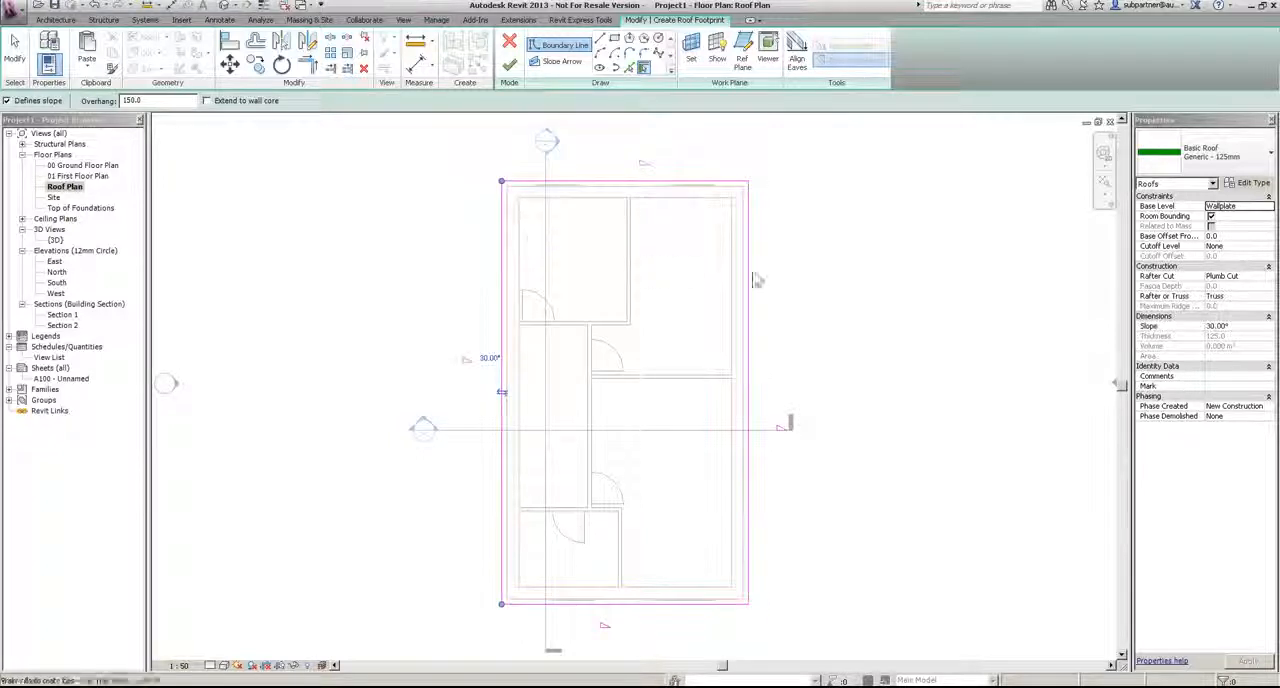
{"action": "left_click", "coordinate": [24, 62]}
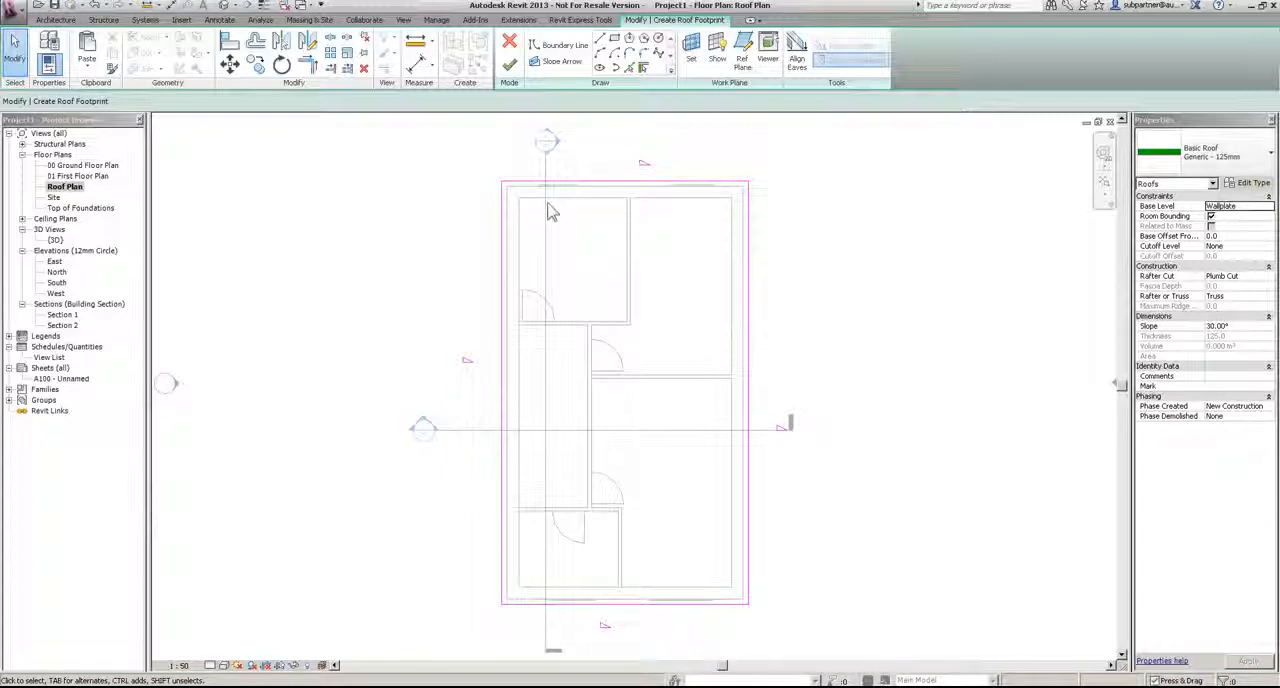
{"action": "left_click", "coordinate": [591, 185]}
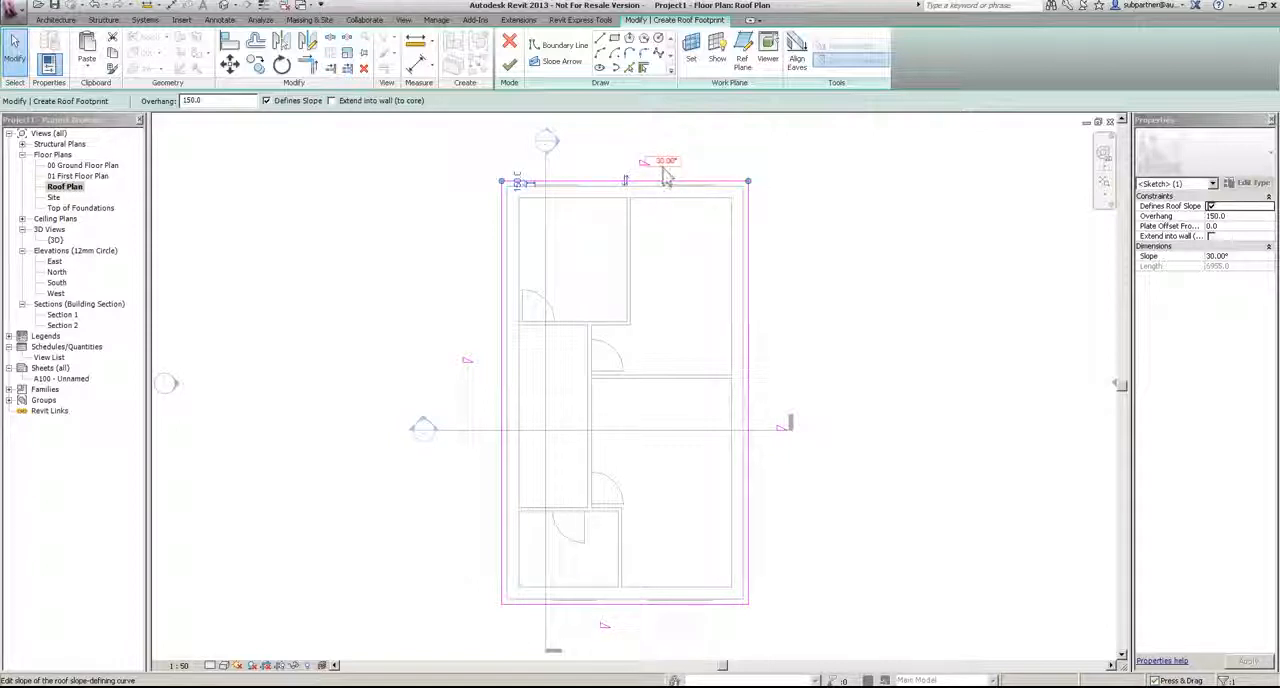
{"action": "left_click", "coordinate": [922, 214]}
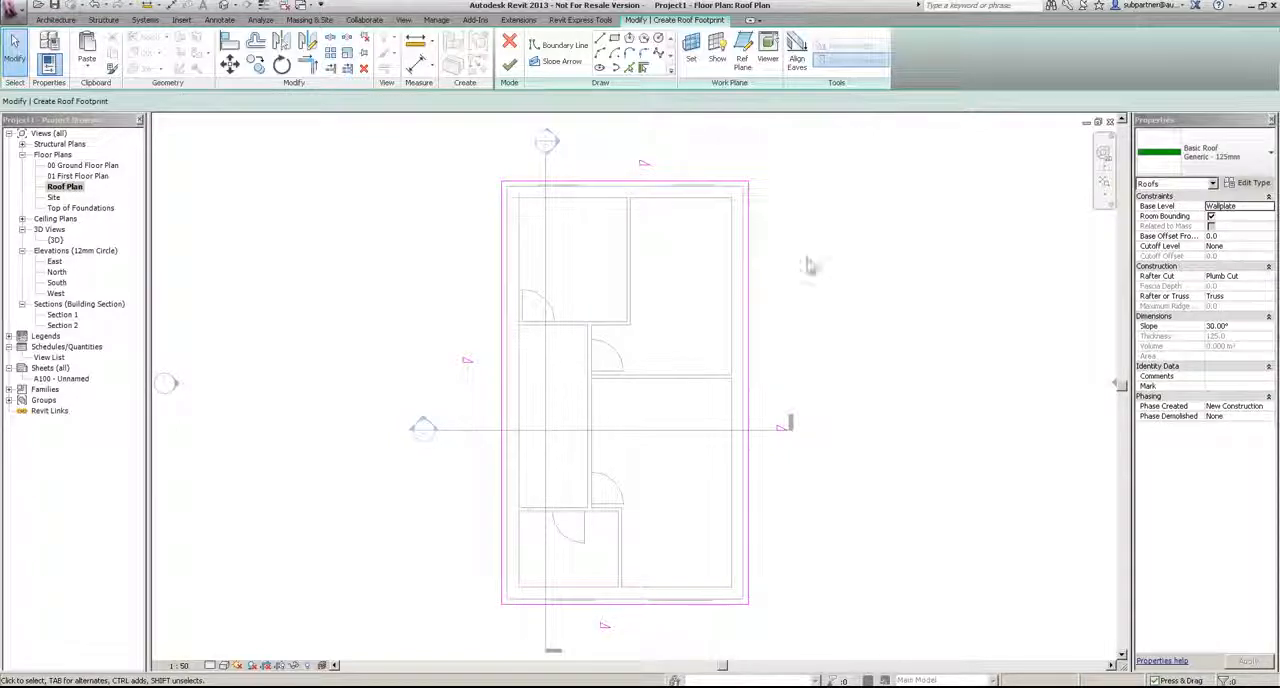
{"action": "left_click", "coordinate": [720, 183]}
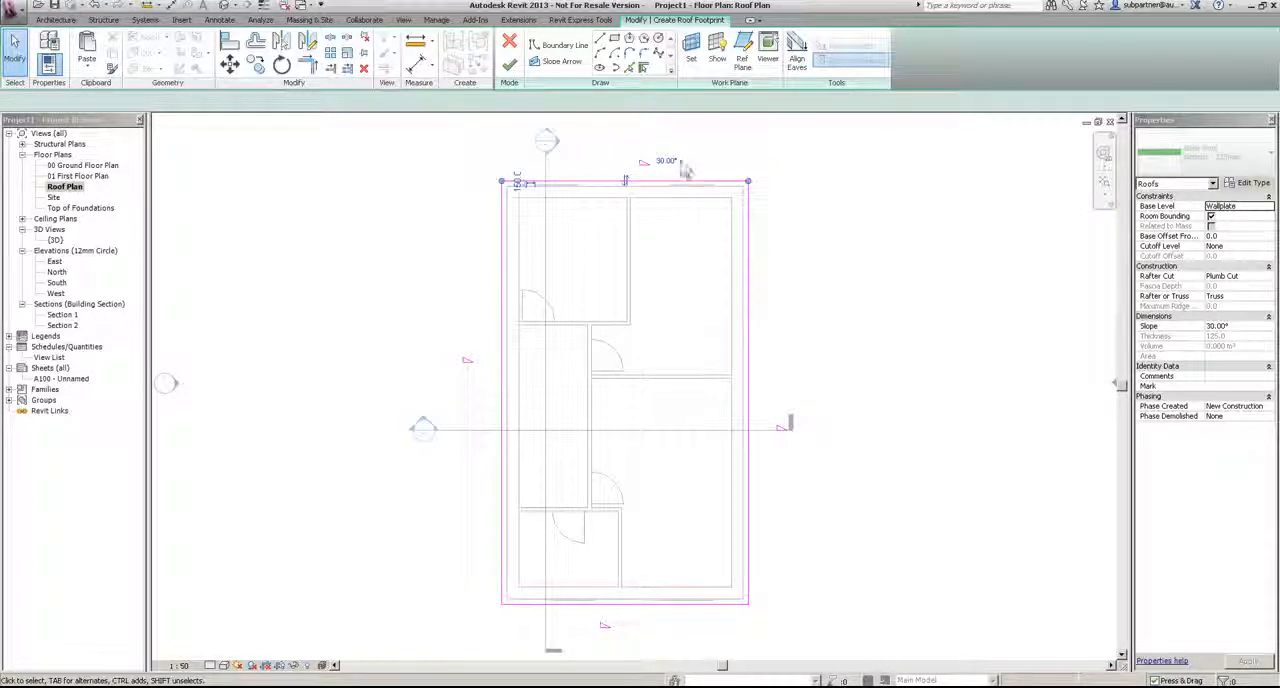
{"action": "left_click", "coordinate": [658, 161]}
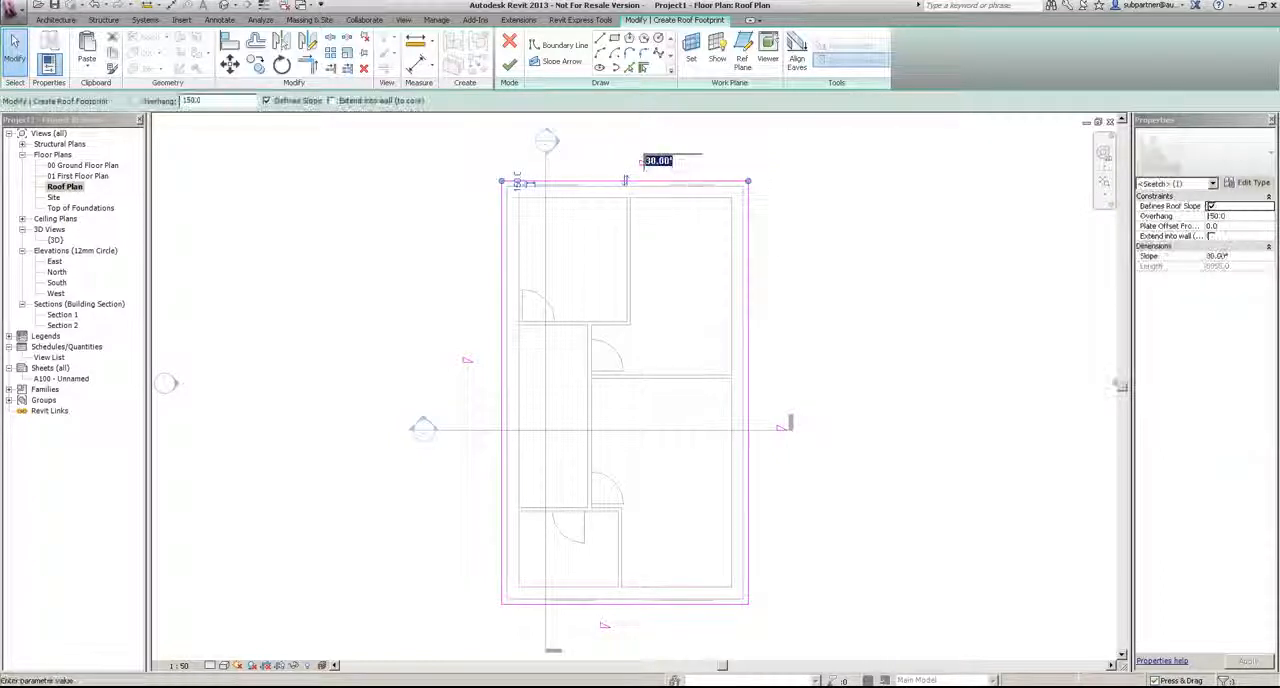
{"action": "left_click", "coordinate": [836, 214]}
{"action": "left_click", "coordinate": [836, 214]}
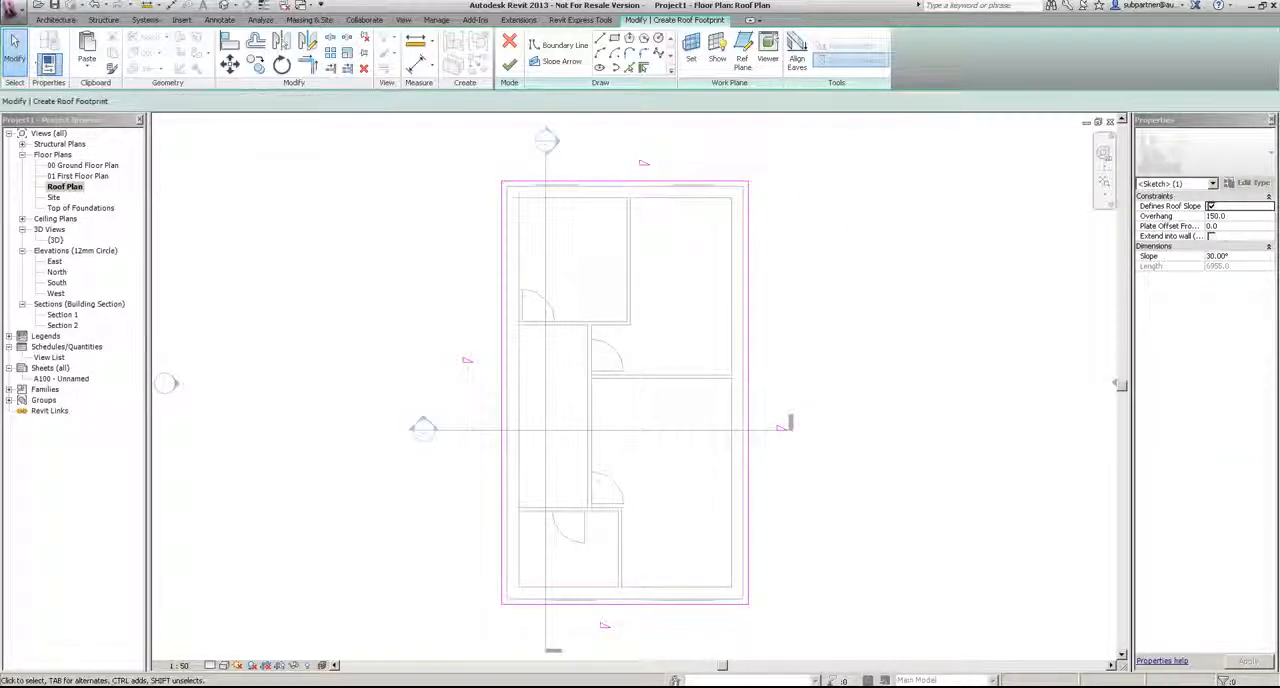
Step: Set the slope of the whole house roof footprint to 45°
{"action": "left_click", "coordinate": [1241, 327]}
{"action": "double_click", "coordinate": [1244, 327]}
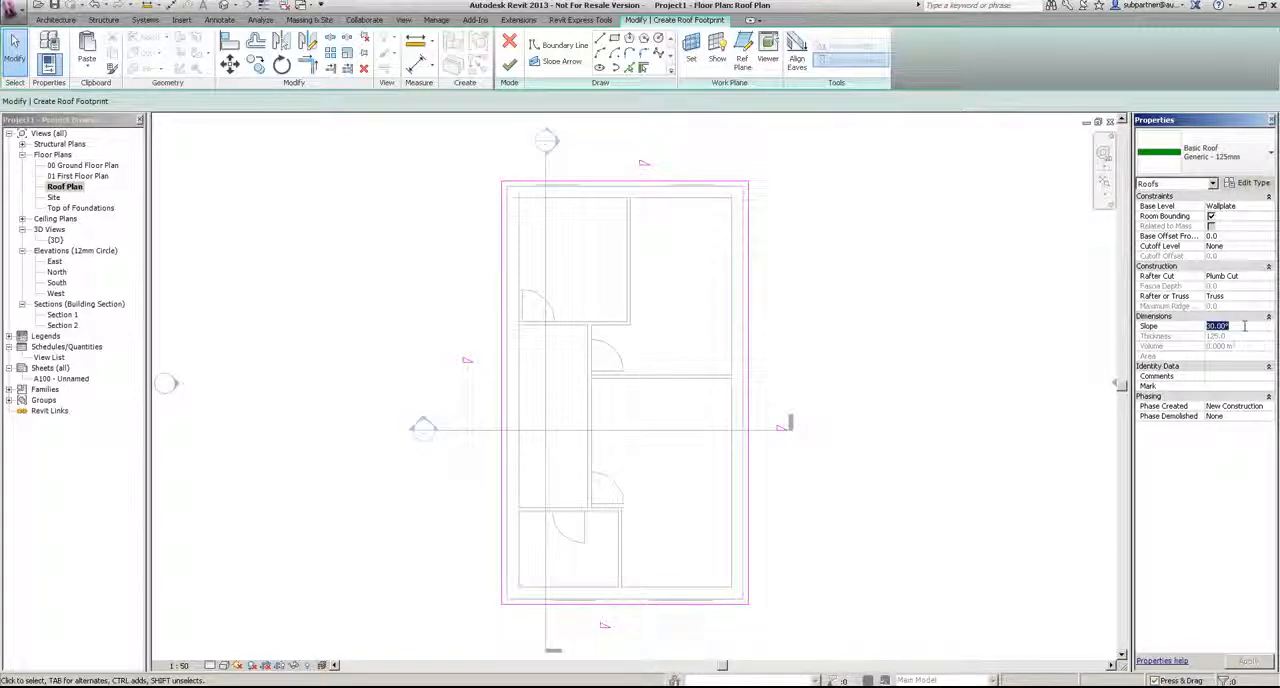
{"action": "type", "text": "45"}
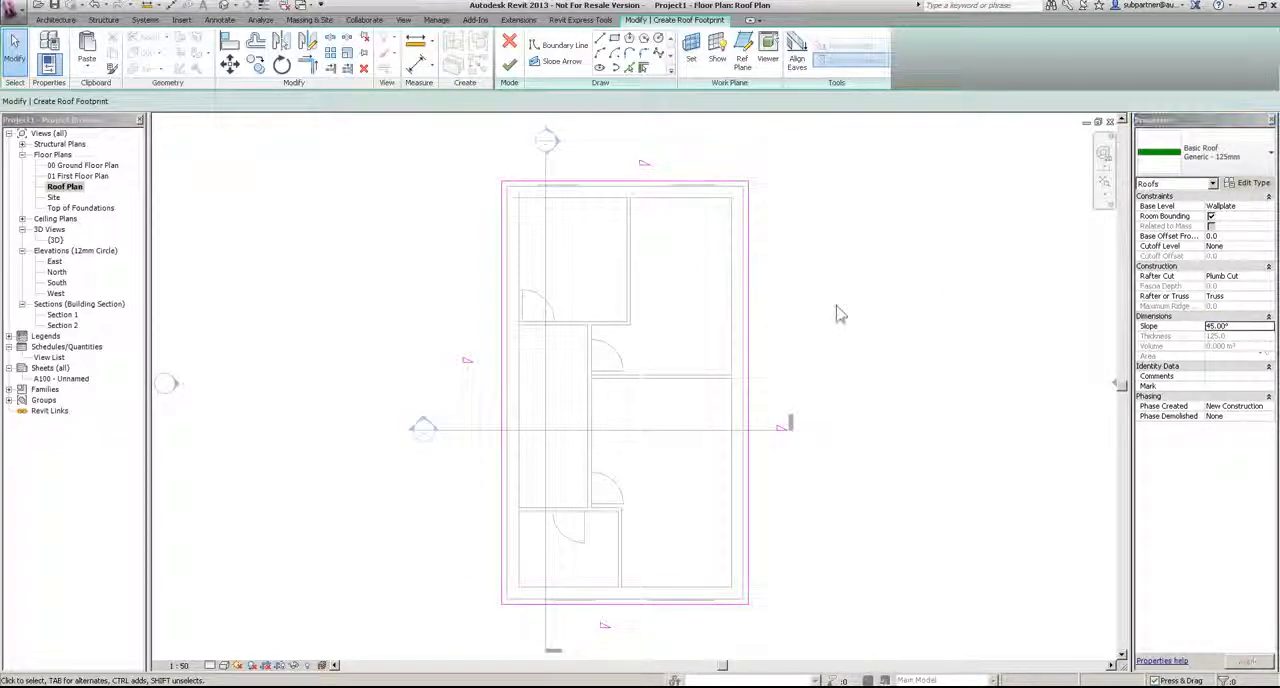
{"action": "left_click", "coordinate": [705, 188]}
{"action": "left_click", "coordinate": [840, 250]}
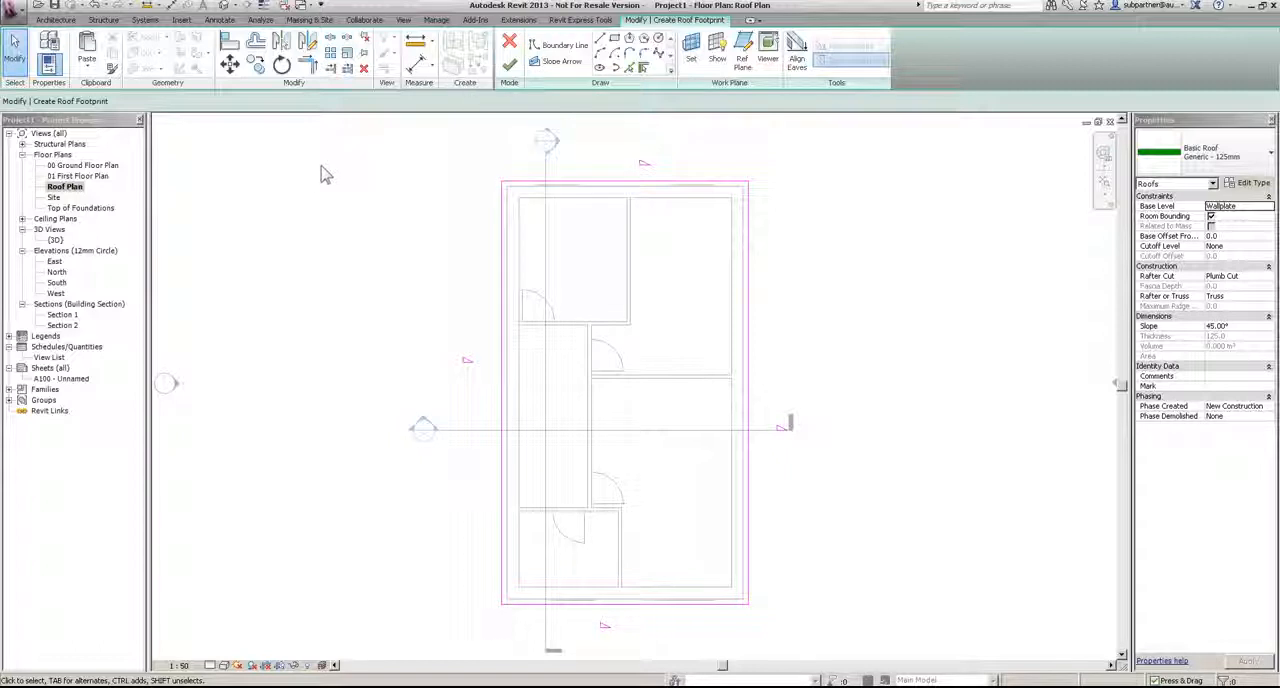
Step: Finish the roof footprint in the 3D view and look at the hipped roof over the house
{"action": "double_click", "coordinate": [55, 240]}
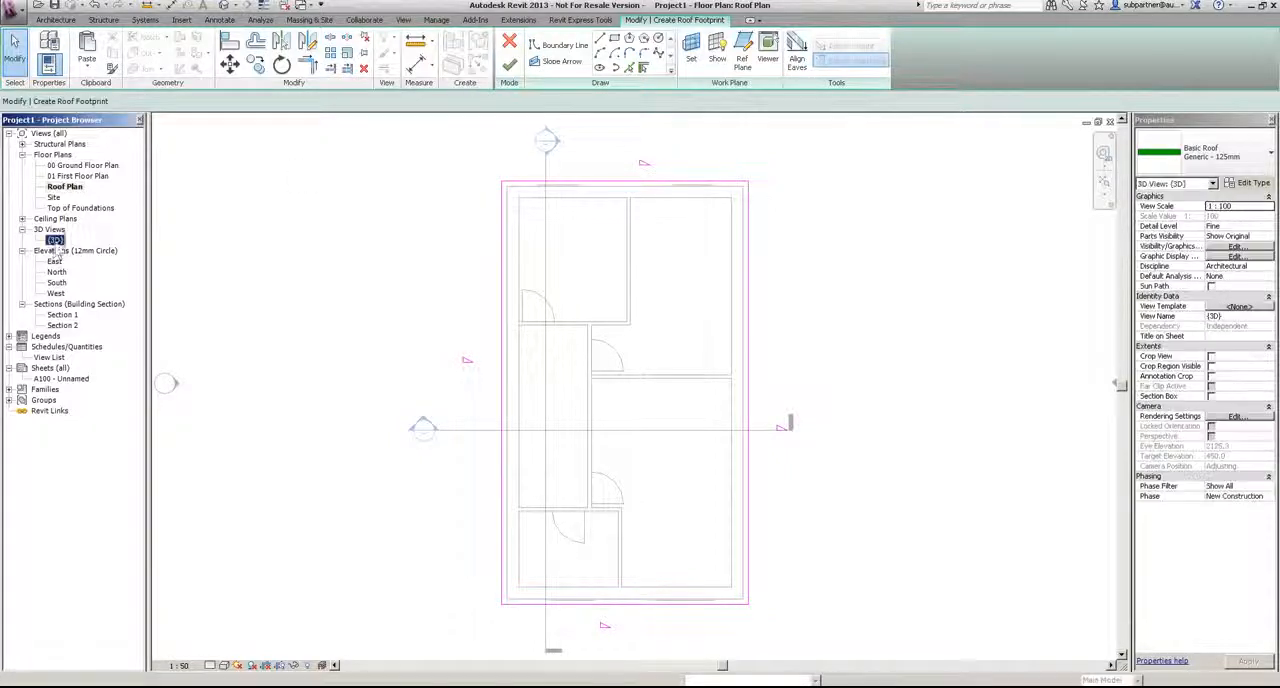
{"action": "middle_click_drag", "start_coordinate": [751, 317], "coordinate": [664, 336], "text": "shift"}
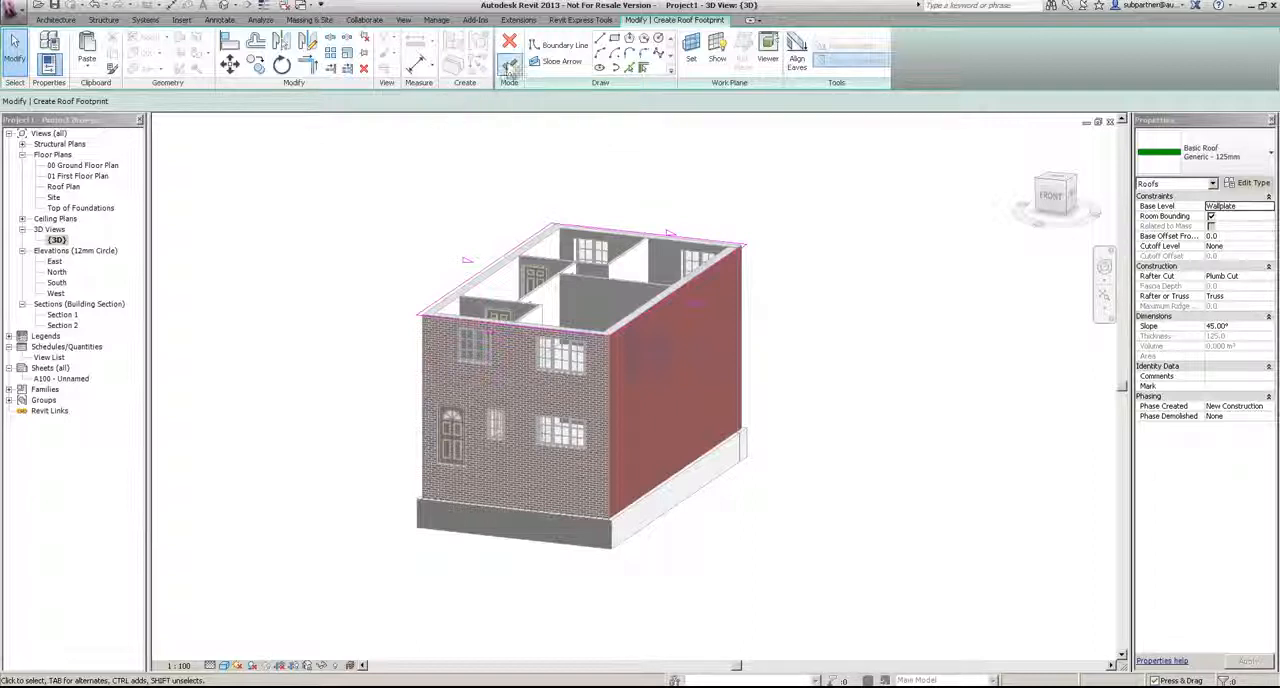
{"action": "left_click", "coordinate": [509, 64]}
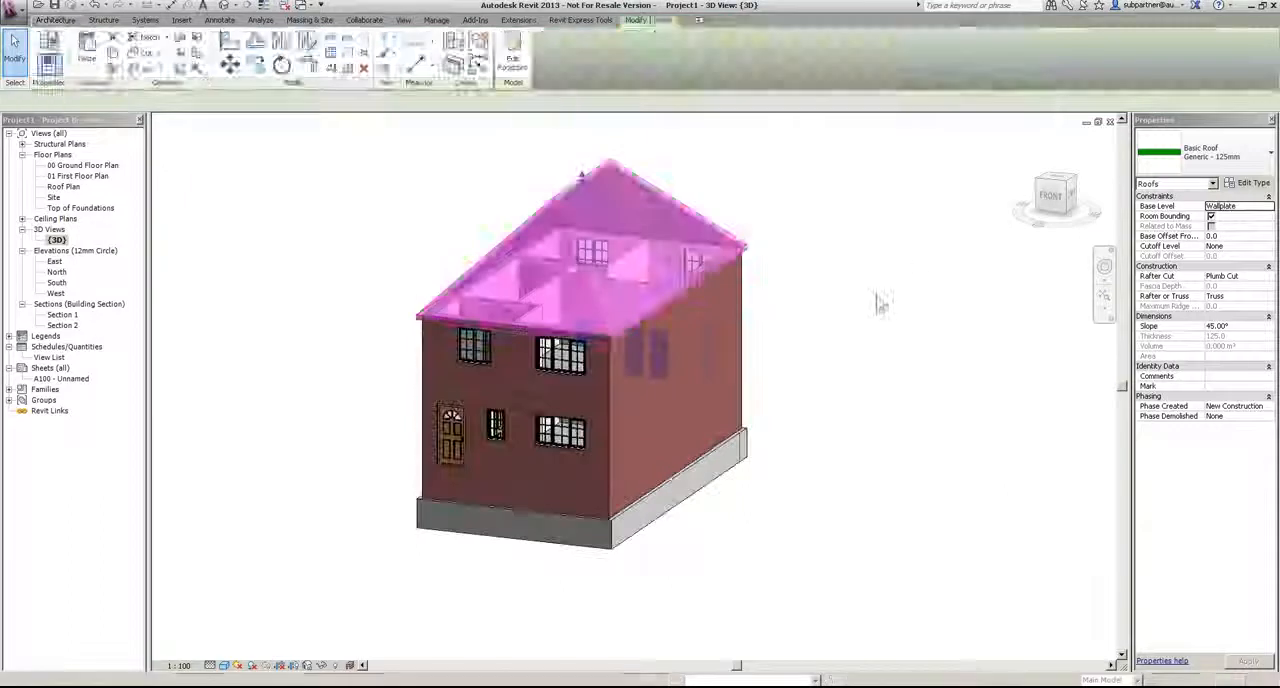
{"action": "middle_click_drag", "start_coordinate": [825, 323], "coordinate": [810, 395], "text": "shift"}
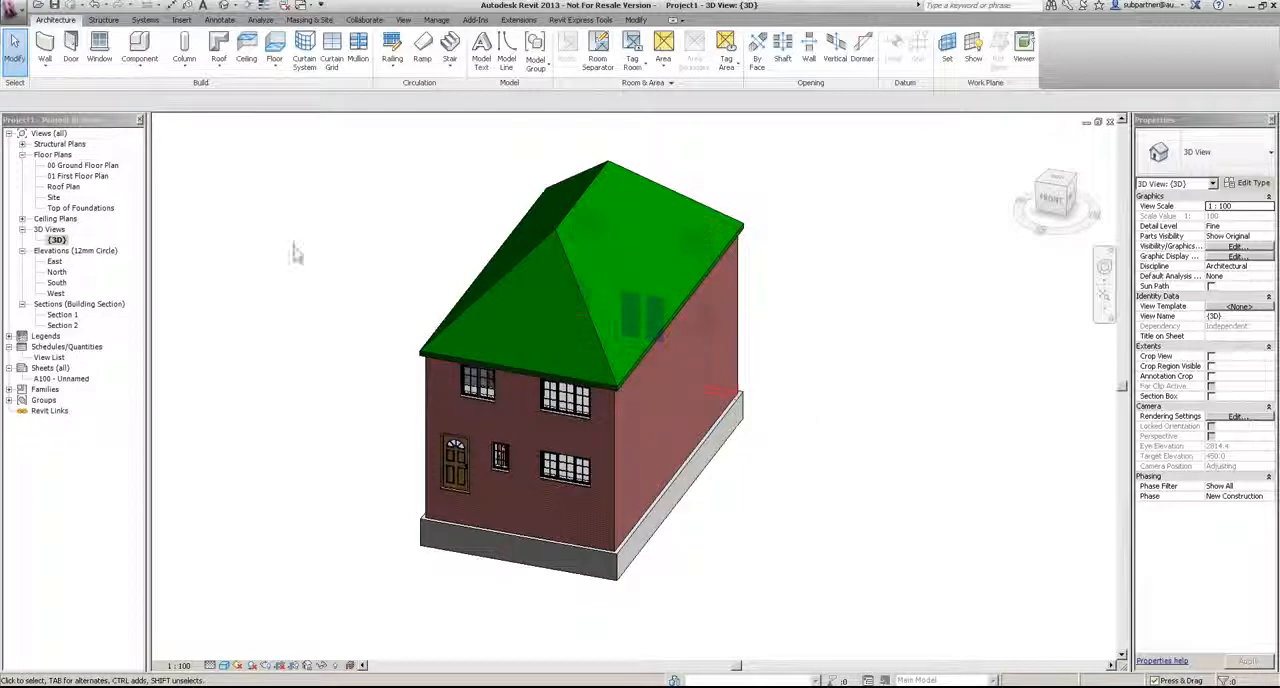
Step: In the 00 Ground Floor Plan, start a wall similar to the house's external cavity wall with its top constraint up to level Wallplate
{"action": "double_click", "coordinate": [72, 166]}
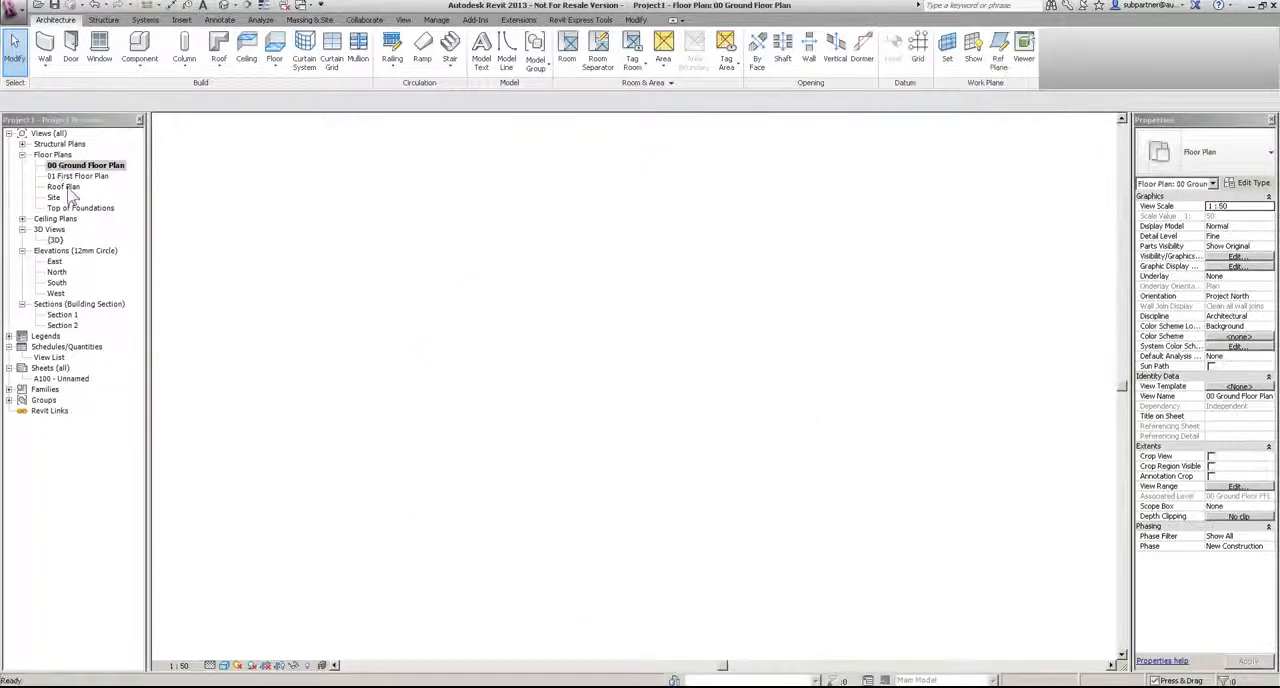
{"action": "middle_click_drag", "start_coordinate": [652, 297], "coordinate": [452, 294]}
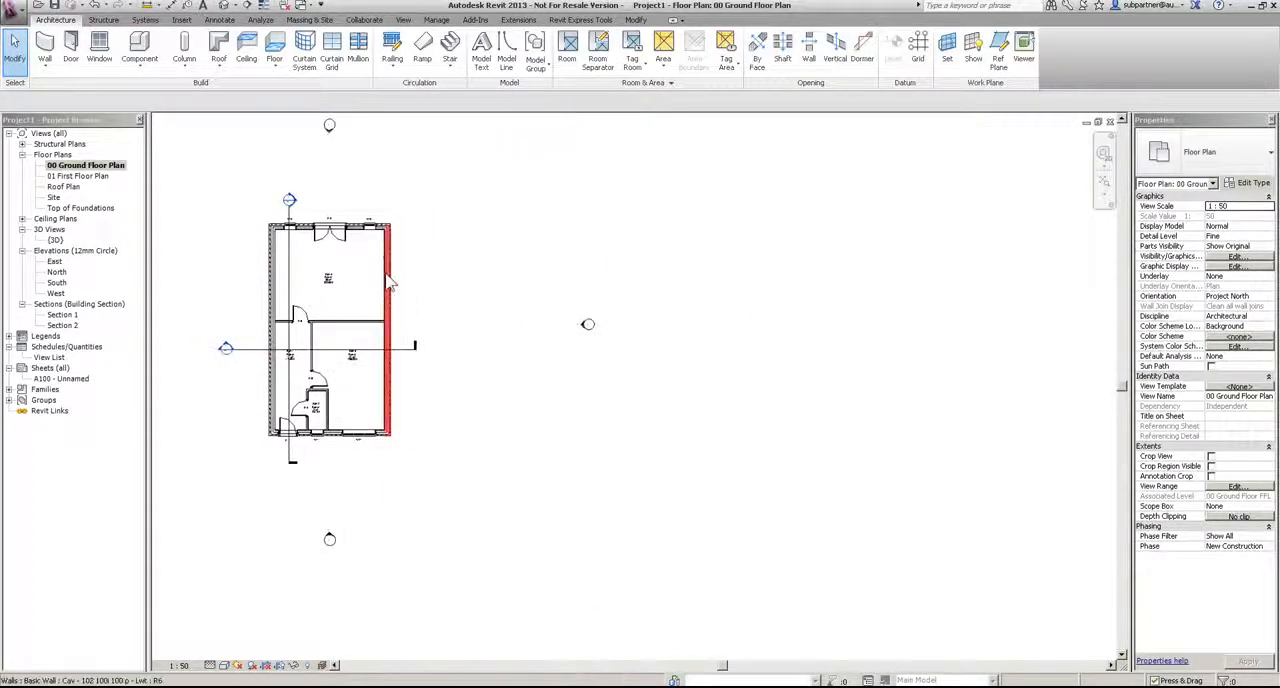
{"action": "left_click", "coordinate": [390, 290]}
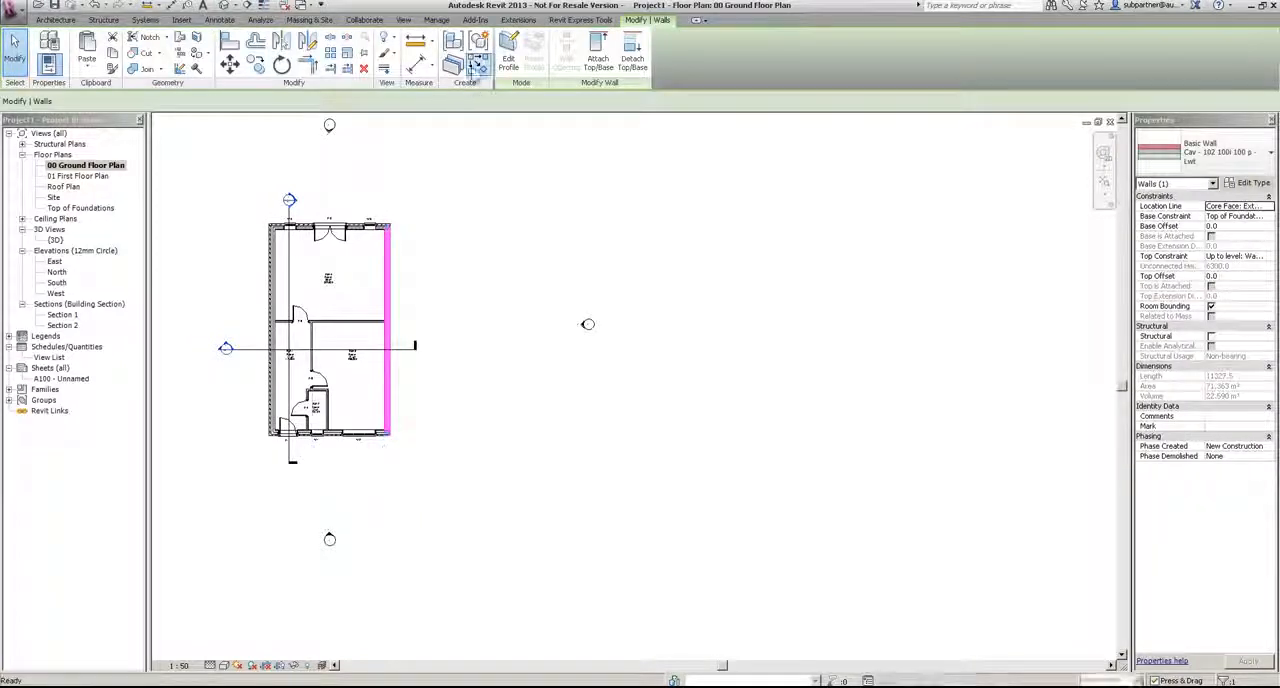
{"action": "left_click", "coordinate": [478, 63]}
{"action": "left_click", "coordinate": [1268, 257]}
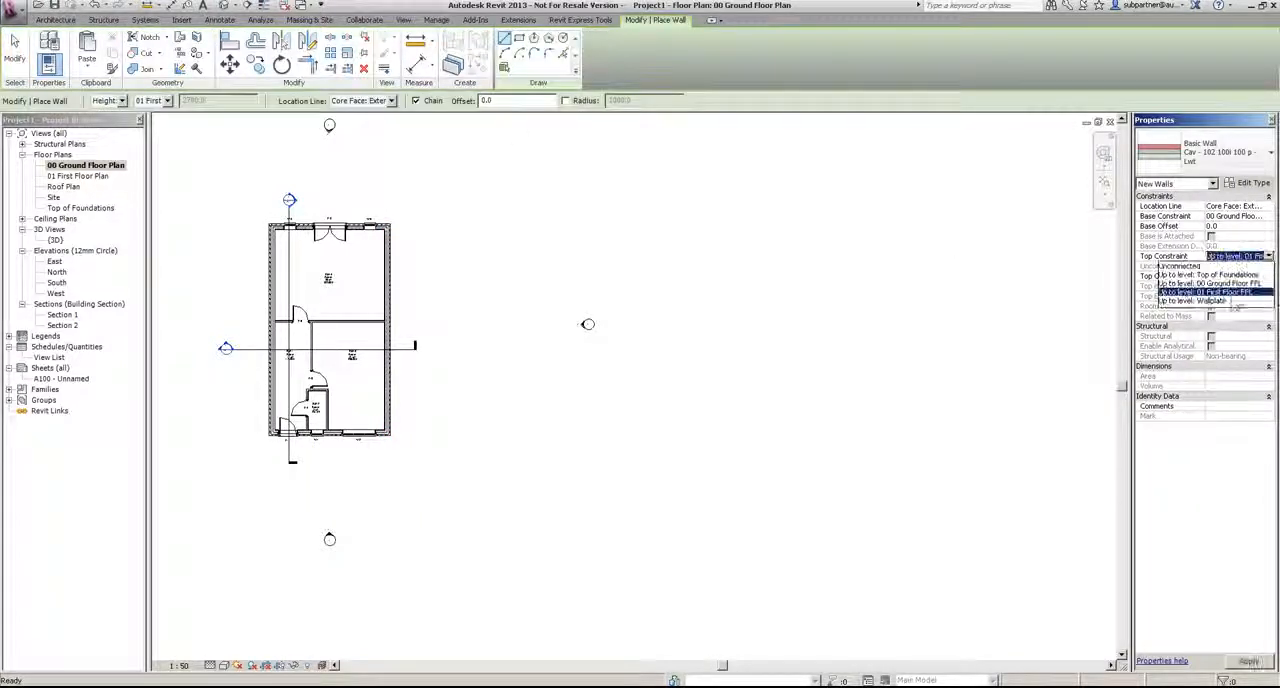
{"action": "left_click", "coordinate": [1212, 300]}
{"action": "scroll", "coordinate": [723, 449], "scroll_direction": "down", "scroll_amount": 1}
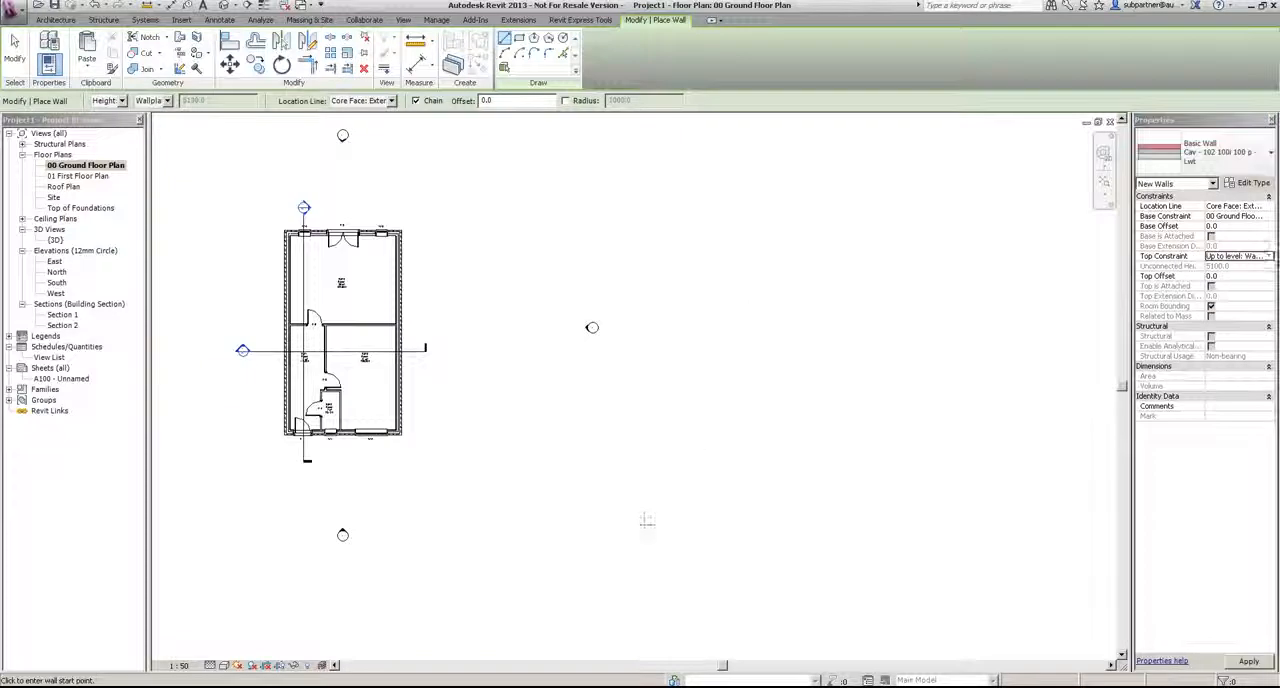
Step: Draw a closed, stepped outline of eight cavity walls beside the house, with two unequal wings projecting from the main block
{"action": "left_click", "coordinate": [647, 520]}
{"action": "scroll", "coordinate": [603, 344], "scroll_direction": "down", "scroll_amount": 4}
{"action": "middle_click_drag", "start_coordinate": [603, 344], "coordinate": [446, 380]}
{"action": "left_click", "coordinate": [378, 271]}
{"action": "left_click", "coordinate": [690, 272]}
{"action": "left_click", "coordinate": [690, 491]}
{"action": "left_click", "coordinate": [563, 491]}
{"action": "left_click", "coordinate": [563, 392]}
{"action": "left_click", "coordinate": [471, 392]}
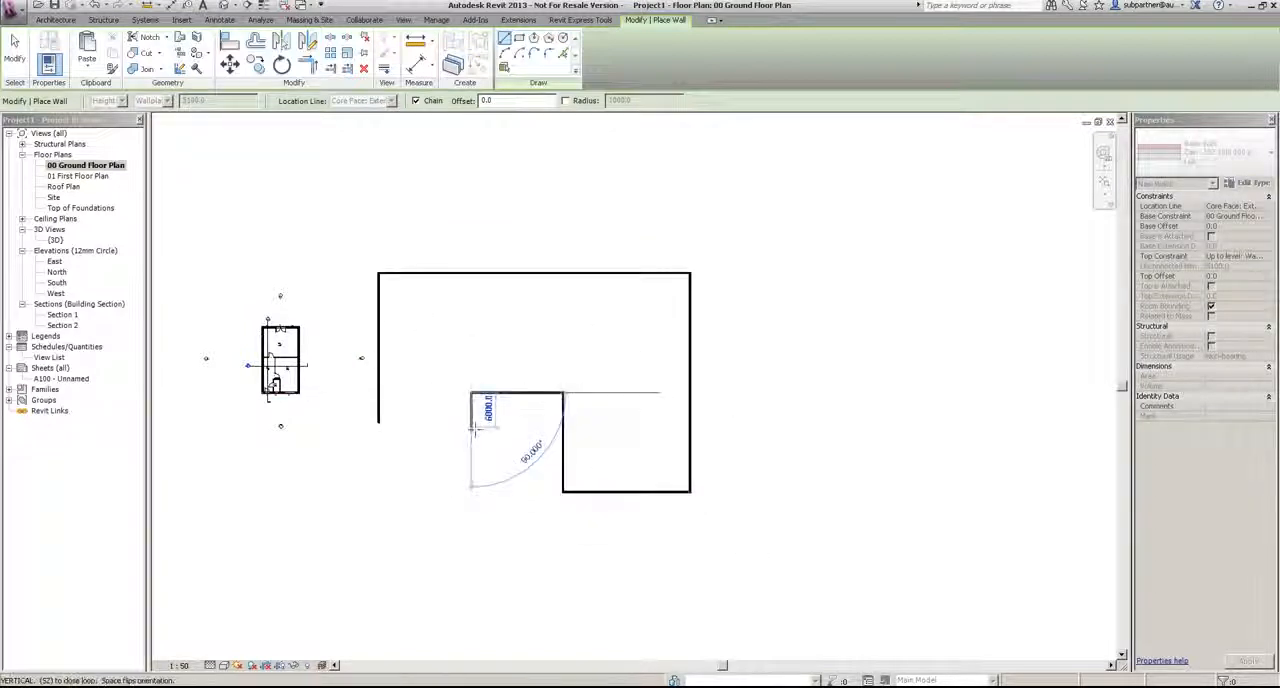
{"action": "left_click", "coordinate": [471, 422]}
{"action": "left_click", "coordinate": [378, 422]}
{"action": "left_click", "coordinate": [15, 50]}
Step: In the Roof Plan, create a Generic - 125mm footprint roof with a 150 mm overhang around the whole chain of stepped walls
{"action": "double_click", "coordinate": [63, 186]}
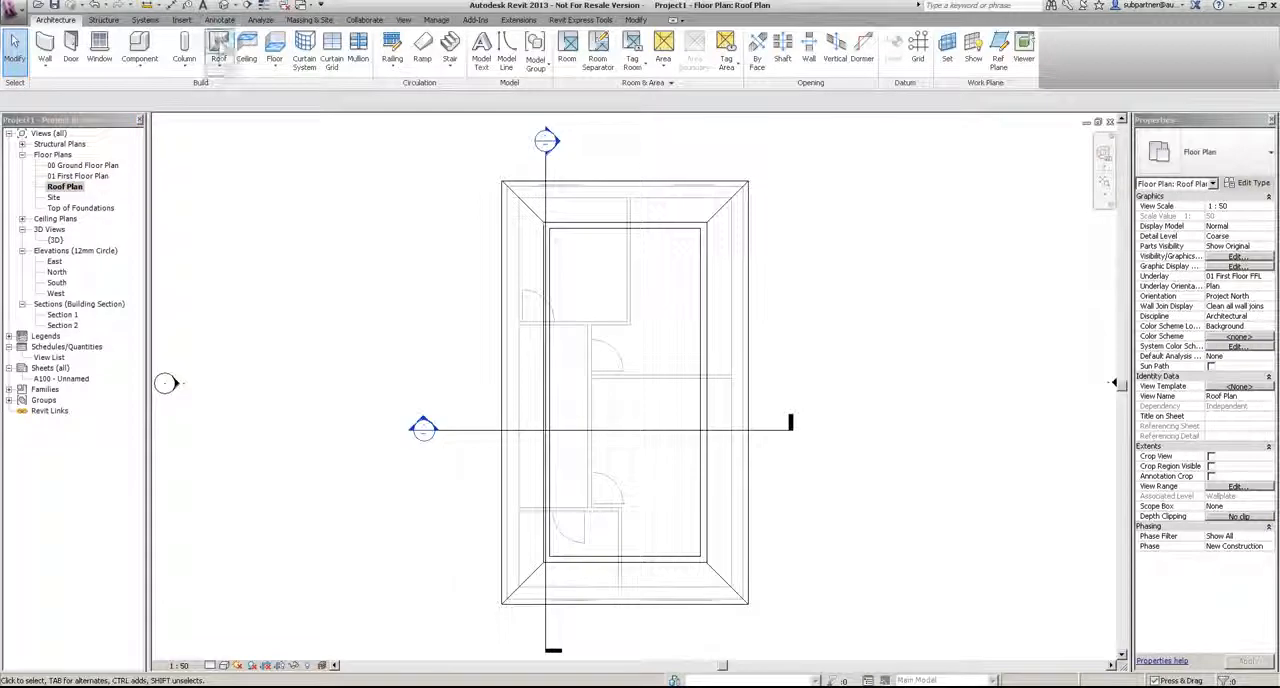
{"action": "left_click", "coordinate": [219, 45]}
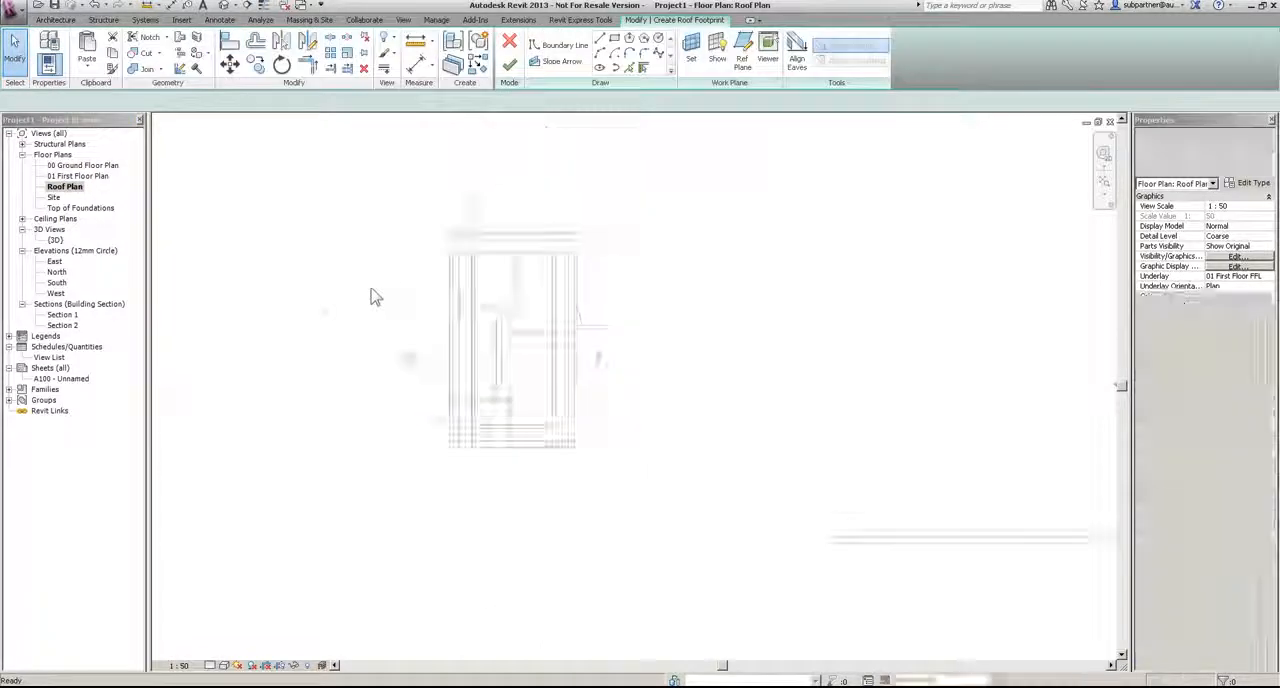
{"action": "scroll", "coordinate": [373, 289], "scroll_direction": "down", "scroll_amount": 3}
{"action": "scroll", "coordinate": [590, 353], "scroll_direction": "down", "scroll_amount": 1}
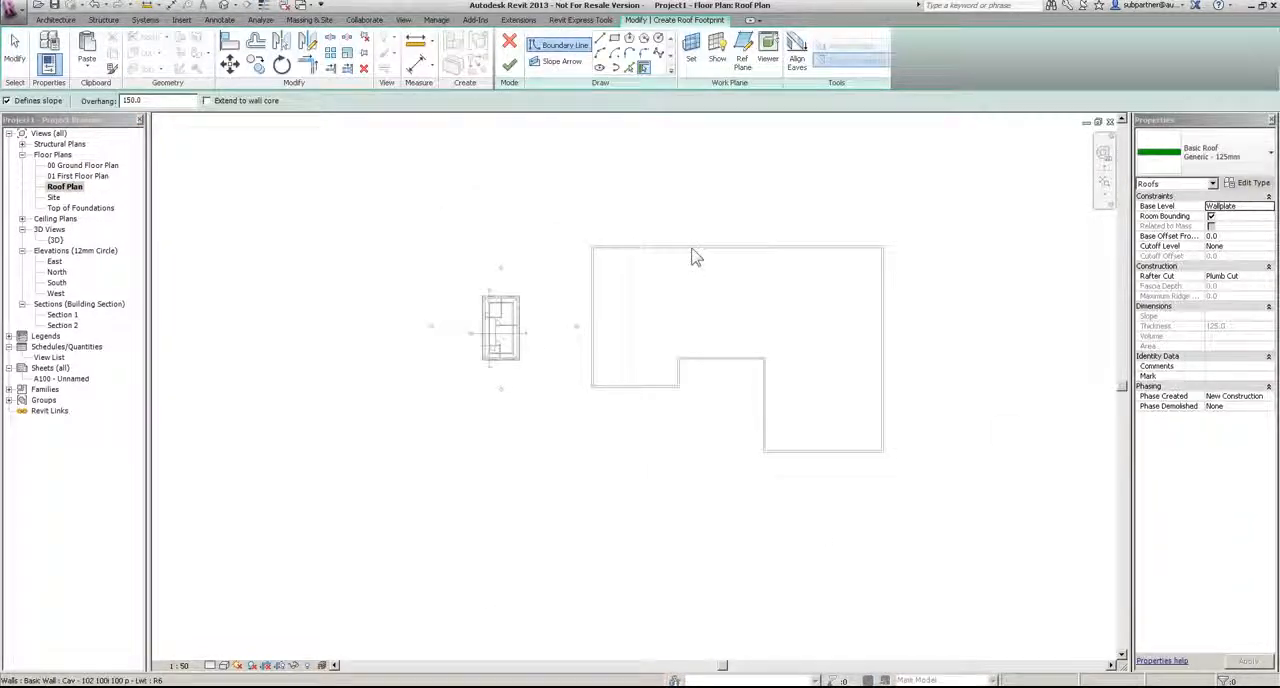
{"action": "key", "text": "Tab"}
{"action": "left_click", "coordinate": [687, 248]}
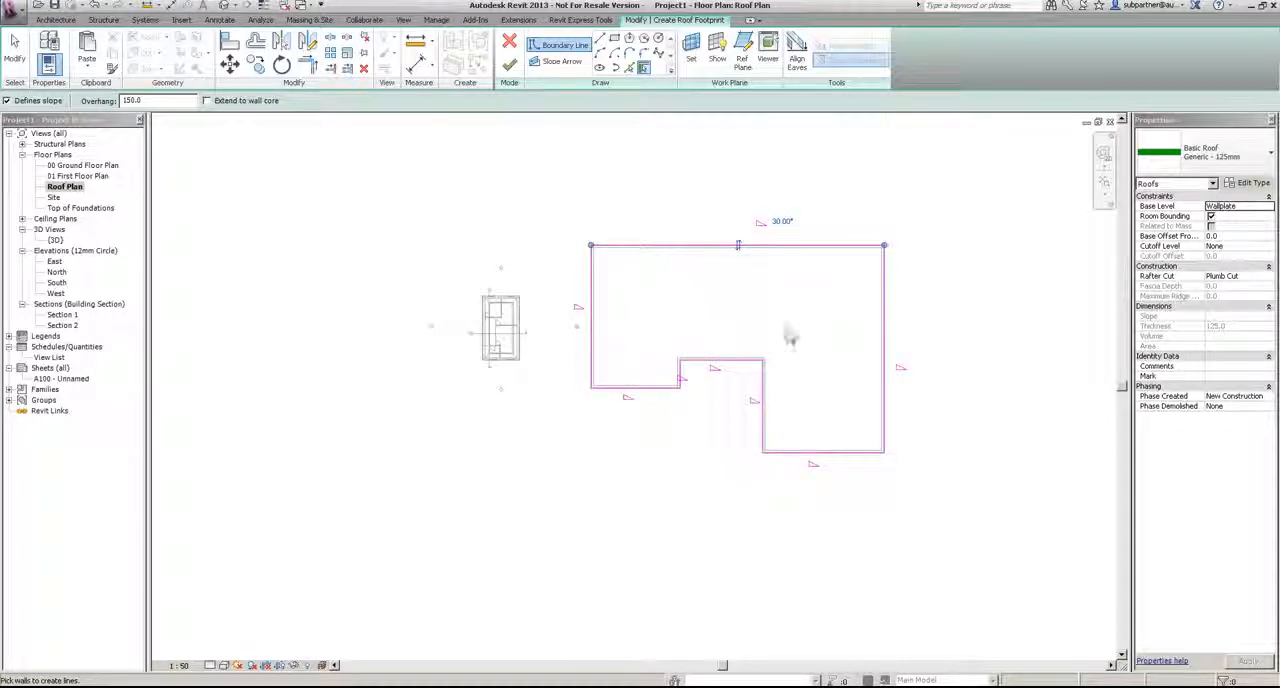
{"action": "left_click", "coordinate": [510, 66]}
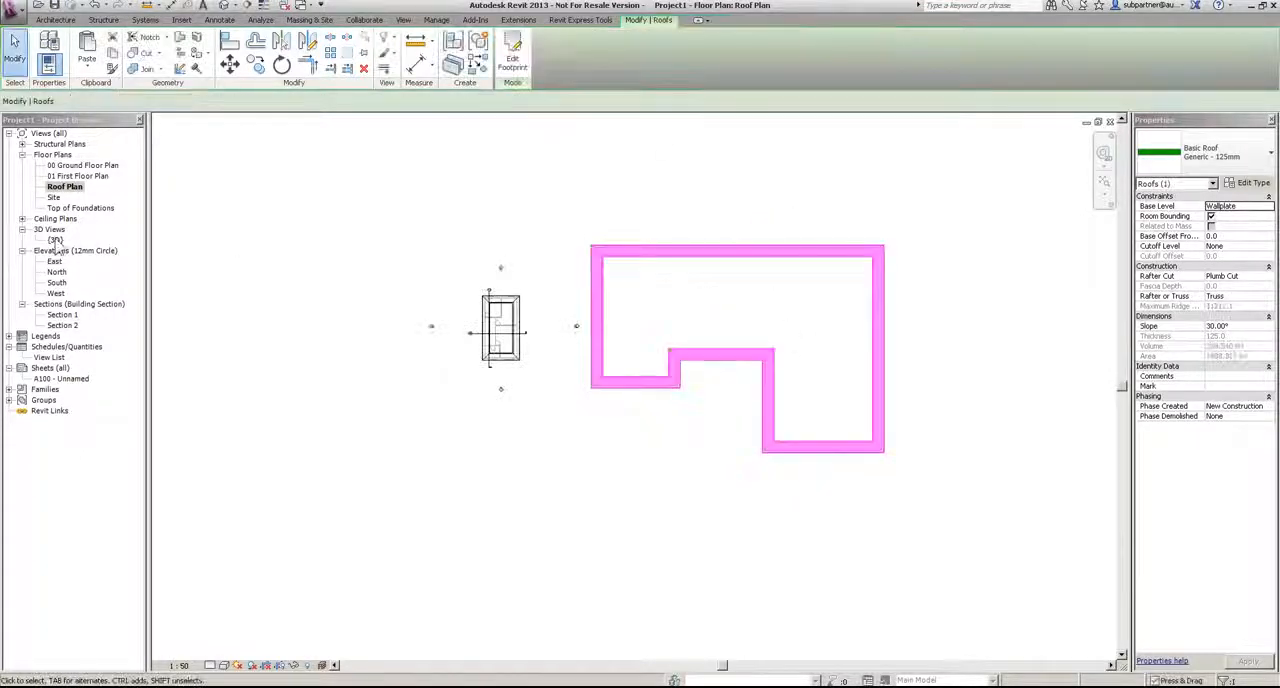
Step: Examine the roof over the stepped walls in the 3D view, orbiting around it and looking from the top
{"action": "double_click", "coordinate": [56, 240]}
{"action": "scroll", "coordinate": [520, 345], "scroll_direction": "down", "scroll_amount": 6}
{"action": "left_click", "coordinate": [842, 573]}
{"action": "middle_click_drag", "start_coordinate": [783, 569], "coordinate": [294, 486]}
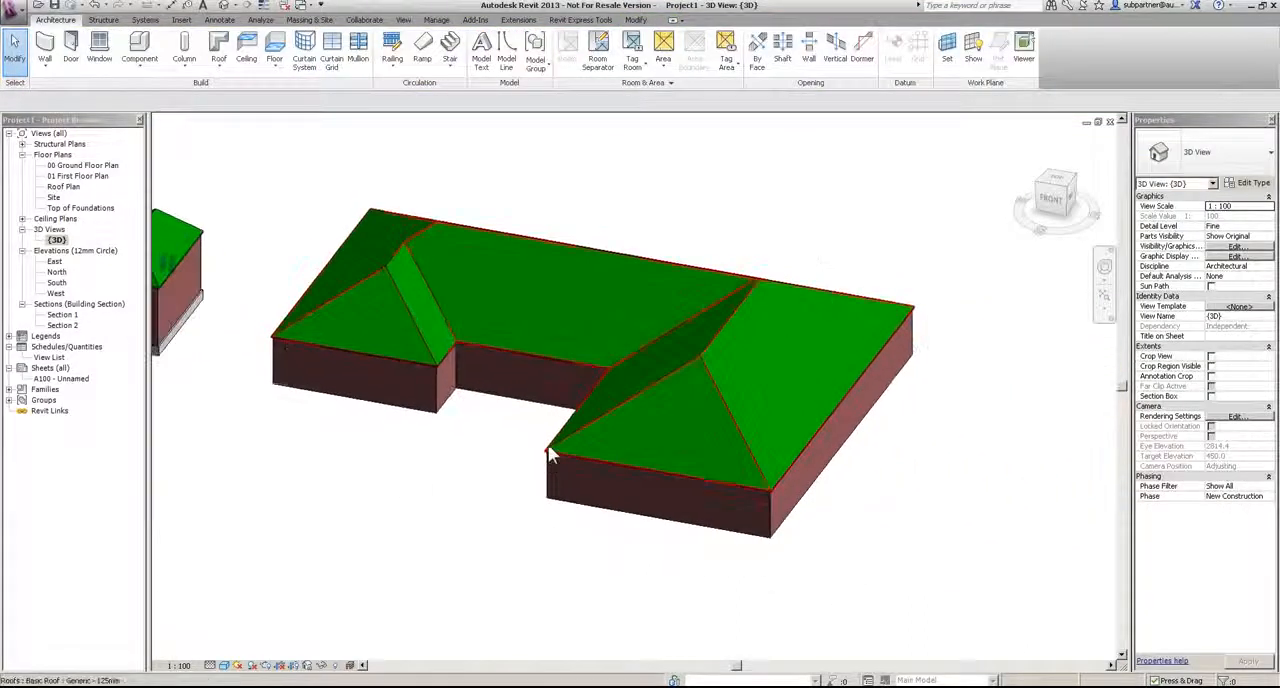
{"action": "left_click", "coordinate": [629, 256]}
{"action": "middle_click_drag", "start_coordinate": [380, 463], "coordinate": [526, 617], "text": "shift"}
{"action": "left_click", "coordinate": [420, 543]}
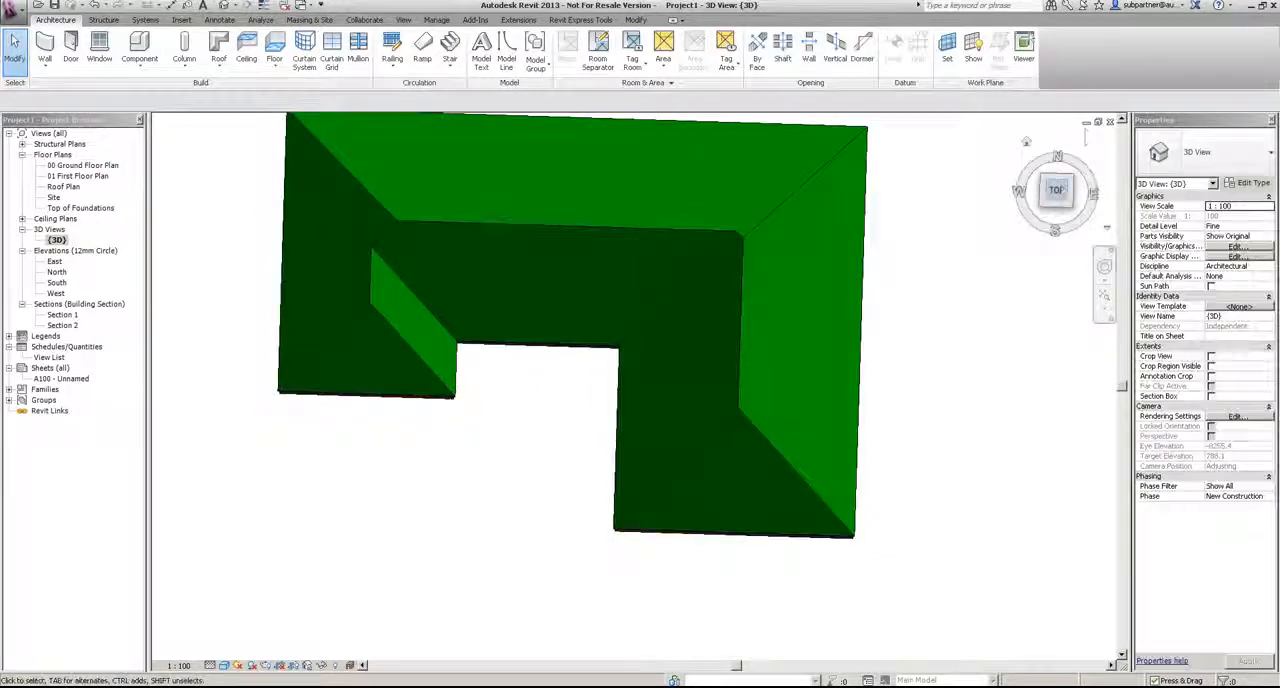
{"action": "left_click", "coordinate": [1061, 199]}
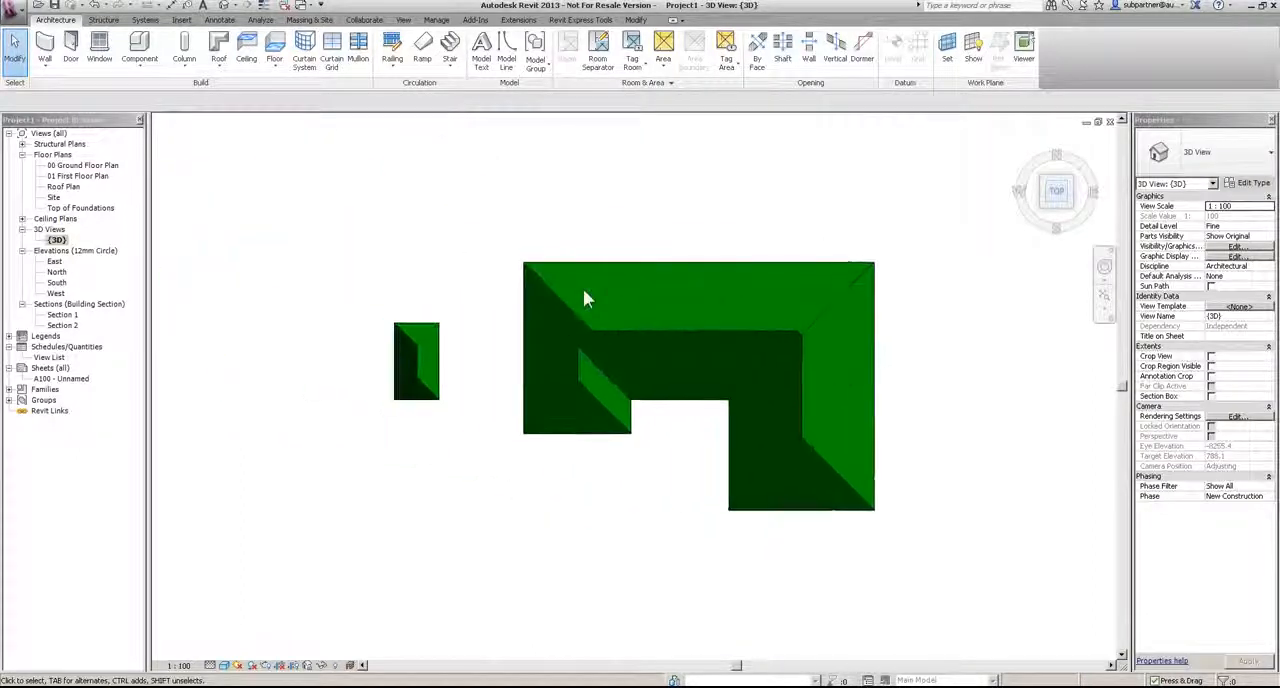
Step: Display the 3D view in Hidden Line and delete the stepped walls beside the house together with their roof
{"action": "left_click", "coordinate": [223, 665]}
{"action": "left_click", "coordinate": [248, 604]}
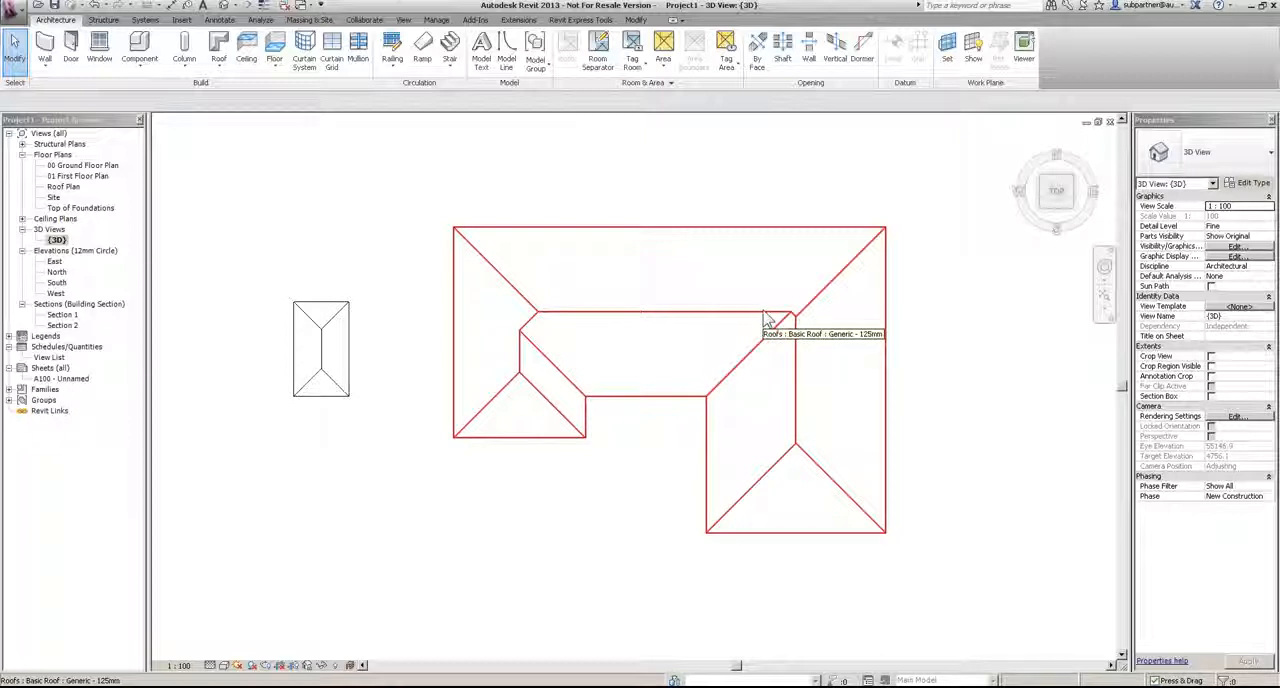
{"action": "left_click", "coordinate": [1044, 205]}
{"action": "left_click", "coordinate": [545, 463]}
{"action": "key", "text": "Delete"}
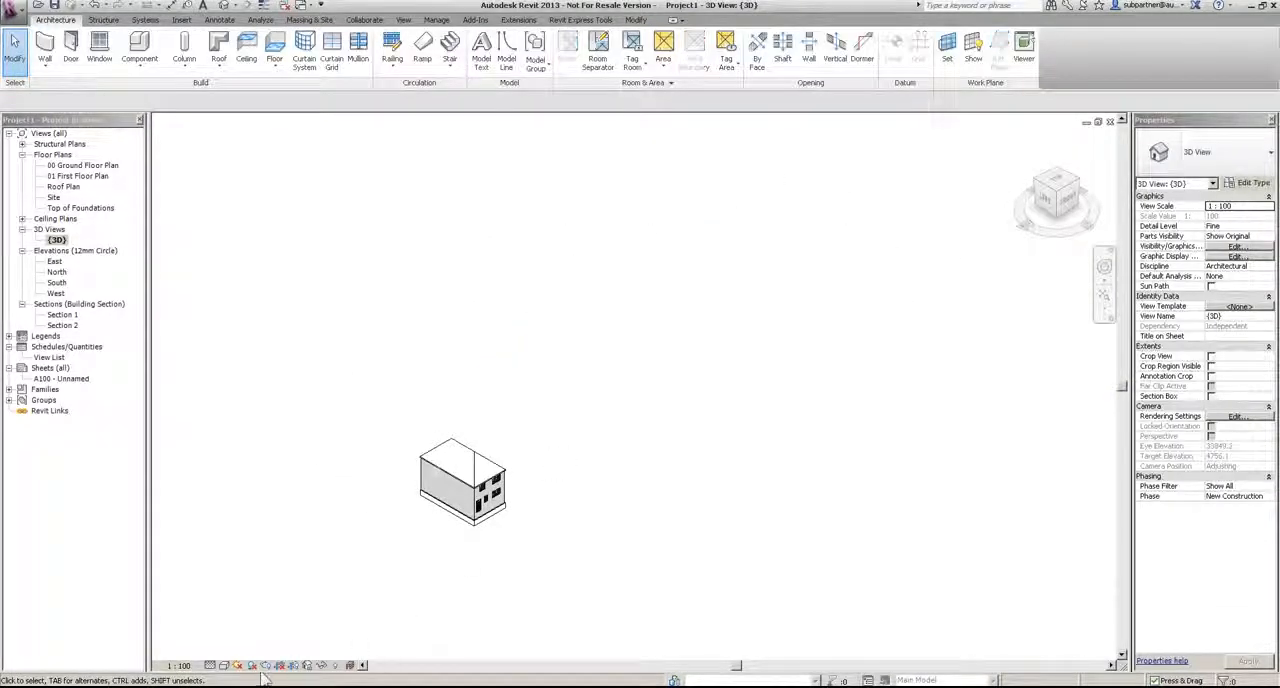
Step: Return the 3D view to a shaded display and make the house roof gabled by clearing Defines Roof Slope on its two end edges
{"action": "left_click", "coordinate": [223, 665]}
{"action": "left_click", "coordinate": [245, 628]}
{"action": "scroll", "coordinate": [413, 485], "scroll_direction": "up", "scroll_amount": 5}
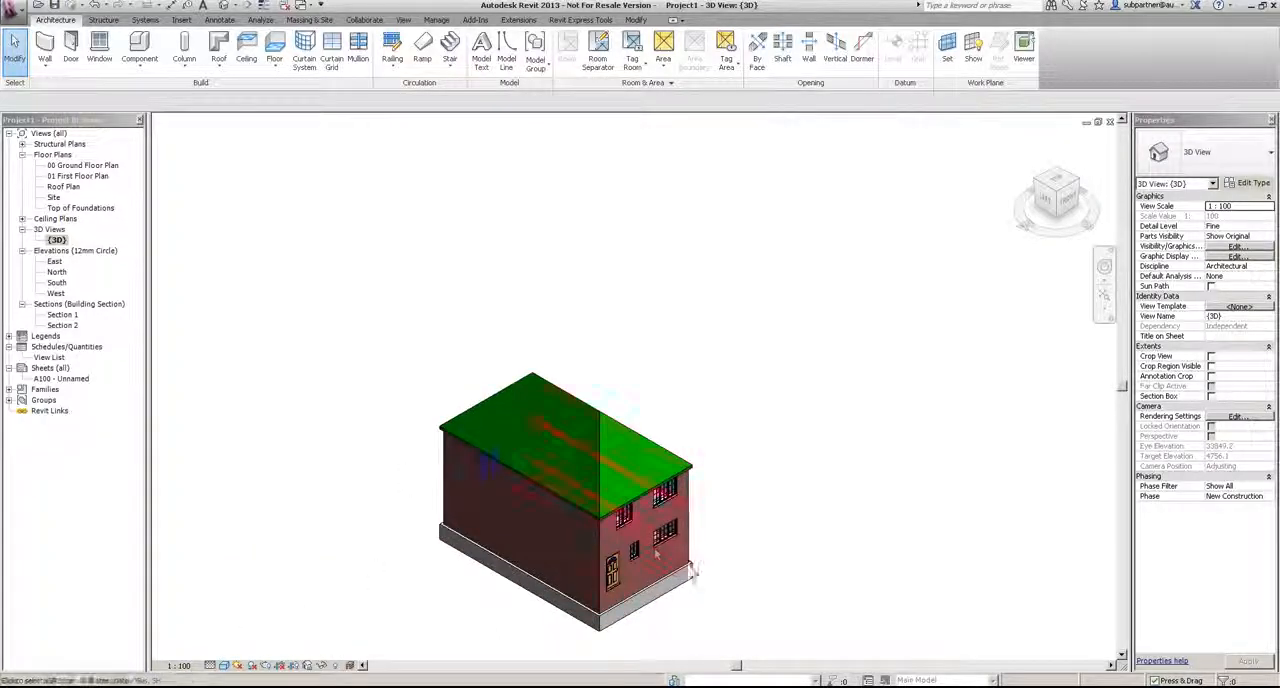
{"action": "middle_click_drag", "start_coordinate": [696, 573], "coordinate": [605, 453], "text": "shift"}
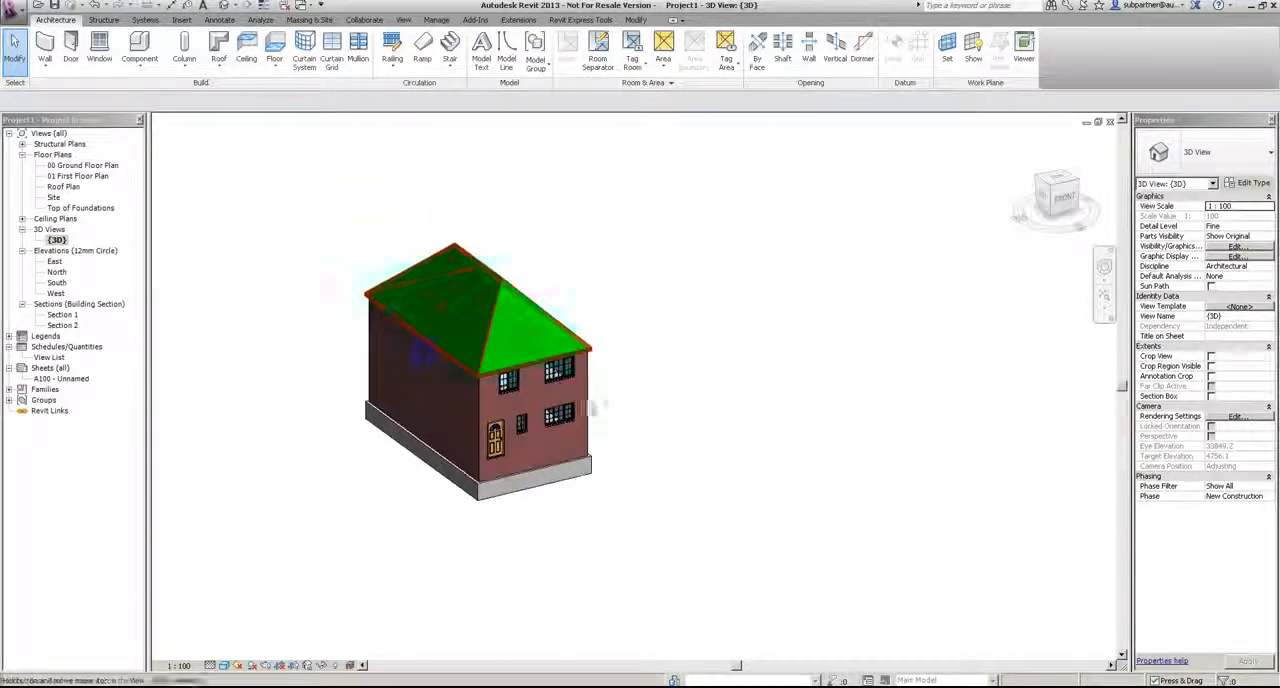
{"action": "left_click", "coordinate": [480, 295]}
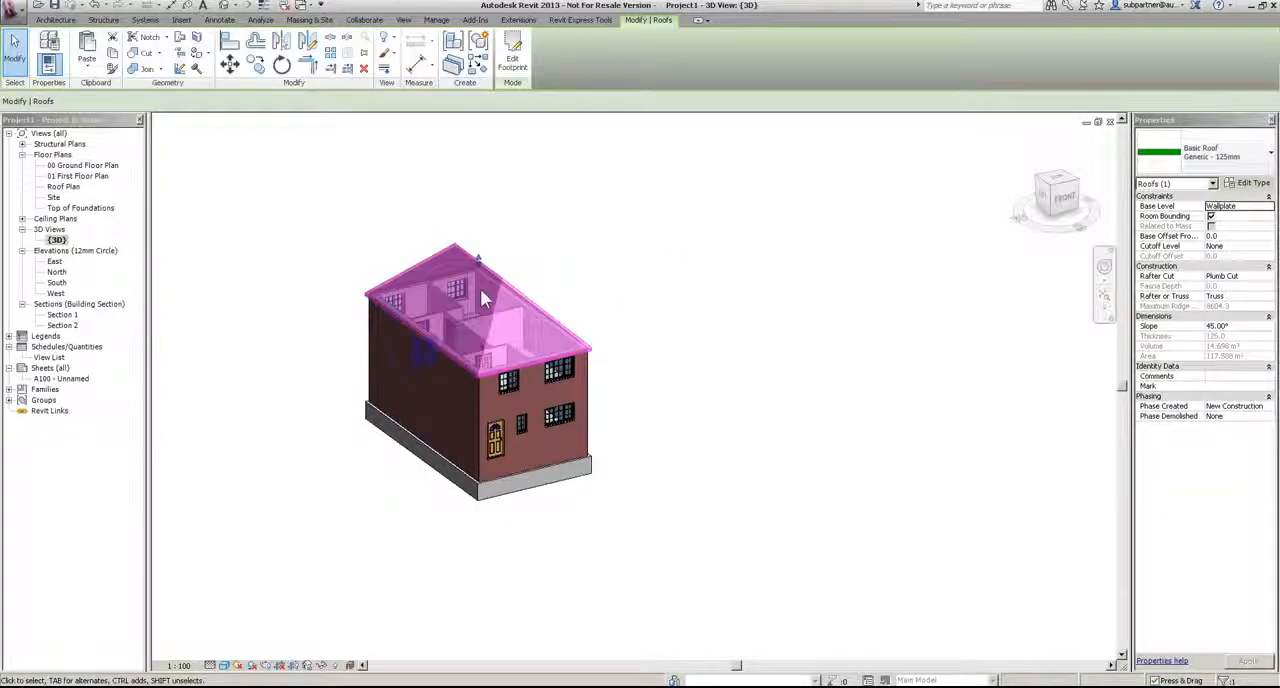
{"action": "left_click", "coordinate": [512, 60]}
{"action": "key", "text": "Escape"}
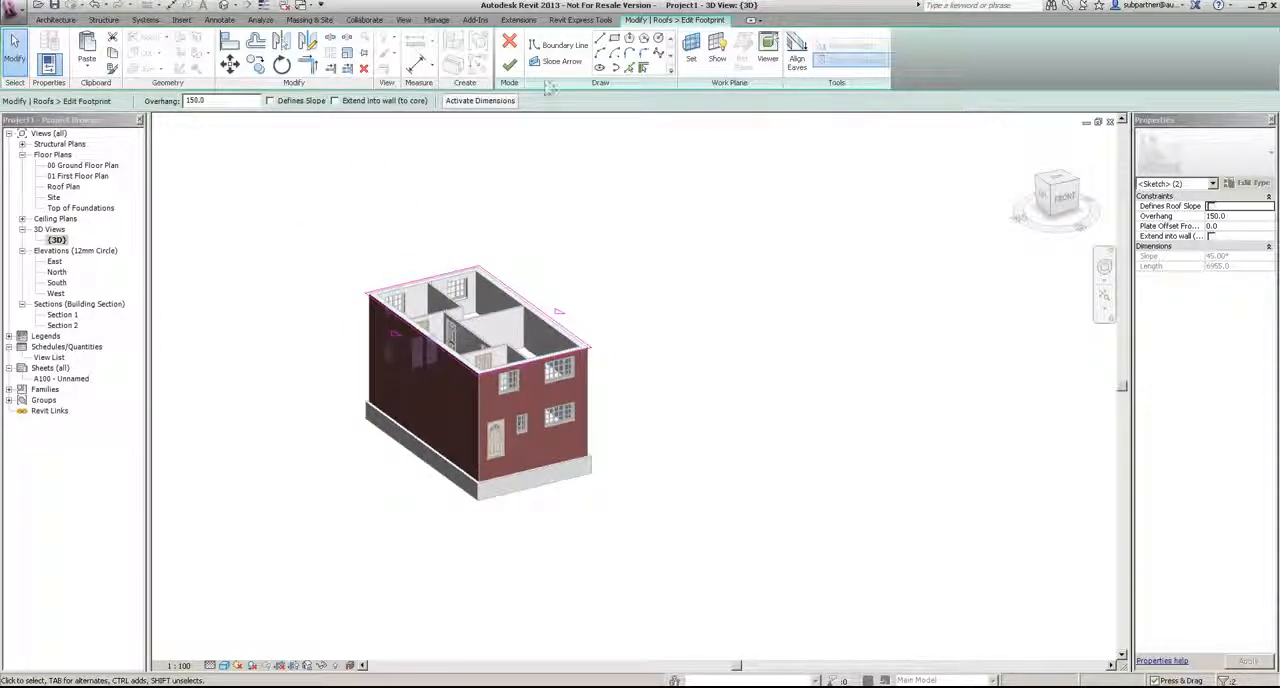
{"action": "left_click", "coordinate": [509, 64]}
Step: Attach the tops of the front and rear end walls to the gabled roof and check the corners at the eaves
{"action": "mouse_move", "coordinate": [742, 468]}
{"action": "middle_mouse_down", "text": "shift"}
{"action": "mouse_move", "coordinate": [703, 448]}
{"action": "mouse_move", "coordinate": [751, 483]}
{"action": "middle_mouse_up", "text": "shift"}
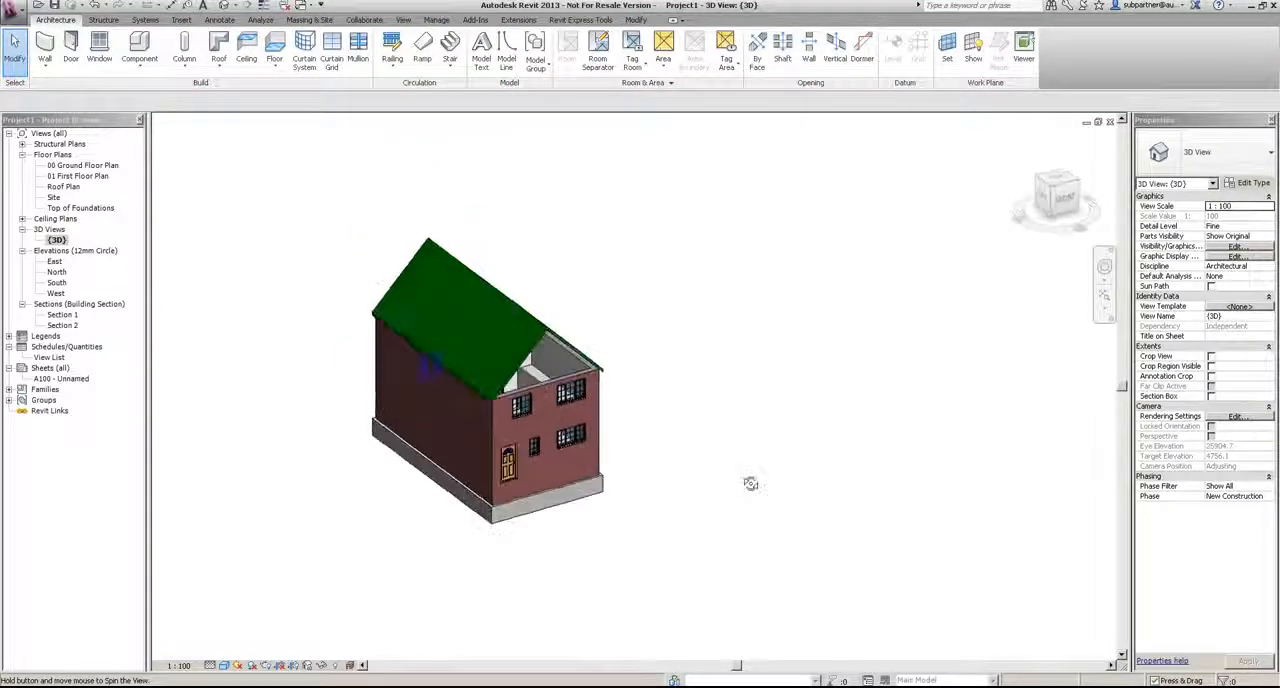
{"action": "left_click", "coordinate": [573, 392]}
{"action": "middle_click_drag", "start_coordinate": [575, 395], "coordinate": [720, 462], "text": "shift"}
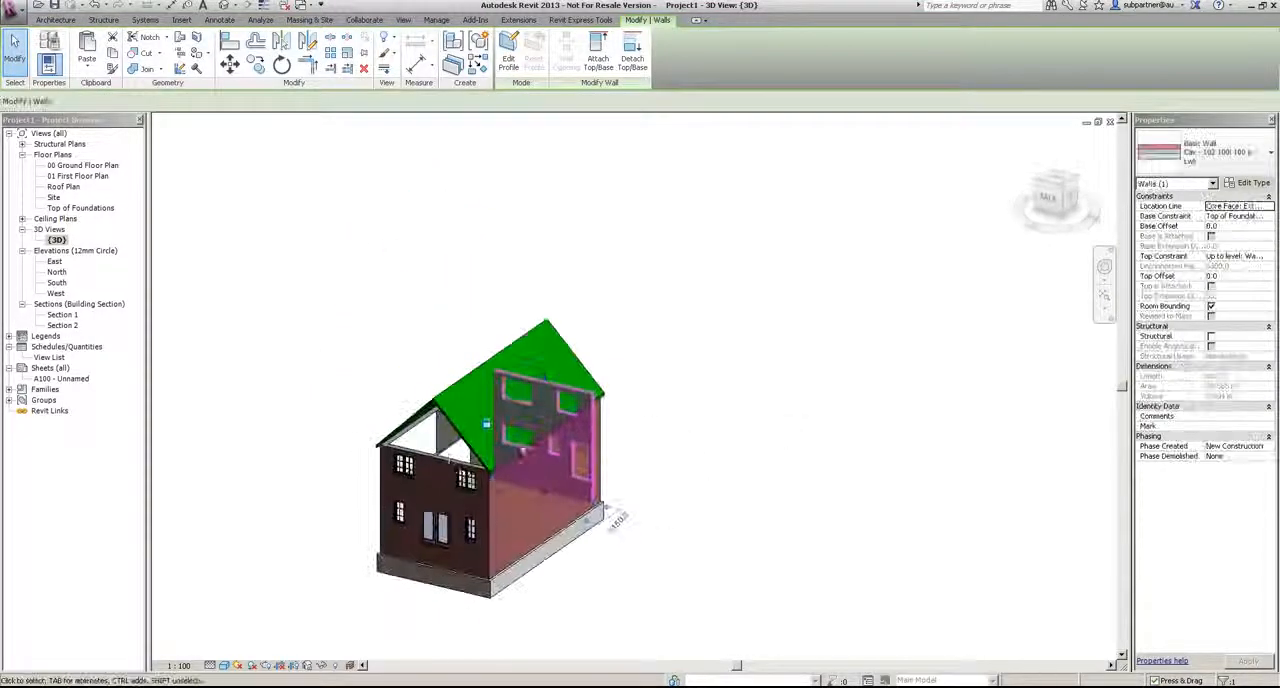
{"action": "left_click", "coordinate": [432, 461], "text": "ctrl"}
{"action": "left_click", "coordinate": [598, 50]}
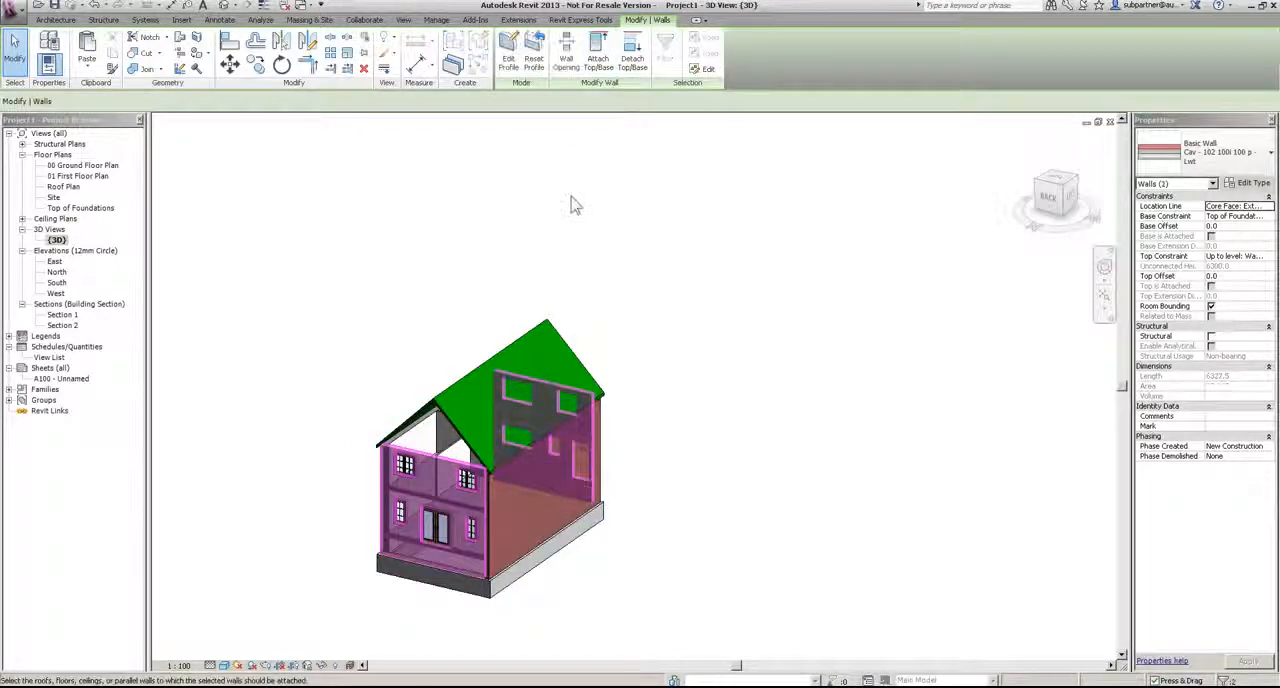
{"action": "left_click", "coordinate": [512, 340]}
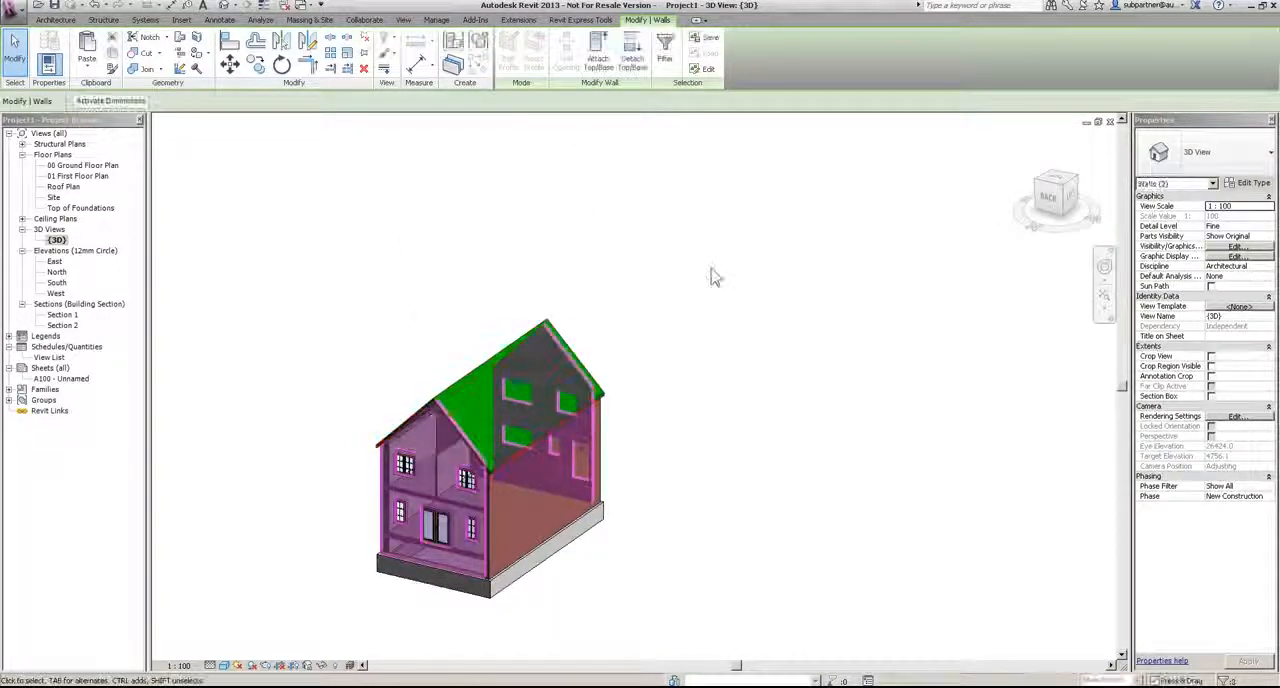
{"action": "scroll", "coordinate": [510, 420], "scroll_direction": "up", "scroll_amount": 8}
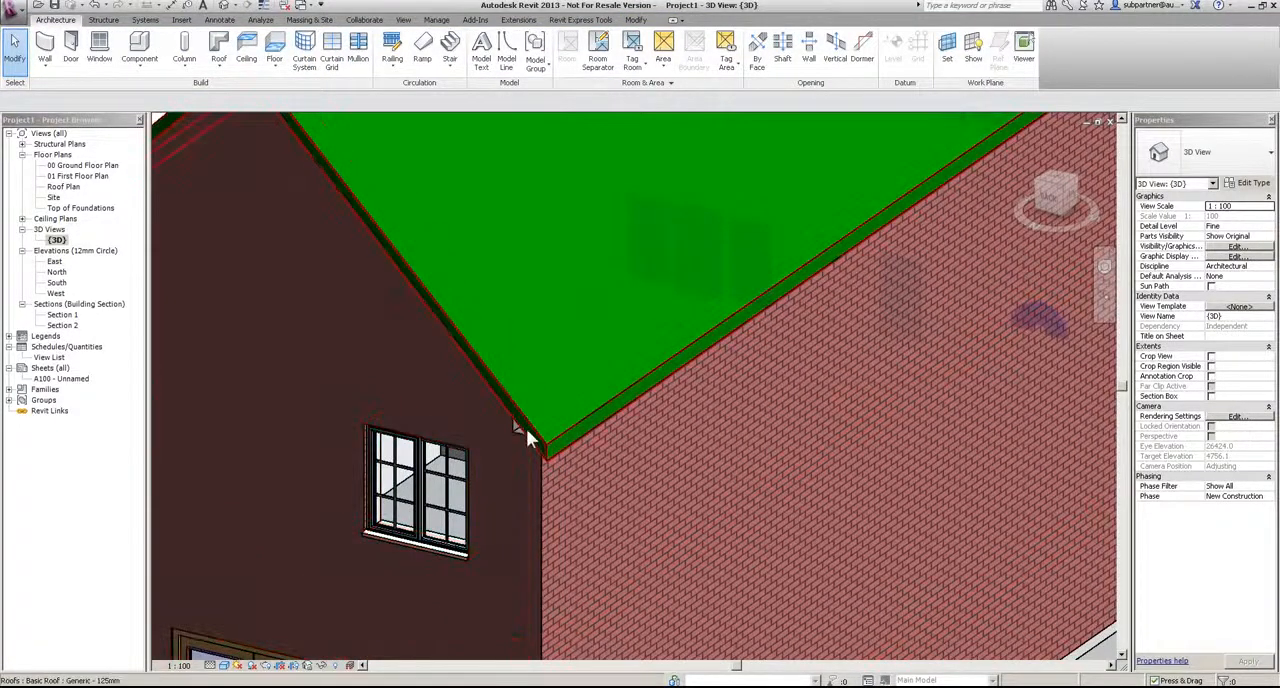
{"action": "scroll", "coordinate": [525, 425], "scroll_direction": "down", "scroll_amount": 8}
{"action": "middle_click_drag", "start_coordinate": [743, 420], "coordinate": [334, 443], "text": "shift"}
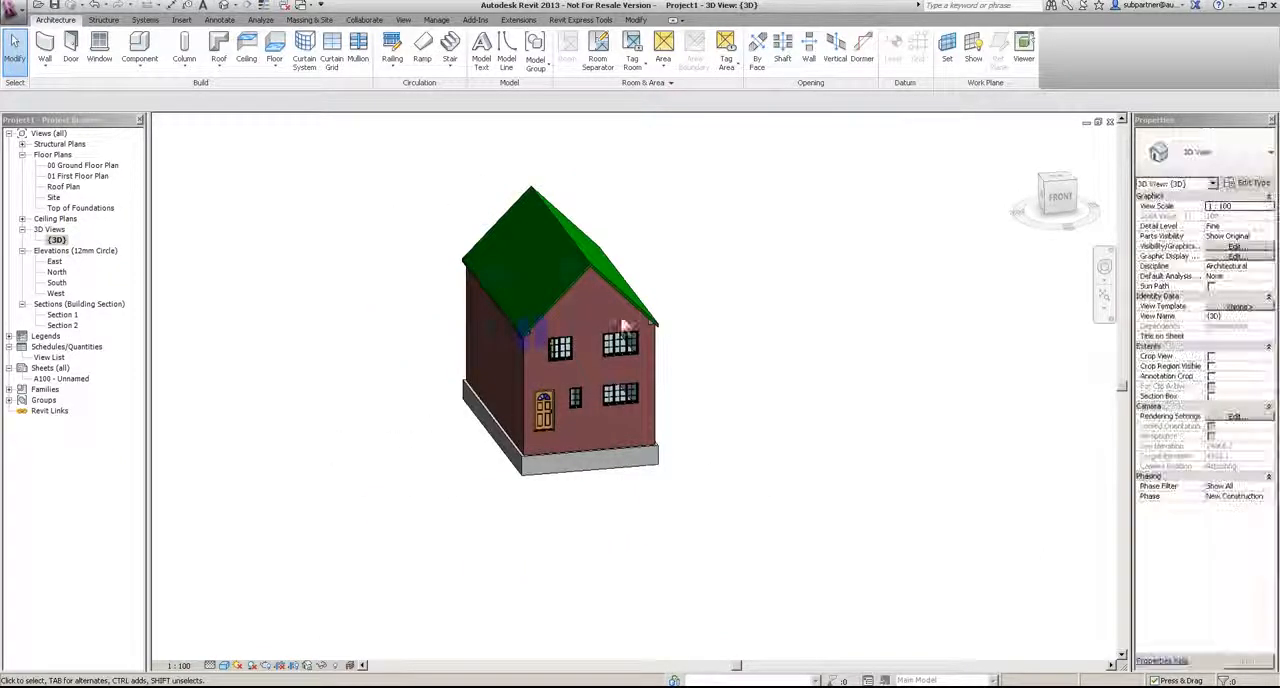
{"action": "scroll", "coordinate": [640, 315], "scroll_direction": "up", "scroll_amount": 5}
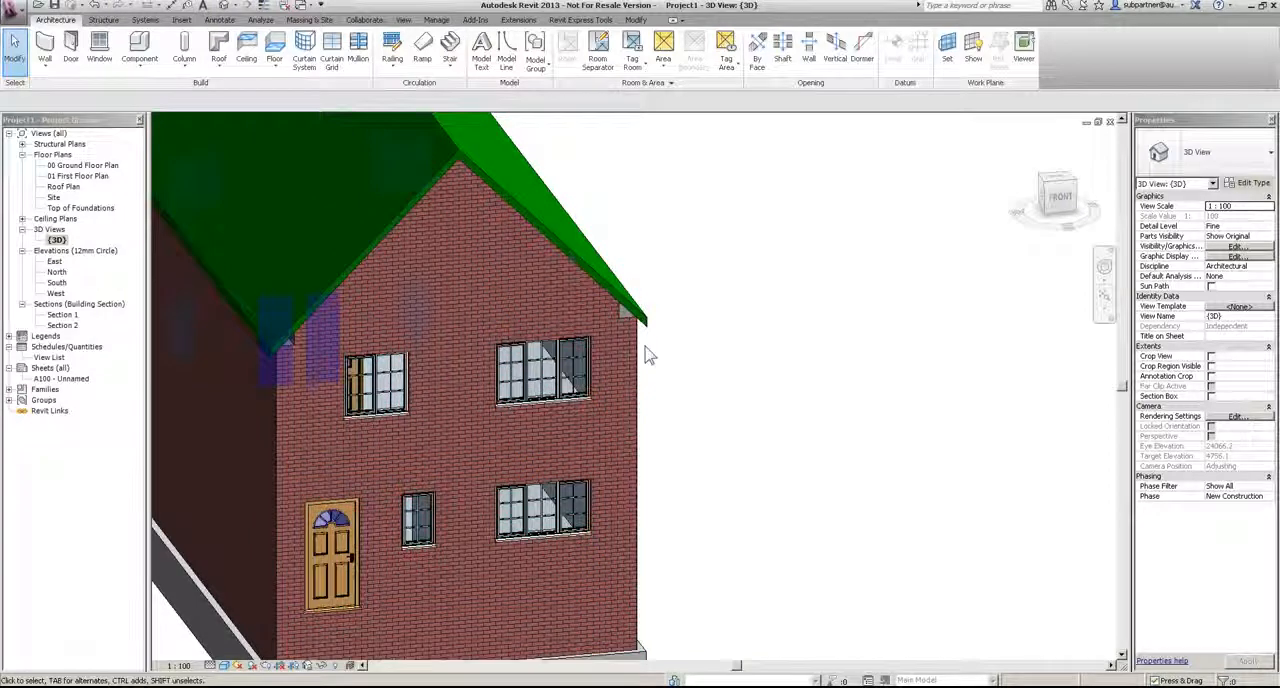
{"action": "scroll", "coordinate": [645, 355], "scroll_direction": "down", "scroll_amount": 3}
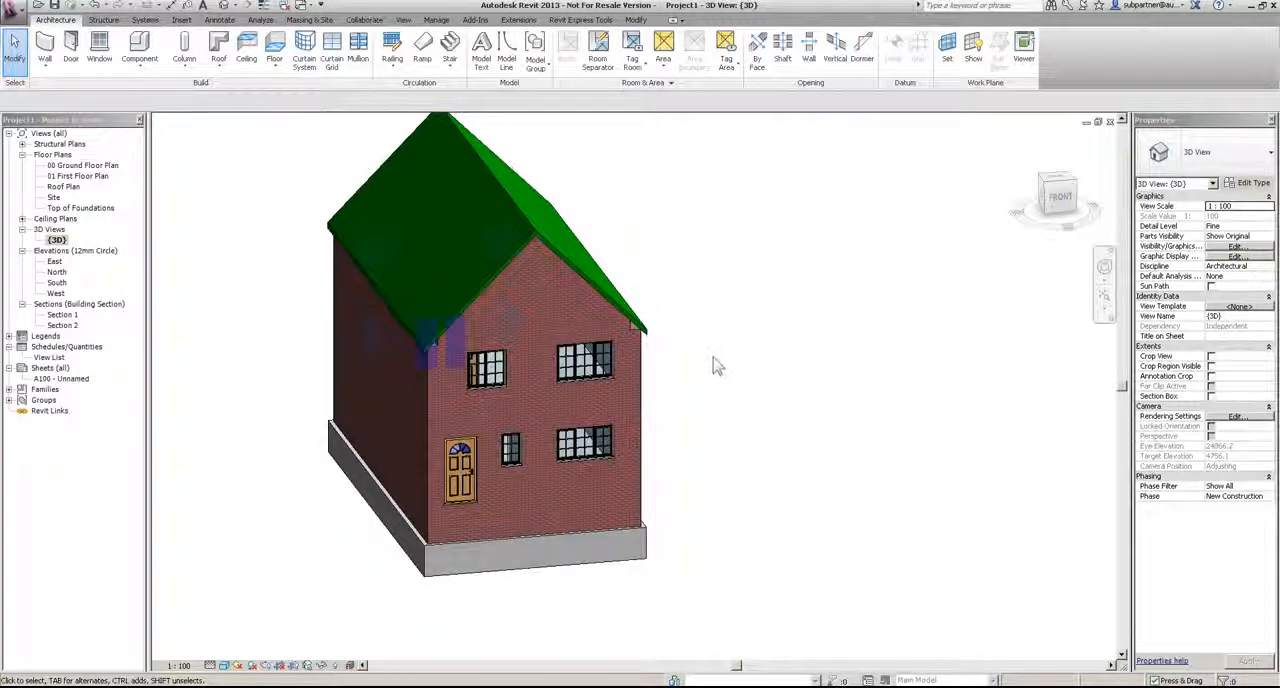
Step: In the 00 Ground Floor Plan, edit the wall join at the external corner beside window W-4, cycling through its Butt configurations
{"action": "double_click", "coordinate": [64, 166]}
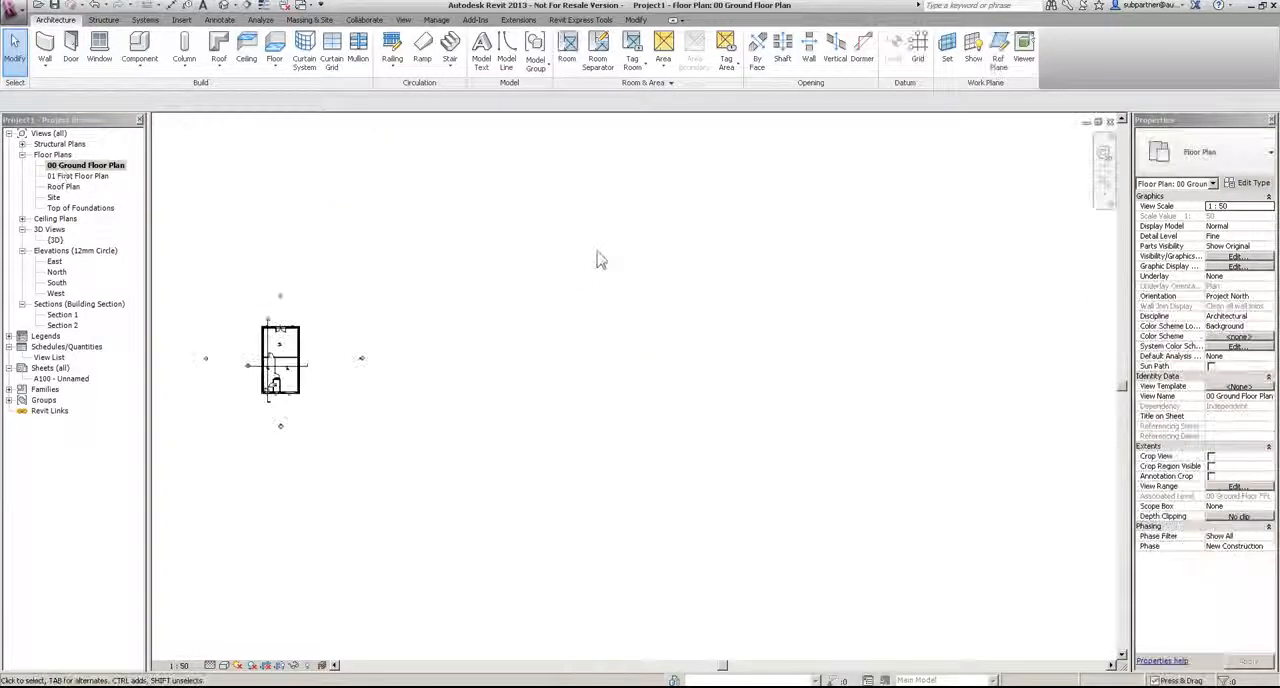
{"action": "scroll", "coordinate": [262, 341], "scroll_direction": "up", "scroll_amount": 3}
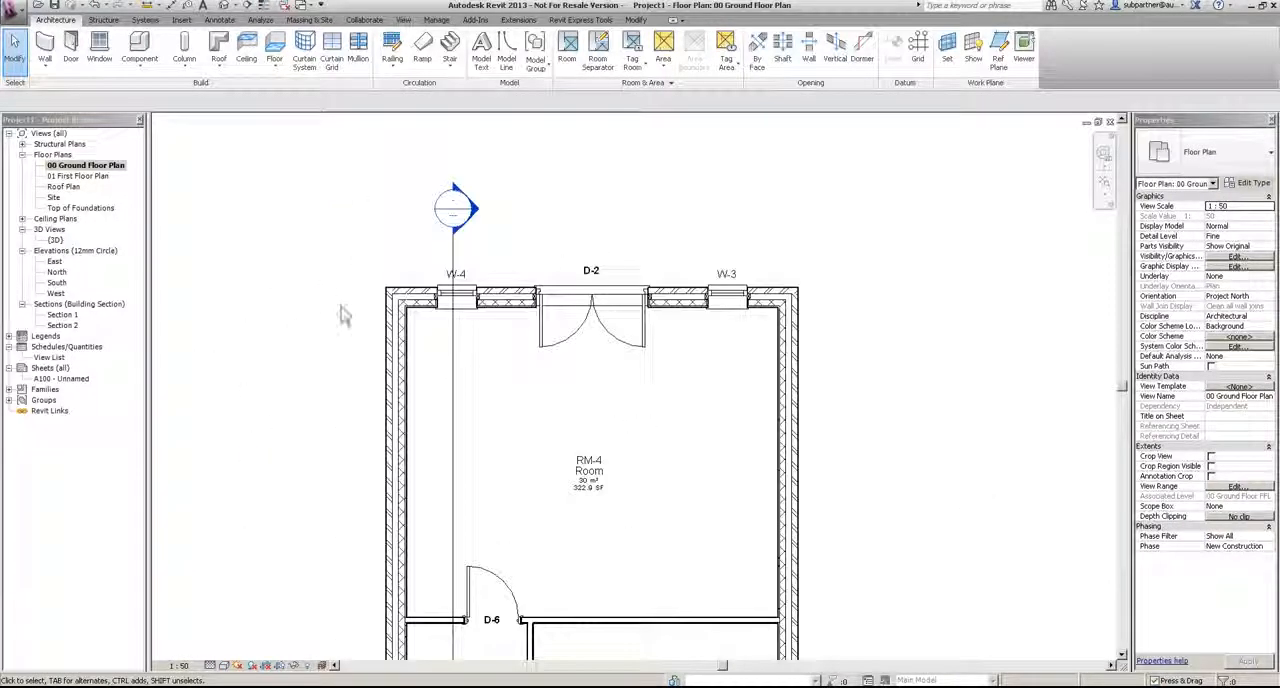
{"action": "scroll", "coordinate": [320, 303], "scroll_direction": "up", "scroll_amount": 2}
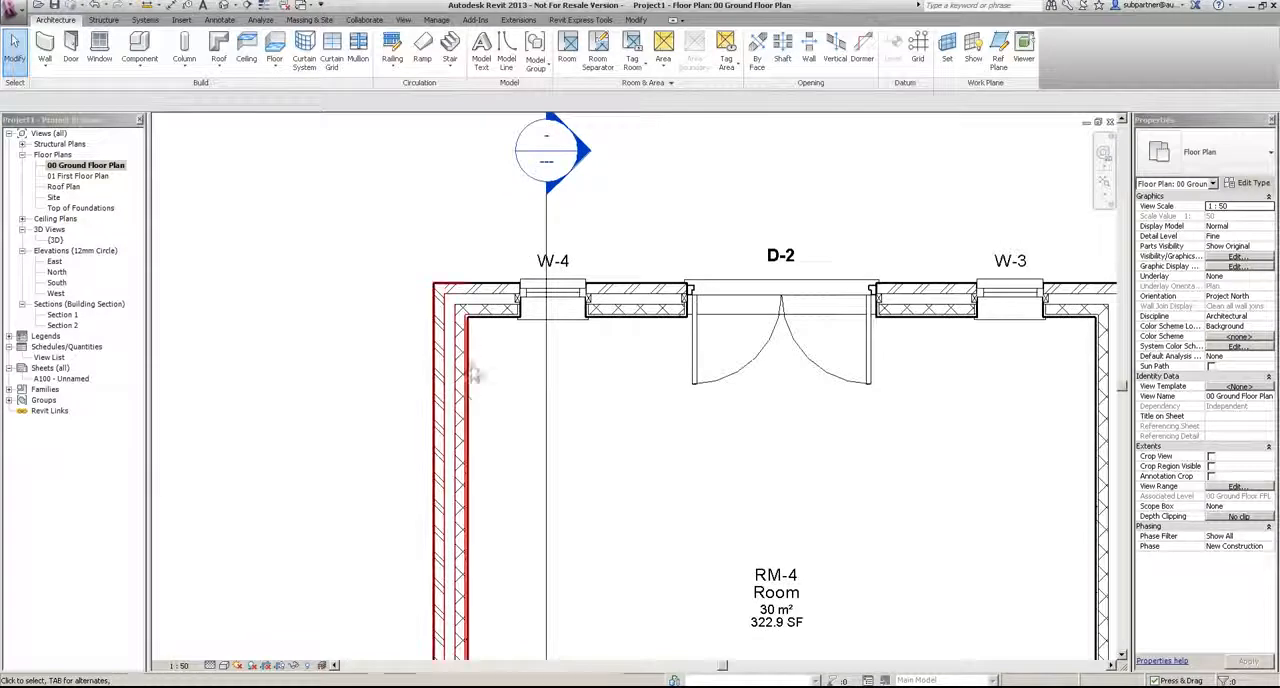
{"action": "left_click", "coordinate": [470, 400]}
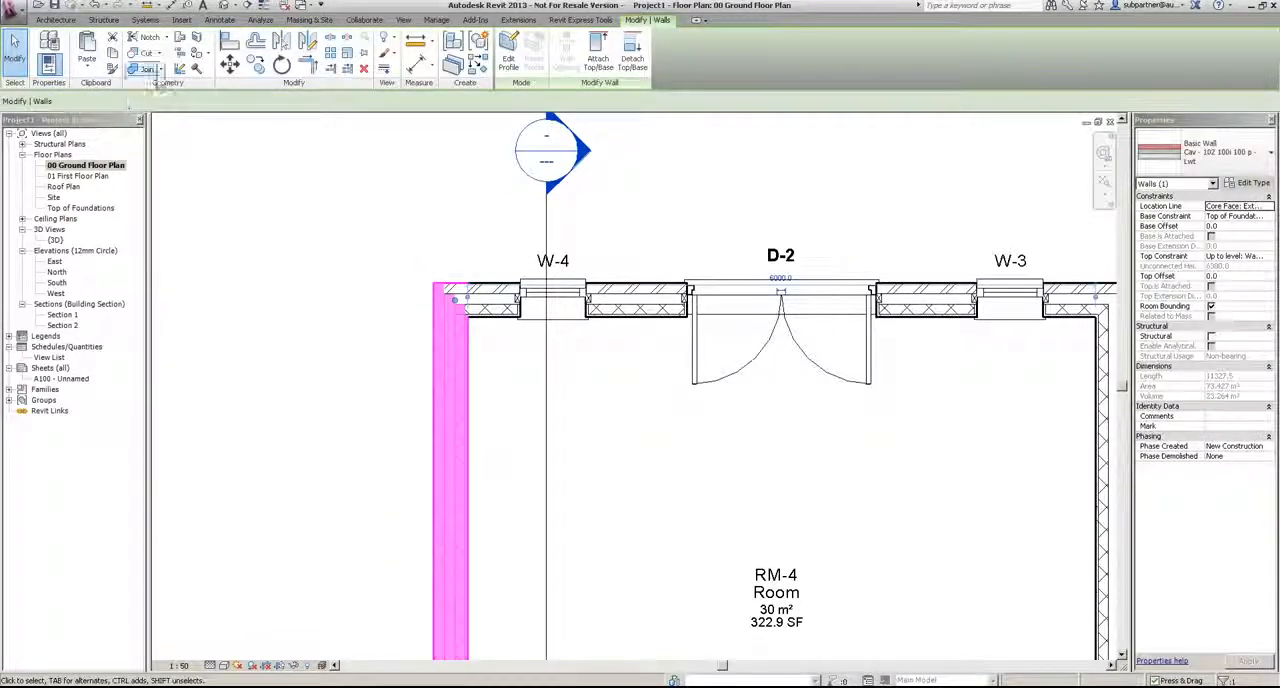
{"action": "left_click", "coordinate": [180, 69]}
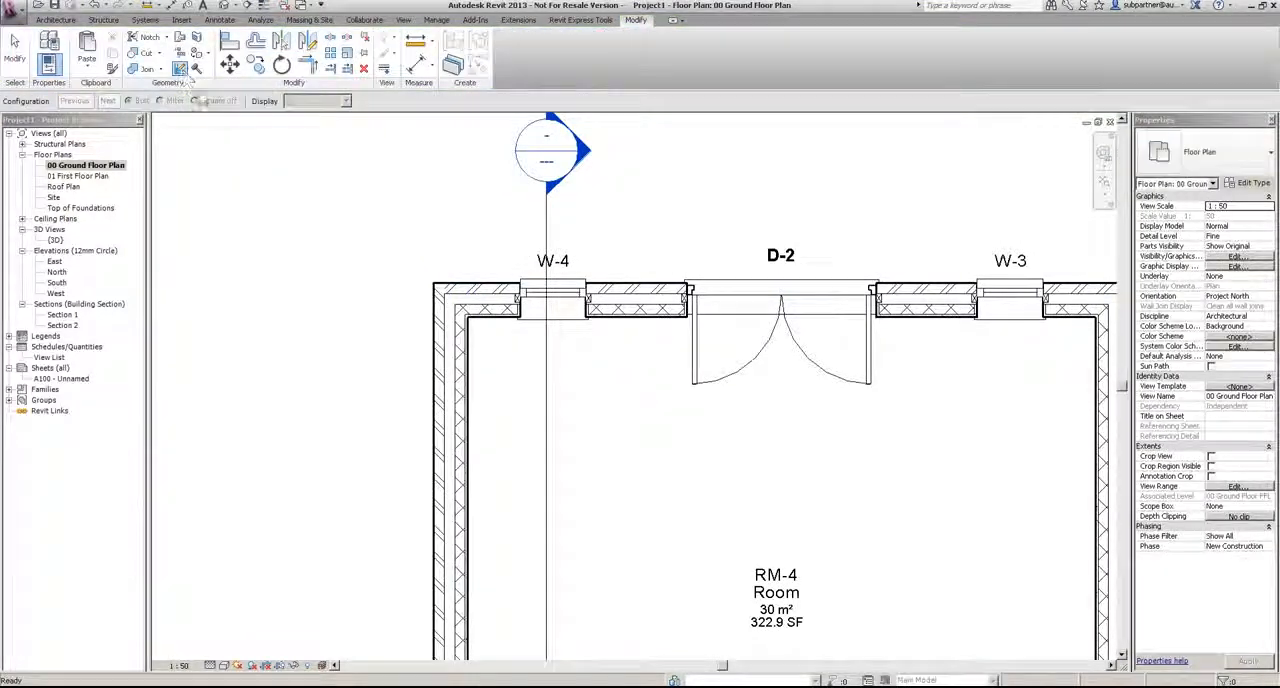
{"action": "left_click", "coordinate": [456, 312]}
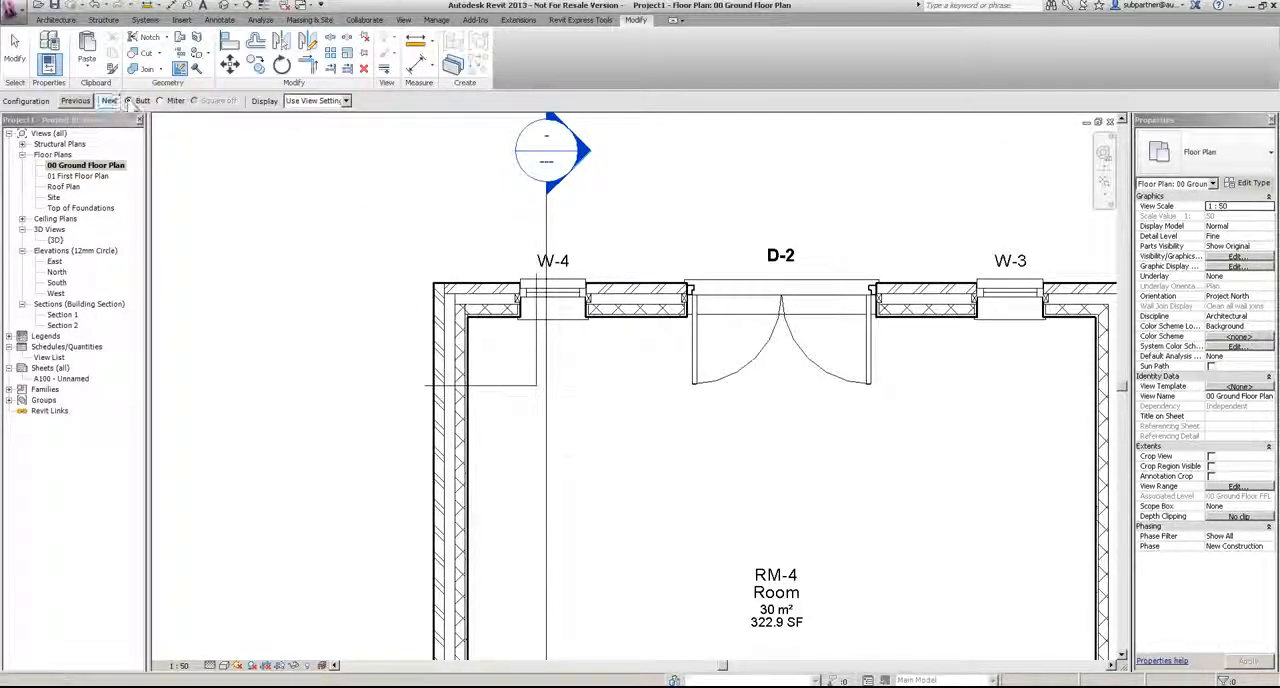
{"action": "left_click", "coordinate": [159, 102]}
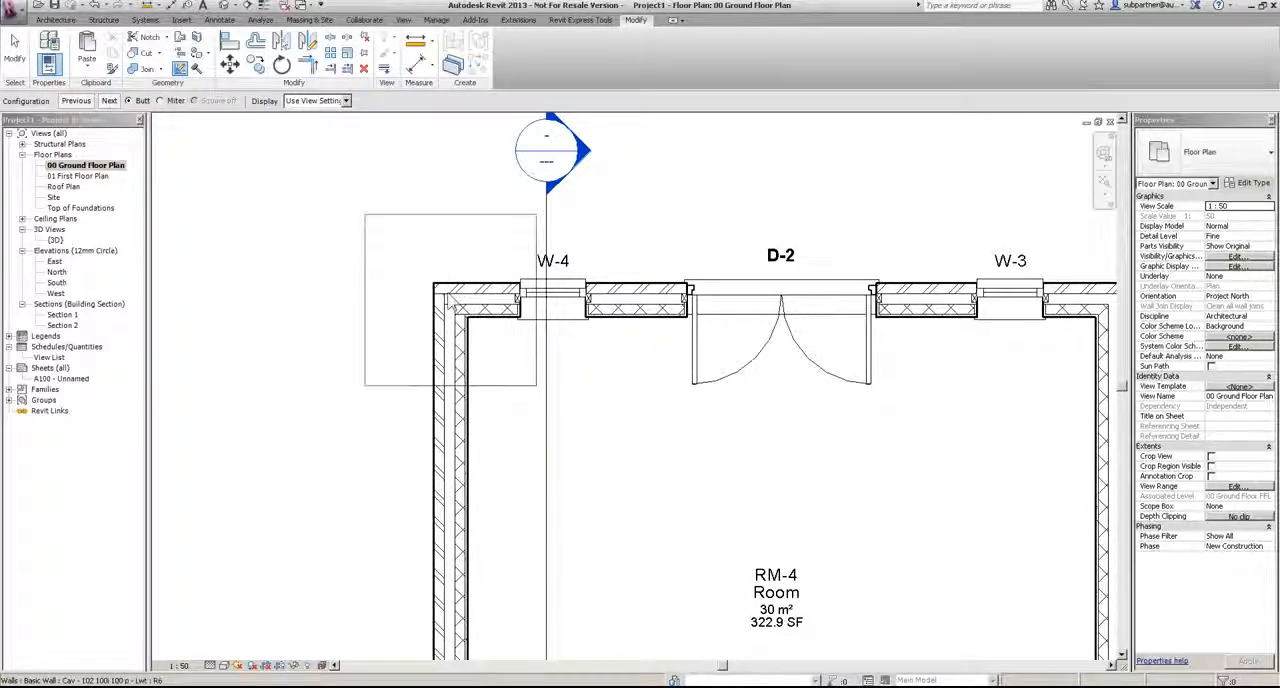
Step: Change the Butt join configuration at the remaining three external wall corners of the house
{"action": "middle_click_drag", "start_coordinate": [935, 475], "coordinate": [597, 480]}
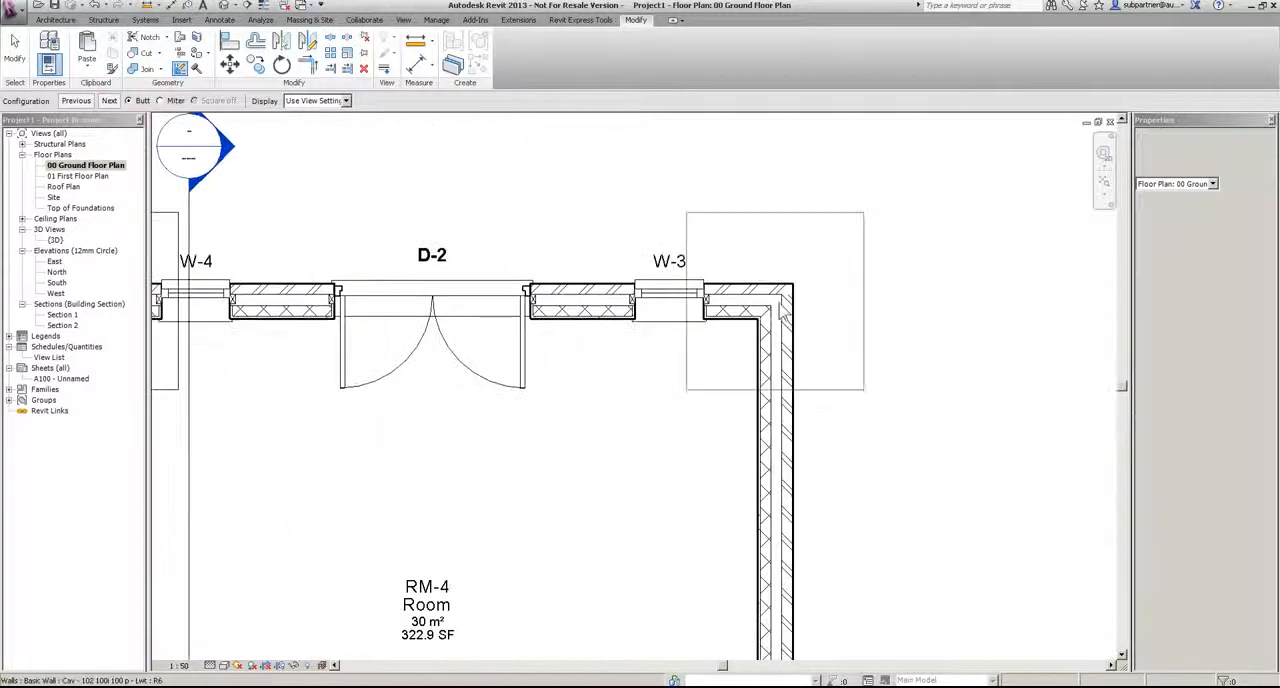
{"action": "scroll", "coordinate": [664, 288], "scroll_direction": "down", "scroll_amount": 3}
{"action": "middle_click_drag", "start_coordinate": [665, 585], "coordinate": [613, 177]}
{"action": "scroll", "coordinate": [668, 452], "scroll_direction": "up", "scroll_amount": 3}
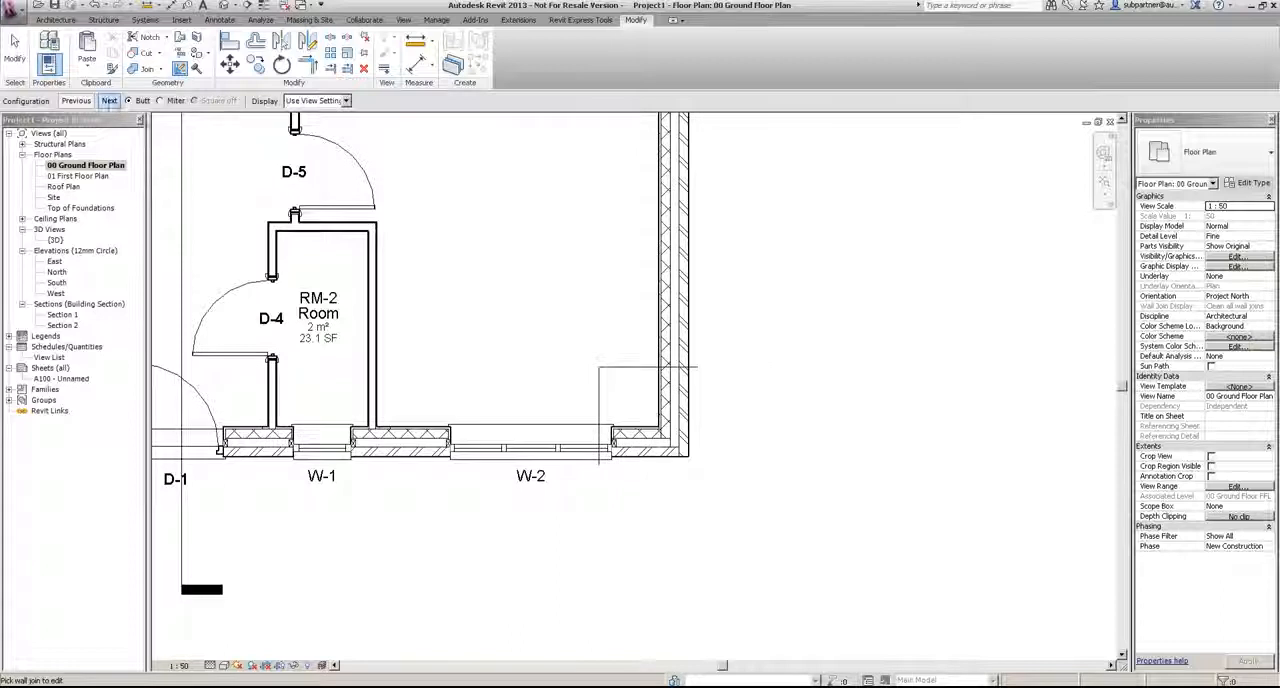
{"action": "middle_click_drag", "start_coordinate": [377, 545], "coordinate": [711, 550]}
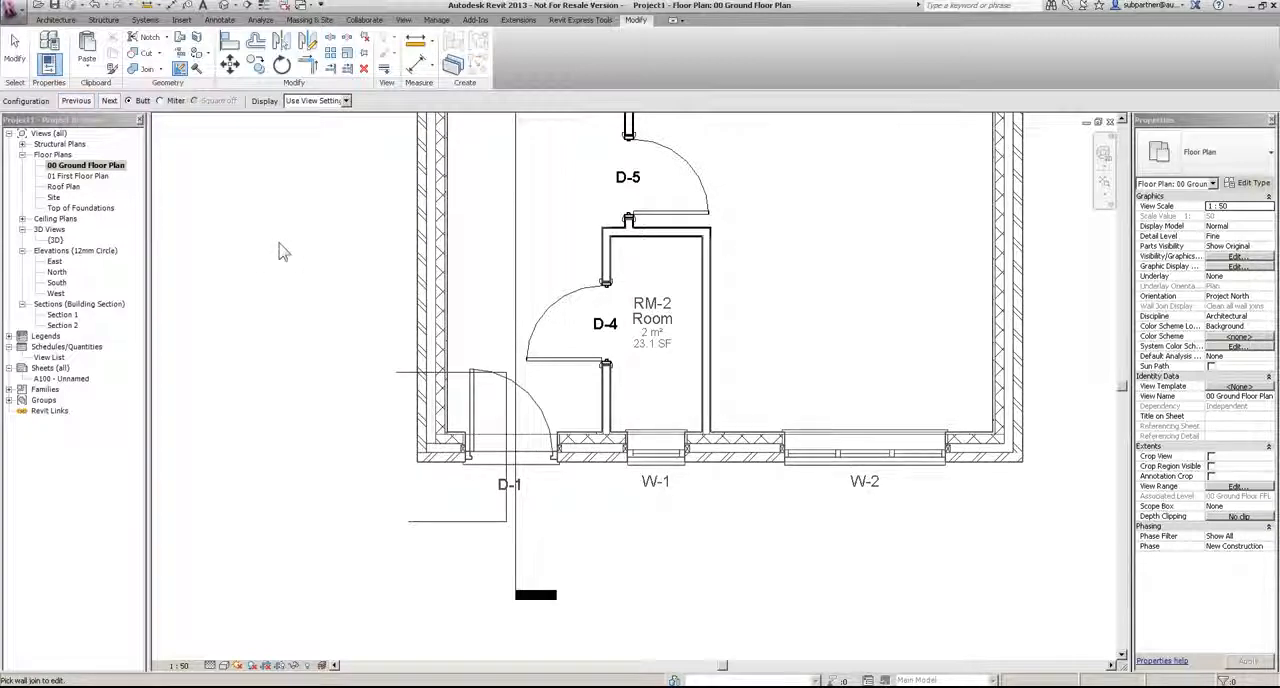
{"action": "left_click", "coordinate": [14, 42]}
Step: In the 3D view, add roof fascias along the eaves and the sloping gable edges of the house roof
{"action": "double_click", "coordinate": [56, 240]}
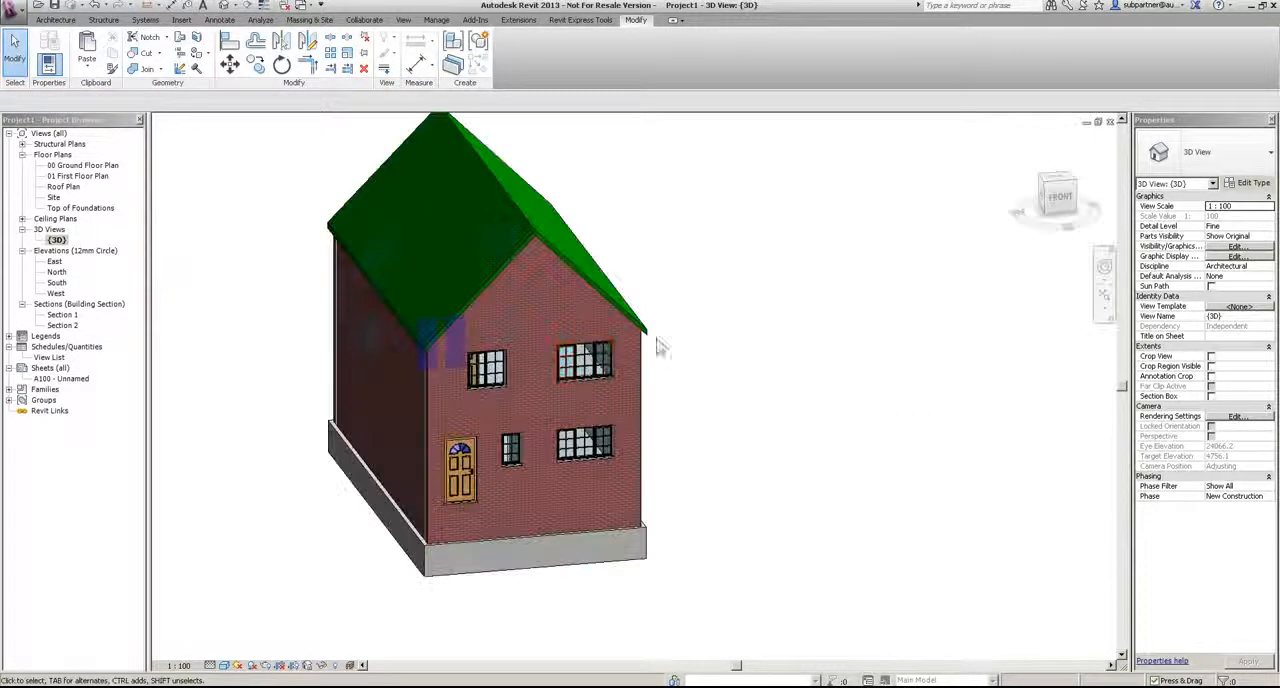
{"action": "scroll", "coordinate": [689, 349], "scroll_direction": "down", "scroll_amount": 2}
{"action": "scroll", "coordinate": [513, 212], "scroll_direction": "up", "scroll_amount": 2}
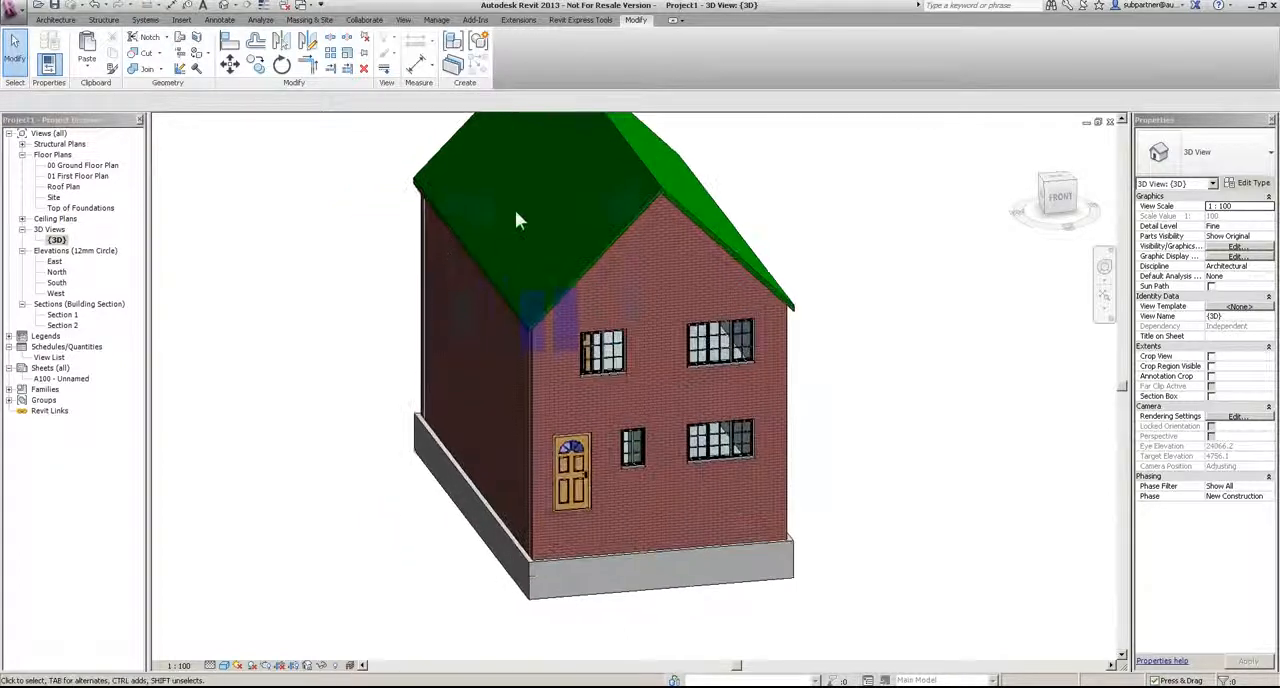
{"action": "scroll", "coordinate": [517, 440], "scroll_direction": "up", "scroll_amount": 3}
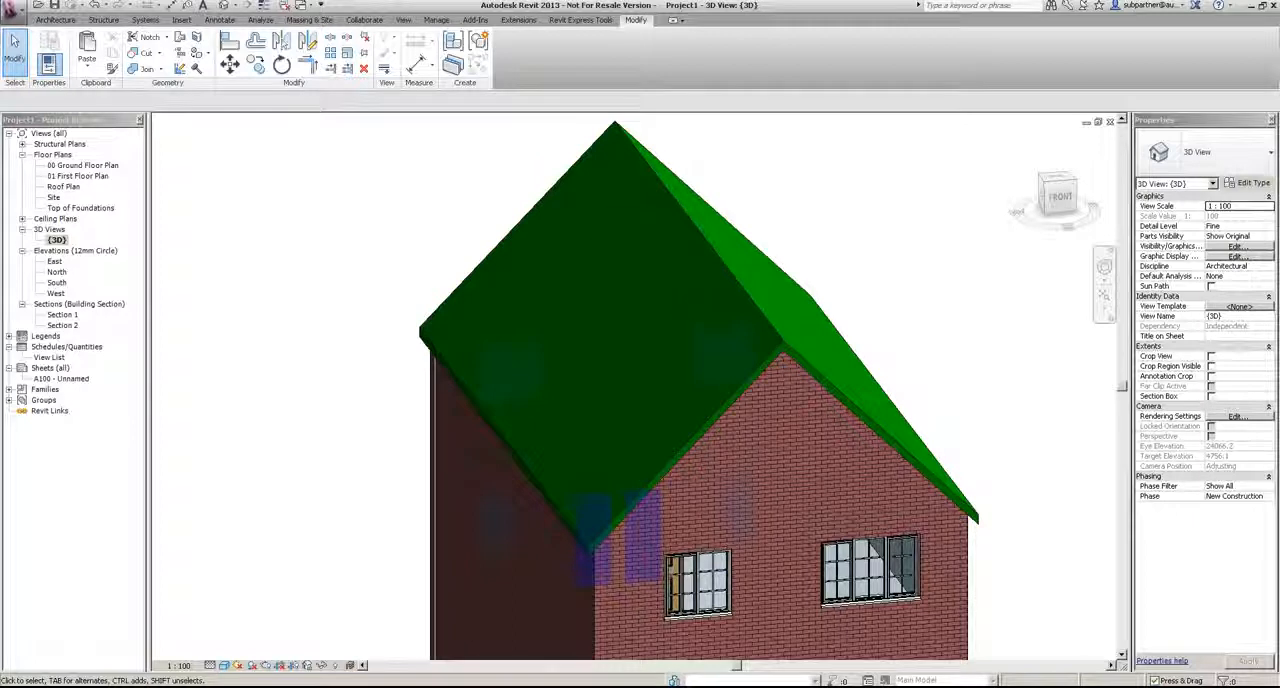
{"action": "left_click", "coordinate": [55, 20]}
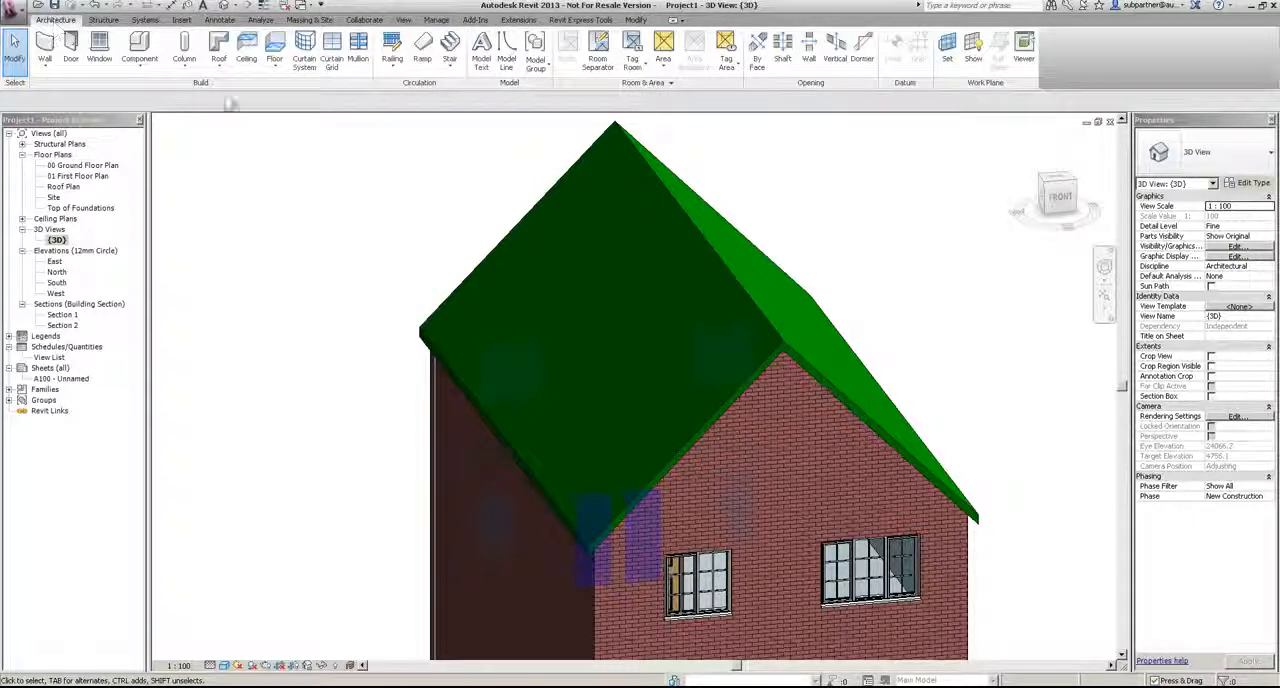
{"action": "left_click", "coordinate": [220, 68]}
{"action": "left_click", "coordinate": [255, 202]}
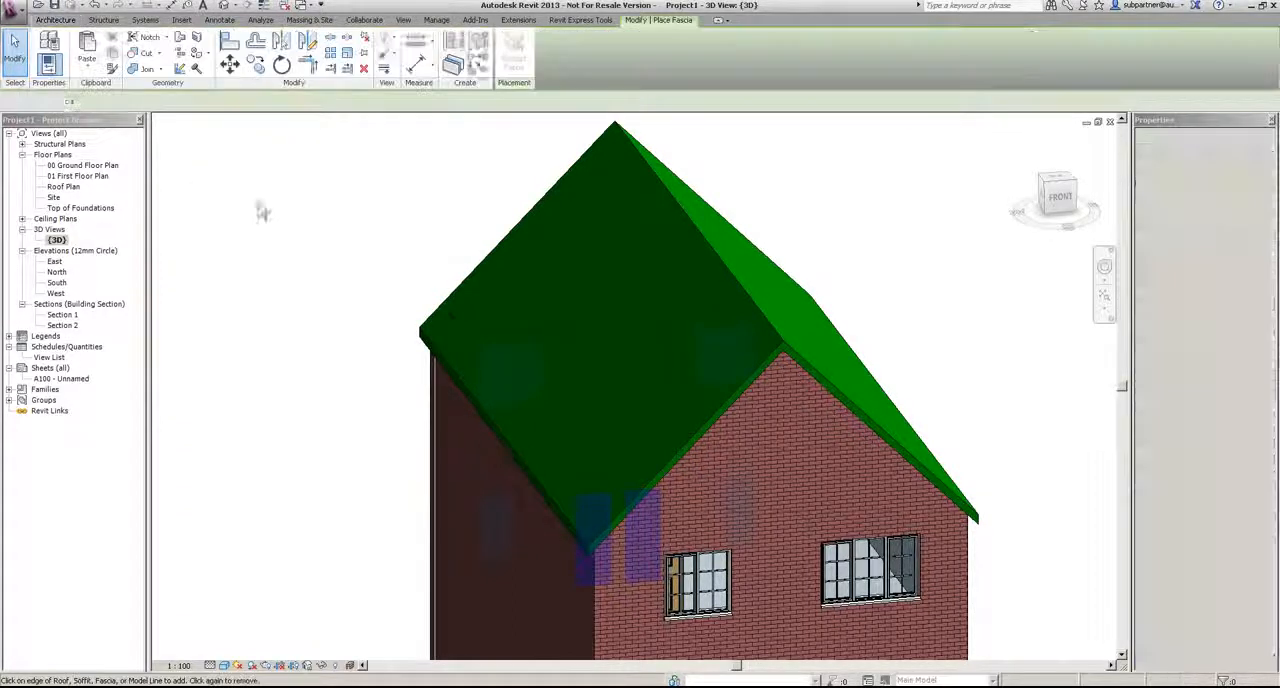
{"action": "left_click", "coordinate": [478, 410]}
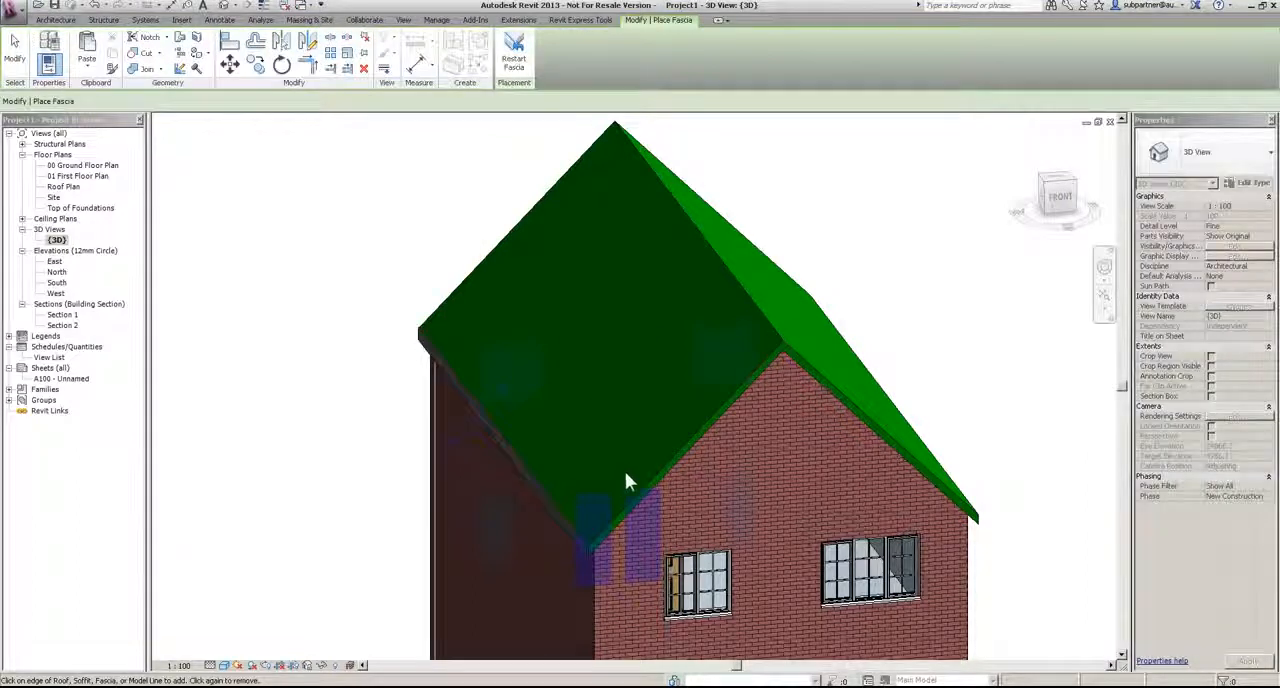
{"action": "left_click", "coordinate": [653, 472]}
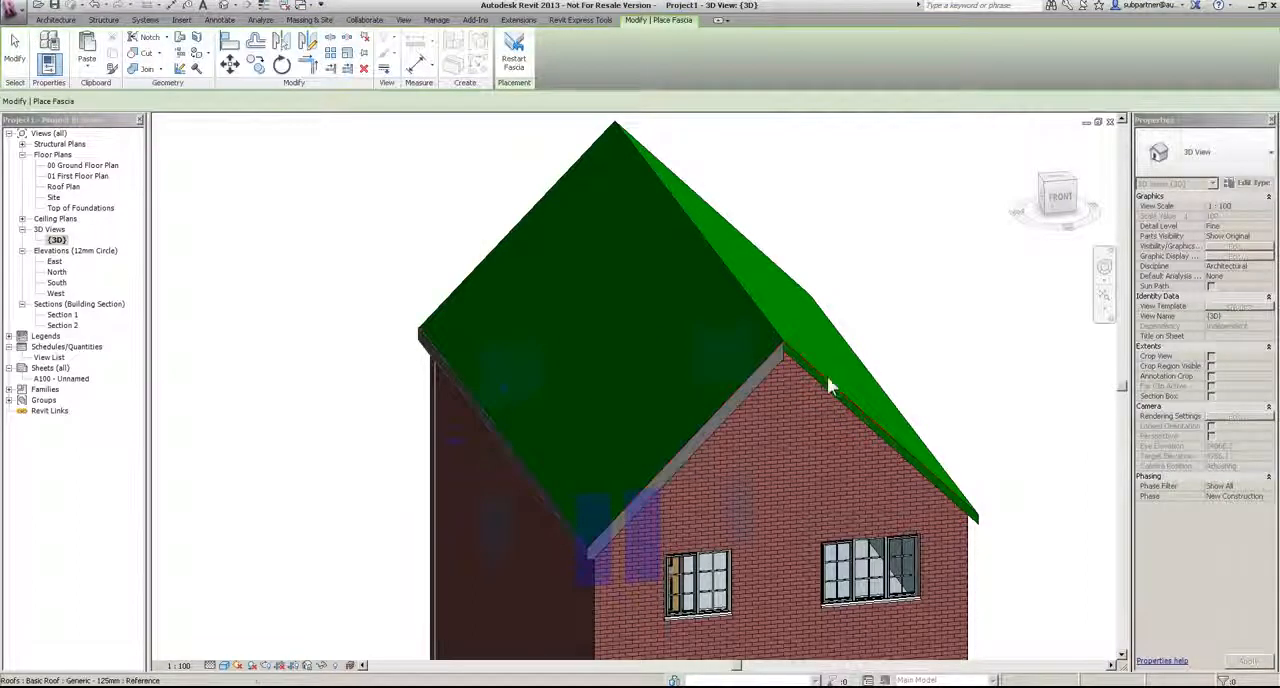
{"action": "left_click", "coordinate": [829, 375]}
{"action": "middle_click_drag", "start_coordinate": [977, 443], "coordinate": [433, 450], "text": "shift"}
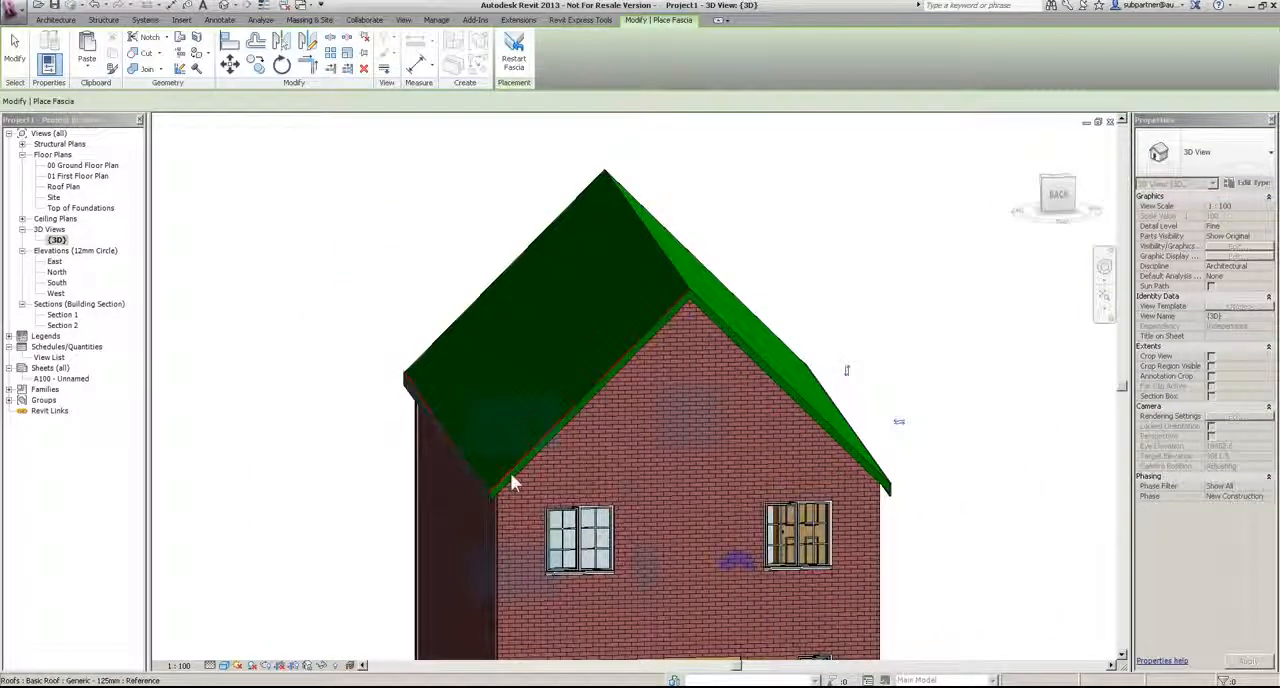
{"action": "middle_click_drag", "start_coordinate": [895, 423], "coordinate": [678, 442], "text": "shift"}
{"action": "left_click", "coordinate": [15, 48]}
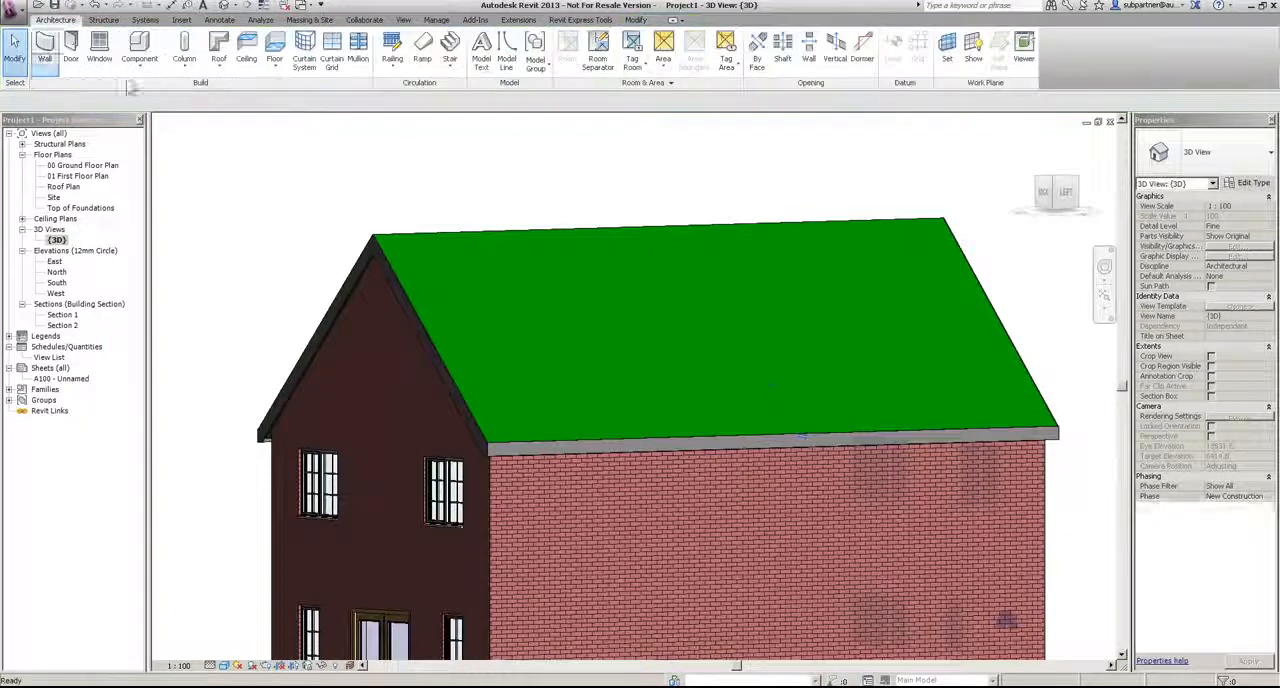
Step: Add a roof gutter along the eaves fascia on the windowless brick side of the house
{"action": "middle_click_drag", "start_coordinate": [695, 280], "coordinate": [690, 430], "text": "shift"}
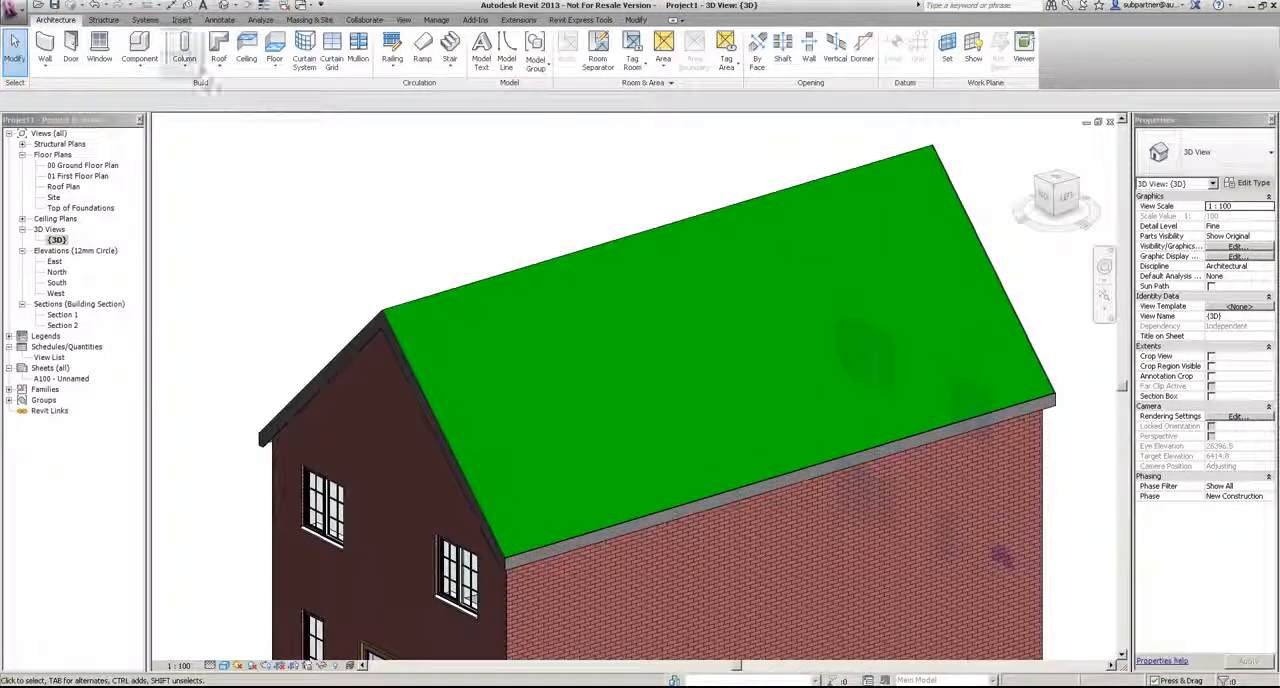
{"action": "left_click", "coordinate": [219, 55]}
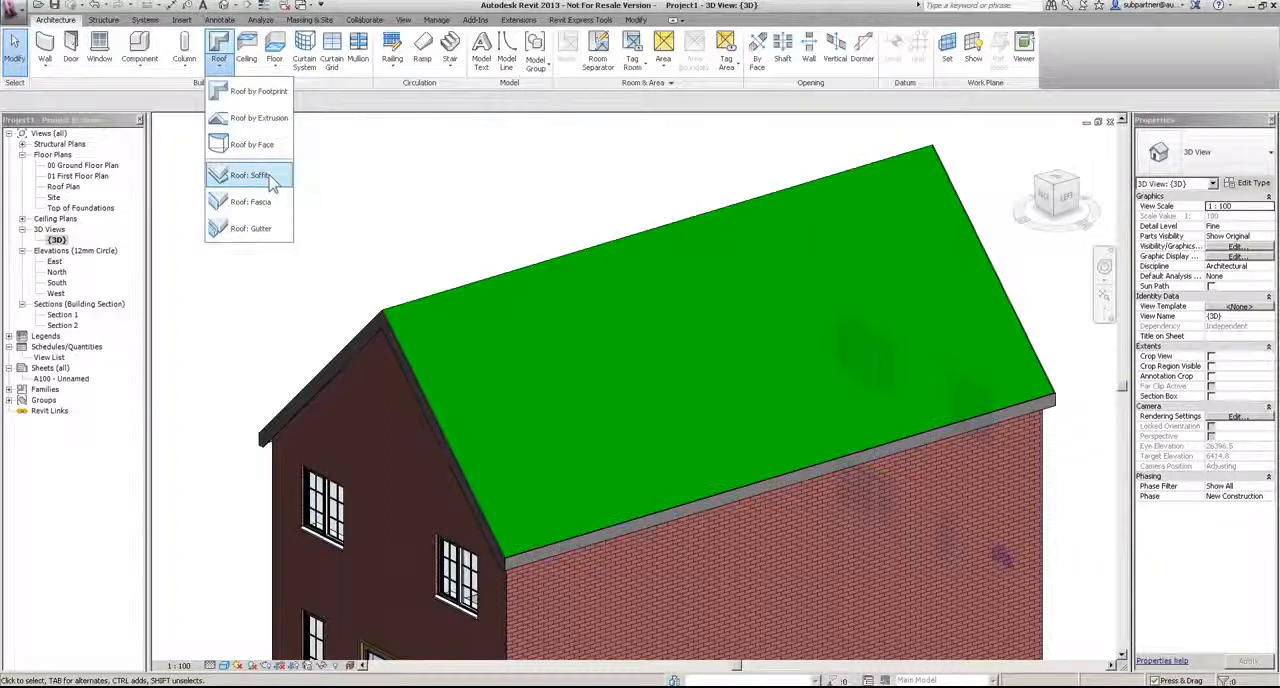
{"action": "left_click", "coordinate": [250, 228]}
{"action": "scroll", "coordinate": [528, 613], "scroll_direction": "up", "scroll_amount": 3}
{"action": "scroll", "coordinate": [435, 434], "scroll_direction": "up", "scroll_amount": 2}
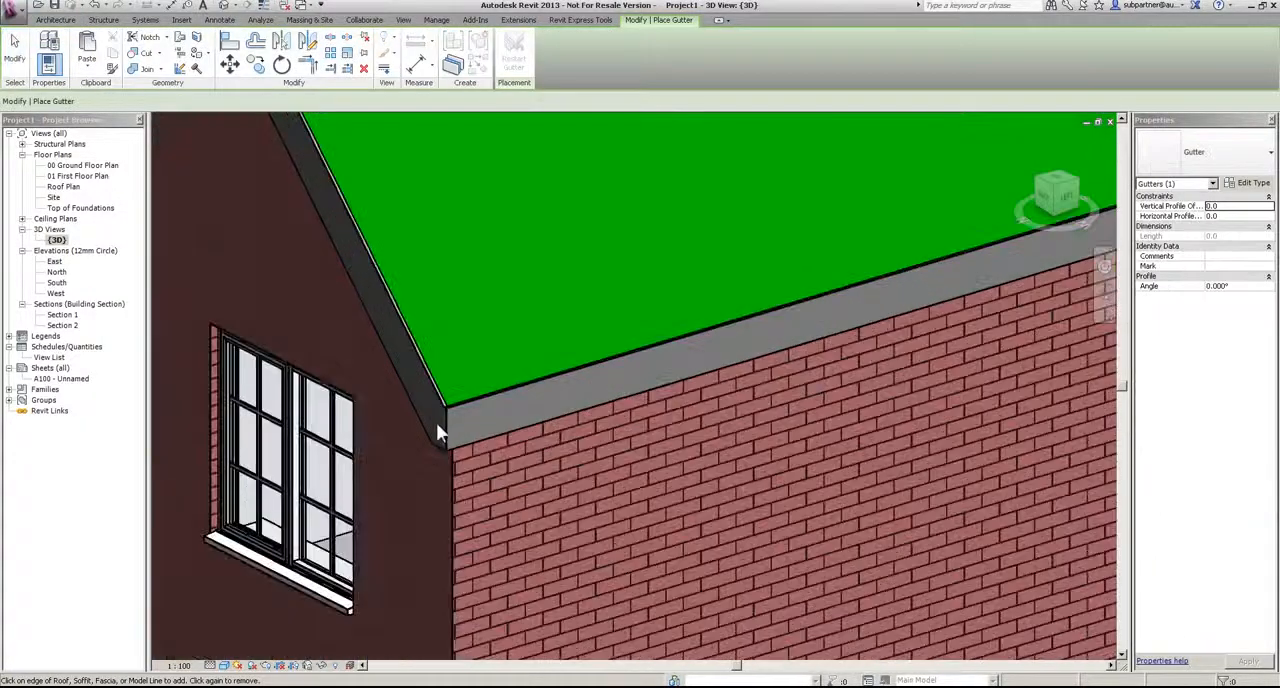
{"action": "scroll", "coordinate": [455, 400], "scroll_direction": "up", "scroll_amount": 3}
{"action": "left_click", "coordinate": [473, 355]}
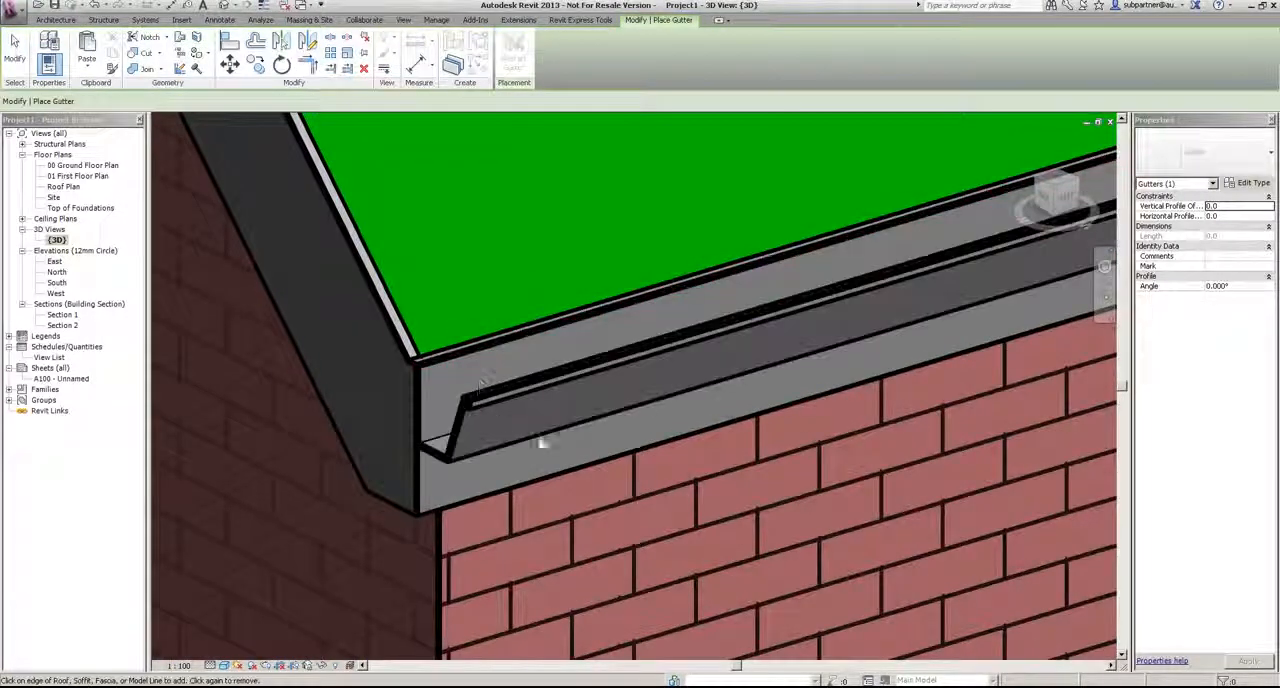
Step: Add a matching roof gutter along the eaves fascia on the opposite long side of the house
{"action": "scroll", "coordinate": [612, 450], "scroll_direction": "down", "scroll_amount": 8}
{"action": "middle_click_drag", "start_coordinate": [457, 390], "coordinate": [691, 563], "text": "shift"}
{"action": "scroll", "coordinate": [571, 500], "scroll_direction": "up", "scroll_amount": 3}
{"action": "scroll", "coordinate": [616, 424], "scroll_direction": "up", "scroll_amount": 3}
{"action": "scroll", "coordinate": [616, 424], "scroll_direction": "up", "scroll_amount": 1}
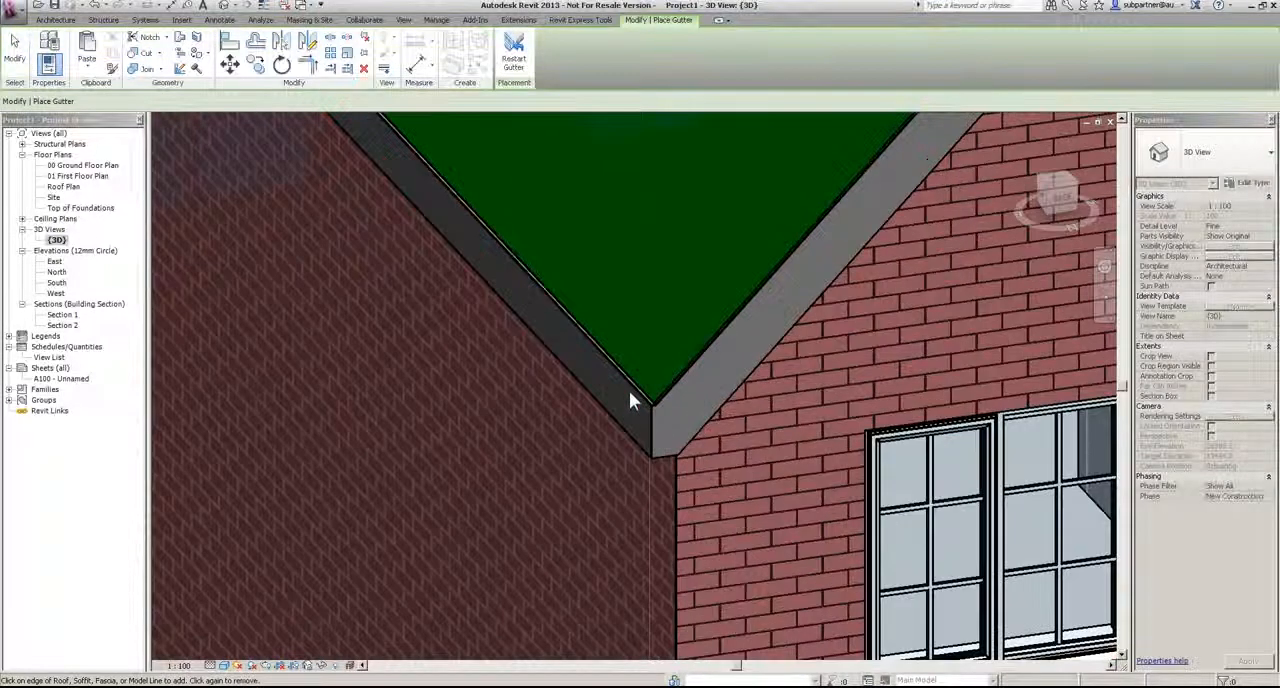
{"action": "key", "text": "Escape"}
{"action": "key", "text": "Escape"}
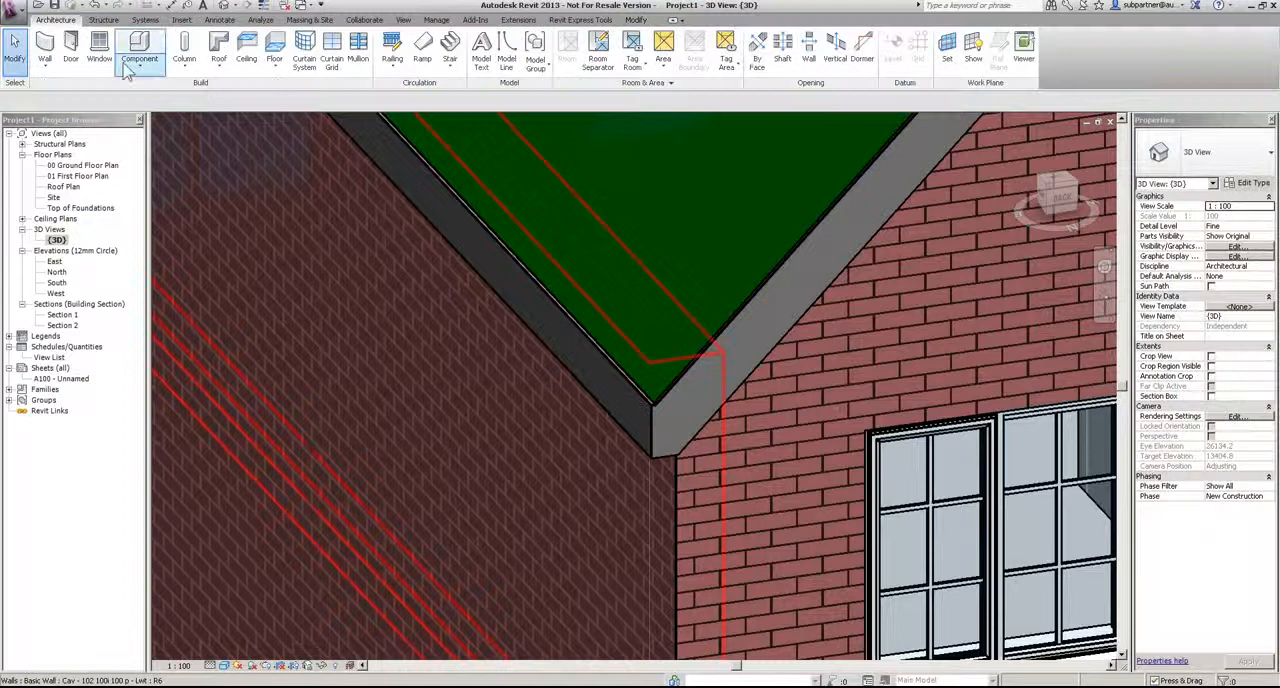
{"action": "left_click", "coordinate": [219, 63]}
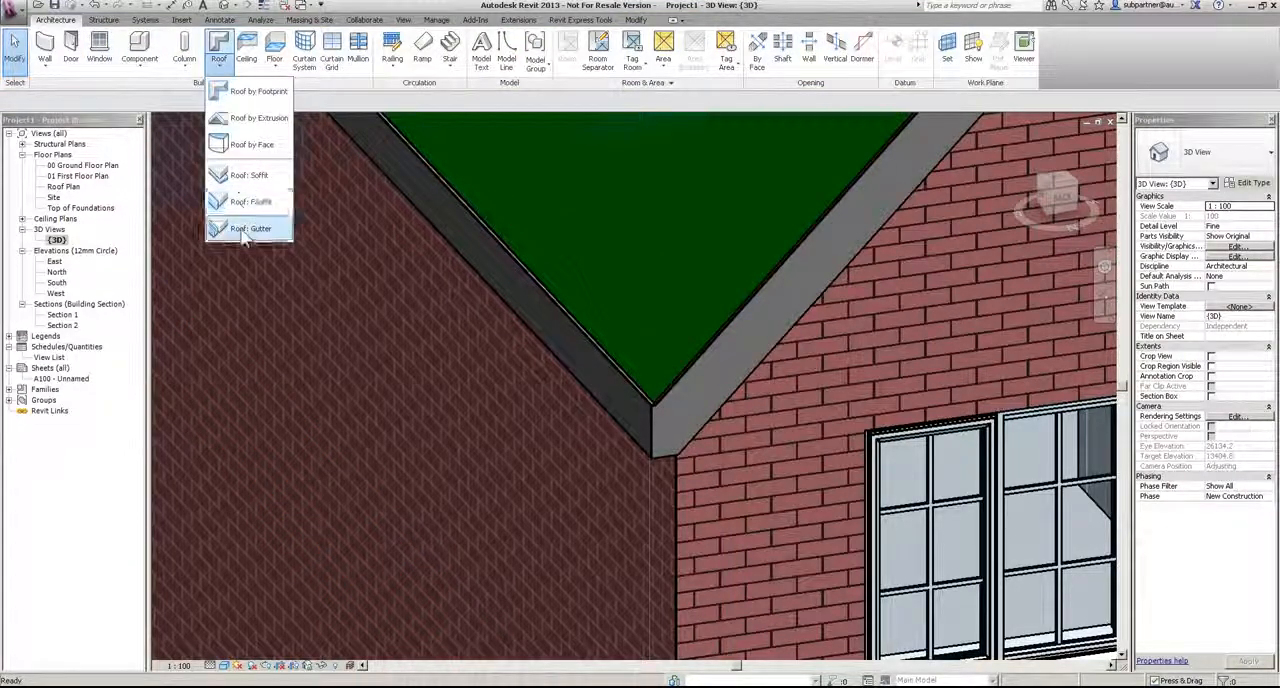
{"action": "left_click", "coordinate": [250, 228]}
{"action": "left_click", "coordinate": [641, 395]}
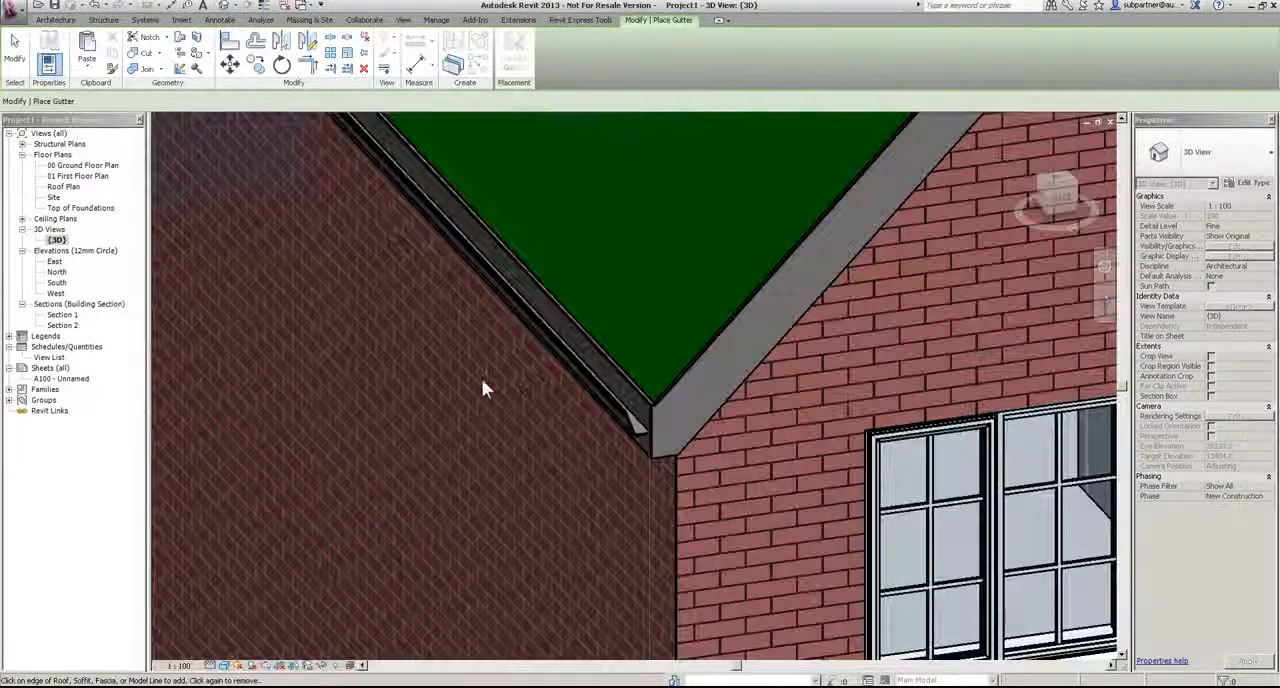
{"action": "scroll", "coordinate": [486, 378], "scroll_direction": "down", "scroll_amount": 5}
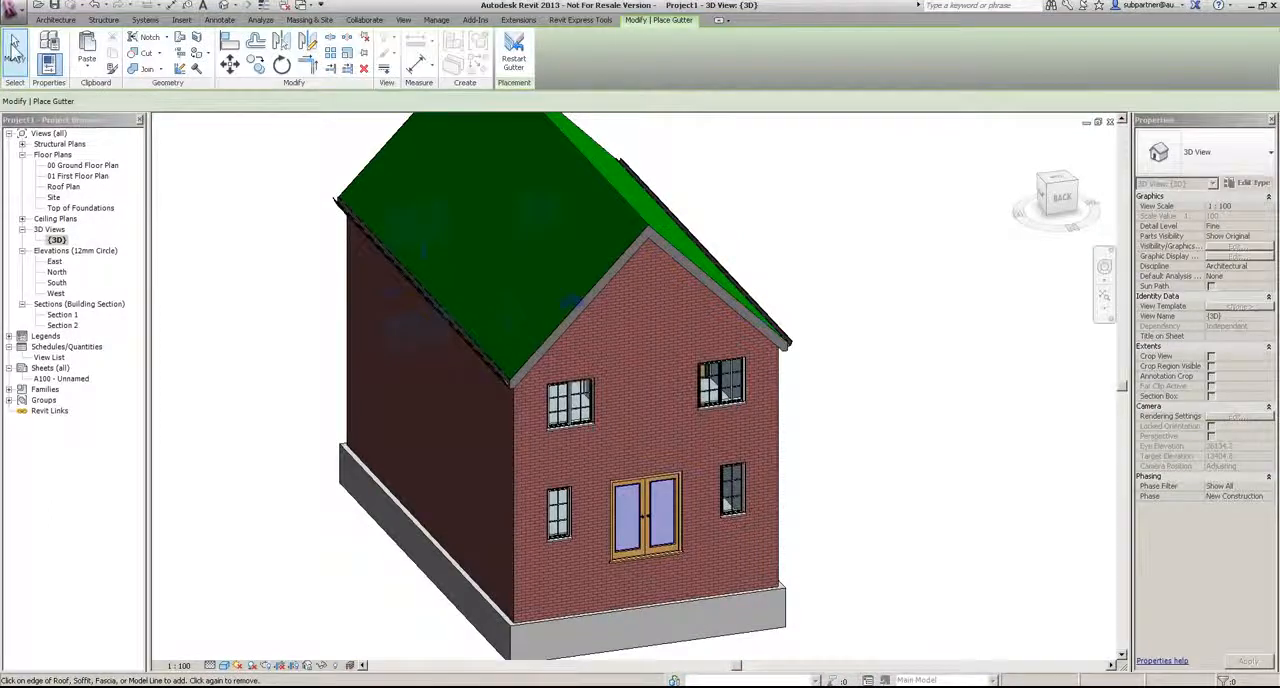
{"action": "left_click", "coordinate": [14, 45]}
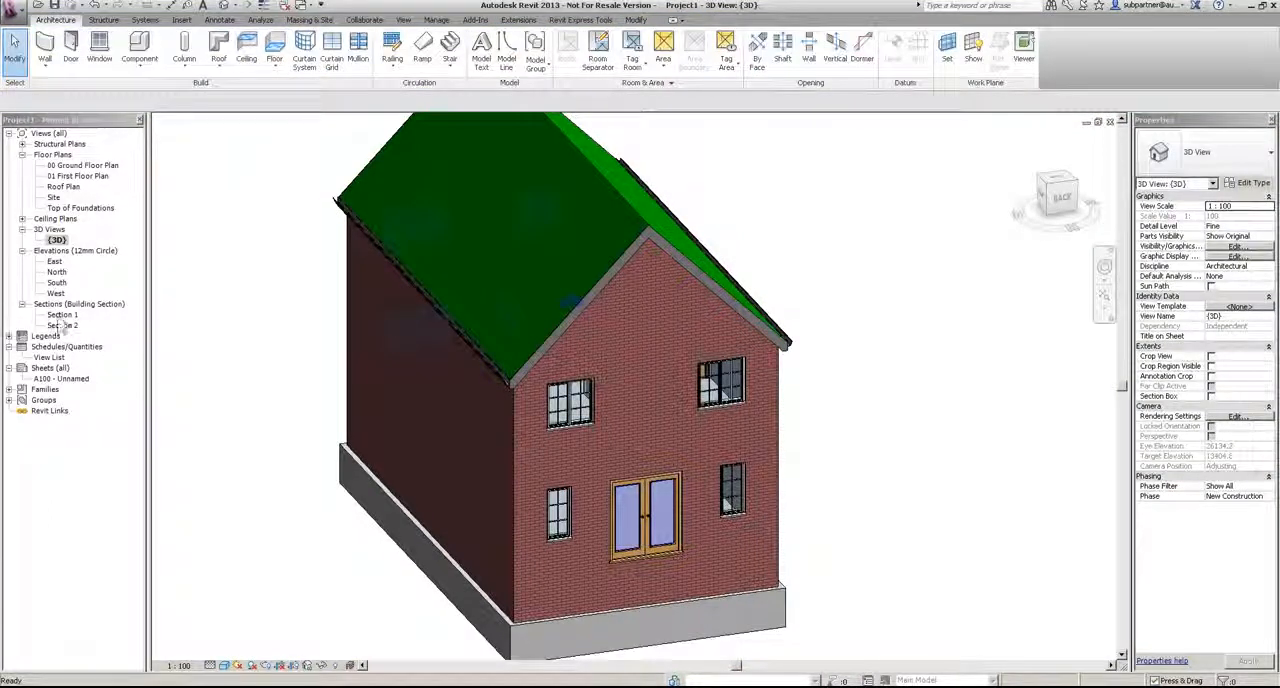
Step: Open the South elevation and examine the gable end, the section line and the levels around the foundations
{"action": "double_click", "coordinate": [56, 283]}
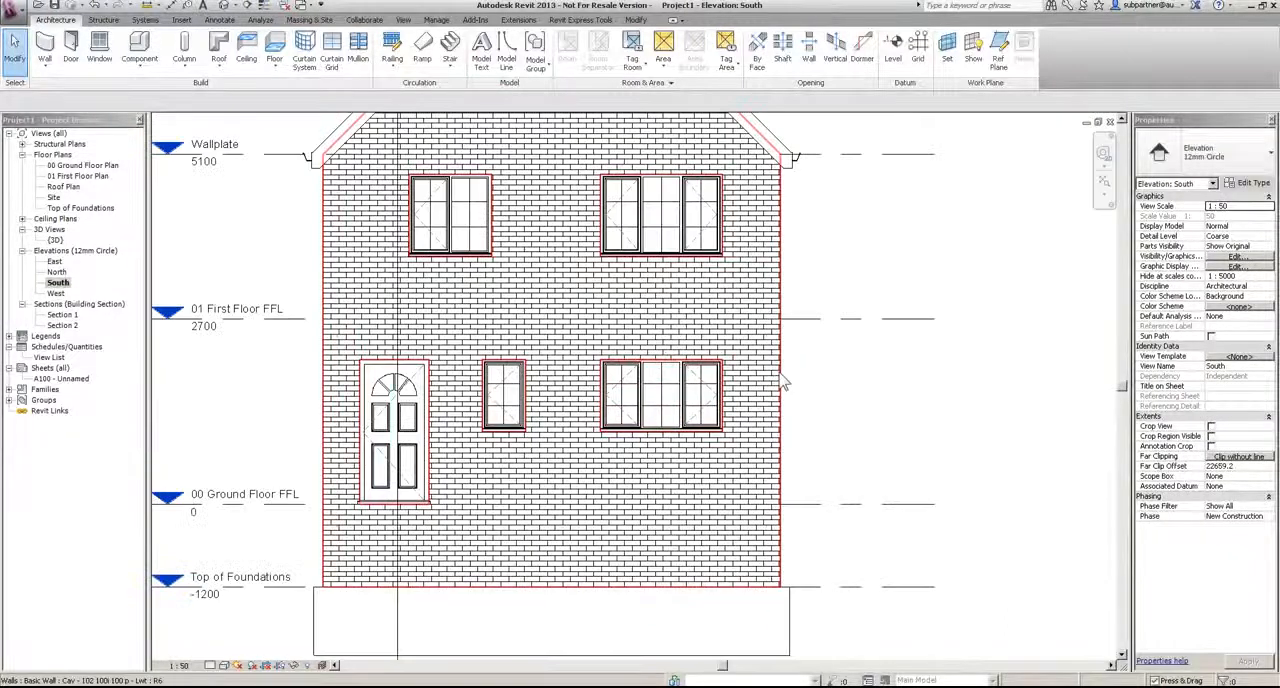
{"action": "scroll", "coordinate": [785, 380], "scroll_direction": "down", "scroll_amount": 3}
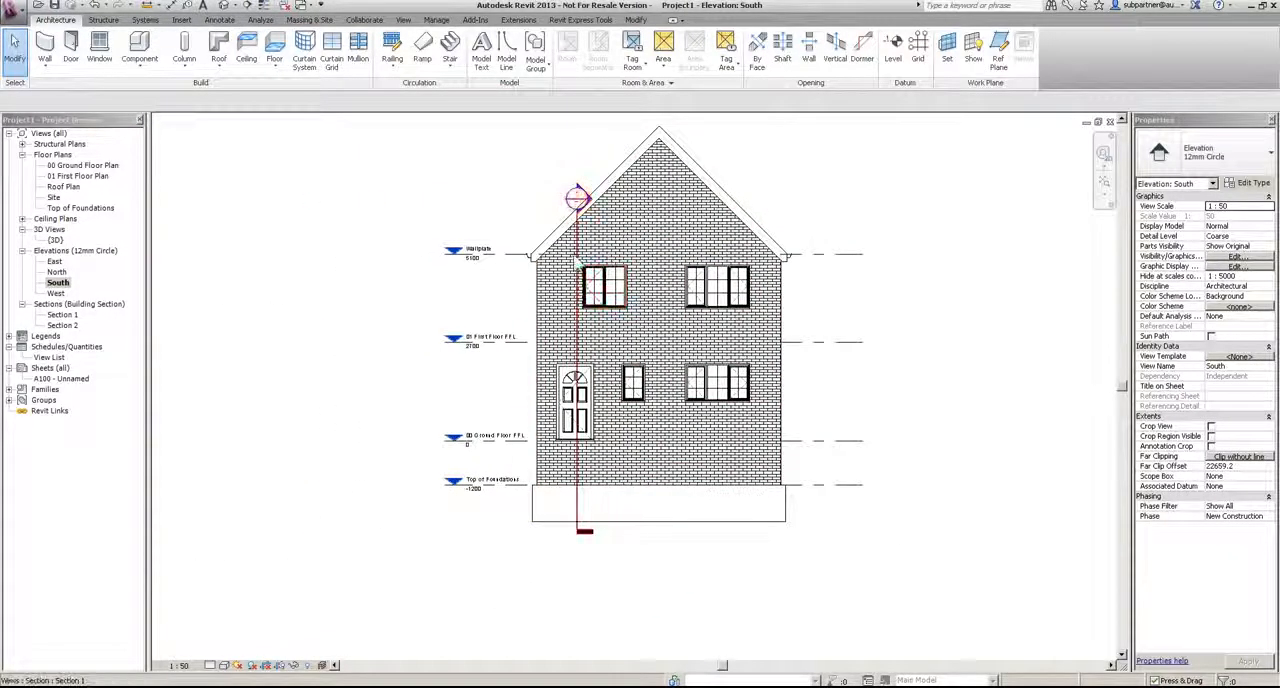
{"action": "left_click", "coordinate": [576, 262]}
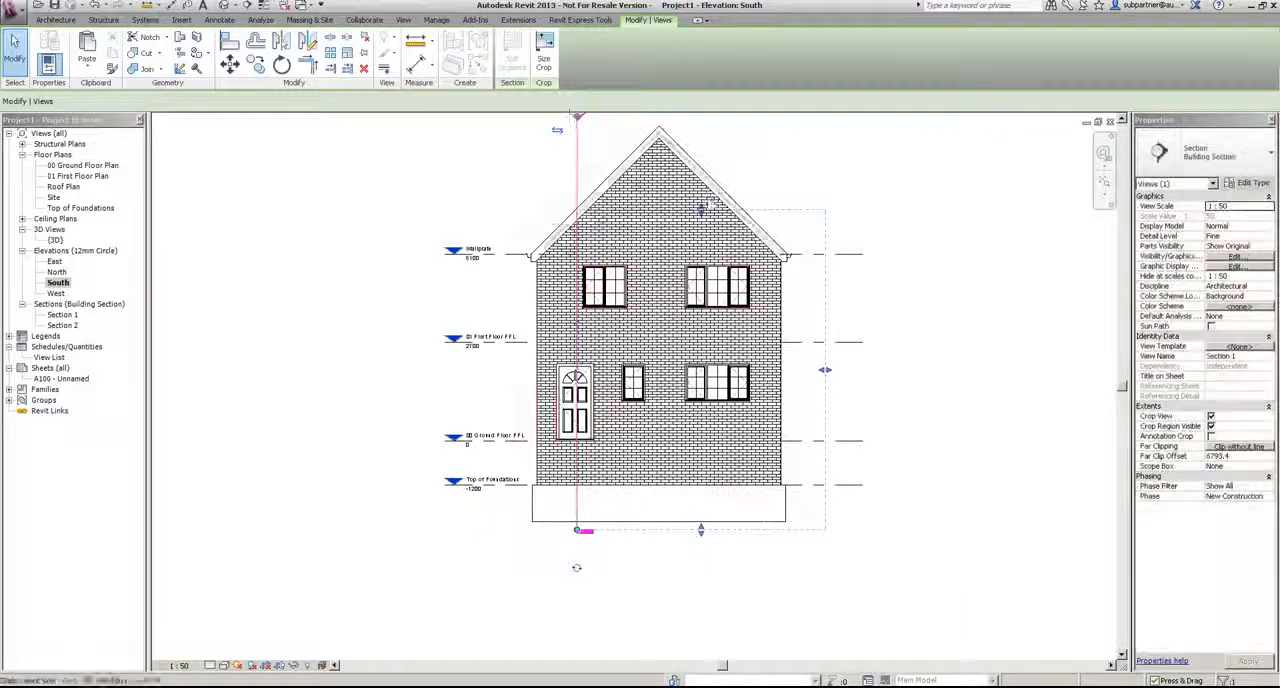
{"action": "left_click", "coordinate": [948, 203]}
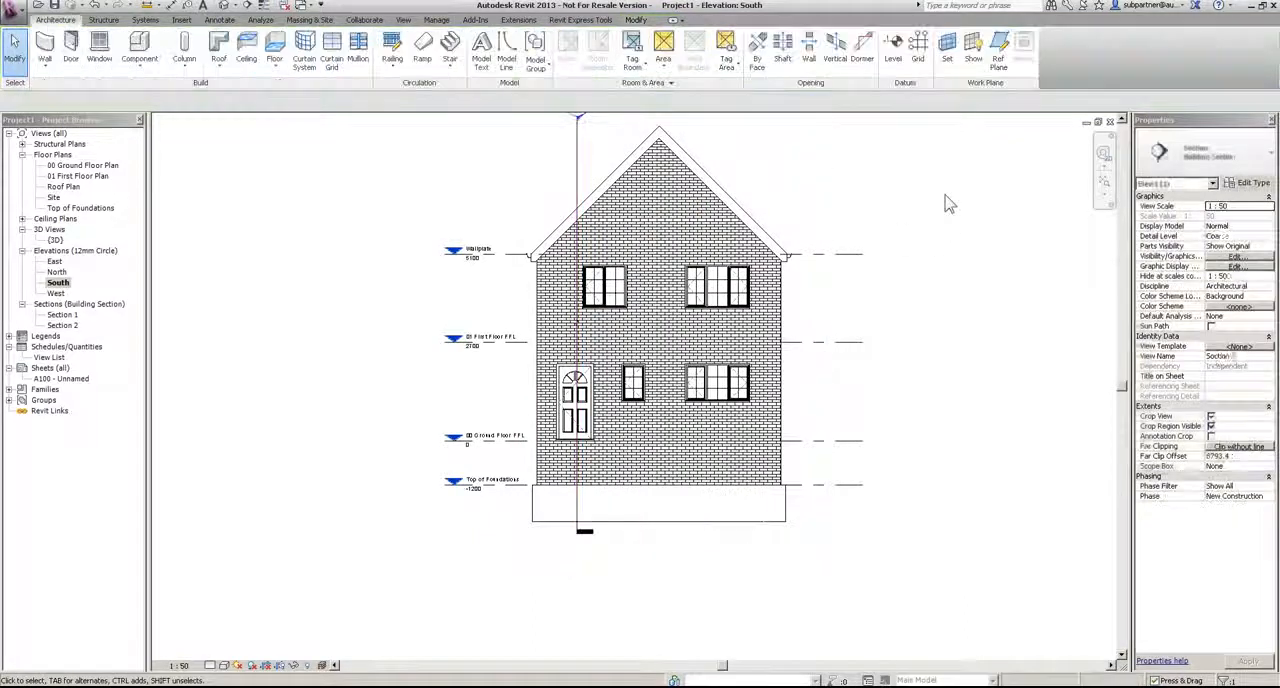
{"action": "left_click_drag", "start_coordinate": [826, 465], "coordinate": [398, 485]}
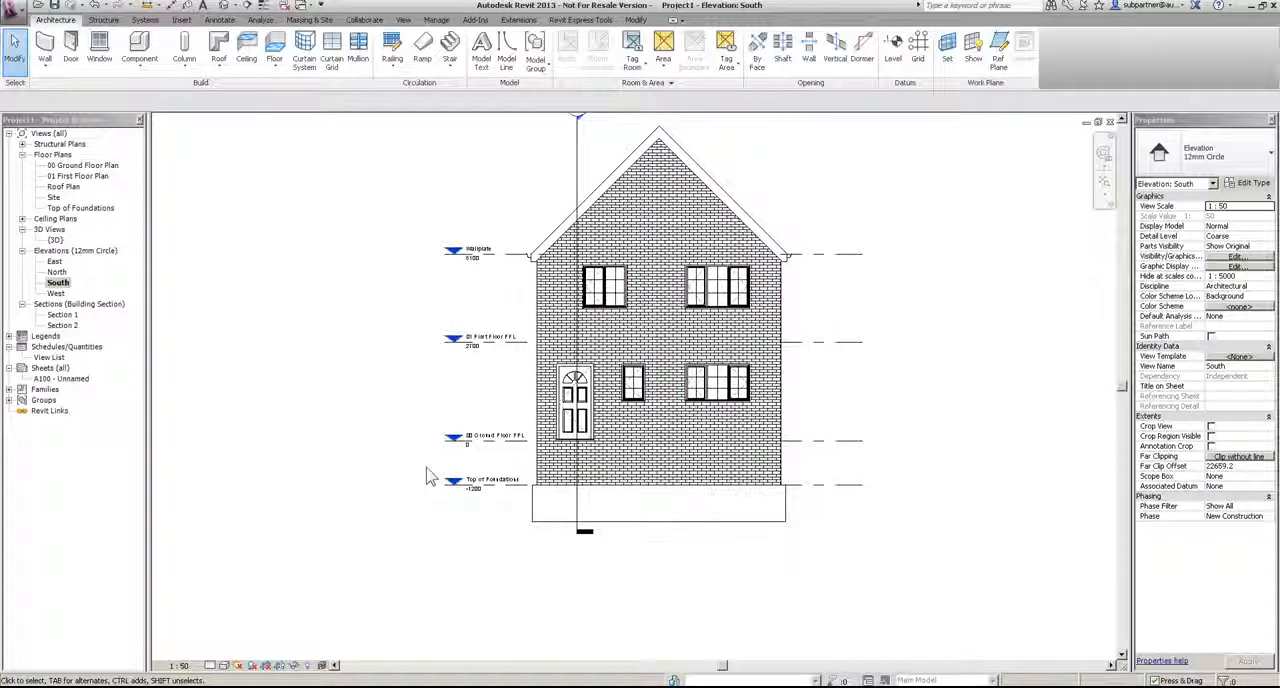
Step: In the Site plan, create a toposurface from four corner points around the house at an absolute elevation of -150
{"action": "double_click", "coordinate": [52, 197]}
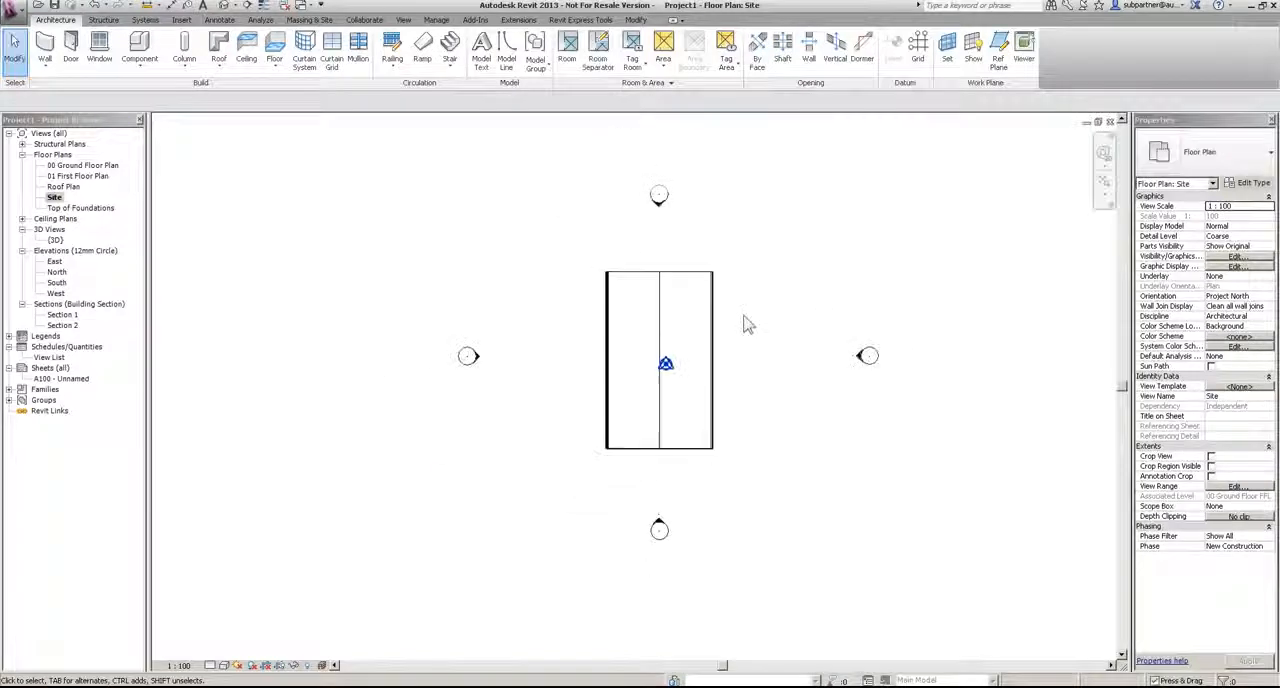
{"action": "left_click", "coordinate": [310, 20]}
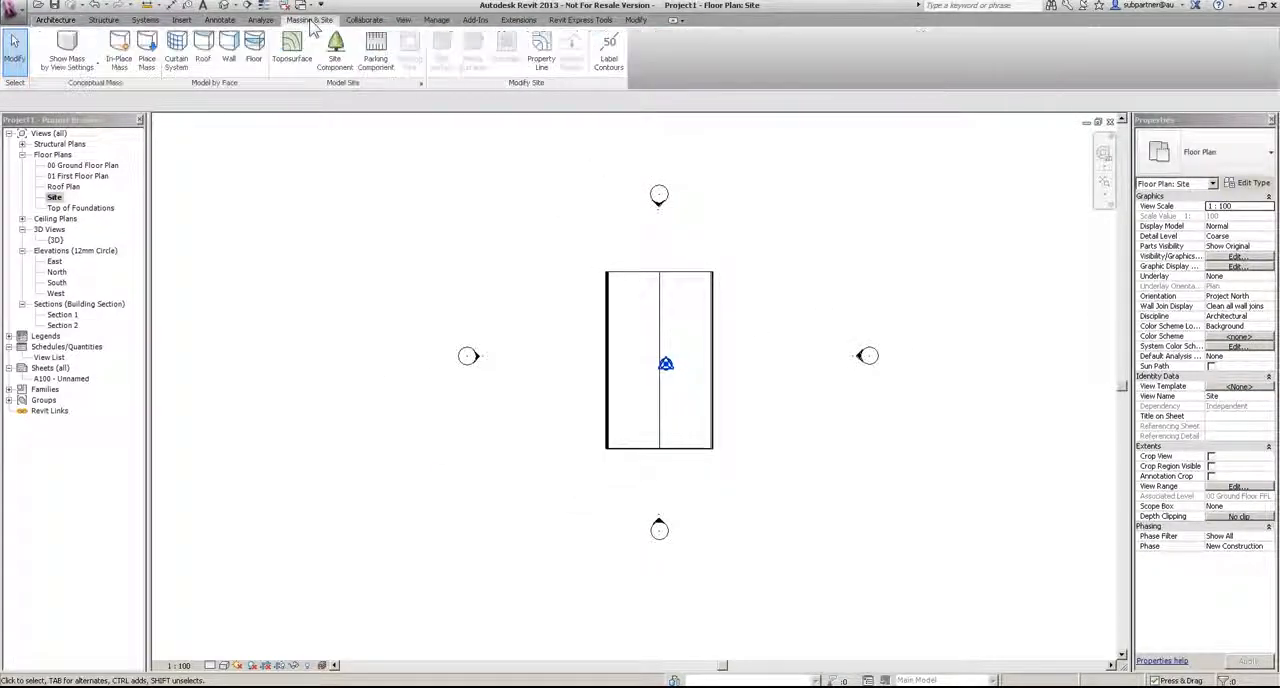
{"action": "left_click", "coordinate": [292, 48]}
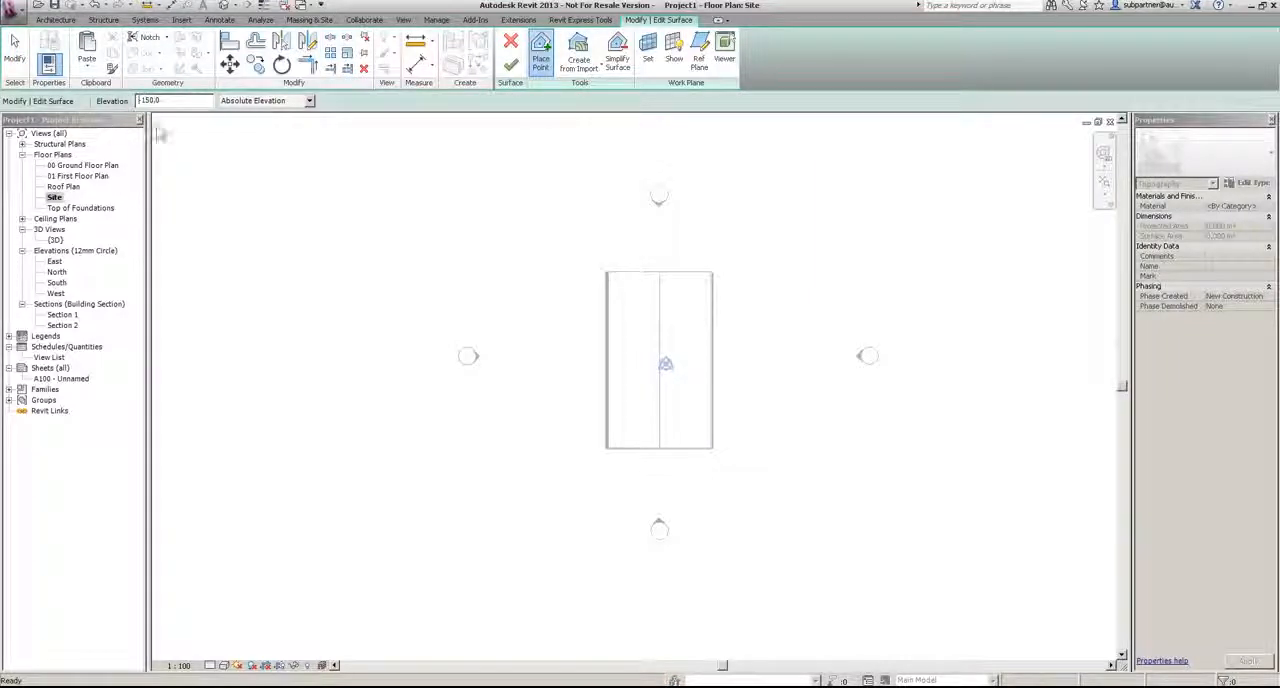
{"action": "left_click", "coordinate": [426, 131]}
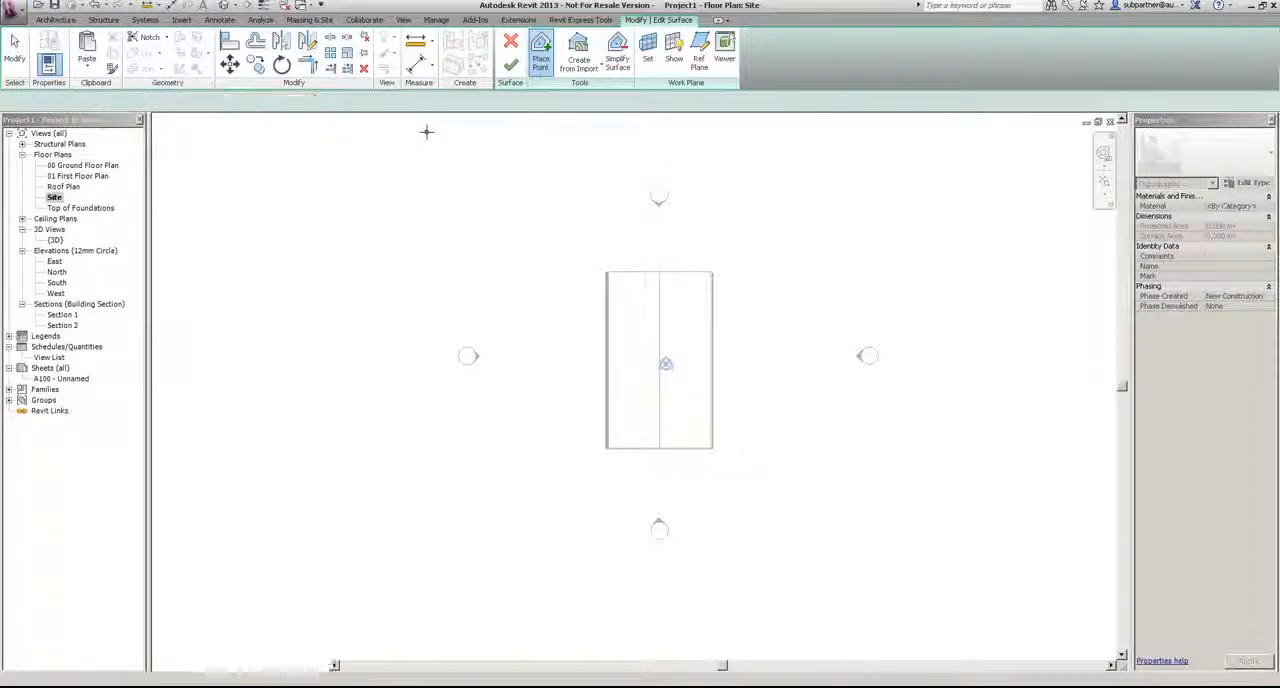
{"action": "left_click", "coordinate": [886, 137]}
{"action": "left_click", "coordinate": [903, 298]}
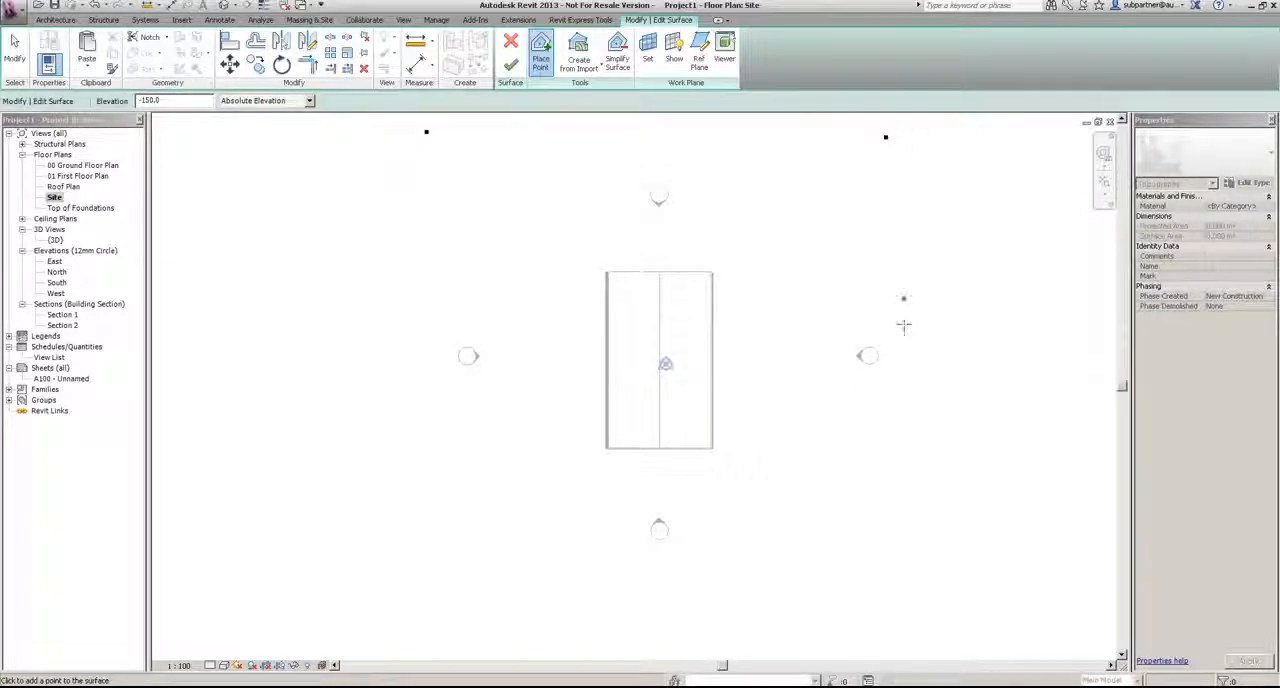
{"action": "left_click", "coordinate": [896, 590]}
{"action": "left_click", "coordinate": [421, 586]}
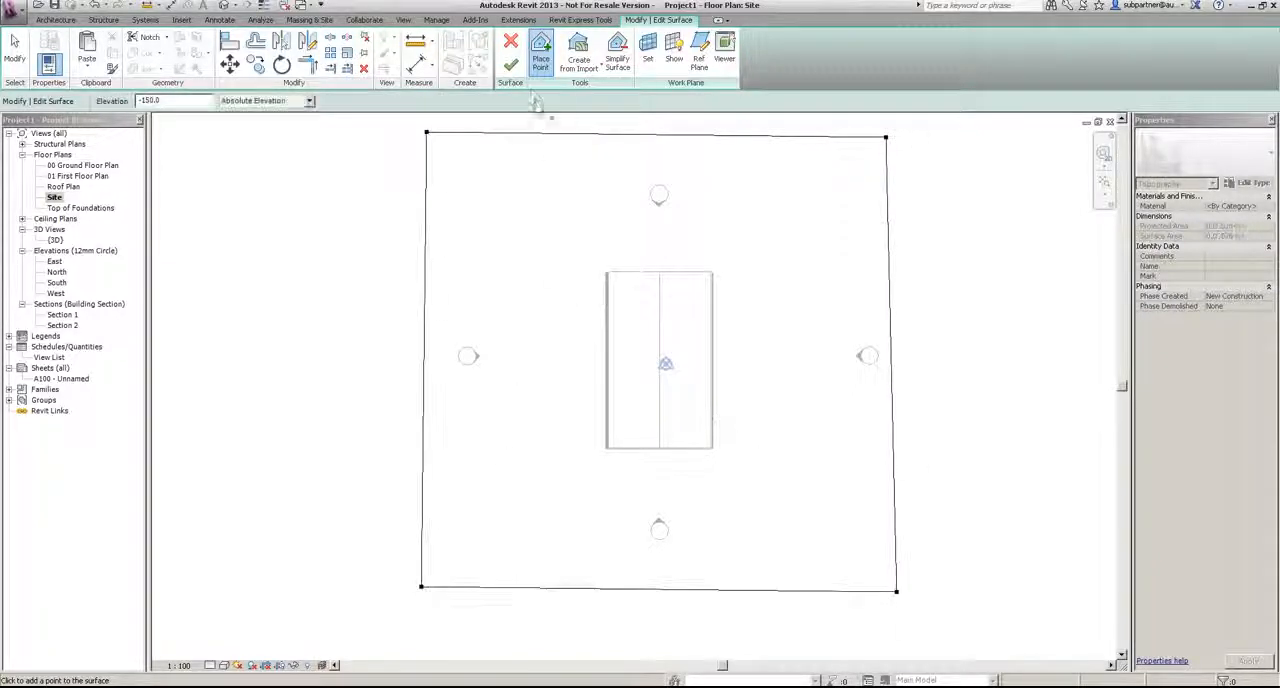
{"action": "left_click", "coordinate": [510, 65]}
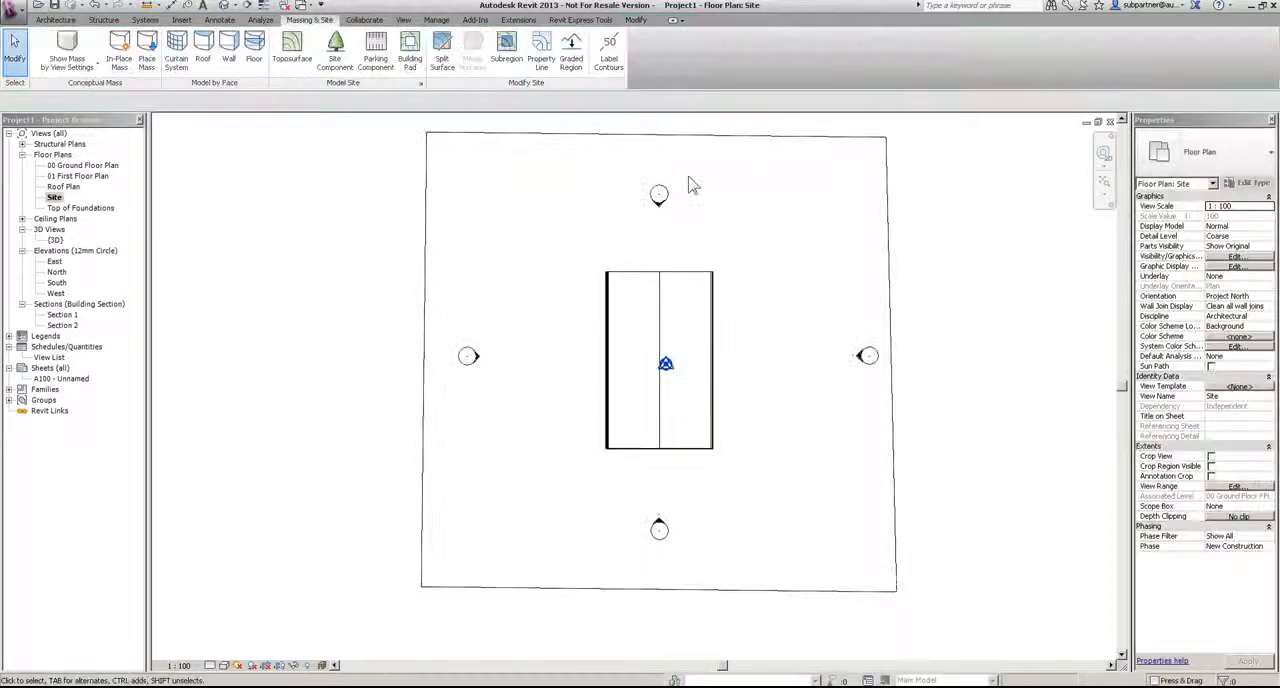
Step: Check how the ground meets the house in the South and North elevations and in Section 1
{"action": "double_click", "coordinate": [60, 283]}
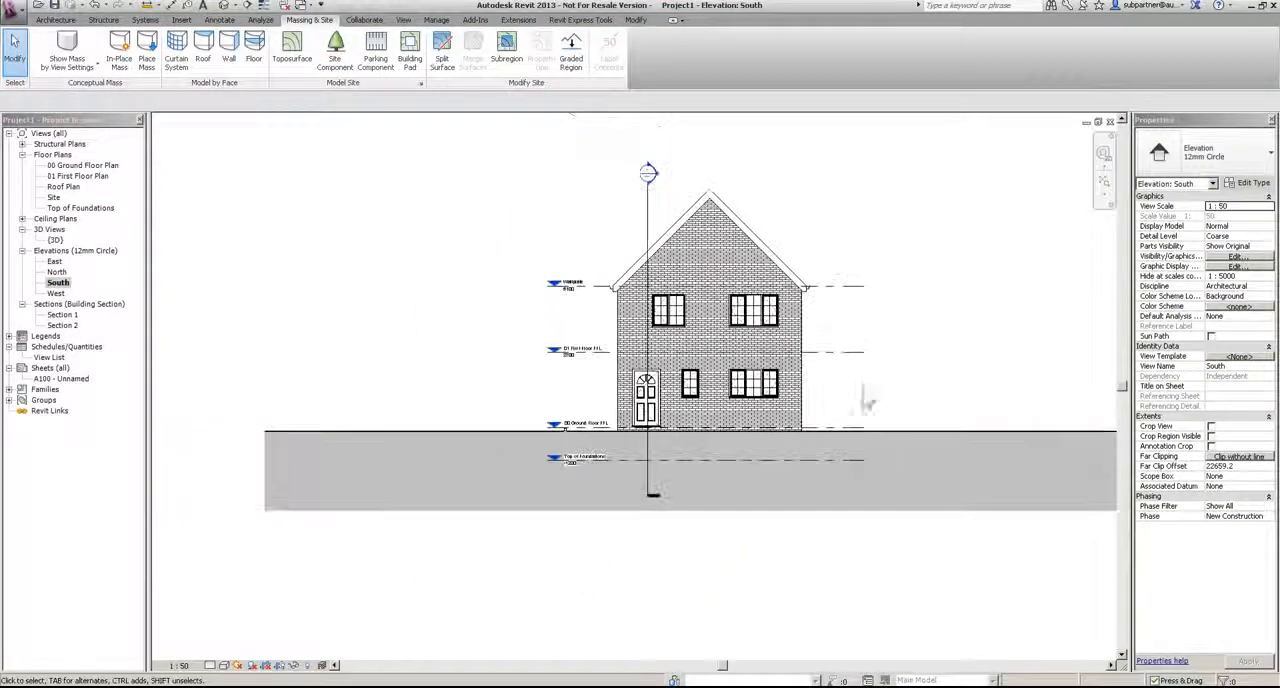
{"action": "double_click", "coordinate": [57, 272]}
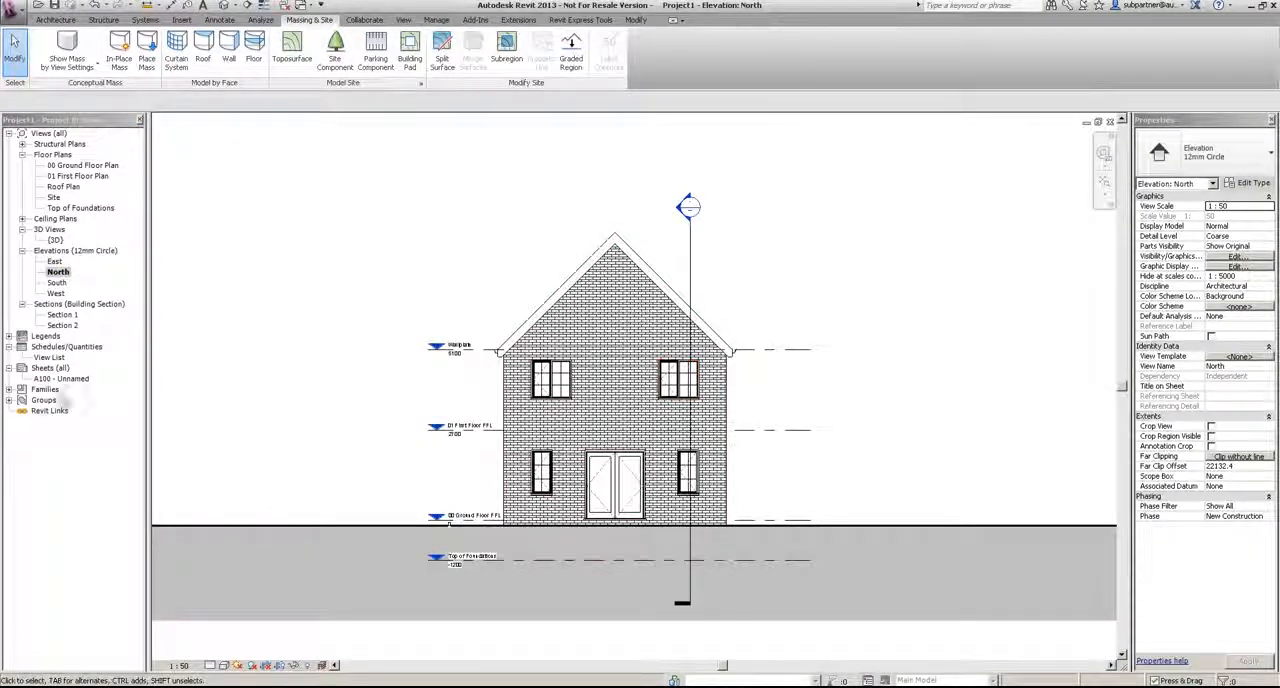
{"action": "double_click", "coordinate": [62, 315]}
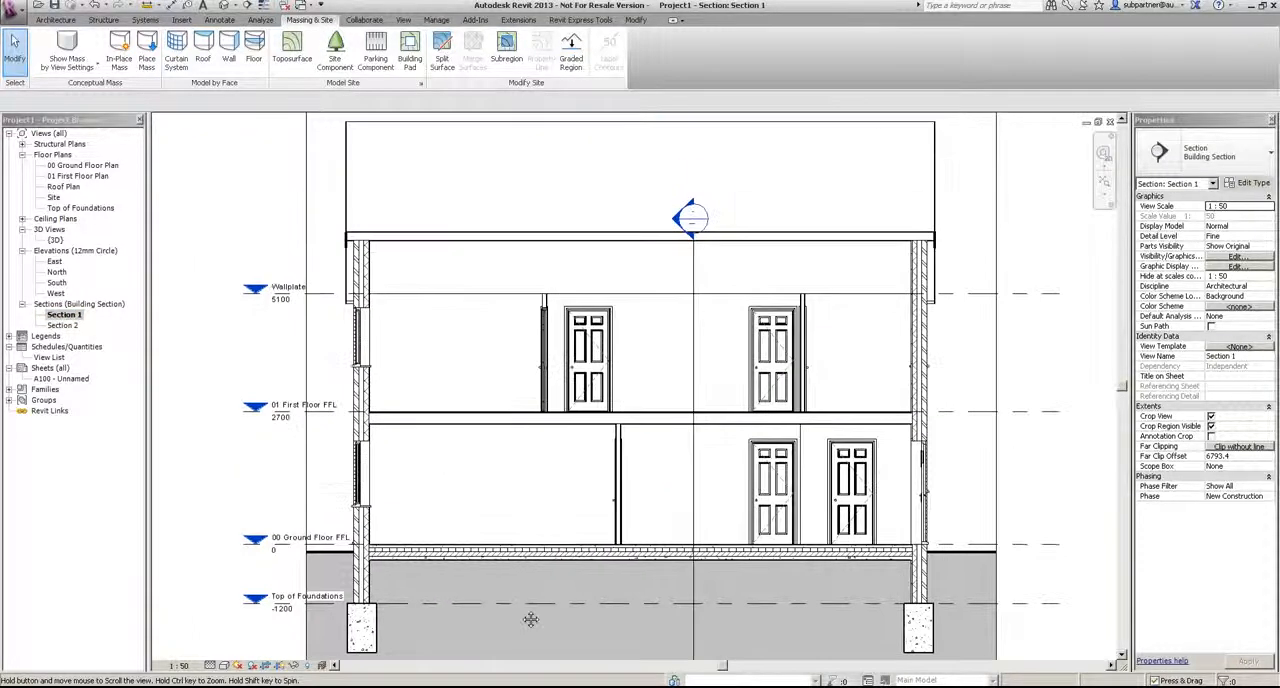
Step: Turn on shadows in the South, East, North and West elevations
{"action": "left_click", "coordinate": [56, 283]}
{"action": "double_click", "coordinate": [60, 286]}
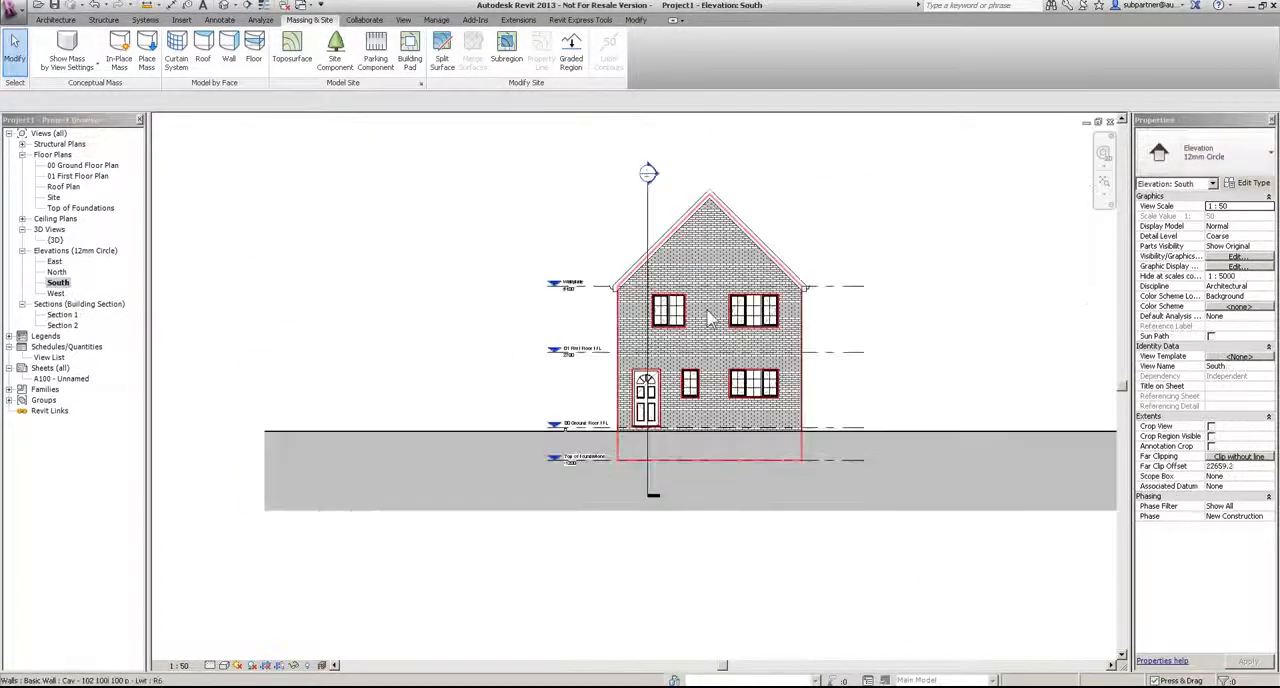
{"action": "scroll", "coordinate": [884, 293], "scroll_direction": "up", "scroll_amount": 2}
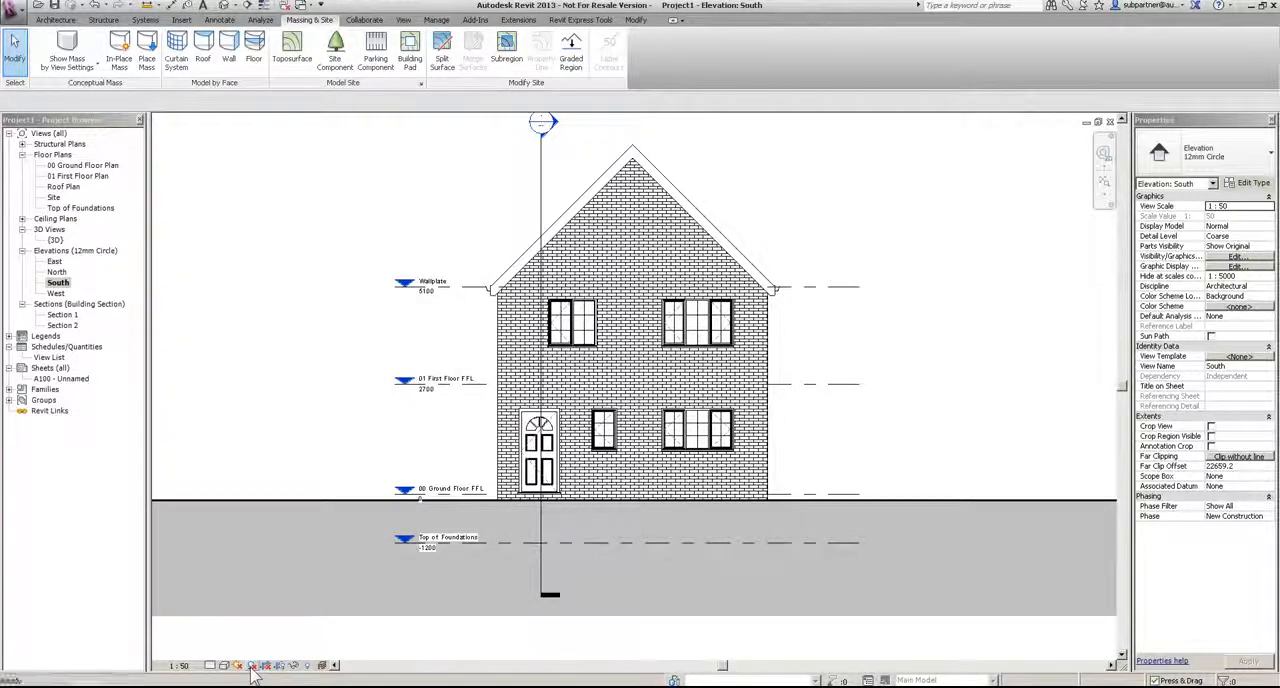
{"action": "left_click", "coordinate": [56, 264]}
{"action": "double_click", "coordinate": [56, 261]}
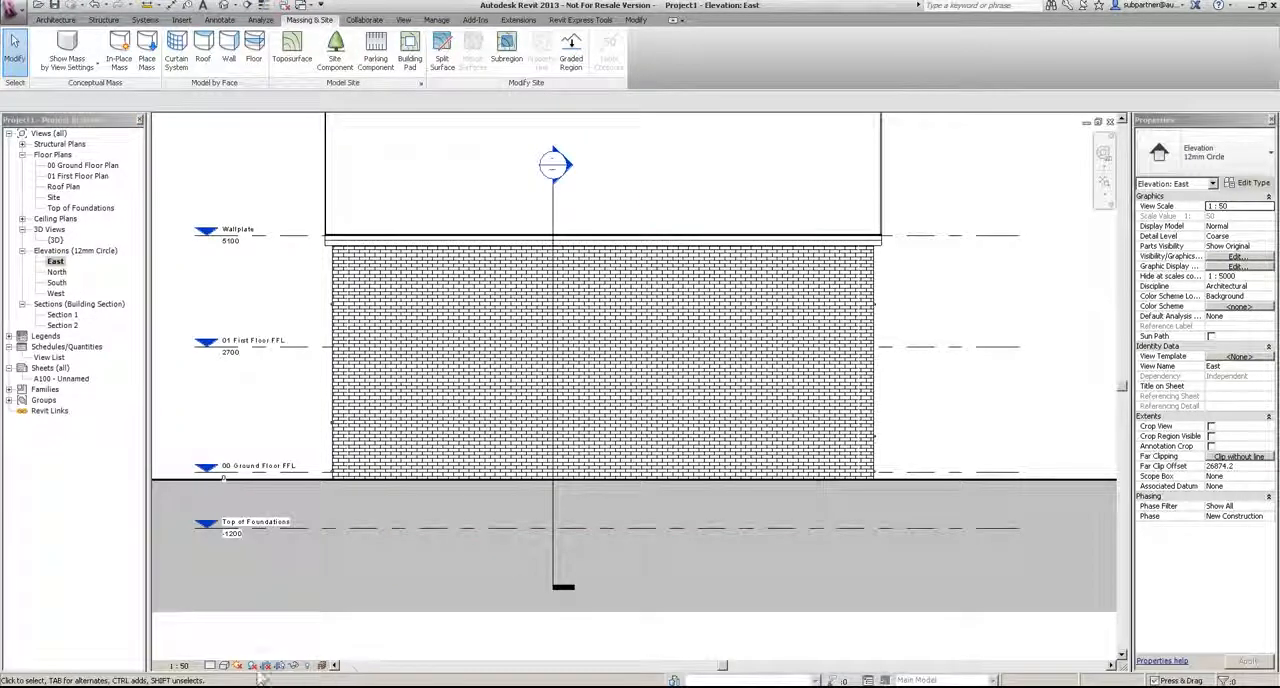
{"action": "double_click", "coordinate": [57, 272]}
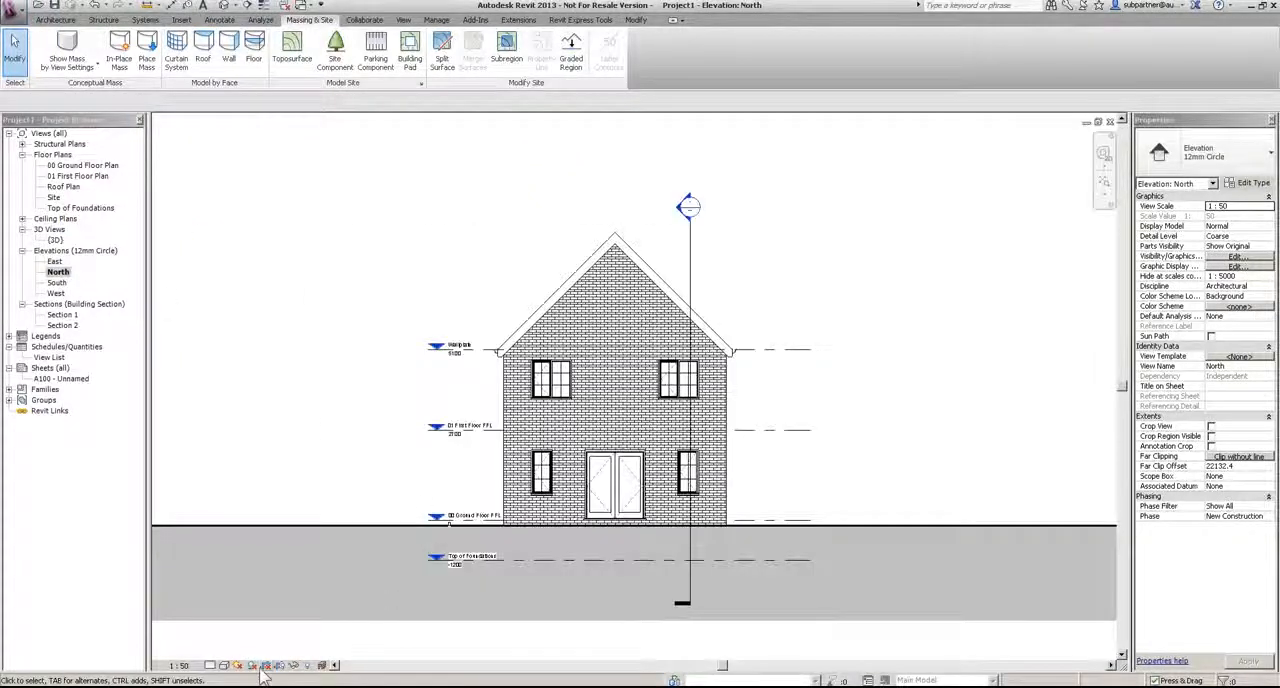
{"action": "left_click", "coordinate": [56, 293]}
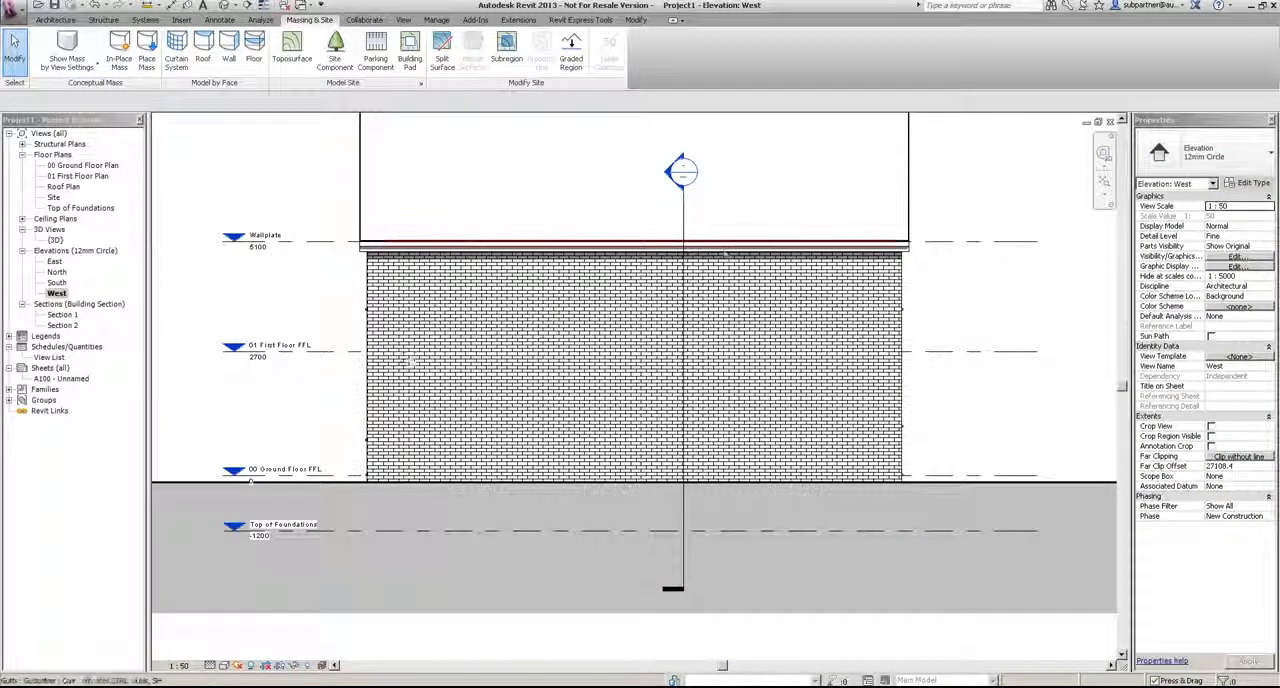
Step: In the South elevation, tag all untagged windows with the Window Tag : Boxed family
{"action": "double_click", "coordinate": [56, 283]}
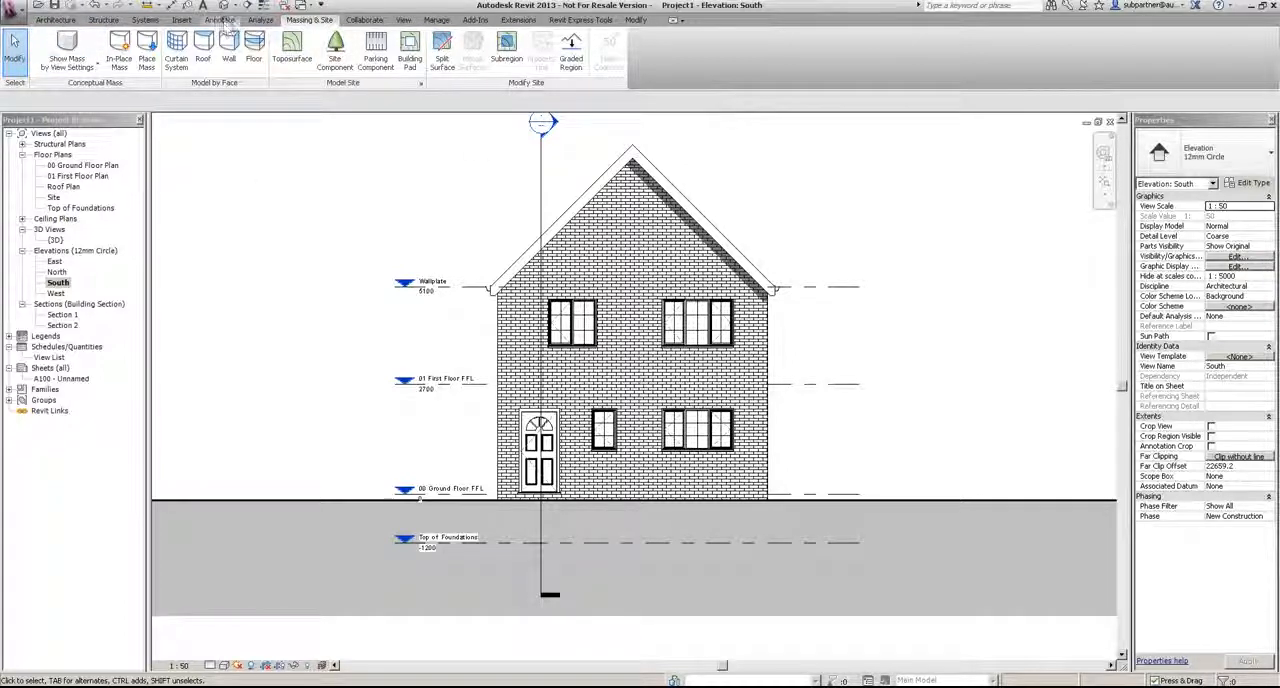
{"action": "left_click", "coordinate": [220, 20]}
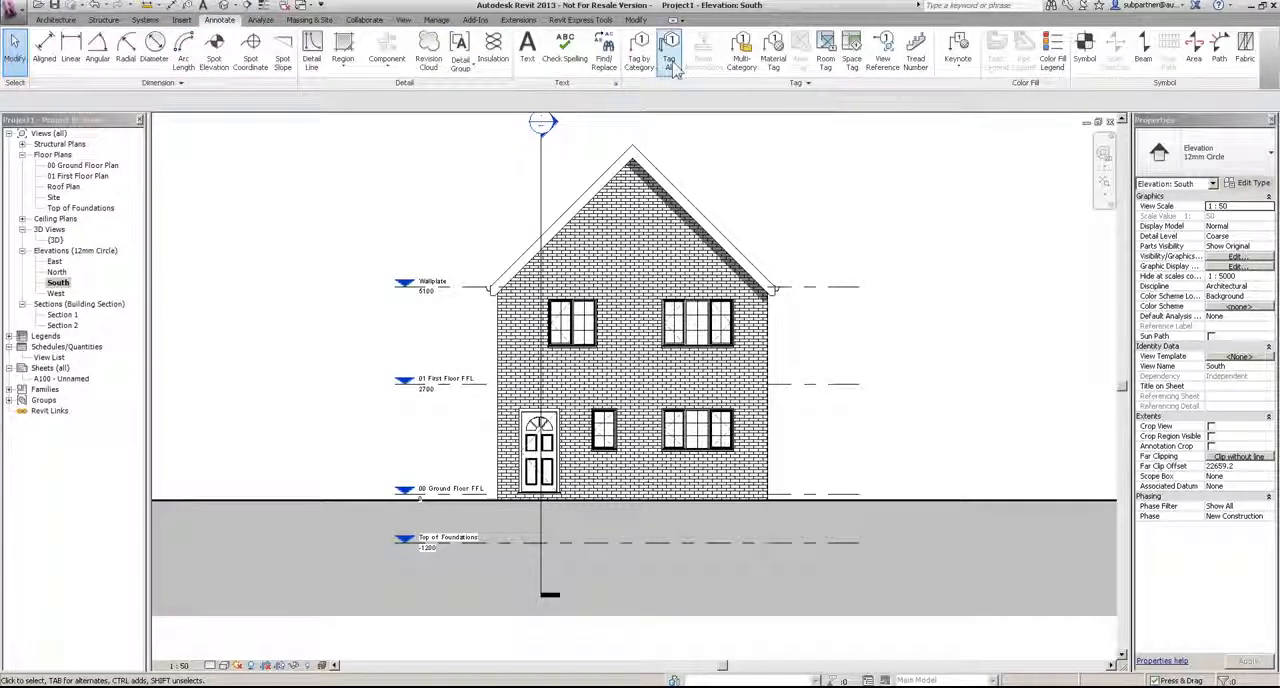
{"action": "left_click", "coordinate": [669, 45]}
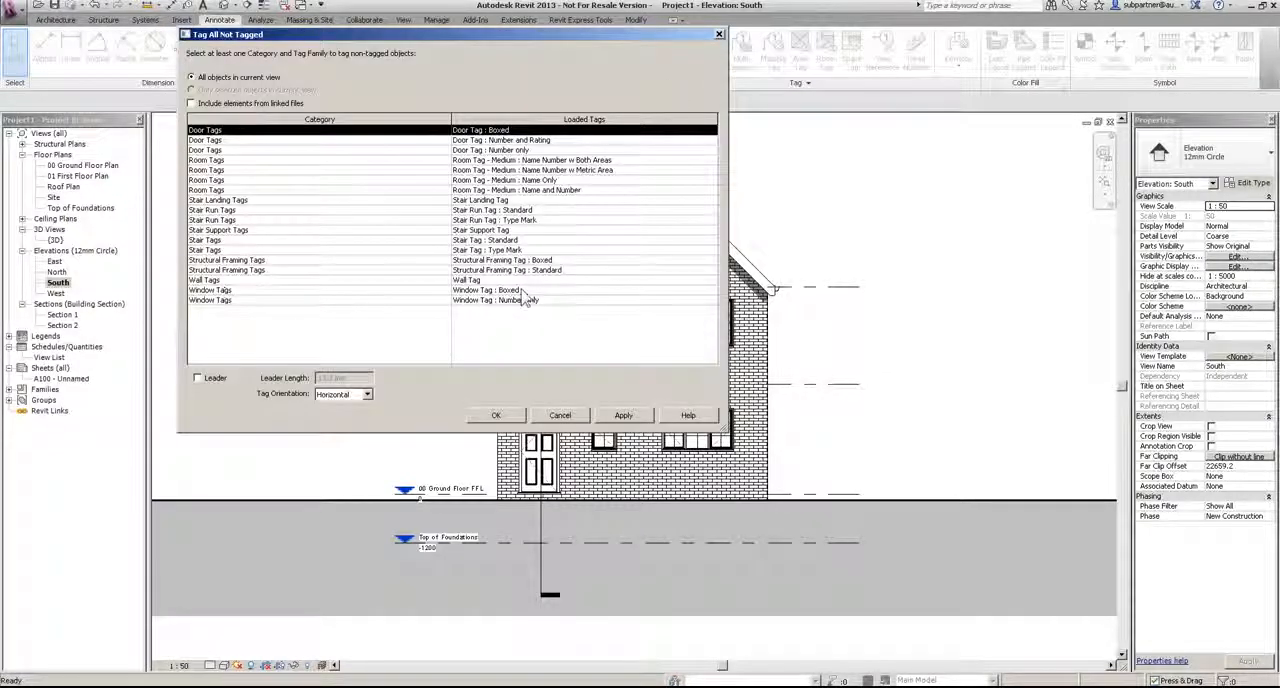
{"action": "left_click", "coordinate": [522, 291]}
{"action": "left_click", "coordinate": [495, 415]}
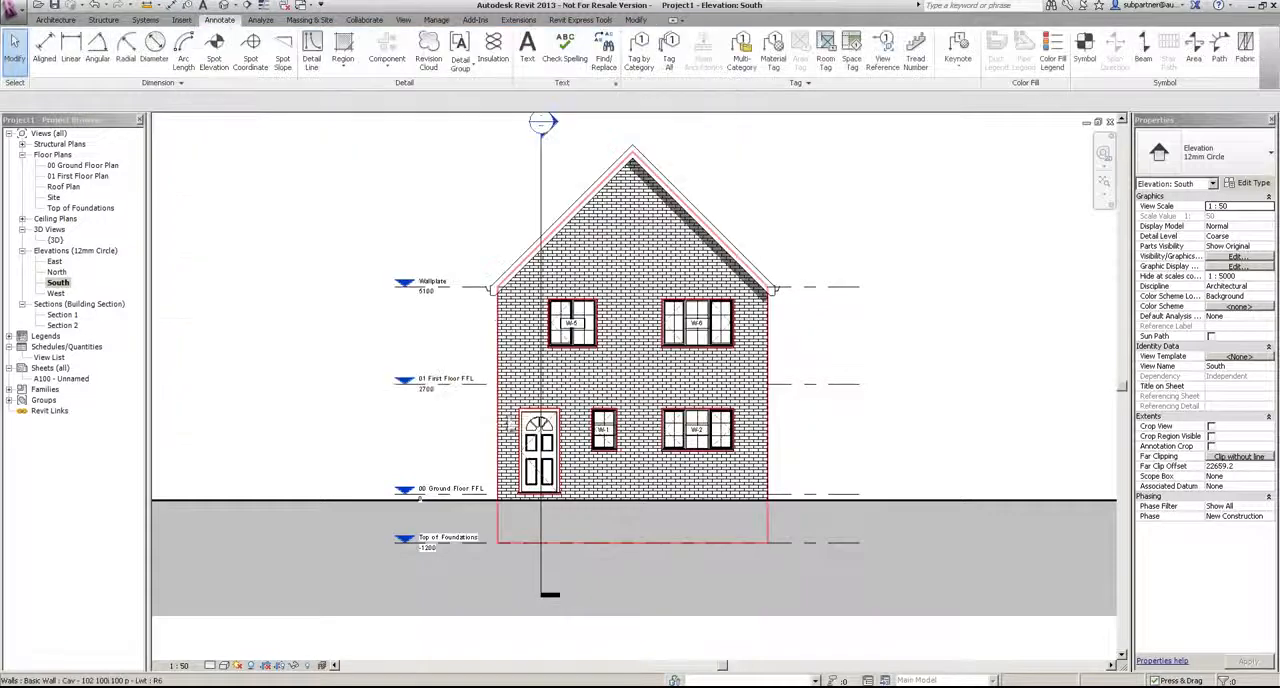
{"action": "scroll", "coordinate": [655, 520], "scroll_direction": "up", "scroll_amount": 2}
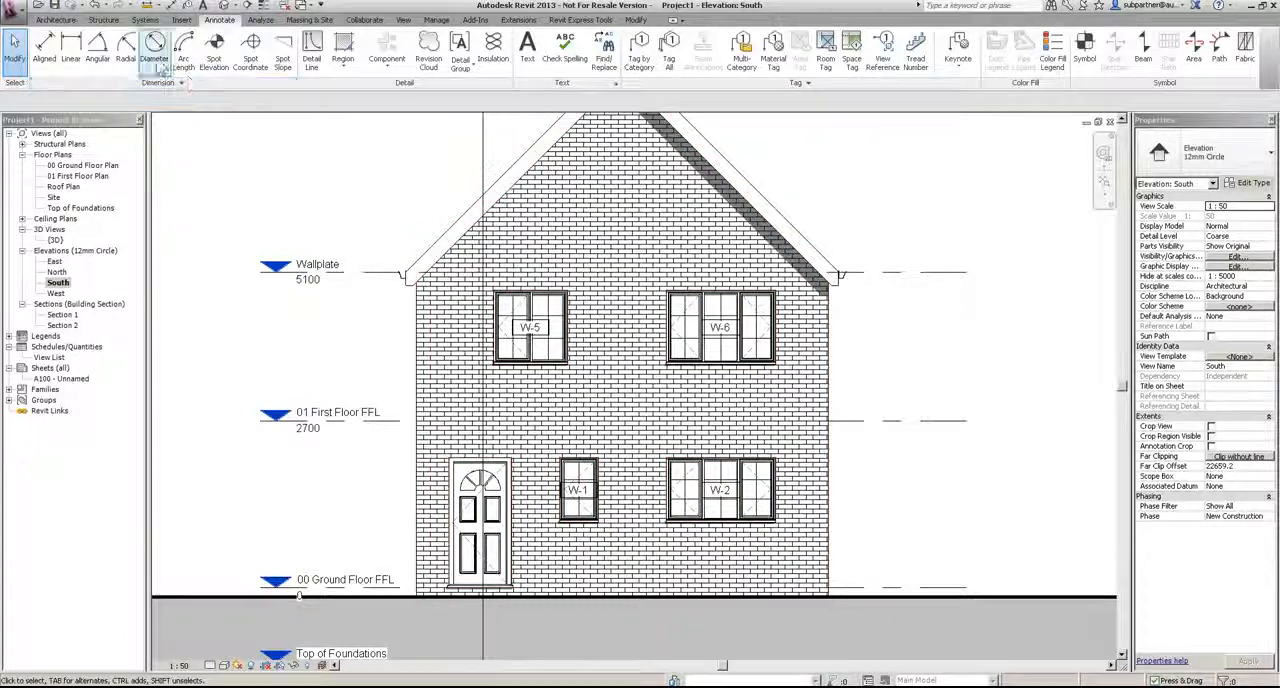
Step: In the South elevation, tag all untagged doors with the Door Tag : Boxed family
{"action": "left_click", "coordinate": [667, 55]}
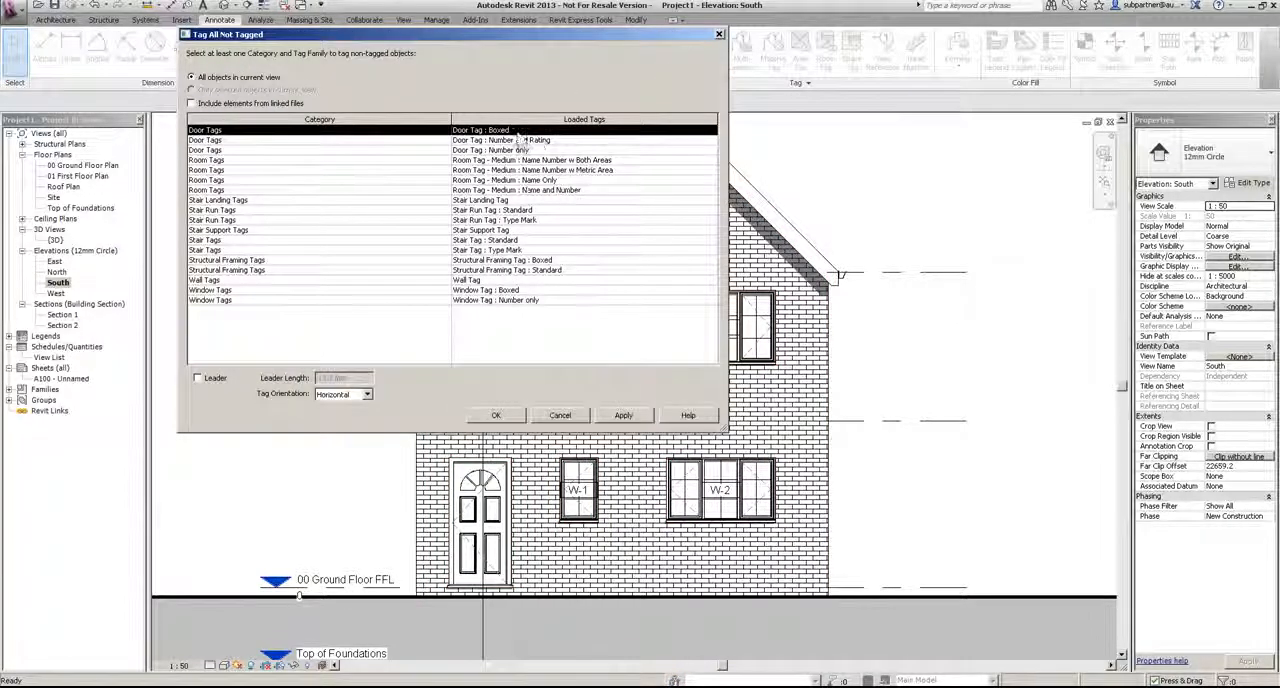
{"action": "left_click", "coordinate": [497, 416]}
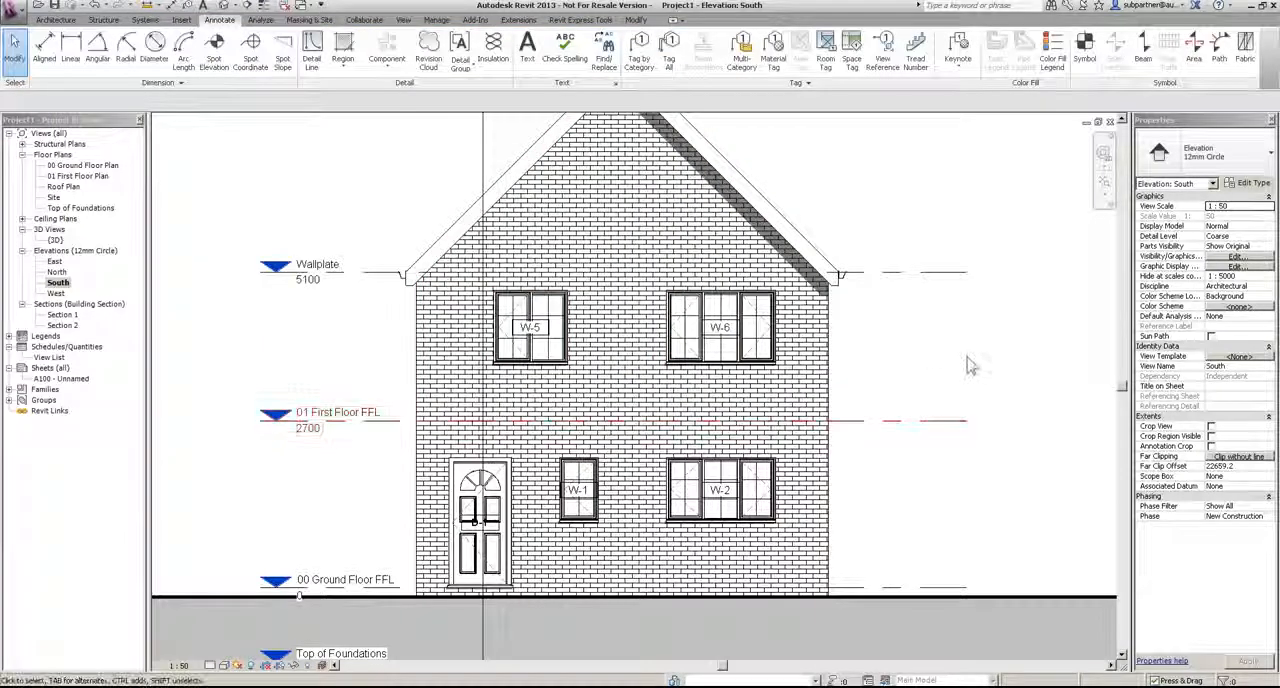
{"action": "scroll", "coordinate": [485, 545], "scroll_direction": "up", "scroll_amount": 5}
{"action": "scroll", "coordinate": [485, 545], "scroll_direction": "down", "scroll_amount": 4}
Step: In the North elevation, tag all untagged doors and windows with Door Tag : Boxed and Window Tag : Boxed
{"action": "double_click", "coordinate": [57, 272]}
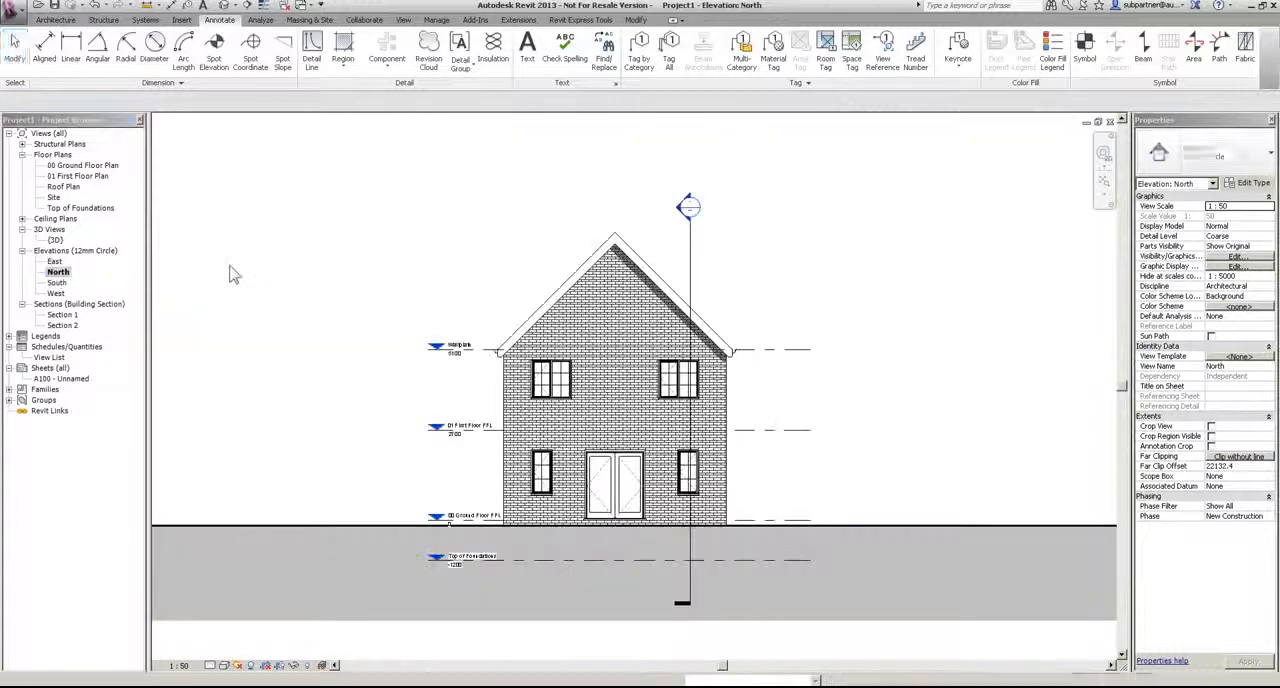
{"action": "left_click", "coordinate": [669, 46]}
{"action": "left_click", "coordinate": [503, 140]}
{"action": "left_click", "coordinate": [487, 131]}
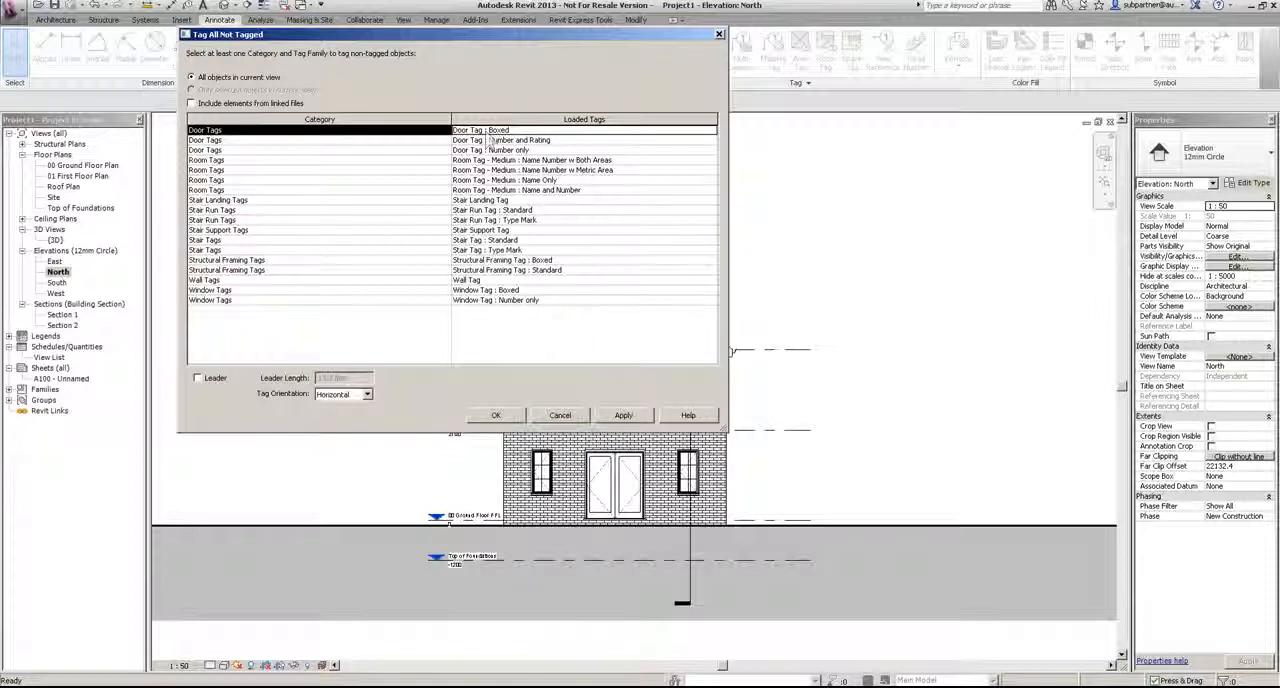
{"action": "left_click", "coordinate": [498, 290], "text": "ctrl"}
{"action": "left_click", "coordinate": [496, 415]}
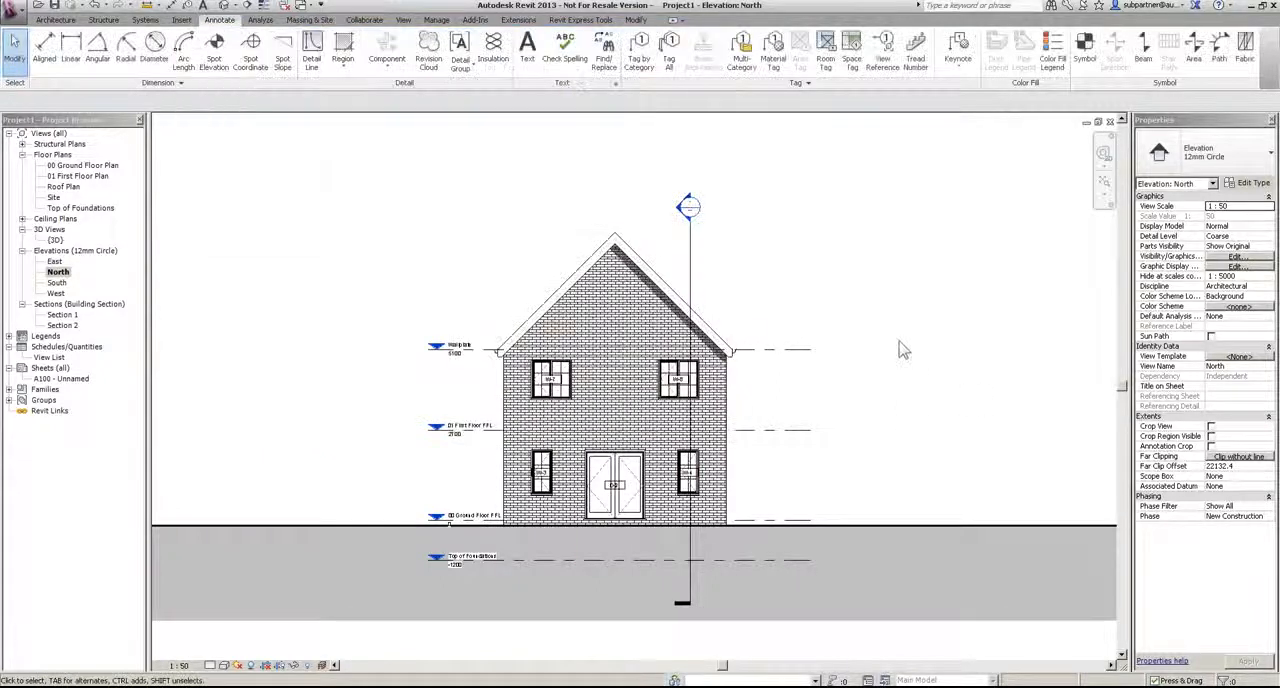
{"action": "scroll", "coordinate": [768, 498], "scroll_direction": "up", "scroll_amount": 2}
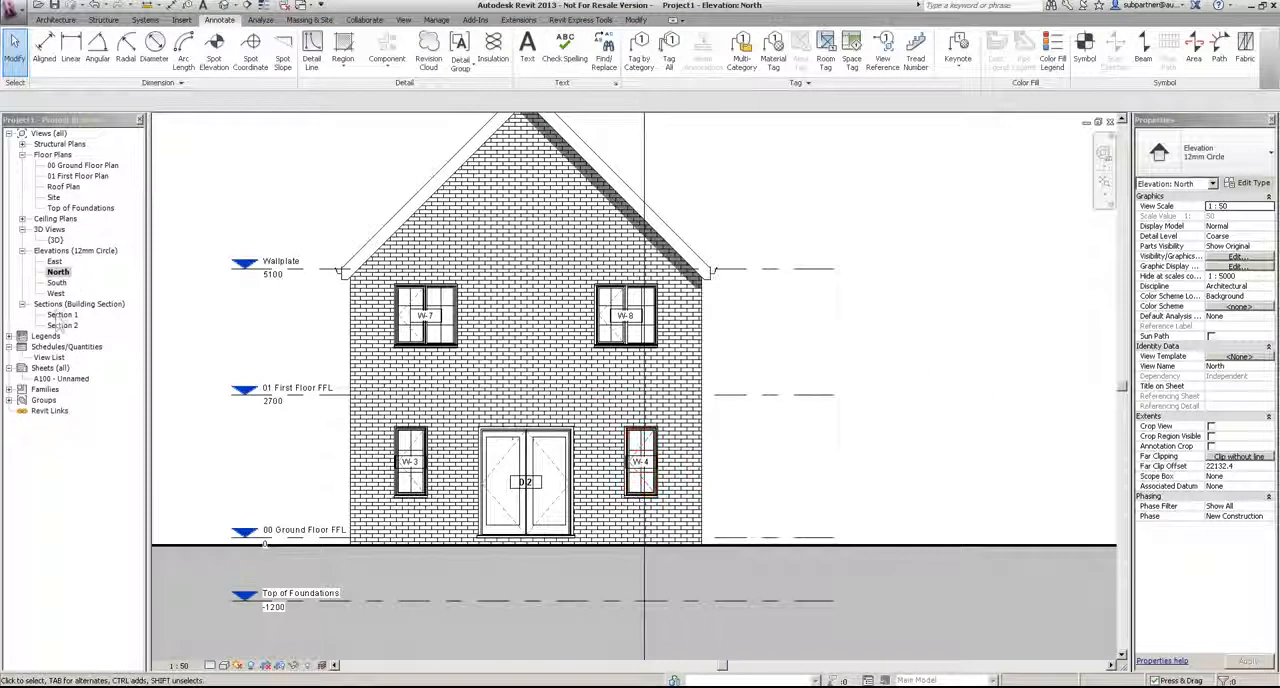
Step: In the 00 Ground Floor Plan, rename the small room RM-2 beside the front door as WC
{"action": "double_click", "coordinate": [85, 165]}
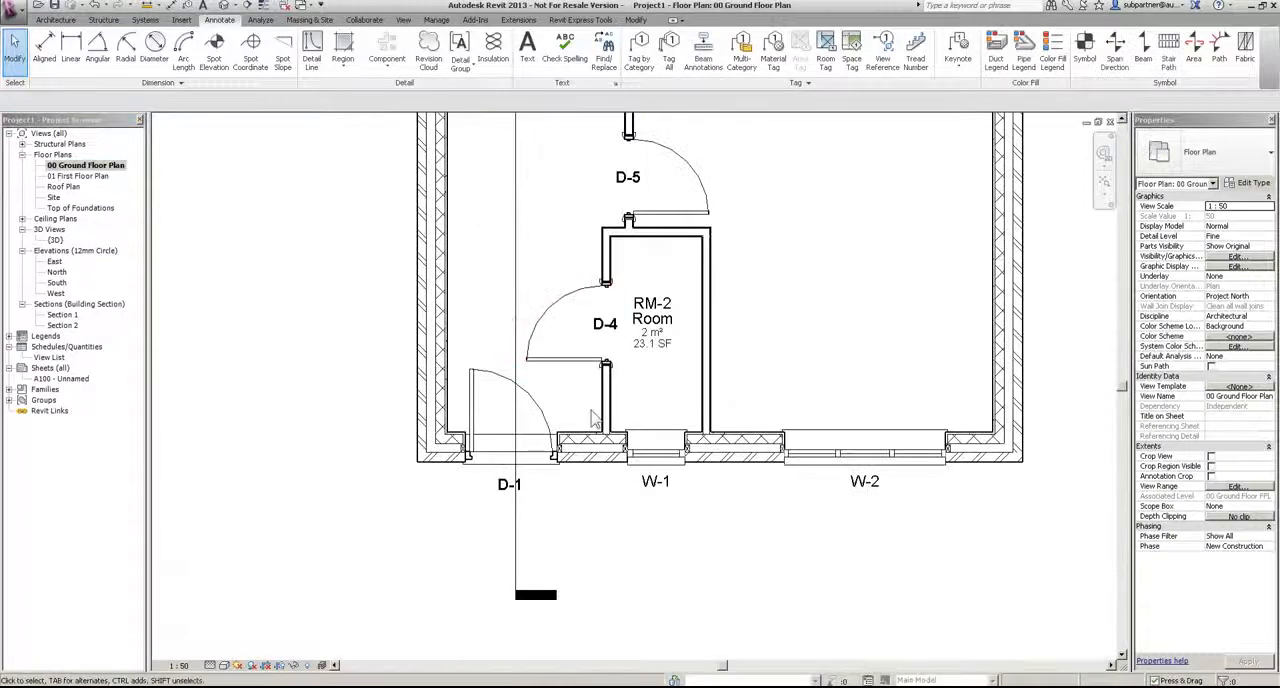
{"action": "scroll", "coordinate": [650, 322], "scroll_direction": "up", "scroll_amount": 2}
{"action": "left_click", "coordinate": [650, 318]}
{"action": "left_click", "coordinate": [648, 321]}
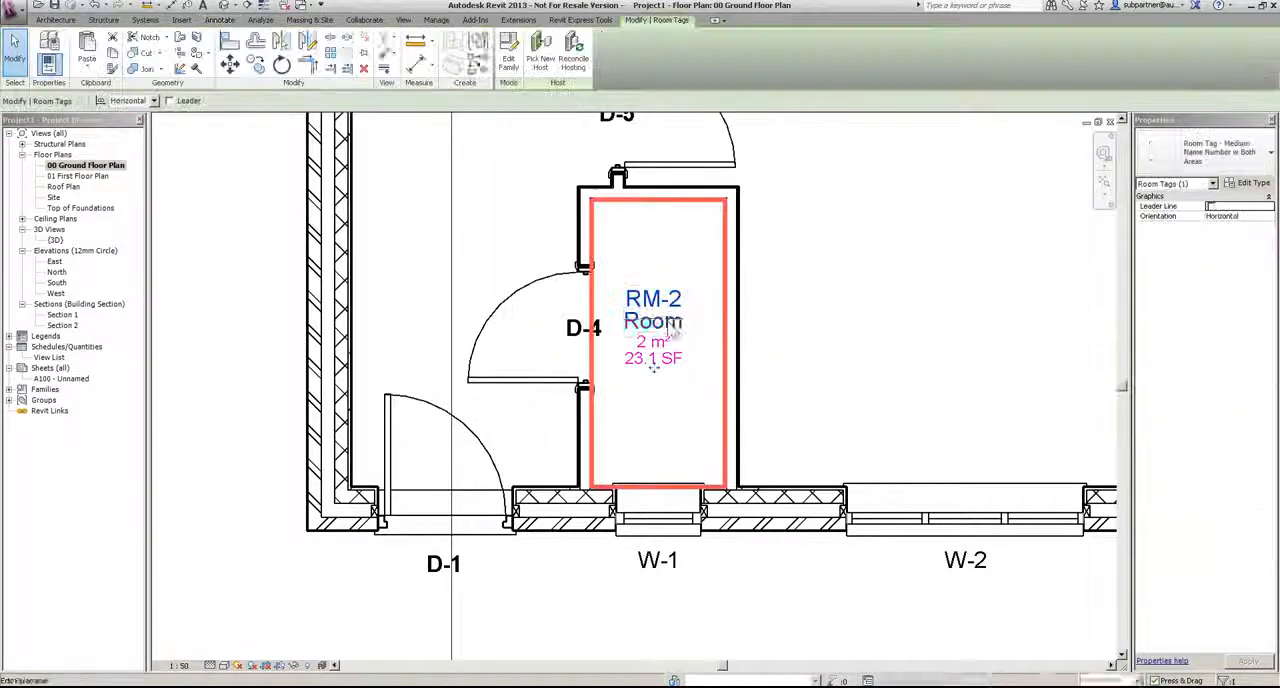
{"action": "type", "text": "WC"}
{"action": "key", "text": "Return"}
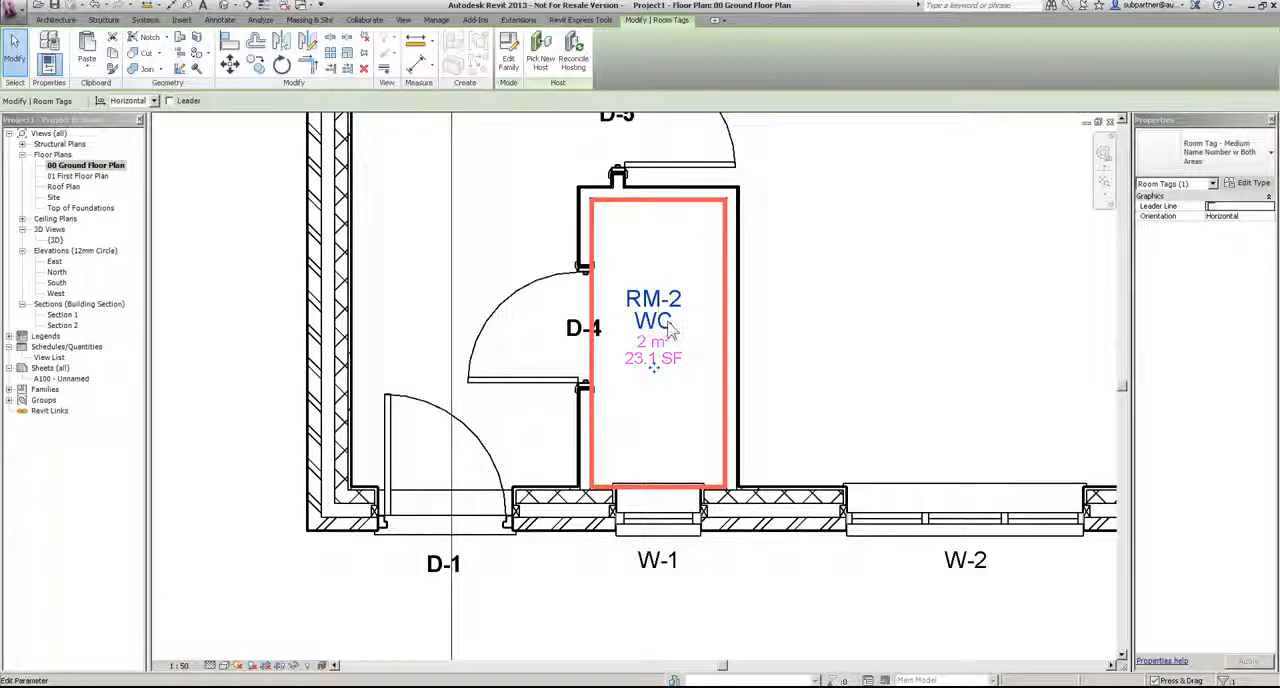
Step: Rename the entrance room RM-1 as Hall through its room tag
{"action": "scroll", "coordinate": [674, 390], "scroll_direction": "down", "scroll_amount": 3}
{"action": "left_click", "coordinate": [576, 172]}
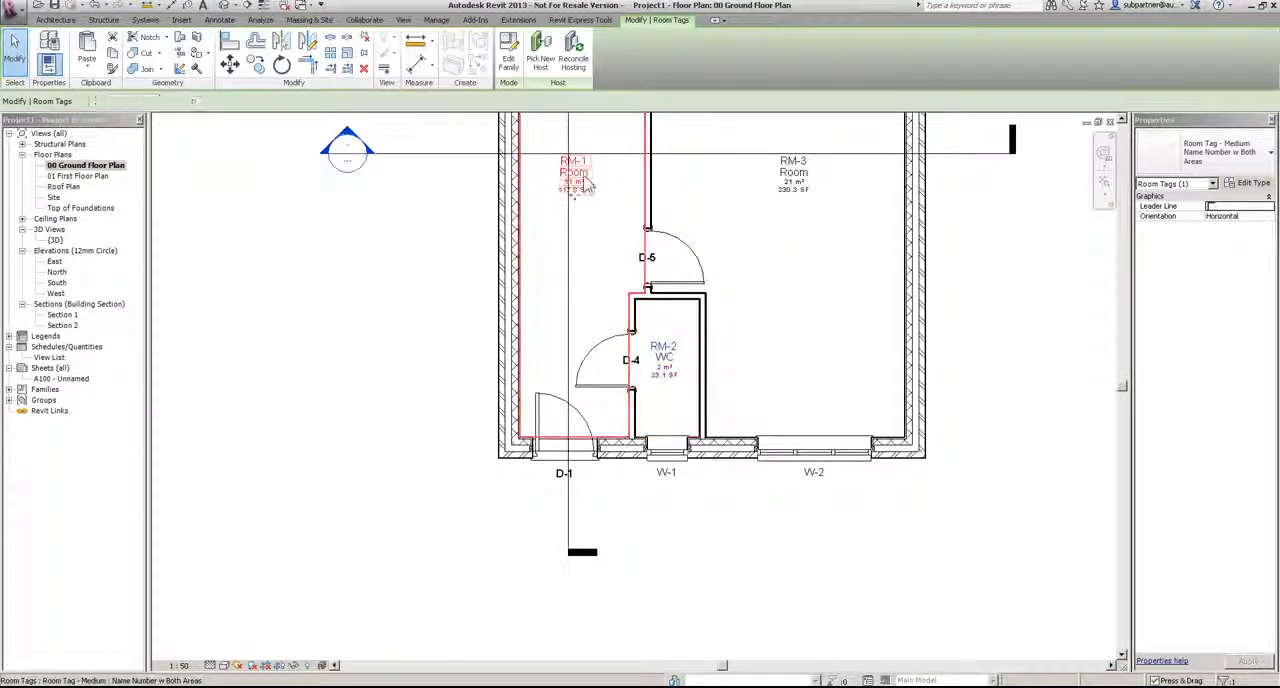
{"action": "left_click", "coordinate": [578, 172]}
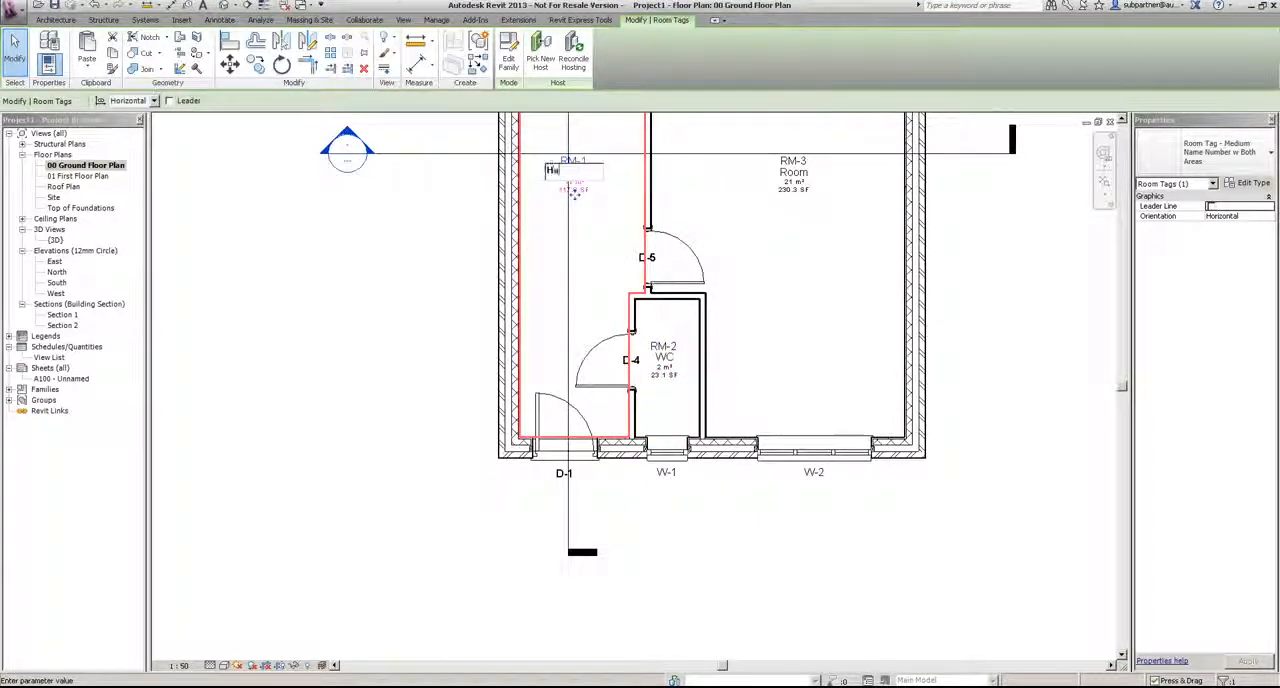
{"action": "key", "text": "Return"}
Step: Edit the Room Tag - Medium family so its square-feet area label uses the ft² unit symbol, and reload it into the project
{"action": "left_click", "coordinate": [792, 176]}
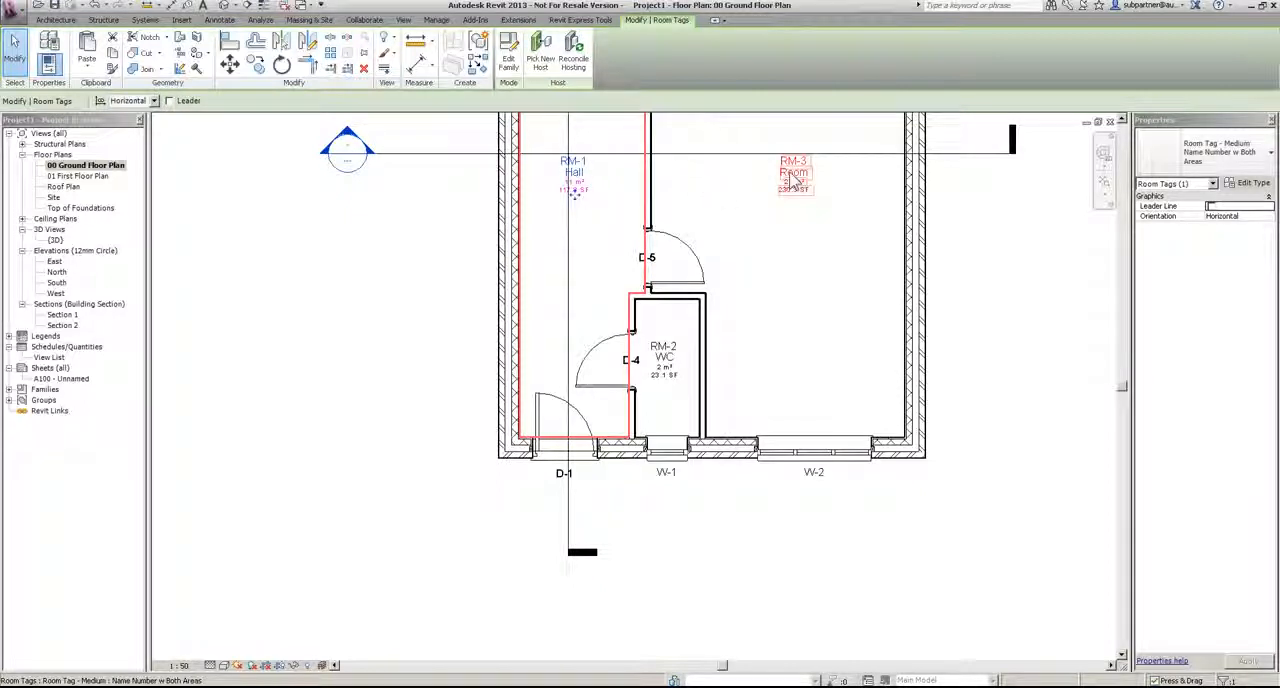
{"action": "left_click", "coordinate": [508, 55]}
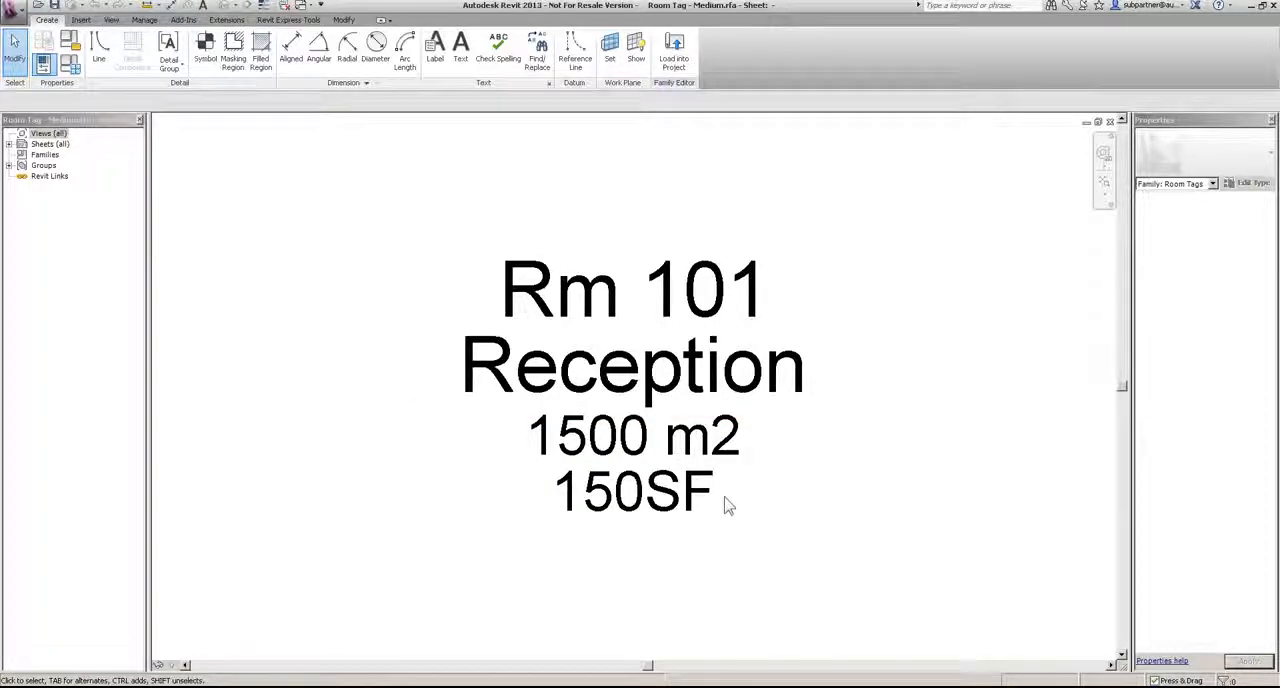
{"action": "left_click", "coordinate": [650, 515]}
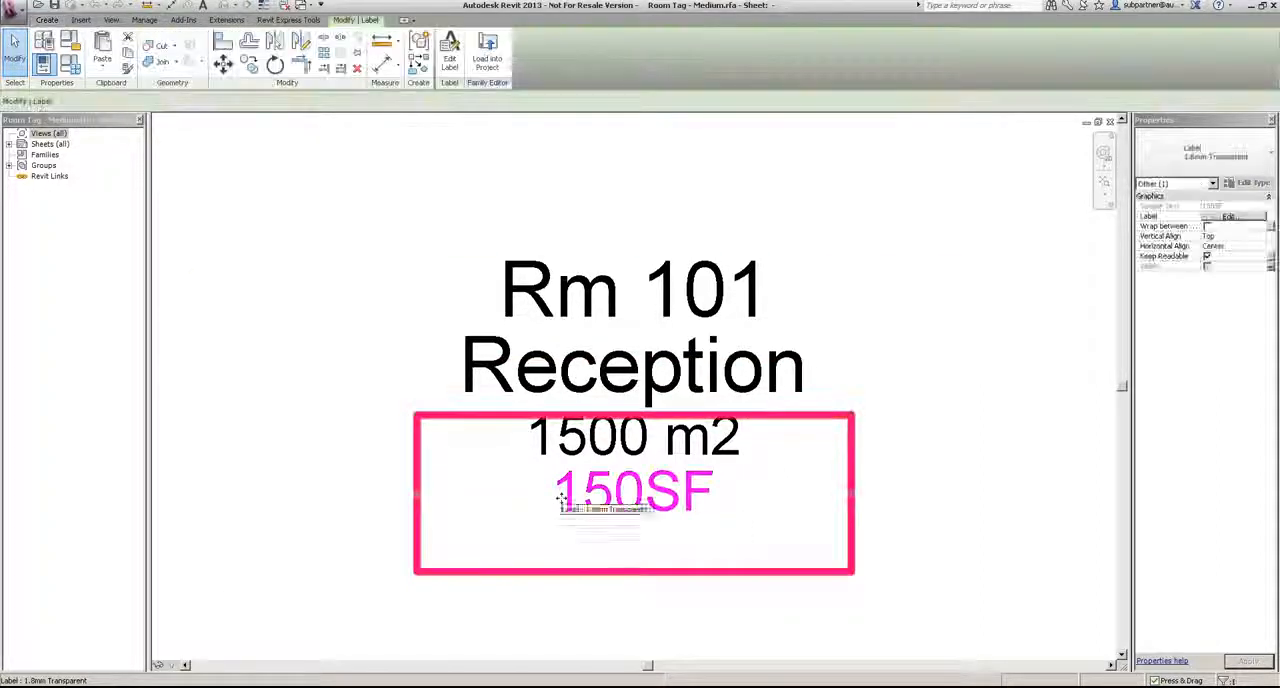
{"action": "left_click", "coordinate": [449, 52]}
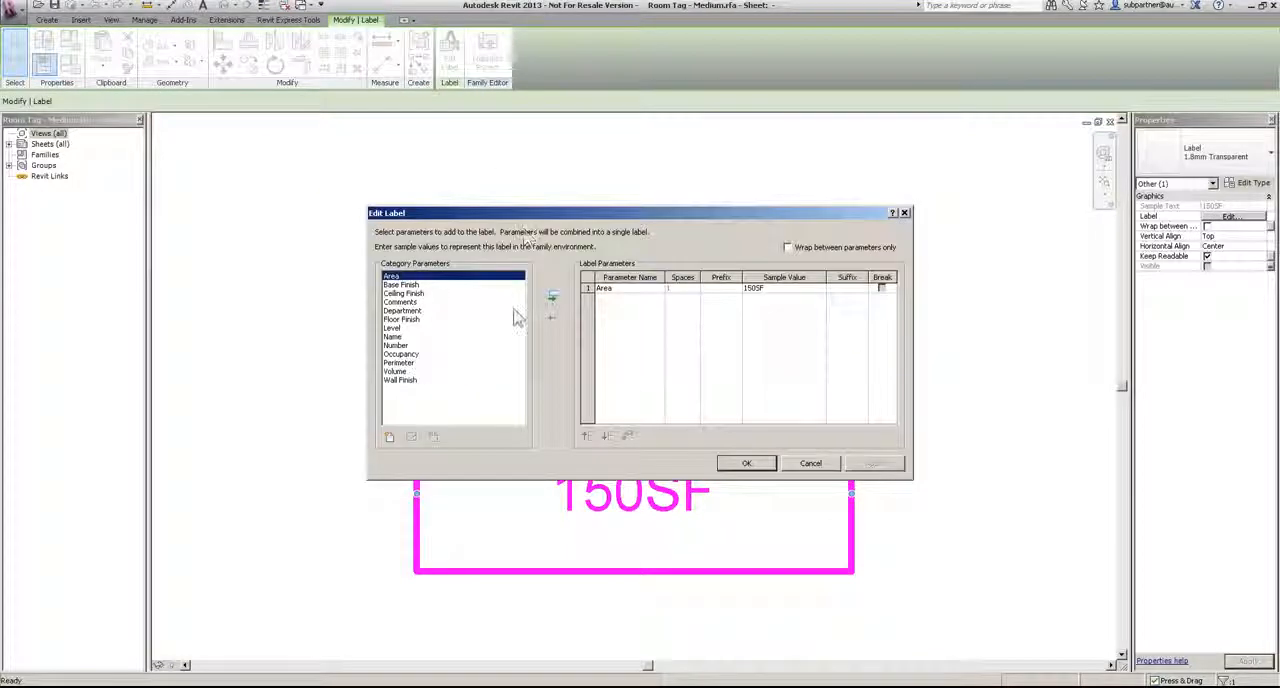
{"action": "left_click", "coordinate": [590, 288]}
{"action": "left_click", "coordinate": [628, 437]}
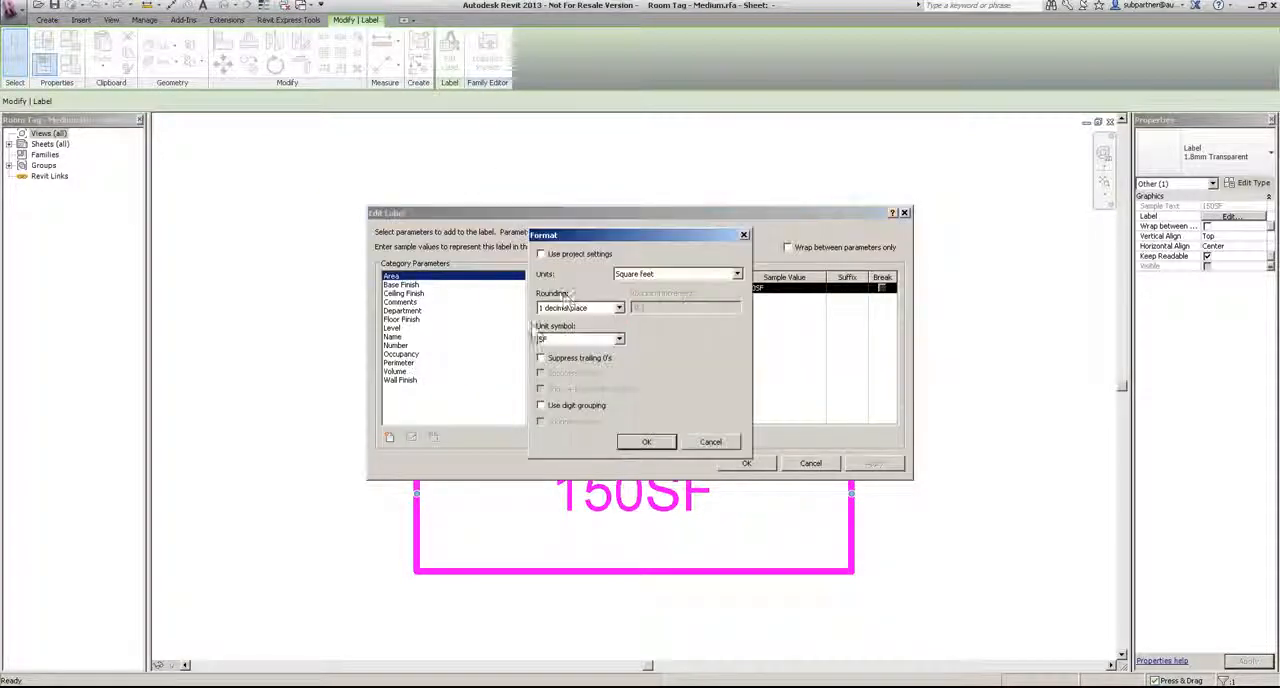
{"action": "left_click", "coordinate": [590, 339]}
{"action": "left_click", "coordinate": [560, 375]}
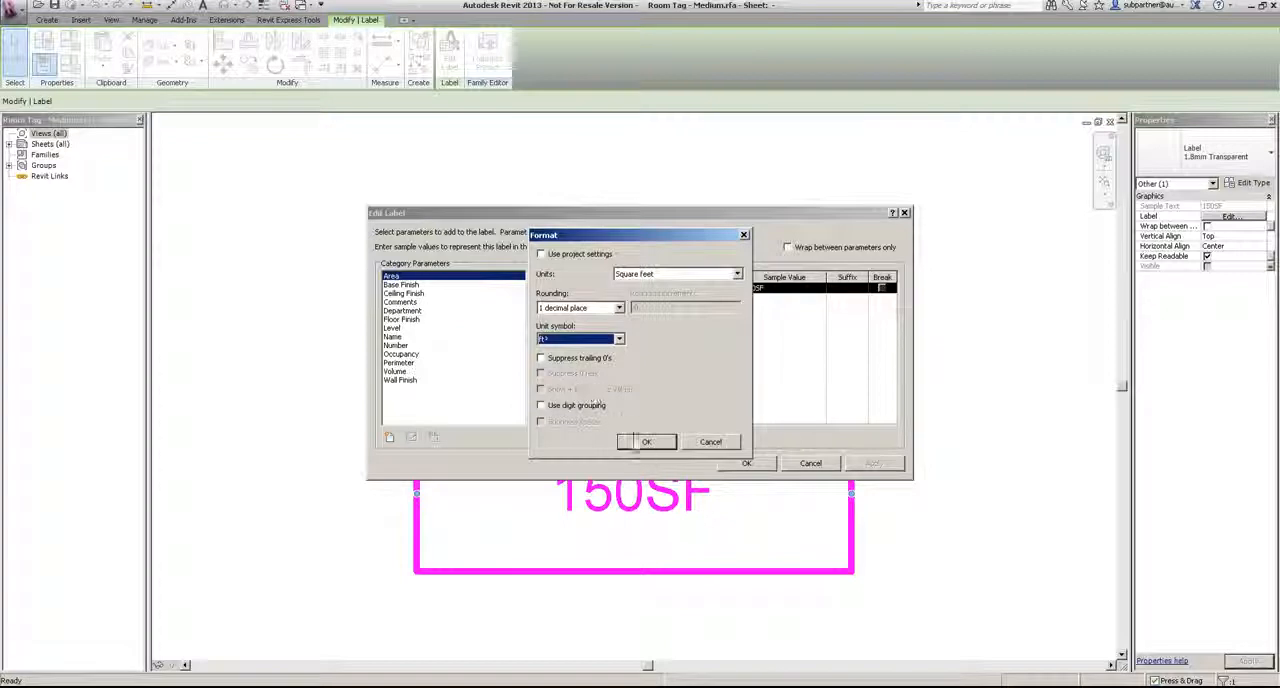
{"action": "left_click", "coordinate": [646, 442]}
{"action": "left_click", "coordinate": [746, 463]}
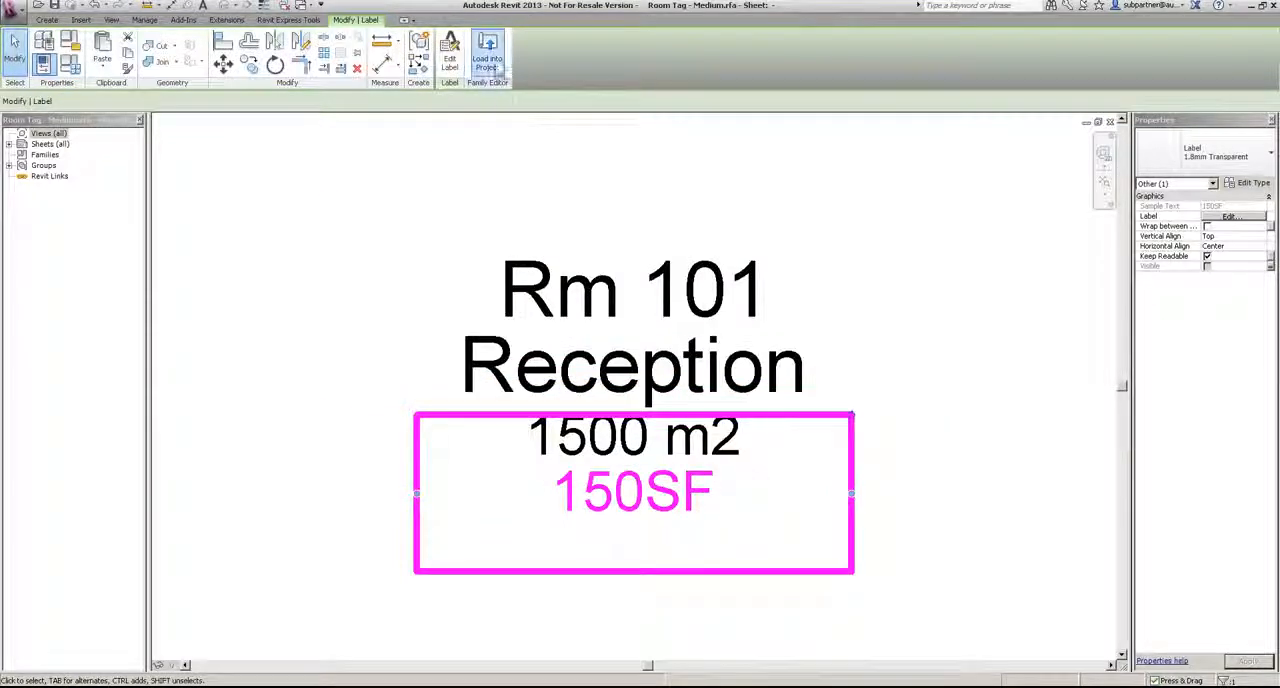
{"action": "left_click", "coordinate": [487, 52]}
{"action": "left_click", "coordinate": [626, 358]}
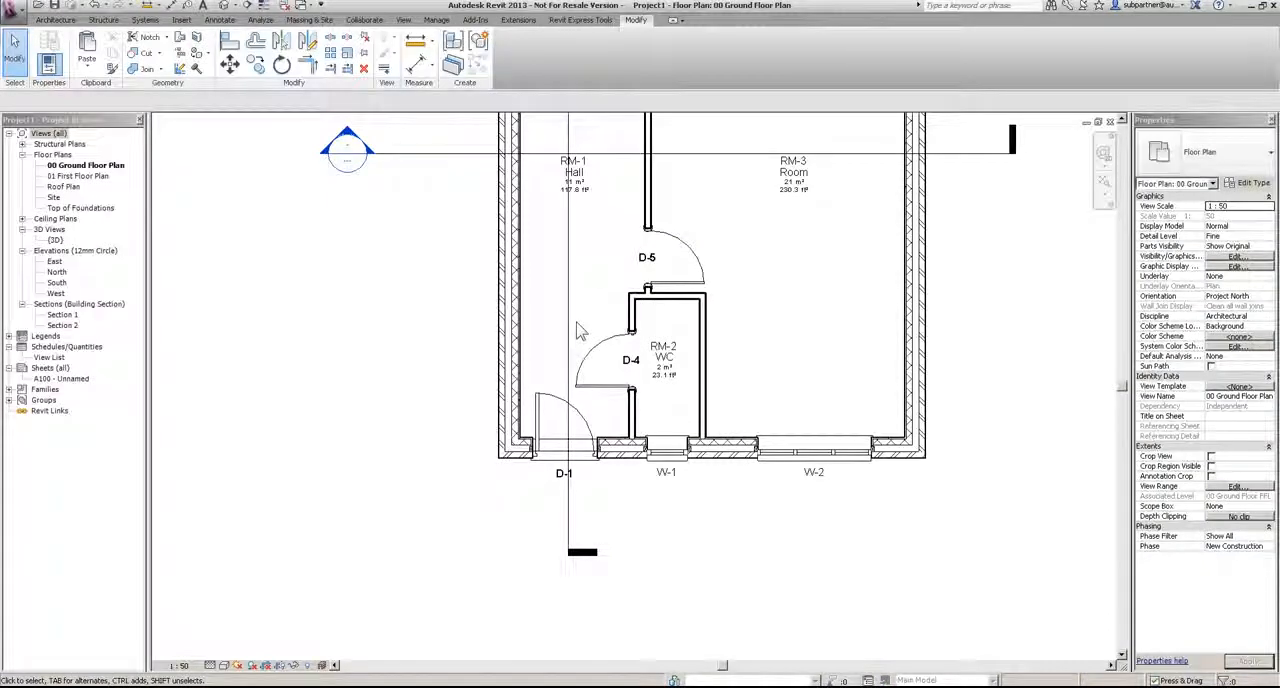
Step: Rename room RM-3 on the ground floor as Kitchen
{"action": "left_click", "coordinate": [790, 170]}
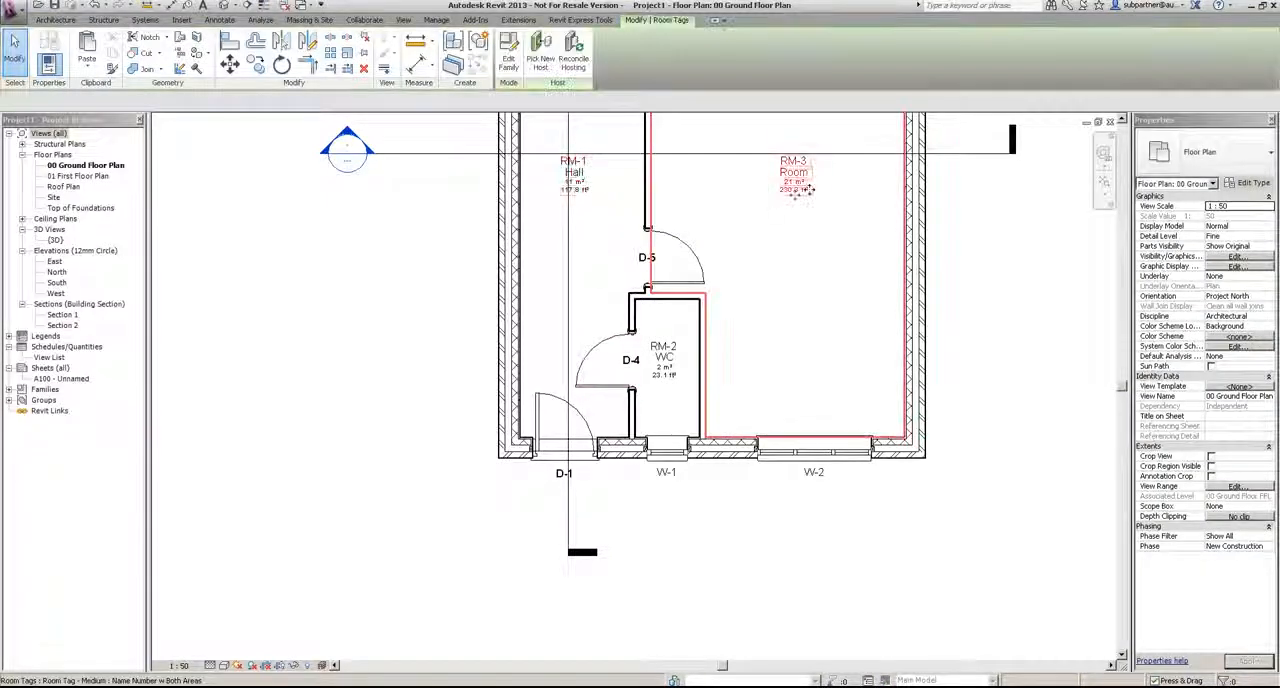
{"action": "left_click", "coordinate": [783, 171]}
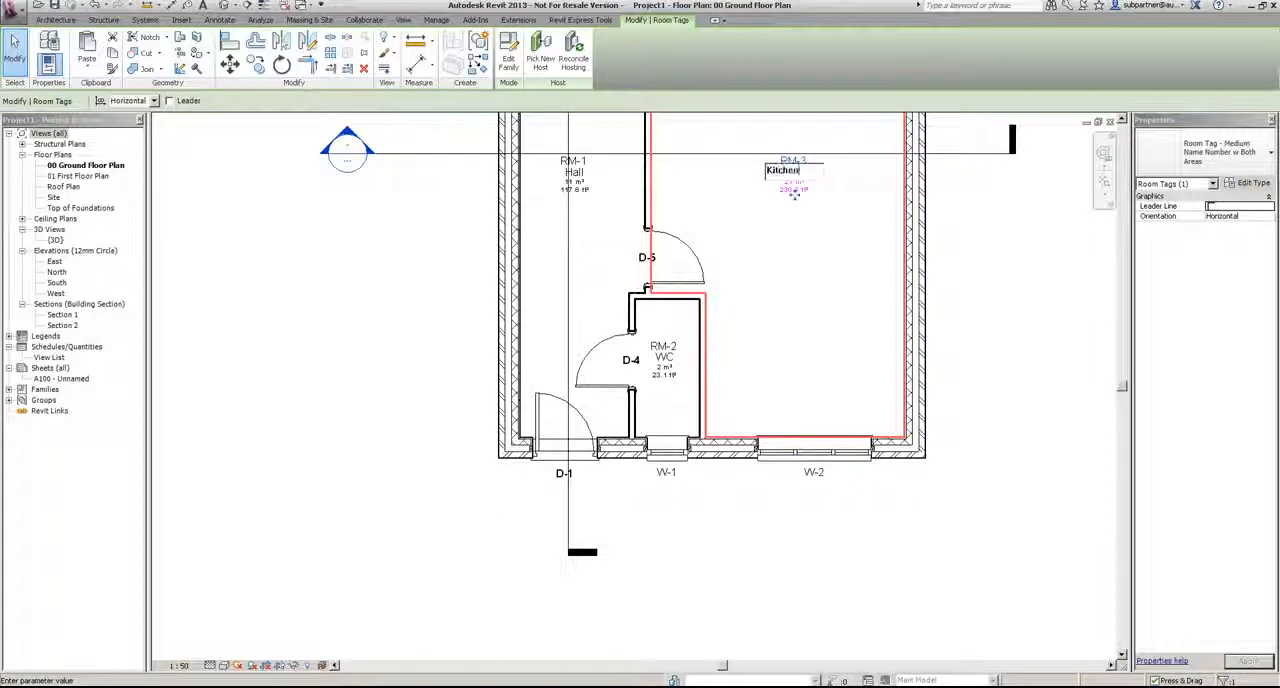
{"action": "left_click", "coordinate": [808, 293]}
Step: Rename room RM-4, the large ground-floor room with the double doors, as Lounge
{"action": "middle_click_drag", "start_coordinate": [787, 360], "coordinate": [750, 630]}
{"action": "left_click", "coordinate": [674, 281]}
{"action": "left_click", "coordinate": [673, 279]}
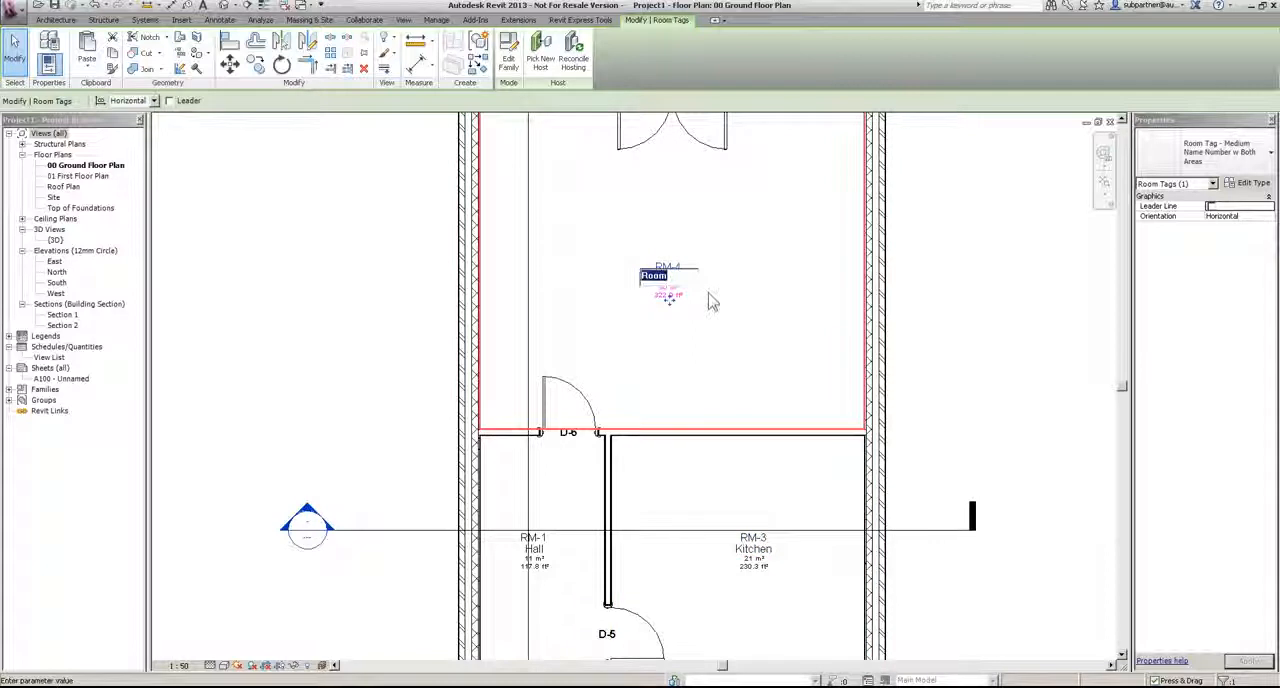
{"action": "type", "text": "Lounge"}
{"action": "left_click", "coordinate": [712, 302]}
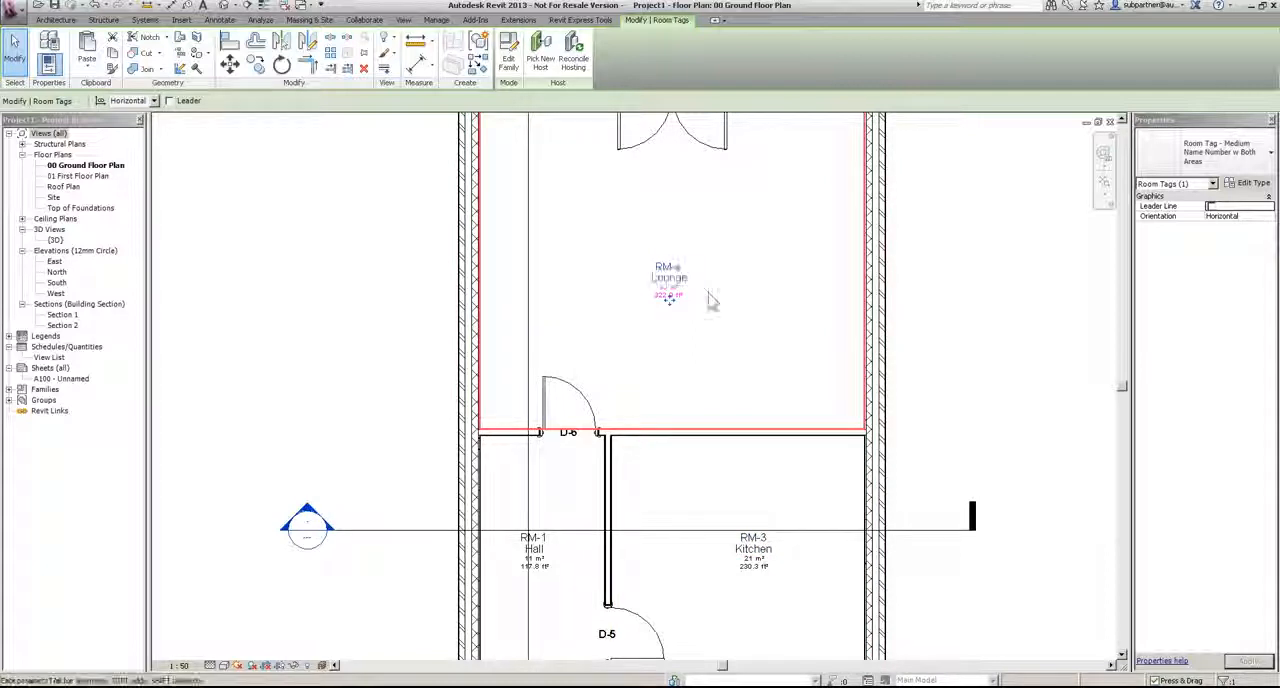
Step: In the 01 First Floor Plan, rename room RM-6 as Bathroom
{"action": "double_click", "coordinate": [62, 177]}
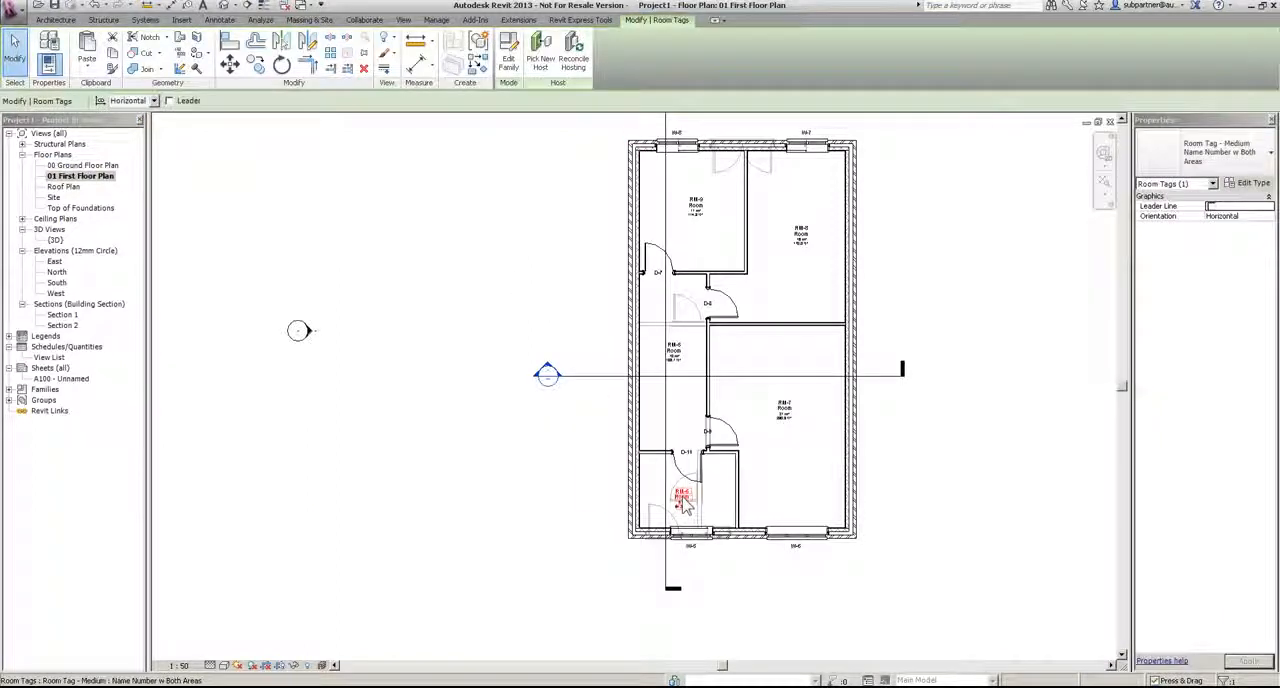
{"action": "left_click", "coordinate": [677, 503]}
{"action": "type", "text": "Bathr"}
{"action": "key", "text": "Return"}
Step: Rename room RM-5 on the first floor as Landing
{"action": "scroll", "coordinate": [686, 368], "scroll_direction": "up", "scroll_amount": 2}
{"action": "left_click", "coordinate": [688, 347]}
{"action": "left_click", "coordinate": [678, 341]}
{"action": "type", "text": "Landing"}
{"action": "key", "text": "Return"}
Step: Rename room RM-7 on the first floor as Bedroom
{"action": "left_click", "coordinate": [860, 450]}
{"action": "left_click", "coordinate": [859, 438]}
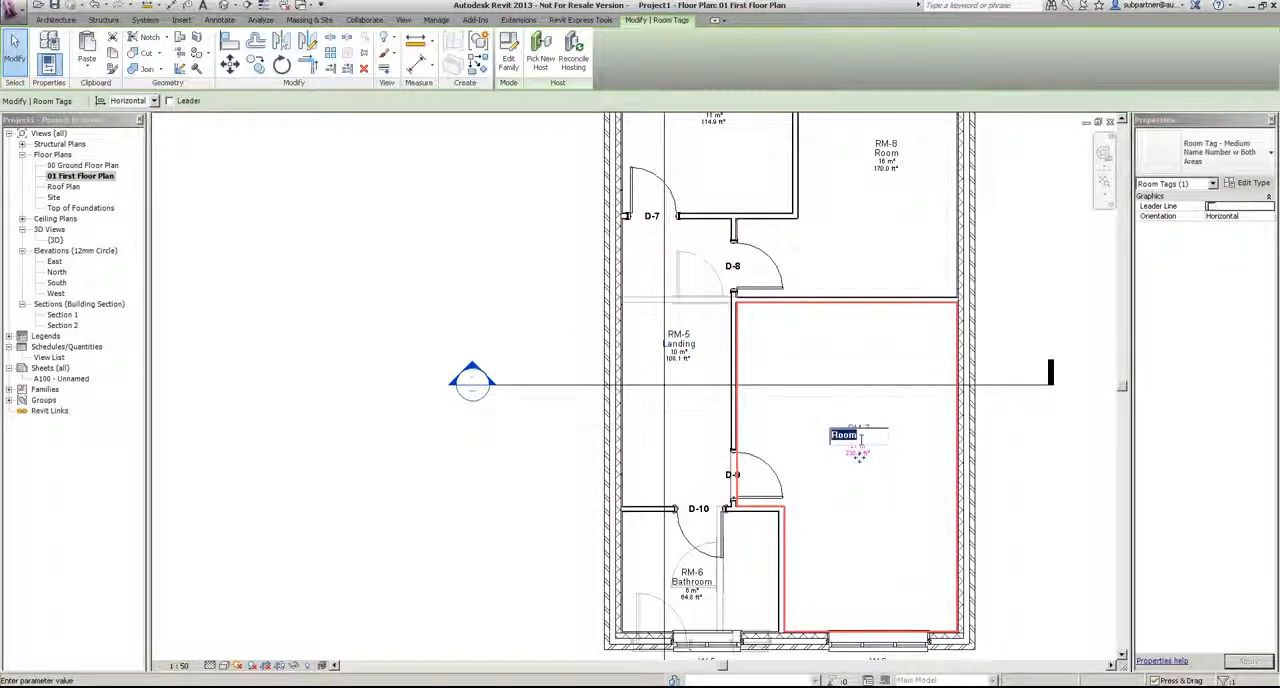
{"action": "type", "text": "Bathroom"}
{"action": "key", "text": "Return"}
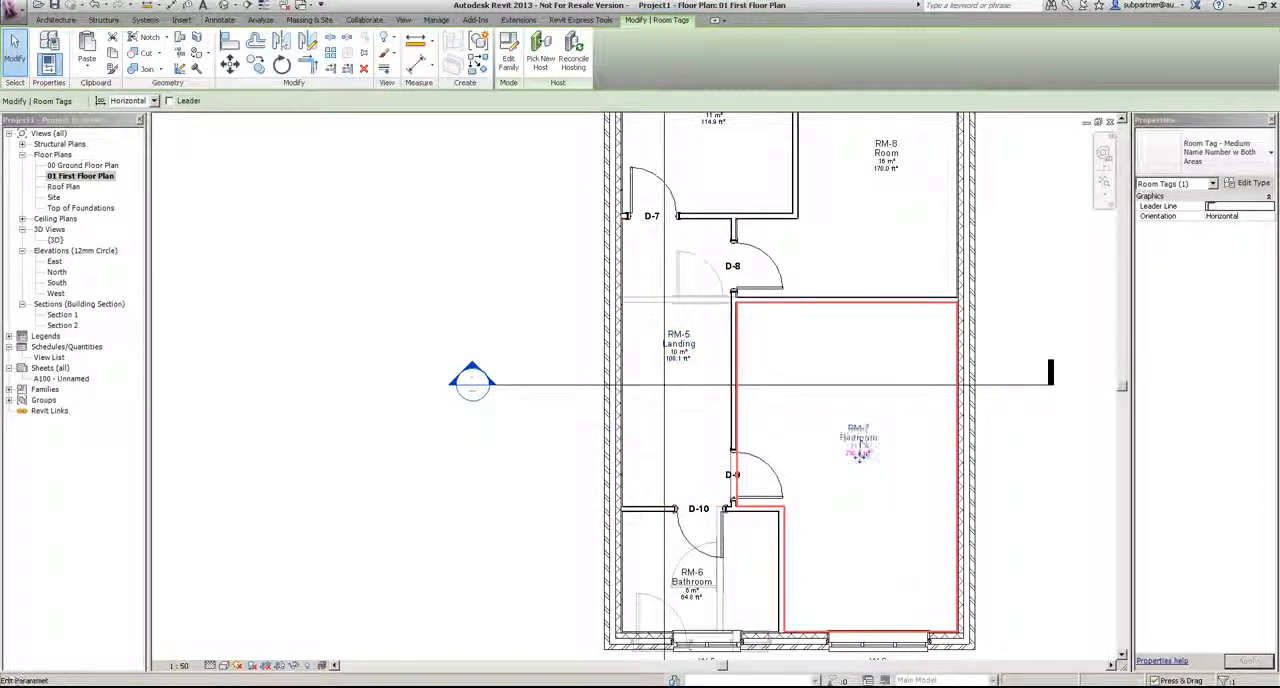
Step: Select rooms RM-8 and RM-9 together and set the name of both to the existing Bedroom entry
{"action": "scroll", "coordinate": [789, 358], "scroll_direction": "down", "scroll_amount": 2}
{"action": "middle_click_drag", "start_coordinate": [798, 318], "coordinate": [782, 461]}
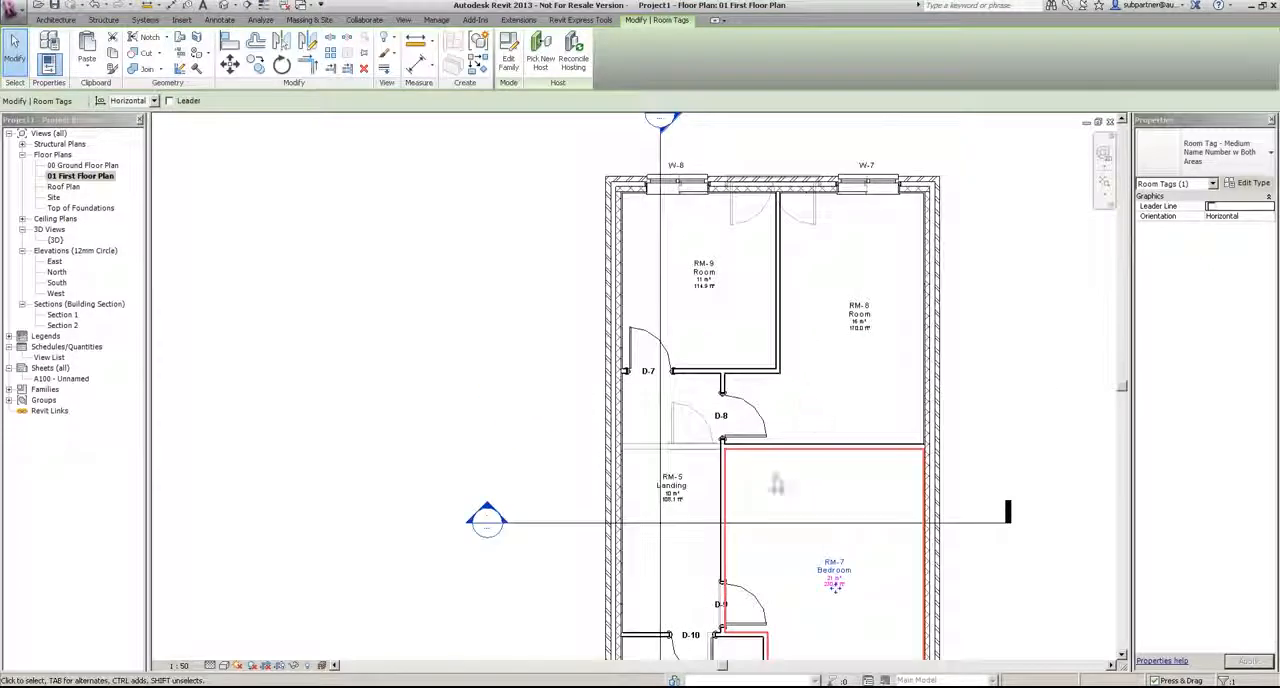
{"action": "left_click", "coordinate": [830, 372]}
{"action": "left_click", "coordinate": [760, 336], "text": "ctrl"}
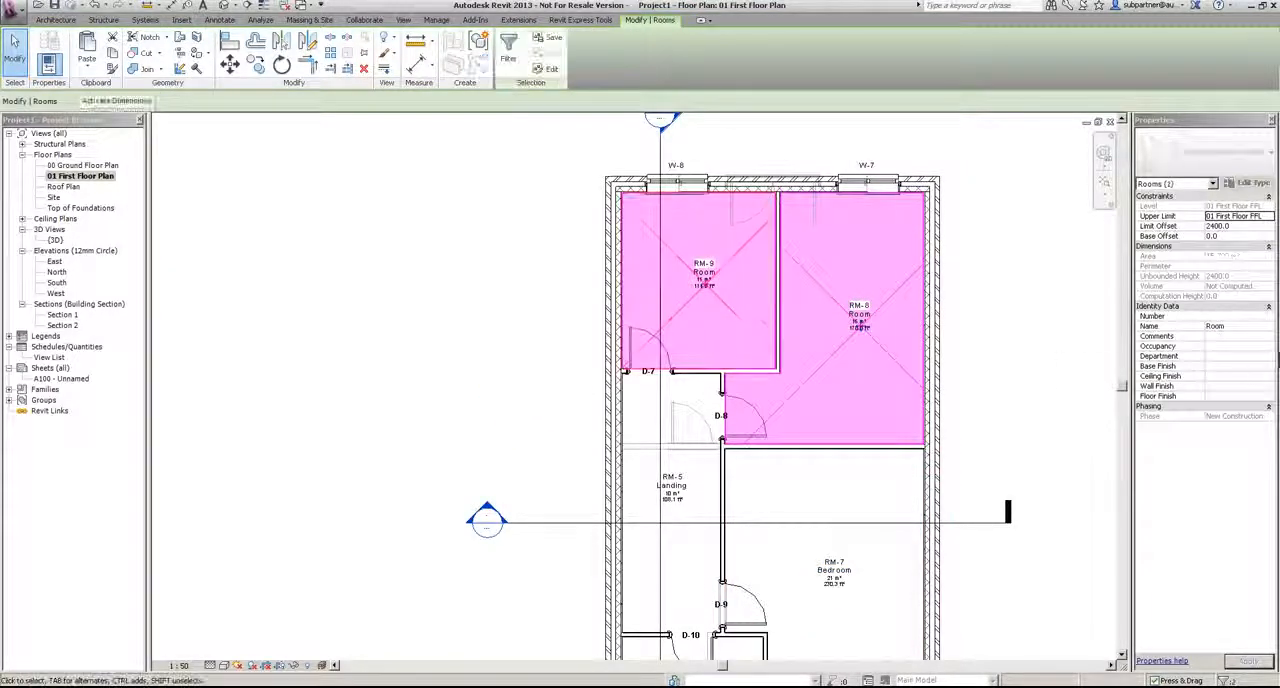
{"action": "left_click", "coordinate": [1269, 327]}
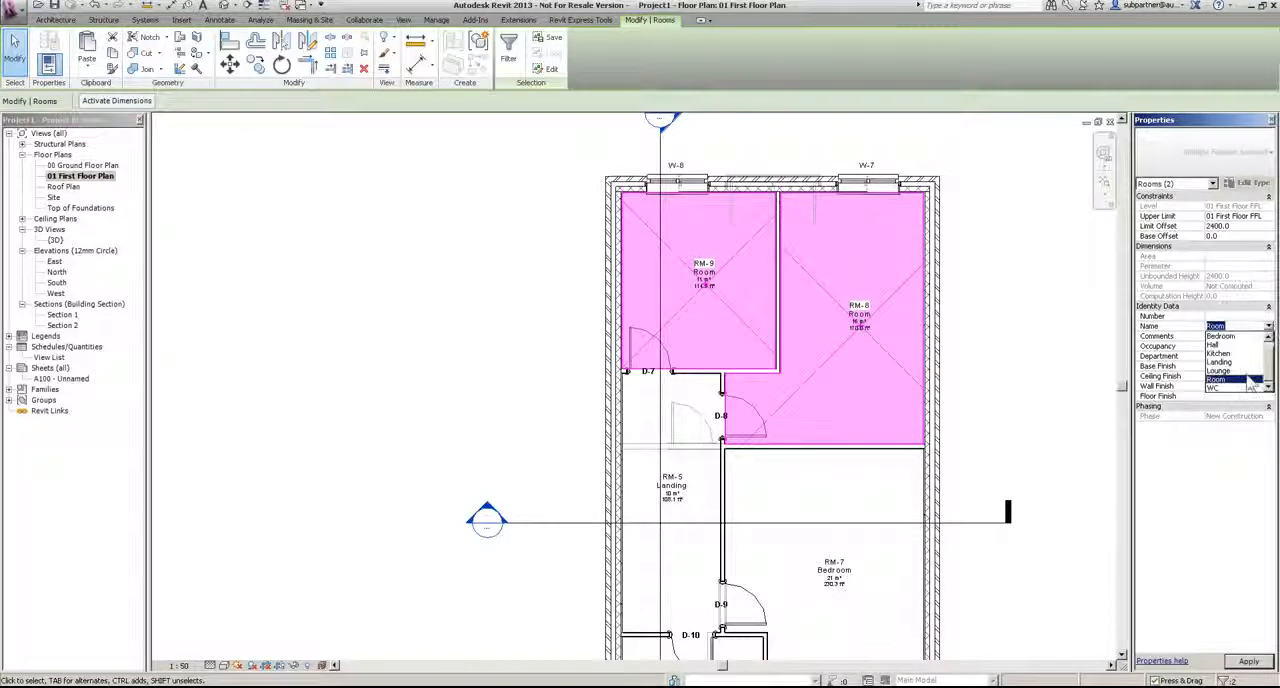
{"action": "left_click", "coordinate": [1221, 336]}
{"action": "left_click", "coordinate": [995, 302]}
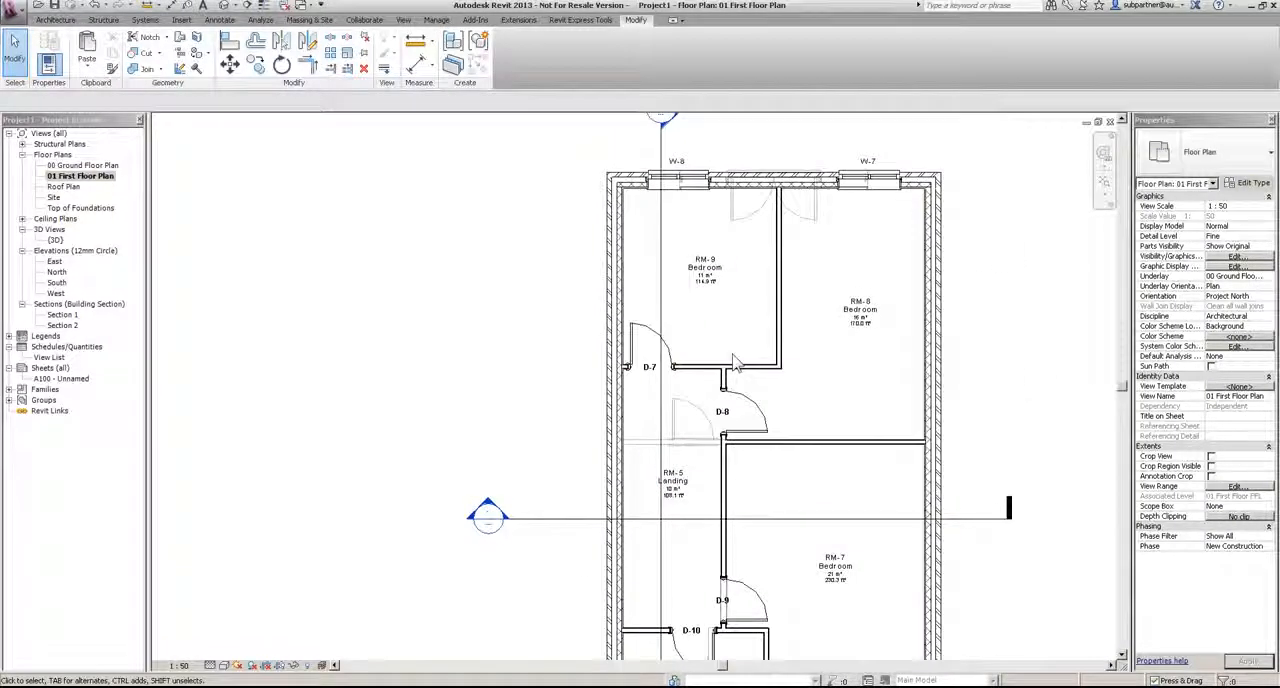
Step: Duplicate the type of room RM-9's tag on the first floor plan, accepting the suggested name for the copy
{"action": "scroll", "coordinate": [705, 272], "scroll_direction": "up", "scroll_amount": 2}
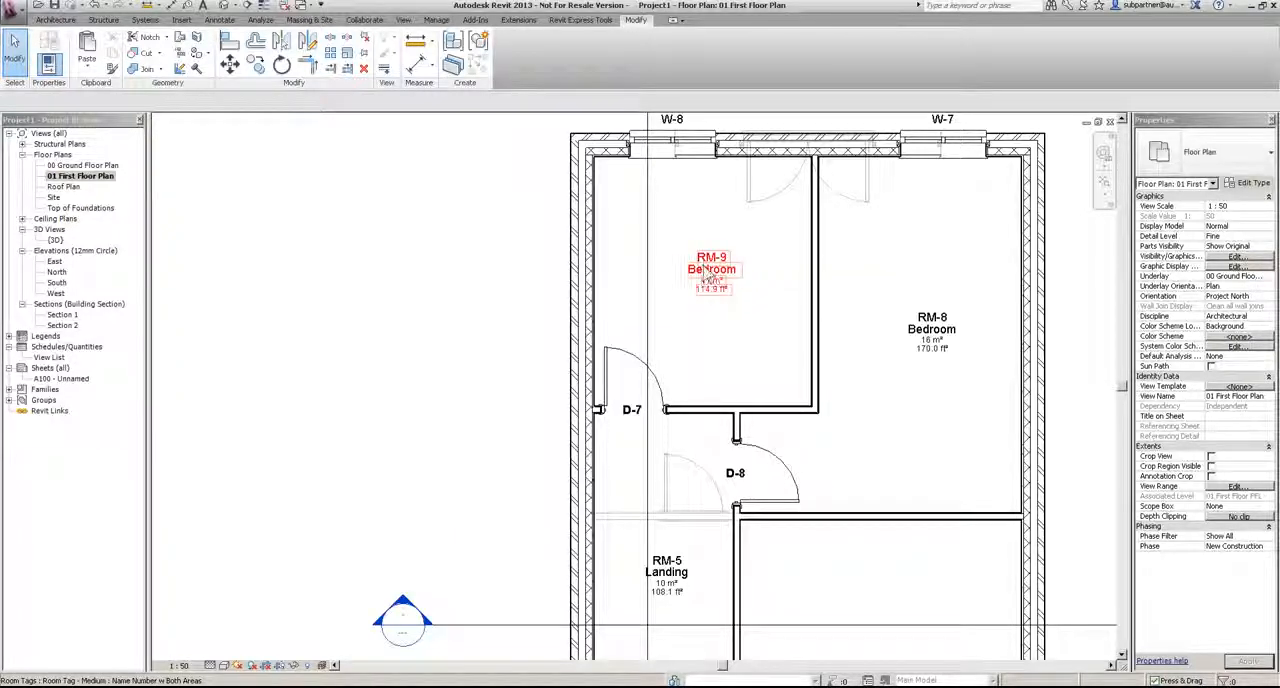
{"action": "left_click", "coordinate": [708, 278]}
{"action": "left_click", "coordinate": [1220, 155]}
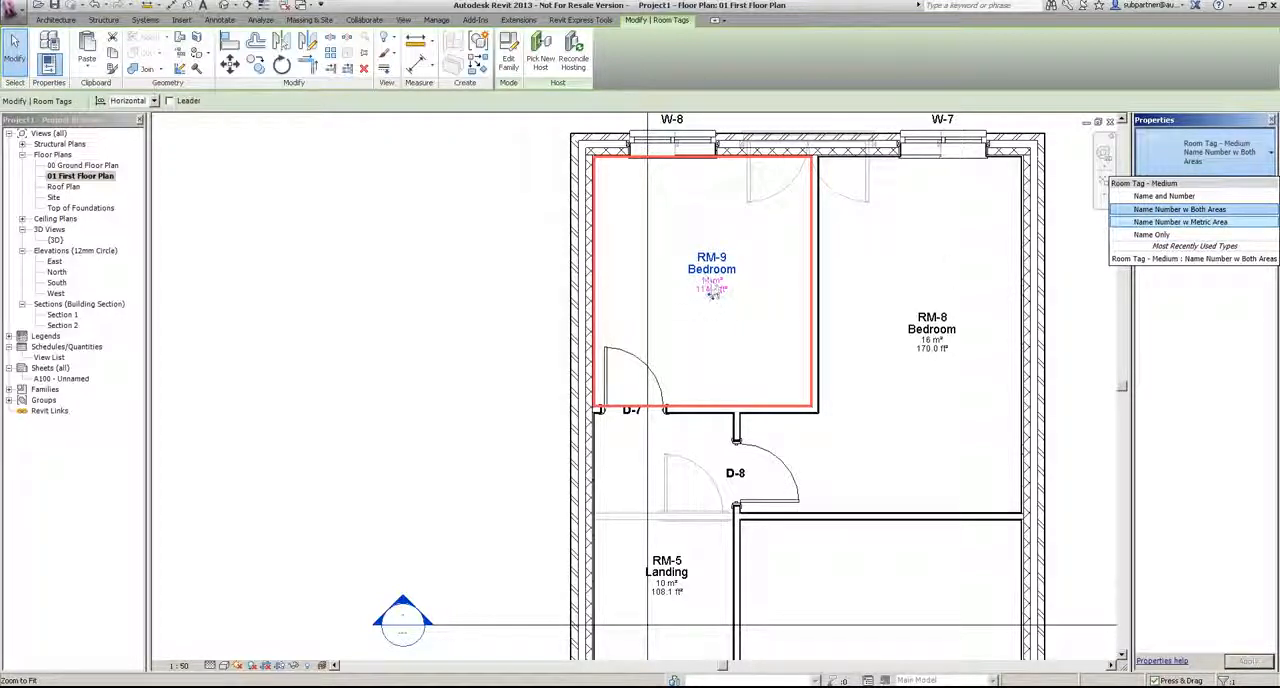
{"action": "left_click", "coordinate": [1170, 211]}
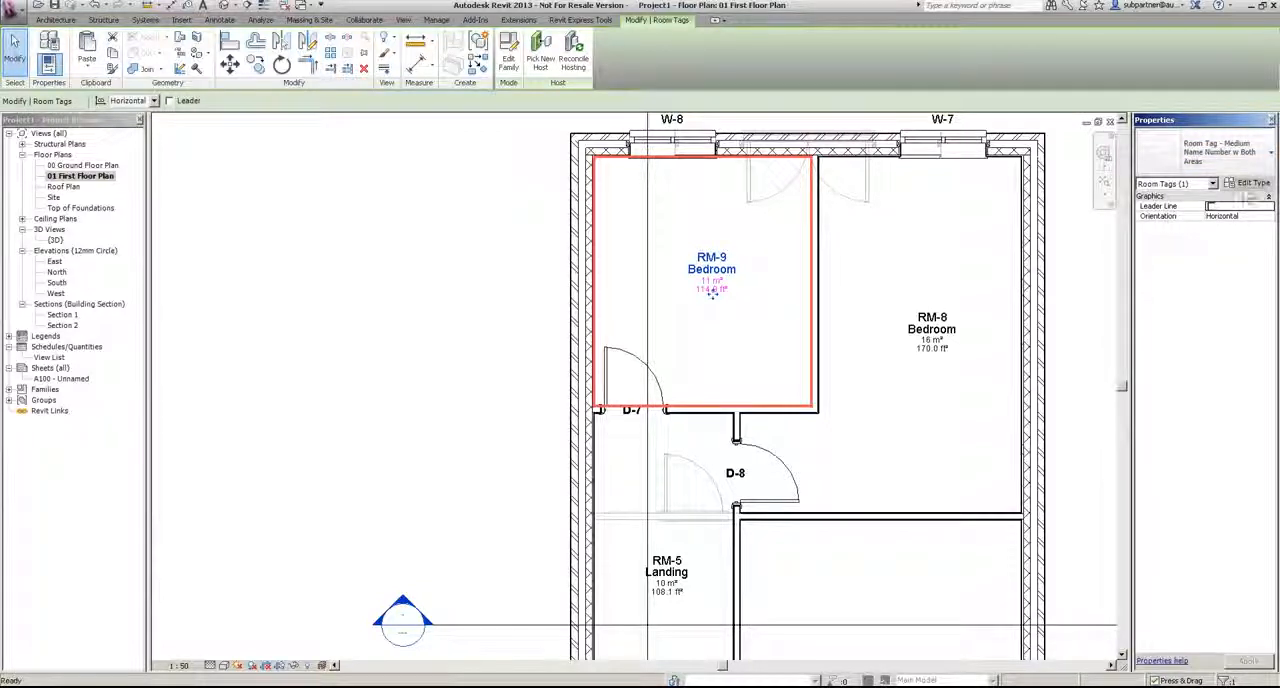
{"action": "left_click", "coordinate": [1250, 183]}
{"action": "left_click", "coordinate": [195, 654]}
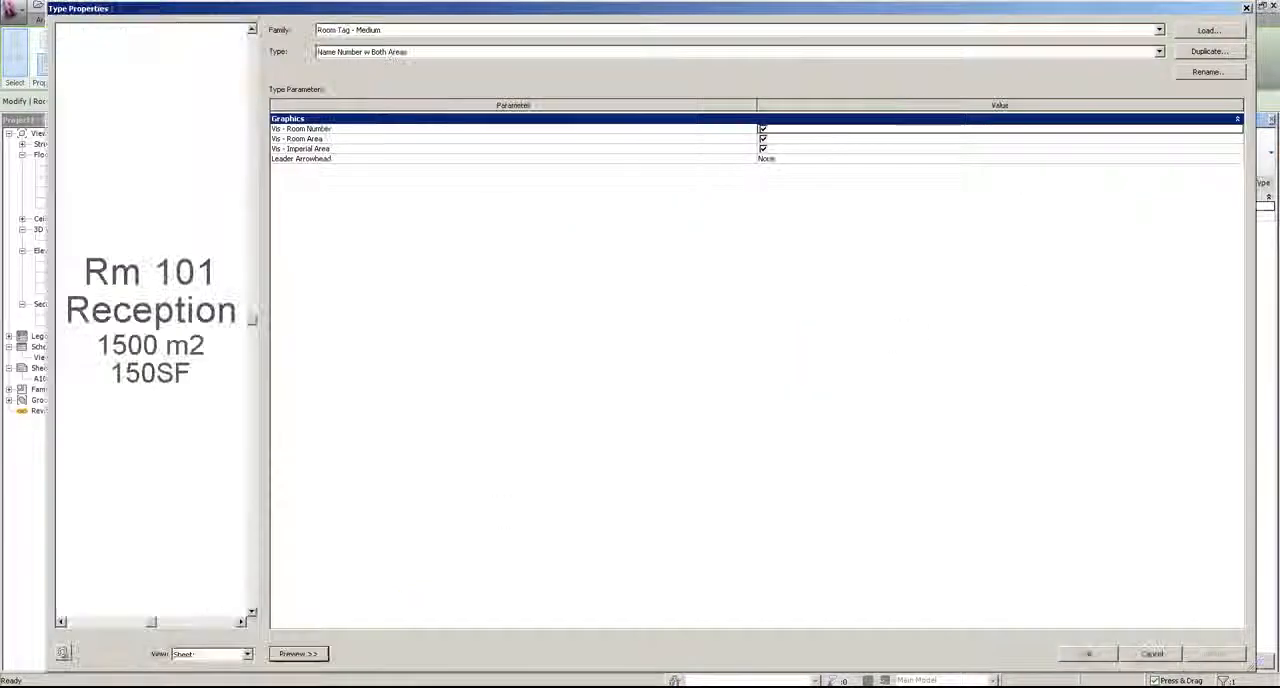
{"action": "left_click", "coordinate": [1208, 51]}
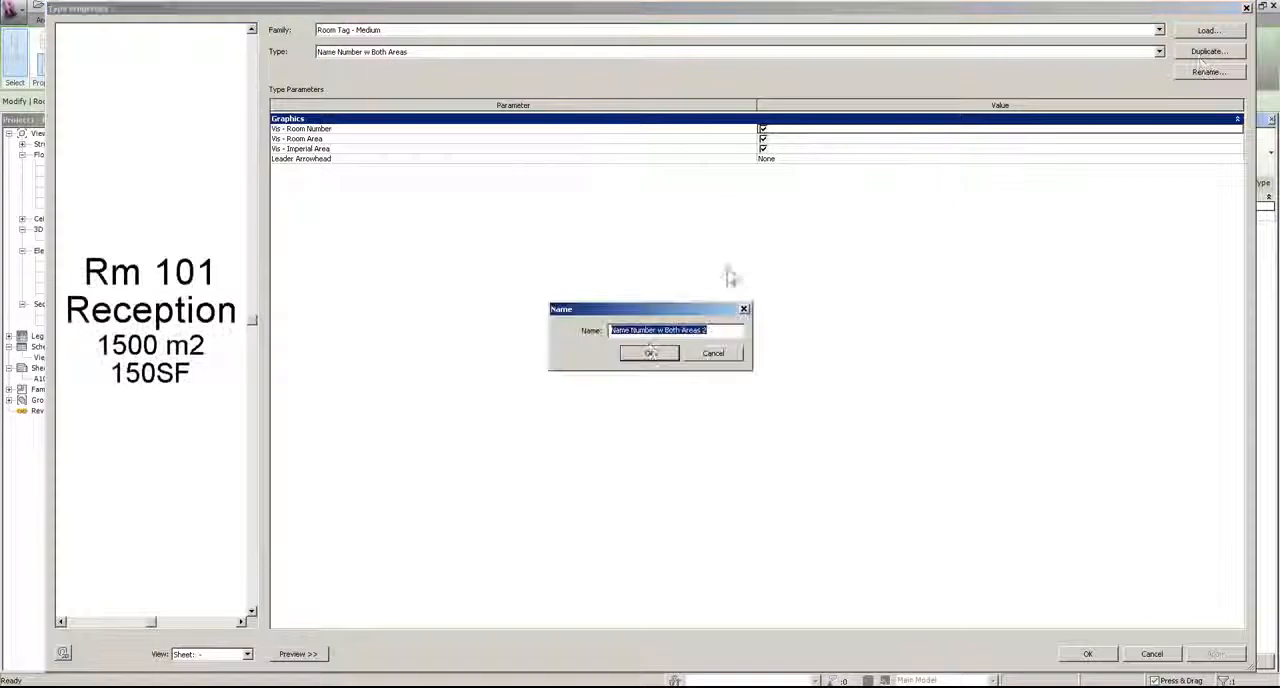
{"action": "double_click", "coordinate": [642, 330]}
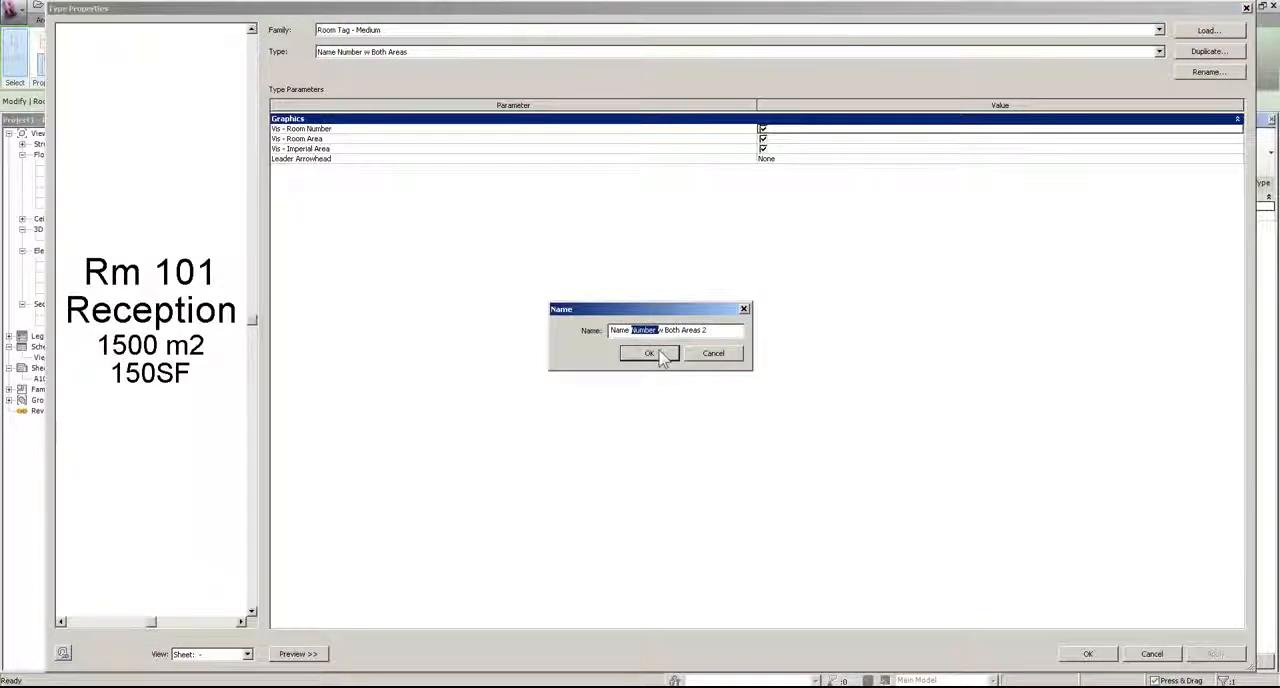
{"action": "left_click", "coordinate": [650, 354]}
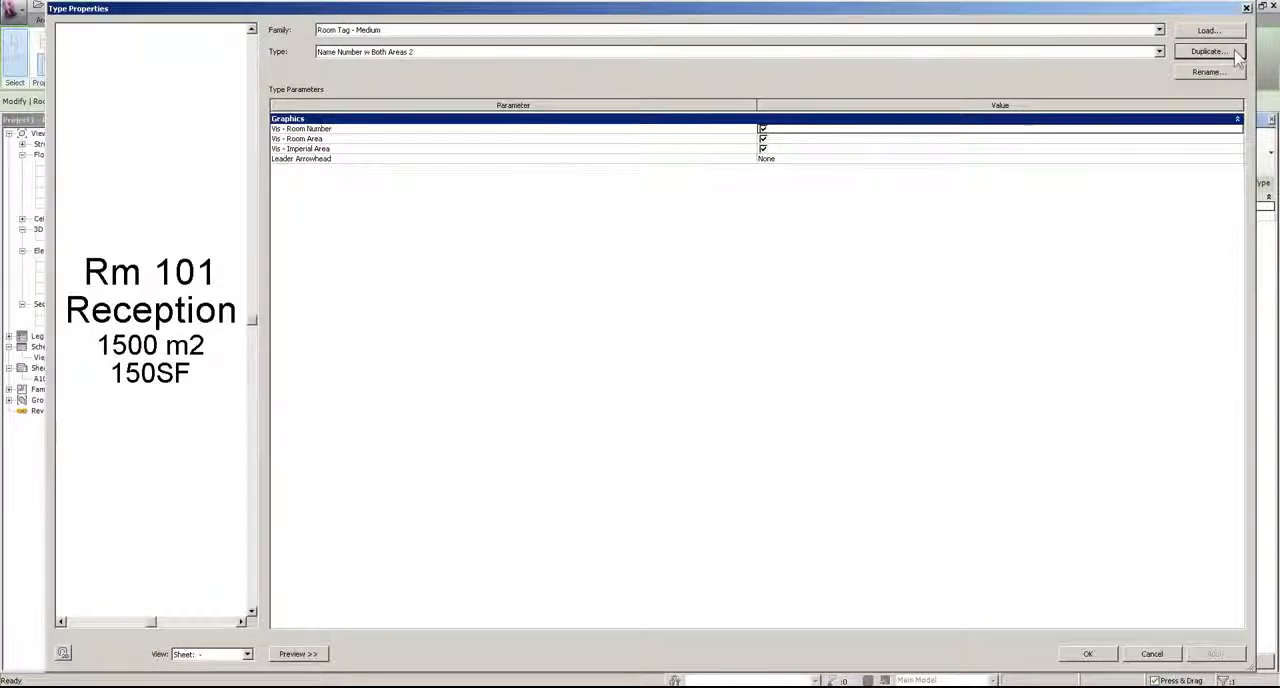
Step: Rename the duplicated tag type as Name w Both Areas and turn off its Vis - Room Number parameter
{"action": "left_click", "coordinate": [1214, 74]}
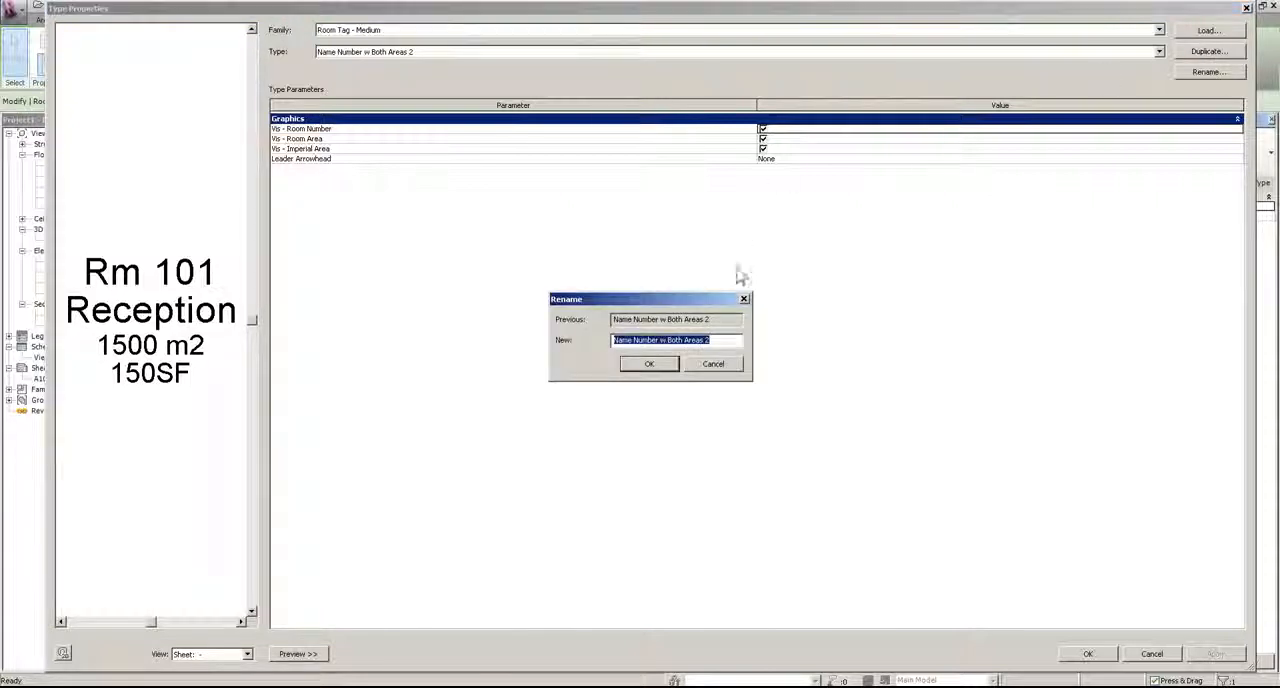
{"action": "left_click", "coordinate": [636, 341]}
{"action": "key", "text": "Delete"}
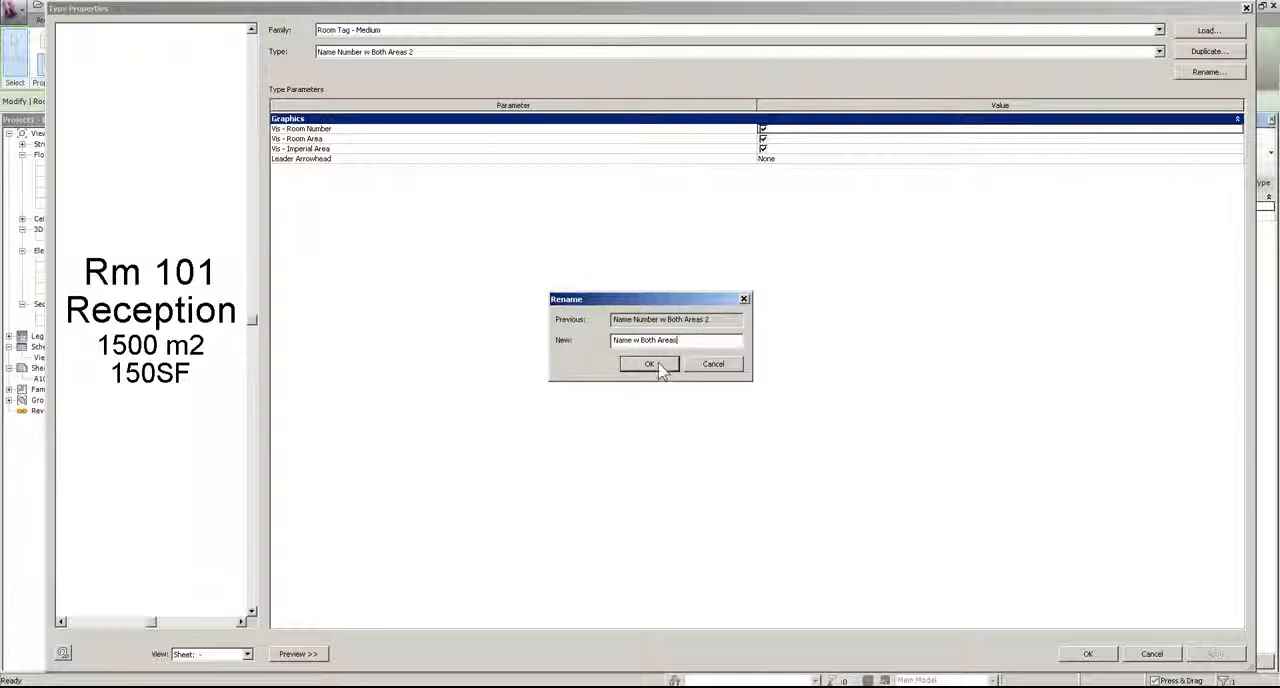
{"action": "left_click", "coordinate": [650, 364]}
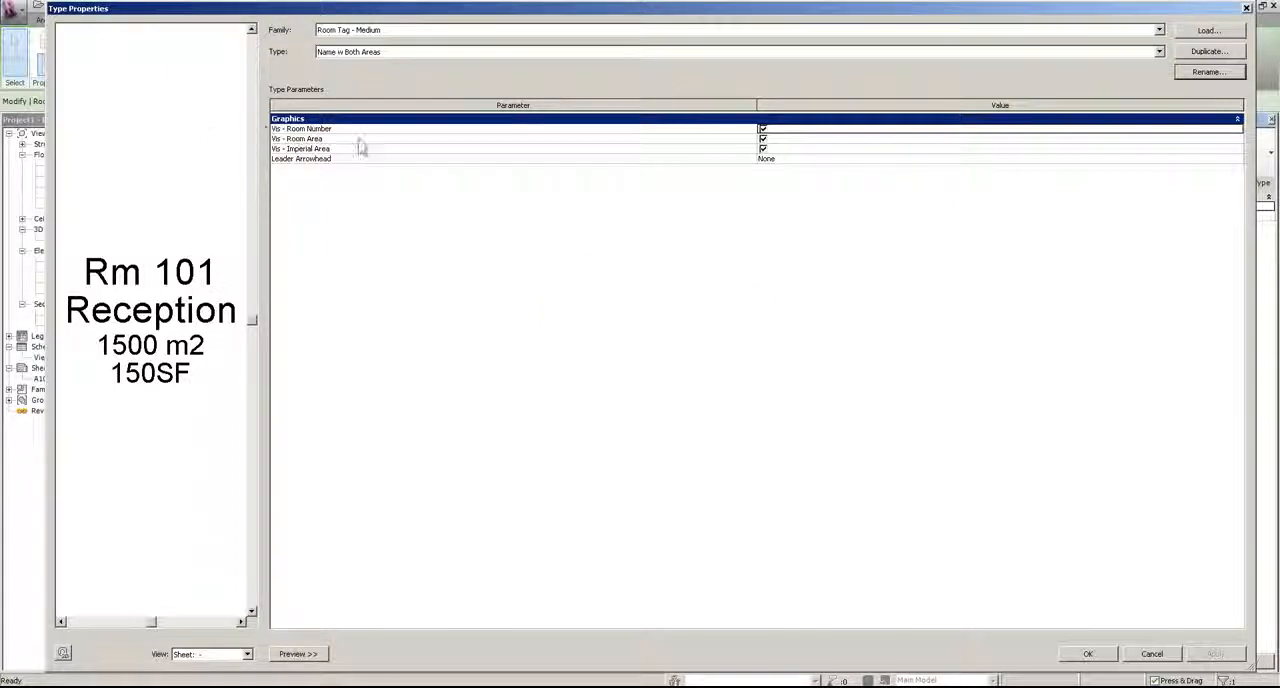
{"action": "left_click", "coordinate": [763, 129]}
{"action": "left_click", "coordinate": [1074, 656]}
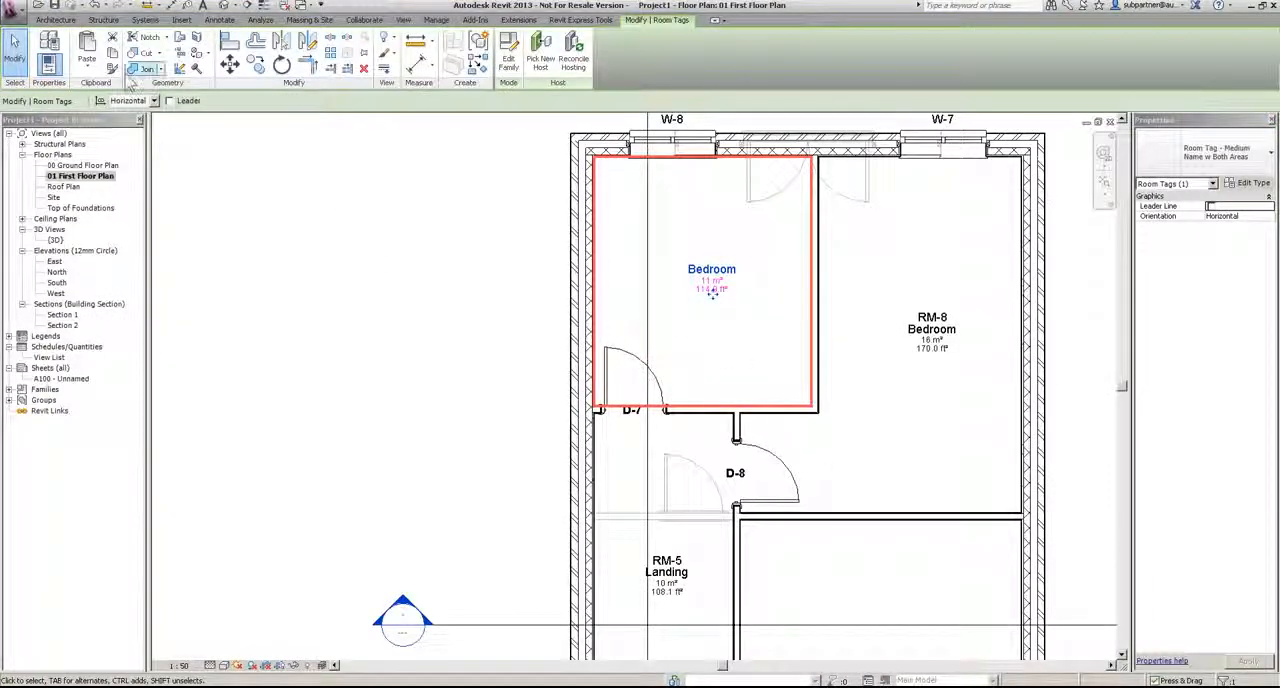
Step: Match the other first-floor room tags to the Name w Both Areas type with Match Type Properties
{"action": "left_click", "coordinate": [112, 68]}
{"action": "left_click", "coordinate": [932, 329]}
{"action": "left_click", "coordinate": [693, 552]}
{"action": "middle_click_drag", "start_coordinate": [750, 552], "coordinate": [643, 213]}
{"action": "left_click", "coordinate": [789, 356]}
{"action": "left_click", "coordinate": [554, 537]}
Step: In the 00 Ground Floor Plan, change all four room tags together to the Name w Both Areas type
{"action": "double_click", "coordinate": [82, 165]}
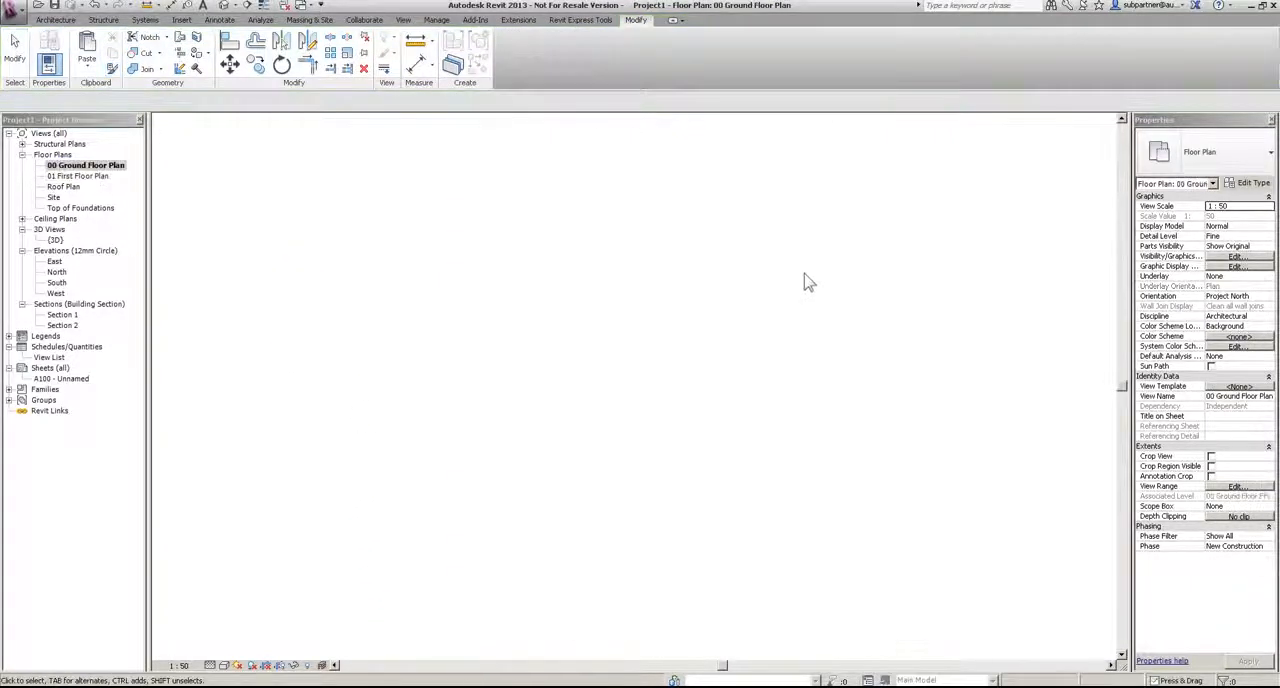
{"action": "scroll", "coordinate": [806, 281], "scroll_direction": "down", "scroll_amount": 3}
{"action": "left_click_drag", "start_coordinate": [534, 209], "coordinate": [903, 584]}
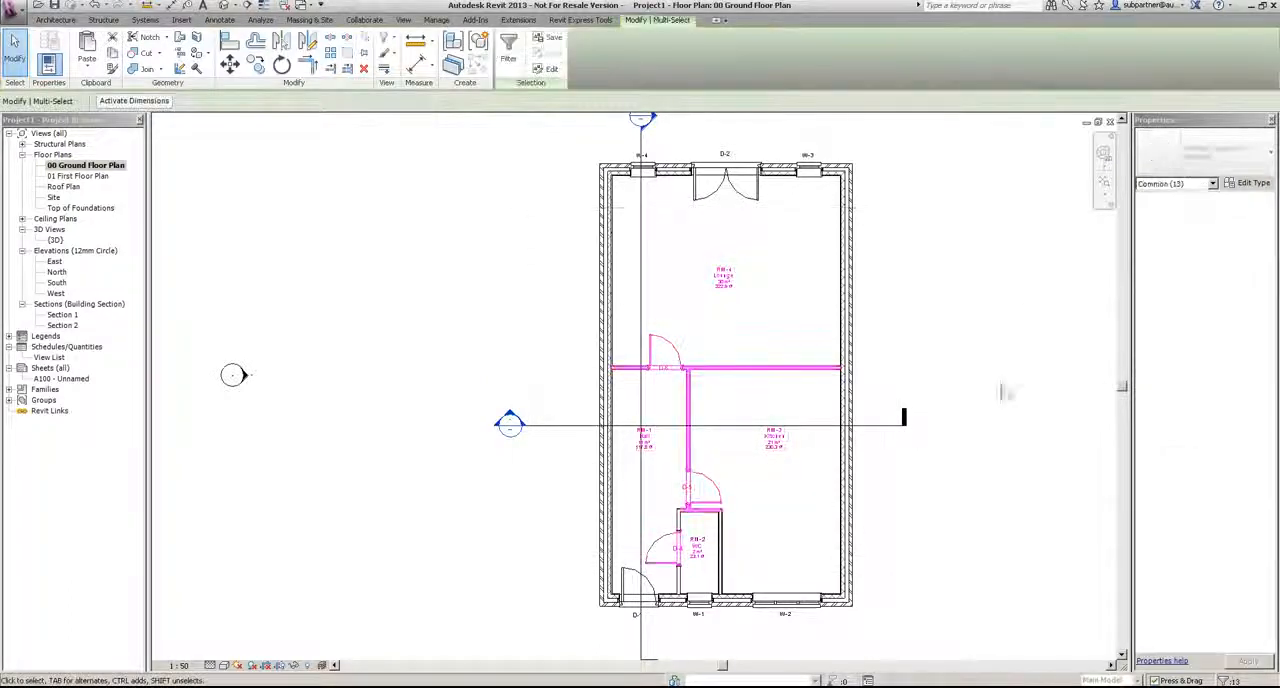
{"action": "left_click", "coordinate": [1212, 183]}
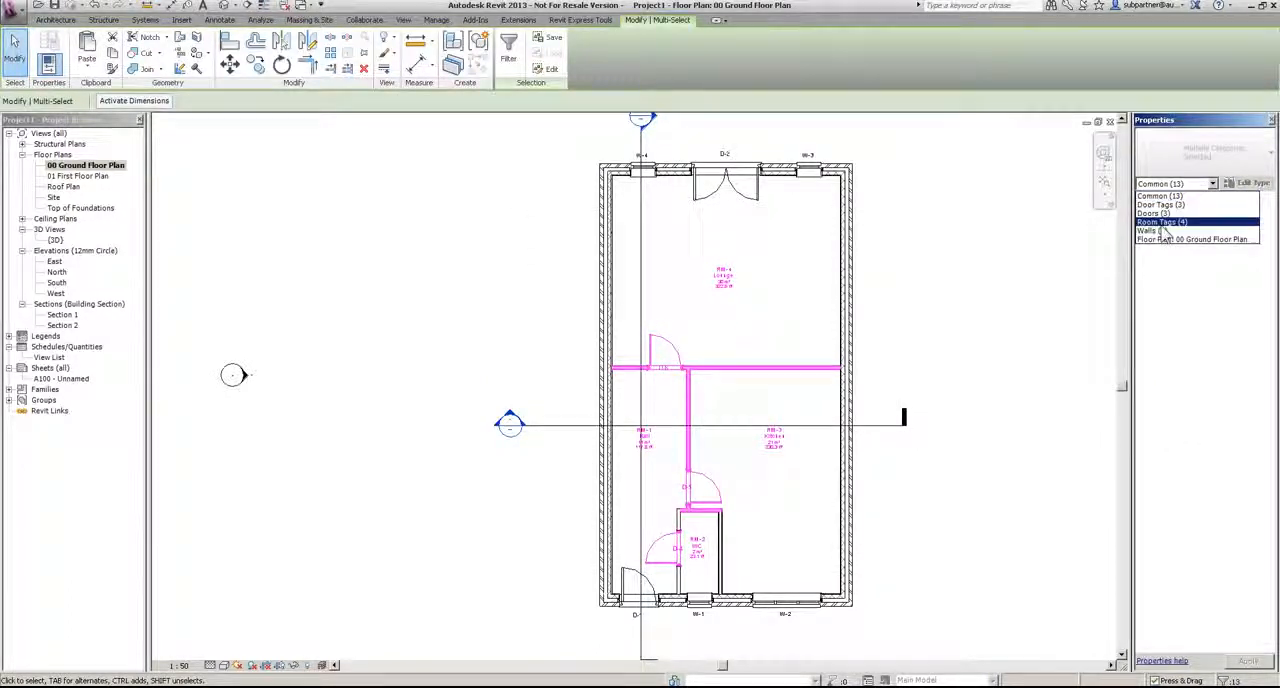
{"action": "left_click", "coordinate": [1162, 223]}
{"action": "left_click", "coordinate": [1245, 160]}
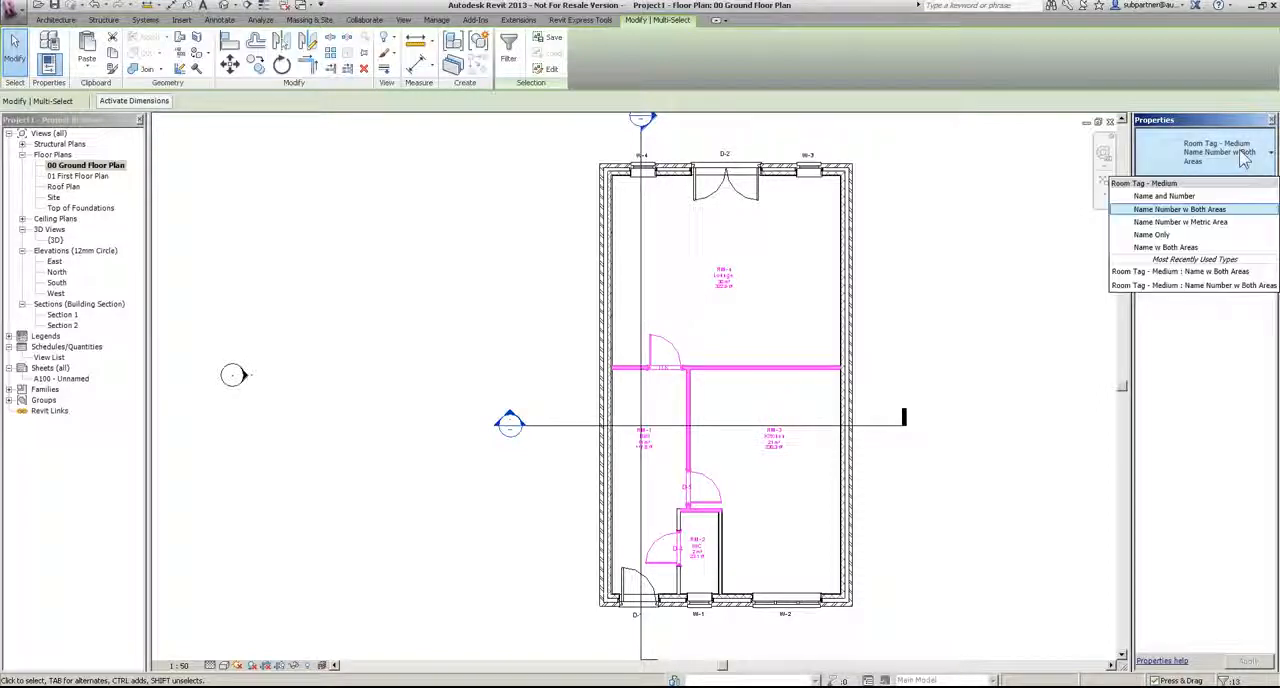
{"action": "left_click", "coordinate": [1165, 247]}
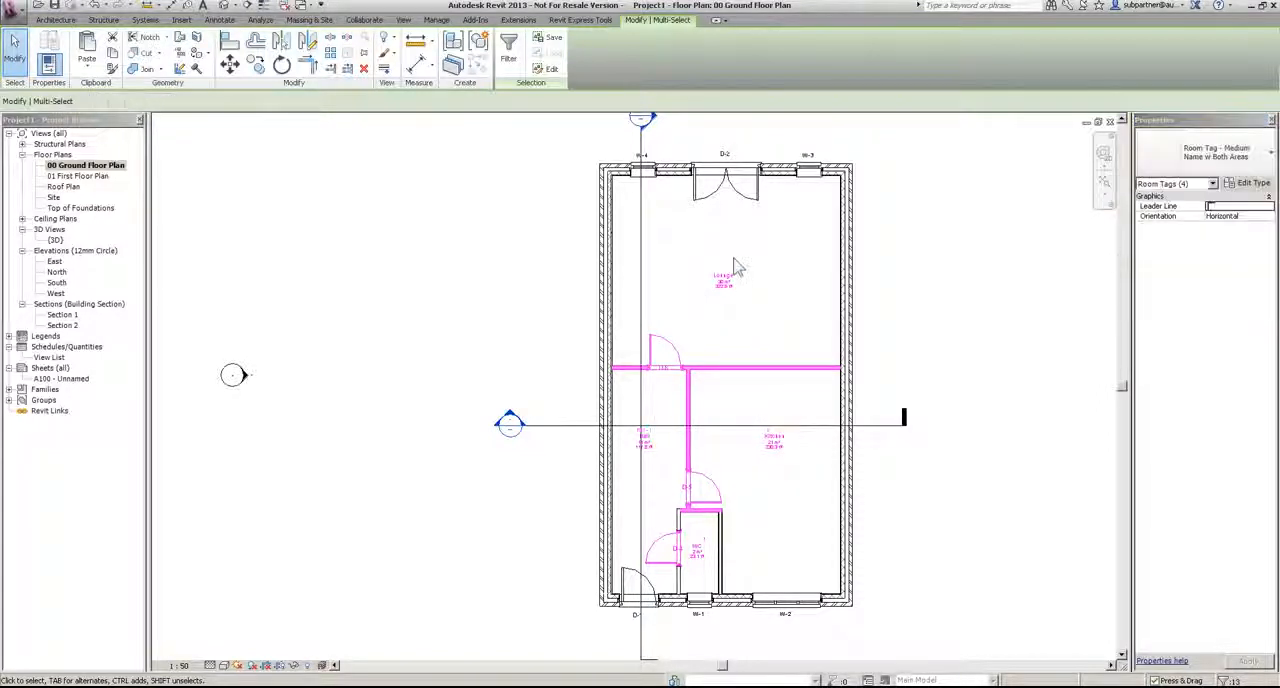
{"action": "key", "text": "Escape"}
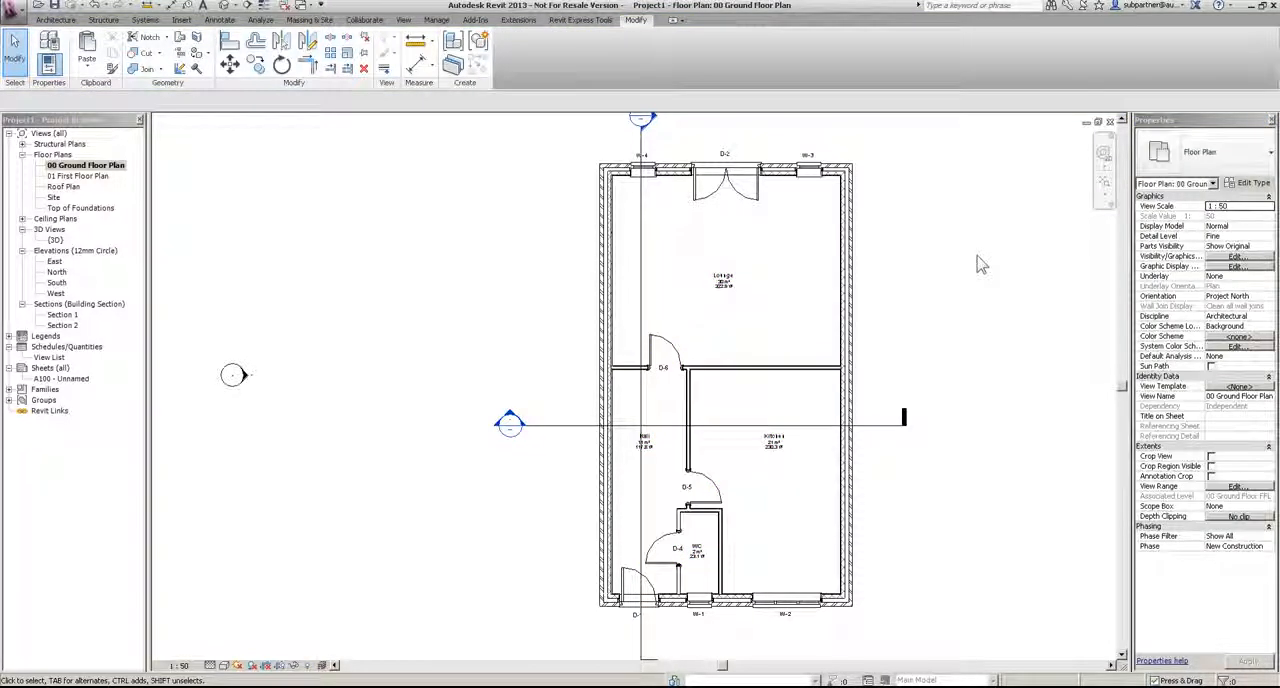
Step: Open Section 1 and tag all its untagged rooms with Room Tag - Medium : Name Only
{"action": "double_click", "coordinate": [62, 314]}
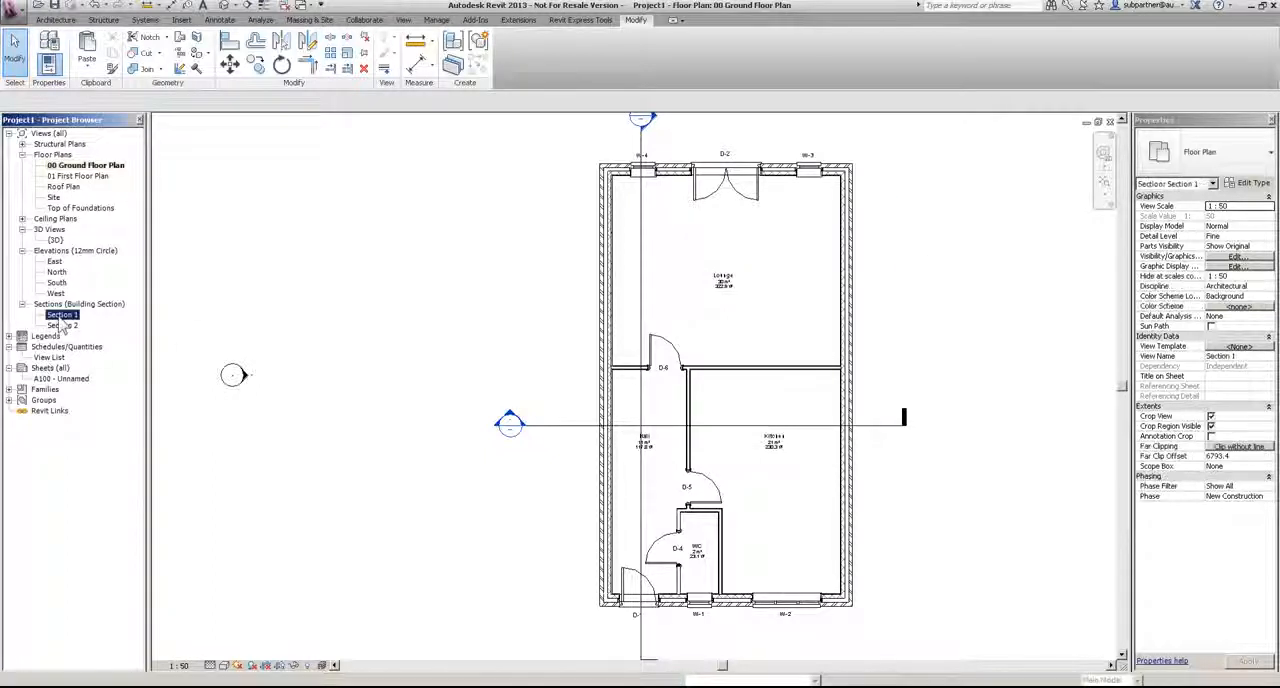
{"action": "middle_click_drag", "start_coordinate": [641, 218], "coordinate": [620, 271]}
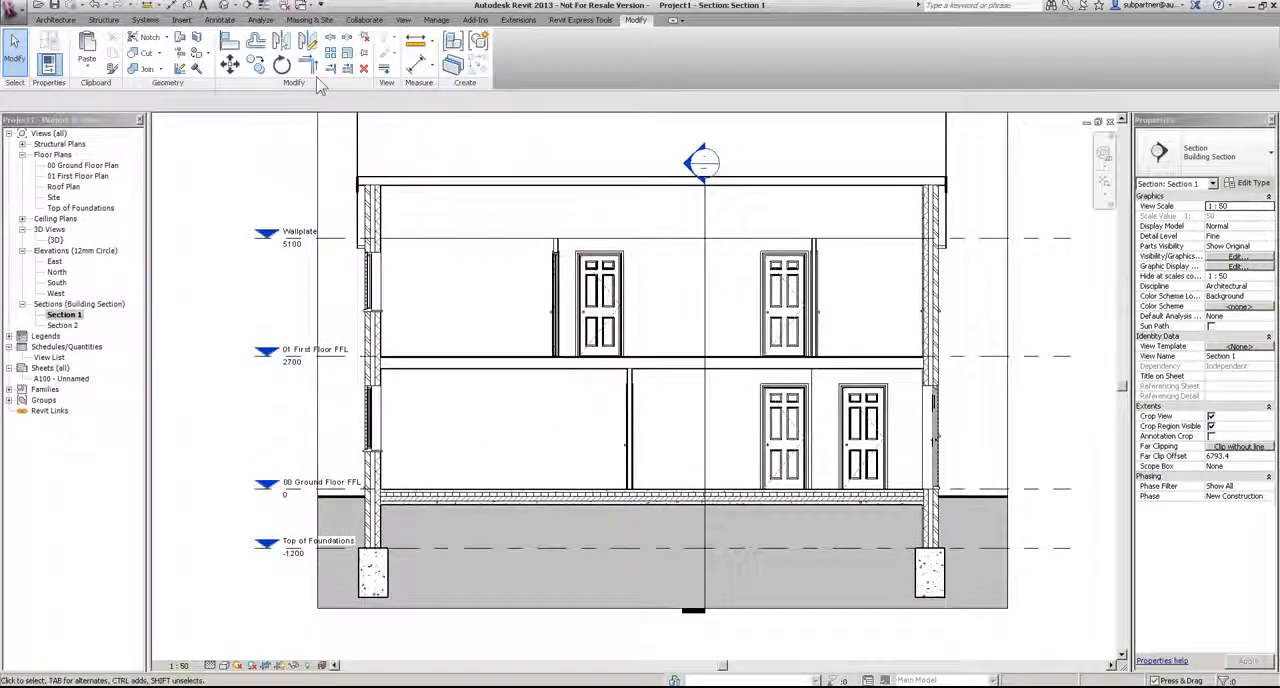
{"action": "left_click", "coordinate": [220, 20]}
{"action": "left_click", "coordinate": [670, 55]}
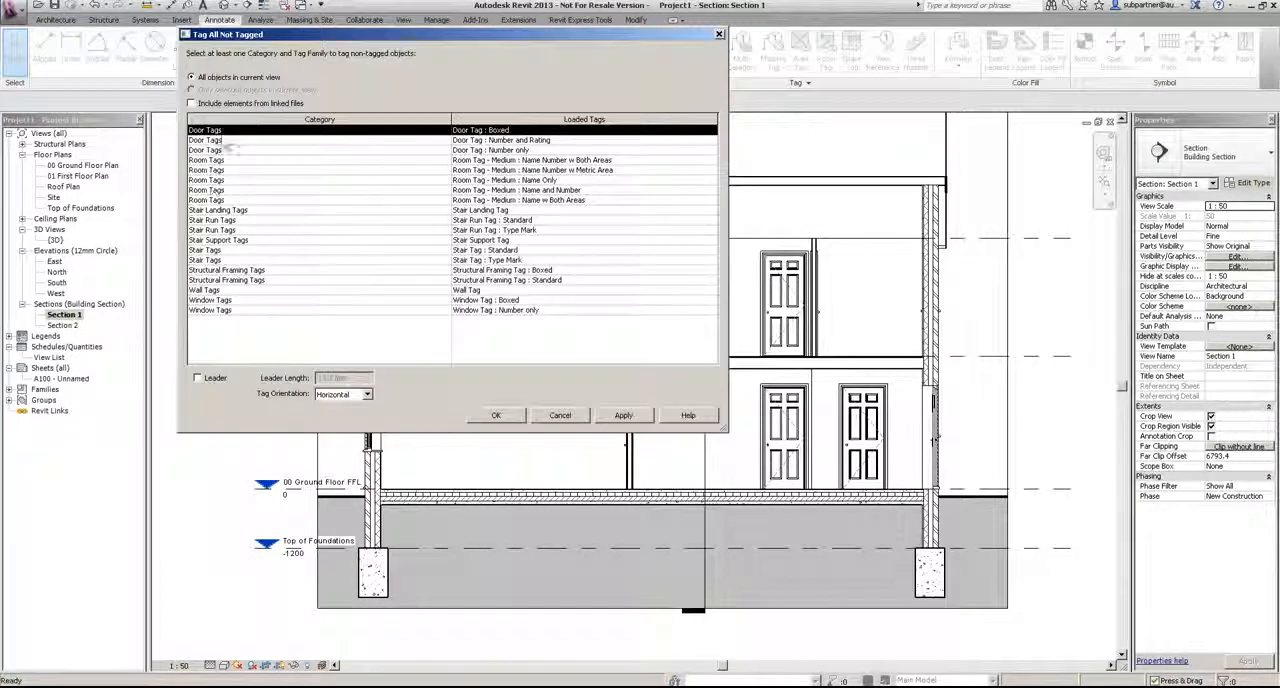
{"action": "left_click", "coordinate": [568, 181]}
{"action": "left_click", "coordinate": [497, 415]}
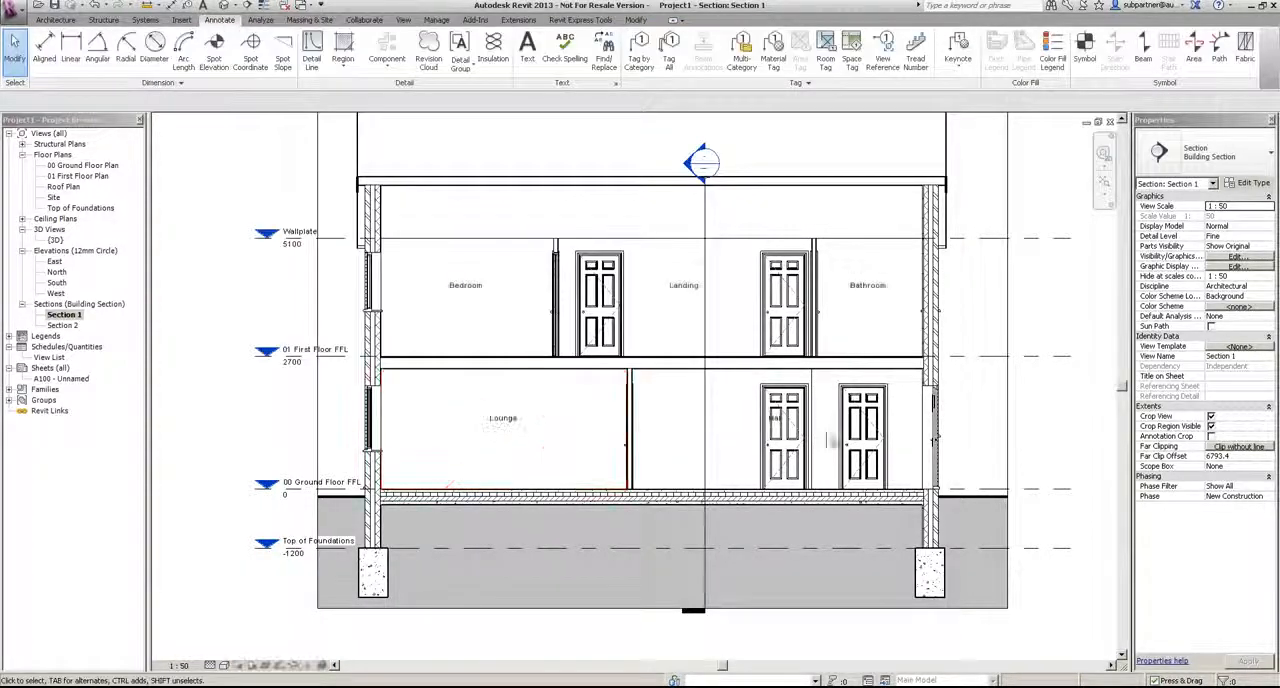
Step: Move the Hall tag in Section 1 sideways so that it sits clear of the door
{"action": "scroll", "coordinate": [731, 441], "scroll_direction": "up", "scroll_amount": 2}
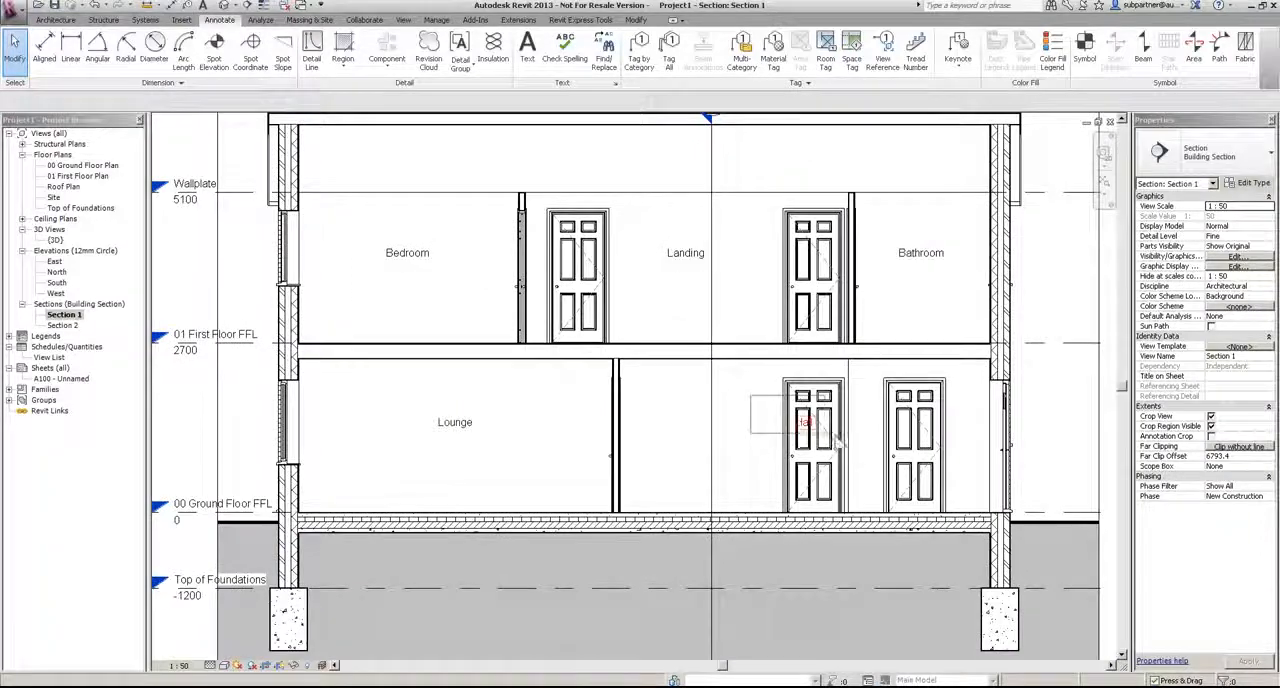
{"action": "left_click", "coordinate": [803, 424]}
{"action": "left_click_drag", "start_coordinate": [803, 426], "coordinate": [756, 440]}
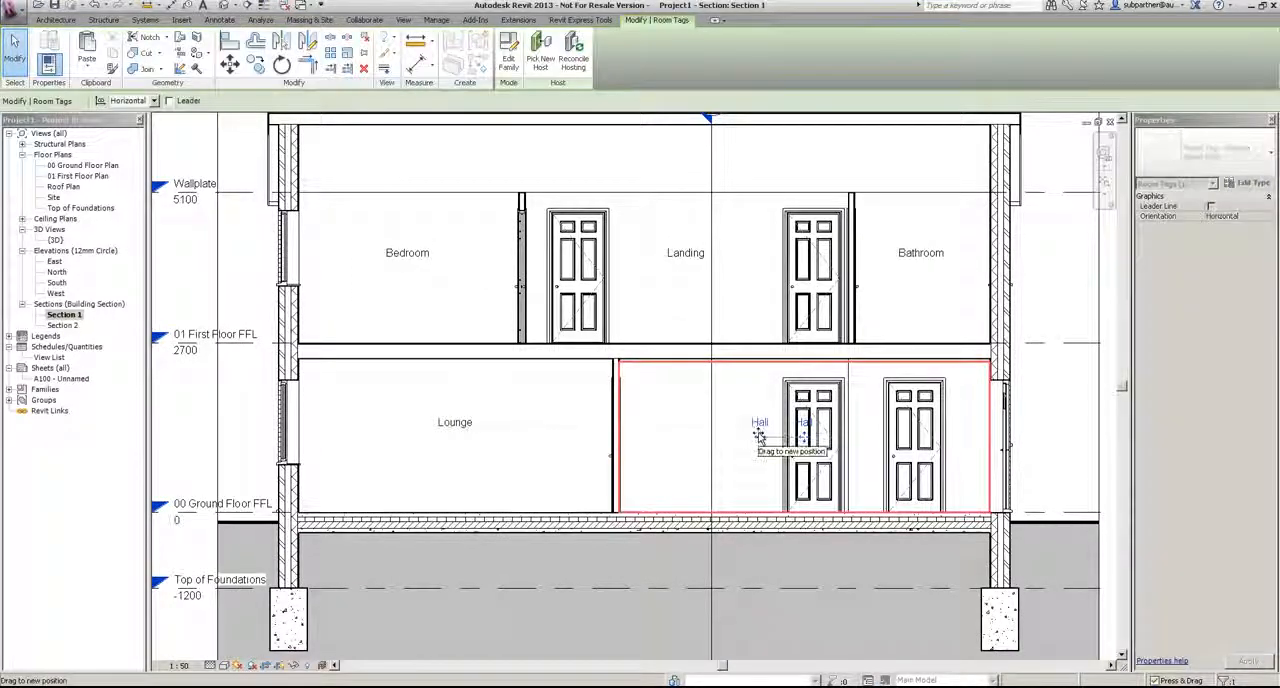
{"action": "key", "text": "Escape"}
{"action": "scroll", "coordinate": [785, 335], "scroll_direction": "down", "scroll_amount": 2}
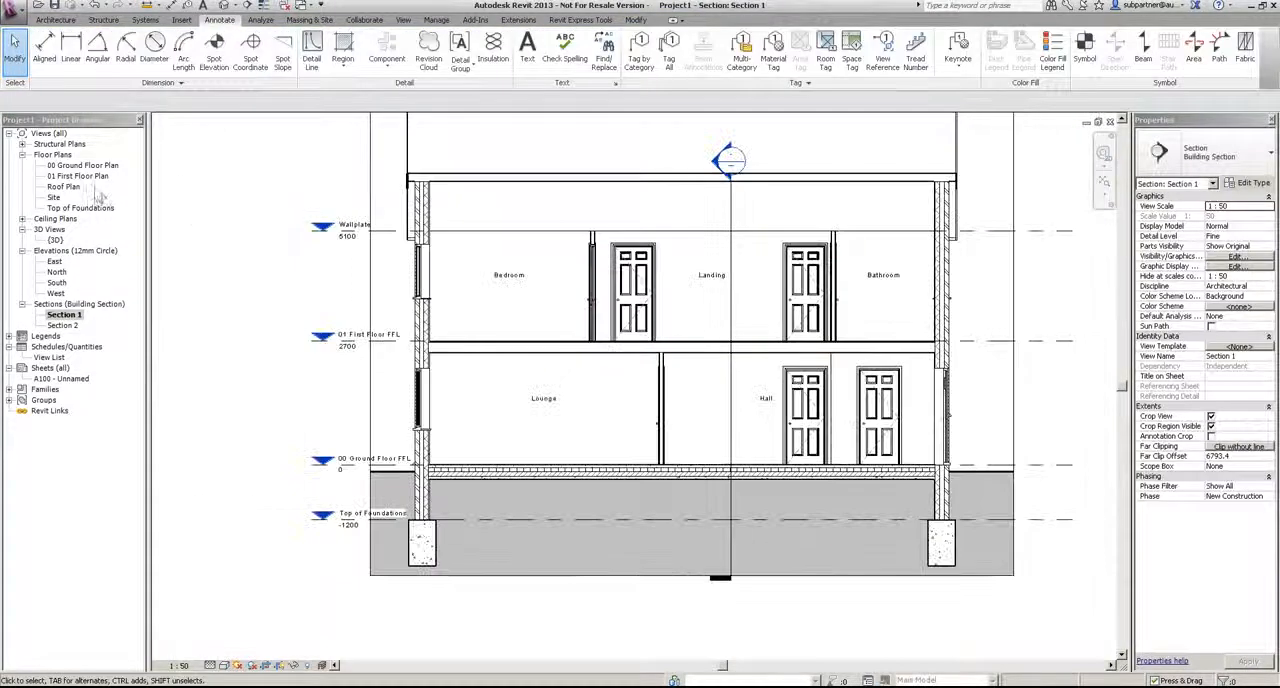
Step: Open Section 2 and tag all its untagged rooms with Room Tag - Medium : Name Only
{"action": "double_click", "coordinate": [62, 325]}
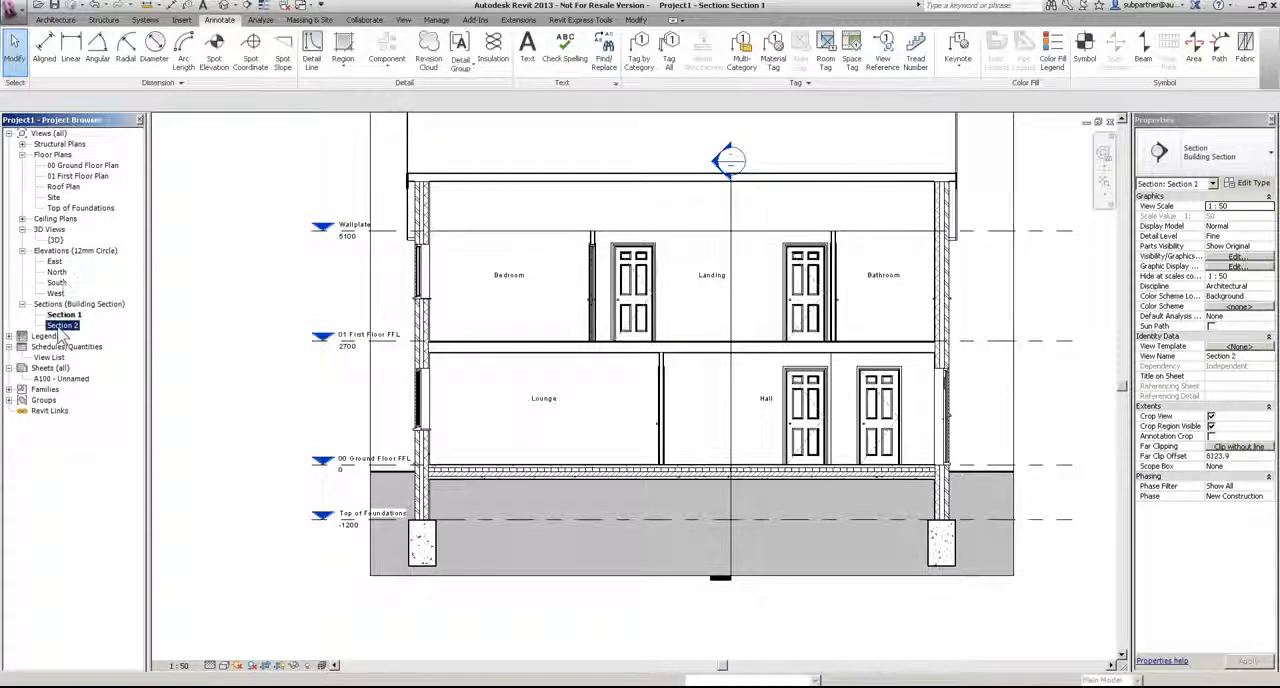
{"action": "scroll", "coordinate": [737, 378], "scroll_direction": "down", "scroll_amount": 2}
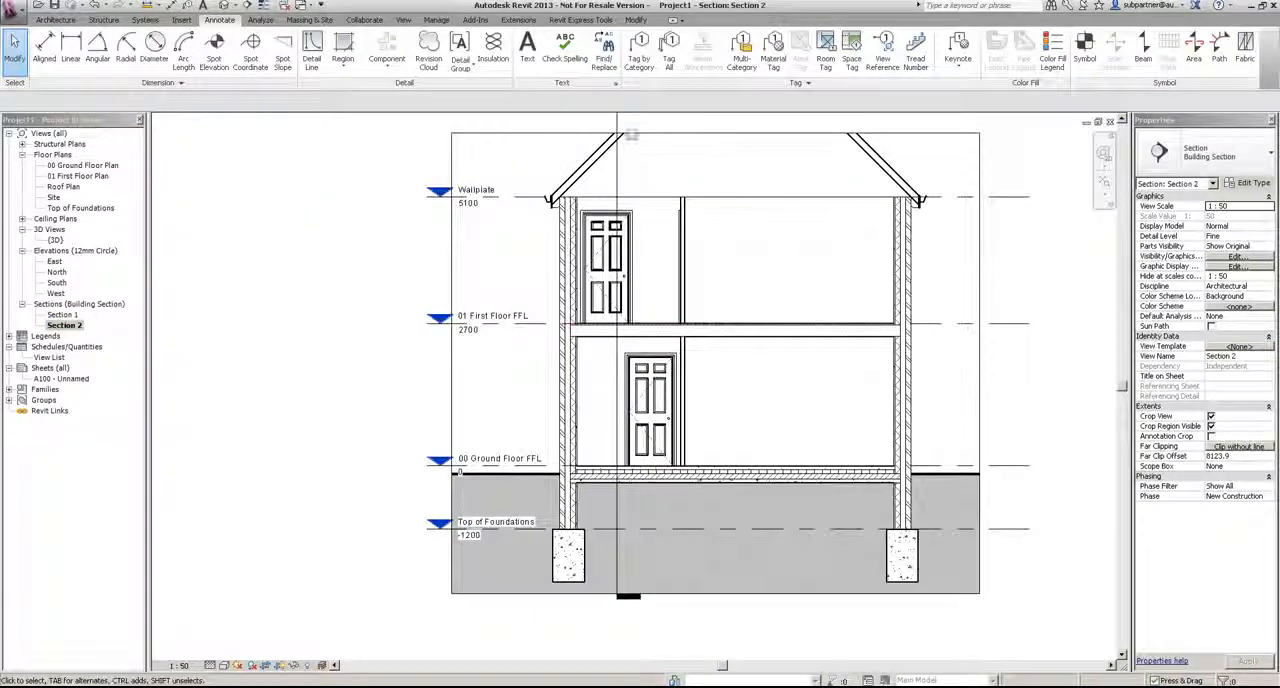
{"action": "left_click", "coordinate": [669, 45]}
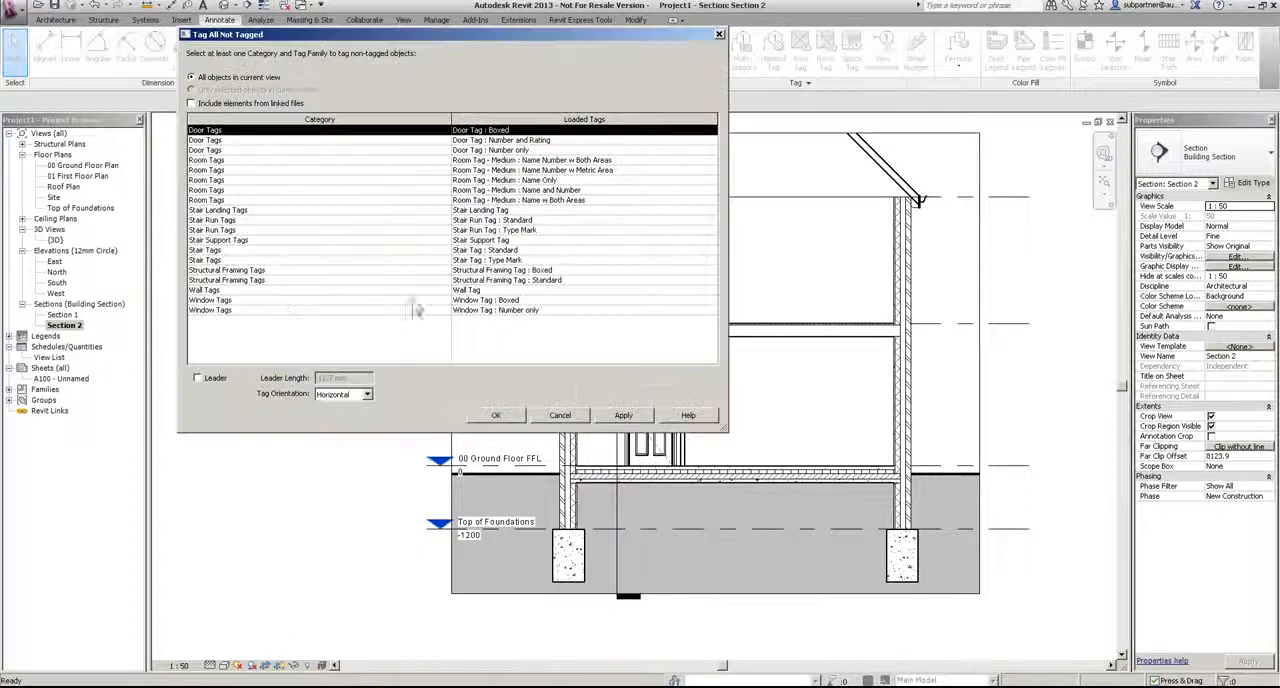
{"action": "left_click", "coordinate": [527, 182]}
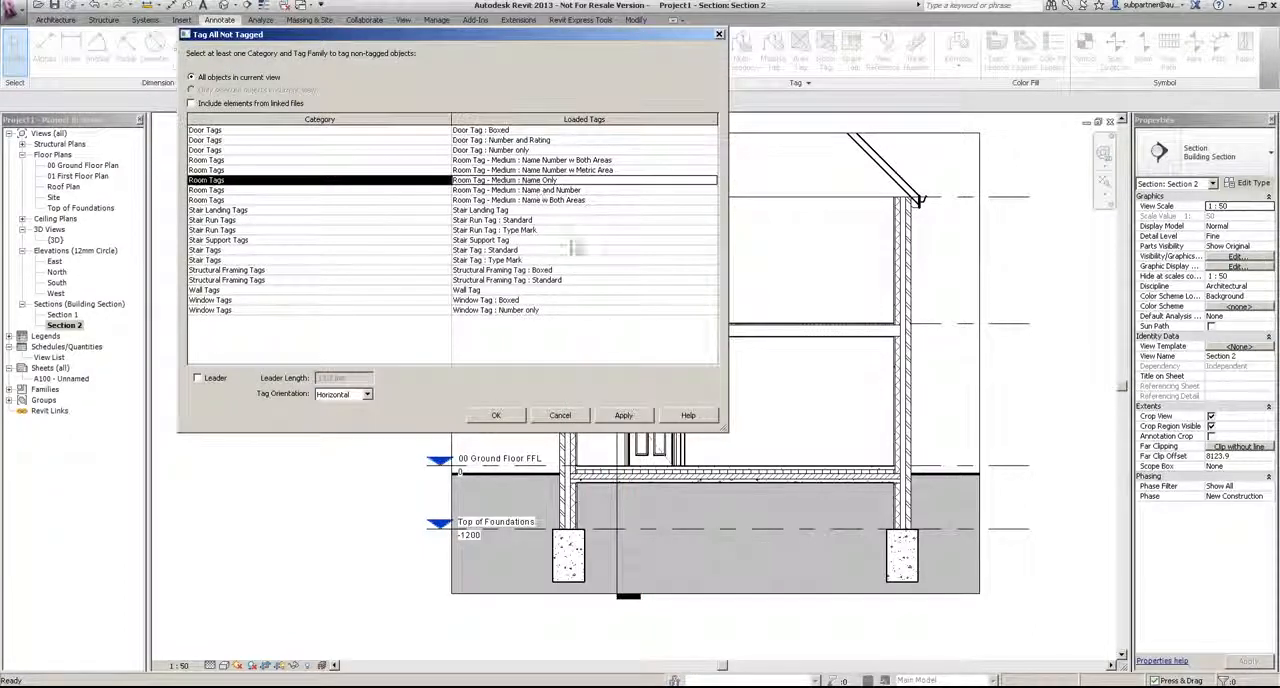
{"action": "left_click", "coordinate": [493, 416]}
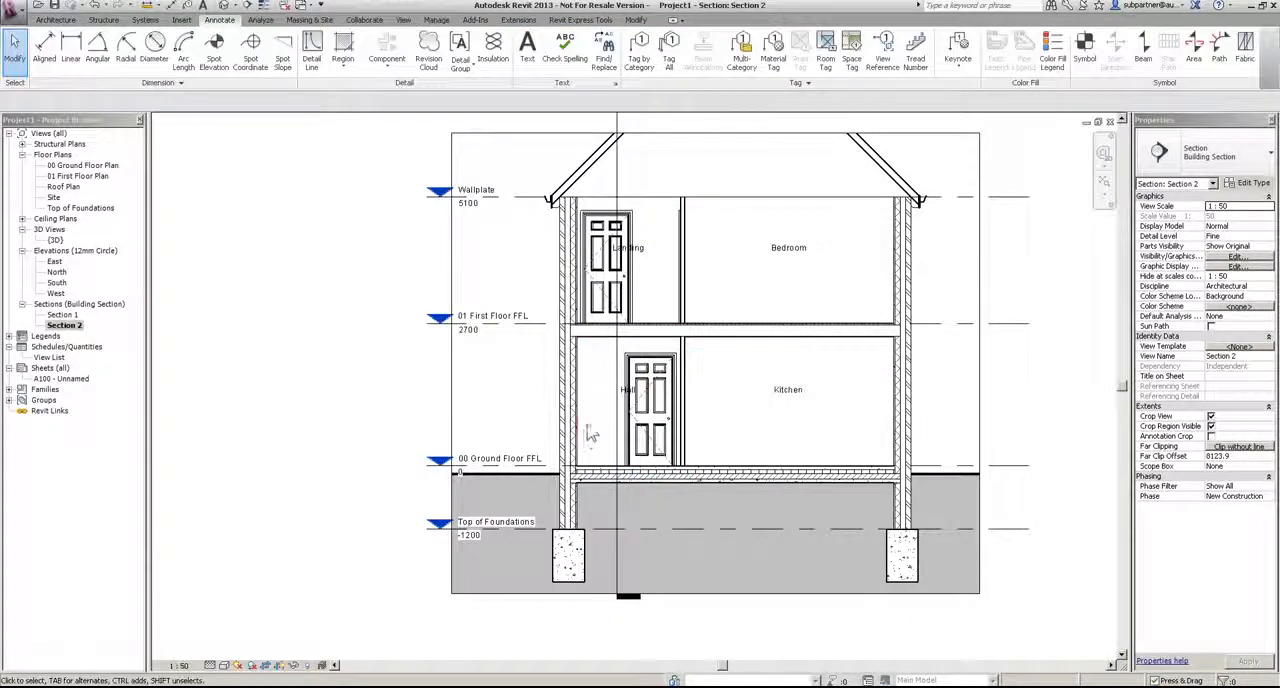
Step: Extend the upper edge of Section 2's crop region above the roof ridge to show the whole gable
{"action": "scroll", "coordinate": [590, 430], "scroll_direction": "up", "scroll_amount": 3}
{"action": "scroll", "coordinate": [503, 370], "scroll_direction": "down", "scroll_amount": 3}
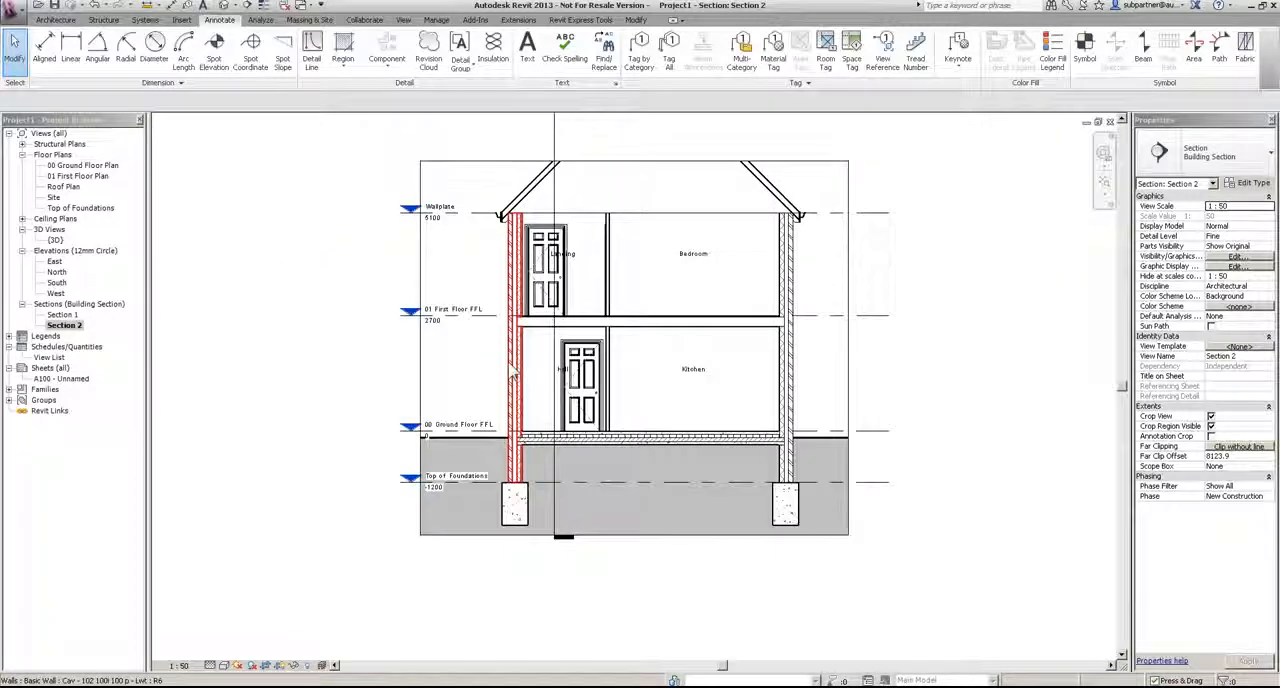
{"action": "middle_click_drag", "start_coordinate": [667, 404], "coordinate": [645, 613]}
{"action": "left_click", "coordinate": [796, 372]}
{"action": "left_click_drag", "start_coordinate": [612, 370], "coordinate": [614, 247]}
{"action": "left_click", "coordinate": [933, 281]}
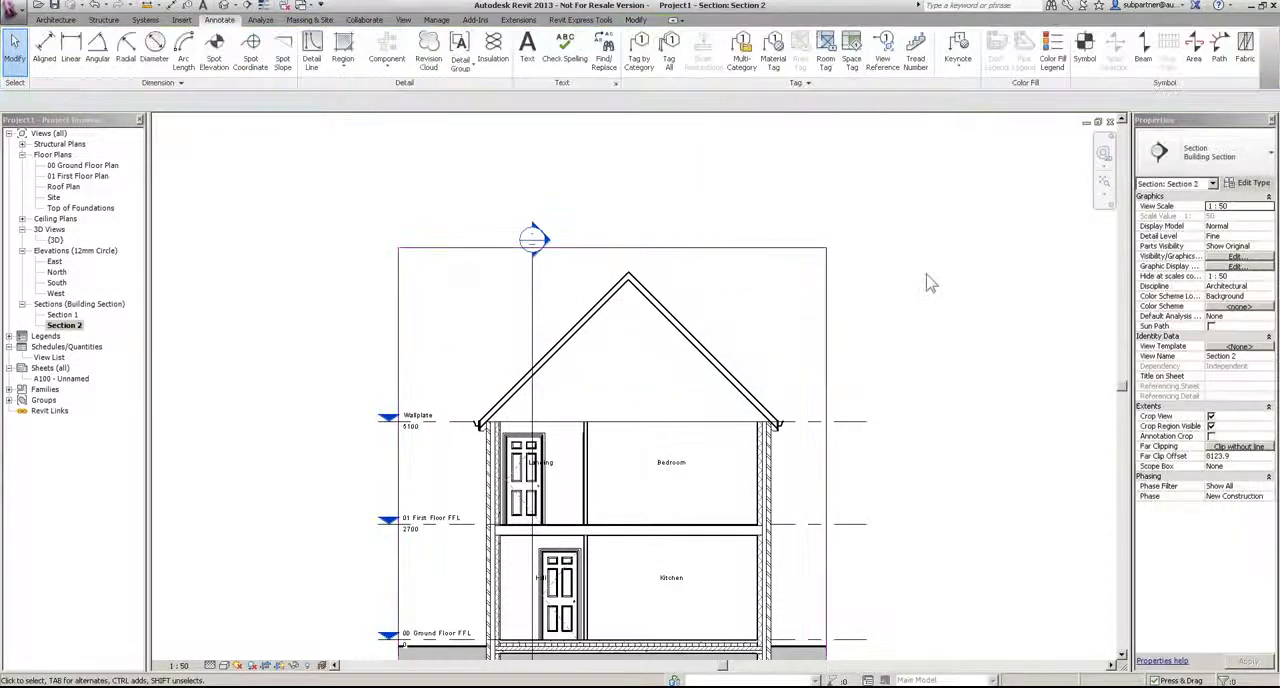
{"action": "scroll", "coordinate": [932, 281], "scroll_direction": "down", "scroll_amount": 2}
{"action": "scroll", "coordinate": [891, 356], "scroll_direction": "up", "scroll_amount": 2}
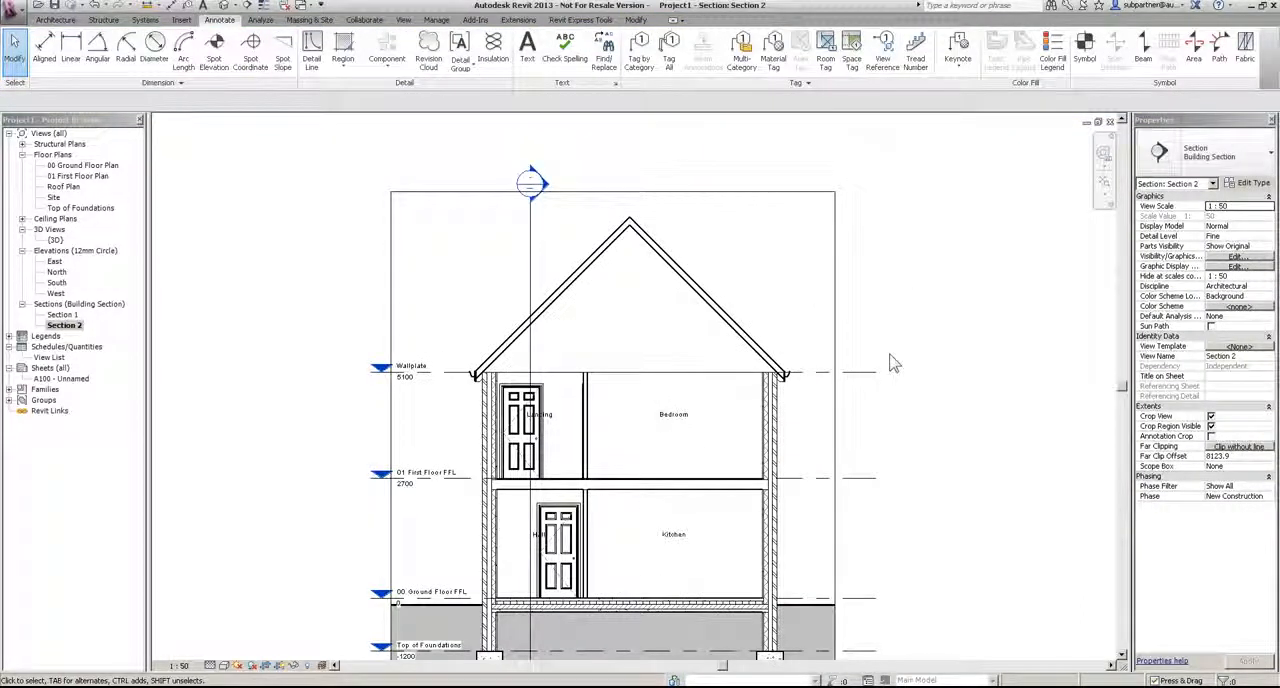
Step: Display Section 2 with thin lines at the eaves beside the Landing and cancel the save reminder
{"action": "scroll", "coordinate": [490, 365], "scroll_direction": "up", "scroll_amount": 5}
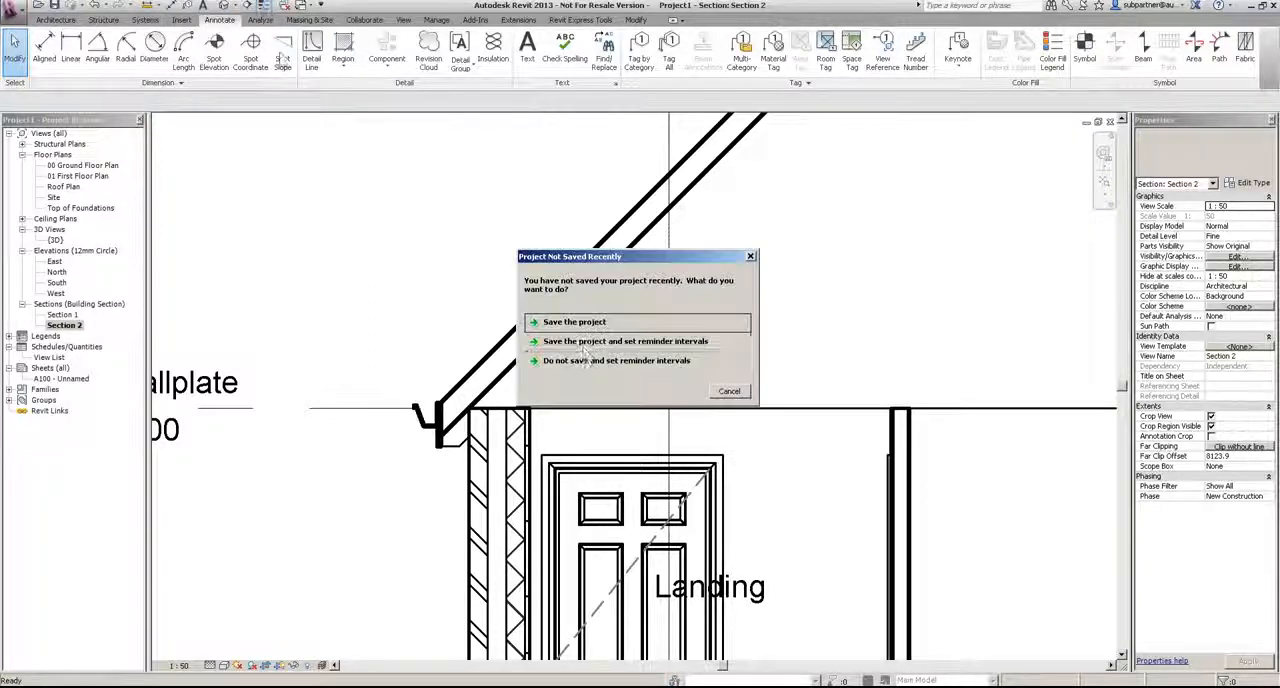
{"action": "left_click", "coordinate": [729, 390]}
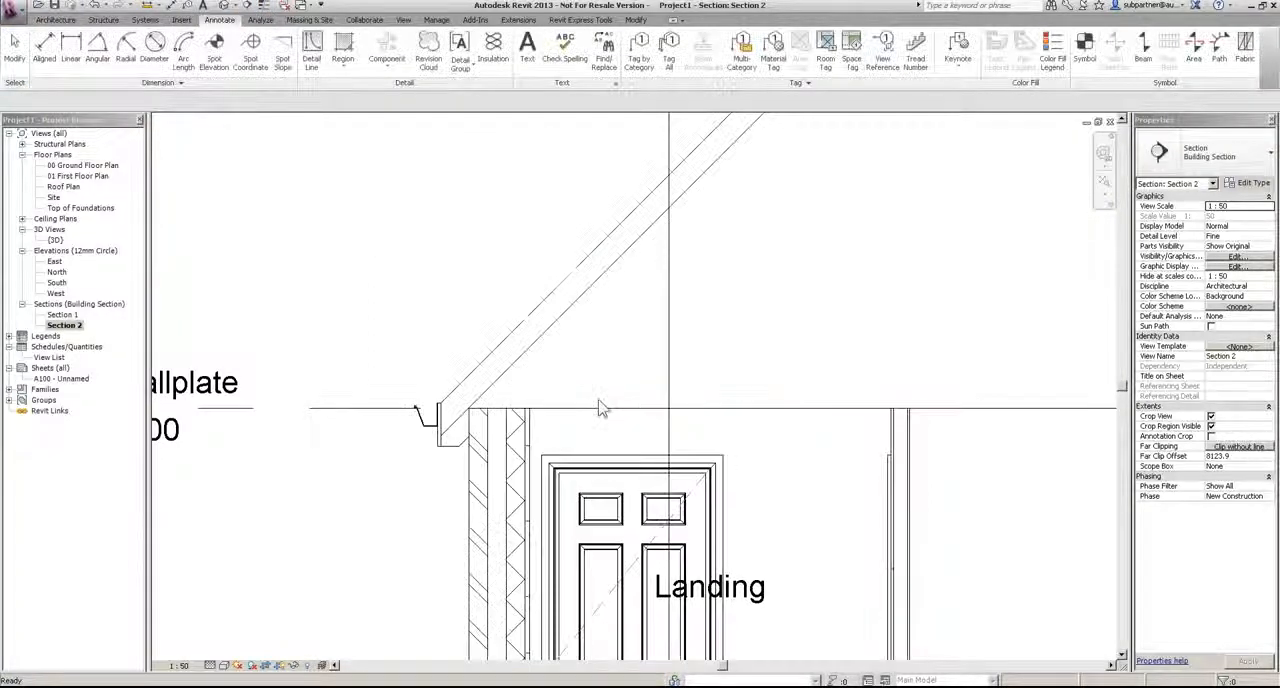
{"action": "scroll", "coordinate": [447, 376], "scroll_direction": "up", "scroll_amount": 3}
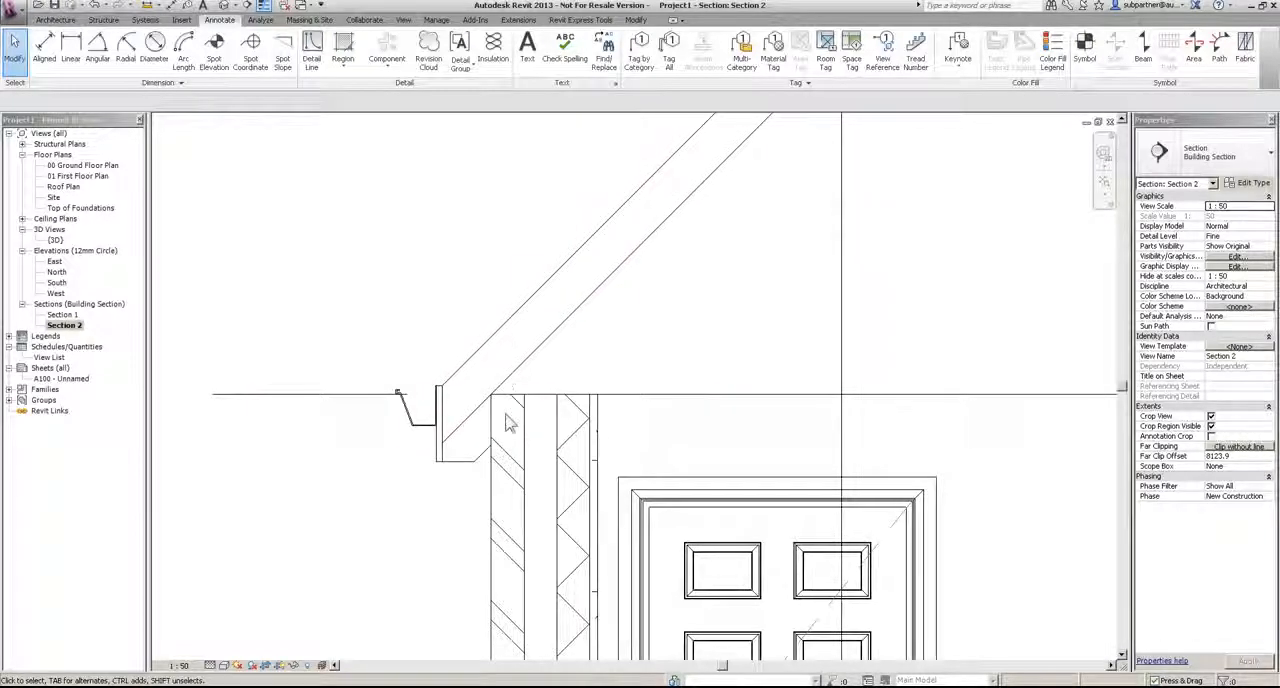
{"action": "scroll", "coordinate": [502, 440], "scroll_direction": "down", "scroll_amount": 3}
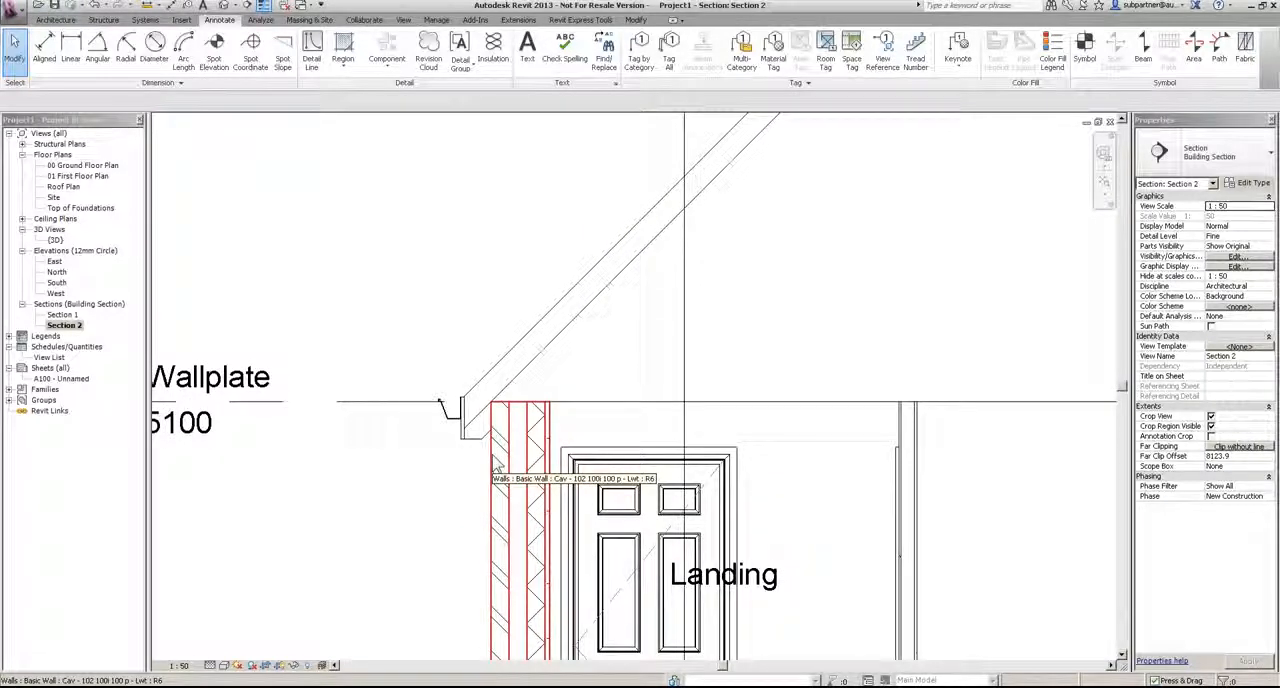
{"action": "scroll", "coordinate": [663, 343], "scroll_direction": "down", "scroll_amount": 3}
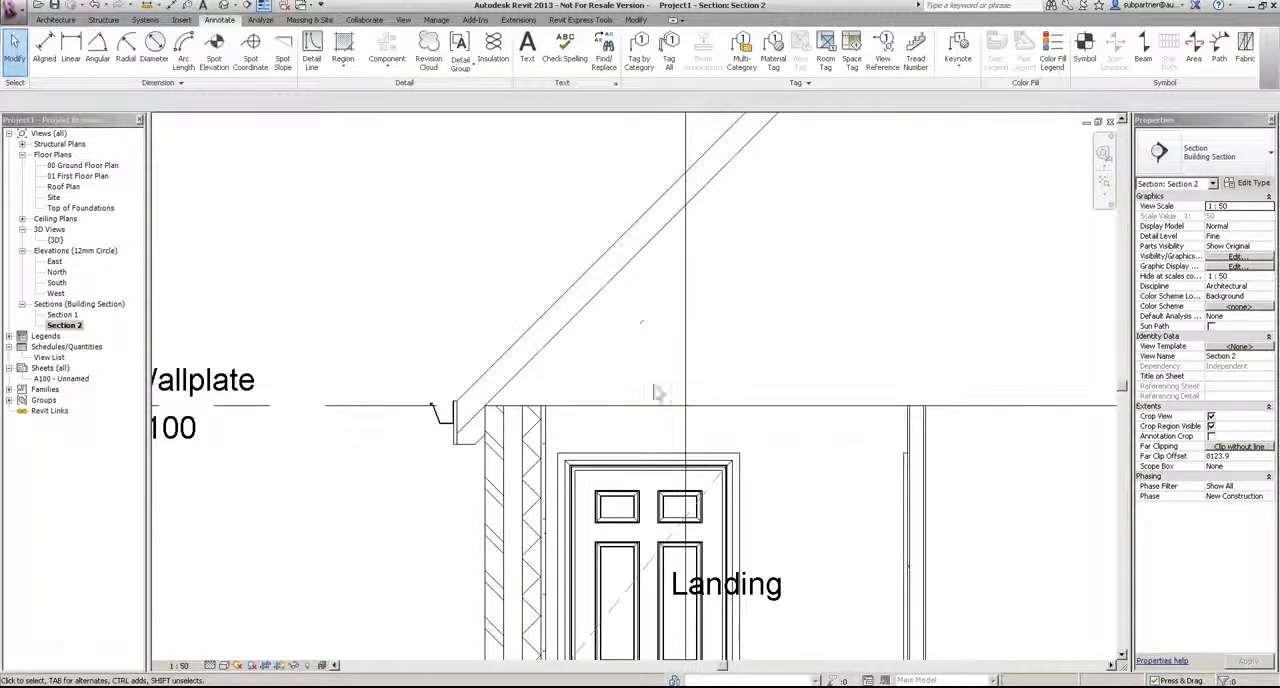
{"action": "middle_click_drag", "start_coordinate": [766, 281], "coordinate": [642, 460]}
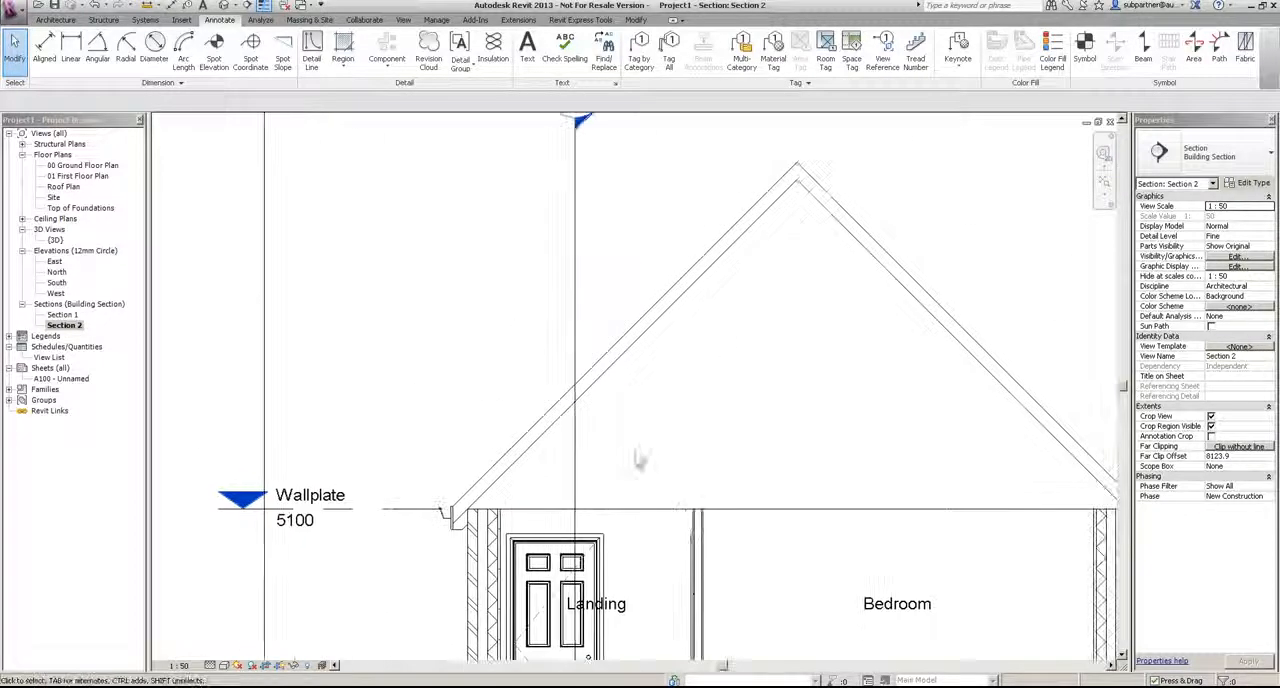
{"action": "left_click", "coordinate": [387, 62]}
{"action": "left_click", "coordinate": [411, 126]}
{"action": "left_click", "coordinate": [1210, 152]}
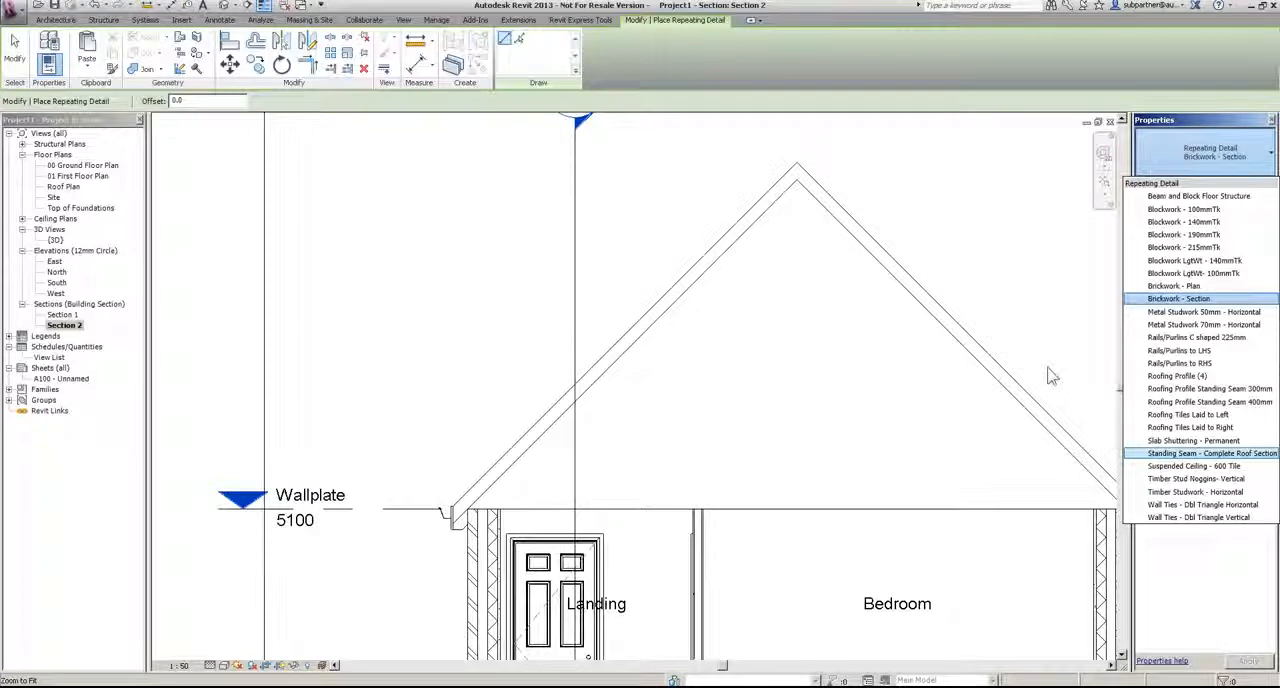
{"action": "key", "text": "Escape"}
{"action": "key", "text": "Escape"}
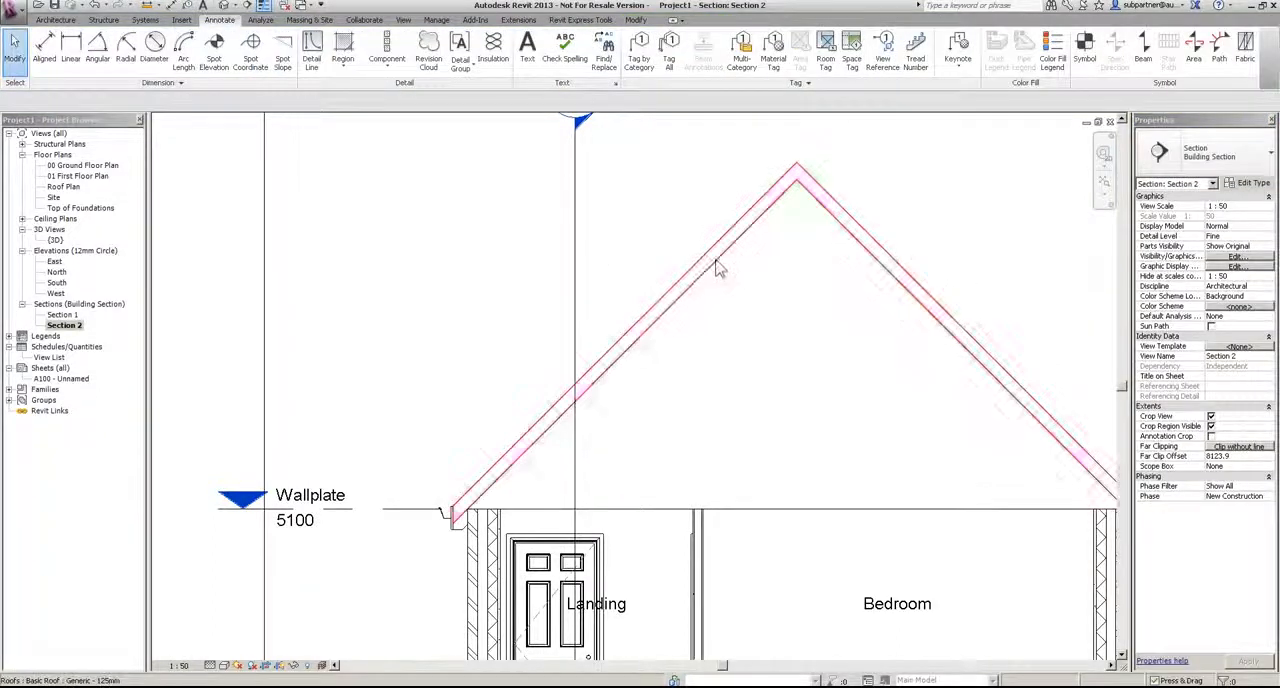
Step: Change the gabled roof in Section 2 to the Basic Roof type Pitched - Warm Timber - Ins Over
{"action": "left_click", "coordinate": [716, 268]}
{"action": "left_click", "coordinate": [1210, 151]}
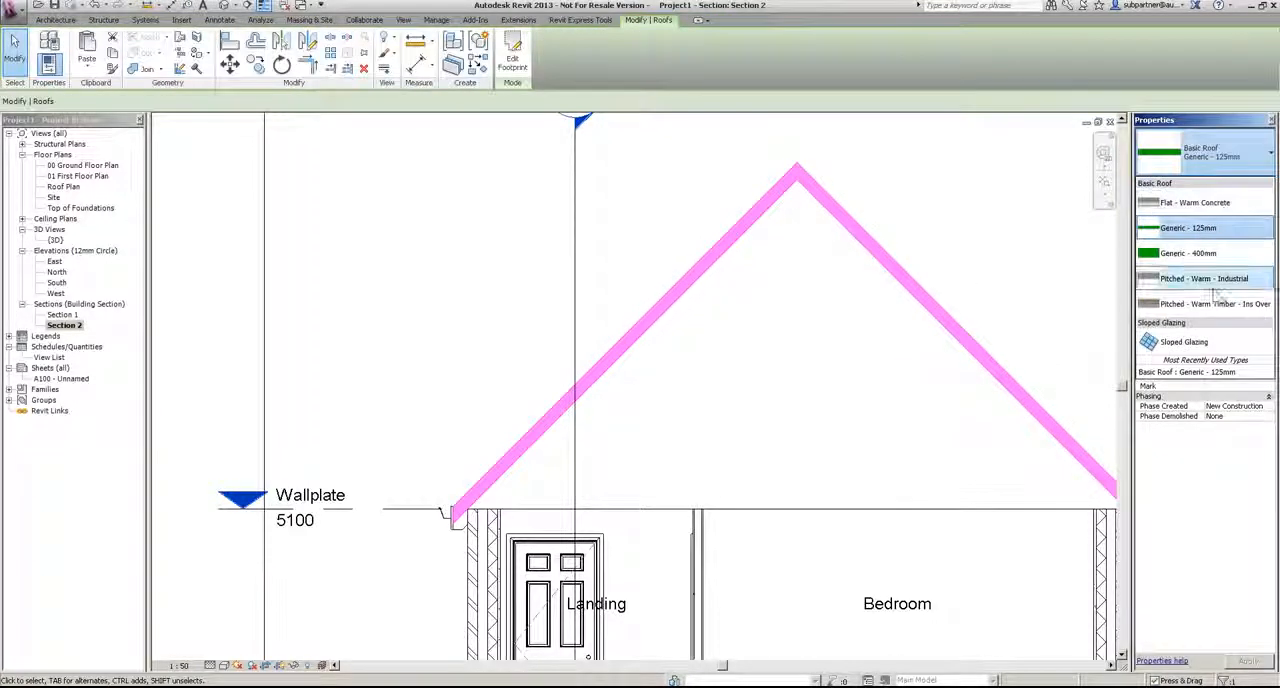
{"action": "left_click", "coordinate": [1205, 304]}
{"action": "left_click", "coordinate": [797, 477]}
{"action": "scroll", "coordinate": [449, 554], "scroll_direction": "up", "scroll_amount": 2}
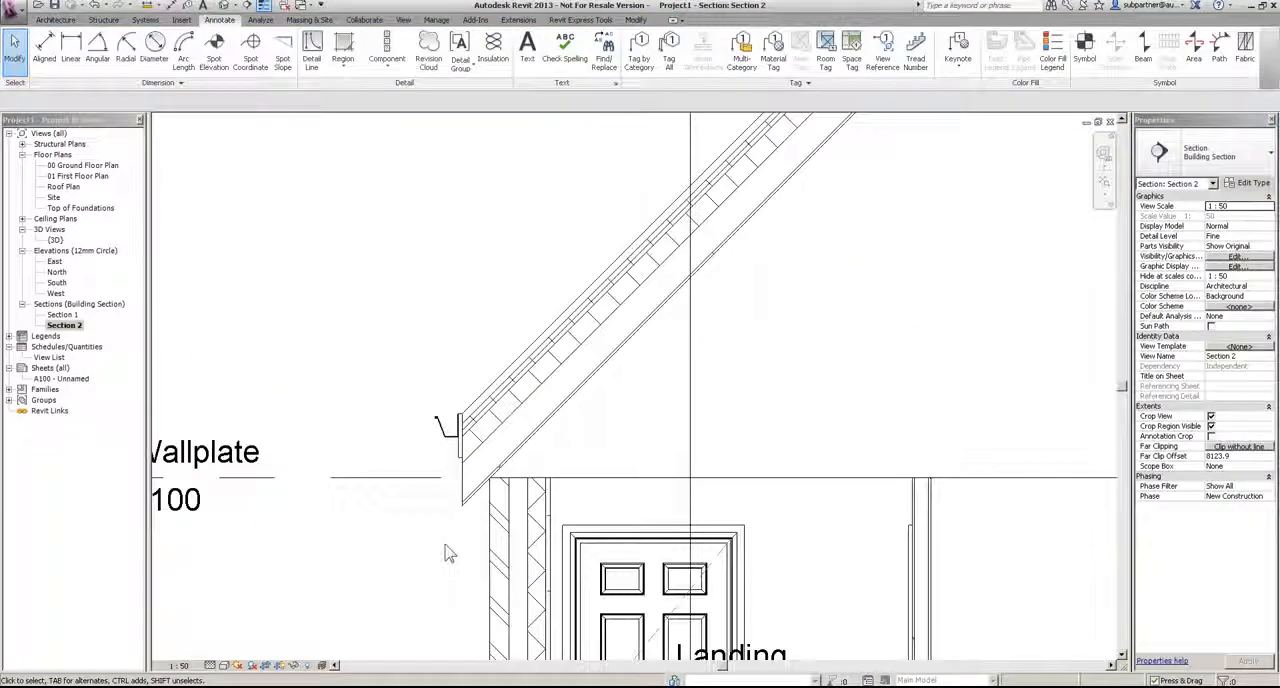
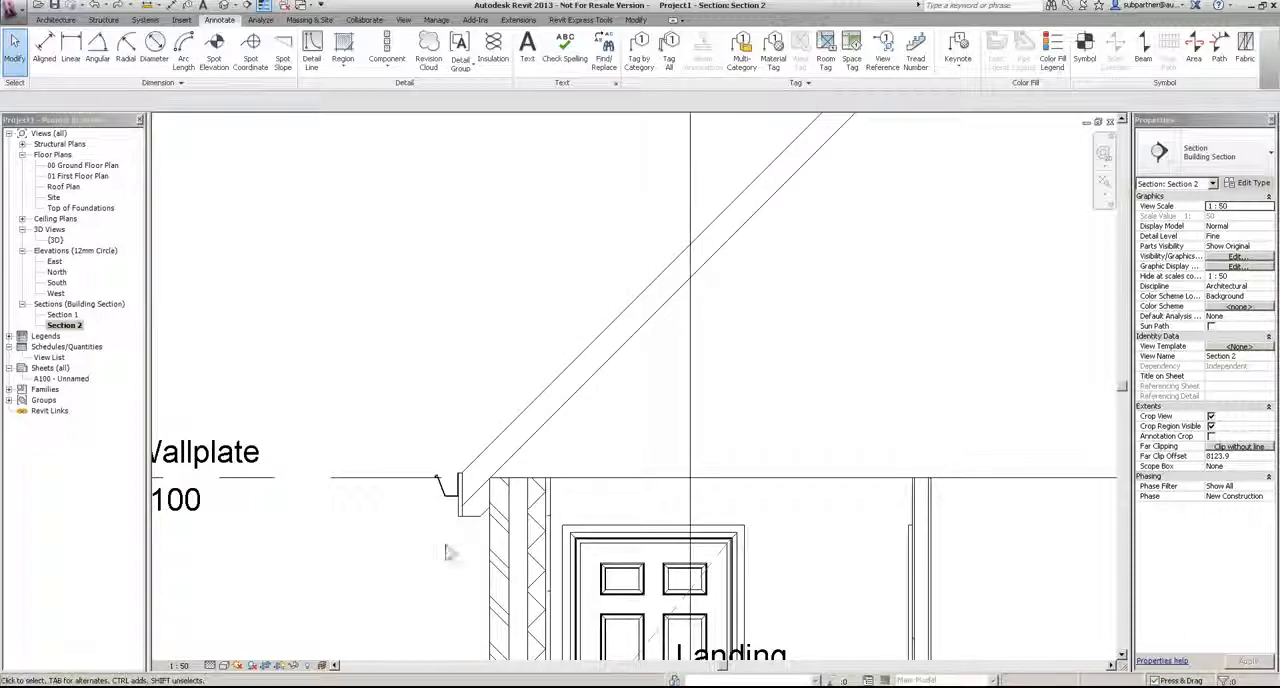
Step: Place a Roofing Tiles Laid to Left repeating detail along the Landing-side roof slope in Section 2, from eaves to ridge
{"action": "left_click", "coordinate": [387, 63]}
{"action": "left_click", "coordinate": [397, 106]}
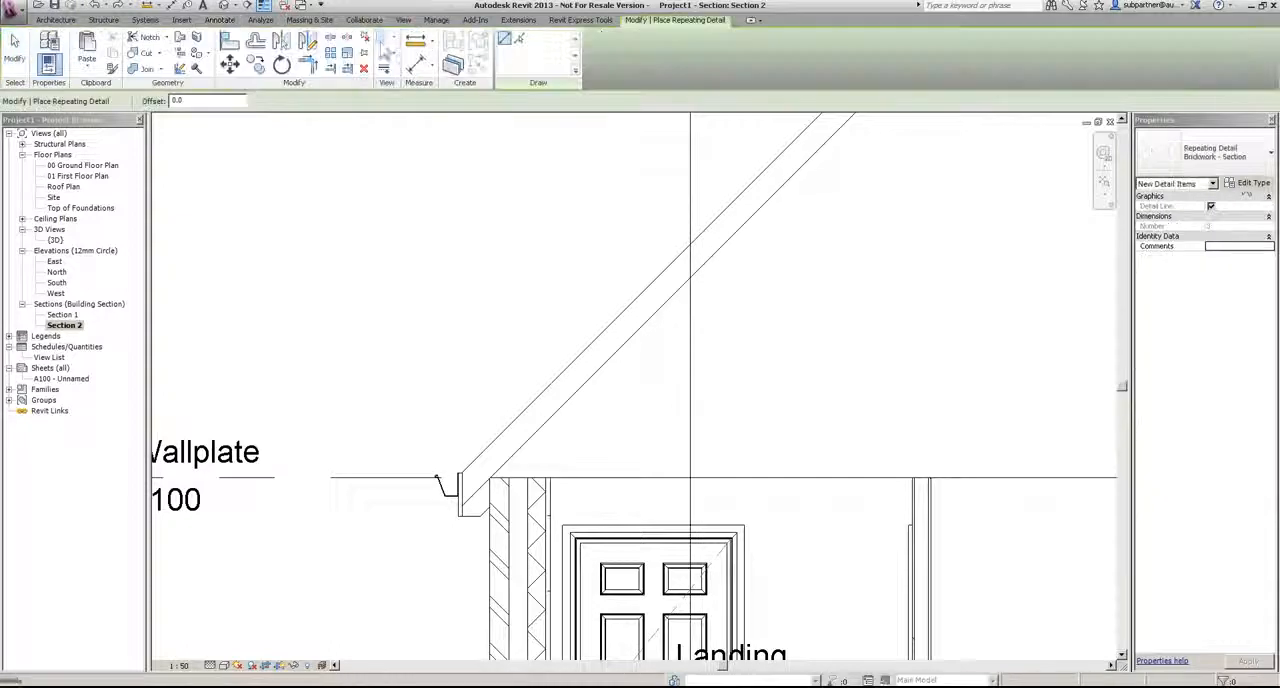
{"action": "left_click", "coordinate": [1250, 162]}
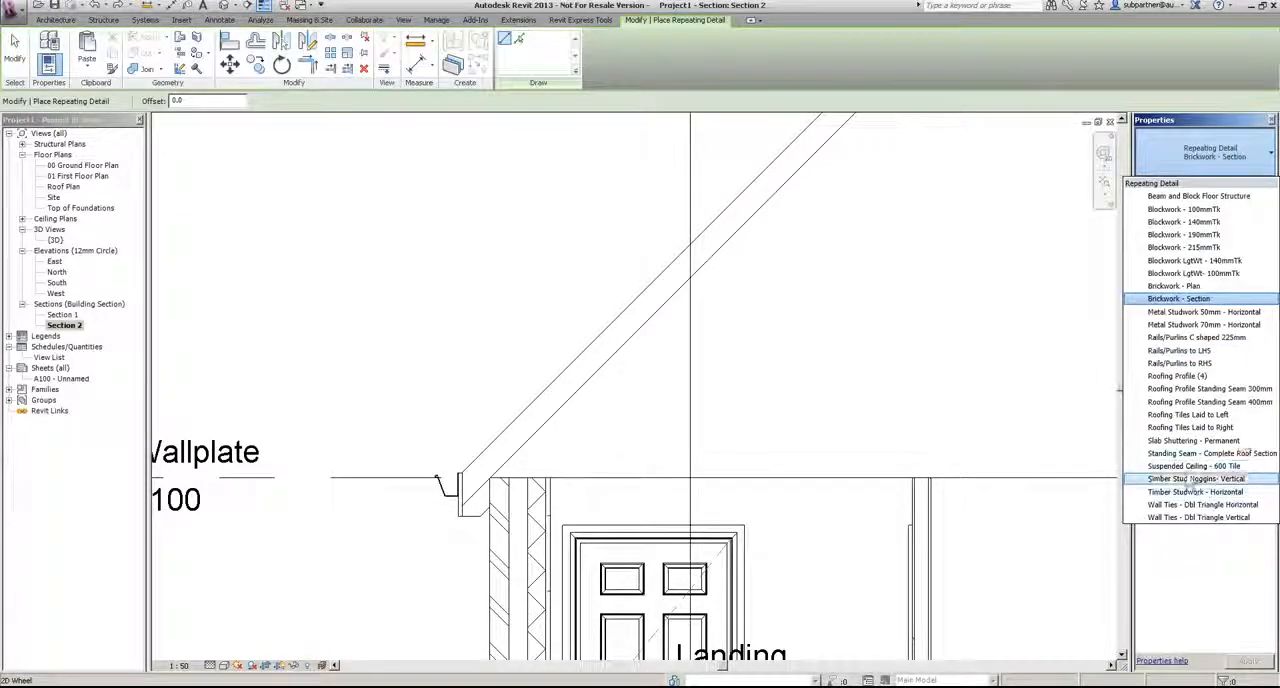
{"action": "left_click", "coordinate": [1215, 414]}
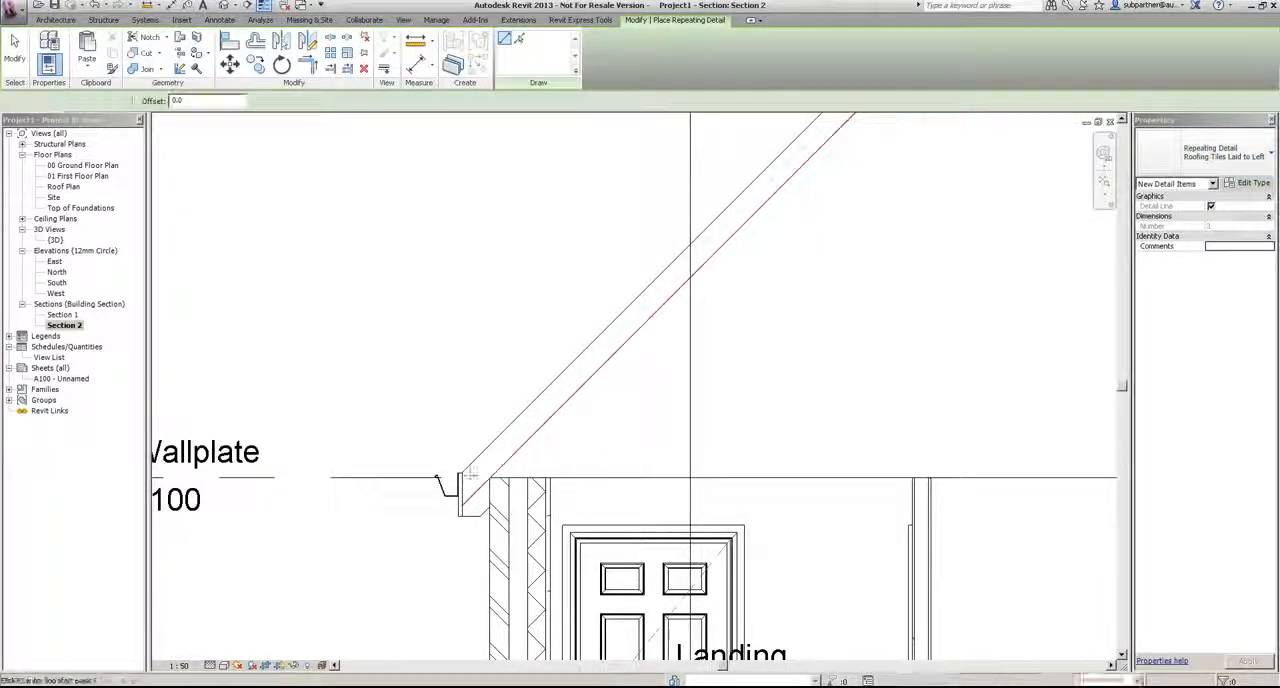
{"action": "left_click", "coordinate": [459, 477]}
{"action": "scroll", "coordinate": [459, 477], "scroll_direction": "down", "scroll_amount": 4}
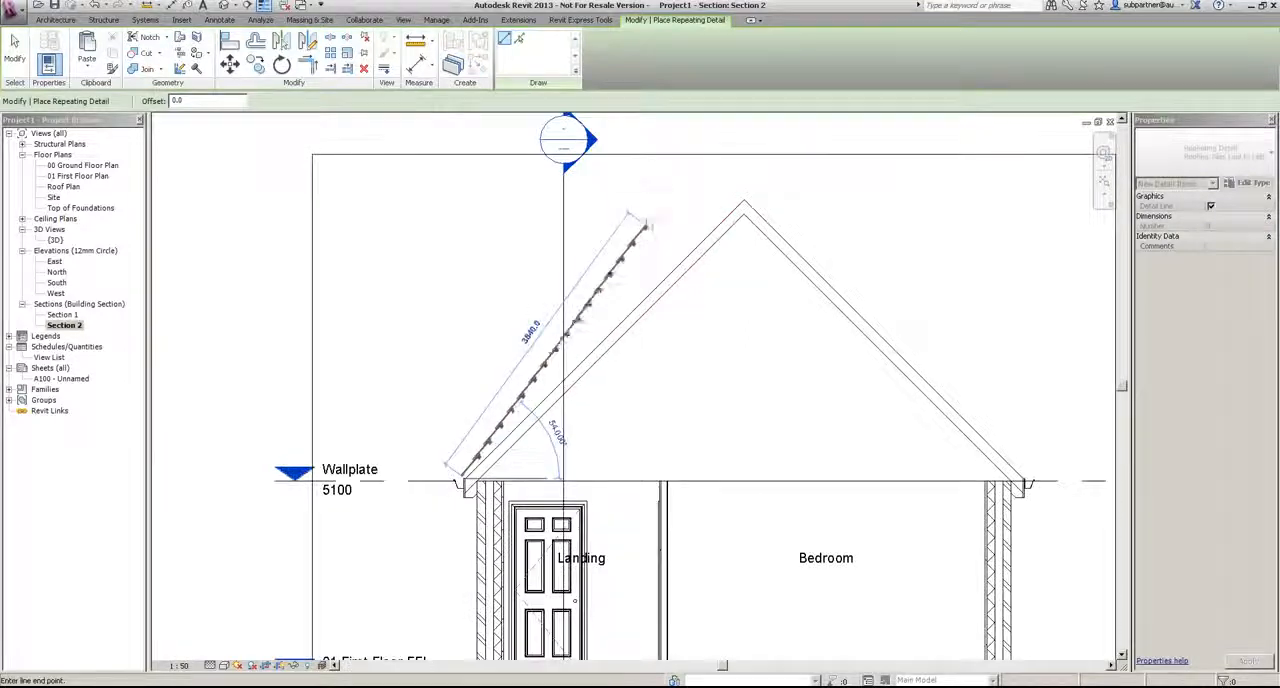
{"action": "left_click", "coordinate": [739, 201]}
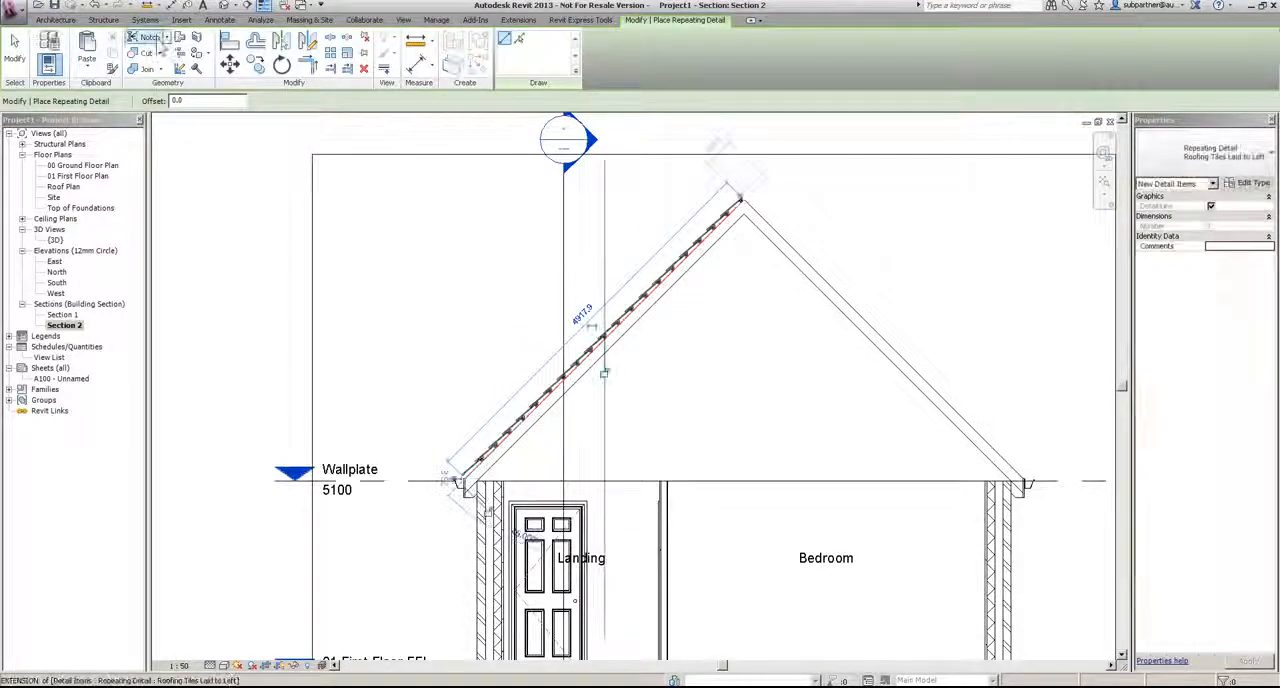
{"action": "left_click", "coordinate": [15, 50]}
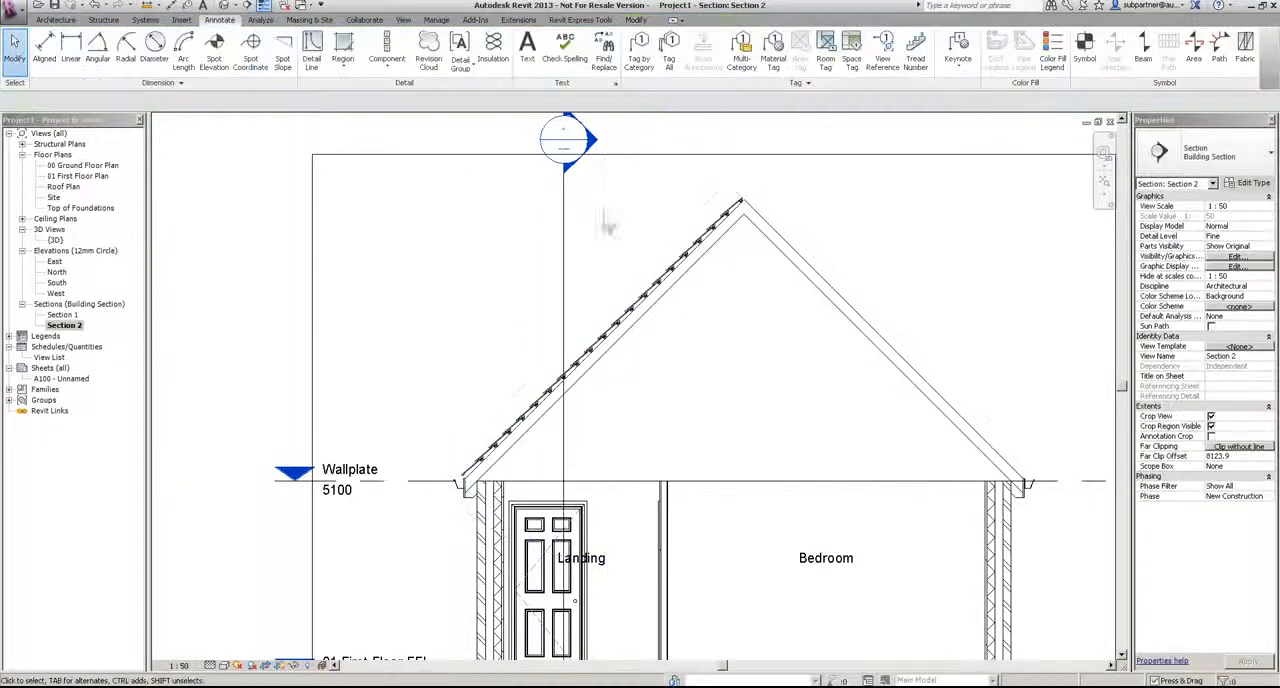
Step: Mirror a copy of the roof tile detail about a vertical axis through the ridge onto the Bedroom-side slope
{"action": "left_click", "coordinate": [713, 232]}
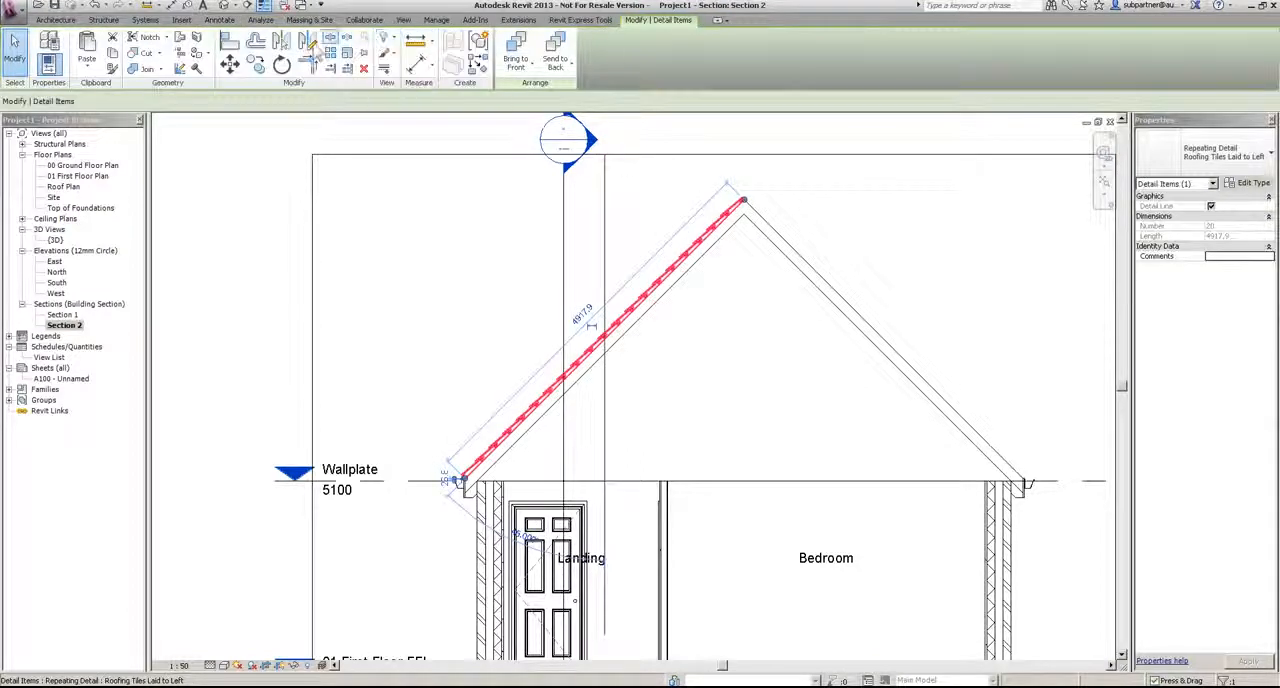
{"action": "left_click", "coordinate": [744, 213]}
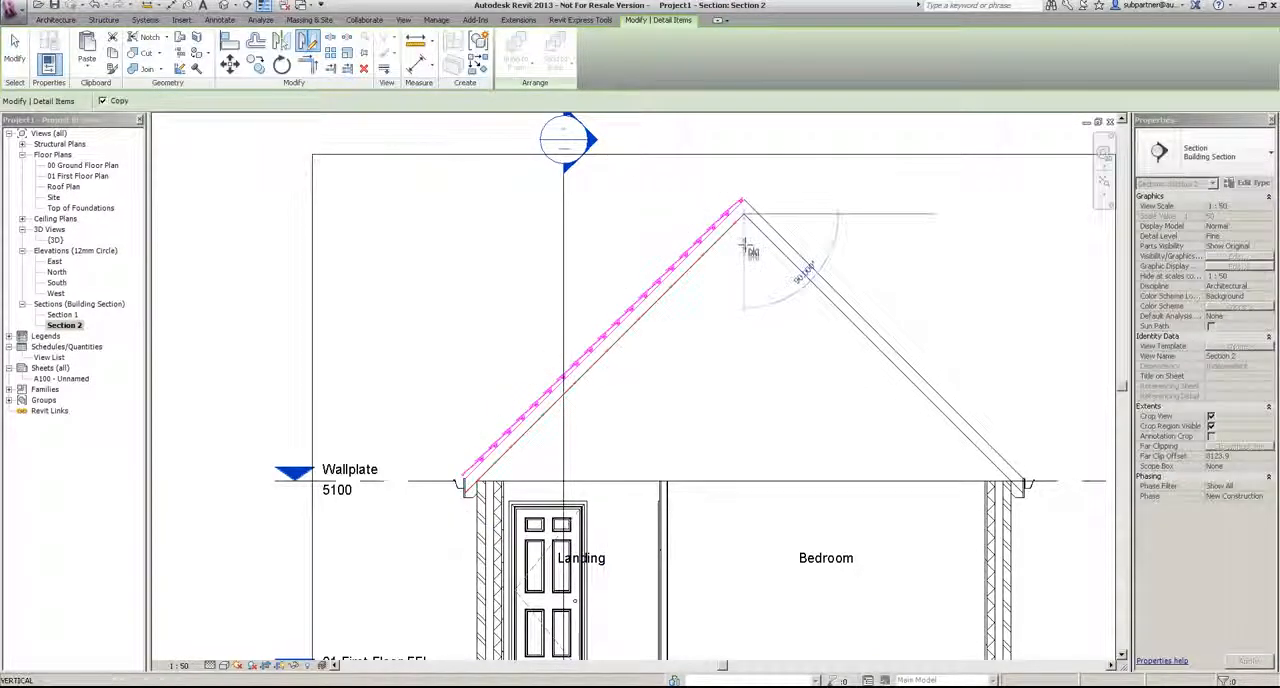
{"action": "left_click", "coordinate": [744, 290]}
{"action": "left_click", "coordinate": [829, 391]}
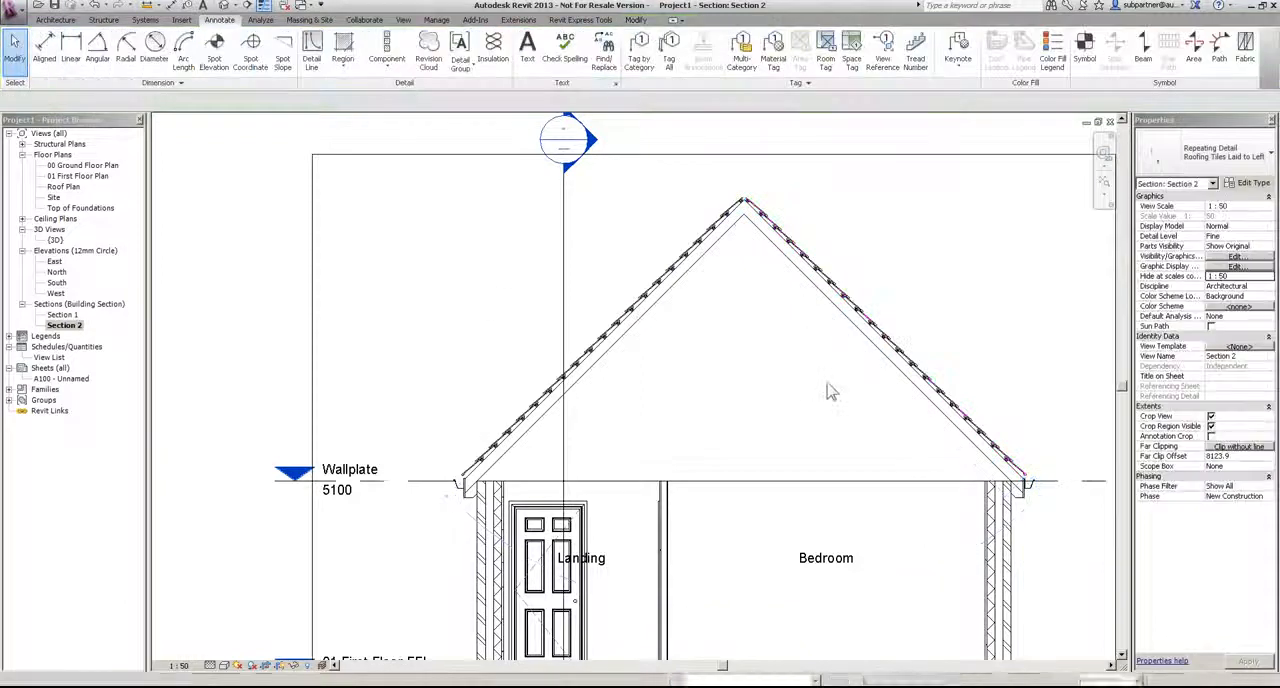
Step: In the 00 Ground Floor Plan, nudge the Hall–Kitchen partition and door D-6 together towards the Kitchen to widen the Hall
{"action": "scroll", "coordinate": [829, 391], "scroll_direction": "down", "scroll_amount": 5}
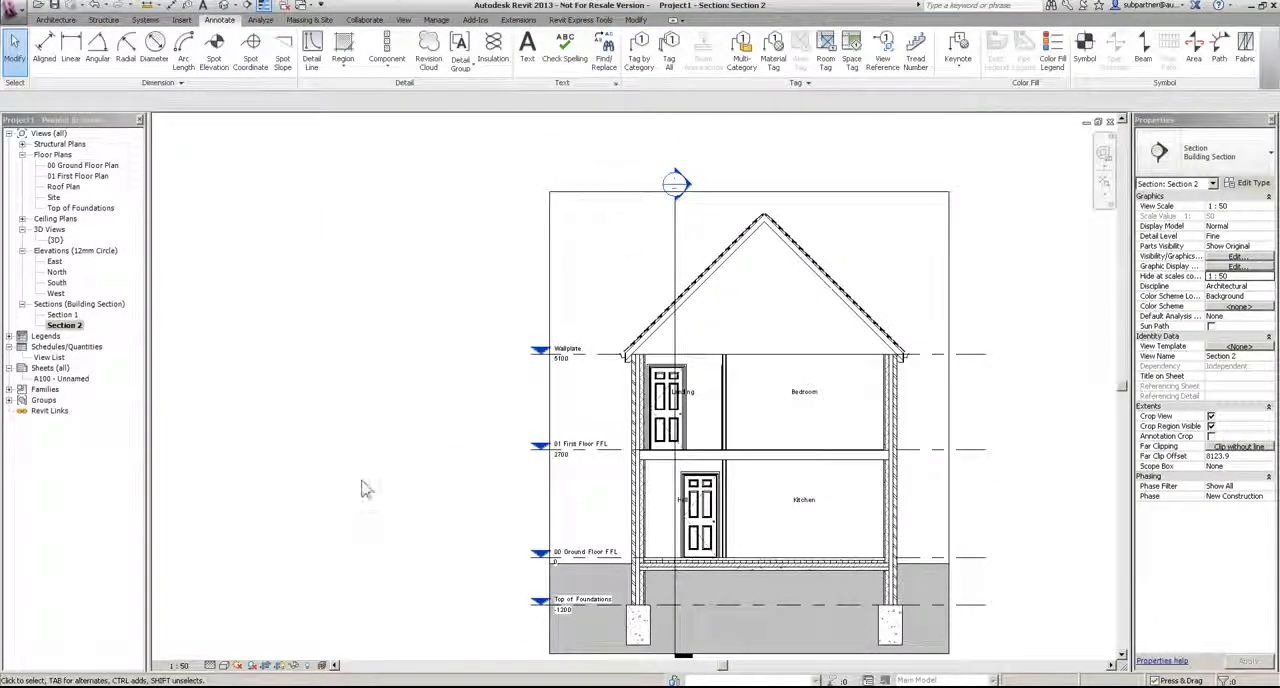
{"action": "double_click", "coordinate": [72, 166]}
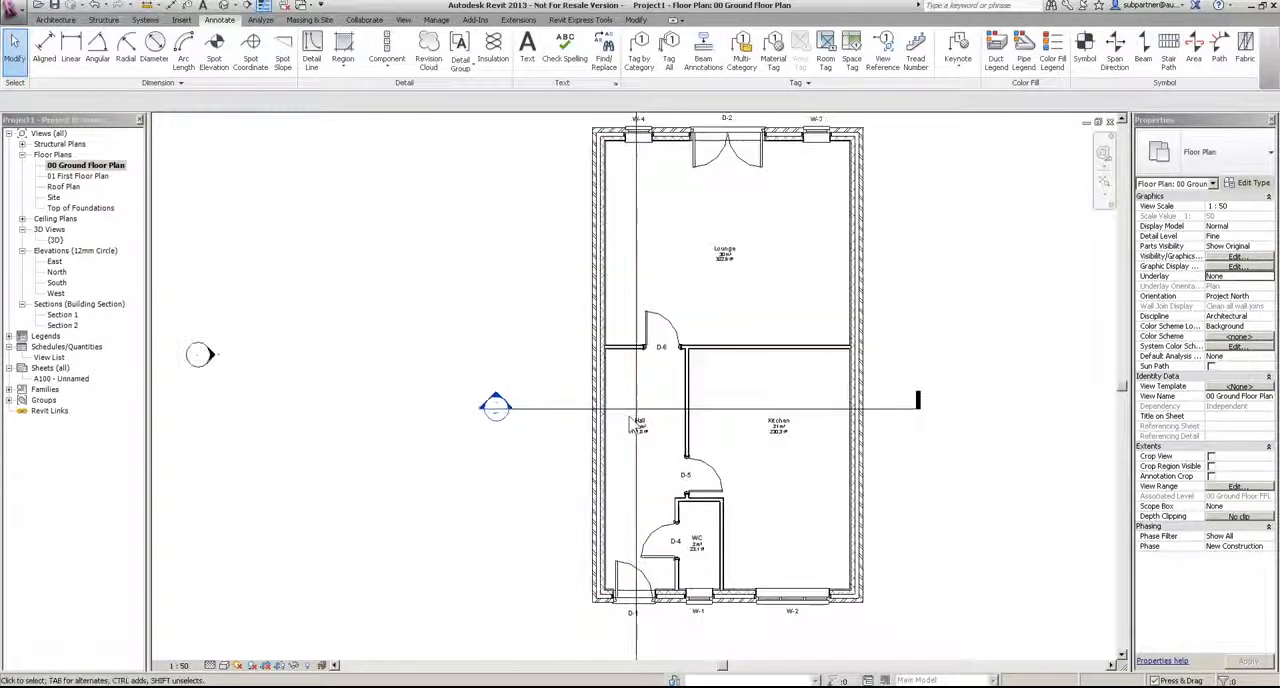
{"action": "scroll", "coordinate": [646, 431], "scroll_direction": "up", "scroll_amount": 2}
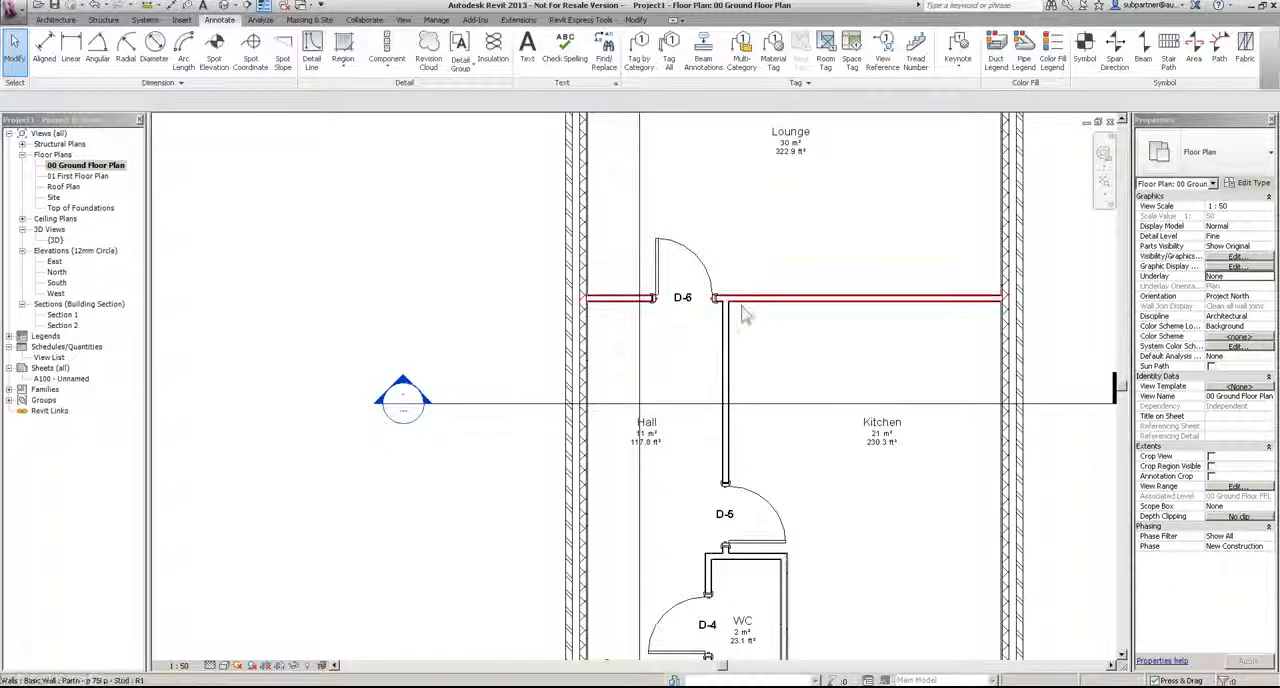
{"action": "left_click", "coordinate": [725, 370]}
{"action": "left_click", "coordinate": [846, 297], "text": "ctrl"}
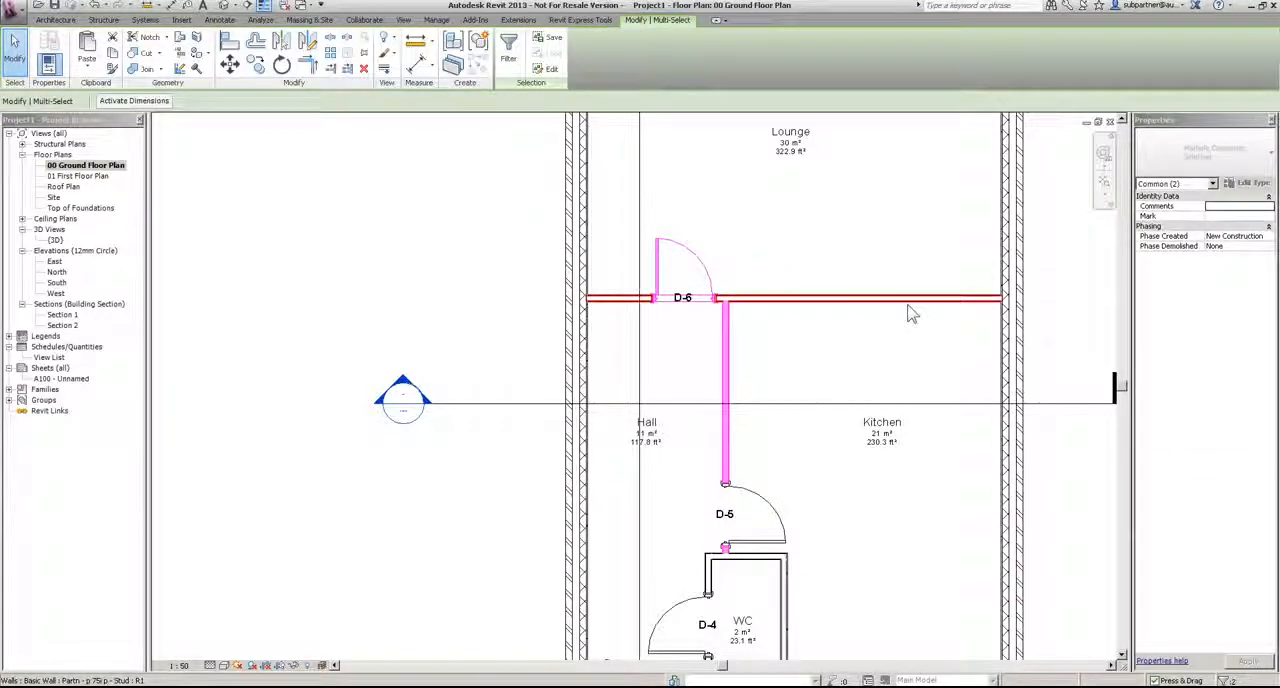
{"action": "key", "text": "Right"}
{"action": "key", "text": "Right"}
{"action": "key", "text": "Right"}
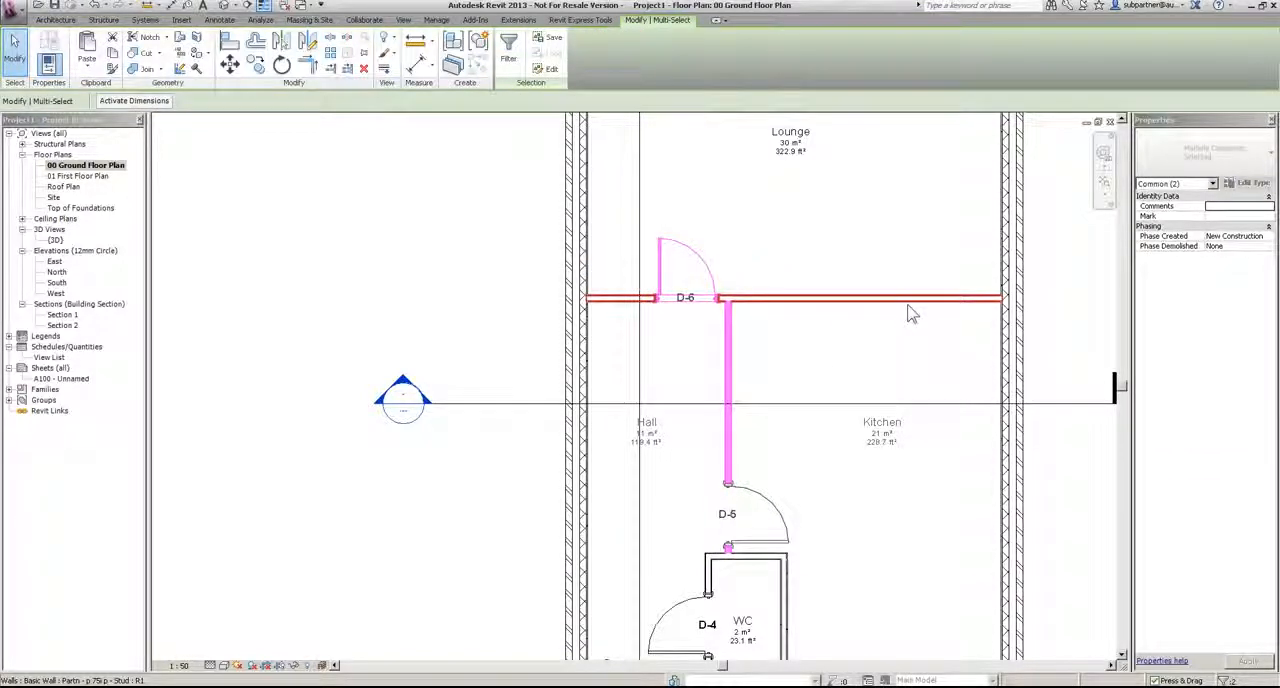
{"action": "key", "text": "Right"}
{"action": "key", "text": "Right"}
{"action": "key", "text": "Right"}
{"action": "key", "text": "Right"}
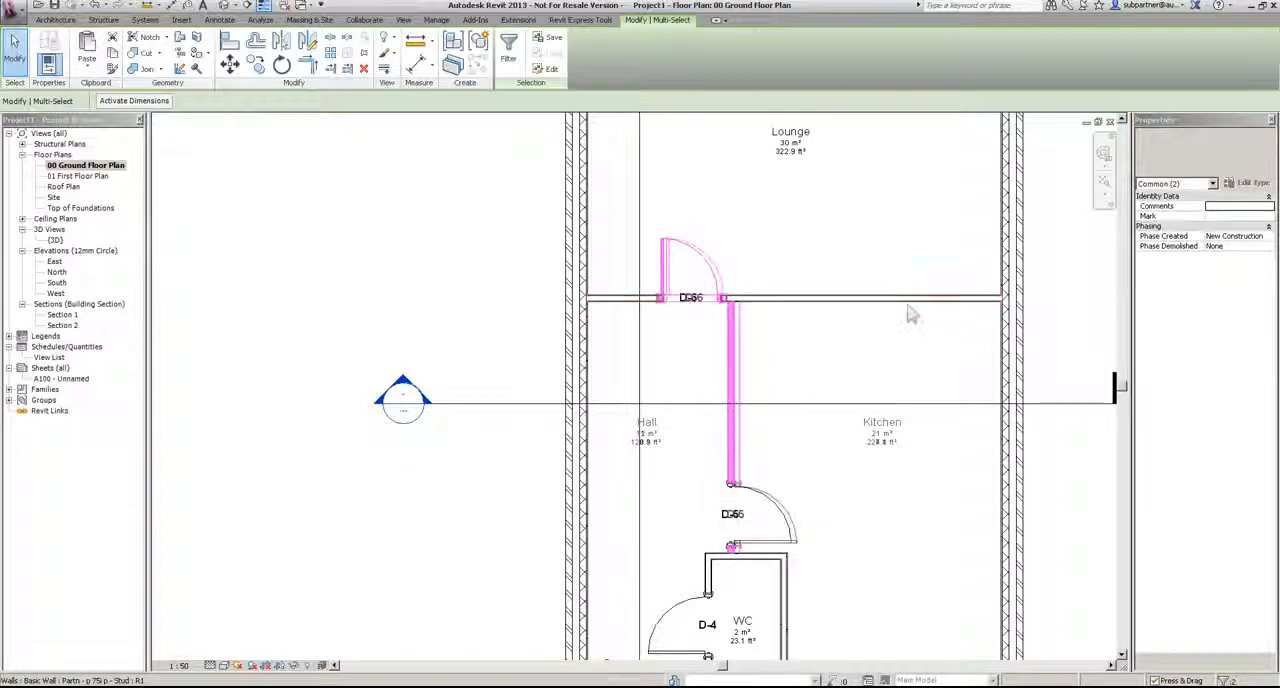
{"action": "key", "text": "Right"}
{"action": "key", "text": "Right"}
{"action": "key", "text": "Right"}
{"action": "key", "text": "Right"}
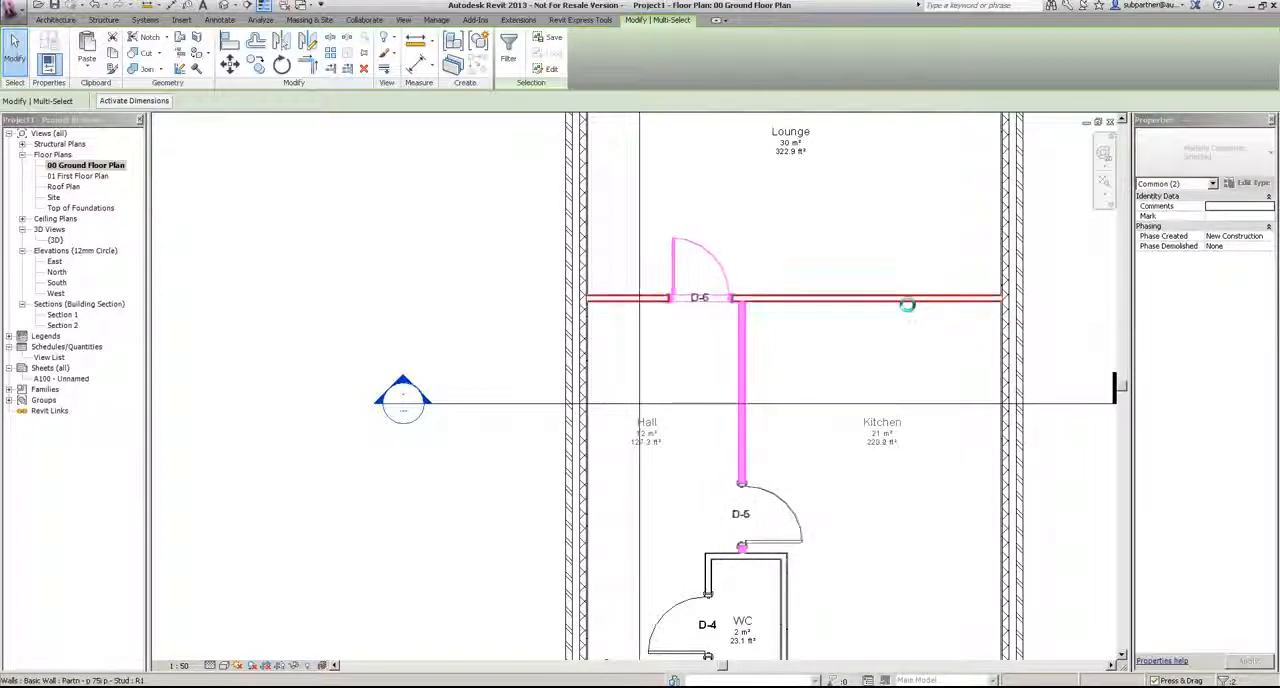
{"action": "key", "text": "Right"}
{"action": "key", "text": "Right"}
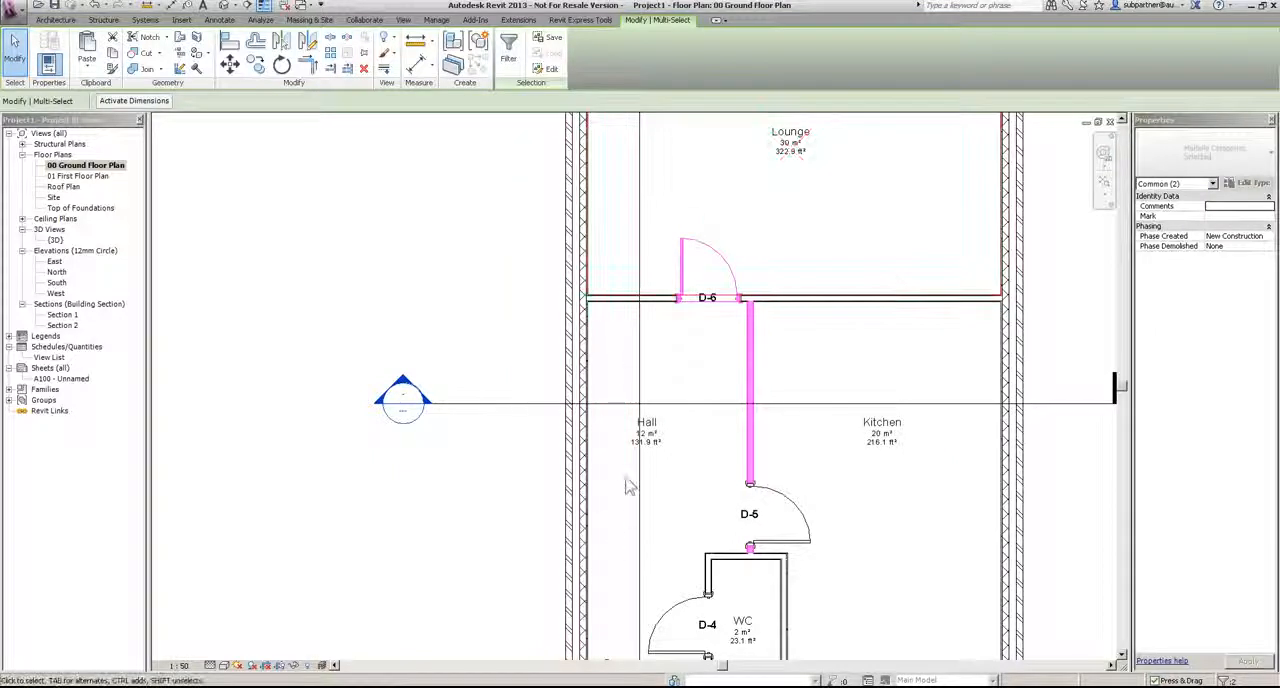
{"action": "left_click", "coordinate": [434, 248]}
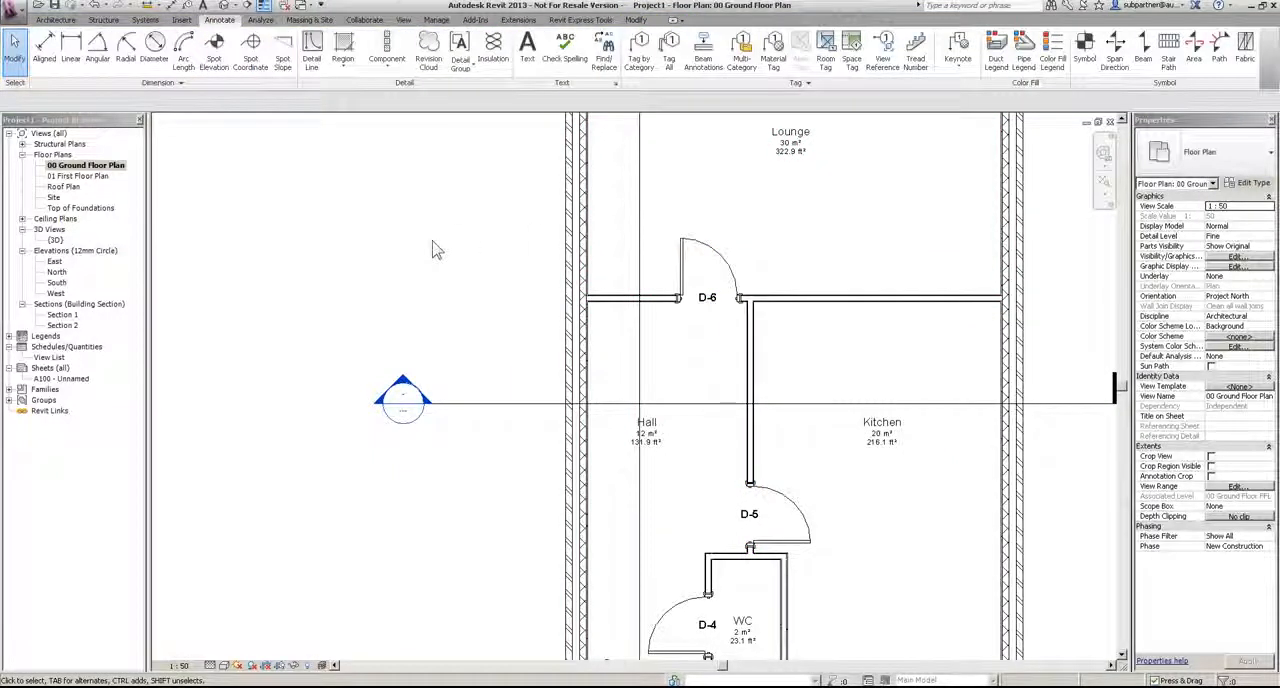
Step: Start a stair from ground to first floor using the Assembled Stair type Residential - Left Saddled
{"action": "left_click", "coordinate": [55, 20]}
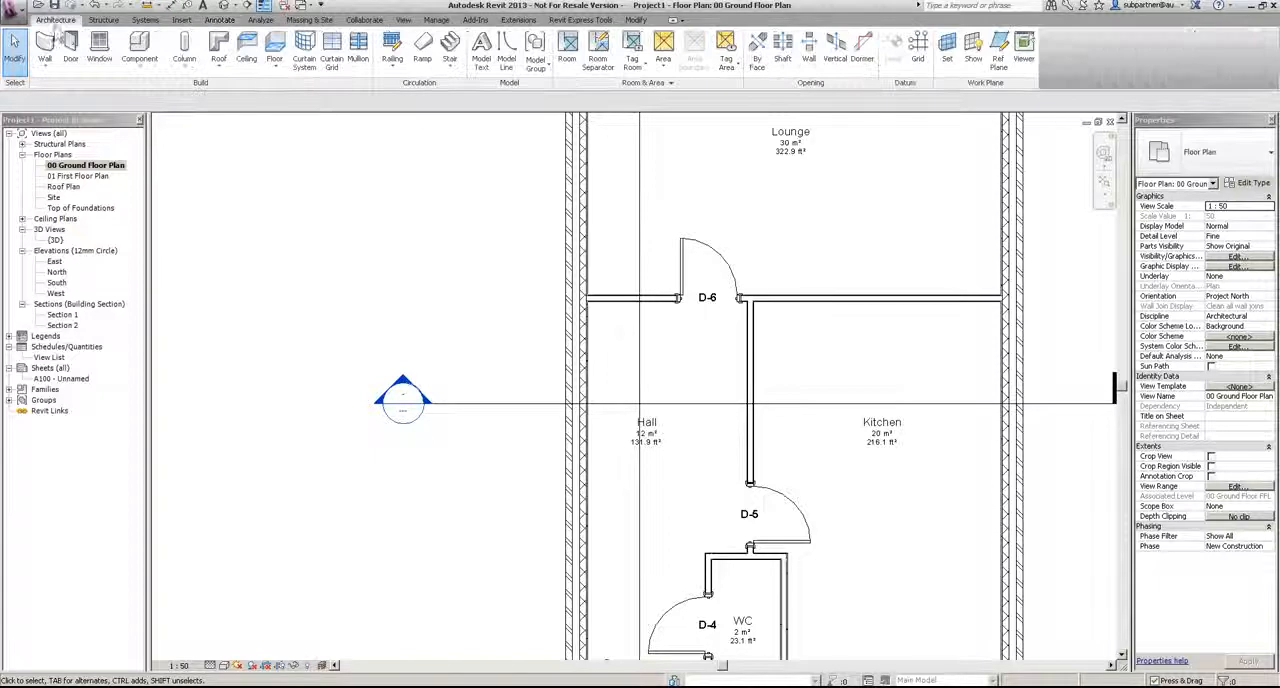
{"action": "left_click", "coordinate": [449, 45]}
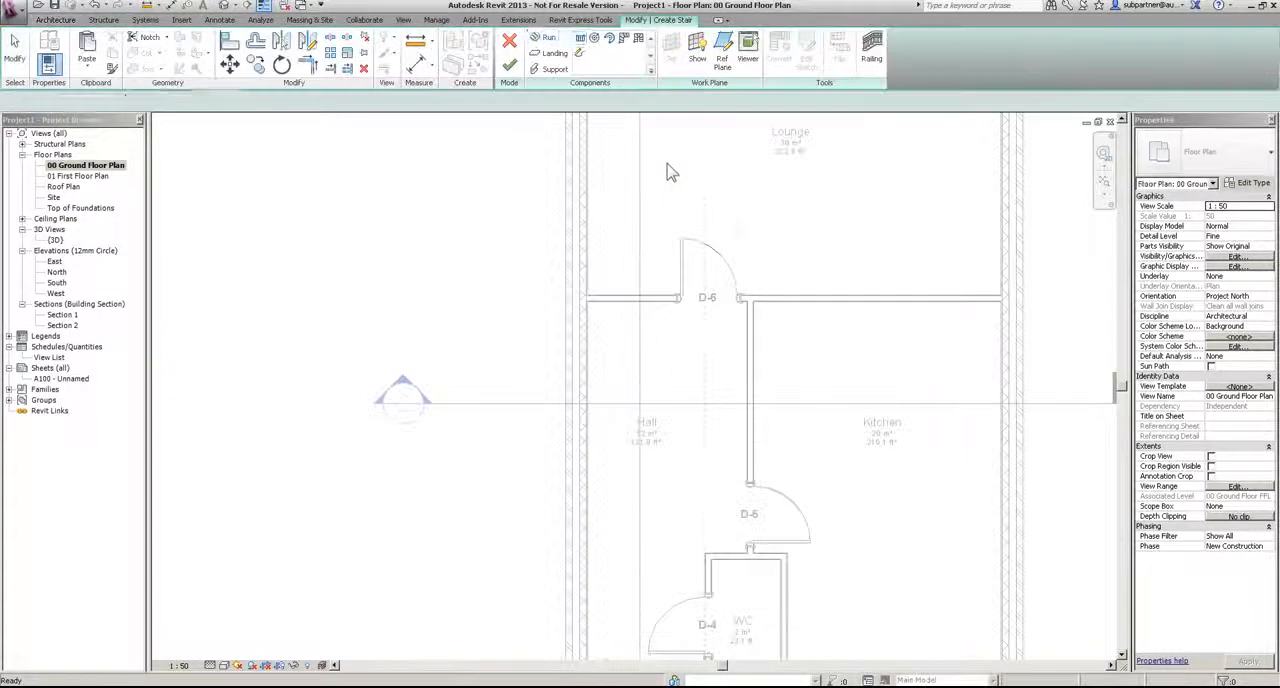
{"action": "left_click", "coordinate": [1215, 152]}
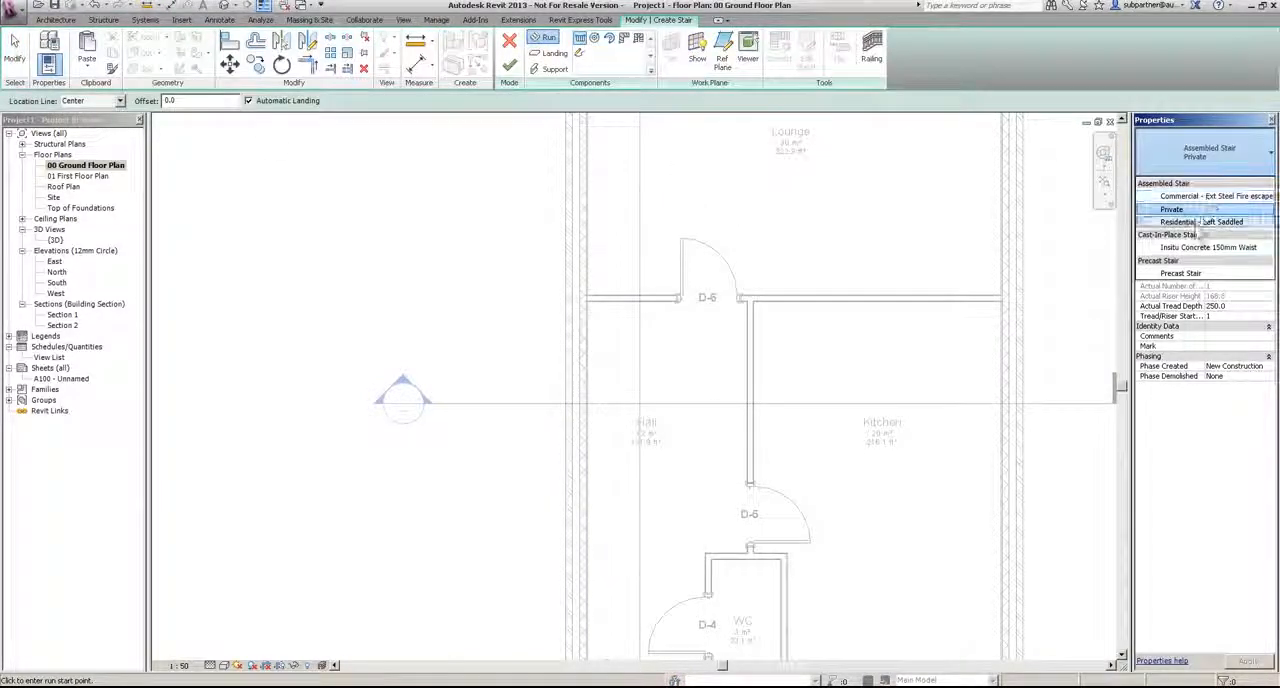
{"action": "left_click", "coordinate": [1195, 222]}
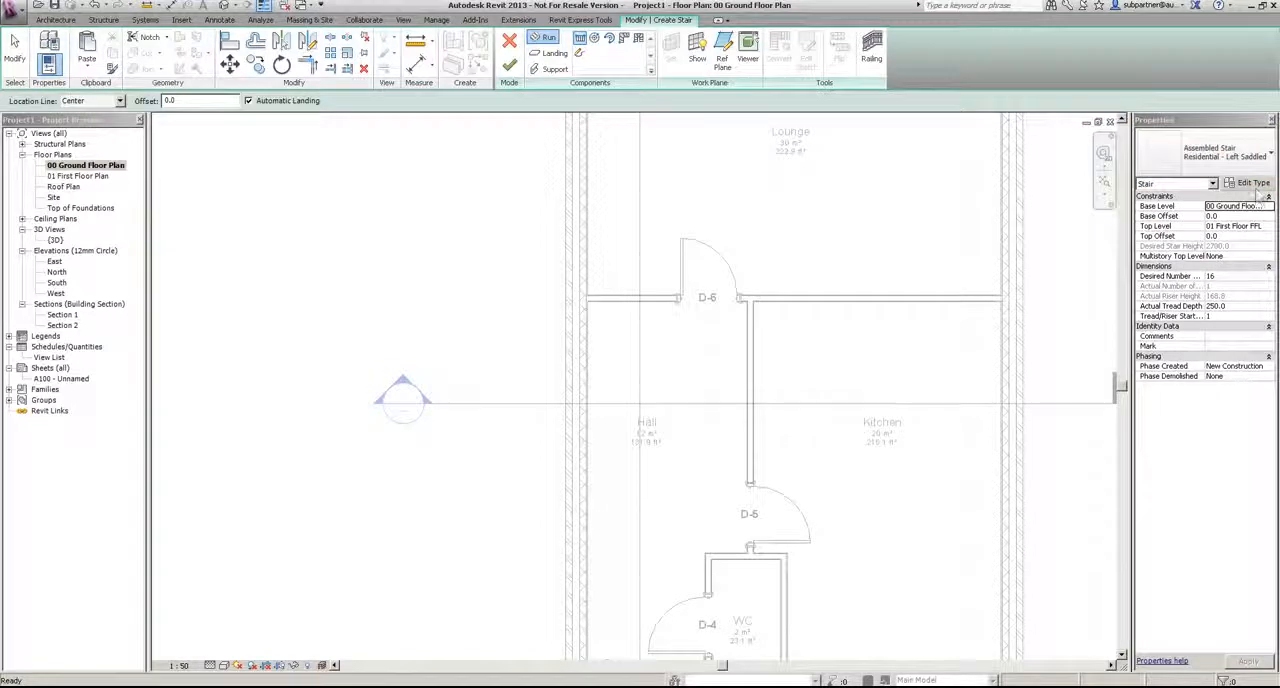
Step: Set the stair type's maximum riser height to 210 and minimum tread depth to 230
{"action": "left_click", "coordinate": [1252, 185]}
{"action": "left_click", "coordinate": [688, 355]}
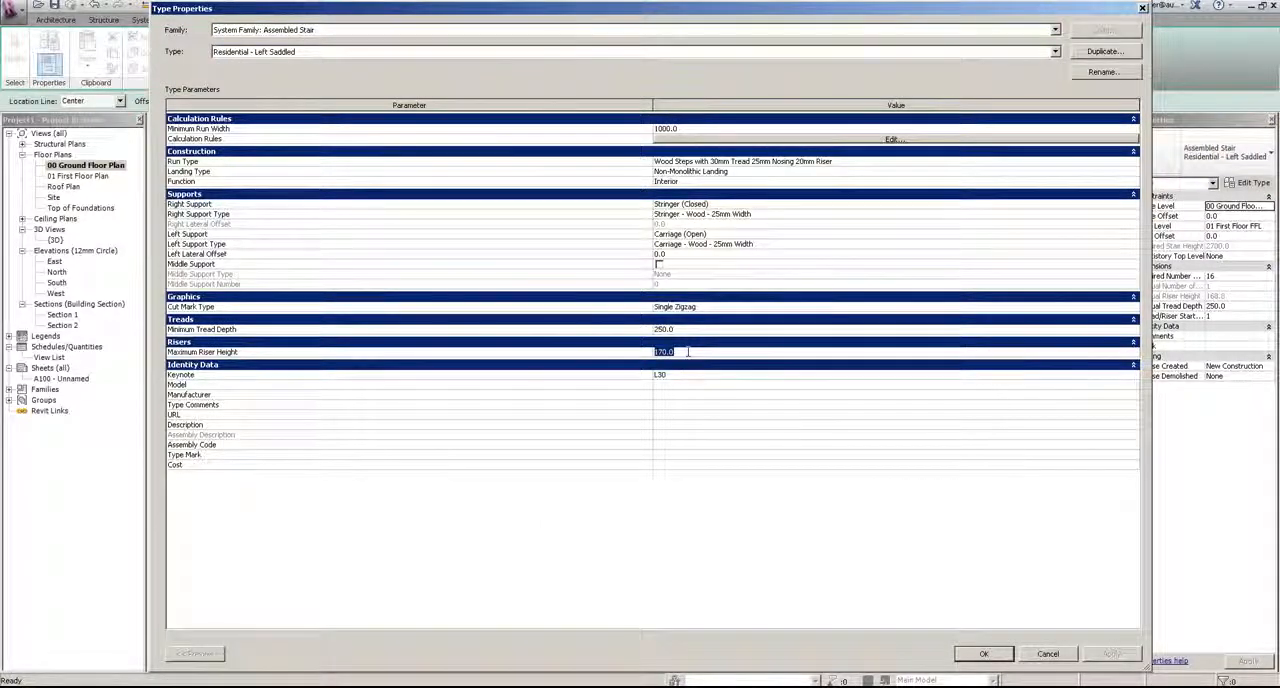
{"action": "type", "text": "3"}
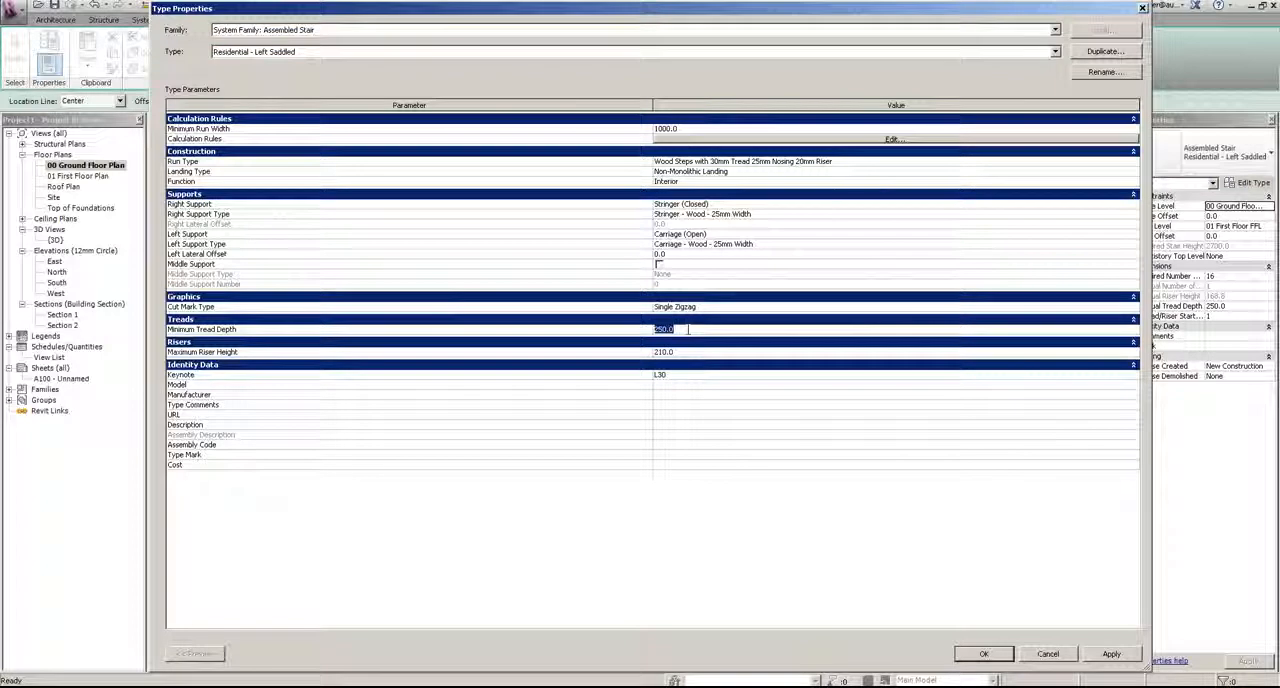
{"action": "type", "text": "3"}
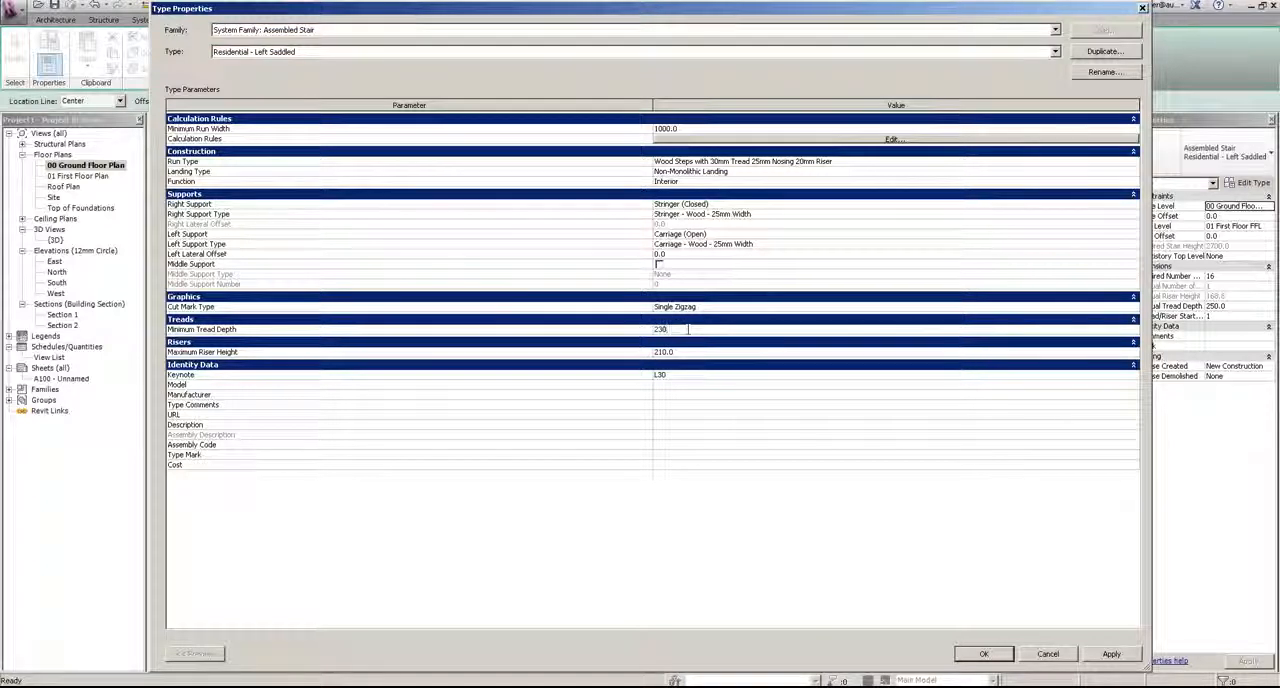
{"action": "left_click", "coordinate": [982, 655]}
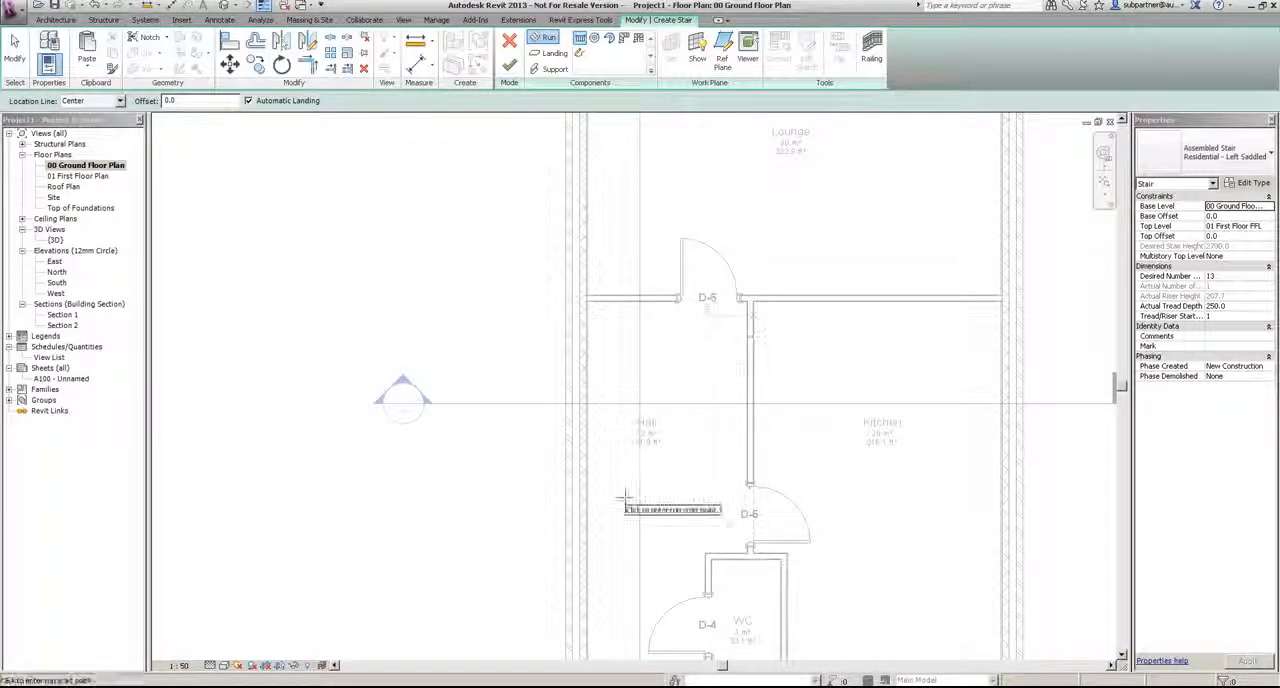
Step: Draw a straight stair run with its location line at Left along the Hall's outer wall up to the Lounge partition, and finish the stair
{"action": "left_click", "coordinate": [119, 101]}
{"action": "left_click", "coordinate": [88, 120]}
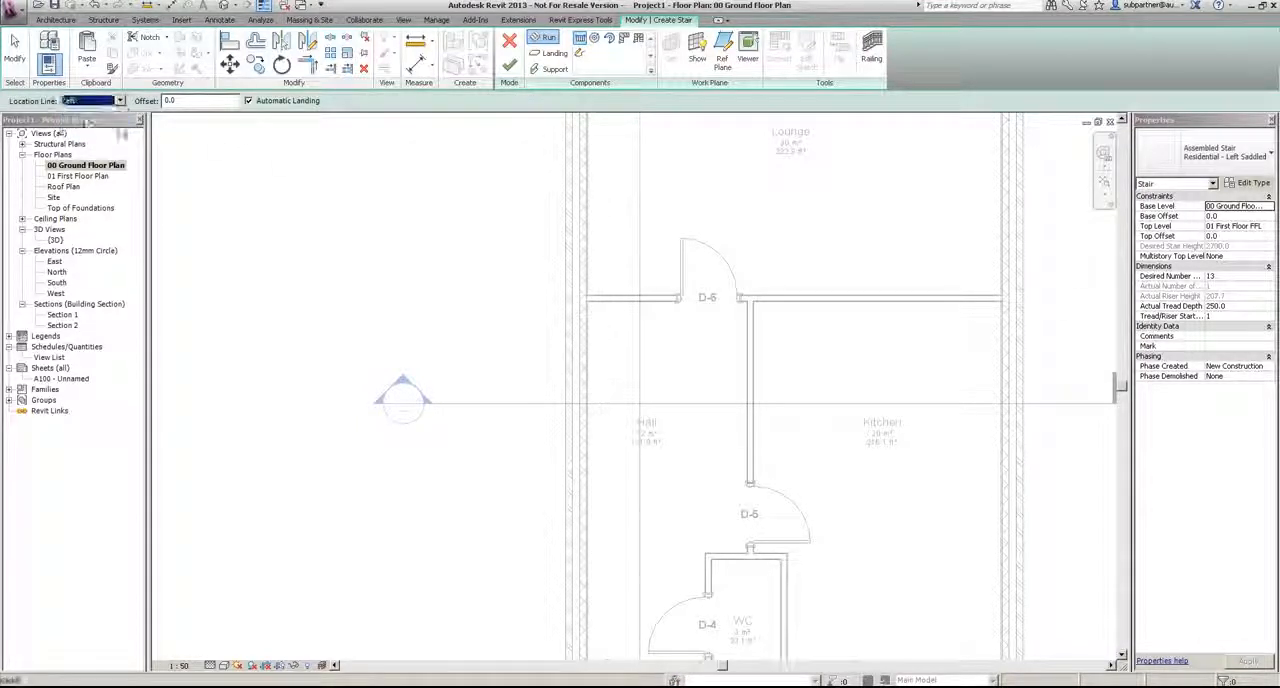
{"action": "left_click", "coordinate": [588, 505]}
{"action": "left_click", "coordinate": [588, 208]}
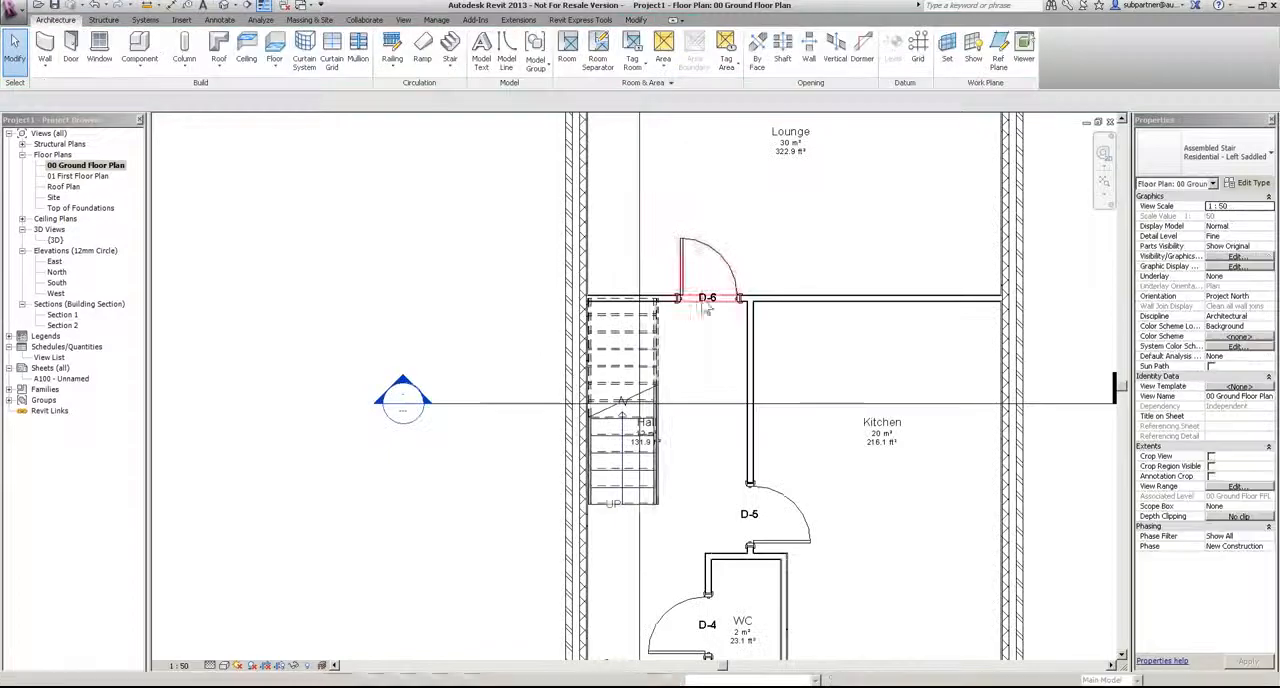
Step: Change the Hall stair's path annotation to the Fixed Up Direction Standard type
{"action": "scroll", "coordinate": [535, 527], "scroll_direction": "up", "scroll_amount": 2}
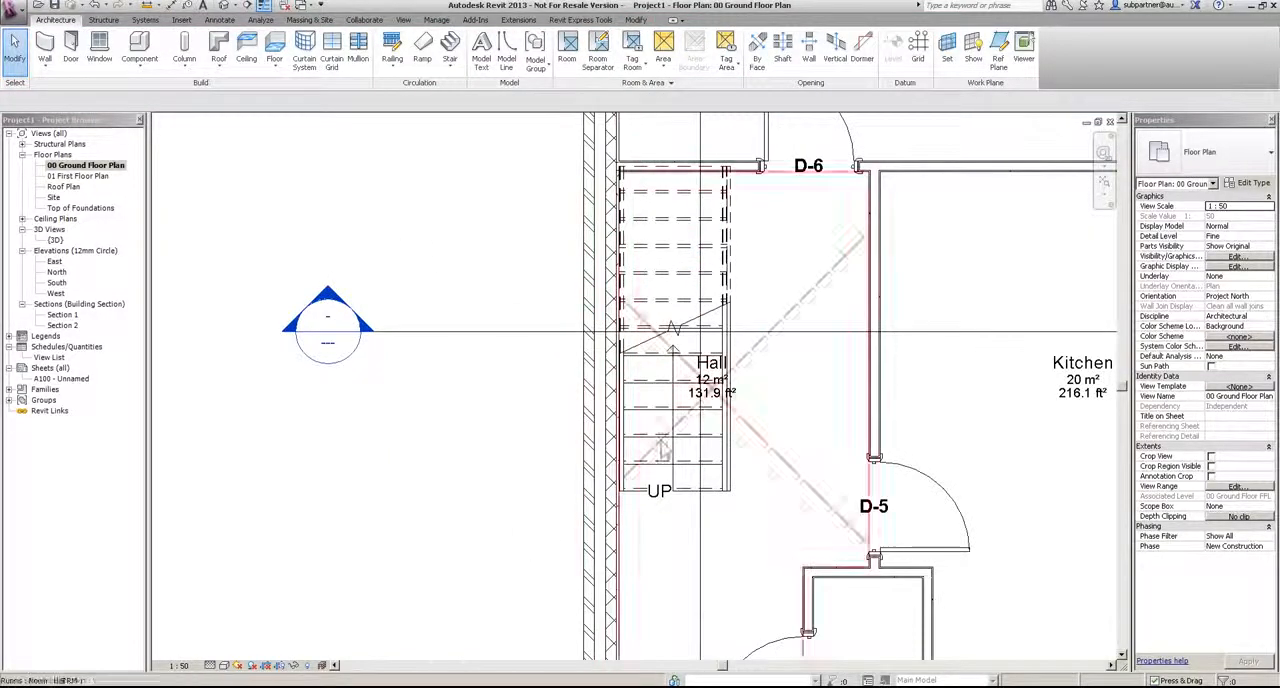
{"action": "left_click", "coordinate": [677, 425]}
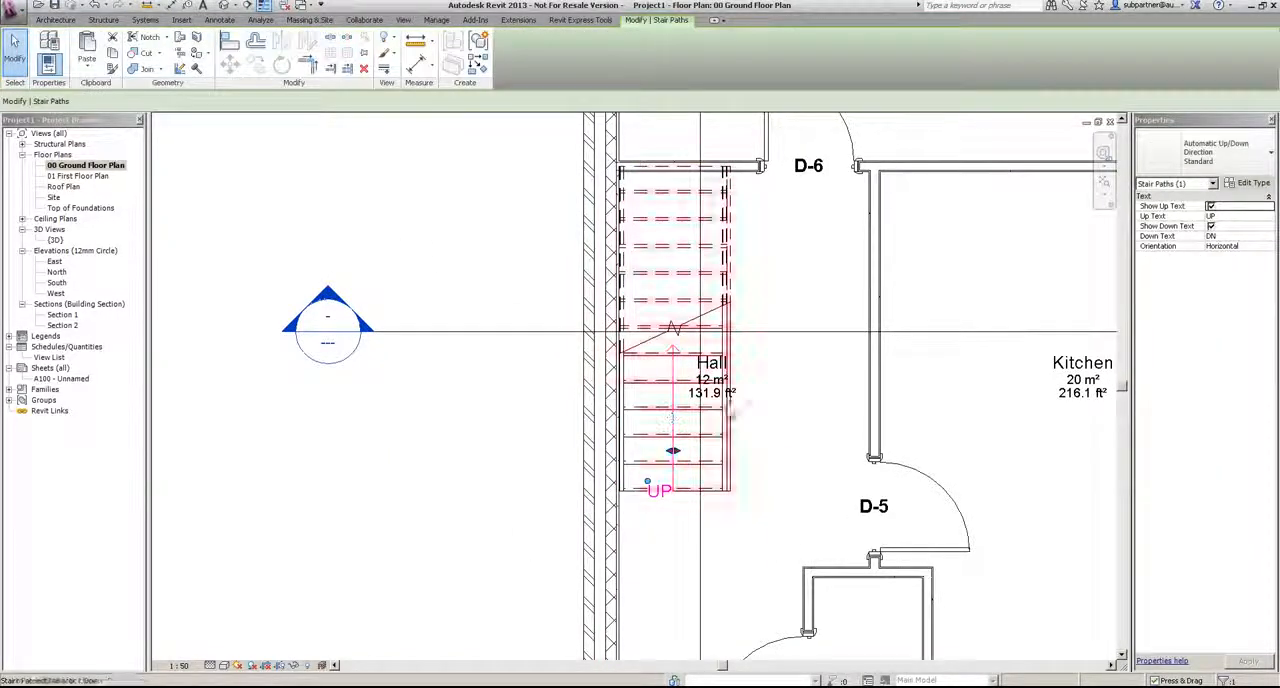
{"action": "left_click", "coordinate": [1218, 163]}
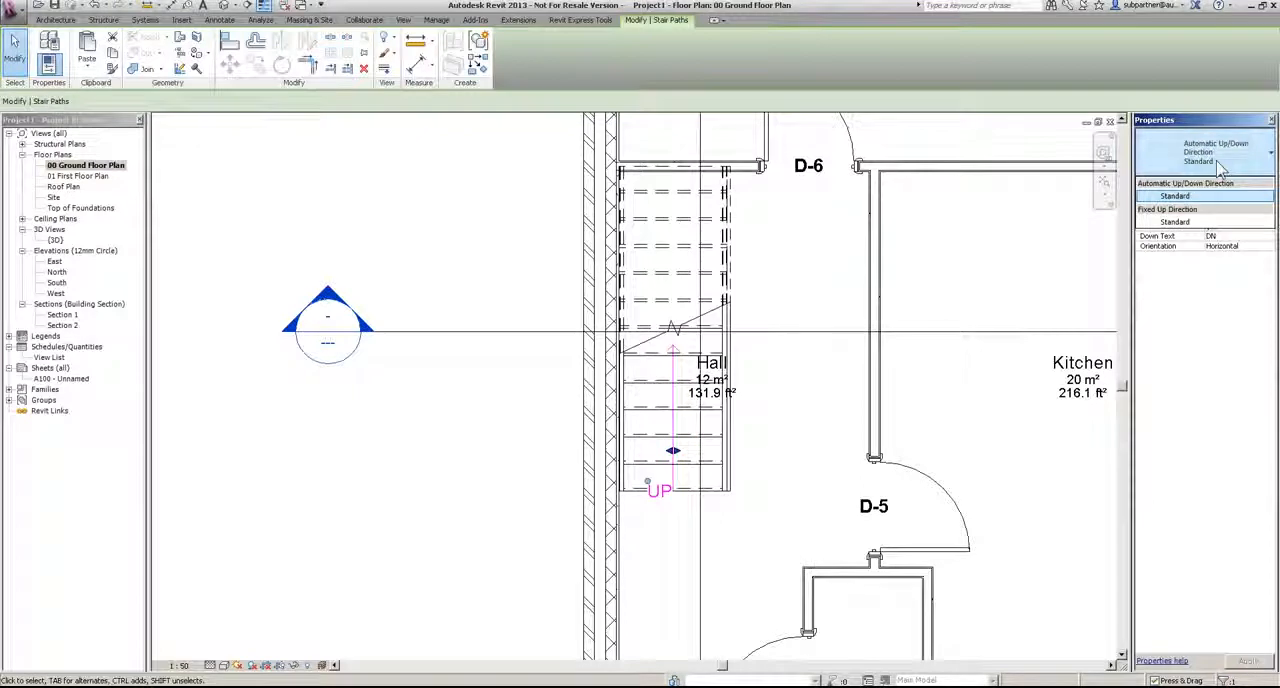
{"action": "left_click", "coordinate": [1176, 221]}
{"action": "left_click", "coordinate": [526, 483]}
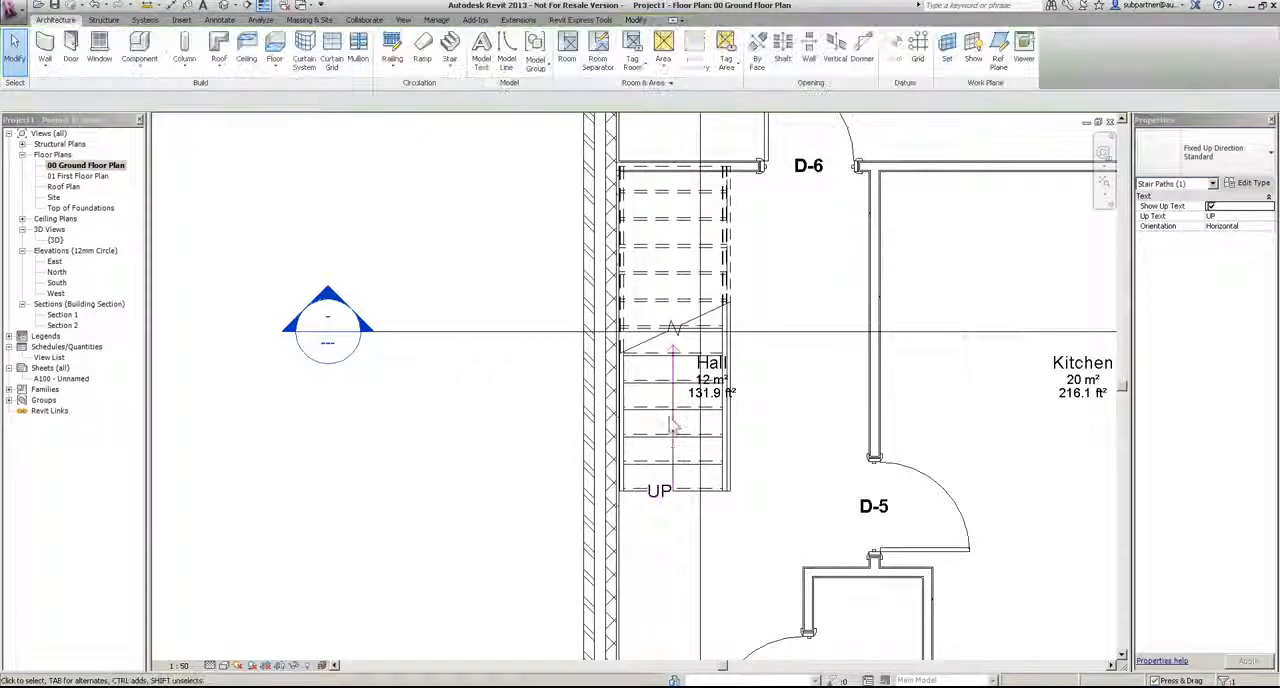
{"action": "left_click_drag", "start_coordinate": [742, 396], "coordinate": [825, 404]}
{"action": "key", "text": "Escape"}
Step: Open Section 1 from its section marker in the plan and examine the stair and railing between the Hall and Landing
{"action": "scroll", "coordinate": [718, 378], "scroll_direction": "down", "scroll_amount": 4}
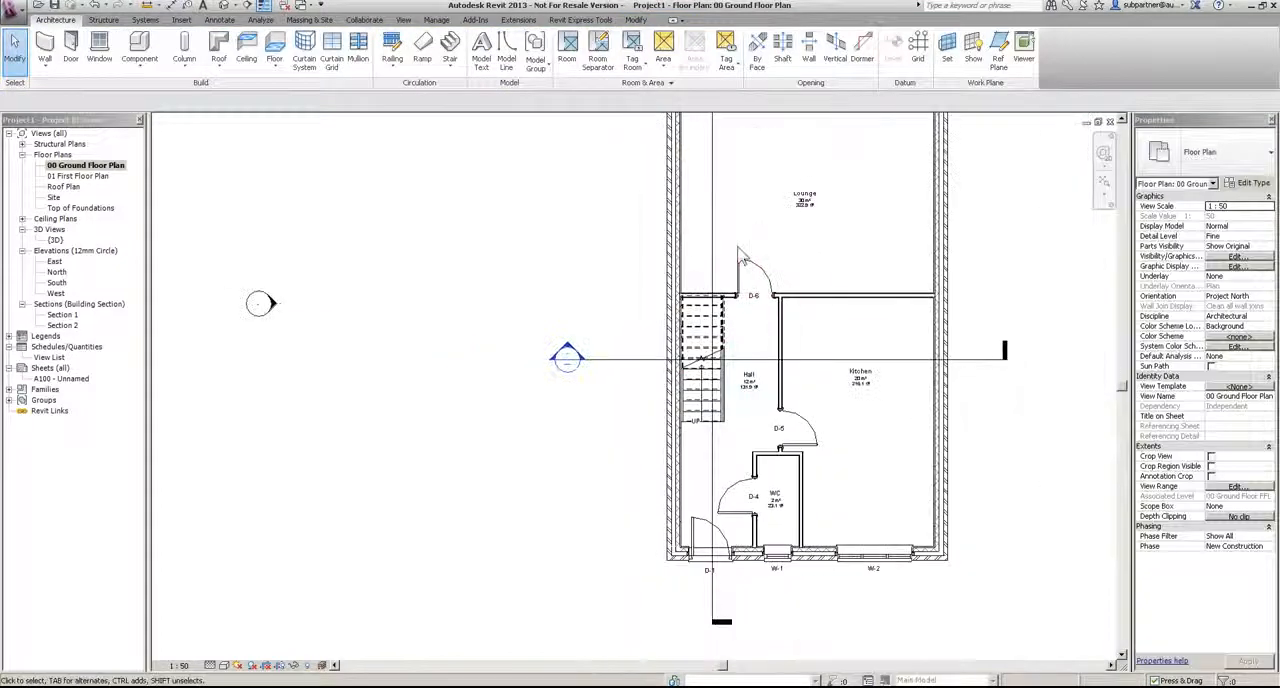
{"action": "middle_click_drag", "start_coordinate": [748, 230], "coordinate": [706, 526]}
{"action": "double_click", "coordinate": [703, 315]}
{"action": "scroll", "coordinate": [530, 262], "scroll_direction": "up", "scroll_amount": 4}
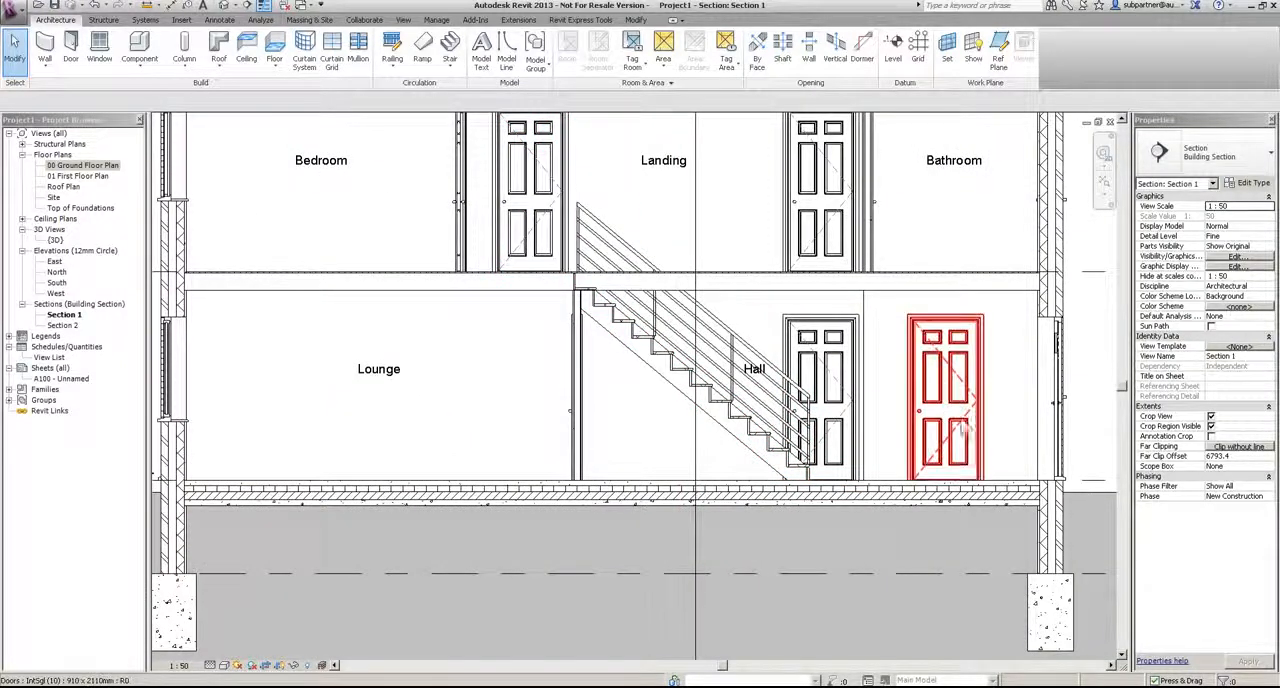
{"action": "middle_click_drag", "start_coordinate": [838, 242], "coordinate": [805, 237]}
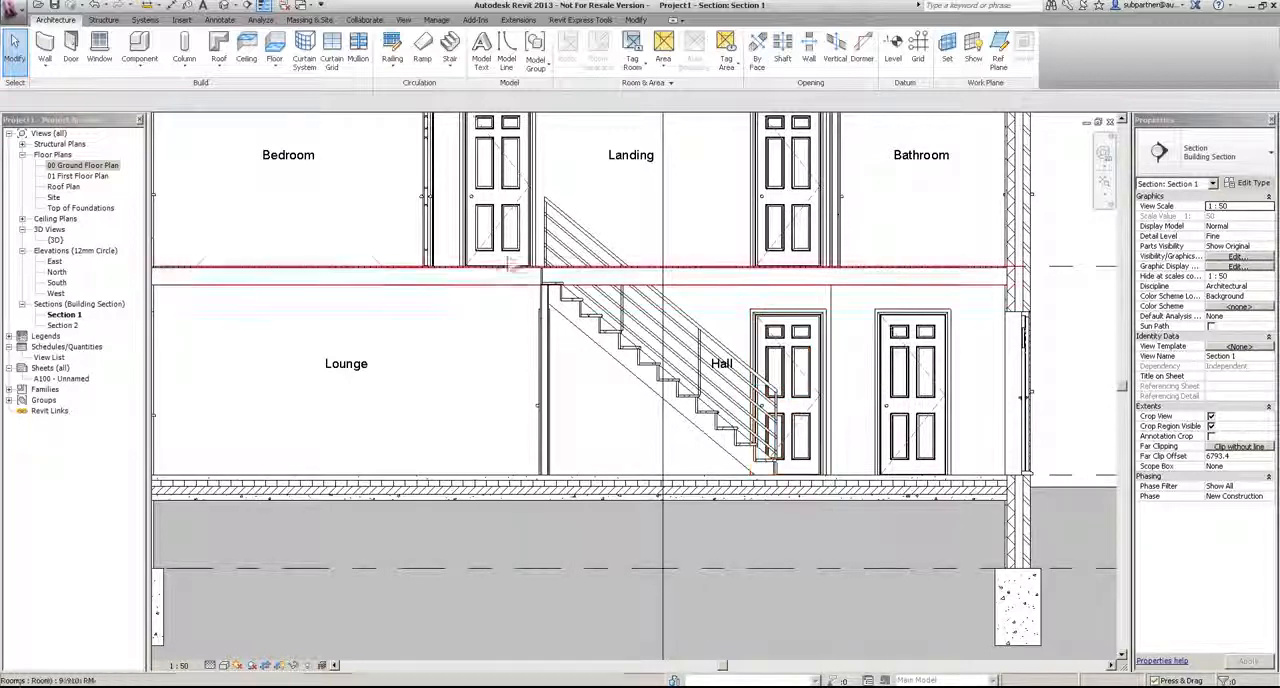
Step: Open the 00 Ground Floor FFL reflected ceiling plan
{"action": "left_click", "coordinate": [22, 218]}
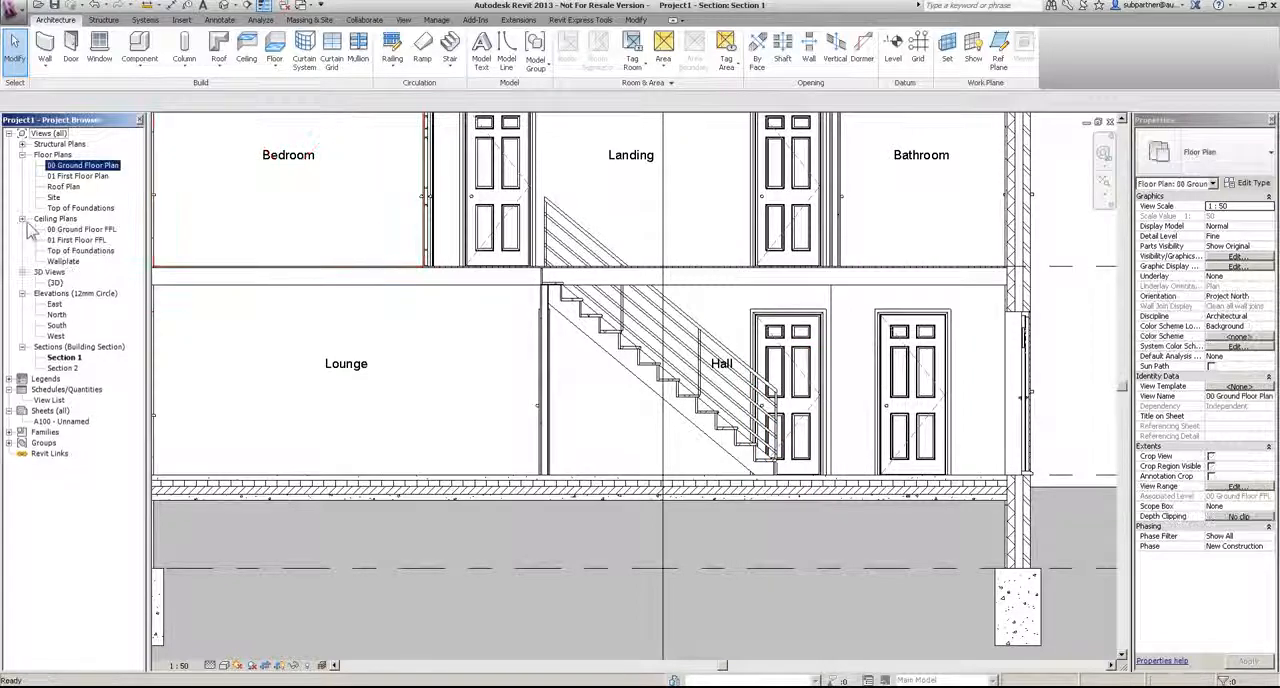
{"action": "double_click", "coordinate": [80, 230]}
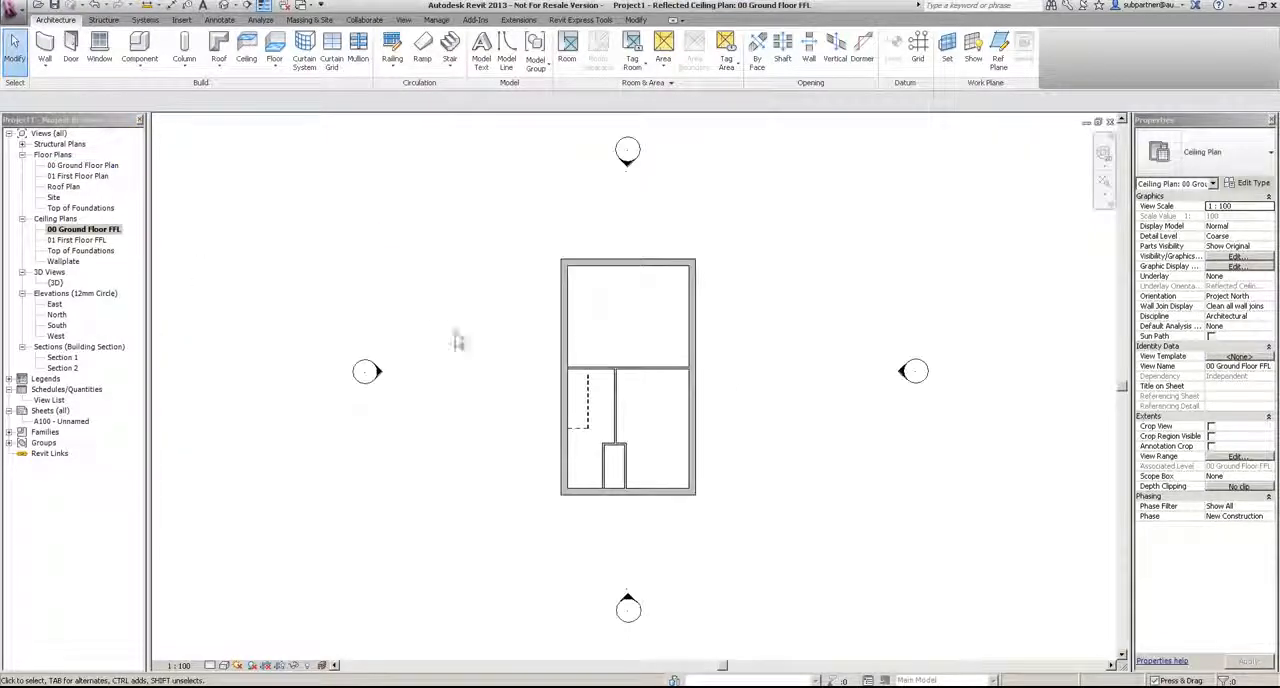
{"action": "scroll", "coordinate": [660, 470], "scroll_direction": "up", "scroll_amount": 2}
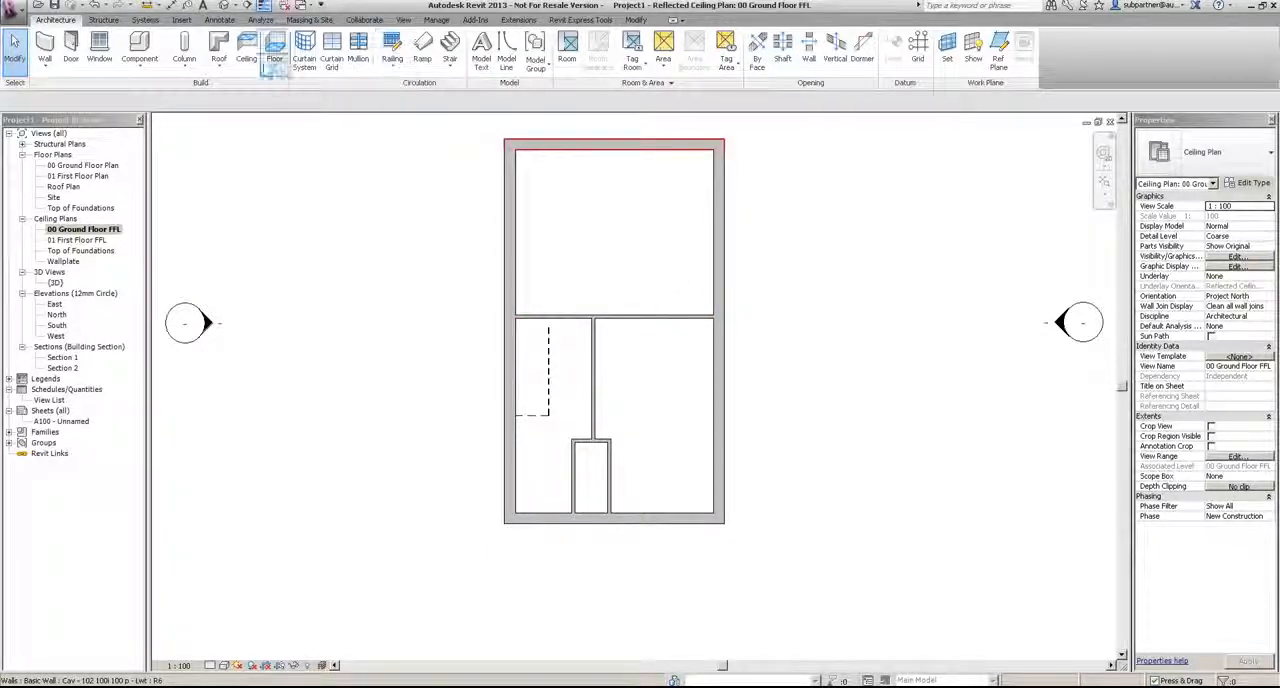
Step: Place automatic 600 x 600mm grid compound ceilings at a height offset of 2400 in all four ground-floor rooms
{"action": "left_click", "coordinate": [247, 50]}
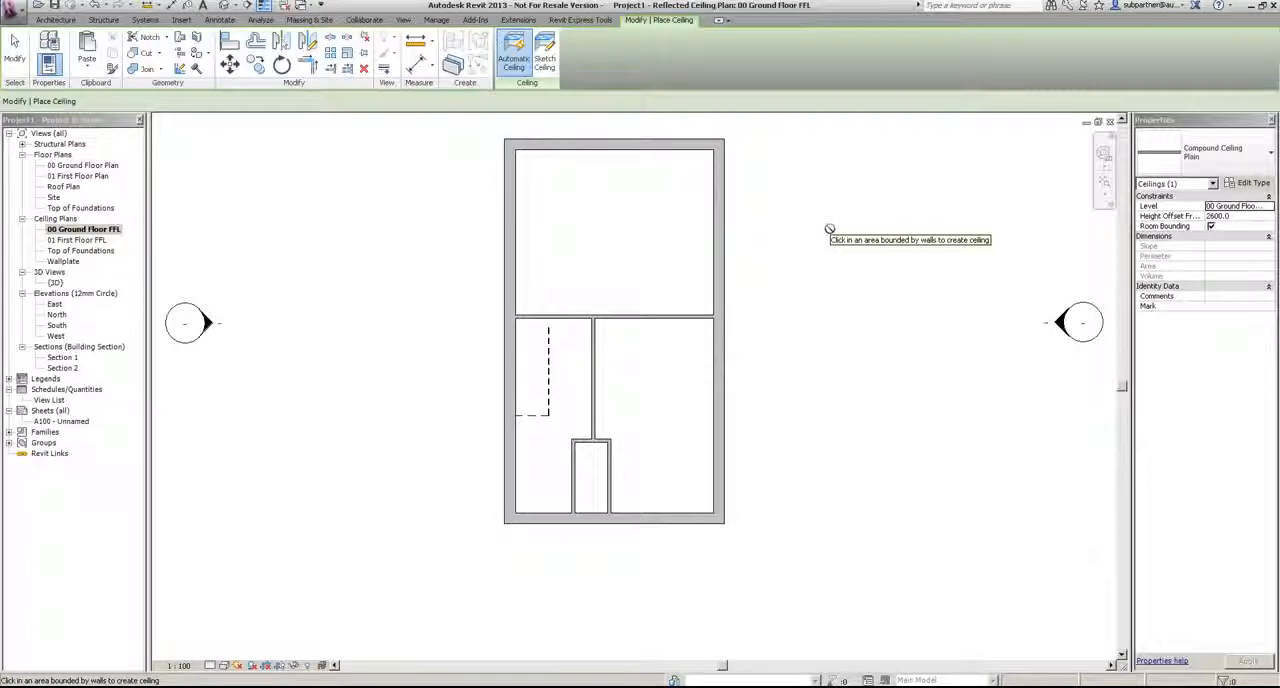
{"action": "left_click", "coordinate": [1218, 152]}
{"action": "left_click", "coordinate": [1216, 250]}
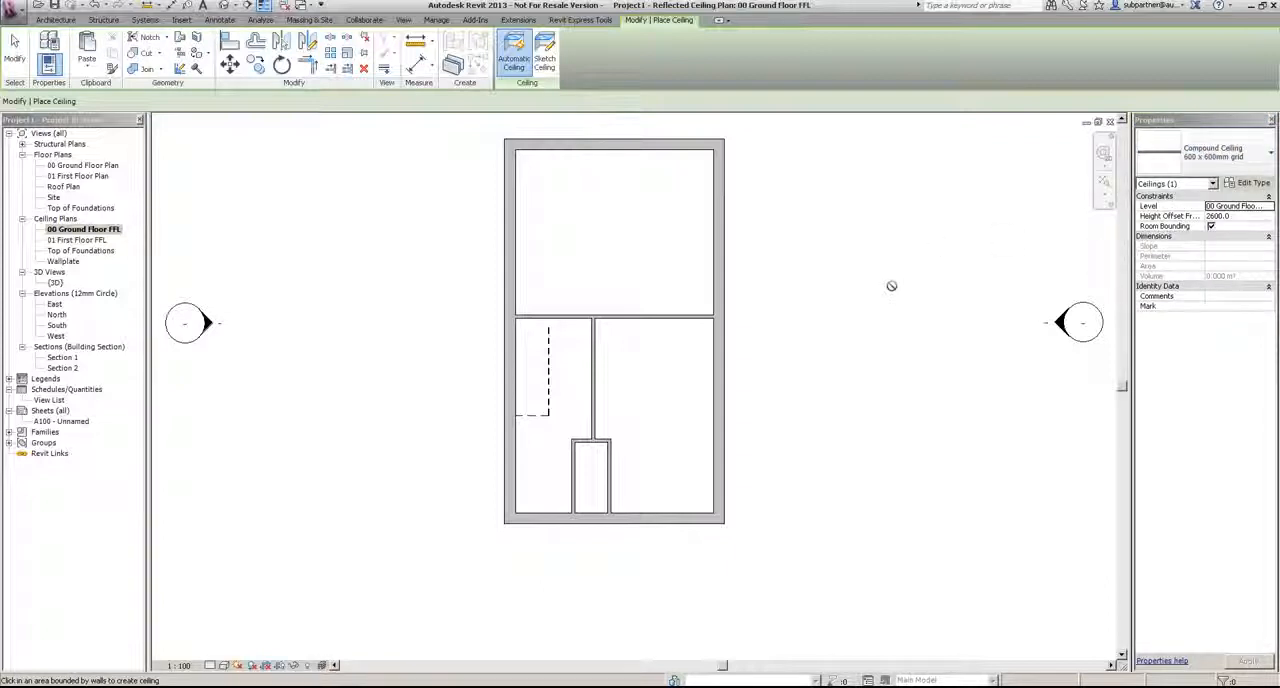
{"action": "left_click", "coordinate": [1241, 216]}
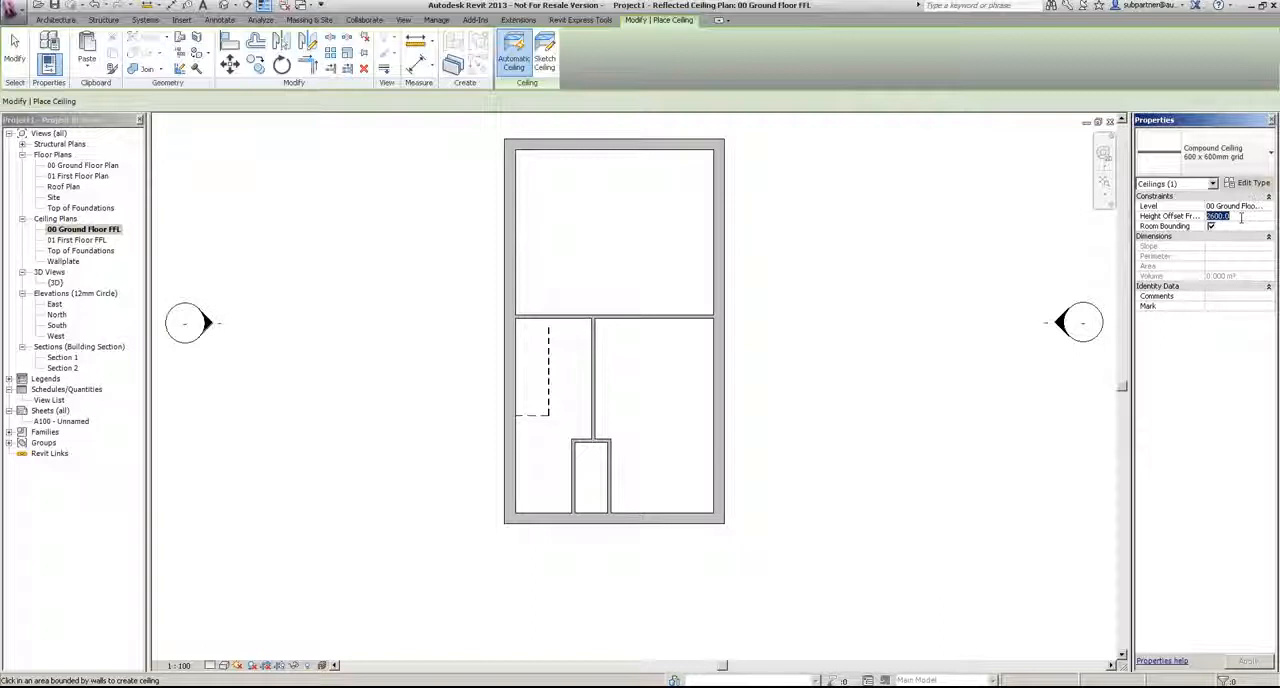
{"action": "key", "text": "Return"}
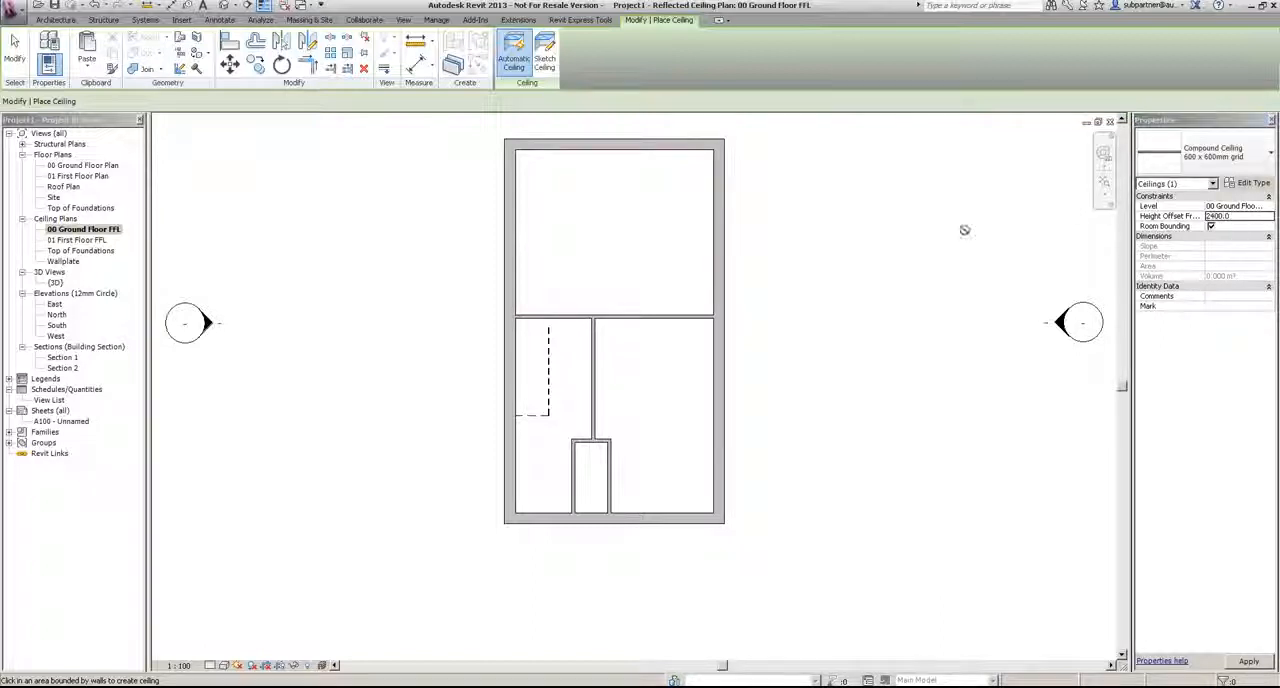
{"action": "left_click", "coordinate": [657, 296]}
{"action": "left_click", "coordinate": [648, 458]}
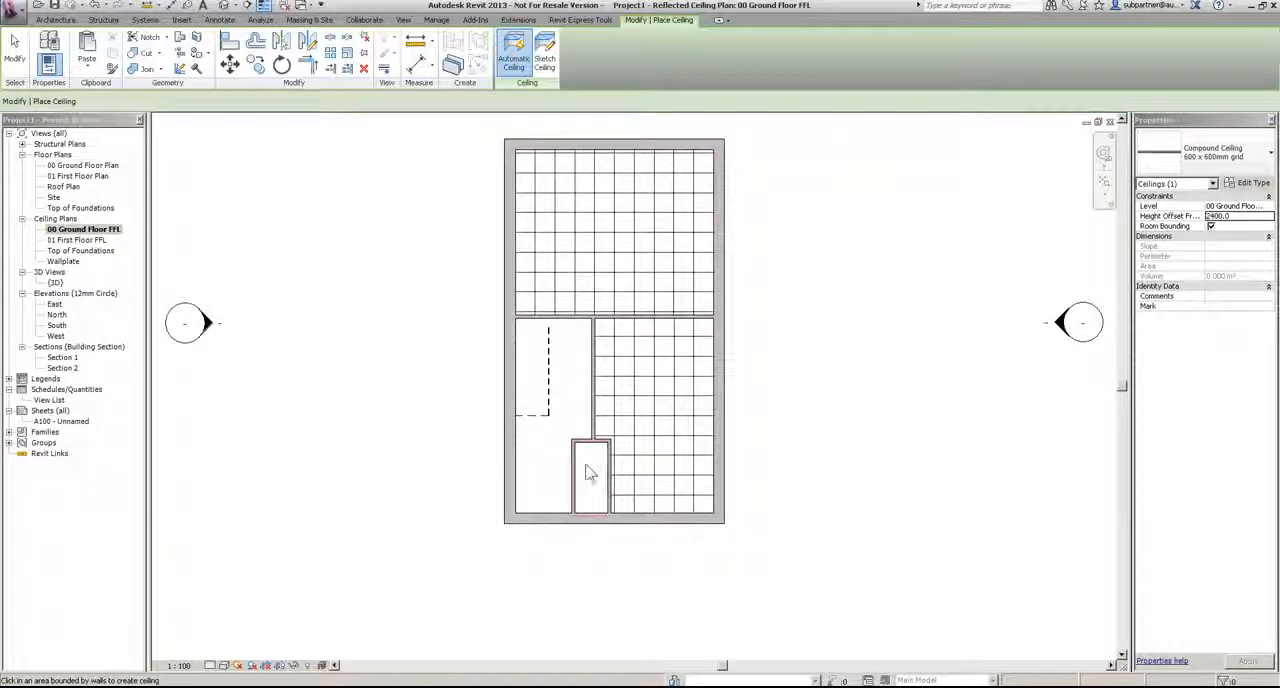
{"action": "left_click", "coordinate": [568, 425]}
{"action": "key", "text": "Escape"}
{"action": "key", "text": "Escape"}
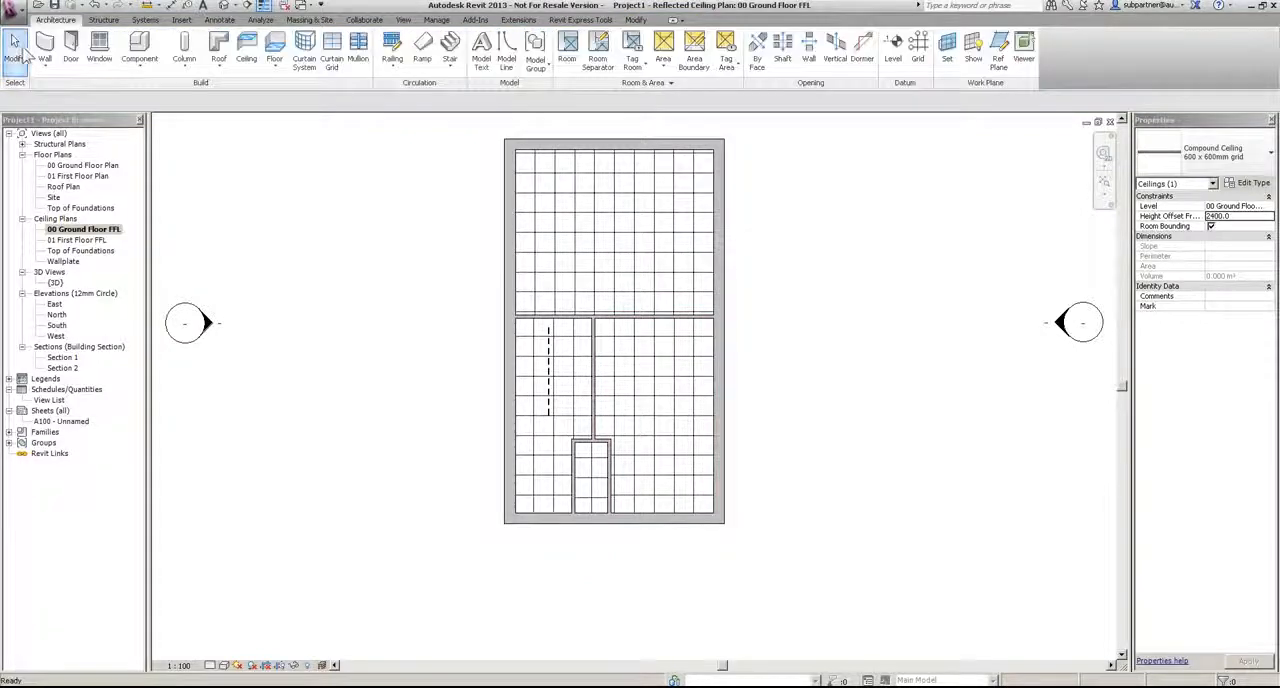
Step: Move the Lounge ceiling's grid 300 vertically towards the outer wall by one of its horizontal grid lines
{"action": "scroll", "coordinate": [597, 228], "scroll_direction": "up", "scroll_amount": 2}
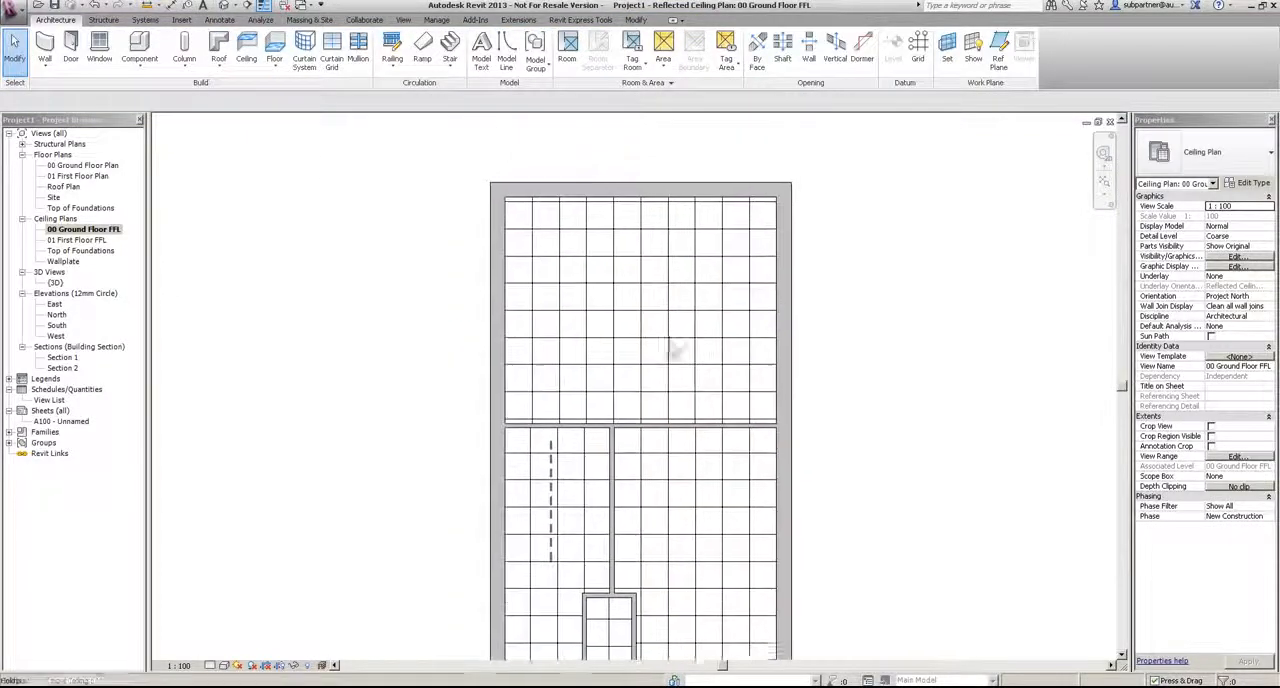
{"action": "scroll", "coordinate": [686, 177], "scroll_direction": "up", "scroll_amount": 1}
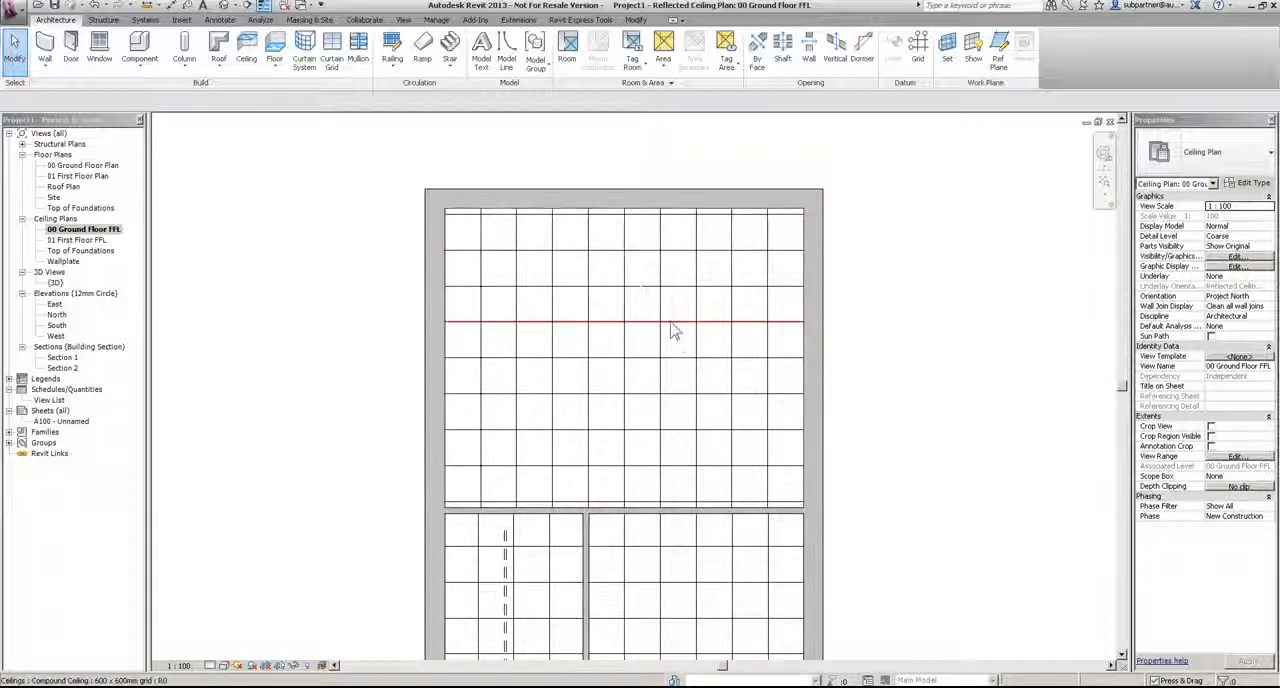
{"action": "left_click", "coordinate": [671, 330]}
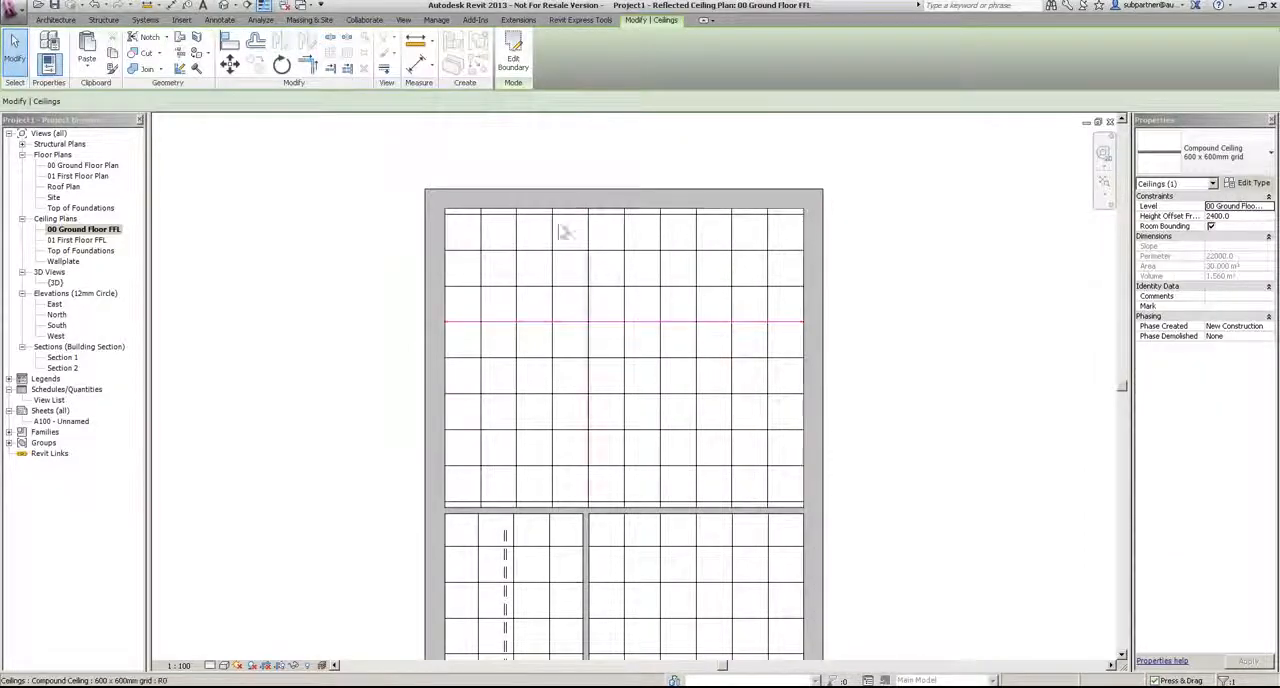
{"action": "left_click", "coordinate": [229, 64]}
{"action": "left_click", "coordinate": [880, 365]}
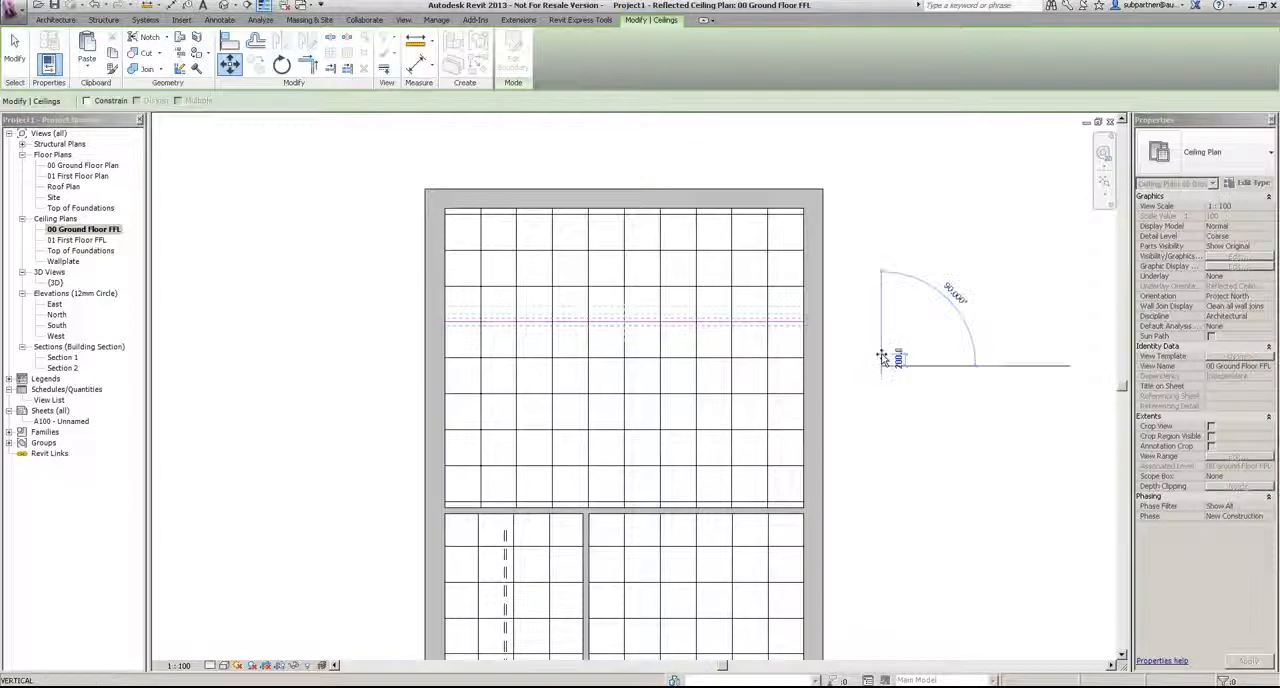
{"action": "type", "text": "300"}
{"action": "key", "text": "Return"}
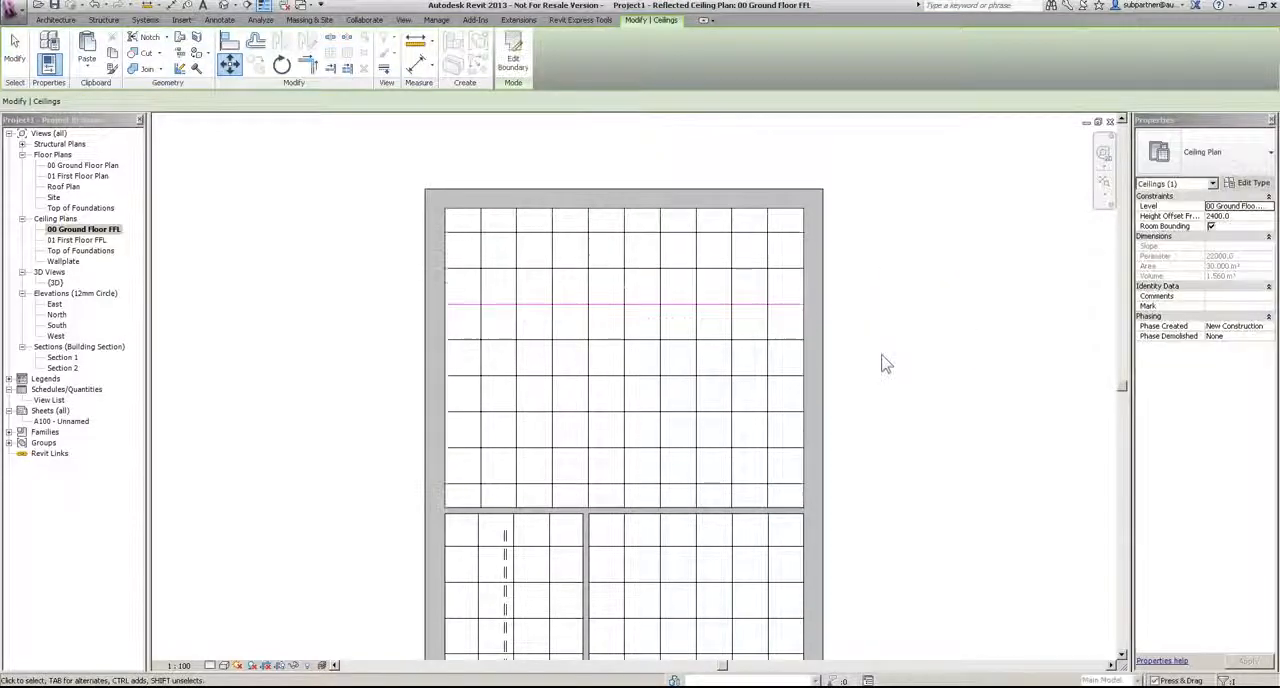
{"action": "left_click", "coordinate": [903, 329]}
Step: Align the Kitchen ceiling's horizontal and vertical grid lines with the adjacent faces of the WC walls
{"action": "scroll", "coordinate": [903, 329], "scroll_direction": "down", "scroll_amount": 2}
{"action": "middle_click_drag", "start_coordinate": [876, 440], "coordinate": [854, 248]}
{"action": "scroll", "coordinate": [779, 520], "scroll_direction": "up", "scroll_amount": 2}
{"action": "scroll", "coordinate": [700, 475], "scroll_direction": "up", "scroll_amount": 3}
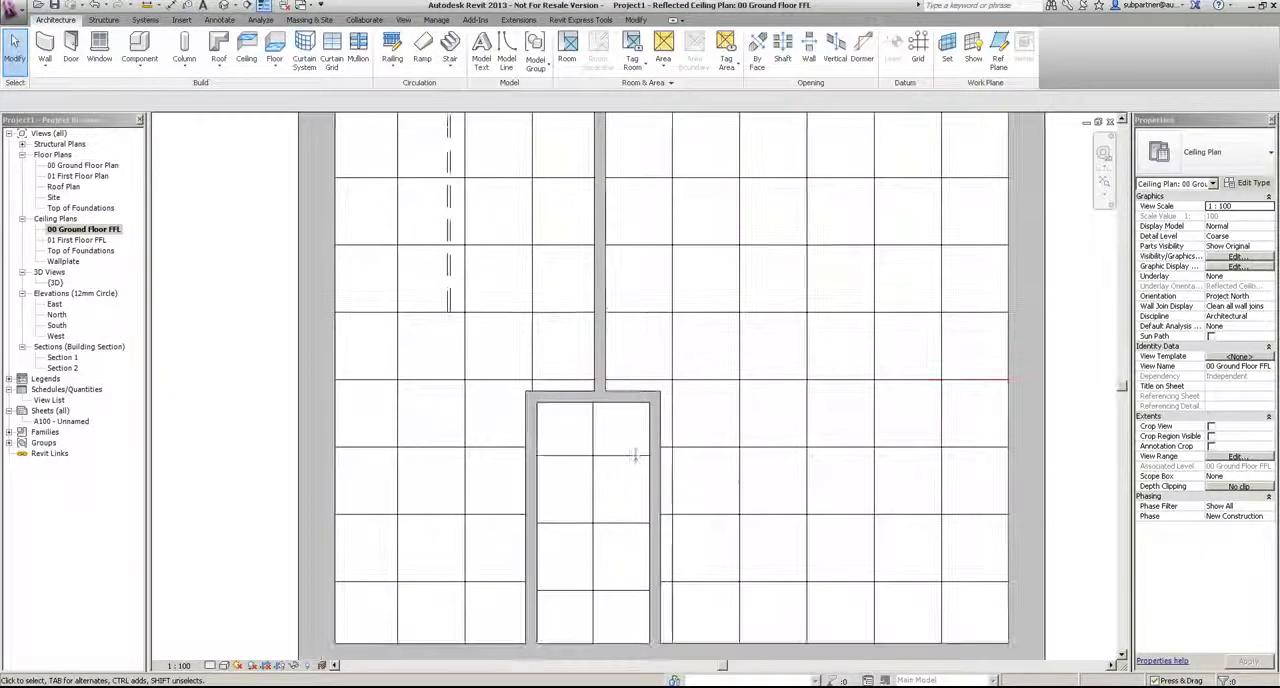
{"action": "left_click", "coordinate": [708, 390]}
{"action": "left_click", "coordinate": [229, 42]}
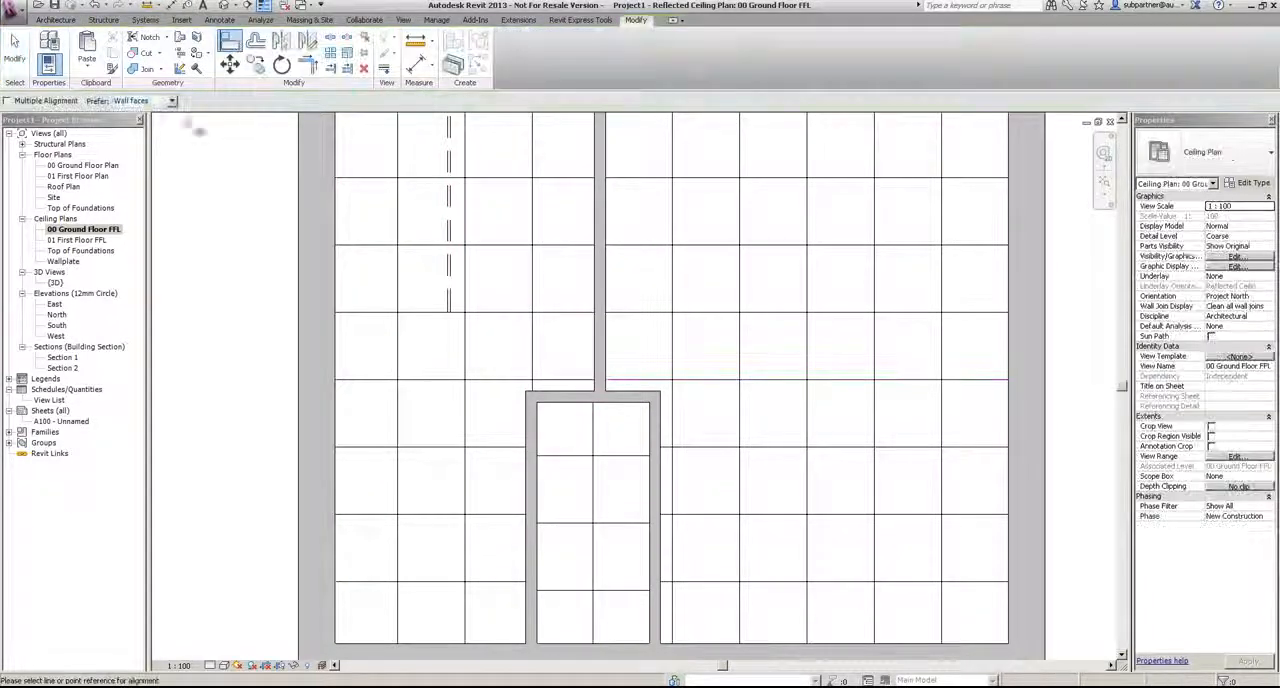
{"action": "left_click", "coordinate": [640, 391]}
{"action": "left_click", "coordinate": [755, 379]}
{"action": "left_click", "coordinate": [662, 414]}
{"action": "left_click", "coordinate": [673, 440]}
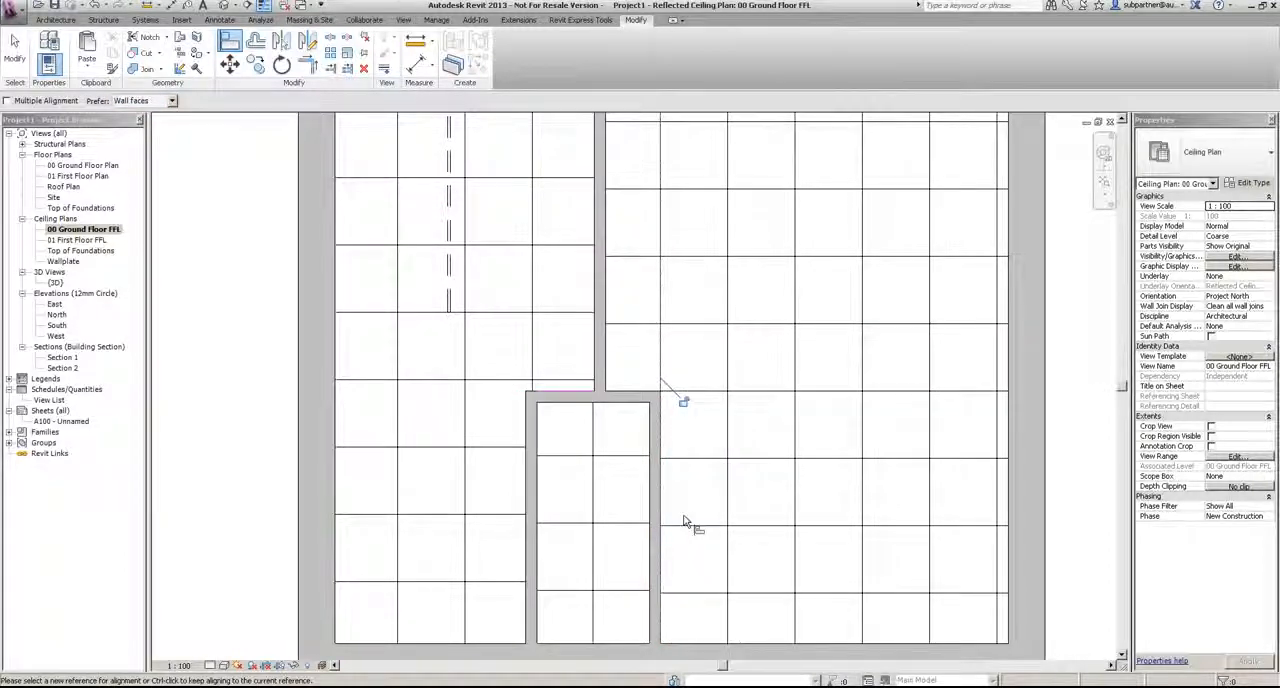
{"action": "scroll", "coordinate": [688, 518], "scroll_direction": "down", "scroll_amount": 2}
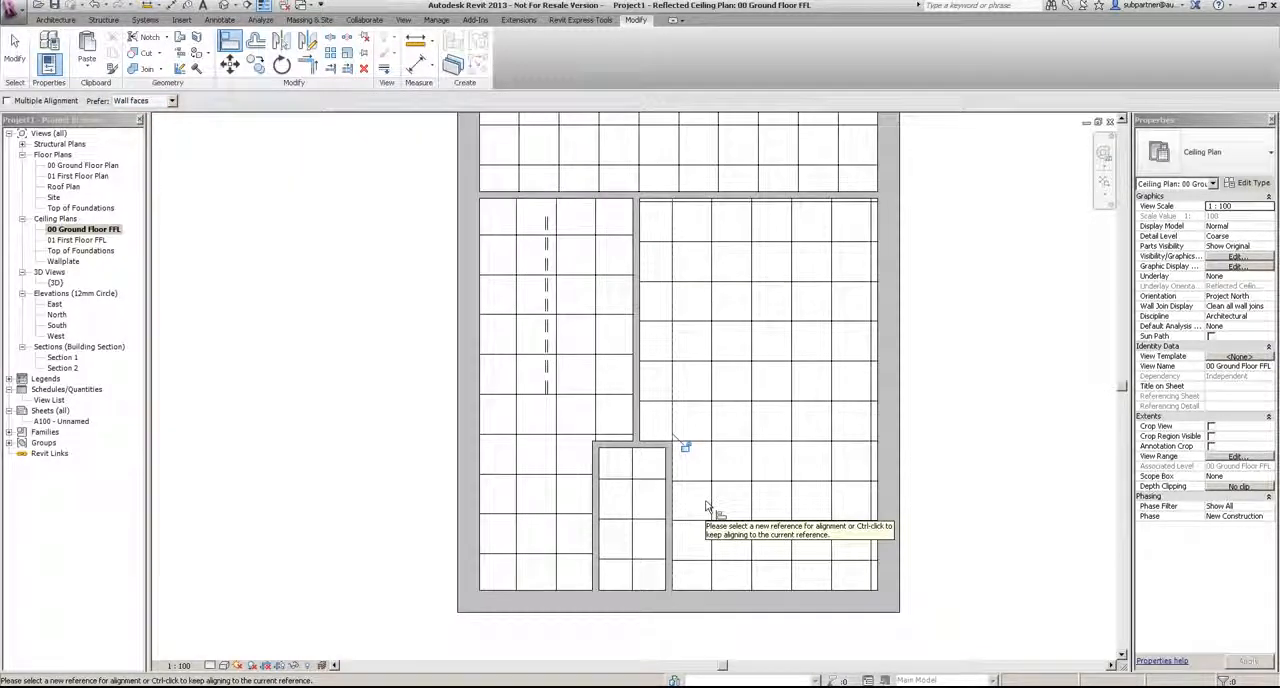
{"action": "key", "text": "Escape"}
{"action": "key", "text": "Escape"}
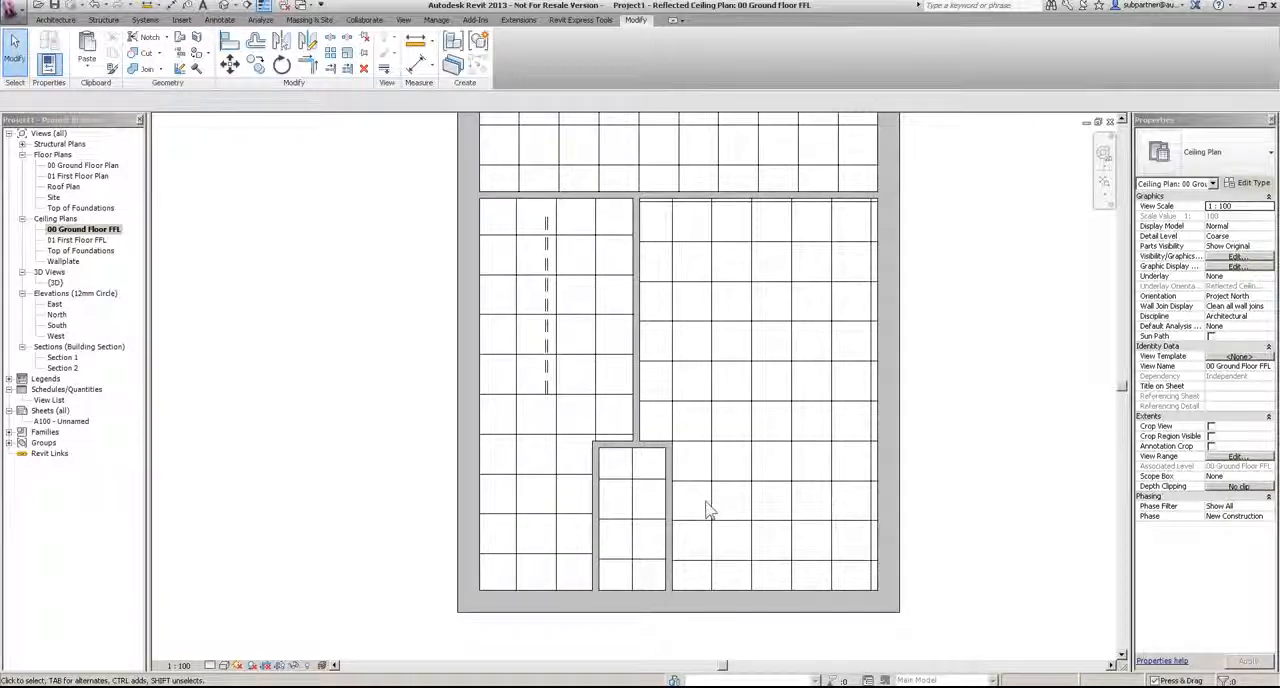
Step: Change all the ground-floor ceilings to the Compound Ceiling Plain type
{"action": "scroll", "coordinate": [708, 514], "scroll_direction": "down", "scroll_amount": 2}
{"action": "scroll", "coordinate": [655, 400], "scroll_direction": "down", "scroll_amount": 2}
{"action": "left_click_drag", "start_coordinate": [505, 140], "coordinate": [794, 540]}
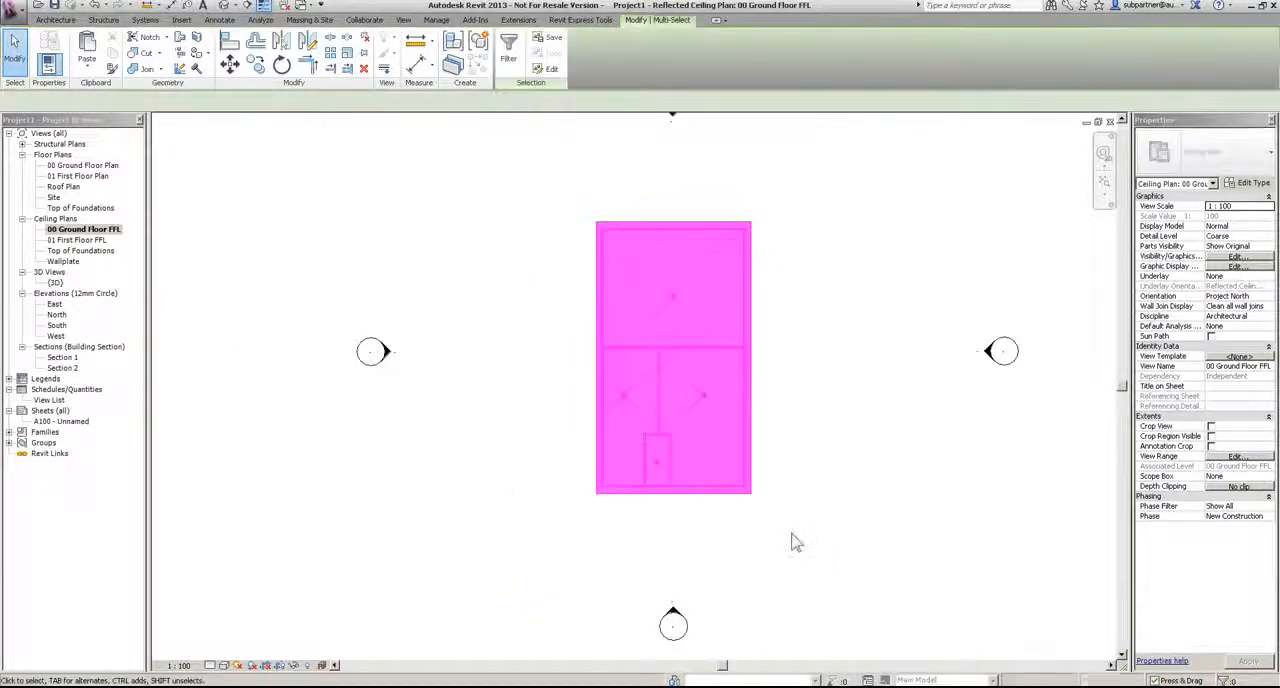
{"action": "left_click", "coordinate": [1212, 184]}
{"action": "left_click", "coordinate": [1156, 204]}
{"action": "left_click", "coordinate": [1210, 152]}
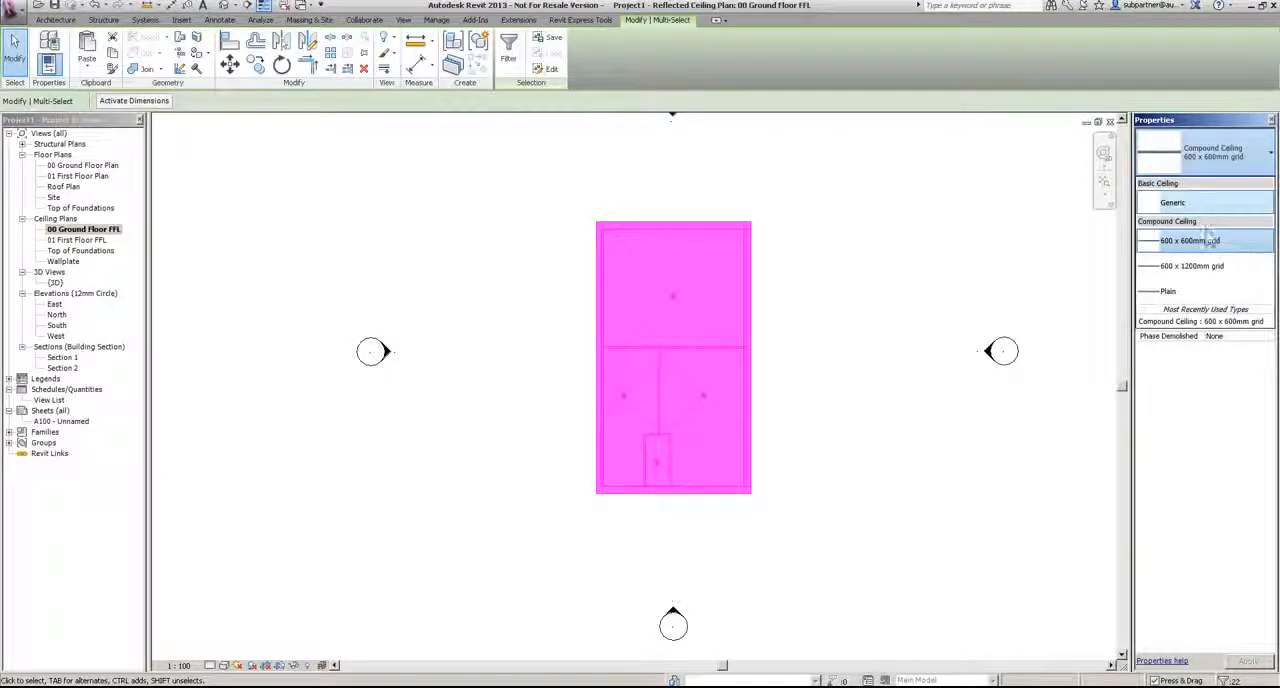
{"action": "left_click", "coordinate": [1180, 291]}
{"action": "left_click", "coordinate": [891, 246]}
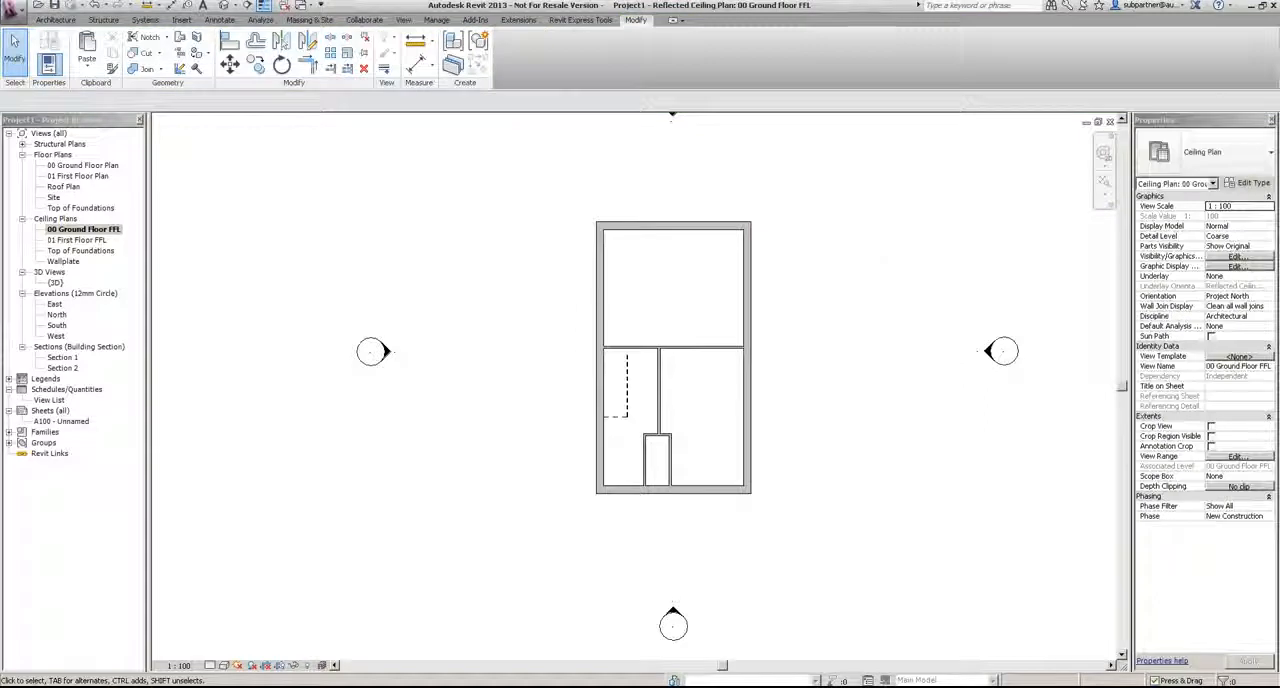
Step: Open Section 1 and examine the new ceilings beneath the first floor around the stair
{"action": "double_click", "coordinate": [62, 357]}
{"action": "scroll", "coordinate": [585, 308], "scroll_direction": "up", "scroll_amount": 4}
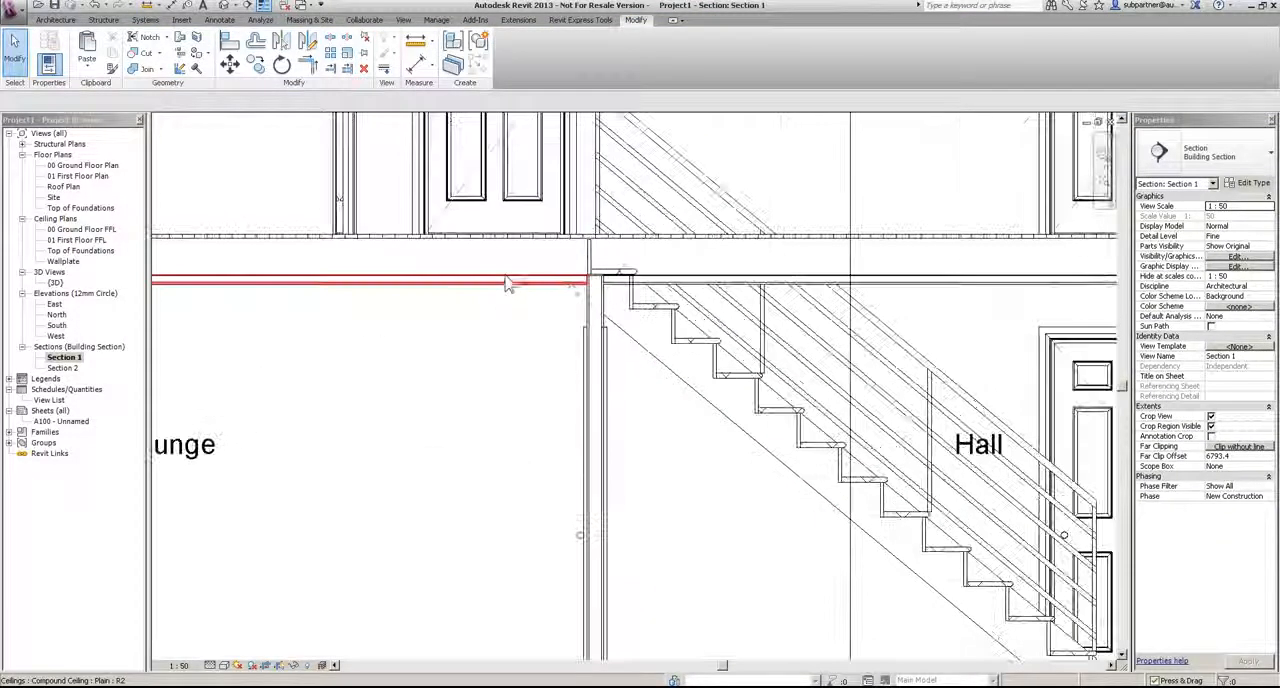
{"action": "scroll", "coordinate": [567, 292], "scroll_direction": "down", "scroll_amount": 5}
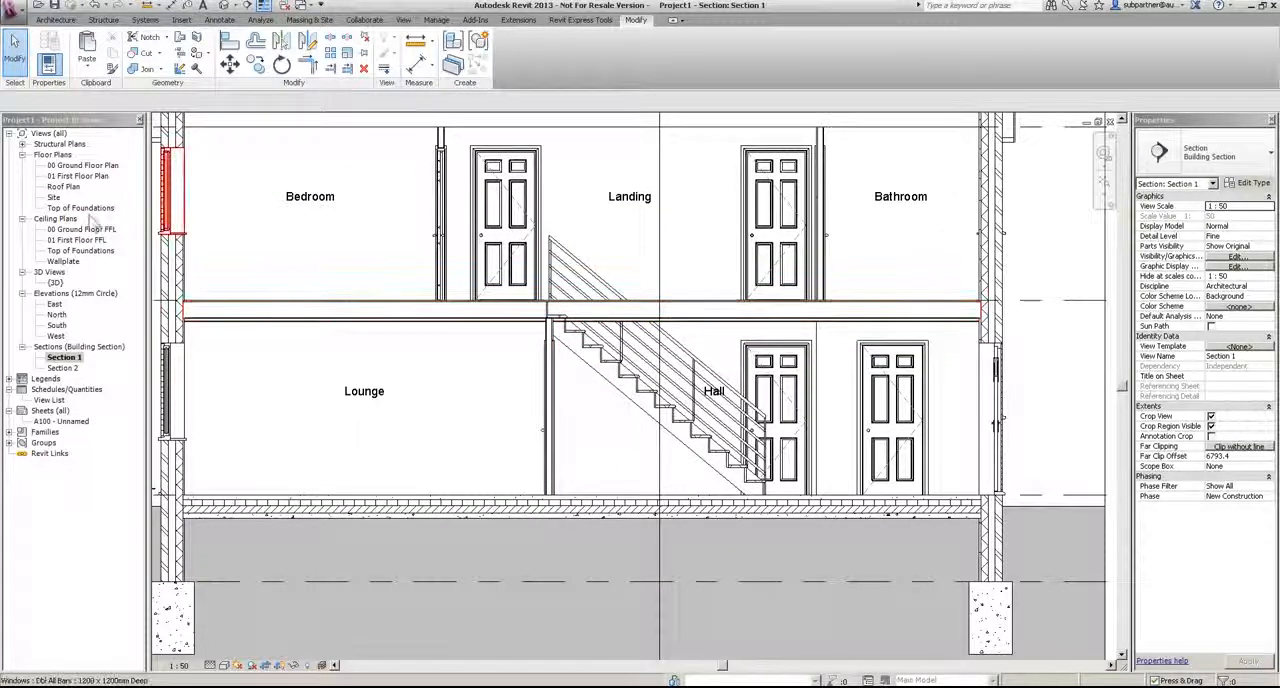
Step: Create a shaft opening in the 00 Ground Floor Plan with a rectangular boundary around the full Hall stair
{"action": "double_click", "coordinate": [80, 166]}
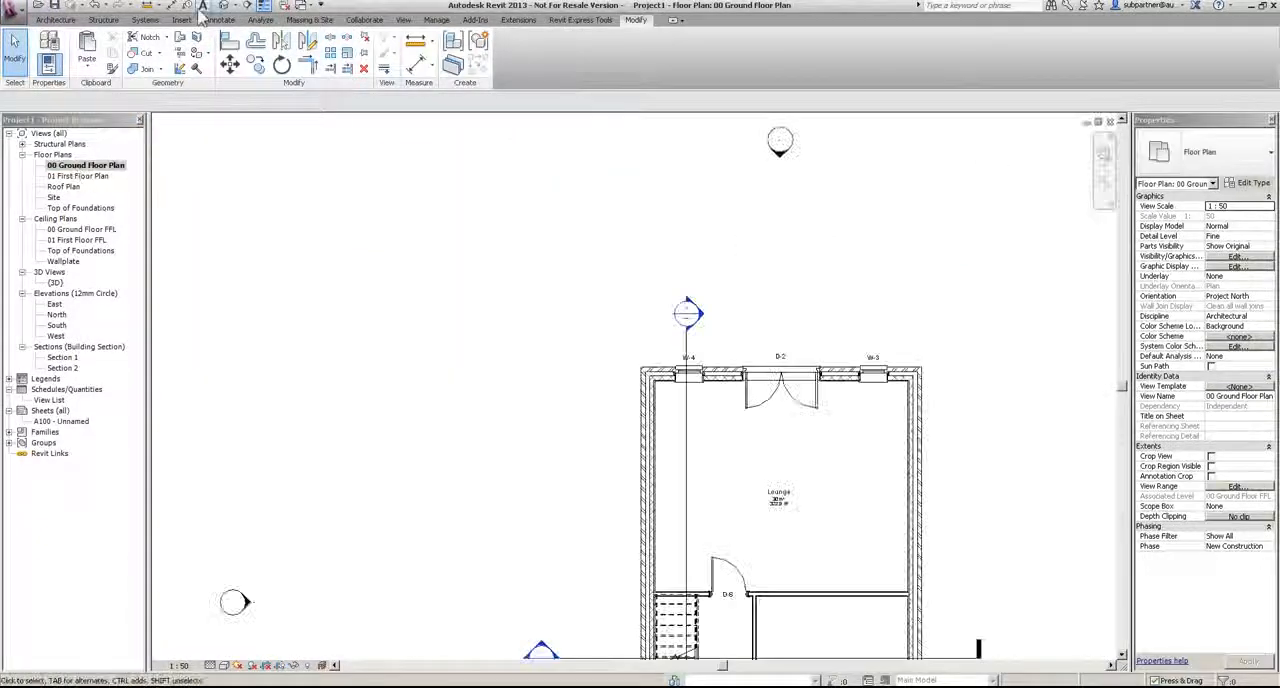
{"action": "left_click", "coordinate": [55, 20]}
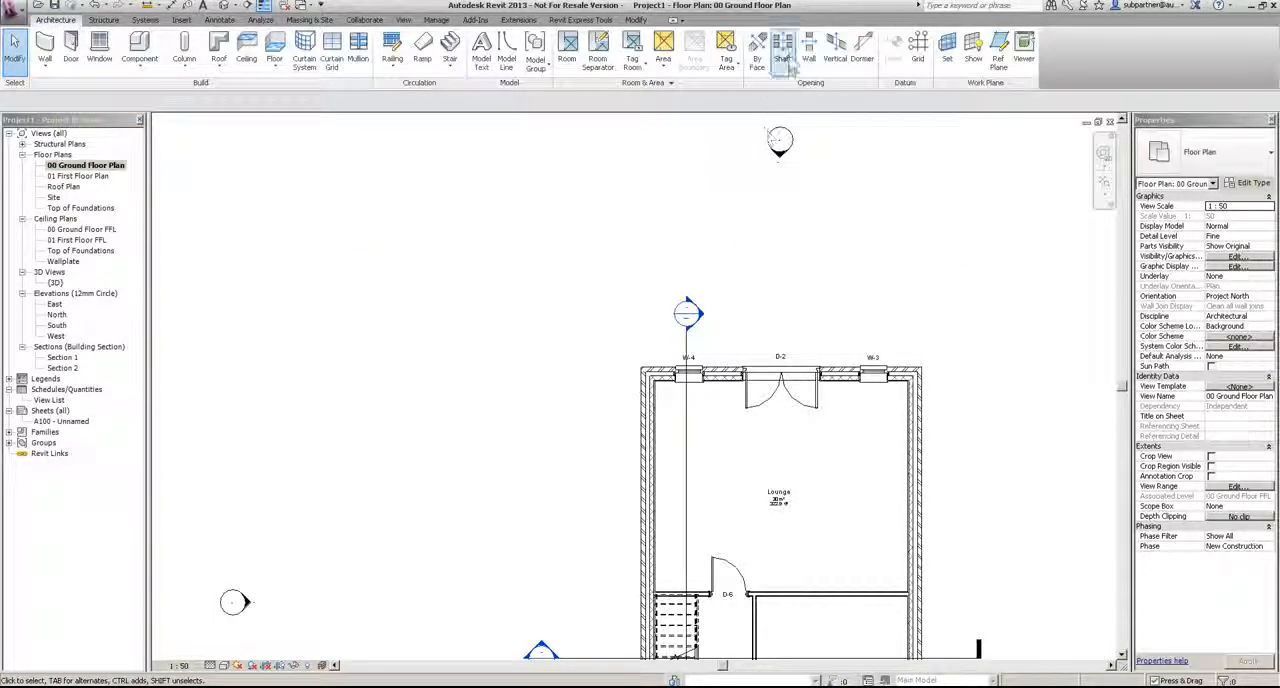
{"action": "left_click", "coordinate": [782, 45]}
{"action": "middle_click_drag", "start_coordinate": [752, 580], "coordinate": [687, 234]}
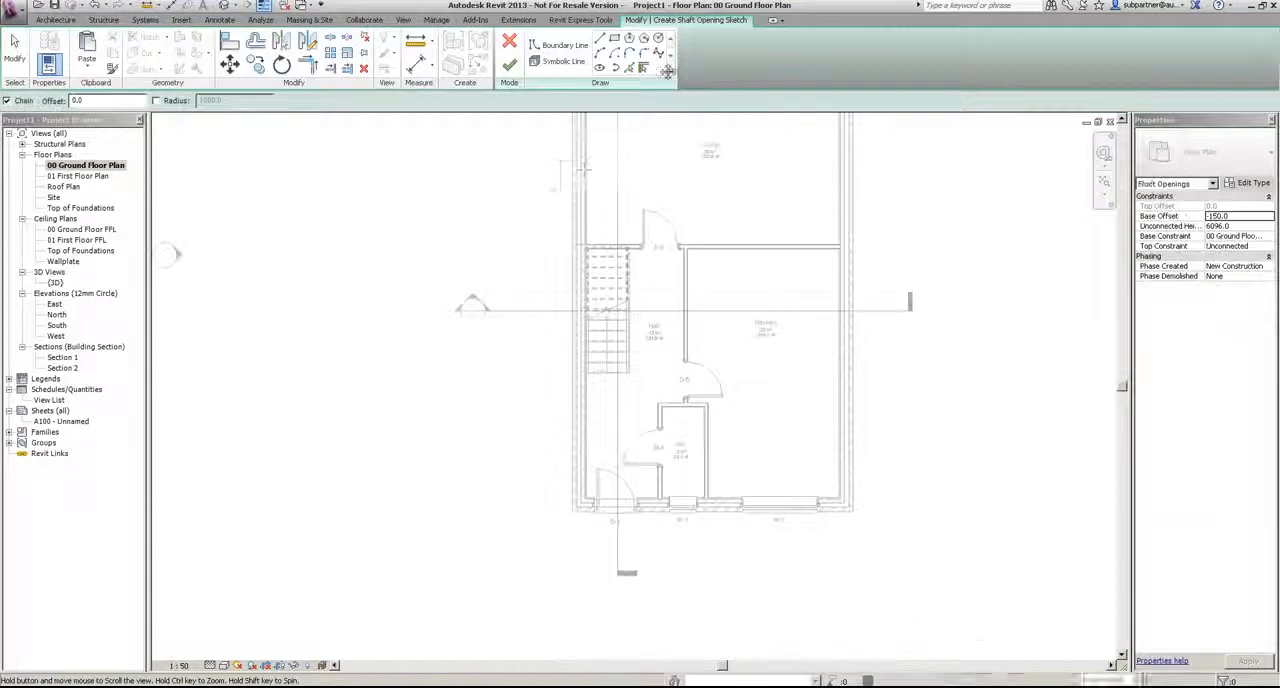
{"action": "scroll", "coordinate": [630, 240], "scroll_direction": "up", "scroll_amount": 2}
{"action": "scroll", "coordinate": [630, 238], "scroll_direction": "up", "scroll_amount": 1}
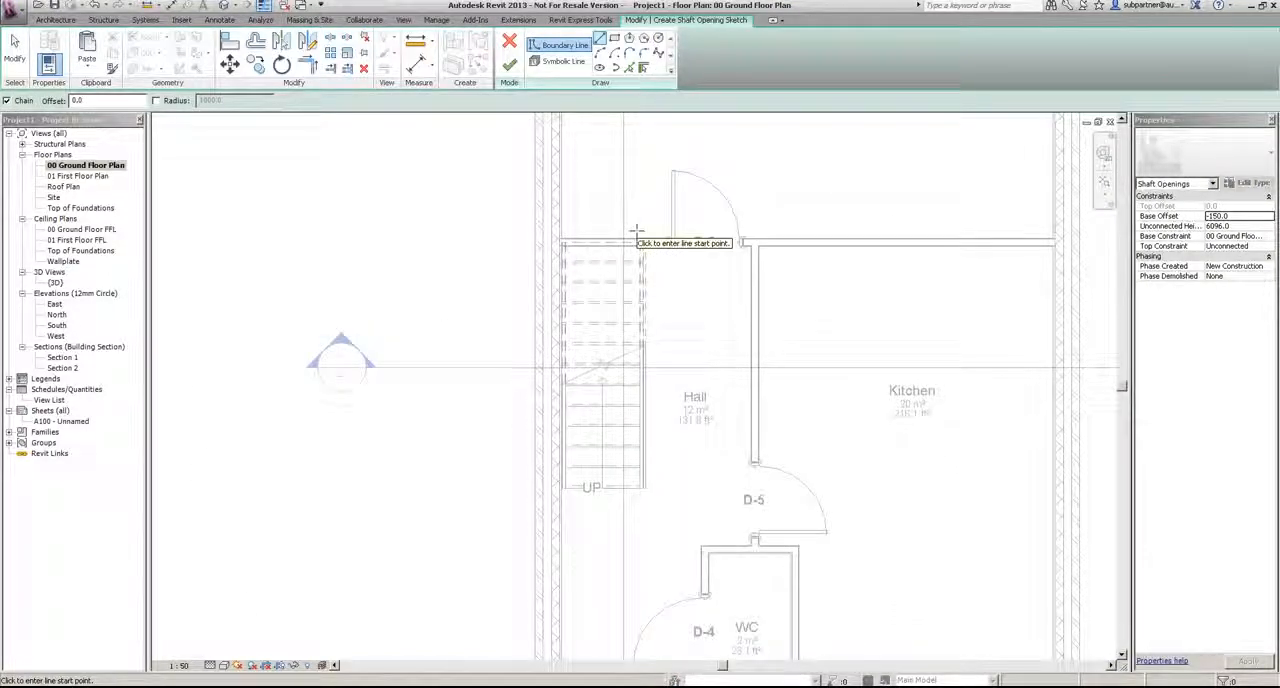
{"action": "left_click", "coordinate": [614, 37]}
{"action": "scroll", "coordinate": [641, 256], "scroll_direction": "up", "scroll_amount": 2}
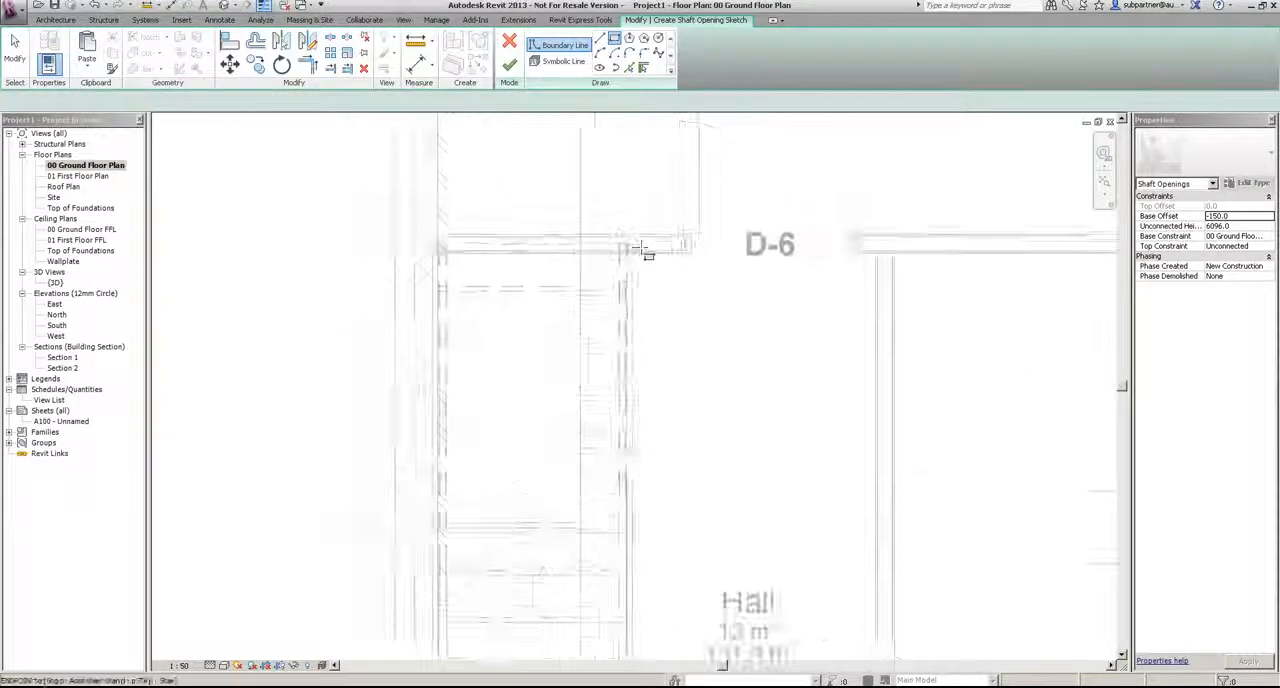
{"action": "left_click", "coordinate": [633, 246]}
{"action": "scroll", "coordinate": [632, 246], "scroll_direction": "down", "scroll_amount": 1}
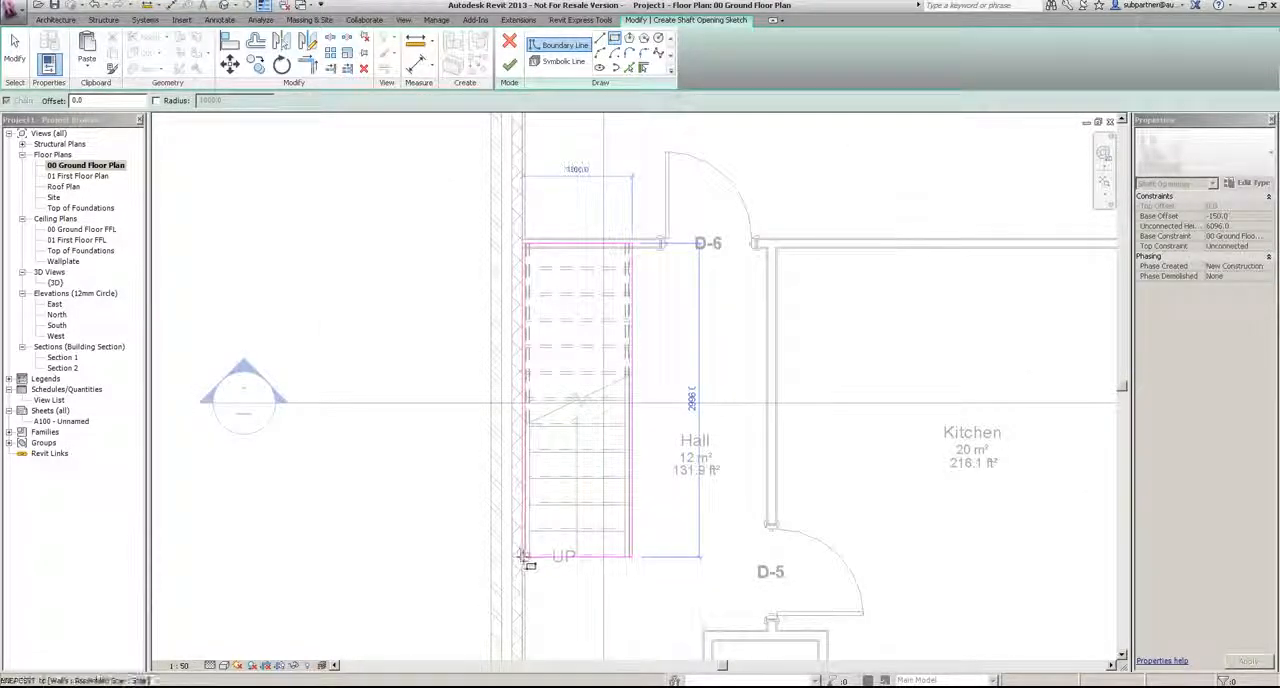
{"action": "left_click", "coordinate": [522, 556]}
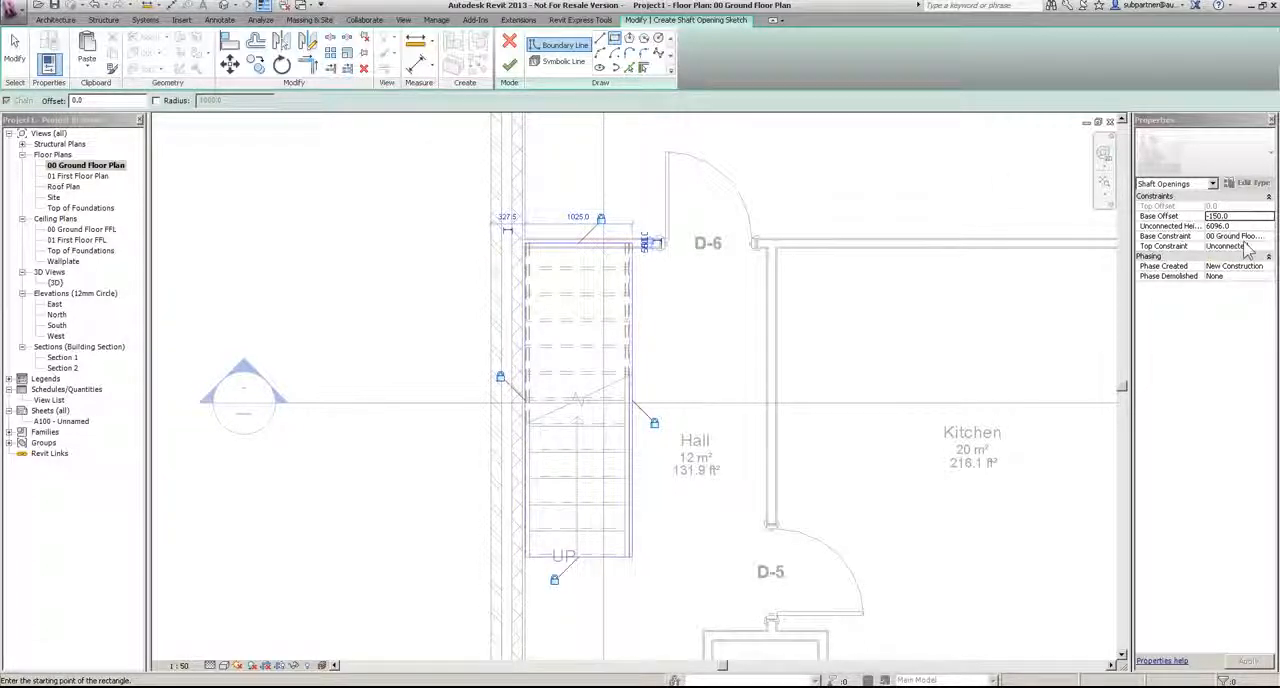
{"action": "left_click", "coordinate": [511, 66]}
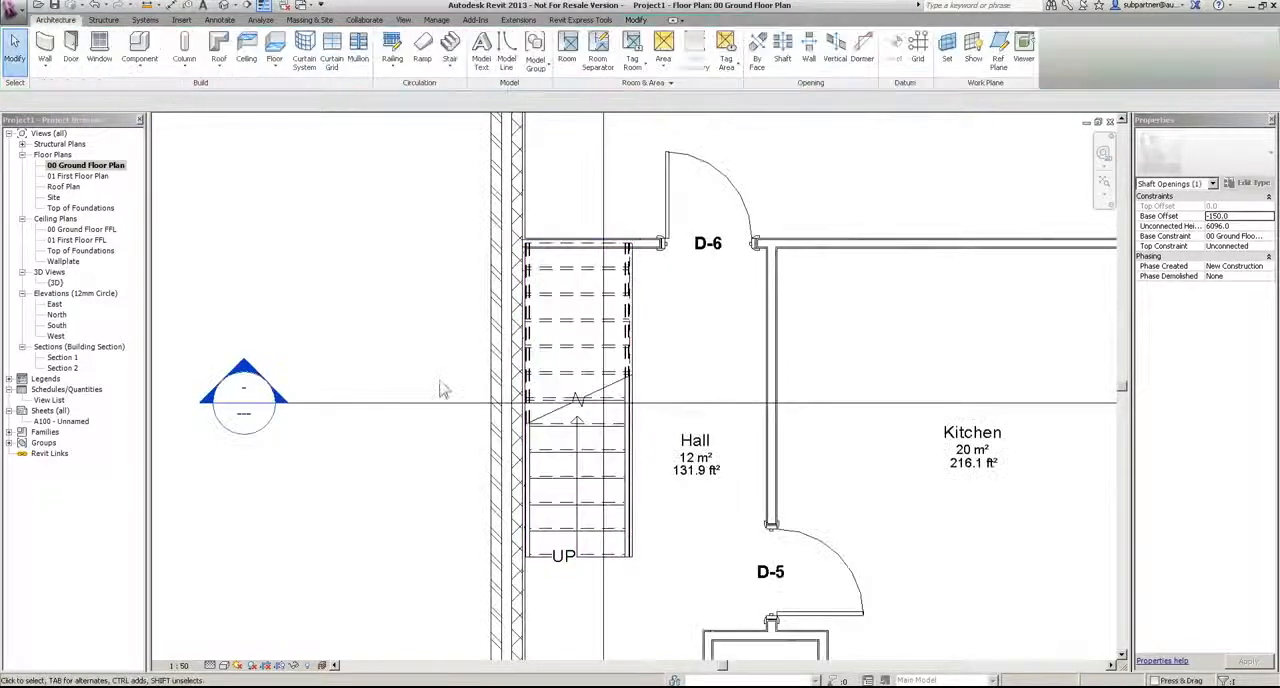
{"action": "left_click", "coordinate": [443, 390]}
Step: Open Section 1, raise the stair shaft opening's base clear of the ground floor slab and set its base offset to 0
{"action": "scroll", "coordinate": [443, 390], "scroll_direction": "down", "scroll_amount": 8}
{"action": "double_click", "coordinate": [482, 235]}
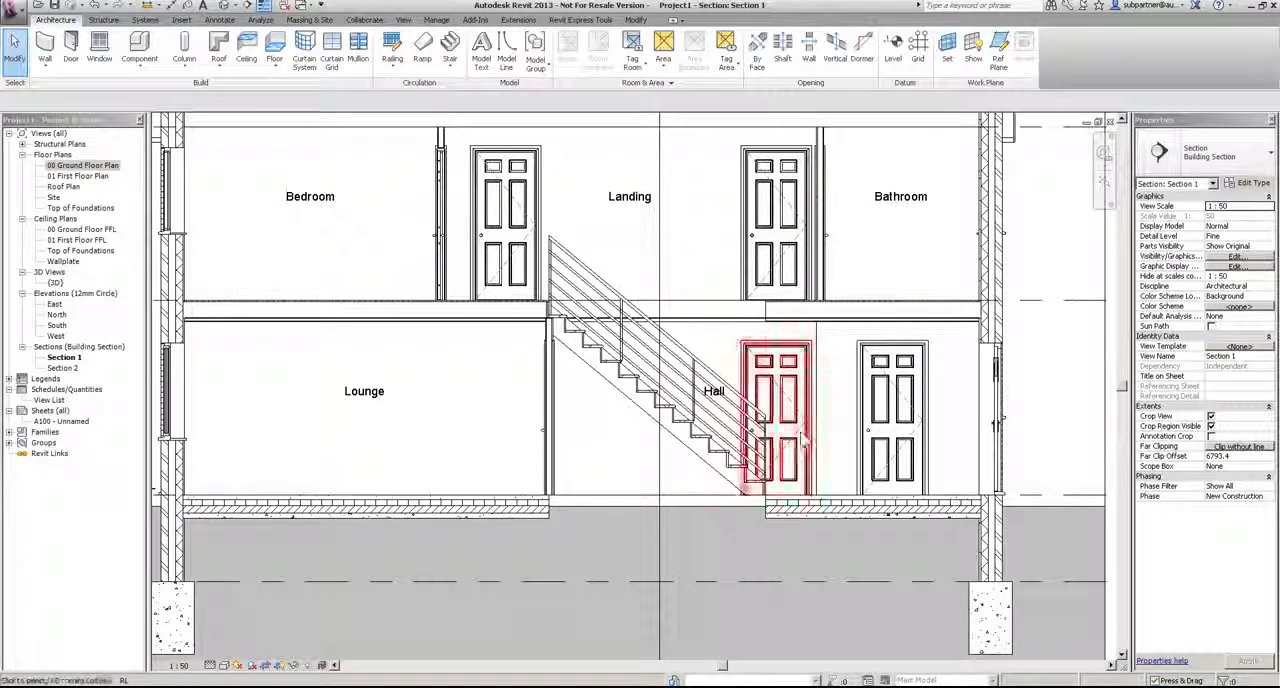
{"action": "left_click", "coordinate": [769, 338]}
{"action": "mouse_move", "coordinate": [657, 508]}
{"action": "left_mouse_down"}
{"action": "mouse_move", "coordinate": [657, 522]}
{"action": "mouse_move", "coordinate": [657, 492]}
{"action": "left_mouse_up"}
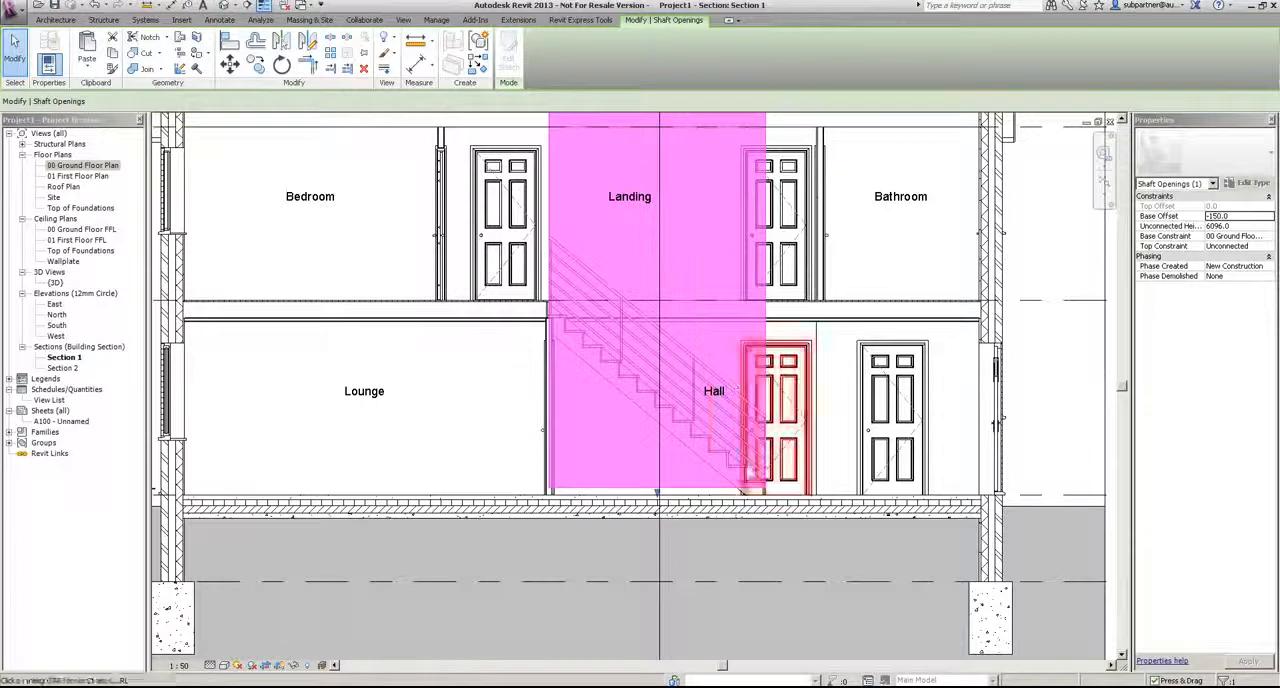
{"action": "left_click", "coordinate": [1245, 216]}
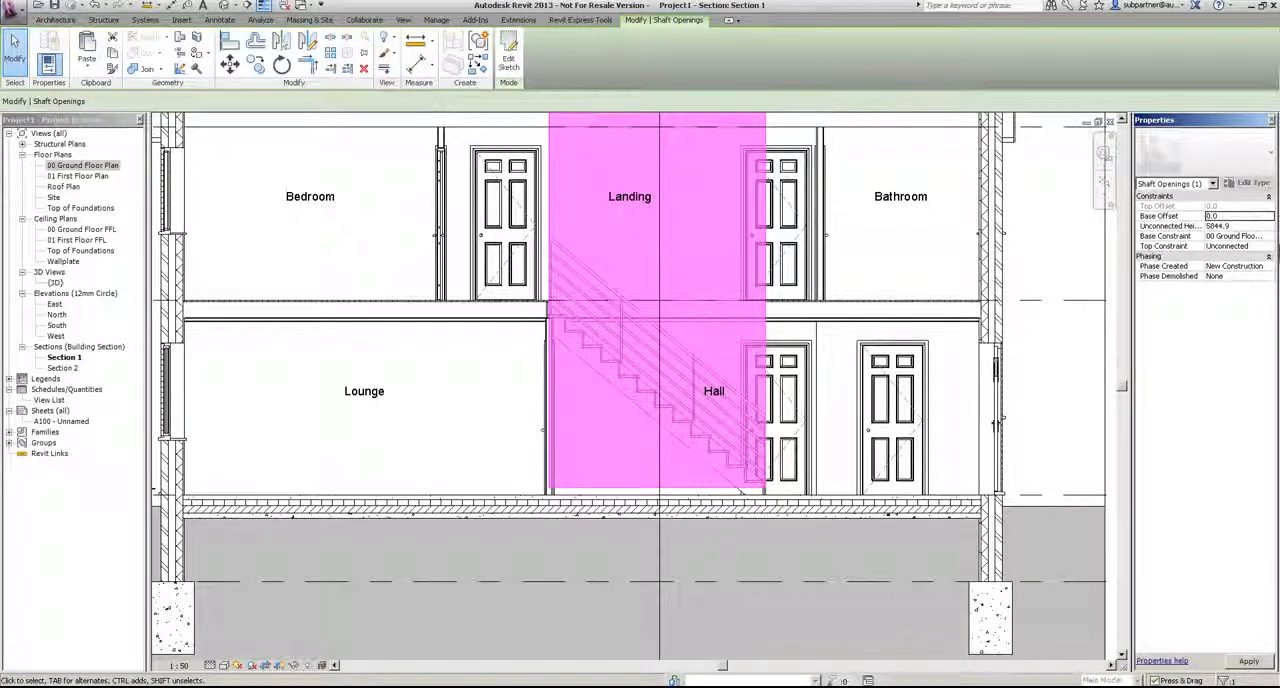
Step: Constrain the top of the stair shaft opening up to level 01 First Floor FFL
{"action": "key", "text": "Return"}
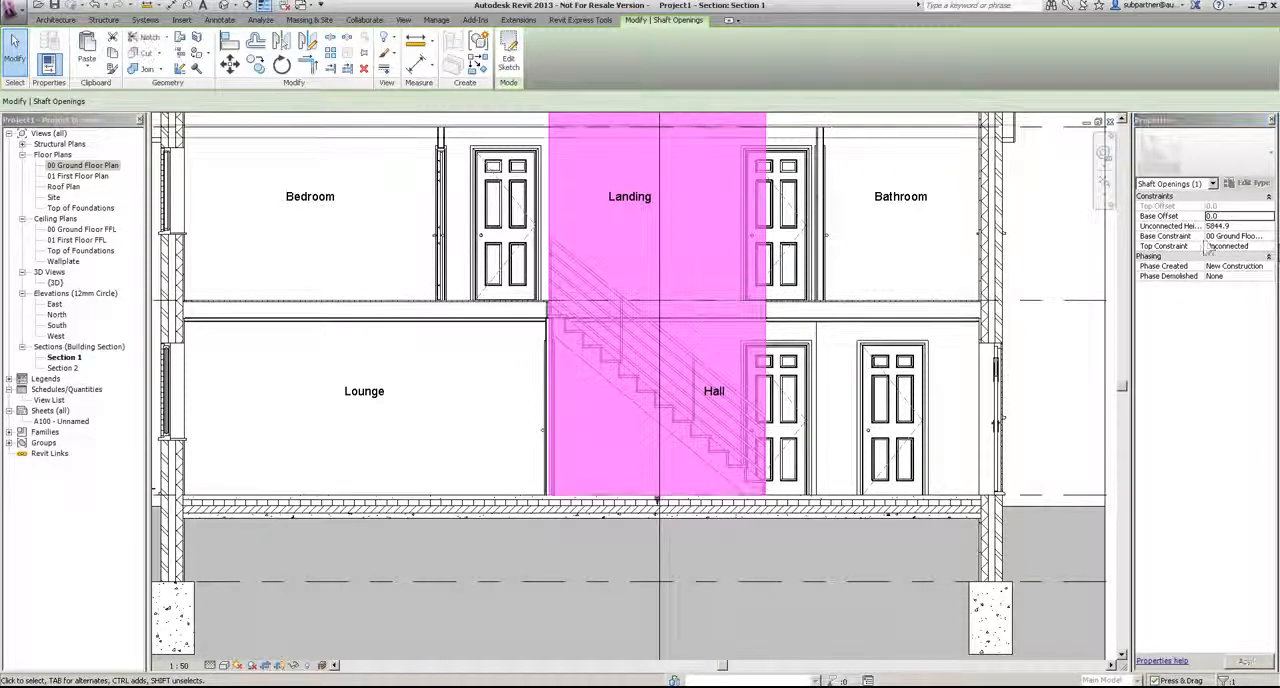
{"action": "left_click", "coordinate": [1268, 246]}
{"action": "left_click", "coordinate": [1230, 272]}
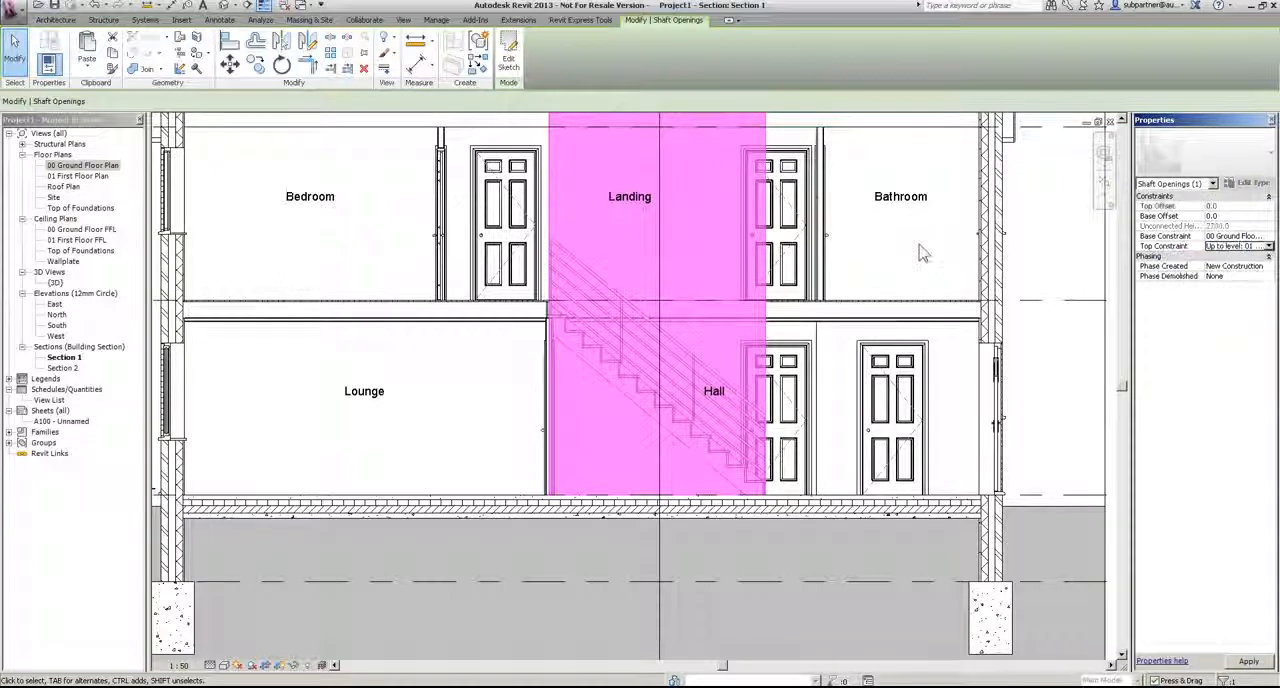
{"action": "left_click", "coordinate": [920, 254]}
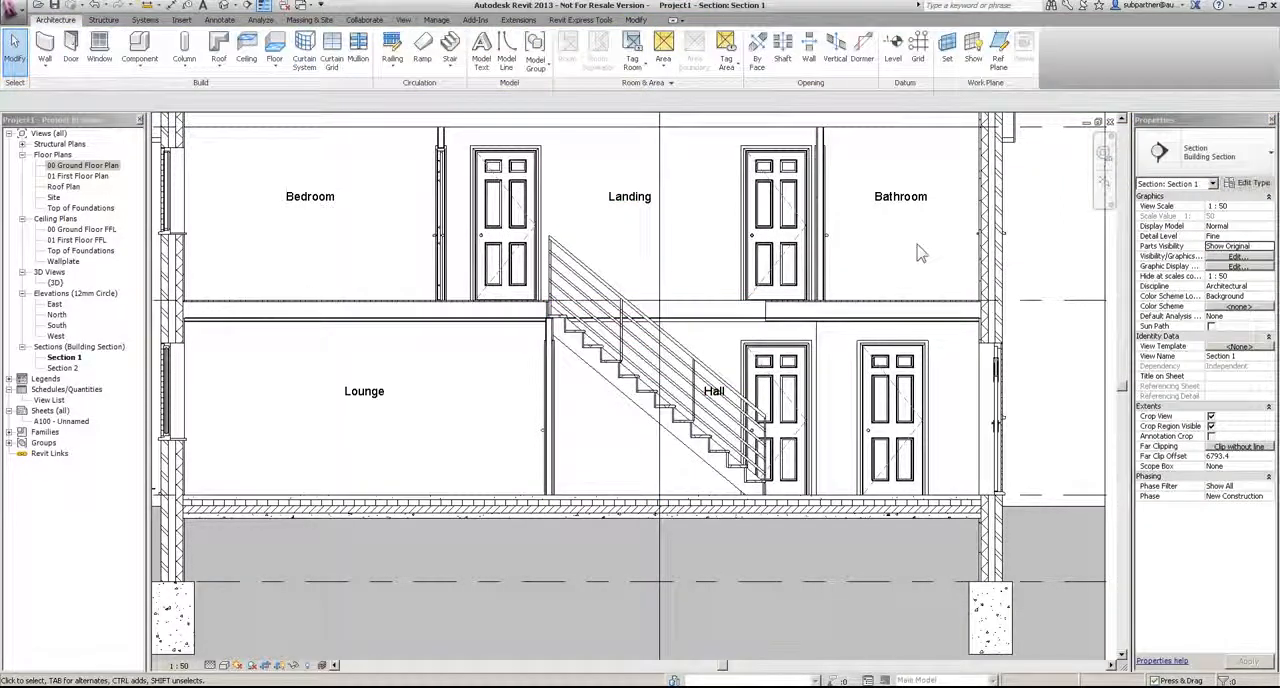
Step: Inspect the stair railing in Section 1 and the railing types available for it
{"action": "left_click", "coordinate": [624, 300]}
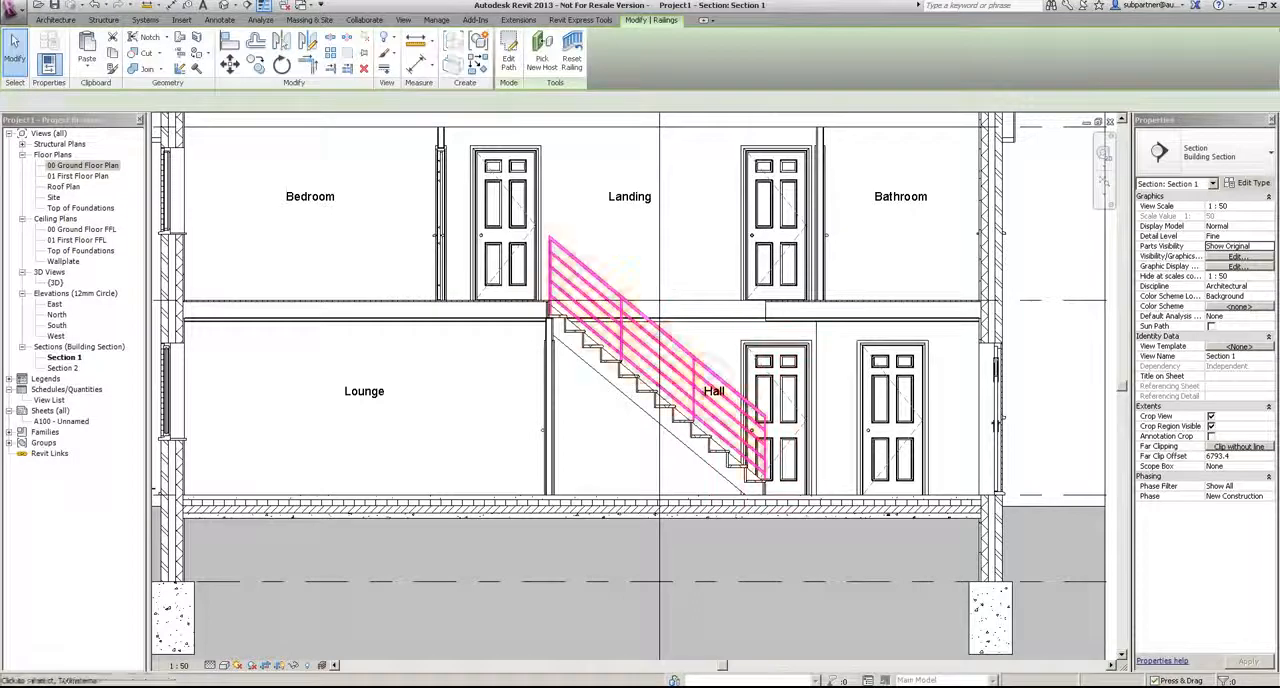
{"action": "left_click", "coordinate": [701, 238]}
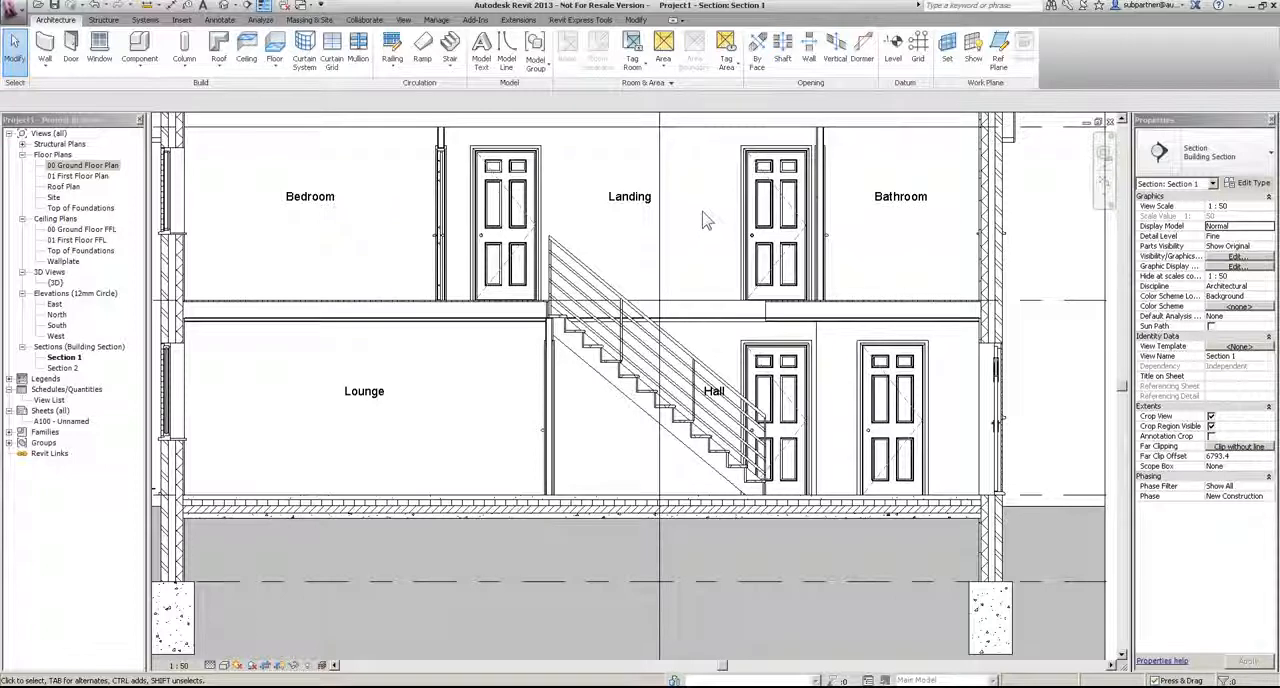
{"action": "left_click", "coordinate": [614, 284]}
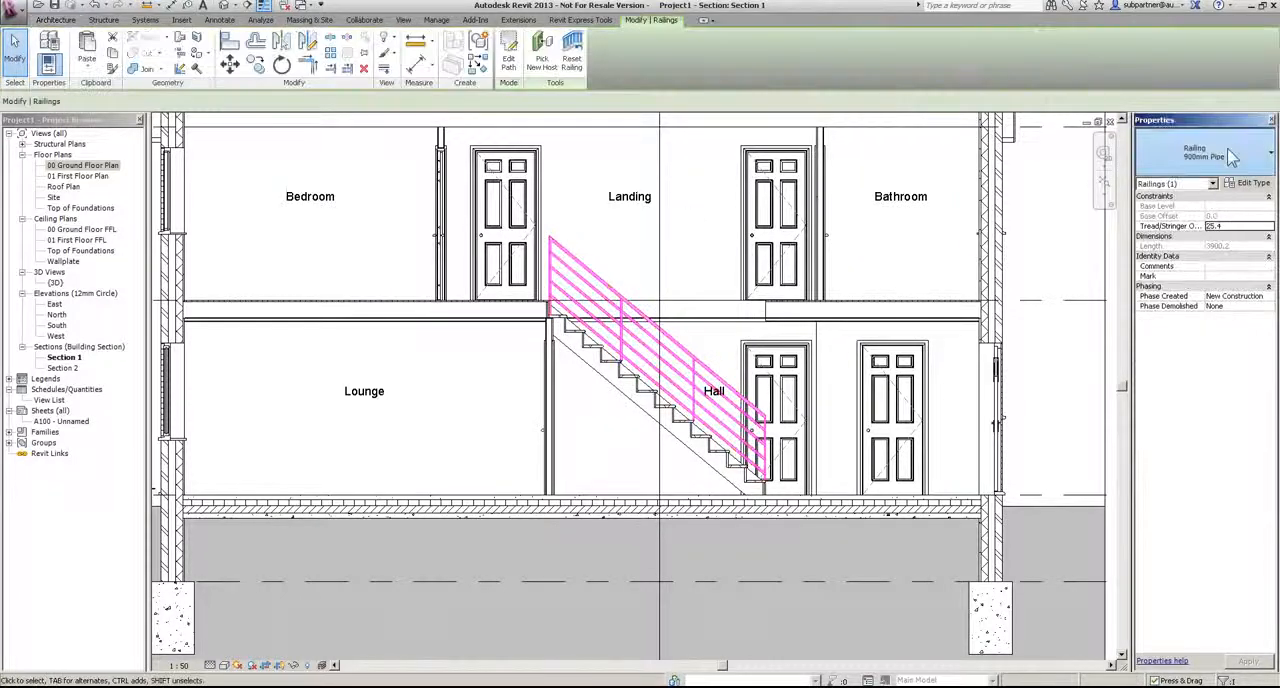
{"action": "left_click", "coordinate": [1212, 159]}
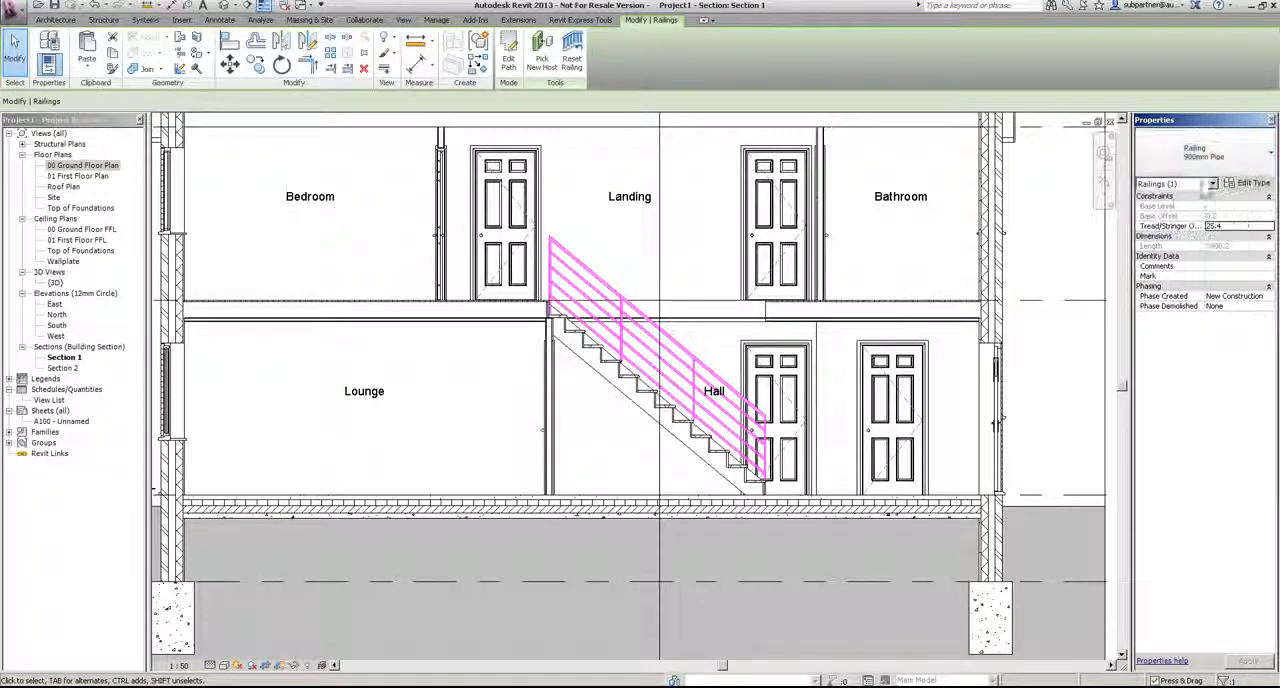
{"action": "left_click", "coordinate": [700, 237]}
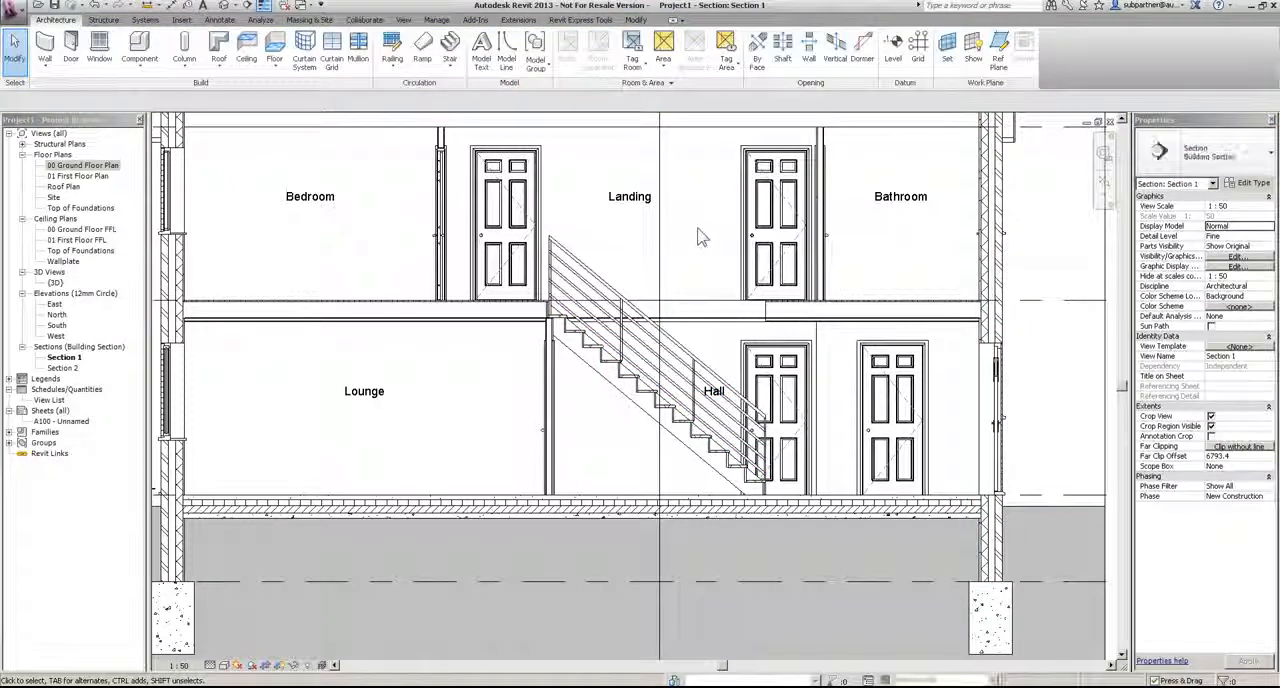
Step: Open GBRENU_Railings.rvt from the System Families folder of the UK metric library
{"action": "left_click", "coordinate": [41, 7]}
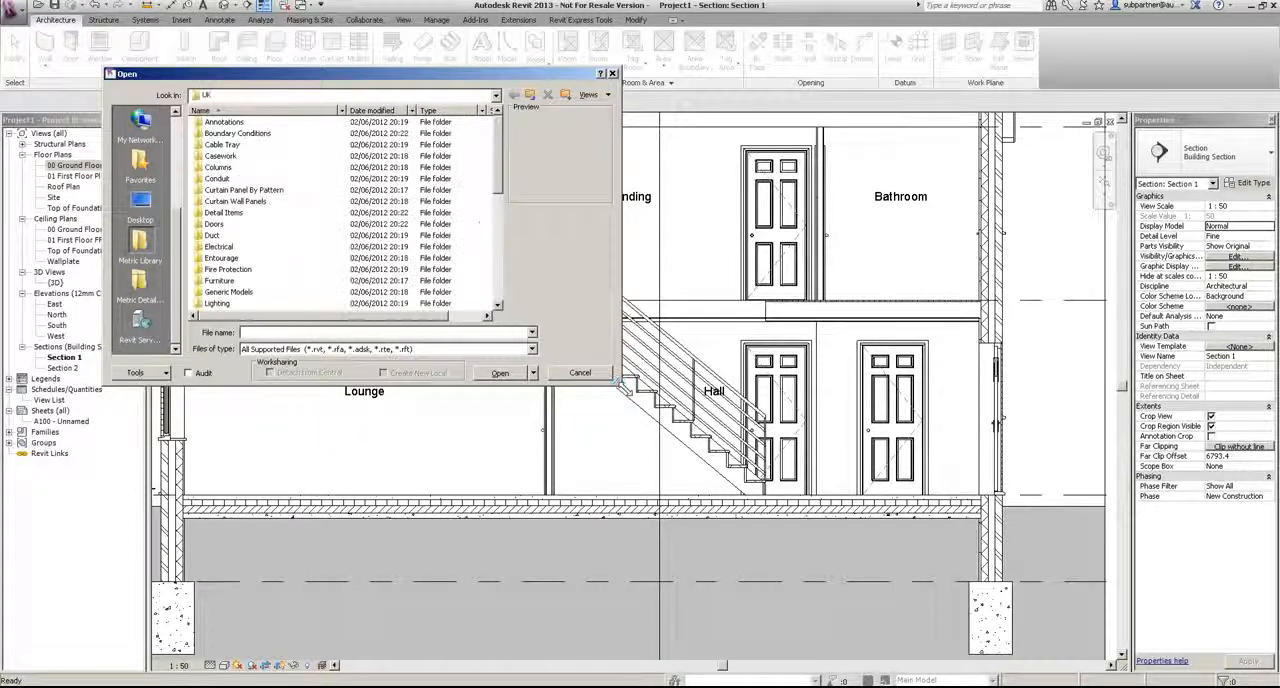
{"action": "left_click_drag", "start_coordinate": [498, 180], "coordinate": [508, 296]}
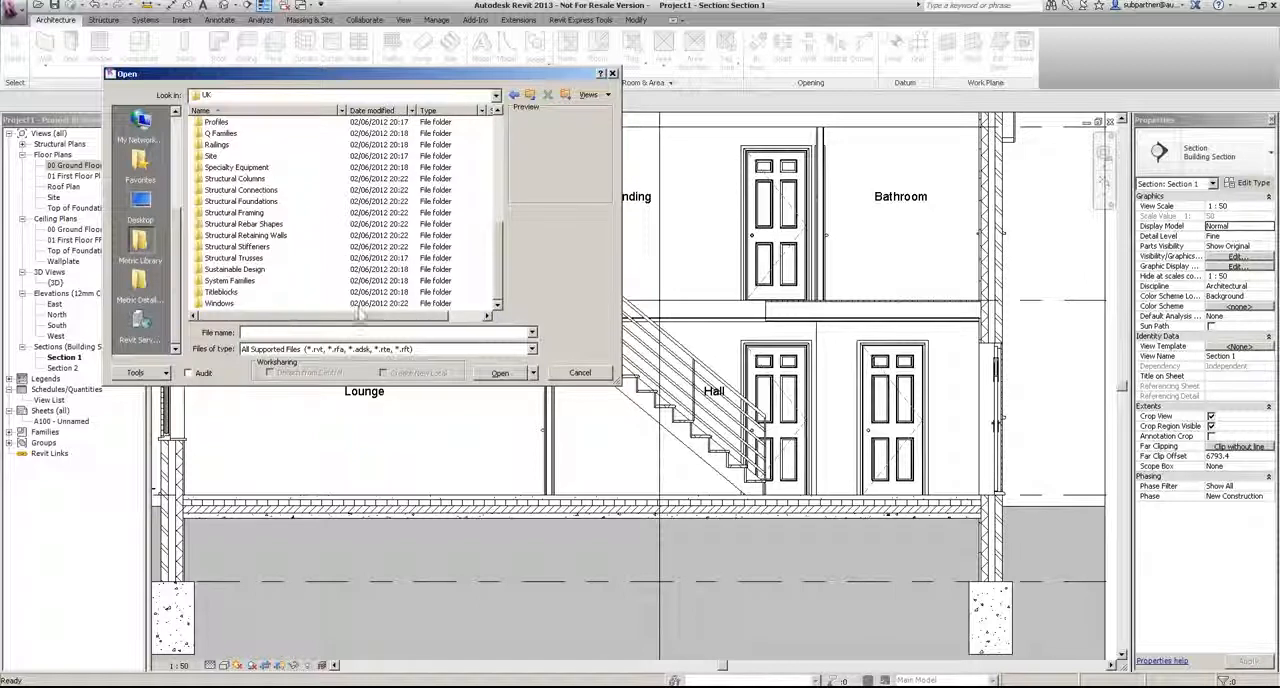
{"action": "double_click", "coordinate": [230, 281]}
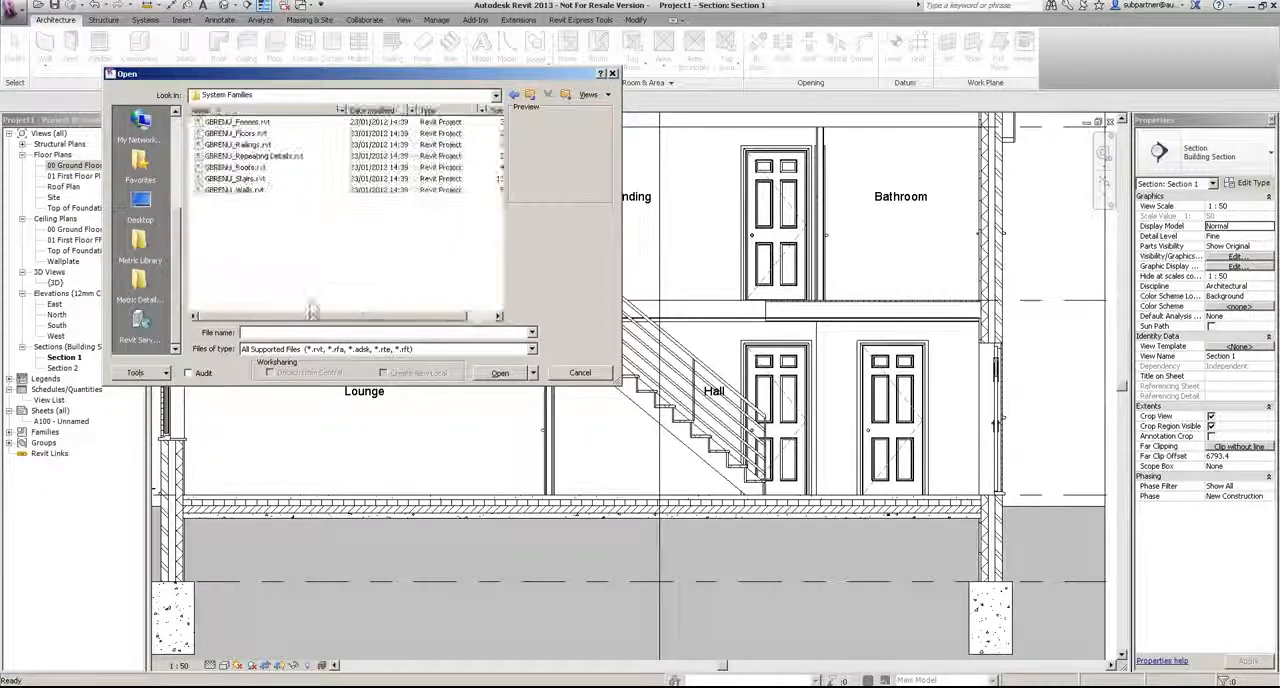
{"action": "left_click", "coordinate": [259, 124]}
{"action": "left_click", "coordinate": [257, 134]}
{"action": "left_click", "coordinate": [252, 145]}
{"action": "left_click", "coordinate": [248, 167]}
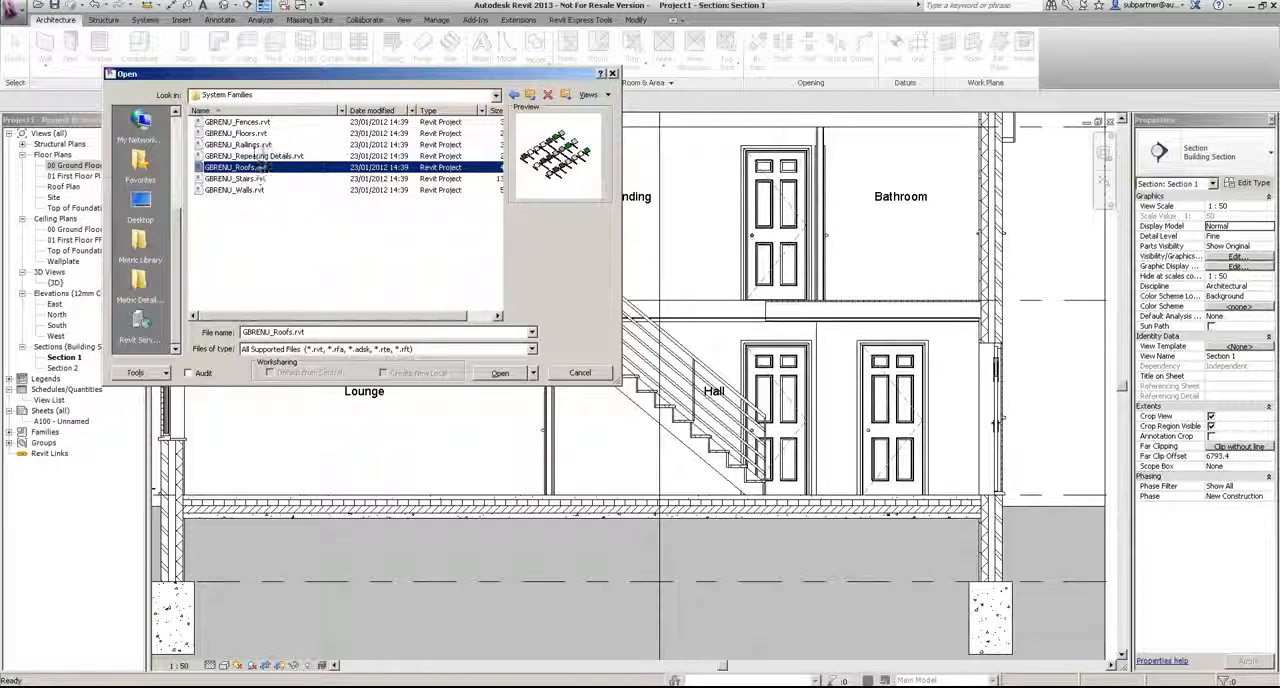
{"action": "left_click", "coordinate": [268, 145]}
{"action": "left_click", "coordinate": [503, 373]}
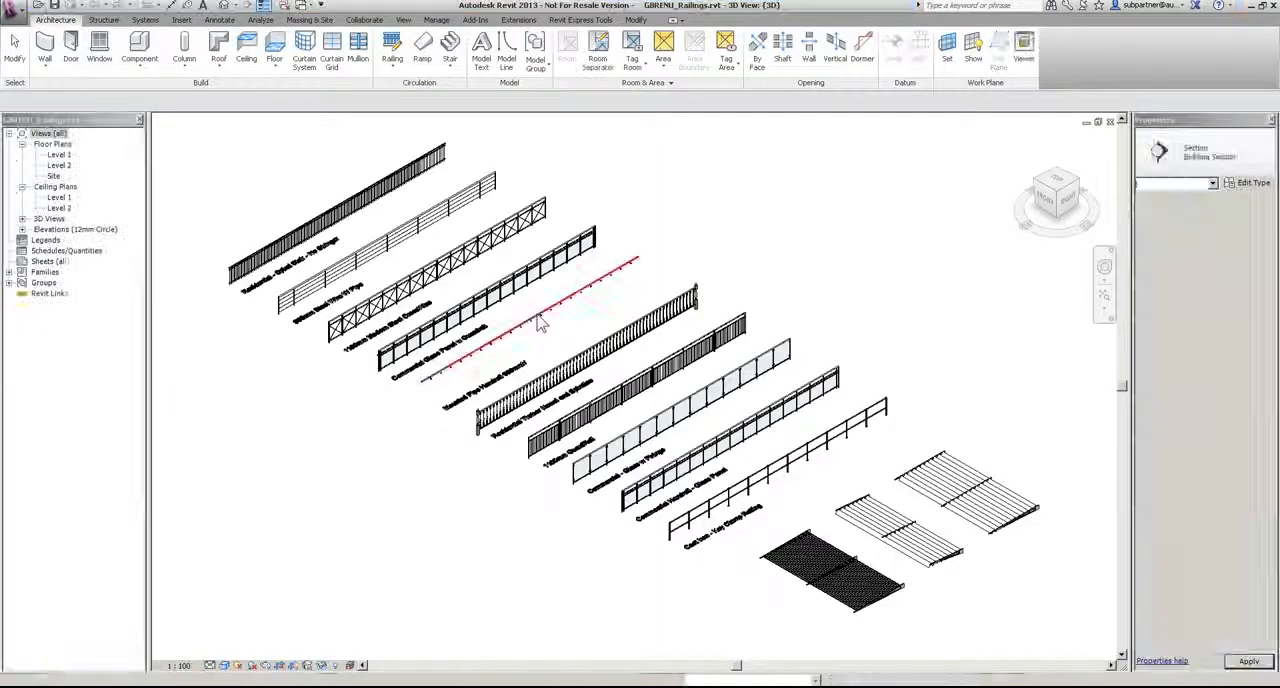
Step: Examine the sample railings in the 3D view, from the timber newel and glass panel types to the key clamp railing
{"action": "scroll", "coordinate": [378, 262], "scroll_direction": "up", "scroll_amount": 5}
{"action": "middle_click_drag", "start_coordinate": [662, 462], "coordinate": [180, 178]}
{"action": "middle_click_drag", "start_coordinate": [743, 555], "coordinate": [236, 208]}
{"action": "middle_click_drag", "start_coordinate": [876, 553], "coordinate": [470, 318]}
{"action": "scroll", "coordinate": [686, 438], "scroll_direction": "down", "scroll_amount": 3}
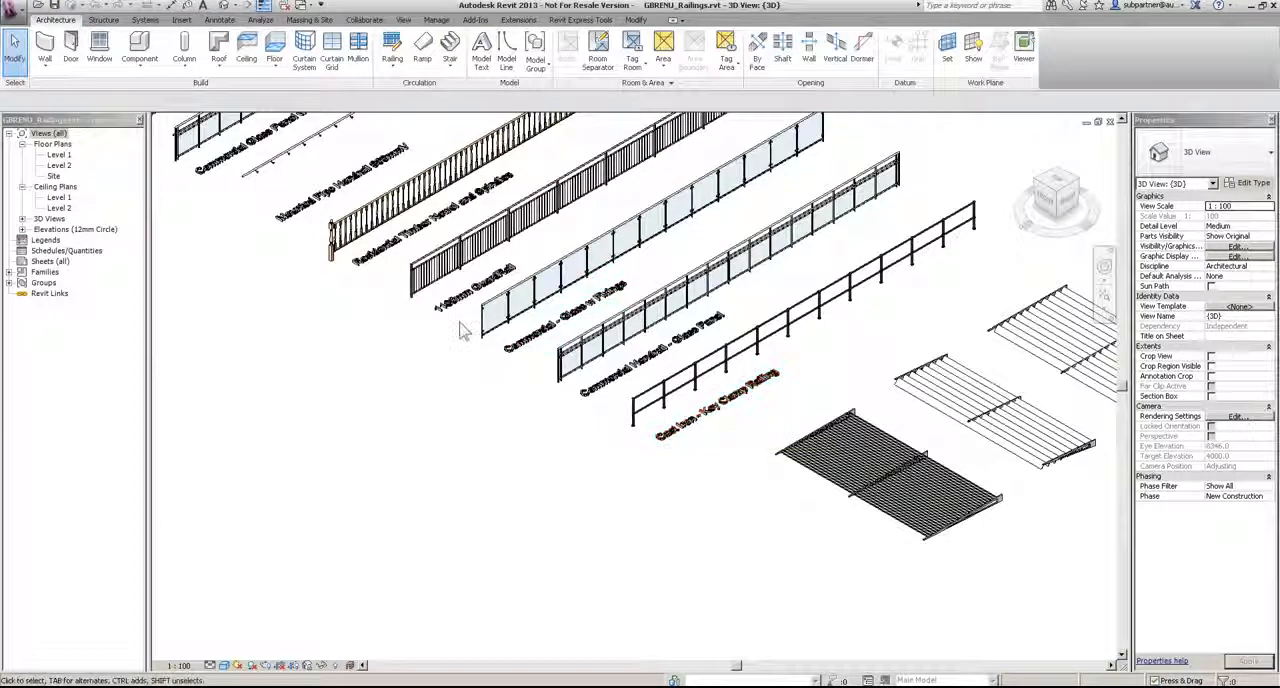
{"action": "scroll", "coordinate": [275, 160], "scroll_direction": "up", "scroll_amount": 2}
{"action": "scroll", "coordinate": [275, 160], "scroll_direction": "up", "scroll_amount": 1}
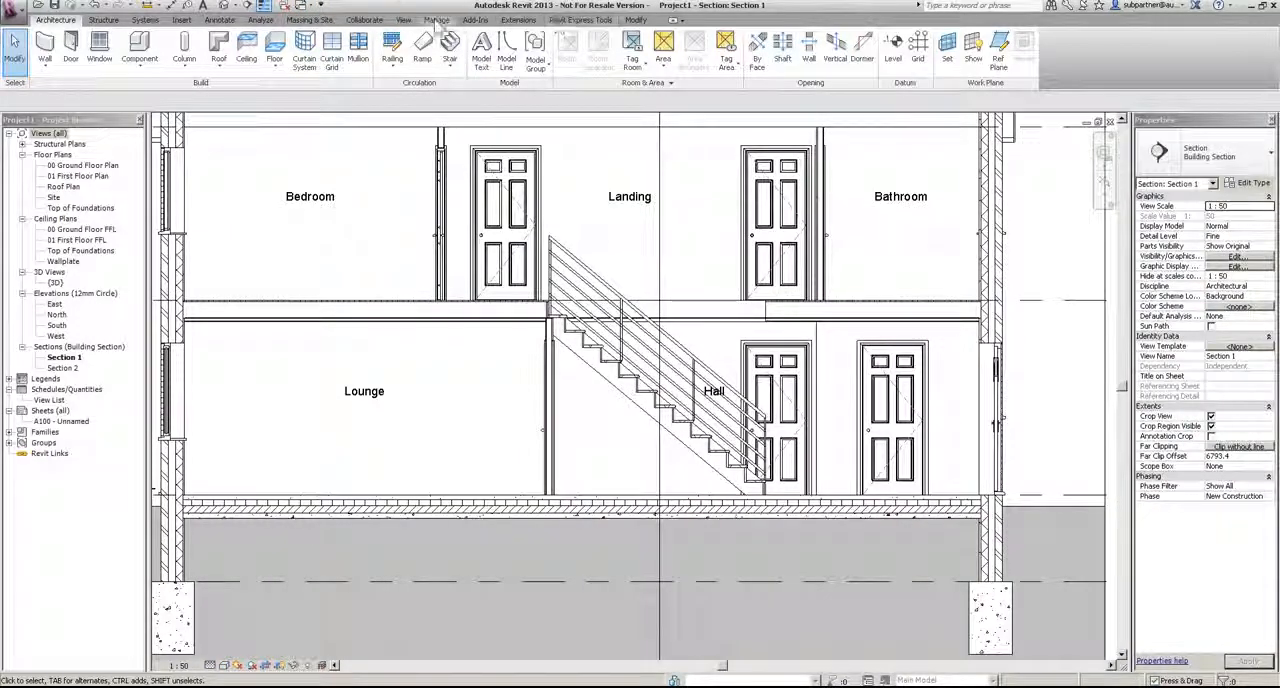
Step: Transfer only the Railing Types from GBRENU_Railings.rvt into Project1, bringing in new types only
{"action": "left_click", "coordinate": [437, 20]}
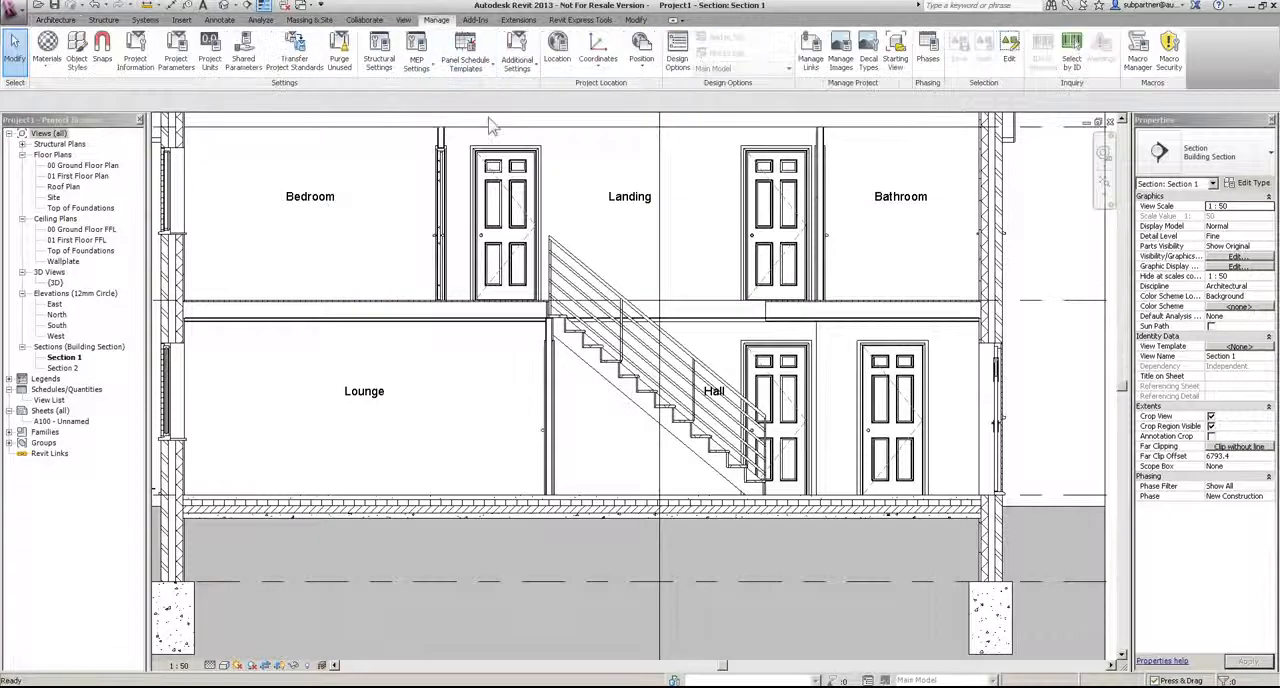
{"action": "left_click", "coordinate": [292, 60]}
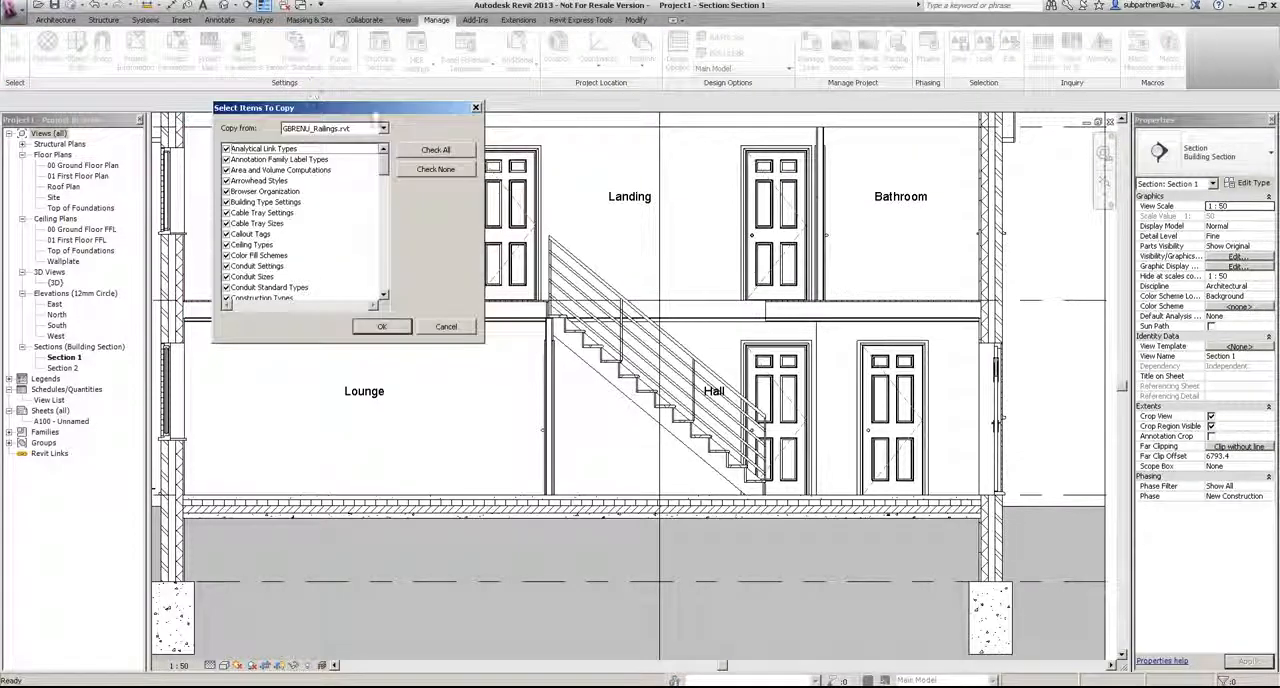
{"action": "left_click", "coordinate": [316, 134]}
{"action": "left_click", "coordinate": [325, 145]}
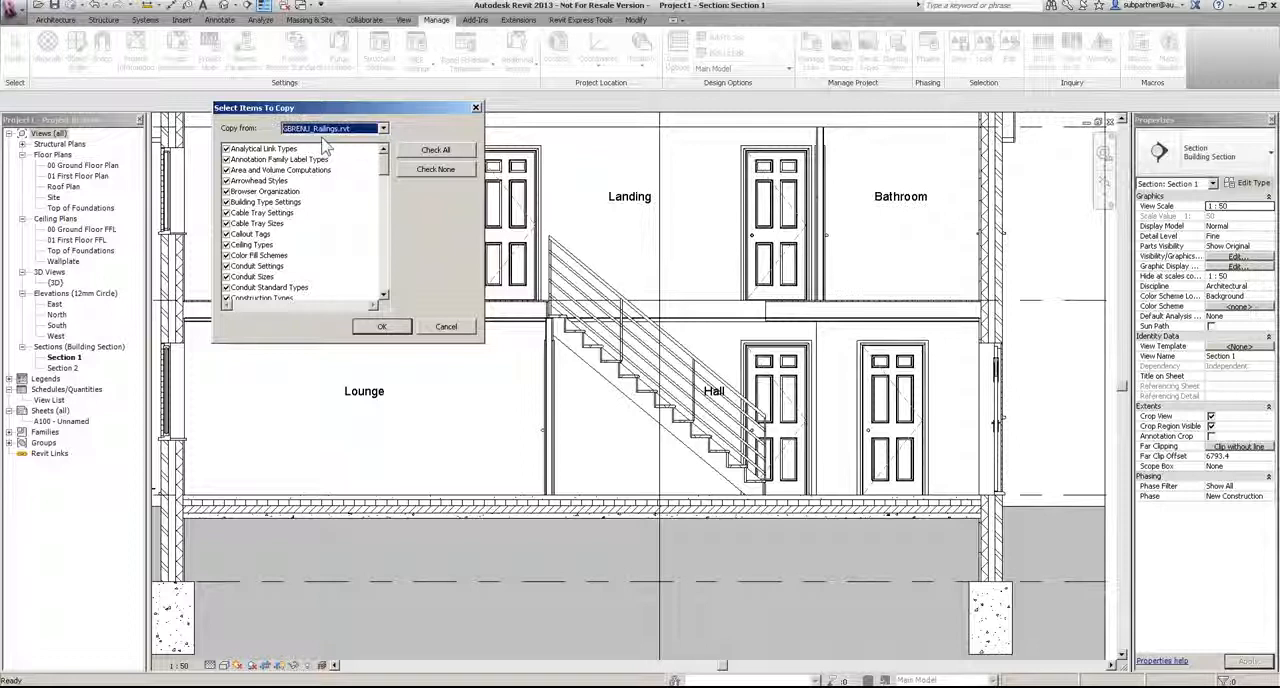
{"action": "left_click", "coordinate": [437, 168]}
{"action": "left_click_drag", "start_coordinate": [384, 170], "coordinate": [396, 253]}
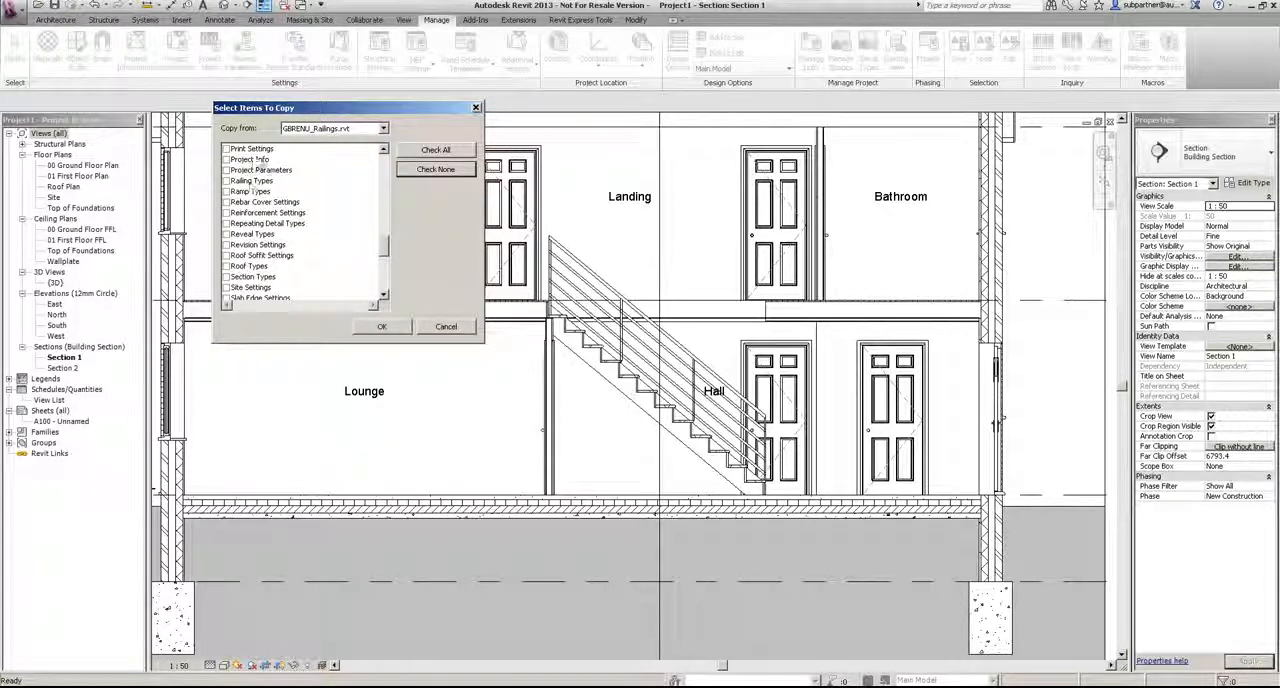
{"action": "left_click", "coordinate": [228, 182]}
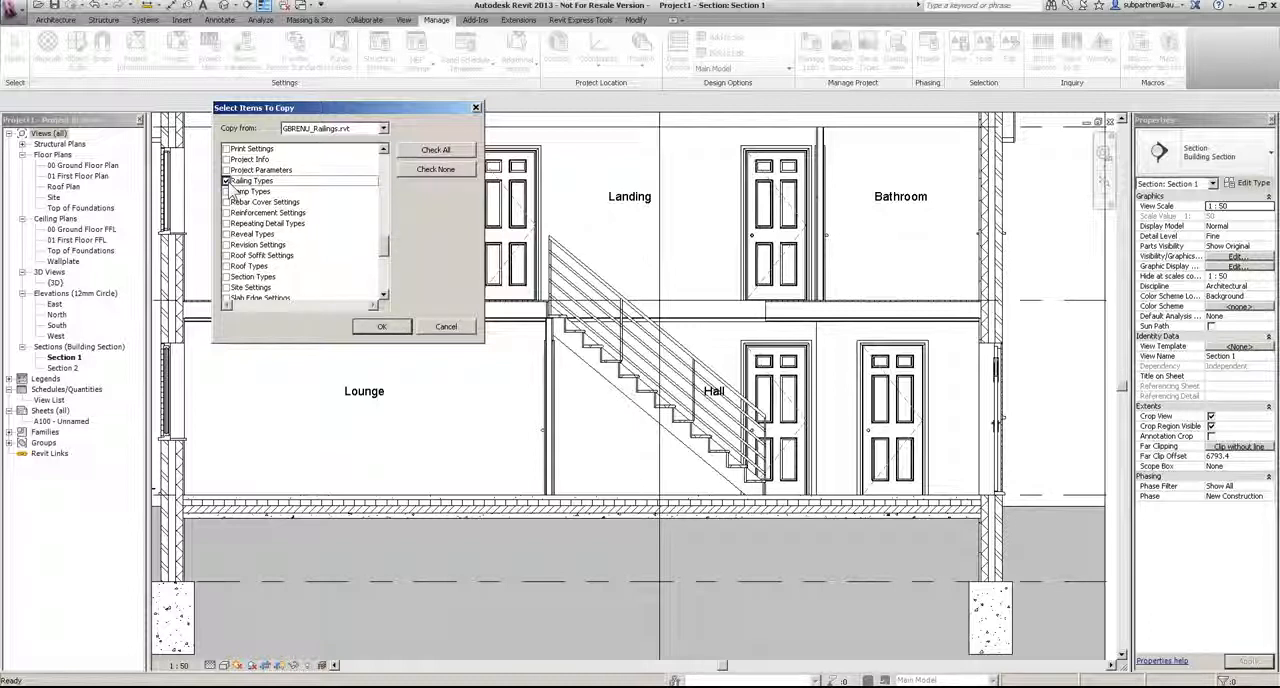
{"action": "left_click", "coordinate": [377, 327]}
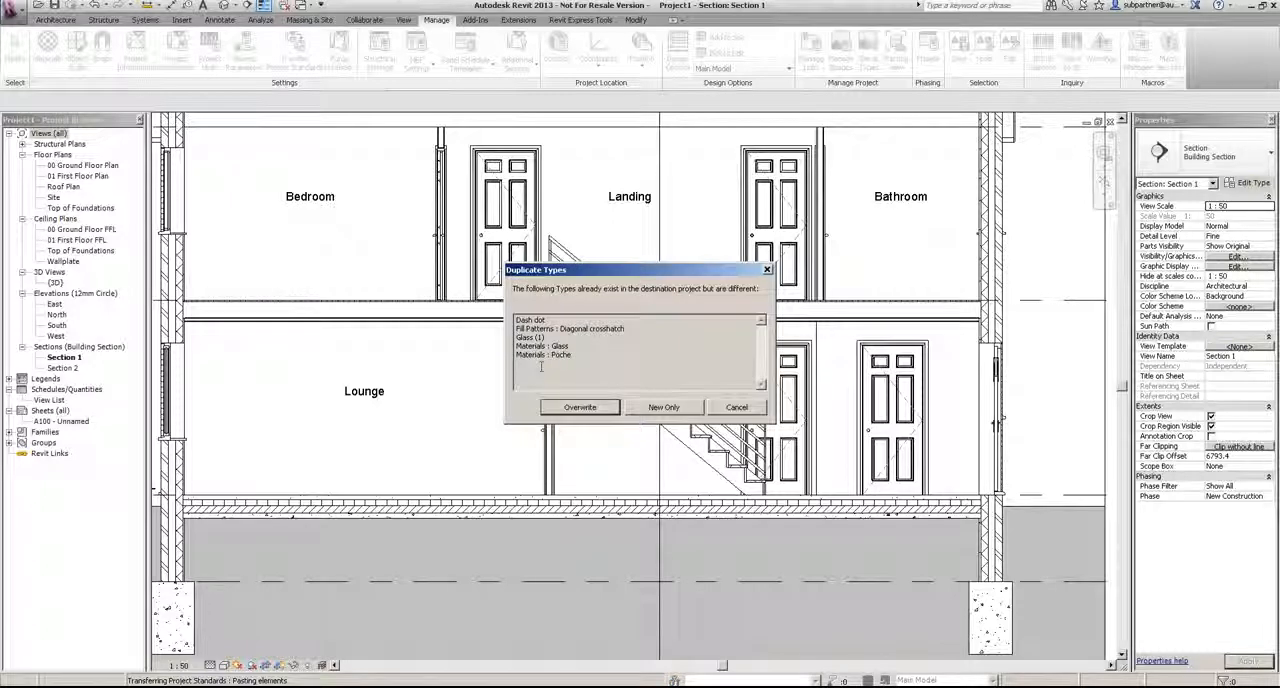
{"action": "left_click", "coordinate": [659, 409]}
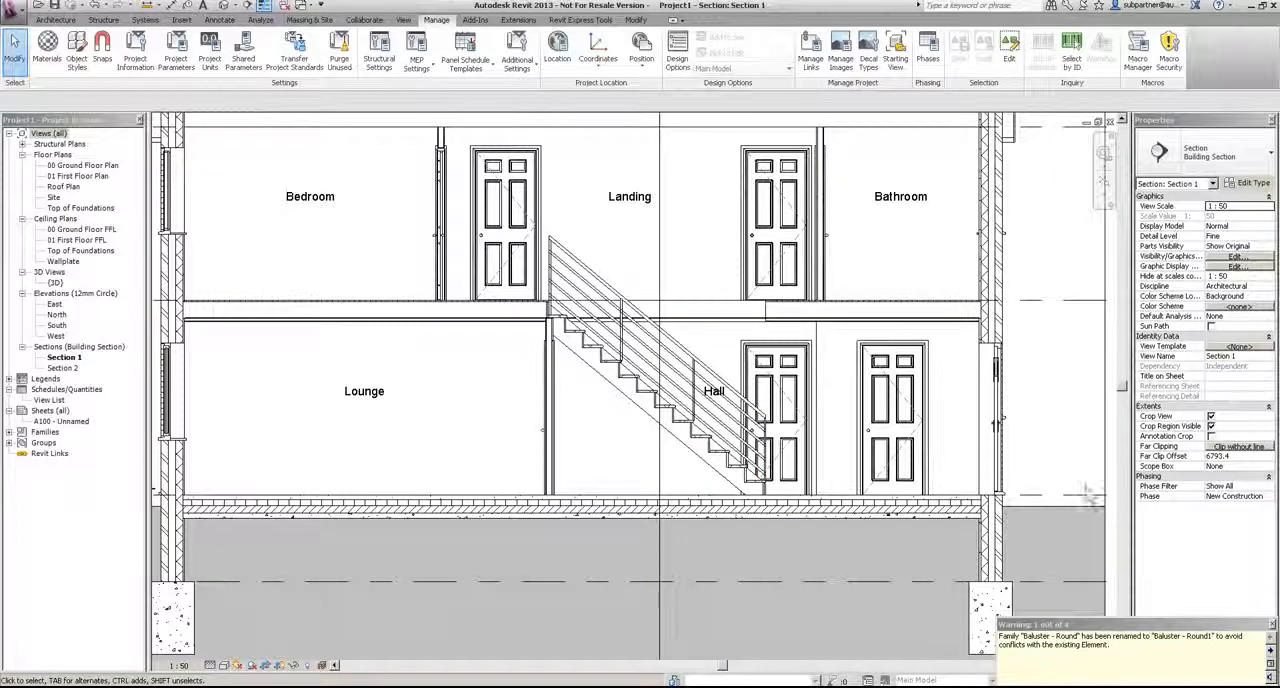
Step: Change the stair railing in Section 1 to the Residential Timber Newel and Spindles type
{"action": "left_click", "coordinate": [595, 275]}
{"action": "left_click", "coordinate": [1230, 155]}
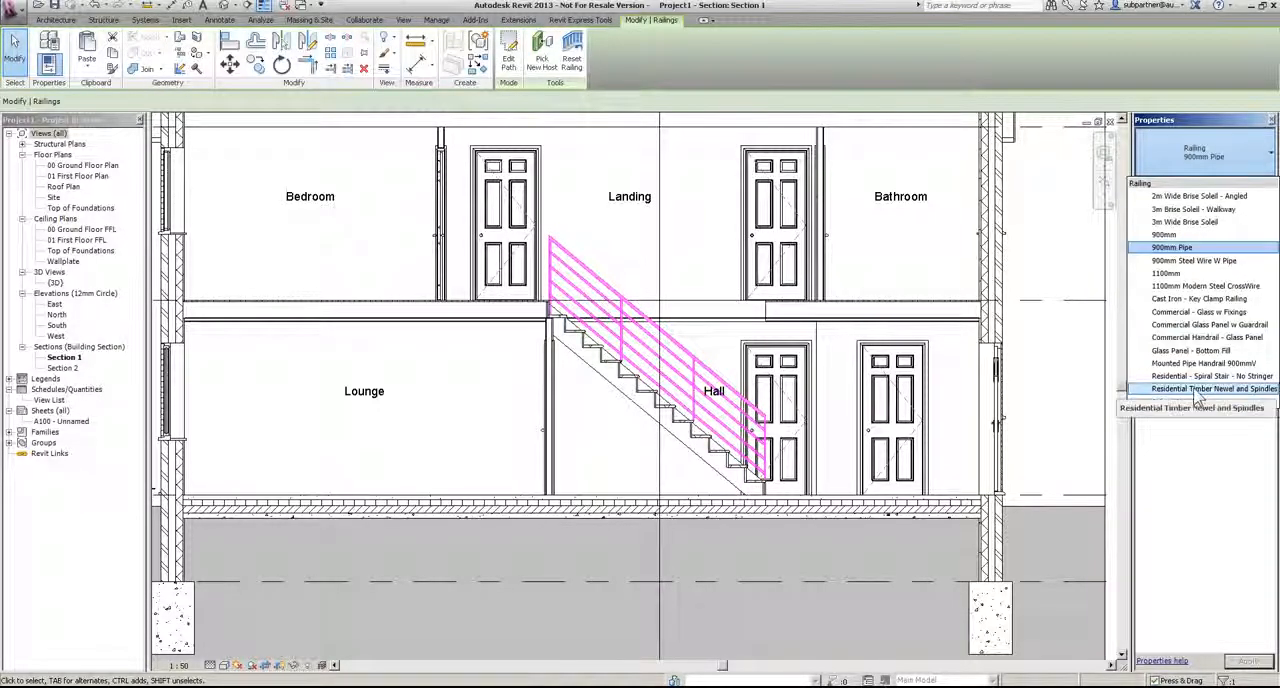
{"action": "left_click", "coordinate": [911, 260]}
{"action": "scroll", "coordinate": [877, 413], "scroll_direction": "down", "scroll_amount": 2}
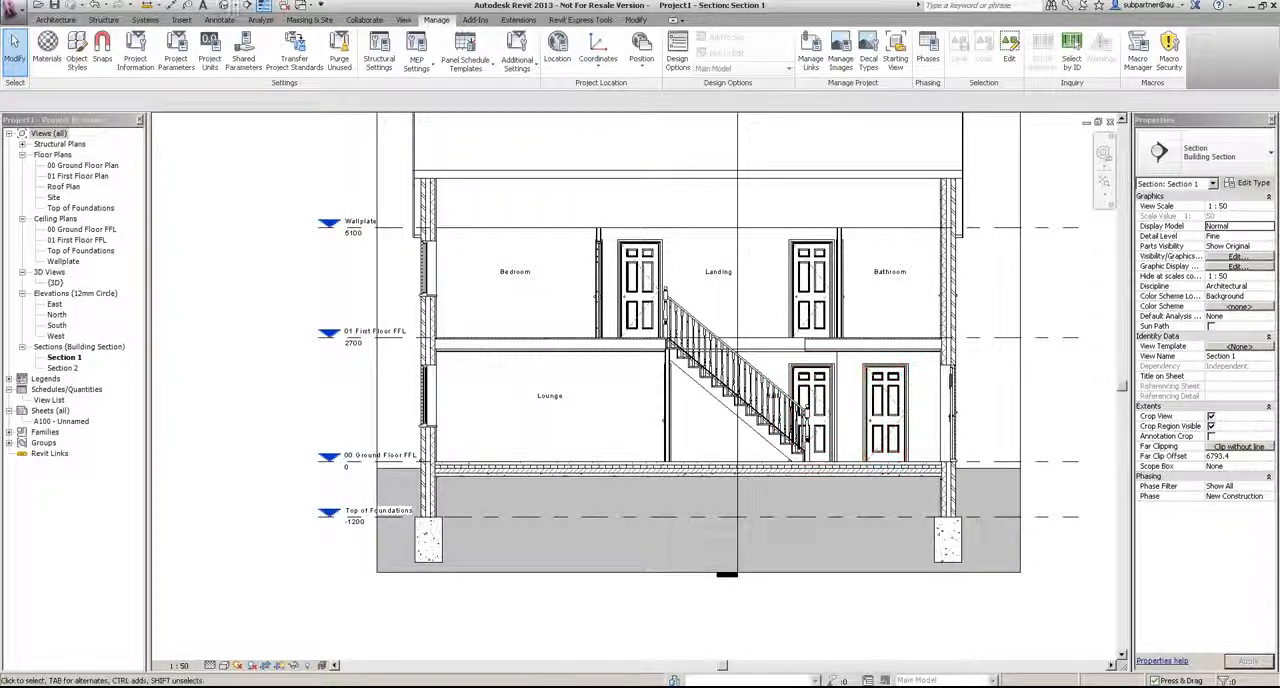
Step: Load the Piano furniture family and place it in the 00 Ground Floor Plan against the Lounge side of the Kitchen wall
{"action": "double_click", "coordinate": [86, 166]}
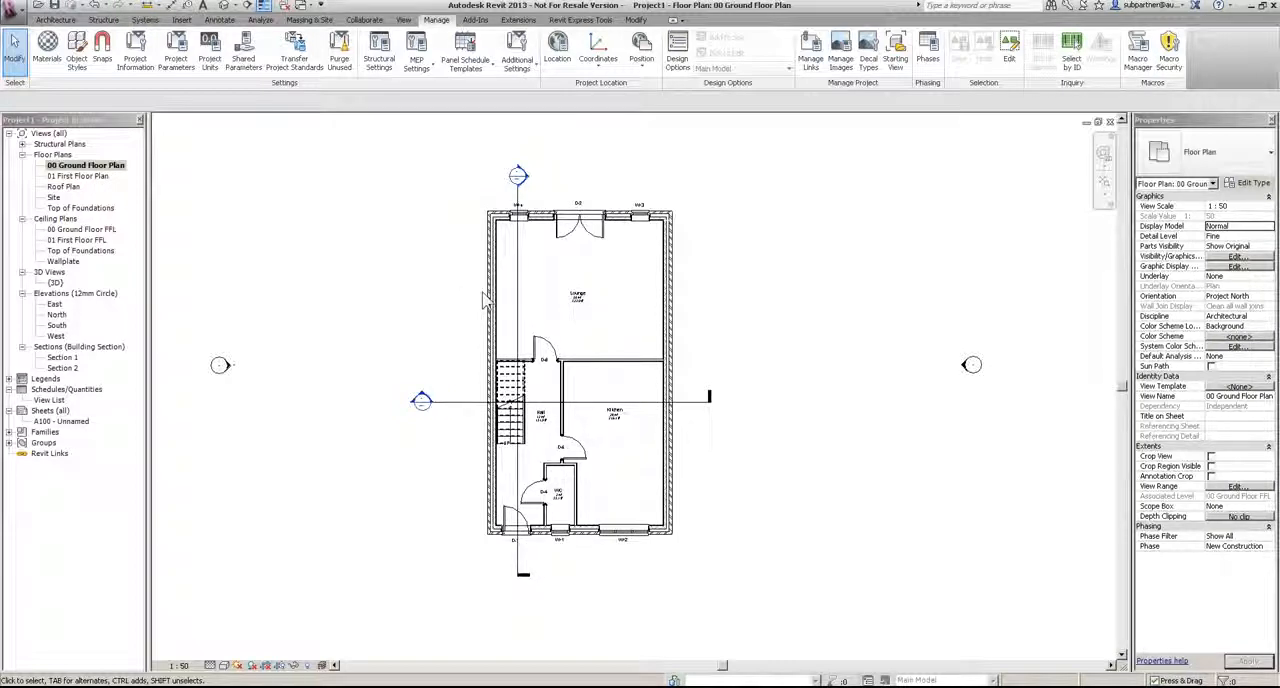
{"action": "left_click", "coordinate": [55, 20]}
{"action": "left_click", "coordinate": [145, 50]}
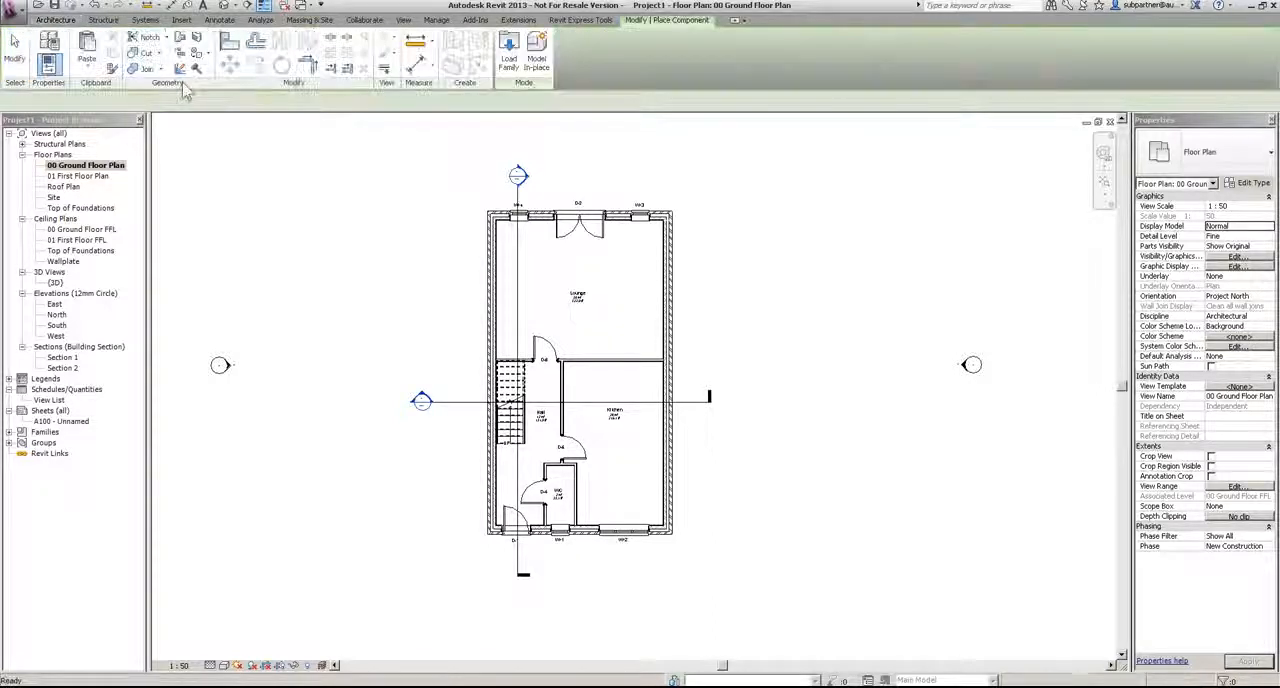
{"action": "left_click", "coordinate": [512, 58]}
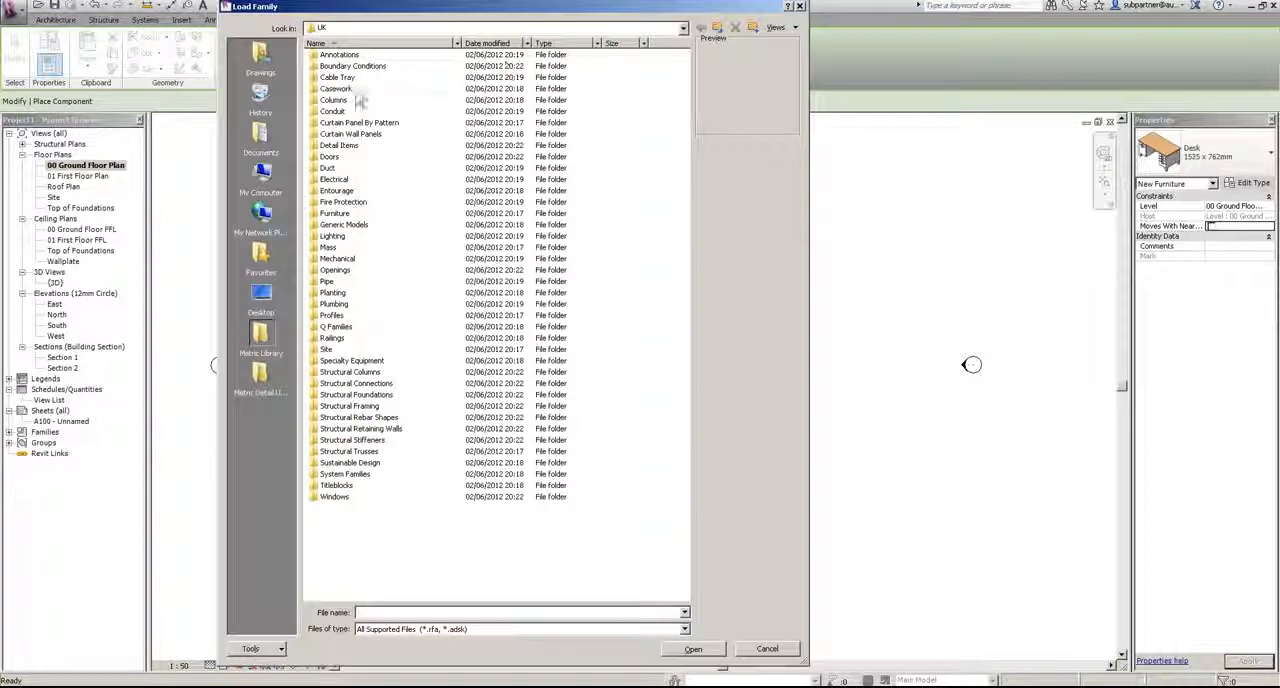
{"action": "double_click", "coordinate": [334, 214]}
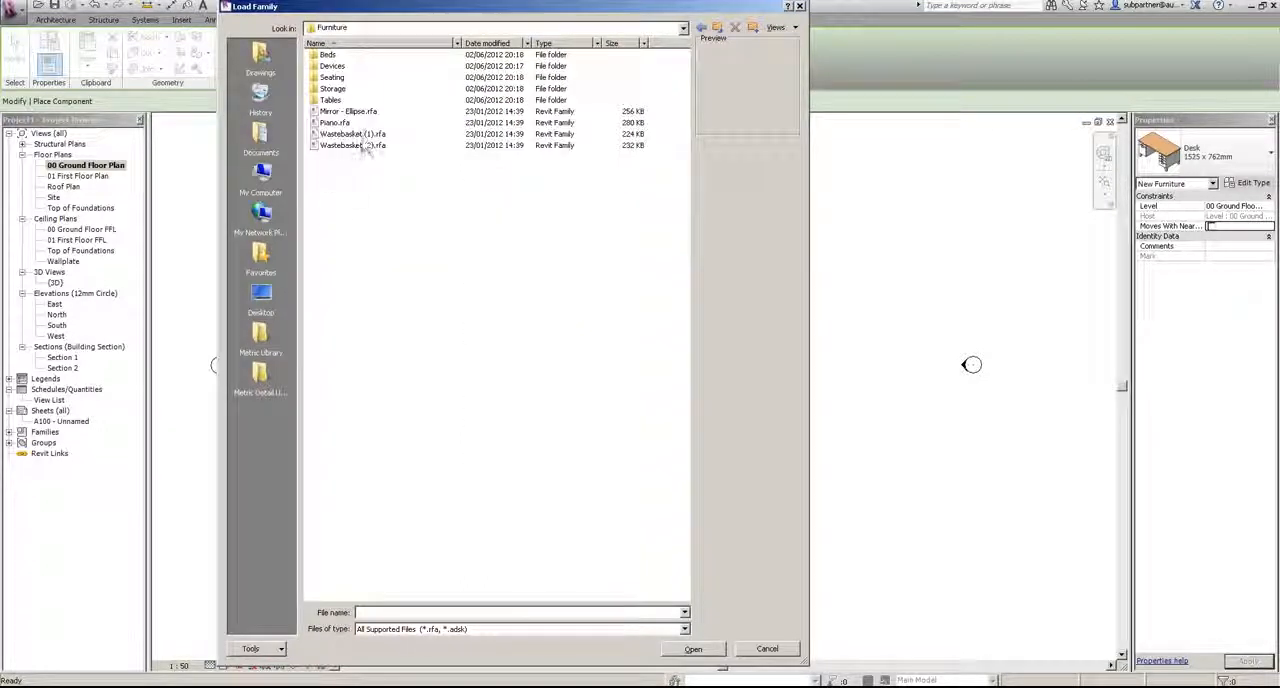
{"action": "double_click", "coordinate": [336, 122]}
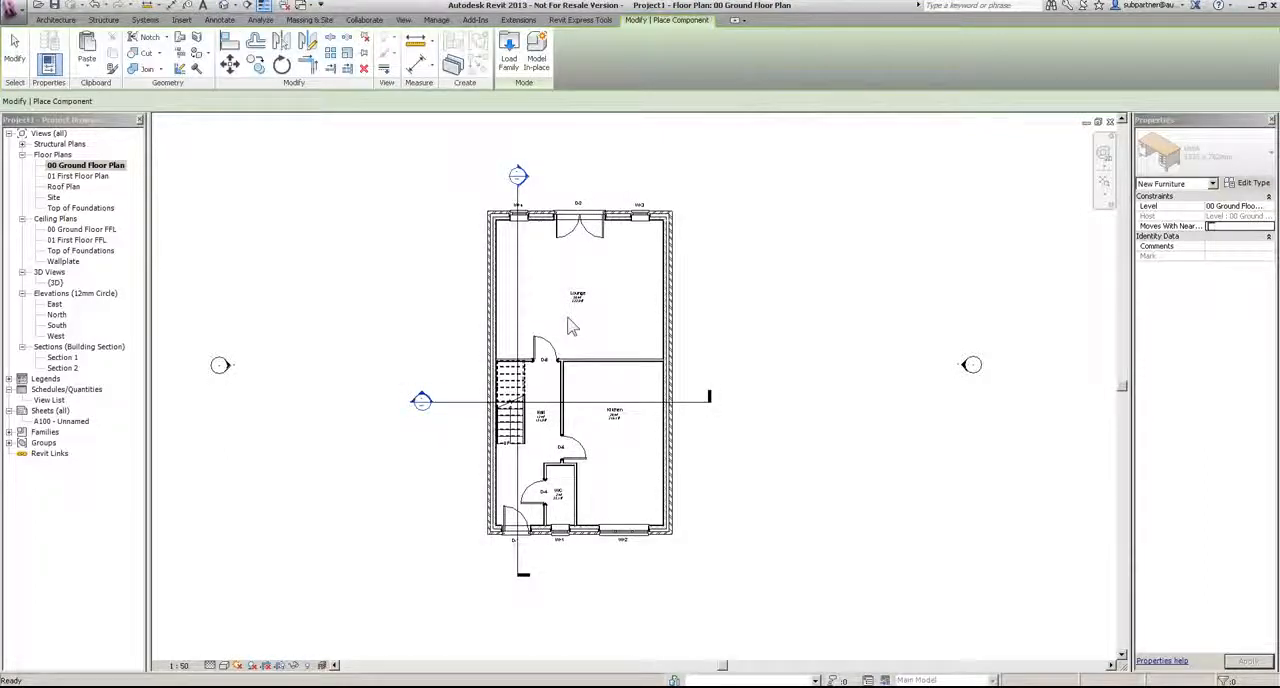
{"action": "scroll", "coordinate": [571, 330], "scroll_direction": "up", "scroll_amount": 5}
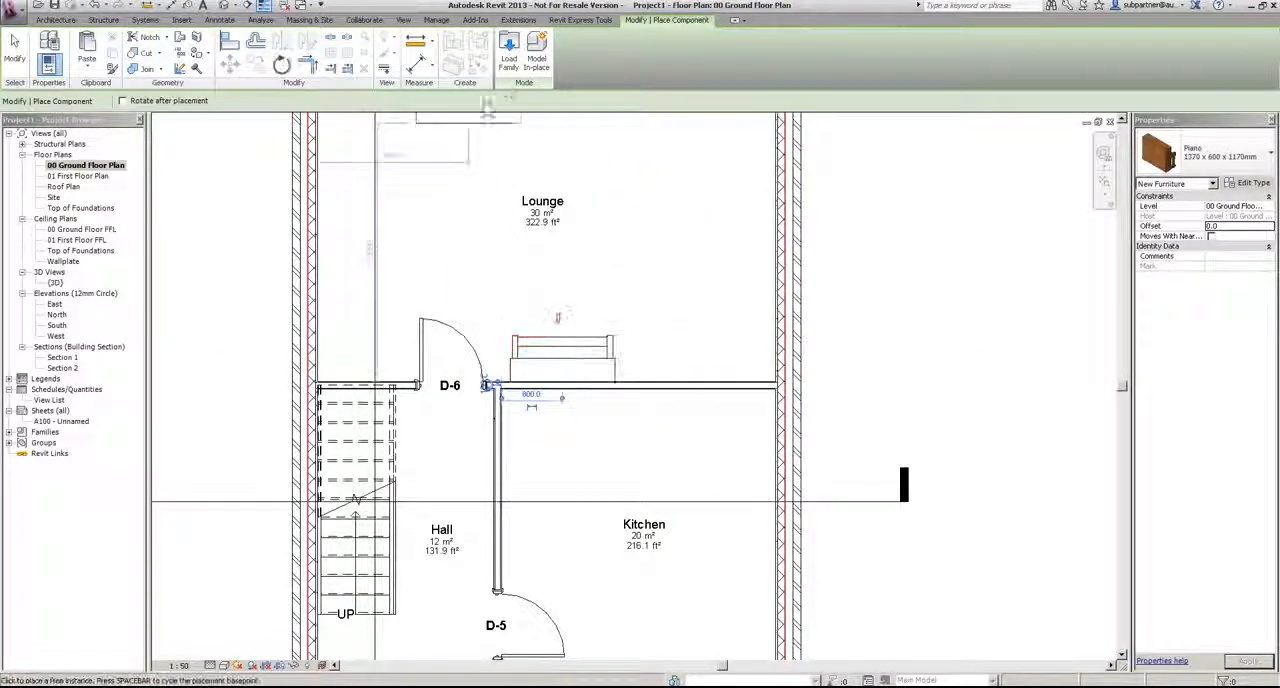
Step: Load the Chair - Design (1) family from the Furniture Seating library folder
{"action": "left_click", "coordinate": [509, 52]}
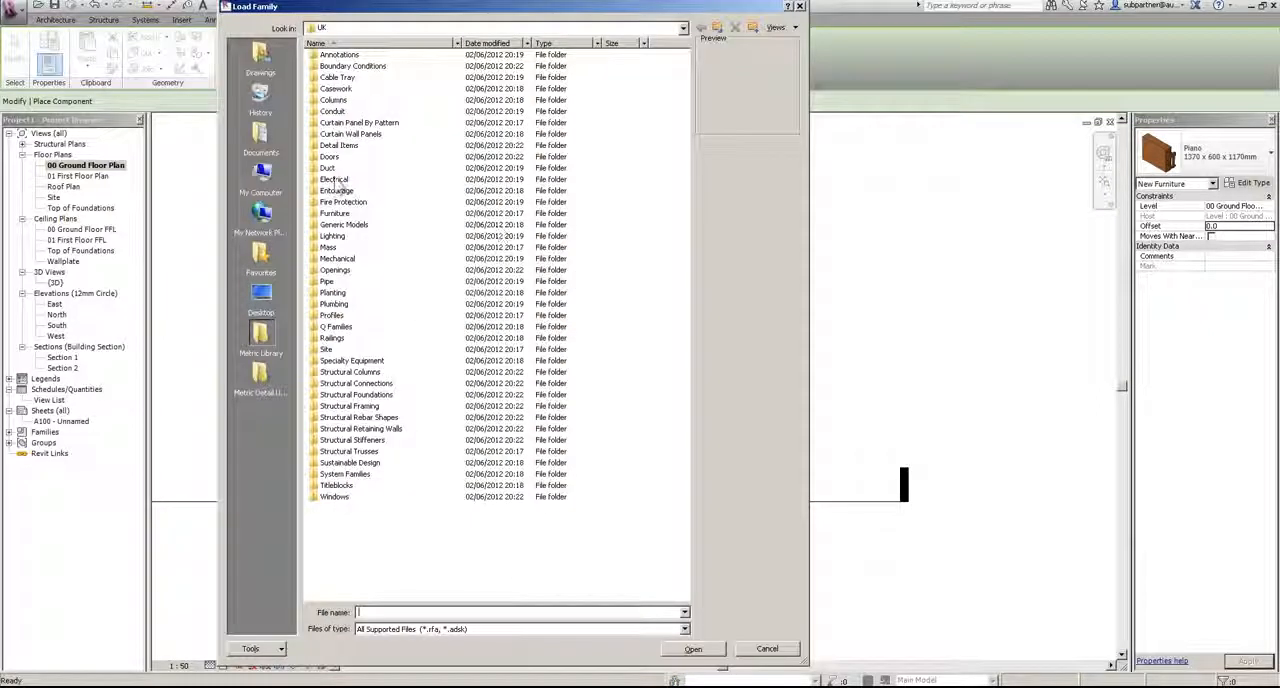
{"action": "double_click", "coordinate": [335, 213]}
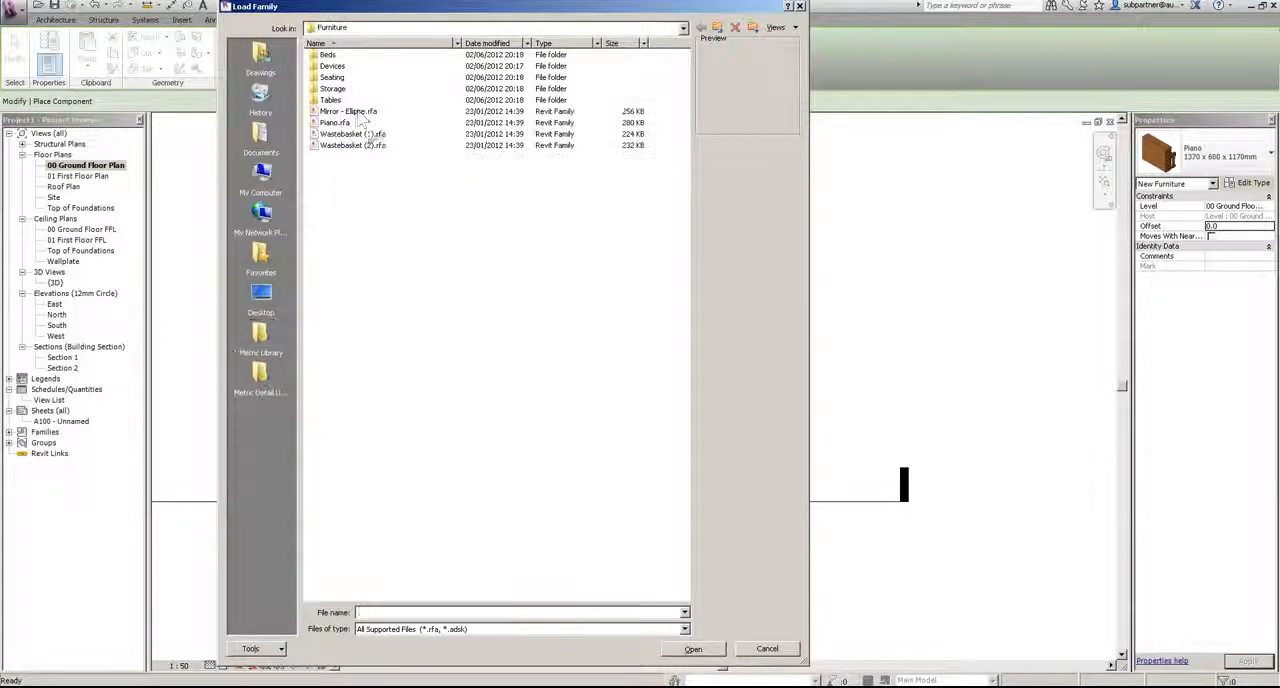
{"action": "double_click", "coordinate": [331, 77]}
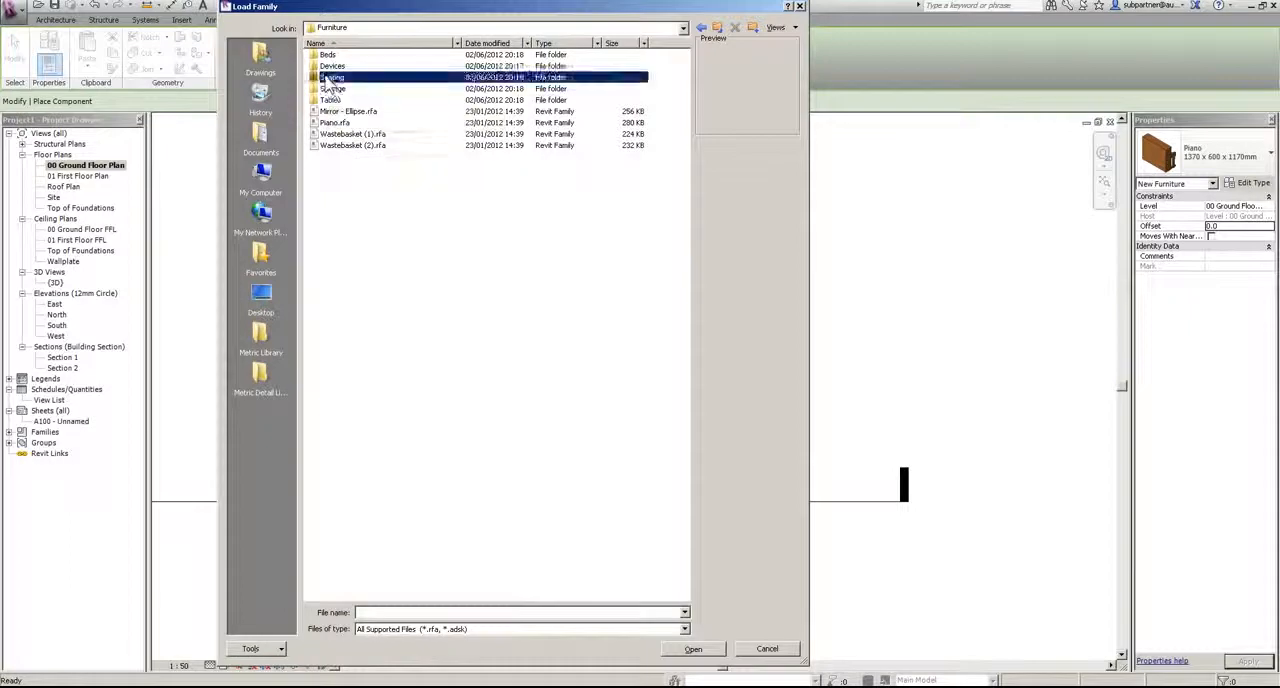
{"action": "left_click", "coordinate": [354, 67]}
{"action": "left_click", "coordinate": [351, 78]}
{"action": "left_click", "coordinate": [347, 123]}
{"action": "left_click", "coordinate": [342, 180]}
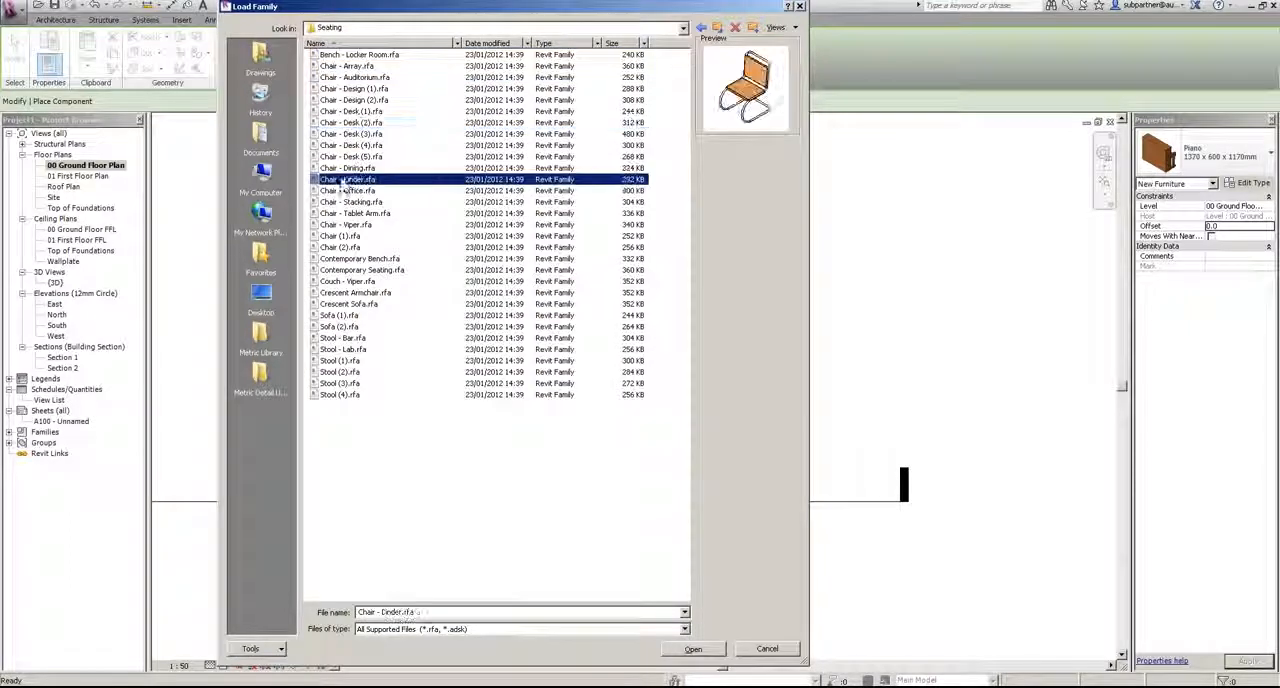
{"action": "left_click", "coordinate": [351, 90]}
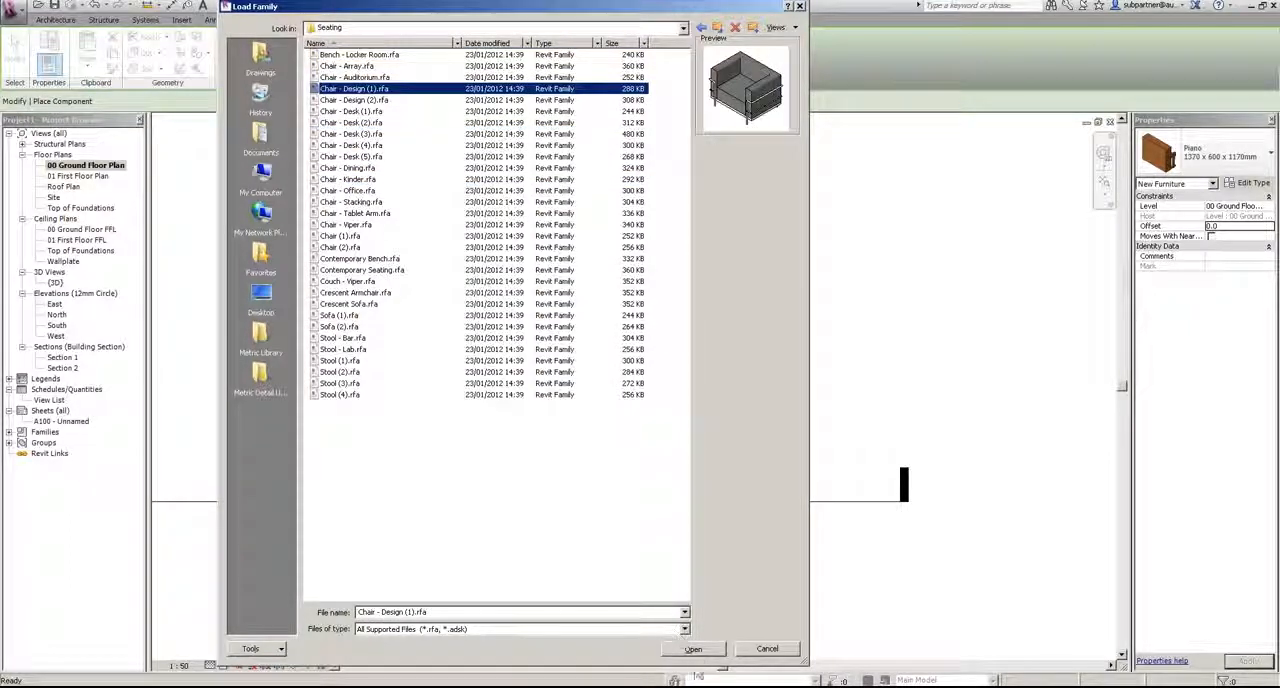
{"action": "left_click", "coordinate": [693, 649]}
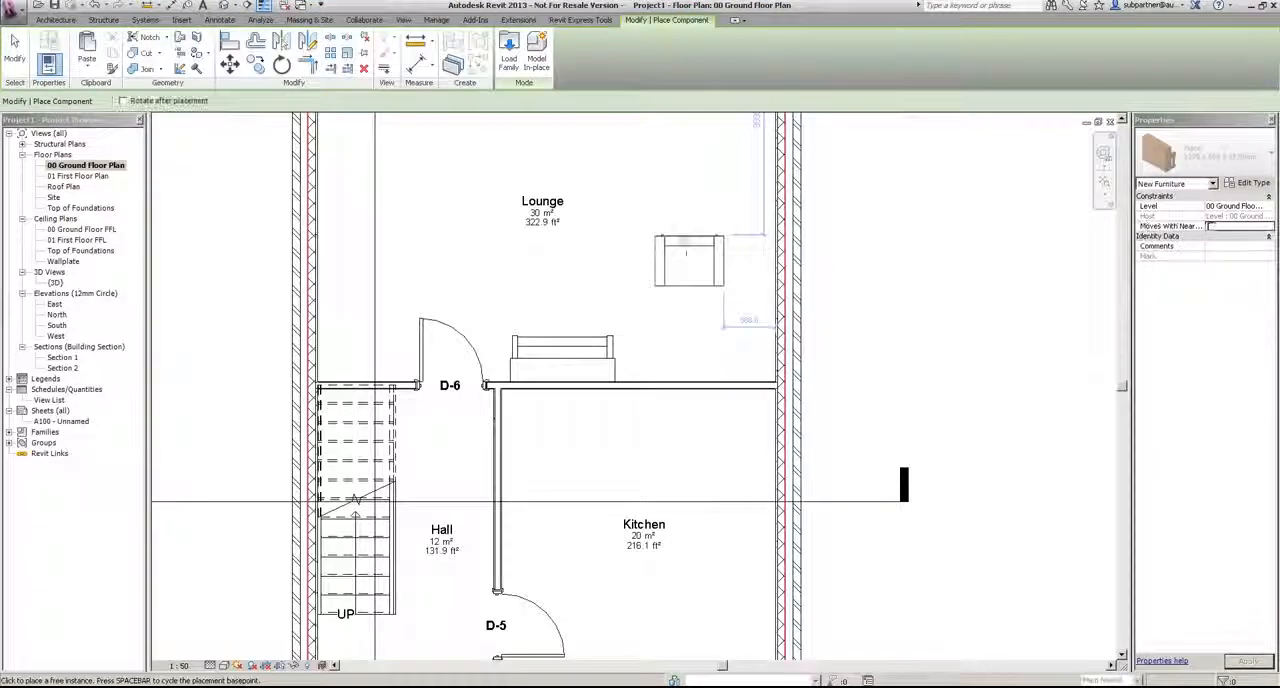
Step: Place three rotated Chair - Design (1) armchairs in a row along the Lounge's long external wall, starting near window W-3 and facing into the room
{"action": "middle_click_drag", "start_coordinate": [686, 257], "coordinate": [660, 473]}
{"action": "key", "text": "space"}
{"action": "key", "text": "space"}
{"action": "key", "text": "space"}
{"action": "left_click", "coordinate": [684, 257]}
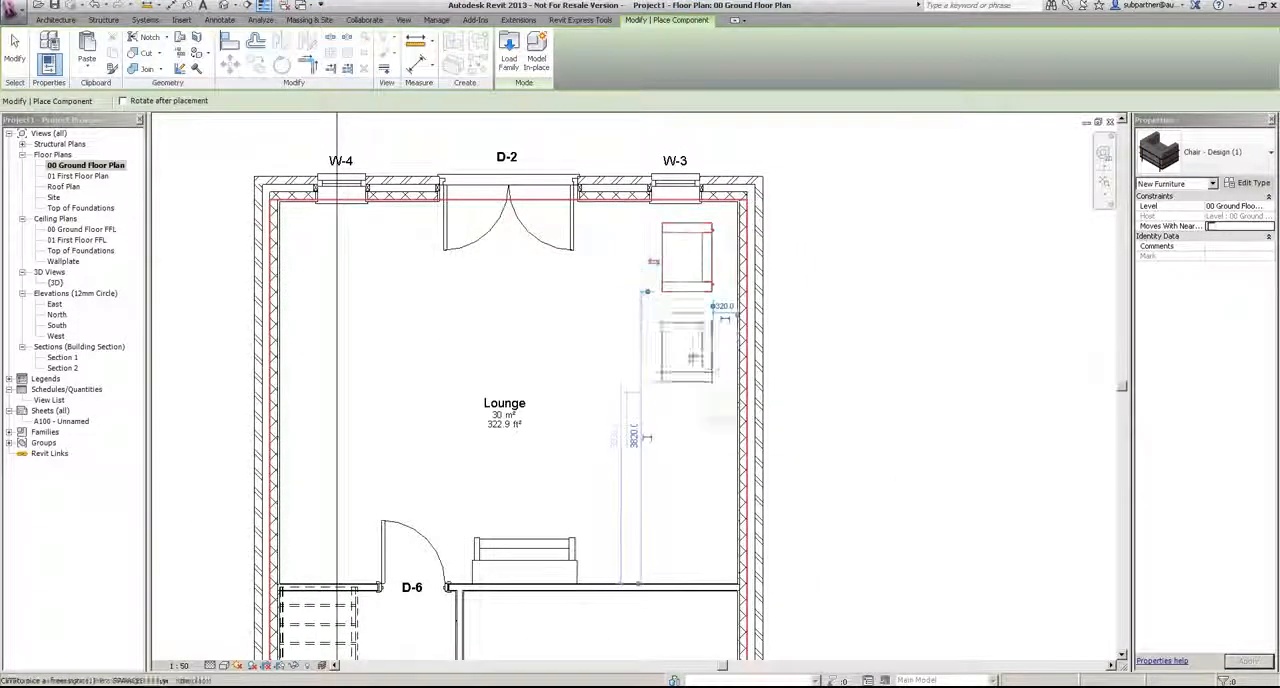
{"action": "left_click", "coordinate": [687, 370]}
{"action": "left_click", "coordinate": [686, 490]}
Step: Load the Television - Plasma family from the Furniture Devices library folder
{"action": "left_click", "coordinate": [509, 50]}
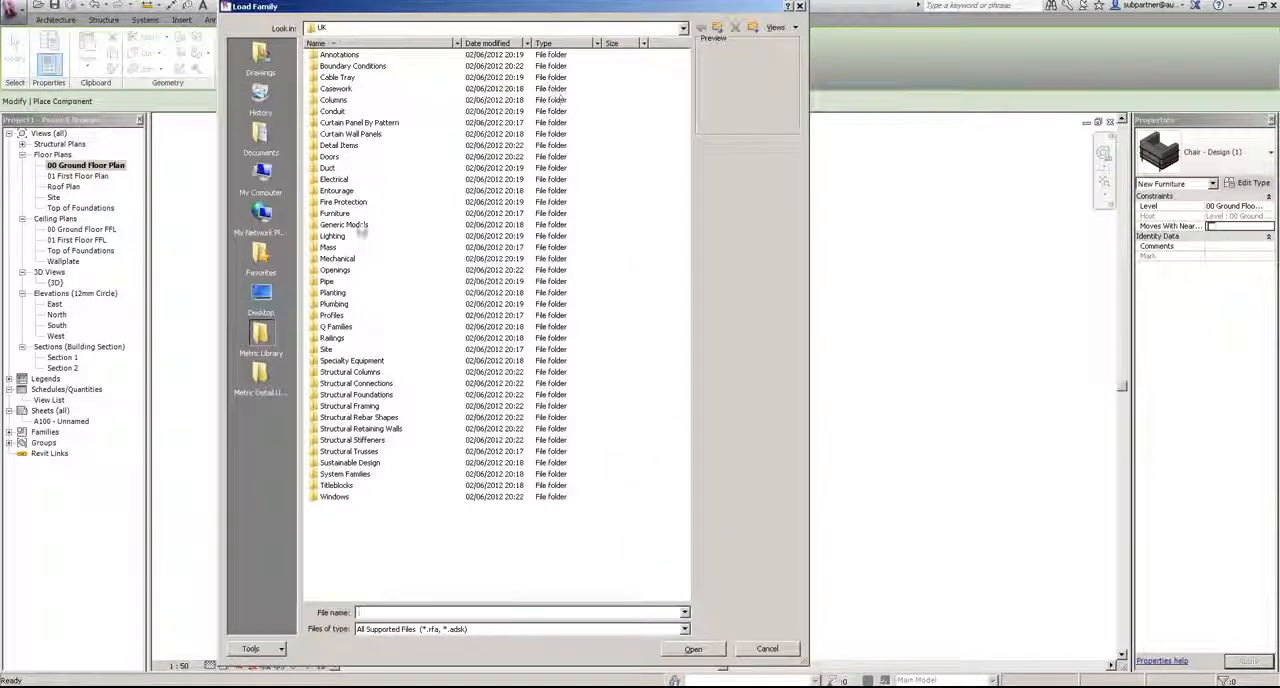
{"action": "double_click", "coordinate": [338, 214]}
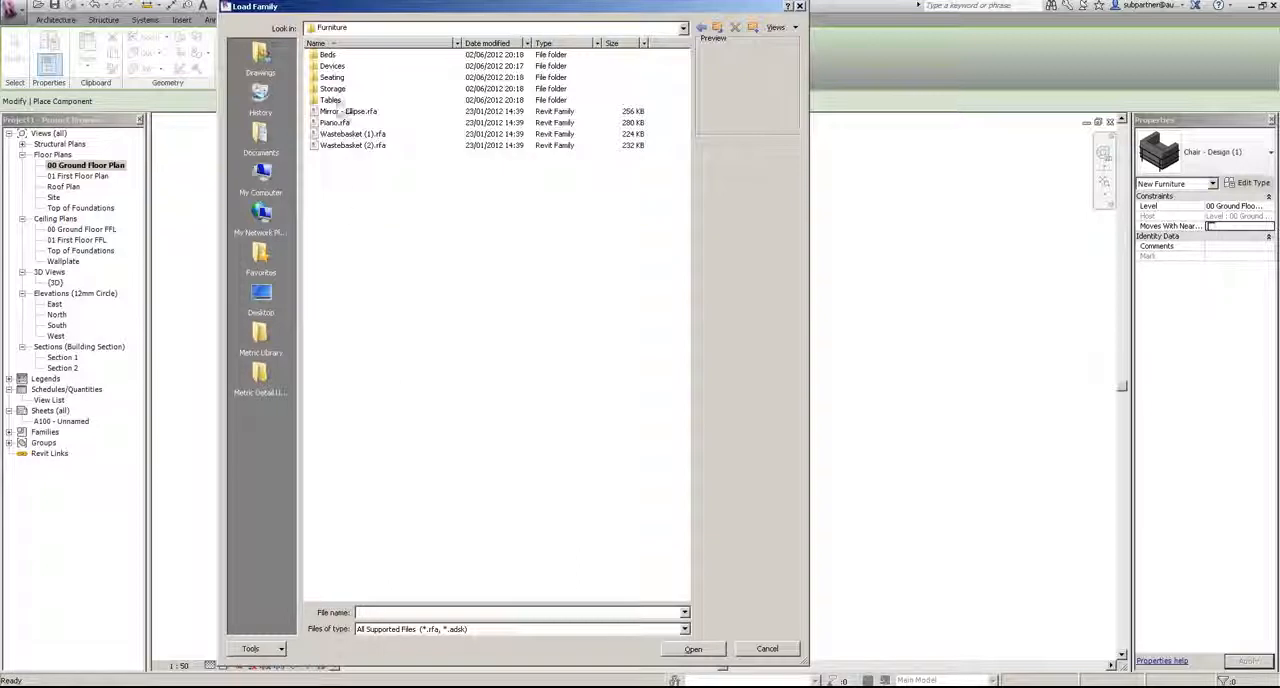
{"action": "double_click", "coordinate": [332, 66]}
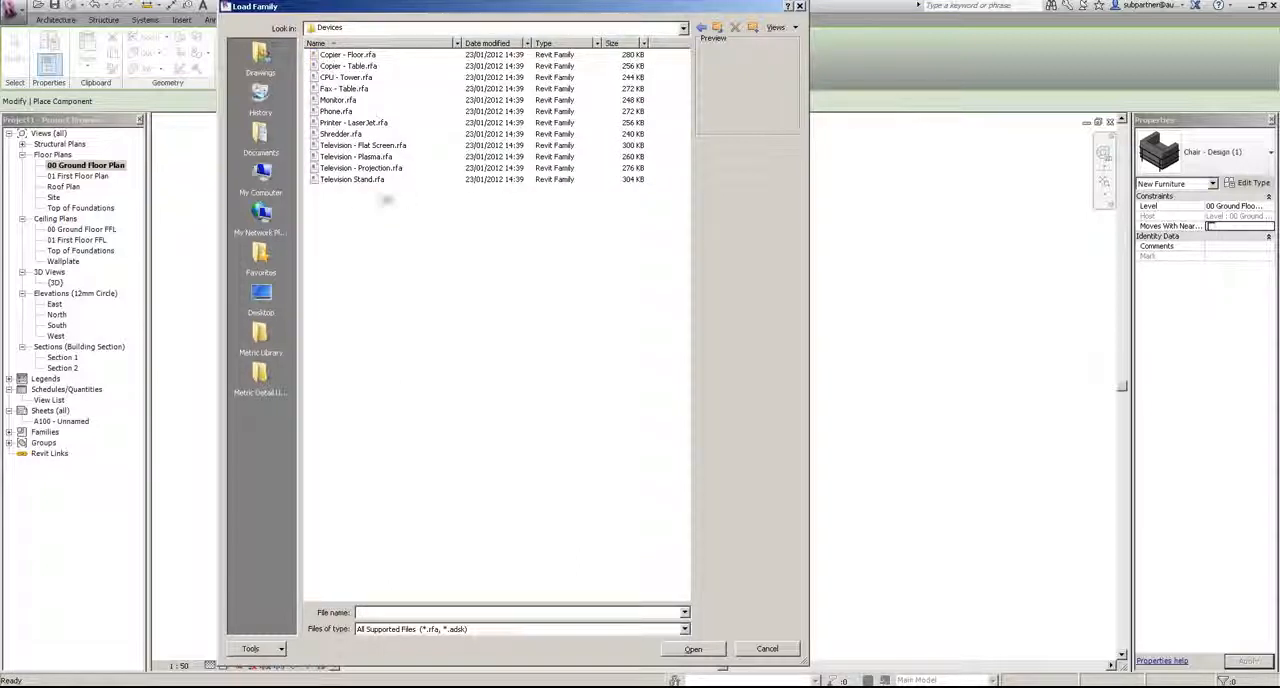
{"action": "left_click", "coordinate": [362, 158]}
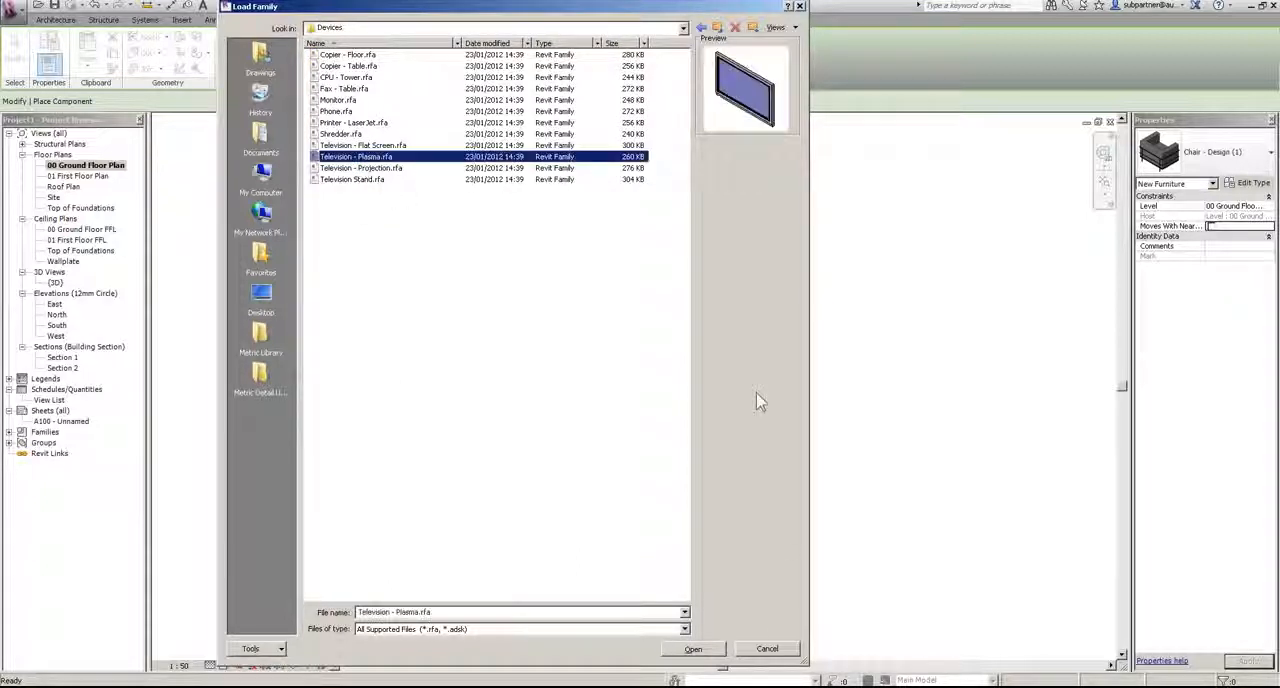
{"action": "left_click", "coordinate": [693, 649]}
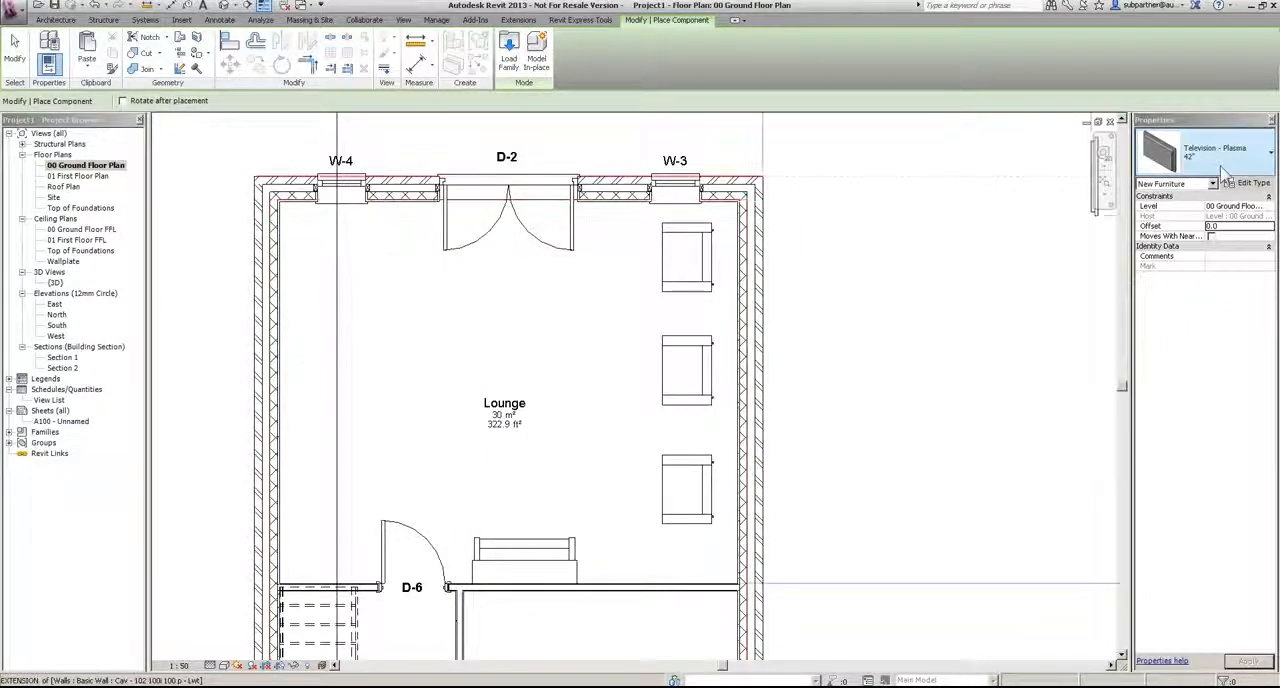
Step: Place a 50" Television - Plasma on the Lounge wall opposite the three armchairs
{"action": "left_click", "coordinate": [1190, 168]}
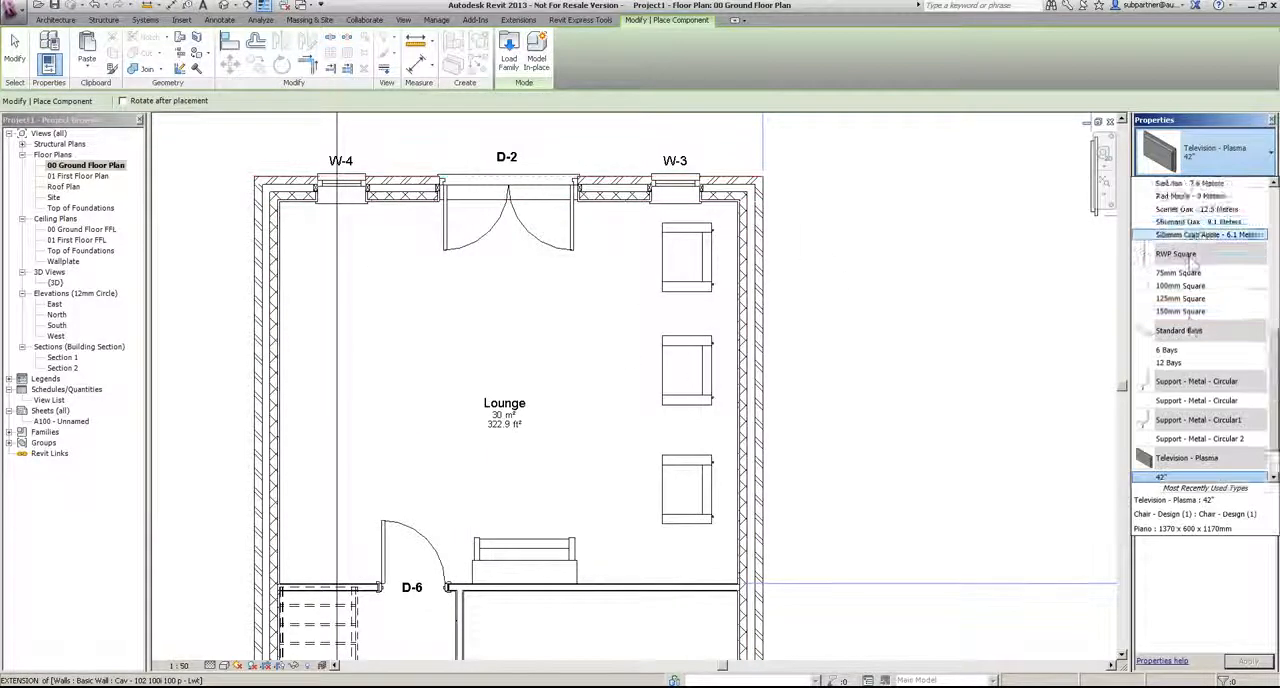
{"action": "scroll", "coordinate": [1190, 350], "scroll_direction": "down", "scroll_amount": 1}
{"action": "left_click", "coordinate": [1171, 441]}
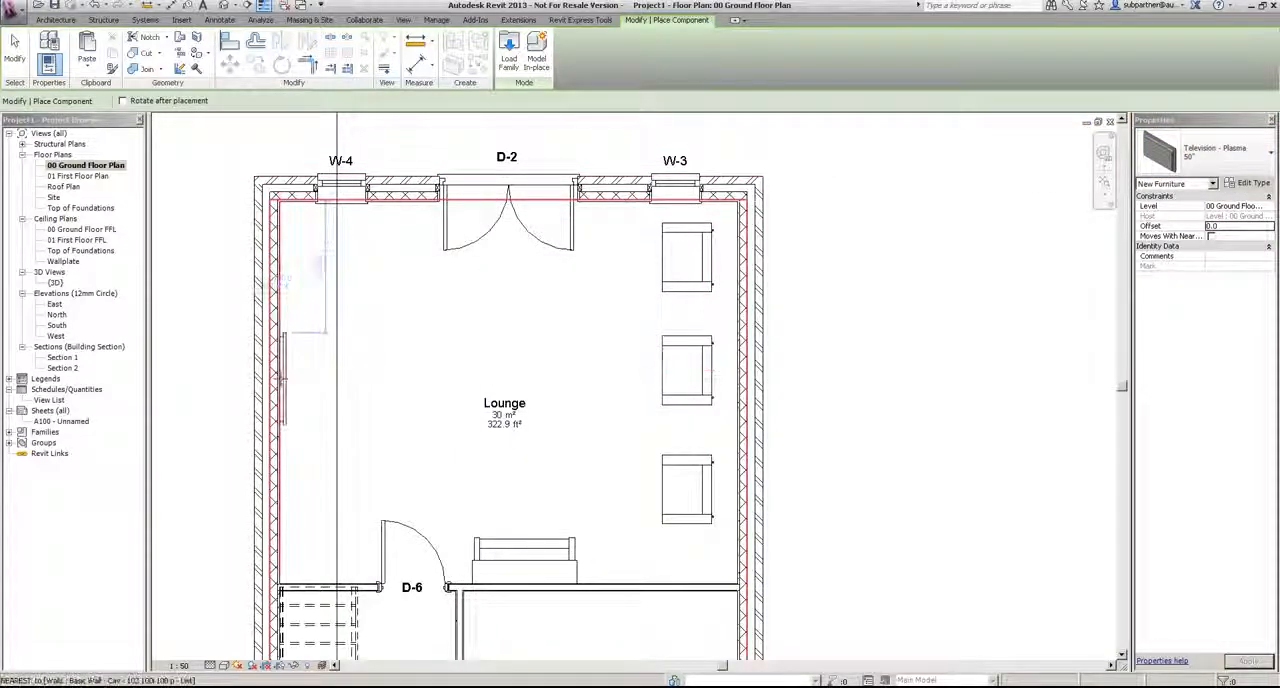
{"action": "scroll", "coordinate": [505, 343], "scroll_direction": "down", "scroll_amount": 3}
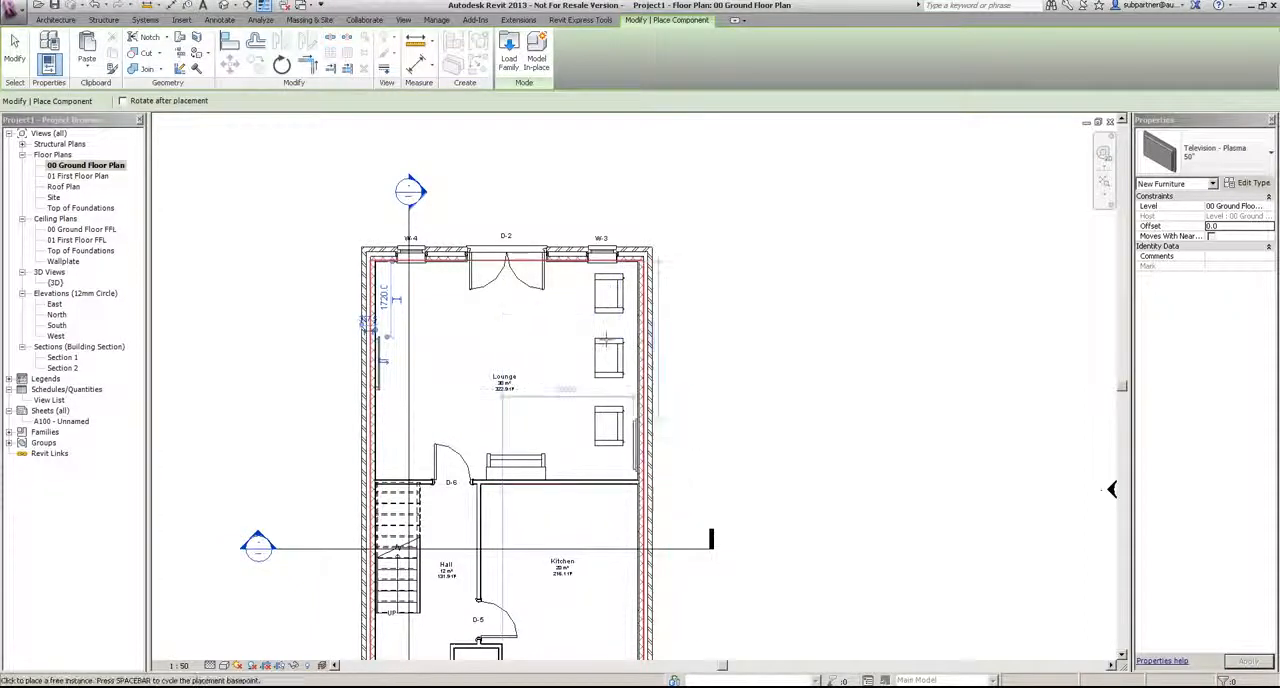
Step: Load the Table - Dining w chairs (2) family and place a Table w 4 Seats in the Kitchen near the Lounge wall
{"action": "middle_click_drag", "start_coordinate": [657, 480], "coordinate": [624, 197]}
{"action": "scroll", "coordinate": [520, 218], "scroll_direction": "up", "scroll_amount": 2}
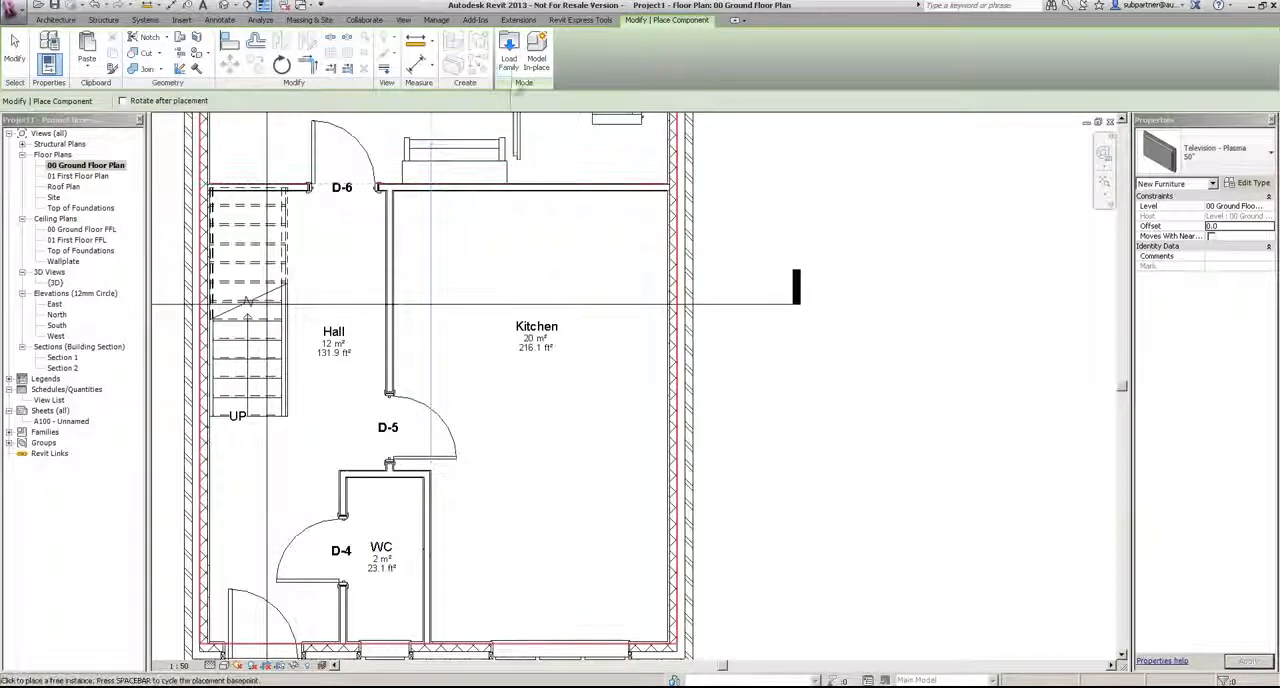
{"action": "left_click", "coordinate": [509, 46]}
{"action": "double_click", "coordinate": [335, 213]}
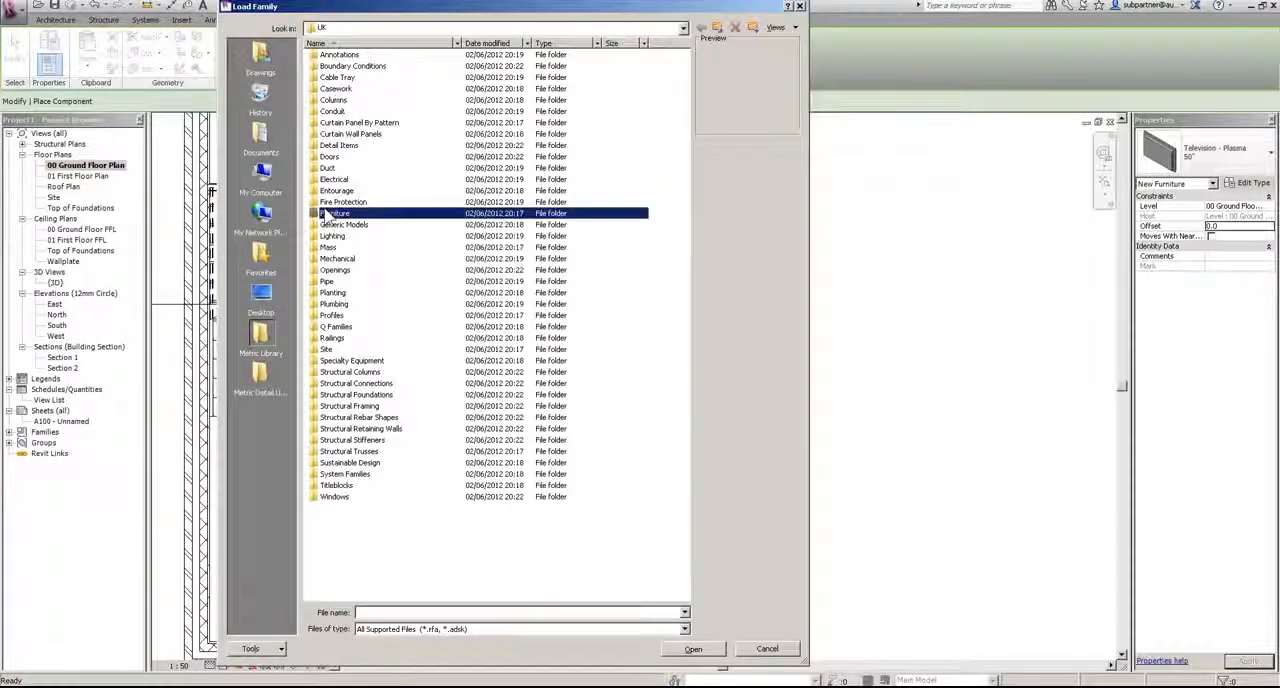
{"action": "double_click", "coordinate": [330, 100]}
{"action": "left_click", "coordinate": [338, 54]}
{"action": "left_click", "coordinate": [338, 78]}
{"action": "left_click", "coordinate": [338, 134]}
{"action": "left_click", "coordinate": [338, 201]}
{"action": "left_click", "coordinate": [338, 247]}
{"action": "left_click", "coordinate": [338, 281]}
{"action": "left_click", "coordinate": [338, 326]}
{"action": "left_click", "coordinate": [338, 338]}
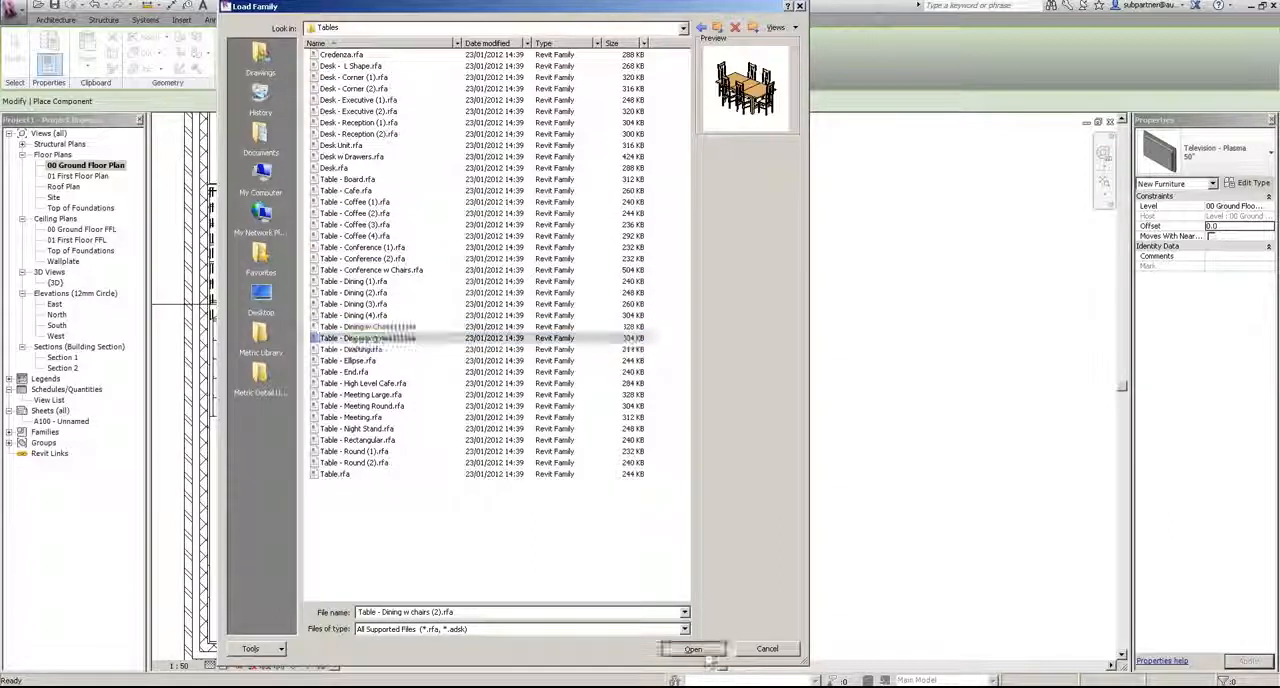
{"action": "left_click", "coordinate": [693, 649]}
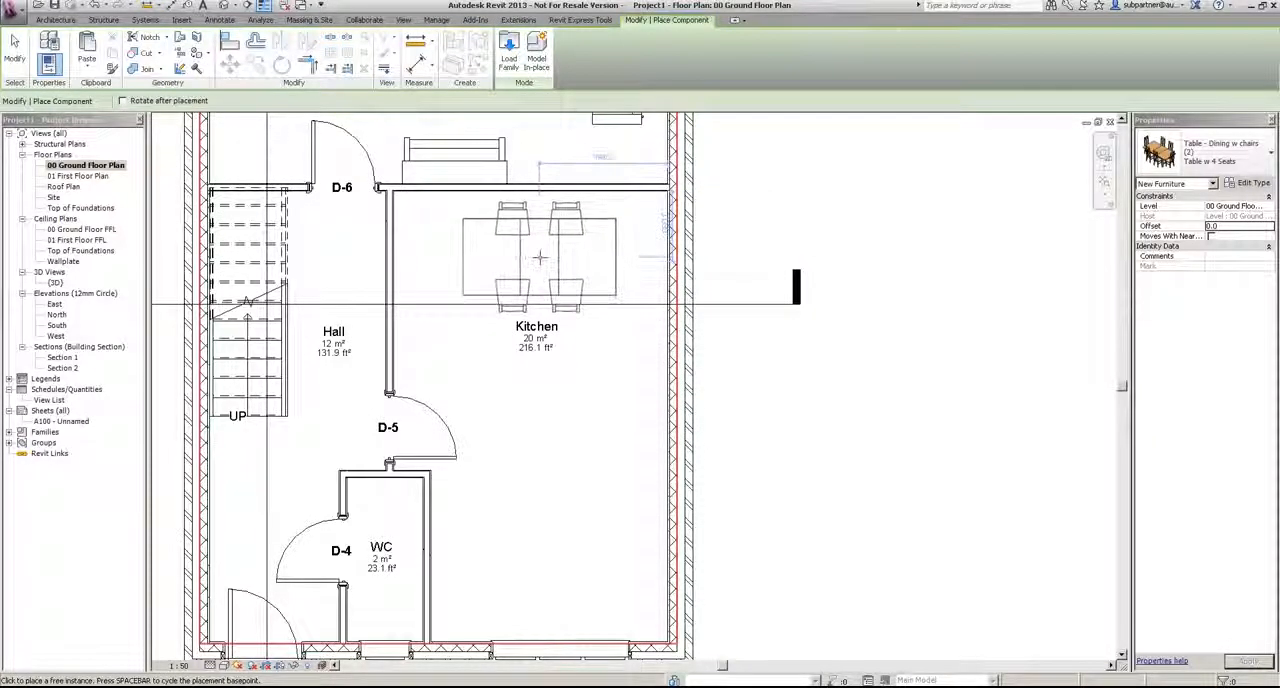
{"action": "left_click", "coordinate": [540, 257]}
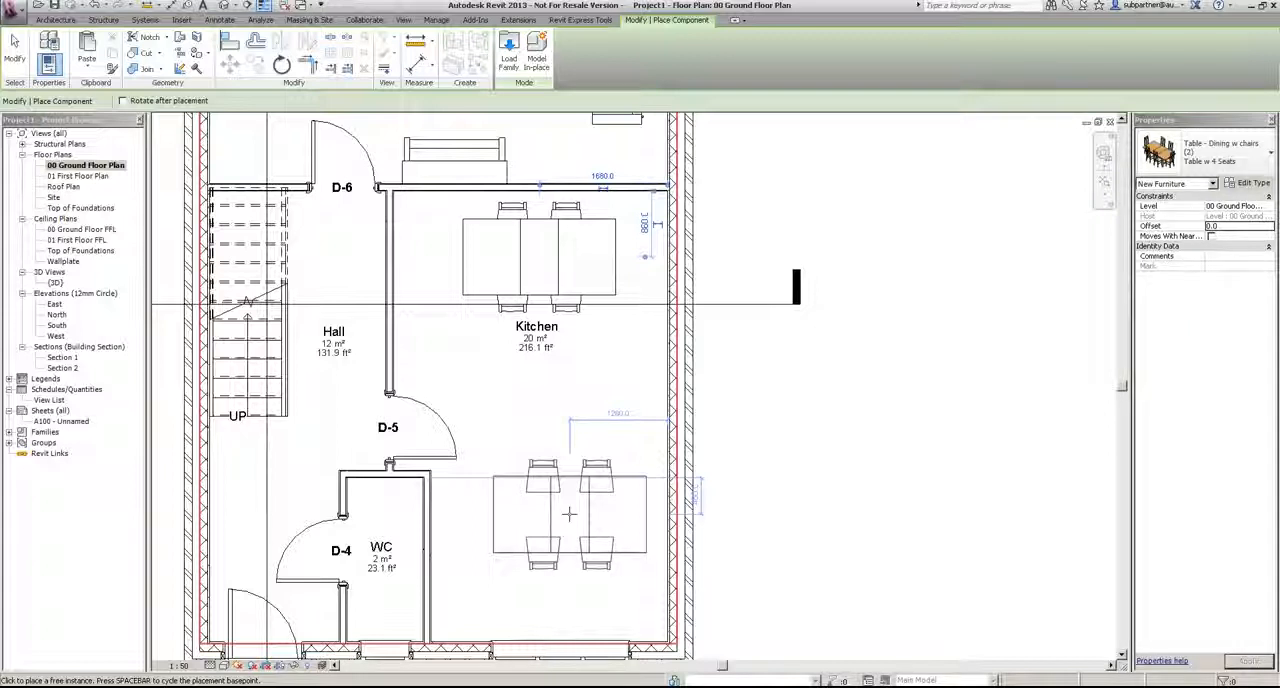
Step: Load the Base - Corner (3) cabinet family from the Casework Base Cabinets library folder
{"action": "left_click", "coordinate": [512, 62]}
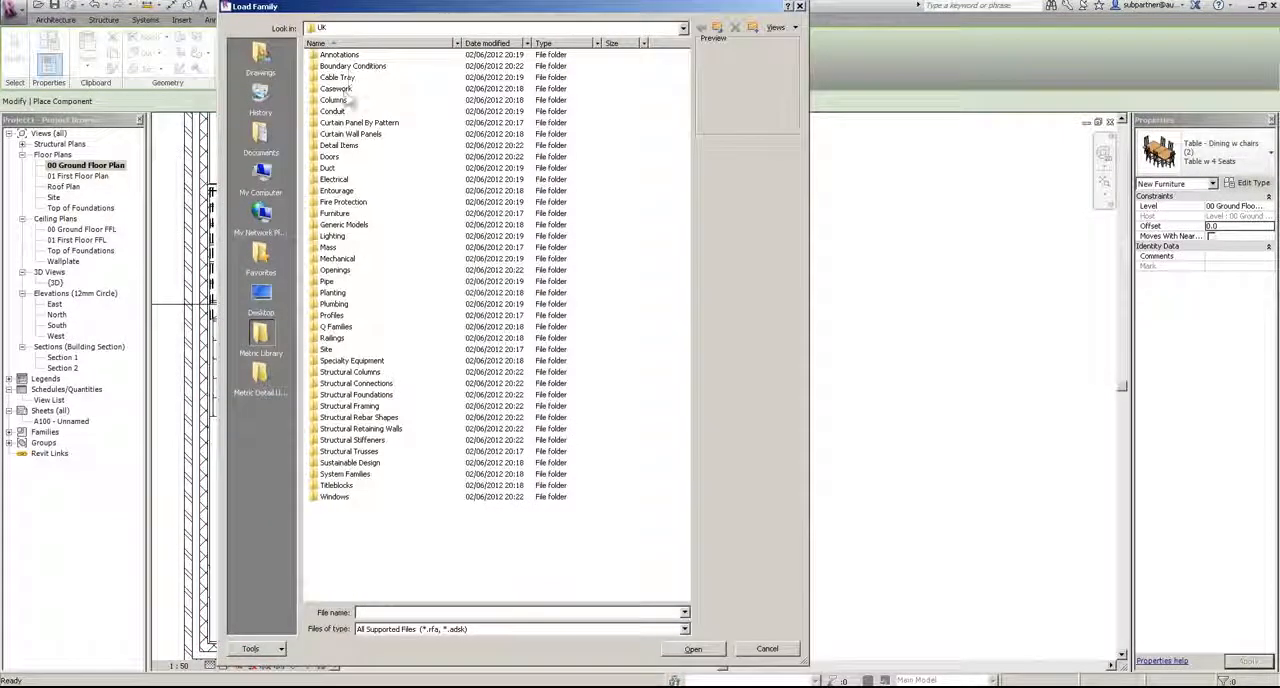
{"action": "double_click", "coordinate": [337, 89]}
{"action": "double_click", "coordinate": [345, 55]}
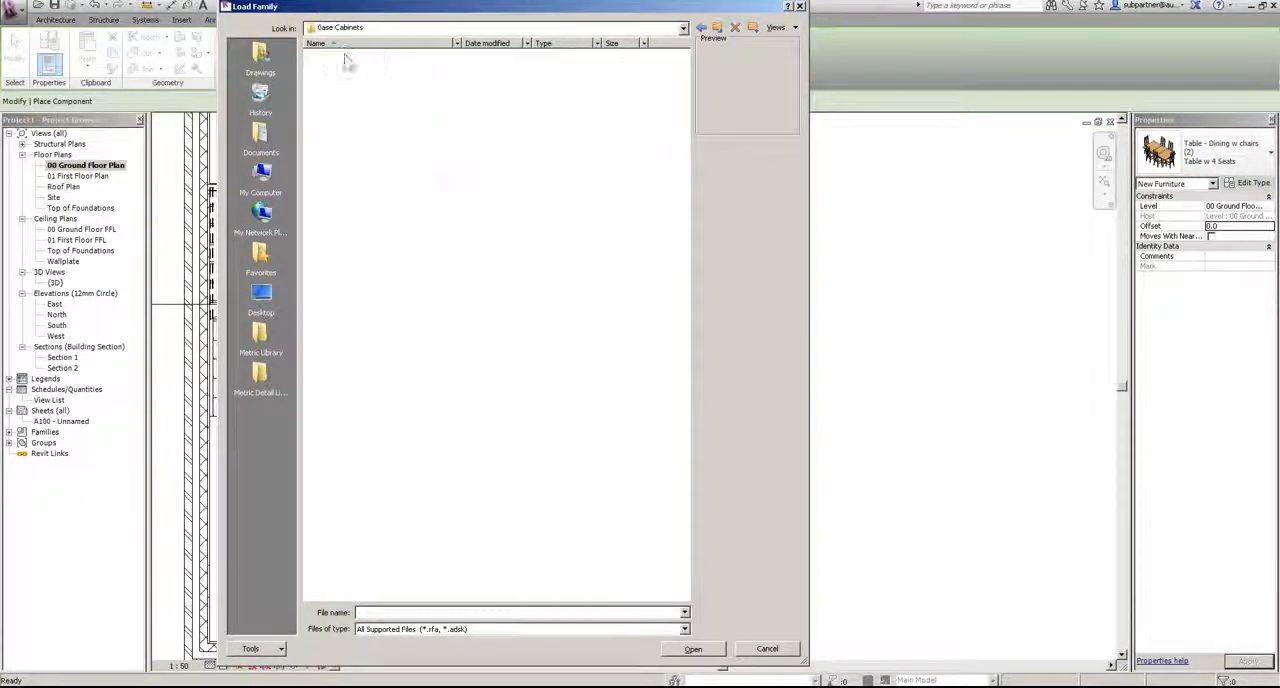
{"action": "left_click", "coordinate": [347, 57]}
{"action": "left_click", "coordinate": [347, 89]}
{"action": "left_click", "coordinate": [347, 123]}
{"action": "left_click", "coordinate": [346, 157]}
{"action": "left_click", "coordinate": [339, 191]}
{"action": "left_click", "coordinate": [326, 225]}
{"action": "left_click", "coordinate": [323, 259]}
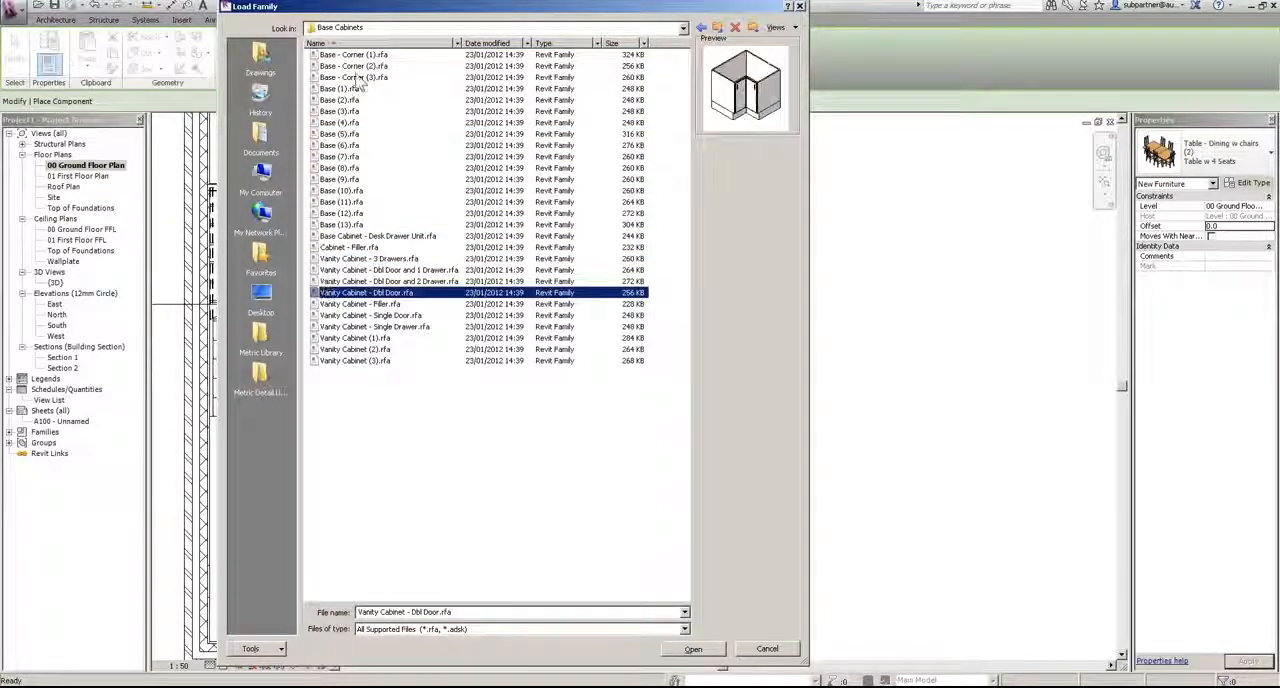
{"action": "left_click", "coordinate": [360, 80]}
{"action": "left_click", "coordinate": [693, 649]}
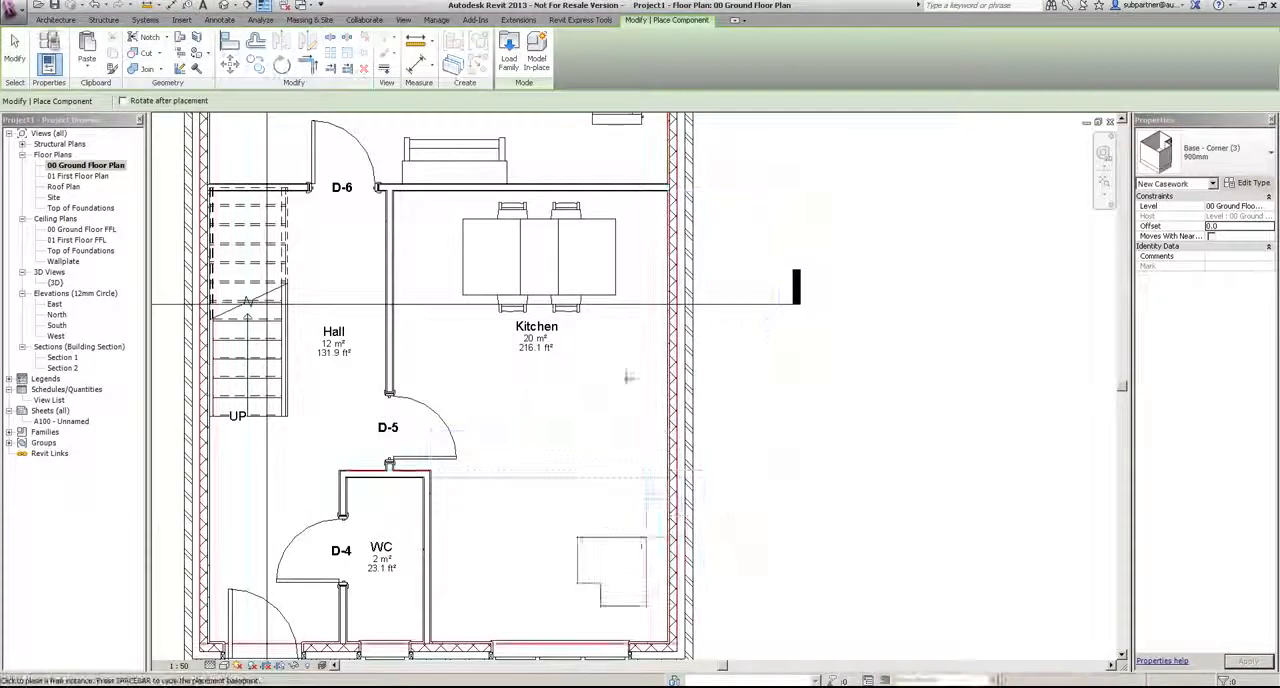
Step: Rotate the 900mm Base - Corner (3) unit and place it in the Kitchen's external corner beside window W-2
{"action": "middle_click_drag", "start_coordinate": [618, 598], "coordinate": [609, 537]}
{"action": "key", "text": "space"}
{"action": "key", "text": "space"}
{"action": "key", "text": "space"}
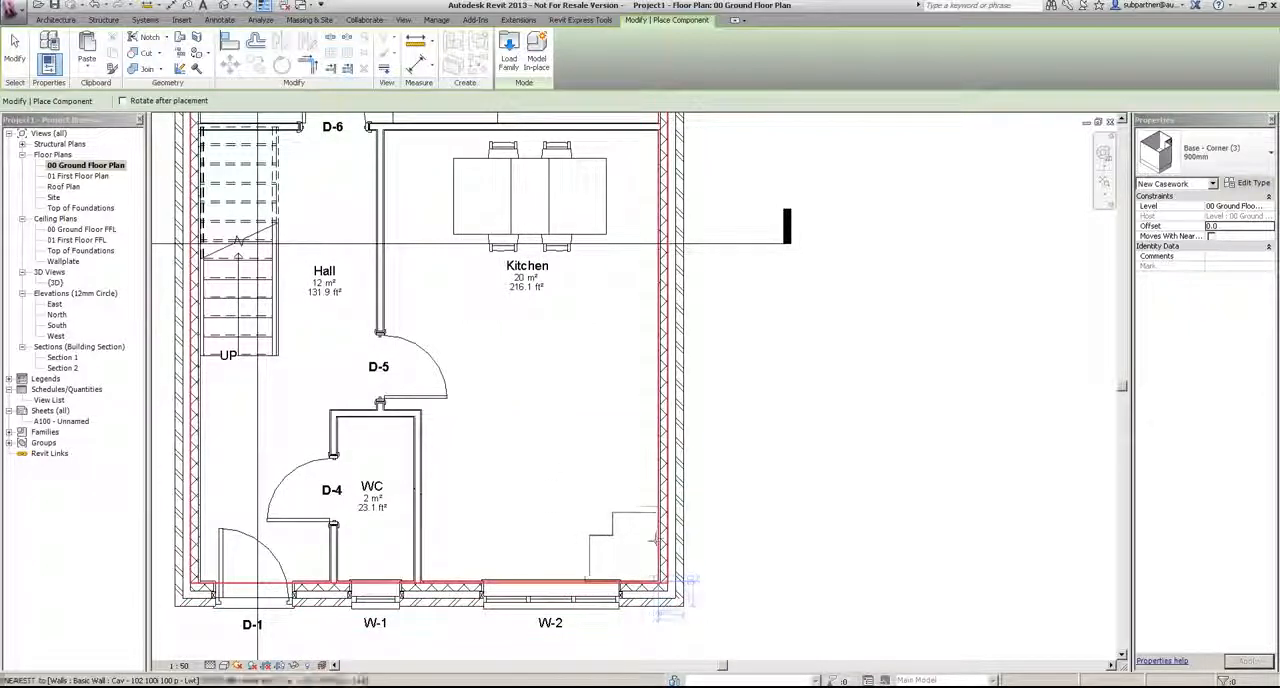
{"action": "left_click", "coordinate": [657, 543]}
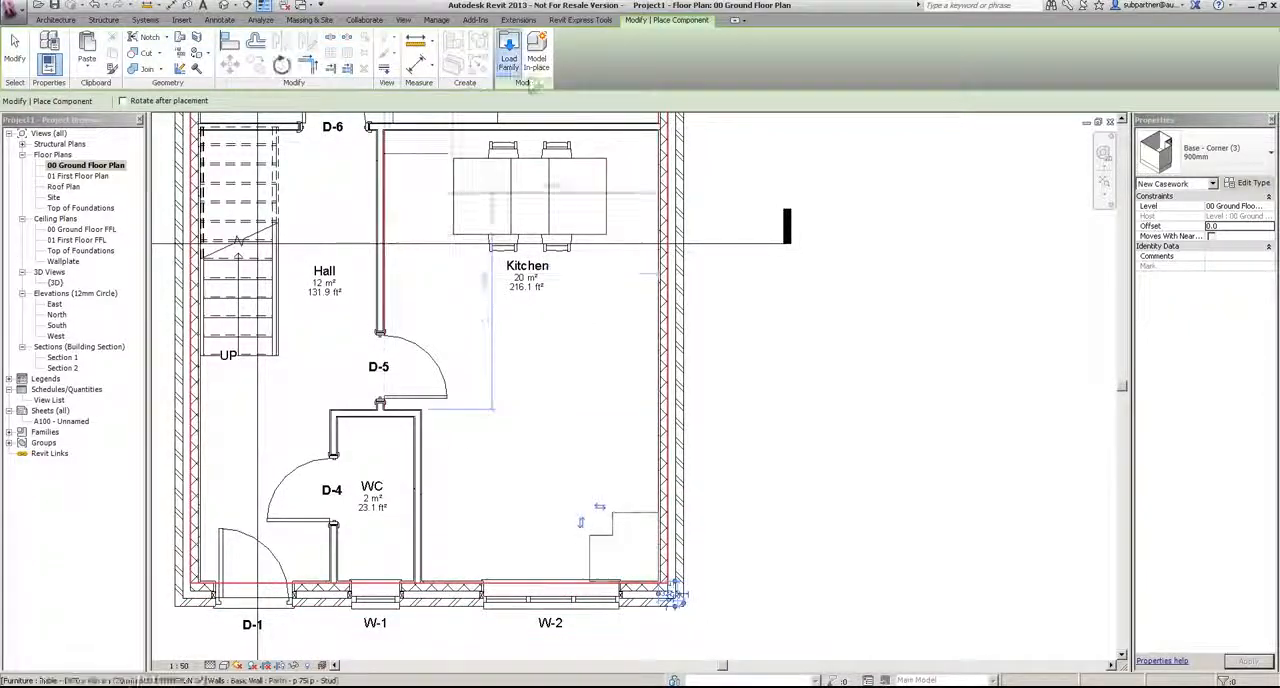
Step: Load the Base (1) cabinet family from the Casework Base Cabinets library folder
{"action": "left_click", "coordinate": [509, 50]}
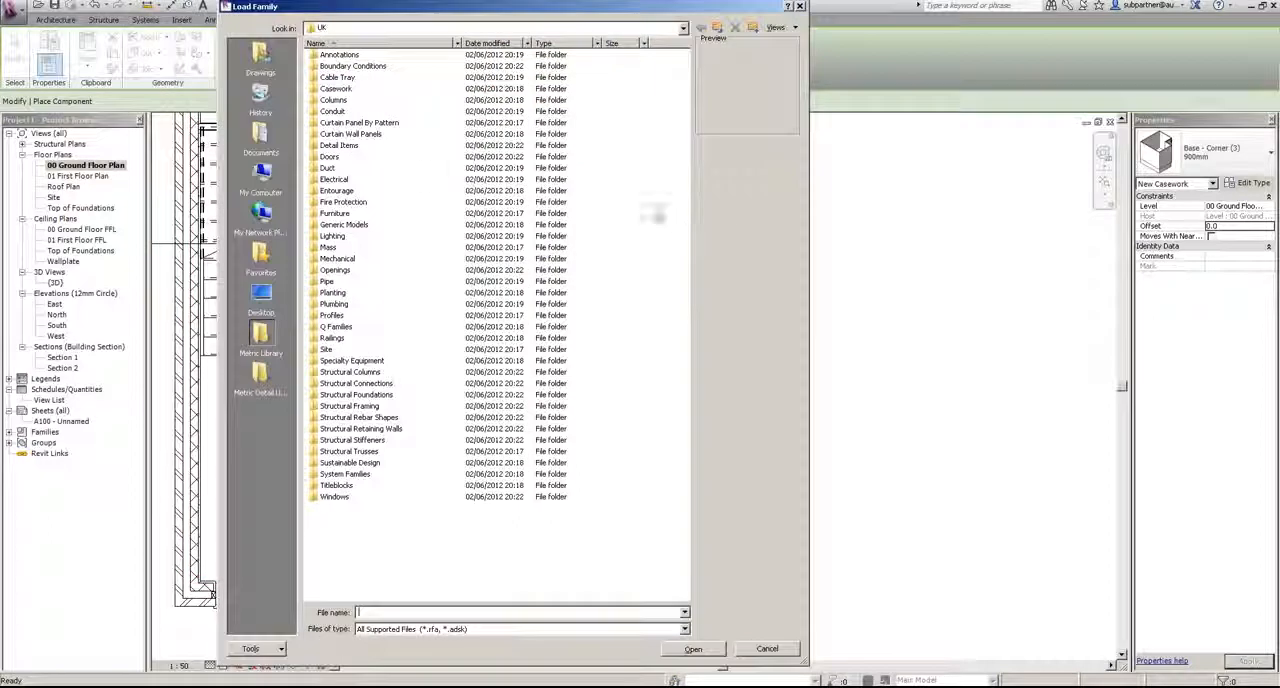
{"action": "double_click", "coordinate": [336, 88]}
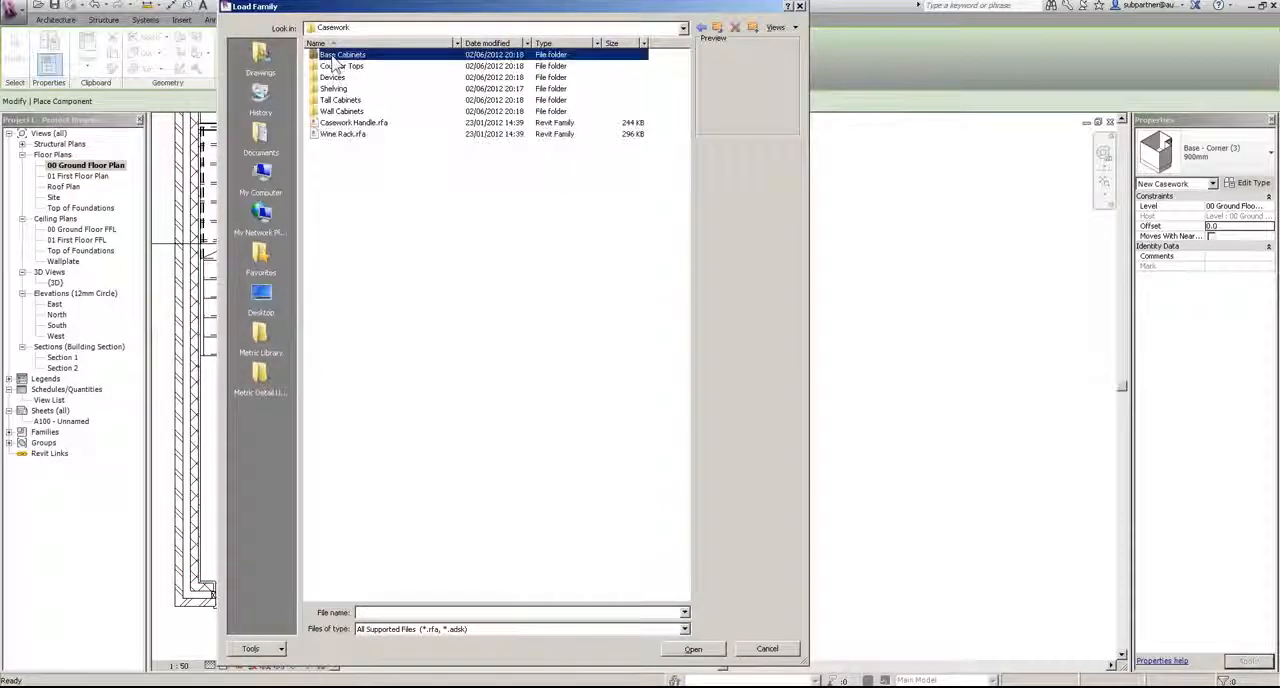
{"action": "double_click", "coordinate": [338, 55]}
{"action": "left_click", "coordinate": [340, 89]}
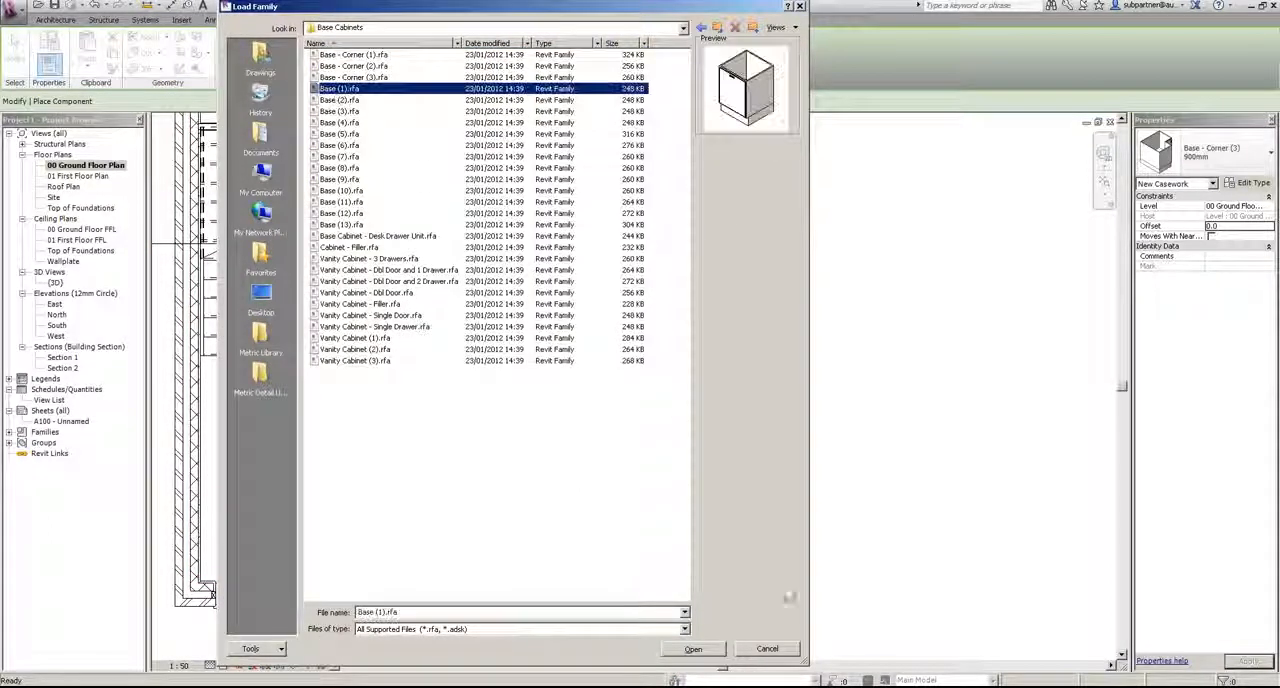
{"action": "left_click", "coordinate": [692, 649]}
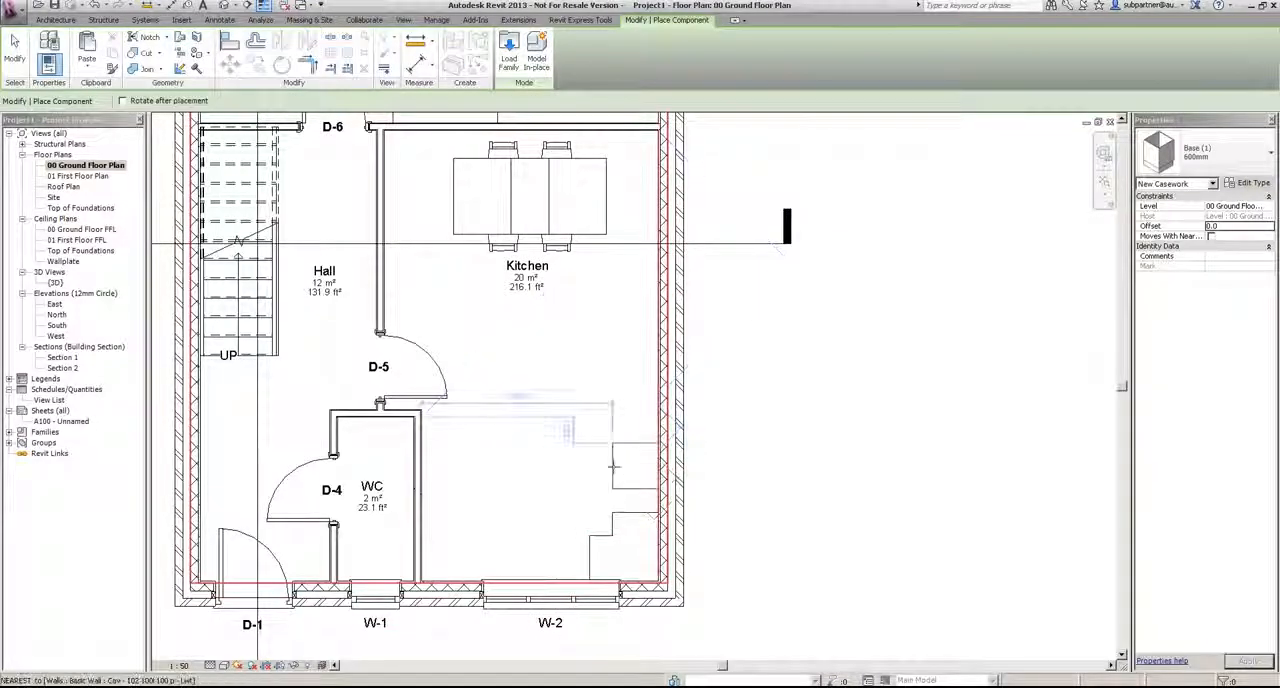
Step: Place two 600mm Base (1) units along the external wall next to the corner unit and one in the corner by the WC partition
{"action": "scroll", "coordinate": [648, 489], "scroll_direction": "up", "scroll_amount": 4}
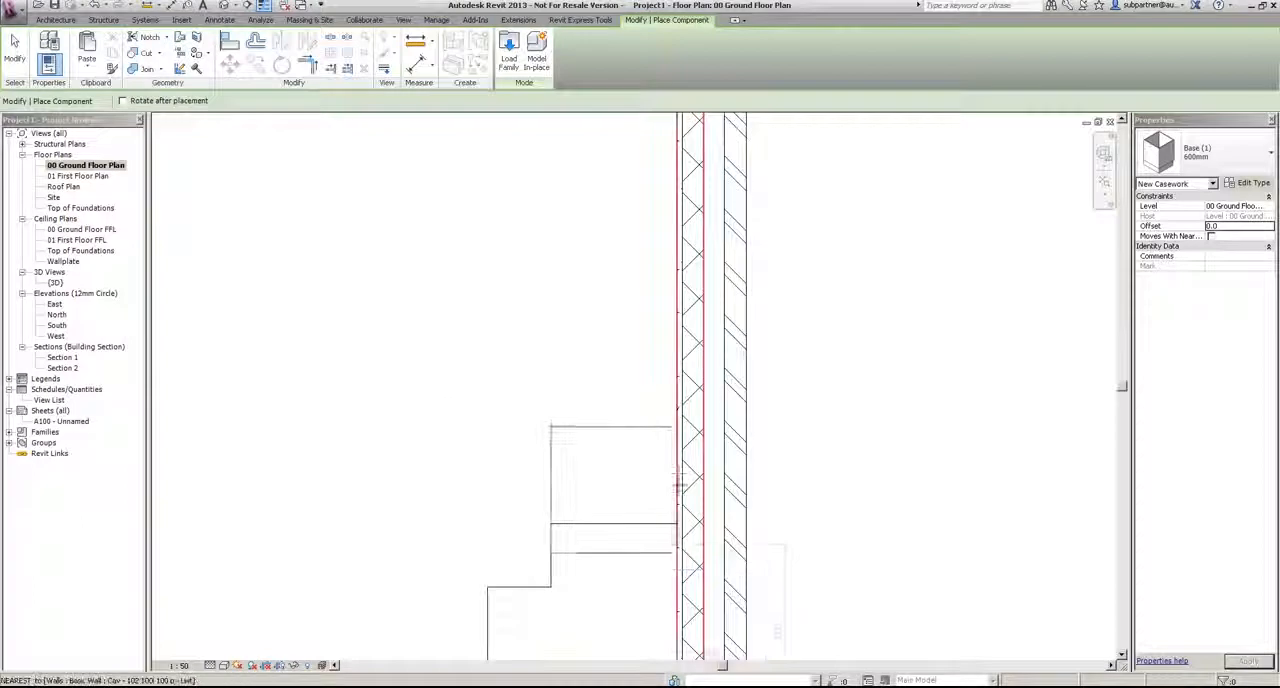
{"action": "left_click", "coordinate": [678, 458]}
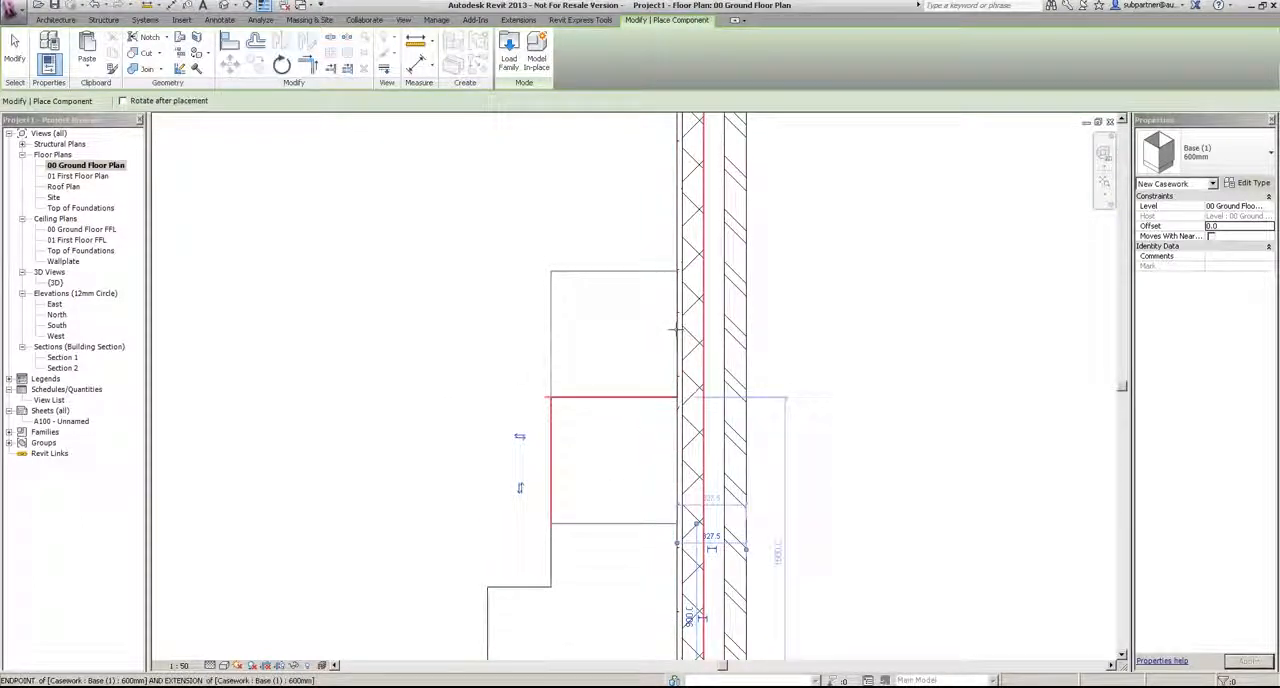
{"action": "scroll", "coordinate": [660, 330], "scroll_direction": "down", "scroll_amount": 4}
{"action": "scroll", "coordinate": [456, 435], "scroll_direction": "up", "scroll_amount": 3}
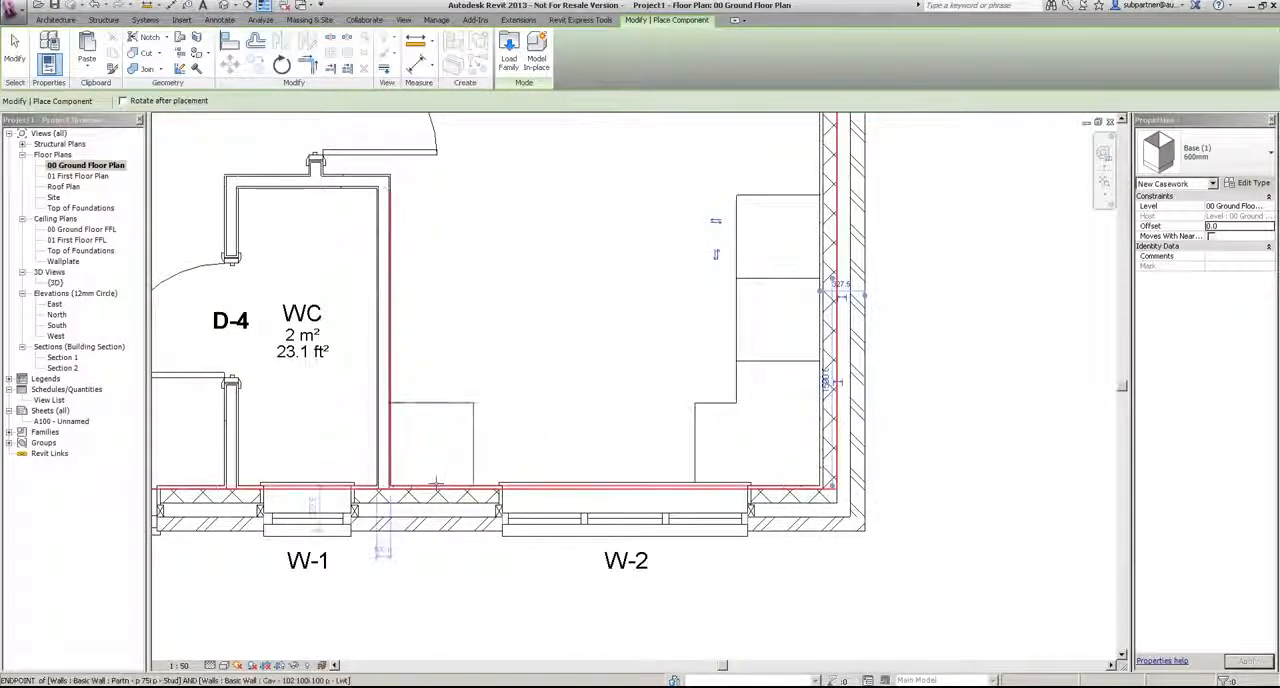
Step: Load the Base (9) cabinet family from the Casework Base Cabinets library folder
{"action": "left_click", "coordinate": [509, 55]}
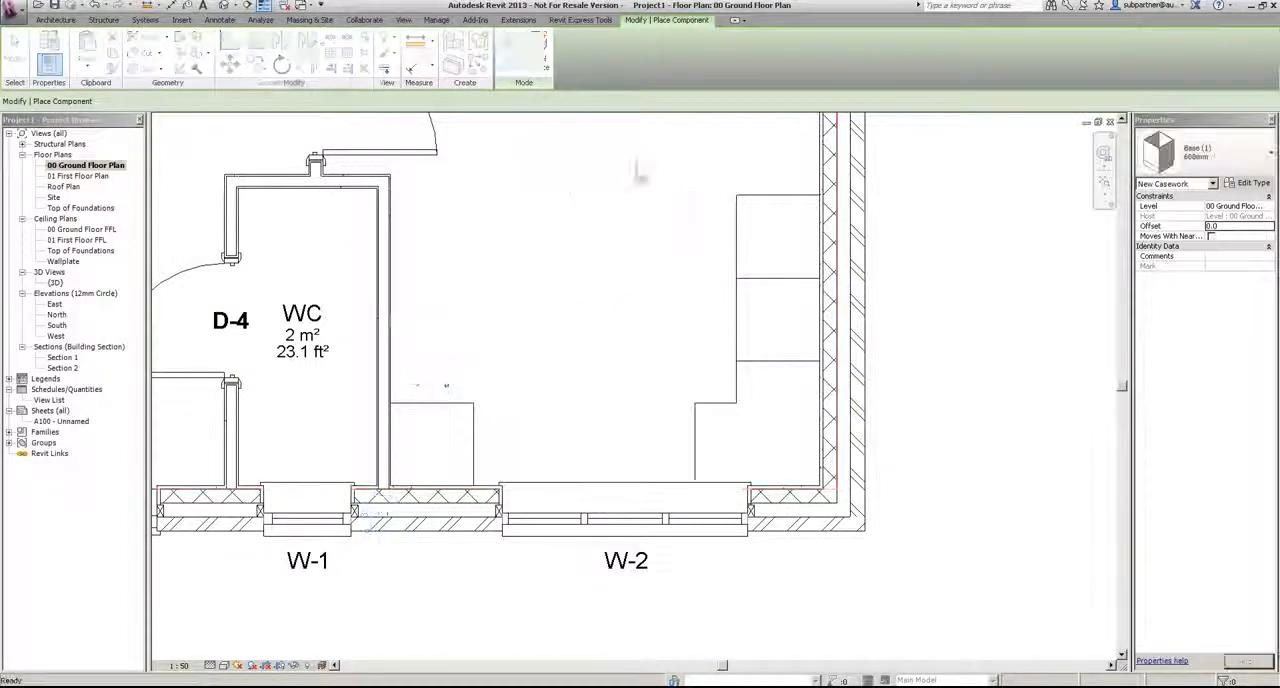
{"action": "double_click", "coordinate": [335, 89]}
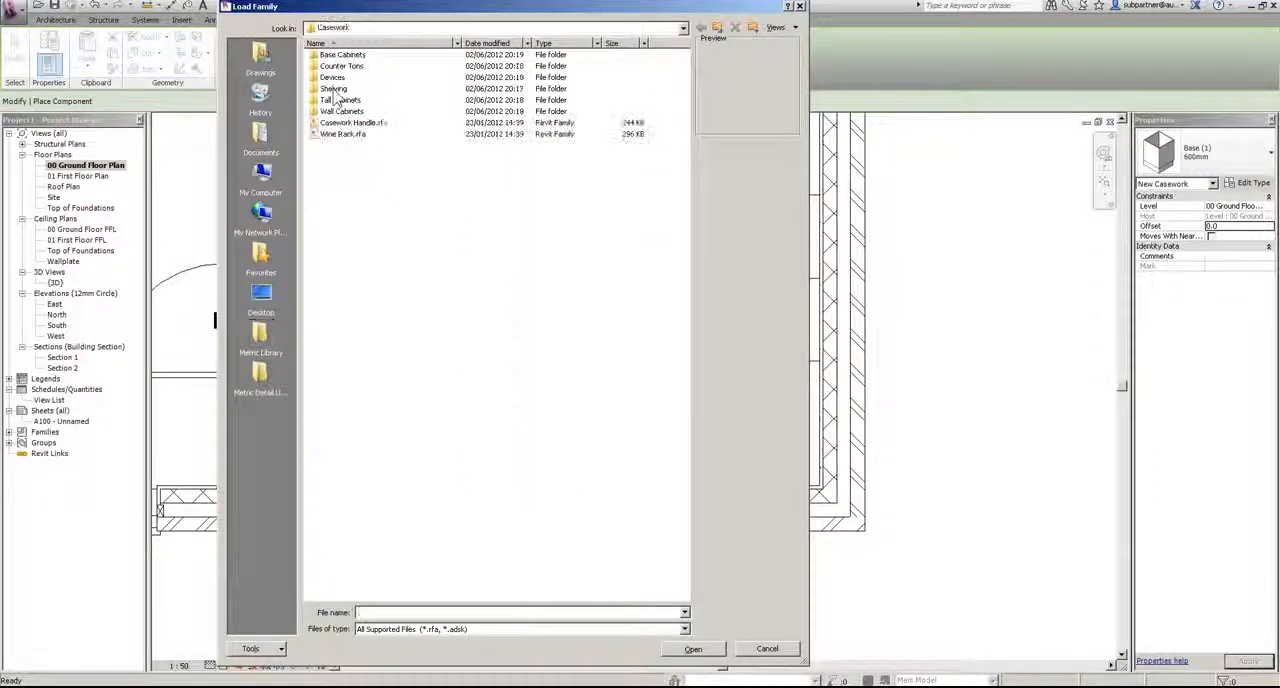
{"action": "double_click", "coordinate": [340, 55]}
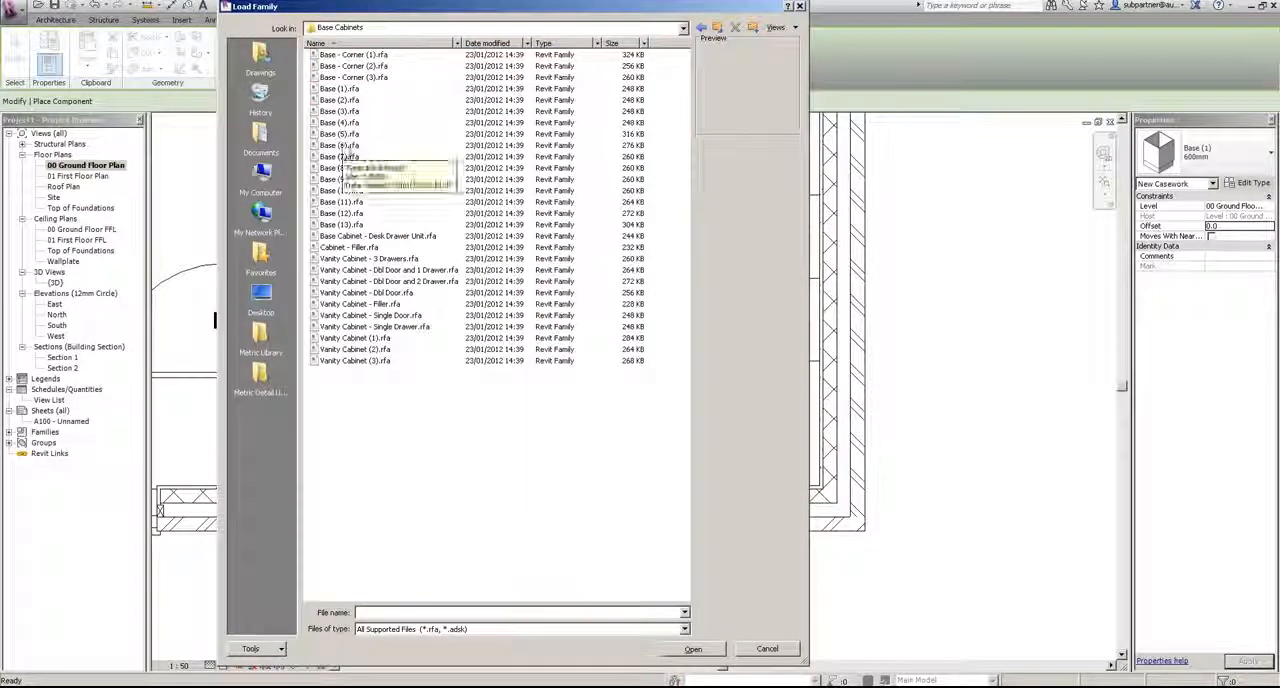
{"action": "left_click", "coordinate": [340, 146]}
{"action": "left_click", "coordinate": [343, 168]}
{"action": "left_click", "coordinate": [340, 179]}
{"action": "left_click", "coordinate": [690, 650]}
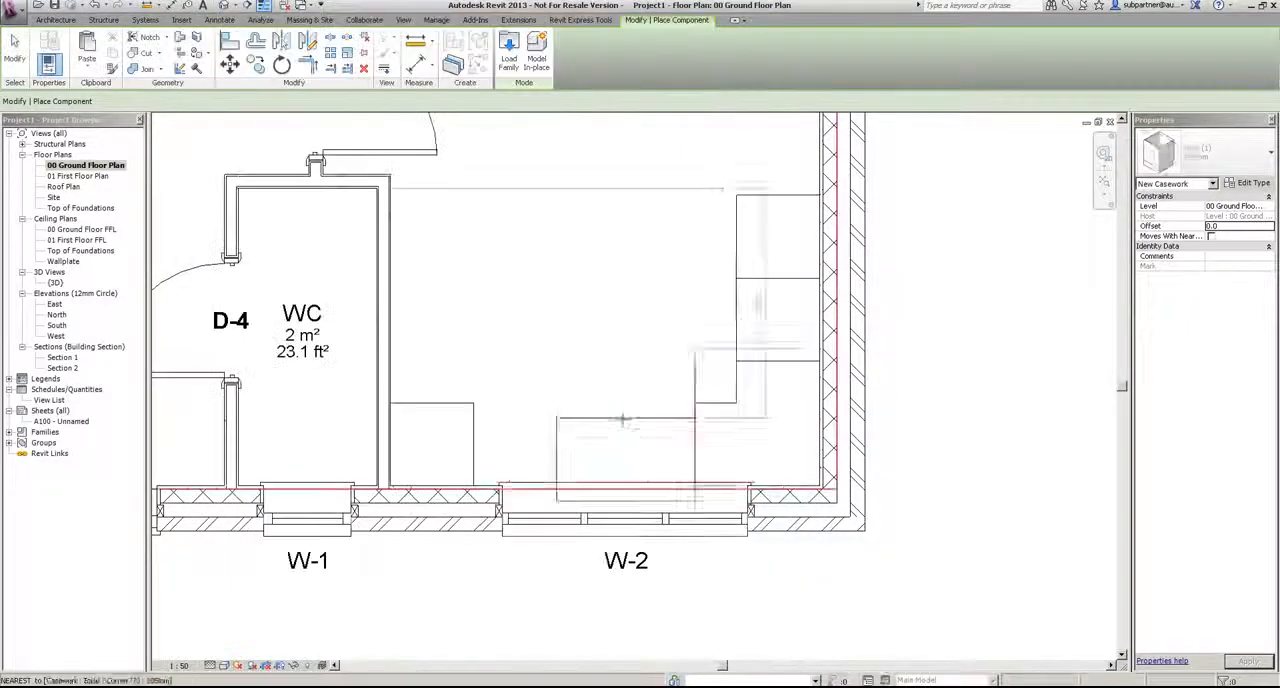
Step: Place two 1000mm Base (9) units: one under window W-2, one along the external wall beyond the 600mm units
{"action": "key", "text": "space"}
{"action": "key", "text": "space"}
{"action": "key", "text": "space"}
{"action": "key", "text": "space"}
{"action": "key", "text": "space"}
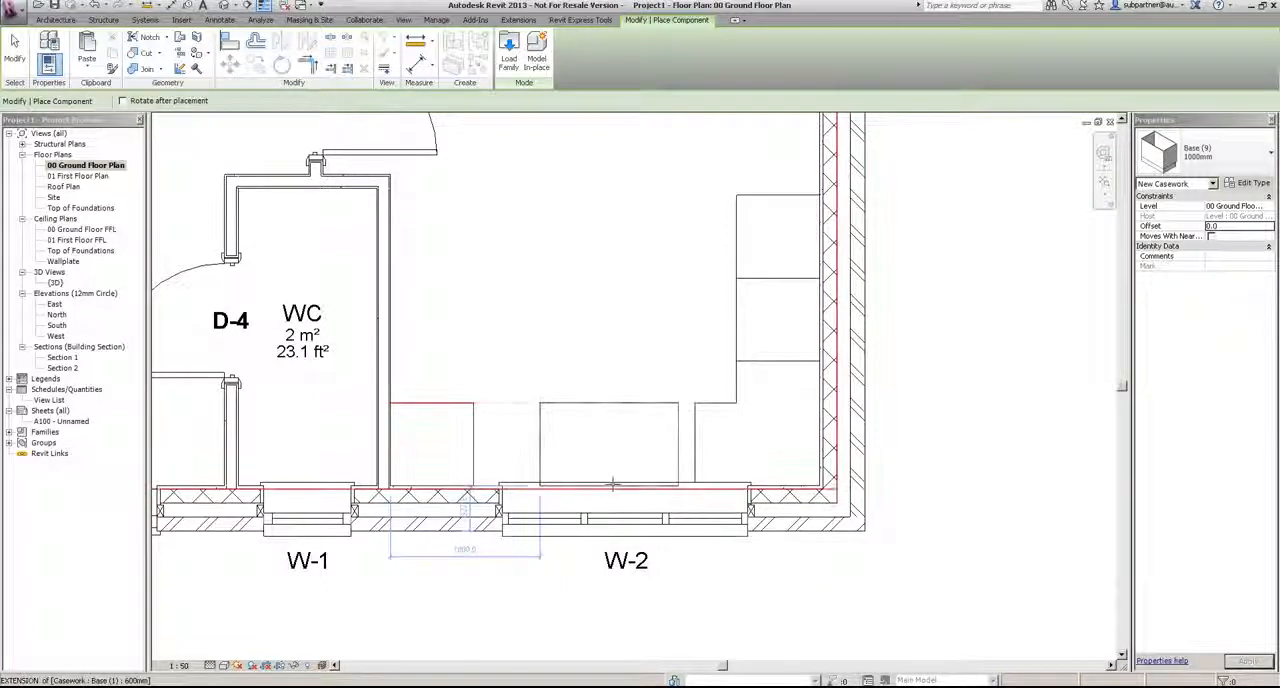
{"action": "middle_click_drag", "start_coordinate": [692, 392], "coordinate": [573, 605]}
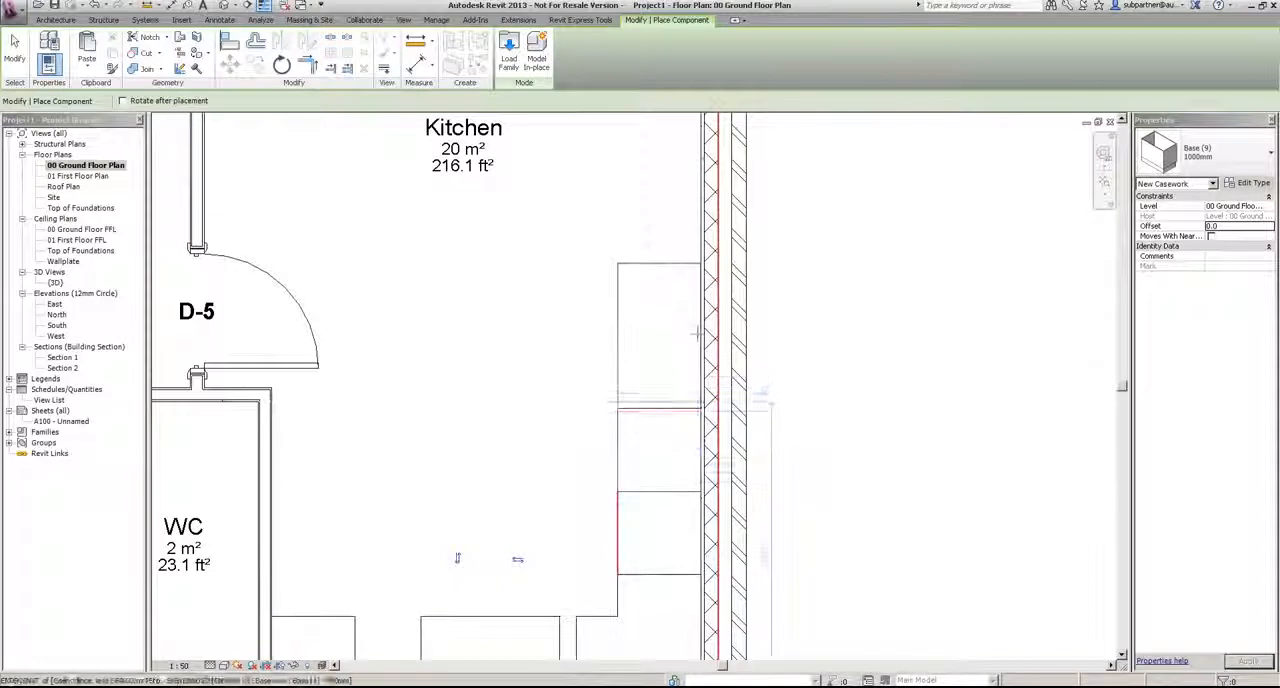
{"action": "left_click", "coordinate": [697, 333]}
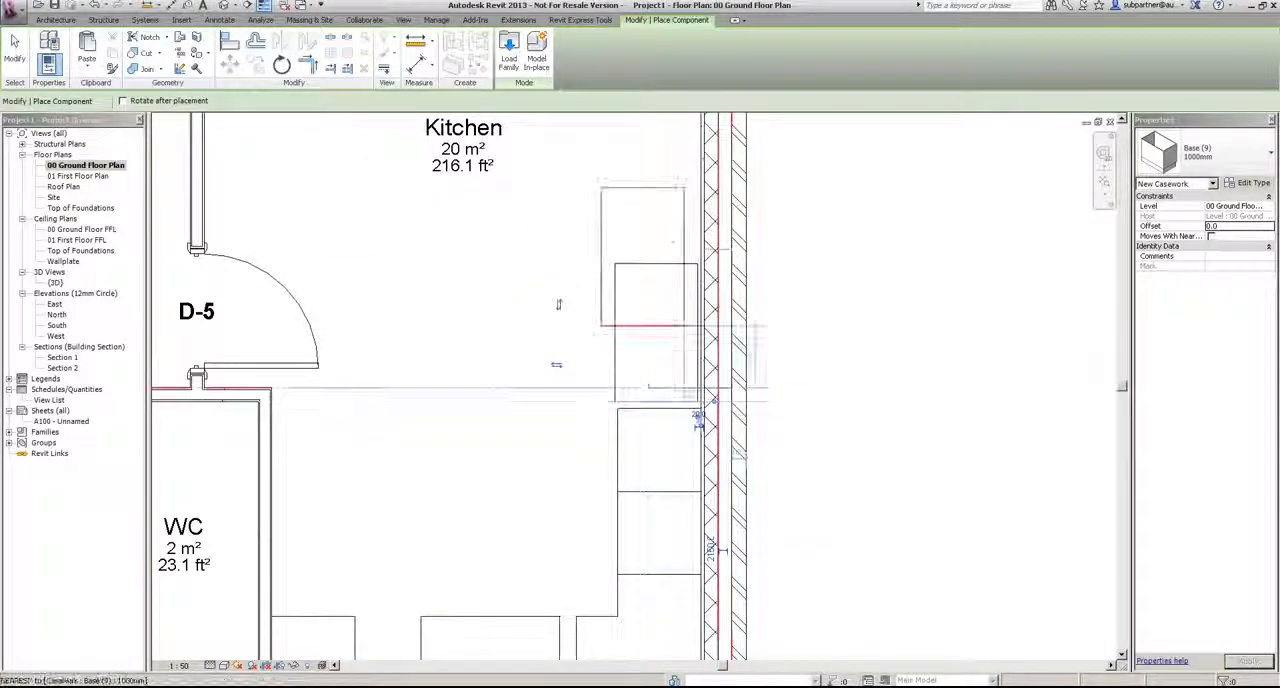
{"action": "left_click", "coordinate": [18, 58]}
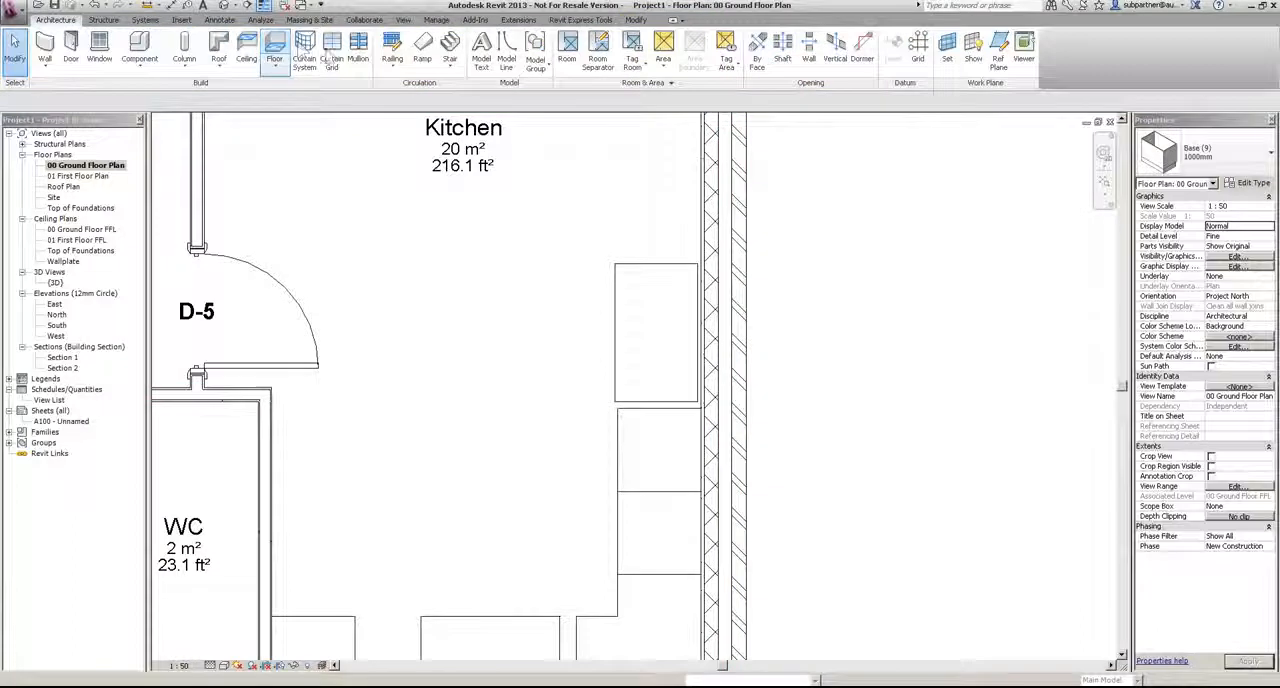
Step: Align the external-wall 1000mm unit with the wall's inner face and the edge of the neighbouring 600mm unit
{"action": "left_click", "coordinate": [625, 280]}
{"action": "key", "text": "a"}
{"action": "key", "text": "l"}
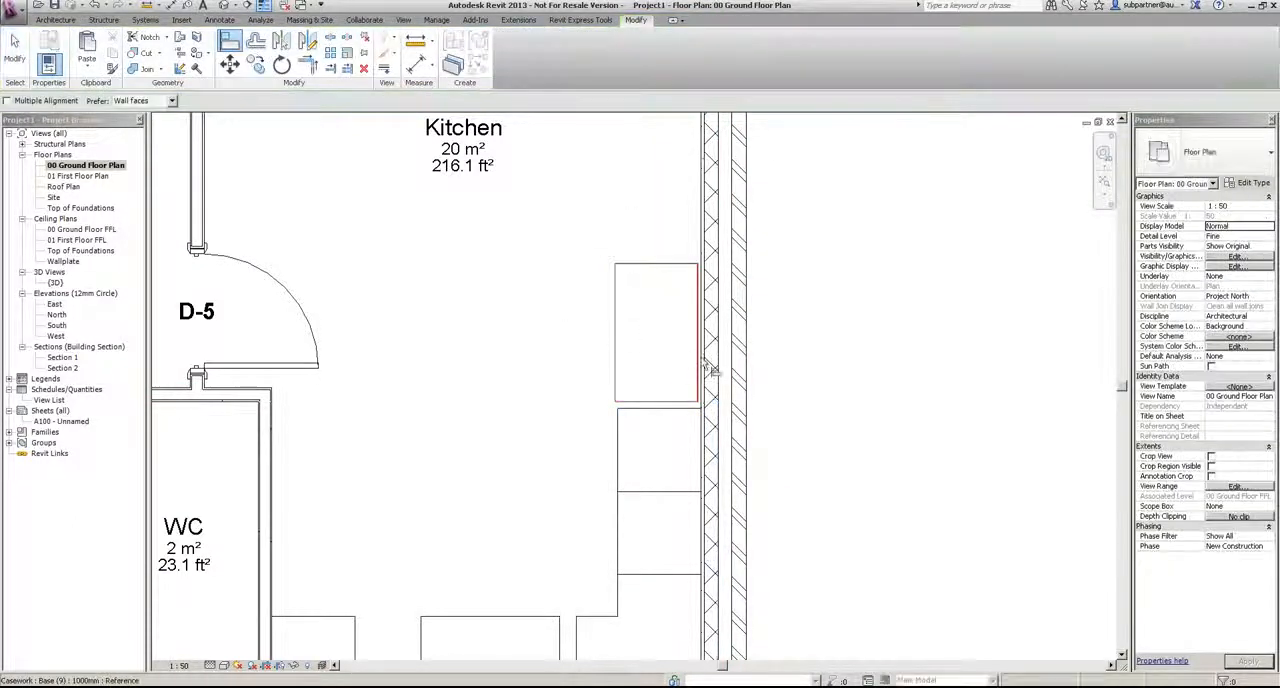
{"action": "left_click", "coordinate": [706, 366]}
{"action": "left_click", "coordinate": [698, 378]}
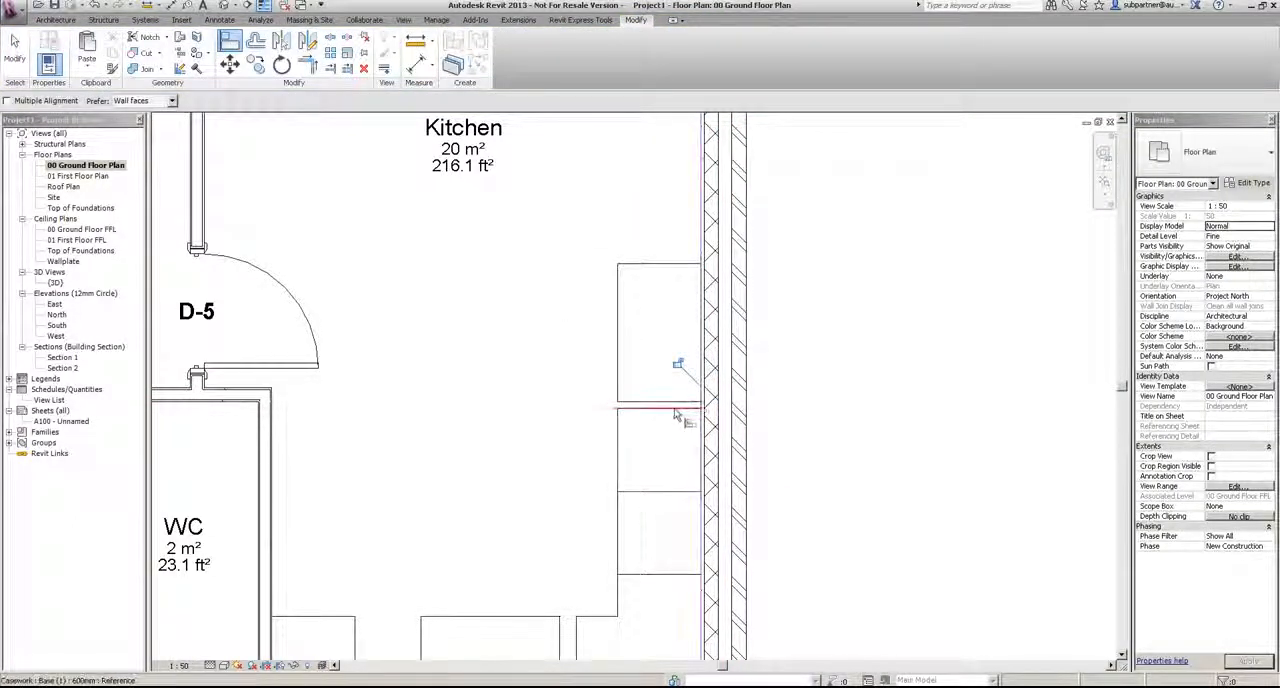
{"action": "scroll", "coordinate": [622, 410], "scroll_direction": "up", "scroll_amount": 2}
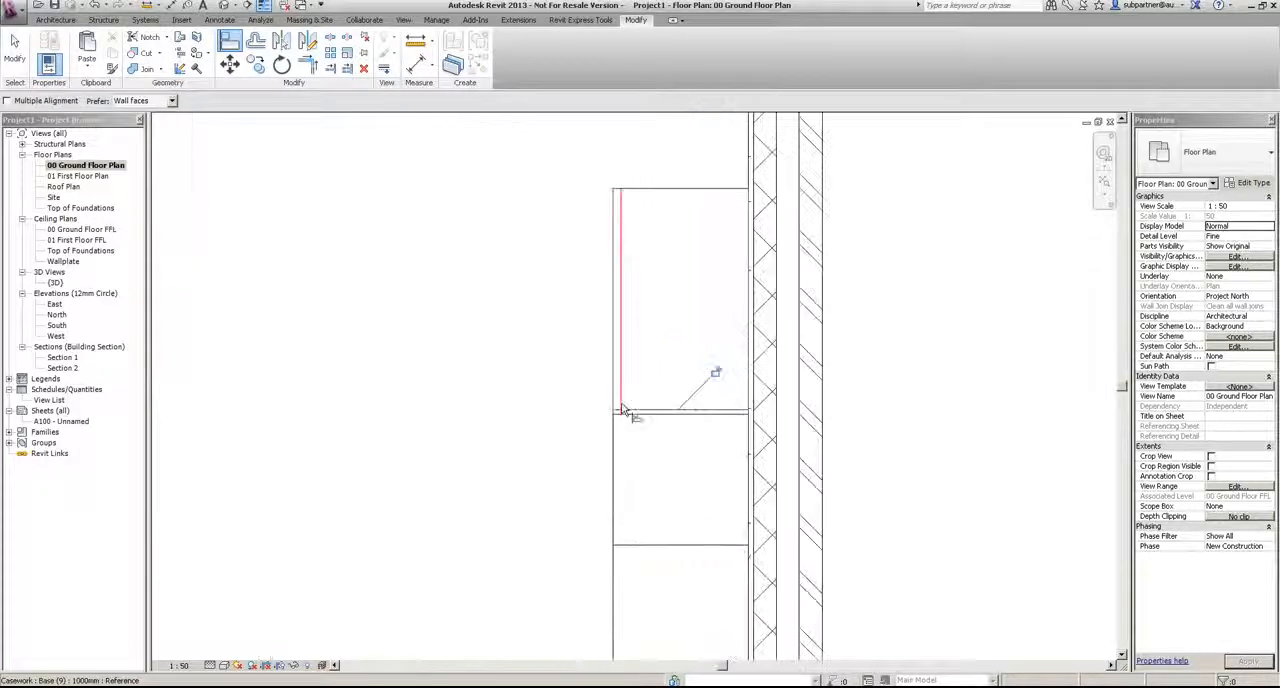
{"action": "left_click", "coordinate": [632, 416]}
{"action": "scroll", "coordinate": [548, 307], "scroll_direction": "down", "scroll_amount": 3}
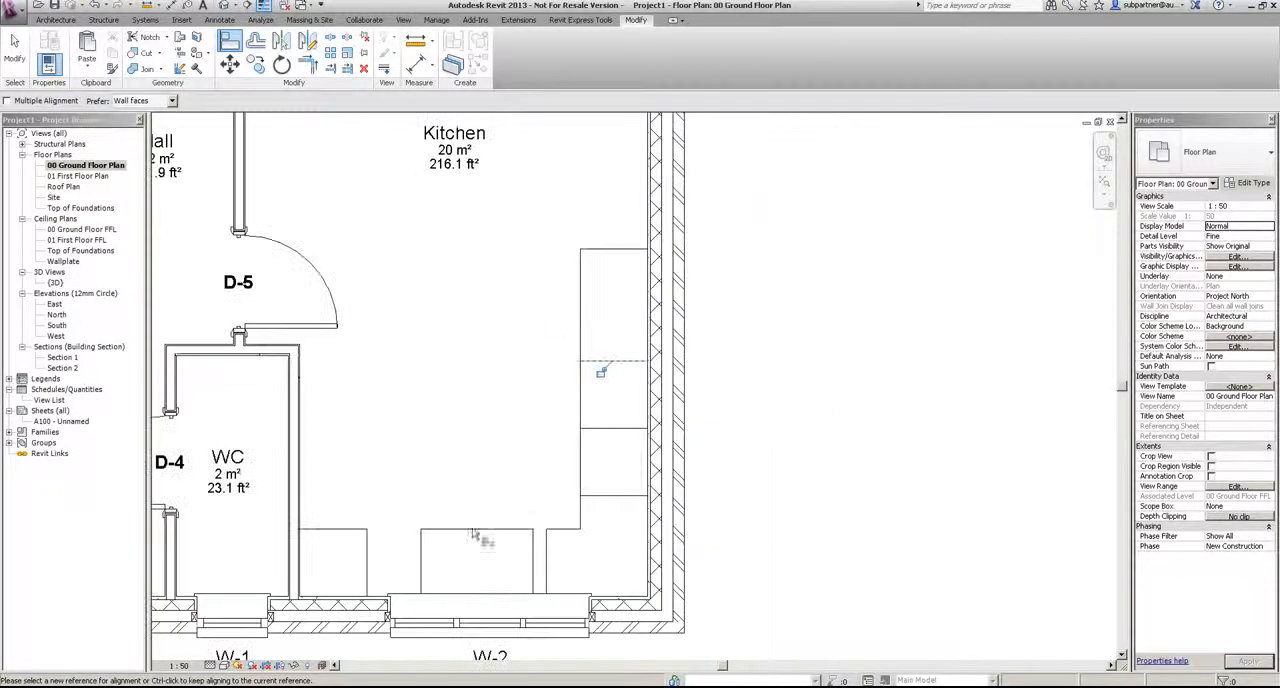
Step: Align the 1000mm unit under window W-2 with the corner unit, and the 600mm unit with its other side
{"action": "scroll", "coordinate": [521, 596], "scroll_direction": "up", "scroll_amount": 3}
{"action": "left_click", "coordinate": [568, 565]}
{"action": "left_click", "coordinate": [543, 563]}
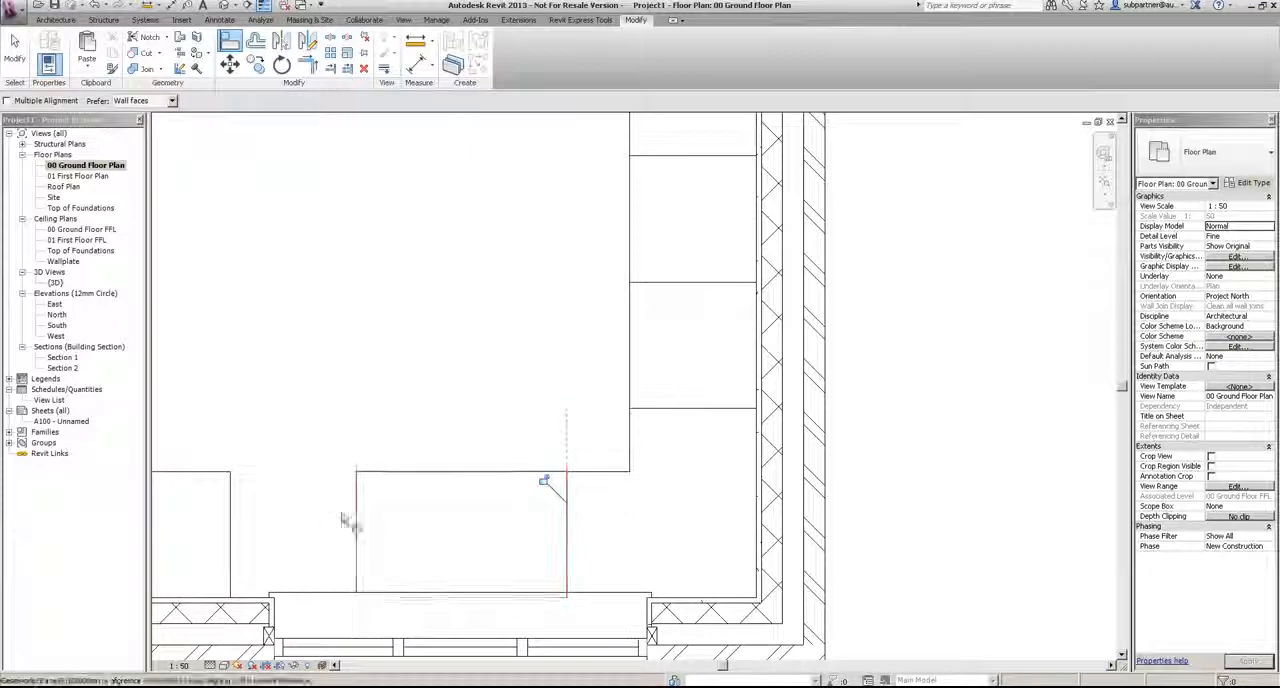
{"action": "left_click", "coordinate": [357, 518]}
{"action": "left_click", "coordinate": [231, 520]}
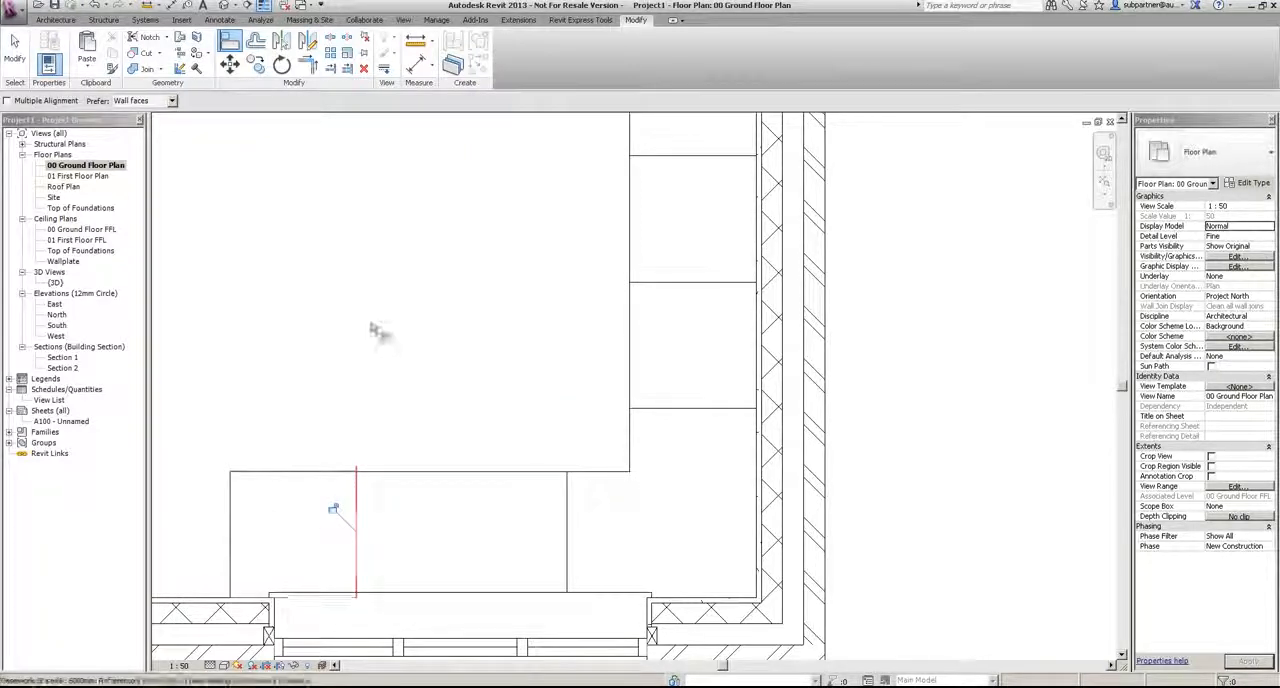
{"action": "scroll", "coordinate": [374, 334], "scroll_direction": "down", "scroll_amount": 2}
{"action": "scroll", "coordinate": [349, 434], "scroll_direction": "up", "scroll_amount": 2}
{"action": "scroll", "coordinate": [320, 452], "scroll_direction": "up", "scroll_amount": 2}
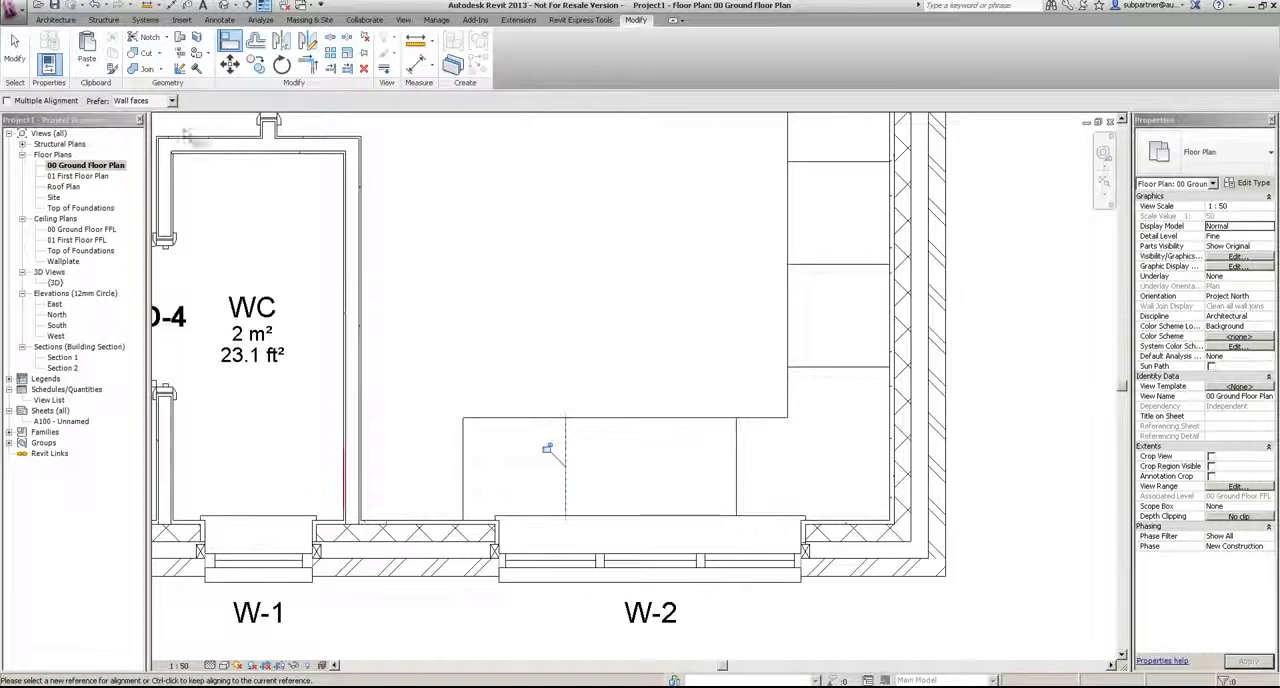
{"action": "key", "text": "Escape"}
{"action": "key", "text": "Escape"}
Step: Copy the 600mm unit beside window W-2 one unit width across to fill the gap against the WC partition
{"action": "left_click", "coordinate": [257, 66]}
{"action": "left_click", "coordinate": [565, 418]}
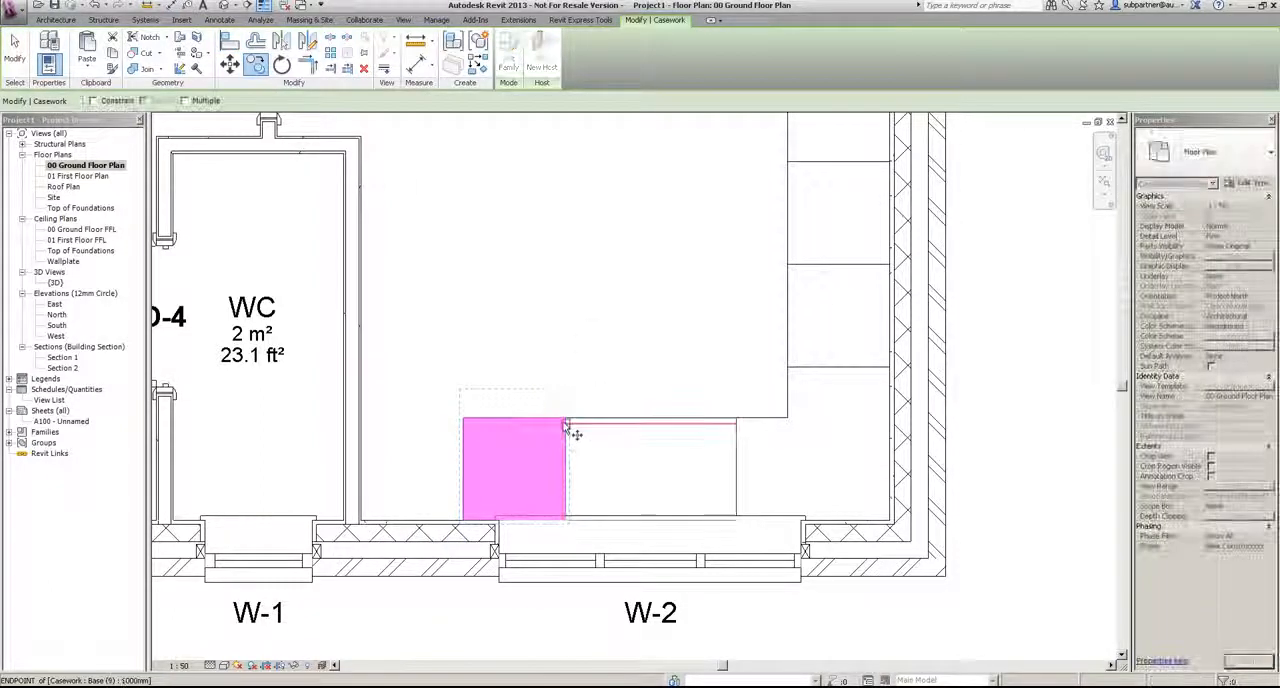
{"action": "left_click", "coordinate": [465, 418]}
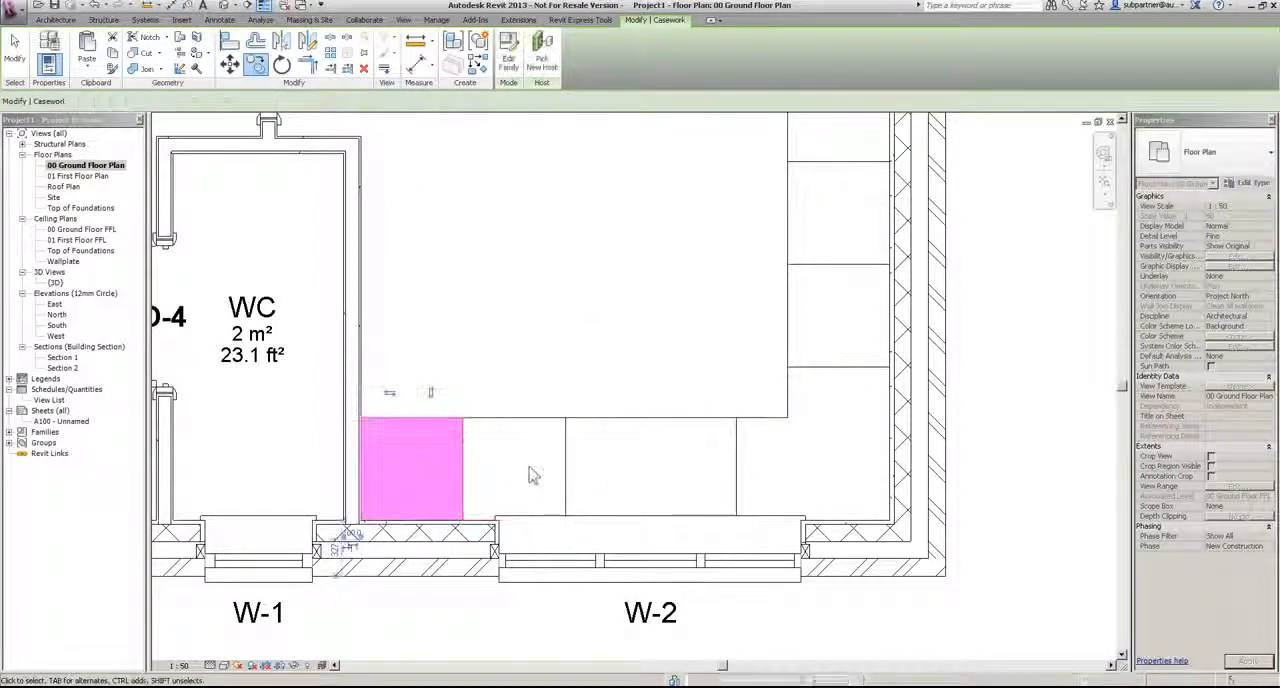
{"action": "key", "text": "Escape"}
{"action": "scroll", "coordinate": [343, 443], "scroll_direction": "up", "scroll_amount": 4}
{"action": "scroll", "coordinate": [343, 443], "scroll_direction": "down", "scroll_amount": 5}
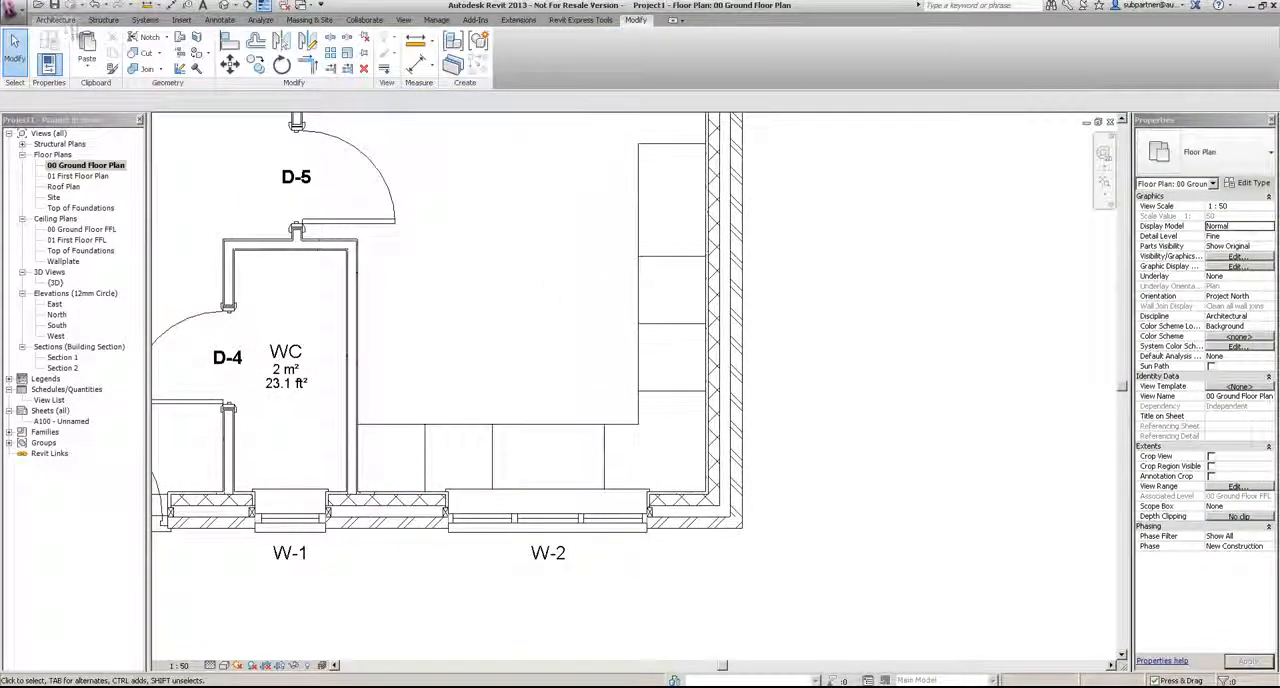
Step: Load the Counter Top - Corner w sink Hole (1) family from the Casework Counter Tops library folder
{"action": "left_click", "coordinate": [55, 20]}
{"action": "left_click", "coordinate": [132, 50]}
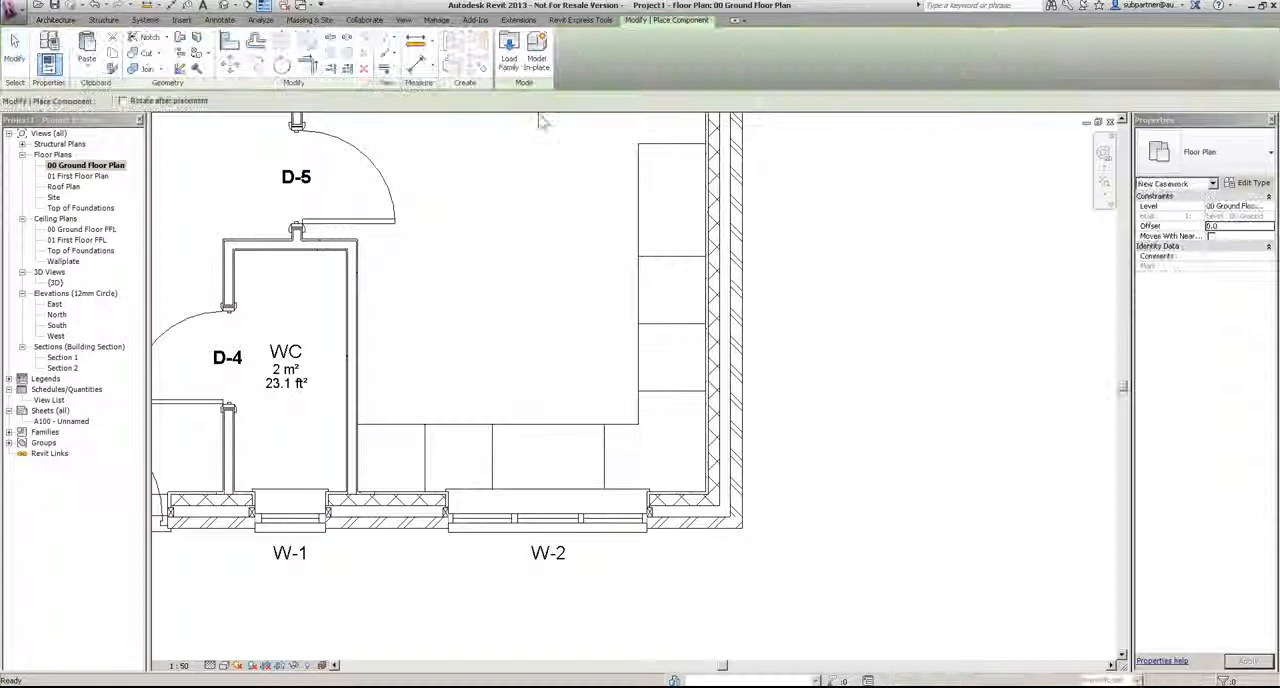
{"action": "left_click", "coordinate": [508, 55]}
{"action": "double_click", "coordinate": [336, 92]}
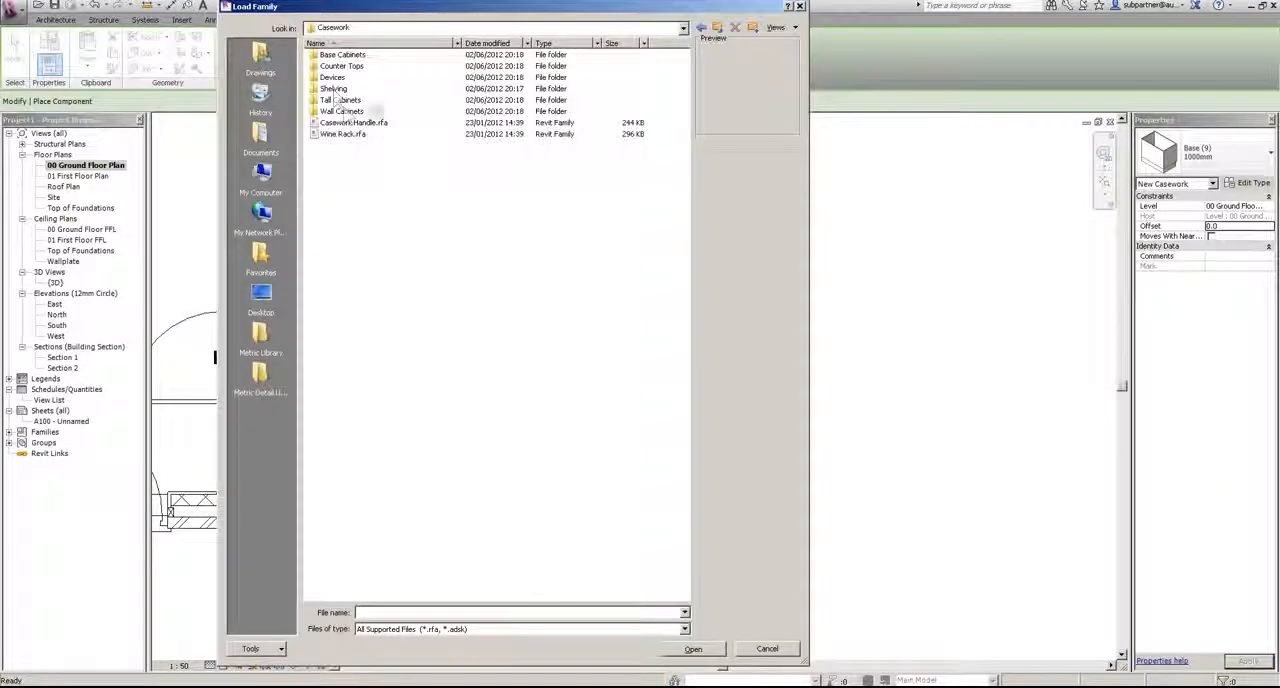
{"action": "double_click", "coordinate": [340, 66]}
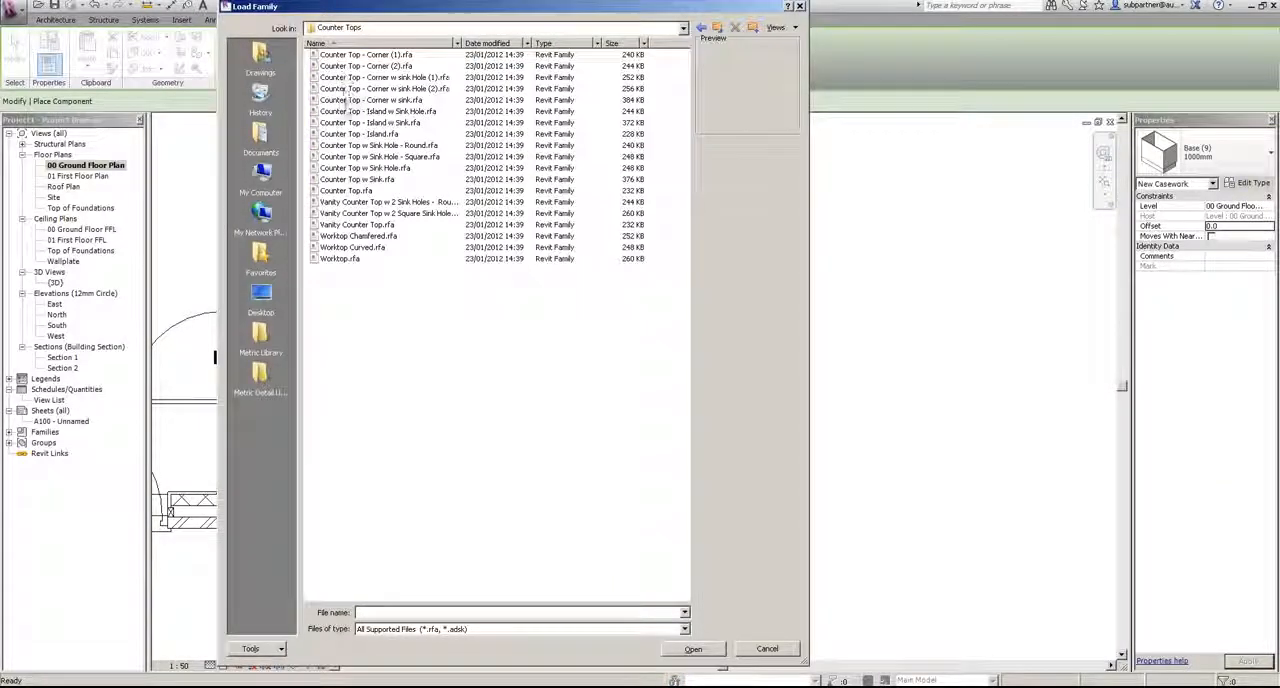
{"action": "left_click", "coordinate": [350, 100]}
{"action": "left_click", "coordinate": [354, 78]}
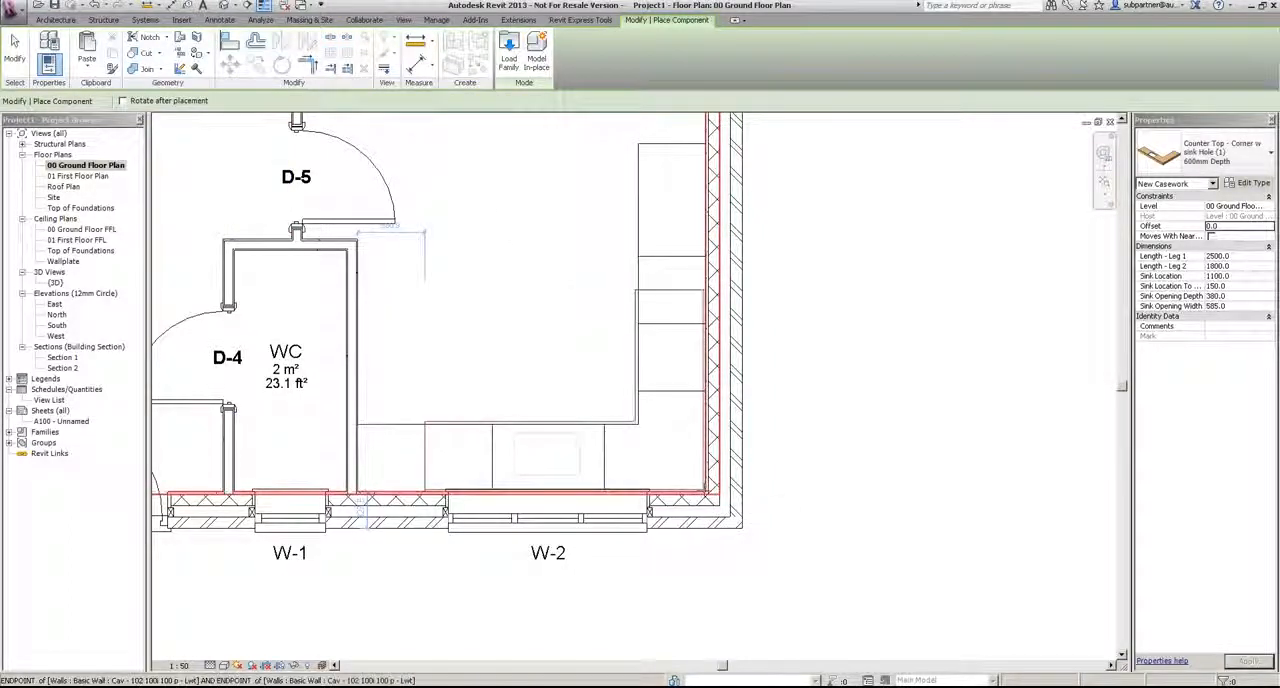
Step: Place the 600mm Depth corner counter top over the base units, fitted into the external corner beside window W-2
{"action": "left_click", "coordinate": [403, 497]}
{"action": "key", "text": "Escape"}
{"action": "key", "text": "Escape"}
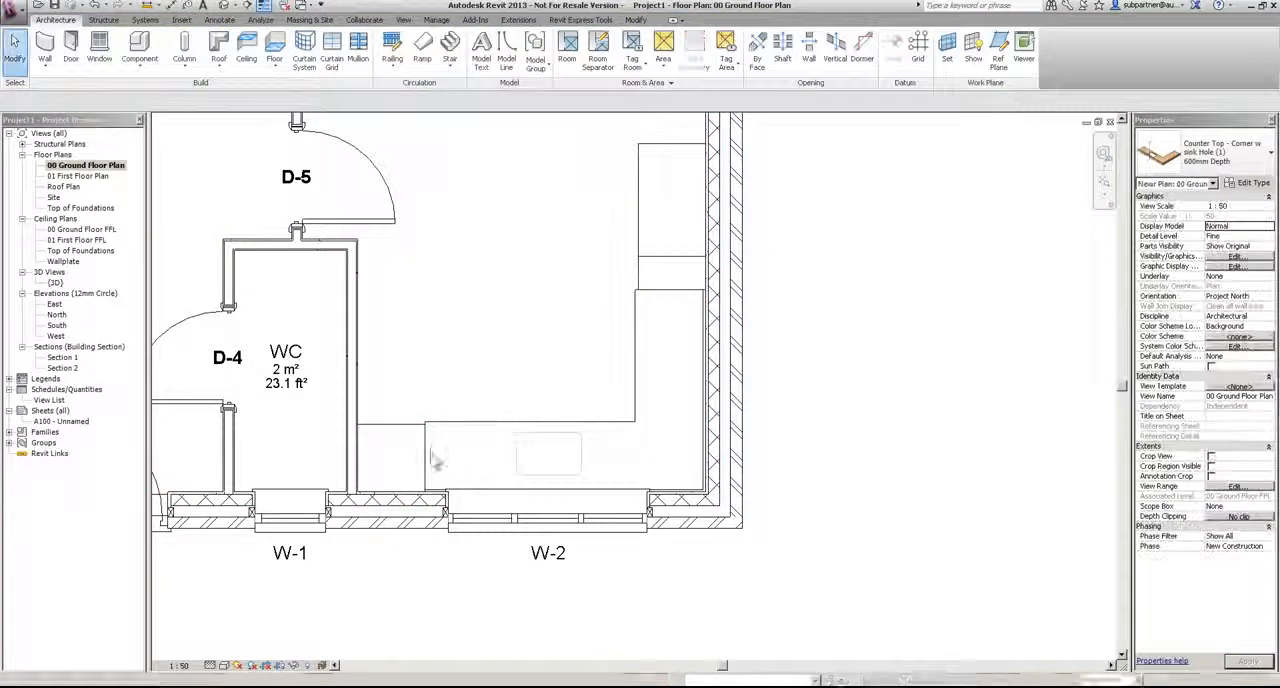
Step: Stretch the counter top's window leg to 3100 mm at the WC partition and its other leg to the cabinet run's end
{"action": "left_click", "coordinate": [430, 451]}
{"action": "left_click_drag", "start_coordinate": [424, 390], "coordinate": [358, 390]}
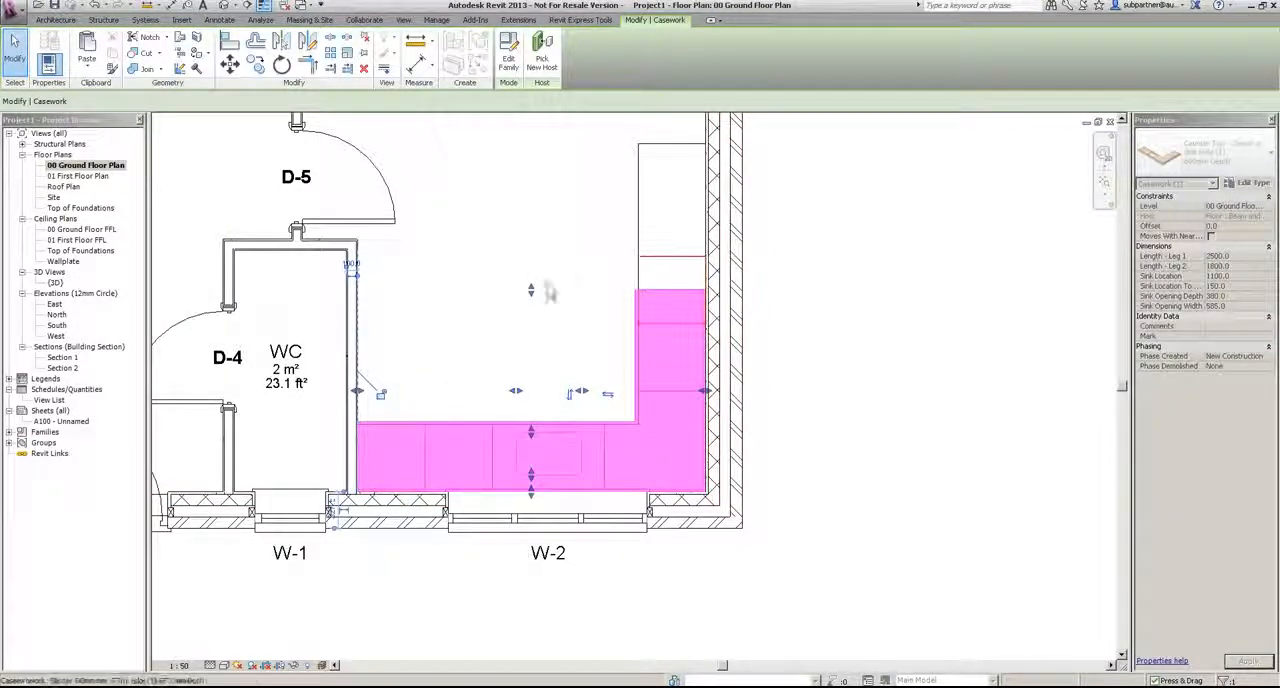
{"action": "left_click_drag", "start_coordinate": [619, 151], "coordinate": [620, 136]}
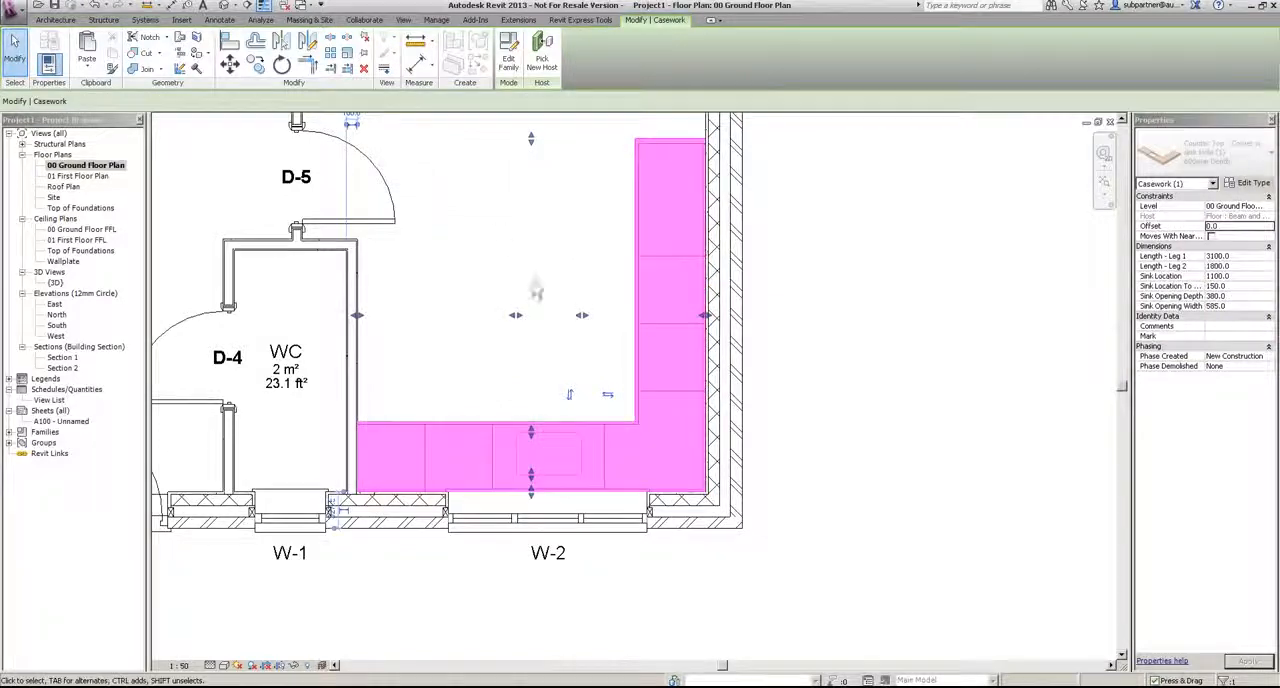
{"action": "left_click", "coordinate": [523, 222]}
Step: Load the Sink - Kitchen (4) family from the Plumbing, Architectural, Fixtures, Sinks library folder
{"action": "left_click", "coordinate": [128, 58]}
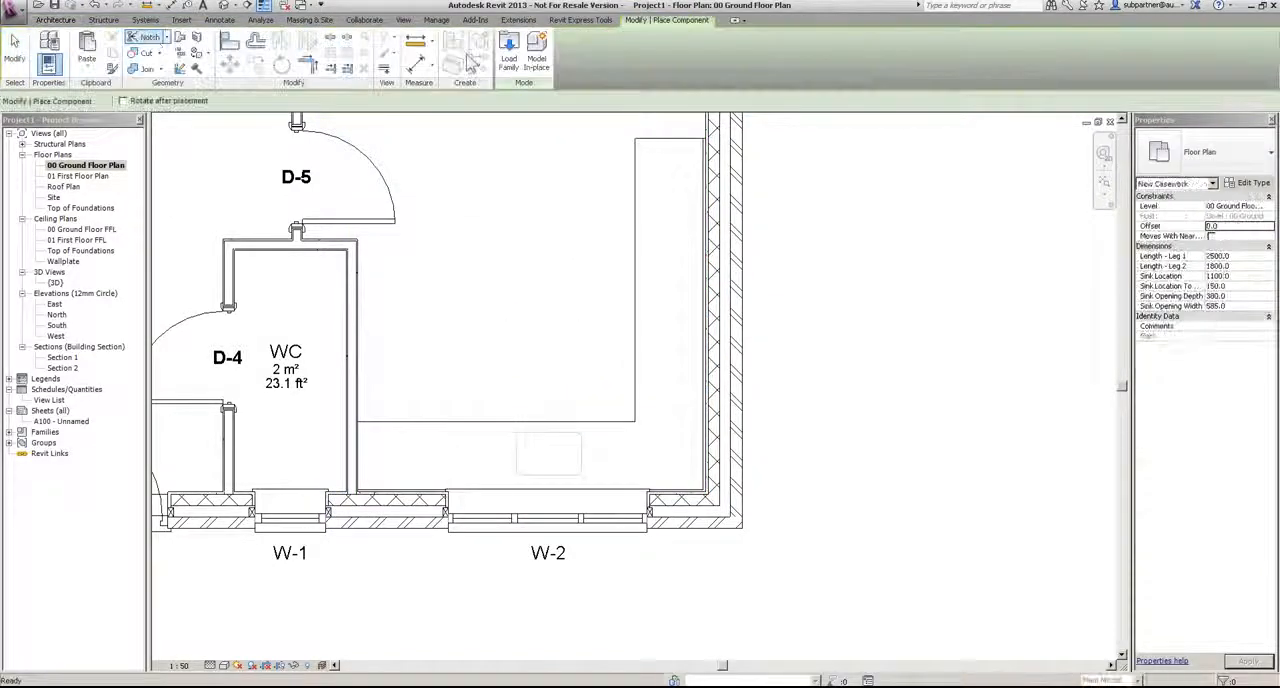
{"action": "left_click", "coordinate": [518, 58]}
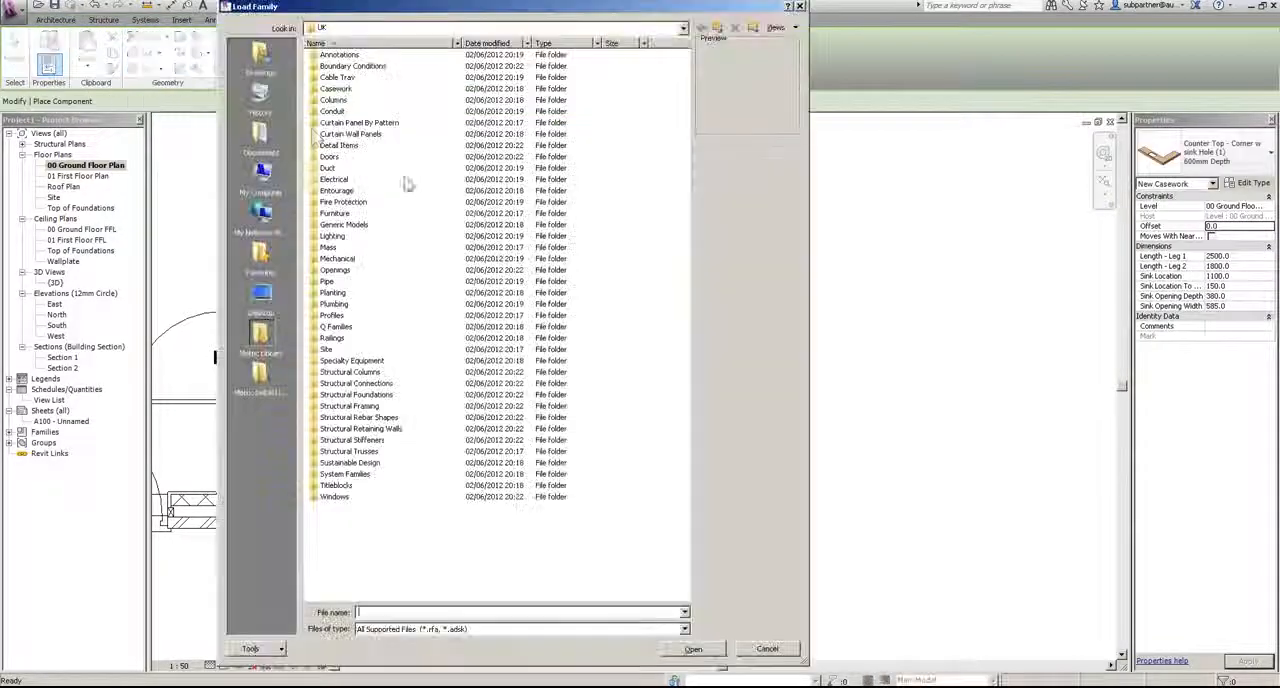
{"action": "double_click", "coordinate": [334, 304]}
{"action": "double_click", "coordinate": [336, 55]}
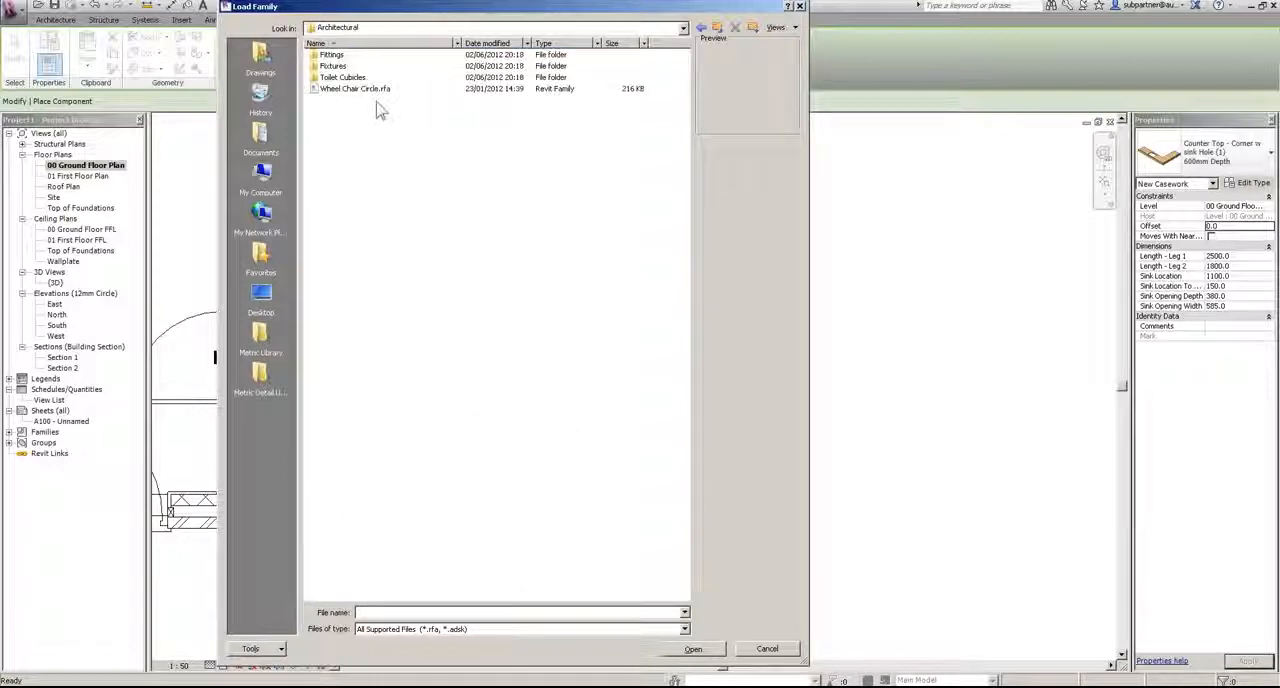
{"action": "double_click", "coordinate": [334, 66]}
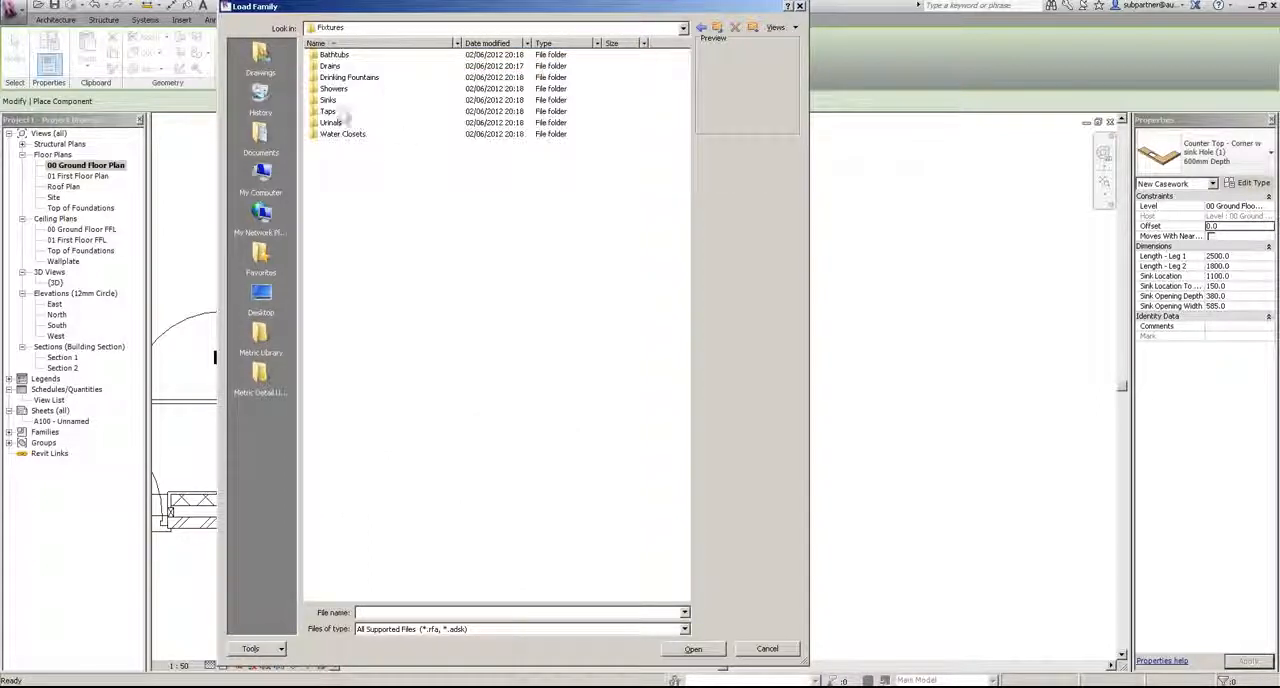
{"action": "double_click", "coordinate": [327, 100]}
{"action": "left_click", "coordinate": [369, 259]}
{"action": "left_click", "coordinate": [353, 292]}
{"action": "left_click", "coordinate": [350, 326]}
{"action": "left_click", "coordinate": [350, 339]}
{"action": "left_click", "coordinate": [349, 361]}
{"action": "left_click", "coordinate": [352, 372]}
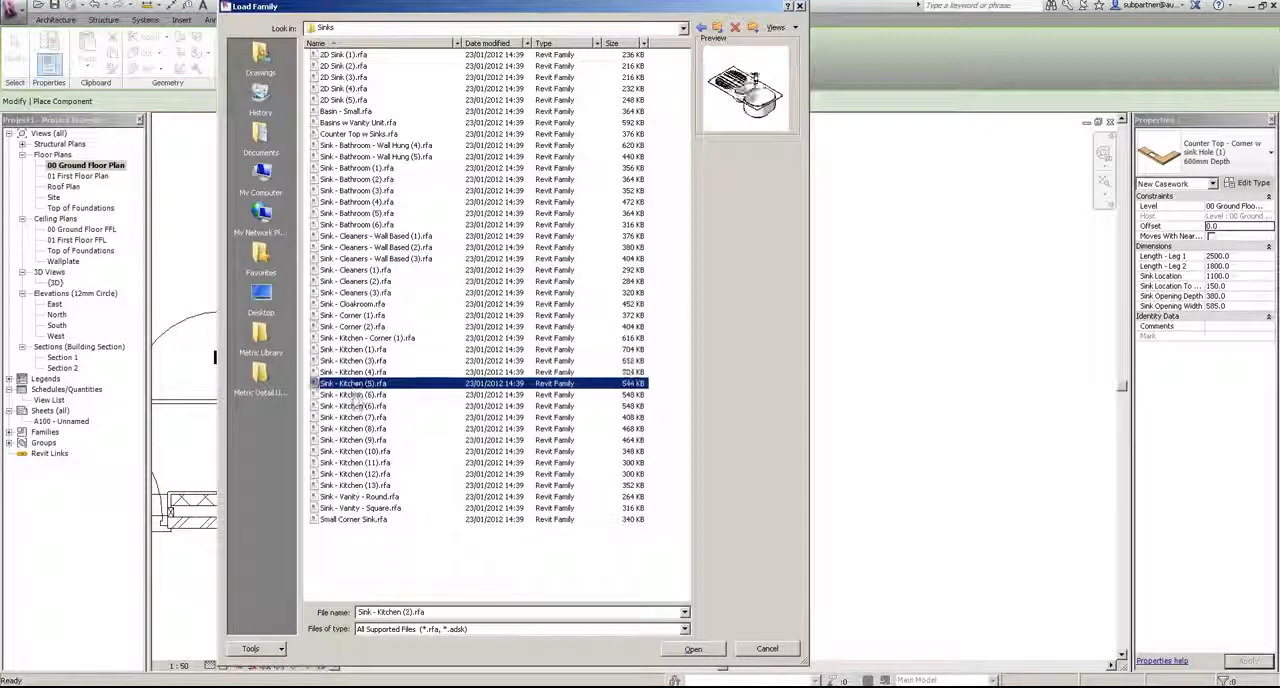
{"action": "left_click", "coordinate": [352, 395]}
{"action": "left_click", "coordinate": [357, 384]}
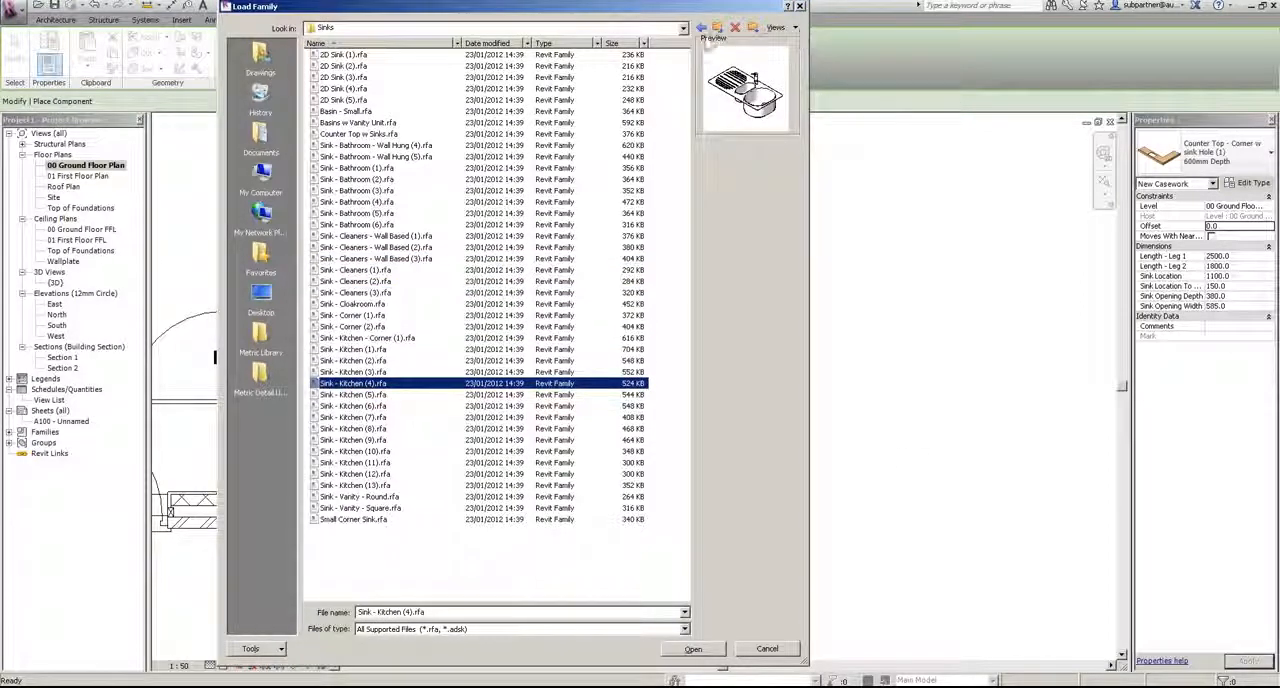
{"action": "left_click", "coordinate": [693, 649]}
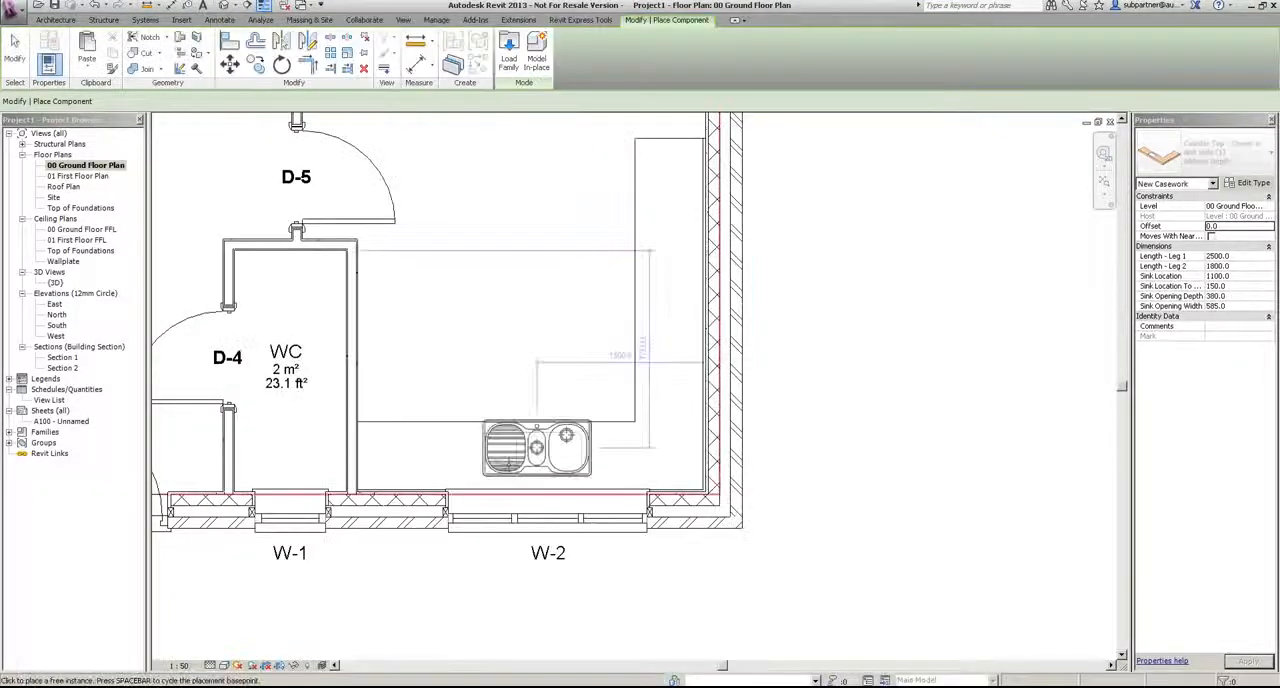
Step: Place the 965 x 500mm kitchen sink over the counter top's sink hole at window W-2
{"action": "scroll", "coordinate": [540, 452], "scroll_direction": "up", "scroll_amount": 5}
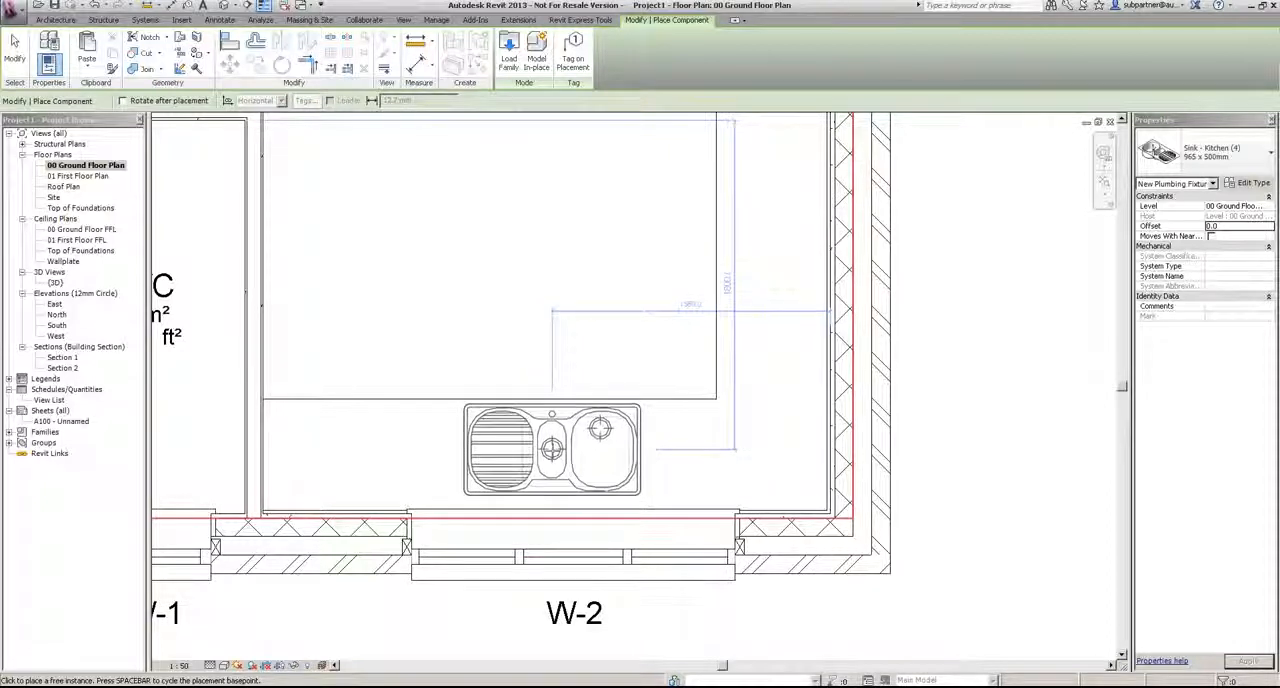
{"action": "left_click", "coordinate": [548, 452]}
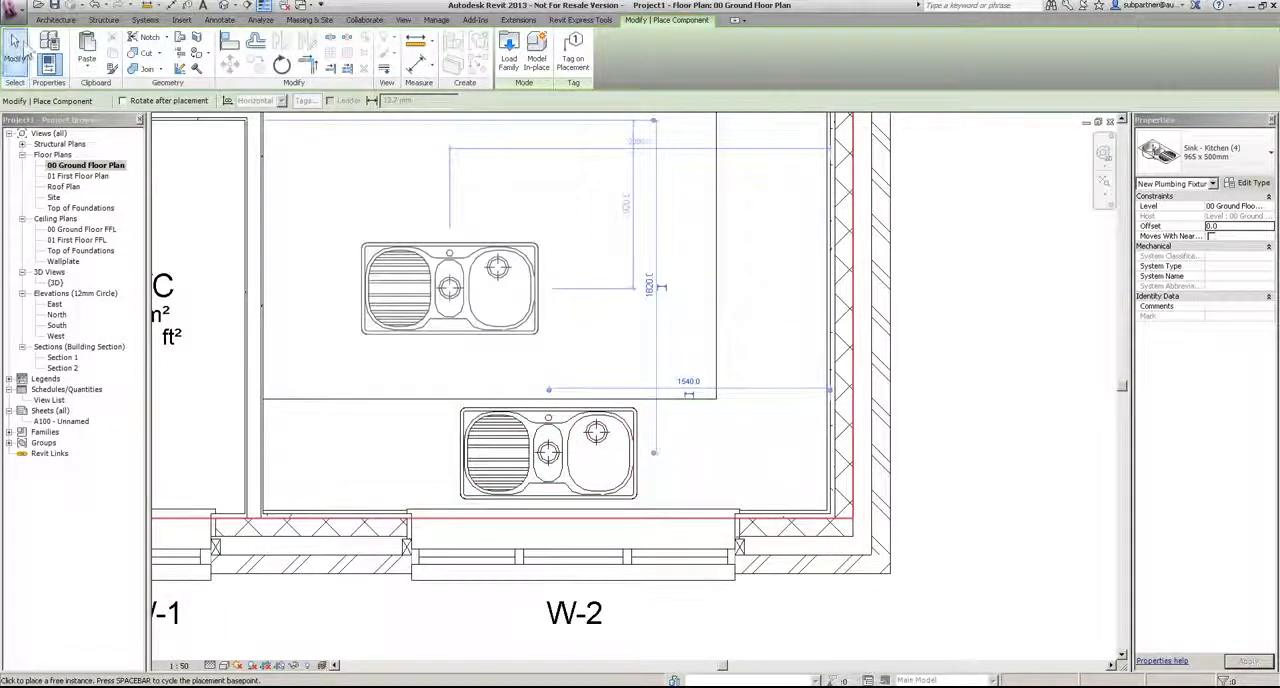
{"action": "left_click", "coordinate": [14, 50]}
Step: Mirror the kitchen sink in place so its taps sit on the side facing window W-2
{"action": "left_click", "coordinate": [548, 452]}
{"action": "left_click", "coordinate": [283, 42]}
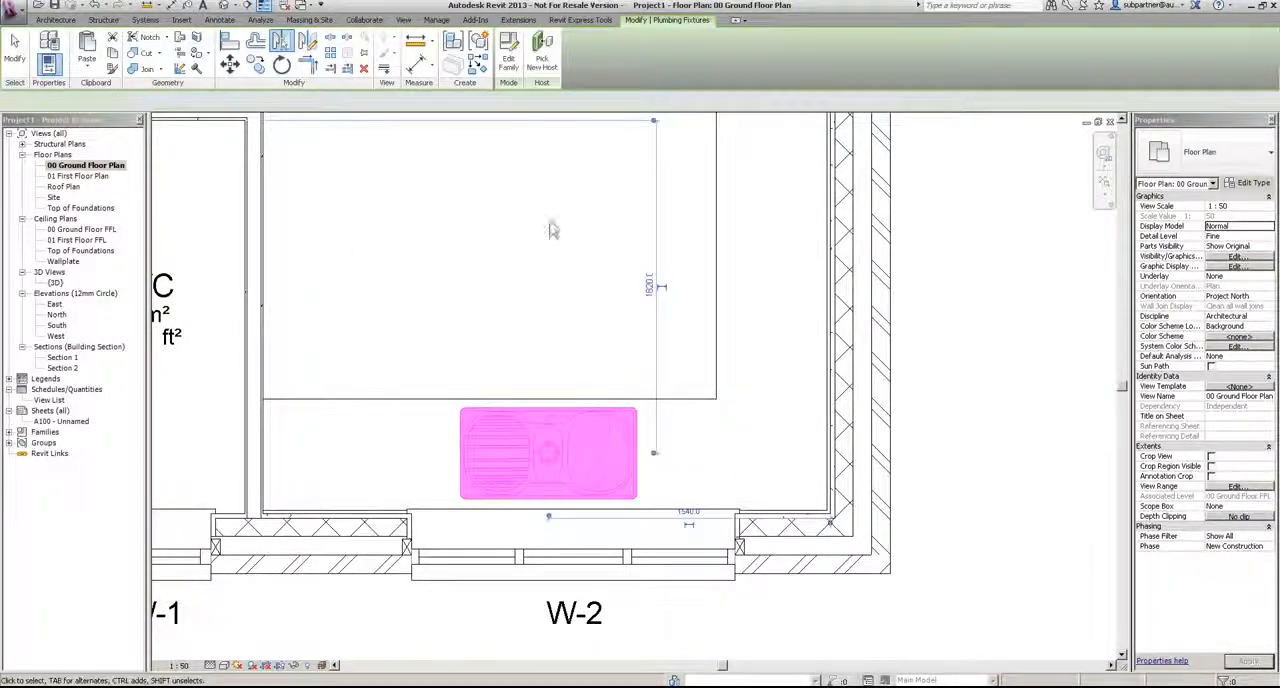
{"action": "left_click", "coordinate": [478, 240]}
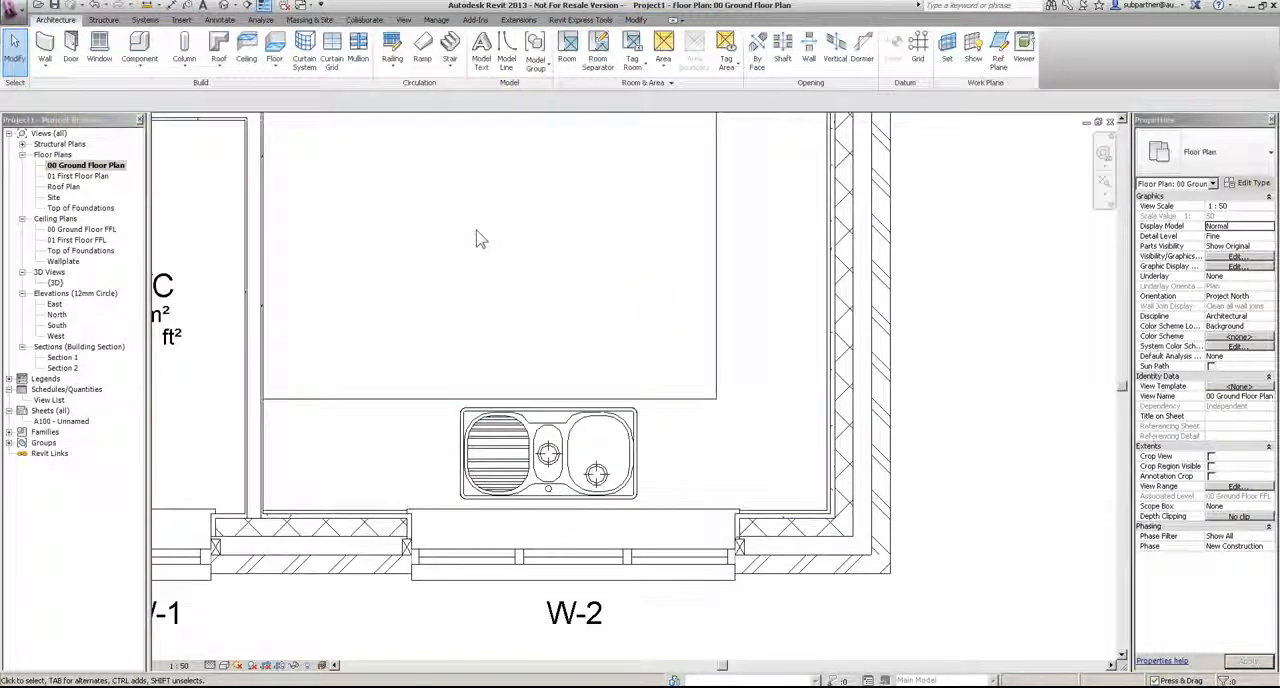
Step: Load the Wall Unit (2) family from the library's Casework, Wall Cabinets folder for placing in the Kitchen
{"action": "scroll", "coordinate": [505, 440], "scroll_direction": "down", "scroll_amount": 5}
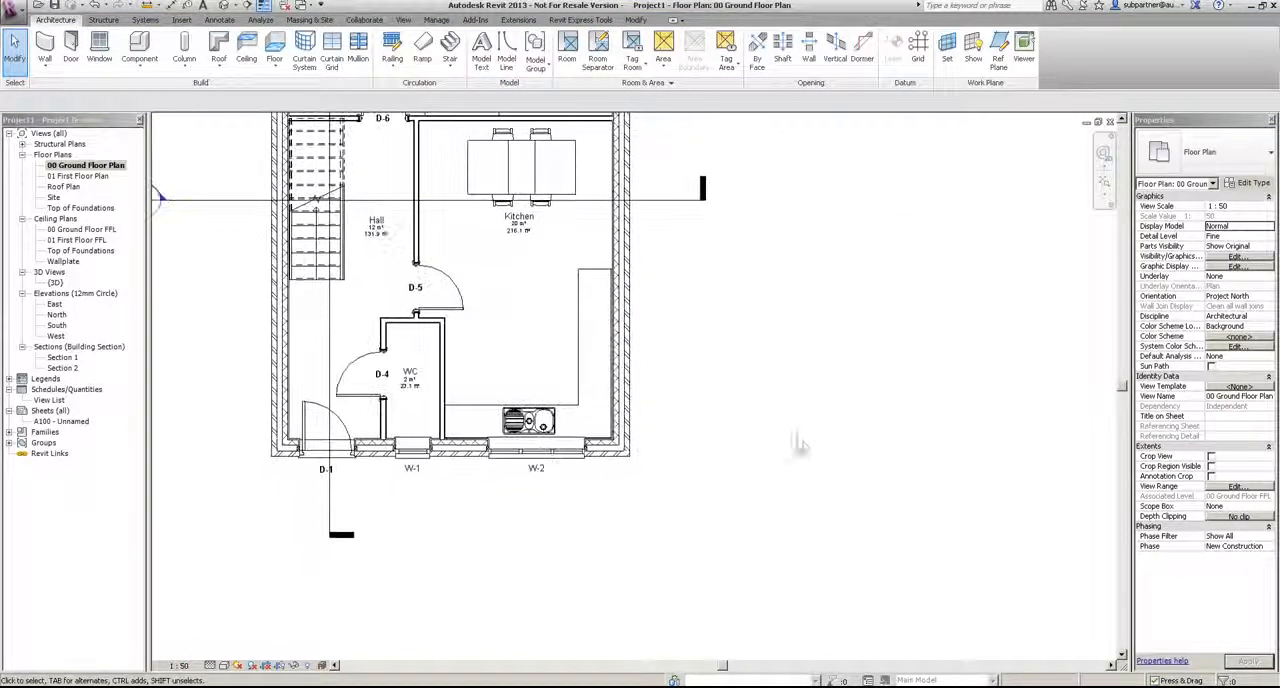
{"action": "scroll", "coordinate": [532, 265], "scroll_direction": "up", "scroll_amount": 1}
{"action": "left_click", "coordinate": [139, 45]}
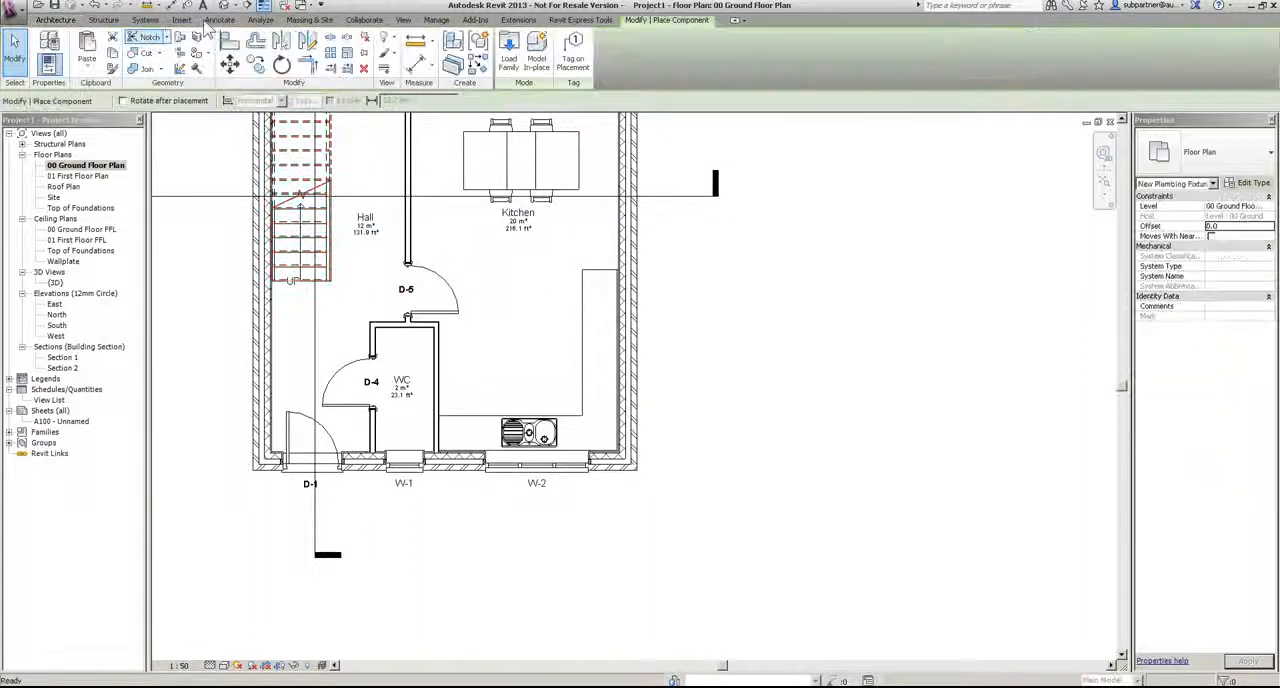
{"action": "left_click", "coordinate": [509, 52]}
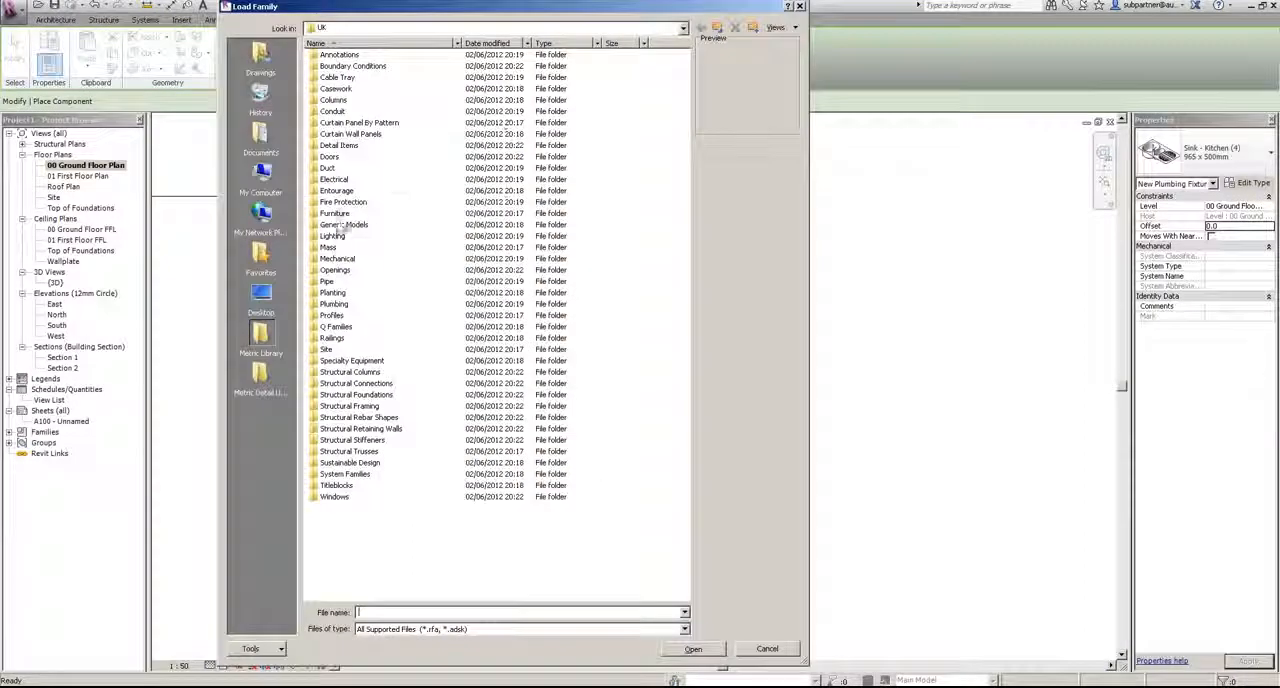
{"action": "double_click", "coordinate": [335, 88]}
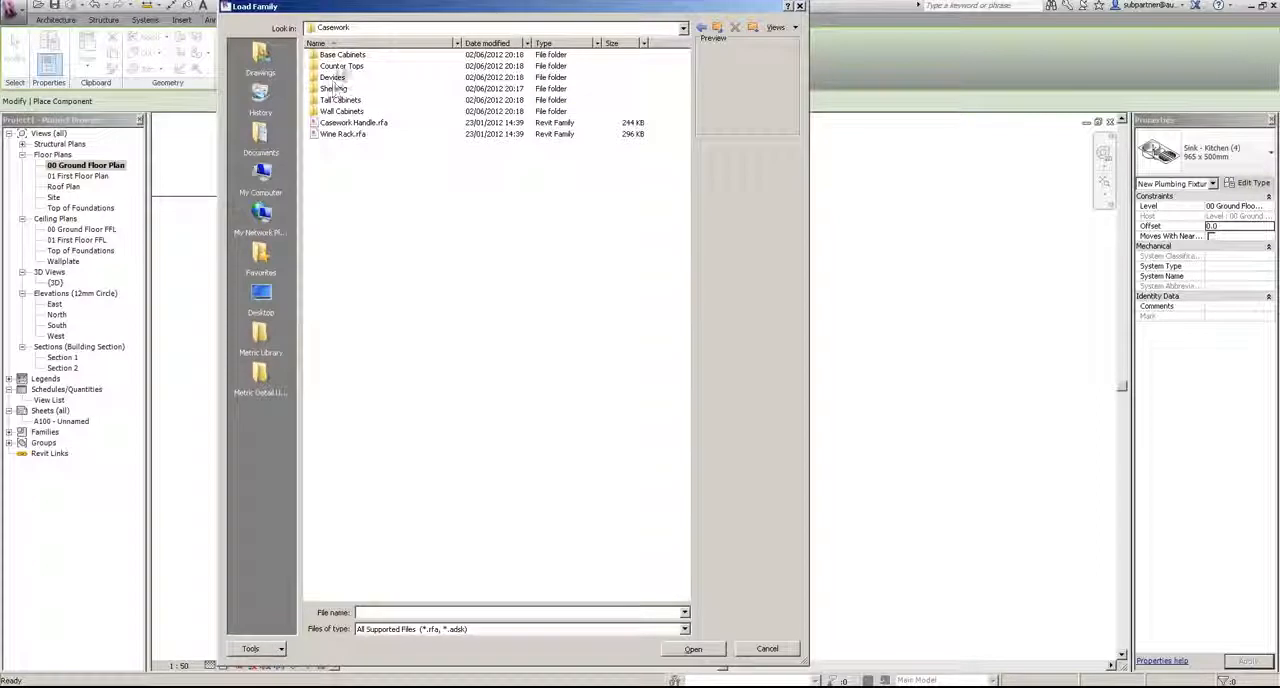
{"action": "double_click", "coordinate": [338, 112]}
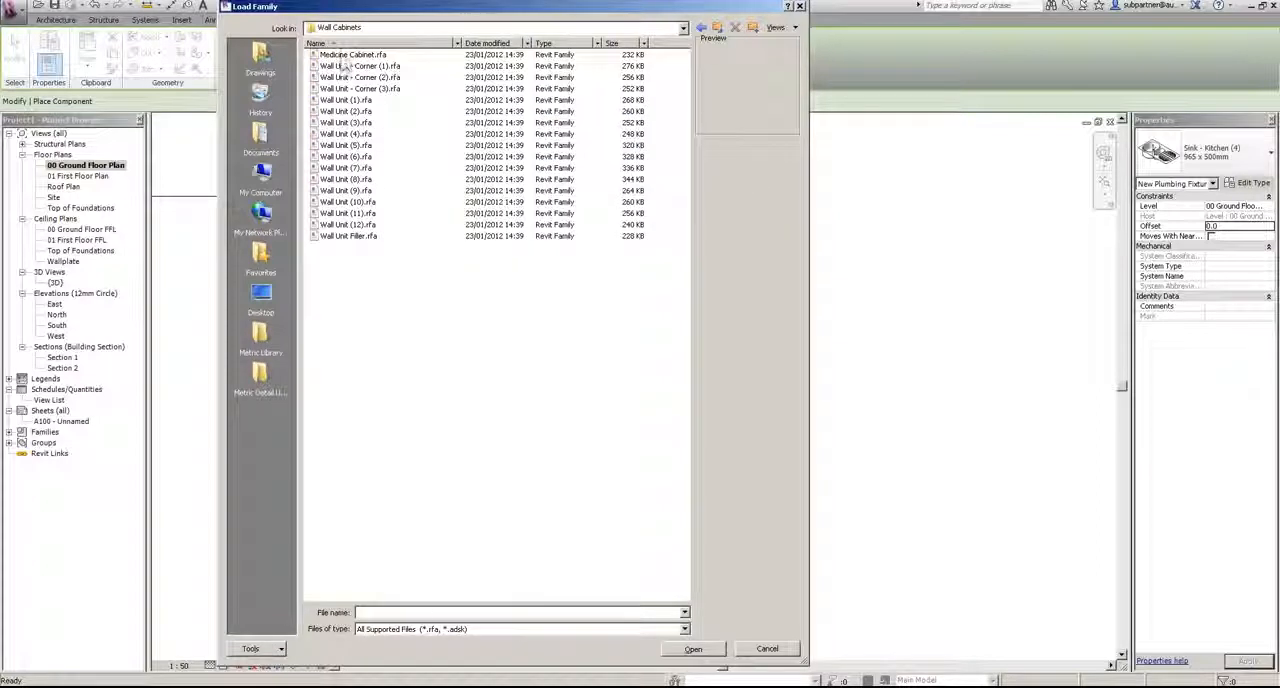
{"action": "key", "text": "Down"}
{"action": "key", "text": "Down"}
{"action": "key", "text": "Down"}
{"action": "key", "text": "Down"}
{"action": "key", "text": "Down"}
{"action": "key", "text": "Down"}
{"action": "key", "text": "Down"}
{"action": "key", "text": "Down"}
{"action": "key", "text": "Down"}
{"action": "key", "text": "Down"}
{"action": "key", "text": "Down"}
{"action": "key", "text": "Up"}
{"action": "key", "text": "Up"}
{"action": "key", "text": "Up"}
{"action": "key", "text": "Up"}
{"action": "key", "text": "Up"}
{"action": "key", "text": "Return"}
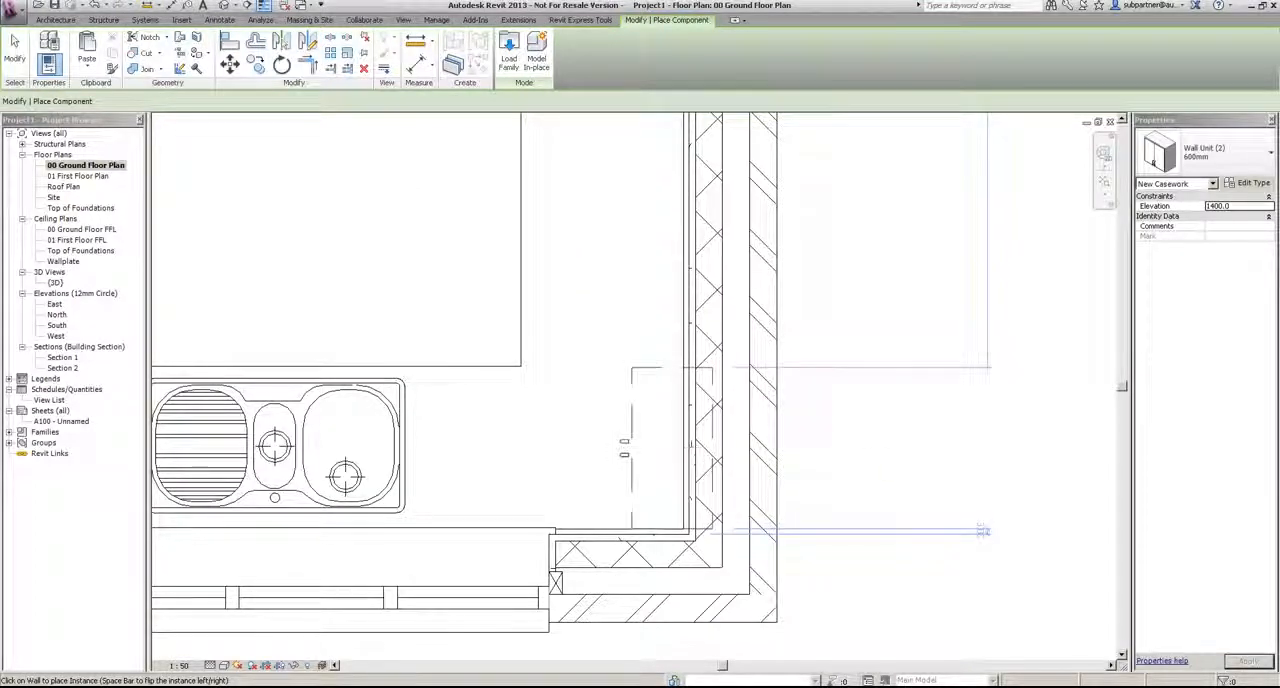
Step: Place four 600mm wall units at elevation 1400 on the Kitchen's external side wall, two from the corner and two near the counter's end
{"action": "left_click", "coordinate": [690, 448]}
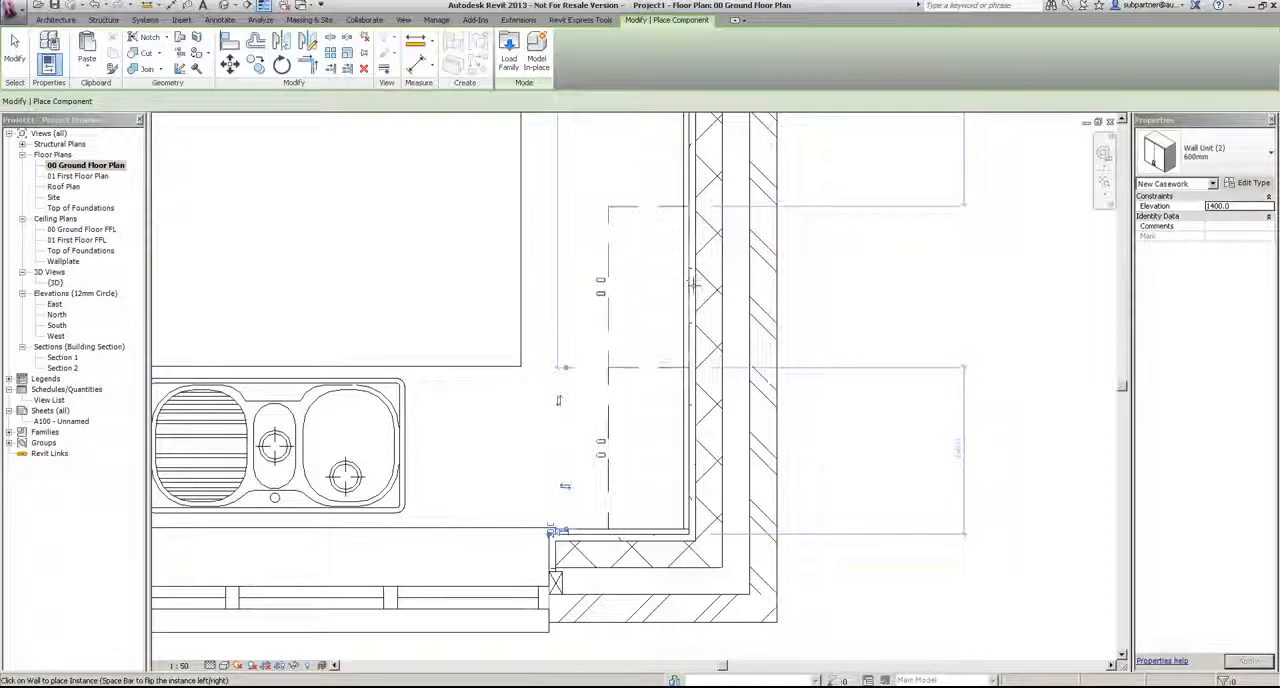
{"action": "middle_click_drag", "start_coordinate": [909, 170], "coordinate": [894, 494]}
{"action": "scroll", "coordinate": [894, 494], "scroll_direction": "down", "scroll_amount": 2}
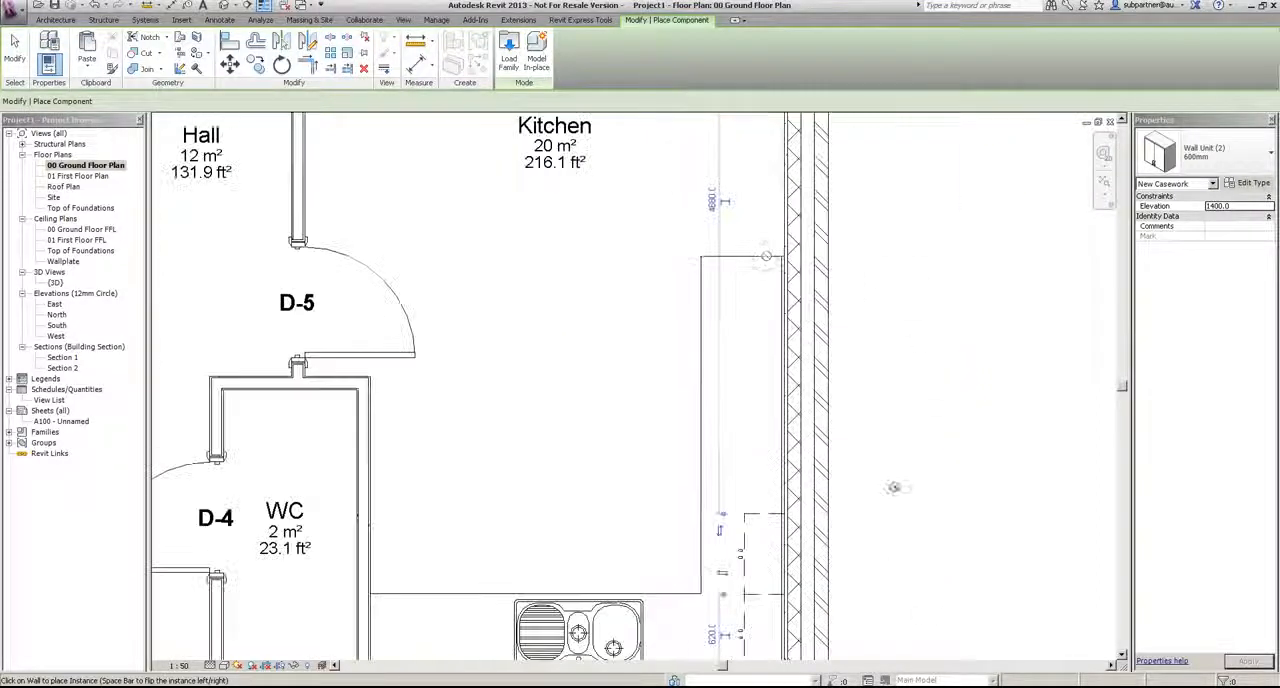
{"action": "left_click", "coordinate": [792, 300]}
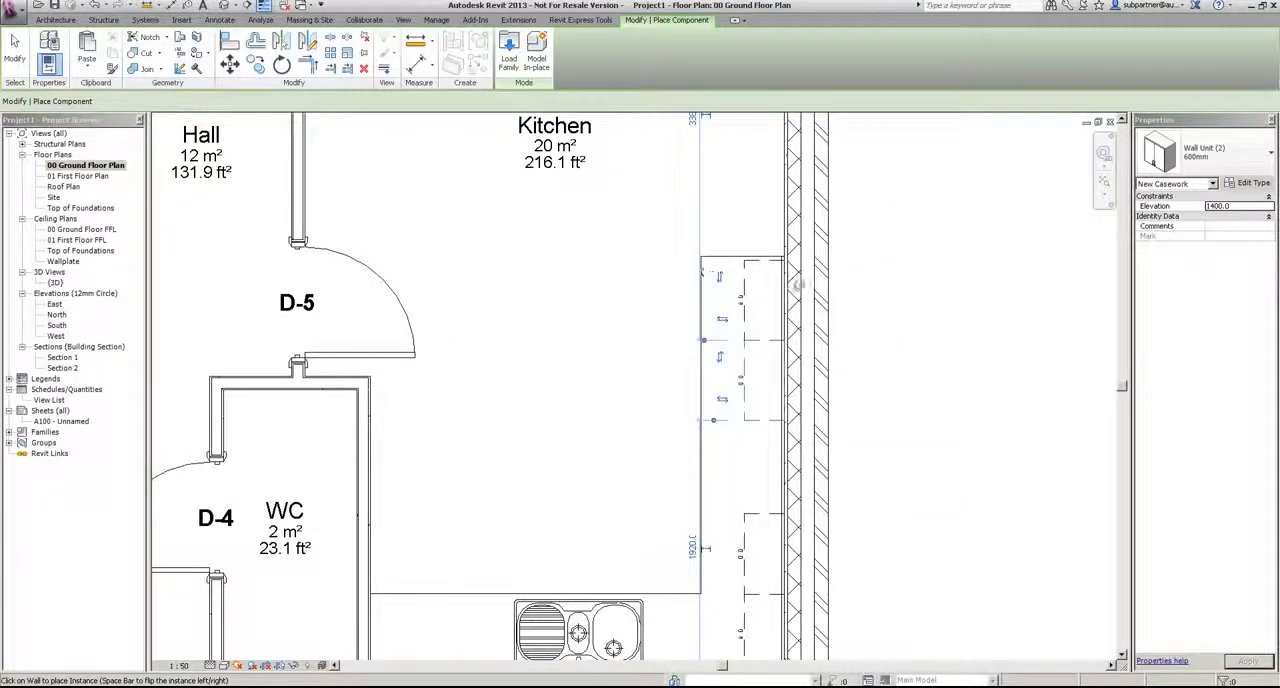
{"action": "scroll", "coordinate": [705, 272], "scroll_direction": "down", "scroll_amount": 3}
{"action": "key", "text": "Escape"}
{"action": "scroll", "coordinate": [648, 432], "scroll_direction": "down", "scroll_amount": 2}
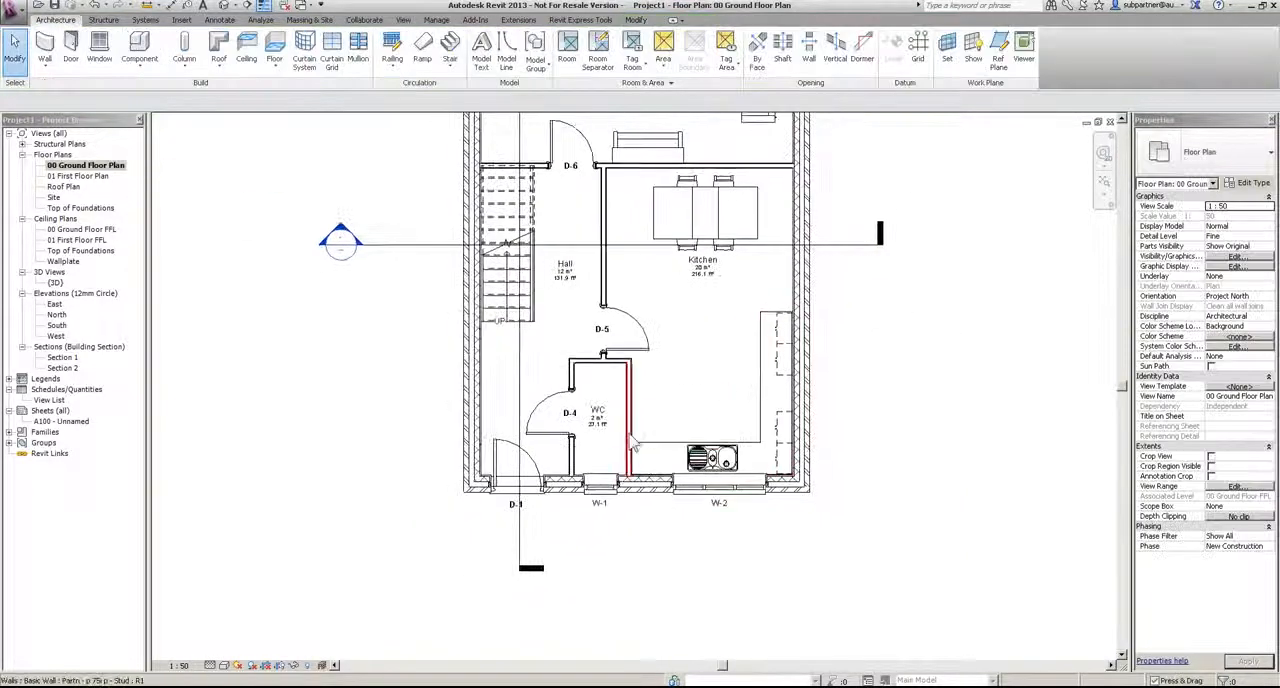
Step: Create a perspective camera view from the Lounge's external-wall corner by the Kitchen partition, aimed diagonally past the opposite corner
{"action": "scroll", "coordinate": [650, 425], "scroll_direction": "down", "scroll_amount": 2}
{"action": "scroll", "coordinate": [685, 405], "scroll_direction": "up", "scroll_amount": 2}
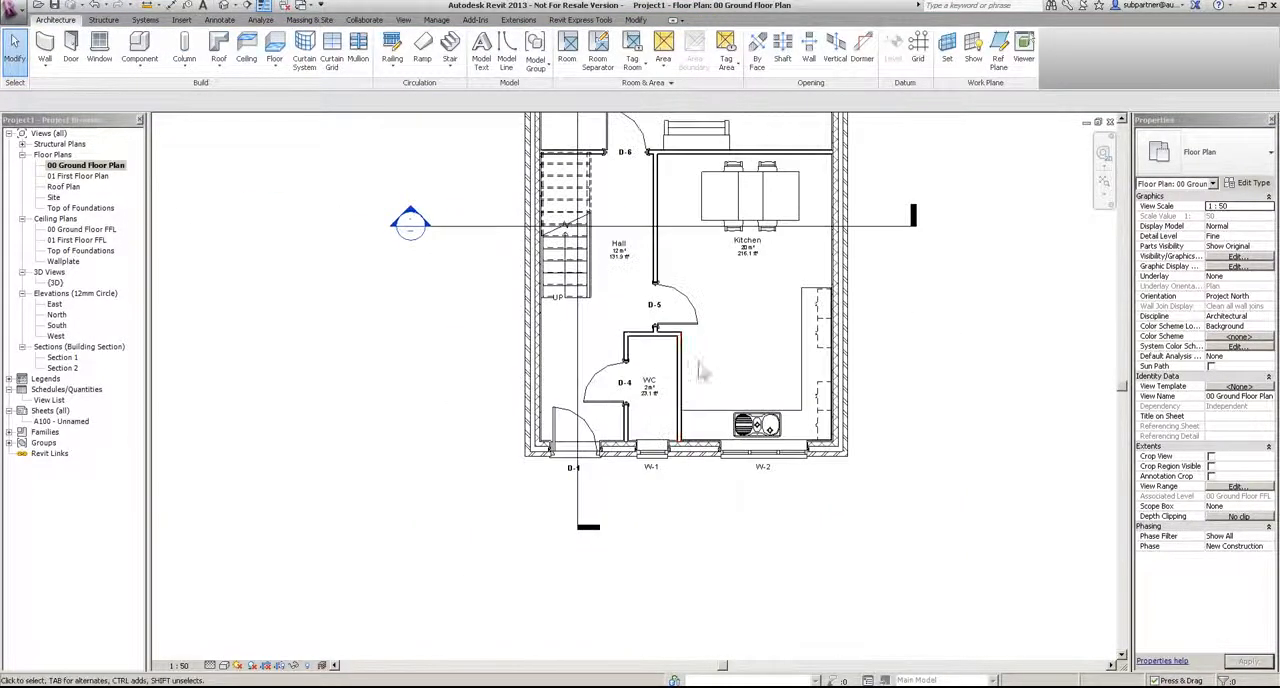
{"action": "middle_click_drag", "start_coordinate": [760, 333], "coordinate": [649, 519]}
{"action": "scroll", "coordinate": [663, 470], "scroll_direction": "down", "scroll_amount": 2}
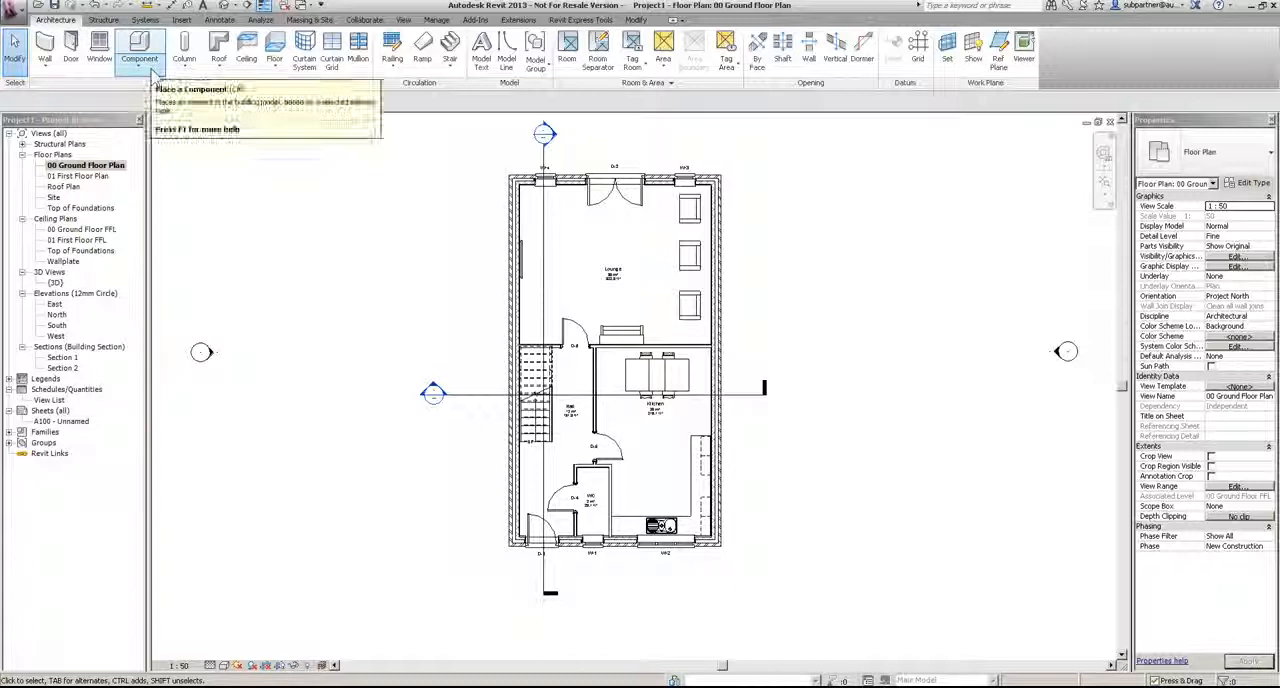
{"action": "left_click", "coordinate": [236, 6]}
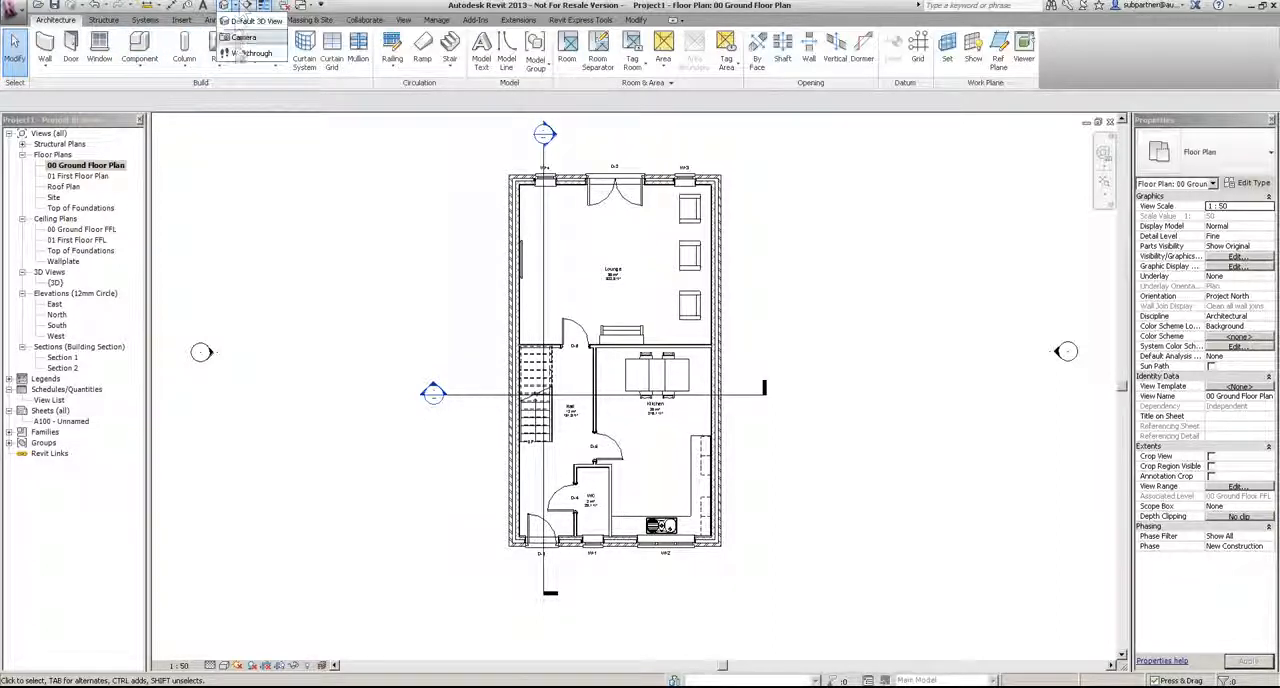
{"action": "left_click", "coordinate": [236, 12]}
{"action": "left_click", "coordinate": [403, 20]}
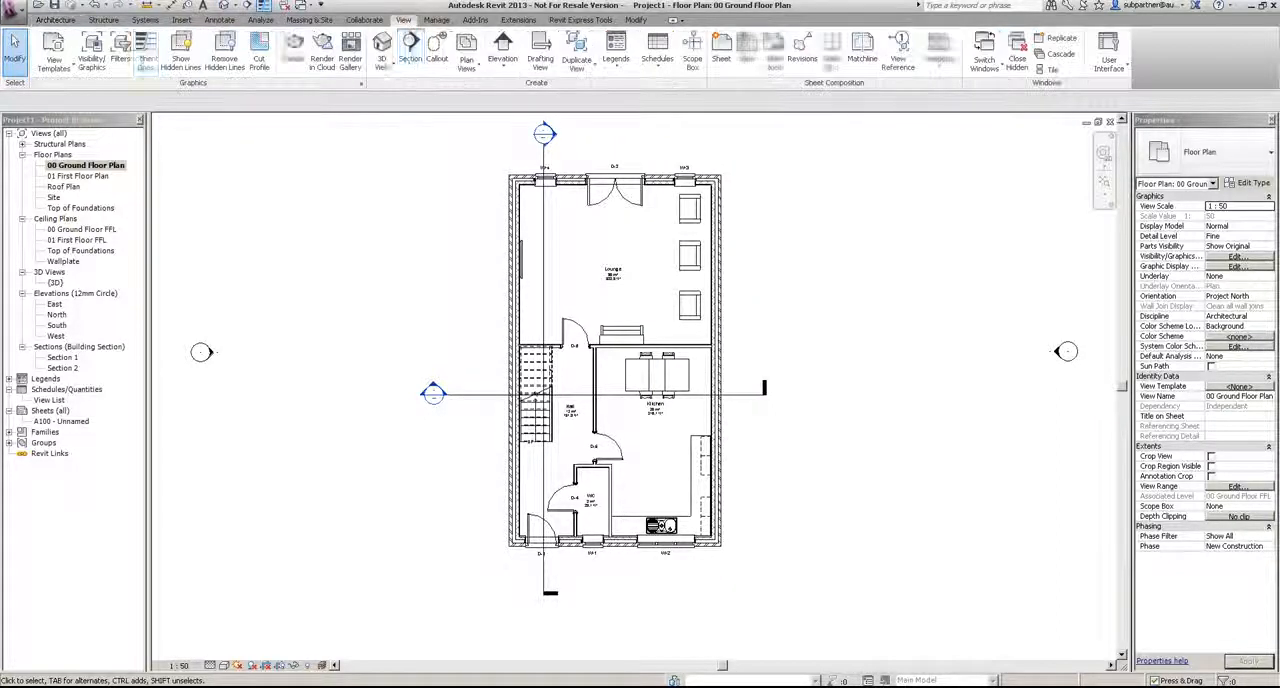
{"action": "left_click", "coordinate": [382, 60]}
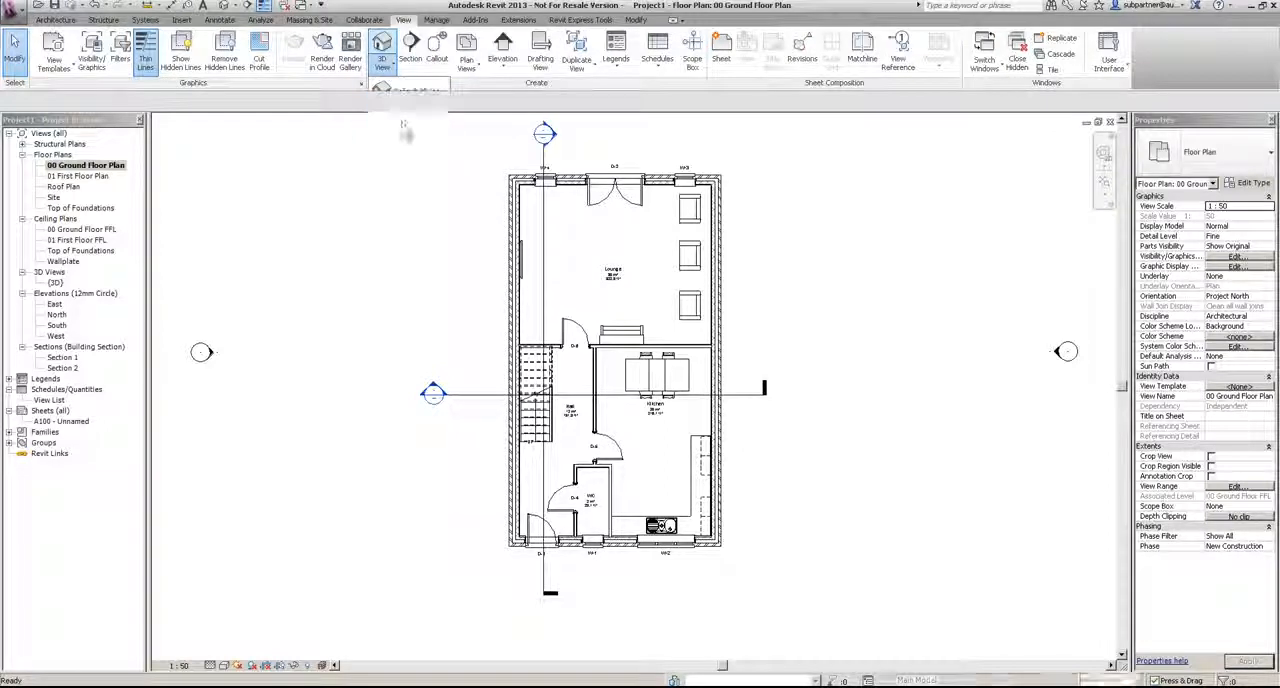
{"action": "left_click", "coordinate": [405, 118]}
{"action": "left_click", "coordinate": [705, 333]}
{"action": "scroll", "coordinate": [660, 298], "scroll_direction": "down", "scroll_amount": 3}
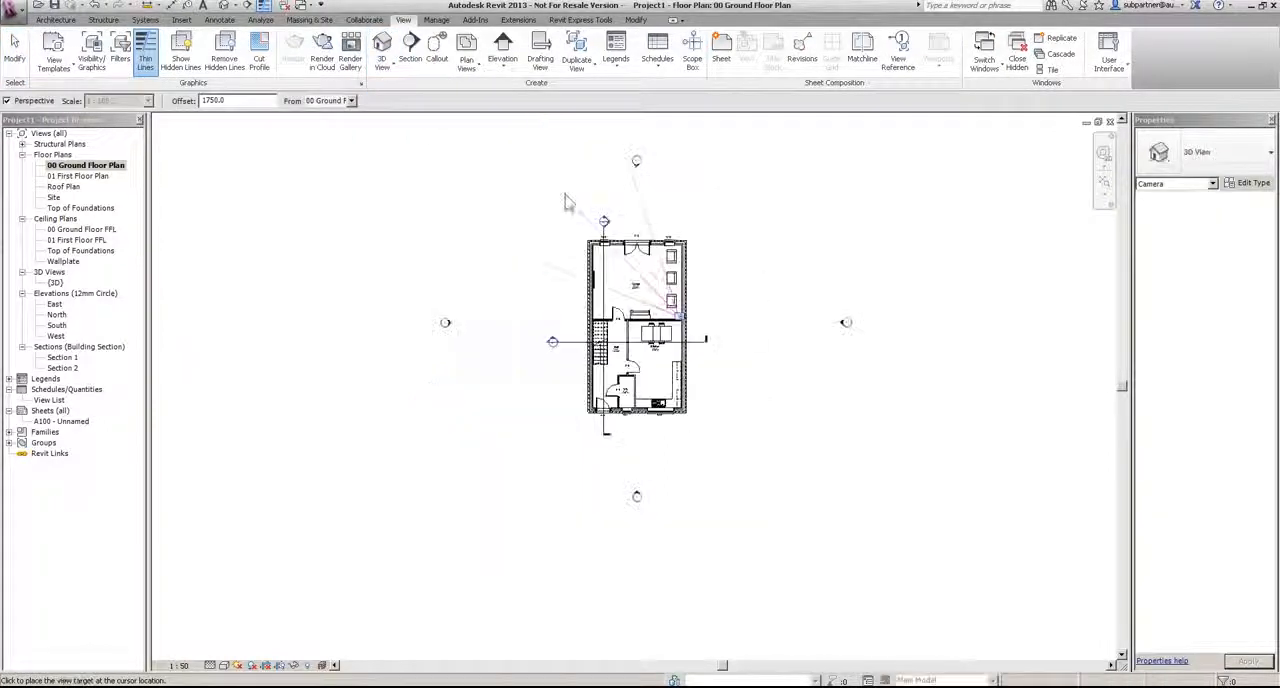
{"action": "scroll", "coordinate": [551, 182], "scroll_direction": "down", "scroll_amount": 3}
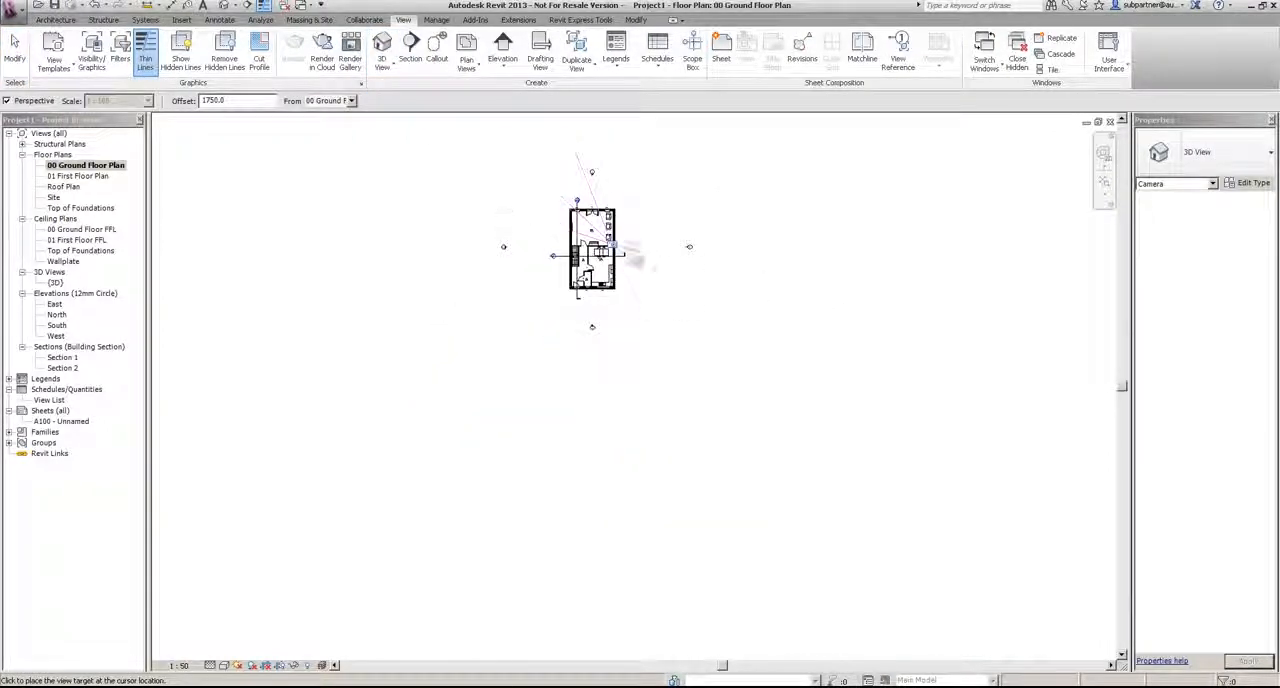
{"action": "left_click", "coordinate": [492, 144]}
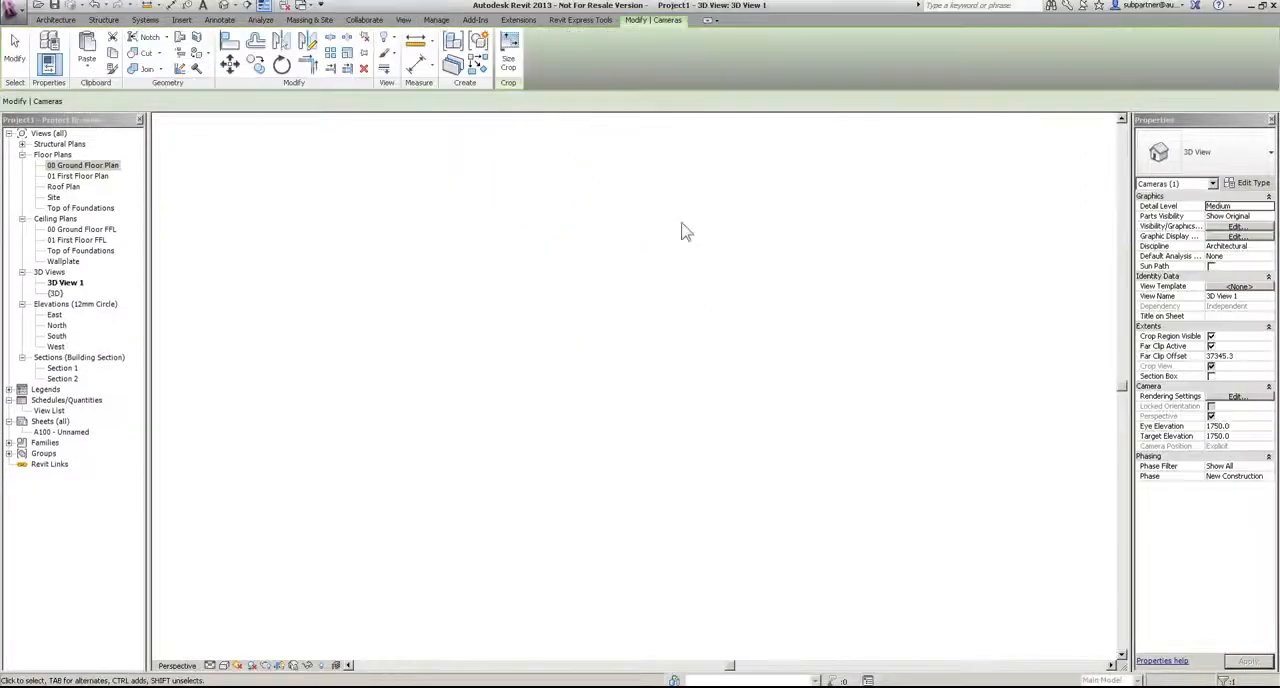
Step: Raise the 50" plasma television on the Lounge wall by setting its offset to 1000
{"action": "left_click", "coordinate": [510, 415]}
{"action": "left_click", "coordinate": [1234, 226]}
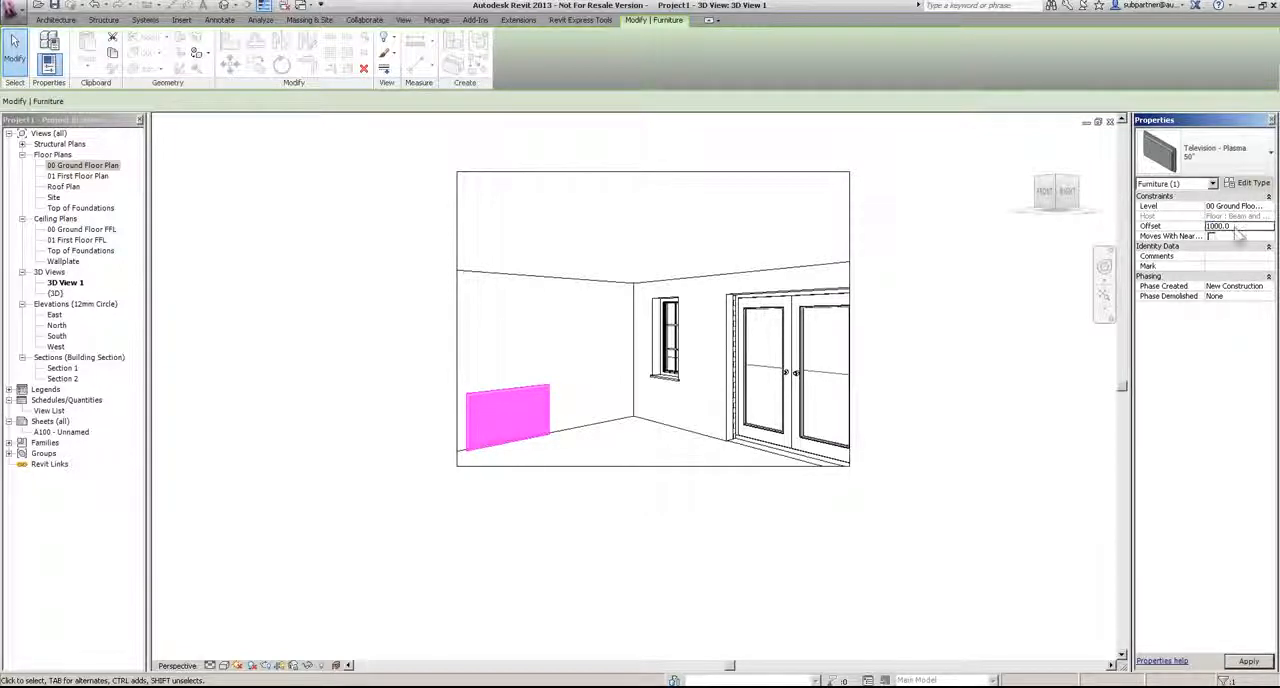
{"action": "left_click", "coordinate": [382, 324]}
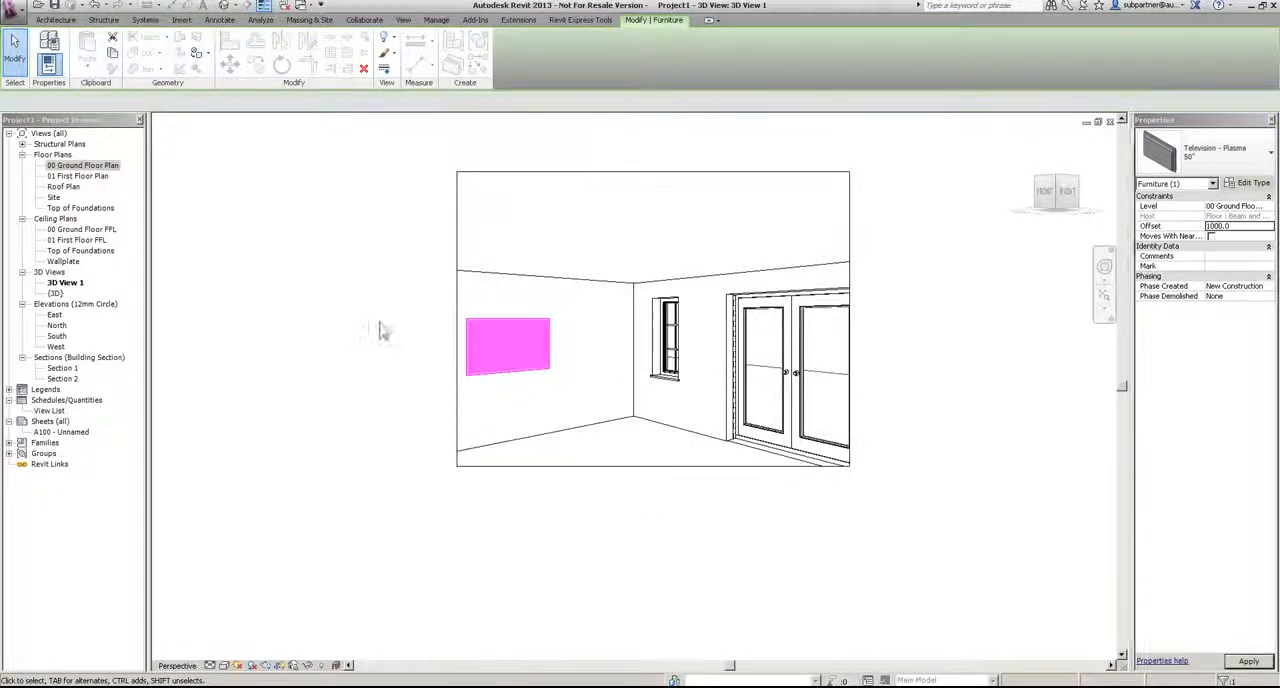
Step: Enlarge the crop region of 3D View 1 outward on both sides and downward to show more of the Lounge
{"action": "left_click", "coordinate": [656, 466]}
{"action": "left_click_drag", "start_coordinate": [849, 318], "coordinate": [932, 320]}
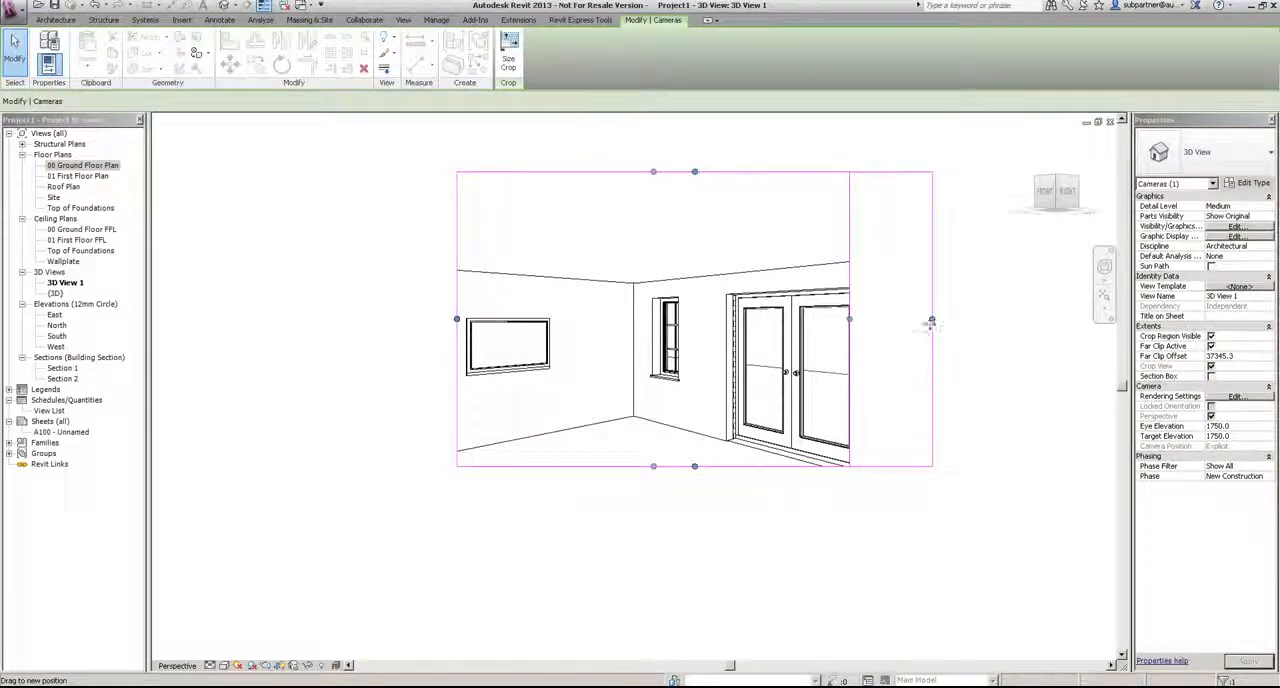
{"action": "left_click_drag", "start_coordinate": [457, 318], "coordinate": [390, 318]}
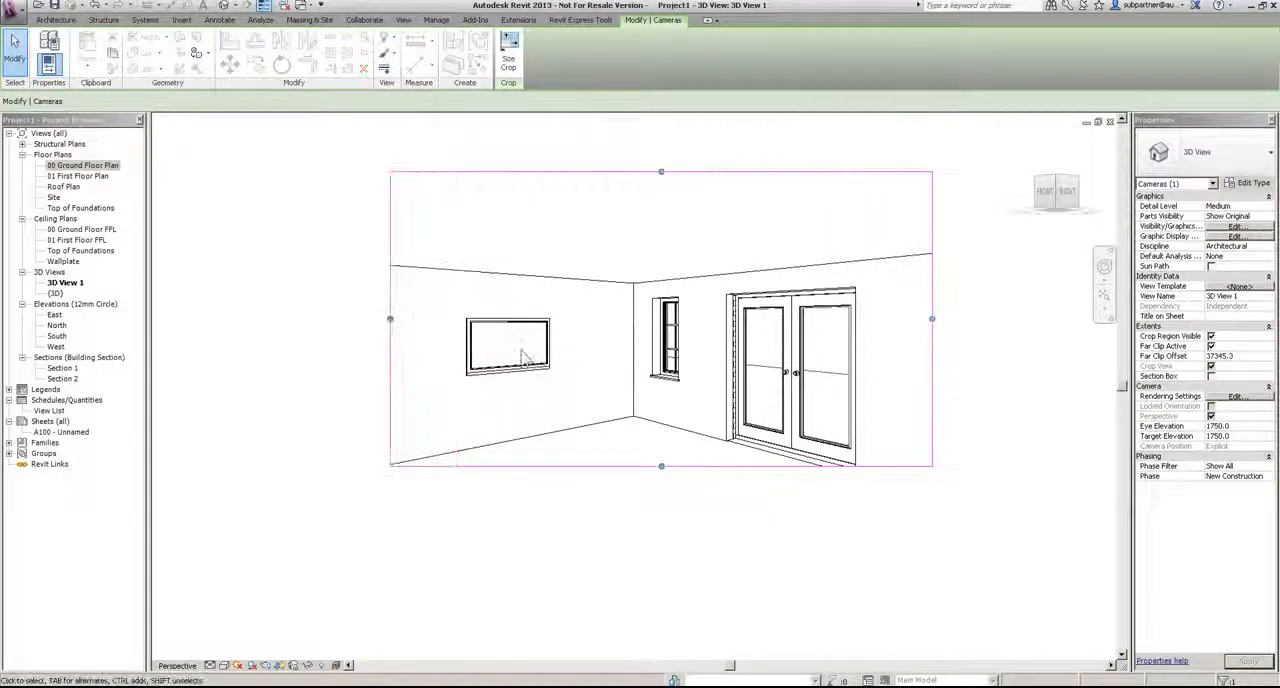
{"action": "left_click_drag", "start_coordinate": [661, 468], "coordinate": [662, 532]}
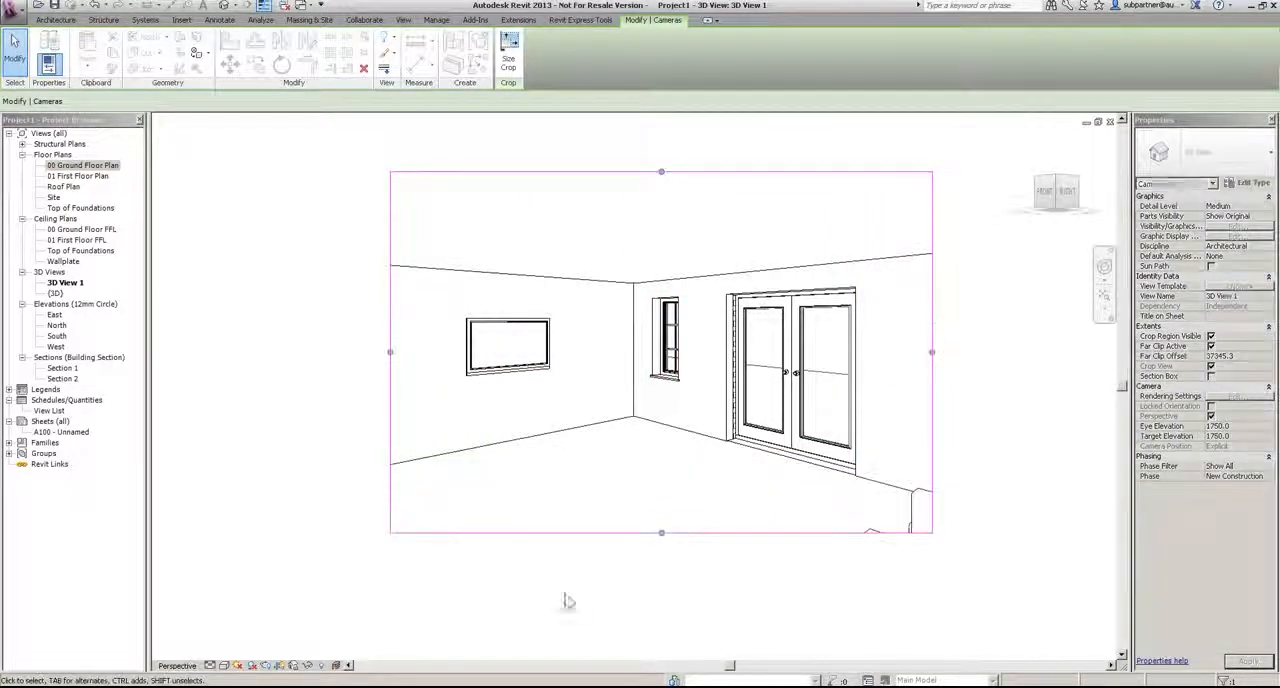
{"action": "left_click", "coordinate": [198, 250]}
Step: Create a second Lounge camera from the 00 Ground Floor Plan, placed in the corner near the television and aimed diagonally across the room
{"action": "double_click", "coordinate": [66, 166]}
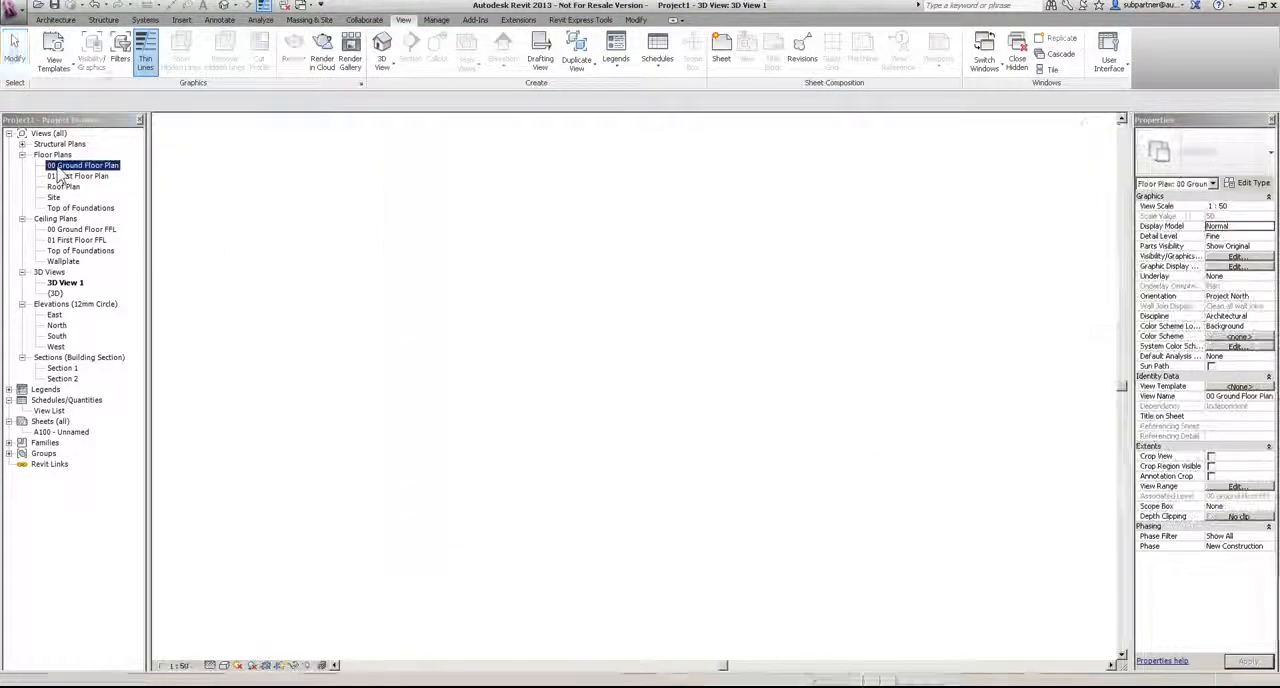
{"action": "left_click", "coordinate": [382, 66]}
{"action": "left_click", "coordinate": [406, 119]}
{"action": "scroll", "coordinate": [565, 212], "scroll_direction": "up", "scroll_amount": 5}
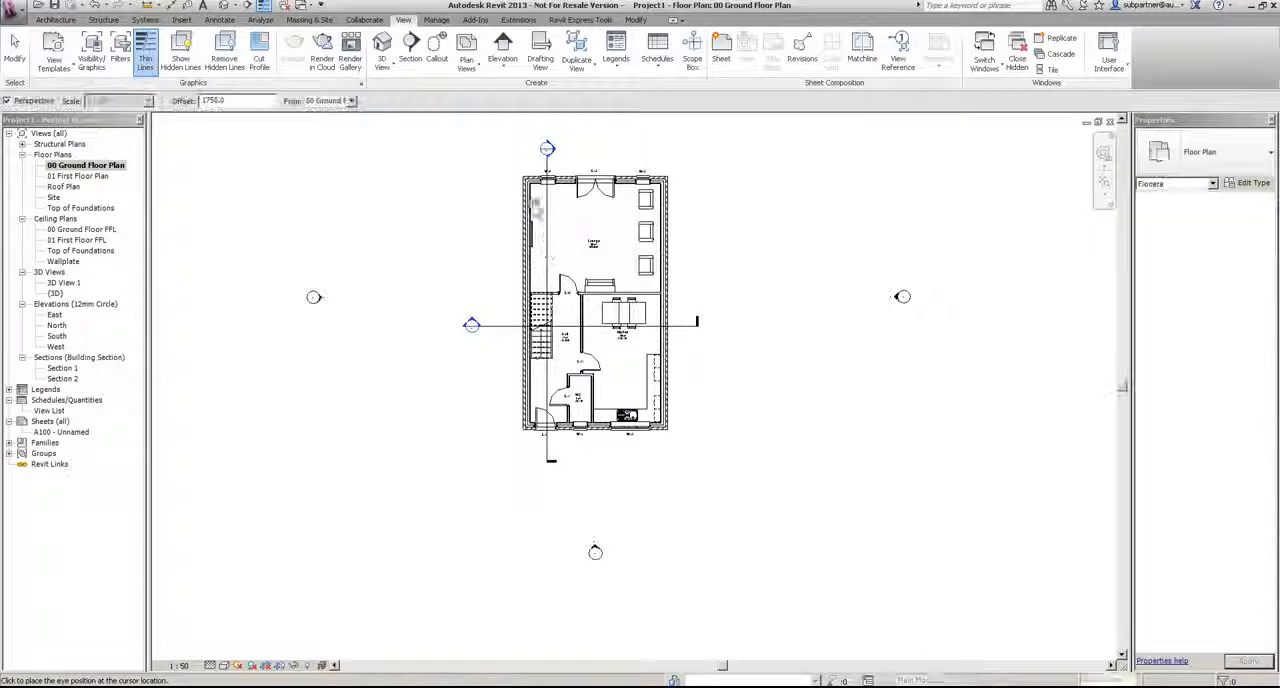
{"action": "left_click", "coordinate": [540, 194]}
{"action": "scroll", "coordinate": [541, 196], "scroll_direction": "down", "scroll_amount": 3}
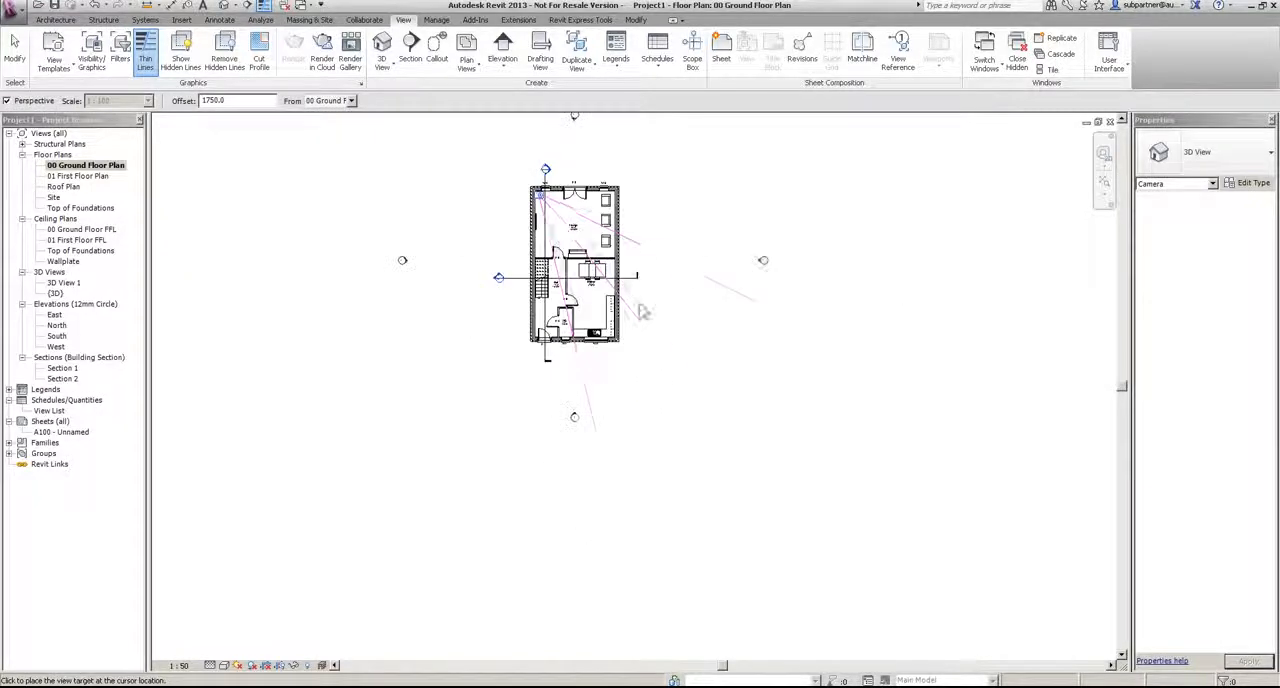
{"action": "left_click", "coordinate": [682, 400]}
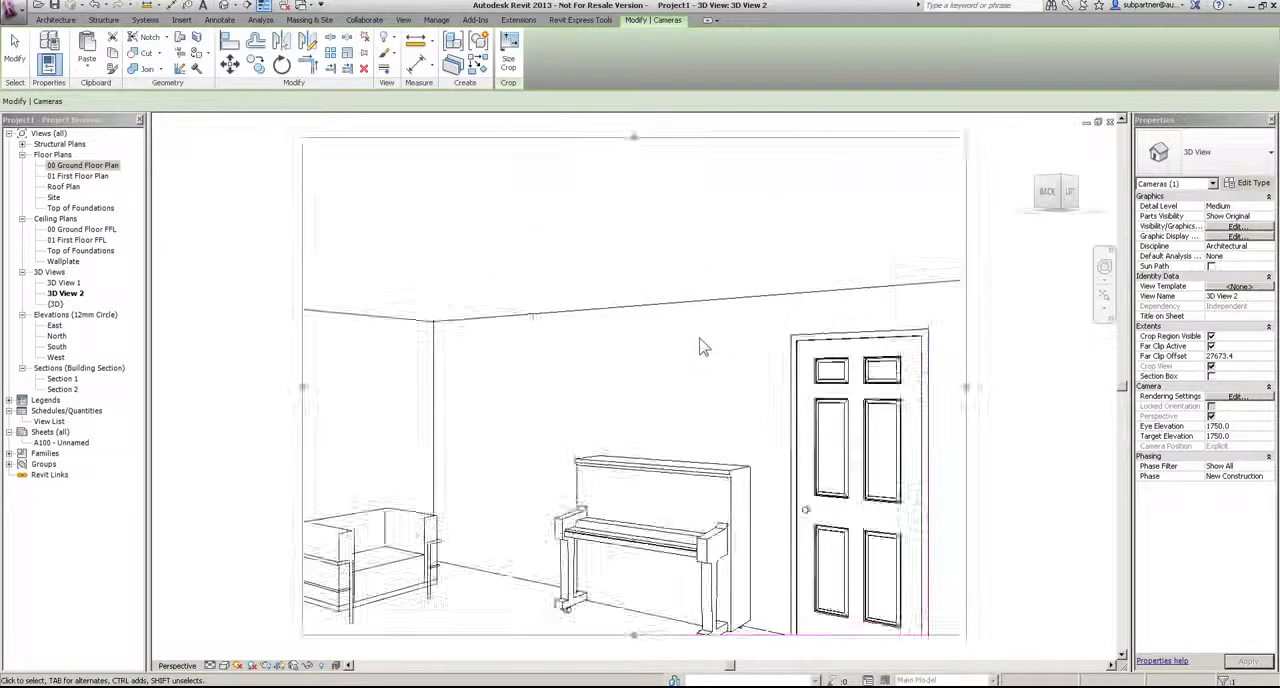
Step: Extend the crop region of 3D View 2 downward and past the armchairs to show the floor and more seating
{"action": "scroll", "coordinate": [703, 347], "scroll_direction": "down", "scroll_amount": 1}
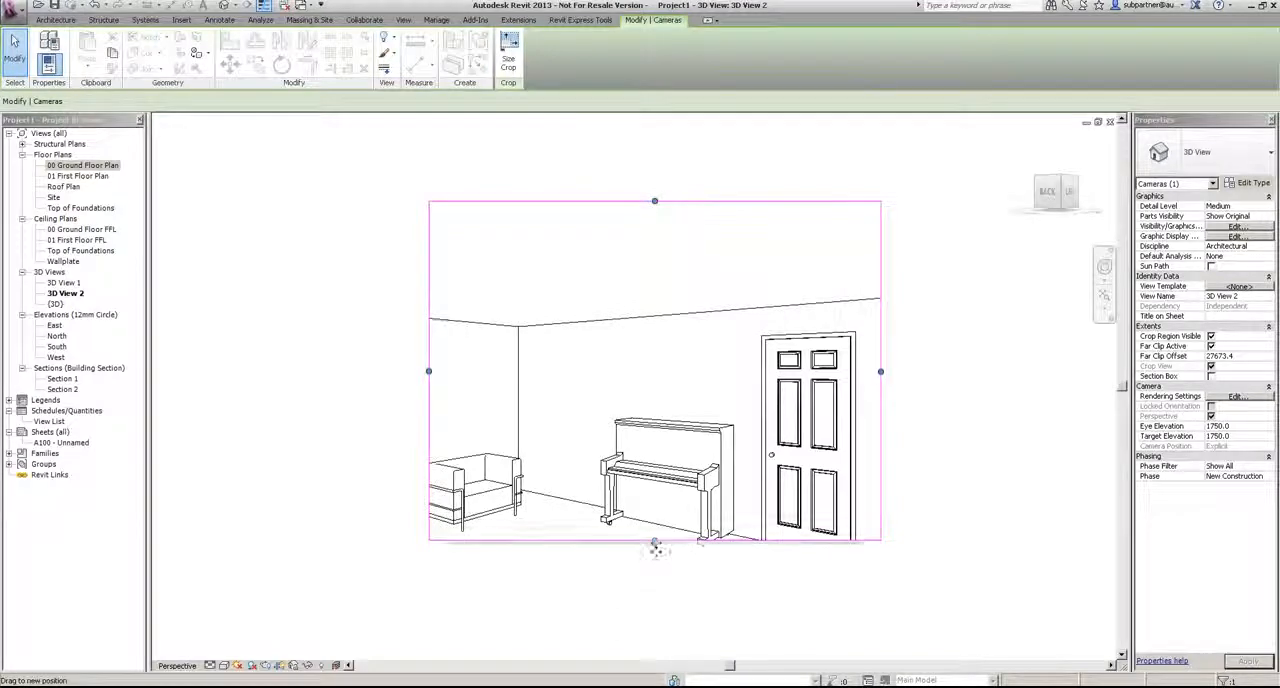
{"action": "left_click_drag", "start_coordinate": [654, 540], "coordinate": [654, 602]}
{"action": "left_click_drag", "start_coordinate": [429, 402], "coordinate": [371, 402]}
{"action": "left_click", "coordinate": [292, 247]}
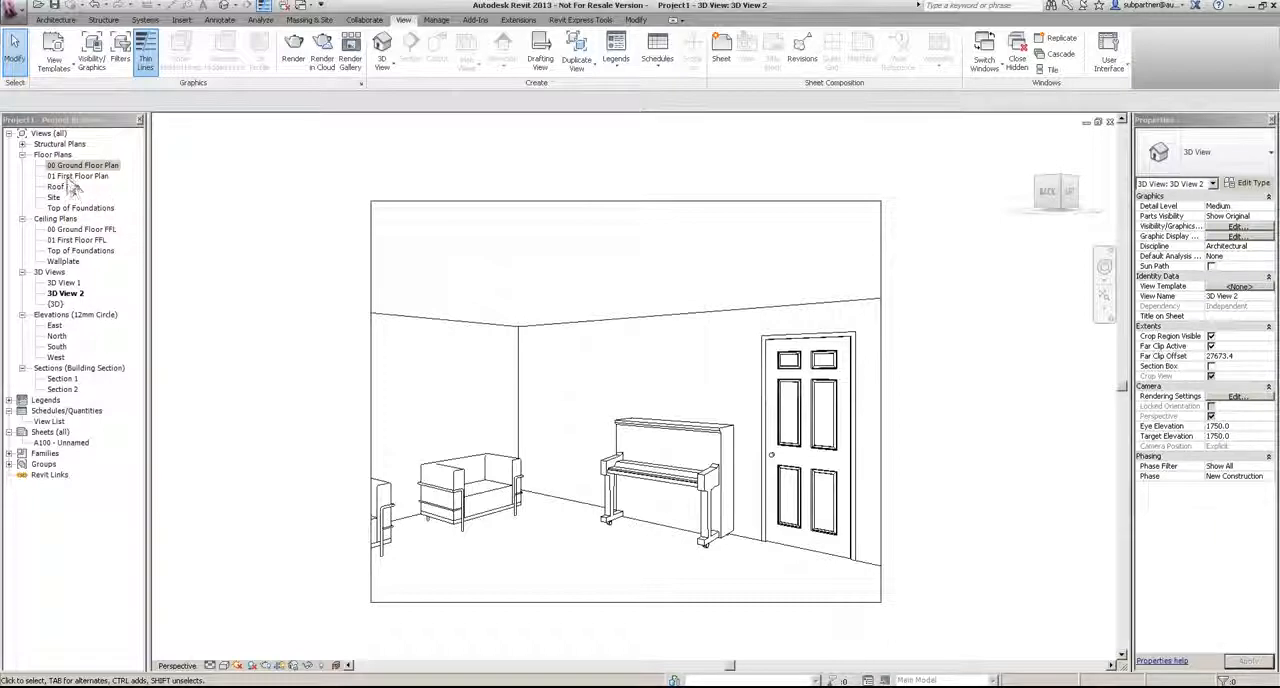
Step: Create a Kitchen camera from the 00 Ground Floor Plan, placed in the corner between Hall and Lounge and aimed diagonally past the counter corner
{"action": "double_click", "coordinate": [72, 166]}
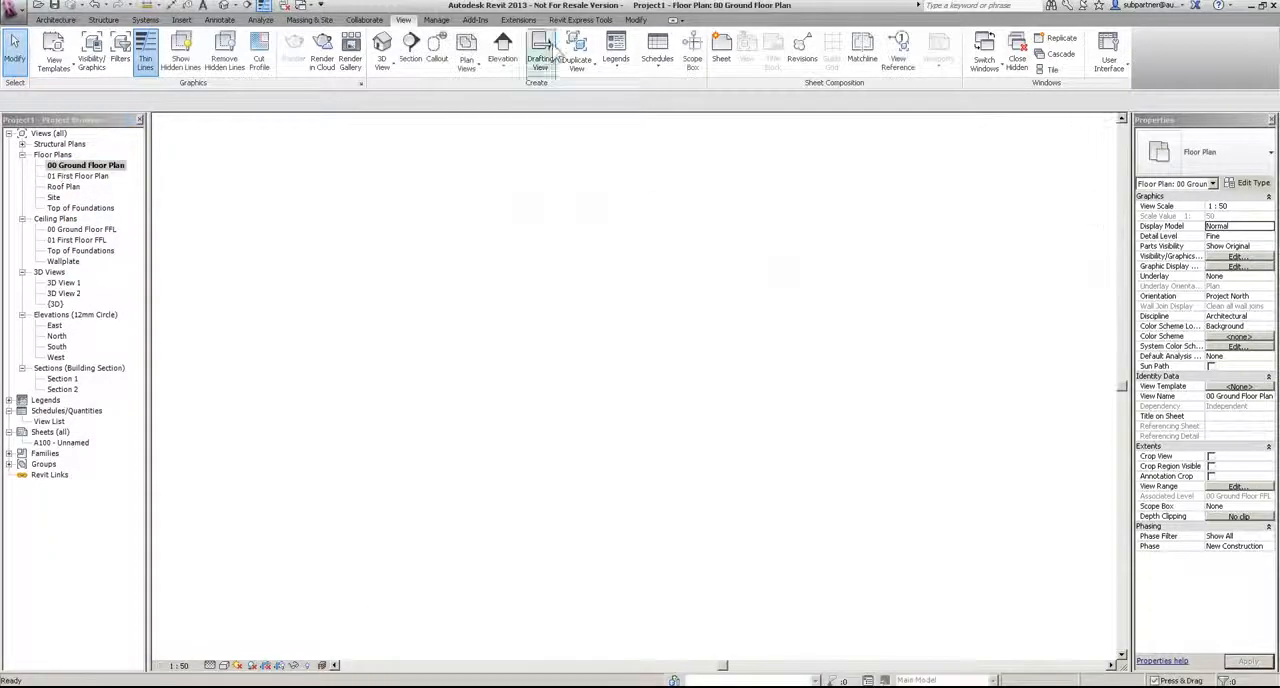
{"action": "left_click", "coordinate": [382, 64]}
{"action": "left_click", "coordinate": [403, 121]}
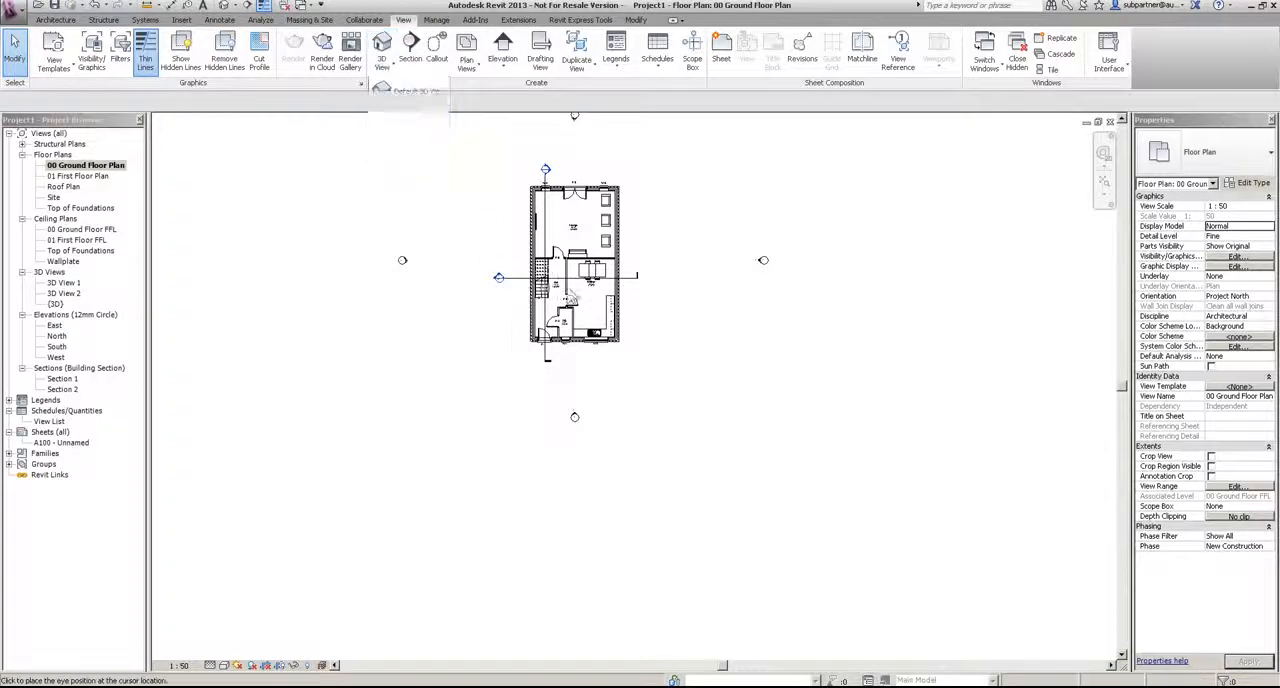
{"action": "scroll", "coordinate": [570, 270], "scroll_direction": "up", "scroll_amount": 4}
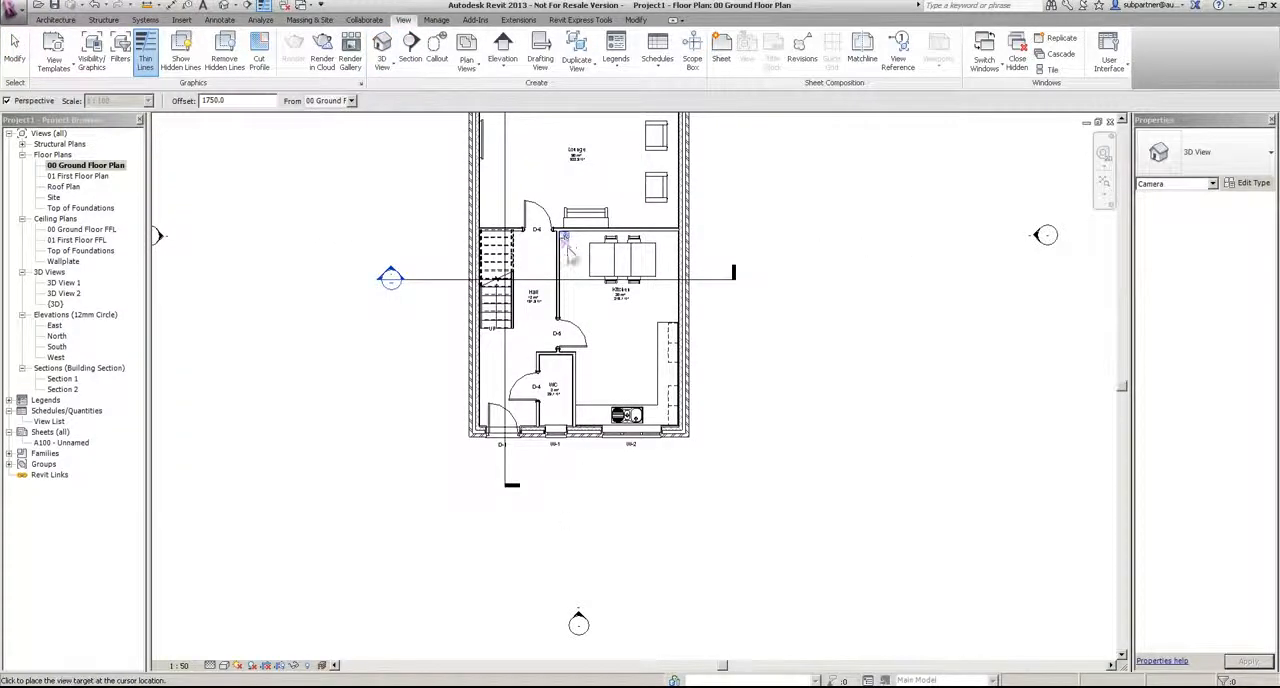
{"action": "scroll", "coordinate": [580, 266], "scroll_direction": "down", "scroll_amount": 2}
{"action": "left_click", "coordinate": [700, 505]}
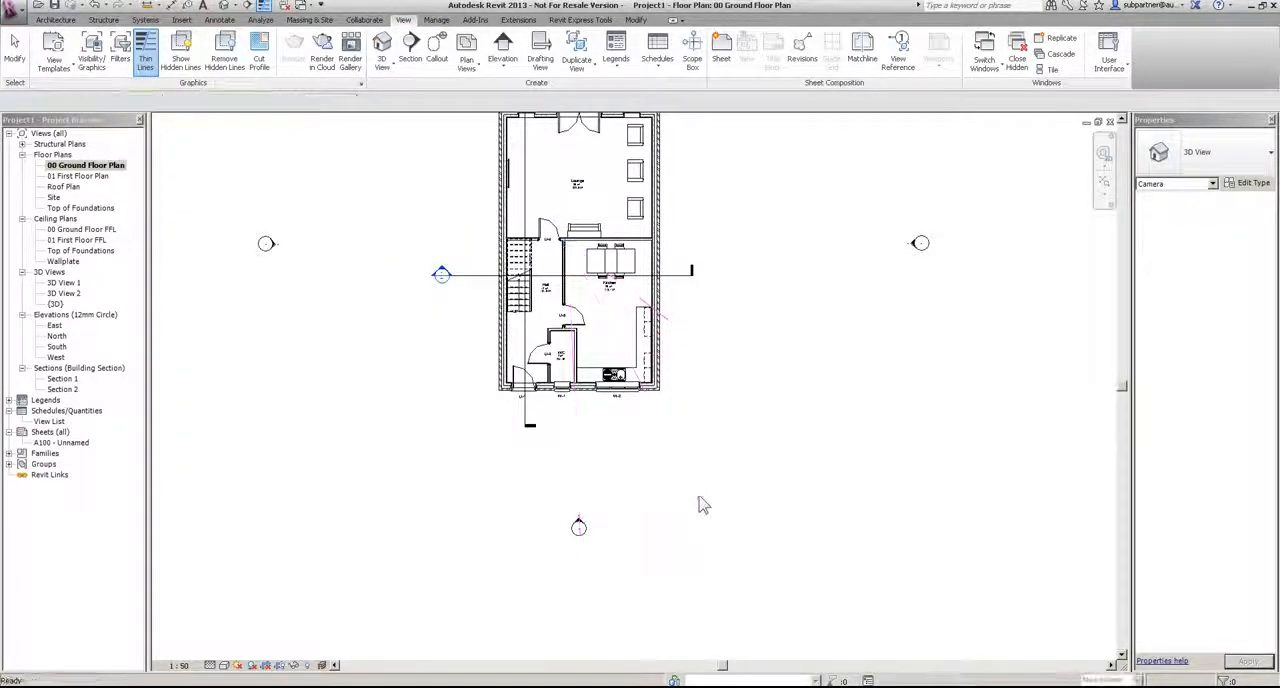
Step: Extend the crop region of 3D View 3 downward and out past the dining chairs to show the Kitchen floor and more seating
{"action": "scroll", "coordinate": [680, 400], "scroll_direction": "down", "scroll_amount": 3}
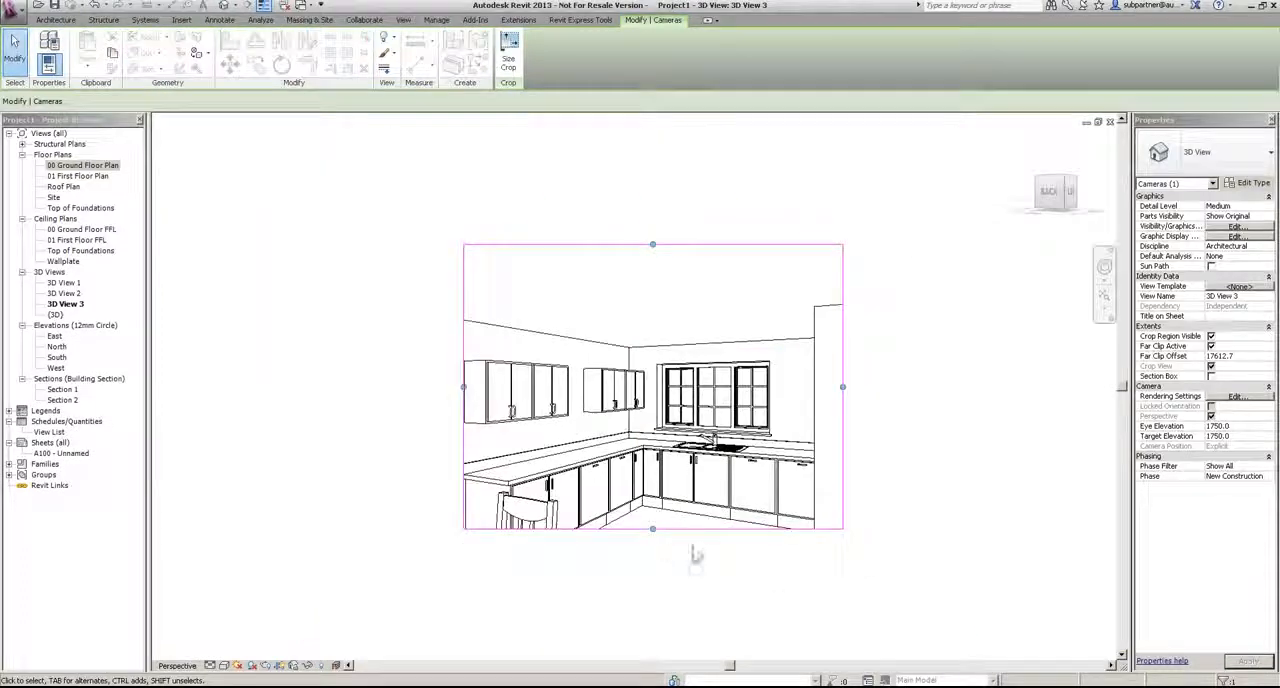
{"action": "left_click_drag", "start_coordinate": [652, 529], "coordinate": [652, 595]}
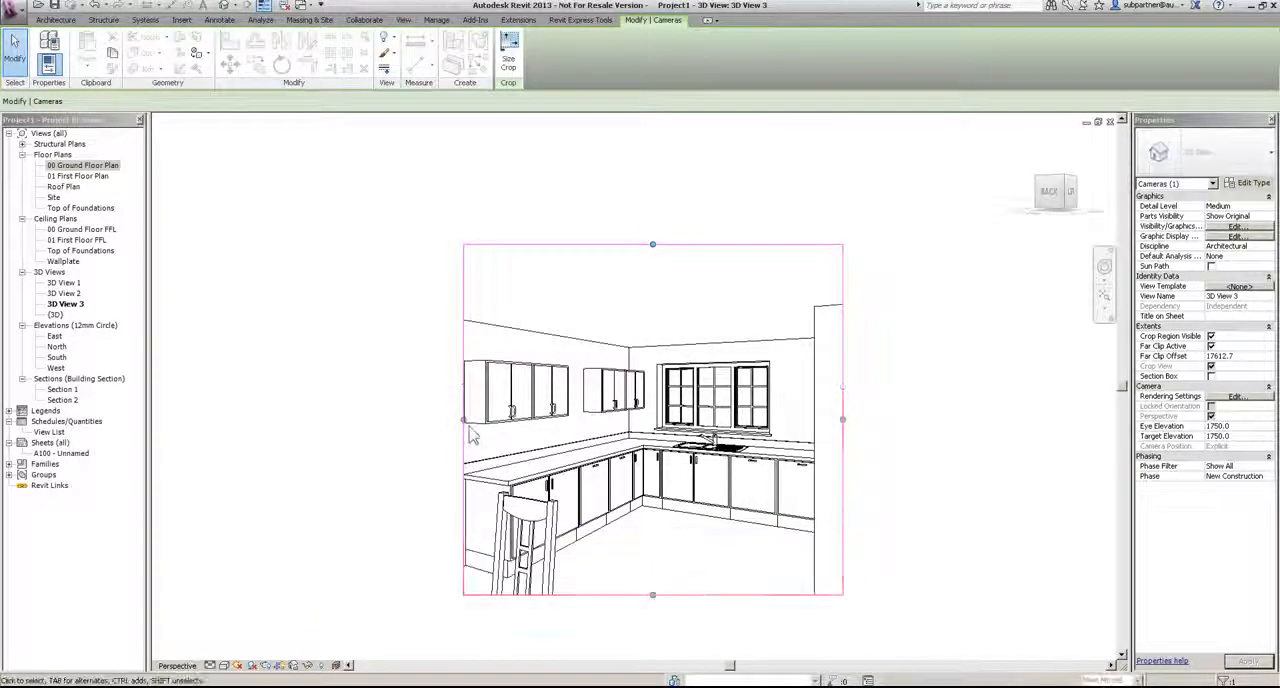
{"action": "left_click_drag", "start_coordinate": [463, 419], "coordinate": [391, 419]}
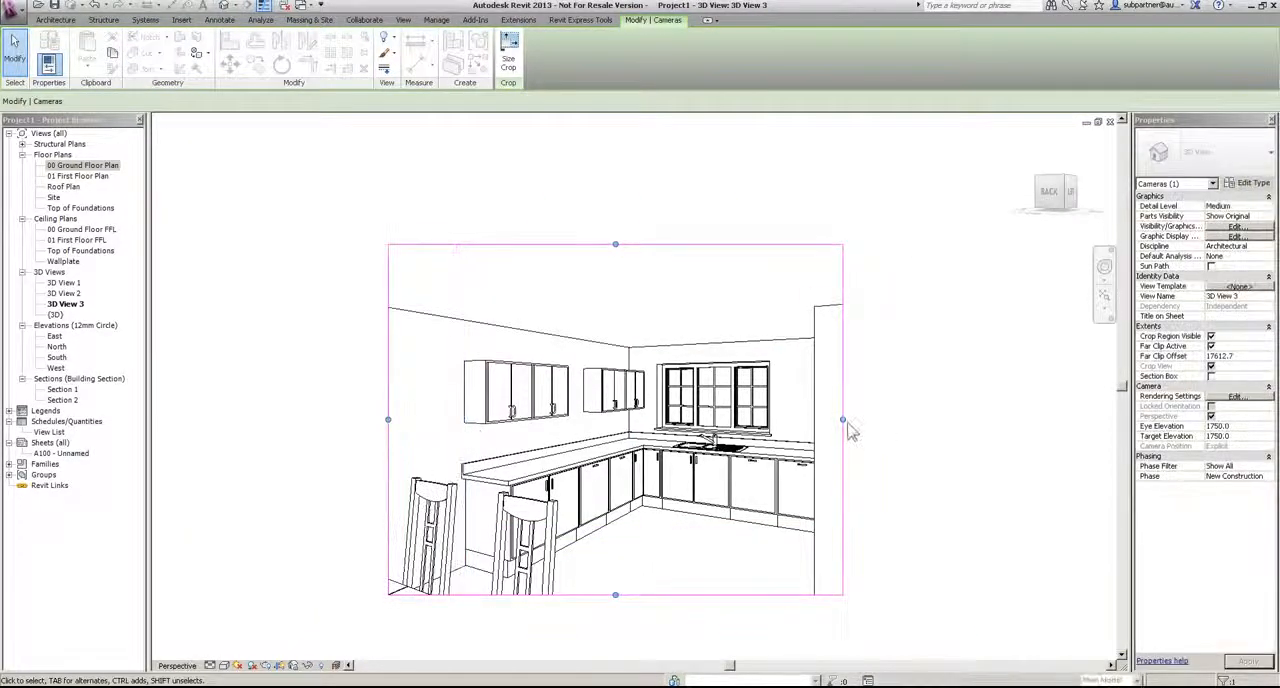
{"action": "left_click", "coordinate": [185, 155]}
Step: Place an interior elevation marker in the Kitchen on the 00 Ground Floor Plan, facing the sink and window W-2
{"action": "double_click", "coordinate": [82, 165]}
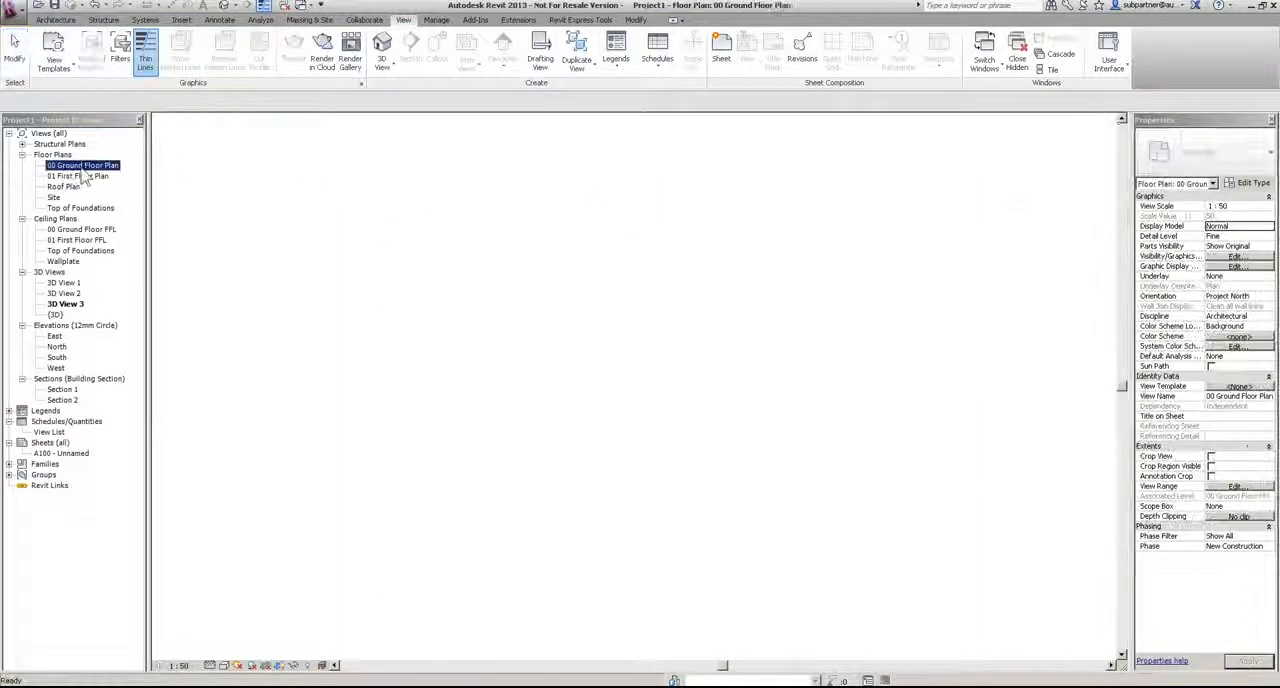
{"action": "scroll", "coordinate": [658, 372], "scroll_direction": "up", "scroll_amount": 3}
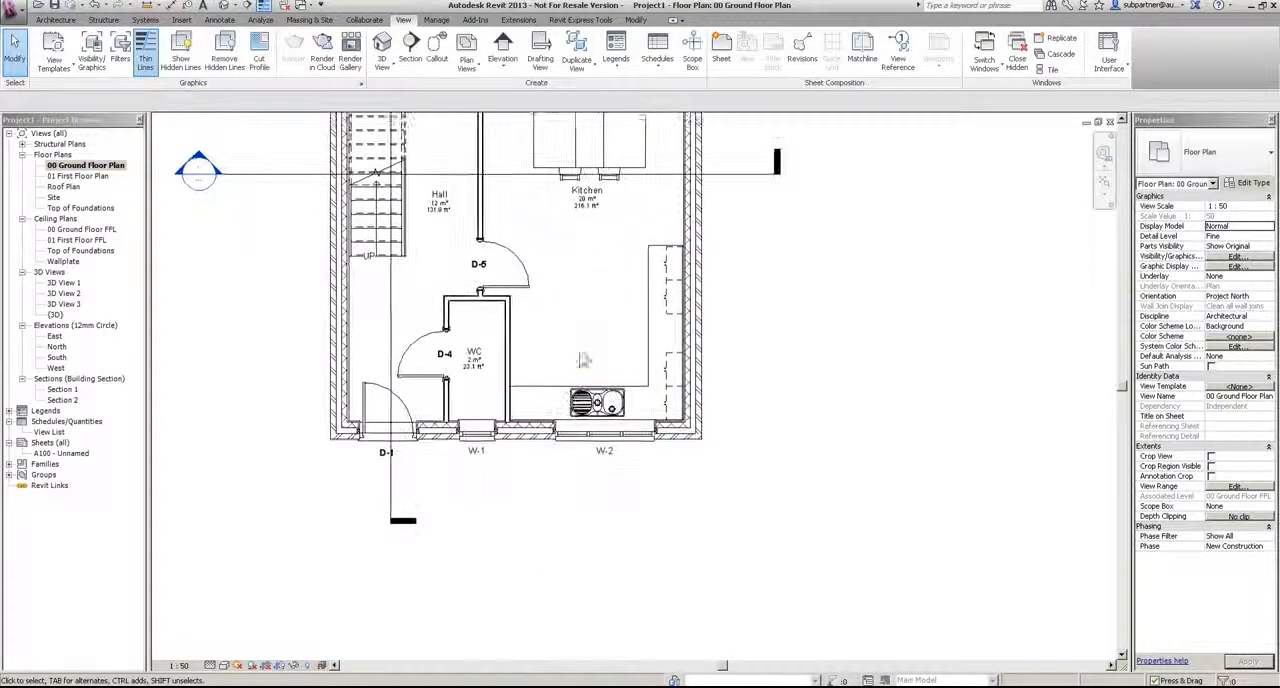
{"action": "left_click", "coordinate": [503, 45]}
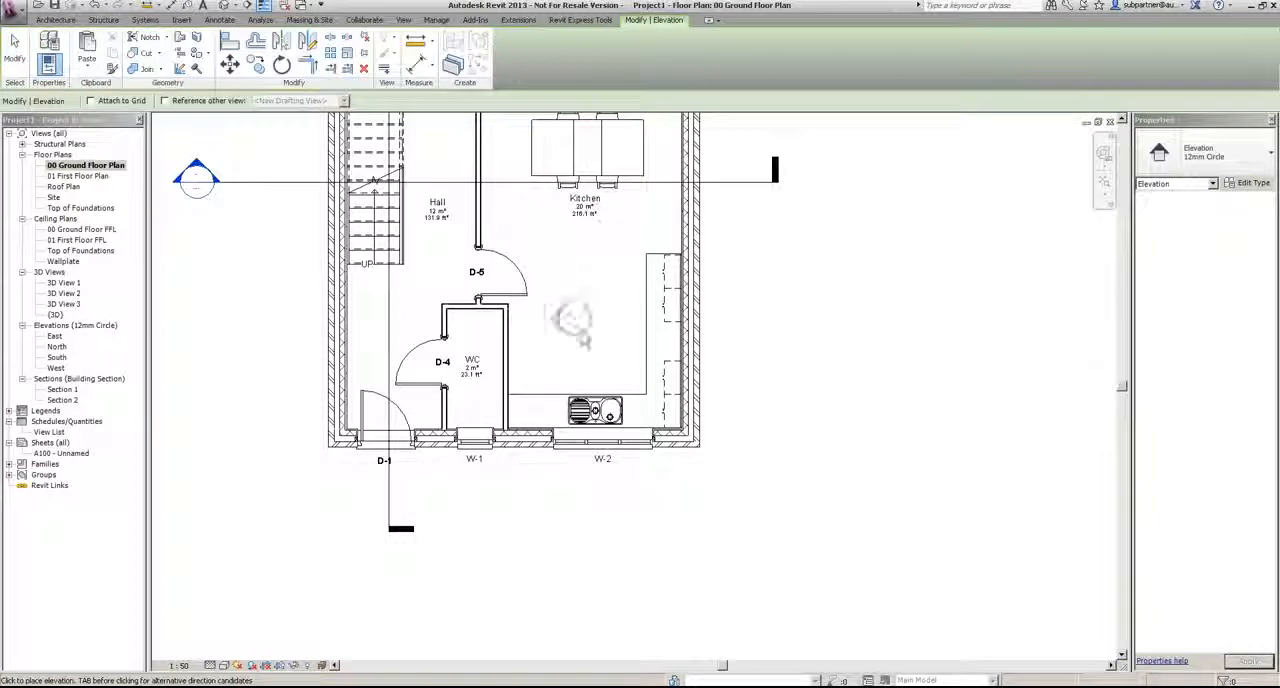
{"action": "left_click", "coordinate": [592, 365]}
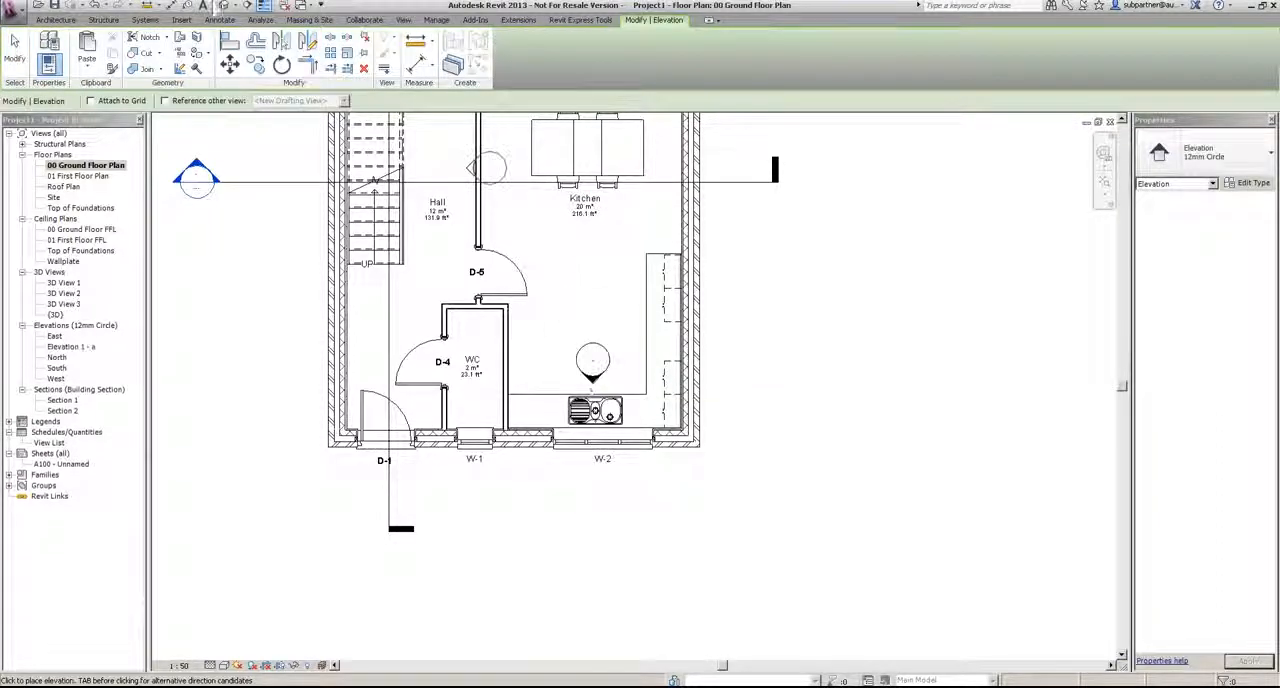
{"action": "key", "text": "Escape"}
{"action": "key", "text": "Escape"}
Step: Add two more elevation views to the Kitchen marker, facing the WC side and the long counter side
{"action": "left_click", "coordinate": [592, 360]}
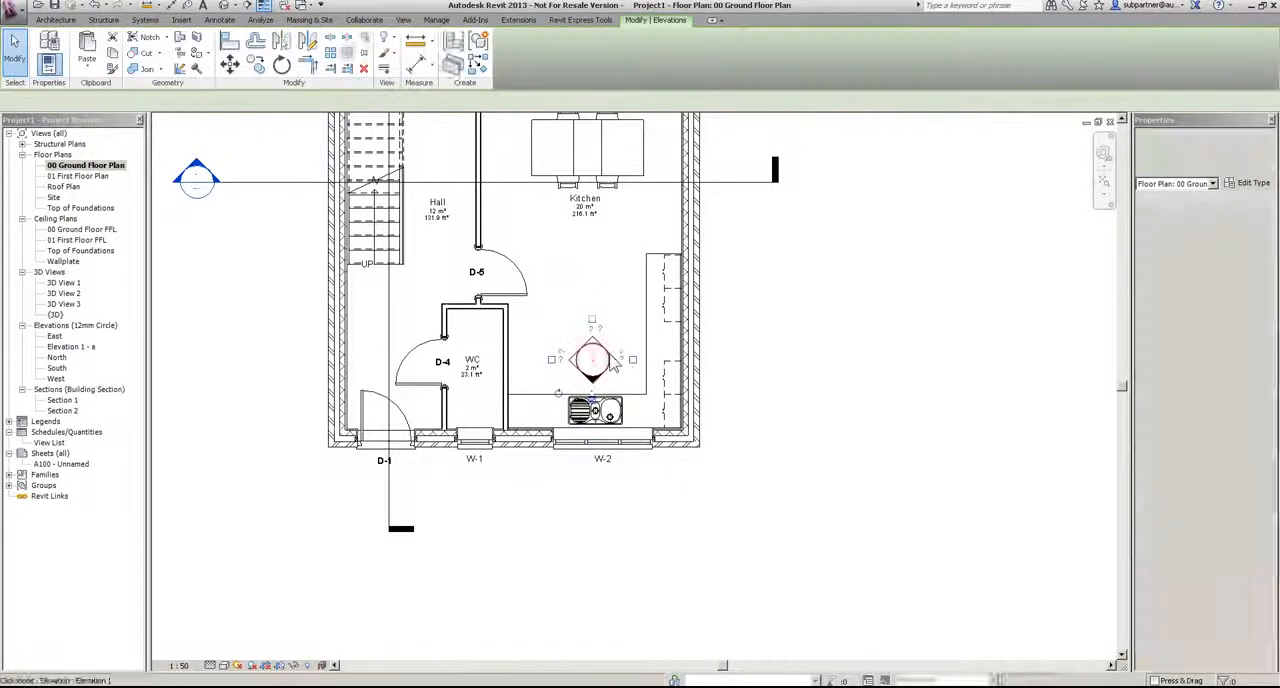
{"action": "left_click", "coordinate": [632, 360]}
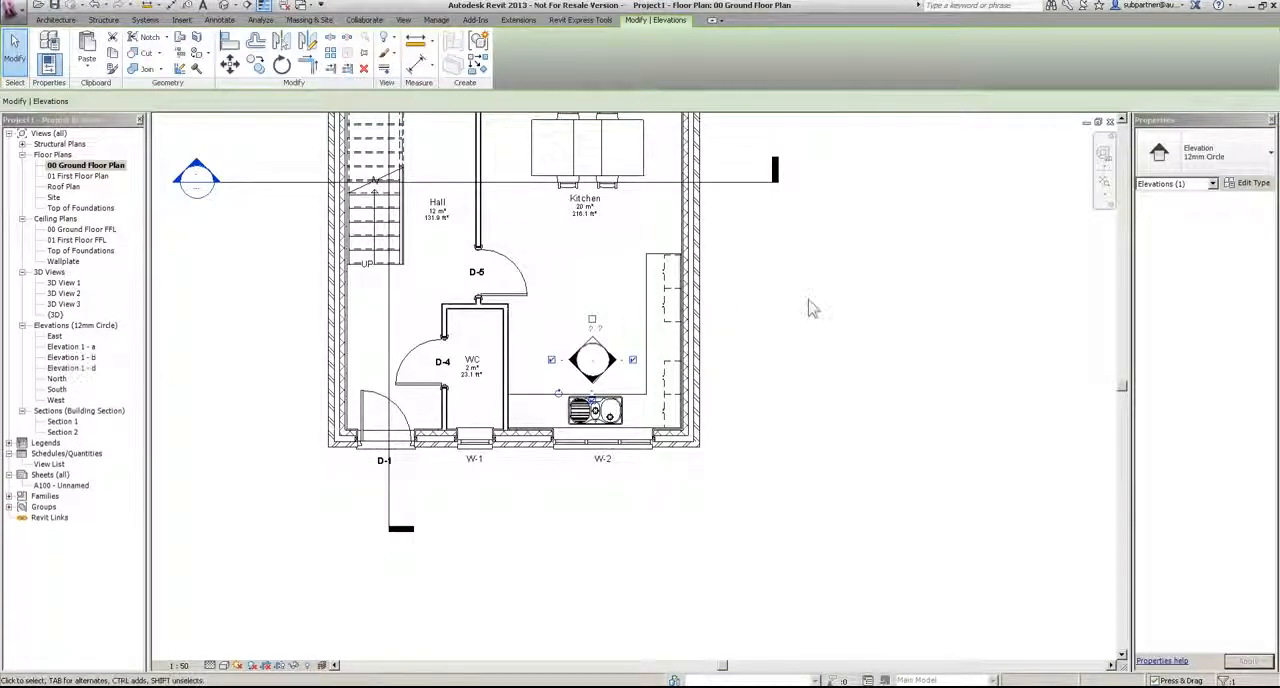
{"action": "left_click", "coordinate": [878, 382]}
Step: Set the view scale of Elevation 1 - a, Elevation 1 - b and Elevation 1 - d together to 1:20
{"action": "left_click", "coordinate": [71, 346]}
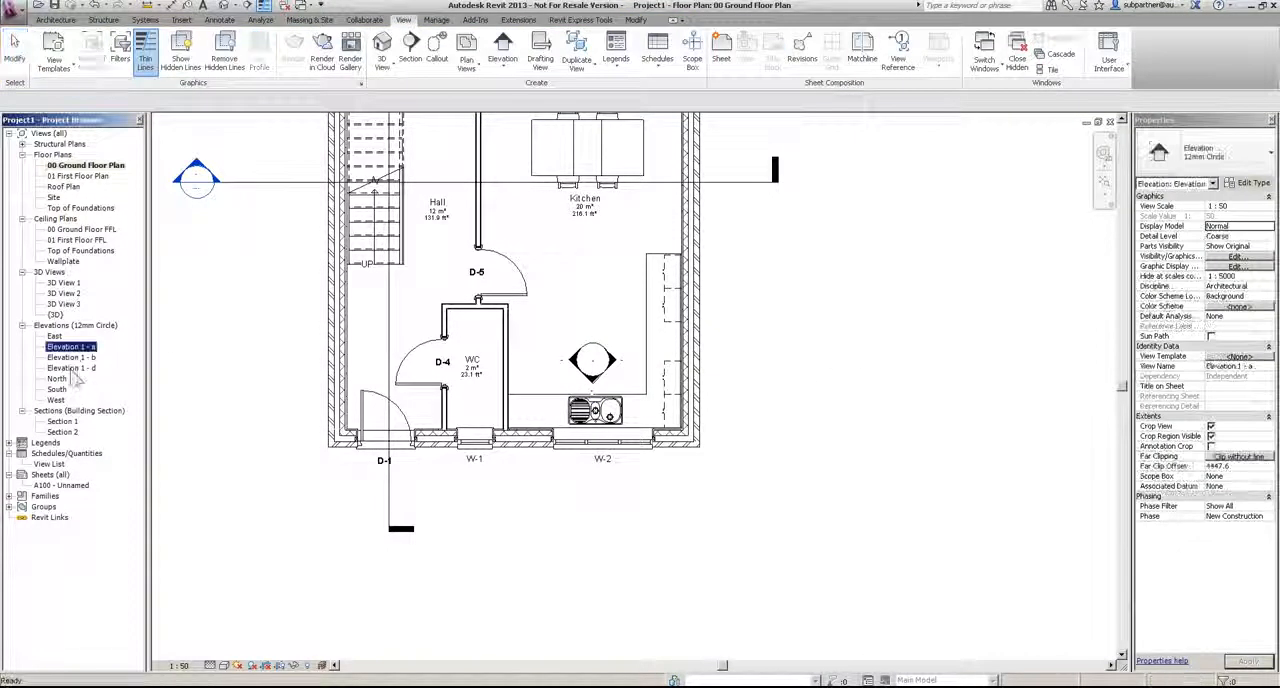
{"action": "left_click", "coordinate": [72, 368], "text": "shift"}
{"action": "left_click", "coordinate": [1266, 206]}
{"action": "left_click", "coordinate": [1269, 206]}
{"action": "left_click", "coordinate": [1248, 219]}
{"action": "left_click", "coordinate": [199, 370]}
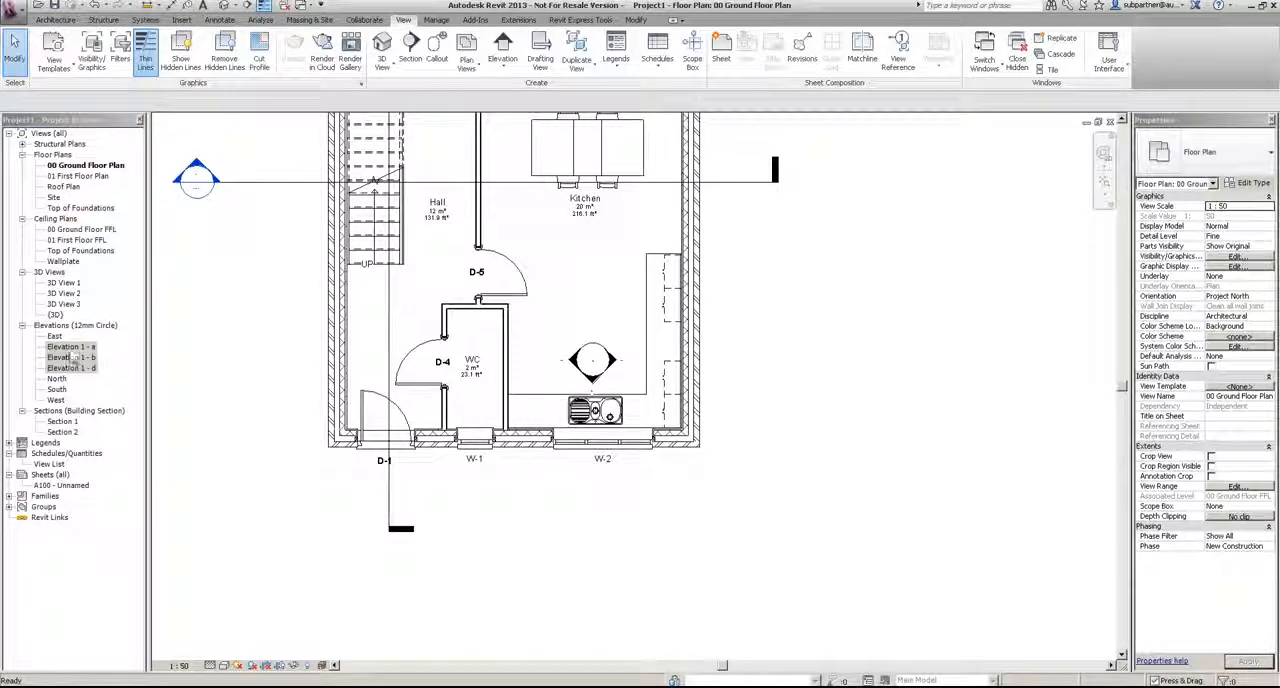
Step: Review the Kitchen interior elevations by viewing Elevation 1 - a, Elevation 1 - b and Elevation 1 - d in turn
{"action": "double_click", "coordinate": [72, 346]}
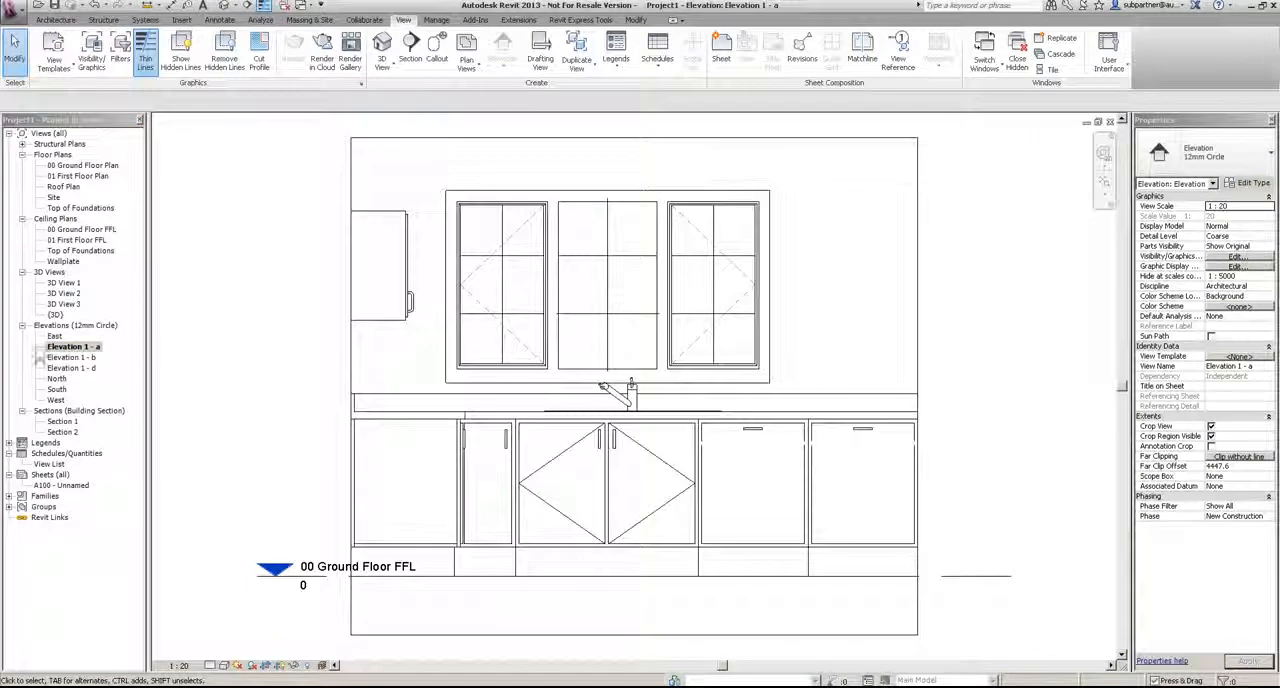
{"action": "double_click", "coordinate": [72, 357]}
{"action": "left_click", "coordinate": [72, 368]}
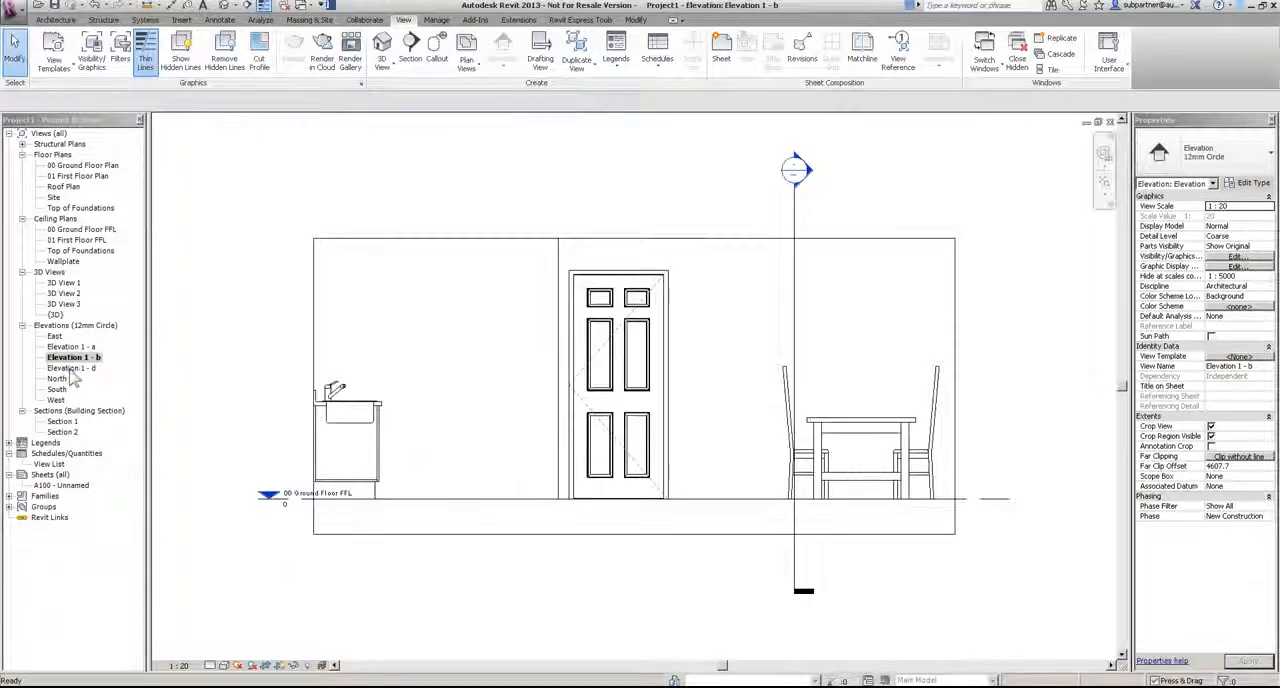
{"action": "double_click", "coordinate": [71, 369]}
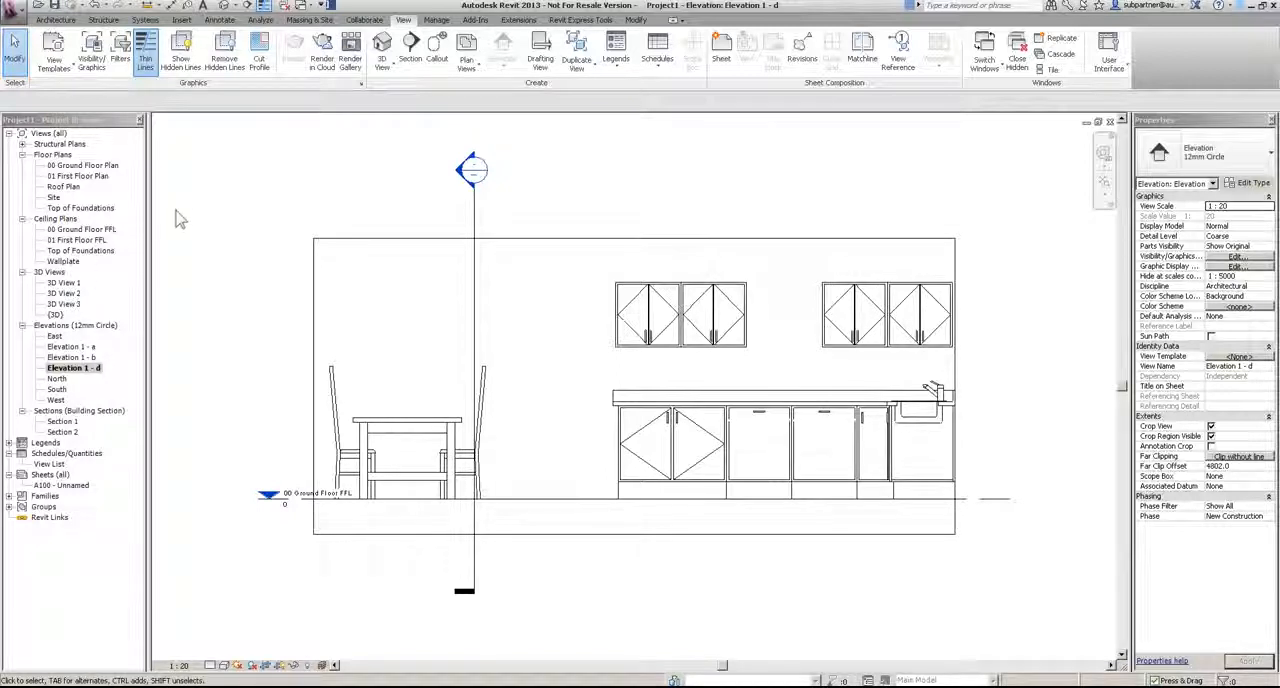
{"action": "double_click", "coordinate": [62, 156]}
{"action": "left_click", "coordinate": [23, 157]}
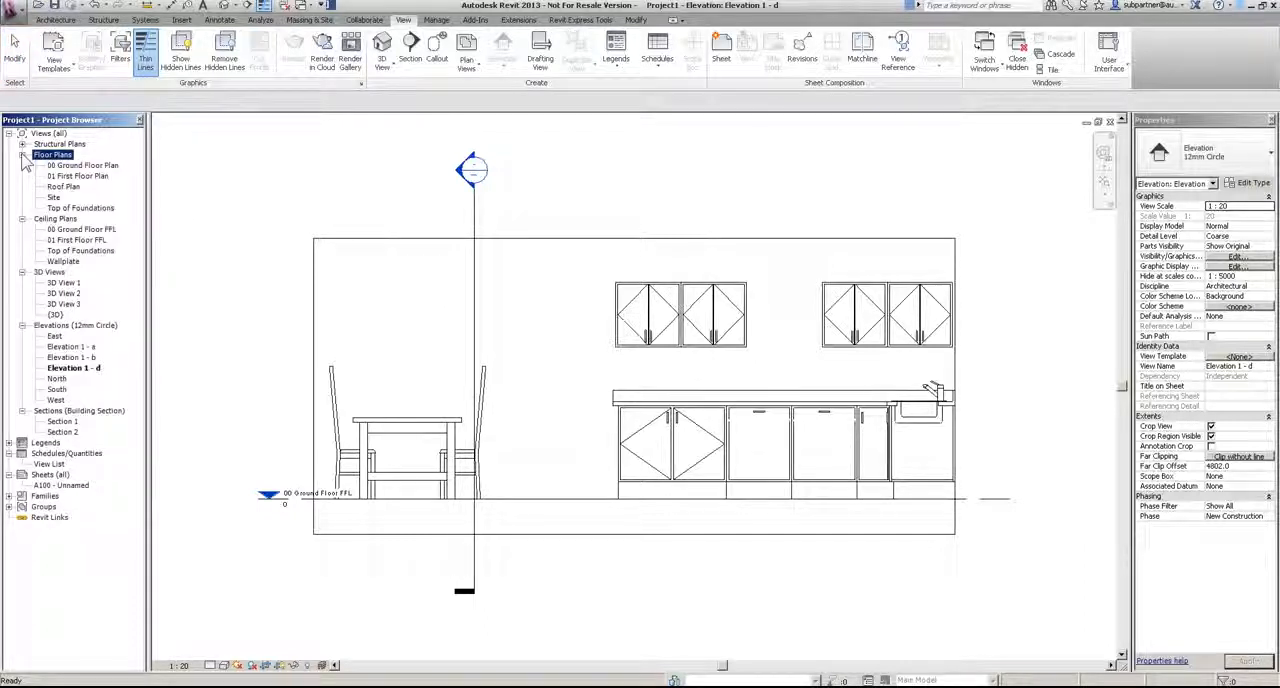
Step: Return to the 00 Ground Floor Plan and duplicate the view without its detailing
{"action": "double_click", "coordinate": [84, 165]}
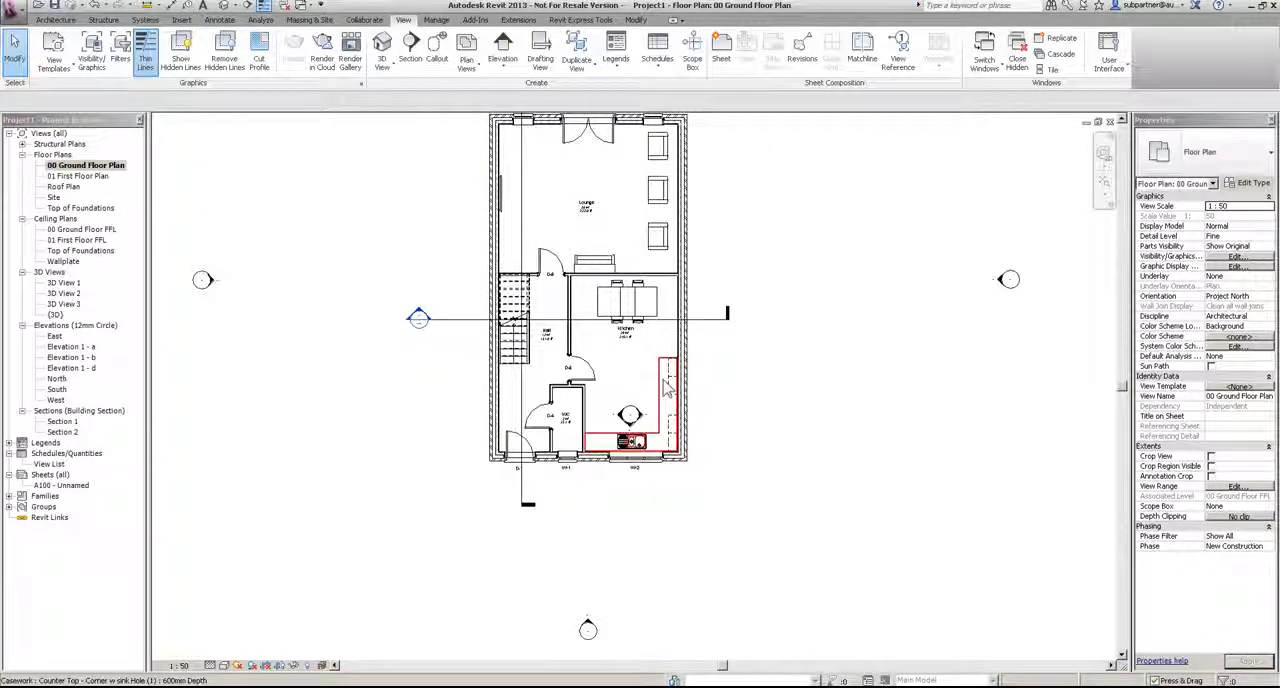
{"action": "scroll", "coordinate": [667, 388], "scroll_direction": "down", "scroll_amount": 2}
{"action": "scroll", "coordinate": [711, 246], "scroll_direction": "up", "scroll_amount": 2}
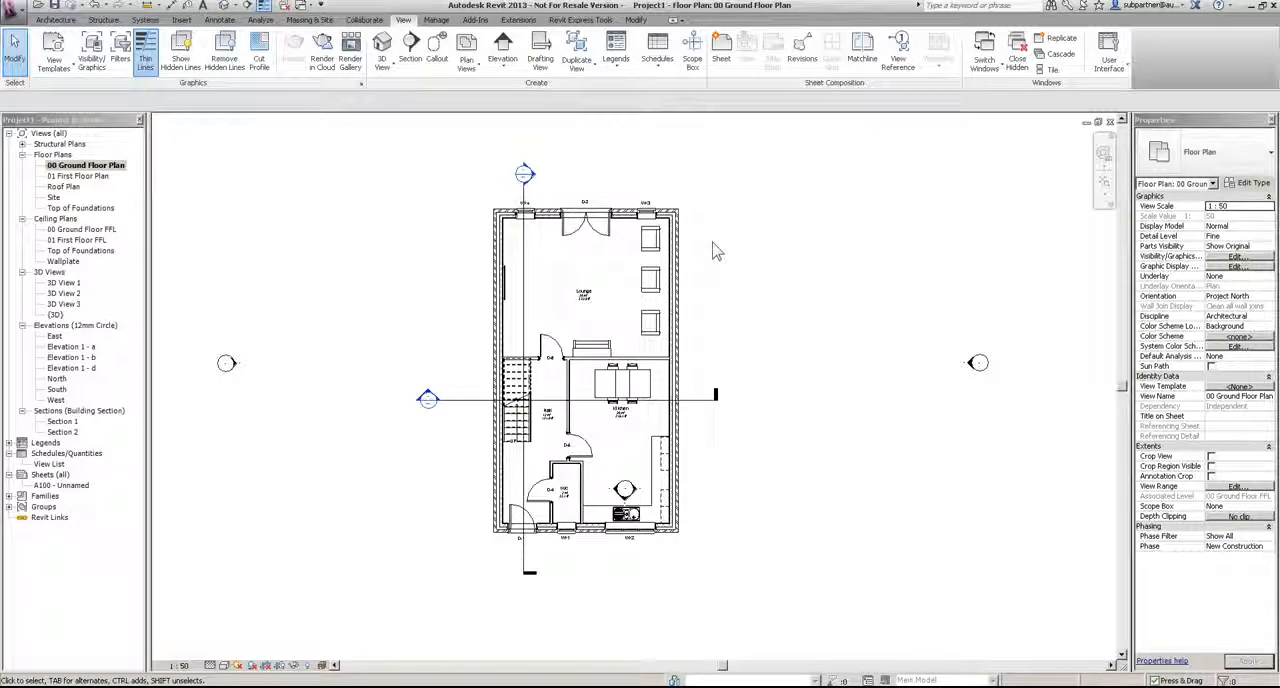
{"action": "scroll", "coordinate": [523, 208], "scroll_direction": "up", "scroll_amount": 2}
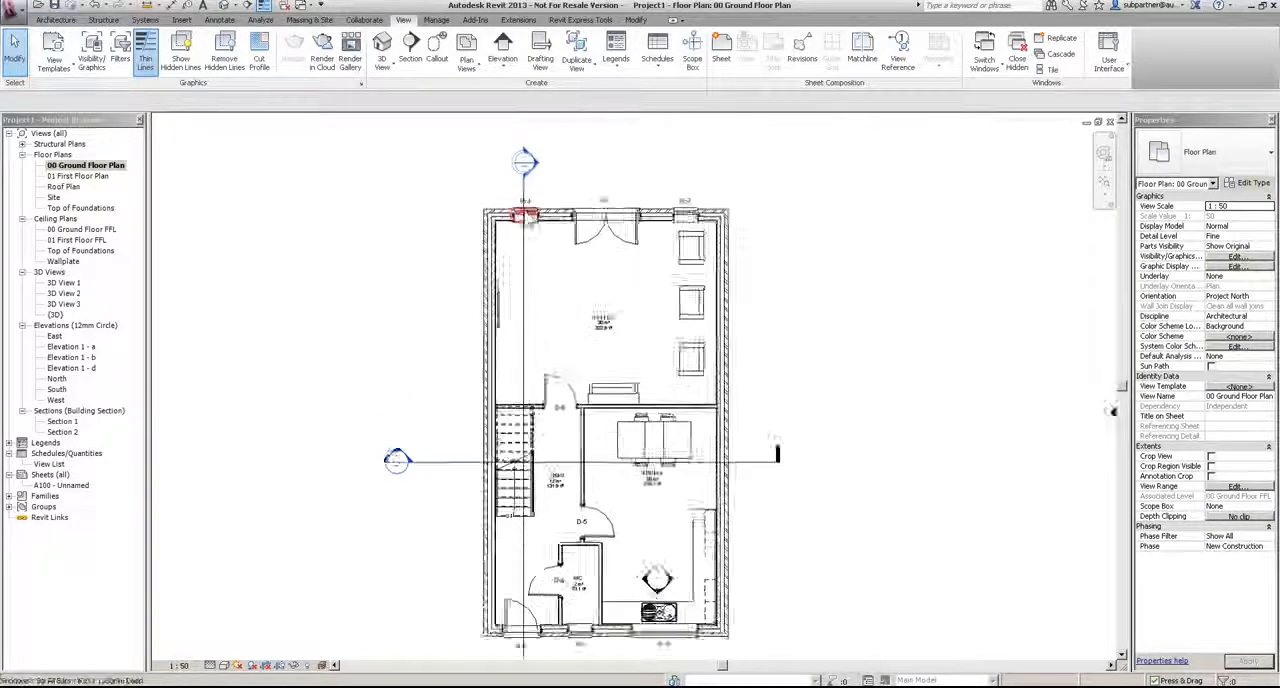
{"action": "right_click", "coordinate": [86, 166]}
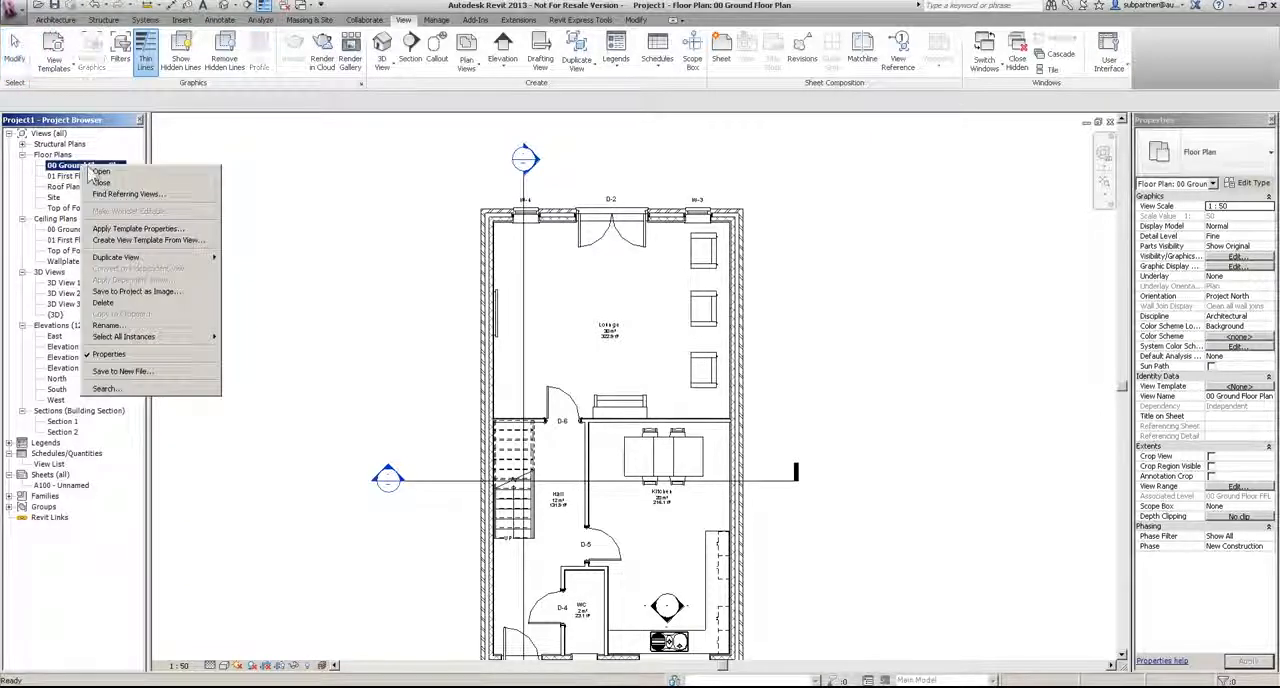
{"action": "mouse_move", "coordinate": [134, 260]}
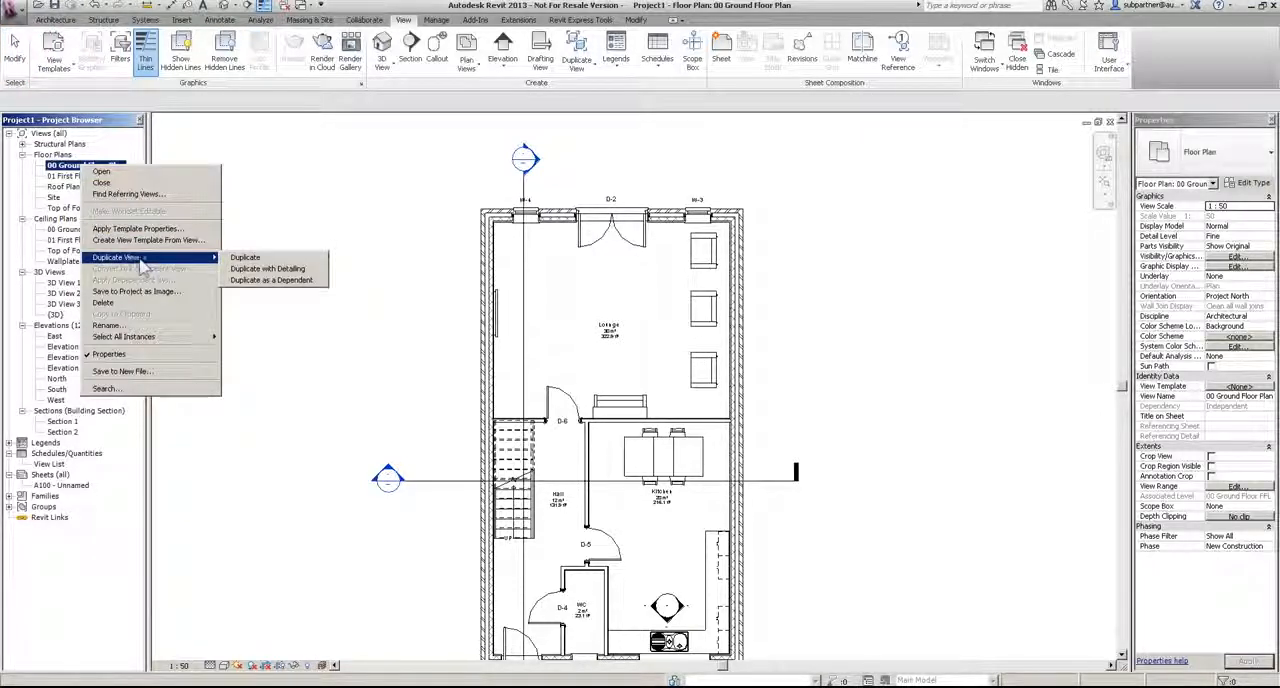
{"action": "left_click", "coordinate": [245, 259]}
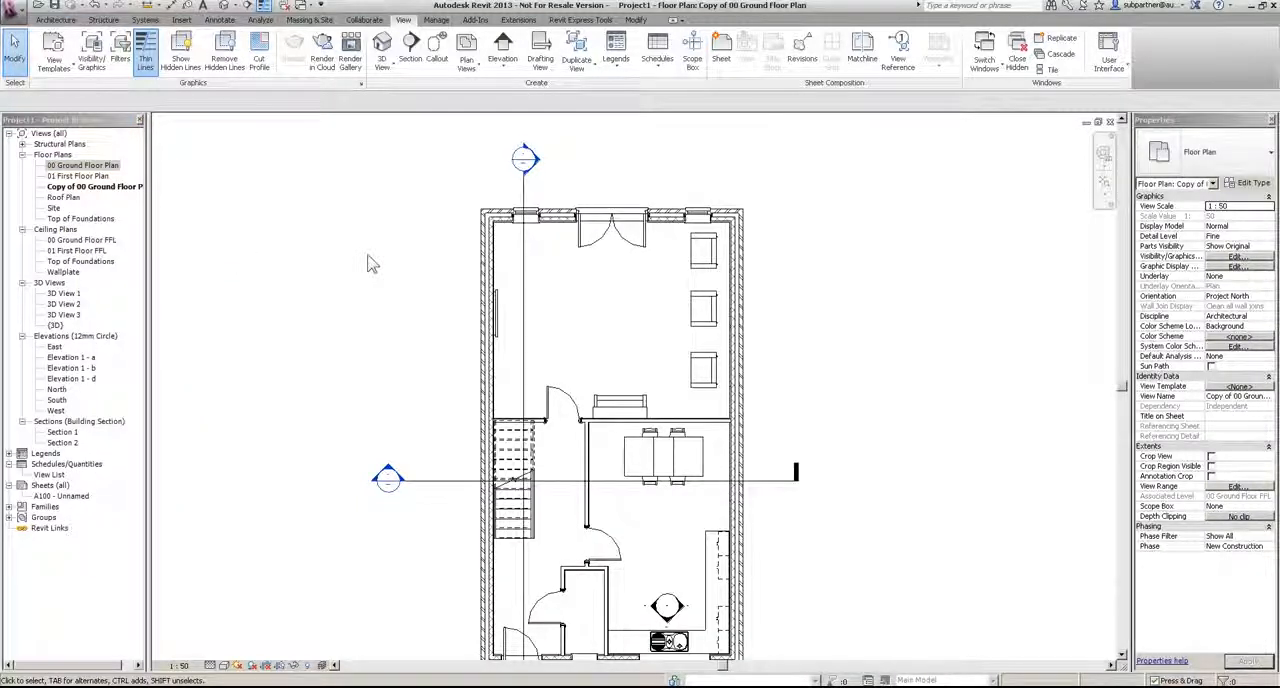
Step: Rename the duplicated floor plan as 00 Ground Floor furniture Plan
{"action": "left_click", "coordinate": [105, 186]}
{"action": "right_click", "coordinate": [108, 187]}
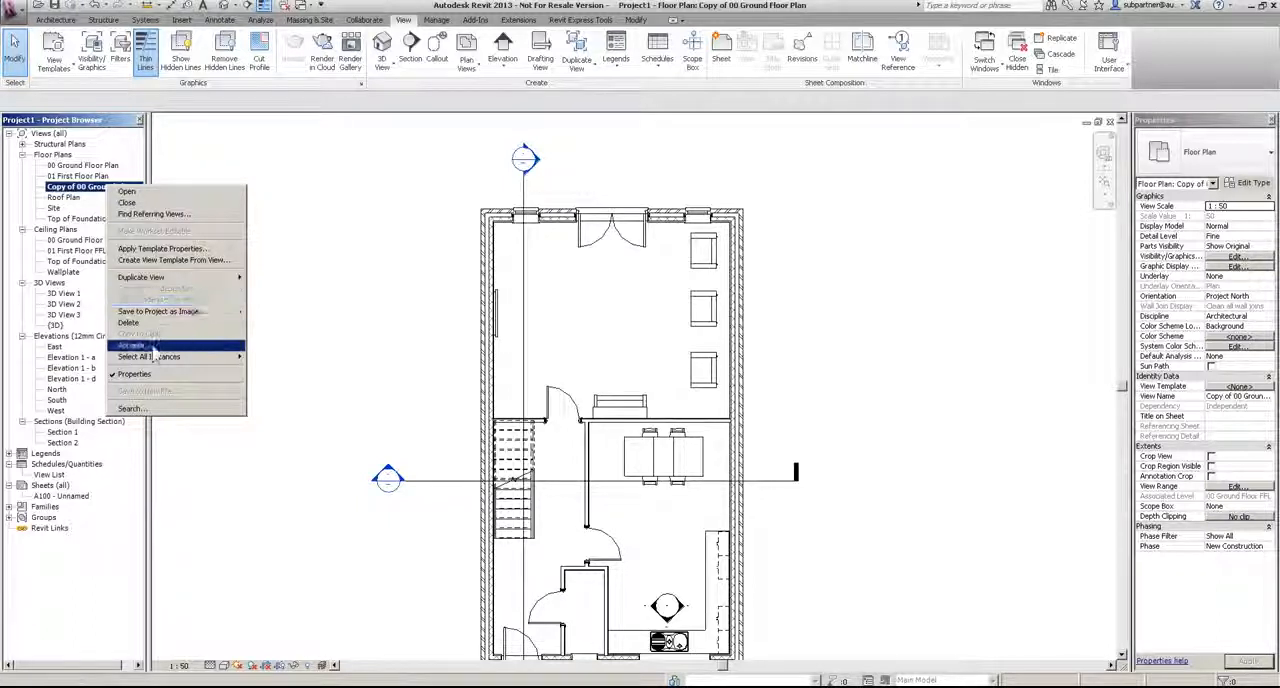
{"action": "left_click", "coordinate": [152, 345]}
{"action": "left_click", "coordinate": [628, 336]}
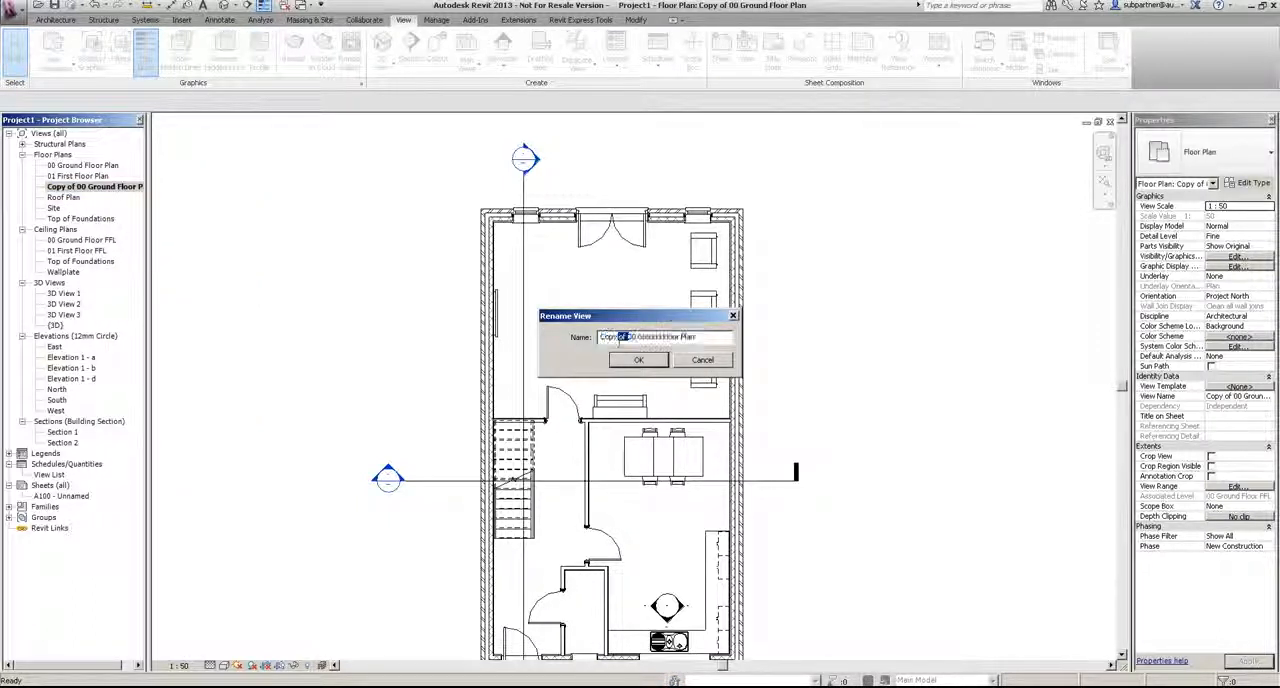
{"action": "key", "text": "Delete"}
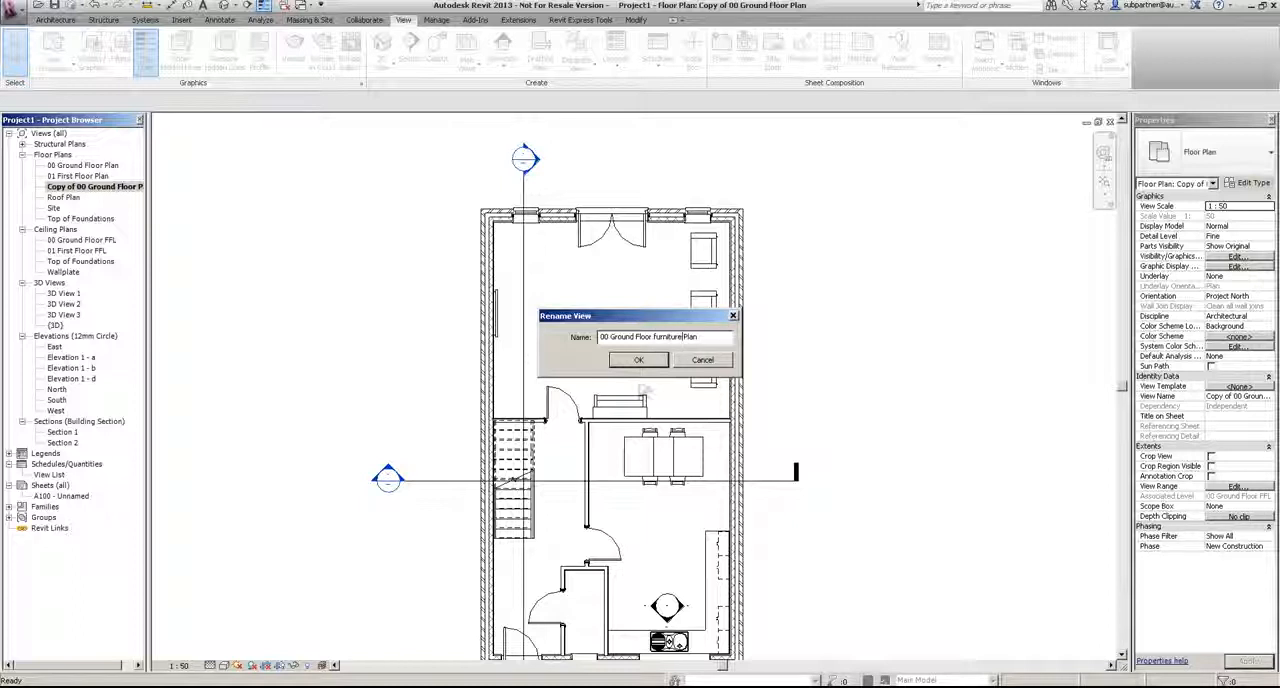
{"action": "left_click", "coordinate": [631, 363]}
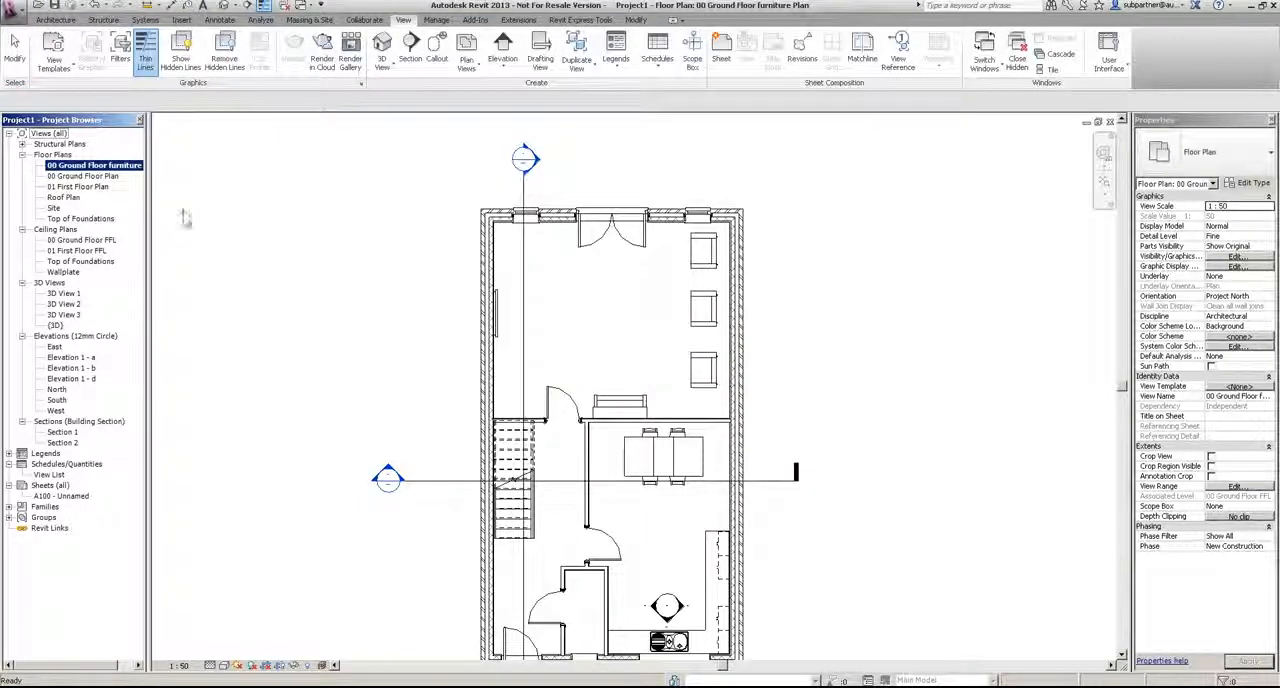
{"action": "right_click", "coordinate": [95, 165]}
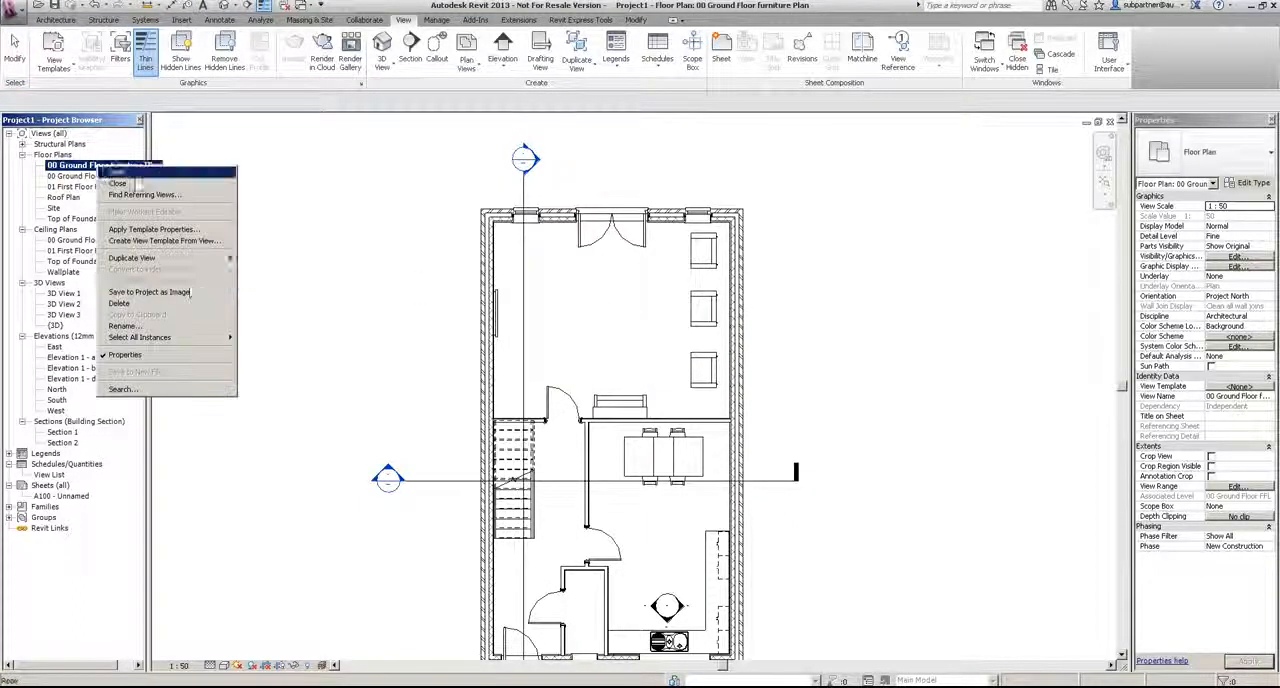
{"action": "left_click", "coordinate": [428, 229]}
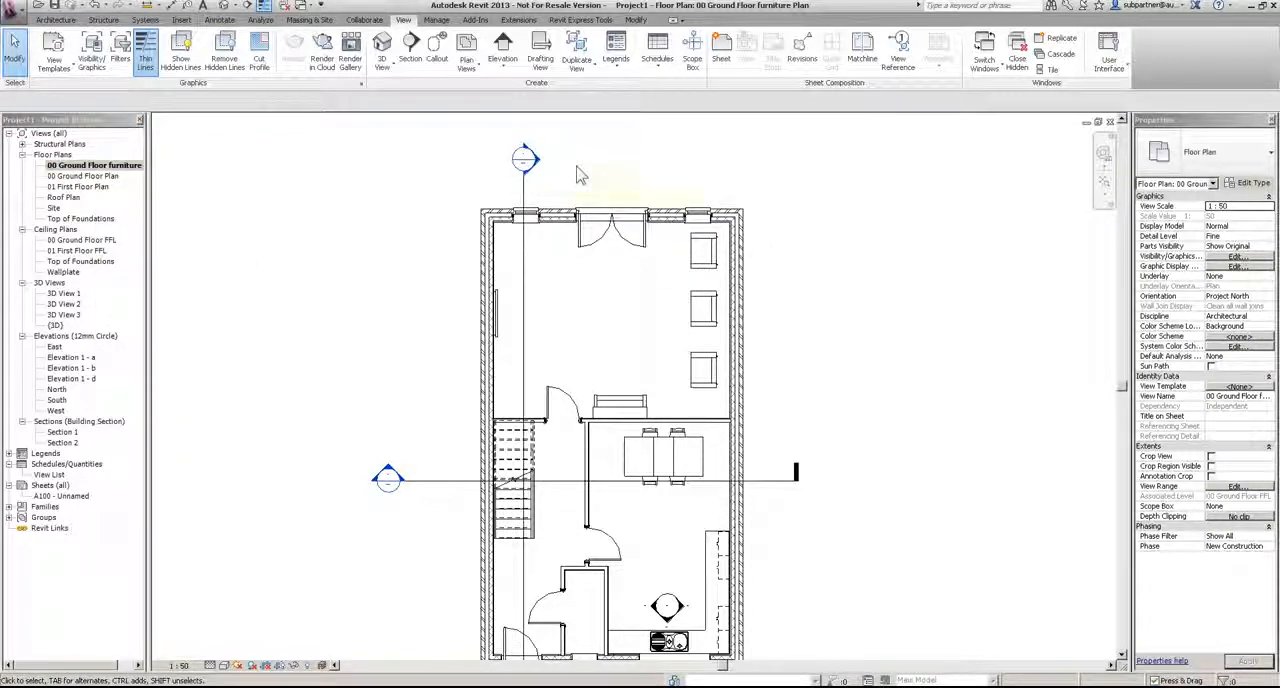
Step: Hide the section and elevation marker categories in the furniture plan, based on Section 1 and the elevation marker outside the Kitchen side
{"action": "scroll", "coordinate": [580, 175], "scroll_direction": "down", "scroll_amount": 2}
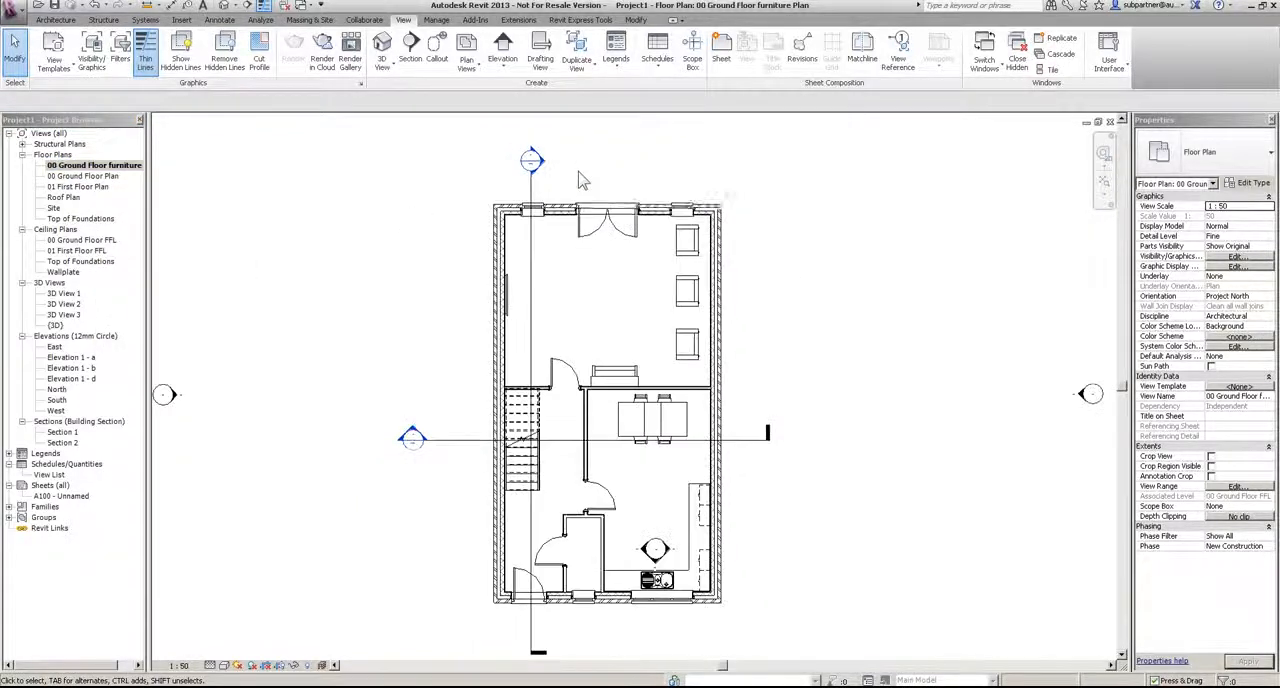
{"action": "scroll", "coordinate": [565, 292], "scroll_direction": "down", "scroll_amount": 1}
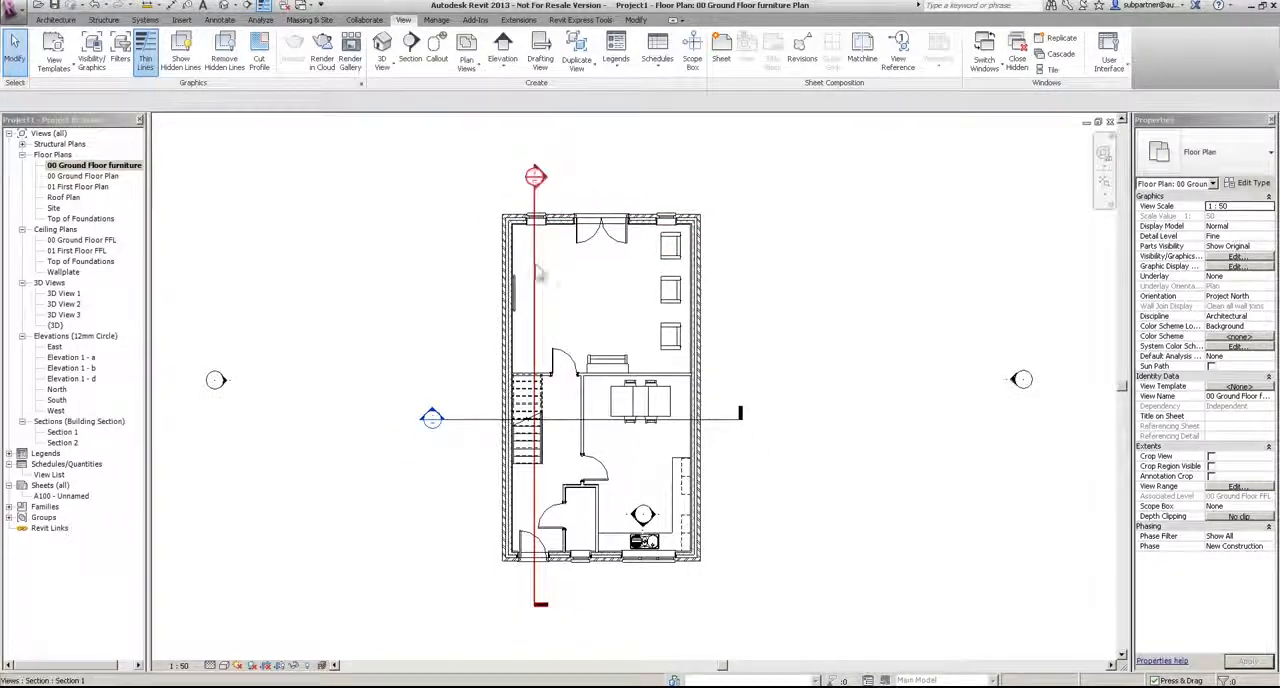
{"action": "left_click", "coordinate": [540, 292]}
{"action": "scroll", "coordinate": [625, 390], "scroll_direction": "down", "scroll_amount": 2}
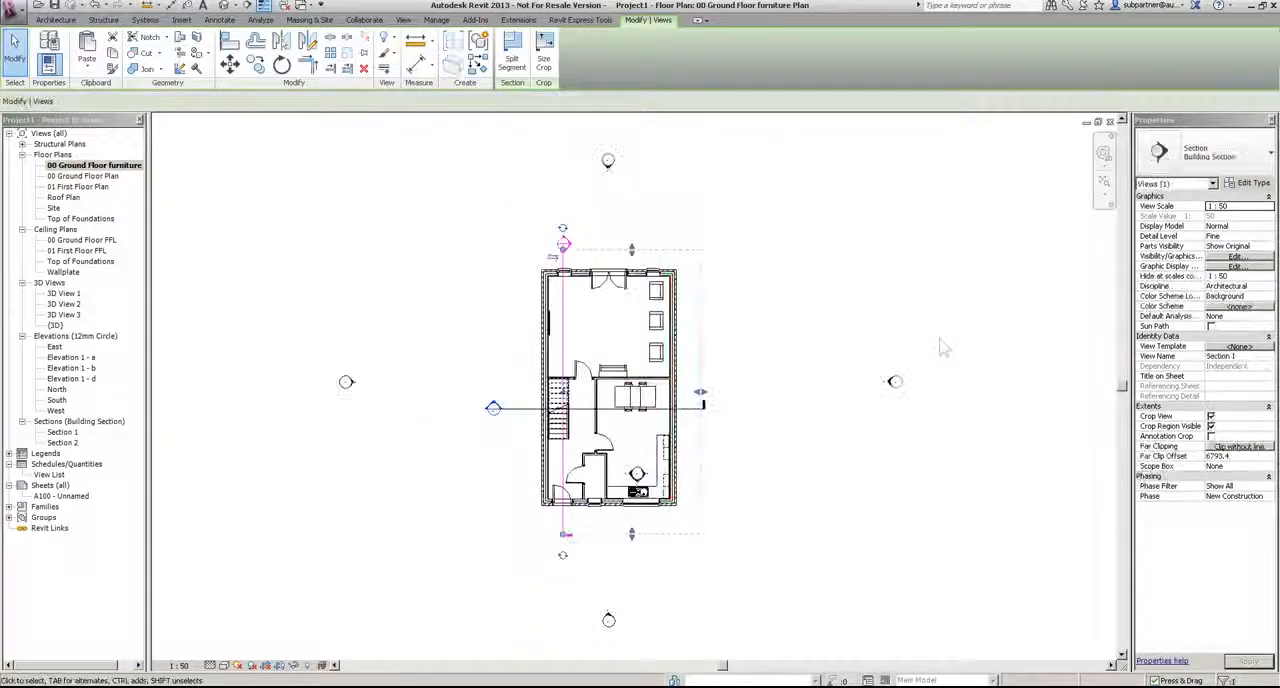
{"action": "left_click_drag", "start_coordinate": [885, 440], "coordinate": [868, 450], "text": "ctrl"}
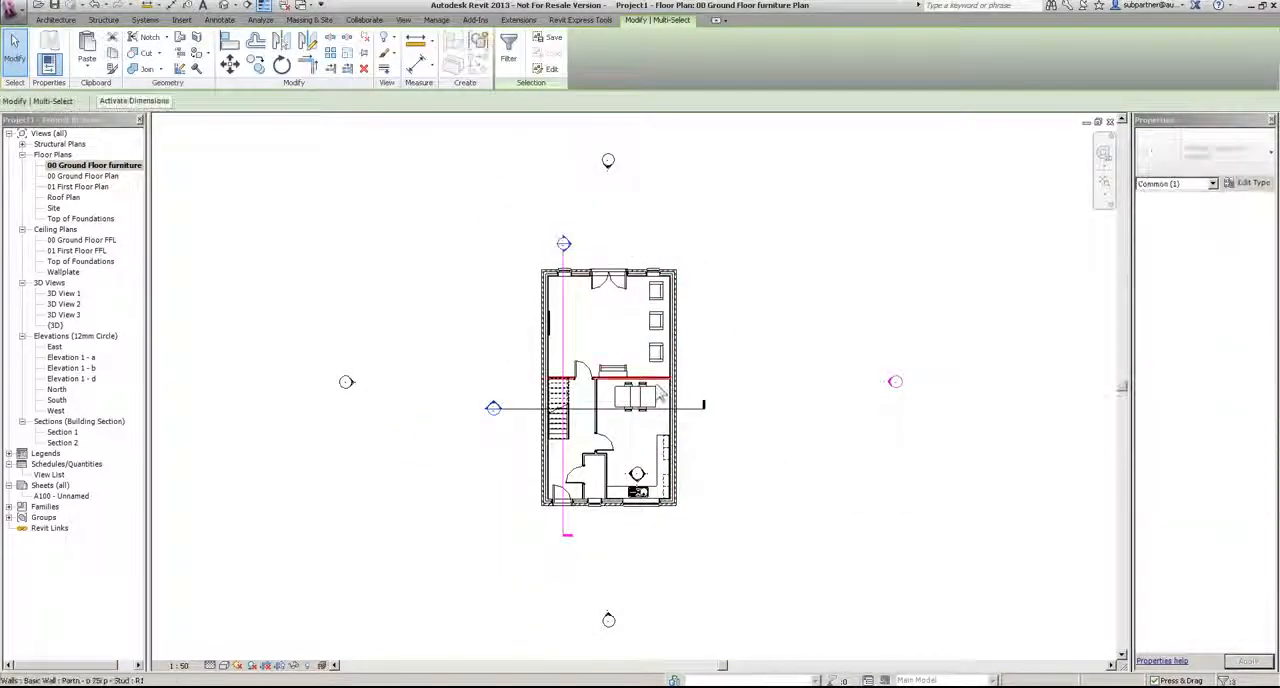
{"action": "left_click", "coordinate": [397, 43]}
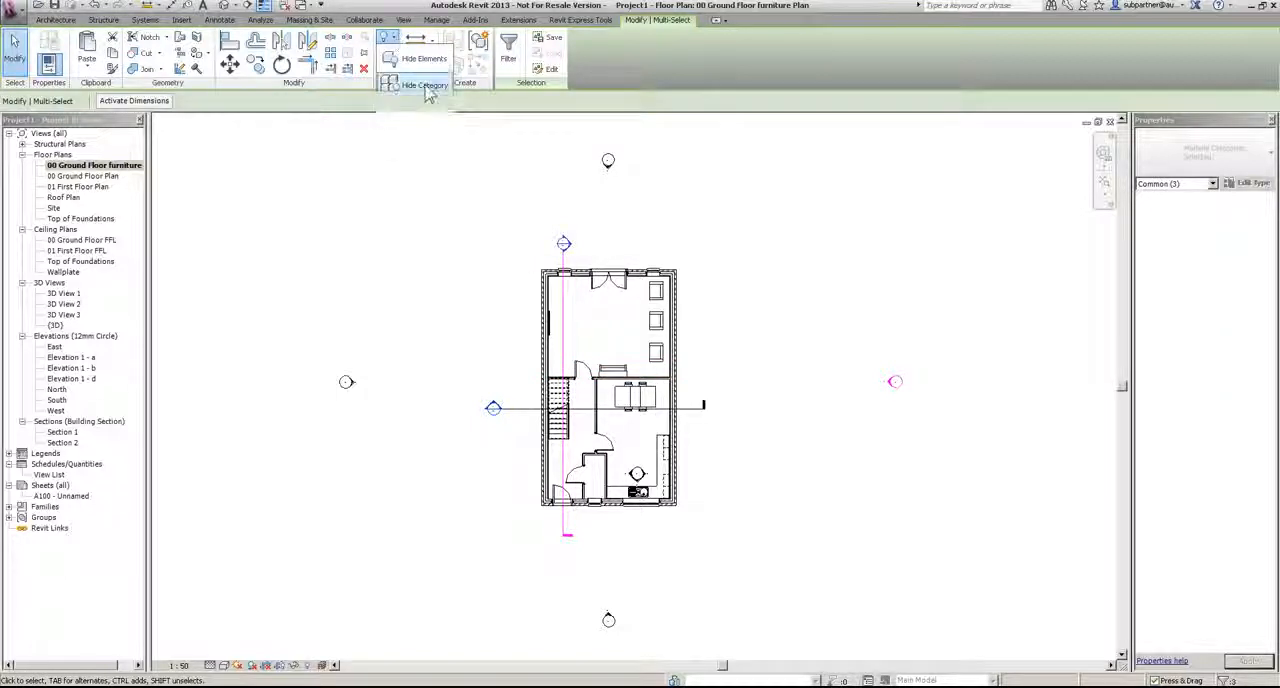
{"action": "left_click", "coordinate": [425, 86]}
Step: Set the furniture plan's detail level to Coarse
{"action": "scroll", "coordinate": [611, 388], "scroll_direction": "up", "scroll_amount": 4}
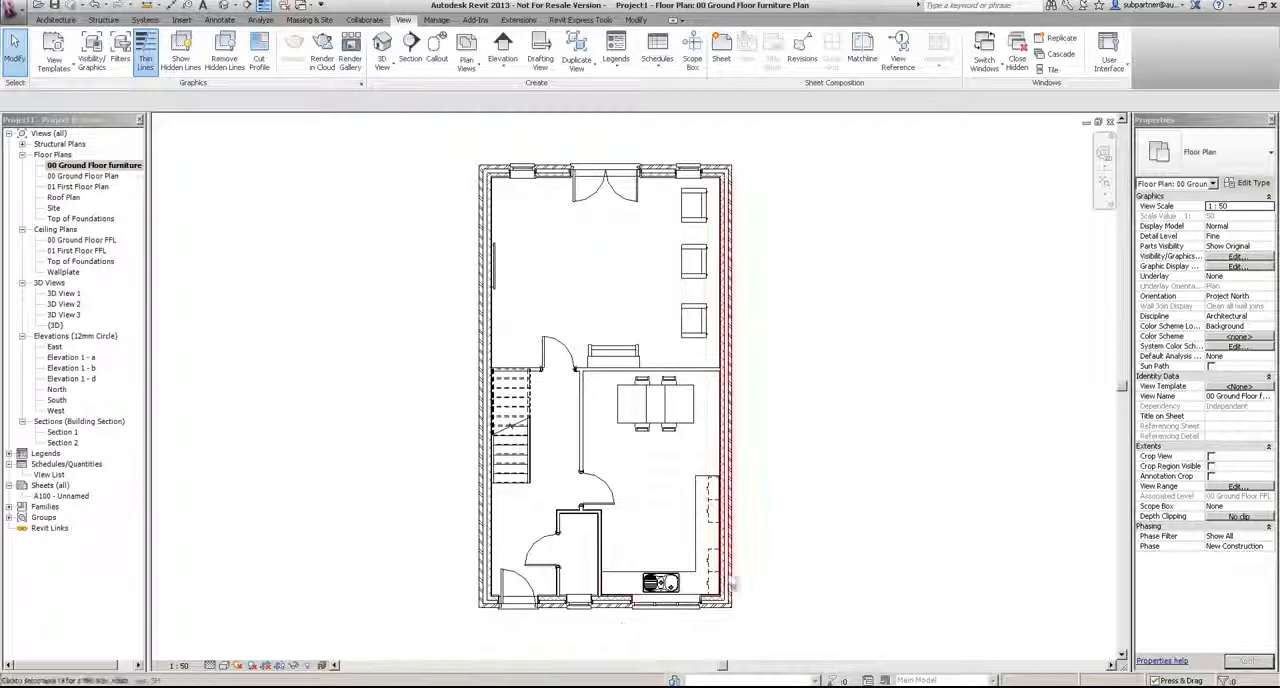
{"action": "left_click", "coordinate": [212, 666]}
{"action": "left_click", "coordinate": [229, 627]}
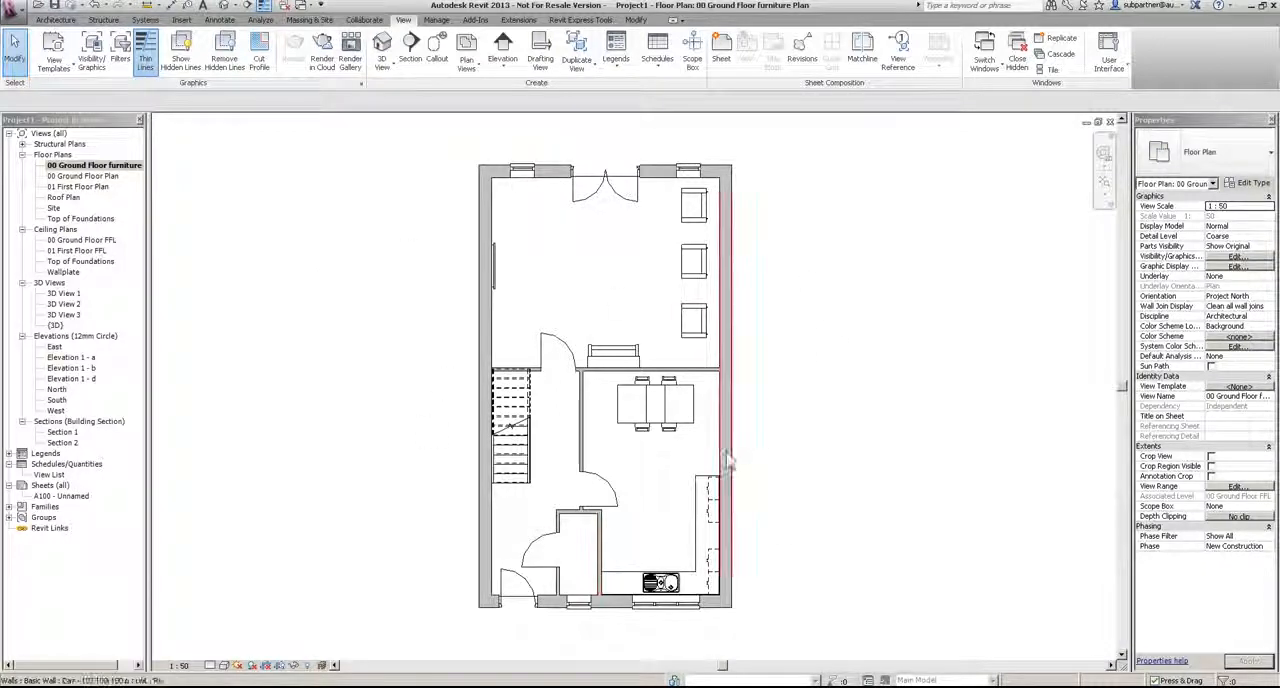
Step: Duplicate the 00 Ground Floor furniture Plan view
{"action": "left_click", "coordinate": [70, 165]}
{"action": "right_click", "coordinate": [70, 165]}
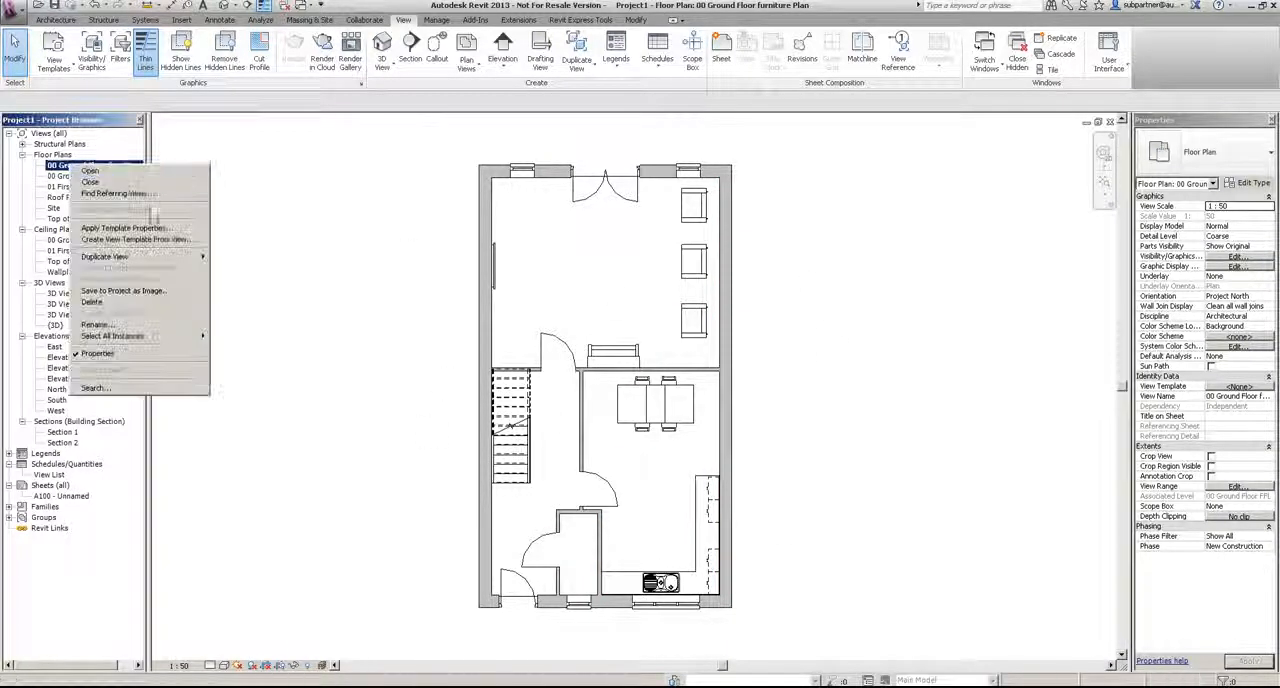
{"action": "mouse_move", "coordinate": [150, 257]}
{"action": "left_click", "coordinate": [228, 259]}
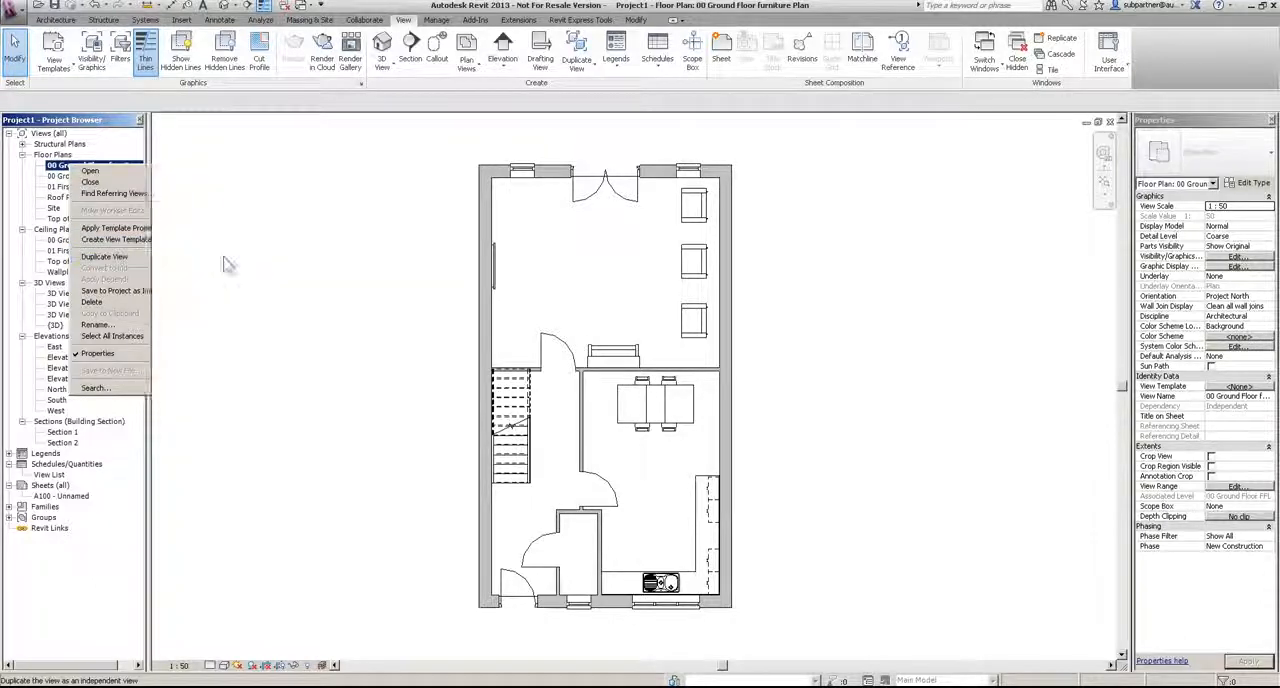
Step: Hide the whole furniture category in the copied plan, based on the armchair nearest the double doors
{"action": "left_click", "coordinate": [690, 206]}
{"action": "left_click", "coordinate": [390, 40]}
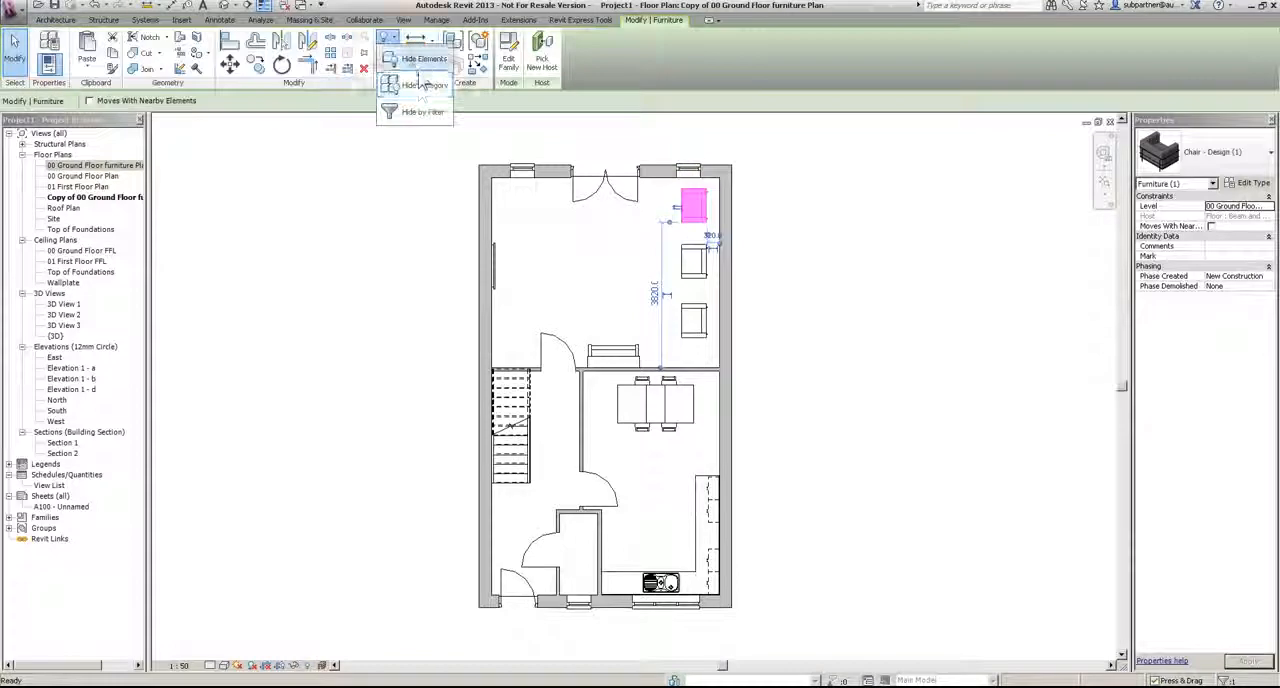
{"action": "left_click", "coordinate": [422, 85]}
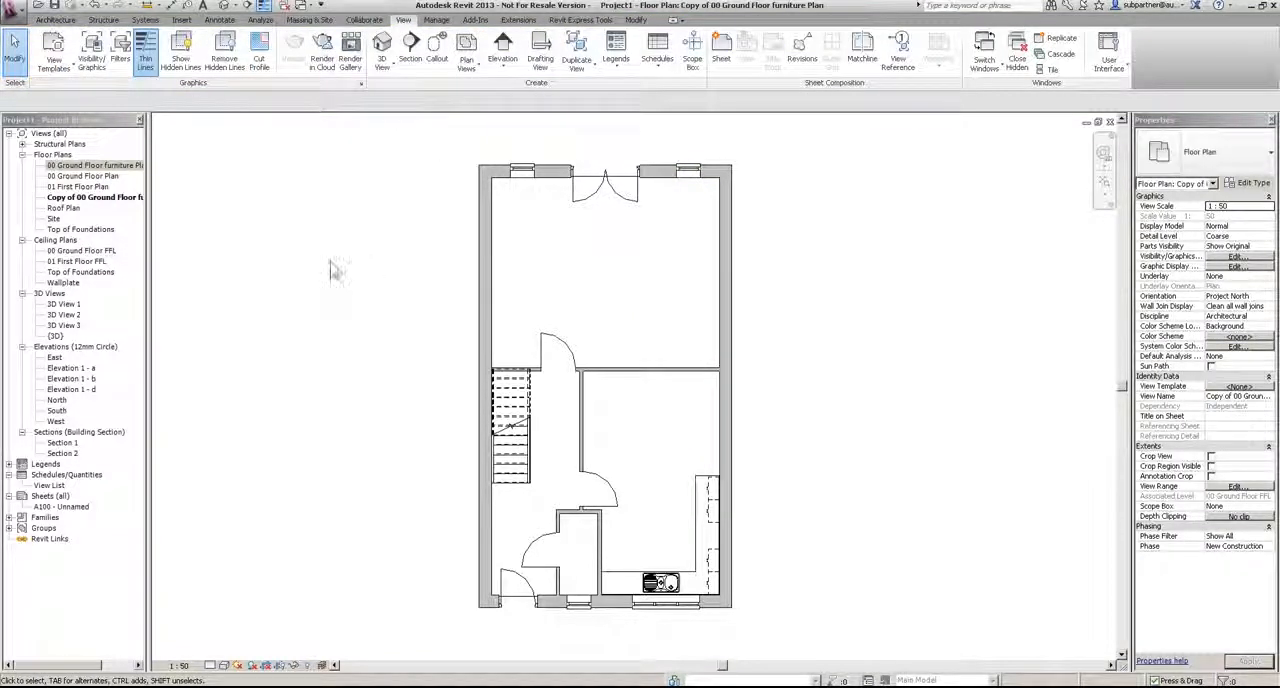
Step: Rename the copied floor plan as 00 Ground Floor Fire Plan
{"action": "right_click", "coordinate": [115, 197]}
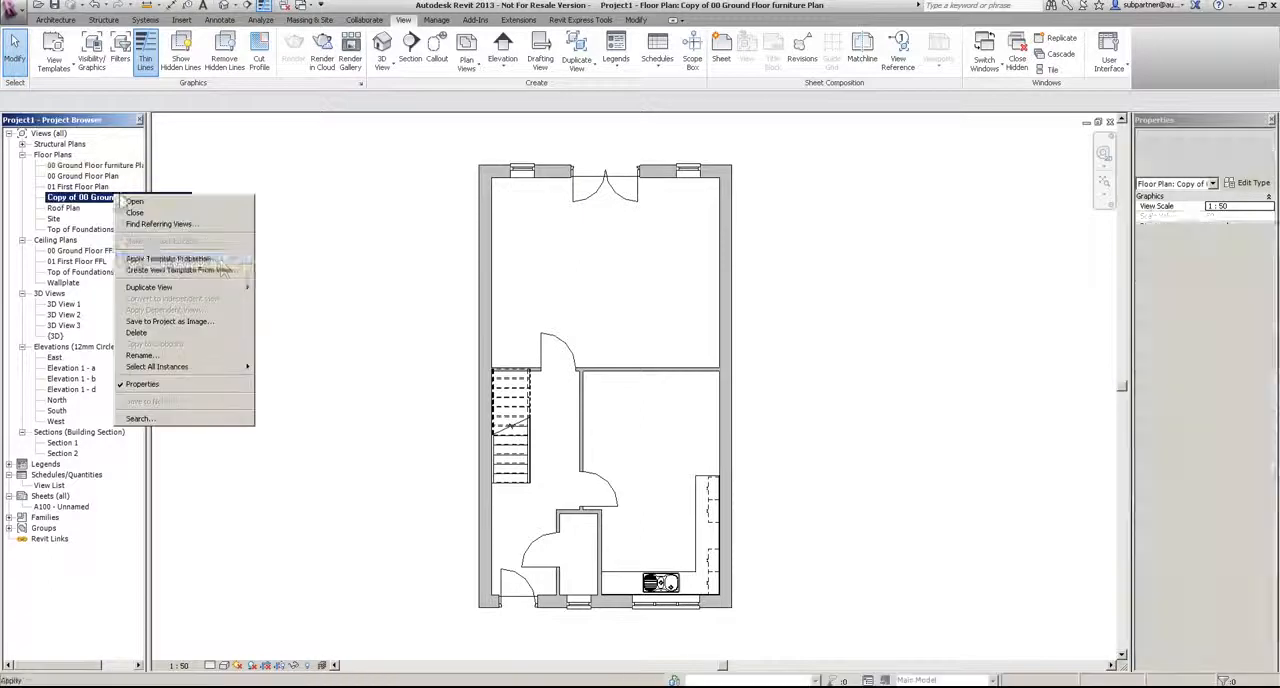
{"action": "left_click", "coordinate": [140, 355]}
{"action": "left_click_drag", "start_coordinate": [628, 337], "coordinate": [600, 337]}
{"action": "key", "text": "Delete"}
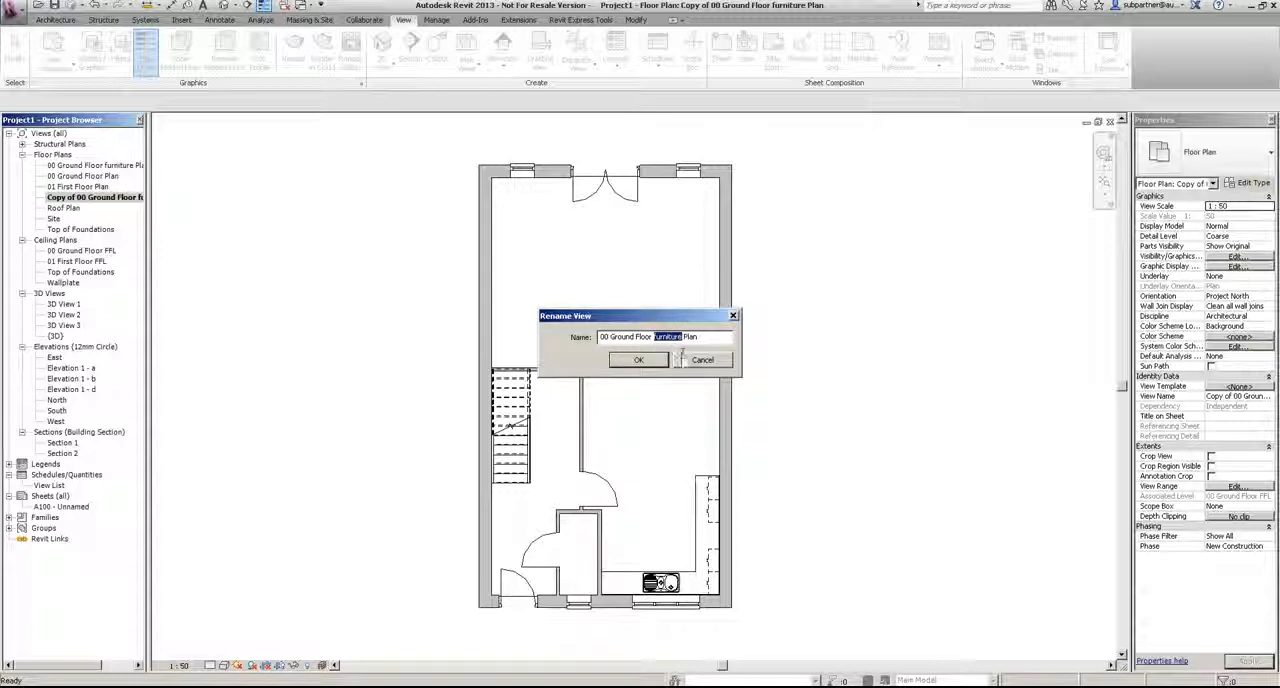
{"action": "key", "text": "Return"}
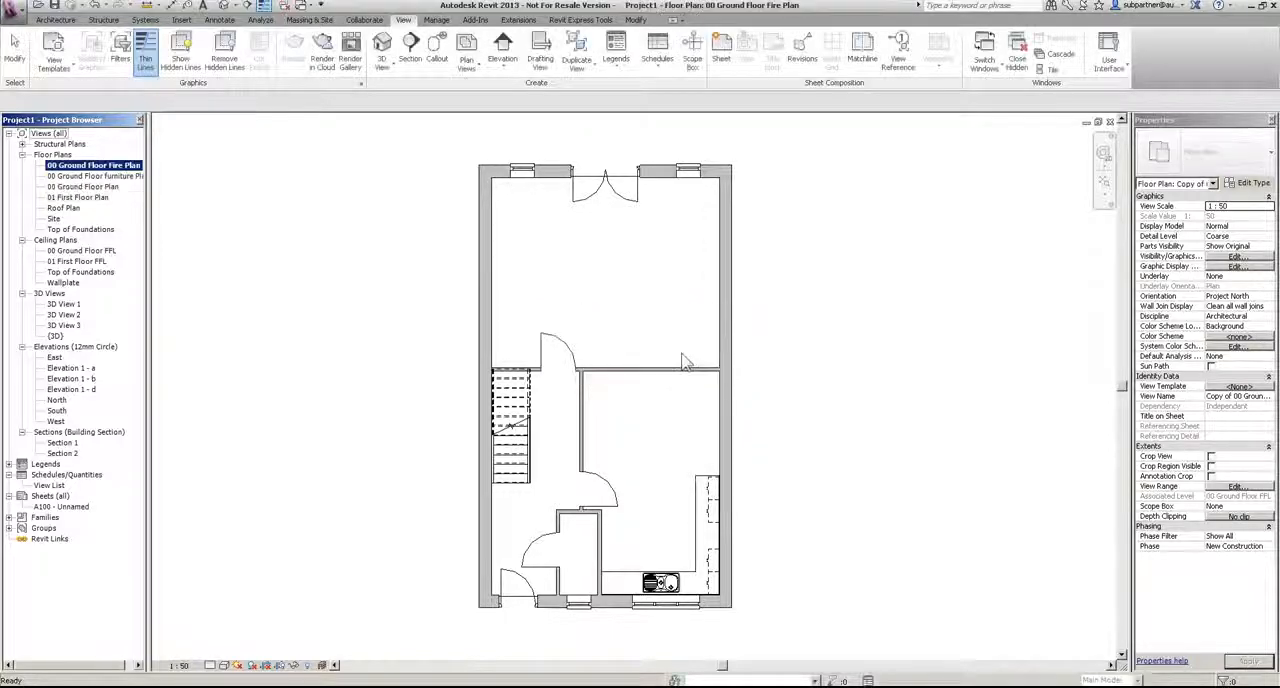
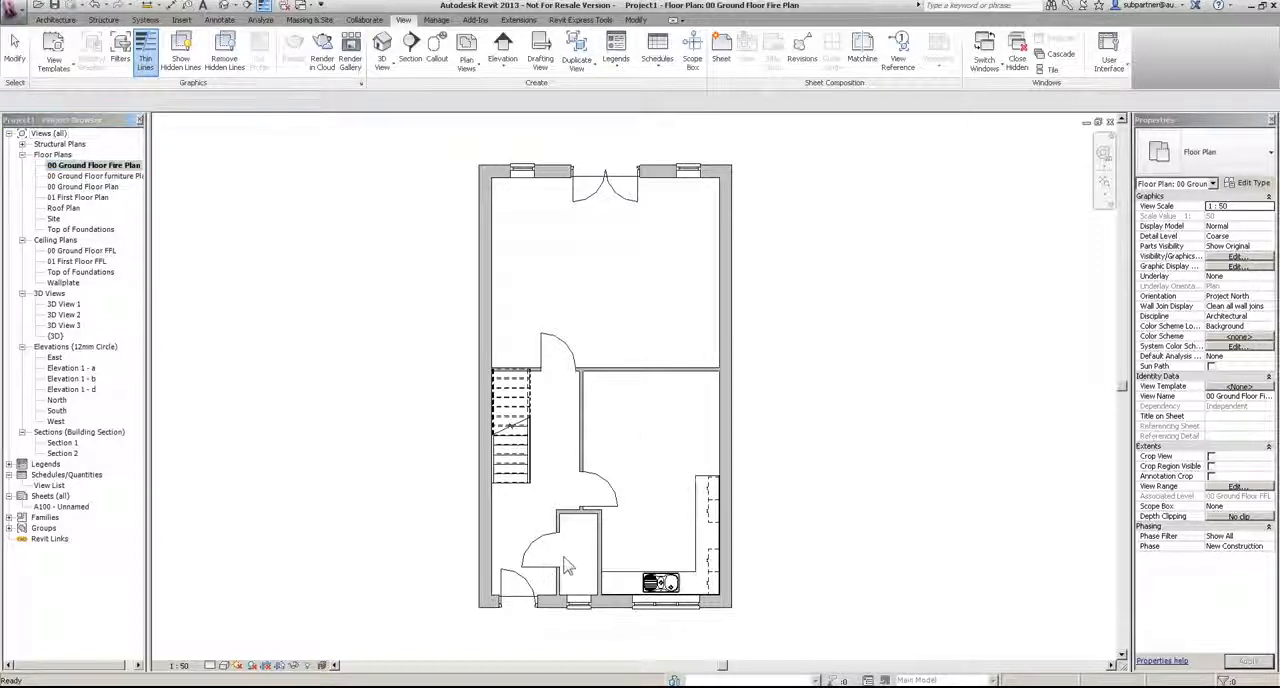
Step: Tag all untagged doors in the fire plan with the Door Tag : Number and Rating tag
{"action": "scroll", "coordinate": [546, 566], "scroll_direction": "up", "scroll_amount": 2}
{"action": "middle_click_drag", "start_coordinate": [652, 486], "coordinate": [652, 476]}
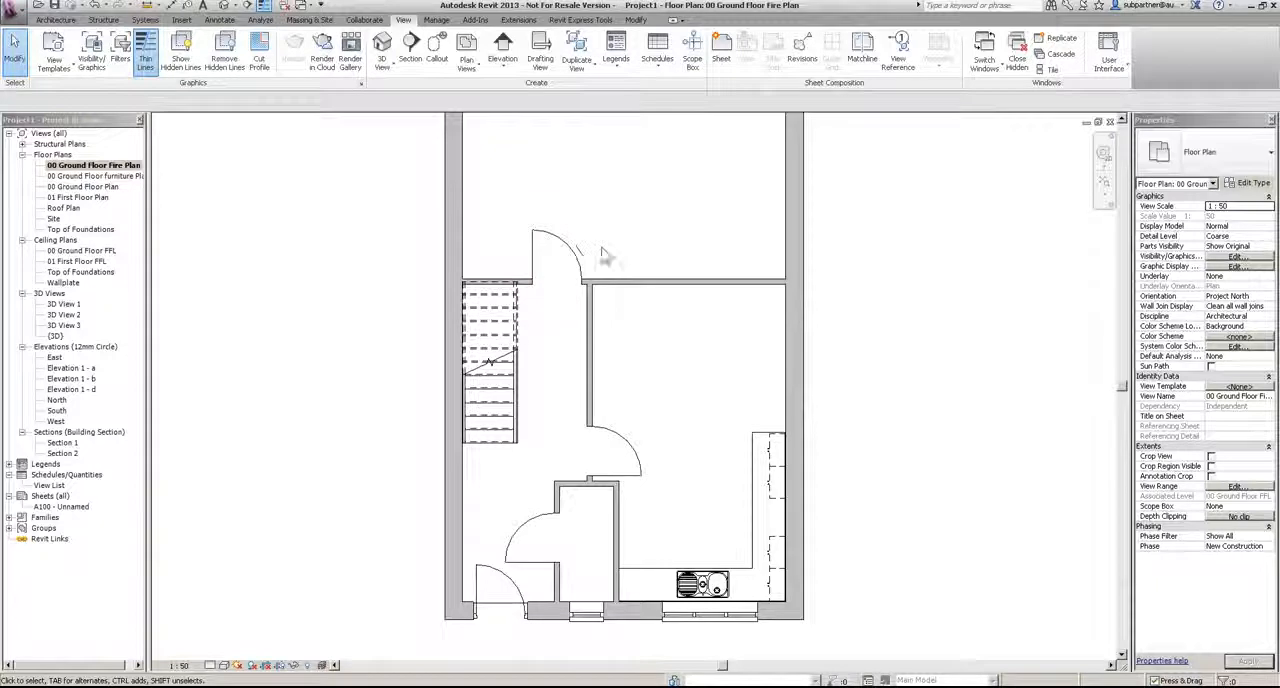
{"action": "scroll", "coordinate": [599, 245], "scroll_direction": "down", "scroll_amount": 2}
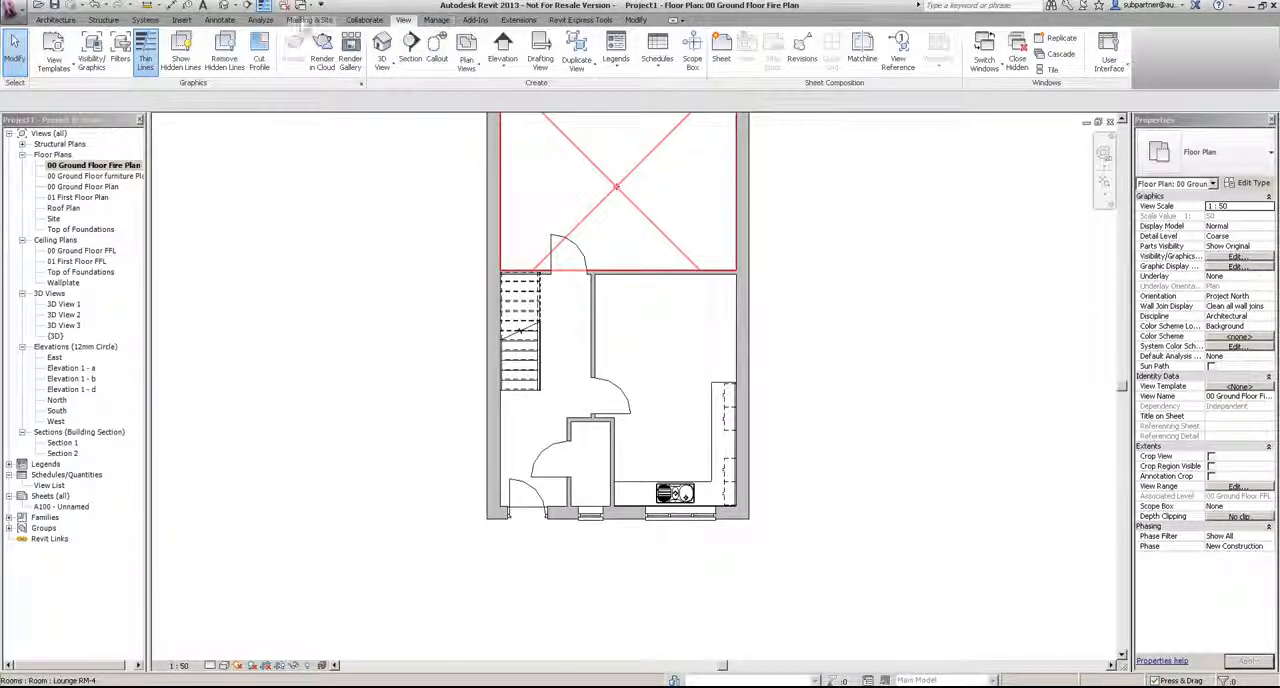
{"action": "left_click", "coordinate": [219, 20]}
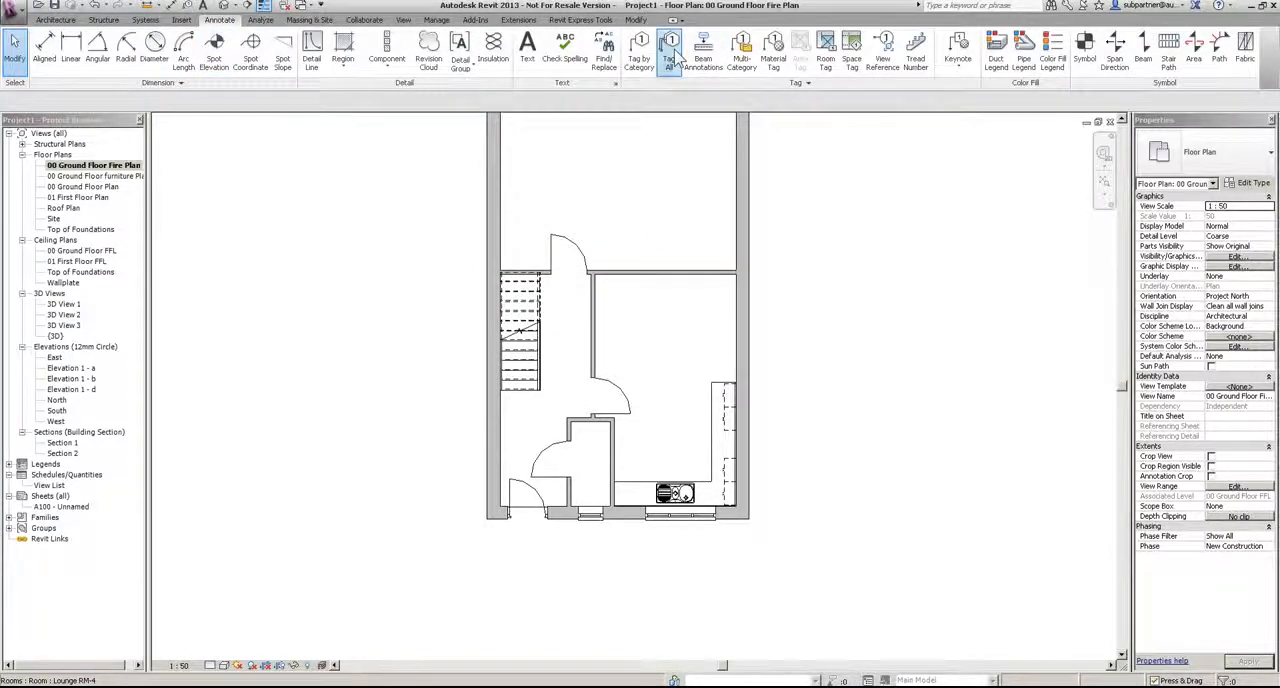
{"action": "left_click", "coordinate": [671, 50]}
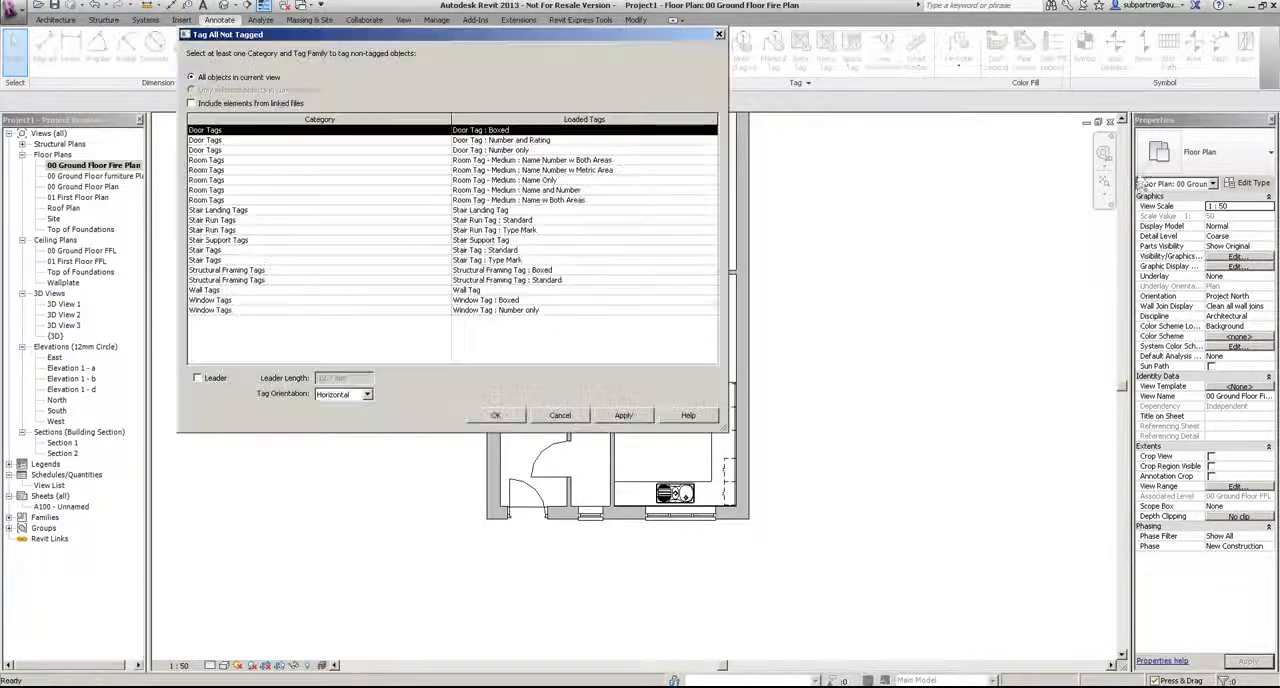
{"action": "left_click", "coordinate": [575, 141]}
{"action": "left_click", "coordinate": [514, 418]}
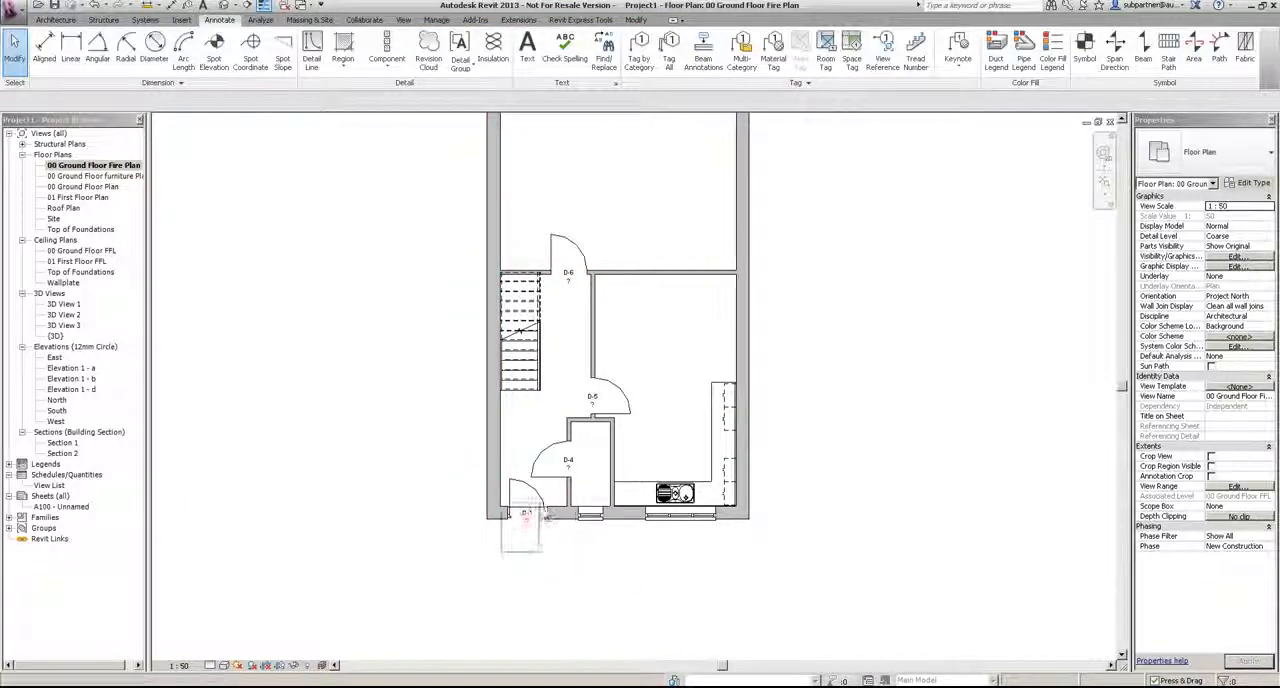
Step: Delete the tags of the front entrance door and the lounge double doors, keeping only the internal door tags
{"action": "left_click", "coordinate": [519, 512]}
{"action": "key", "text": "Delete"}
{"action": "middle_click_drag", "start_coordinate": [658, 312], "coordinate": [663, 456]}
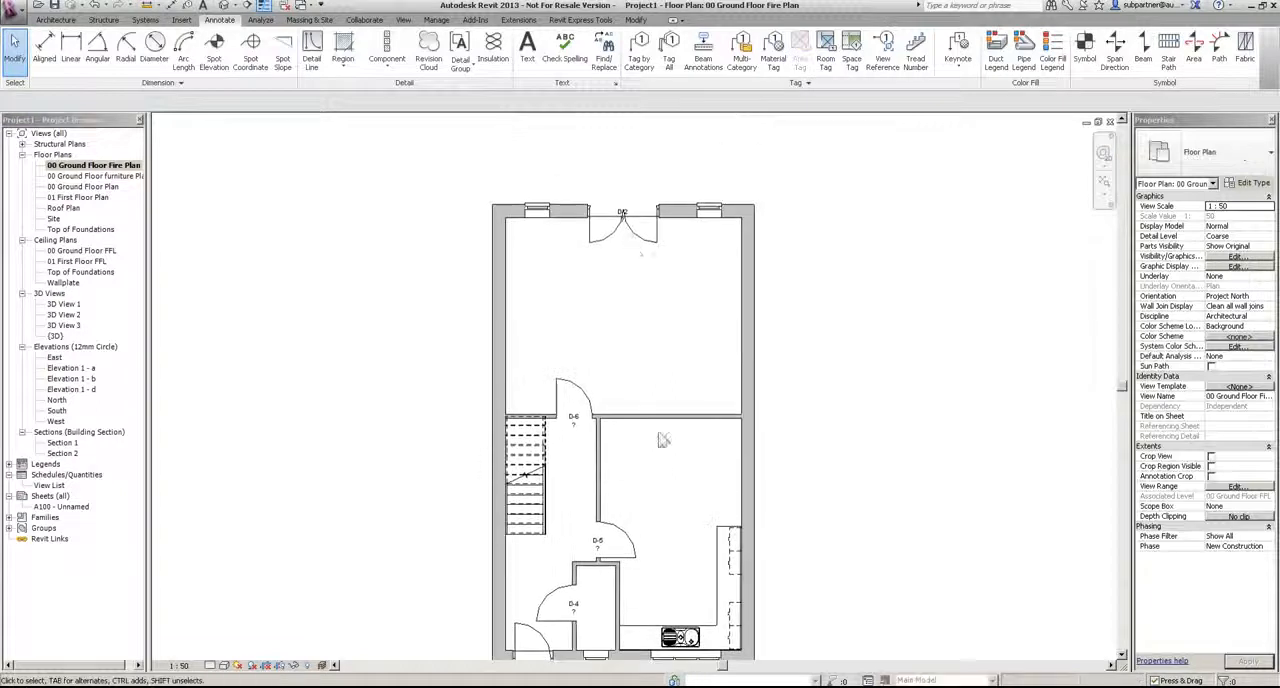
{"action": "left_click_drag", "start_coordinate": [588, 150], "coordinate": [652, 257]}
{"action": "key", "text": "Delete"}
{"action": "middle_click_drag", "start_coordinate": [658, 411], "coordinate": [655, 313]}
{"action": "scroll", "coordinate": [585, 420], "scroll_direction": "up", "scroll_amount": 2}
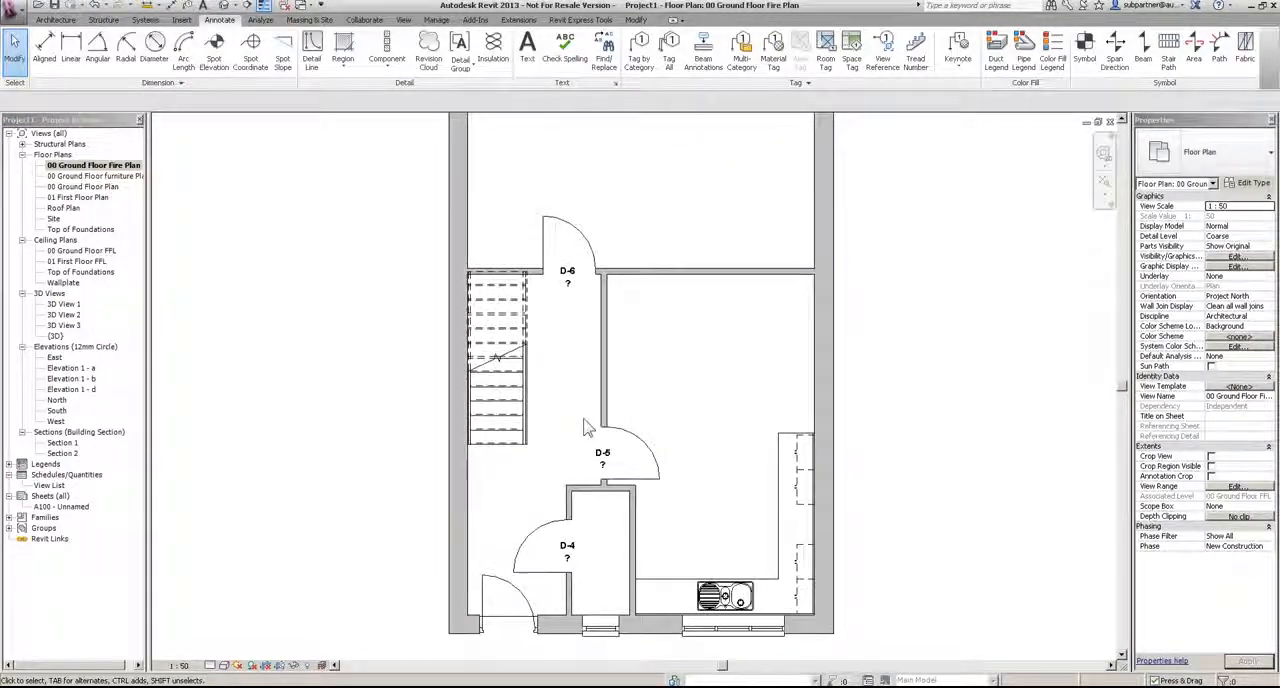
Step: Open the 00 Ground Floor Plan view and hide the whole furniture category, based on a lounge armchair
{"action": "double_click", "coordinate": [82, 186]}
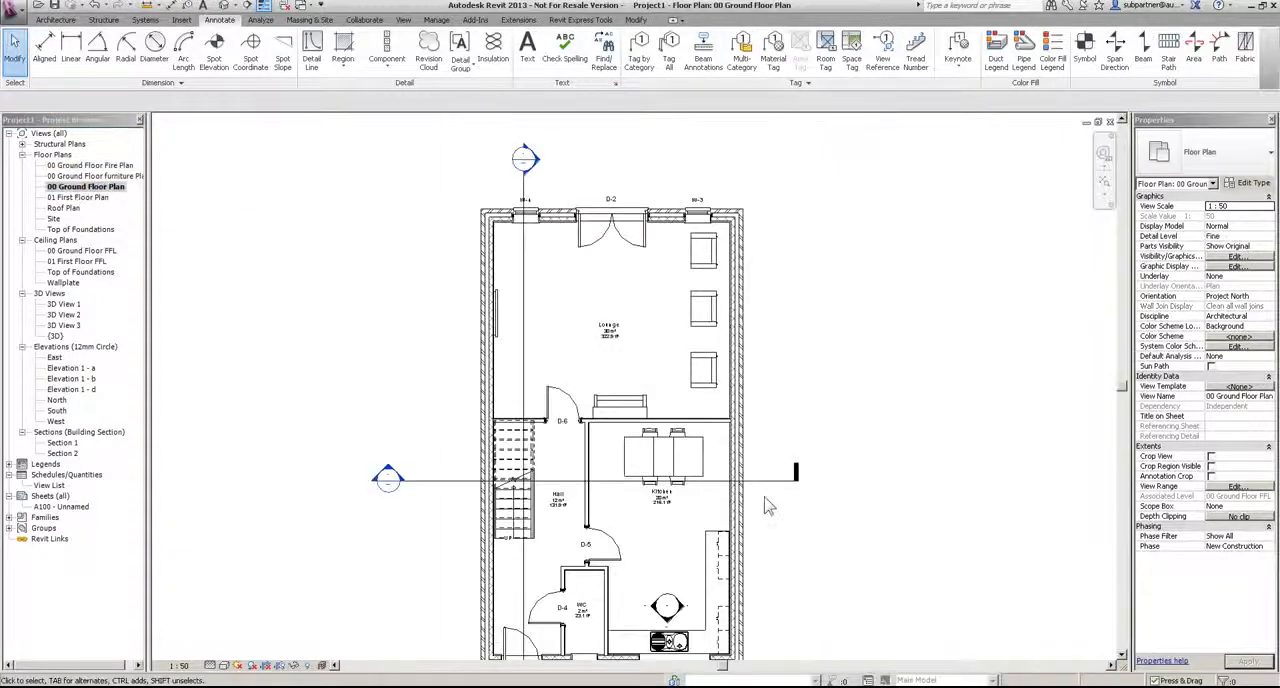
{"action": "left_click", "coordinate": [703, 306]}
{"action": "left_click", "coordinate": [386, 42]}
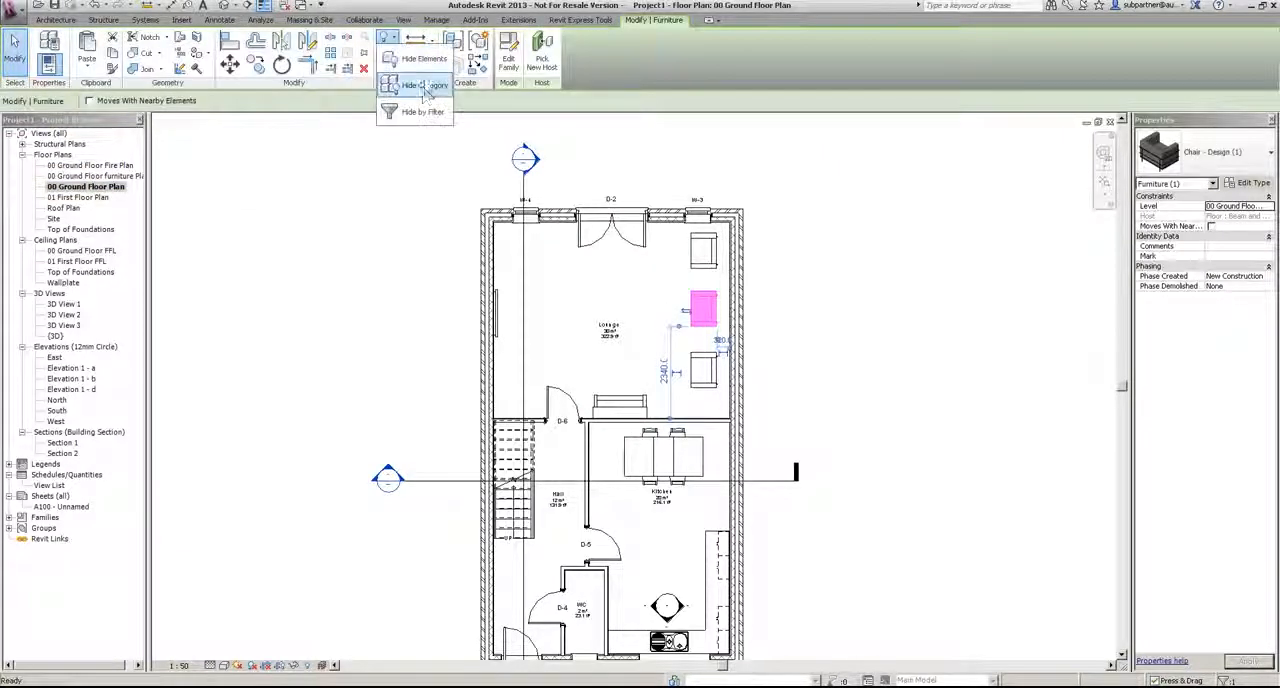
{"action": "left_click", "coordinate": [420, 80]}
Step: Shift the Section 1 line slightly away from the centre of window W-4
{"action": "middle_click_drag", "start_coordinate": [694, 459], "coordinate": [733, 551]}
{"action": "scroll", "coordinate": [590, 255], "scroll_direction": "up", "scroll_amount": 4}
{"action": "left_click", "coordinate": [546, 408]}
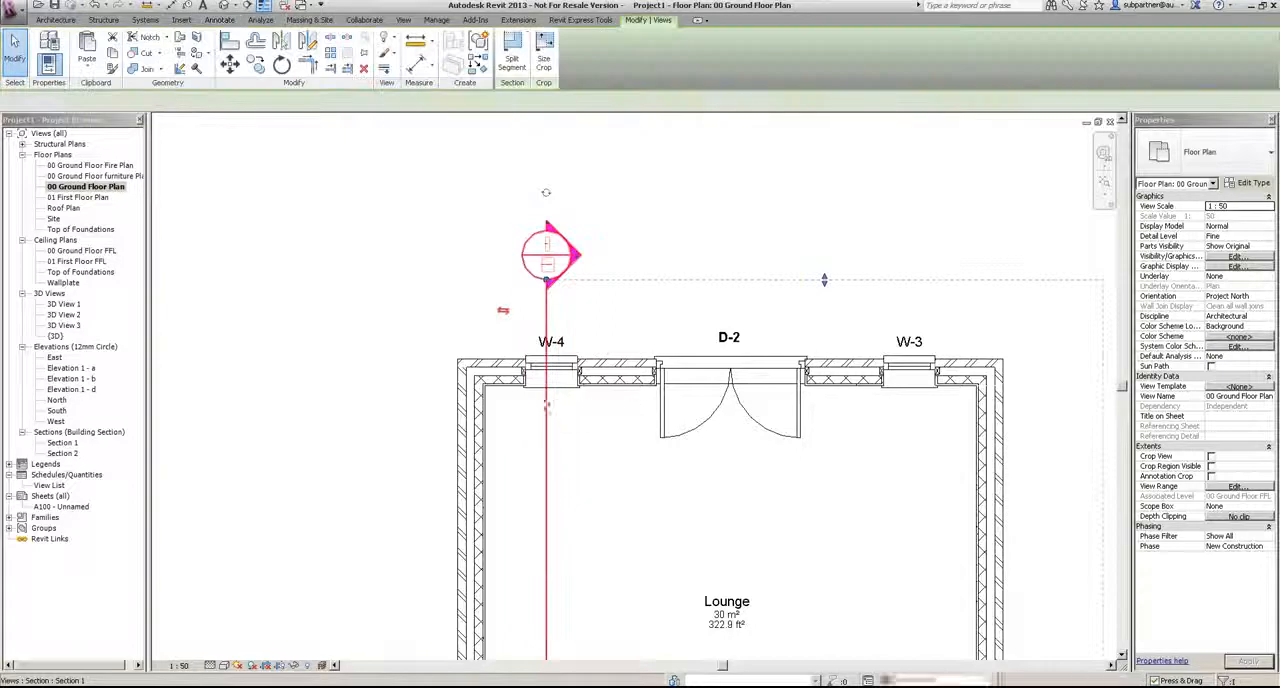
{"action": "left_click", "coordinate": [680, 200]}
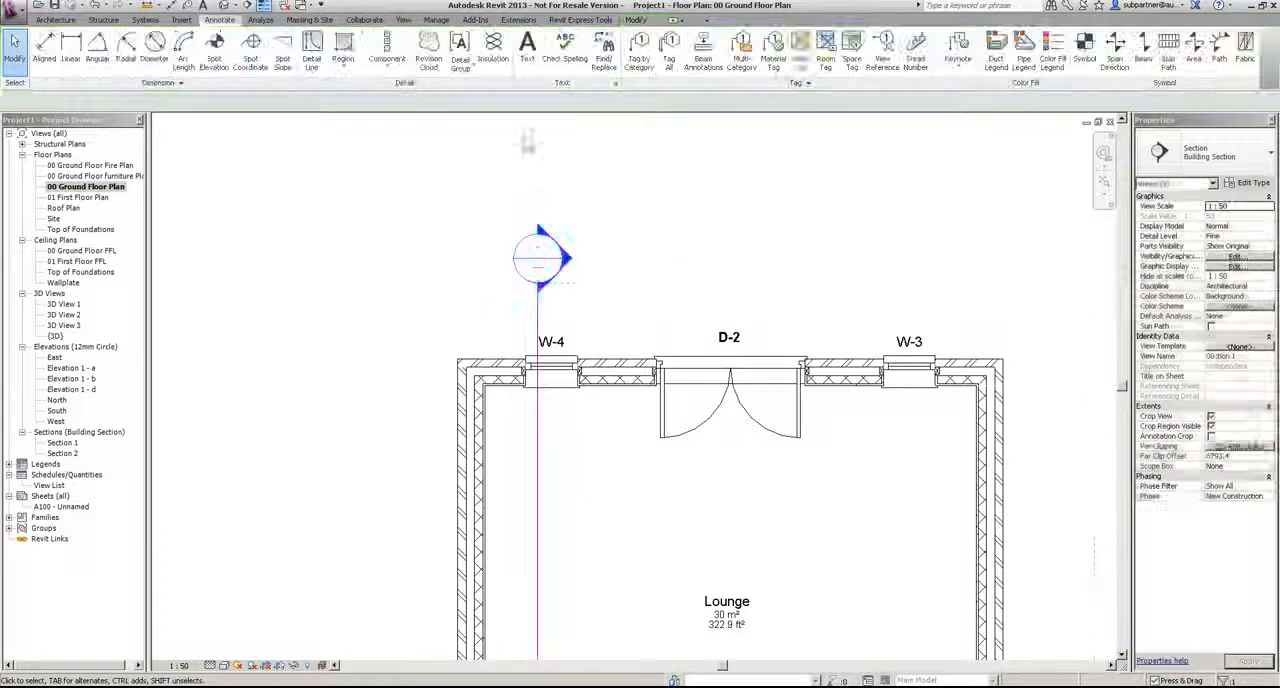
Step: Start an aligned dimension with Wall faces as the wall reference
{"action": "left_click", "coordinate": [168, 8]}
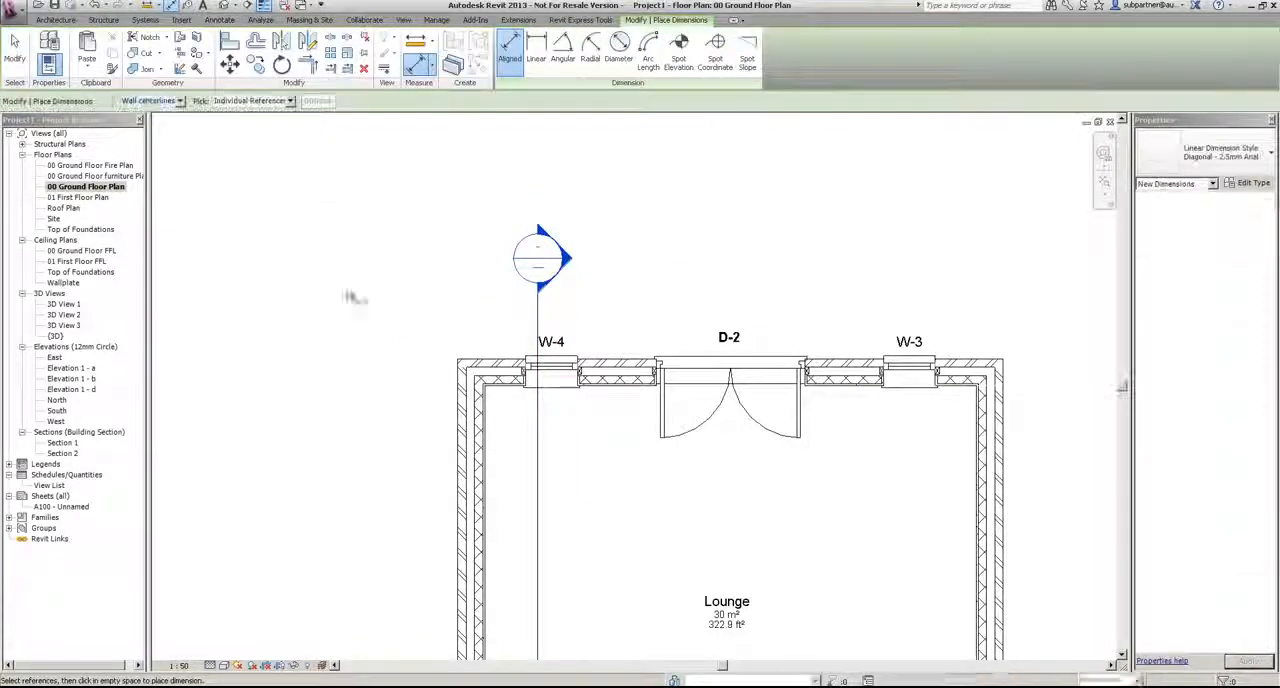
{"action": "left_click", "coordinate": [176, 101]}
{"action": "left_click", "coordinate": [145, 121]}
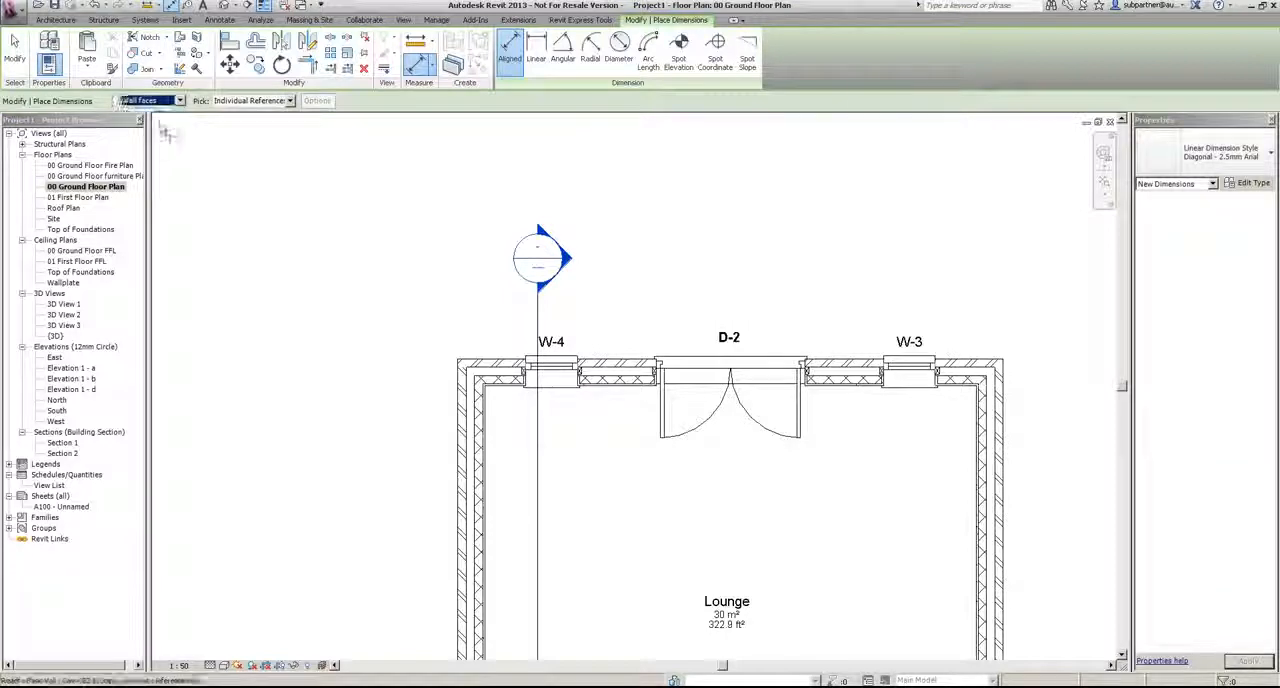
Step: Try a dimension string along the rear wall by picking its ends and each edge of W-4, D-2 and W-3
{"action": "left_click", "coordinate": [456, 445]}
{"action": "left_click", "coordinate": [525, 371]}
{"action": "left_click", "coordinate": [579, 373]}
{"action": "left_click", "coordinate": [658, 380]}
{"action": "left_click", "coordinate": [803, 380]}
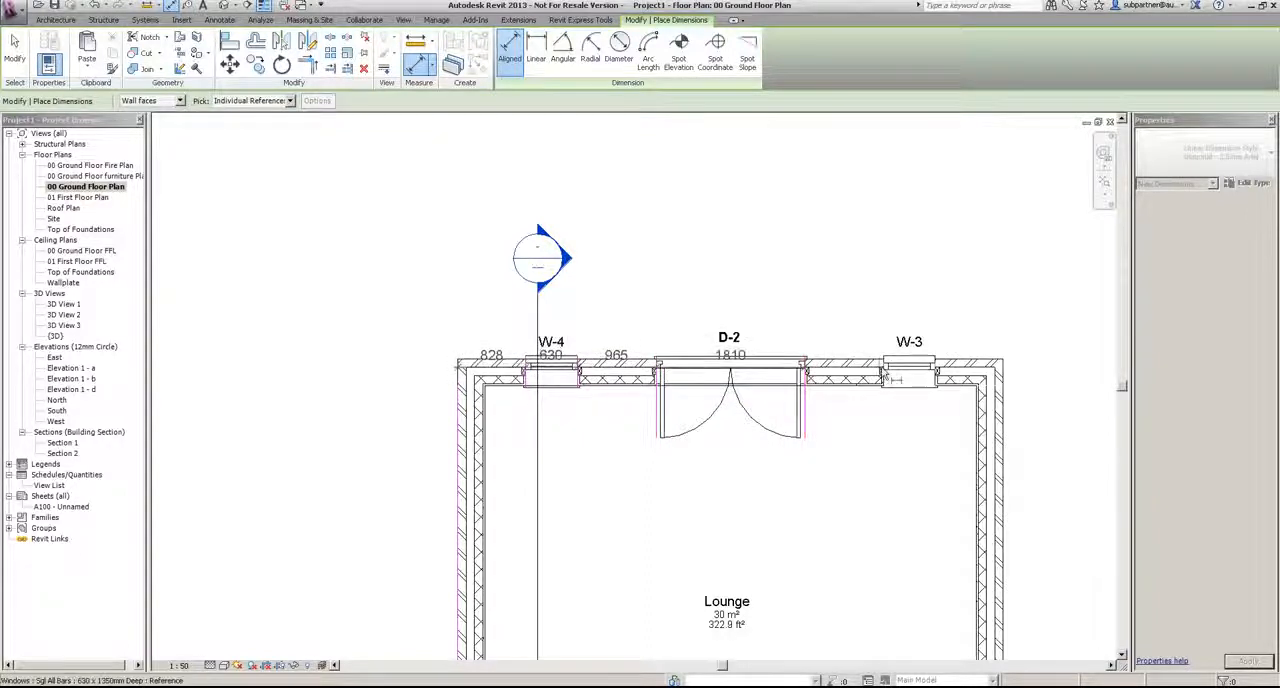
{"action": "left_click", "coordinate": [884, 379]}
{"action": "left_click", "coordinate": [936, 379]}
{"action": "left_click", "coordinate": [1003, 385]}
{"action": "left_click", "coordinate": [870, 316]}
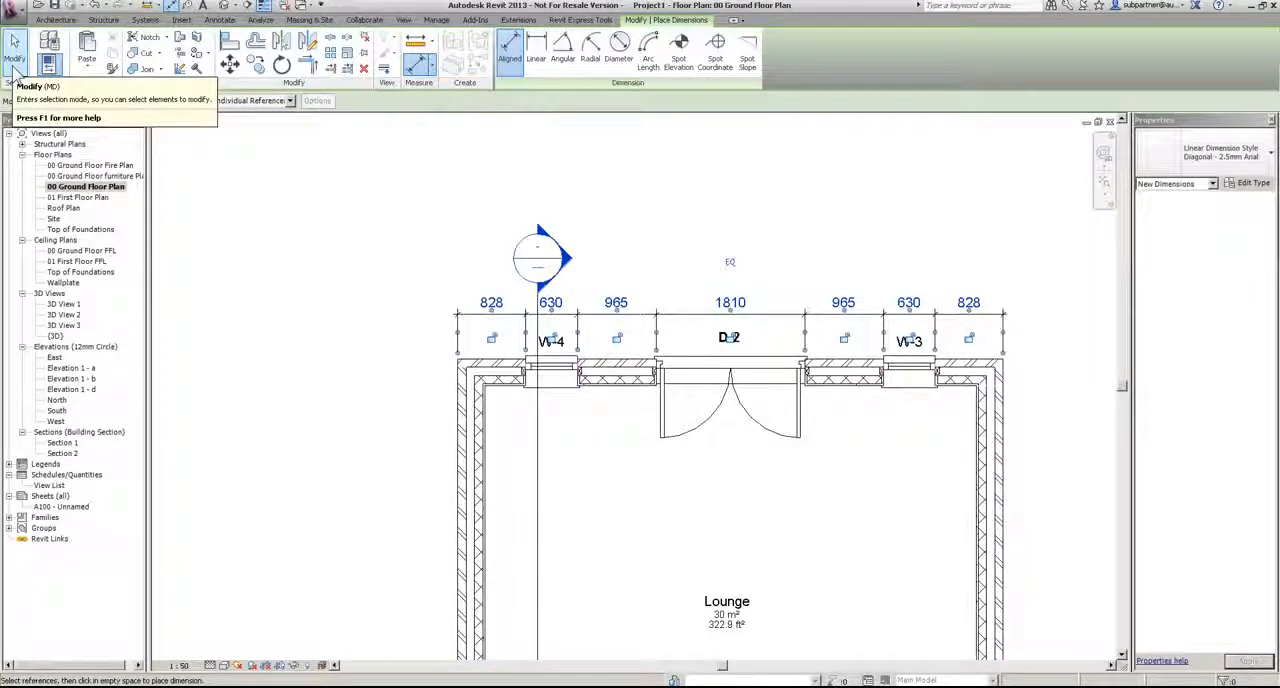
{"action": "left_click", "coordinate": [15, 70]}
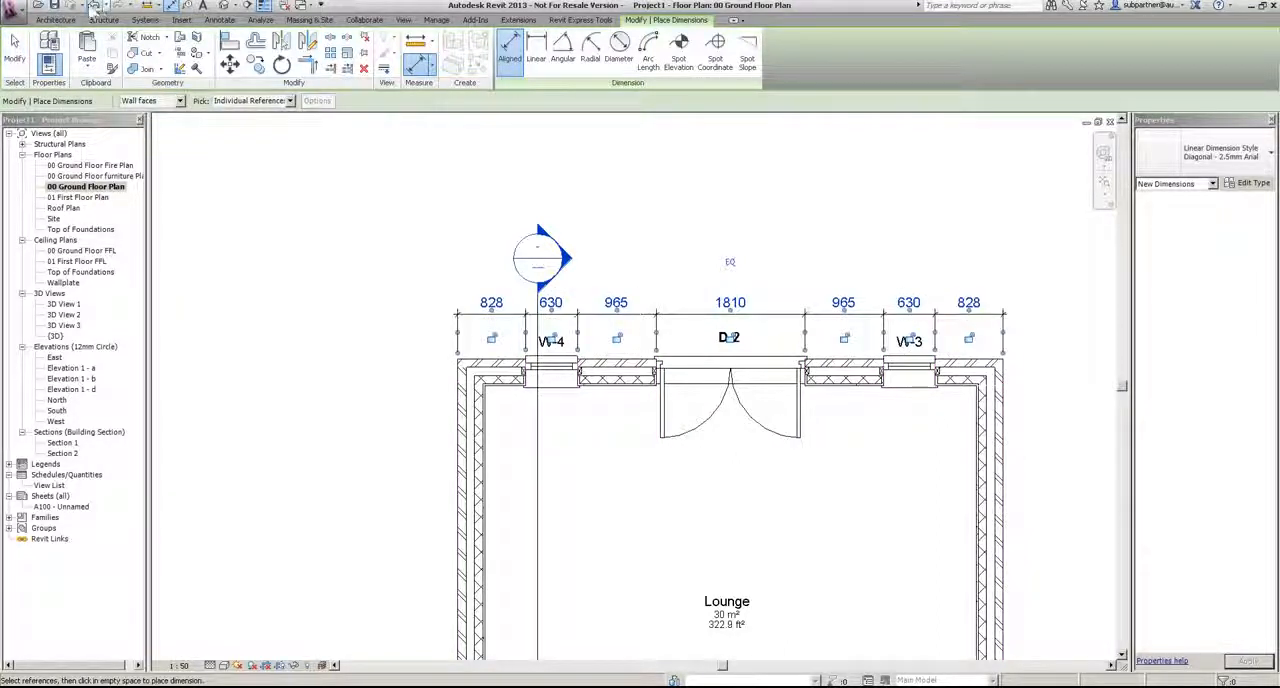
{"action": "left_click", "coordinate": [96, 5]}
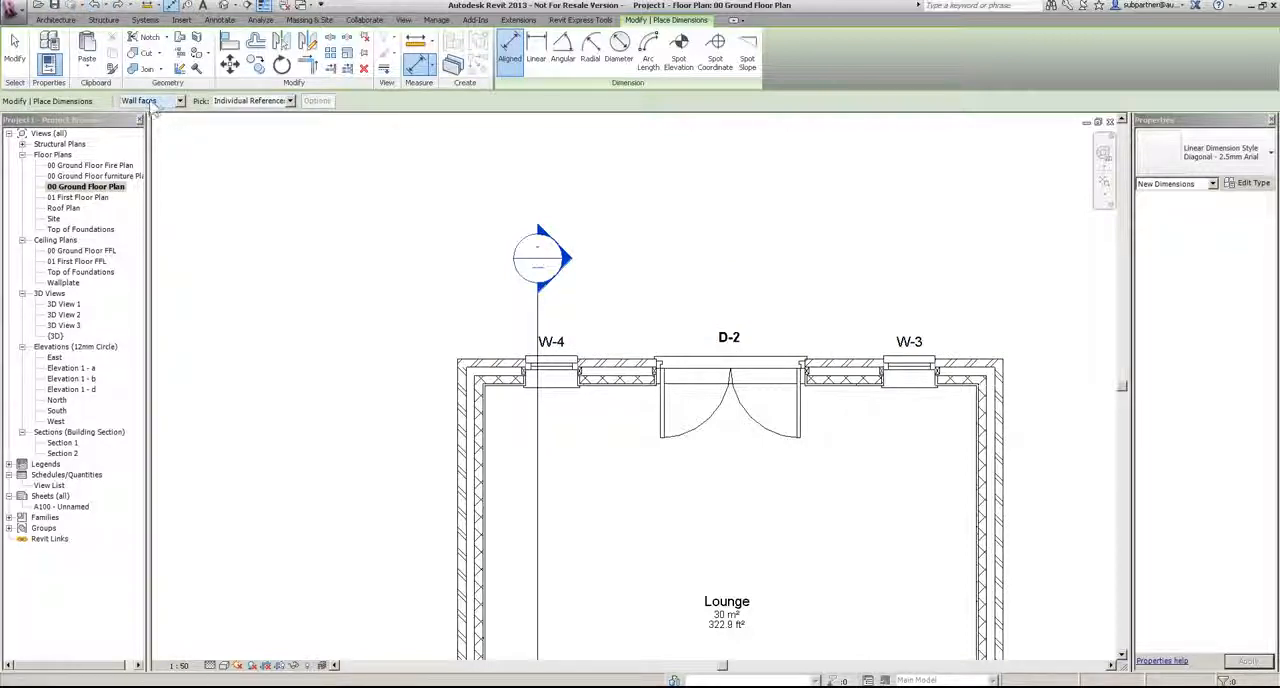
Step: Switch dimension picking to Entire Walls and place an overall dimension along the rear lounge wall
{"action": "left_click", "coordinate": [245, 104]}
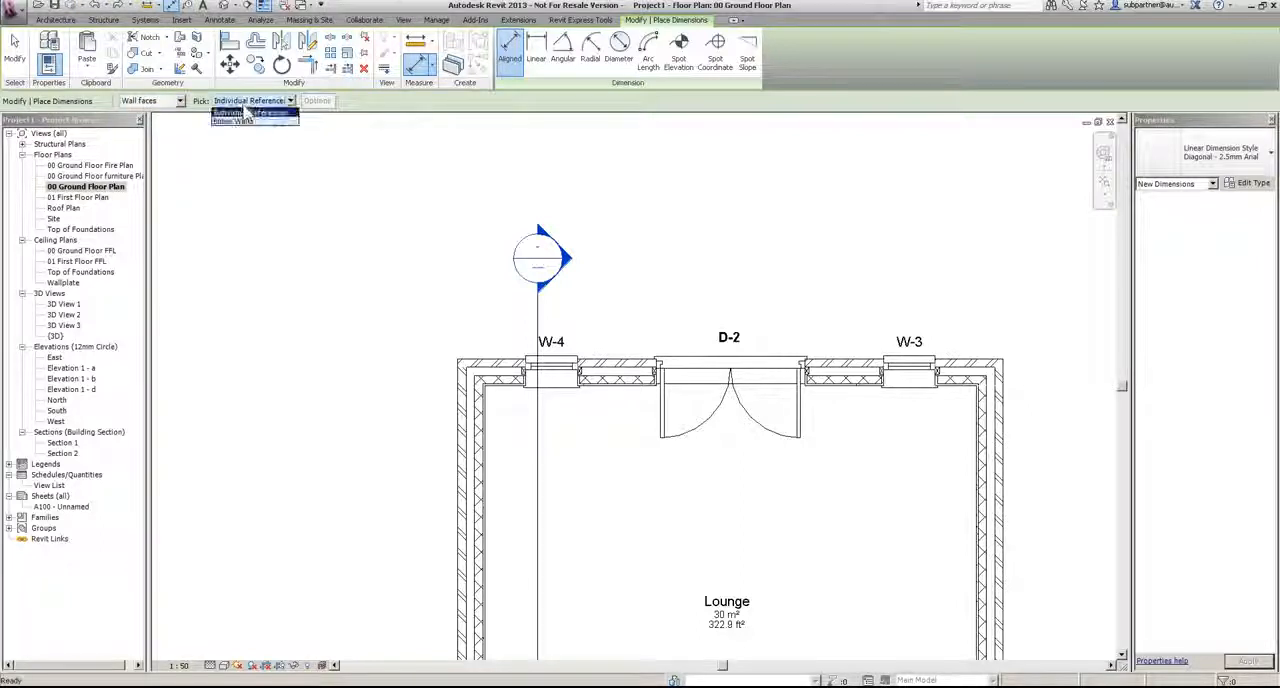
{"action": "left_click", "coordinate": [245, 122]}
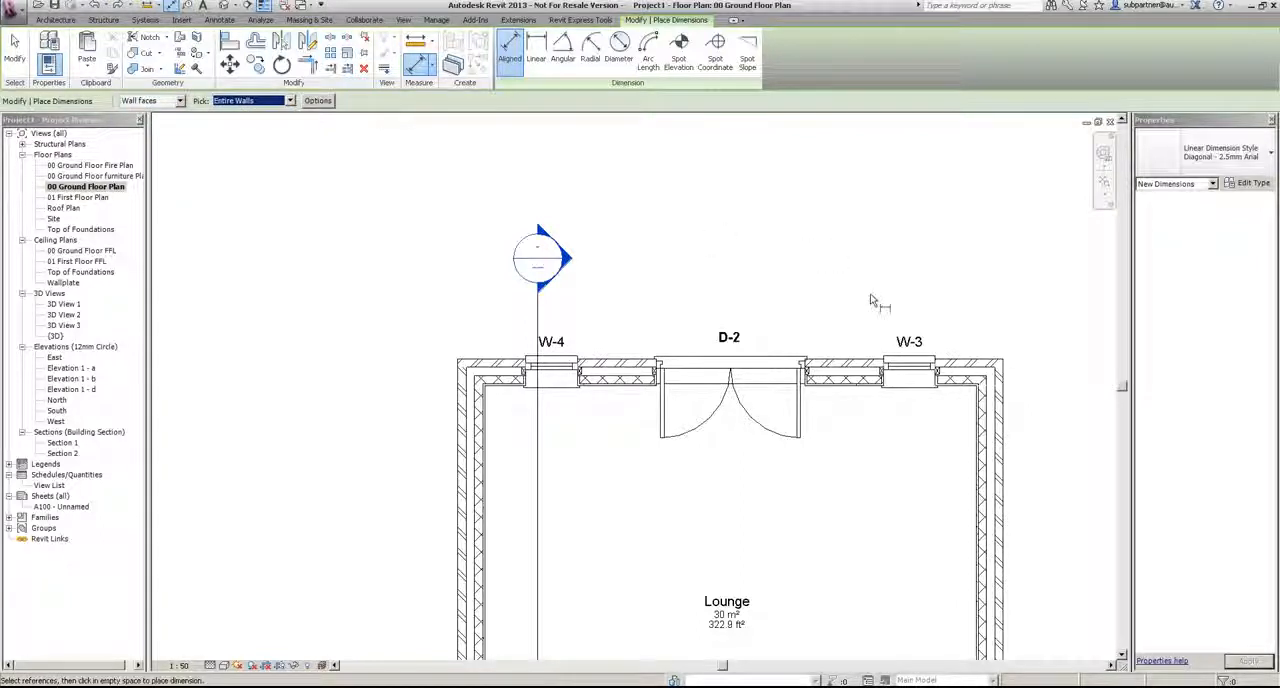
{"action": "left_click", "coordinate": [852, 362]}
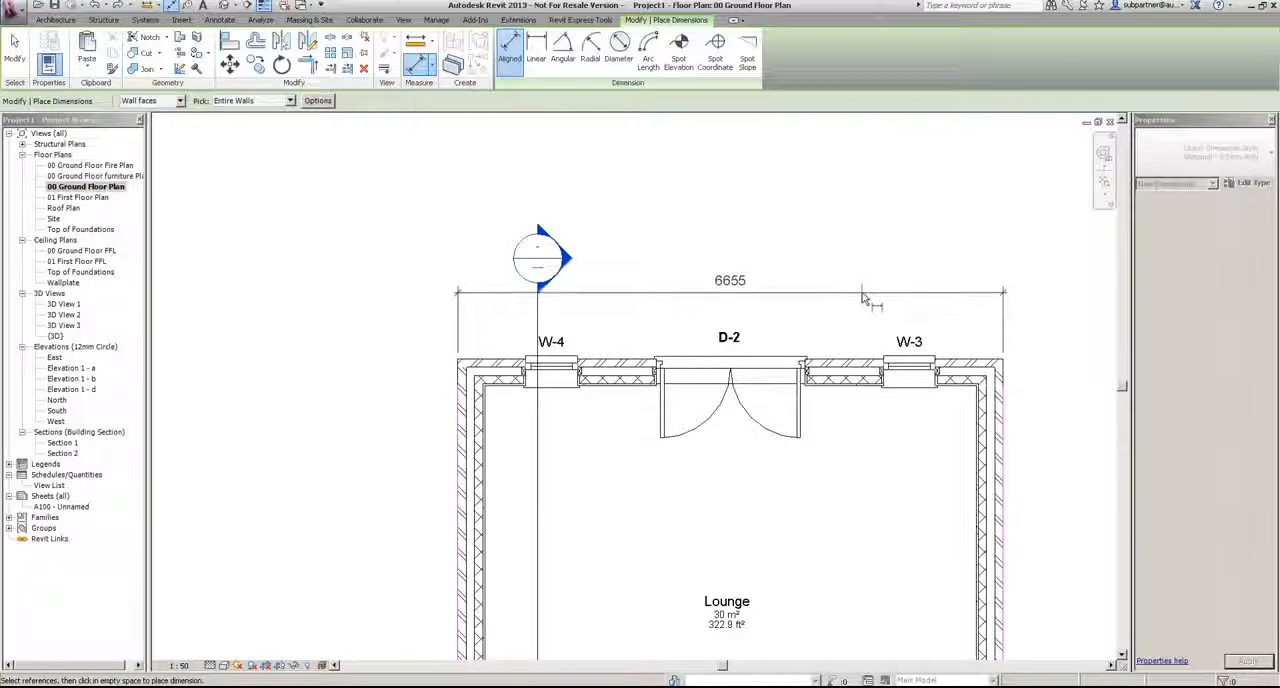
{"action": "left_click", "coordinate": [830, 293]}
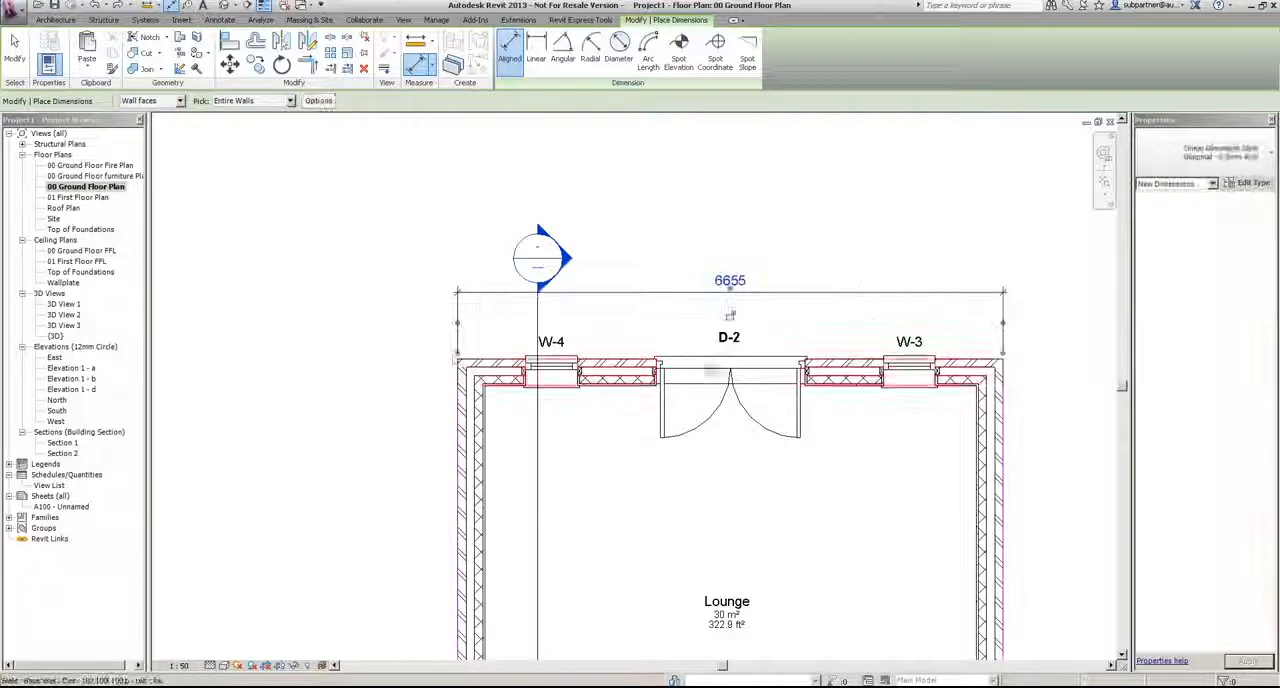
Step: Set the auto dimension options to opening widths and place an openings string between the rear wall and its overall dimension
{"action": "left_click", "coordinate": [318, 100]}
{"action": "left_click", "coordinate": [566, 301]}
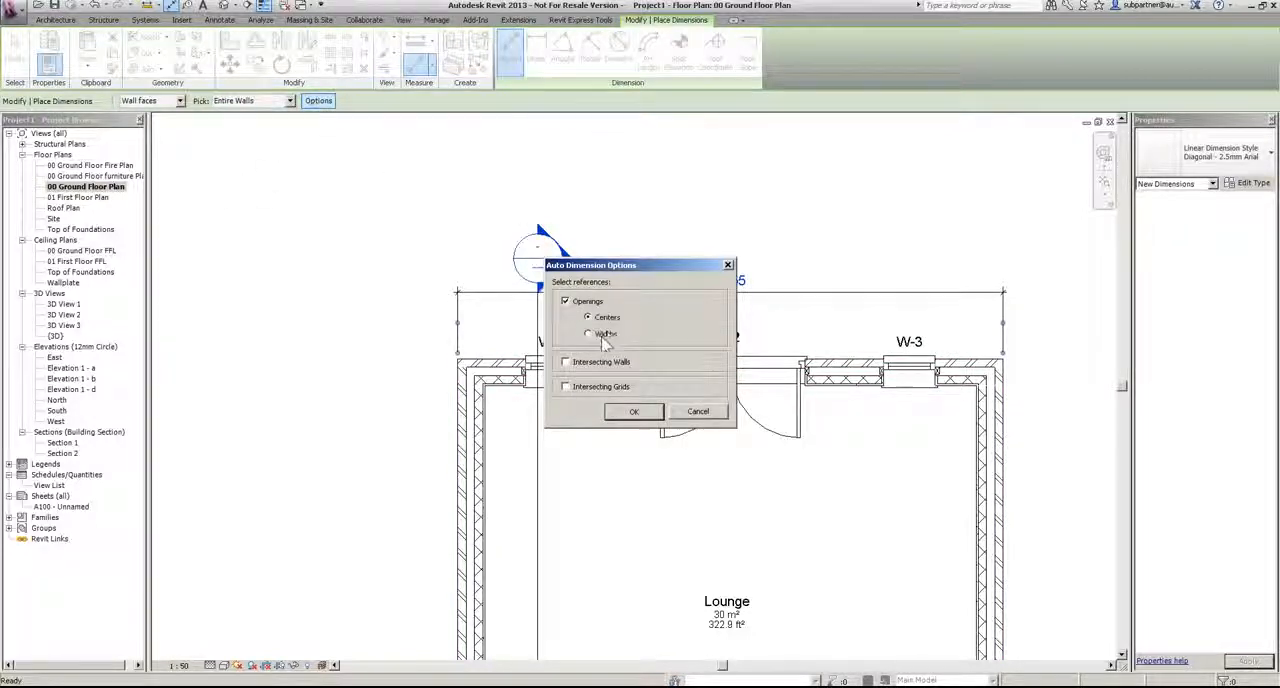
{"action": "left_click", "coordinate": [634, 411]}
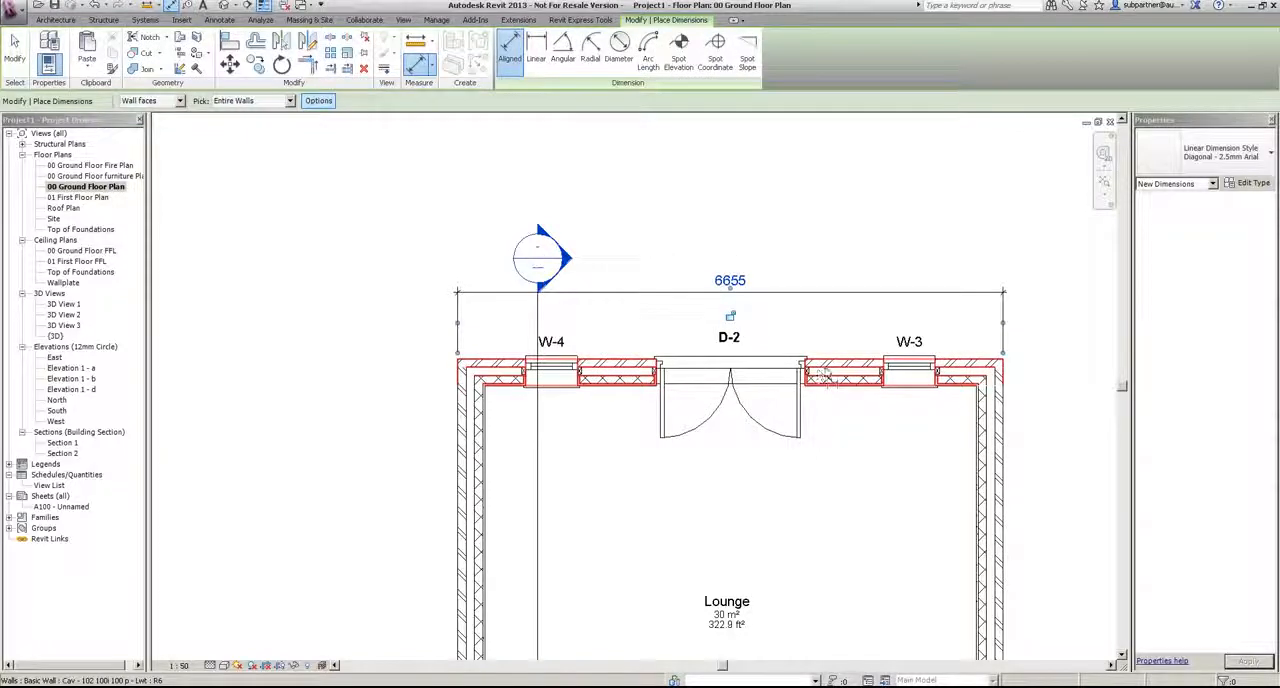
{"action": "left_click", "coordinate": [833, 320]}
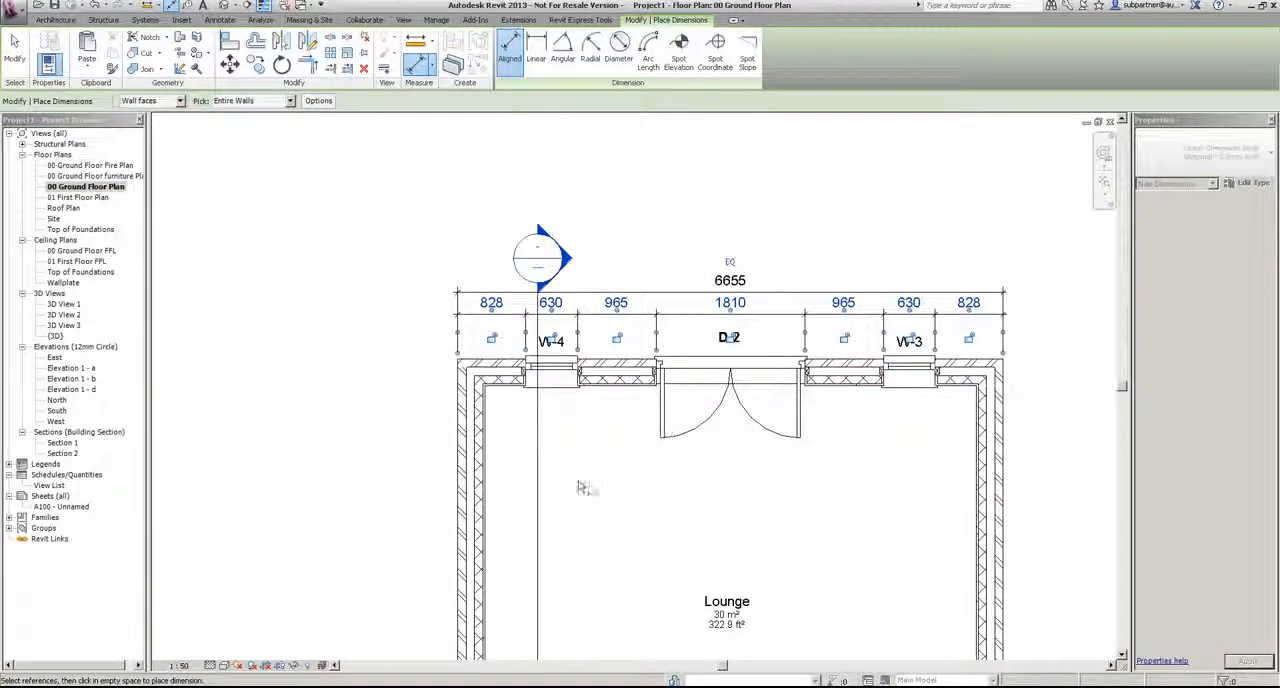
Step: Dimension the long exterior wall beside the stairs and the front wall with openings D-1, W-1 and W-2
{"action": "scroll", "coordinate": [614, 411], "scroll_direction": "down", "scroll_amount": 5}
{"action": "scroll", "coordinate": [555, 322], "scroll_direction": "up", "scroll_amount": 2}
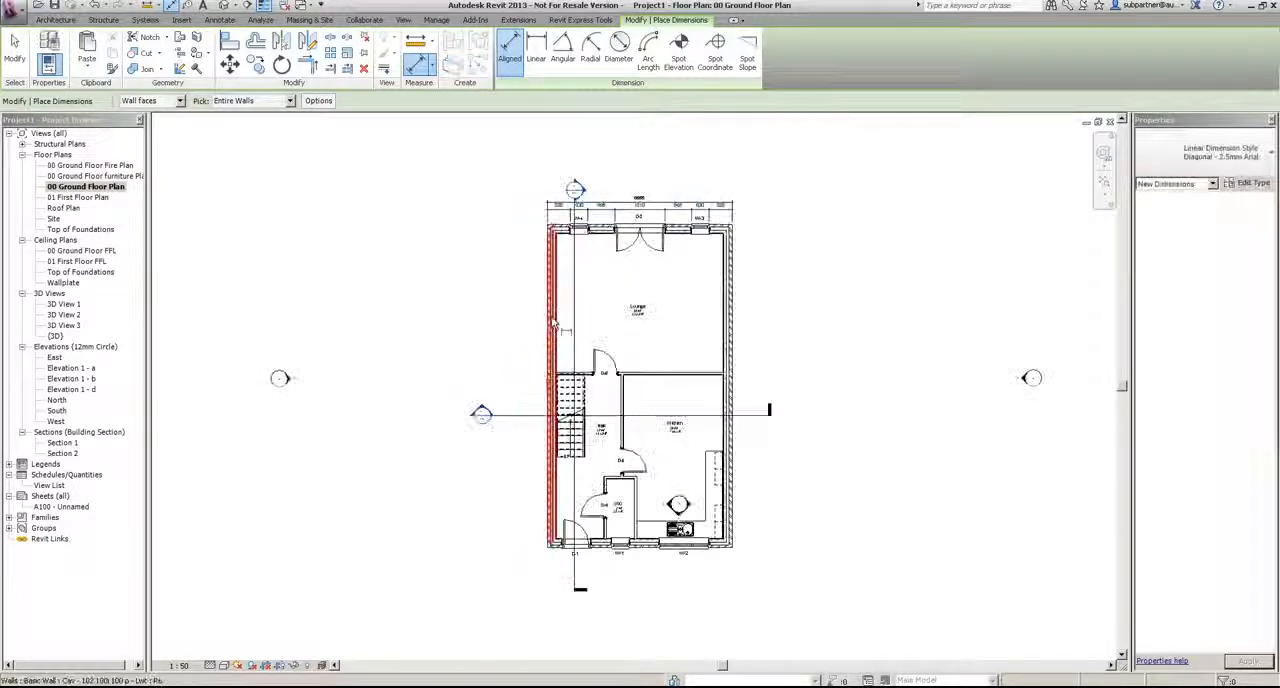
{"action": "scroll", "coordinate": [628, 605], "scroll_direction": "up", "scroll_amount": 3}
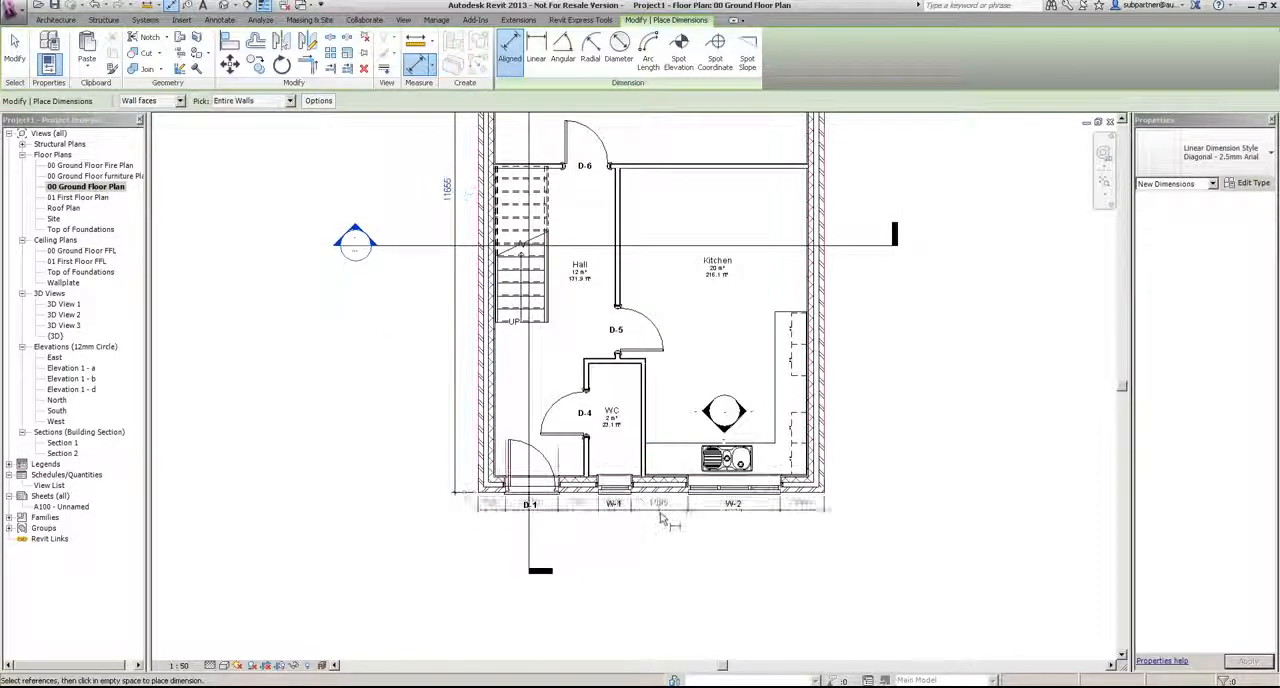
{"action": "left_click", "coordinate": [661, 517]}
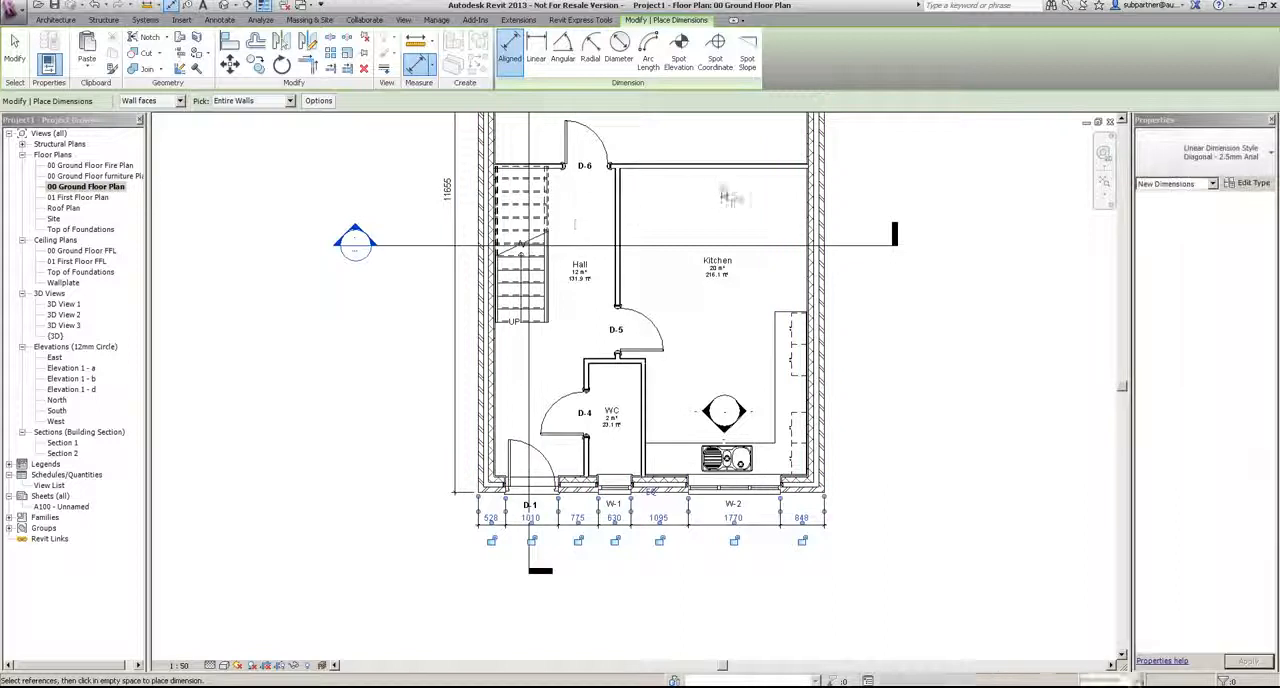
Step: Set the wall reference to Faces of core and dimension the partition with door D-6 on its lounge side
{"action": "middle_click_drag", "start_coordinate": [709, 231], "coordinate": [721, 303]}
{"action": "left_click", "coordinate": [154, 102]}
{"action": "left_click", "coordinate": [145, 138]}
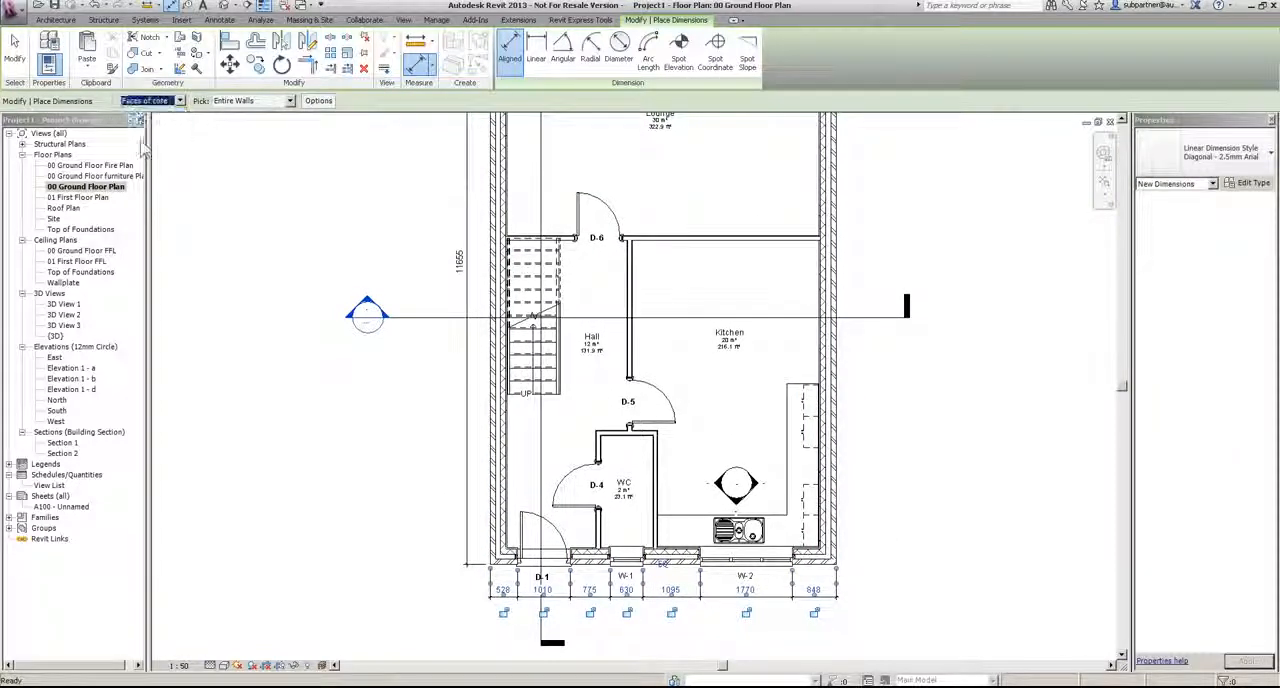
{"action": "left_click", "coordinate": [690, 236]}
{"action": "left_click", "coordinate": [689, 216]}
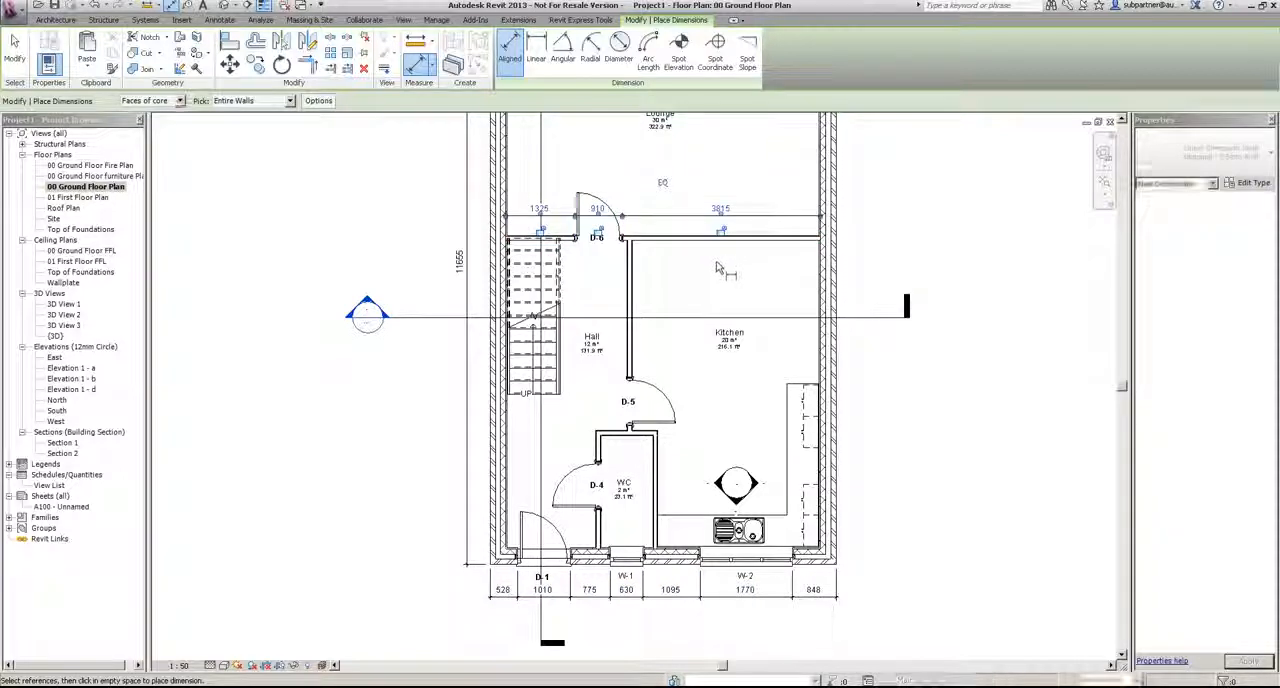
Step: Dimension the hall-kitchen partition with door D-5 from the kitchen side and the WC wall with door D-4 from the hall side
{"action": "left_click", "coordinate": [632, 295]}
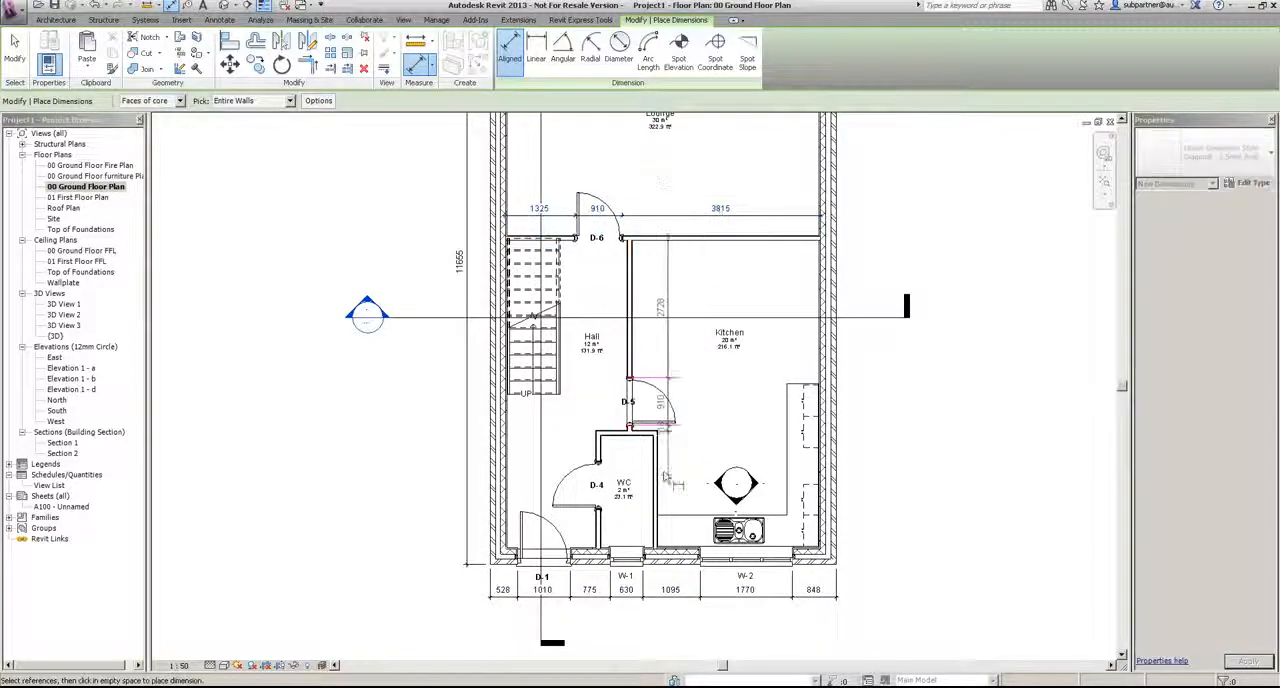
{"action": "left_click", "coordinate": [690, 467]}
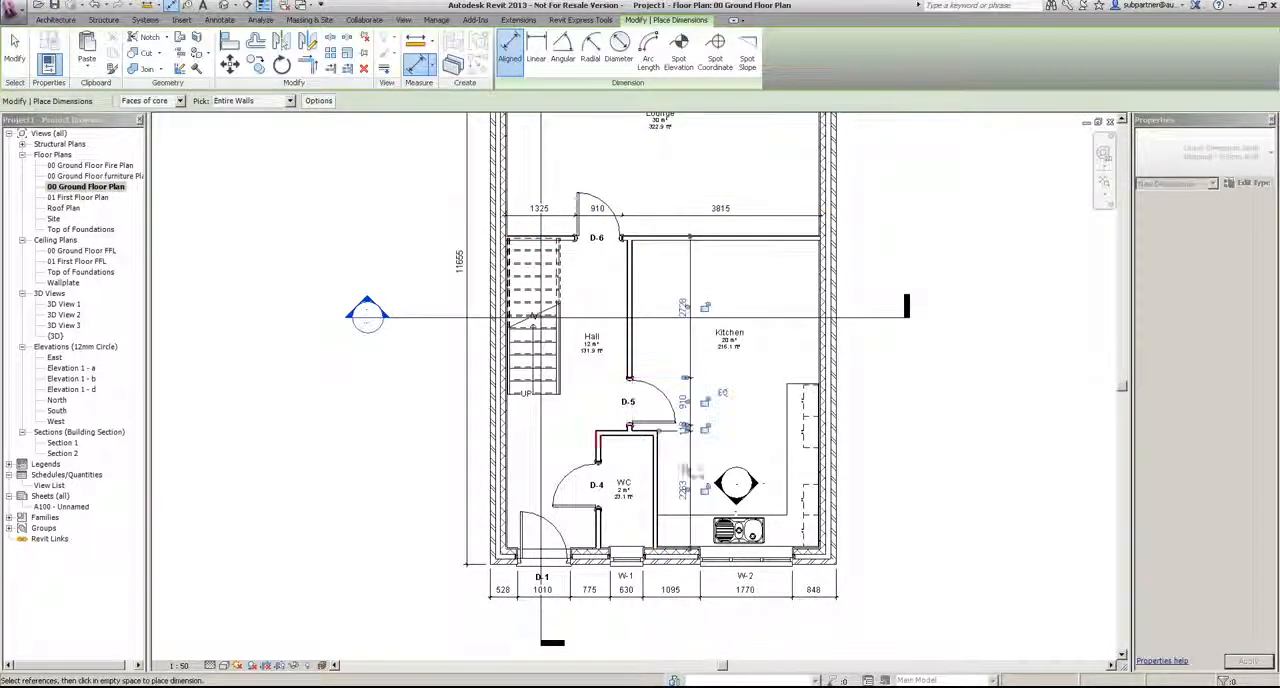
{"action": "left_click", "coordinate": [600, 519]}
{"action": "left_click", "coordinate": [584, 523]}
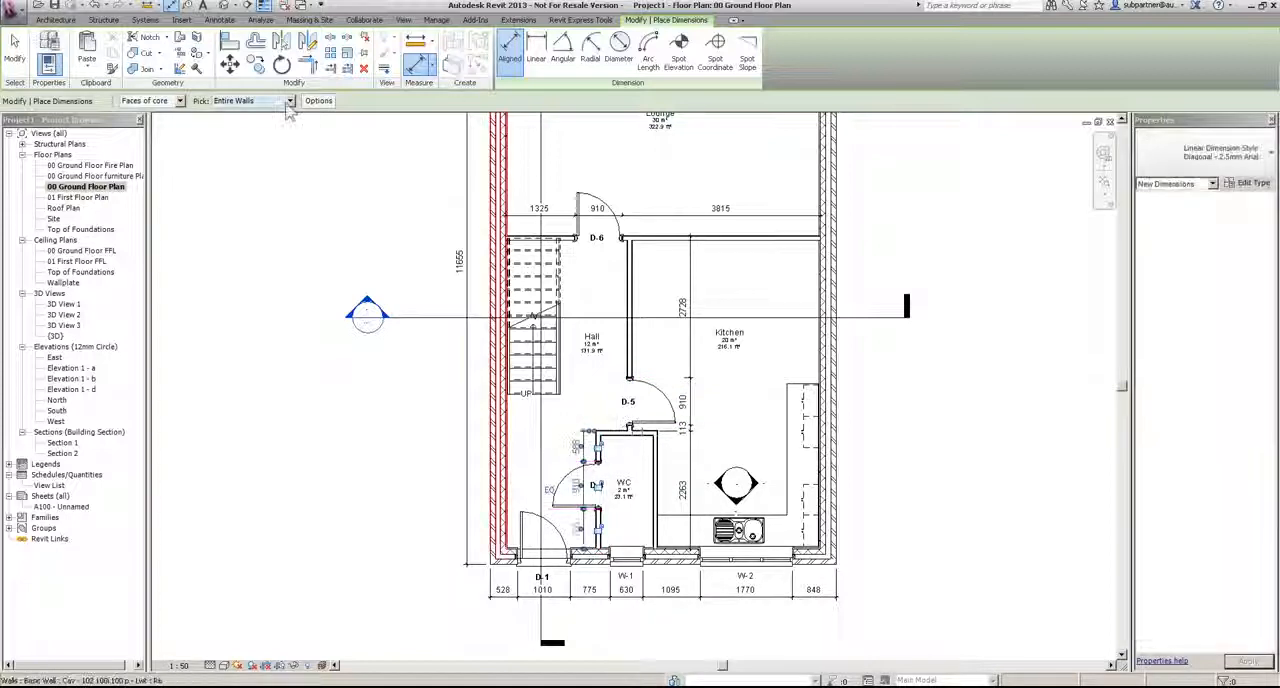
Step: Set auto dimensioning to intersecting walls without openings, and dimension the kitchen's exterior side wall and the lounge-kitchen partition
{"action": "left_click", "coordinate": [318, 100]}
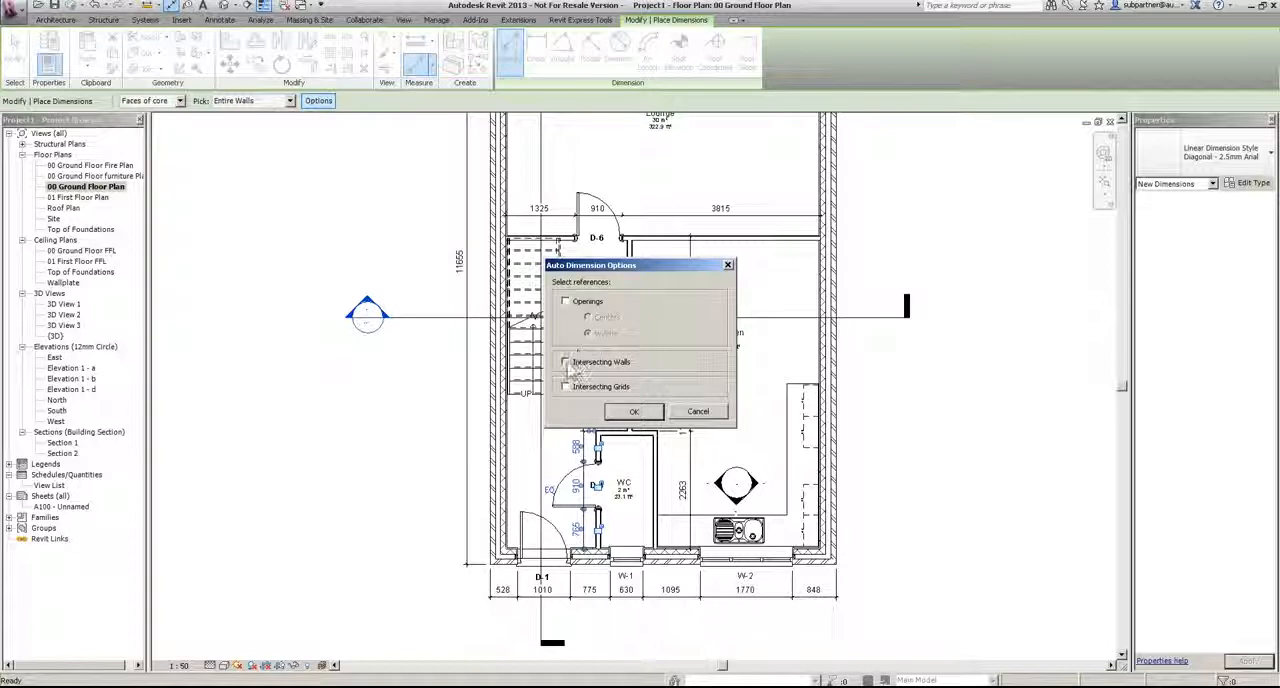
{"action": "left_click", "coordinate": [630, 414]}
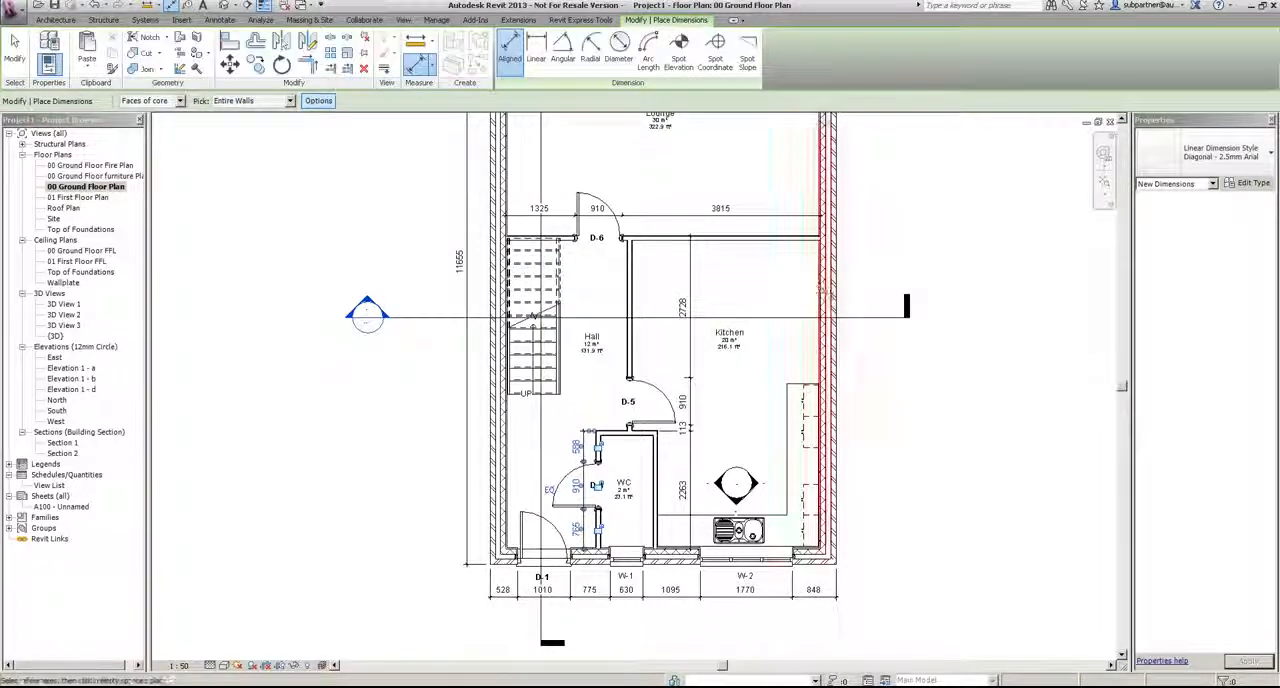
{"action": "left_click", "coordinate": [806, 283]}
{"action": "left_click", "coordinate": [653, 241]}
{"action": "left_click", "coordinate": [660, 266]}
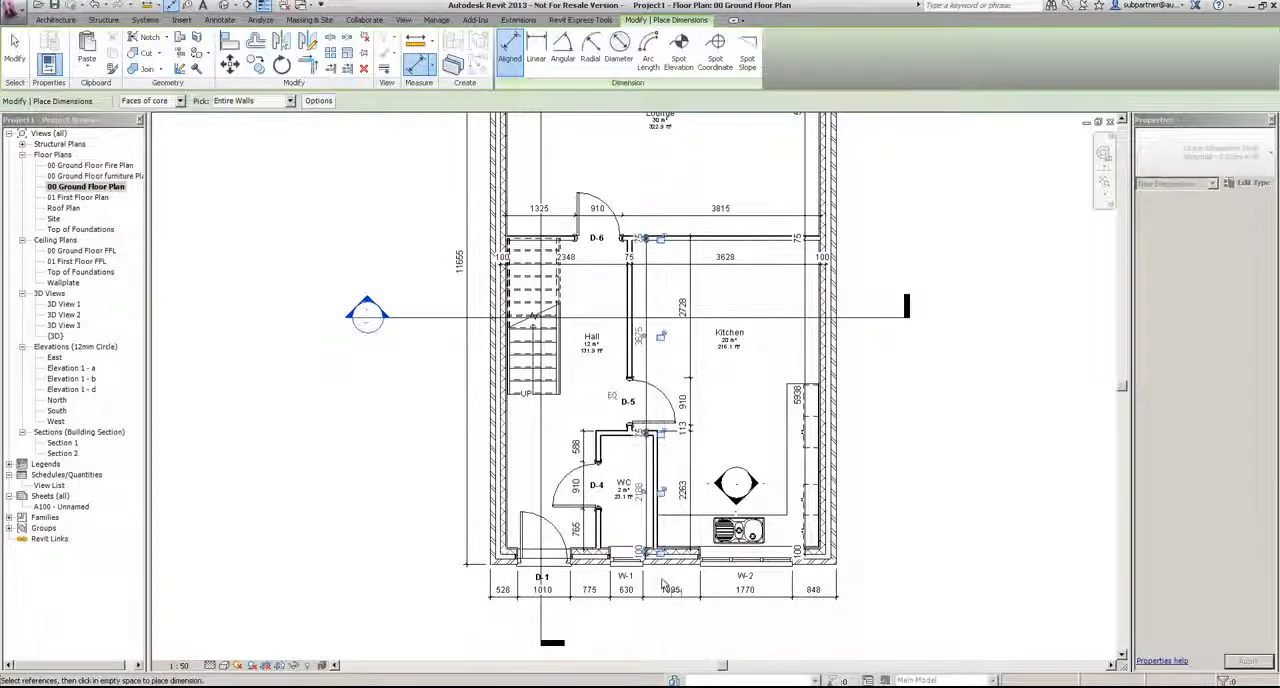
Step: Dimension the front wall's intersecting walls with a string running inside the hall, WC and kitchen
{"action": "scroll", "coordinate": [660, 570], "scroll_direction": "up", "scroll_amount": 3}
{"action": "left_click", "coordinate": [680, 513]}
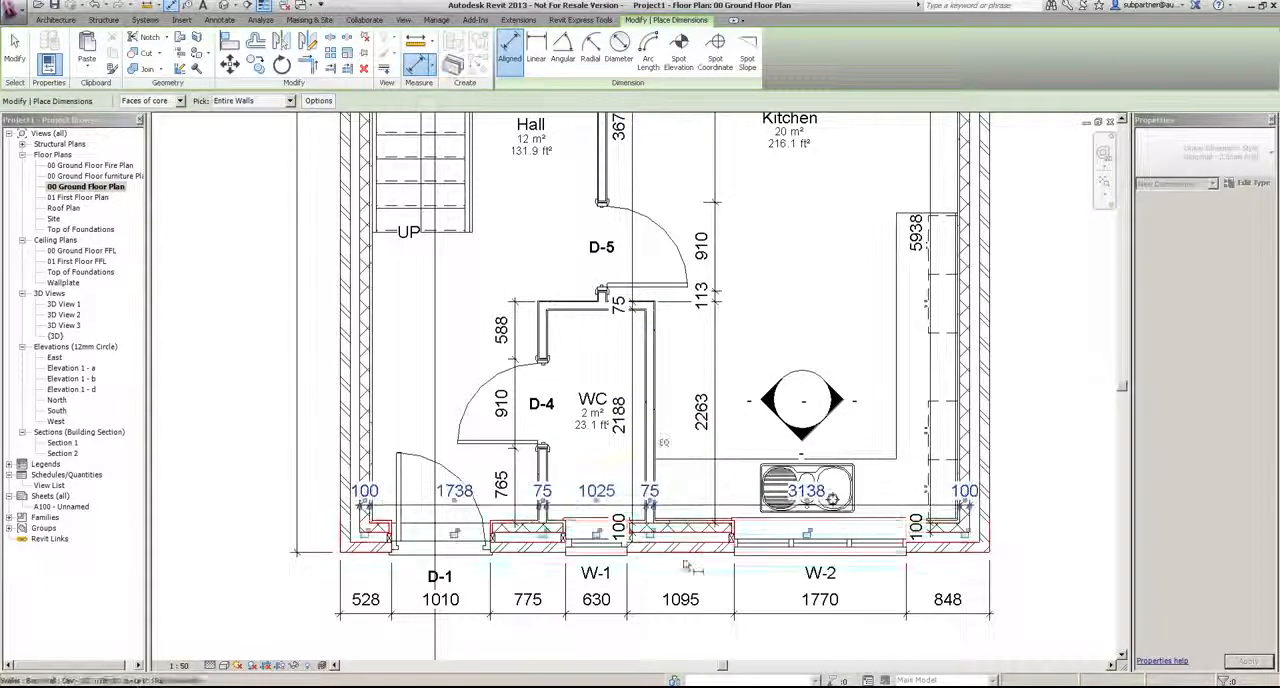
{"action": "key", "text": "Escape"}
{"action": "key", "text": "Escape"}
{"action": "scroll", "coordinate": [800, 460], "scroll_direction": "down", "scroll_amount": 4}
{"action": "scroll", "coordinate": [800, 460], "scroll_direction": "up", "scroll_amount": 1}
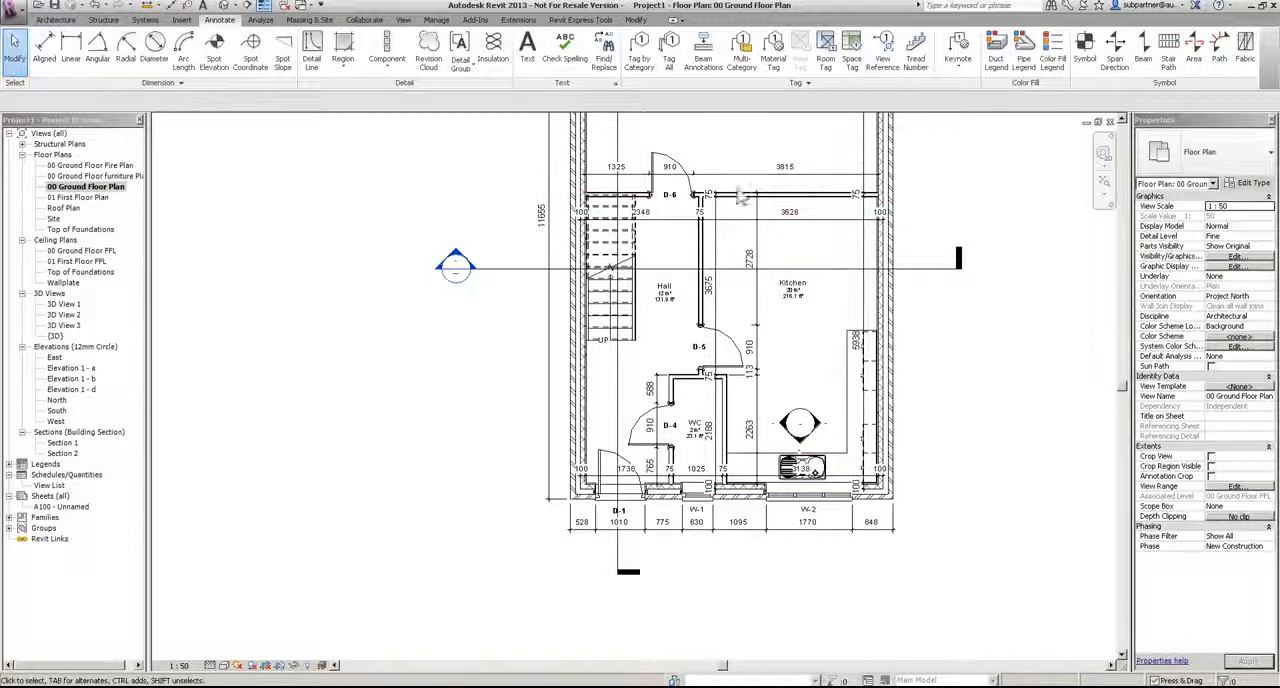
Step: Move both end witness lines of the dimension string across the hall and kitchen to the outer faces of the exterior walls
{"action": "scroll", "coordinate": [740, 197], "scroll_direction": "up", "scroll_amount": 4}
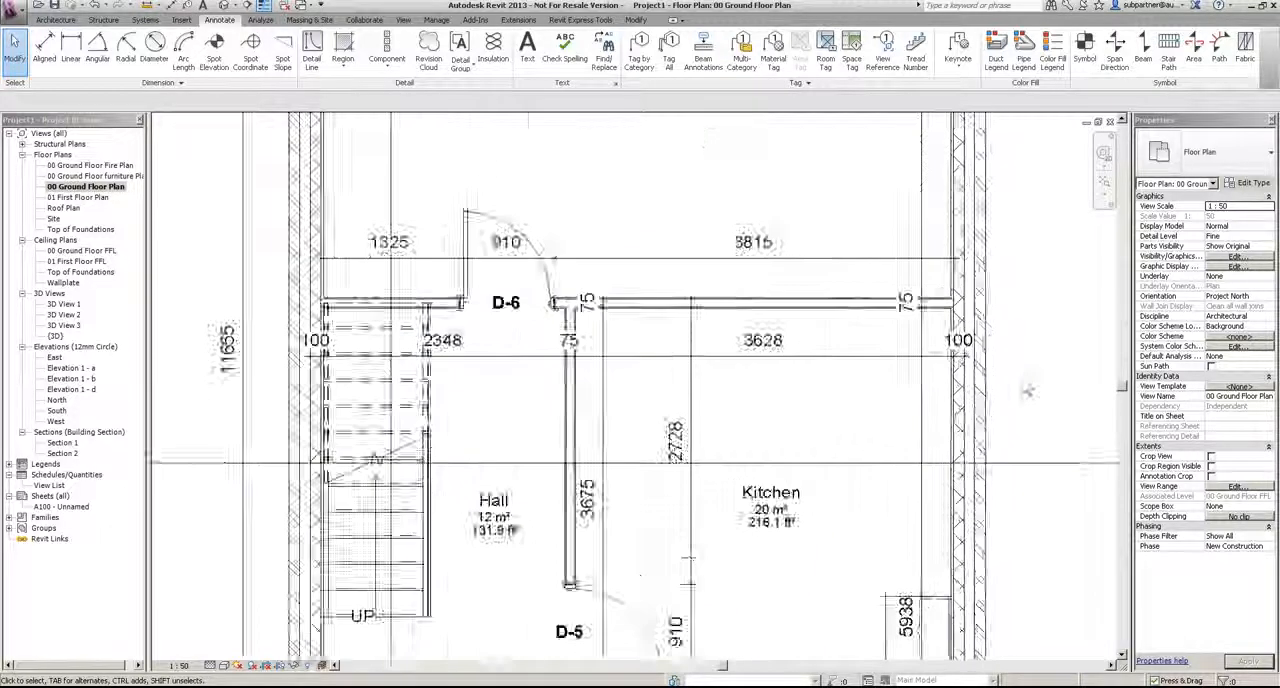
{"action": "scroll", "coordinate": [1027, 390], "scroll_direction": "up", "scroll_amount": 3}
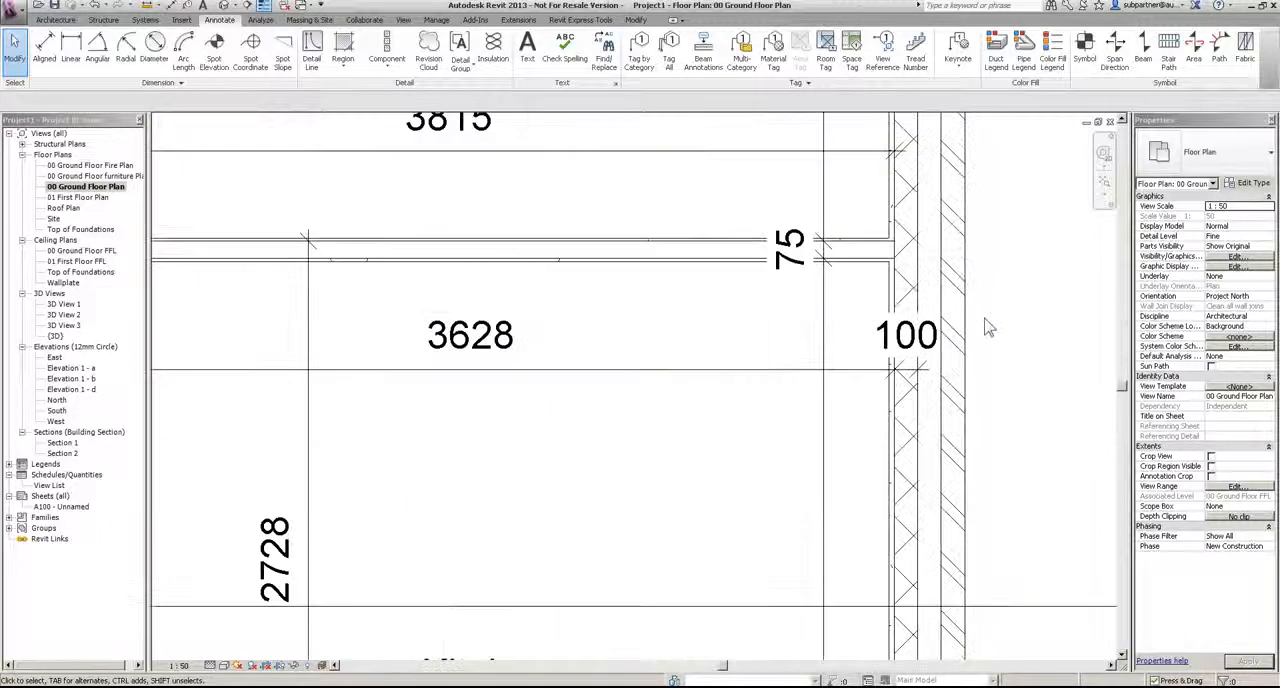
{"action": "left_click", "coordinate": [864, 374]}
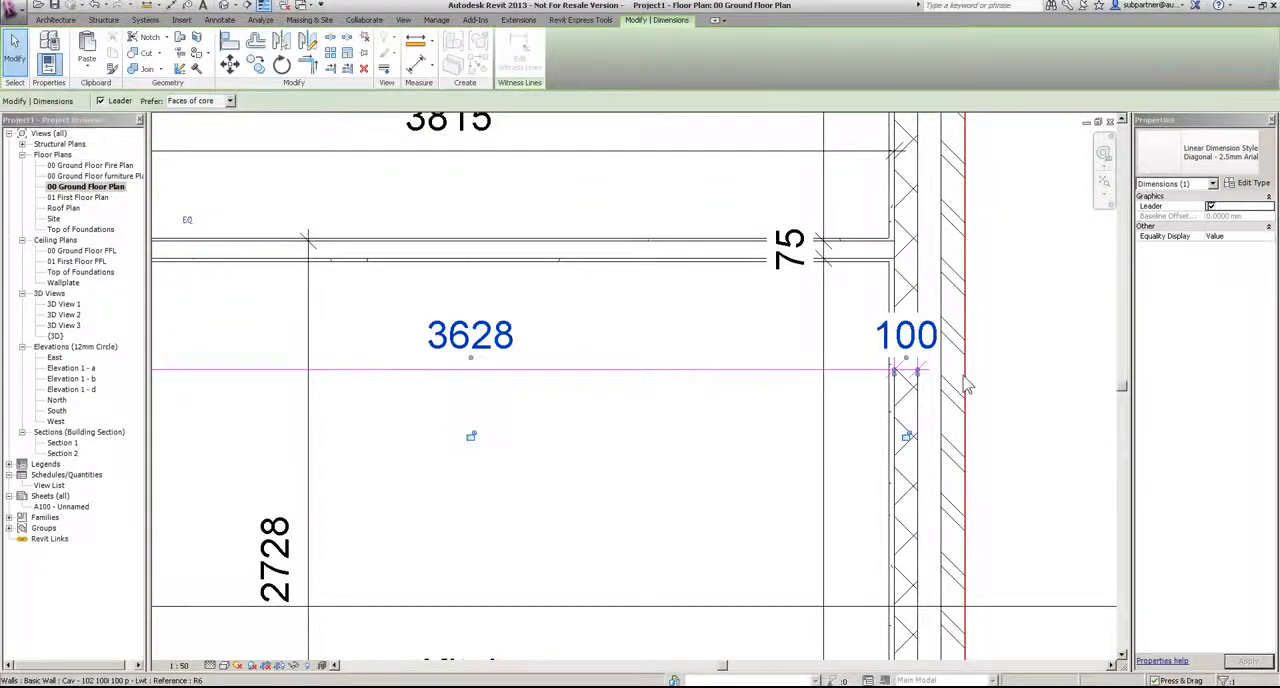
{"action": "left_click_drag", "start_coordinate": [963, 377], "coordinate": [964, 385]}
{"action": "scroll", "coordinate": [966, 442], "scroll_direction": "down", "scroll_amount": 4}
{"action": "scroll", "coordinate": [242, 418], "scroll_direction": "up", "scroll_amount": 4}
{"action": "left_click_drag", "start_coordinate": [415, 411], "coordinate": [368, 425]}
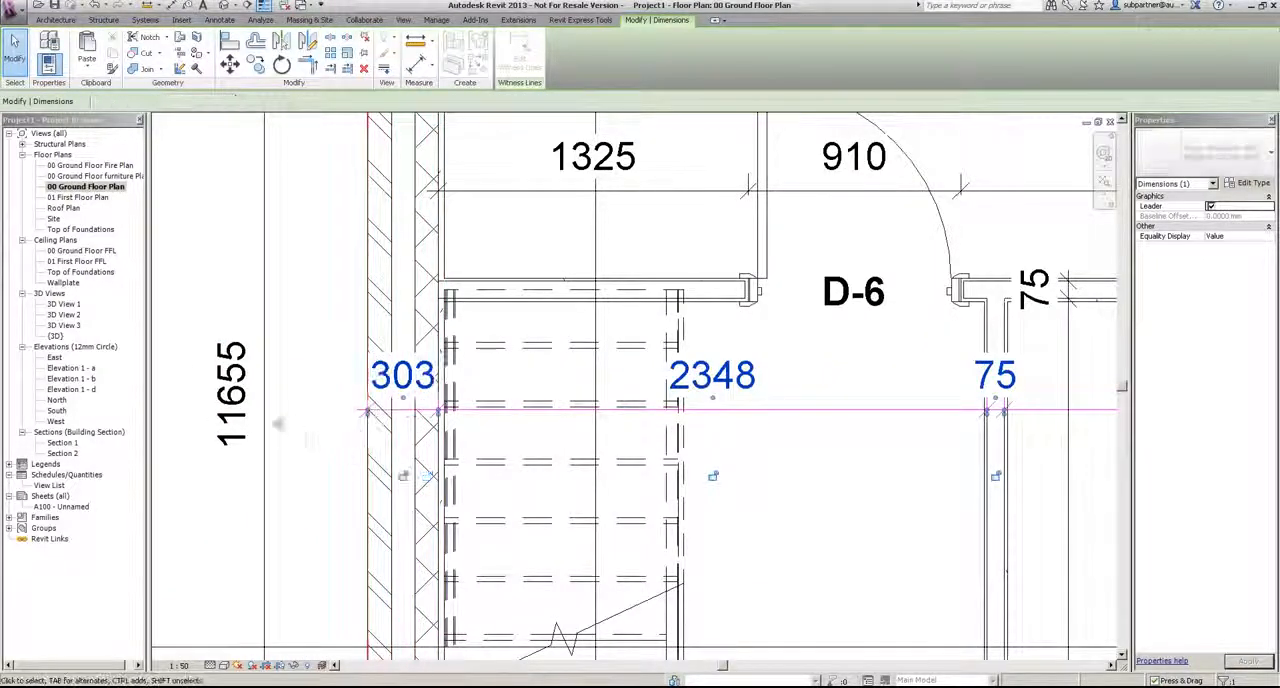
Step: Move the 75 dimension text at the lounge-kitchen partition clear of the wall, beside the kitchen's exterior side wall
{"action": "scroll", "coordinate": [368, 425], "scroll_direction": "down", "scroll_amount": 4}
{"action": "scroll", "coordinate": [830, 480], "scroll_direction": "up", "scroll_amount": 4}
{"action": "left_click", "coordinate": [731, 372]}
{"action": "left_click_drag", "start_coordinate": [732, 373], "coordinate": [746, 329]}
{"action": "left_click", "coordinate": [937, 326]}
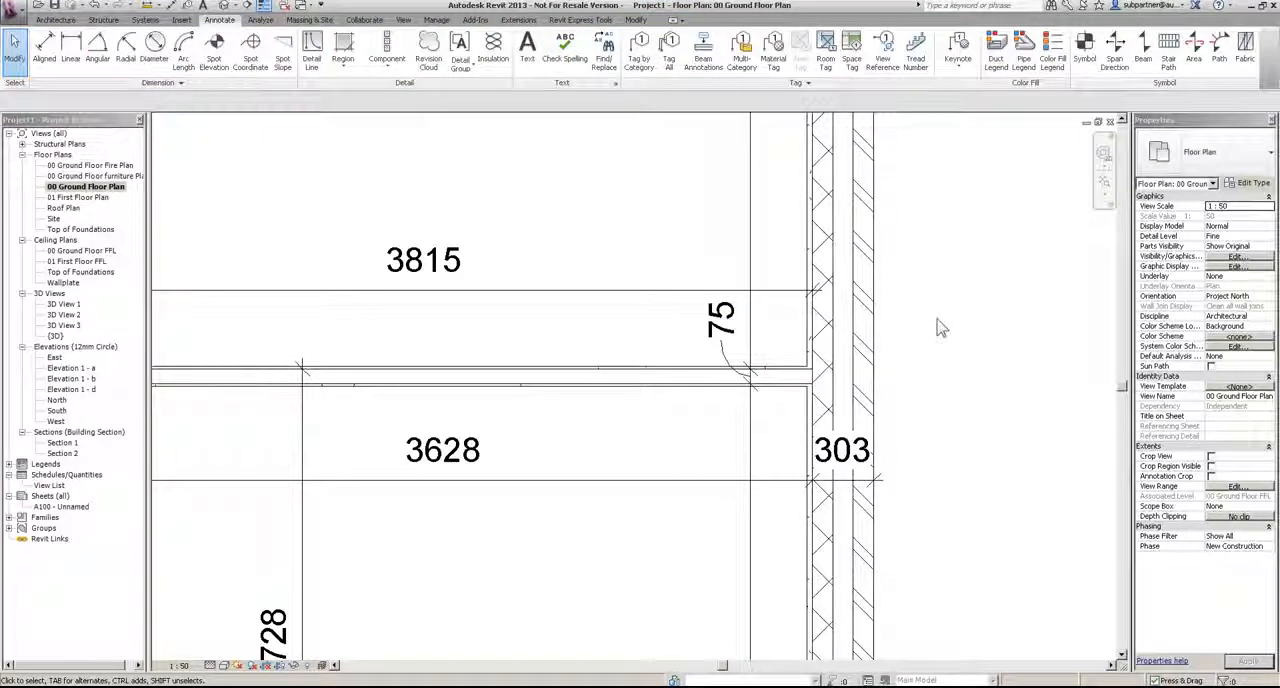
Step: Create a schedule of building components for the Windows category in the New Construction phase
{"action": "scroll", "coordinate": [925, 405], "scroll_direction": "down", "scroll_amount": 5}
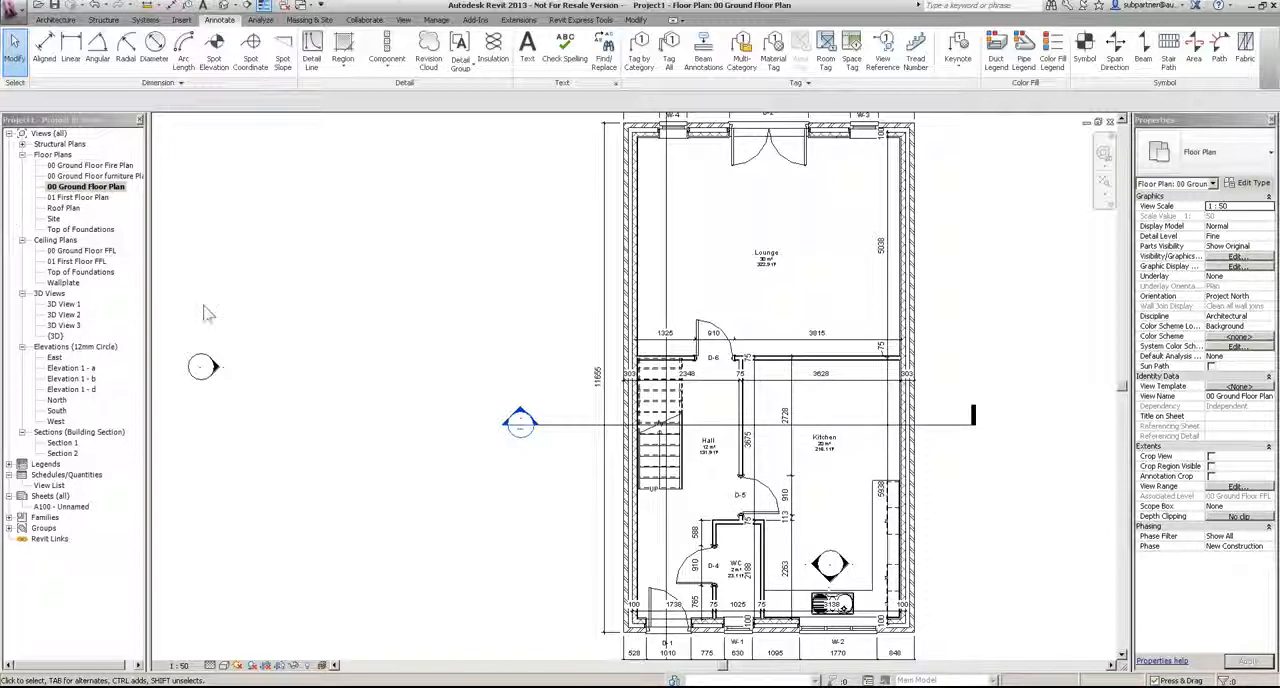
{"action": "scroll", "coordinate": [278, 286], "scroll_direction": "down", "scroll_amount": 2}
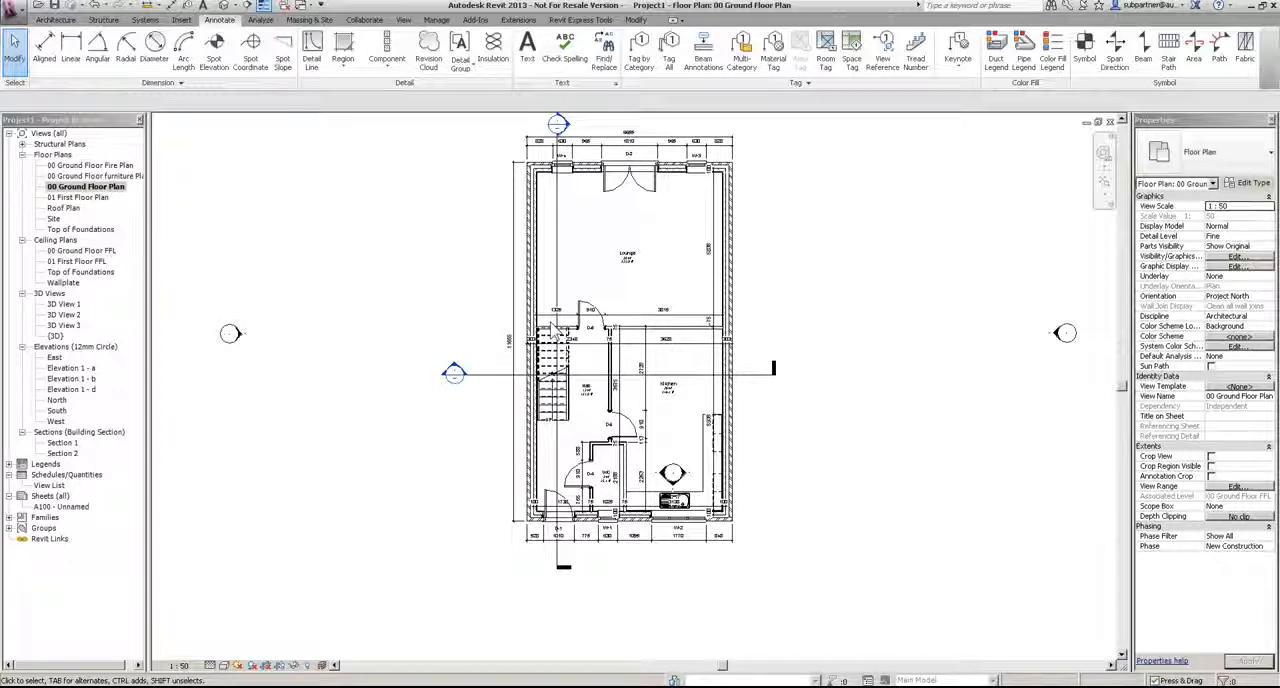
{"action": "middle_click_drag", "start_coordinate": [577, 241], "coordinate": [577, 254]}
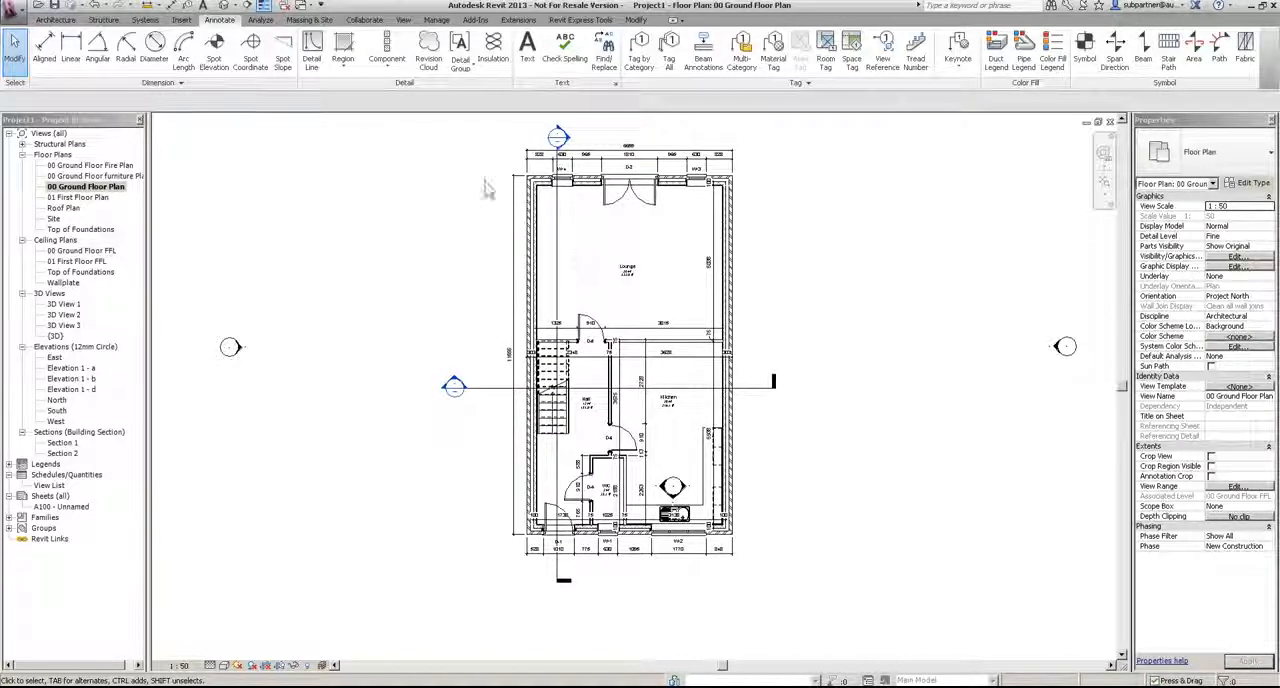
{"action": "left_click", "coordinate": [403, 20]}
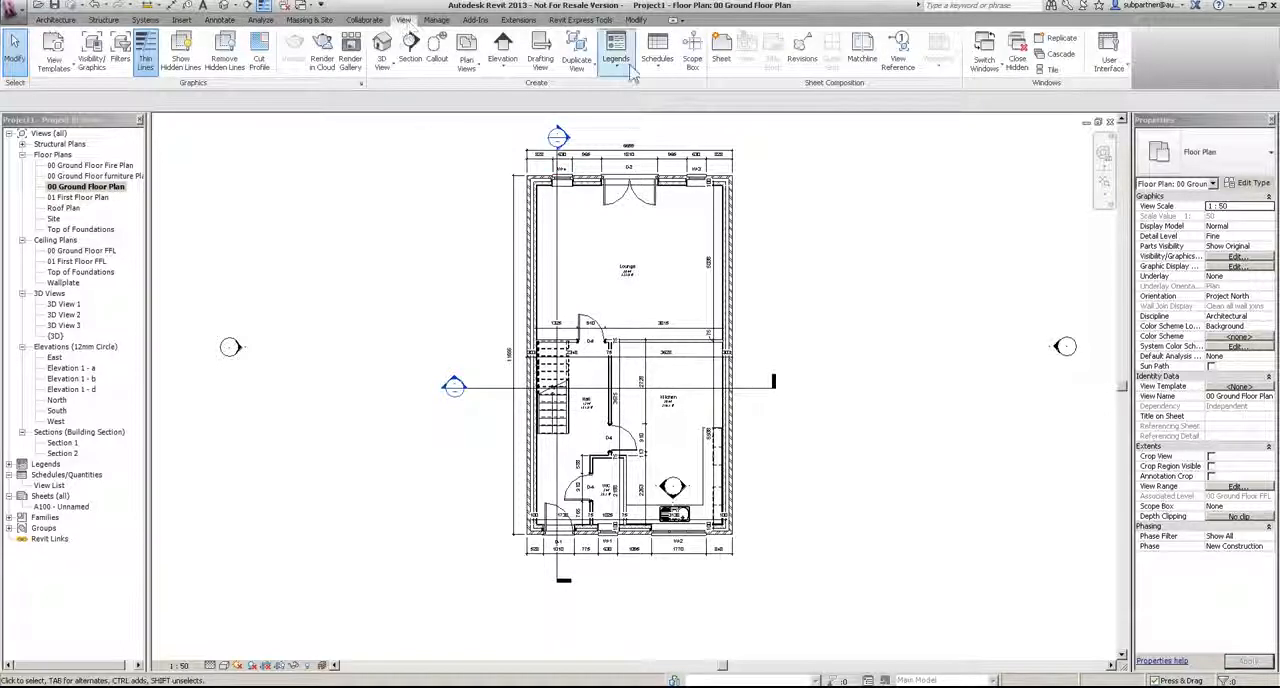
{"action": "left_click", "coordinate": [657, 52]}
{"action": "left_click", "coordinate": [682, 84]}
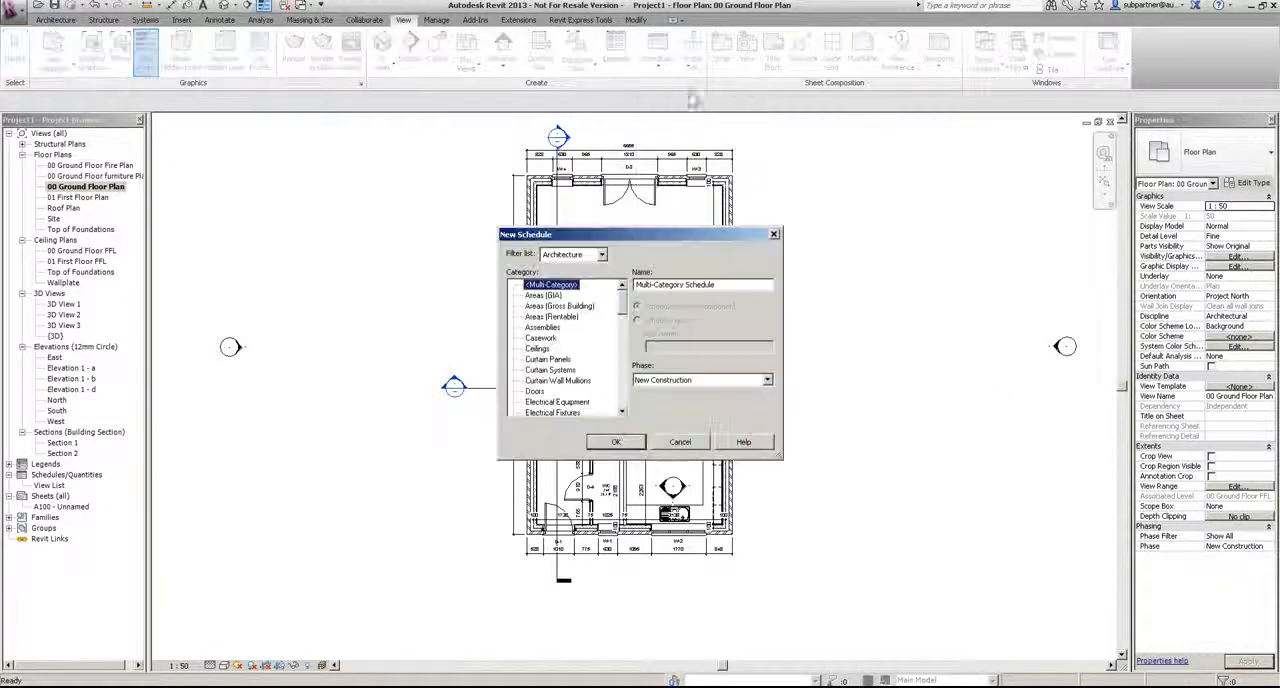
{"action": "left_click_drag", "start_coordinate": [623, 299], "coordinate": [626, 418]}
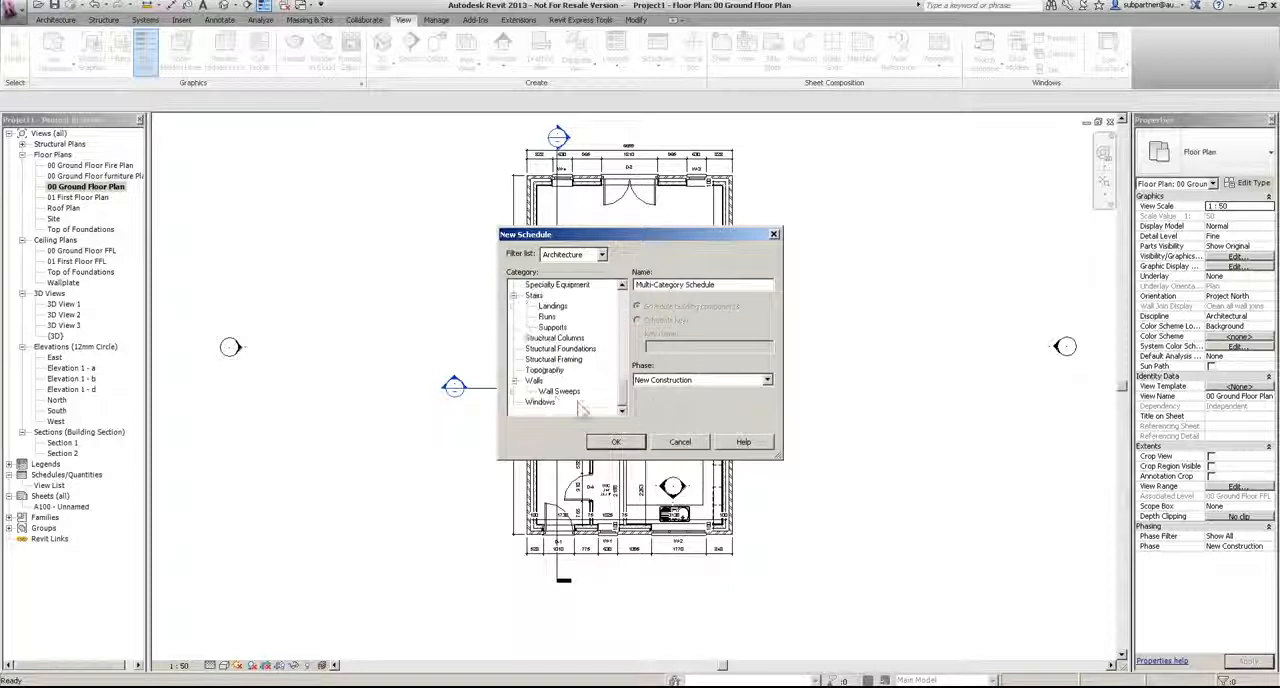
{"action": "left_click", "coordinate": [540, 401]}
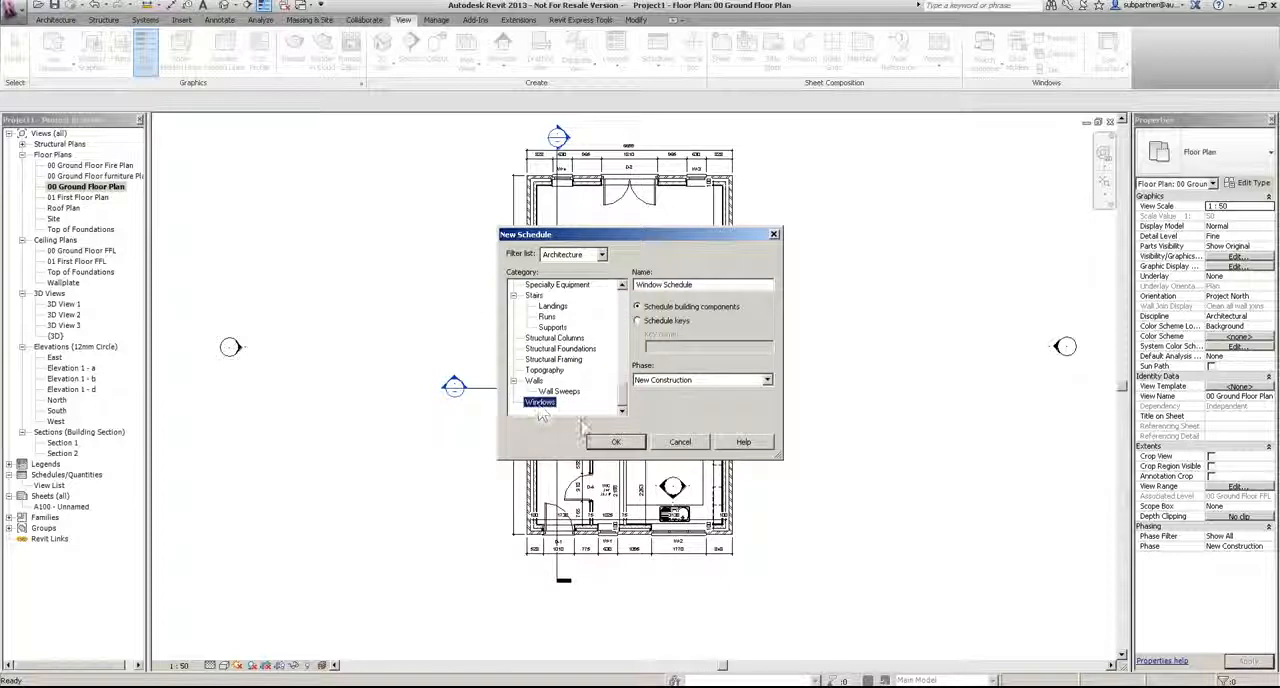
{"action": "left_click", "coordinate": [615, 441]}
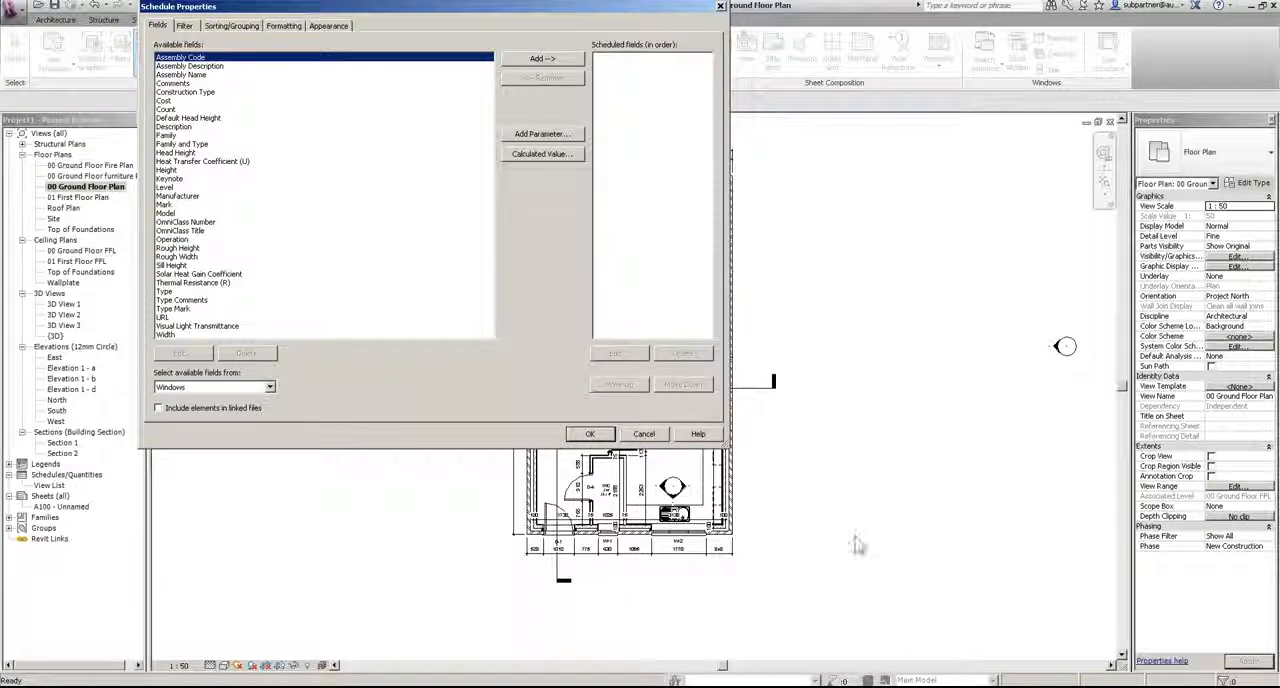
Step: Add the Mark, Type Mark, Width and Height fields to the window schedule
{"action": "left_click", "coordinate": [185, 154]}
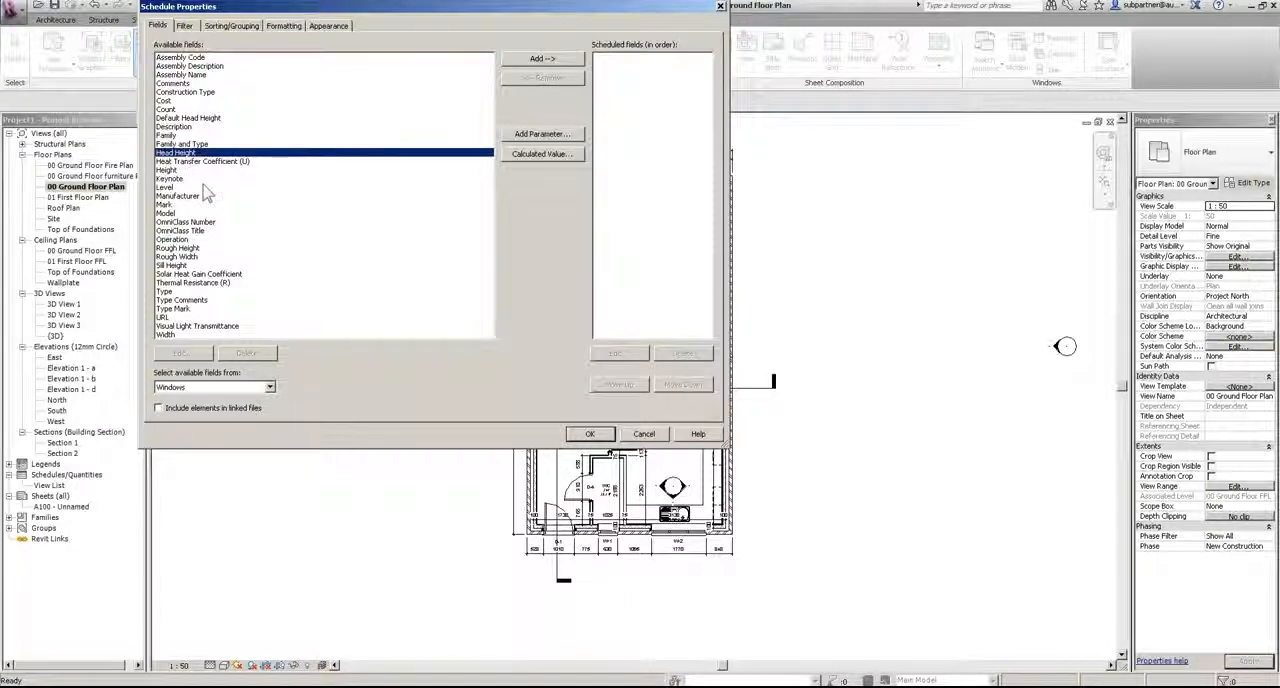
{"action": "left_click", "coordinate": [167, 205]}
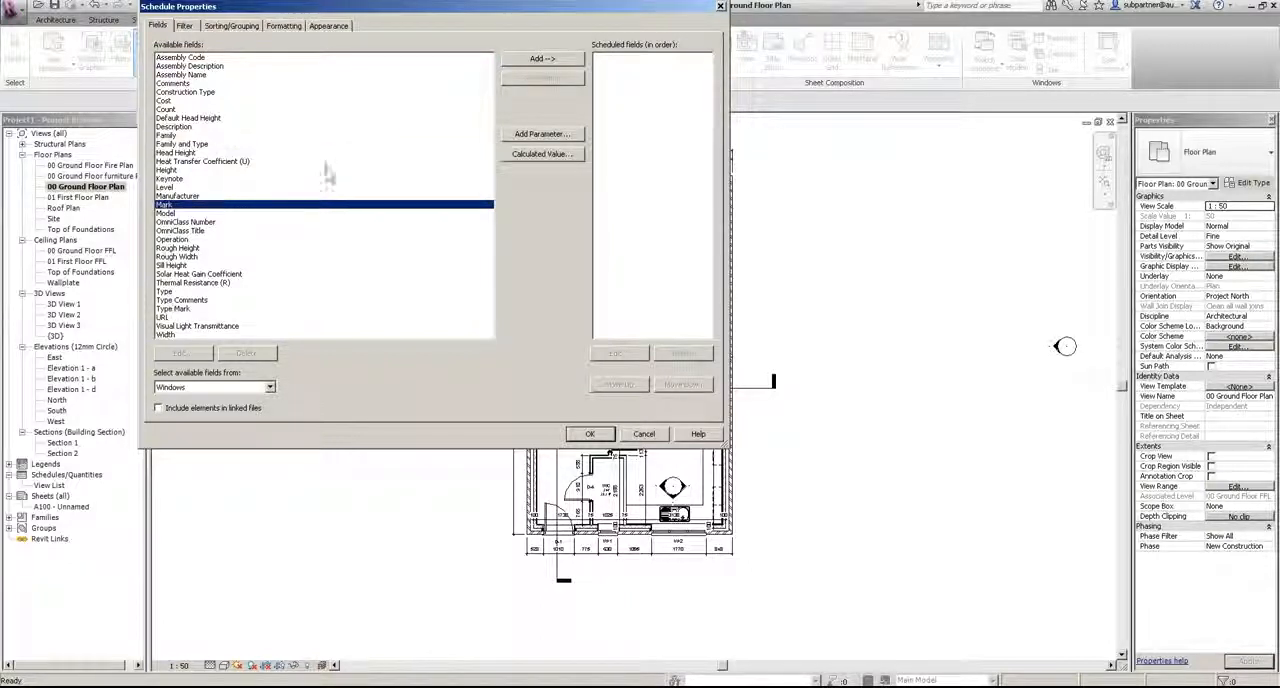
{"action": "left_click", "coordinate": [530, 60]}
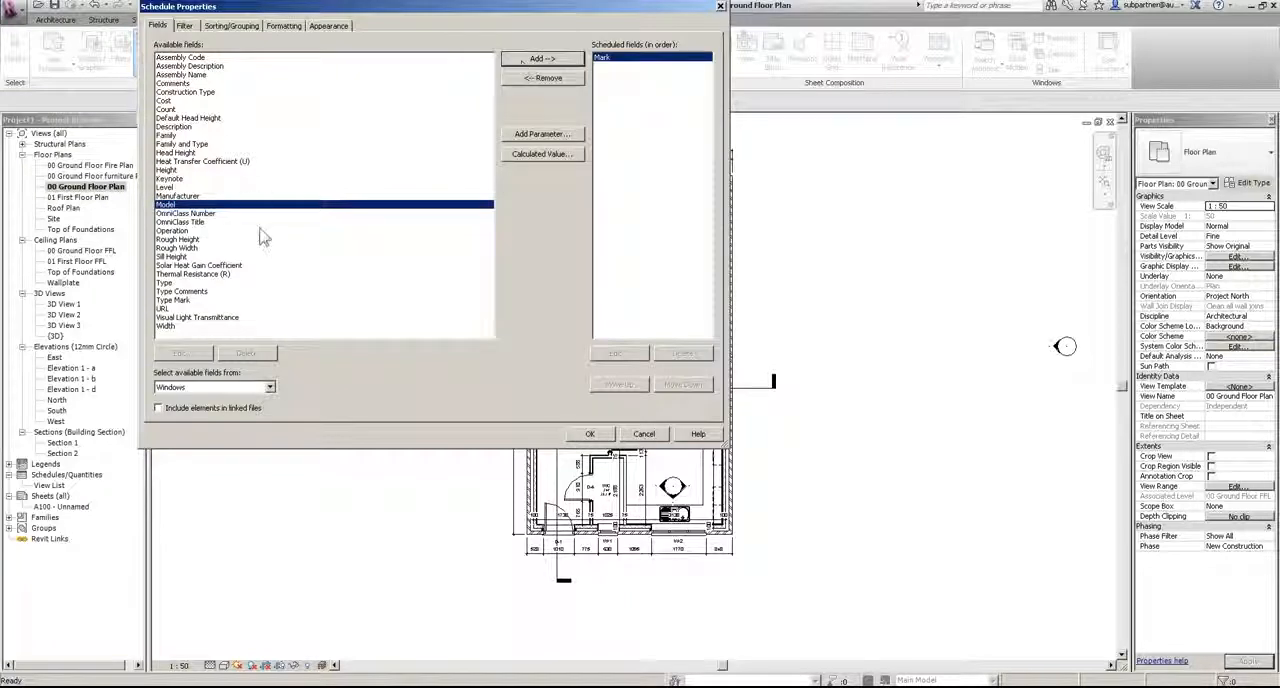
{"action": "left_click", "coordinate": [168, 300]}
{"action": "left_click", "coordinate": [543, 59]}
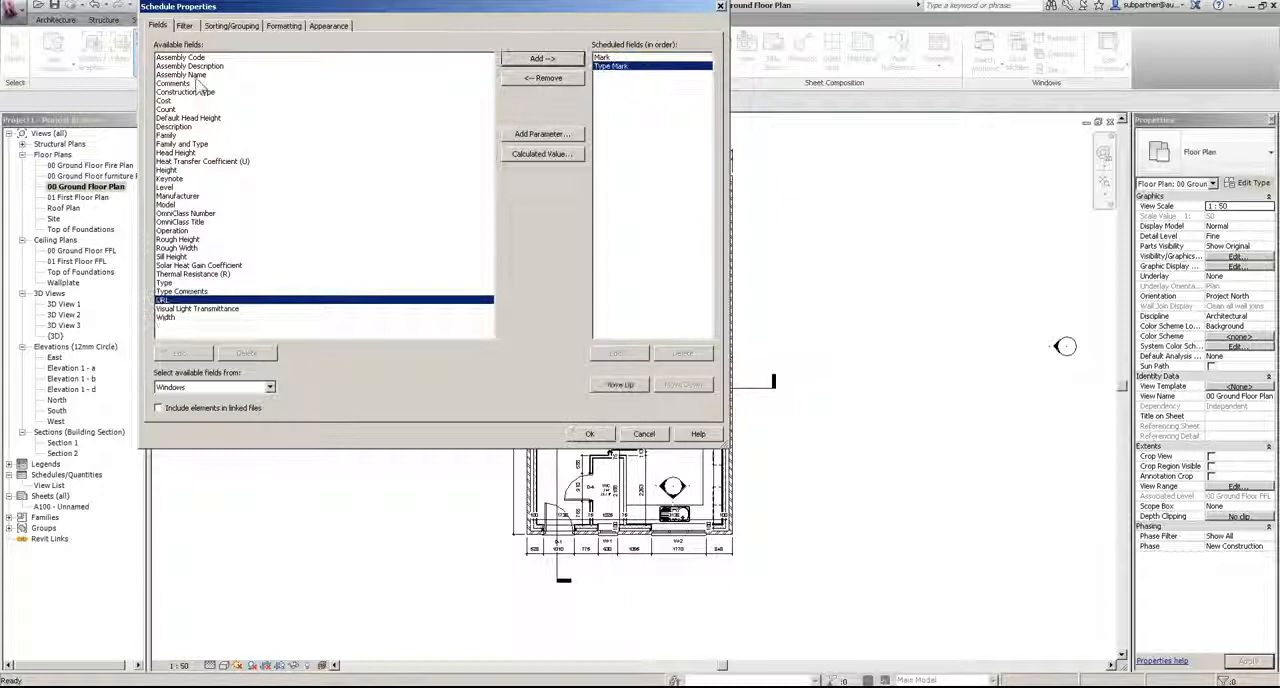
{"action": "left_click", "coordinate": [166, 317]}
{"action": "left_click", "coordinate": [543, 59]}
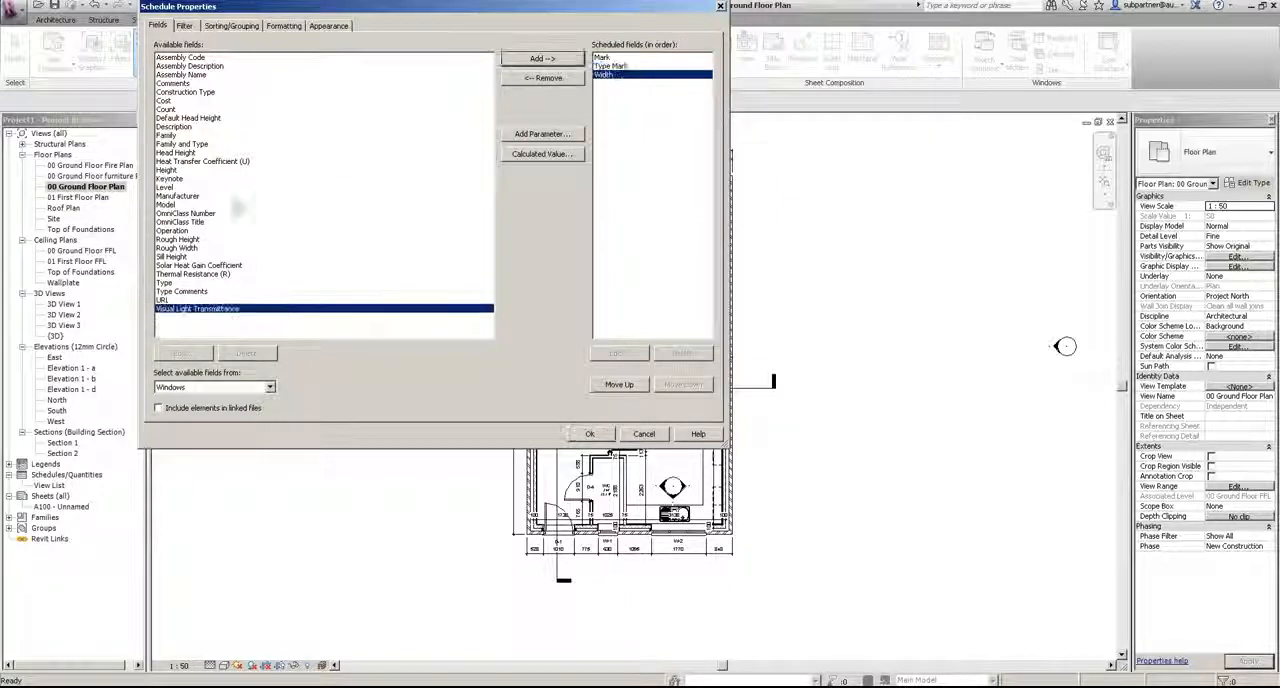
{"action": "left_click", "coordinate": [166, 170]}
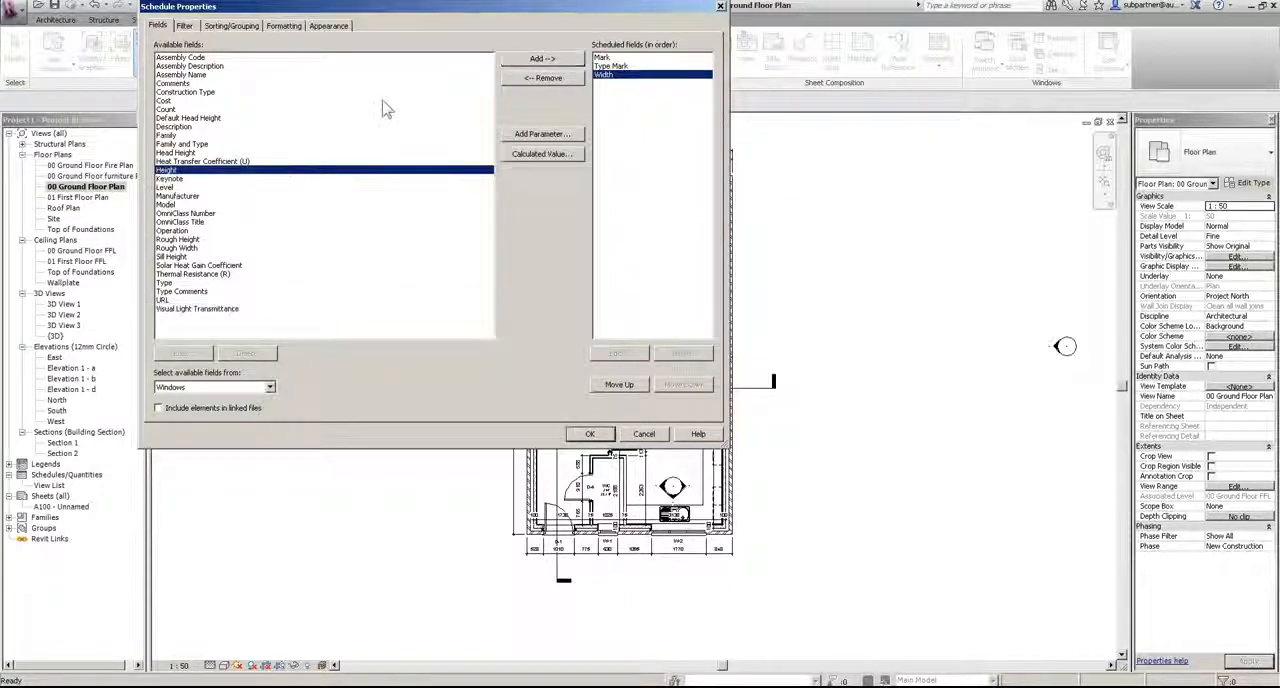
{"action": "left_click", "coordinate": [535, 62]}
Step: Add the Level, Head Height, Description, Family and Type, and Sill Height fields to the window schedule
{"action": "left_click", "coordinate": [166, 178]}
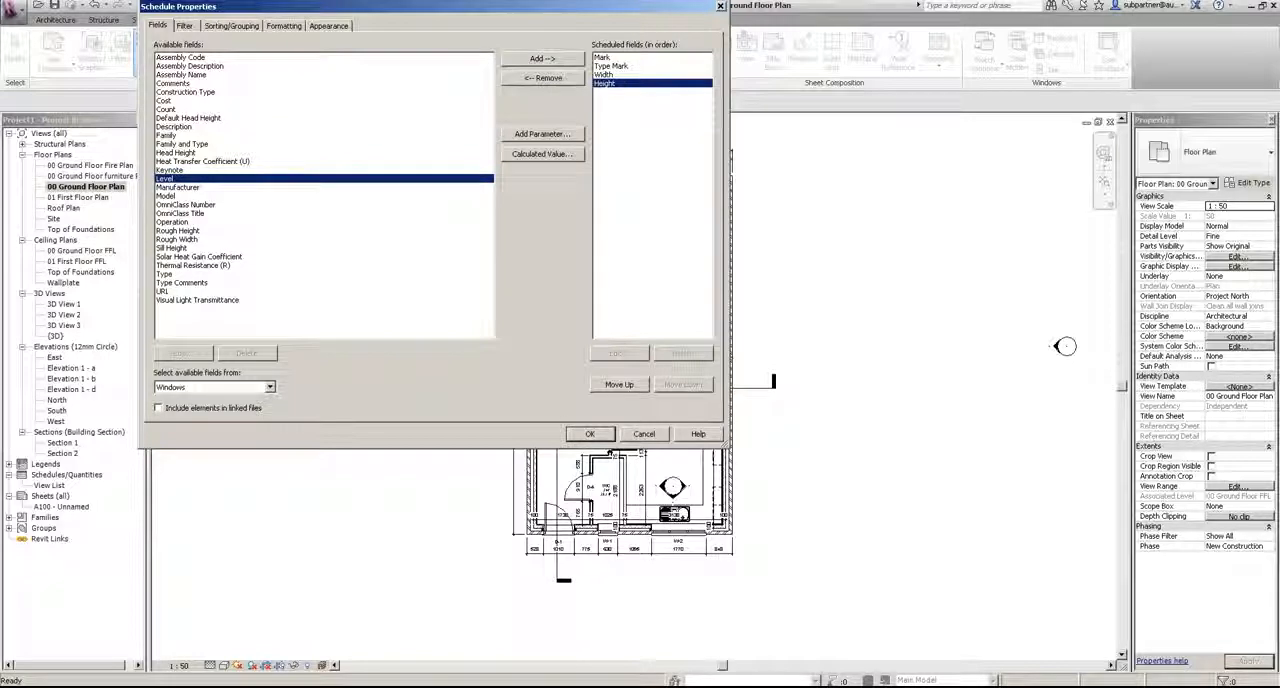
{"action": "left_click", "coordinate": [576, 62]}
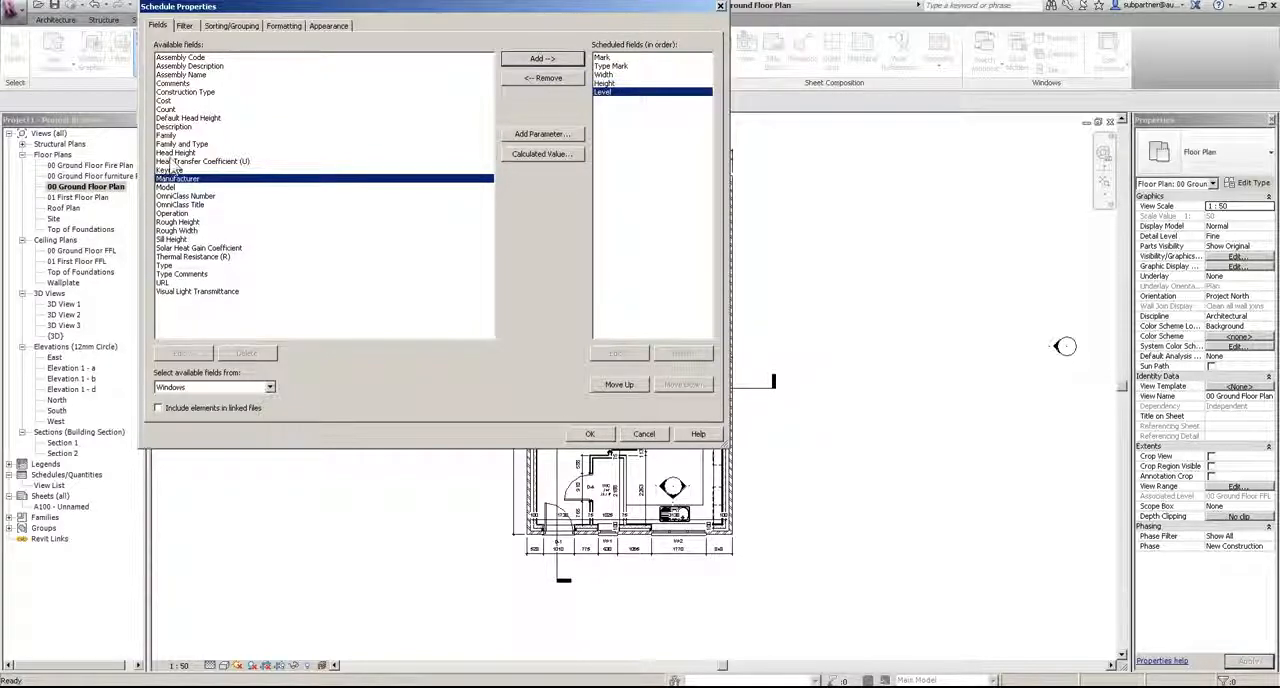
{"action": "left_click", "coordinate": [181, 154]}
{"action": "left_click", "coordinate": [525, 62]}
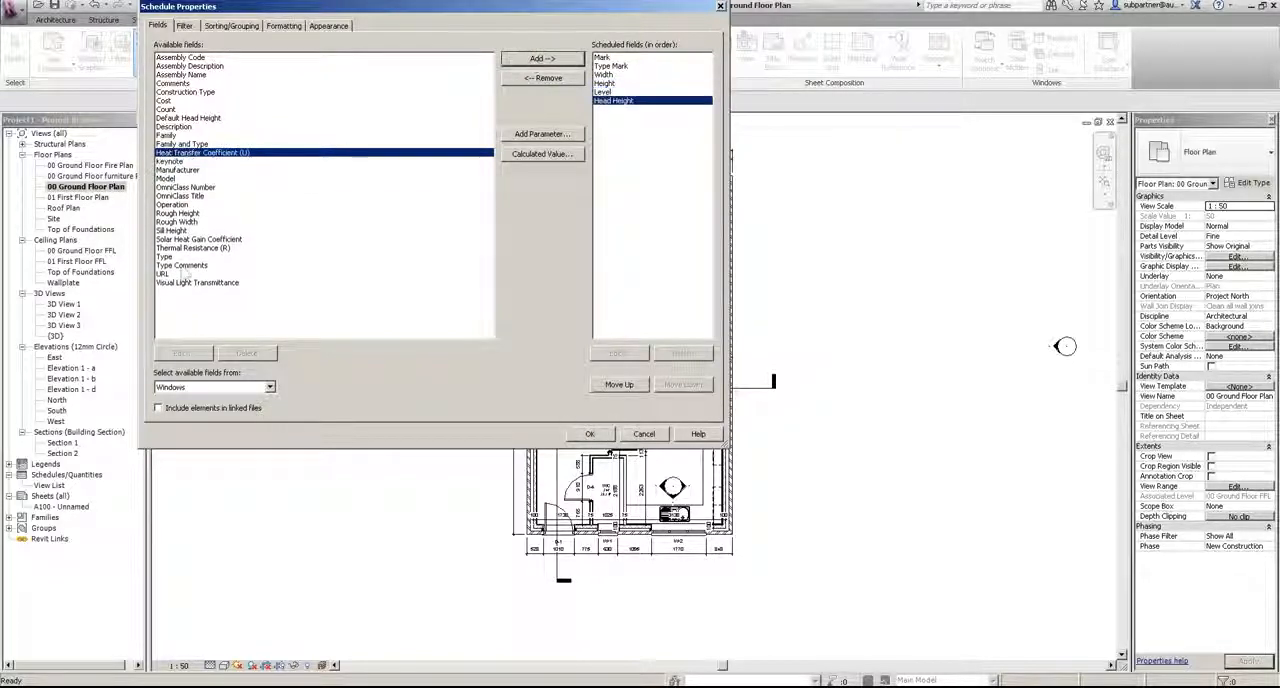
{"action": "left_click", "coordinate": [176, 127]}
{"action": "left_click", "coordinate": [522, 62]}
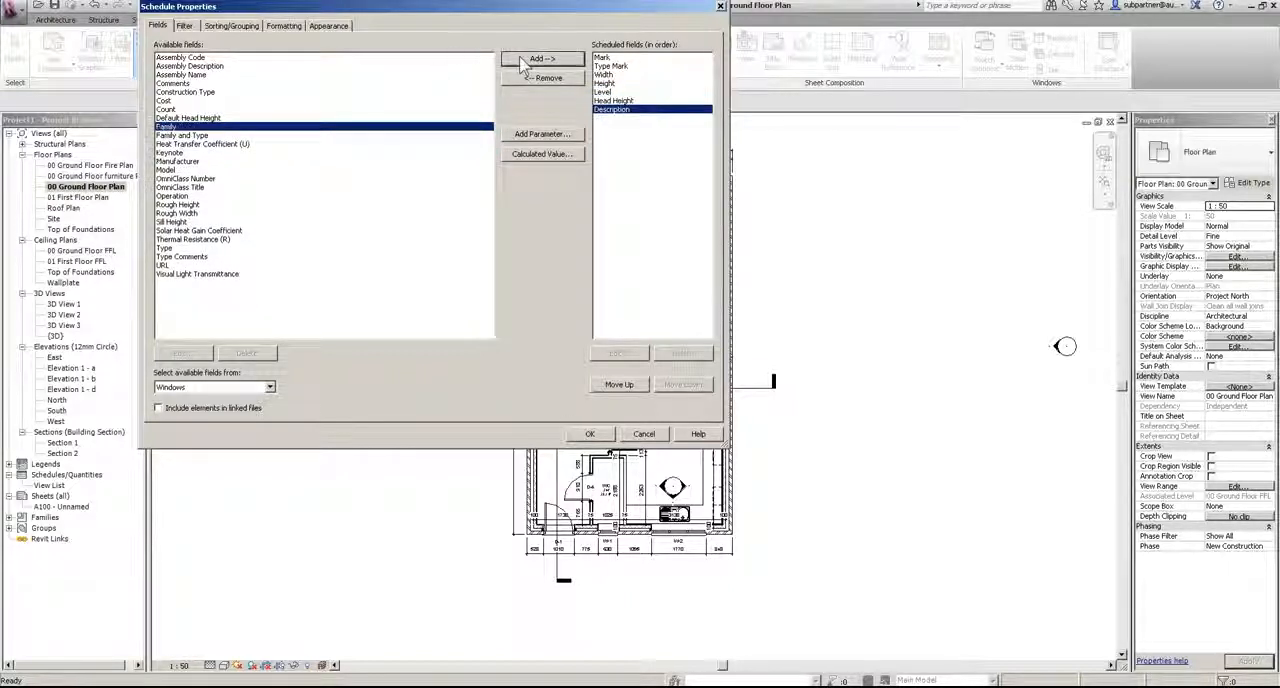
{"action": "left_click", "coordinate": [200, 135]}
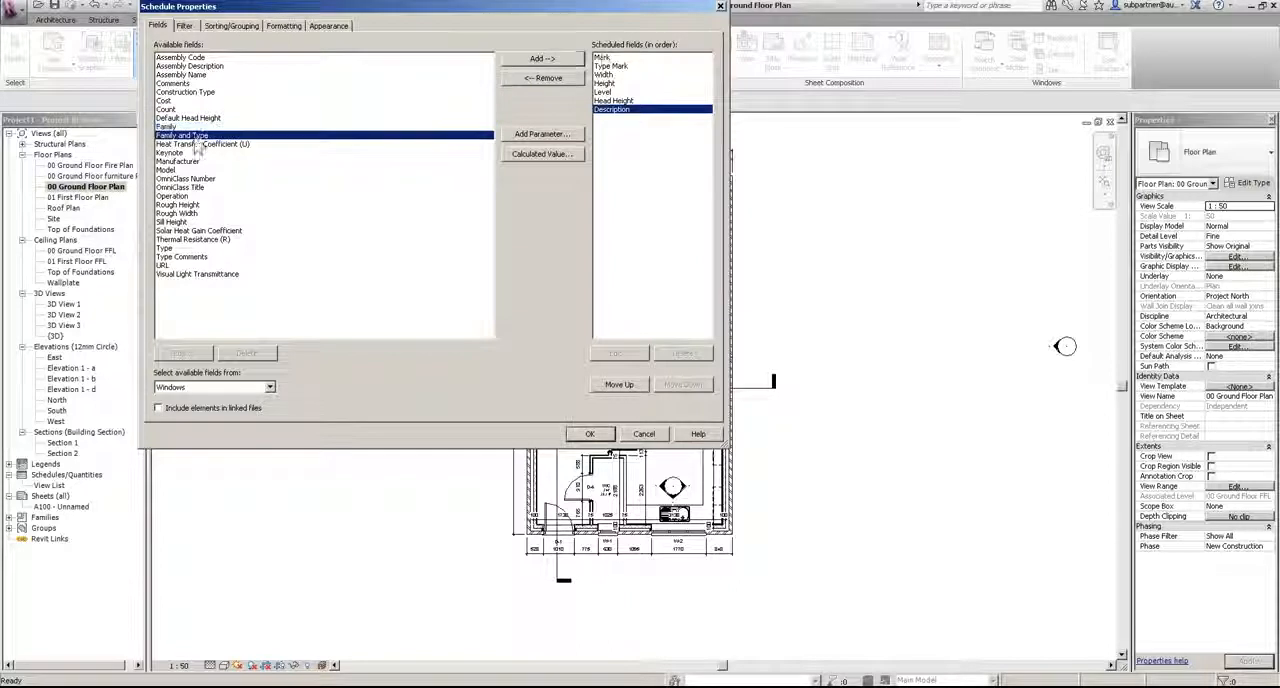
{"action": "left_click", "coordinate": [566, 62]}
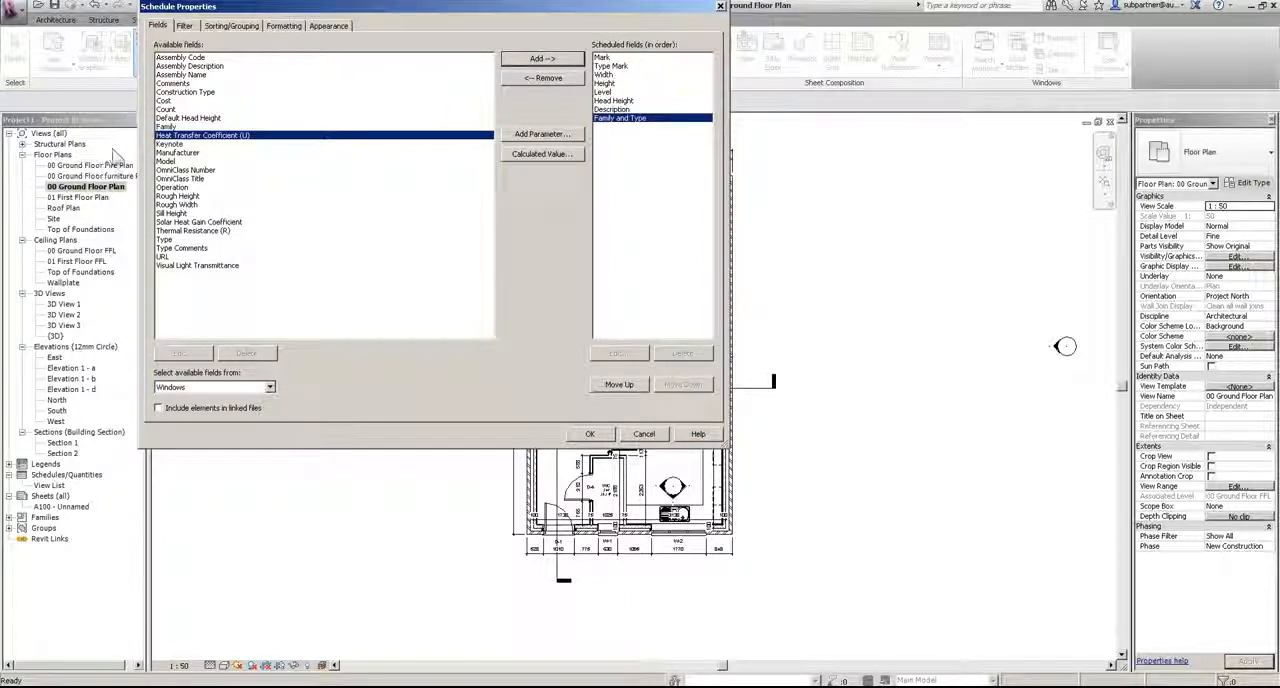
{"action": "left_click", "coordinate": [172, 213]}
{"action": "left_click", "coordinate": [540, 58]}
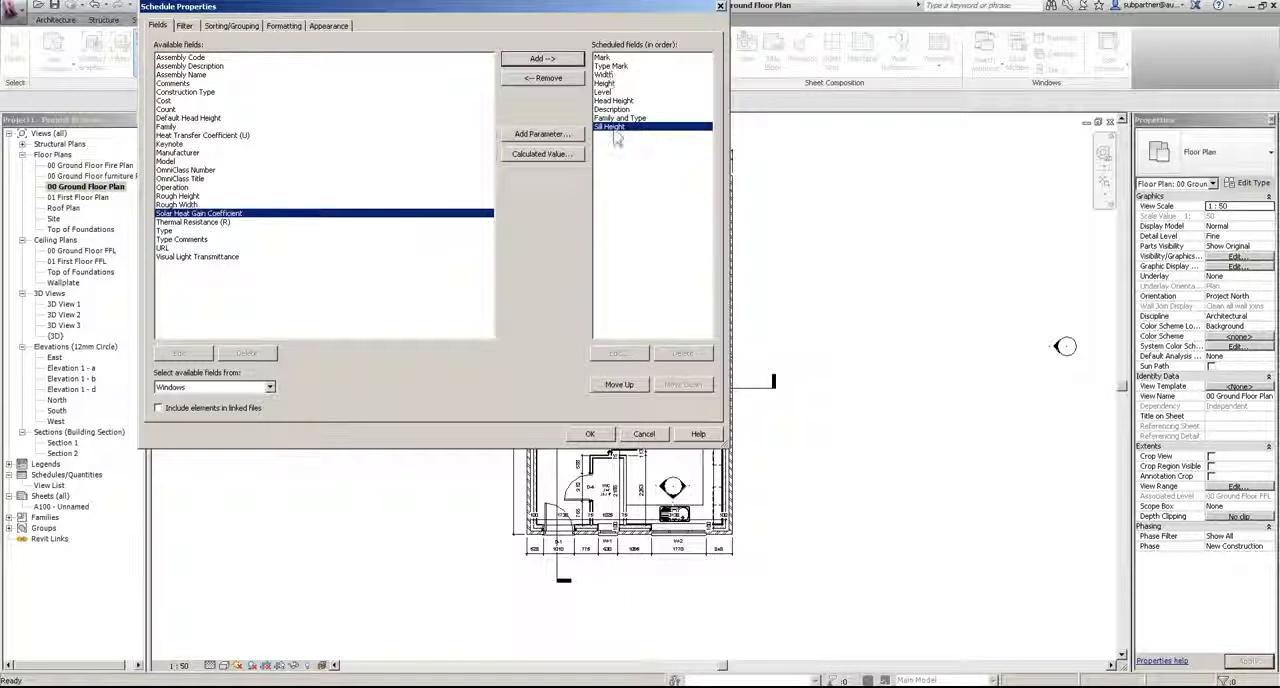
Step: Reorder the fields so Sill Height precedes Head Height and Level follows Type Mark, and generate the window schedule
{"action": "left_click", "coordinate": [615, 388]}
{"action": "left_click", "coordinate": [615, 388]}
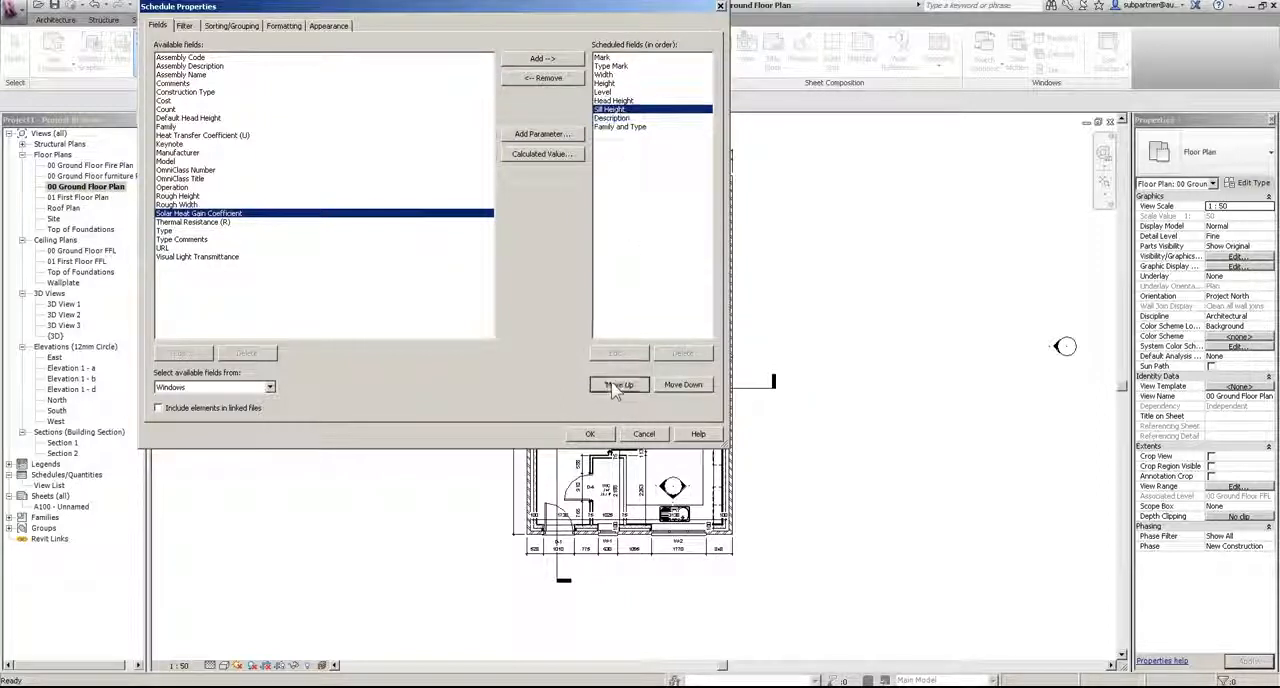
{"action": "left_click", "coordinate": [616, 388]}
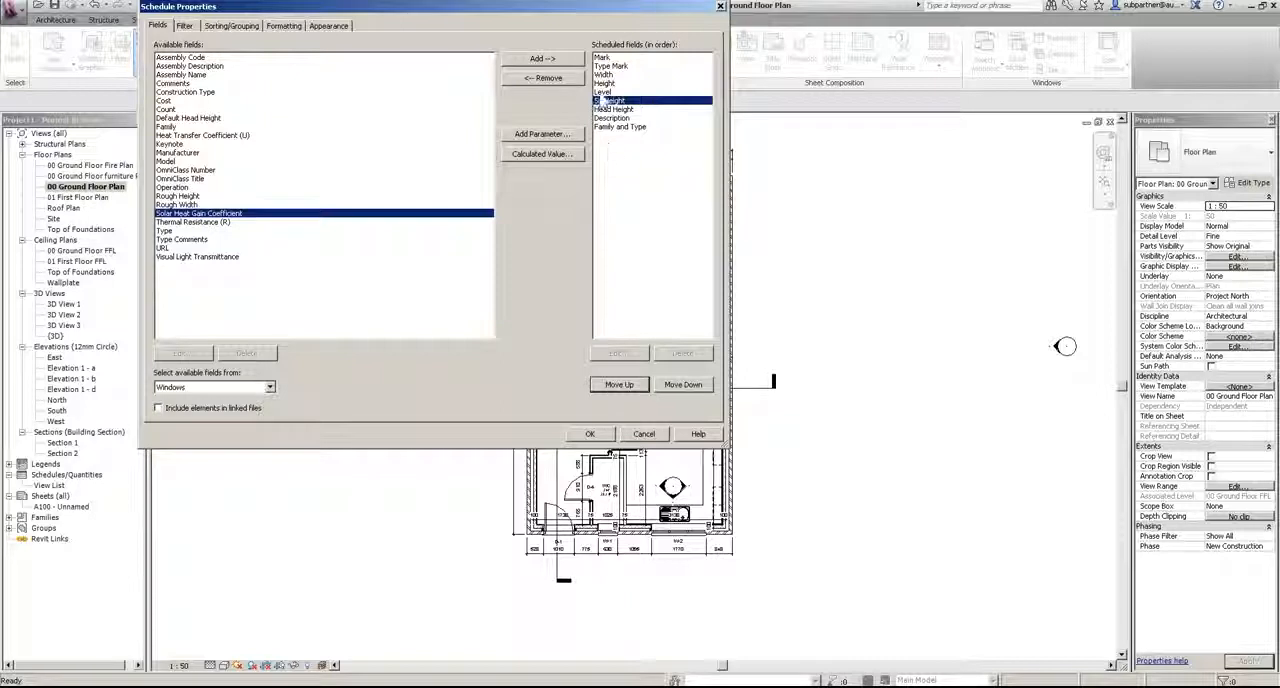
{"action": "left_click", "coordinate": [605, 92]}
{"action": "left_click", "coordinate": [620, 388]}
{"action": "left_click", "coordinate": [620, 388]}
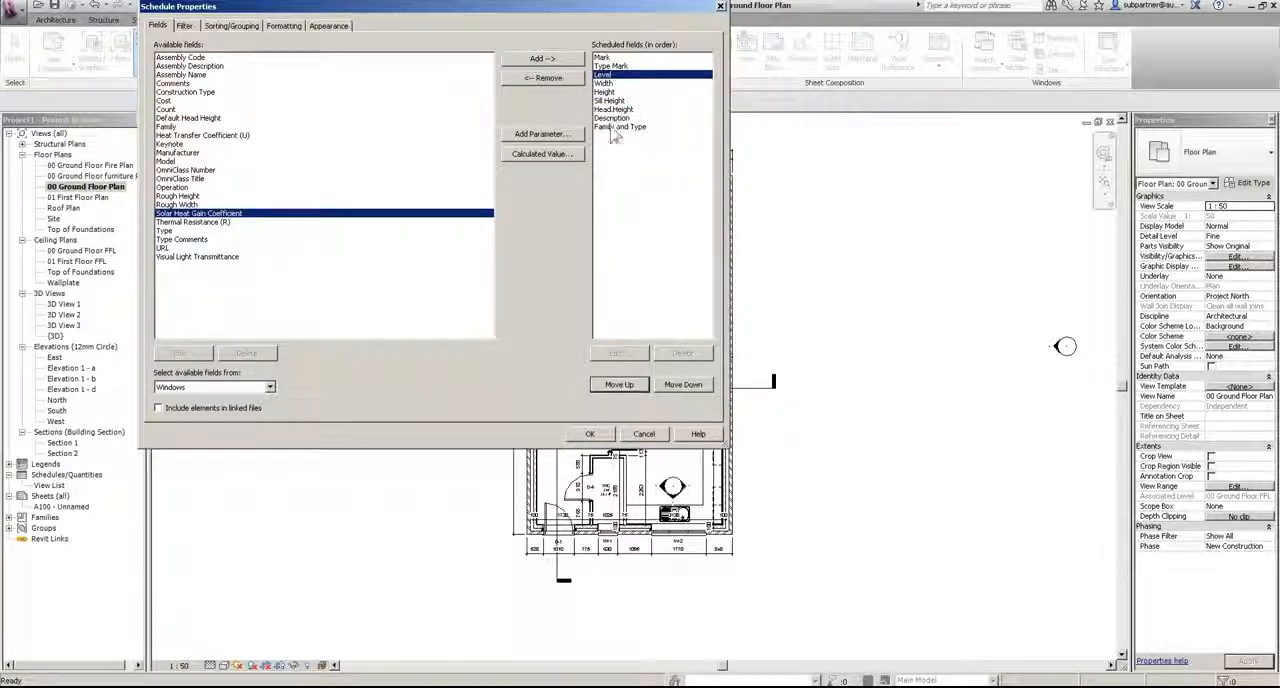
{"action": "left_click", "coordinate": [589, 435]}
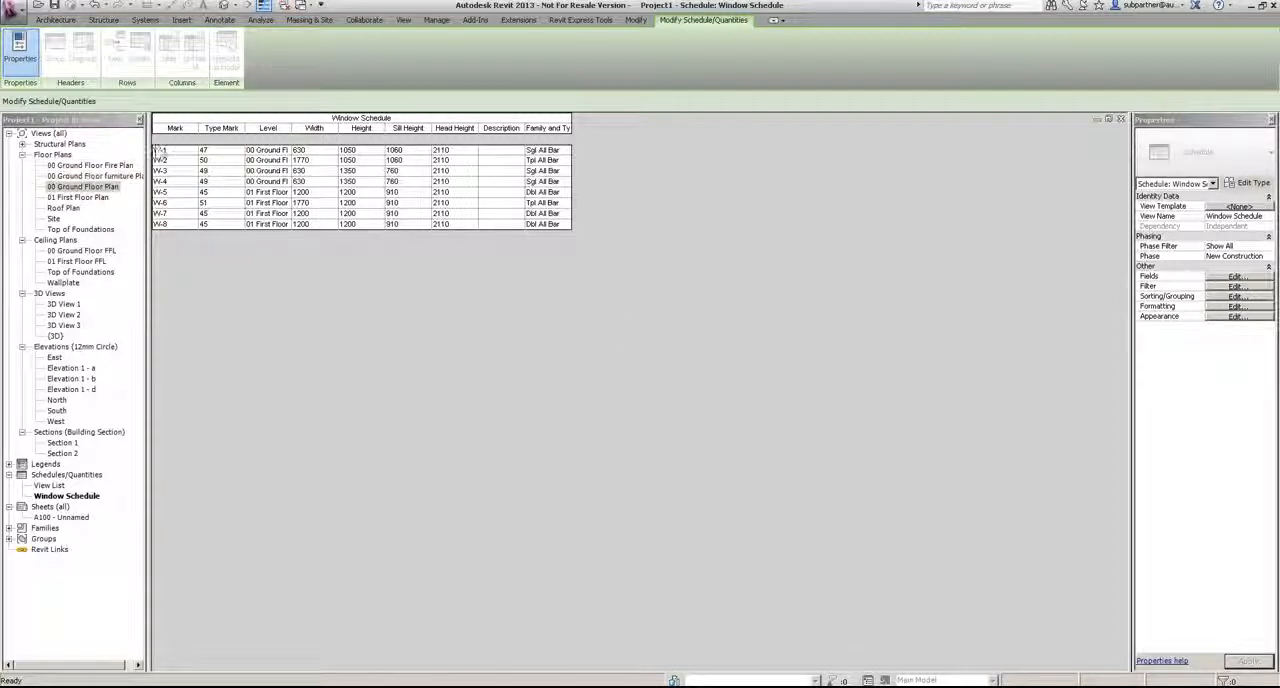
Step: Set the Type Mark of window W-7 to WT-01 and apply it to all windows of that type
{"action": "left_click", "coordinate": [212, 213]}
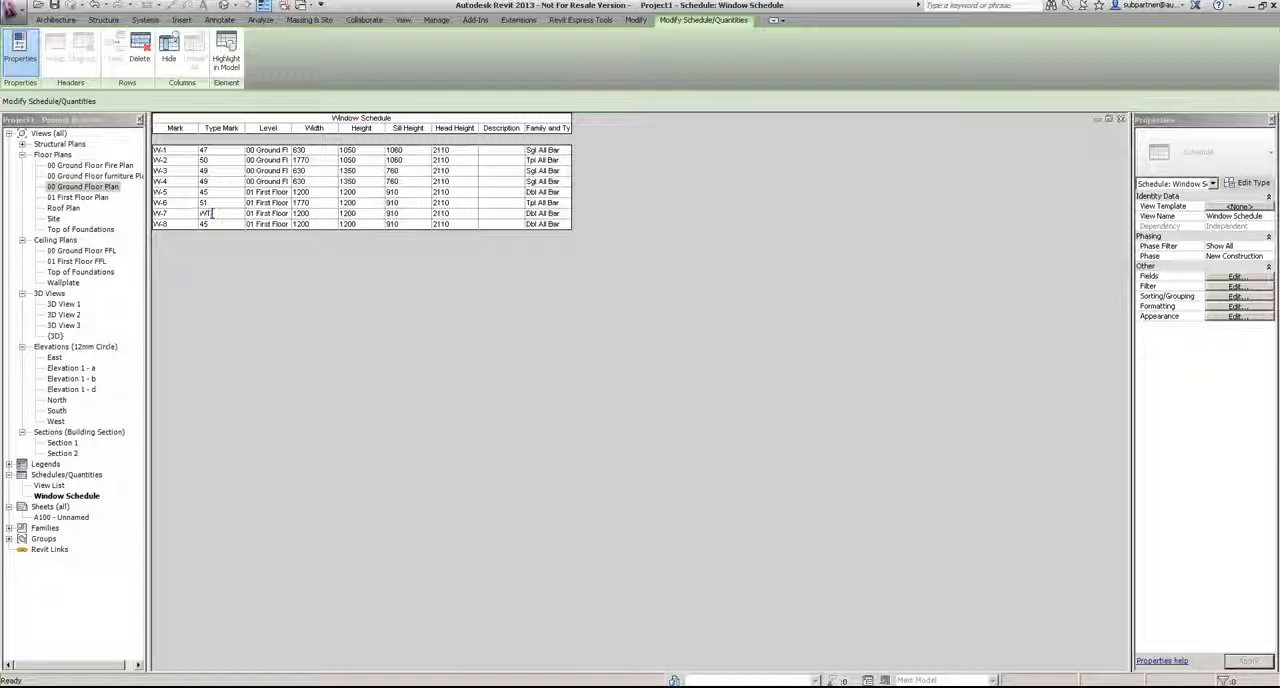
{"action": "left_click", "coordinate": [213, 224]}
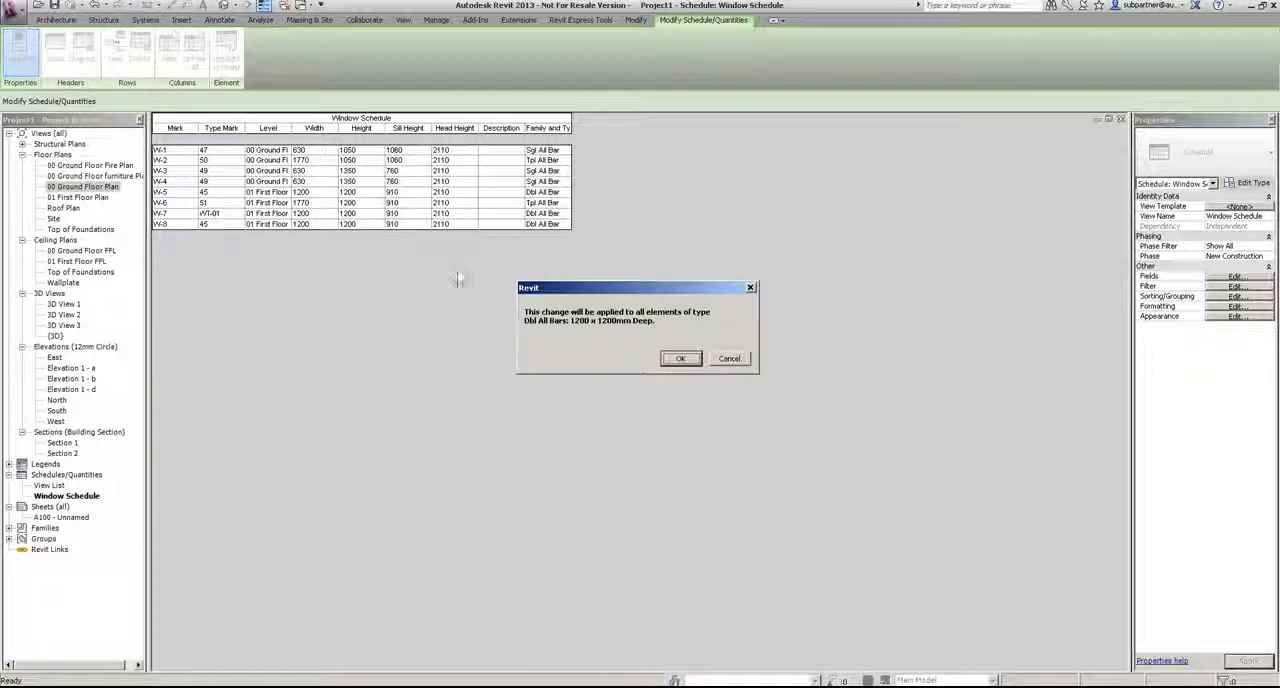
{"action": "left_click", "coordinate": [680, 358]}
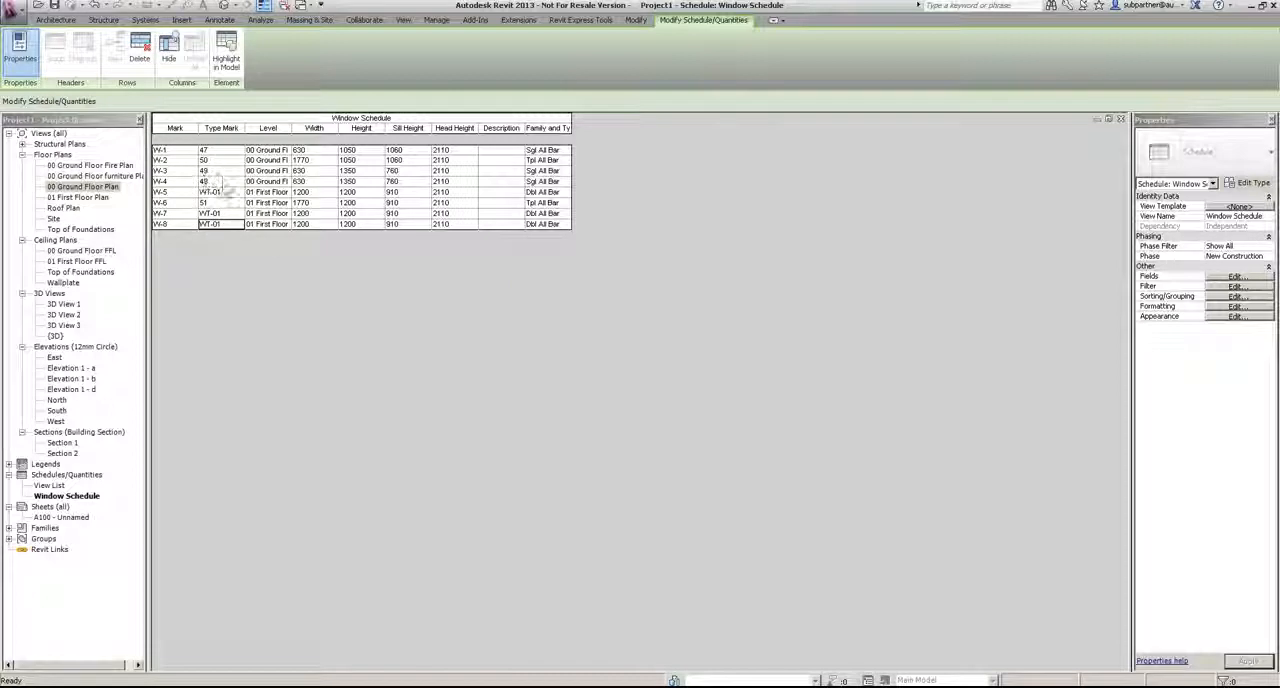
Step: Set the Type Mark of window W-1 to WT-02 and apply it to all windows of that type
{"action": "left_click", "coordinate": [219, 151]}
{"action": "type", "text": "WT-"}
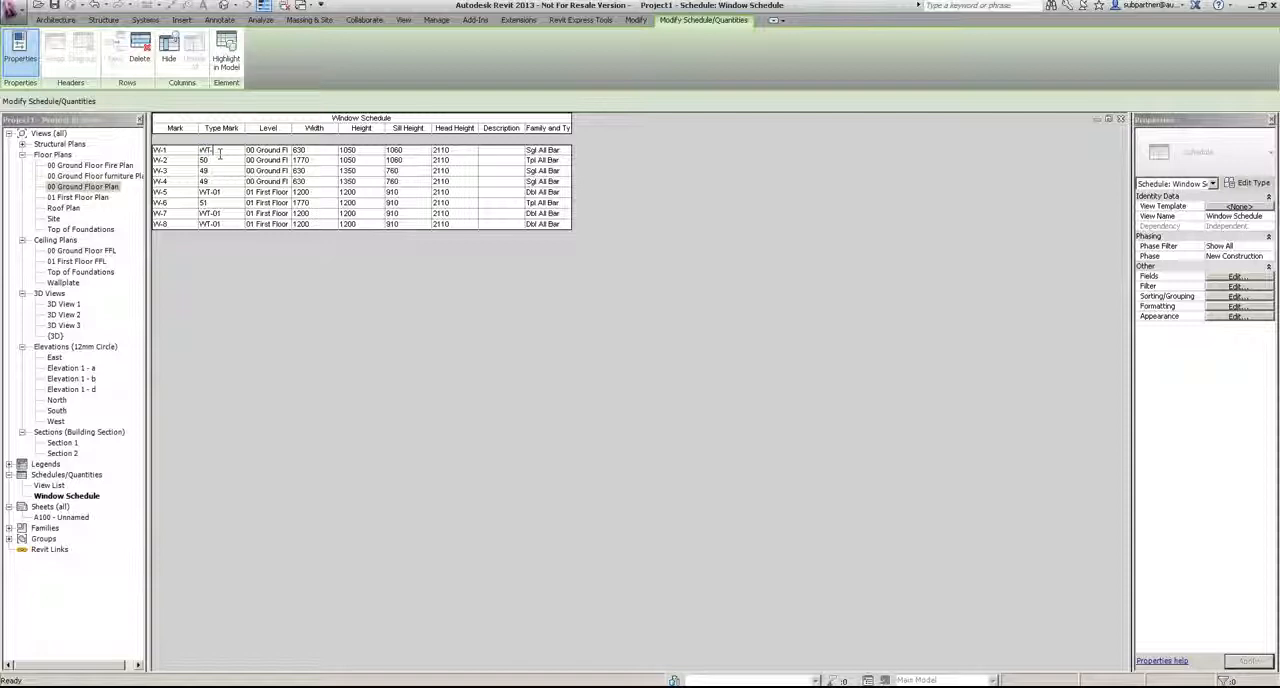
{"action": "type", "text": "02"}
{"action": "key", "text": "Return"}
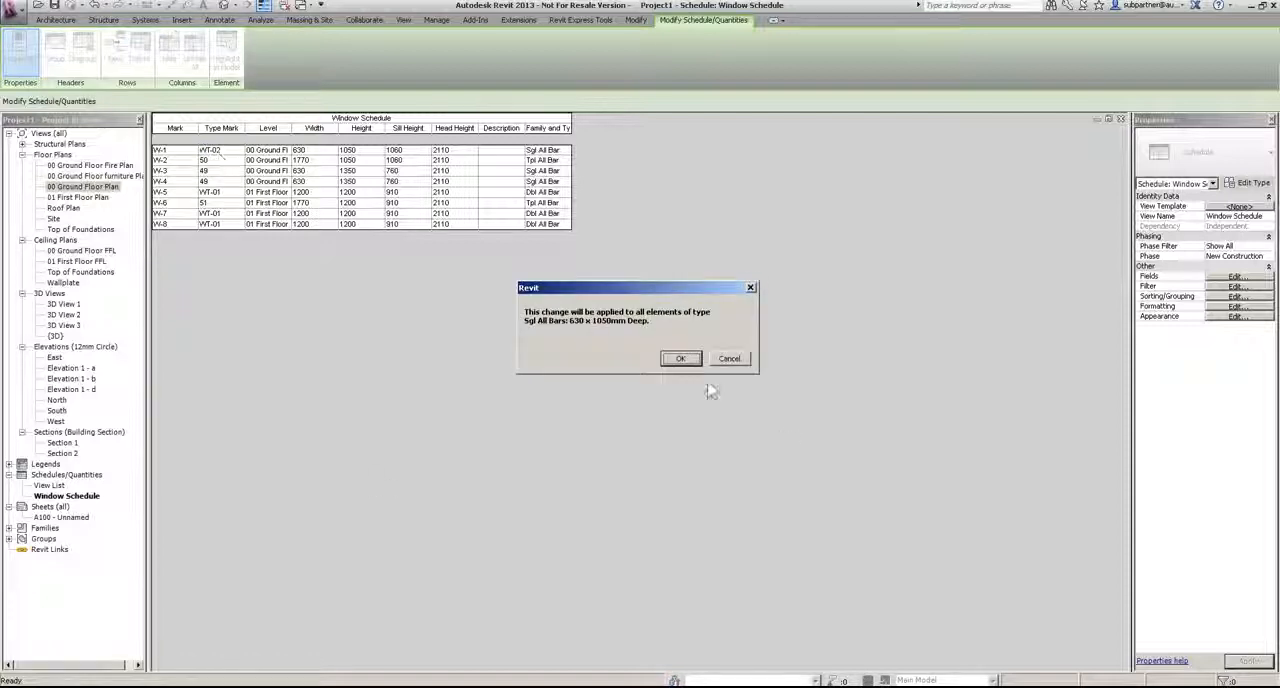
{"action": "left_click", "coordinate": [679, 362]}
Step: Set the Type Mark of window W-2 to WT-03 and apply it to all windows of that type
{"action": "left_click", "coordinate": [225, 159]}
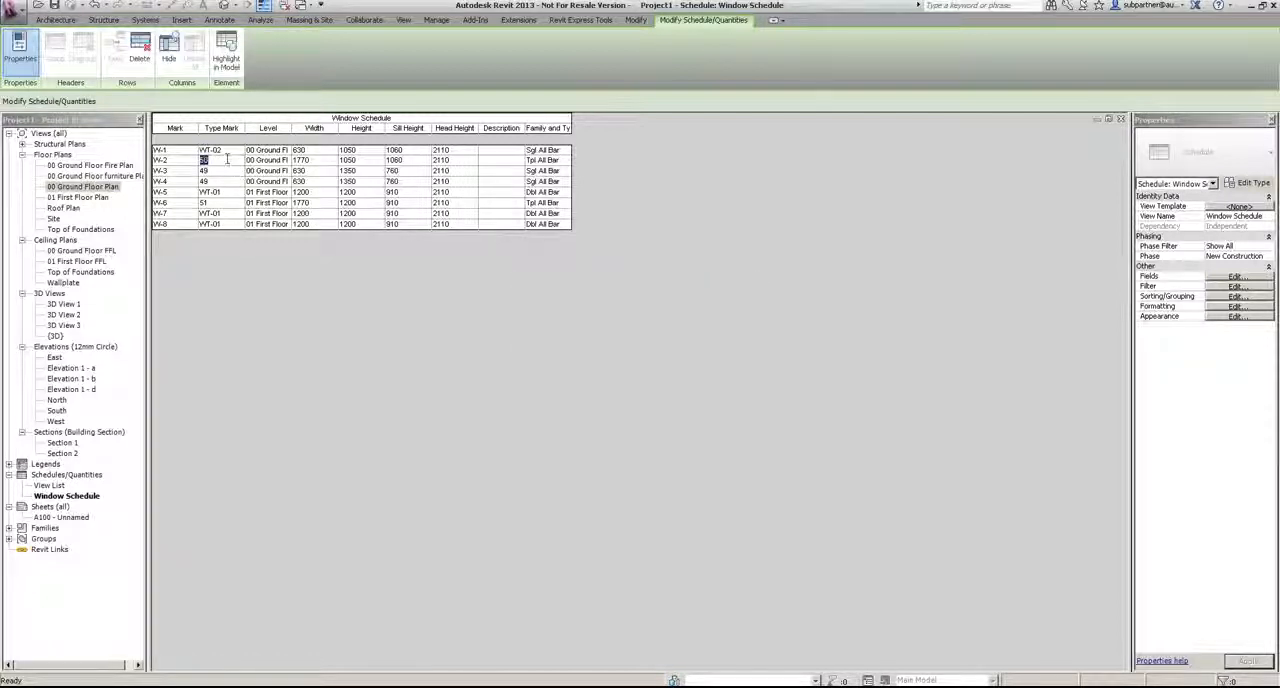
{"action": "type", "text": "WT-03"}
{"action": "key", "text": "Return"}
{"action": "key", "text": "Return"}
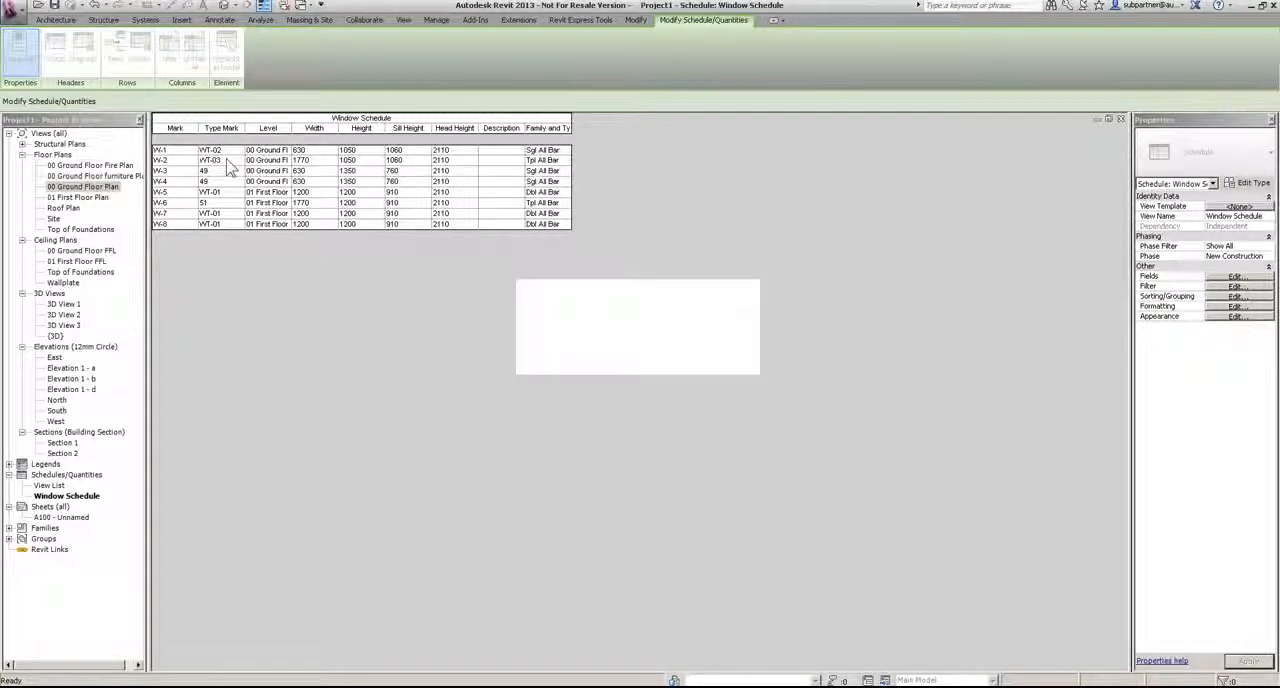
Step: Set the Type Mark of window W-3 to WT-04 and apply it to all windows of that type
{"action": "left_click", "coordinate": [225, 170]}
{"action": "left_click", "coordinate": [221, 172]}
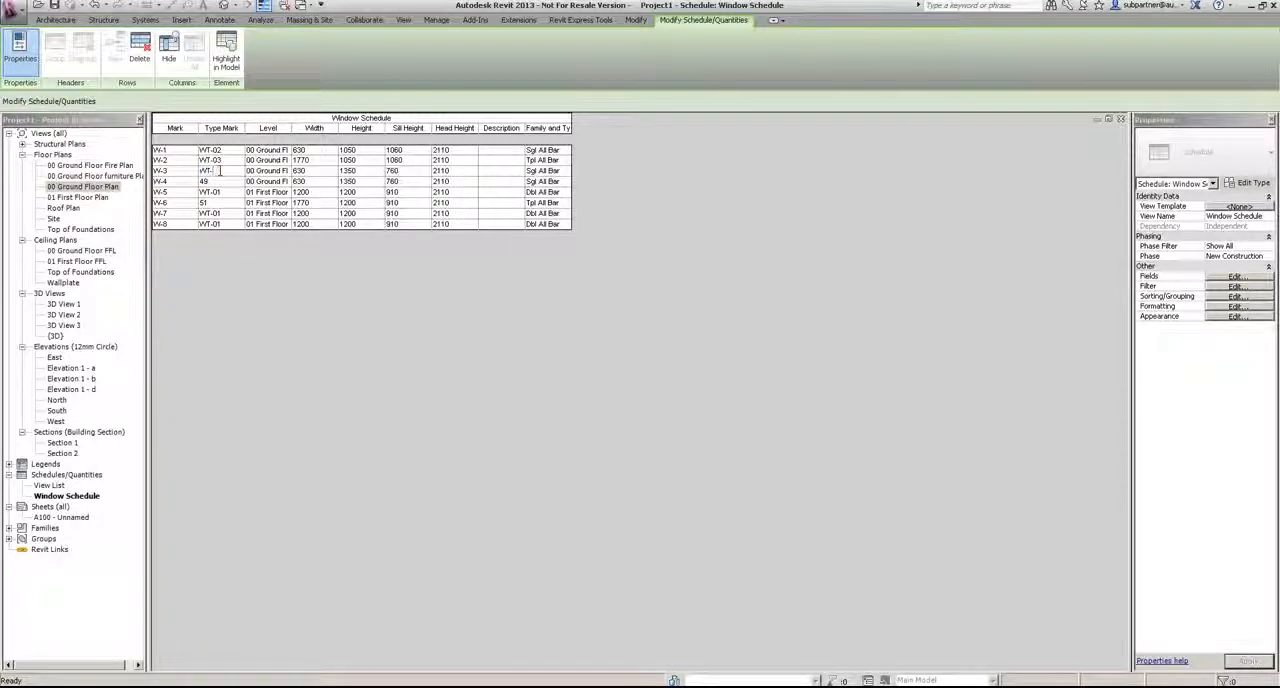
{"action": "type", "text": "WT-04"}
{"action": "key", "text": "Return"}
Step: Set the Type Mark of window W-6 to WT-05 and apply it to all windows of that type
{"action": "key", "text": "Return"}
{"action": "left_click", "coordinate": [210, 203]}
{"action": "type", "text": "WT-05"}
{"action": "key", "text": "Return"}
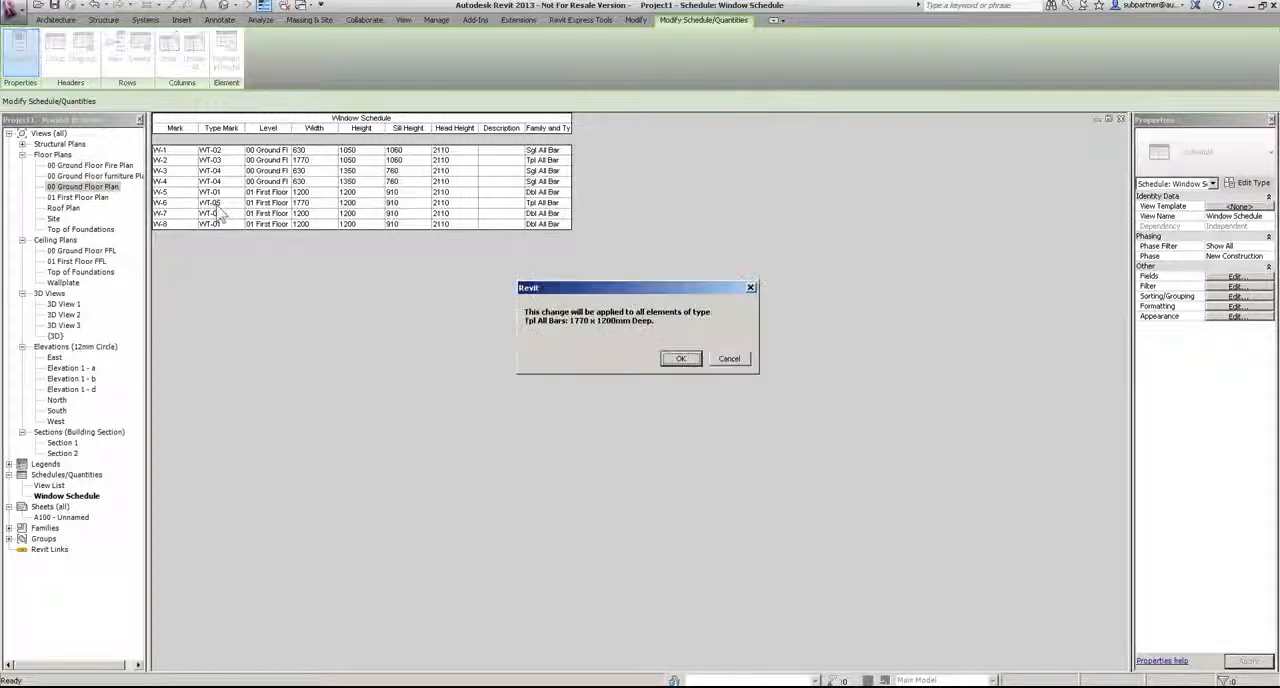
{"action": "left_click", "coordinate": [682, 360]}
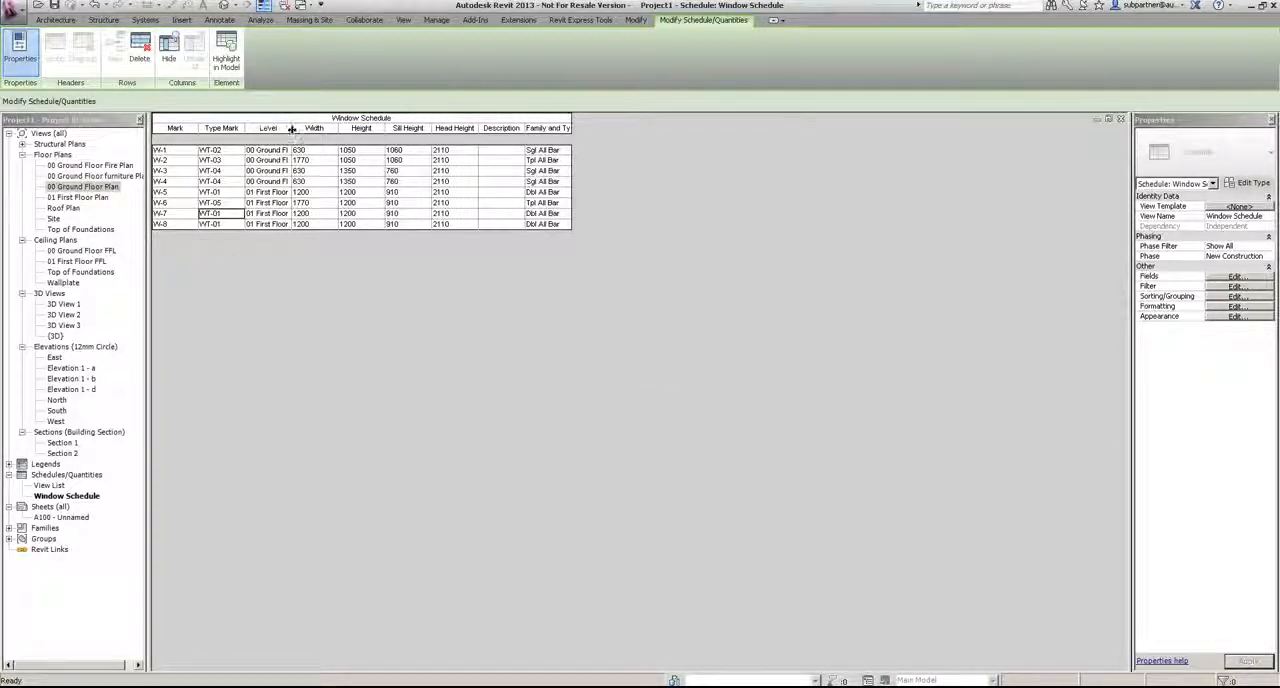
Step: Widen the Level column and group the Width, Height, Sill Height and Head Height columns under a Window Size header
{"action": "left_click_drag", "start_coordinate": [291, 128], "coordinate": [314, 128]}
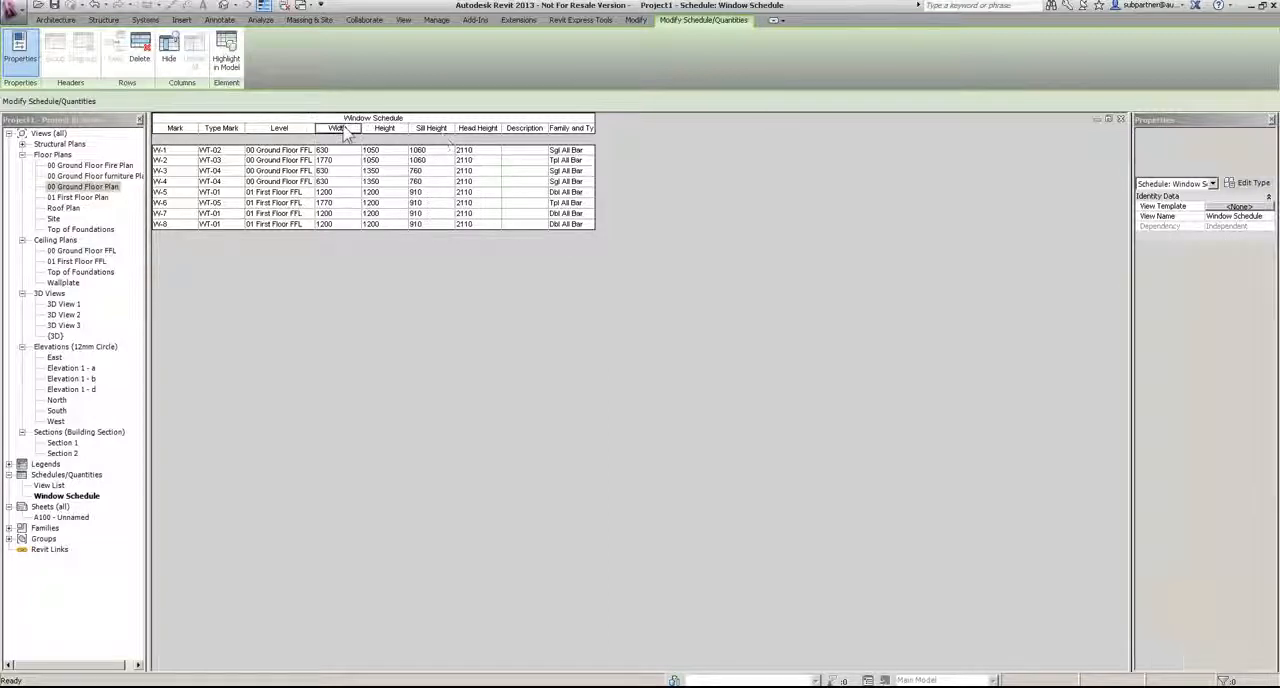
{"action": "left_click_drag", "start_coordinate": [343, 134], "coordinate": [480, 132]}
{"action": "left_click", "coordinate": [54, 48]}
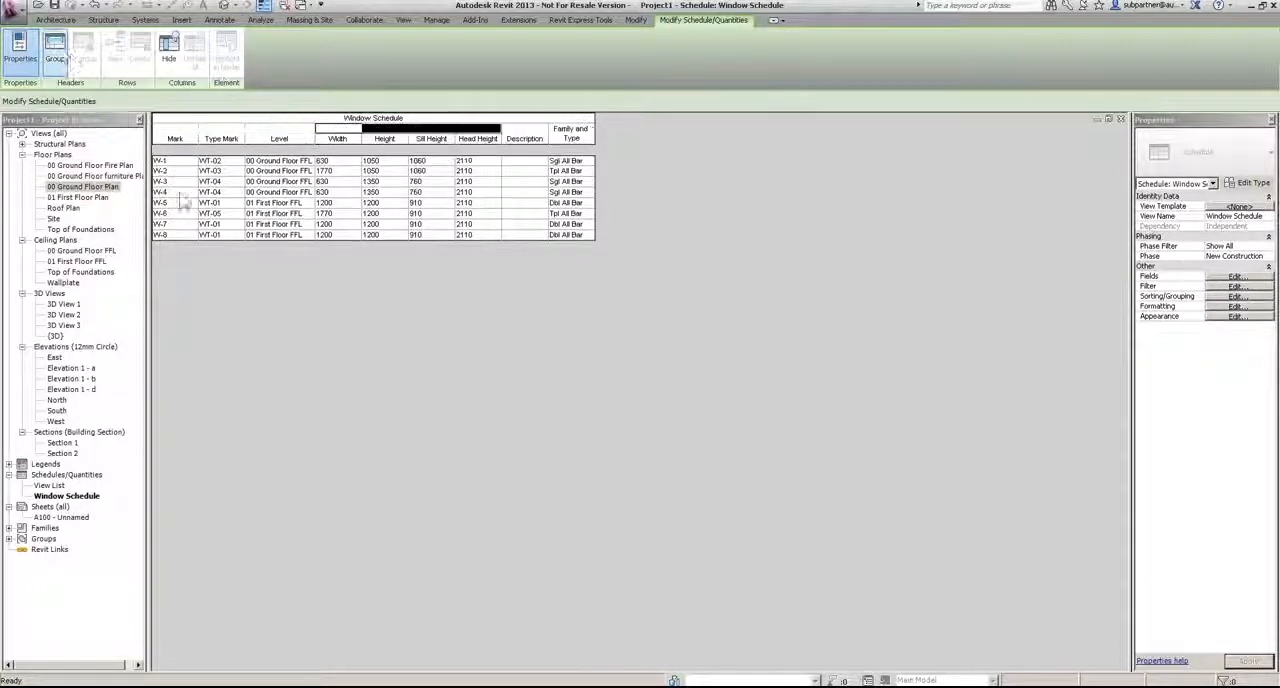
{"action": "left_click", "coordinate": [408, 130]}
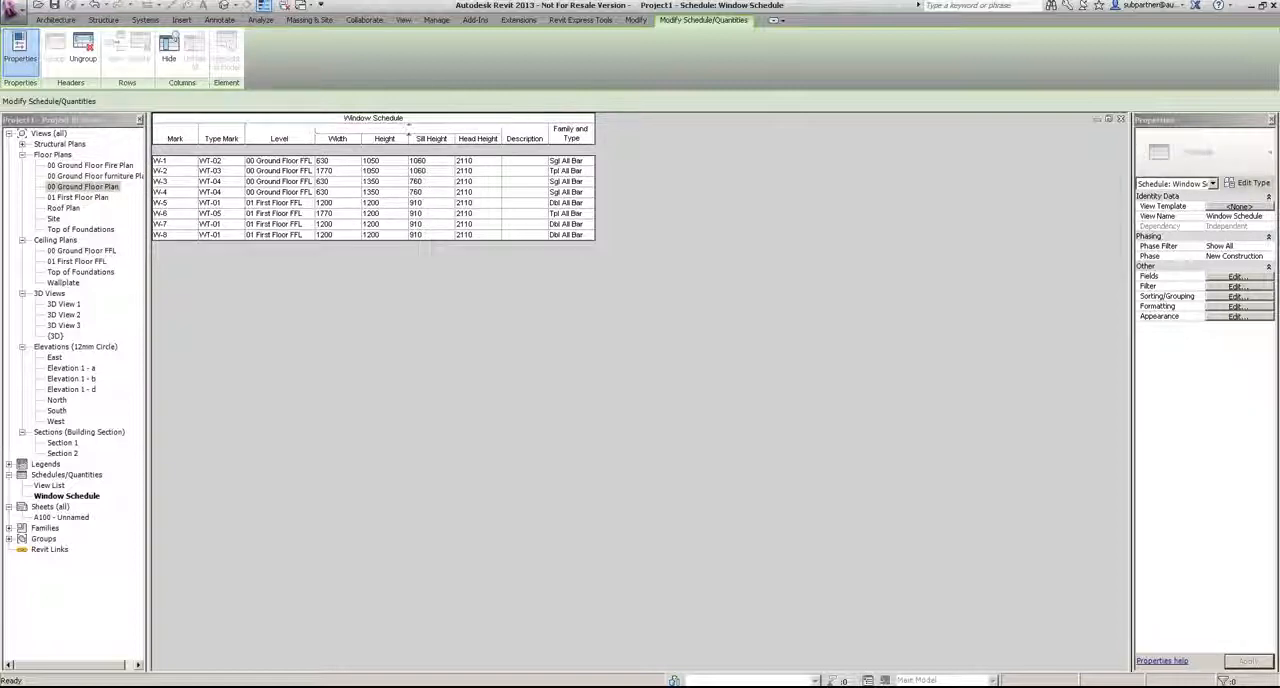
{"action": "type", "text": "Wind"}
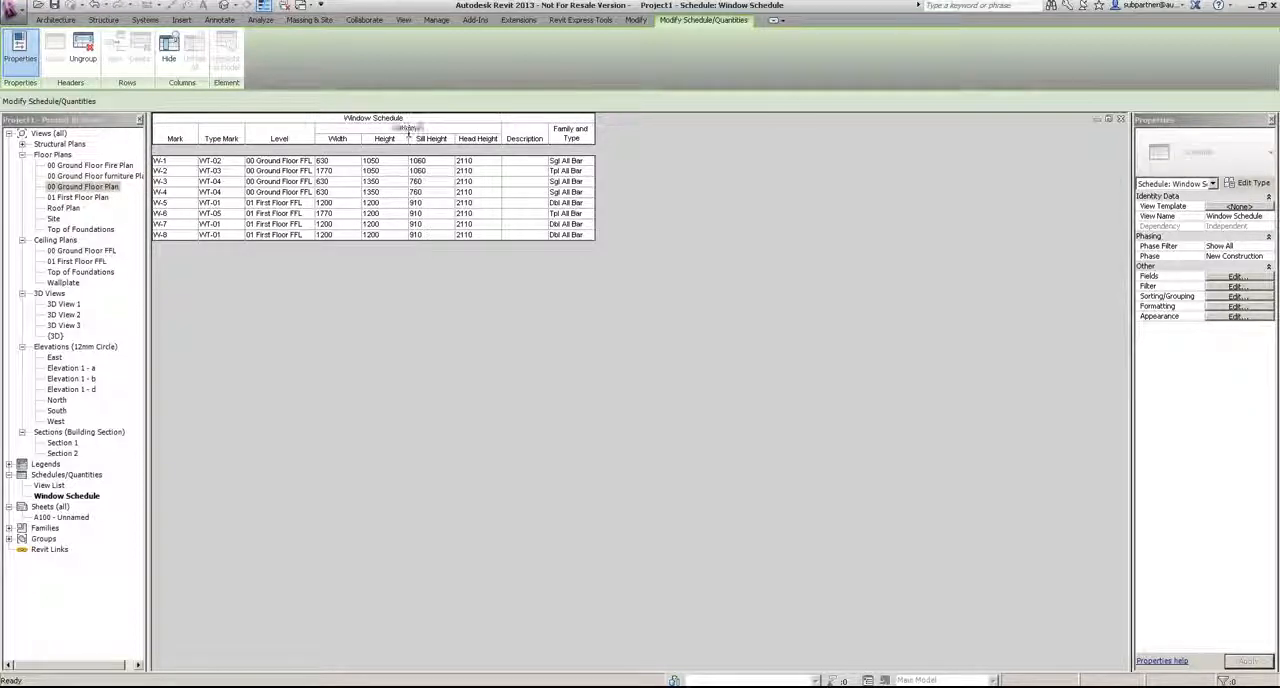
{"action": "type", "text": "ow Size"}
{"action": "key", "text": "Return"}
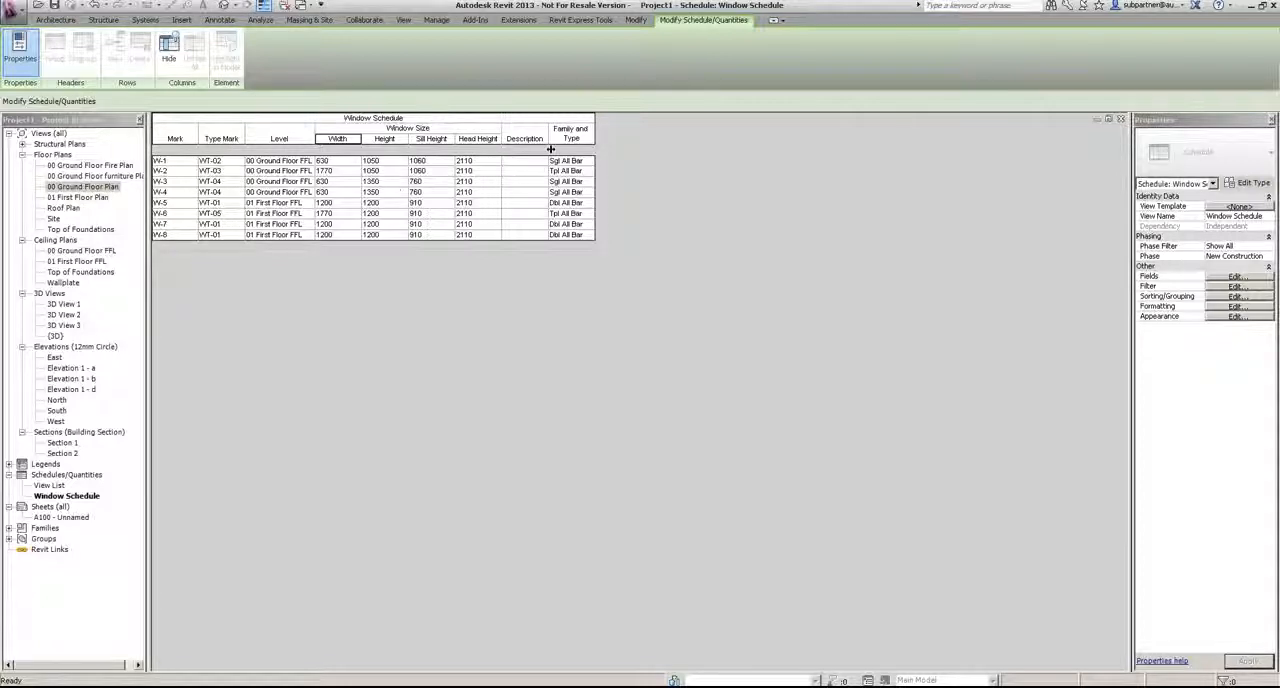
Step: Widen the Family and Type column to show full names and change window W-1 to Sgl All Bars: 630 x 1350mm Deep
{"action": "left_click_drag", "start_coordinate": [592, 136], "coordinate": [734, 146]}
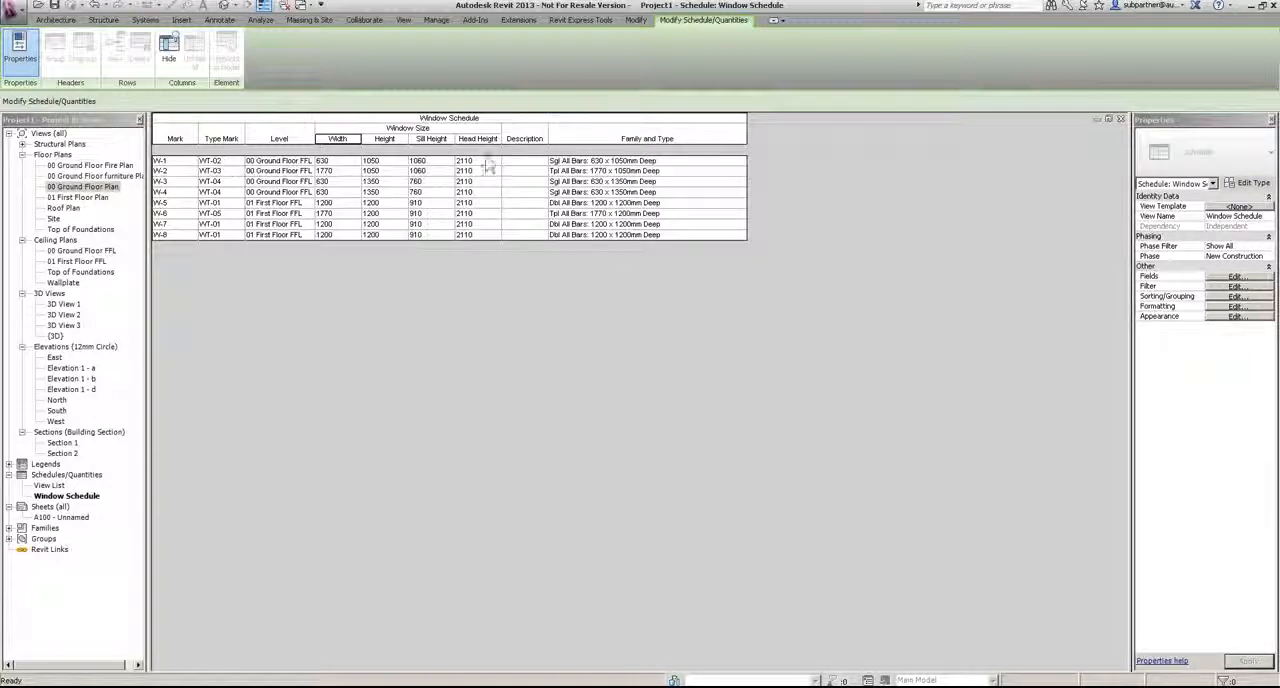
{"action": "left_click", "coordinate": [738, 163]}
{"action": "left_click", "coordinate": [741, 162]}
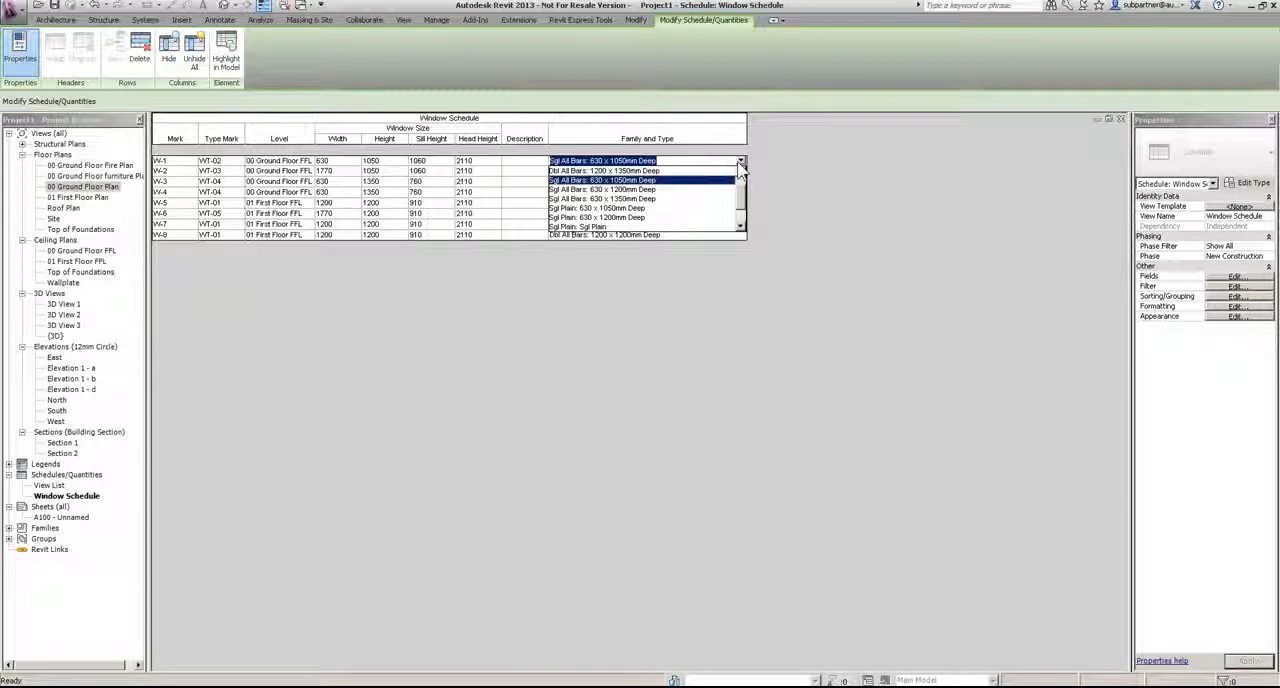
{"action": "left_click", "coordinate": [630, 199]}
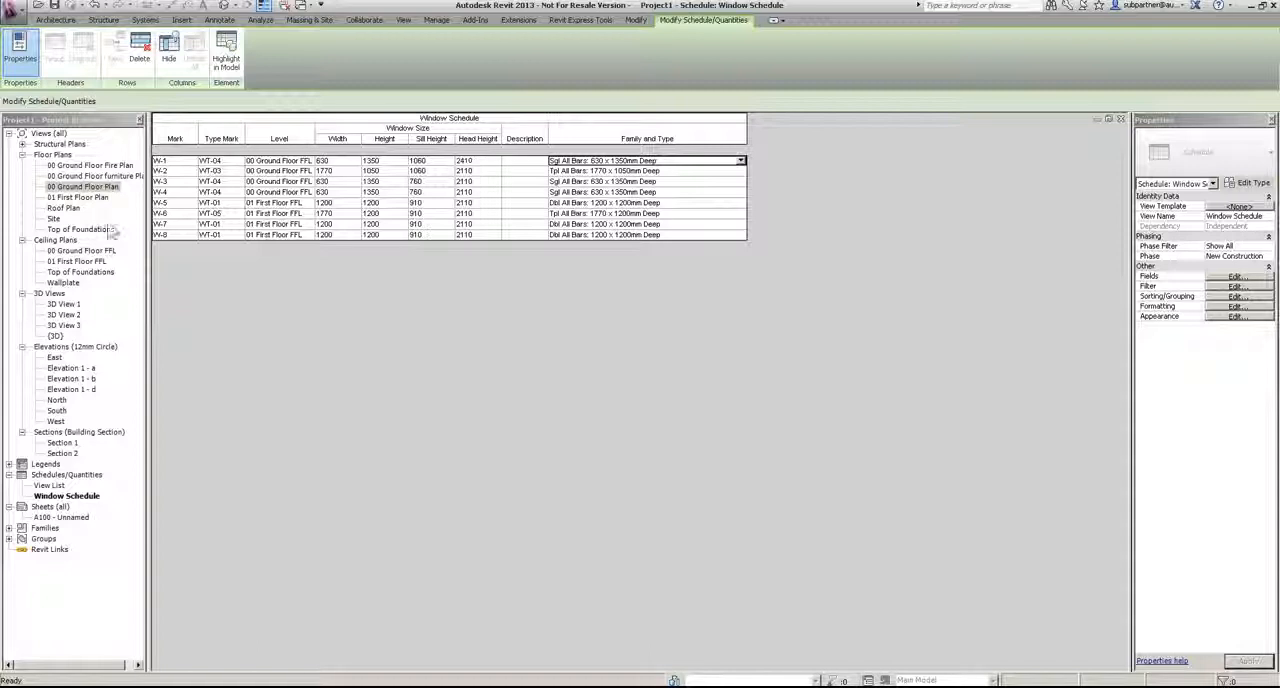
Step: Open the South elevation and set the head height of window W-1 to 2110
{"action": "double_click", "coordinate": [57, 410]}
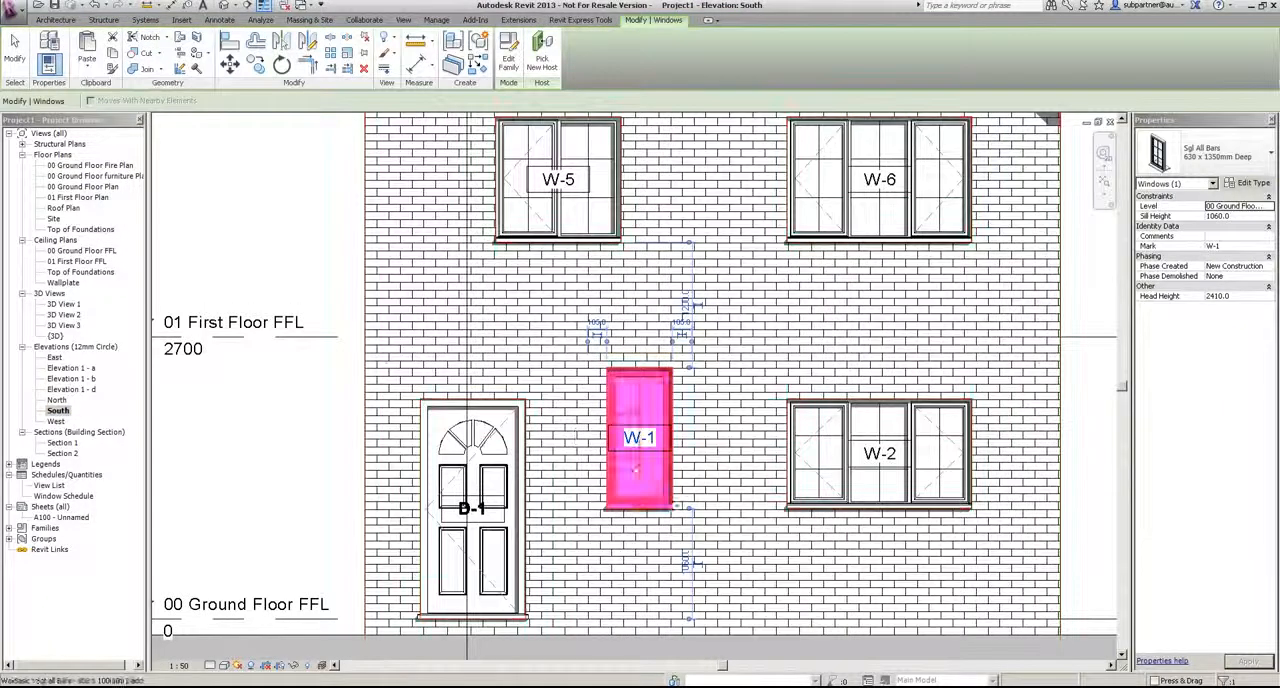
{"action": "left_click", "coordinate": [257, 418]}
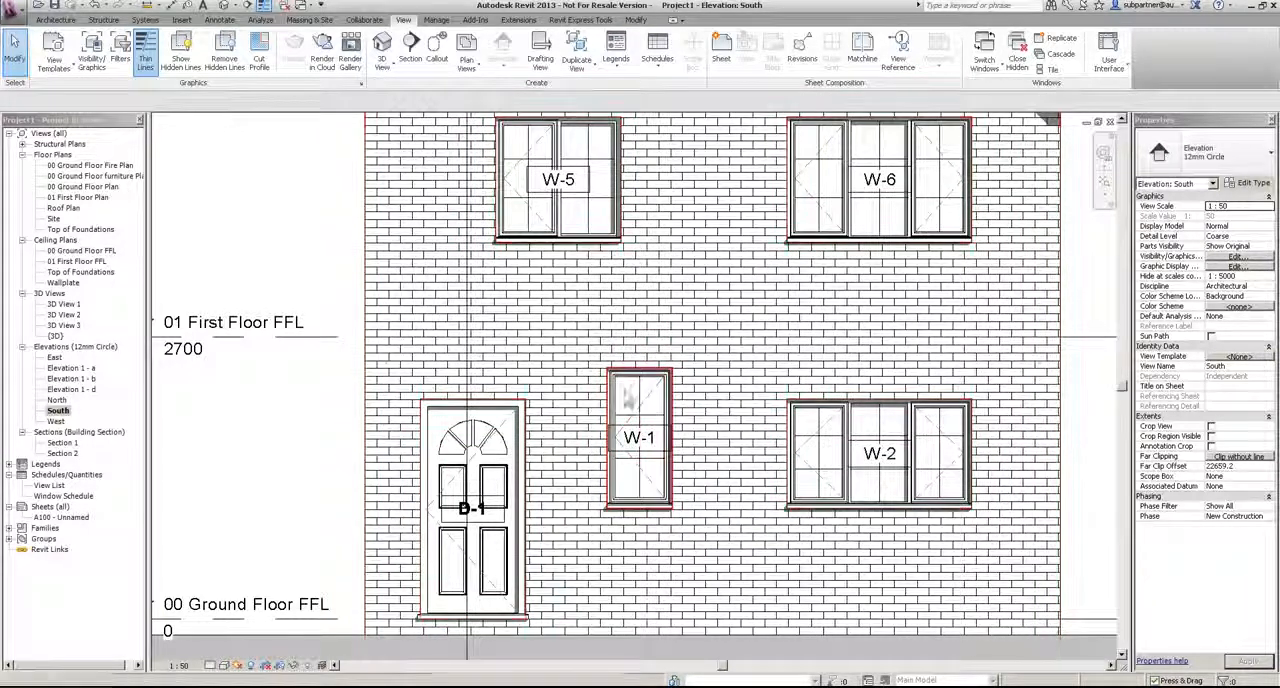
{"action": "left_click", "coordinate": [645, 390]}
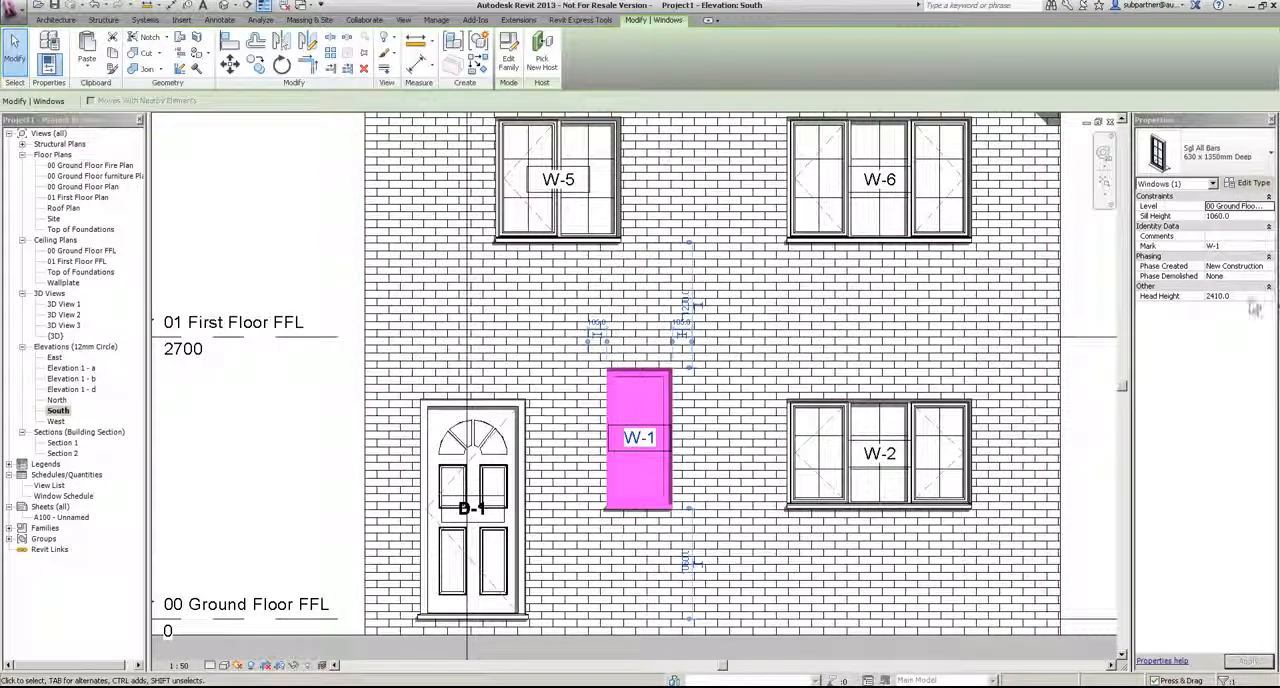
{"action": "left_click", "coordinate": [1250, 297]}
{"action": "type", "text": "2110"}
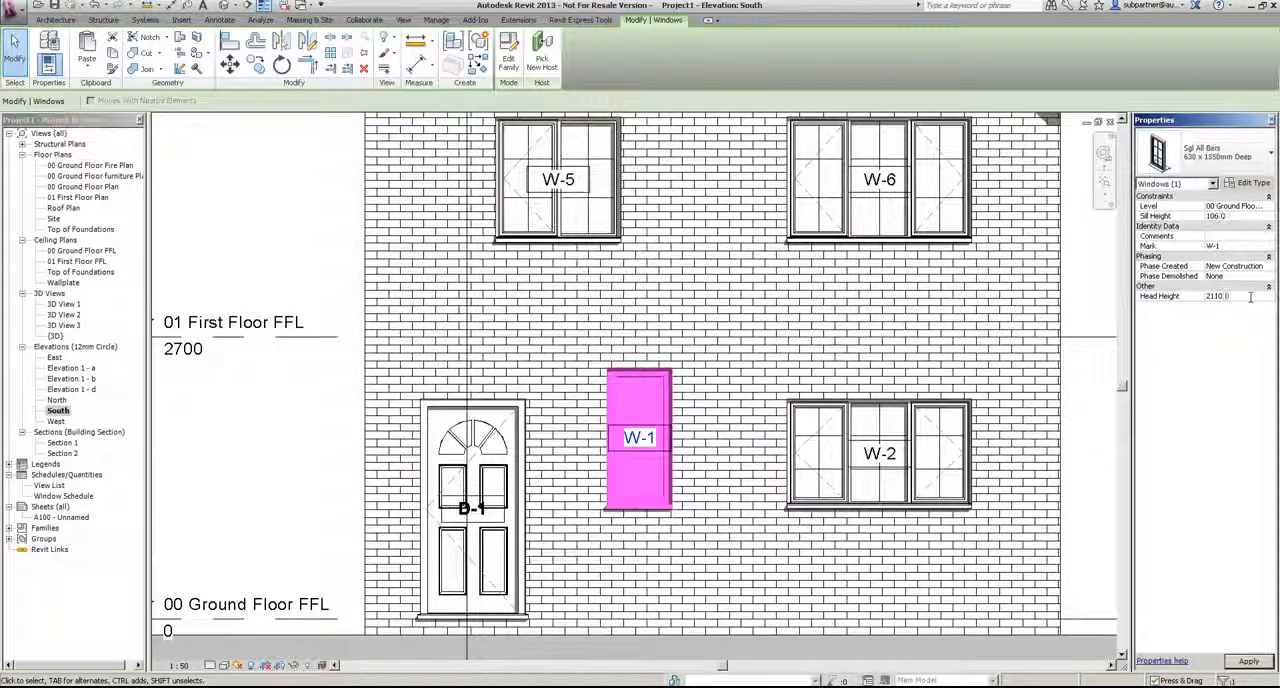
{"action": "key", "text": "Return"}
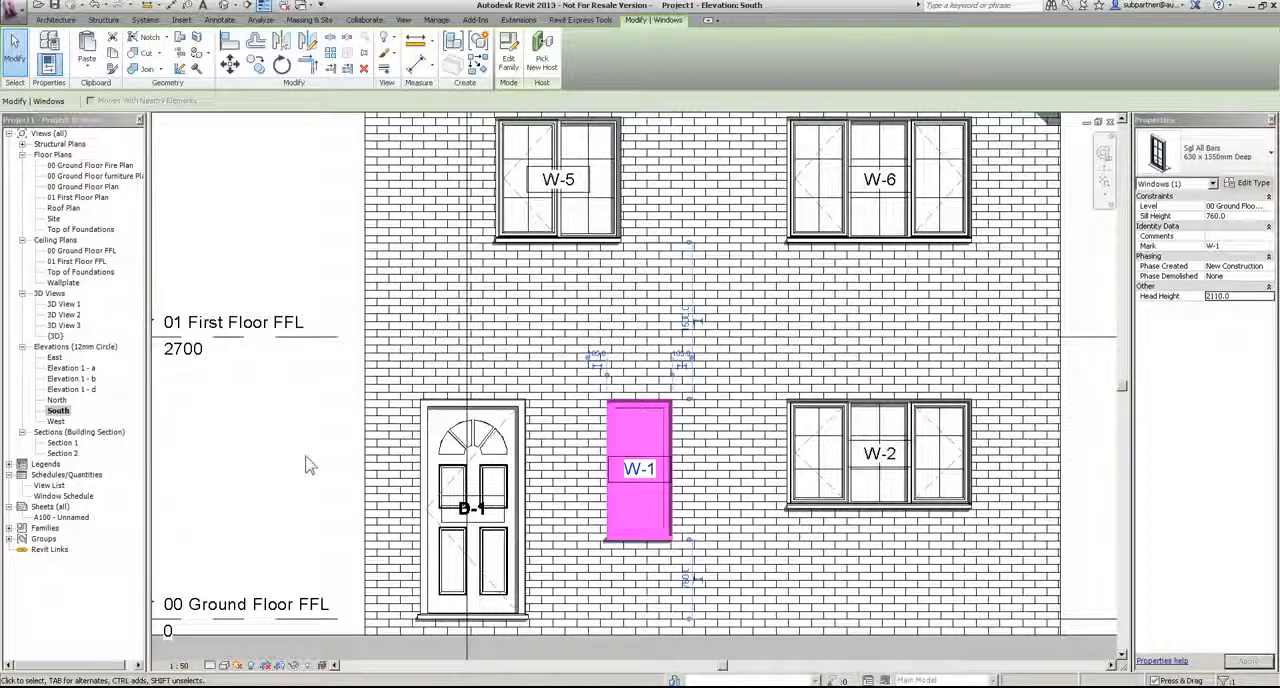
{"action": "key", "text": "Escape"}
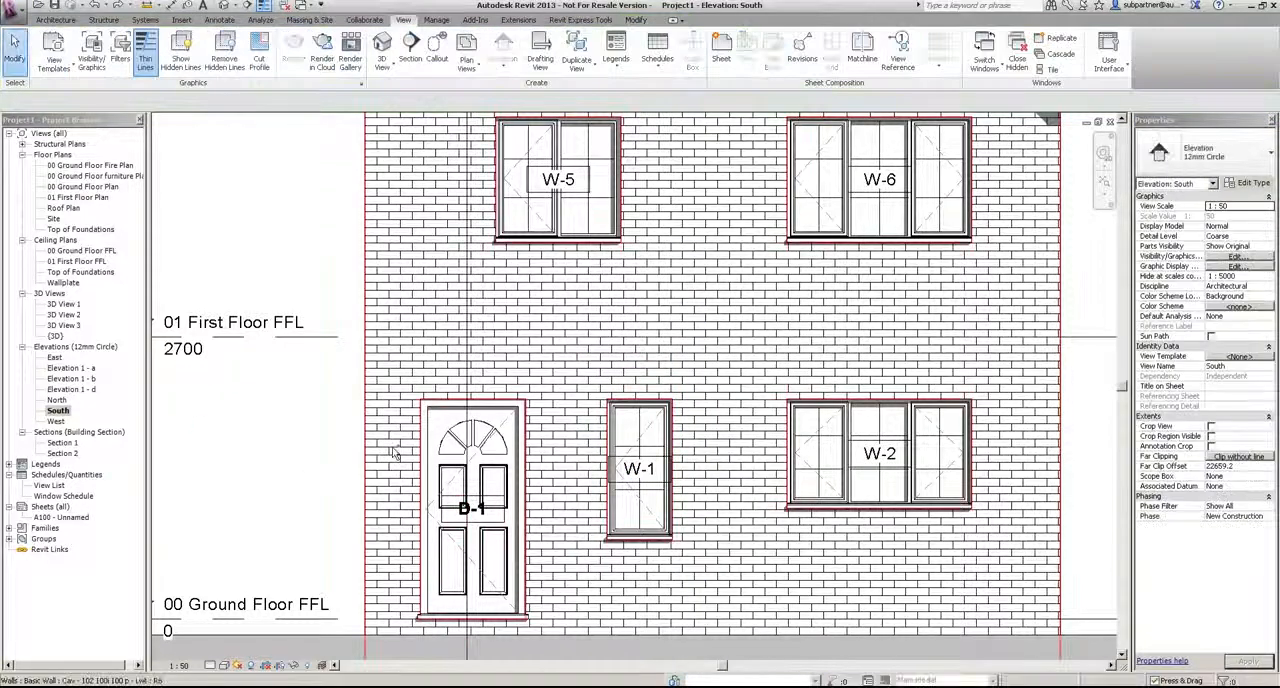
Step: Undo the last head height change of window W-1 in the South elevation
{"action": "key", "text": "ctrl+z"}
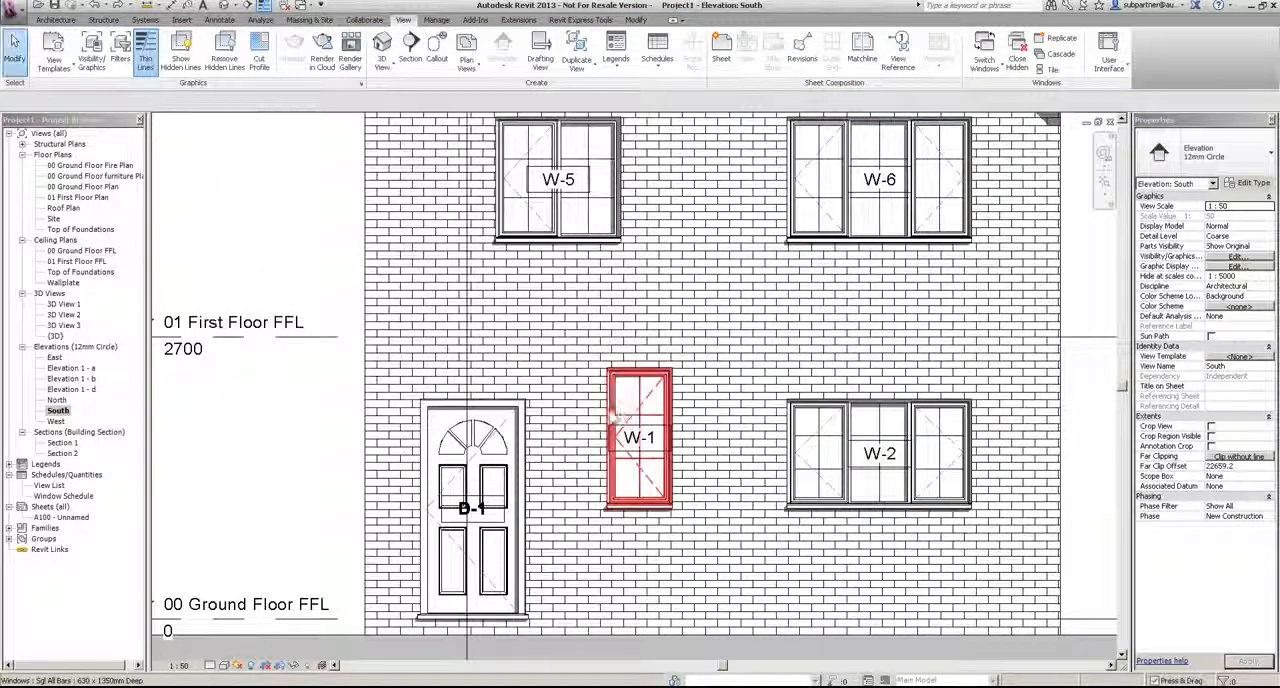
{"action": "left_click", "coordinate": [630, 402]}
{"action": "left_click", "coordinate": [229, 40]}
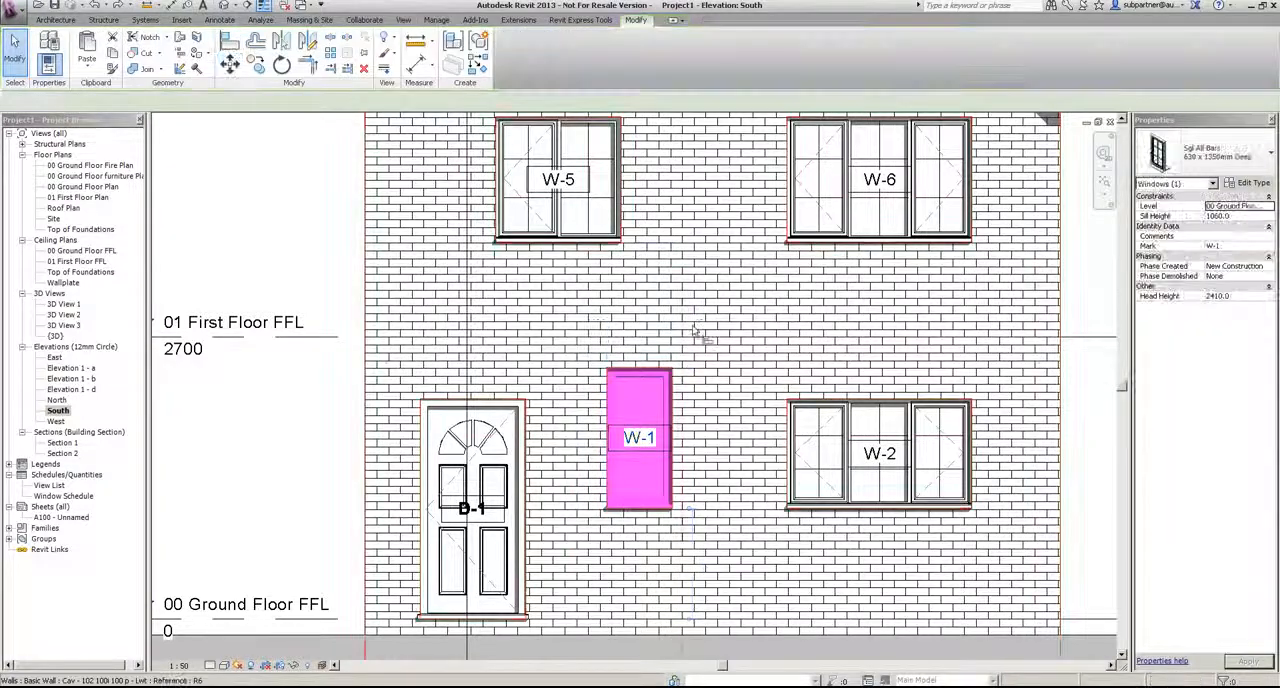
{"action": "key", "text": "Escape"}
{"action": "key", "text": "Escape"}
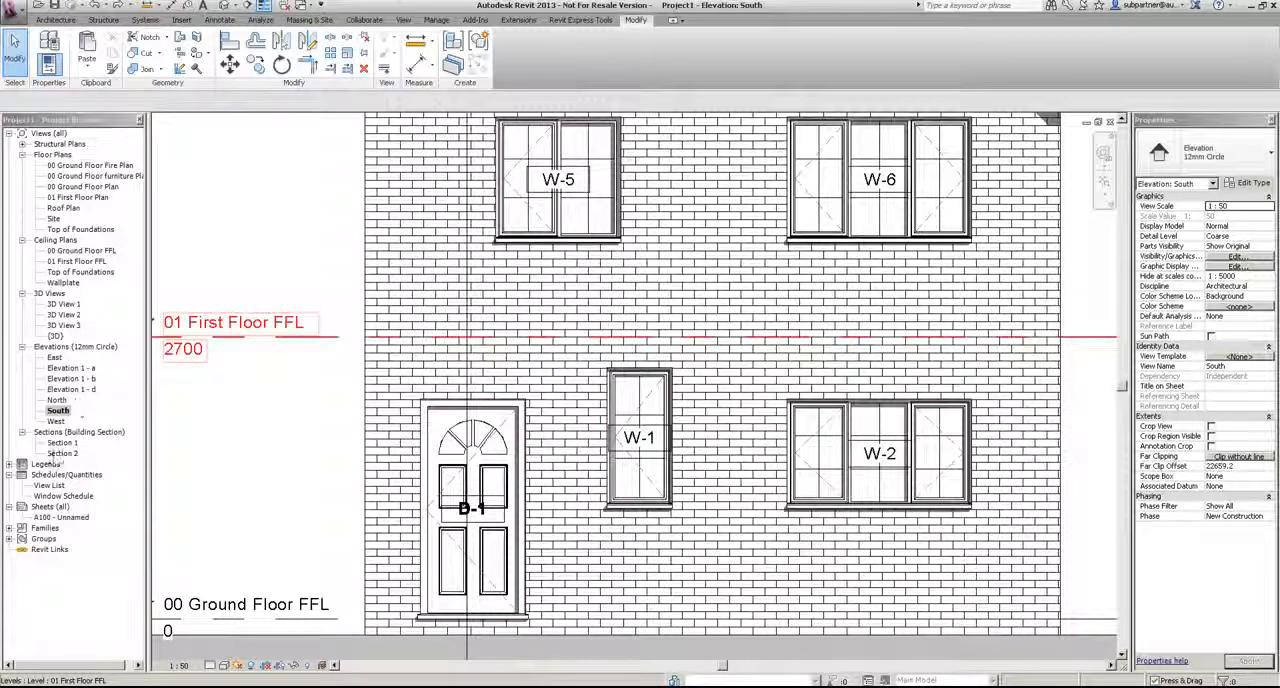
Step: Reopen the window schedule and set the Head Height of window W-1 to 2110
{"action": "double_click", "coordinate": [50, 497]}
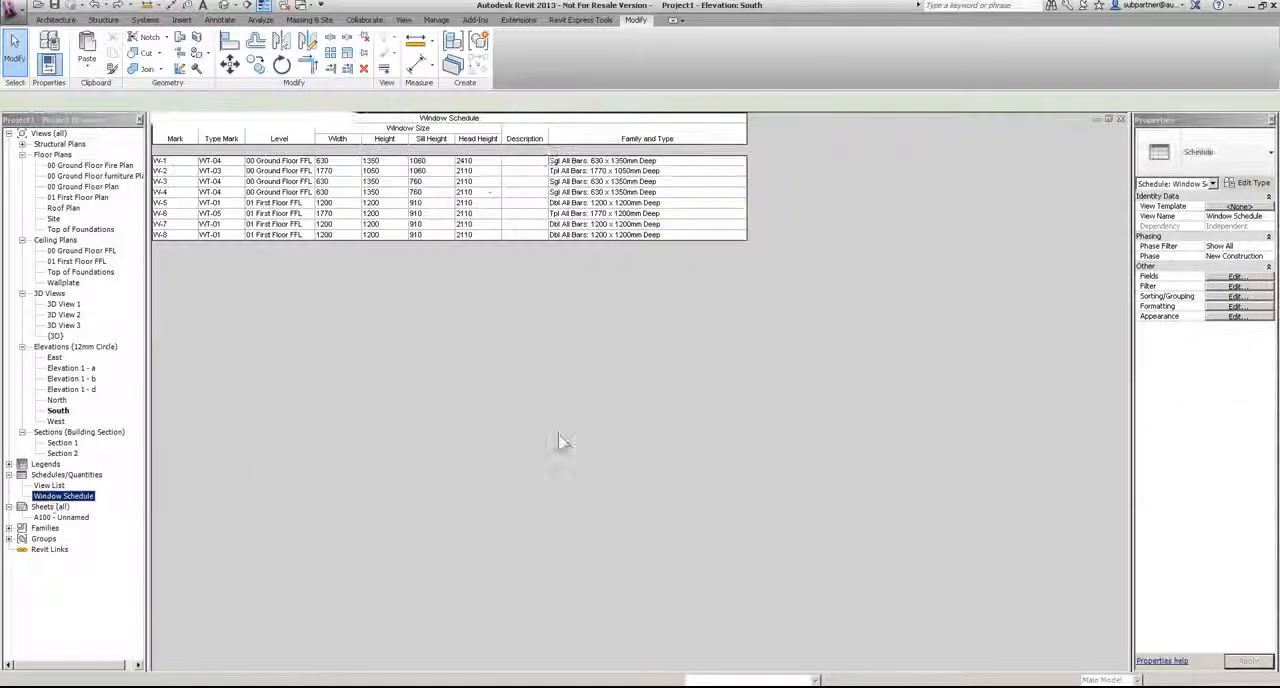
{"action": "left_click", "coordinate": [483, 161]}
{"action": "type", "text": "2"}
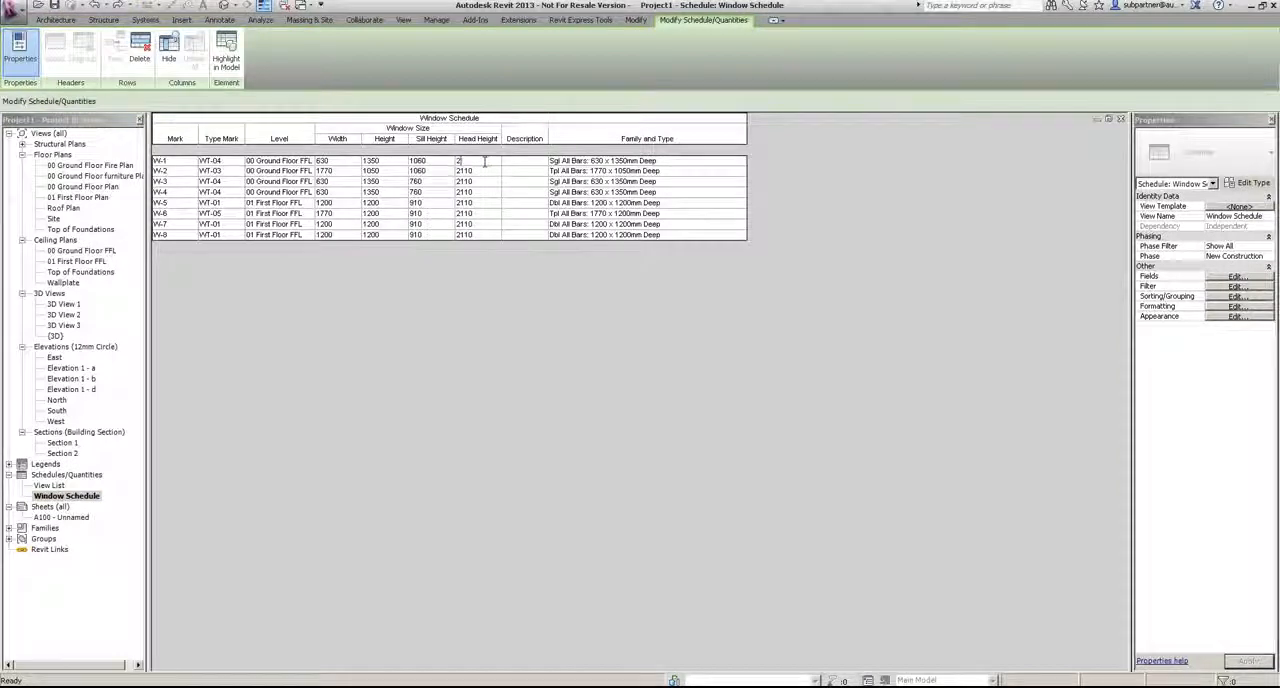
{"action": "type", "text": "110"}
{"action": "key", "text": "Return"}
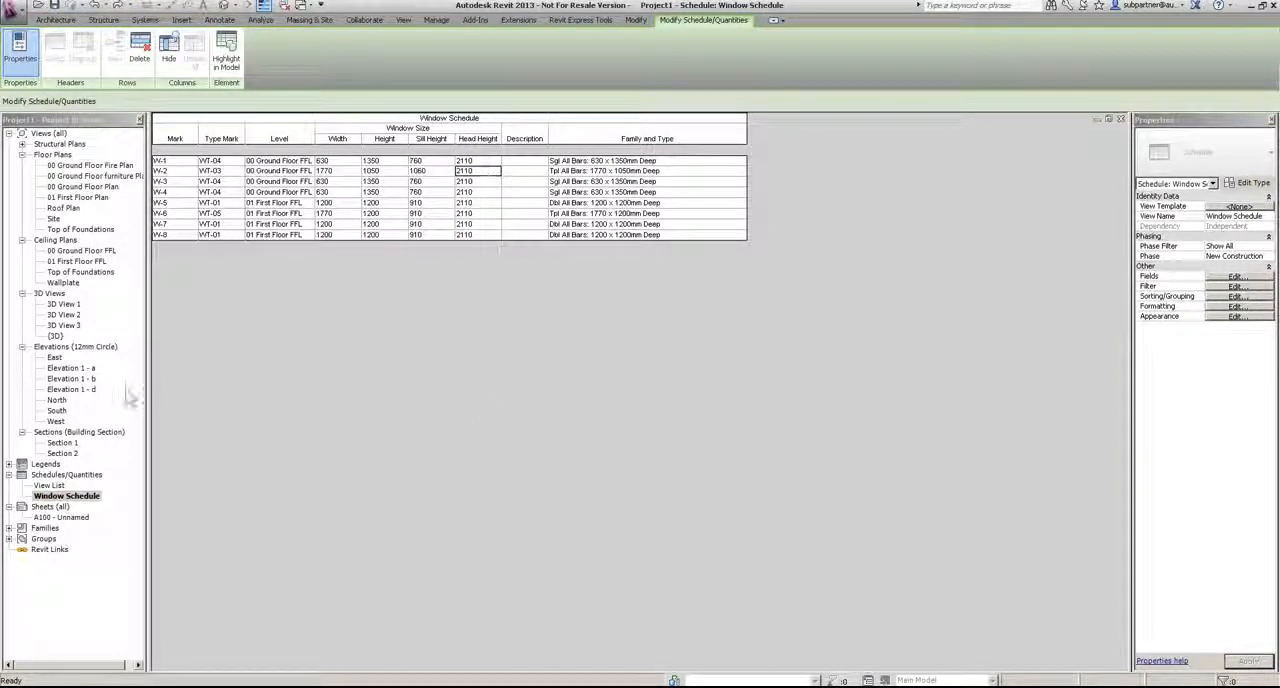
Step: In the South elevation, change the type of window W-1 to Sgl All Bars 630 x 1050mm Deep
{"action": "double_click", "coordinate": [57, 411]}
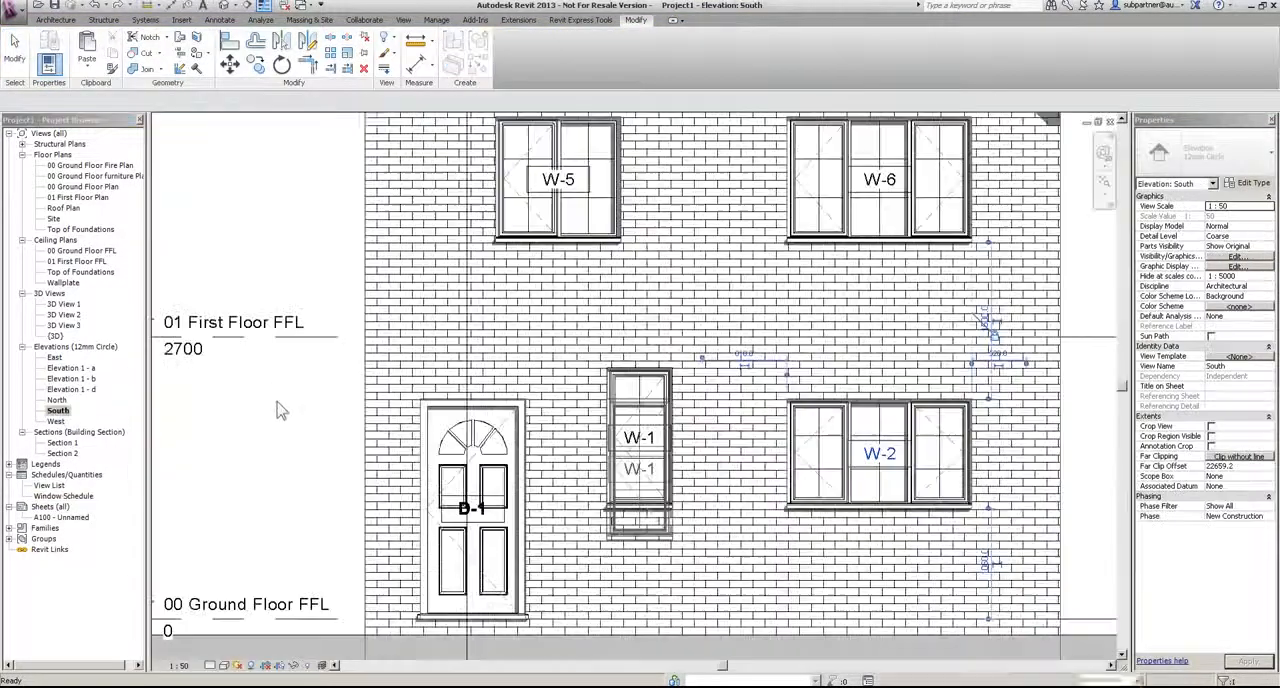
{"action": "left_click", "coordinate": [250, 456]}
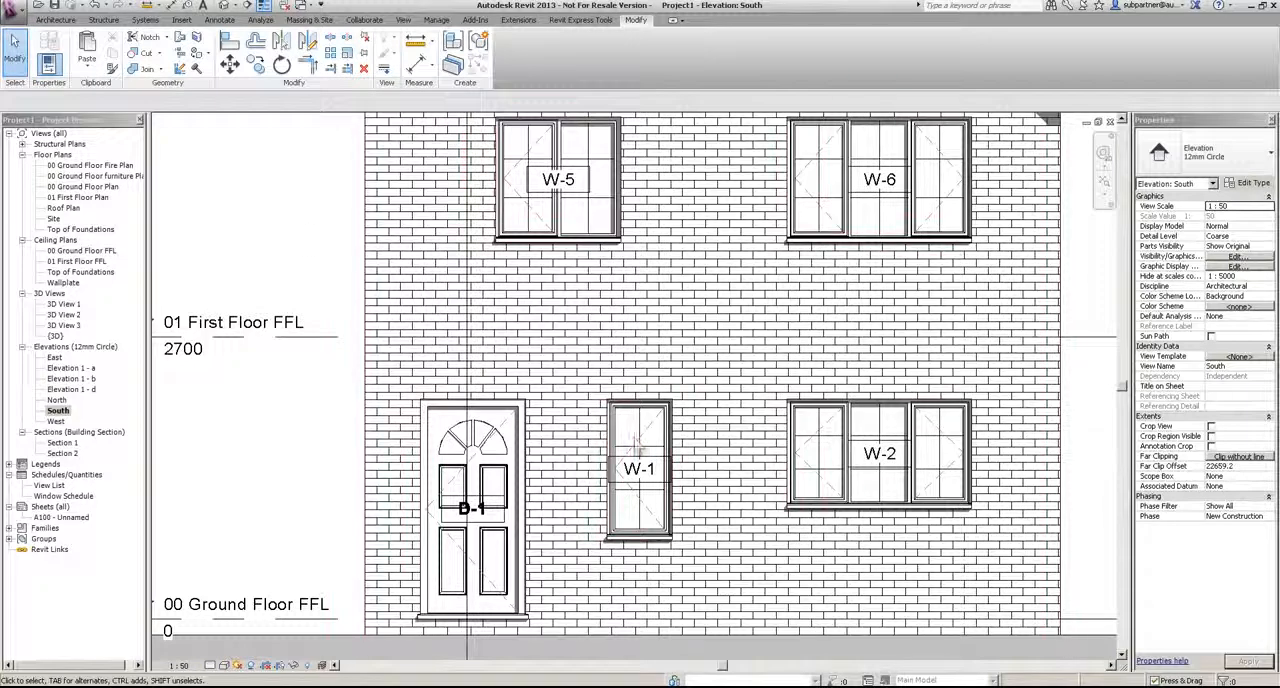
{"action": "left_click", "coordinate": [638, 505]}
{"action": "left_click", "coordinate": [1247, 160]}
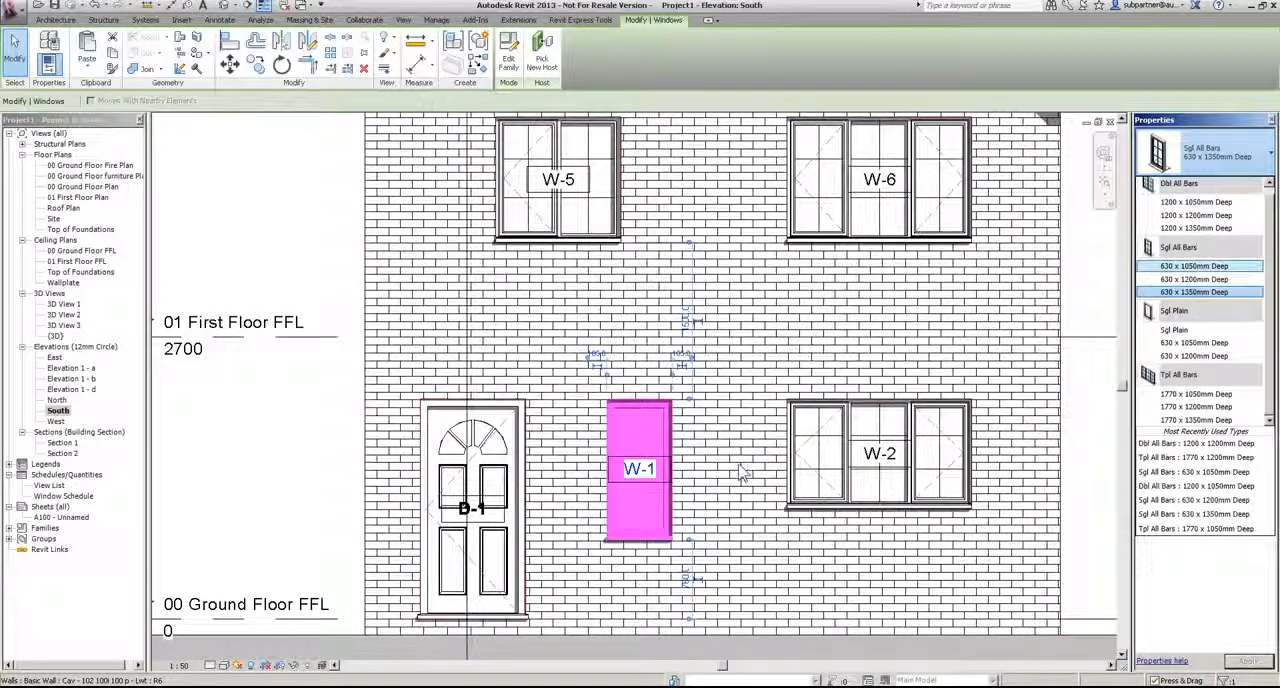
{"action": "left_click", "coordinate": [1200, 266]}
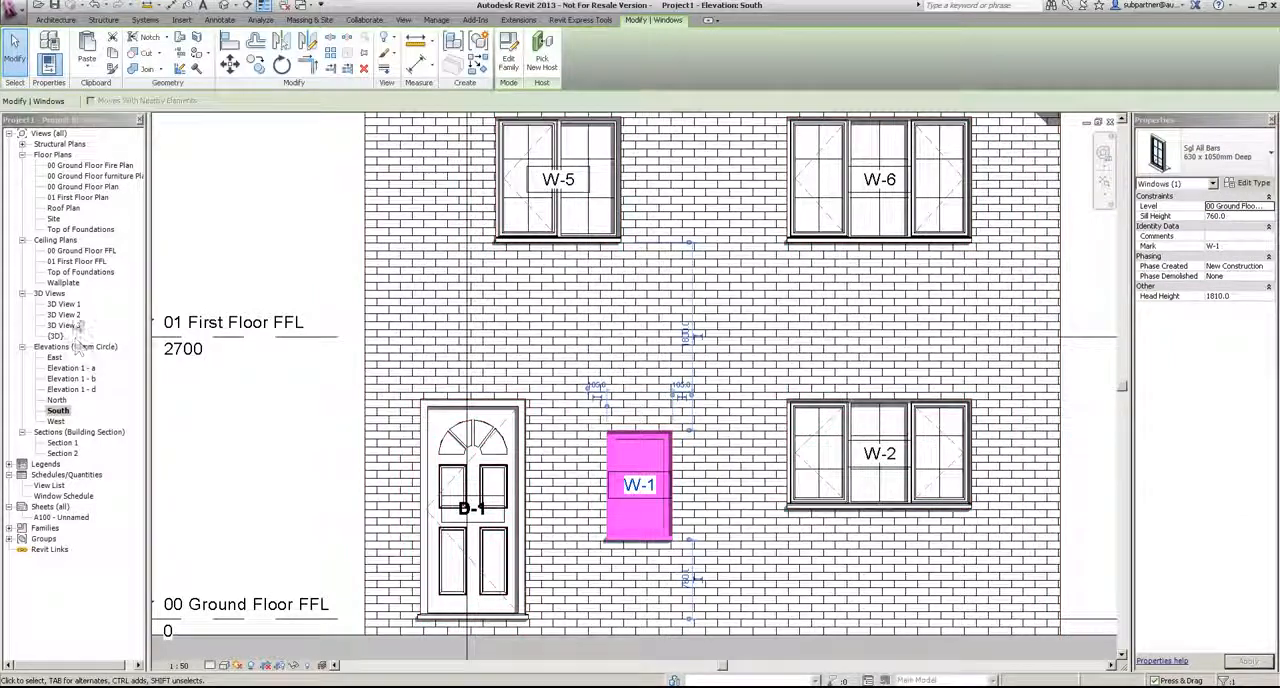
Step: Return to the window schedule and set the Head Height of window W-1 to 2110
{"action": "double_click", "coordinate": [62, 495]}
{"action": "left_click", "coordinate": [486, 162]}
{"action": "key", "text": "Return"}
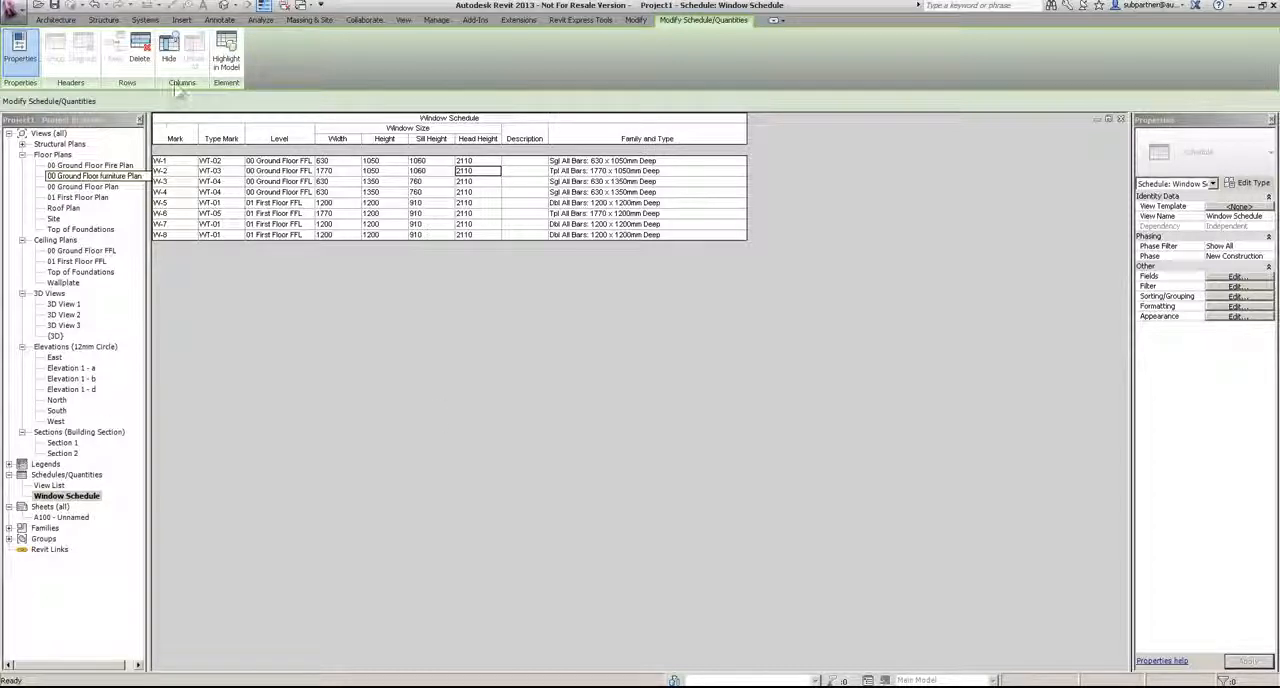
Step: Create a new Doors schedule of building components named Door Schedule for the New Construction phase
{"action": "left_click", "coordinate": [404, 21]}
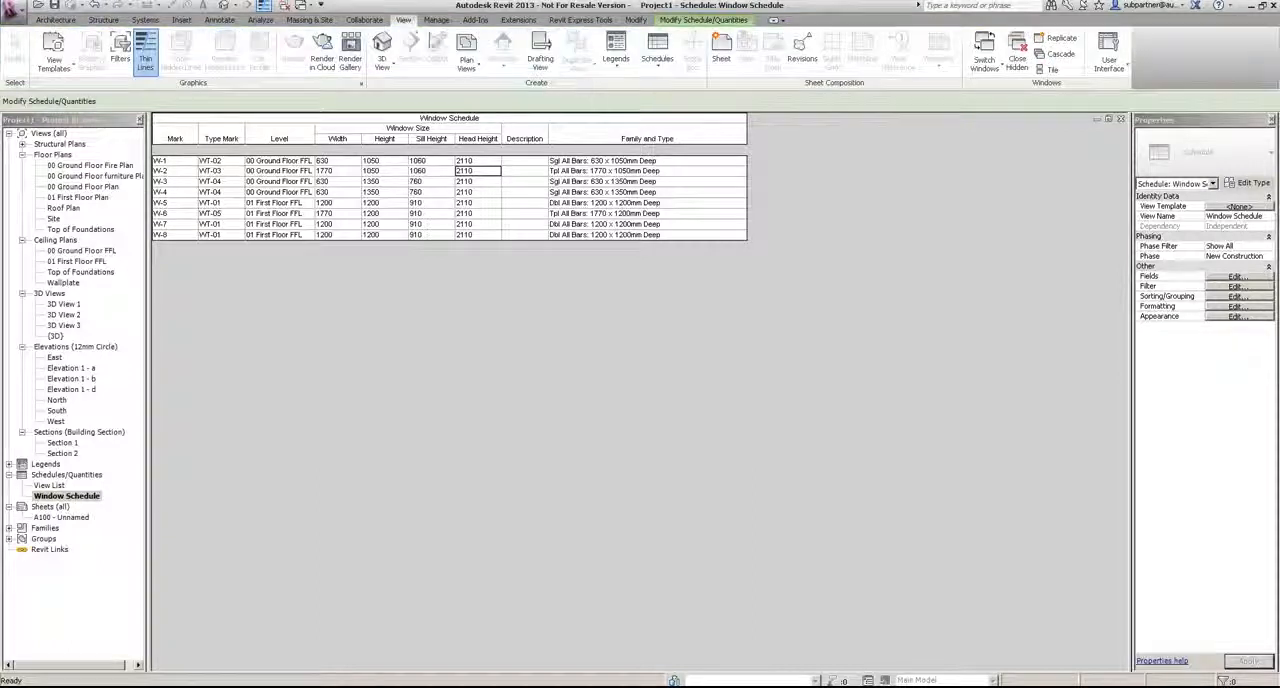
{"action": "left_click", "coordinate": [658, 66]}
{"action": "left_click", "coordinate": [692, 91]}
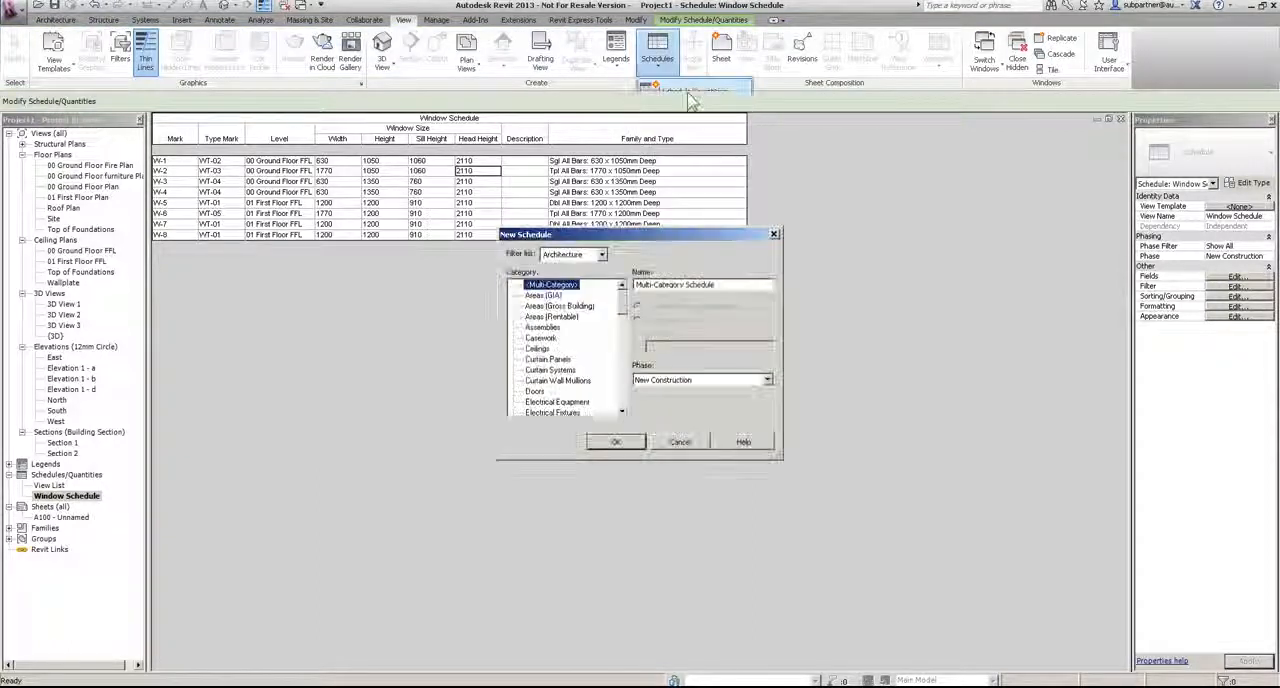
{"action": "left_click", "coordinate": [540, 391]}
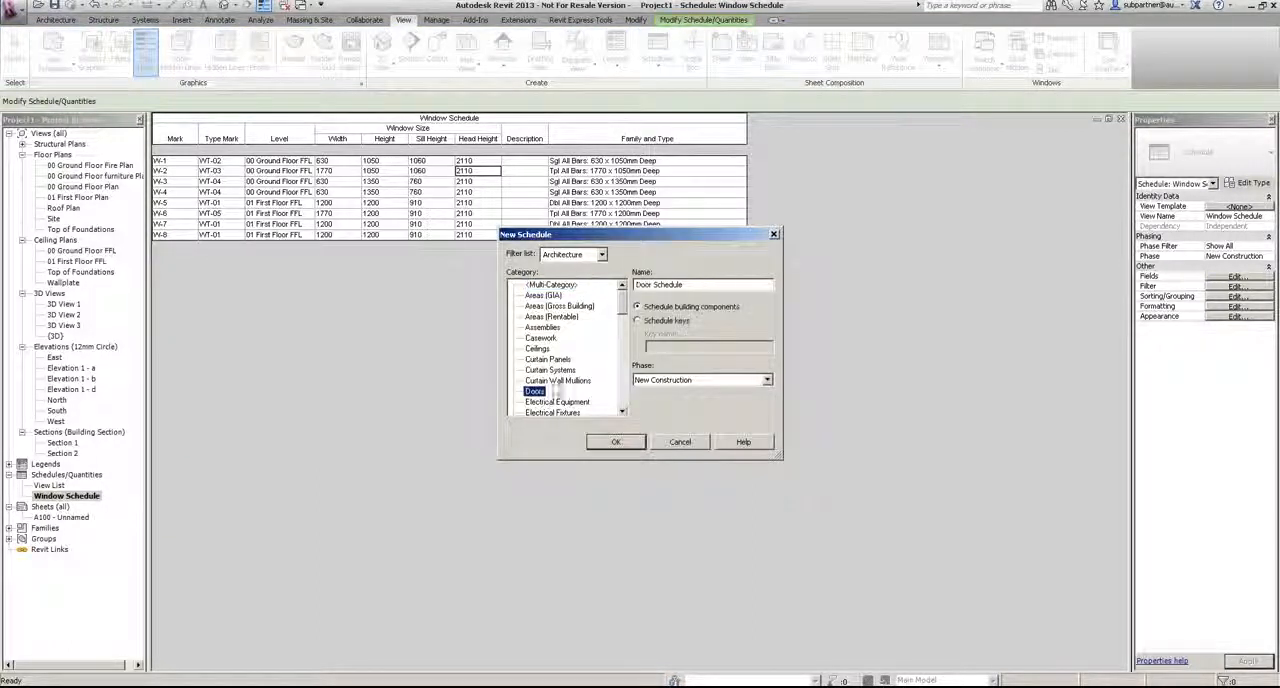
{"action": "left_click", "coordinate": [616, 442]}
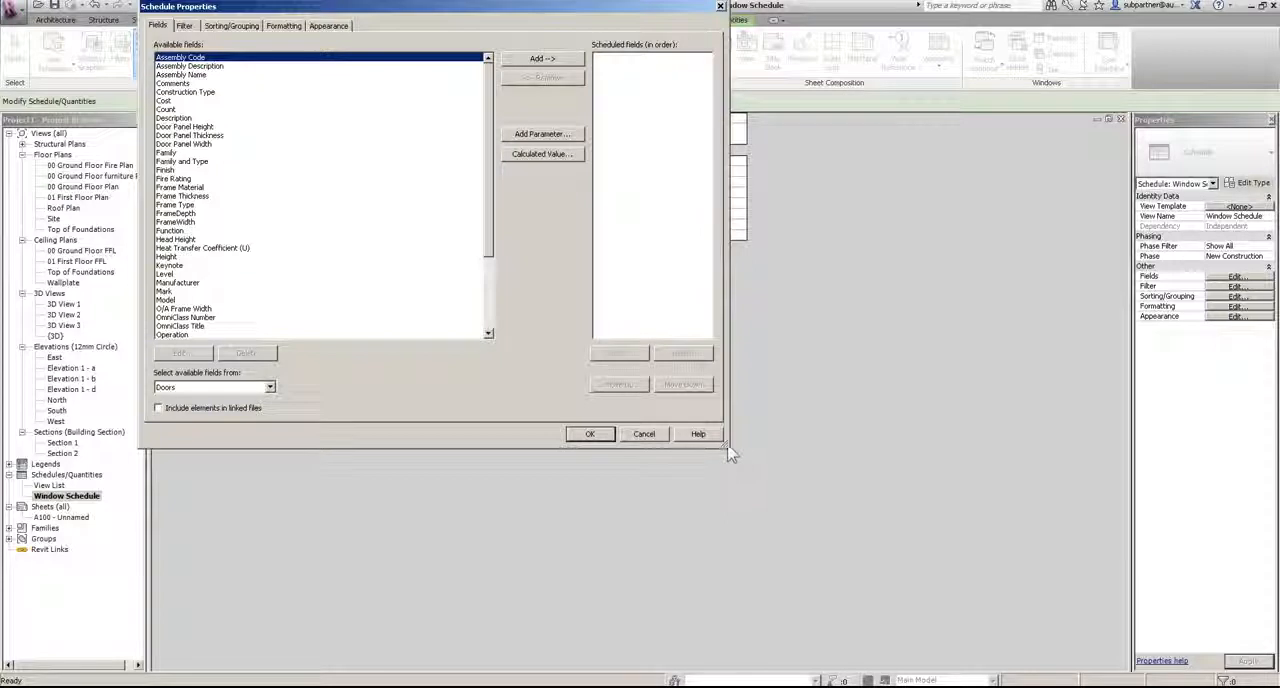
{"action": "left_click_drag", "start_coordinate": [733, 453], "coordinate": [802, 651]}
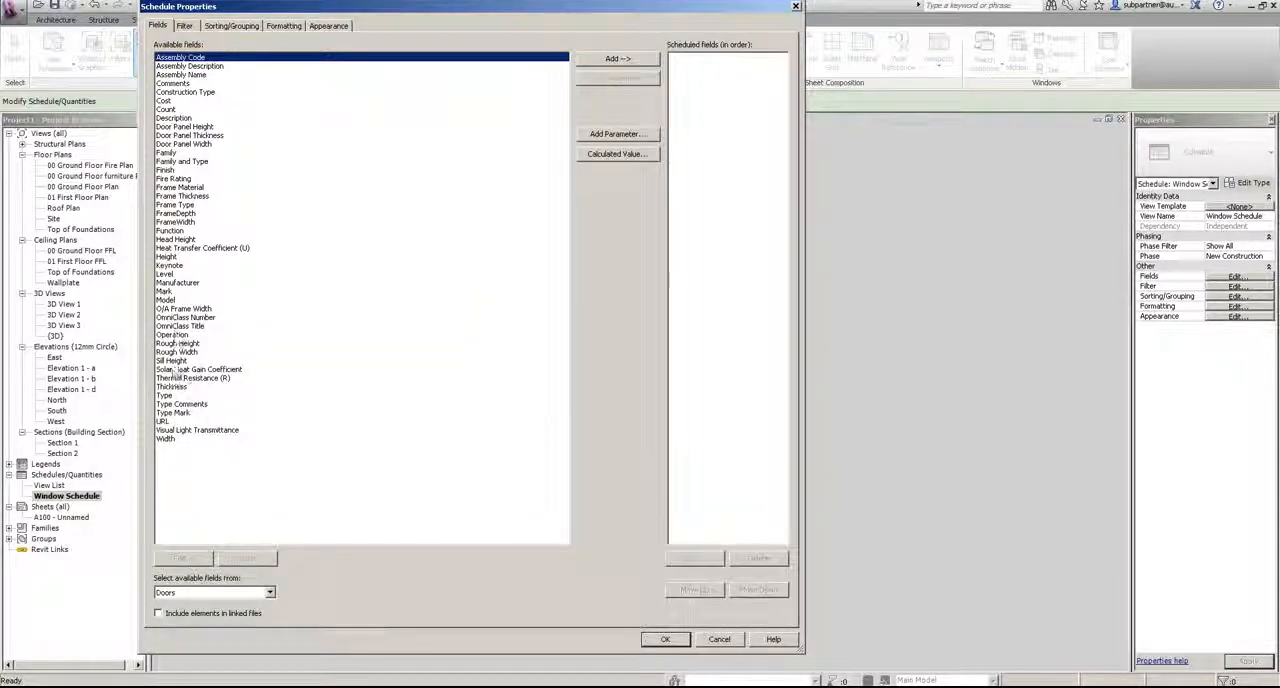
Step: Add the Mark, Type Mark, Level, Width and Height fields to the door schedule, in that order
{"action": "left_click", "coordinate": [168, 291]}
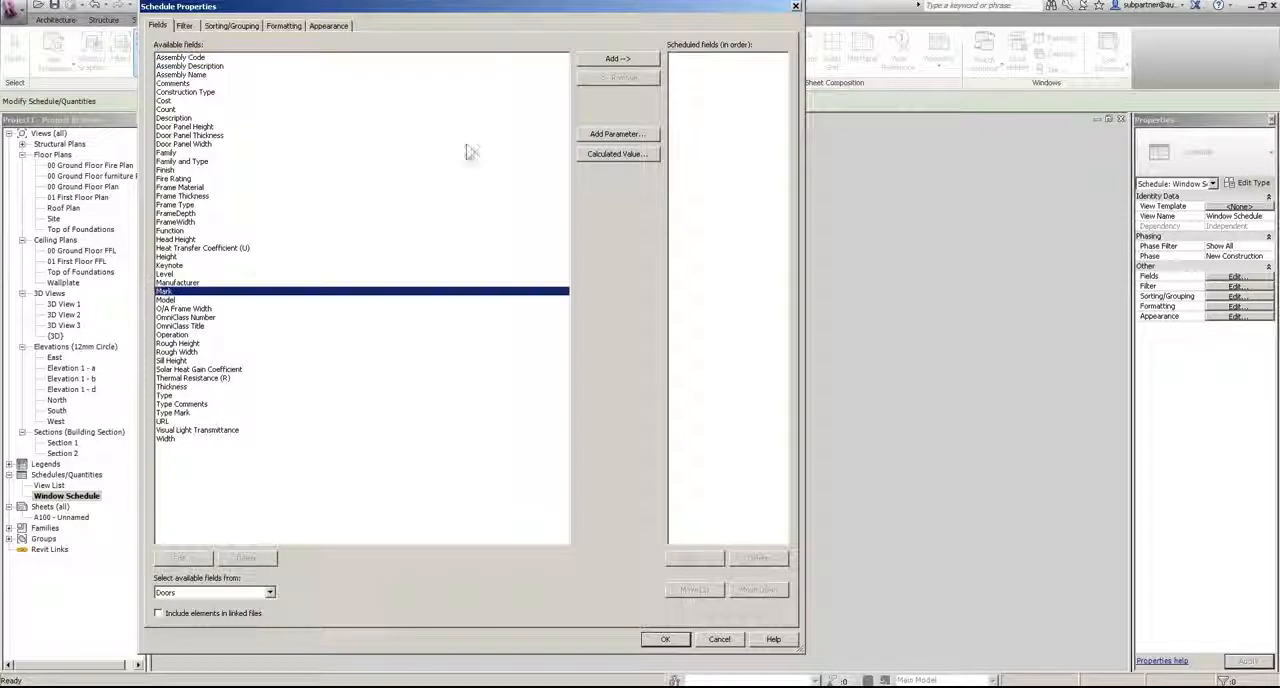
{"action": "left_click", "coordinate": [612, 59]}
{"action": "left_click", "coordinate": [175, 404]}
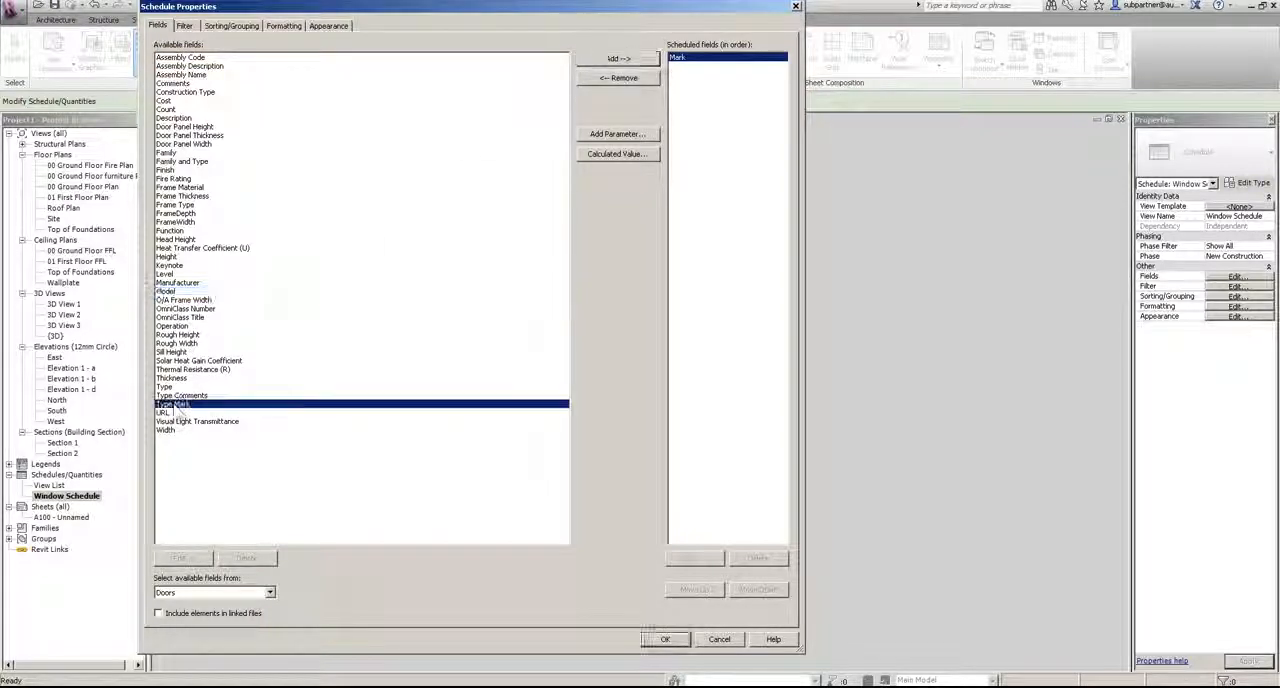
{"action": "left_click", "coordinate": [617, 59]}
{"action": "left_click", "coordinate": [168, 421]}
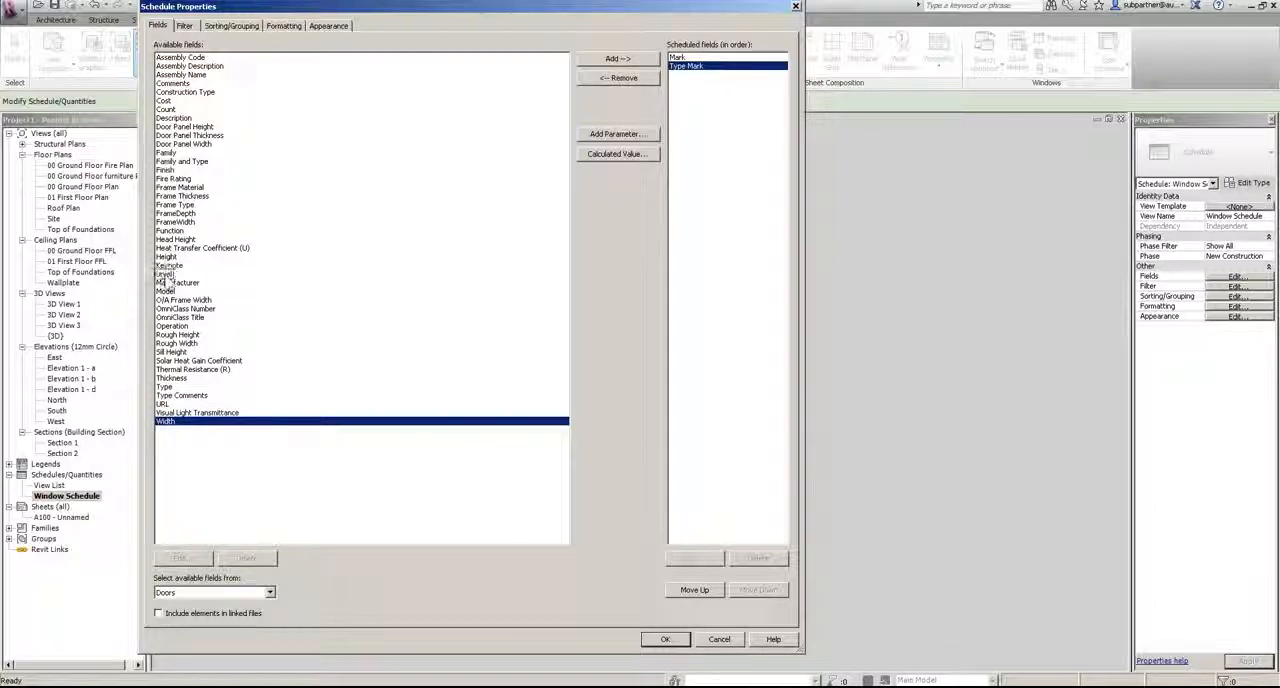
{"action": "left_click", "coordinate": [167, 274]}
{"action": "left_click", "coordinate": [616, 60]}
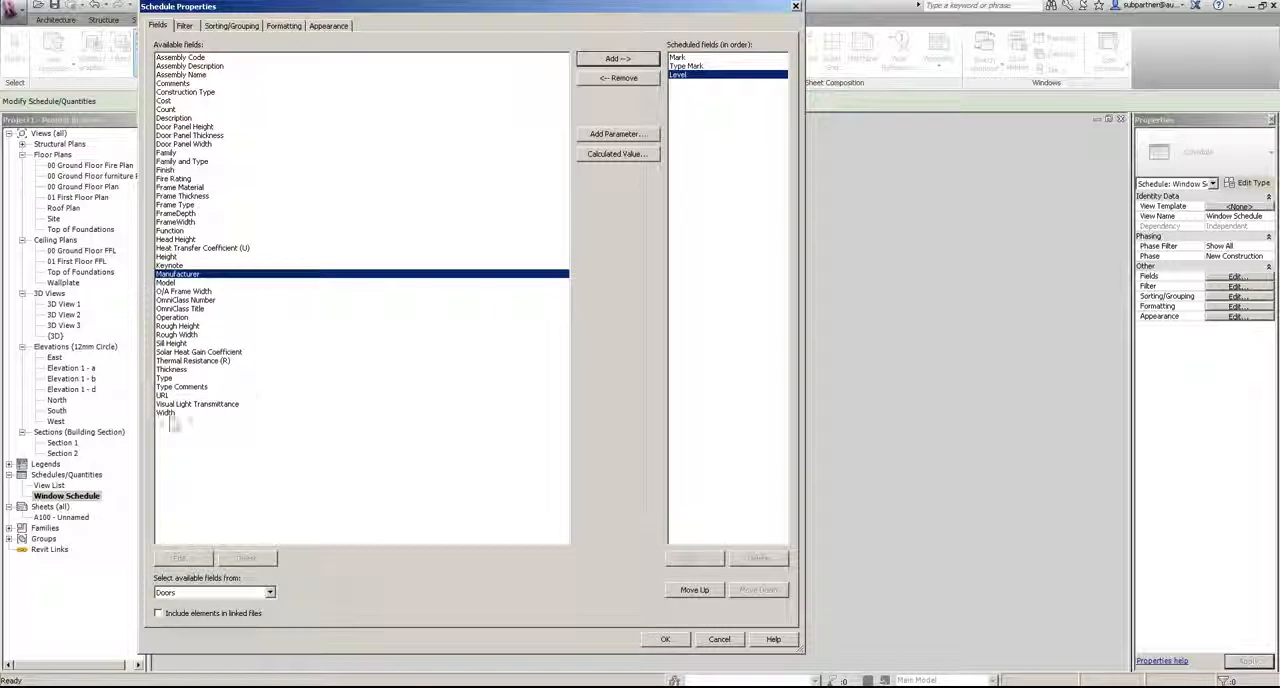
{"action": "left_click", "coordinate": [168, 413]}
{"action": "left_click", "coordinate": [604, 62]}
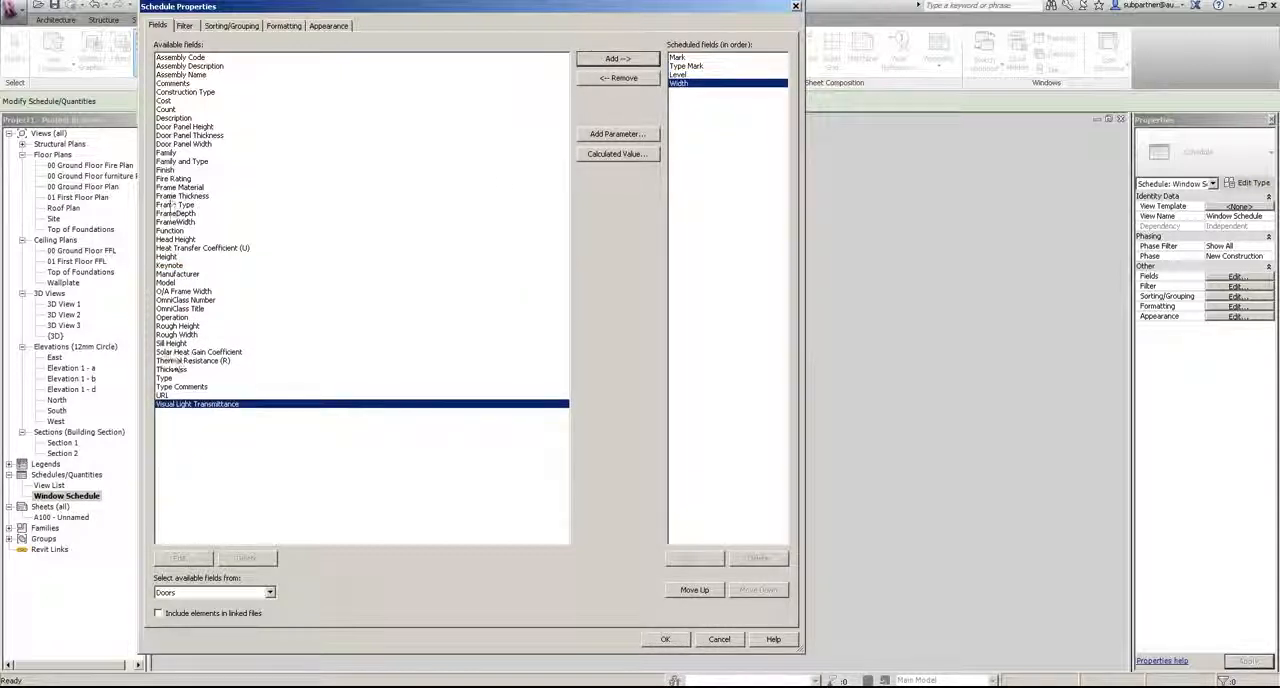
{"action": "left_click", "coordinate": [168, 256]}
{"action": "left_click", "coordinate": [604, 60]}
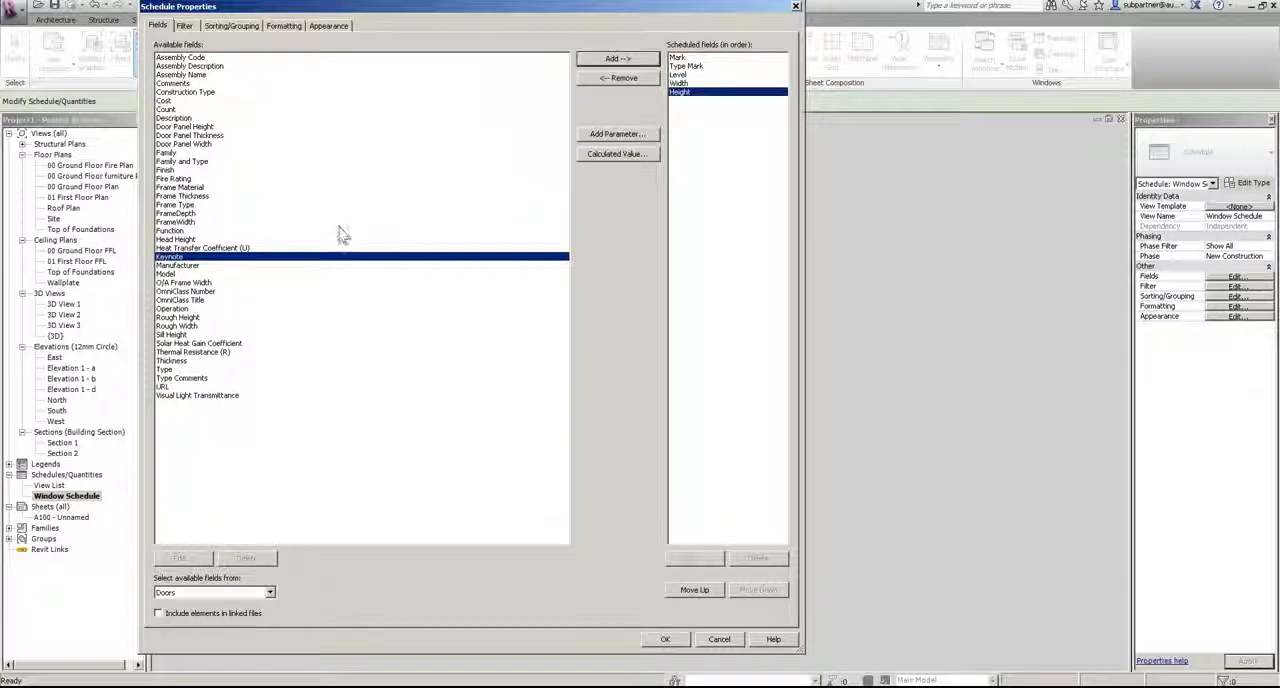
Step: Add the Fire Rating, Thickness, Frame Material, Frame Thickness, Frame Type, FrameDepth and FrameWidth fields to the door schedule
{"action": "left_click", "coordinate": [180, 179]}
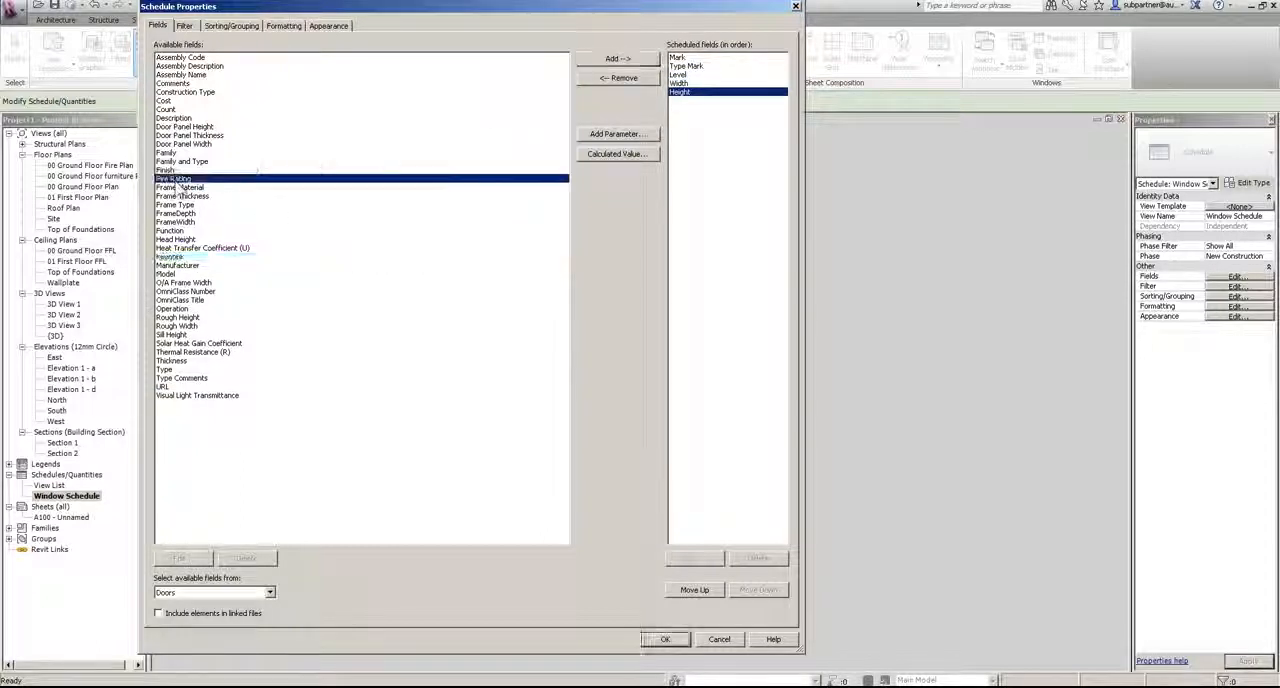
{"action": "left_click", "coordinate": [646, 60]}
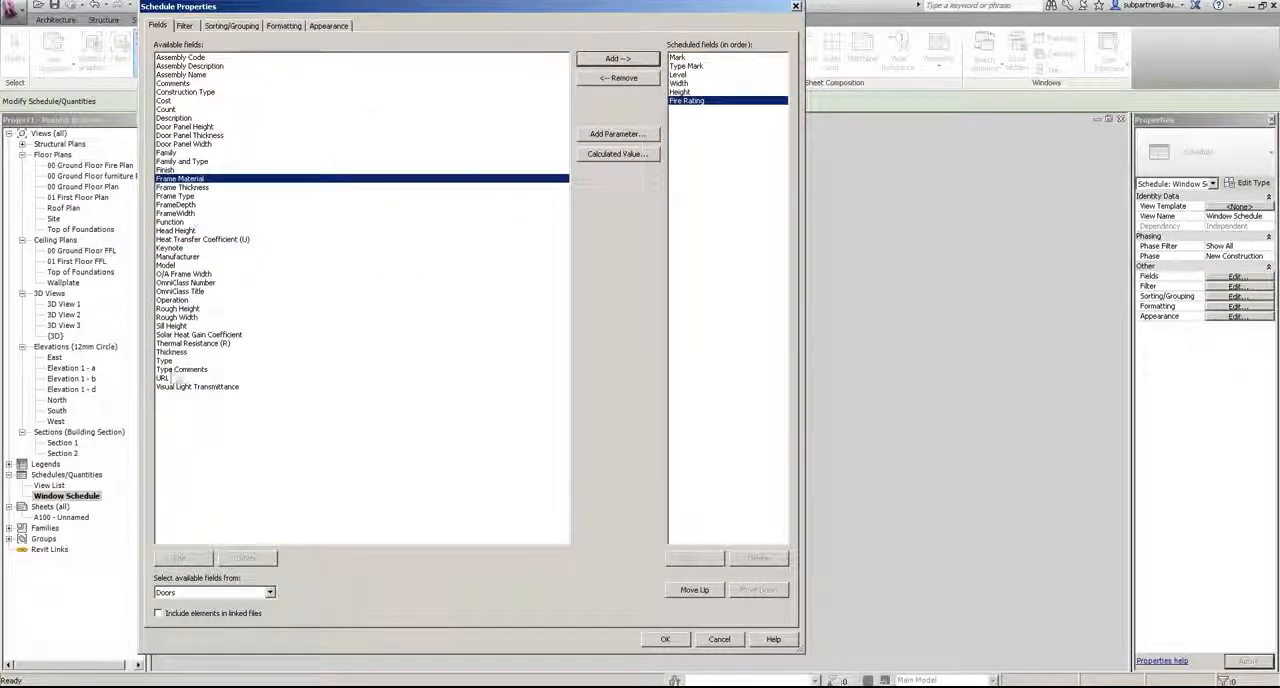
{"action": "left_click", "coordinate": [172, 352]}
{"action": "left_click", "coordinate": [648, 60]}
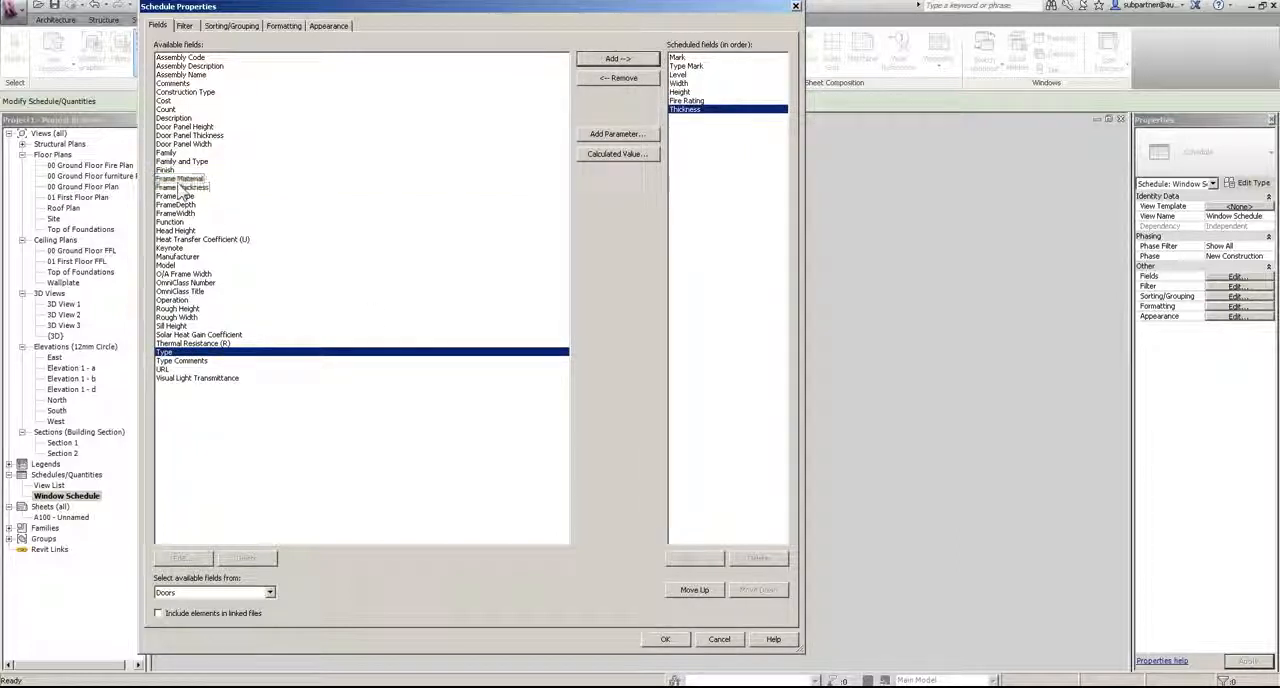
{"action": "left_click", "coordinate": [172, 179]}
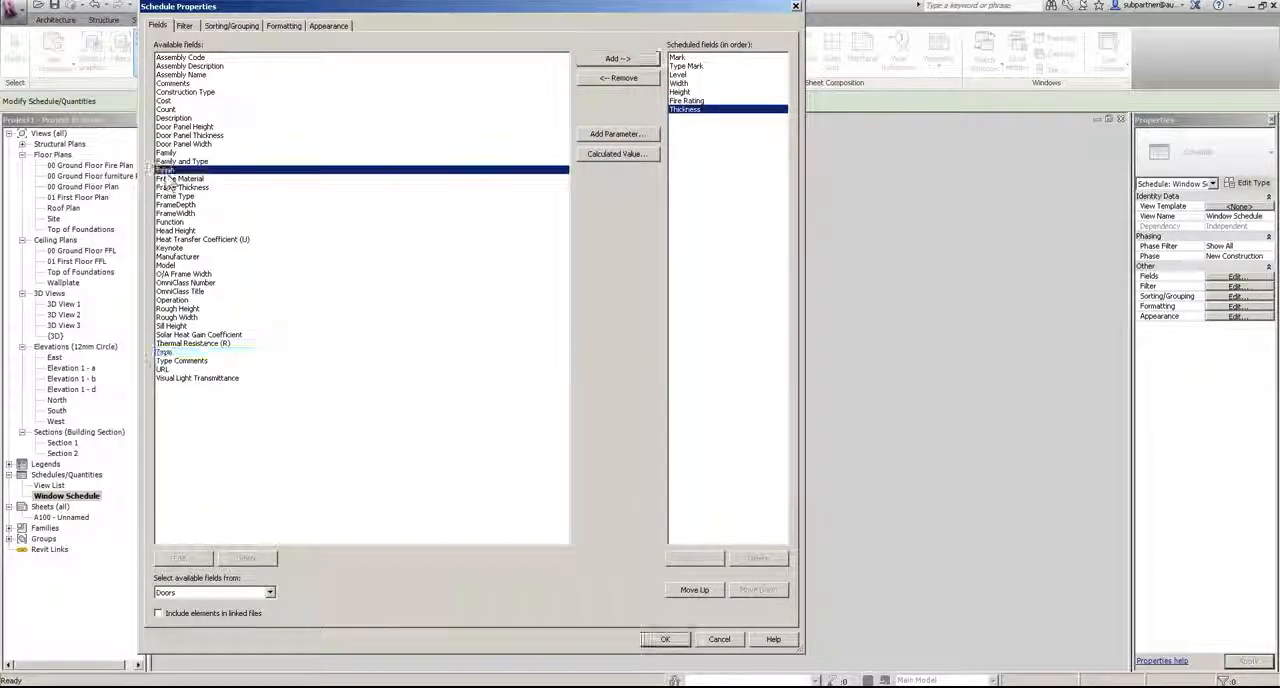
{"action": "left_click", "coordinate": [614, 60]}
{"action": "left_click", "coordinate": [614, 60]}
{"action": "left_click", "coordinate": [614, 60]}
{"action": "left_click", "coordinate": [614, 60]}
{"action": "left_click", "coordinate": [614, 60]}
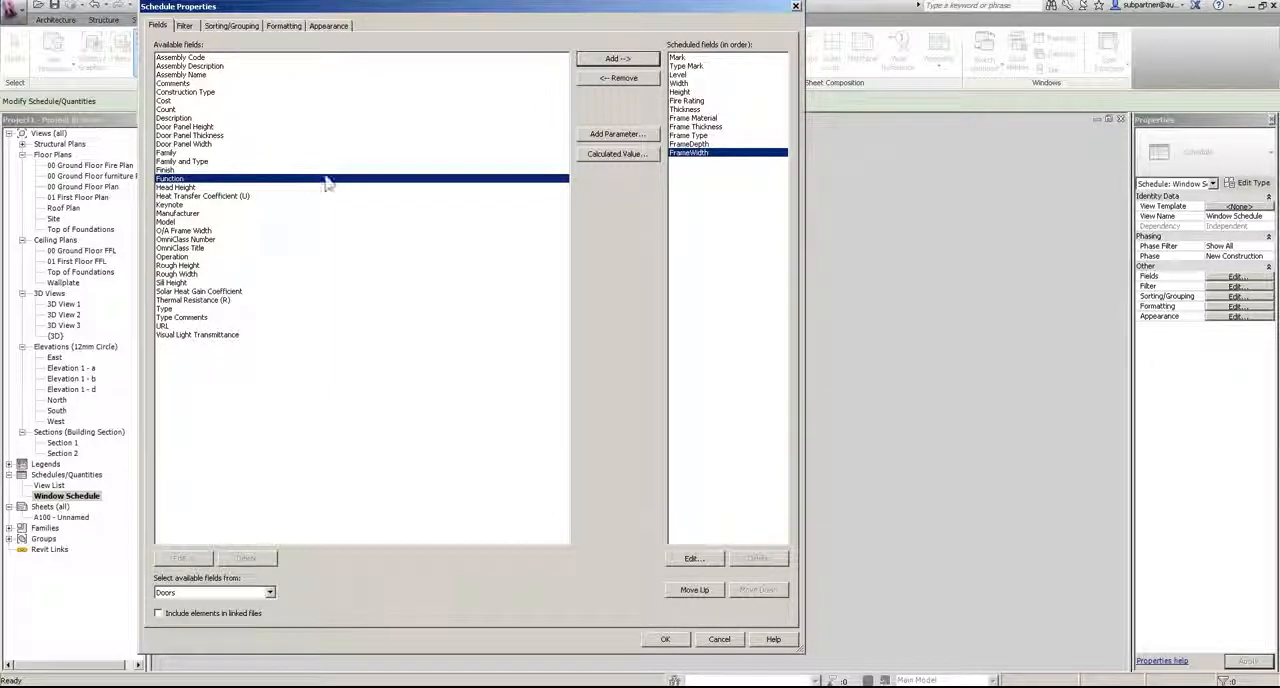
Step: Add the From Room: Name and To Room: Name fields and generate the door schedule
{"action": "left_click", "coordinate": [268, 593]}
{"action": "left_click", "coordinate": [176, 611]}
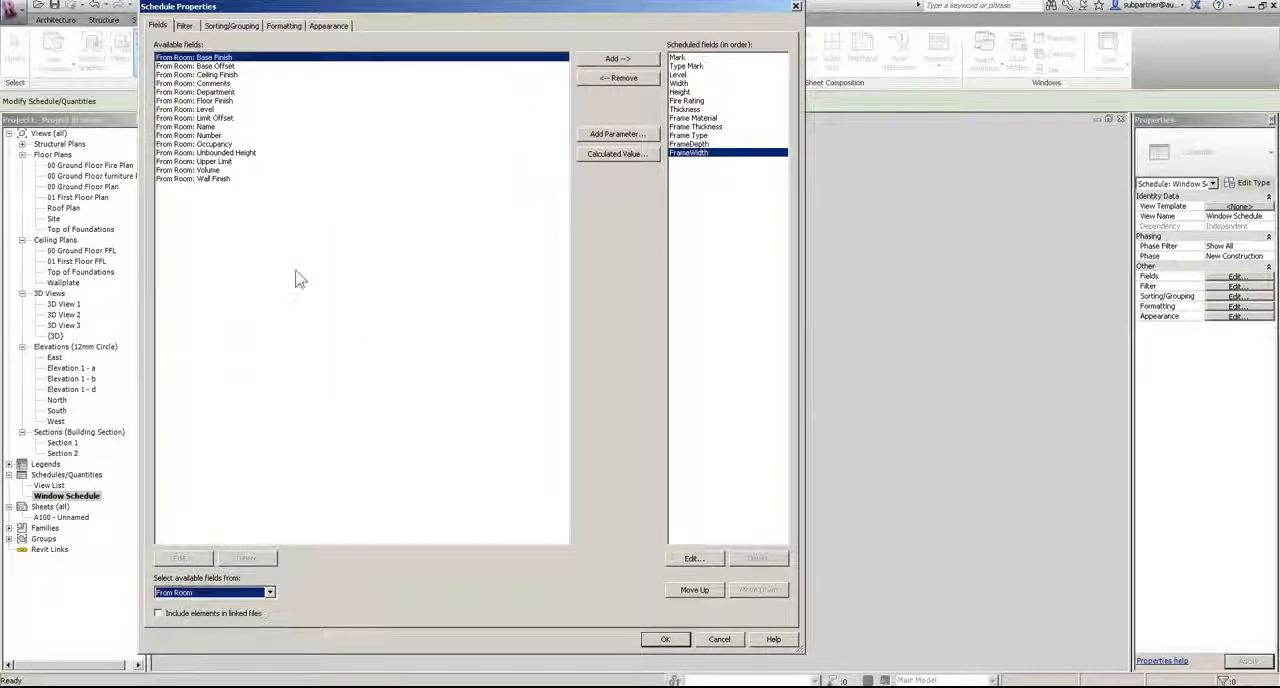
{"action": "left_click", "coordinate": [208, 127]}
{"action": "left_click", "coordinate": [618, 59]}
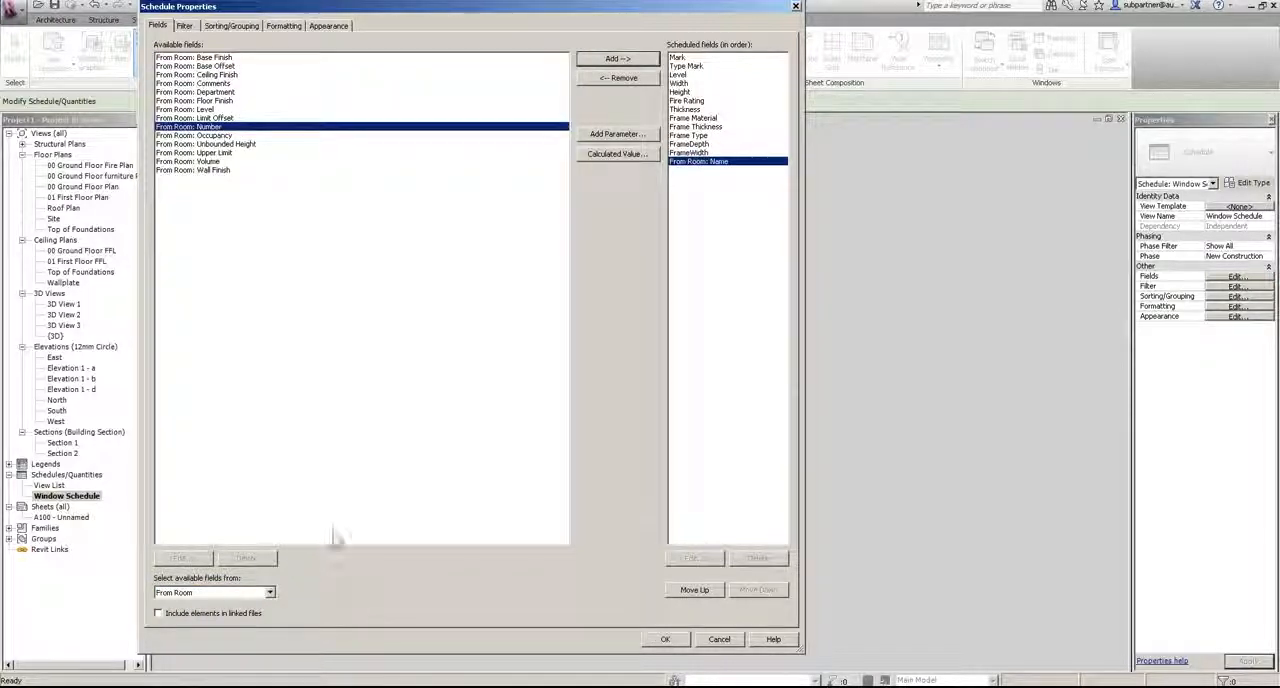
{"action": "left_click", "coordinate": [268, 592]}
{"action": "left_click", "coordinate": [185, 615]}
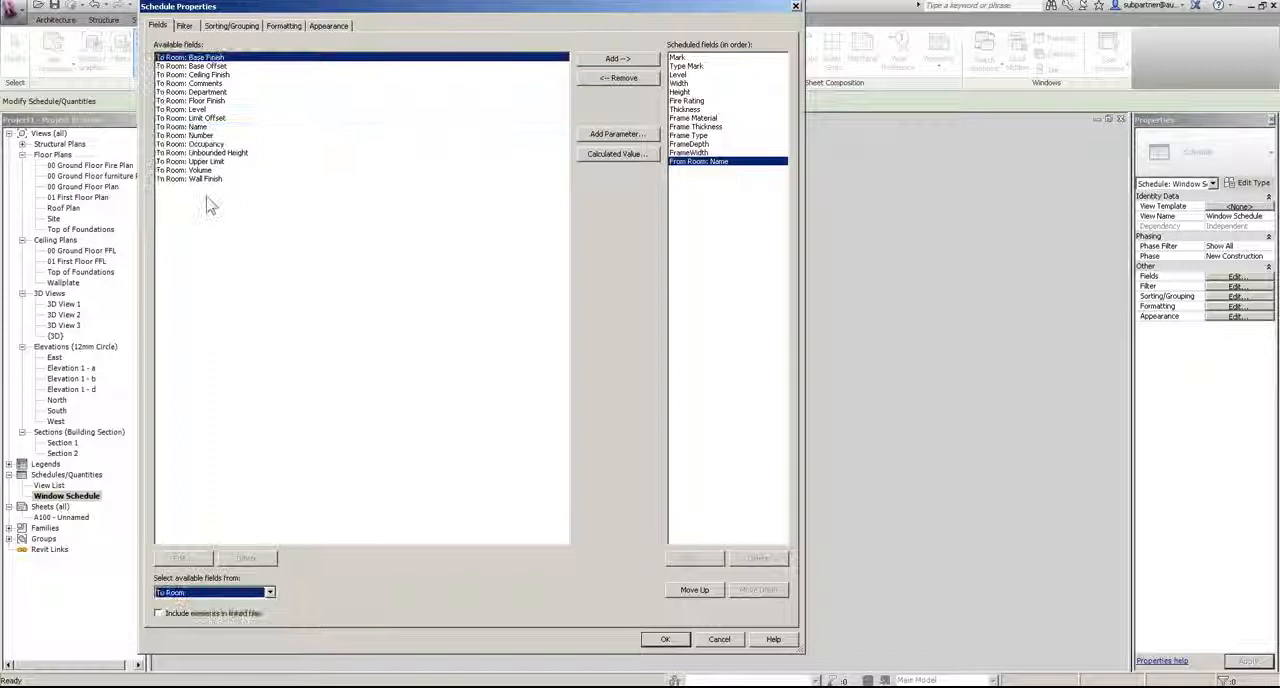
{"action": "left_click", "coordinate": [205, 127]}
{"action": "left_click", "coordinate": [618, 59]}
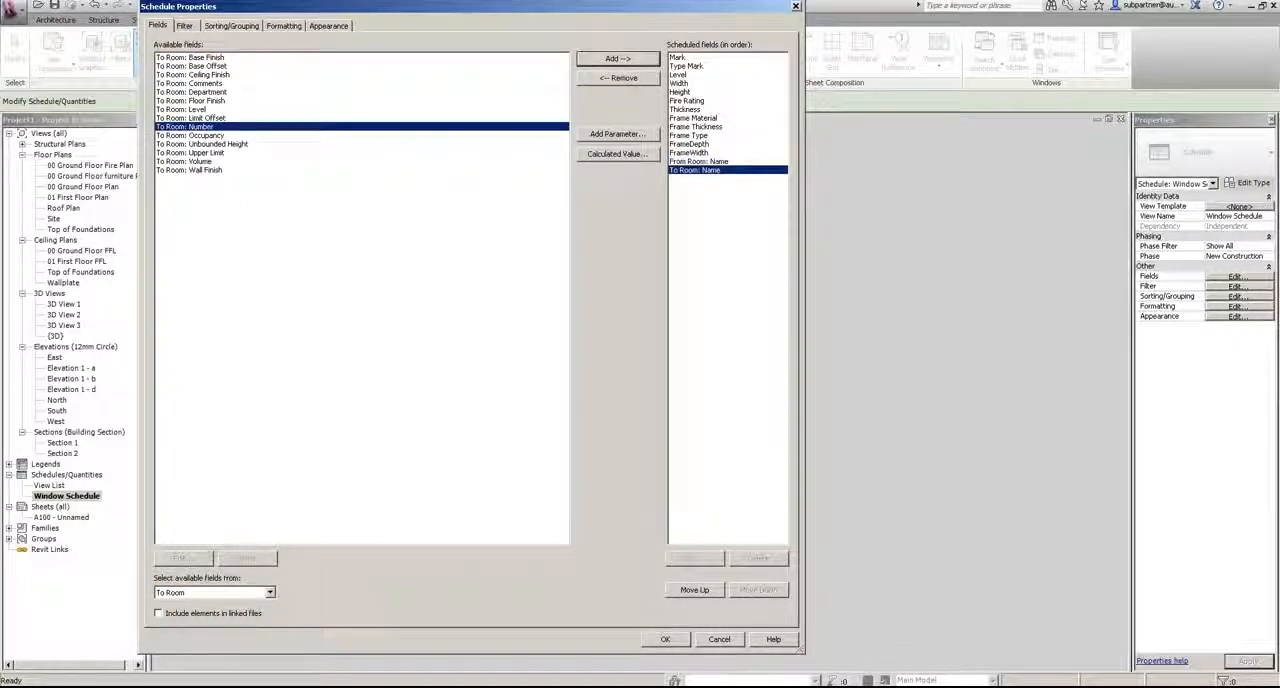
{"action": "left_click", "coordinate": [667, 640]}
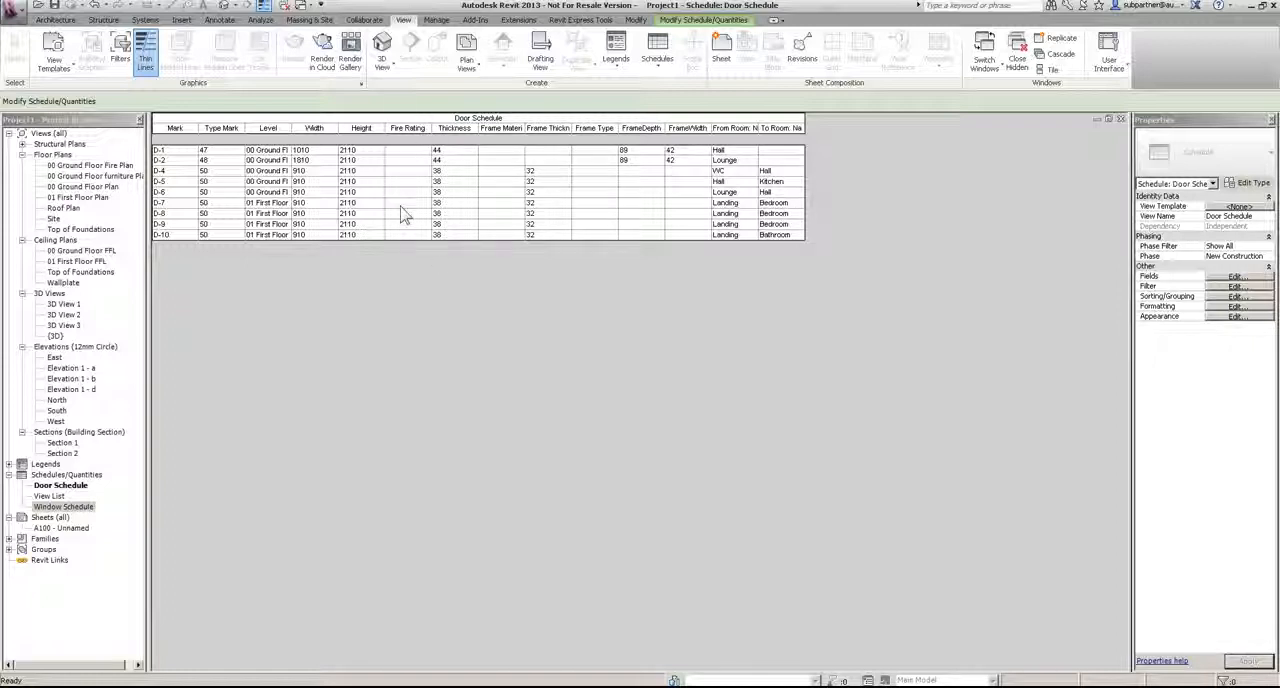
Step: In the 00 Ground Floor Fire Plan, set the Type Mark of door D-4's type to DT-01 and its Fire Rating to FD30
{"action": "double_click", "coordinate": [88, 165]}
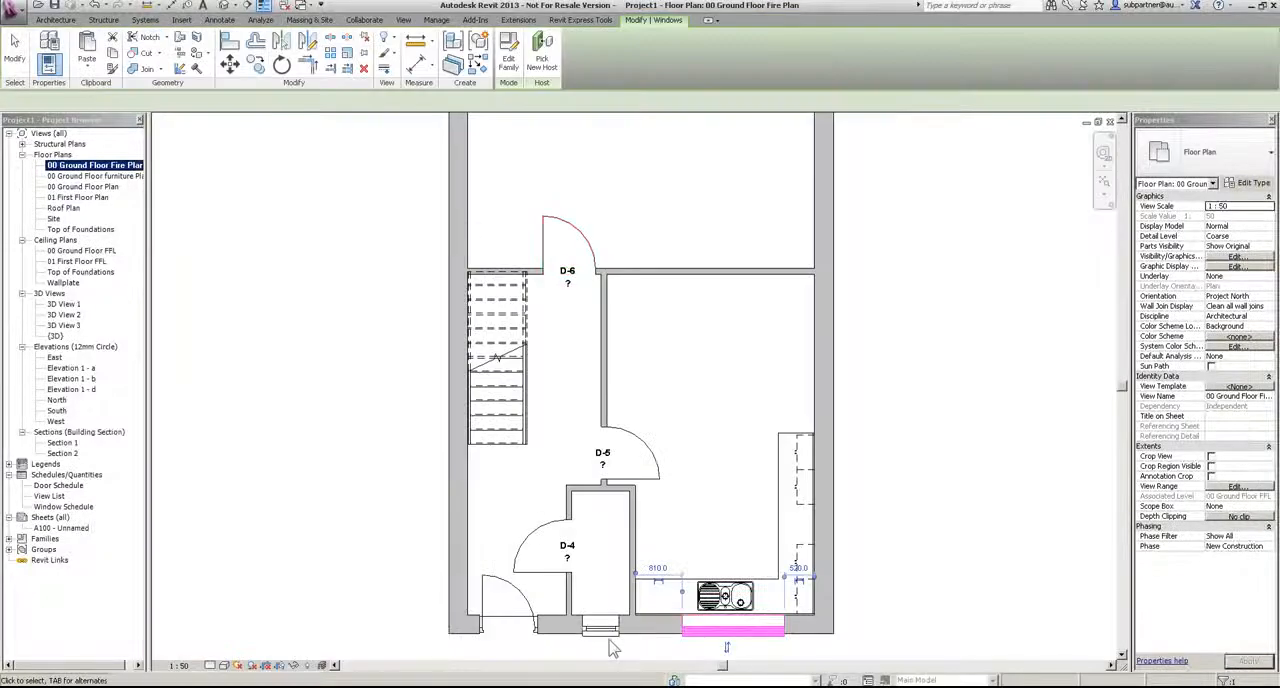
{"action": "left_click", "coordinate": [507, 568]}
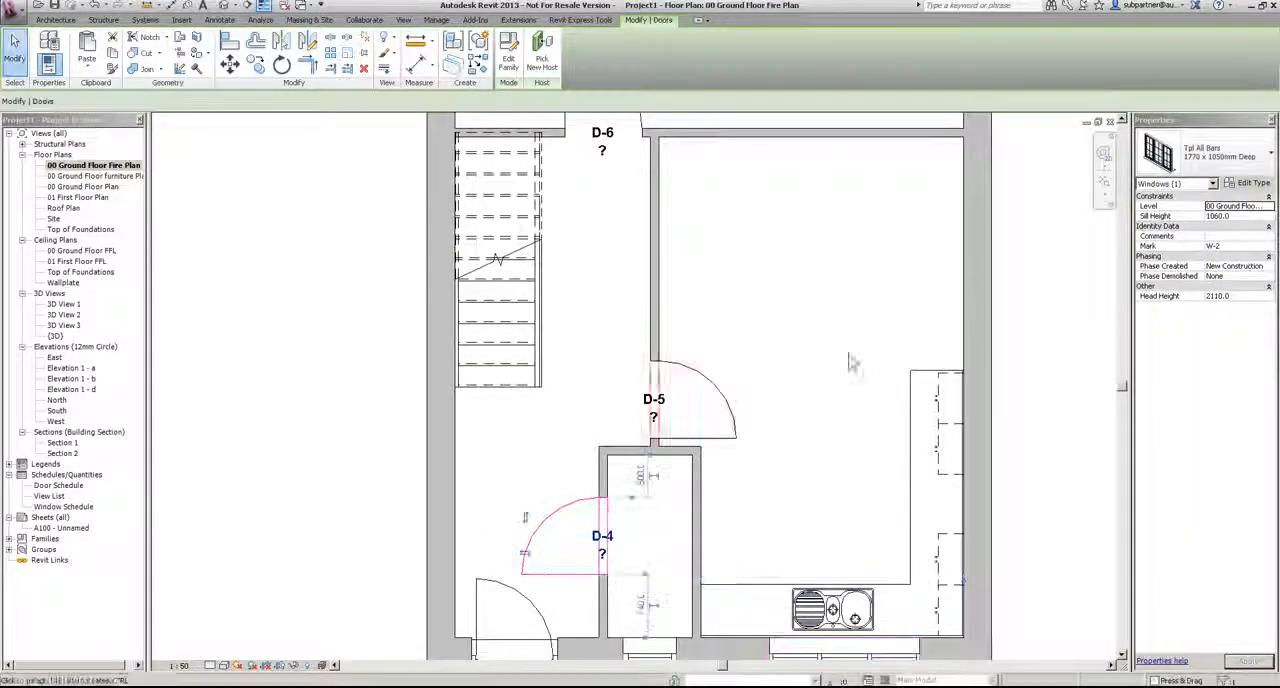
{"action": "left_click", "coordinate": [1255, 184]}
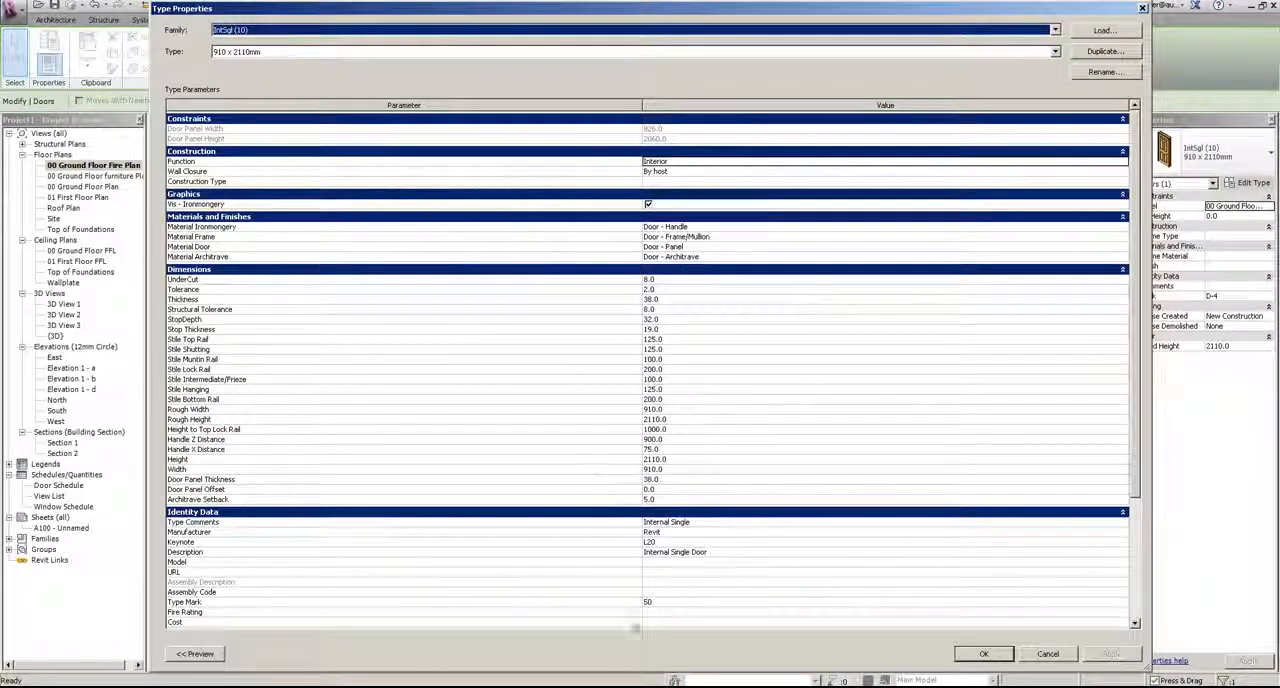
{"action": "left_click", "coordinate": [690, 601]}
{"action": "type", "text": "D1"}
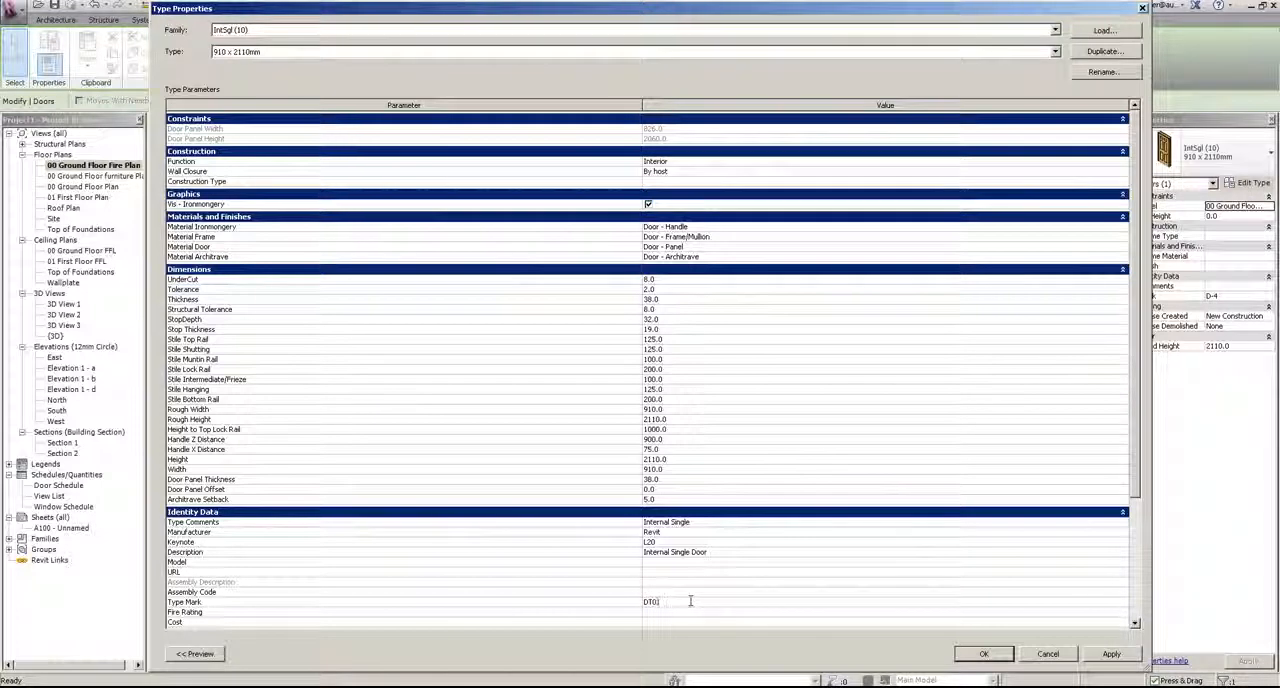
{"action": "type", "text": "-"}
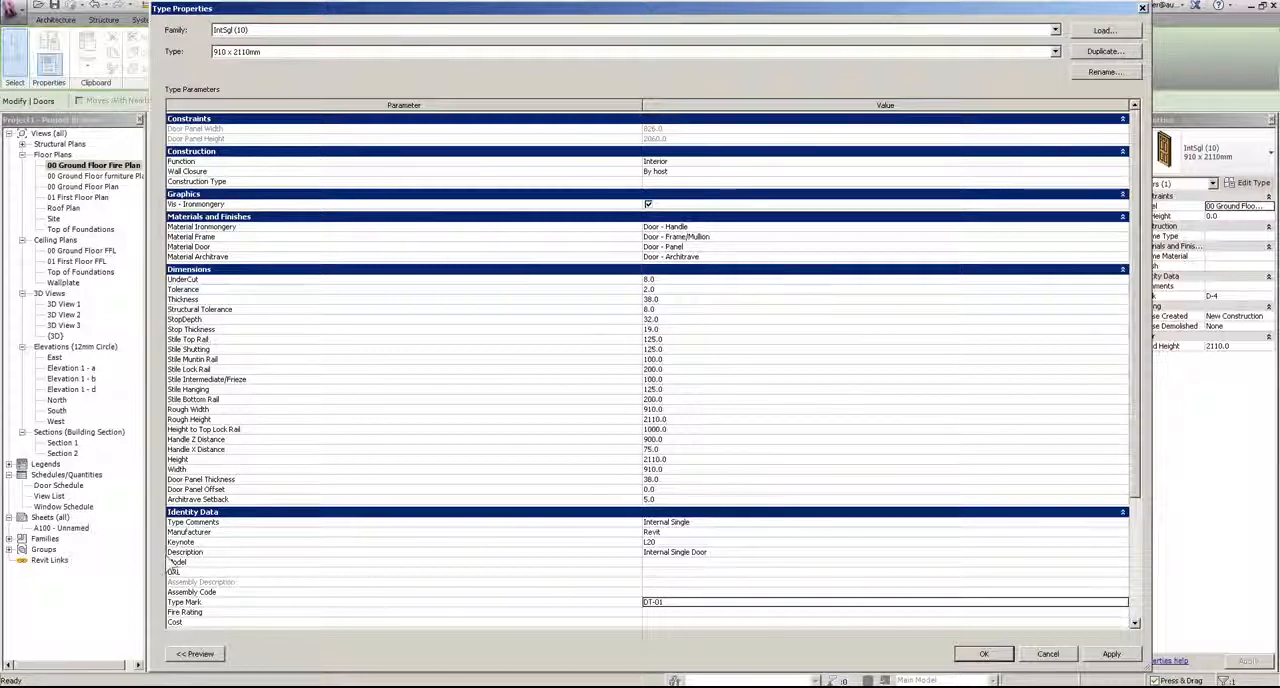
{"action": "left_click", "coordinate": [648, 612]}
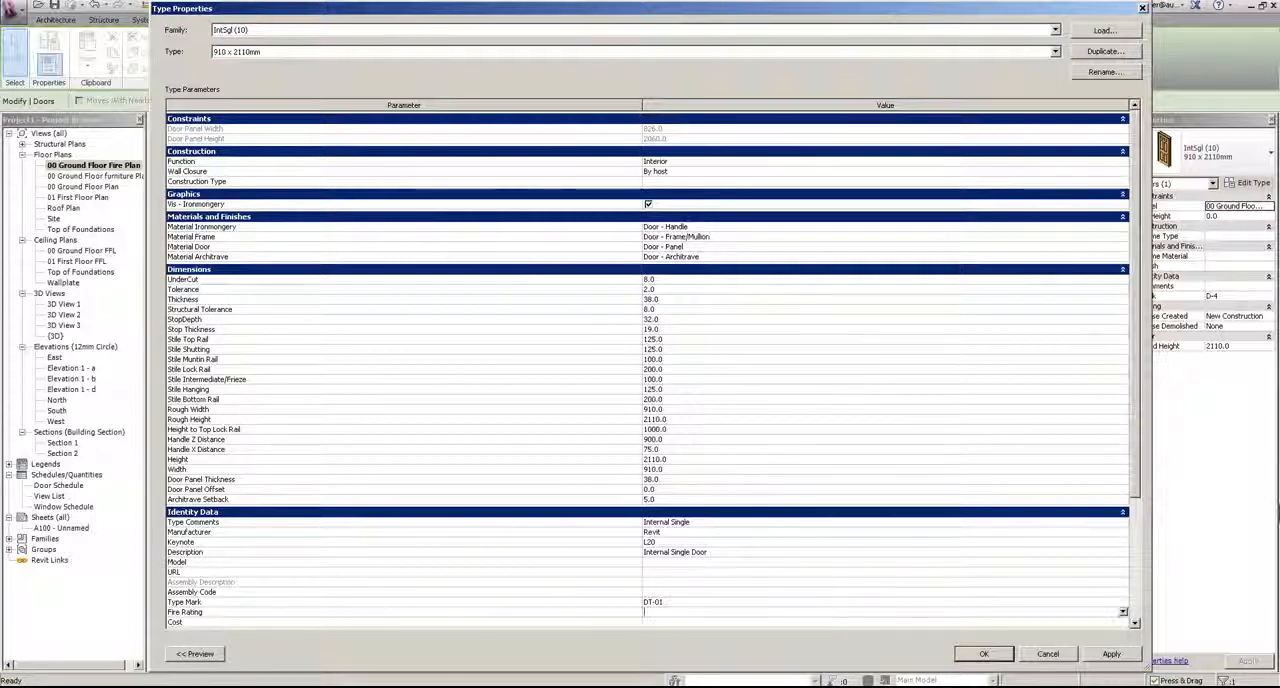
{"action": "type", "text": "FD"}
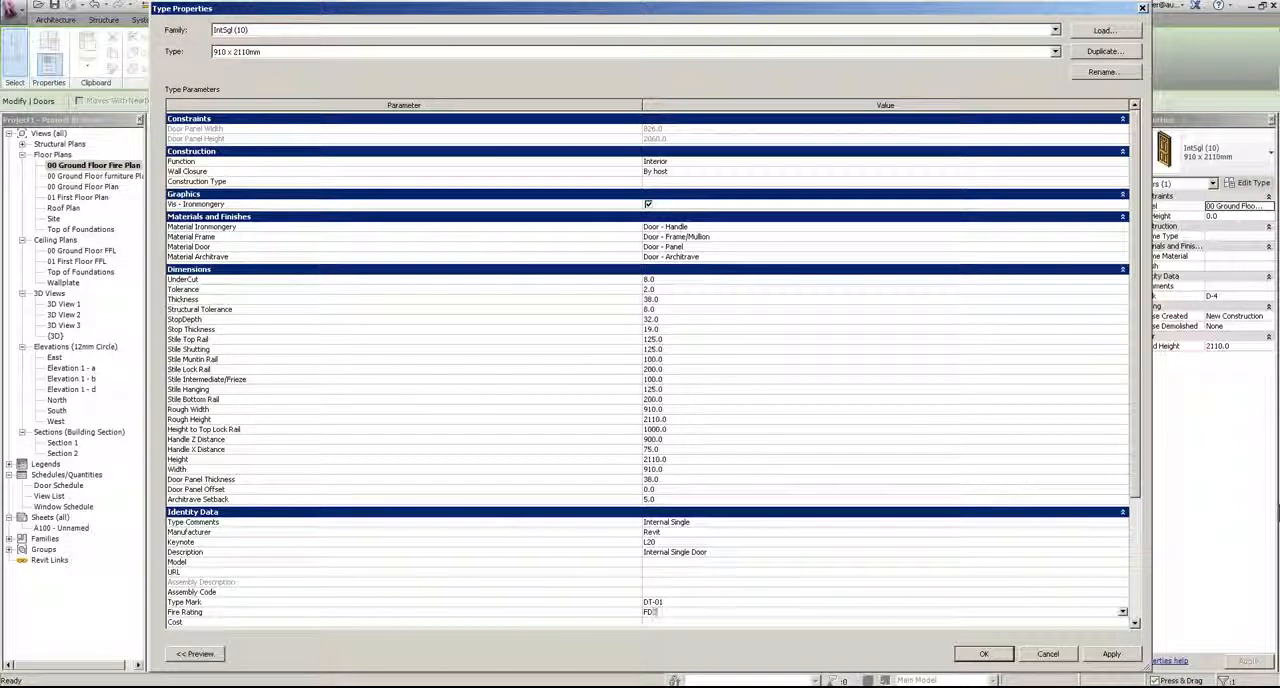
{"action": "type", "text": "30"}
{"action": "left_click", "coordinate": [983, 655]}
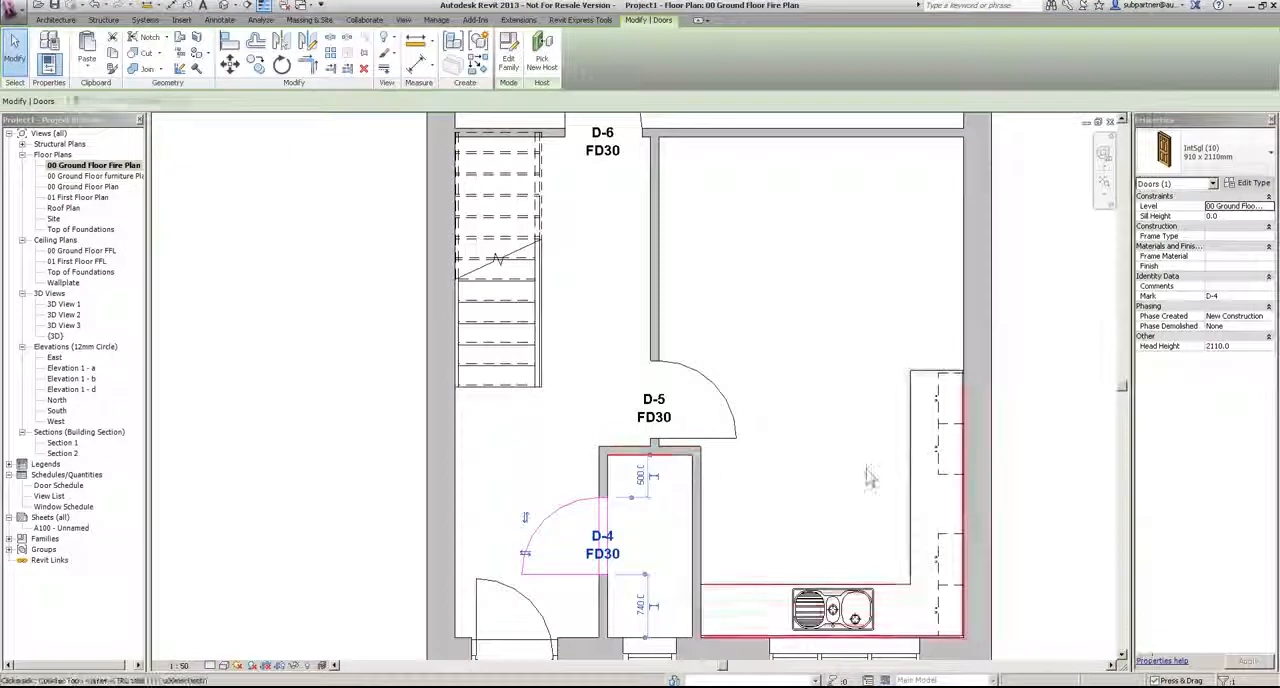
Step: Check the door tags in the fire plan and the Type Mark and Fire Rating columns in the door schedule
{"action": "left_click", "coordinate": [689, 246]}
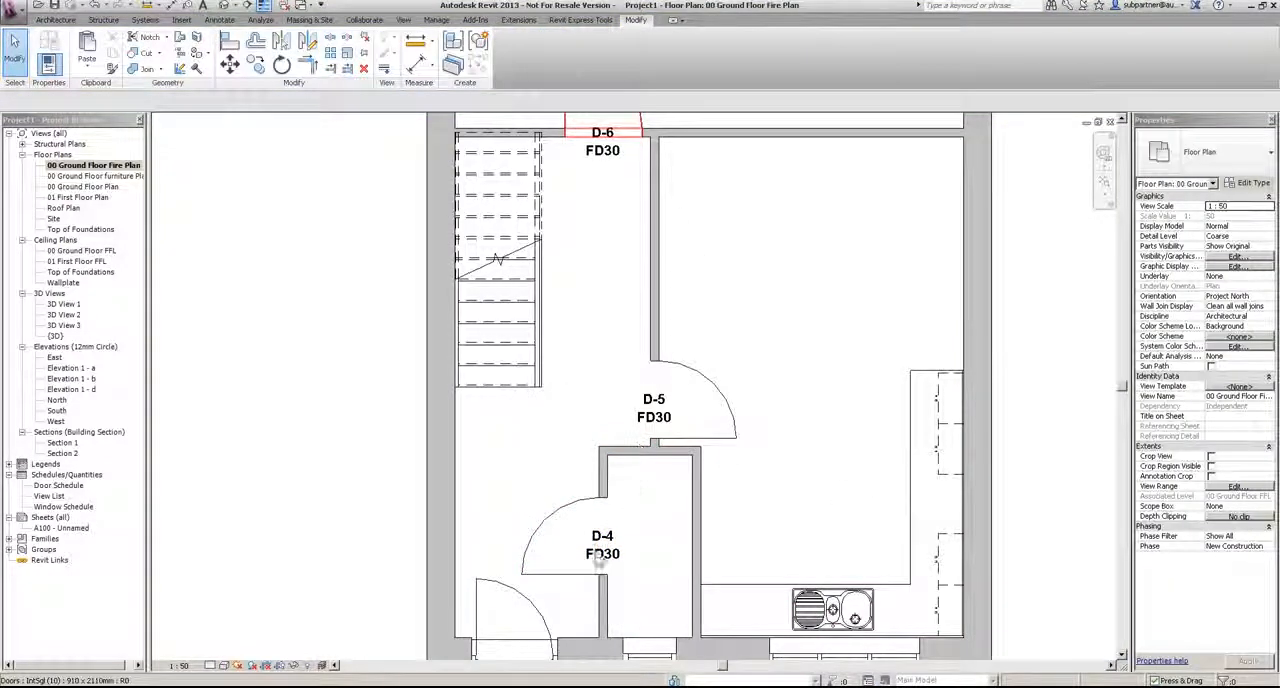
{"action": "scroll", "coordinate": [700, 400], "scroll_direction": "down", "scroll_amount": 3}
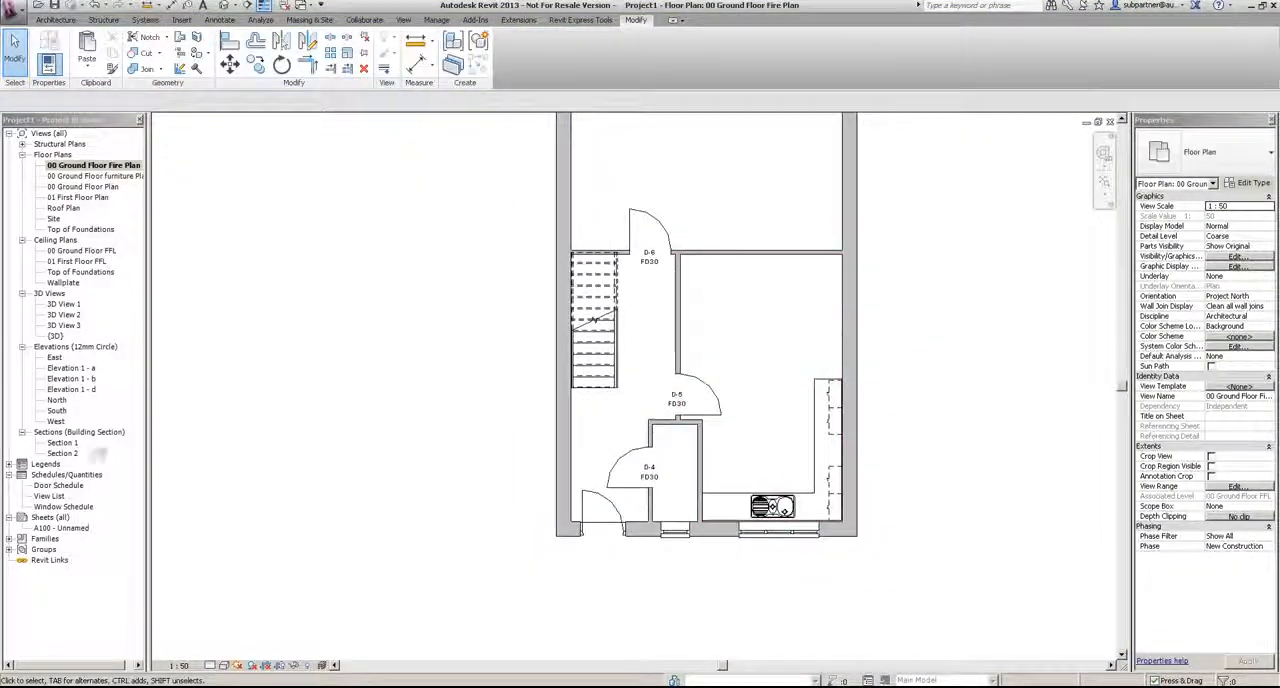
{"action": "double_click", "coordinate": [58, 486]}
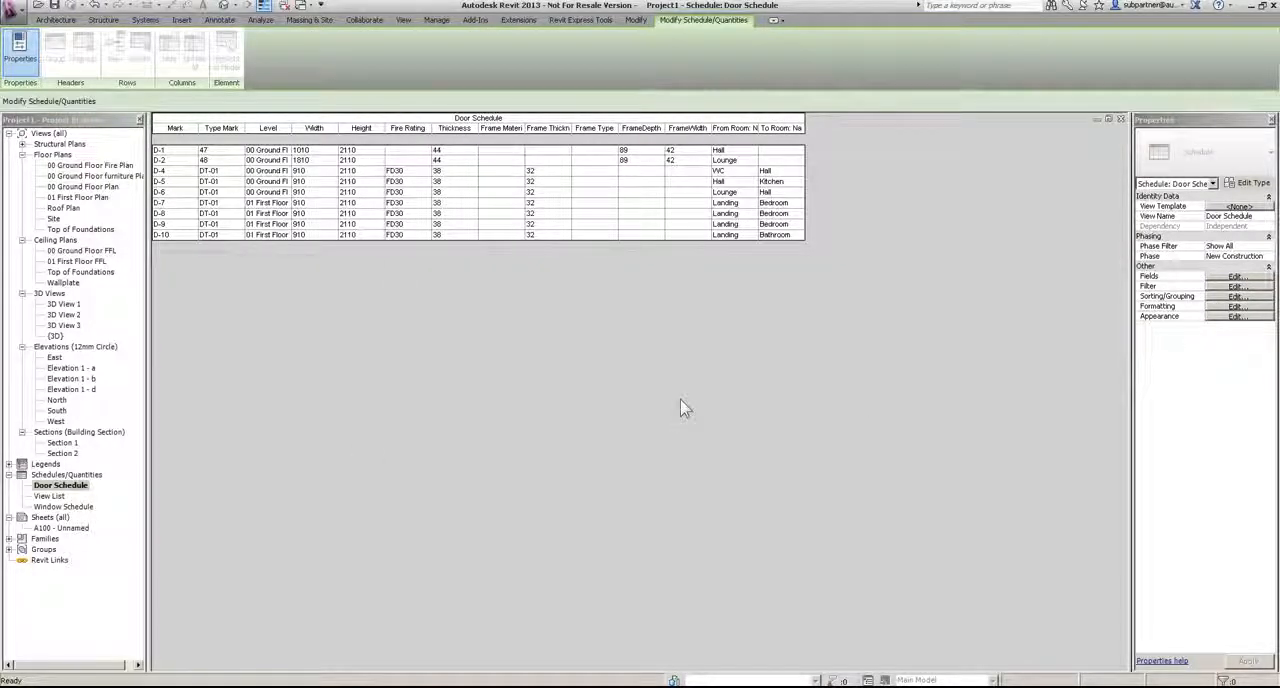
Step: In the 00 Ground Floor Fire Plan, duplicate the type of door D-5 as 910 x 2110mm (FD60S)
{"action": "double_click", "coordinate": [80, 165]}
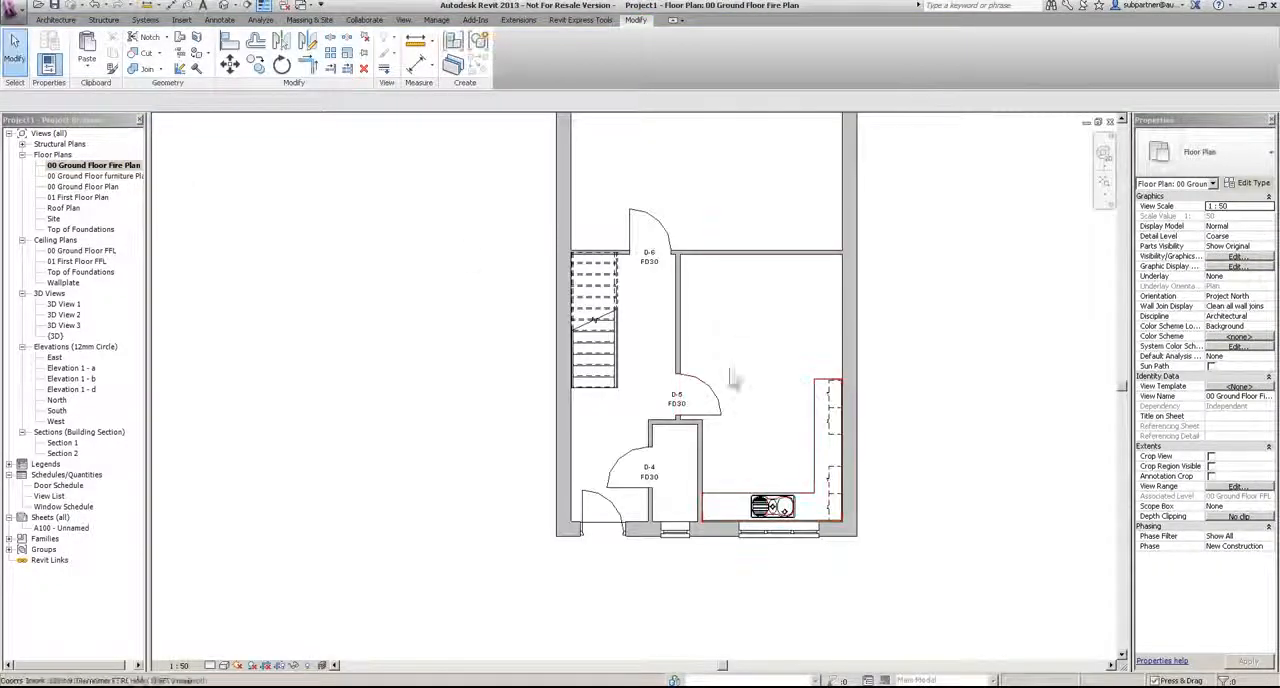
{"action": "left_click", "coordinate": [700, 390]}
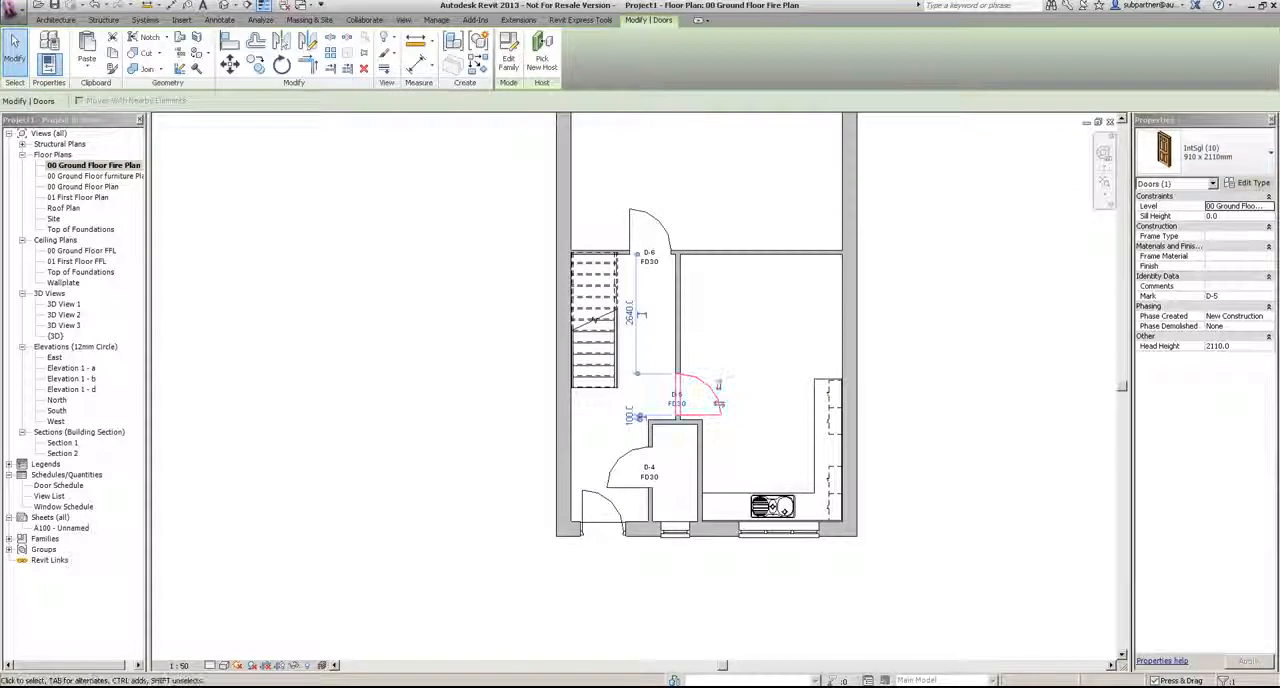
{"action": "left_click", "coordinate": [1250, 184]}
{"action": "left_click", "coordinate": [1104, 51]}
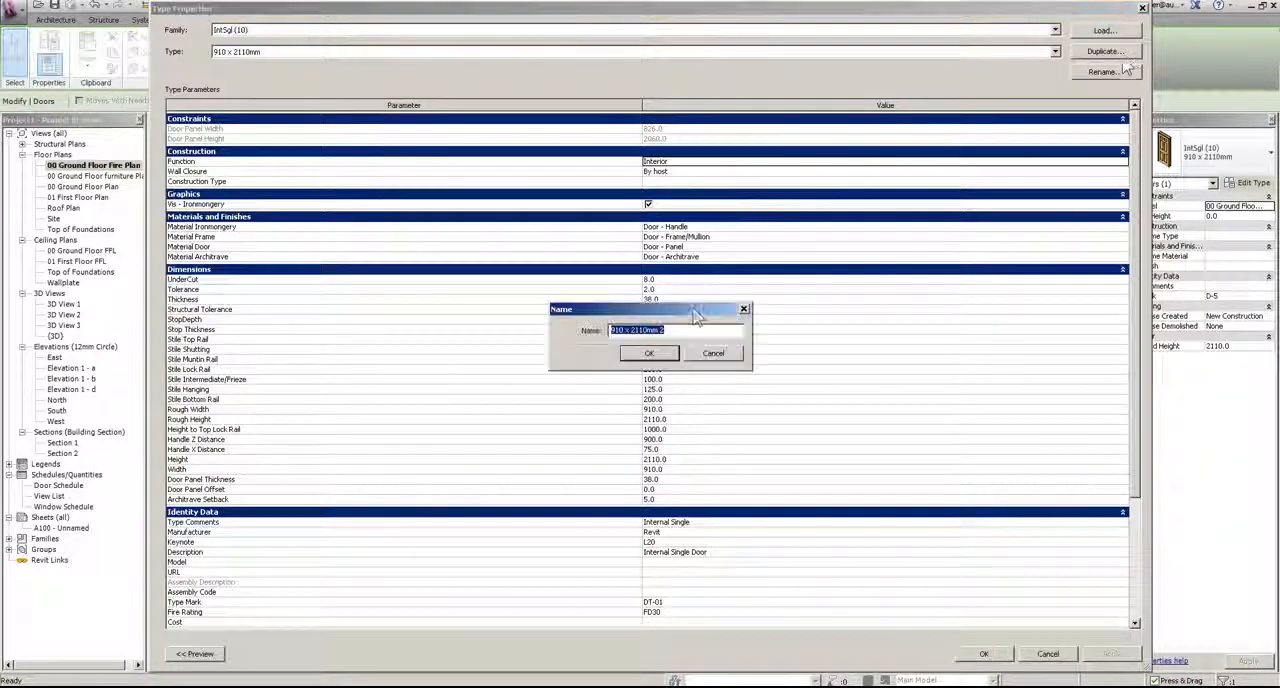
{"action": "left_click", "coordinate": [665, 330]}
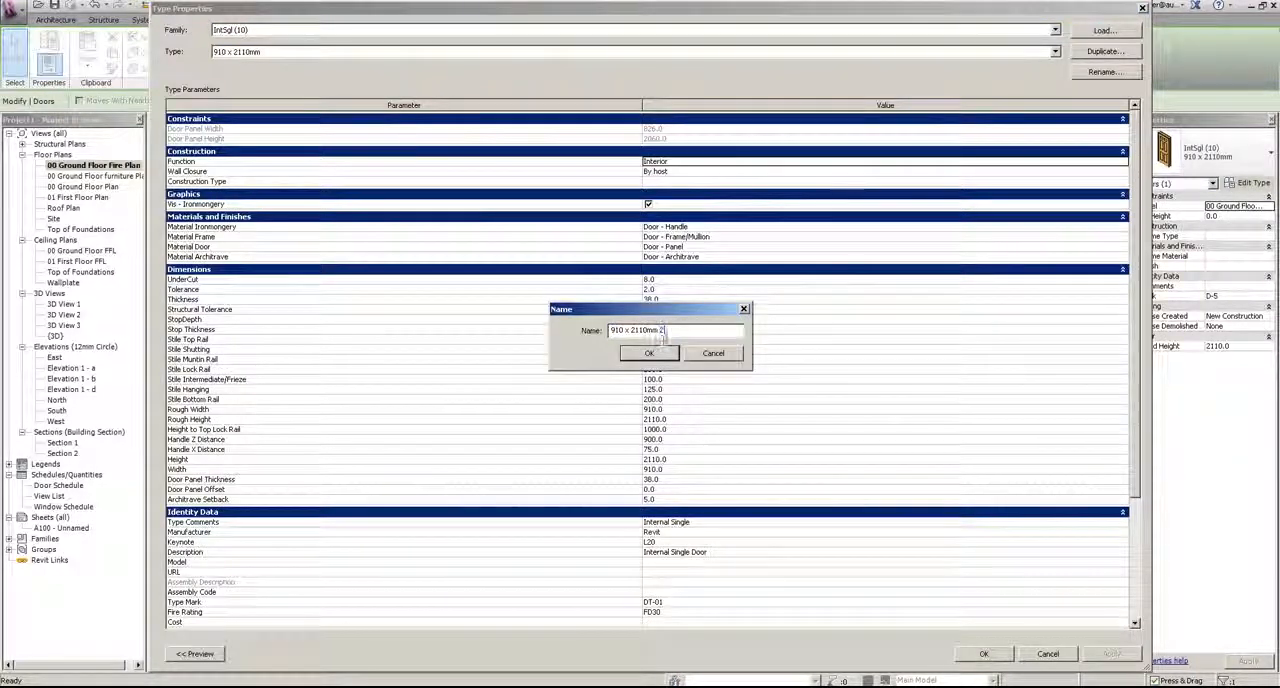
{"action": "type", "text": "(FD60S"}
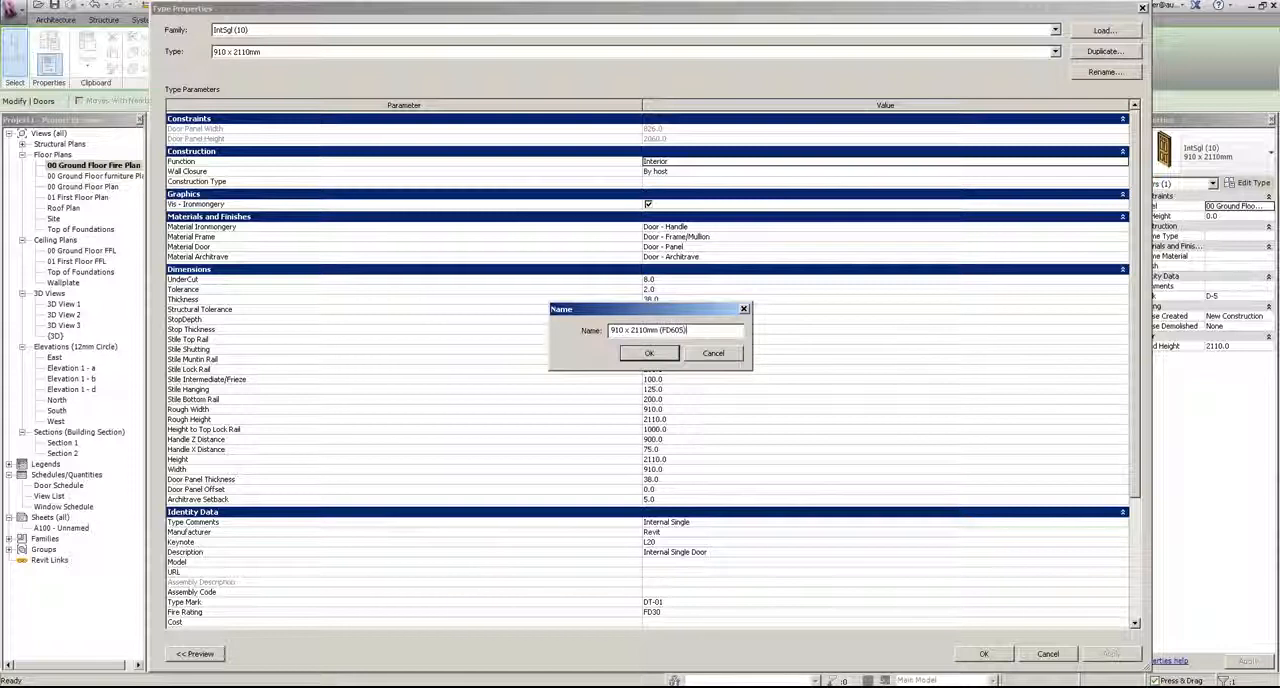
{"action": "left_click", "coordinate": [649, 354]}
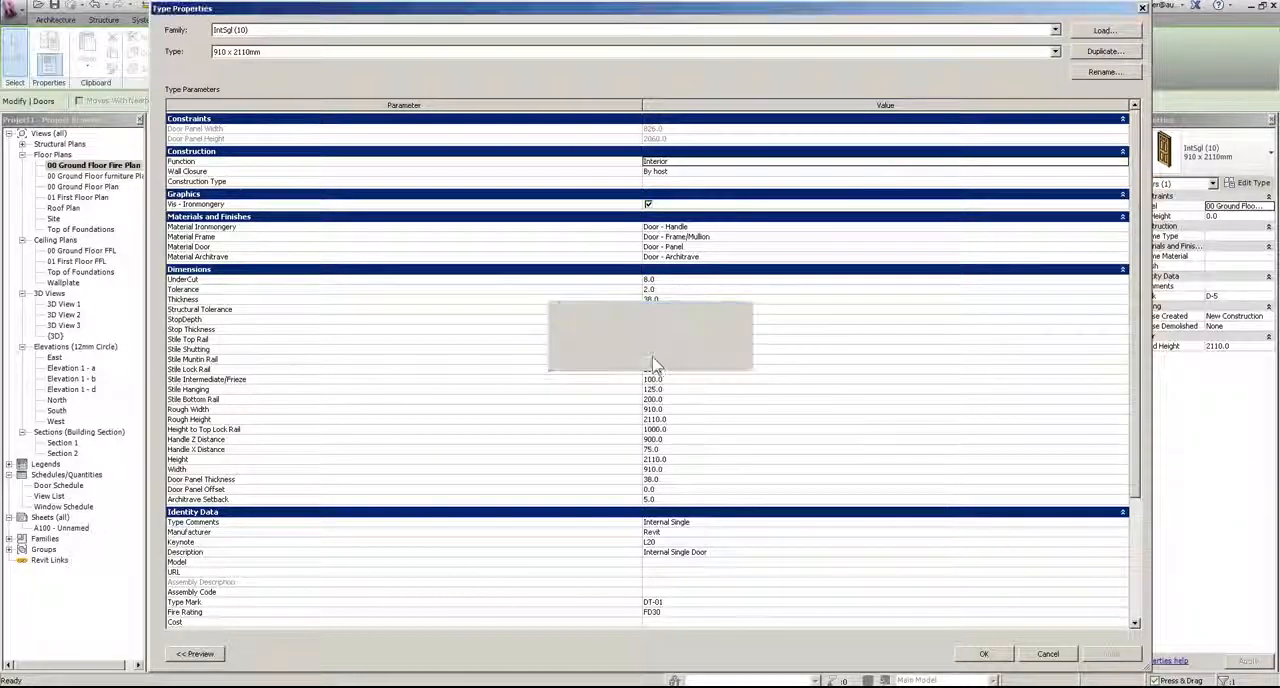
Step: Set the duplicated door type's Type Mark to DT-02 and its Fire Rating to FD60S, and apply it to the door
{"action": "left_click", "coordinate": [659, 603]}
{"action": "type", "text": "DT-5"}
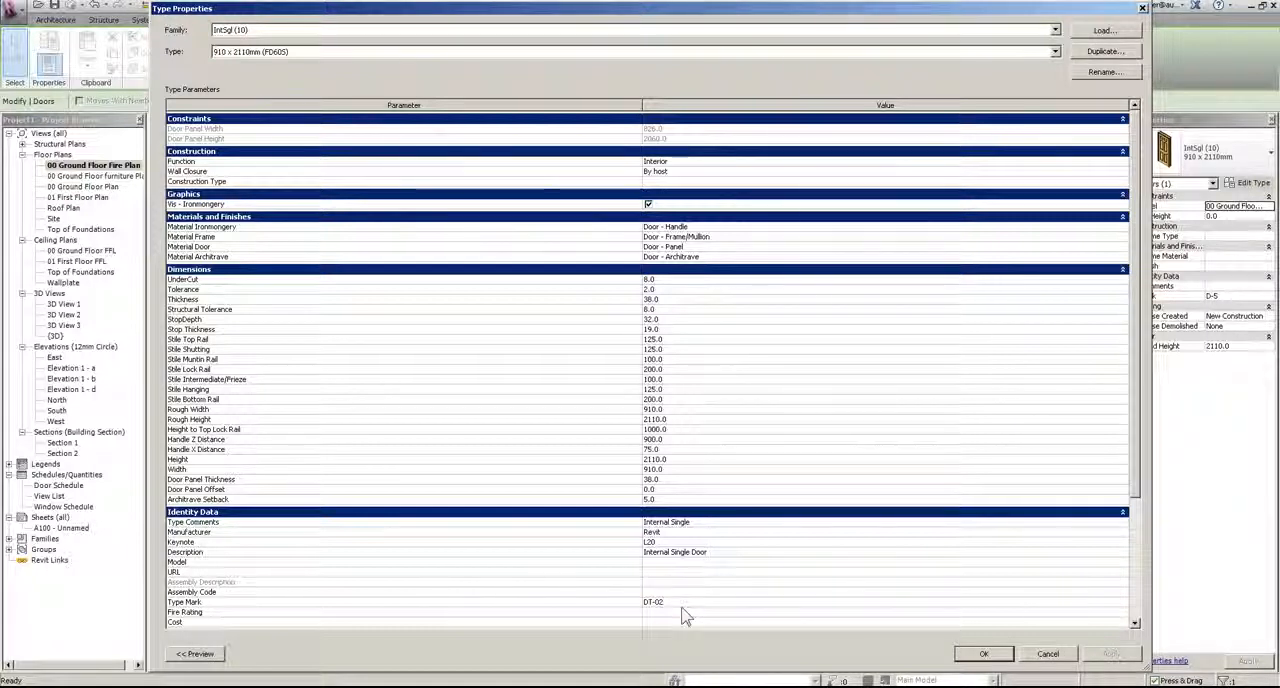
{"action": "left_click", "coordinate": [665, 612]}
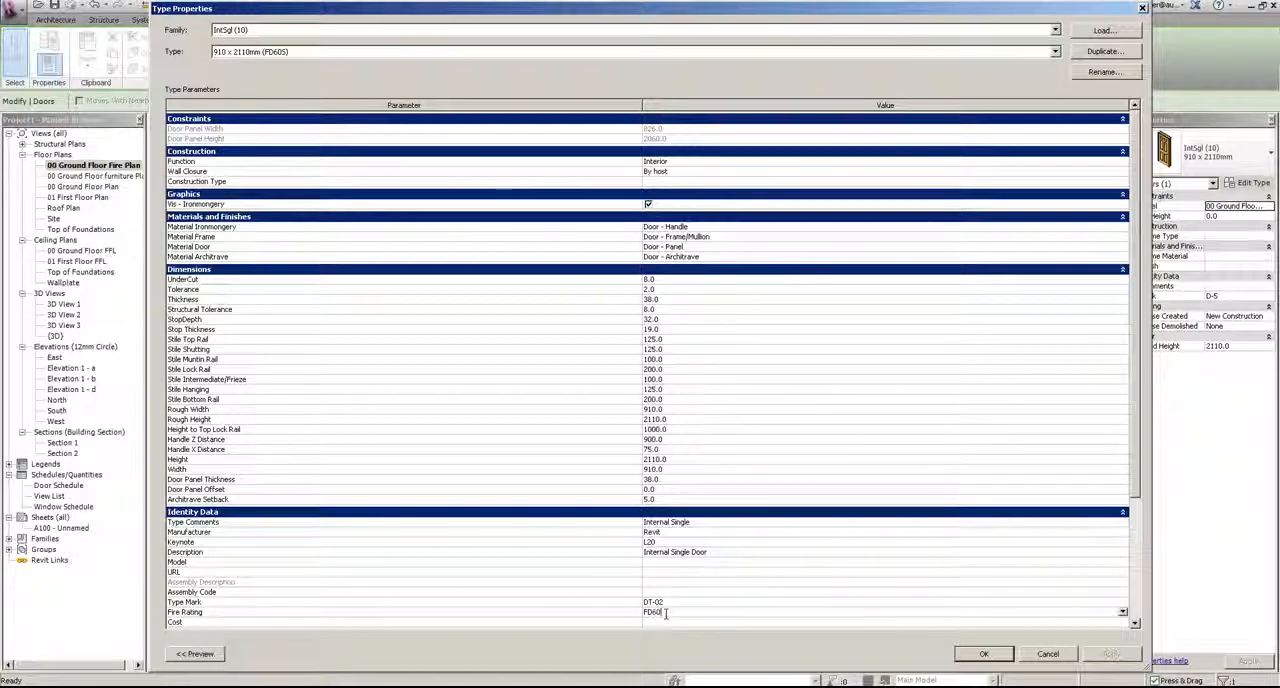
{"action": "type", "text": "S"}
{"action": "key", "text": "Return"}
{"action": "left_click", "coordinate": [979, 658]}
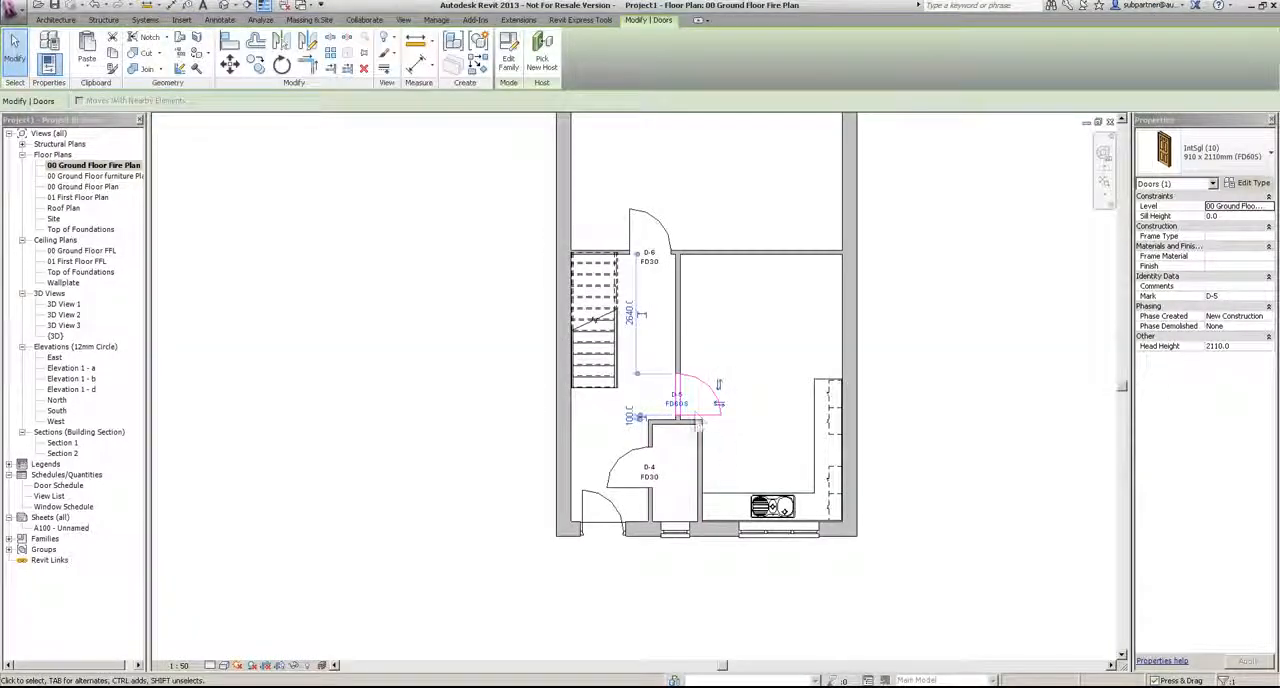
Step: Check door D-5's tag in the fire plan and its row in the door schedule
{"action": "scroll", "coordinate": [698, 424], "scroll_direction": "up", "scroll_amount": 2}
{"action": "key", "text": "Escape"}
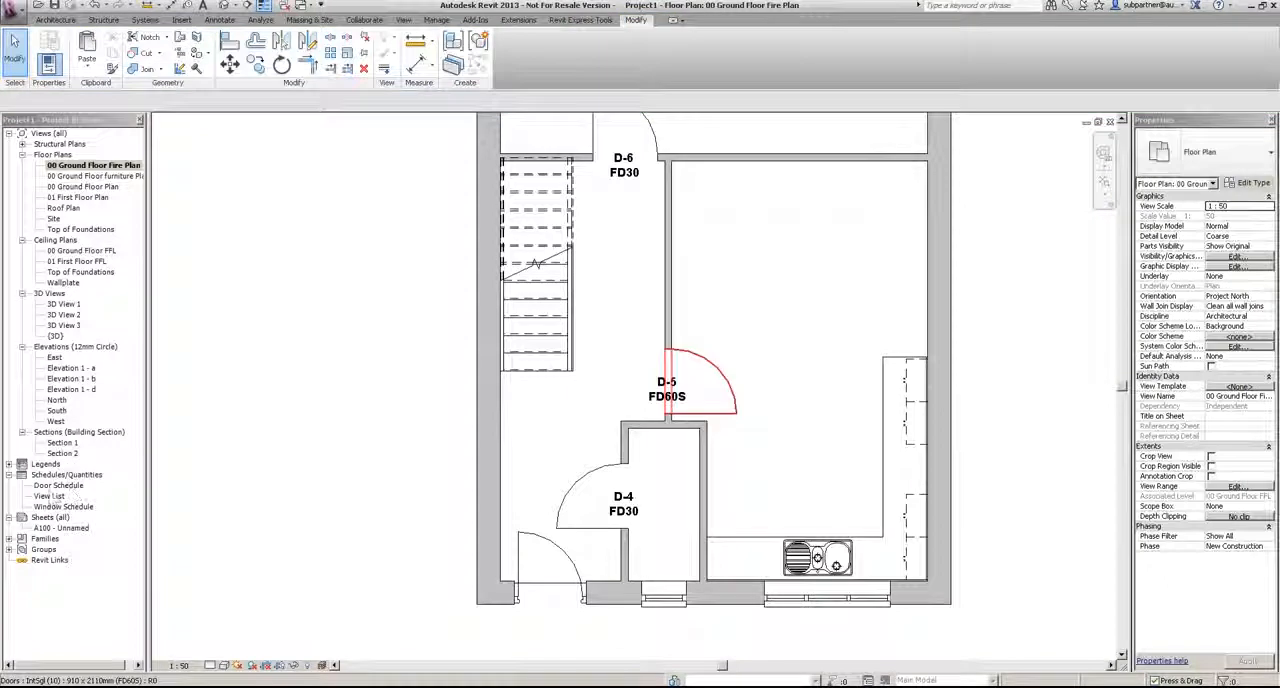
{"action": "double_click", "coordinate": [56, 485]}
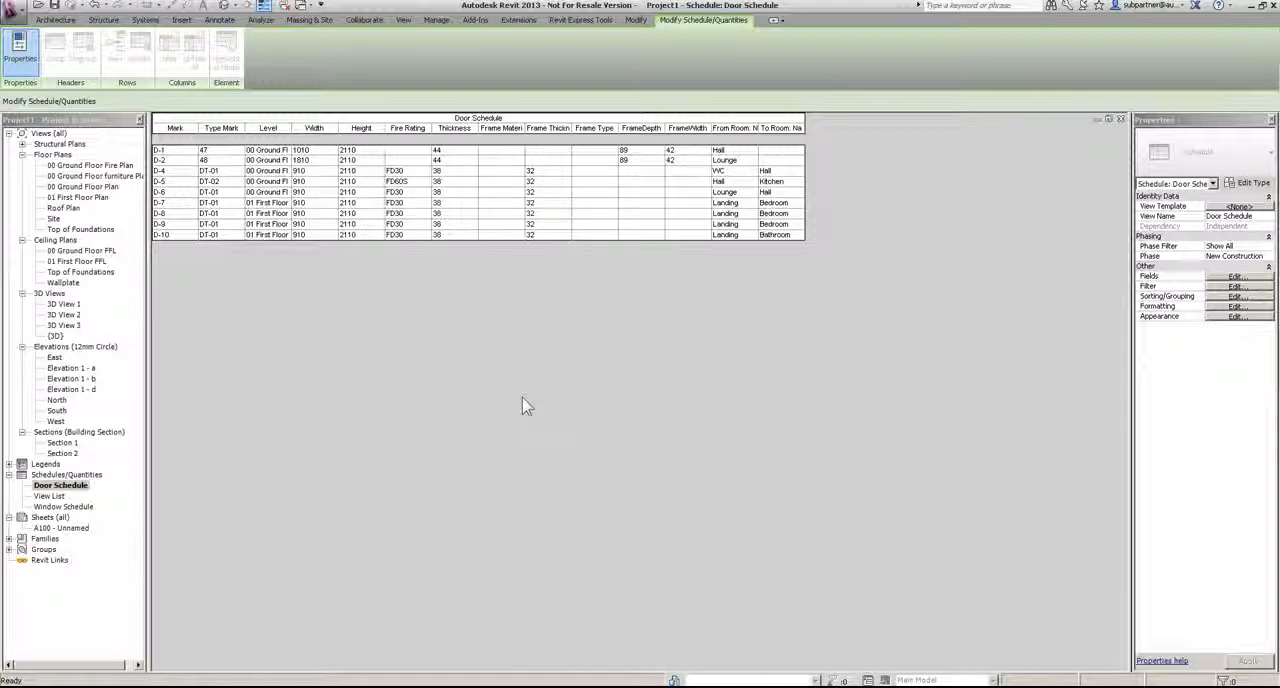
Step: In Section 1, place a callout around the external wall at the 01 First Floor FFL junction, spanning between the two windows
{"action": "left_click", "coordinate": [61, 444]}
{"action": "double_click", "coordinate": [61, 443]}
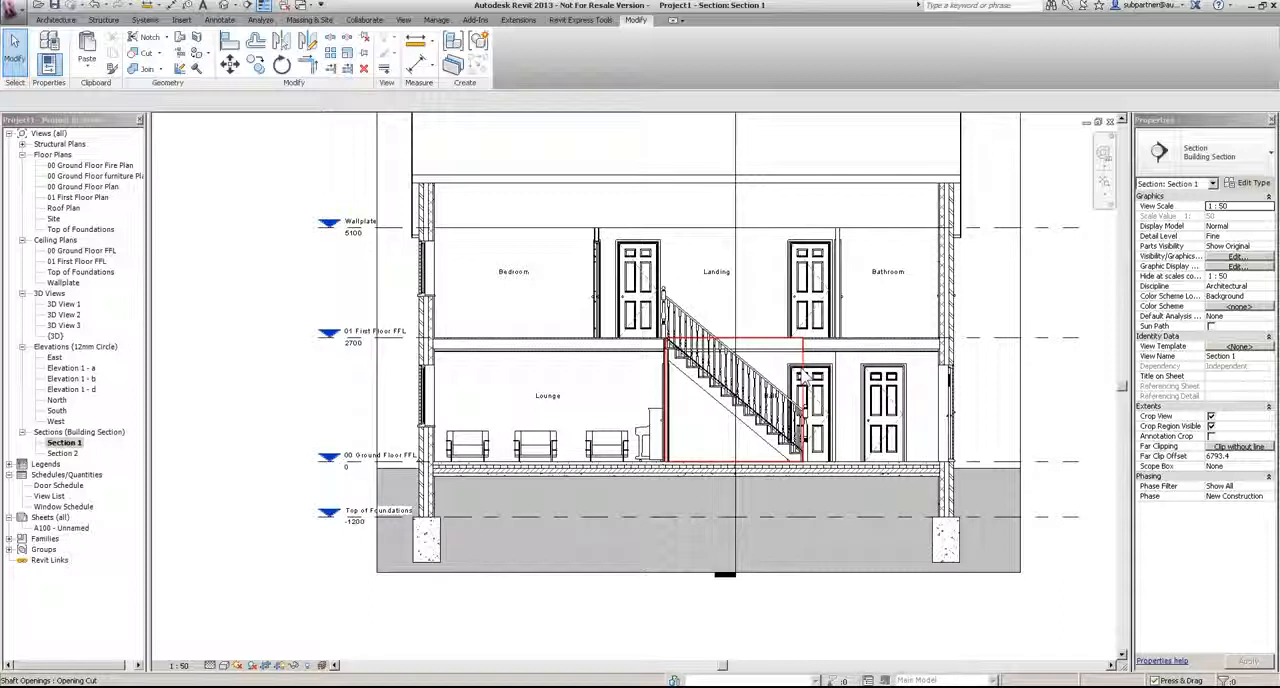
{"action": "scroll", "coordinate": [404, 360], "scroll_direction": "up", "scroll_amount": 3}
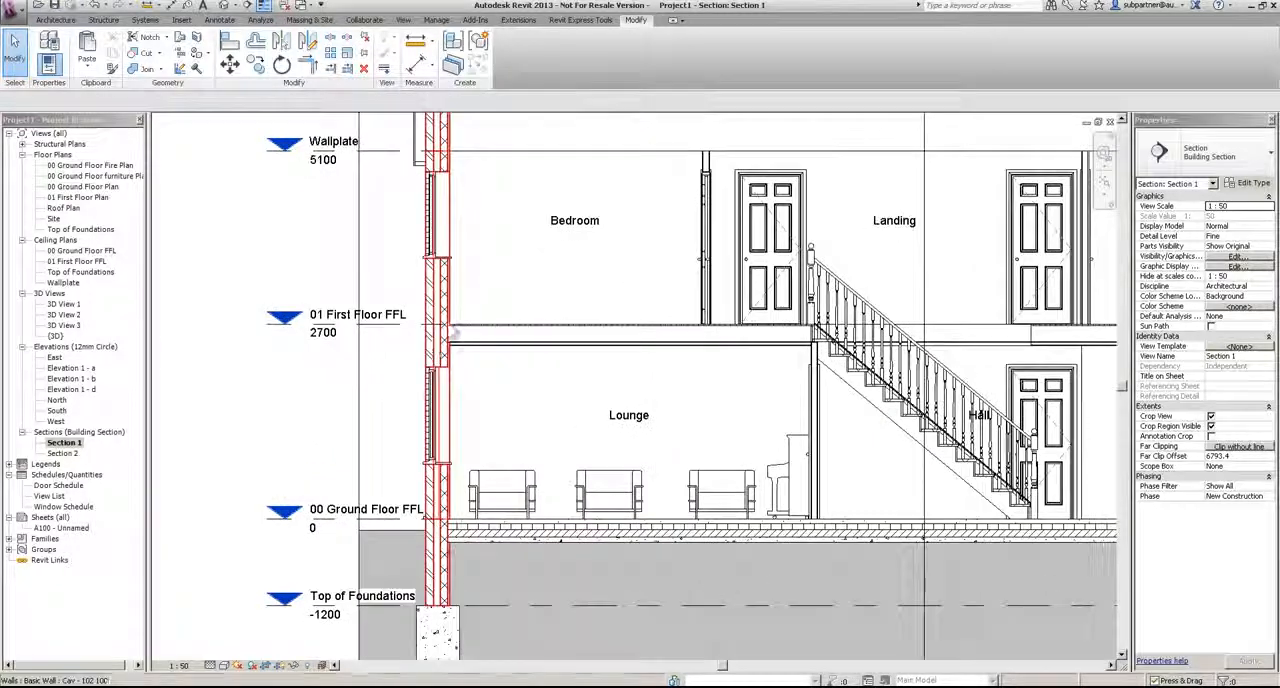
{"action": "left_click", "coordinate": [403, 20]}
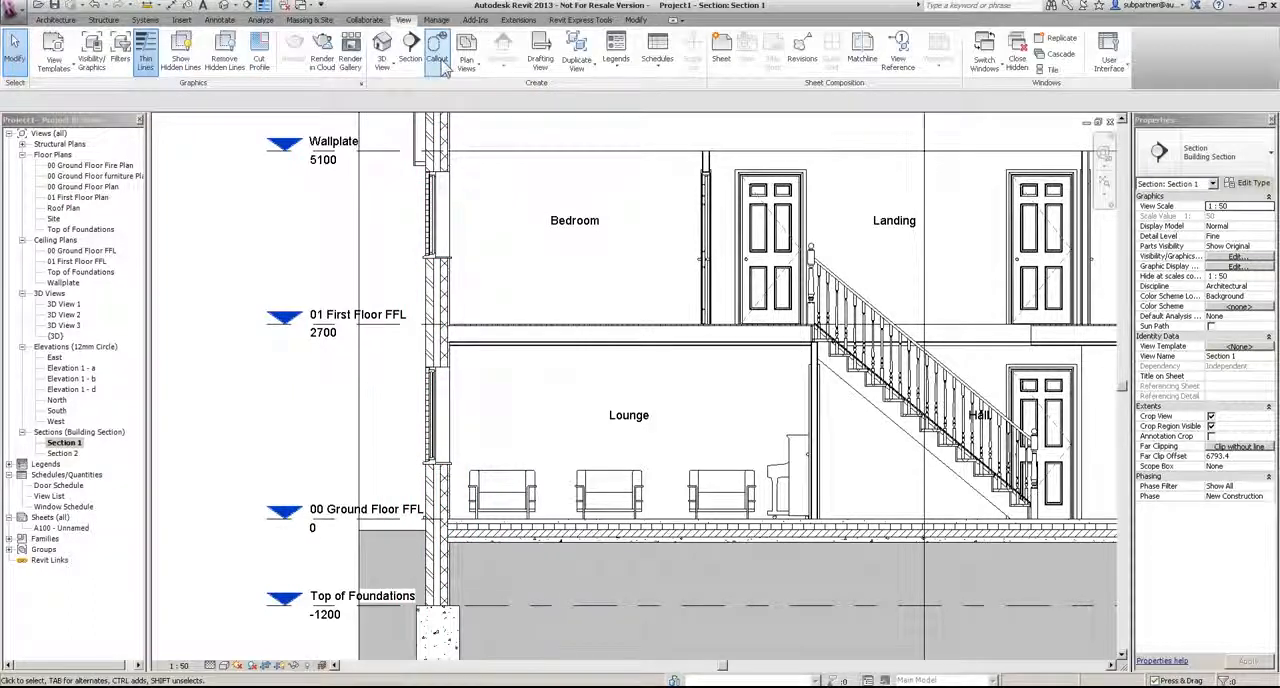
{"action": "left_click", "coordinate": [438, 52]}
{"action": "left_click", "coordinate": [484, 231]}
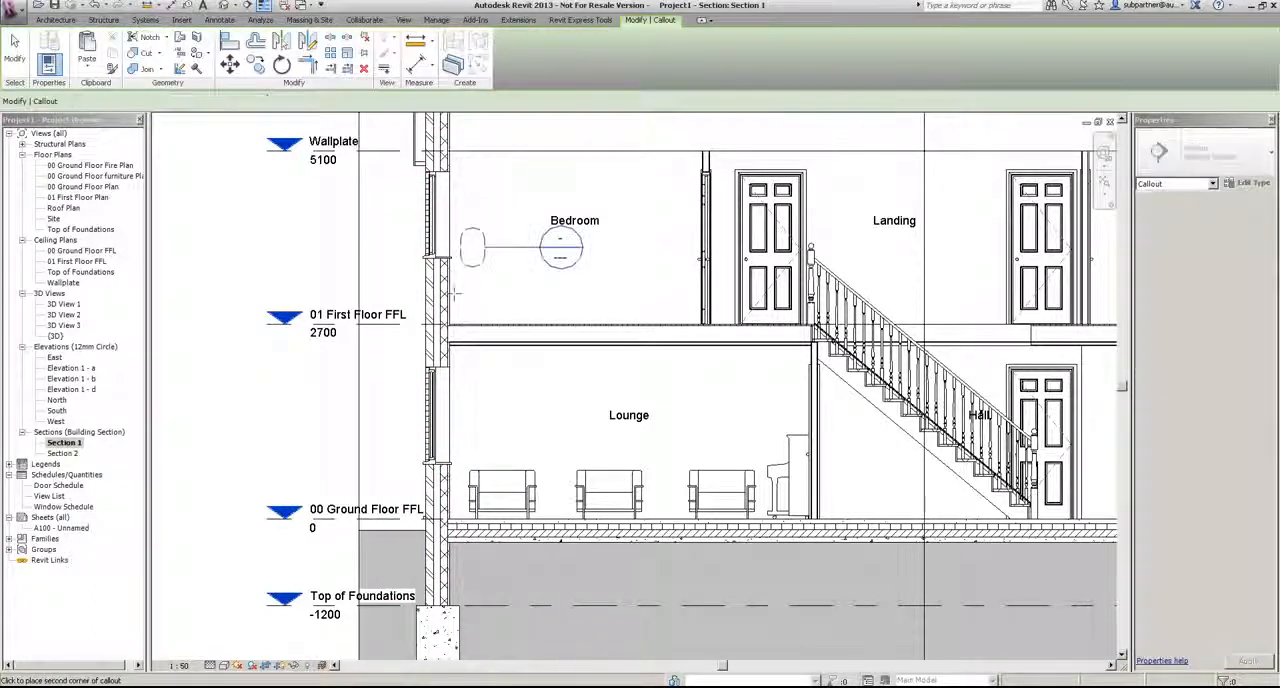
{"action": "left_click", "coordinate": [408, 398]}
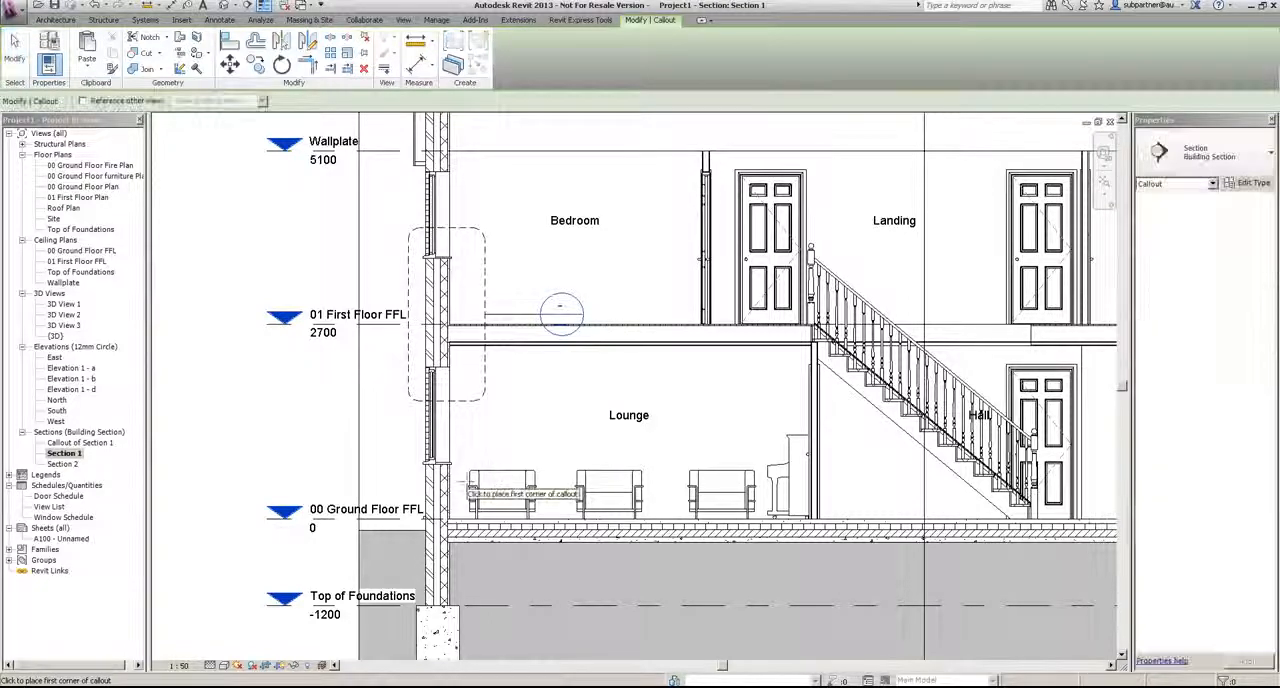
Step: Place a second callout around the external wall and ground floor slab junction, and move its callout head below the slab
{"action": "left_click", "coordinate": [465, 498]}
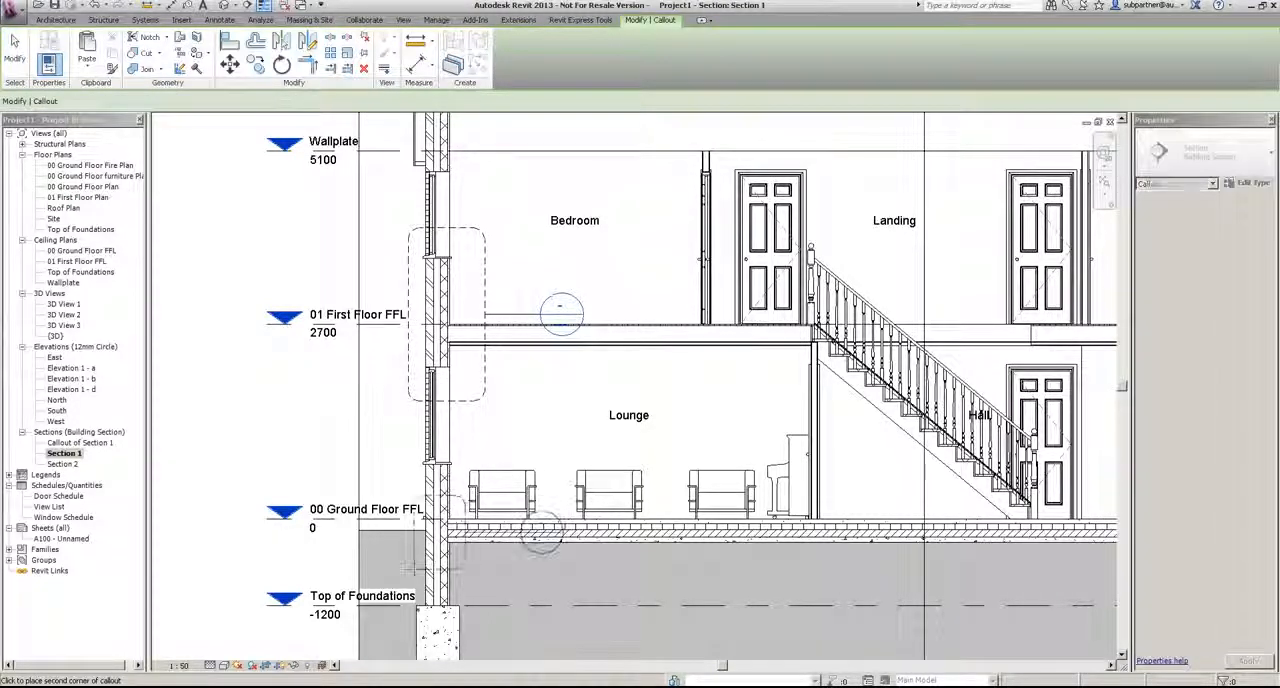
{"action": "left_click", "coordinate": [464, 568]}
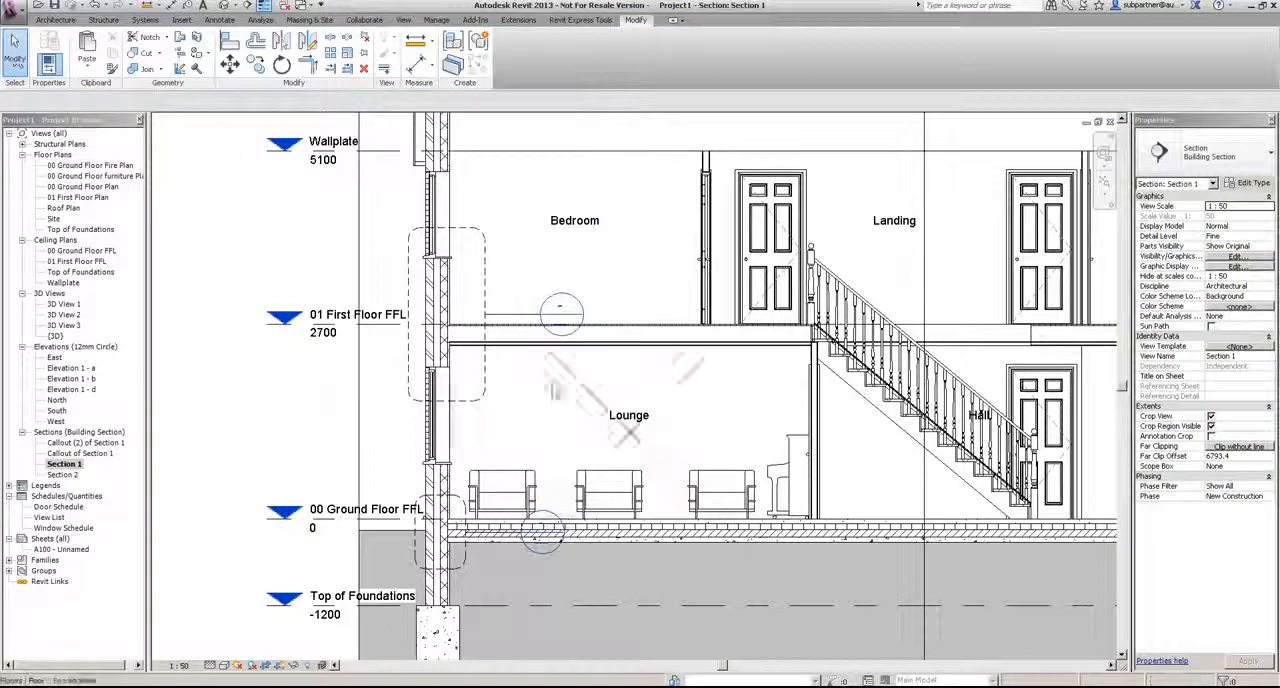
{"action": "left_click", "coordinate": [468, 563]}
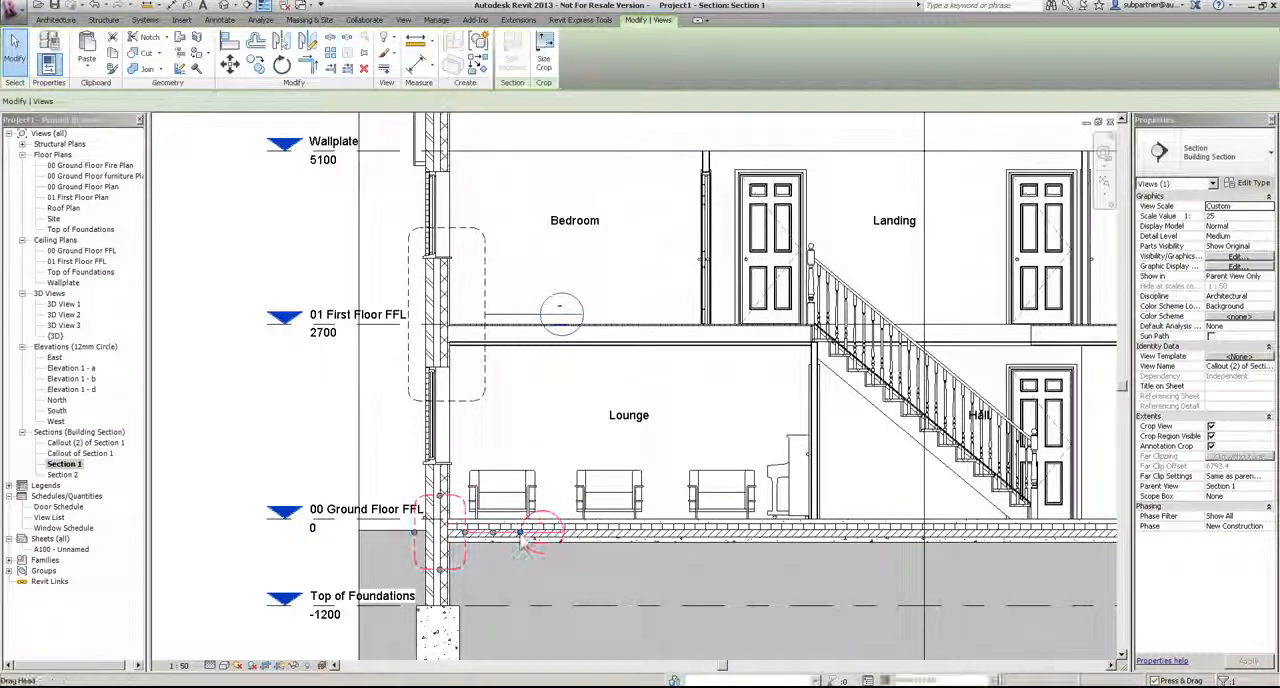
{"action": "left_click_drag", "start_coordinate": [540, 532], "coordinate": [545, 575]}
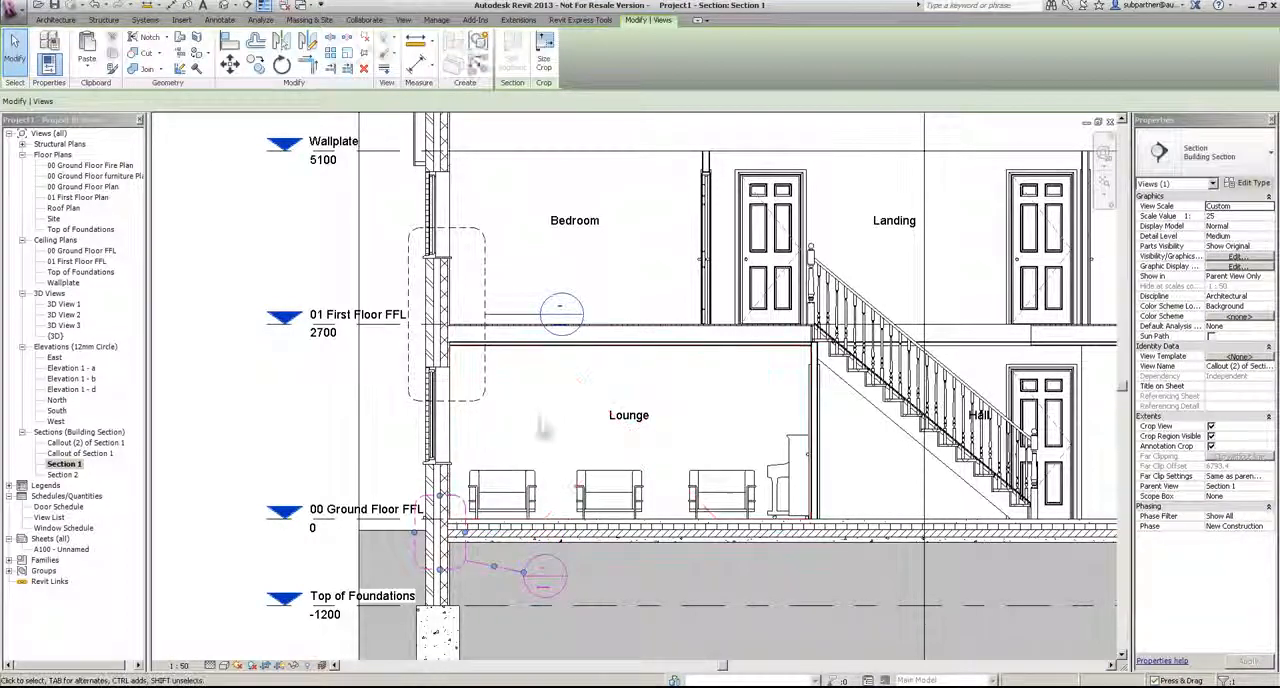
{"action": "left_click", "coordinate": [535, 428]}
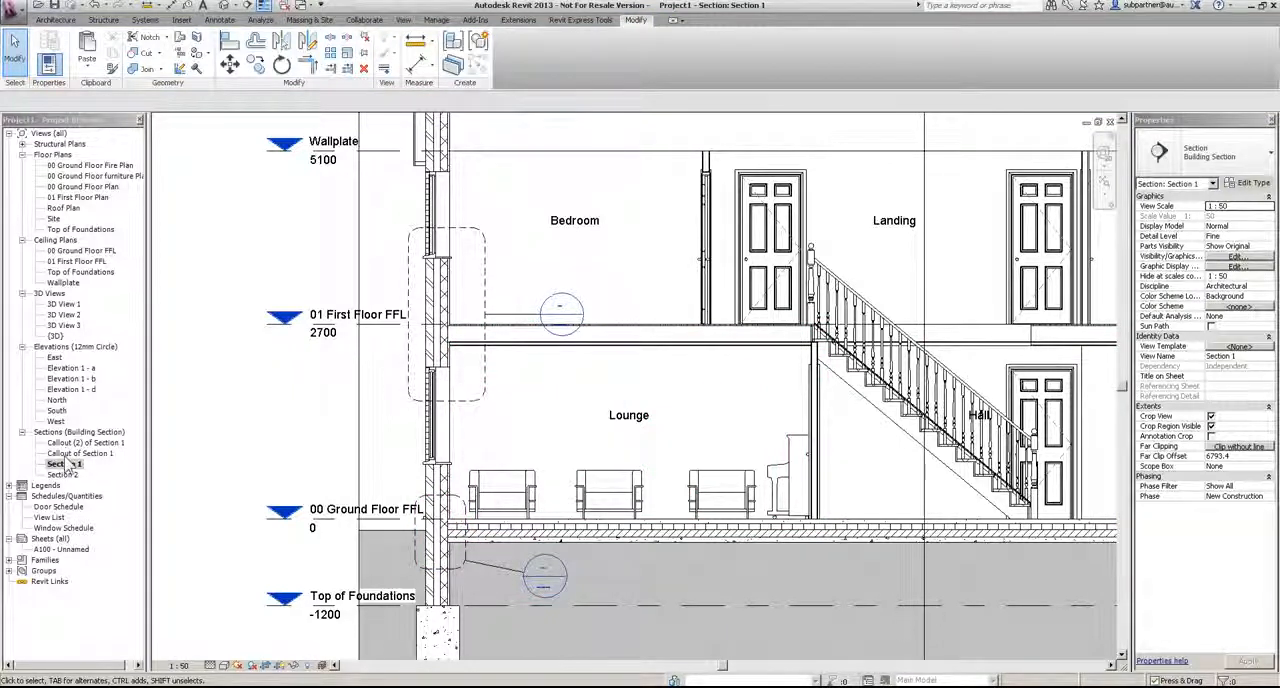
Step: Change both callout views of Section 1 from Building Section to the Detail View: Detail type
{"action": "left_click", "coordinate": [82, 442]}
{"action": "left_click", "coordinate": [84, 454], "text": "ctrl"}
{"action": "left_click", "coordinate": [1205, 152]}
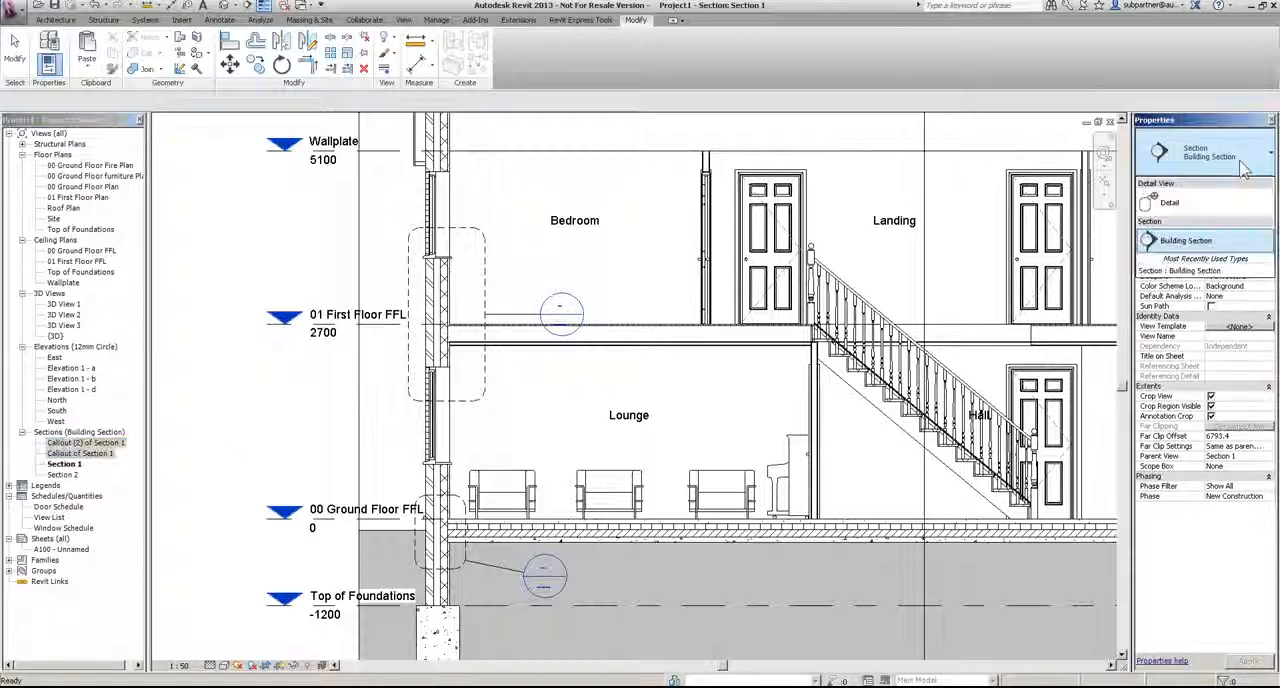
{"action": "left_click", "coordinate": [1205, 232]}
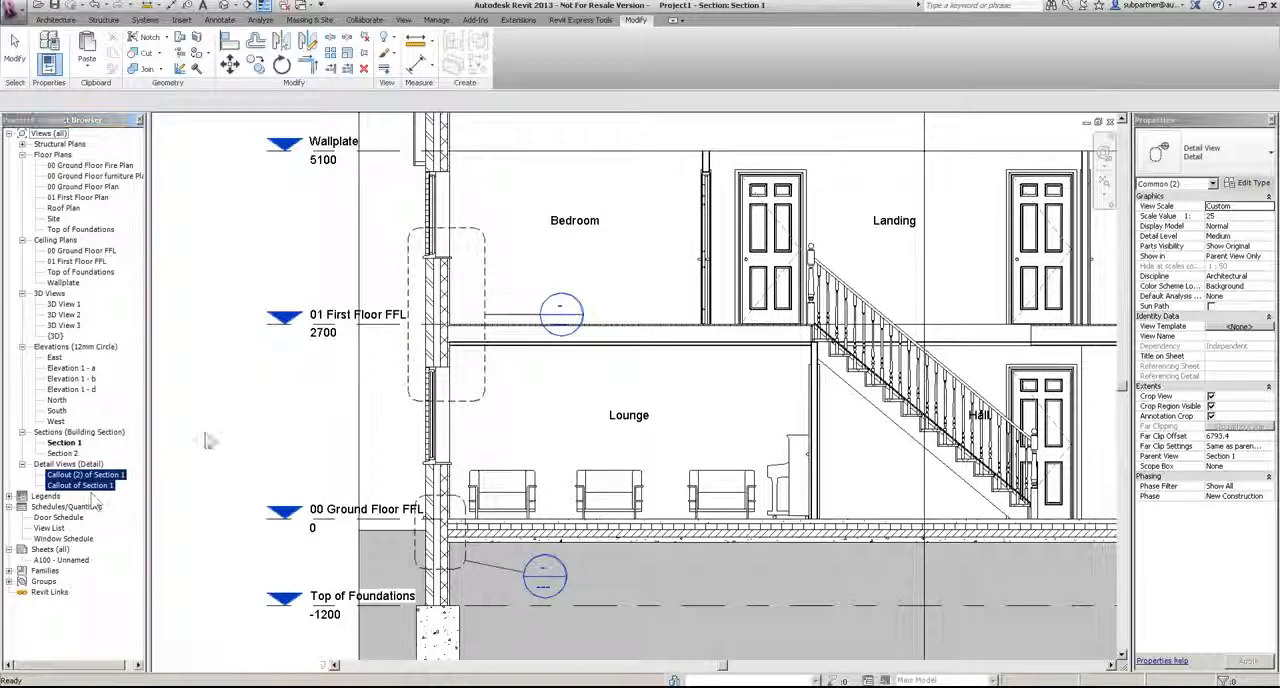
Step: Rename the ground floor callout view, Callout (2) of Section 1, as Detail 1
{"action": "right_click", "coordinate": [102, 483]}
{"action": "left_click", "coordinate": [85, 474]}
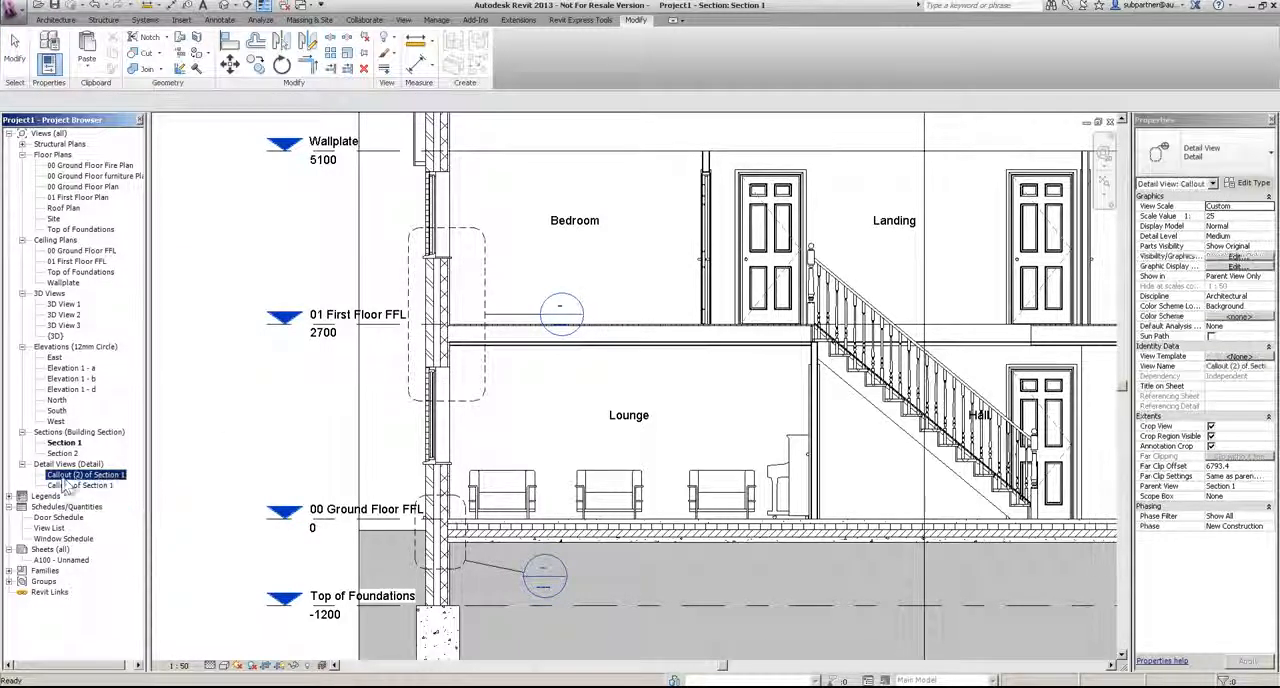
{"action": "right_click", "coordinate": [66, 475]}
{"action": "left_click", "coordinate": [100, 404]}
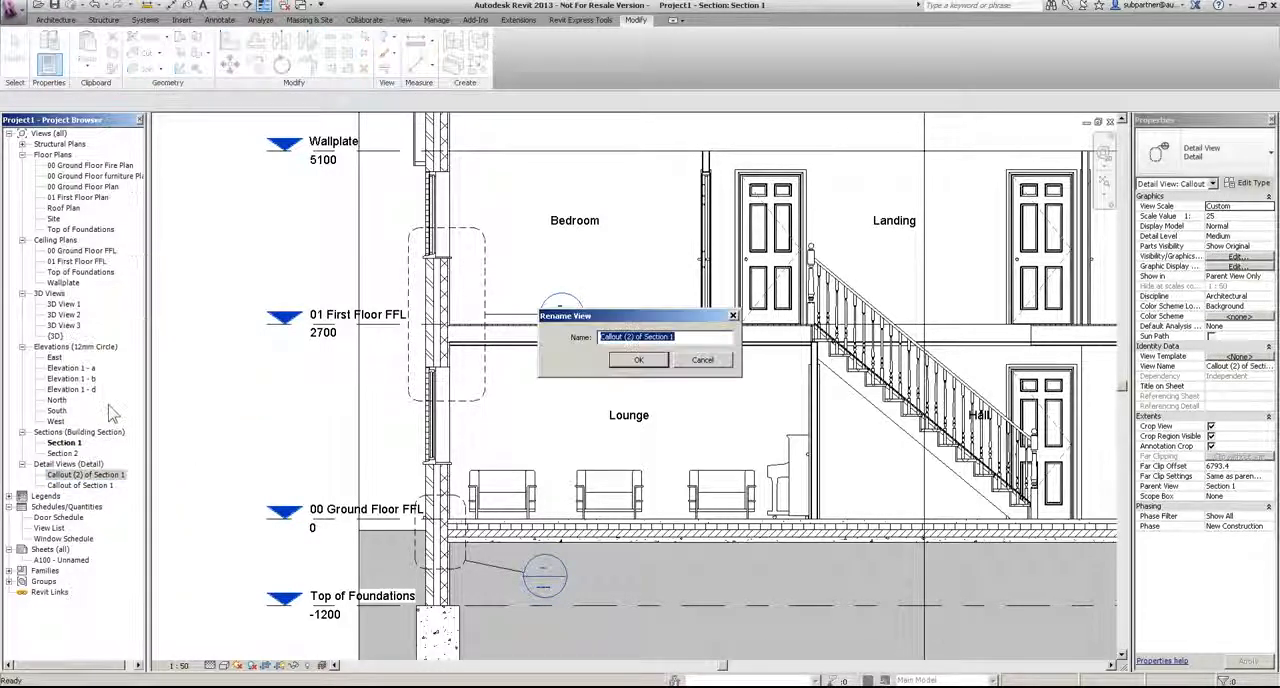
{"action": "type", "text": "Detail 1"}
{"action": "key", "text": "Return"}
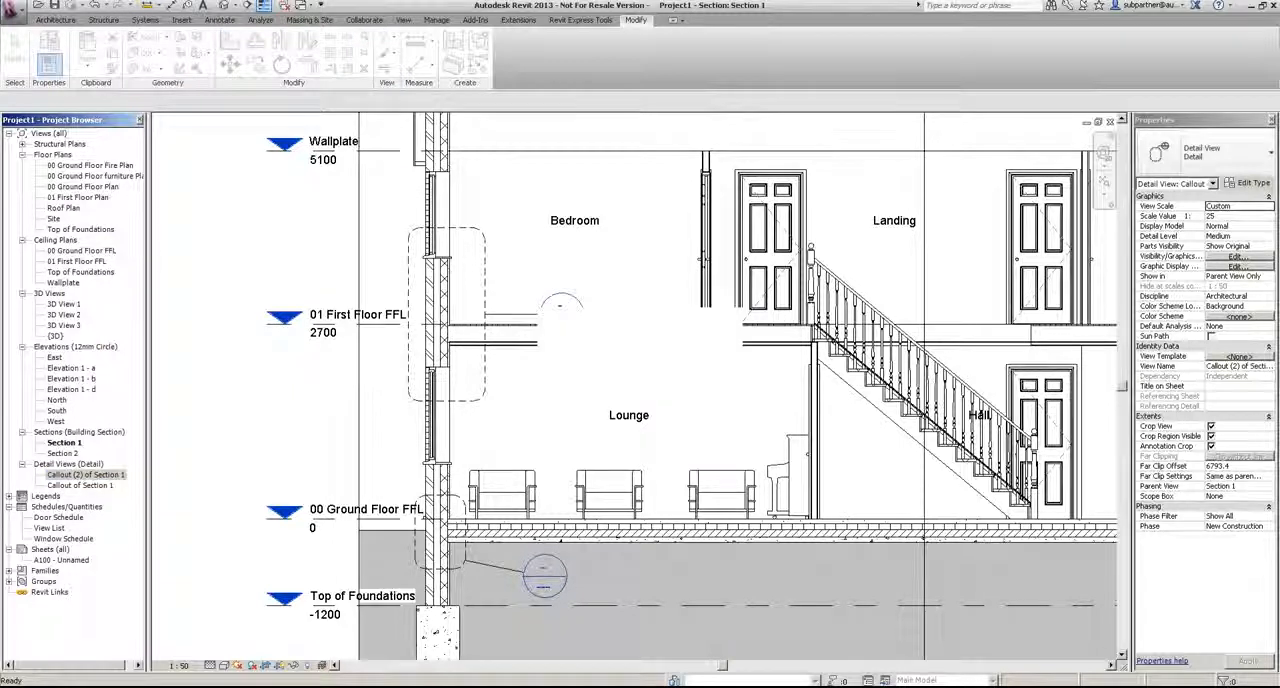
Step: Rename the first floor callout view, Callout of Section 1, as Detail 2
{"action": "right_click", "coordinate": [80, 475]}
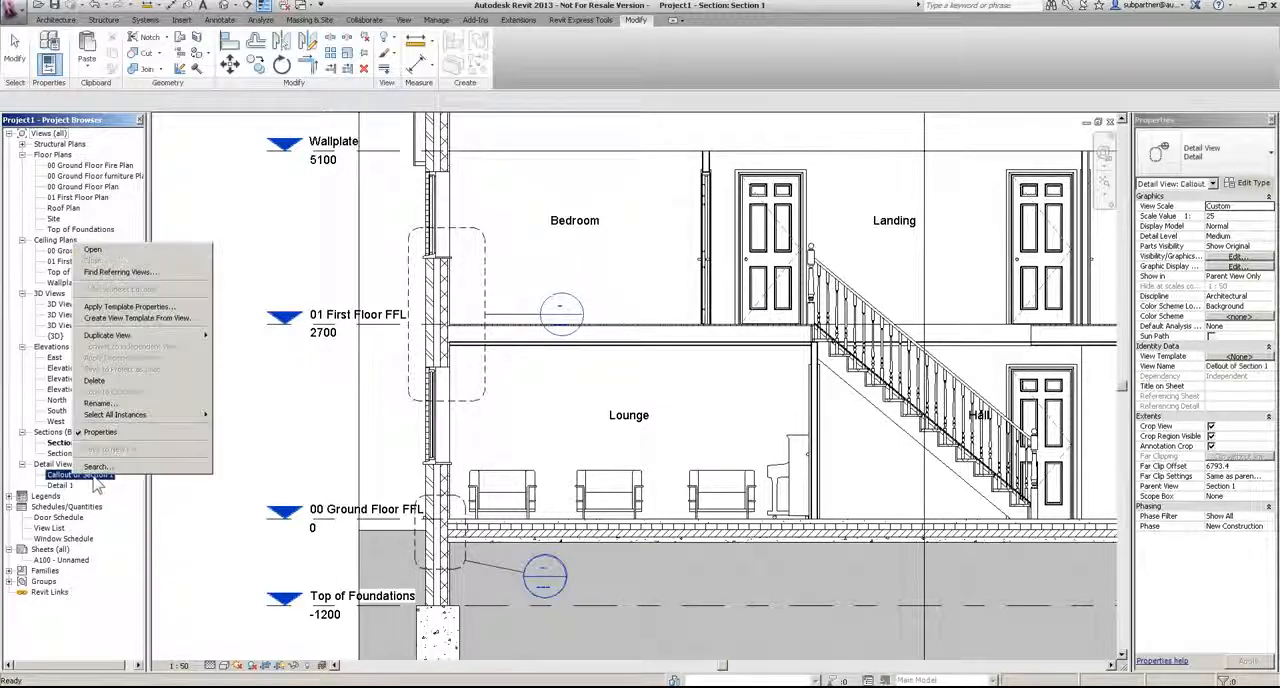
{"action": "left_click", "coordinate": [100, 399]}
{"action": "type", "text": "Detail 2"}
{"action": "key", "text": "Return"}
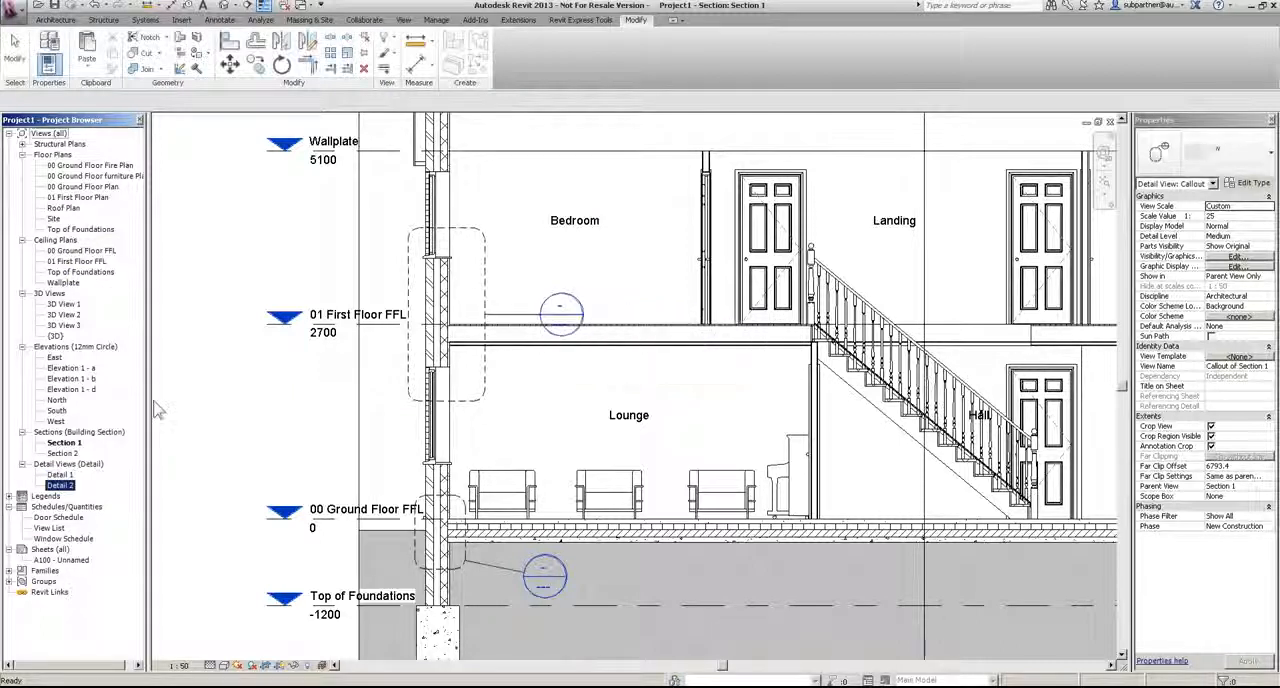
{"action": "left_click", "coordinate": [185, 410]}
Step: Open the Detail 2 view from its callout head in the section and set its view scale to 1:10
{"action": "double_click", "coordinate": [563, 310]}
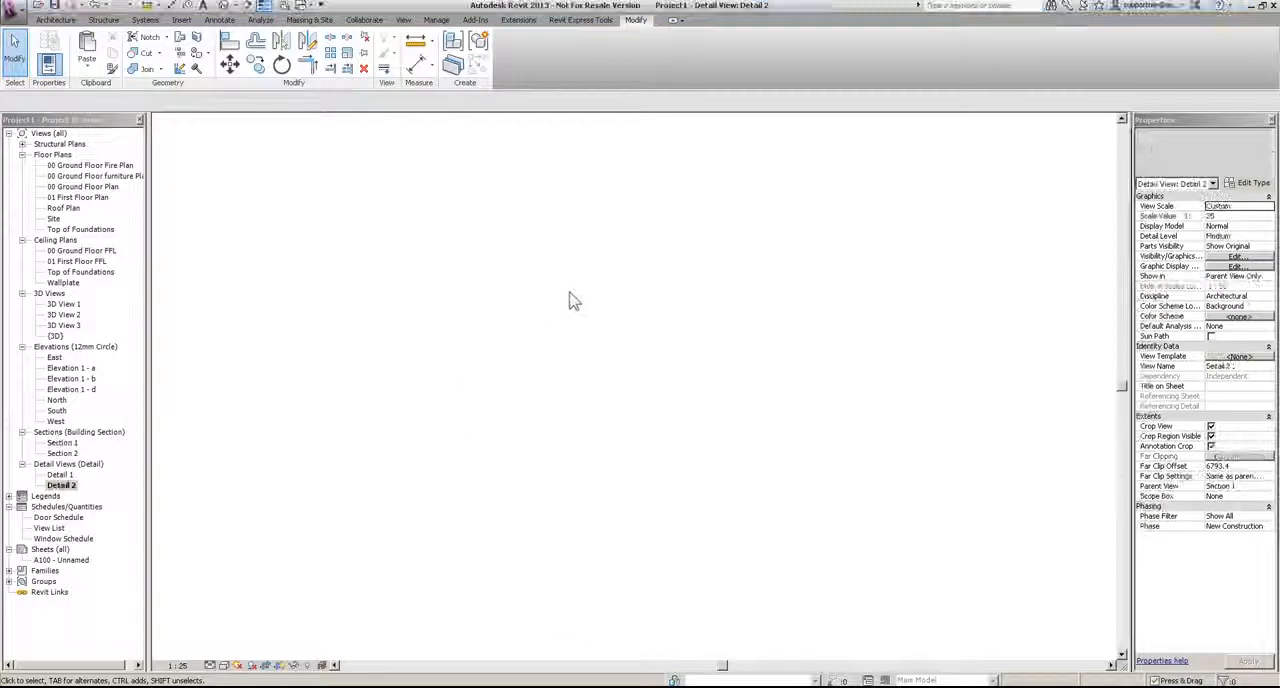
{"action": "left_click", "coordinate": [487, 405]}
{"action": "left_click", "coordinate": [408, 578]}
{"action": "left_click", "coordinate": [177, 665]}
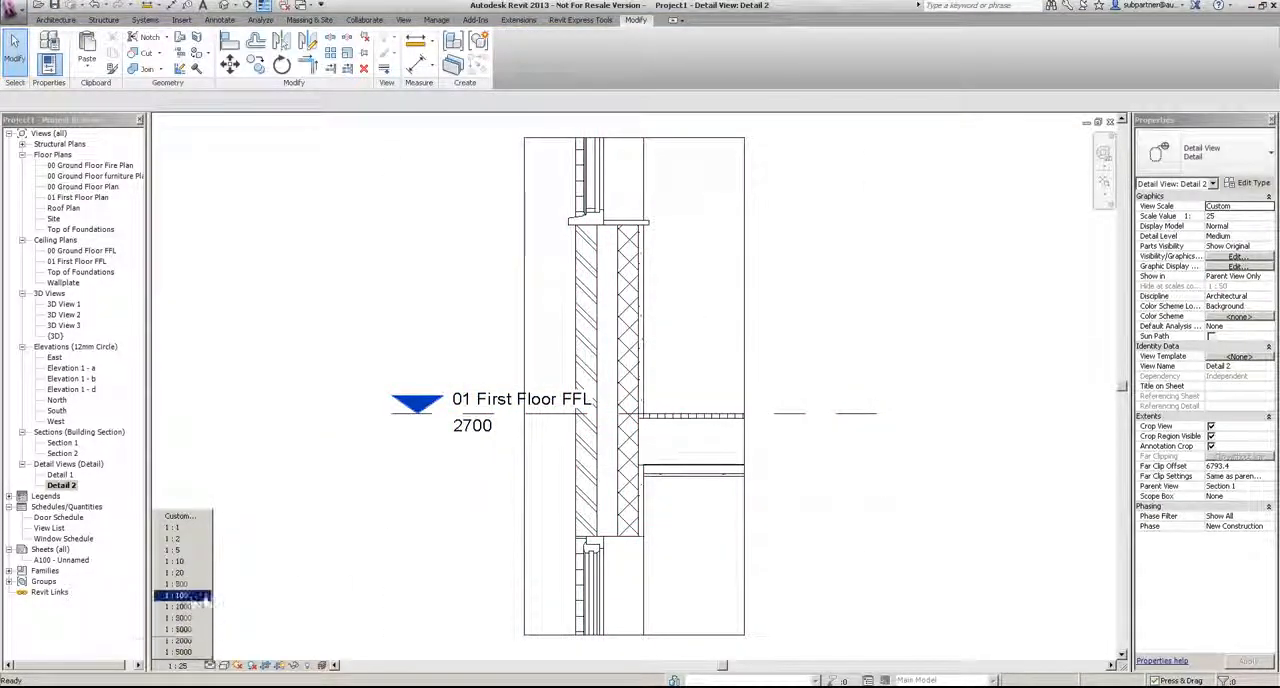
{"action": "left_click", "coordinate": [186, 566]}
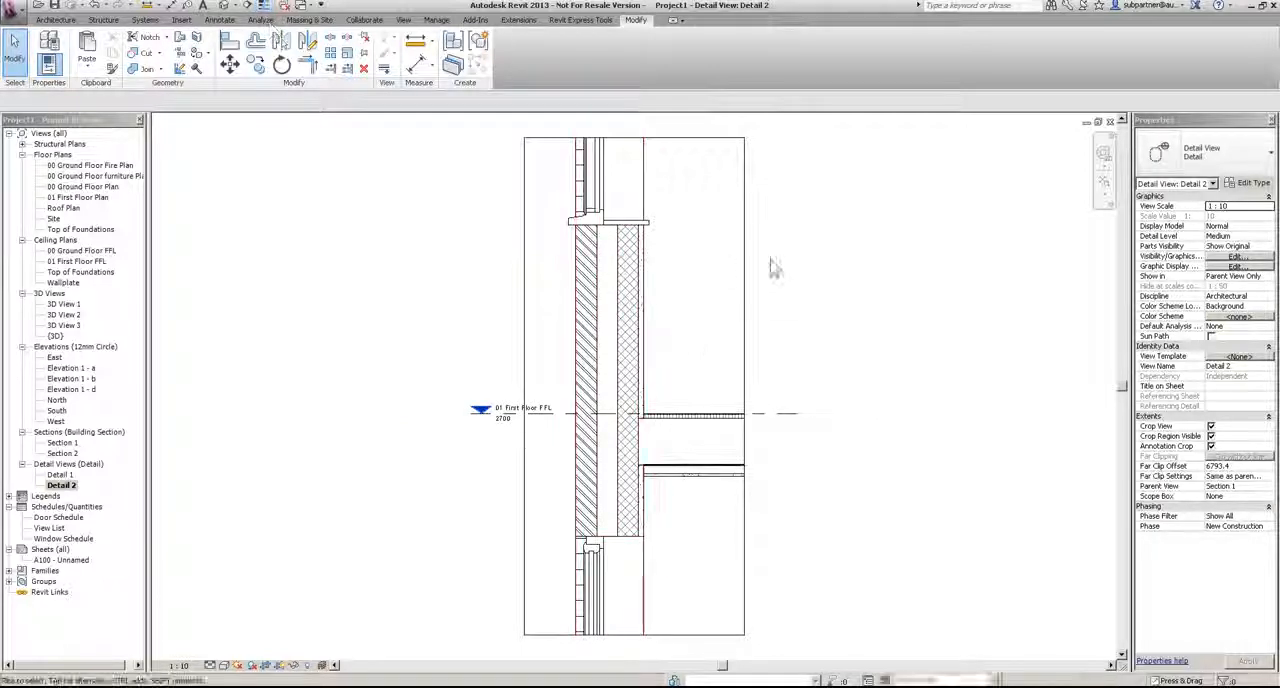
{"action": "scroll", "coordinate": [675, 310], "scroll_direction": "up", "scroll_amount": 2}
{"action": "scroll", "coordinate": [733, 331], "scroll_direction": "down", "scroll_amount": 2}
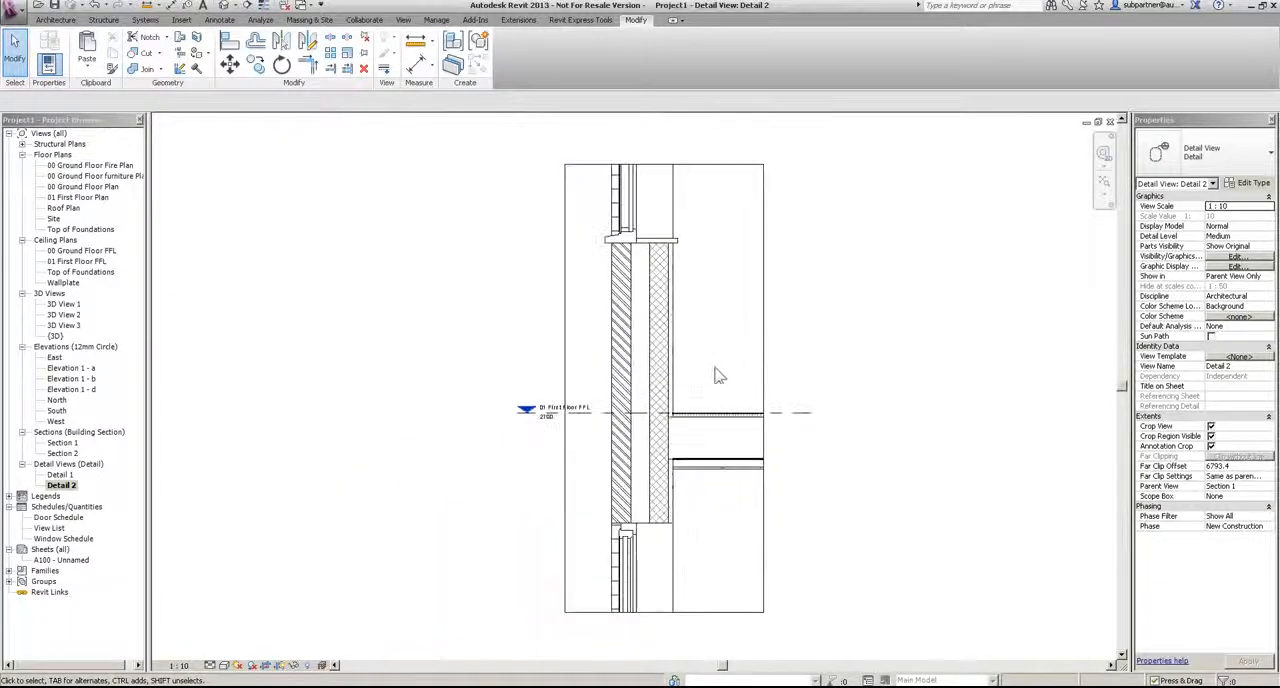
{"action": "scroll", "coordinate": [737, 399], "scroll_direction": "up", "scroll_amount": 1}
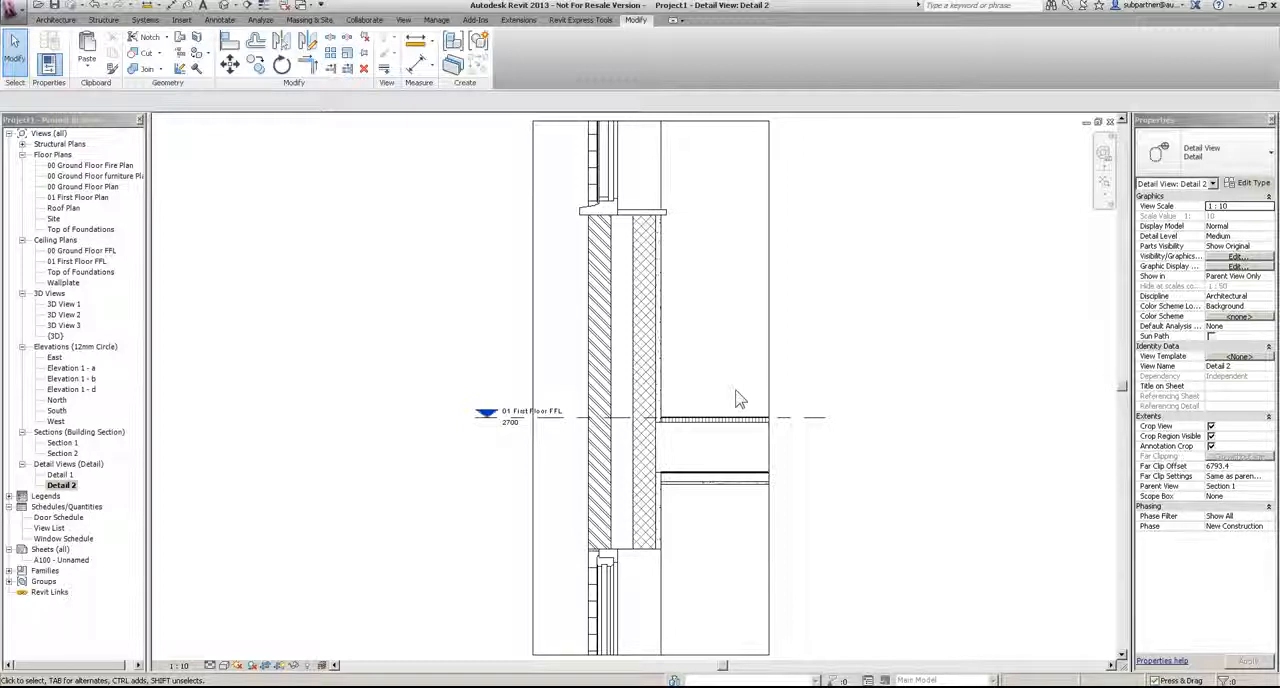
Step: Open the Detail 1 view and set its view scale to 1:5
{"action": "double_click", "coordinate": [60, 474]}
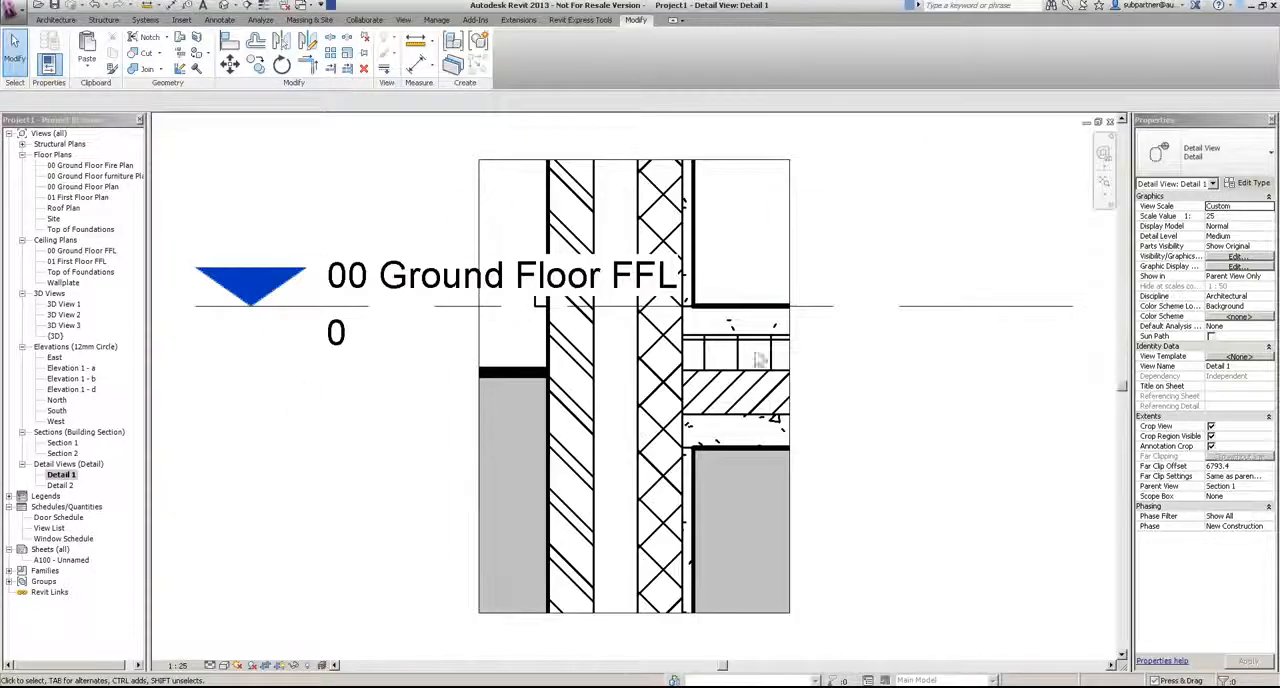
{"action": "left_click", "coordinate": [177, 665]}
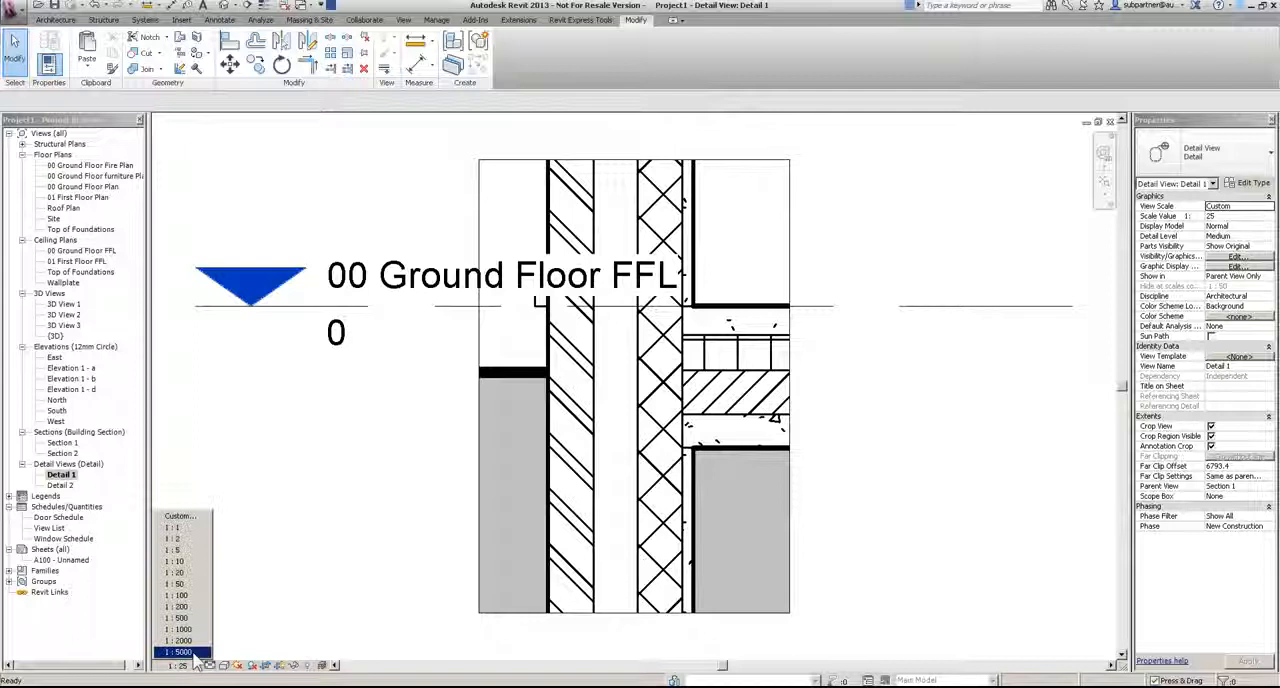
{"action": "left_click", "coordinate": [175, 580]}
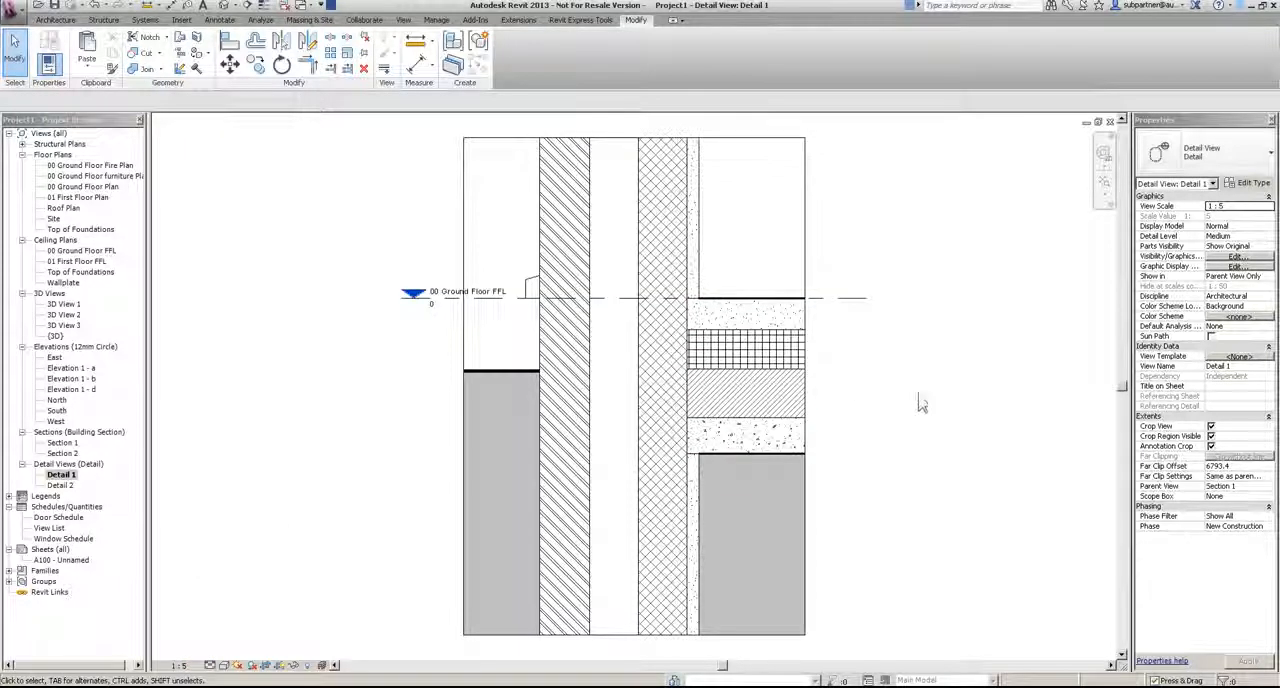
{"action": "scroll", "coordinate": [930, 383], "scroll_direction": "down", "scroll_amount": 1}
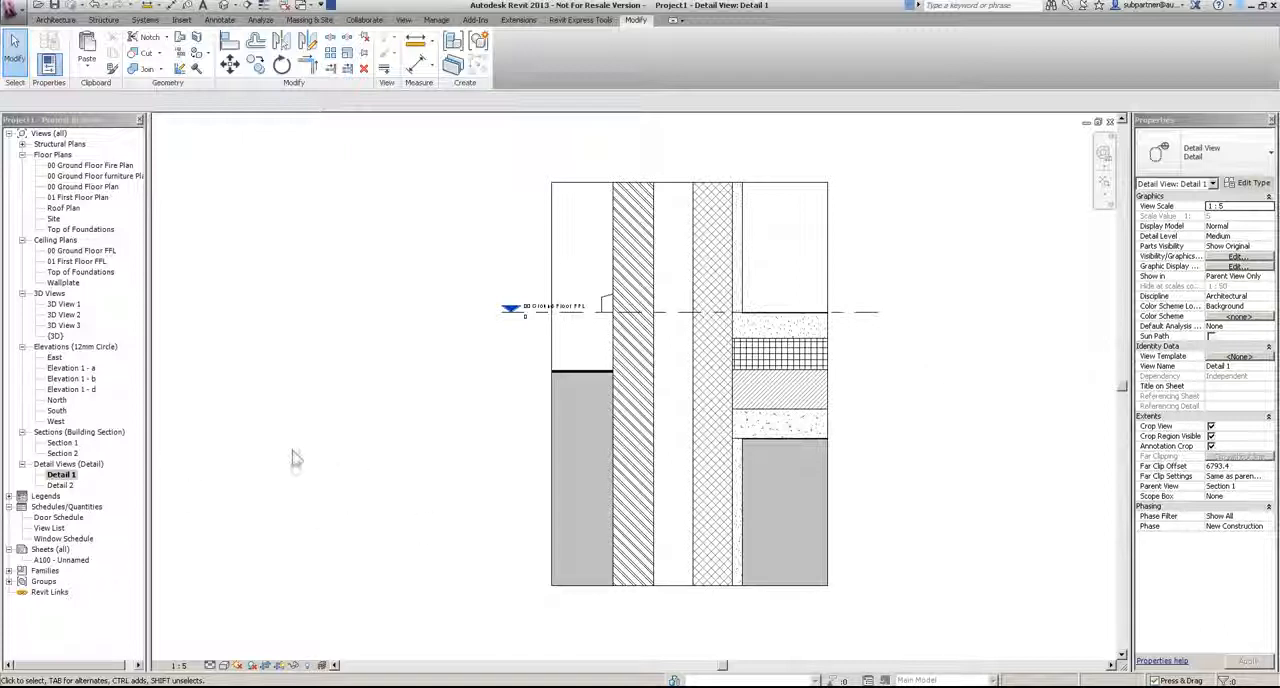
Step: Open sheet A100 and replace the Owner text in its title block with the client's name
{"action": "left_click", "coordinate": [56, 561]}
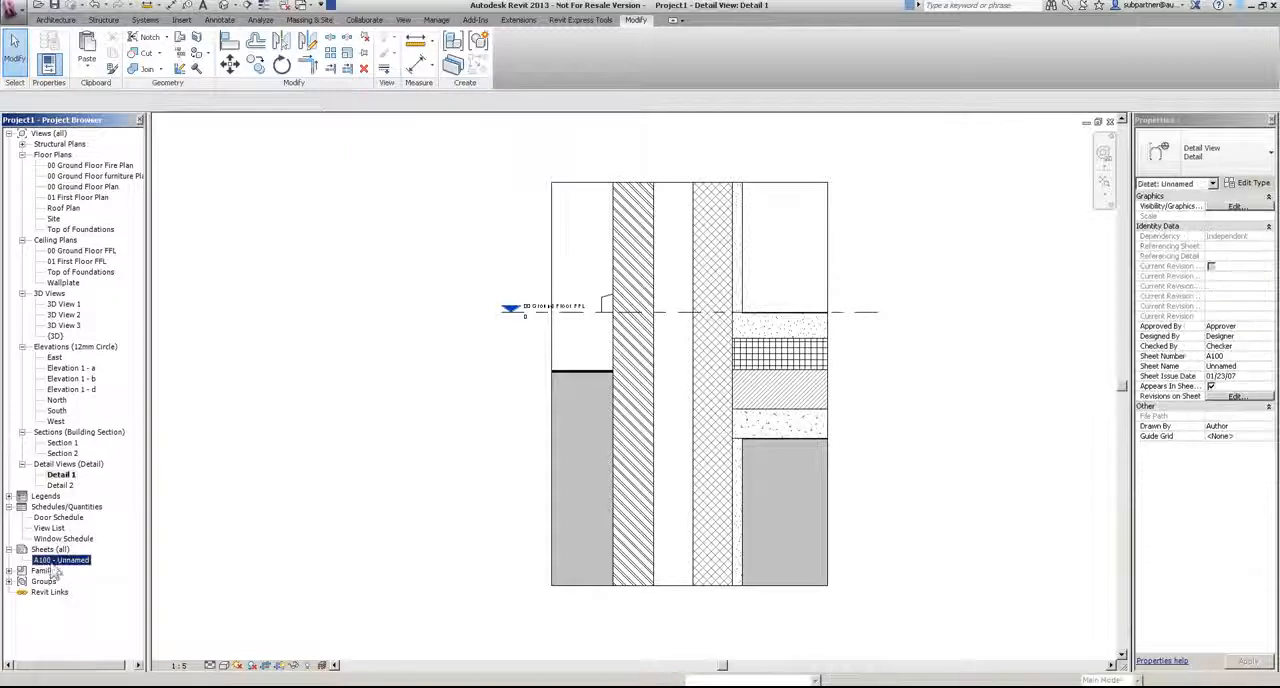
{"action": "double_click", "coordinate": [58, 561]}
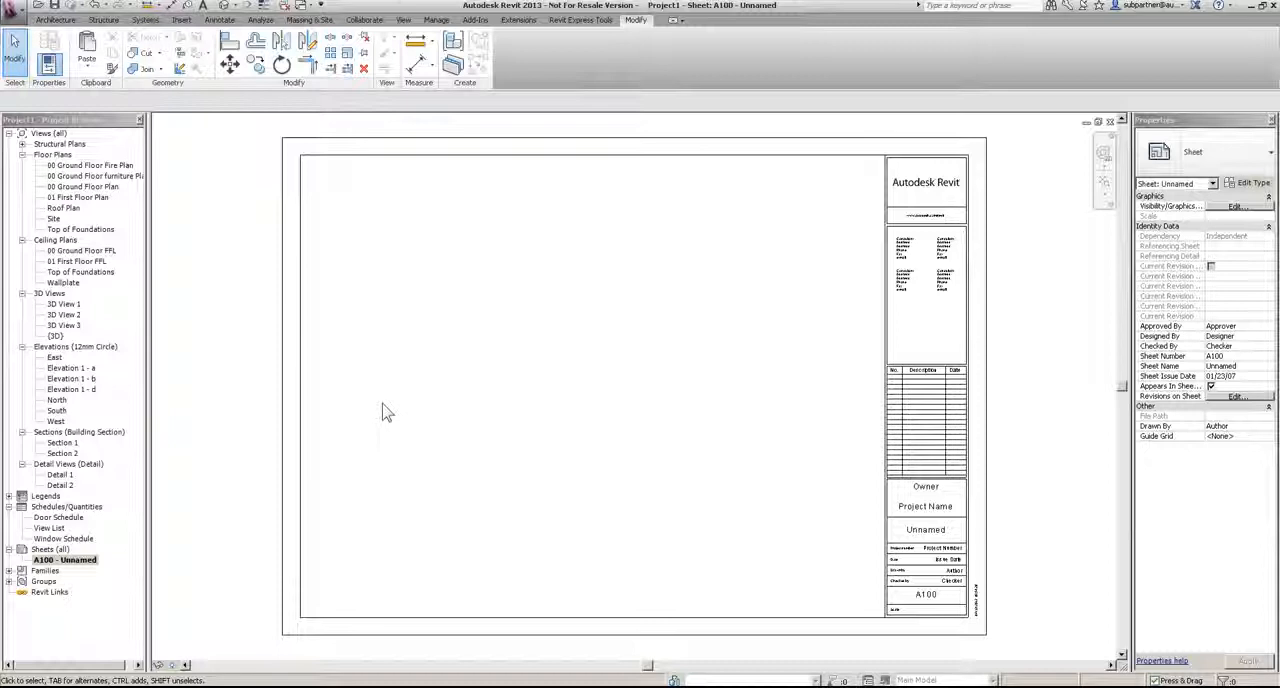
{"action": "scroll", "coordinate": [1037, 560], "scroll_direction": "up", "scroll_amount": 3}
{"action": "middle_click_drag", "start_coordinate": [842, 367], "coordinate": [750, 245]}
{"action": "left_click", "coordinate": [728, 298]}
{"action": "left_click", "coordinate": [754, 298]}
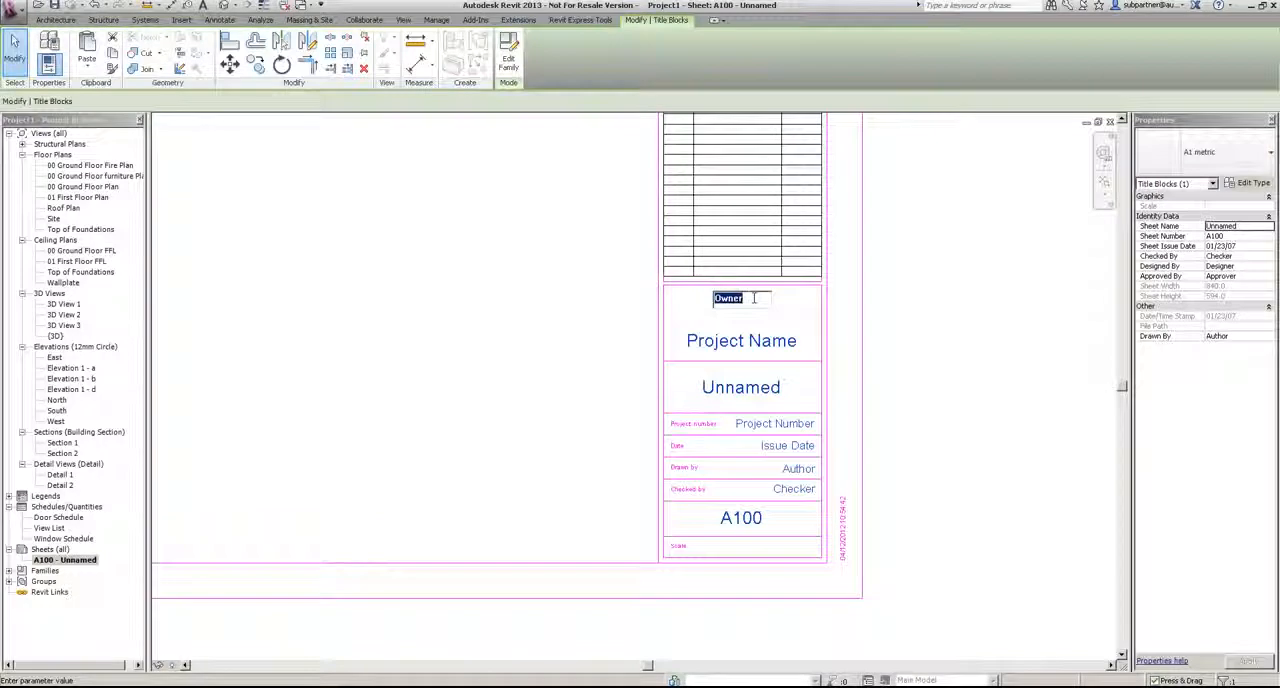
{"action": "type", "text": "Mr Parsons Moore"}
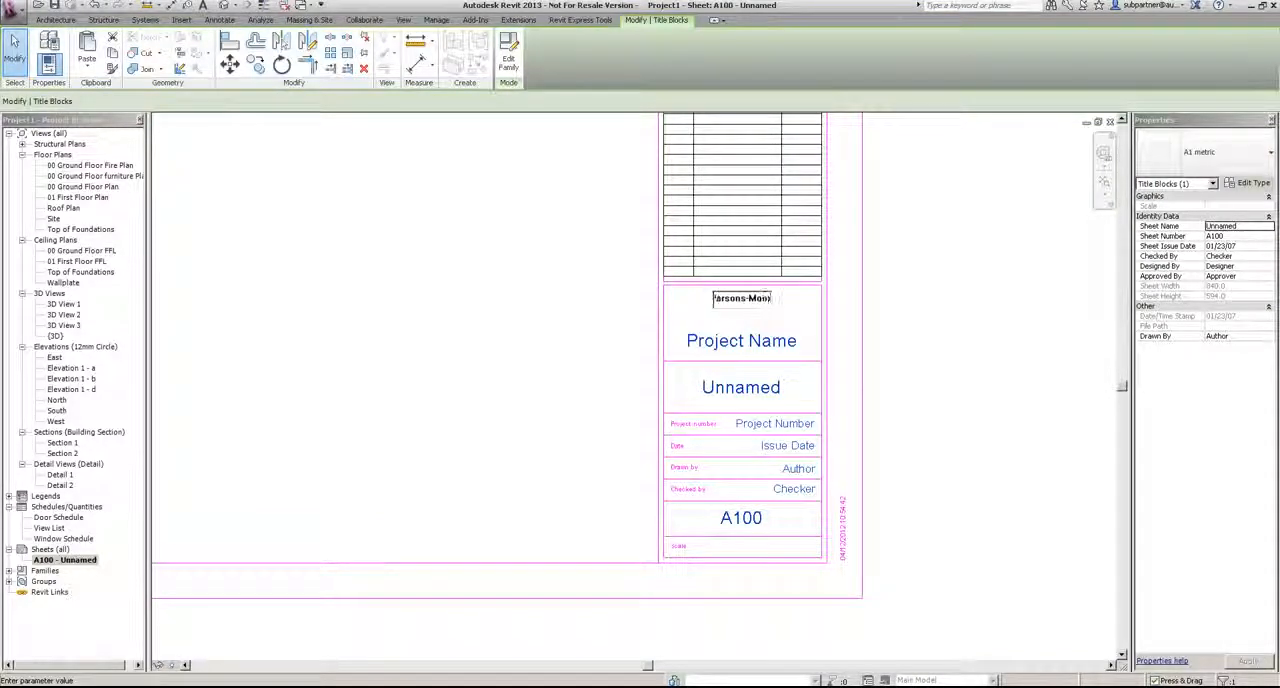
{"action": "left_click", "coordinate": [757, 310]}
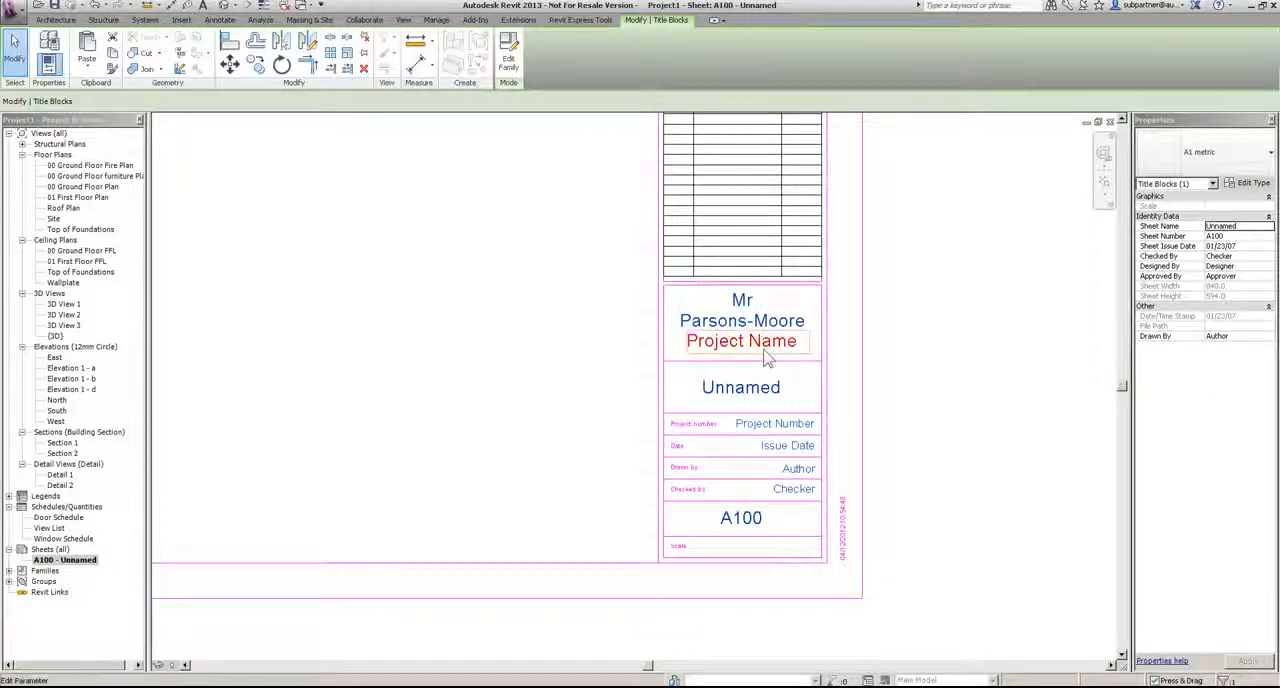
Step: Set the title block's project name to Demo and the sheet name to Plans
{"action": "left_click", "coordinate": [768, 342]}
{"action": "type", "text": "De"}
{"action": "key", "text": "Return"}
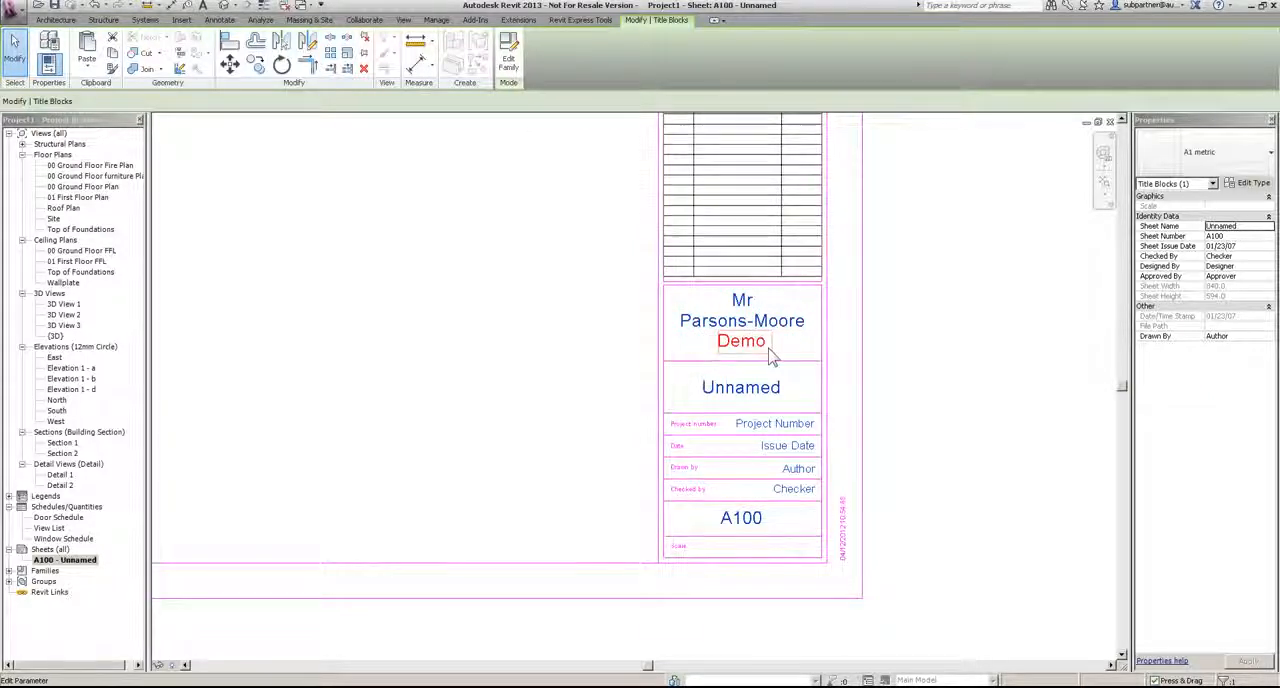
{"action": "left_click", "coordinate": [730, 389]}
{"action": "type", "text": "Plans"}
{"action": "key", "text": "Return"}
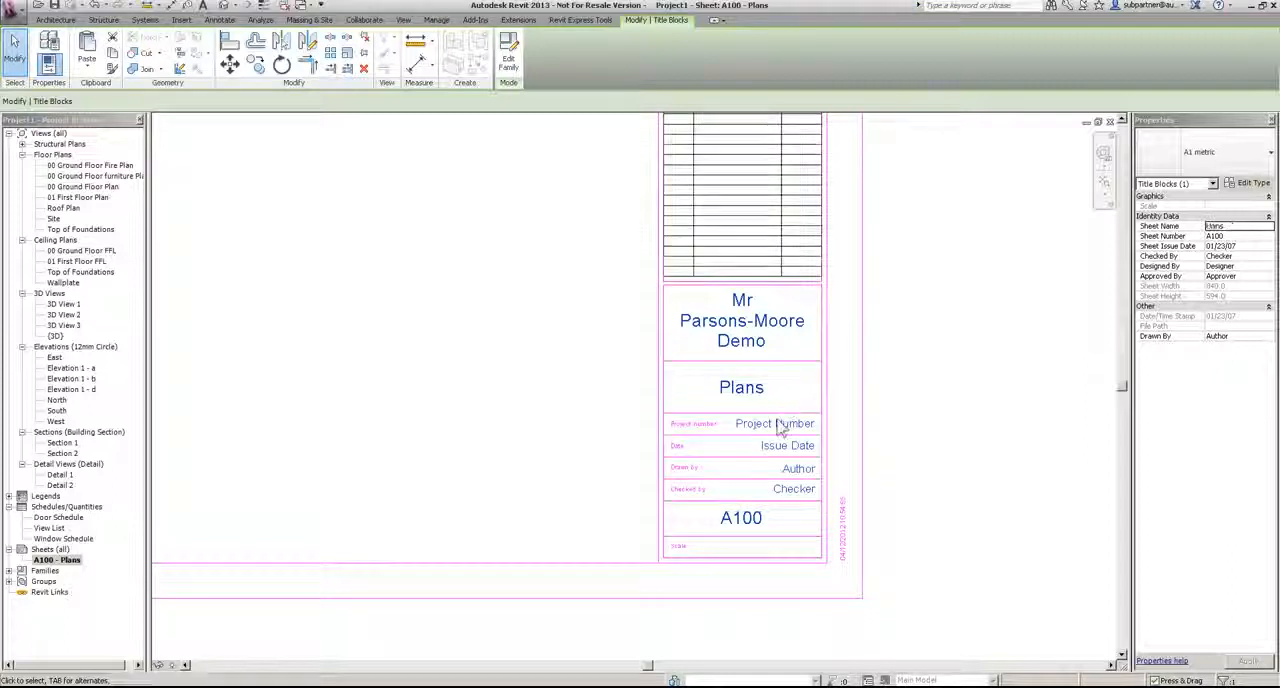
Step: Set the title block's project number to A111011 and the sheet number to A-1
{"action": "left_click", "coordinate": [773, 423]}
{"action": "type", "text": "A111"}
{"action": "left_click", "coordinate": [909, 440]}
{"action": "left_click", "coordinate": [745, 517]}
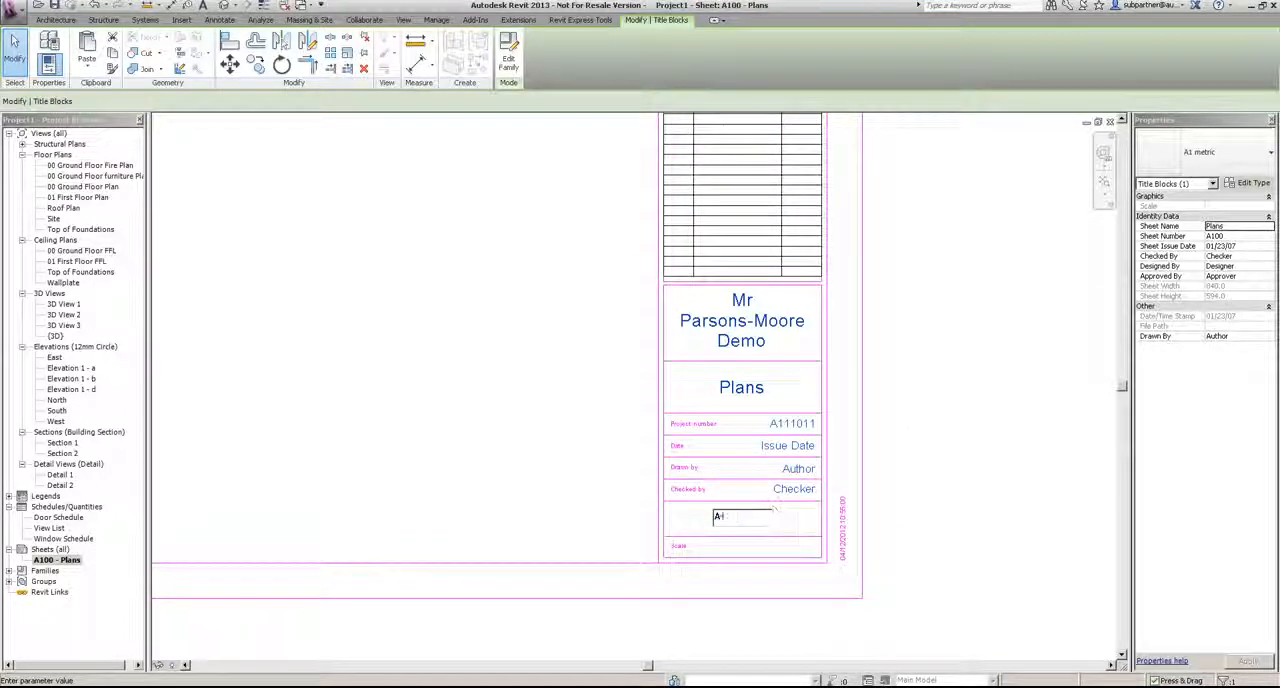
{"action": "left_click", "coordinate": [916, 462]}
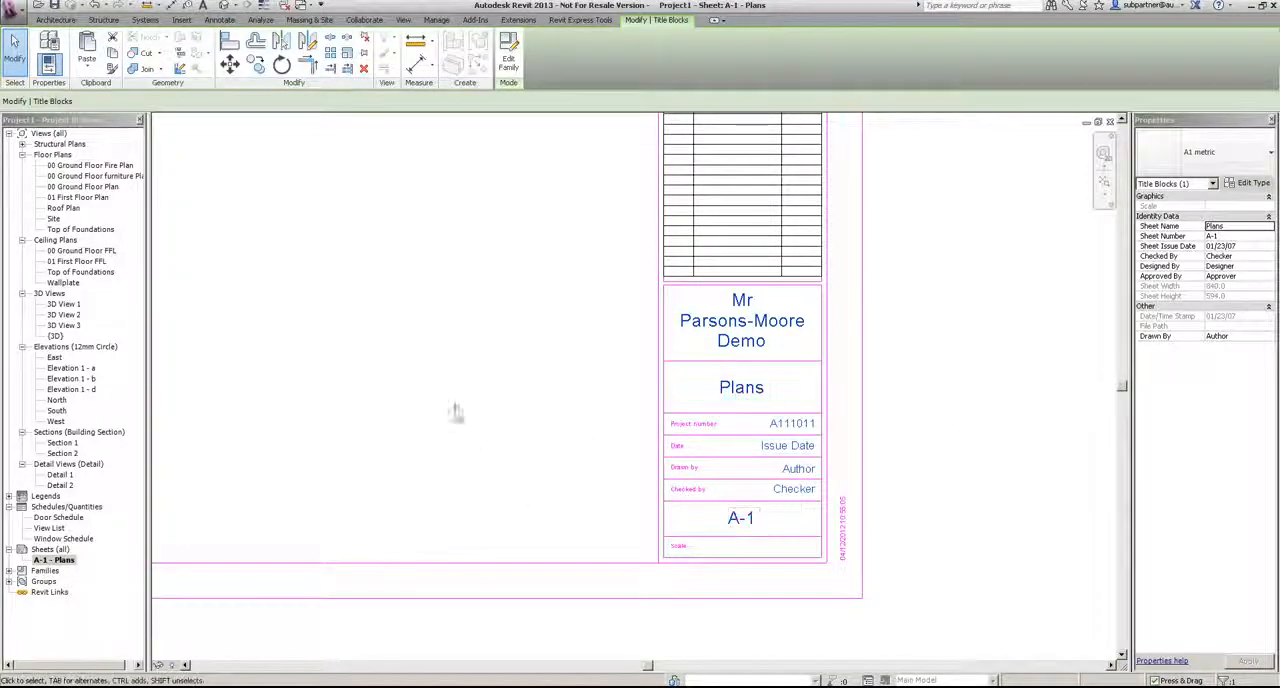
{"action": "left_click", "coordinate": [580, 443]}
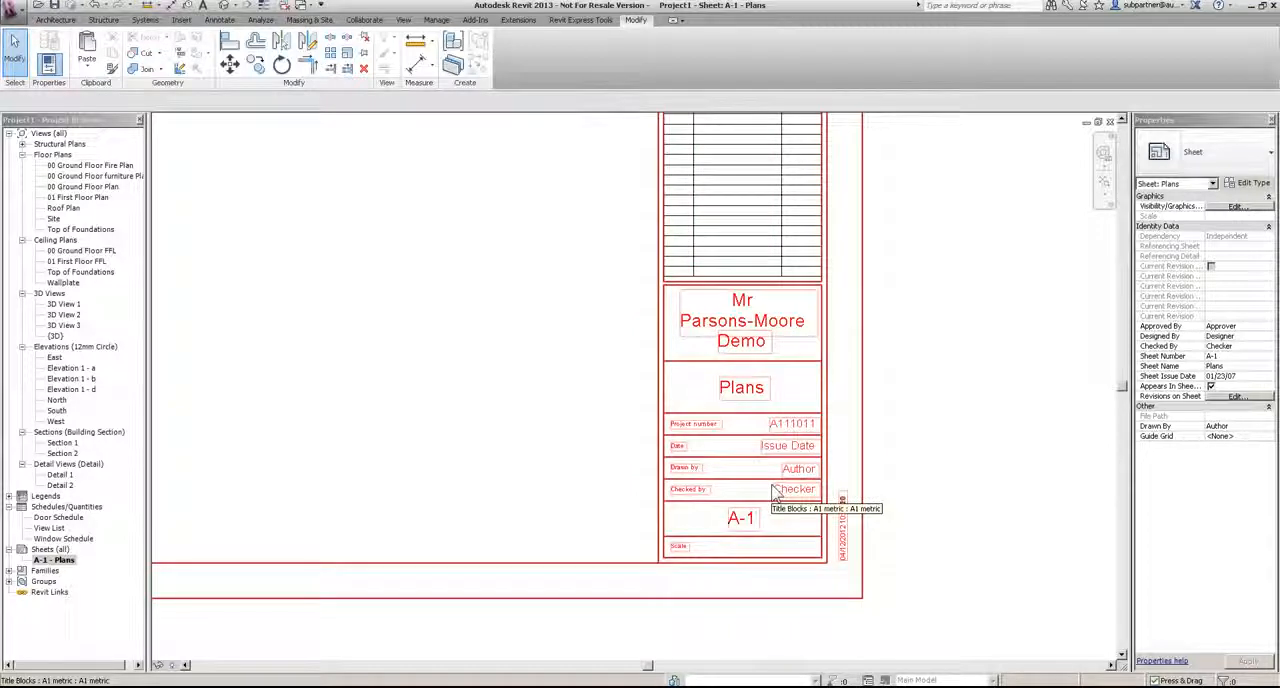
Step: In the 00 Ground Floor Plan view, move the west and east elevation markers in close to the house
{"action": "scroll", "coordinate": [775, 493], "scroll_direction": "down", "scroll_amount": 5}
{"action": "double_click", "coordinate": [85, 187]}
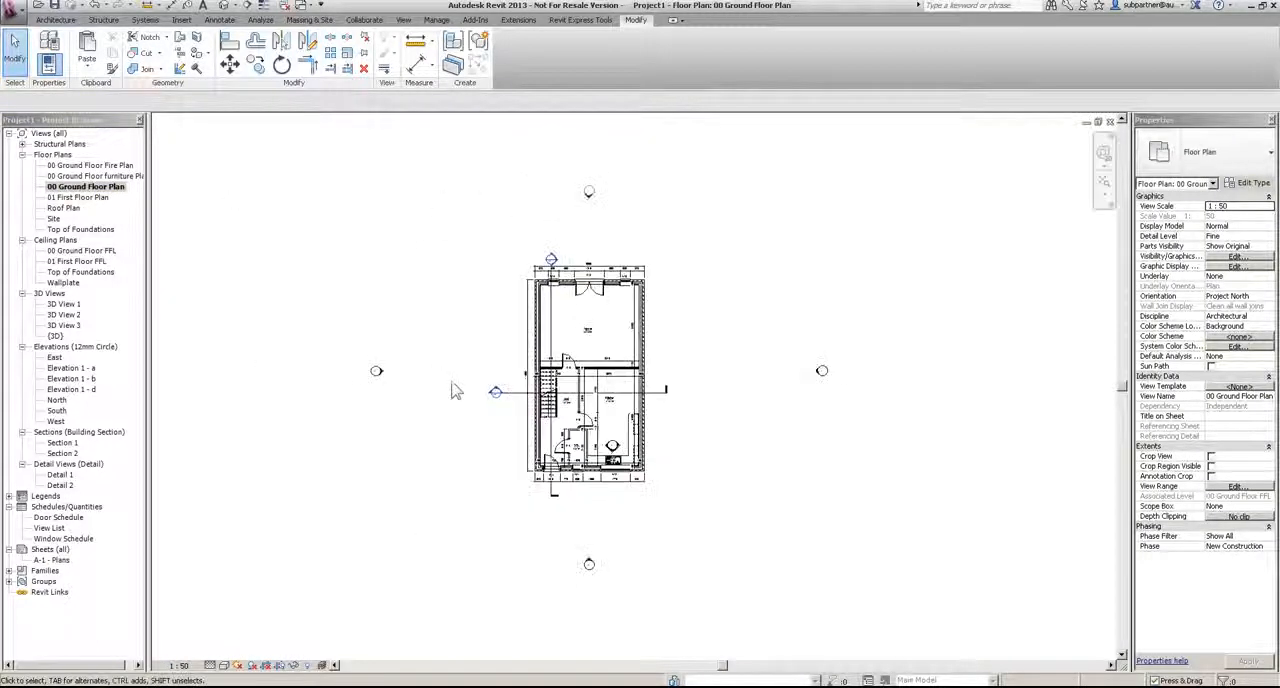
{"action": "scroll", "coordinate": [453, 391], "scroll_direction": "up", "scroll_amount": 3}
{"action": "mouse_move", "coordinate": [298, 334]}
{"action": "left_mouse_down"}
{"action": "mouse_move", "coordinate": [376, 394]}
{"action": "mouse_move", "coordinate": [384, 418]}
{"action": "left_mouse_up"}
{"action": "left_click_drag", "start_coordinate": [455, 378], "coordinate": [556, 374]}
{"action": "middle_click_drag", "start_coordinate": [971, 343], "coordinate": [696, 335]}
{"action": "left_click_drag", "start_coordinate": [910, 302], "coordinate": [1086, 444]}
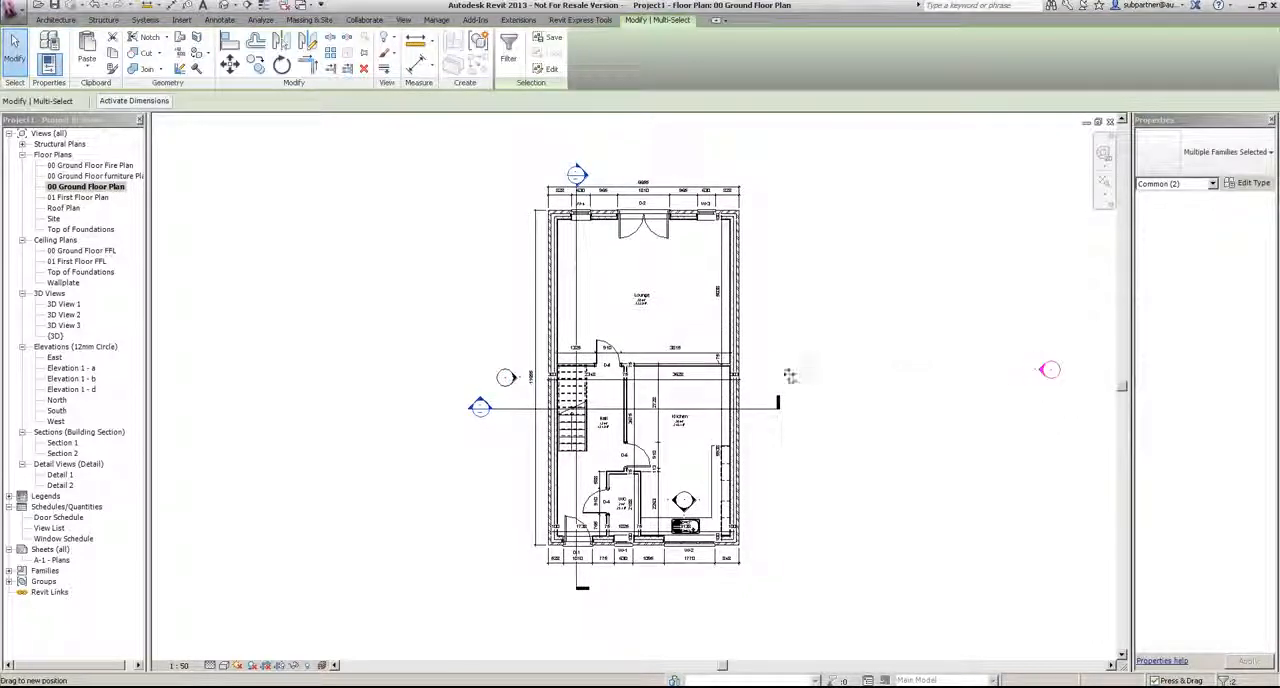
{"action": "left_click_drag", "start_coordinate": [818, 376], "coordinate": [770, 366]}
Step: Move the south and north elevation markers in close to the house on the ground floor plan
{"action": "scroll", "coordinate": [729, 443], "scroll_direction": "down", "scroll_amount": 3}
{"action": "left_click", "coordinate": [707, 600]}
{"action": "mouse_move", "coordinate": [707, 600]}
{"action": "left_mouse_down"}
{"action": "mouse_move", "coordinate": [668, 568]}
{"action": "mouse_move", "coordinate": [686, 563]}
{"action": "mouse_move", "coordinate": [682, 523]}
{"action": "left_mouse_up"}
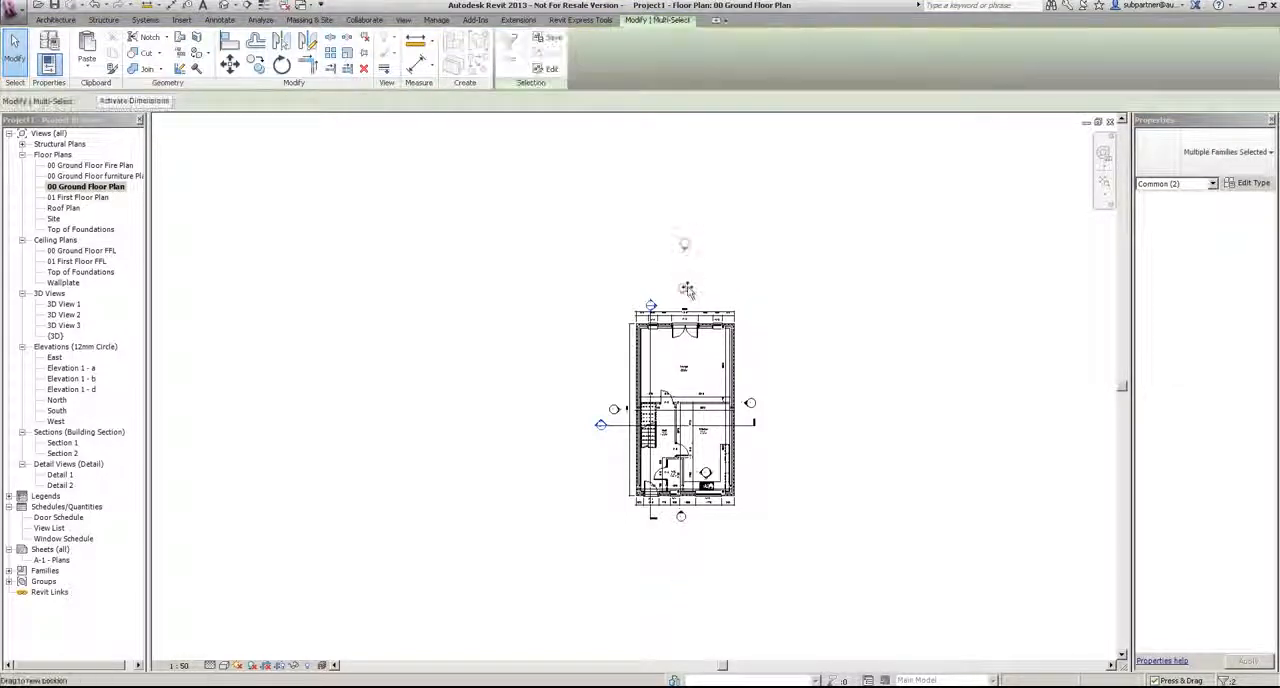
{"action": "left_click_drag", "start_coordinate": [688, 290], "coordinate": [687, 297]}
{"action": "left_click", "coordinate": [837, 371]}
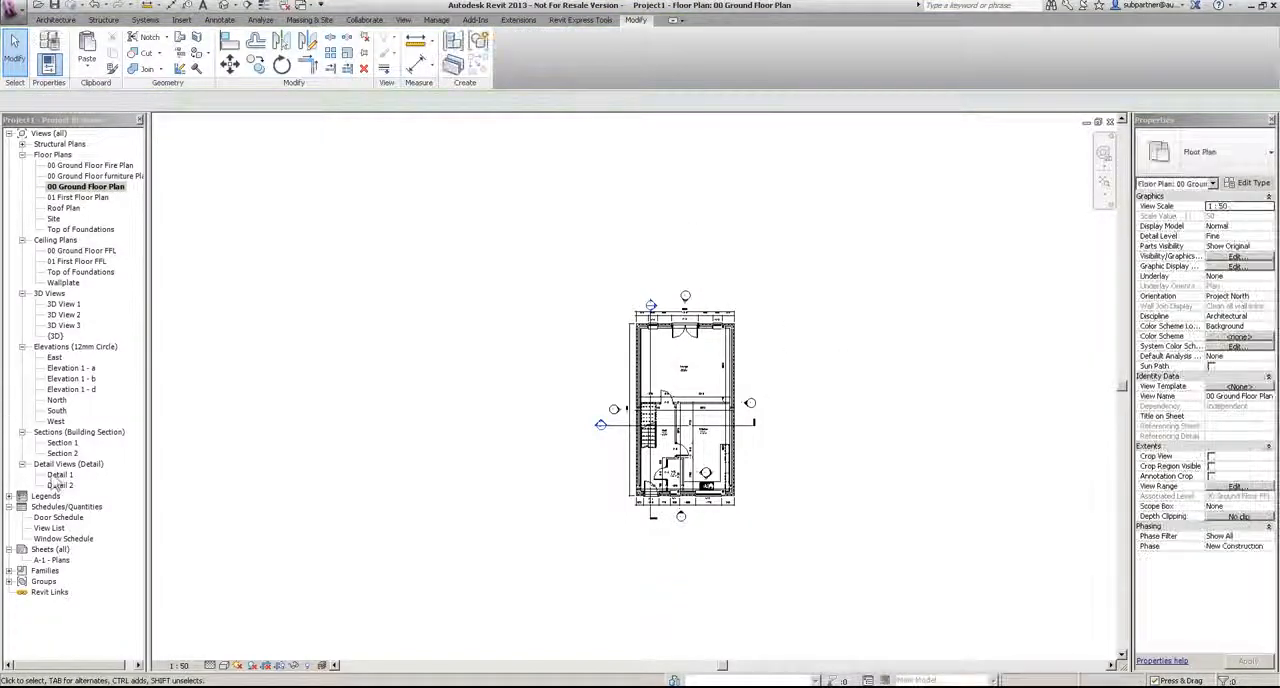
Step: Open the 01 First Floor Plan view and set its underlay to None
{"action": "double_click", "coordinate": [76, 198]}
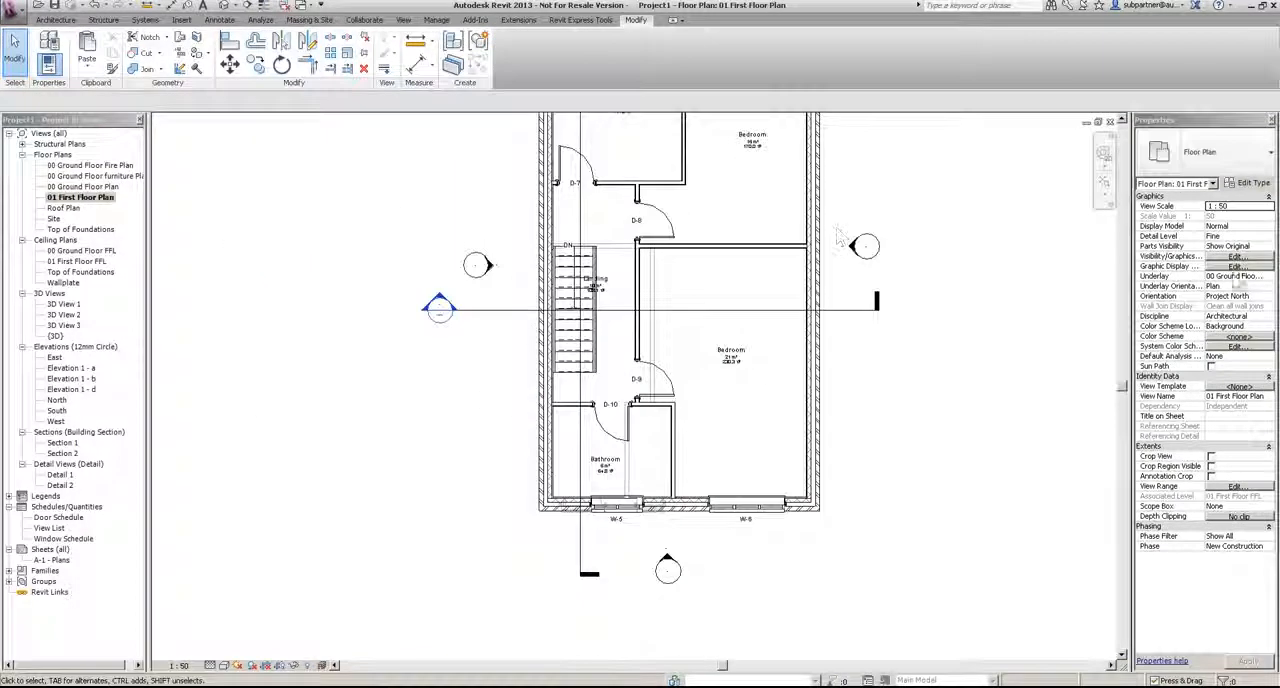
{"action": "left_click", "coordinate": [1274, 276]}
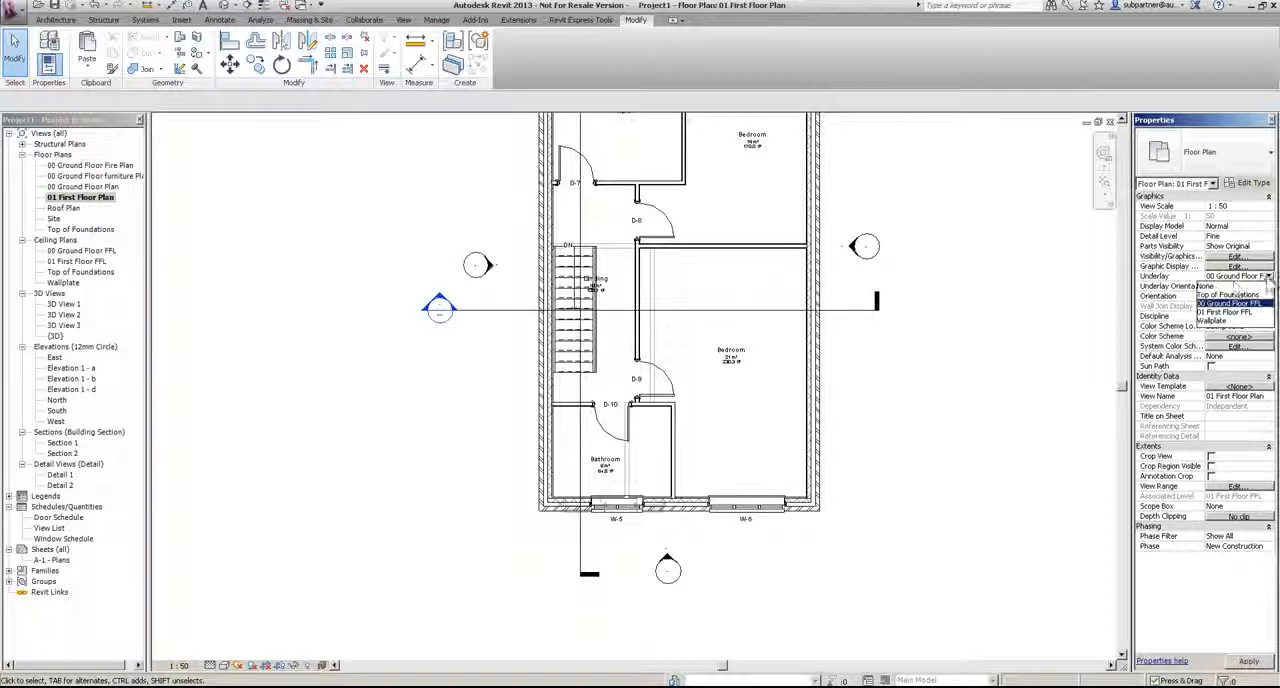
{"action": "left_click", "coordinate": [1238, 287]}
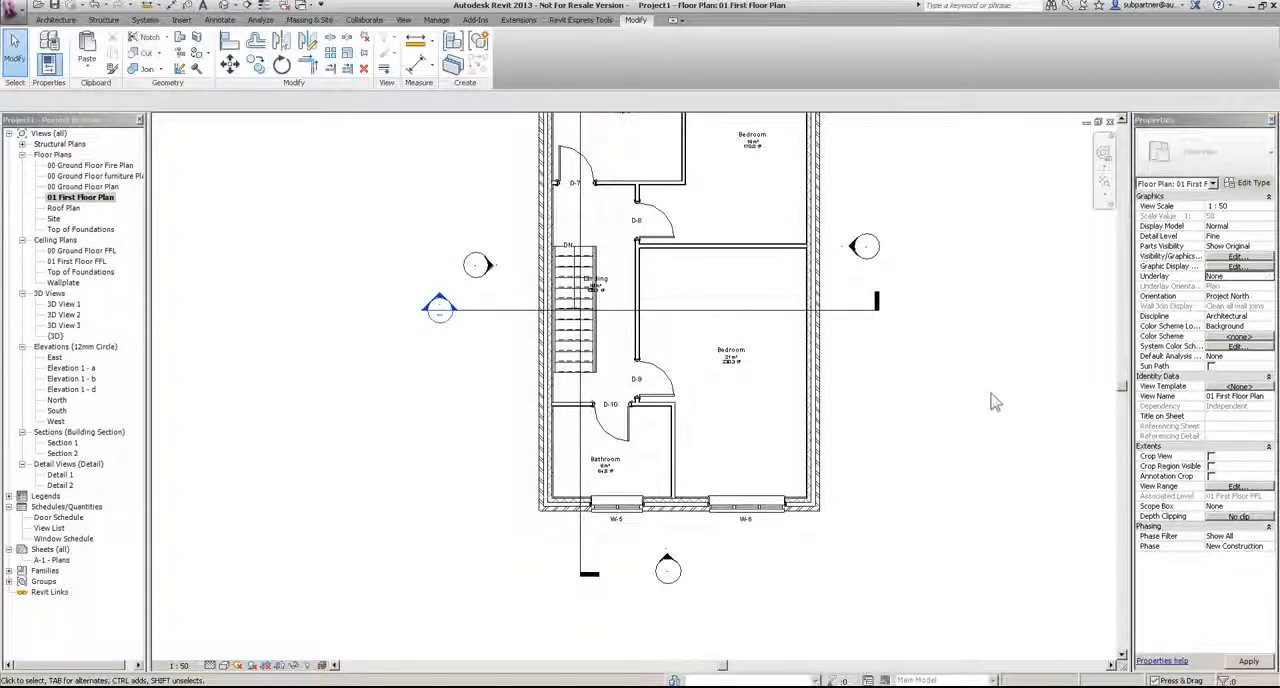
Step: Shift the partition wall between the landing and the large bedroom slightly toward the bedroom on the first floor plan
{"action": "scroll", "coordinate": [990, 395], "scroll_direction": "down", "scroll_amount": 2}
{"action": "scroll", "coordinate": [824, 328], "scroll_direction": "up", "scroll_amount": 3}
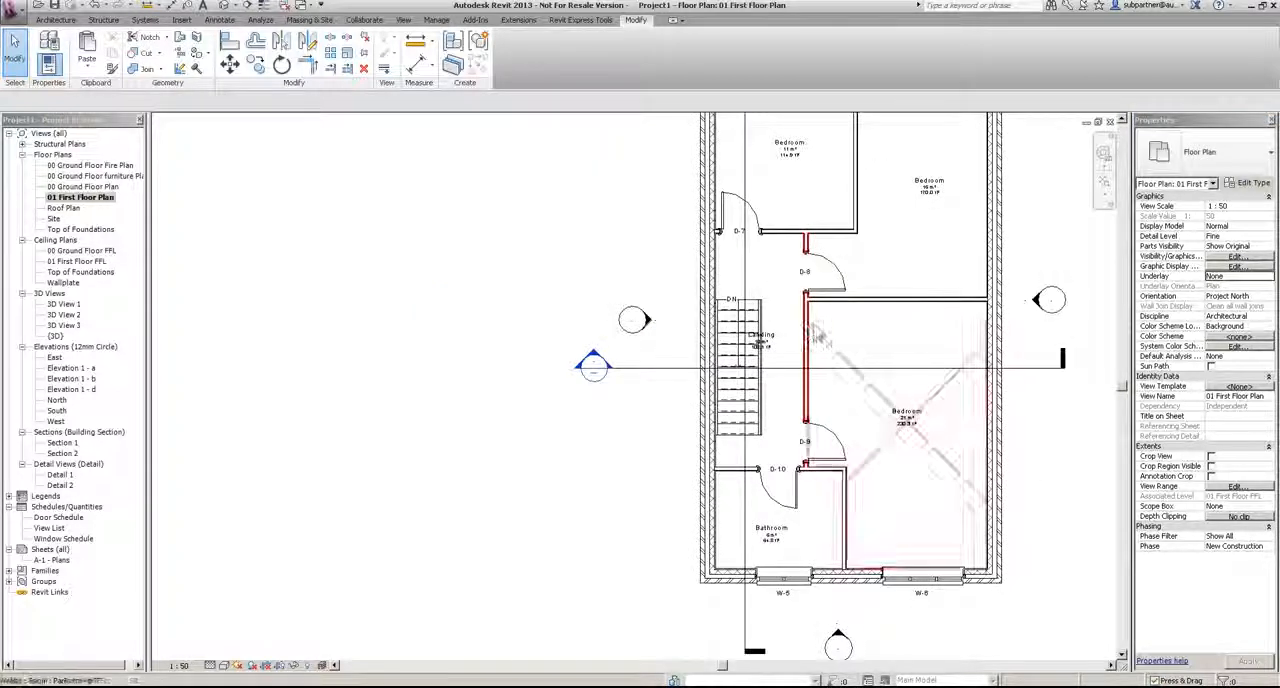
{"action": "left_click", "coordinate": [808, 323]}
{"action": "left_click_drag", "start_coordinate": [811, 324], "coordinate": [815, 325]}
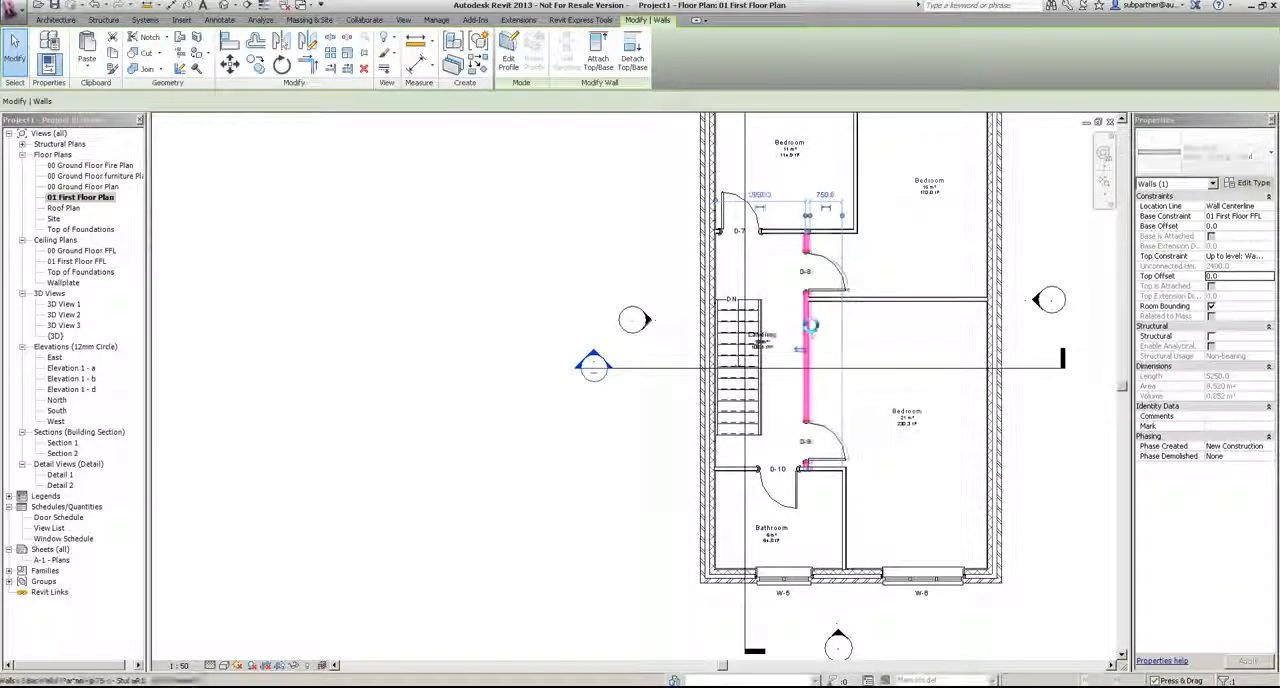
{"action": "left_click", "coordinate": [440, 262]}
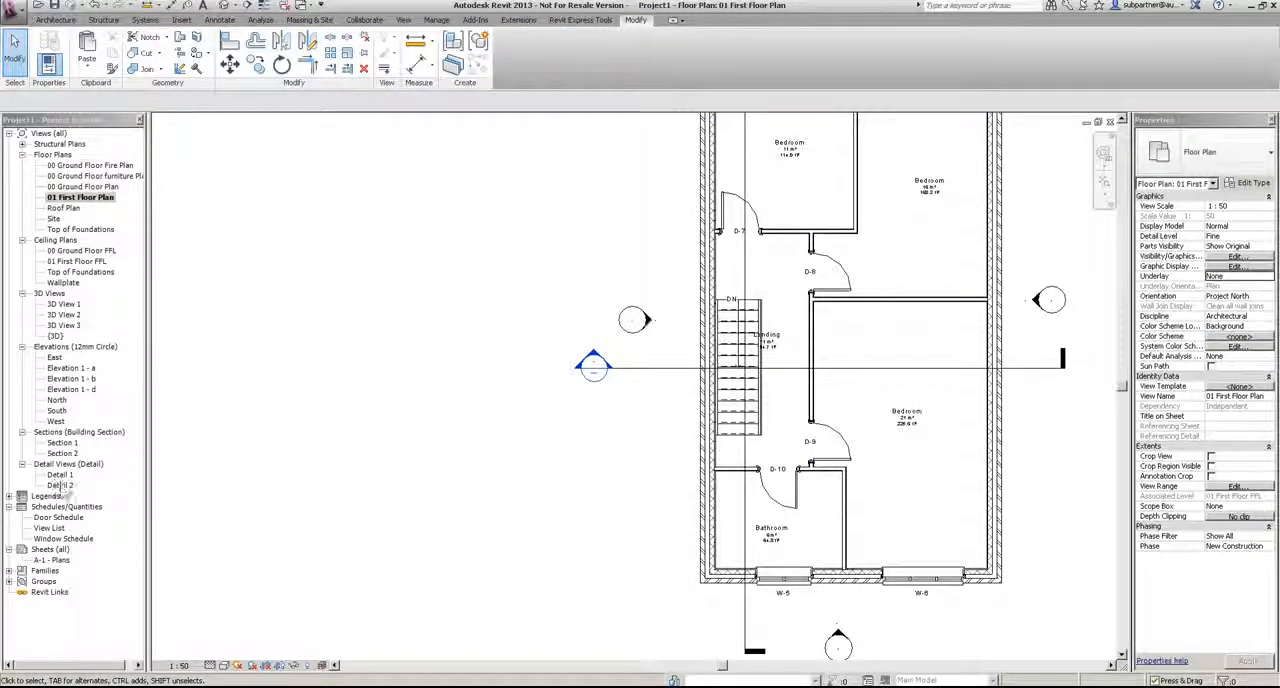
Step: Place the 00 Ground Floor Plan and 01 First Floor Plan views side by side on sheet A-1 - Plans
{"action": "double_click", "coordinate": [40, 561]}
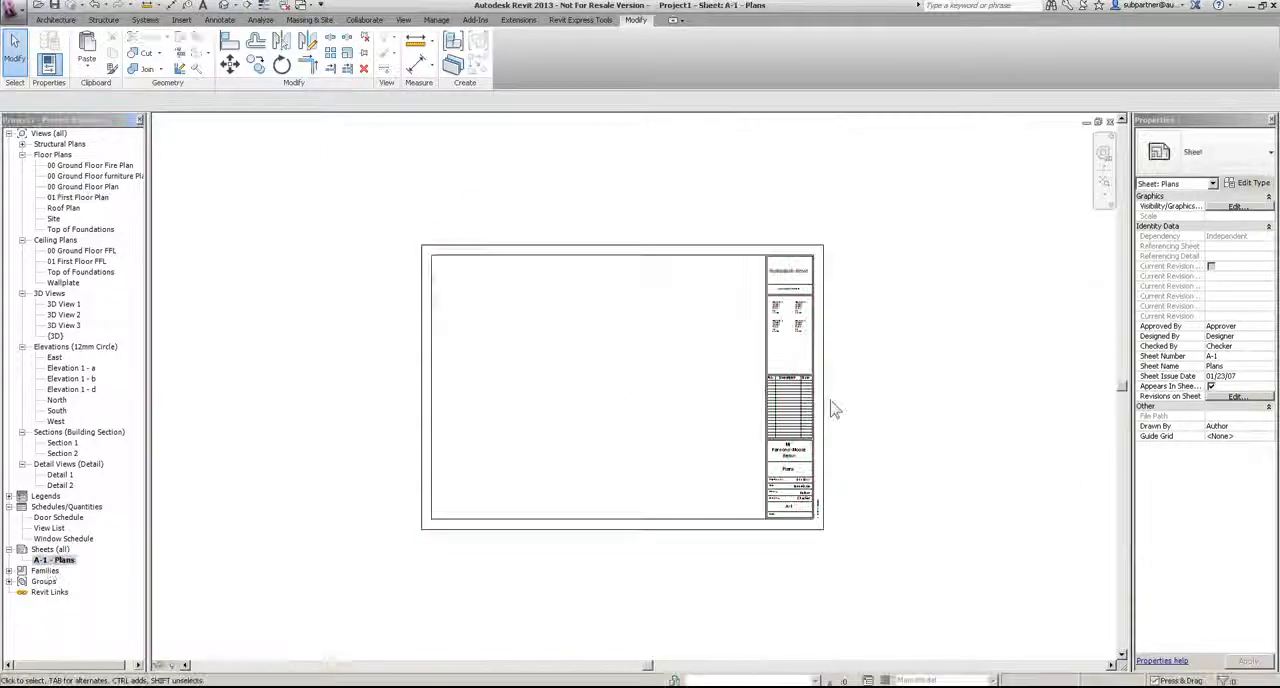
{"action": "left_click", "coordinate": [88, 187]}
{"action": "left_click_drag", "start_coordinate": [88, 187], "coordinate": [529, 361]}
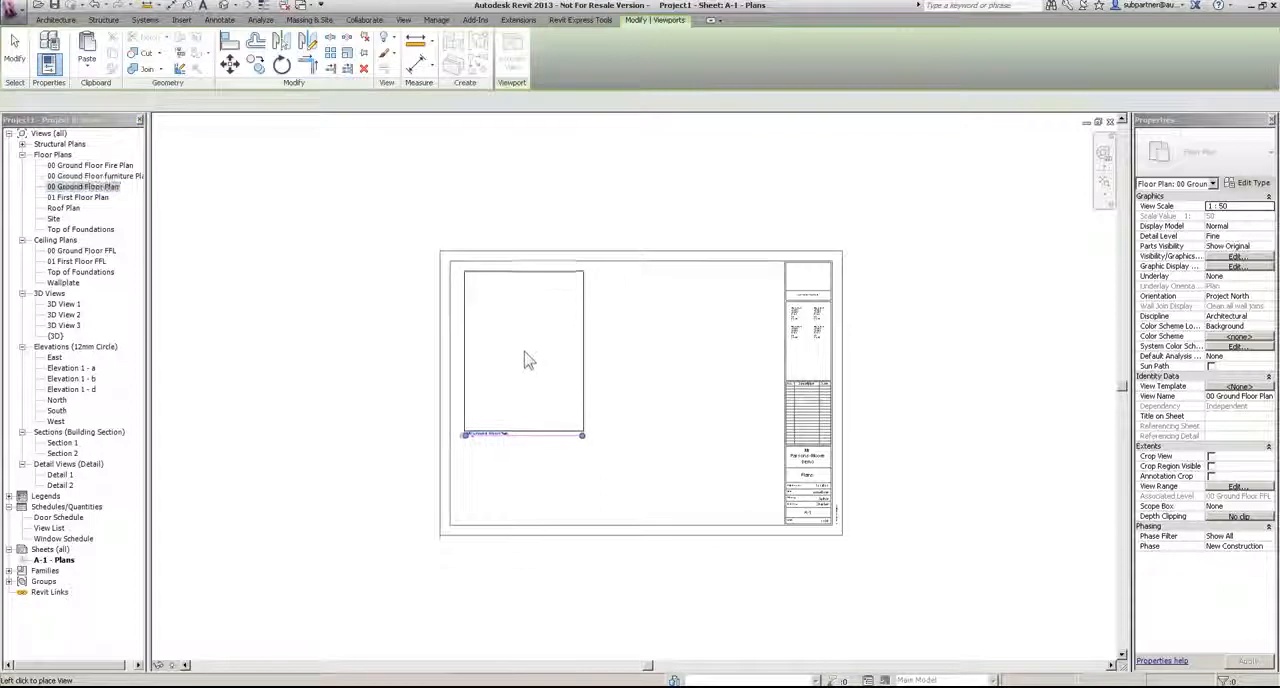
{"action": "left_click", "coordinate": [529, 361]}
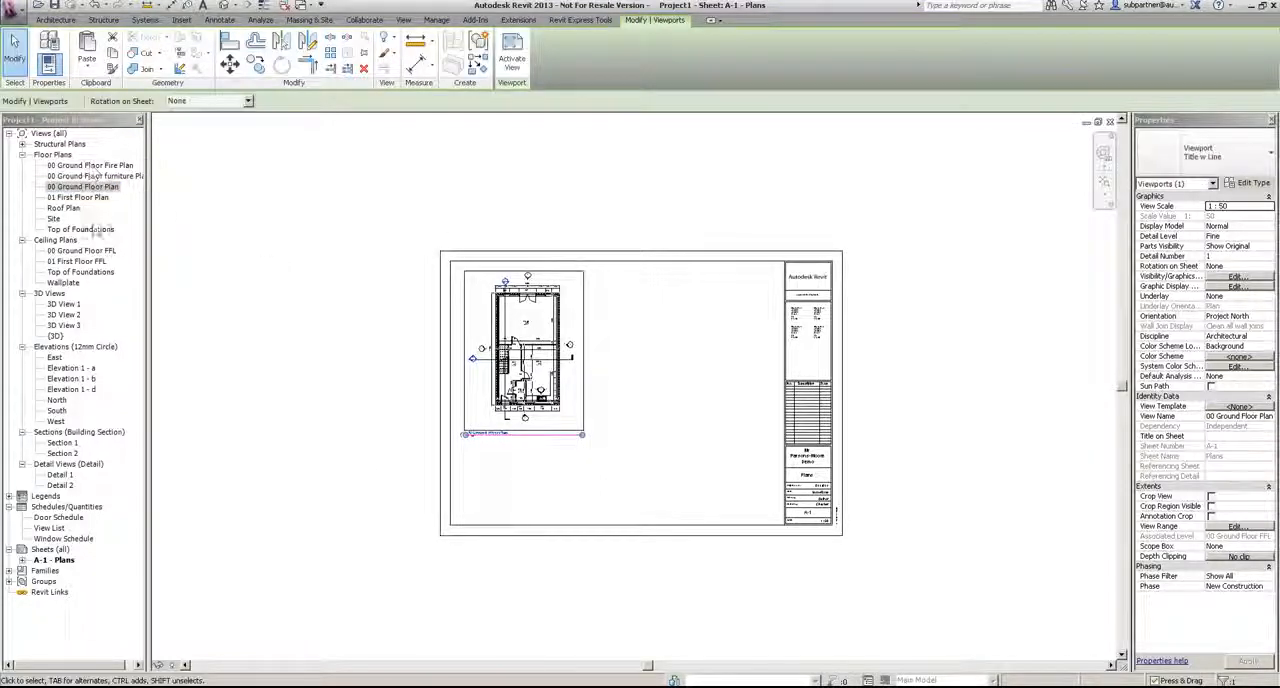
{"action": "left_click_drag", "start_coordinate": [72, 199], "coordinate": [660, 374]}
{"action": "left_click", "coordinate": [650, 360]}
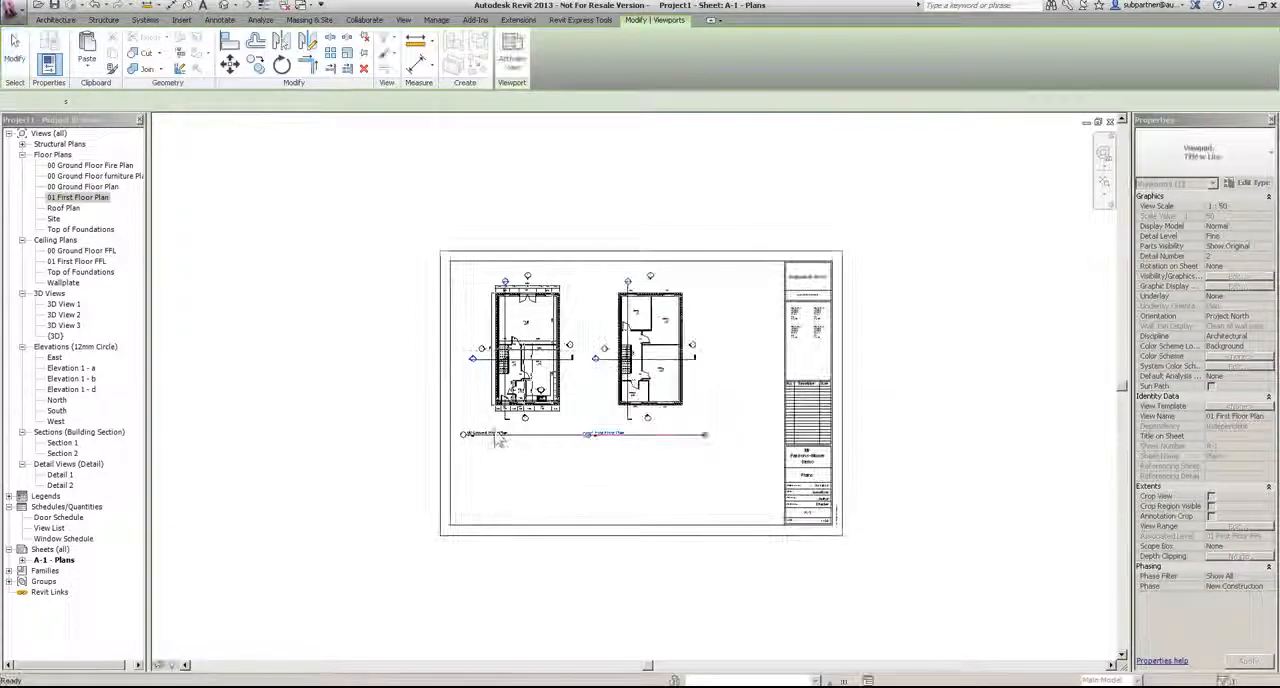
Step: Change both floor plan viewports on the sheet to the Title No Line type
{"action": "scroll", "coordinate": [500, 437], "scroll_direction": "up", "scroll_amount": 3}
{"action": "left_click", "coordinate": [545, 430], "text": "ctrl"}
{"action": "left_click", "coordinate": [1230, 157]}
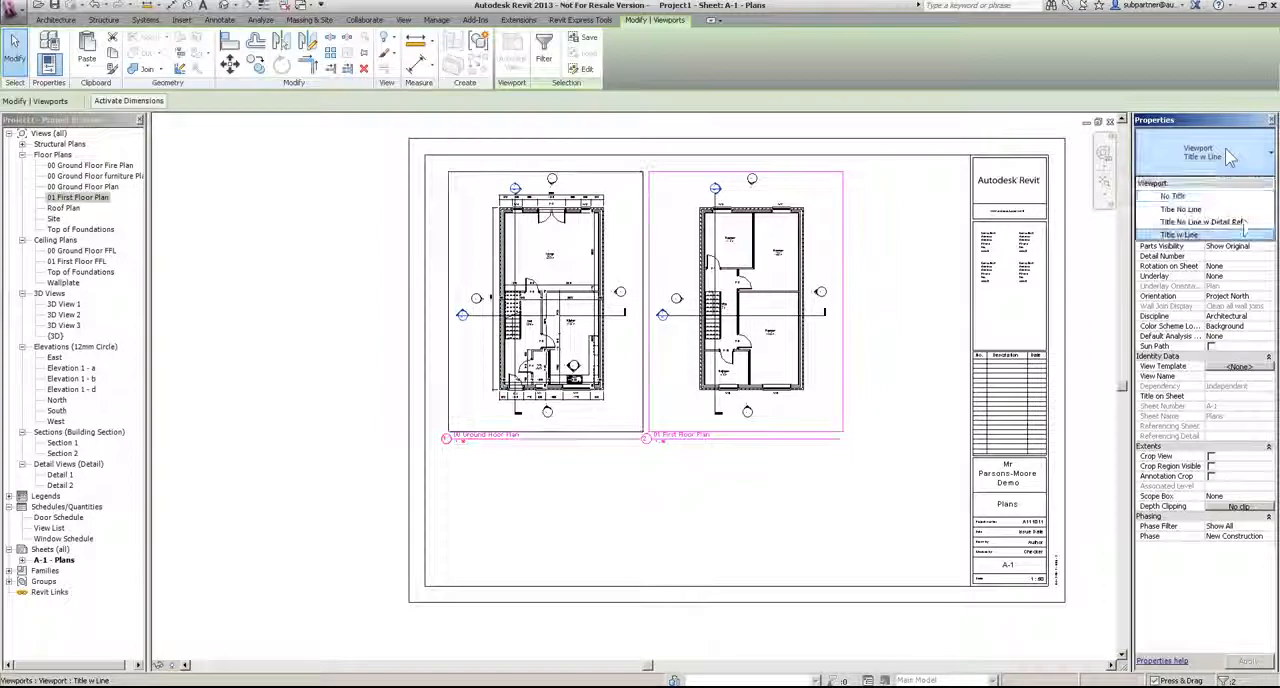
{"action": "left_click", "coordinate": [1190, 209]}
{"action": "left_click", "coordinate": [594, 506]}
Step: Place the Door Schedule on the sheet below the two floor plans
{"action": "scroll", "coordinate": [543, 471], "scroll_direction": "up", "scroll_amount": 3}
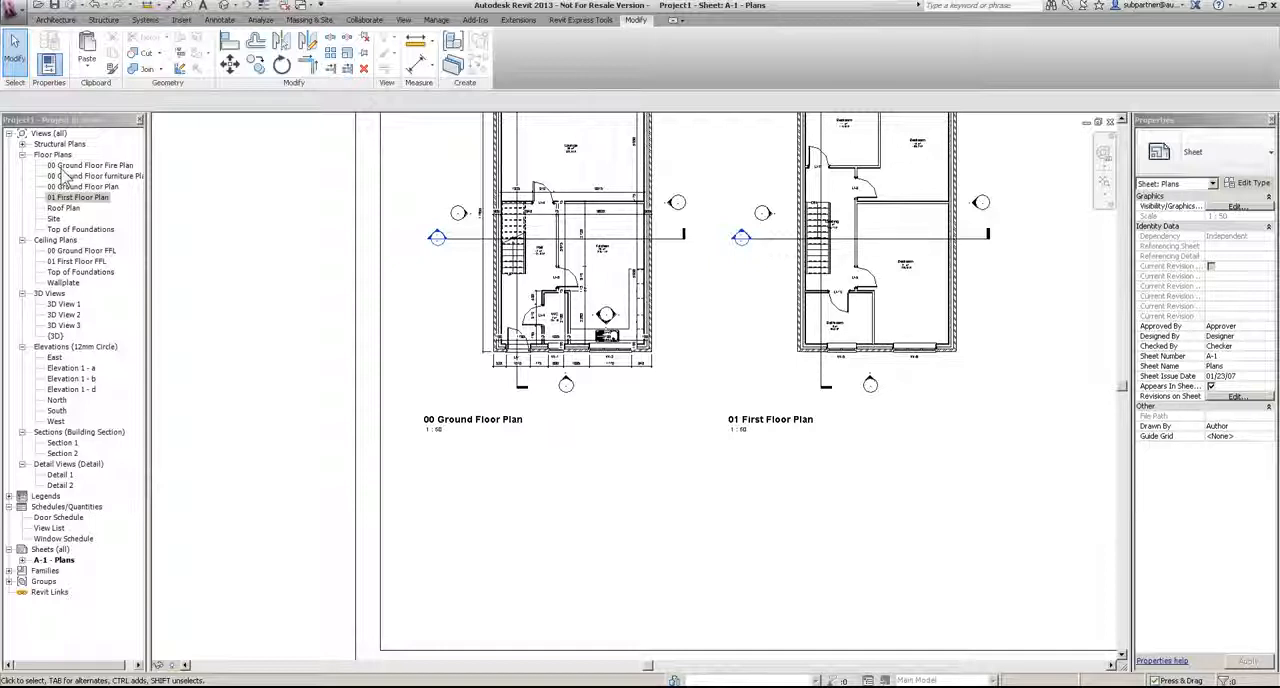
{"action": "scroll", "coordinate": [770, 430], "scroll_direction": "down", "scroll_amount": 3}
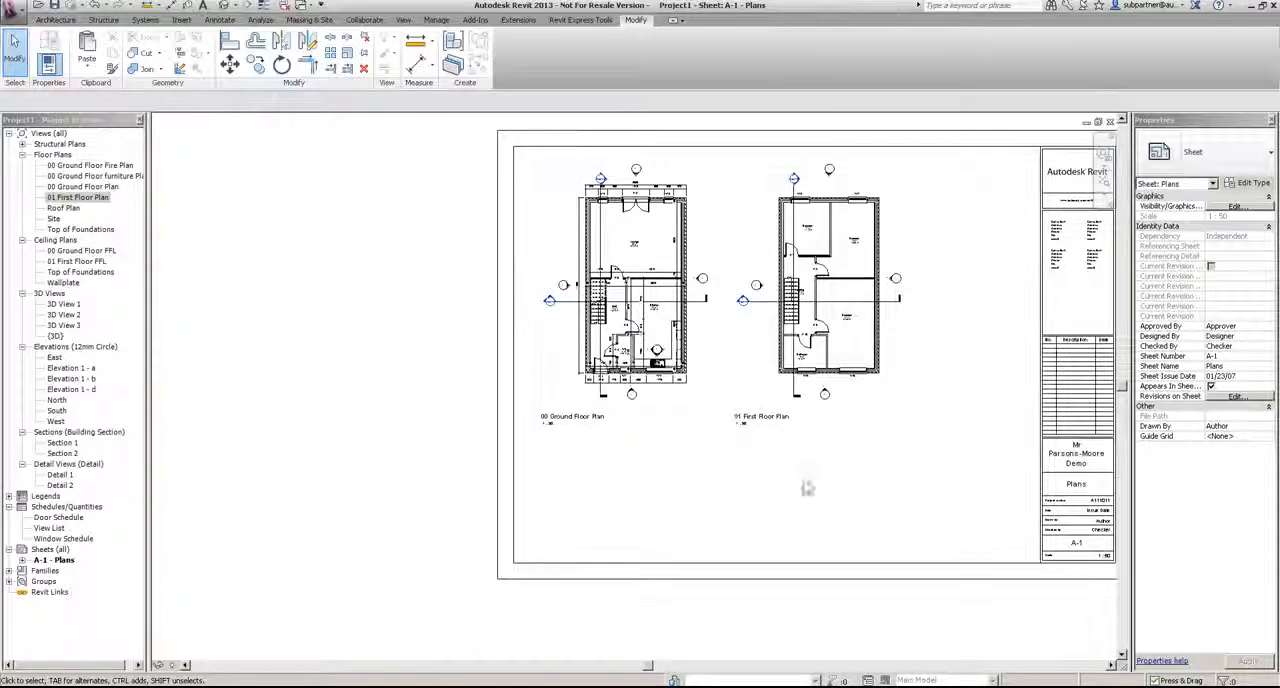
{"action": "scroll", "coordinate": [705, 410], "scroll_direction": "up", "scroll_amount": 2}
{"action": "scroll", "coordinate": [705, 410], "scroll_direction": "down", "scroll_amount": 2}
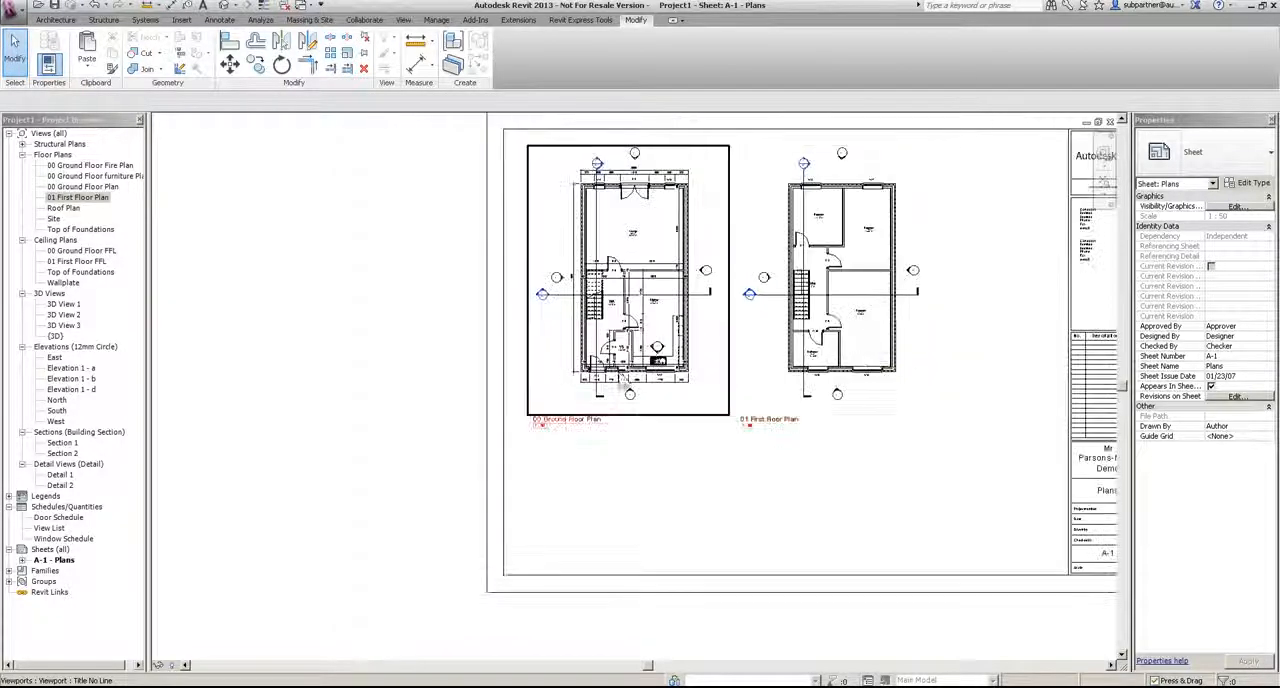
{"action": "left_click_drag", "start_coordinate": [52, 518], "coordinate": [659, 506]}
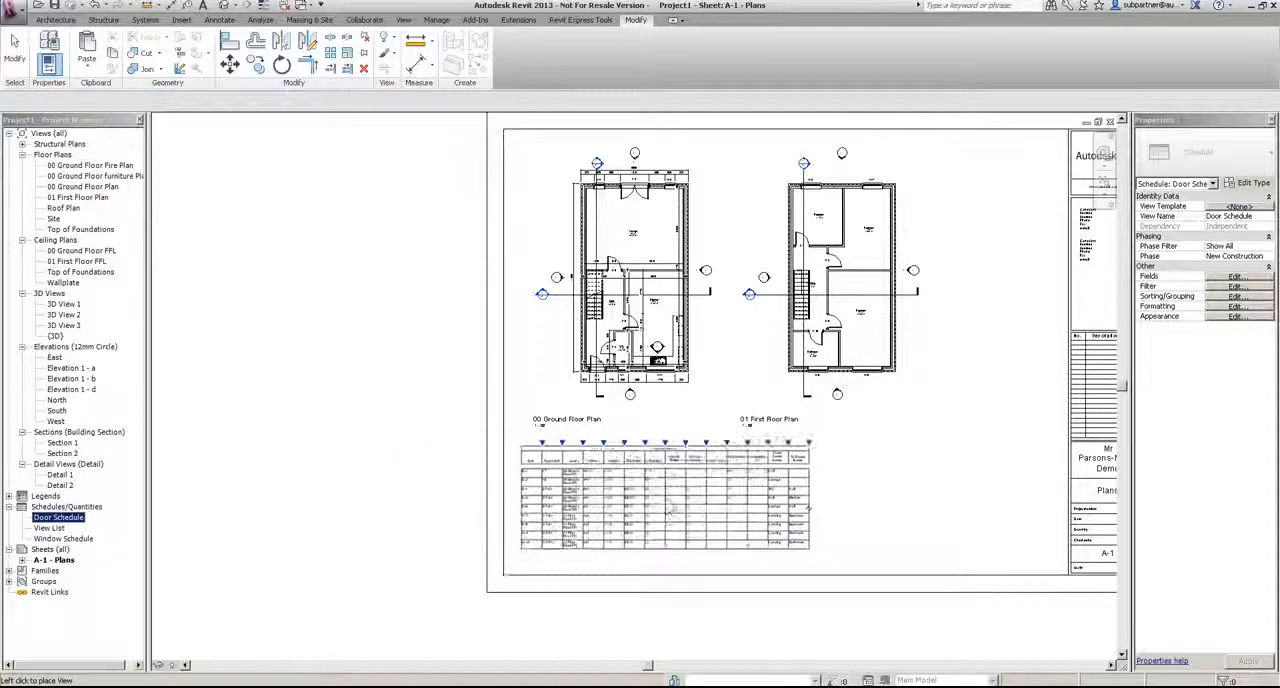
{"action": "left_click", "coordinate": [744, 514]}
Step: Widen the last two columns of the door schedule on the sheet
{"action": "left_click", "coordinate": [813, 455]}
{"action": "left_click_drag", "start_coordinate": [820, 443], "coordinate": [872, 447]}
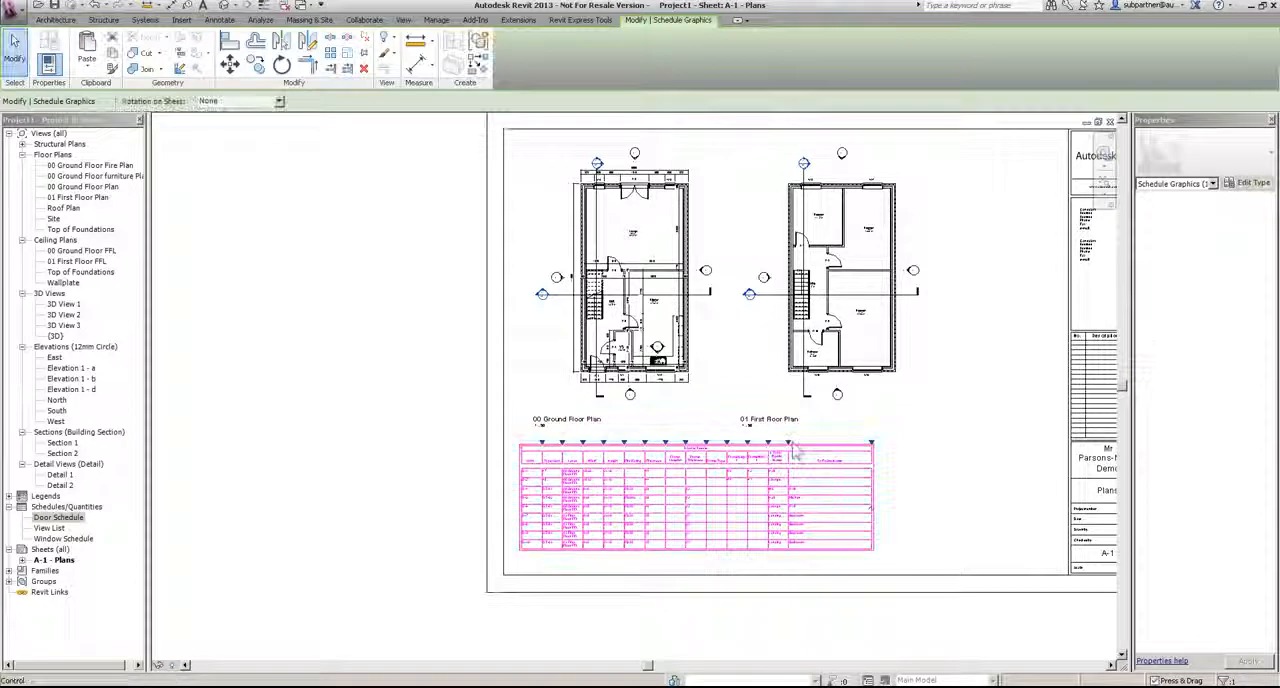
{"action": "left_click_drag", "start_coordinate": [790, 443], "coordinate": [822, 444]}
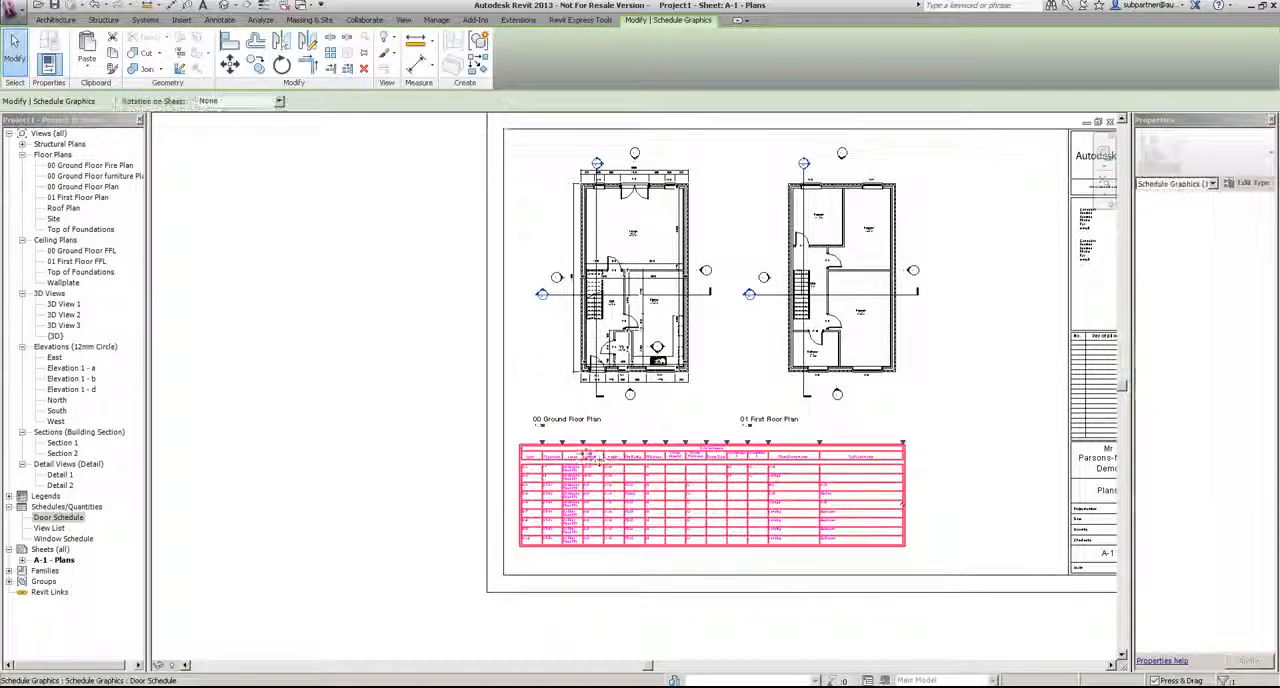
Step: Widen the Level column of the door schedule and nudge the schedule up towards the plan titles
{"action": "left_click_drag", "start_coordinate": [583, 443], "coordinate": [657, 444]}
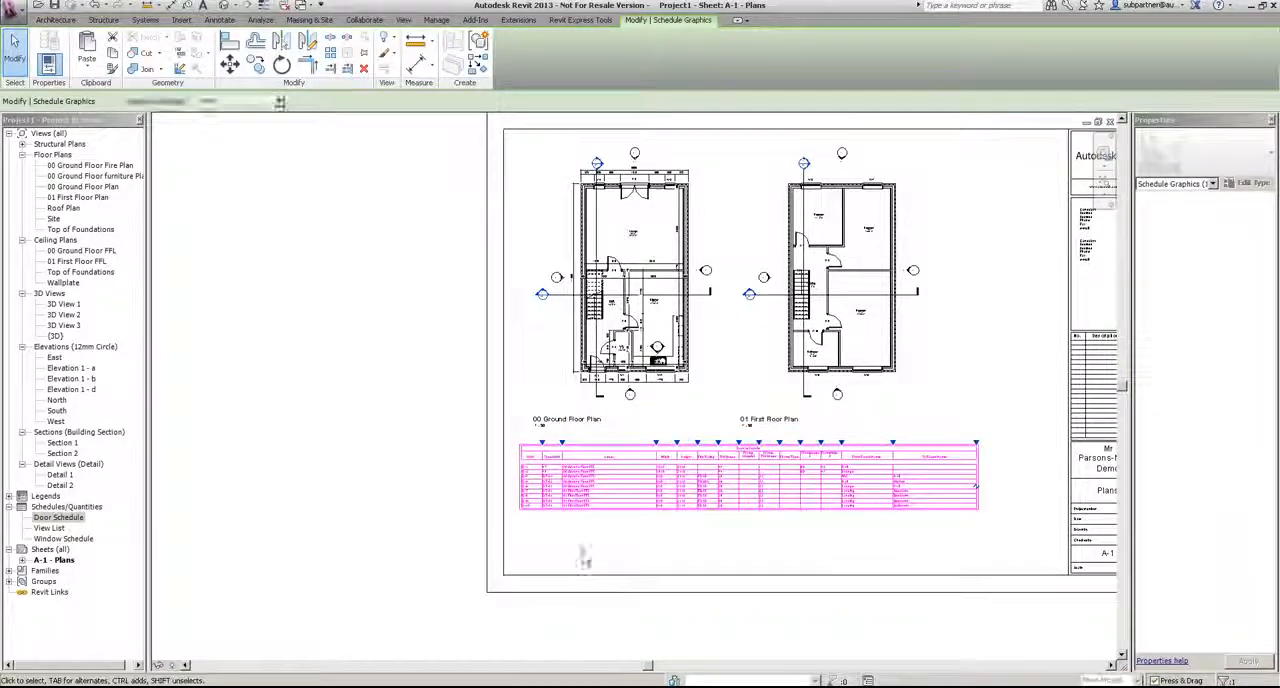
{"action": "left_click", "coordinate": [606, 538]}
{"action": "scroll", "coordinate": [608, 540], "scroll_direction": "up", "scroll_amount": 2}
{"action": "left_click", "coordinate": [627, 500]}
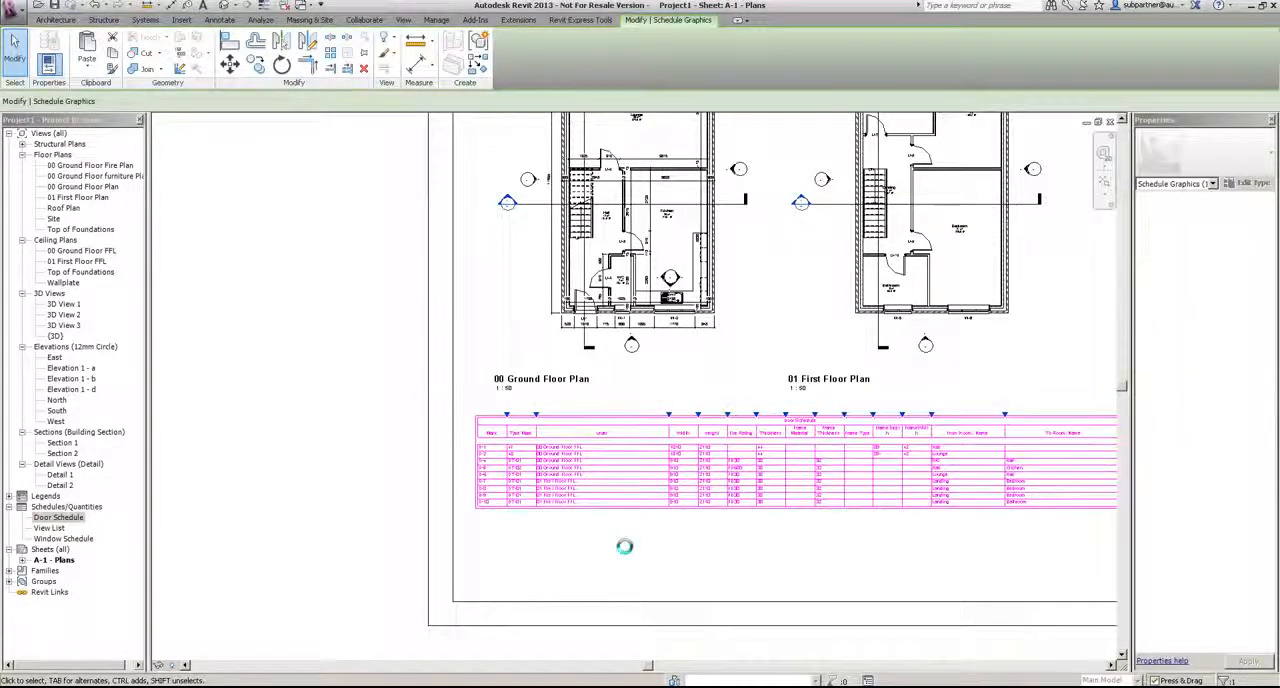
{"action": "key", "text": "Up"}
{"action": "key", "text": "Up"}
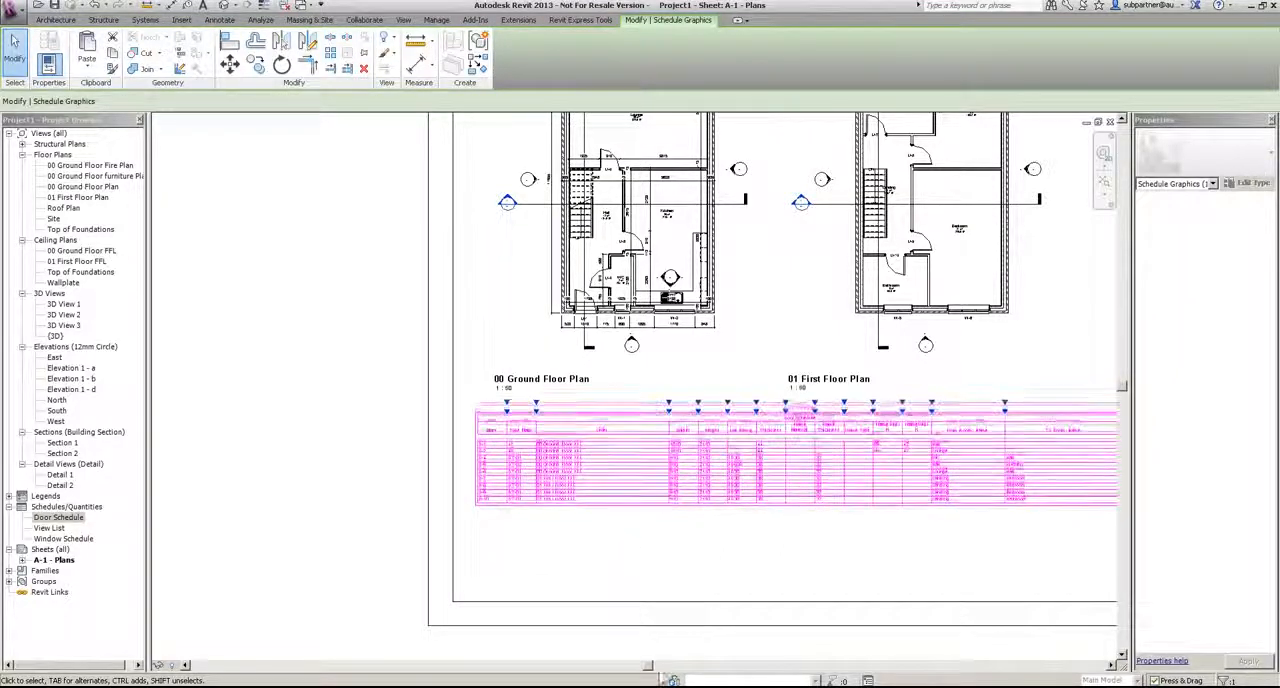
Step: Place the Window Schedule below the door schedule and widen its Family and Type, Description and Level columns
{"action": "left_click_drag", "start_coordinate": [55, 540], "coordinate": [592, 628]}
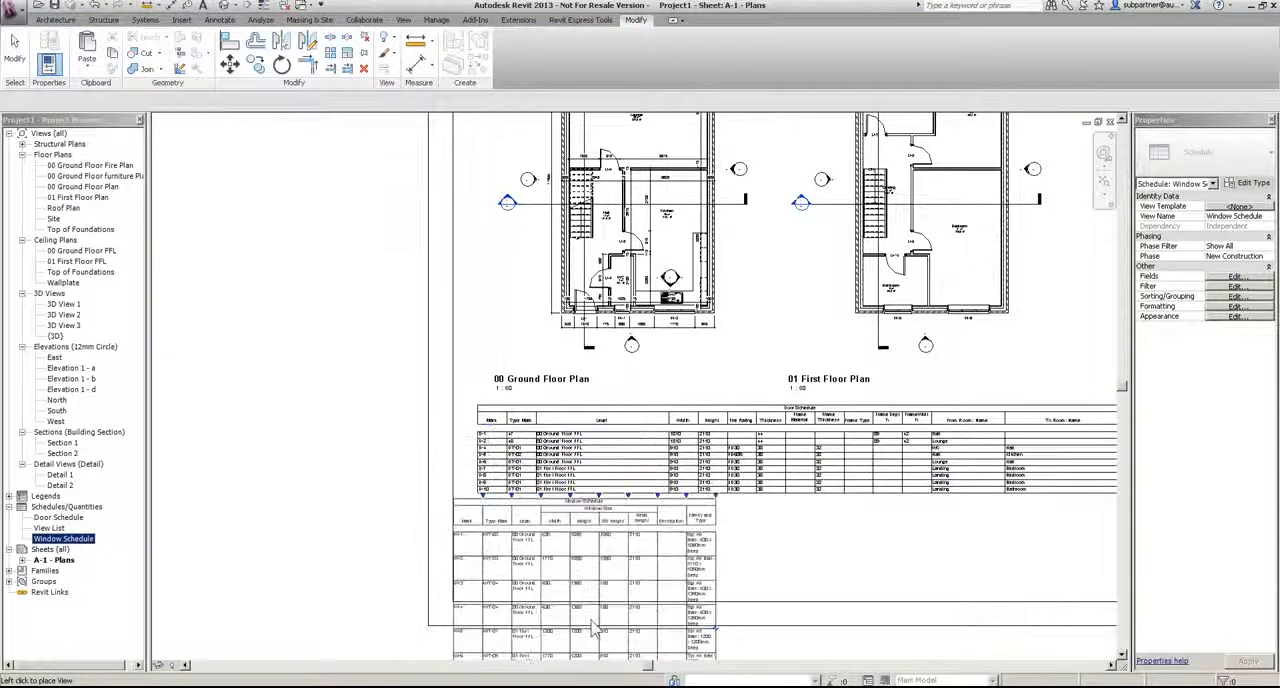
{"action": "left_click", "coordinate": [617, 642]}
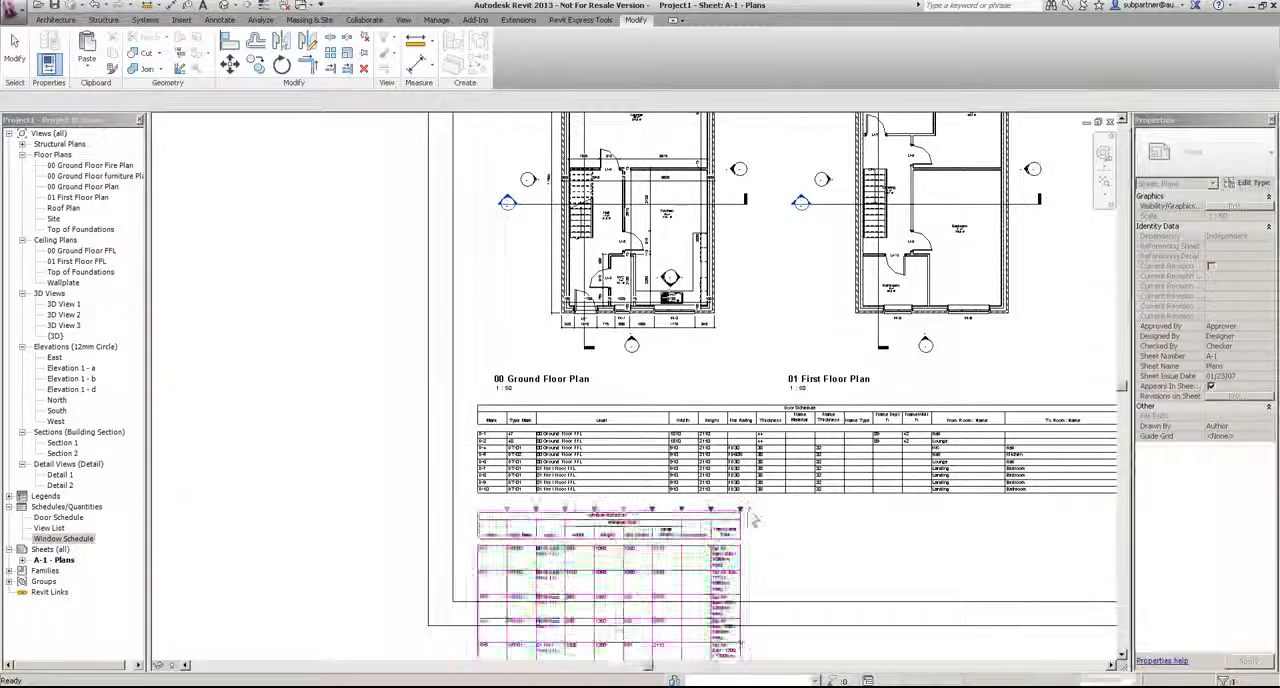
{"action": "left_click_drag", "start_coordinate": [741, 510], "coordinate": [923, 518]}
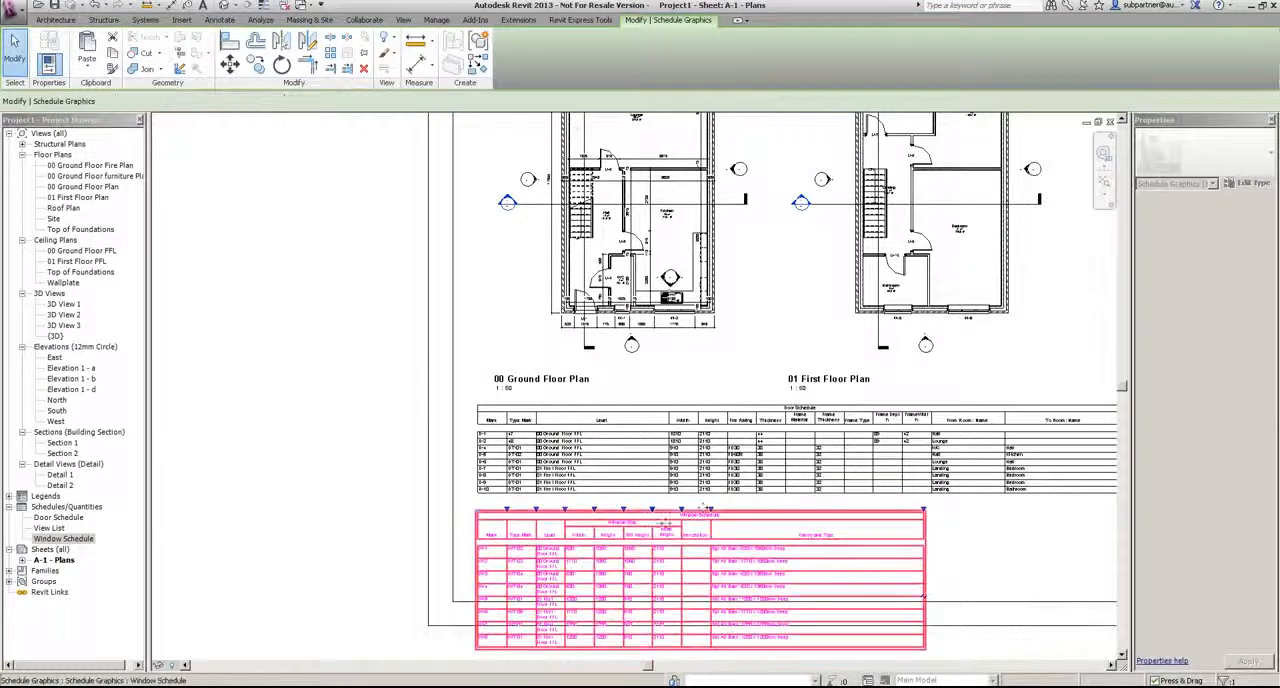
{"action": "left_click_drag", "start_coordinate": [735, 515], "coordinate": [750, 515]}
{"action": "left_click_drag", "start_coordinate": [566, 510], "coordinate": [648, 511]}
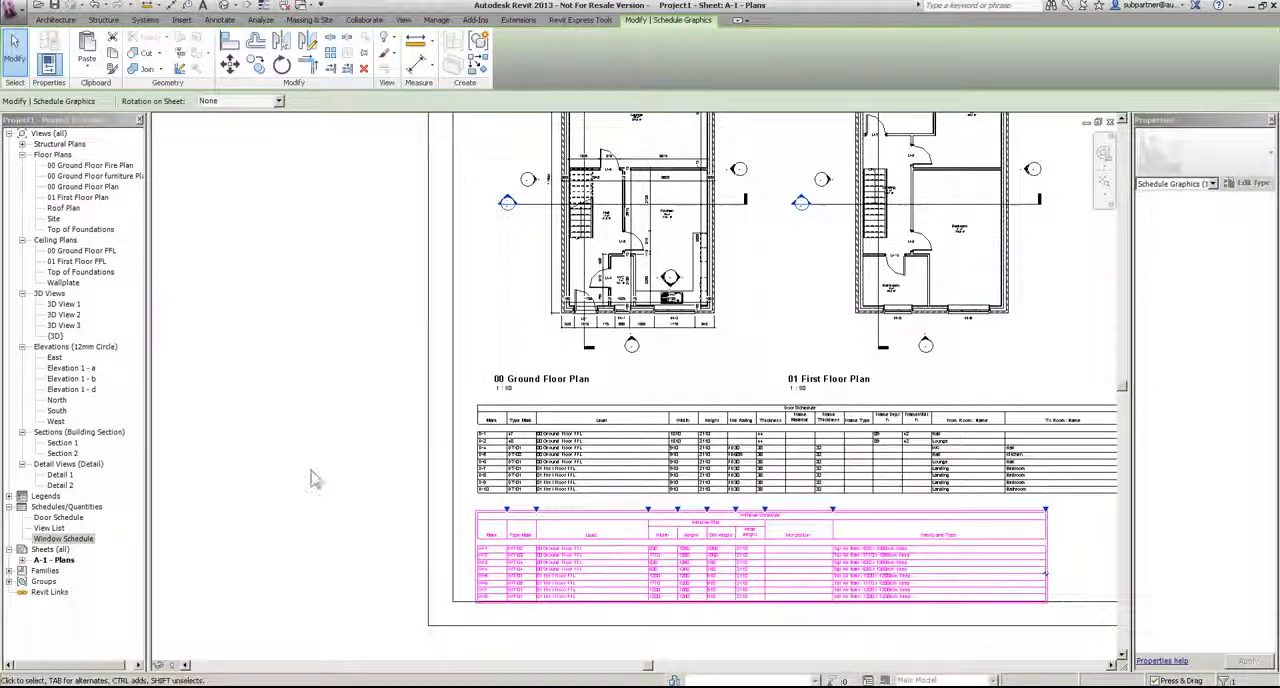
Step: Nudge the window schedule up so it sits clear of the sheet's lower border
{"action": "key", "text": "Up"}
{"action": "key", "text": "Up"}
{"action": "key", "text": "Up"}
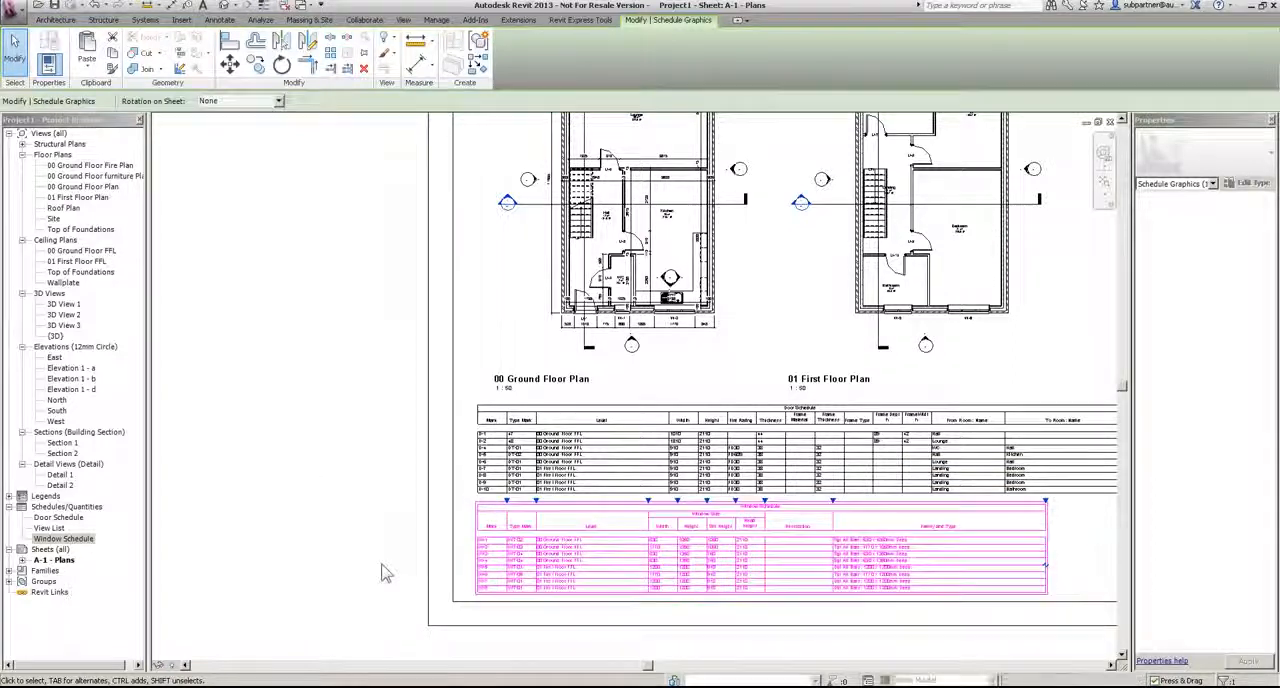
{"action": "left_click", "coordinate": [333, 350]}
Step: Create a new sheet with the A1 metric title block and name it Elevations 1
{"action": "scroll", "coordinate": [335, 393], "scroll_direction": "down", "scroll_amount": 2}
{"action": "middle_click_drag", "start_coordinate": [490, 395], "coordinate": [463, 437]}
{"action": "right_click", "coordinate": [50, 549]}
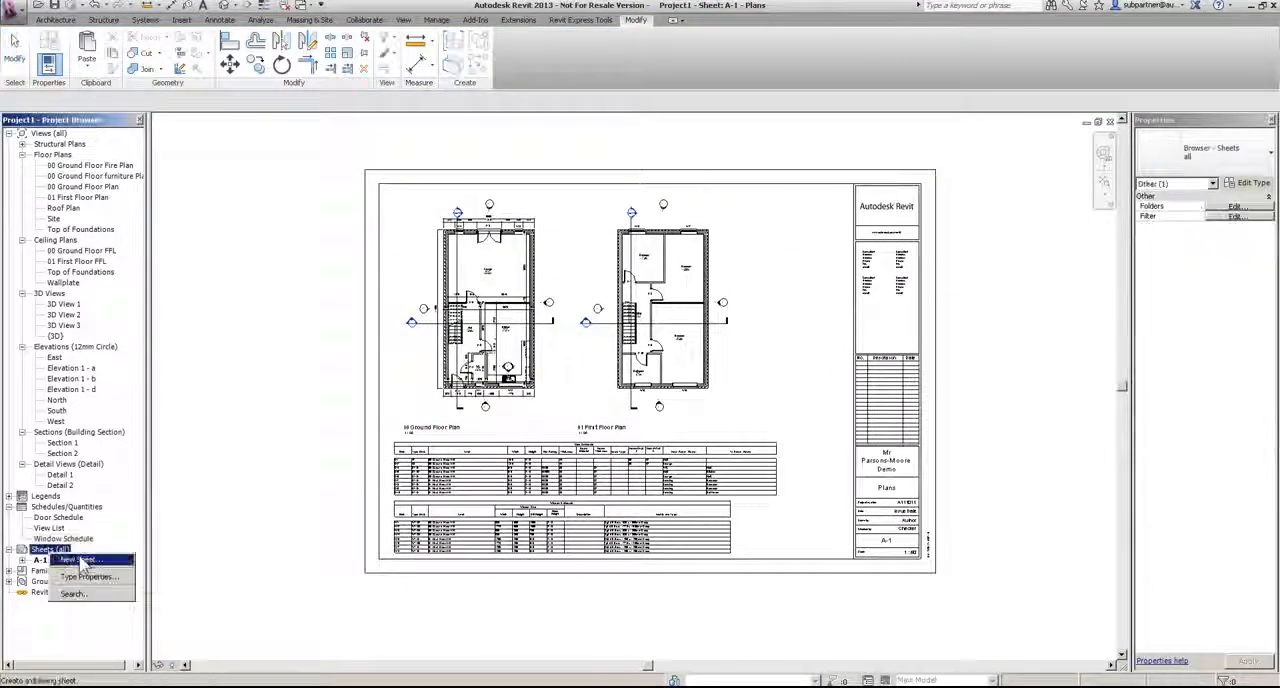
{"action": "left_click", "coordinate": [90, 561]}
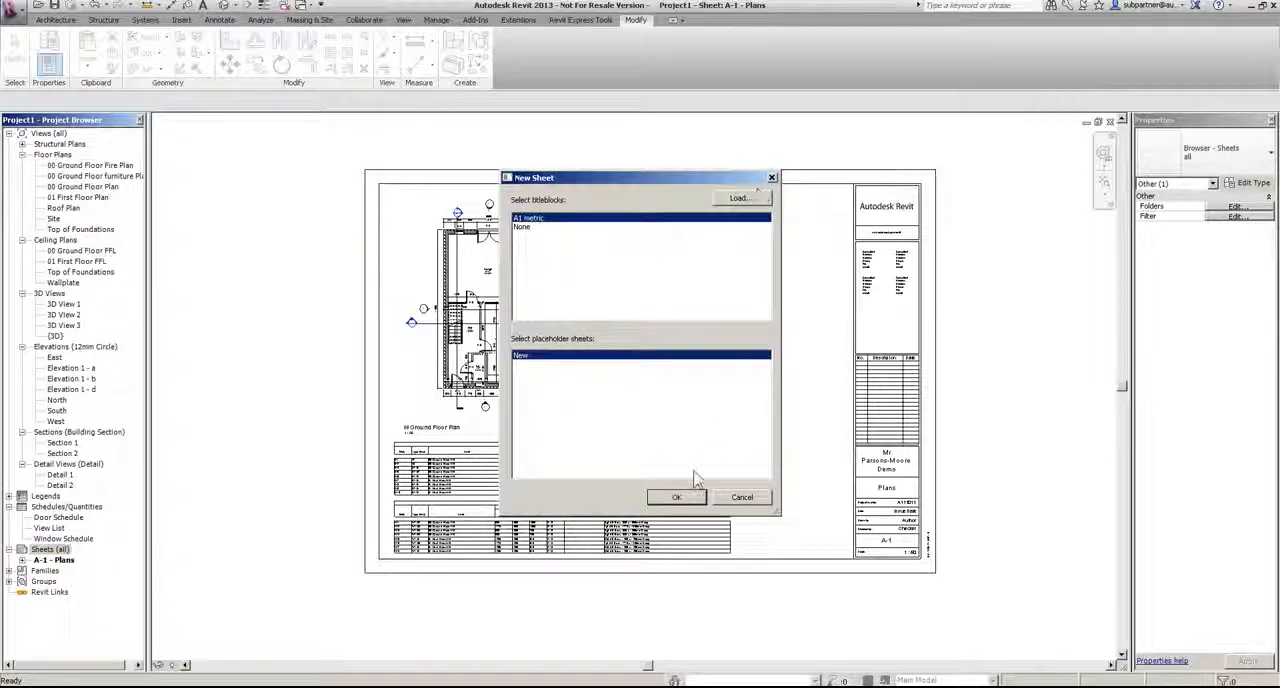
{"action": "left_click", "coordinate": [676, 497]}
{"action": "left_click", "coordinate": [920, 560]}
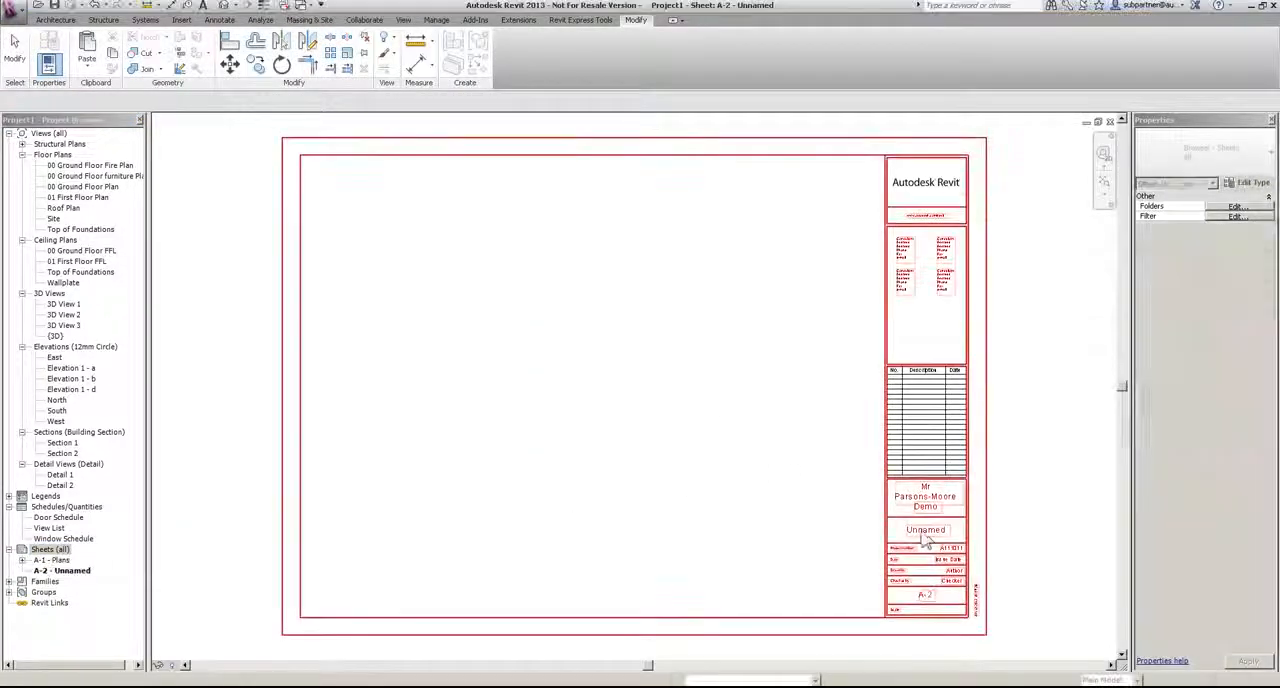
{"action": "type", "text": "Elevations"}
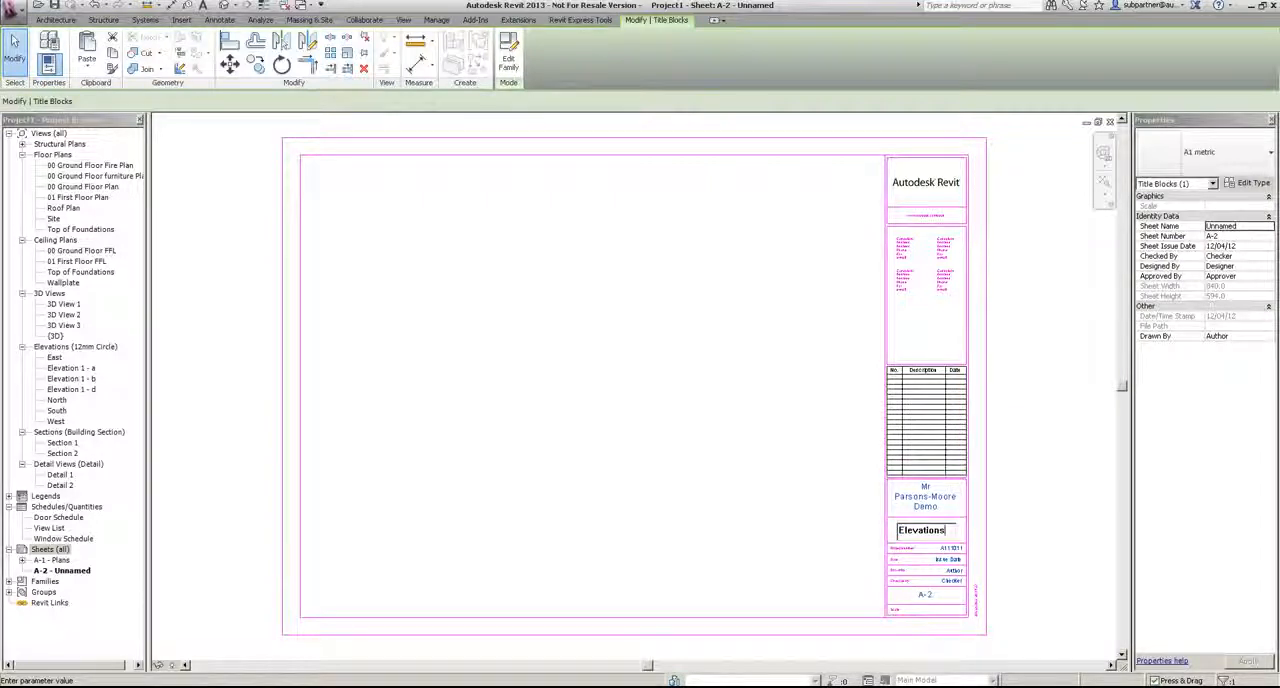
{"action": "type", "text": " 1"}
{"action": "left_click", "coordinate": [1077, 574]}
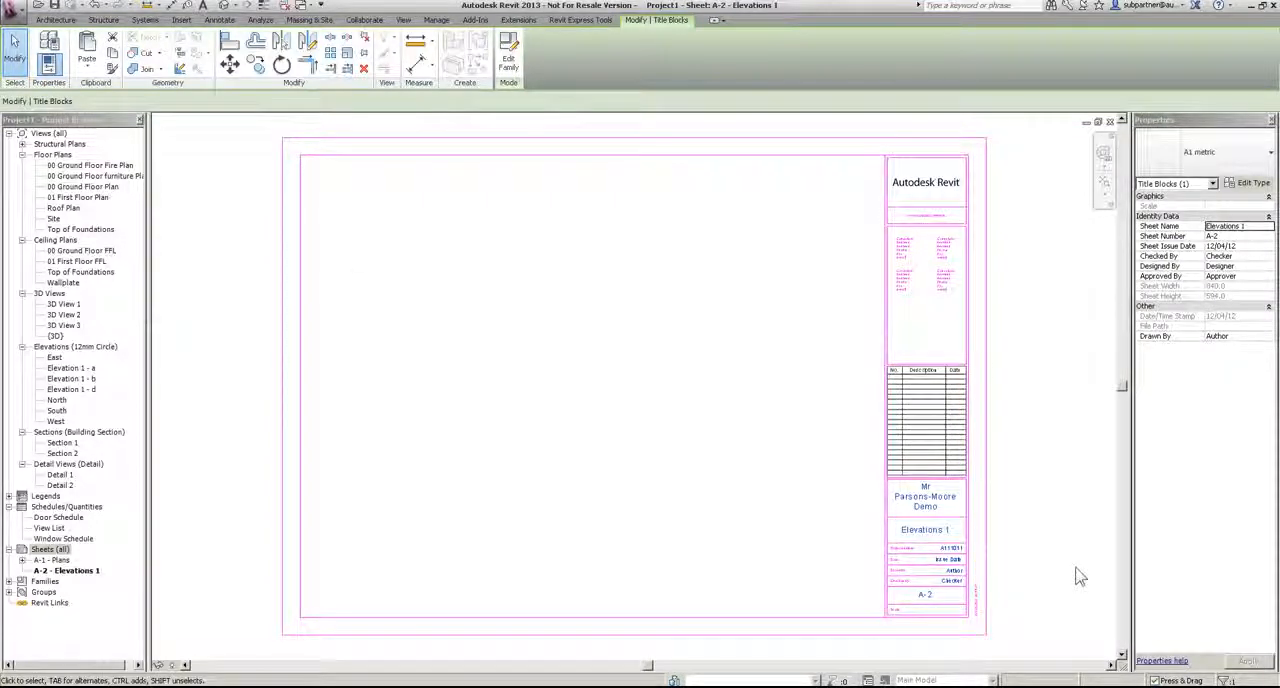
Step: Place the South elevation in the upper part of sheet A-2
{"action": "left_click_drag", "start_coordinate": [57, 411], "coordinate": [486, 289]}
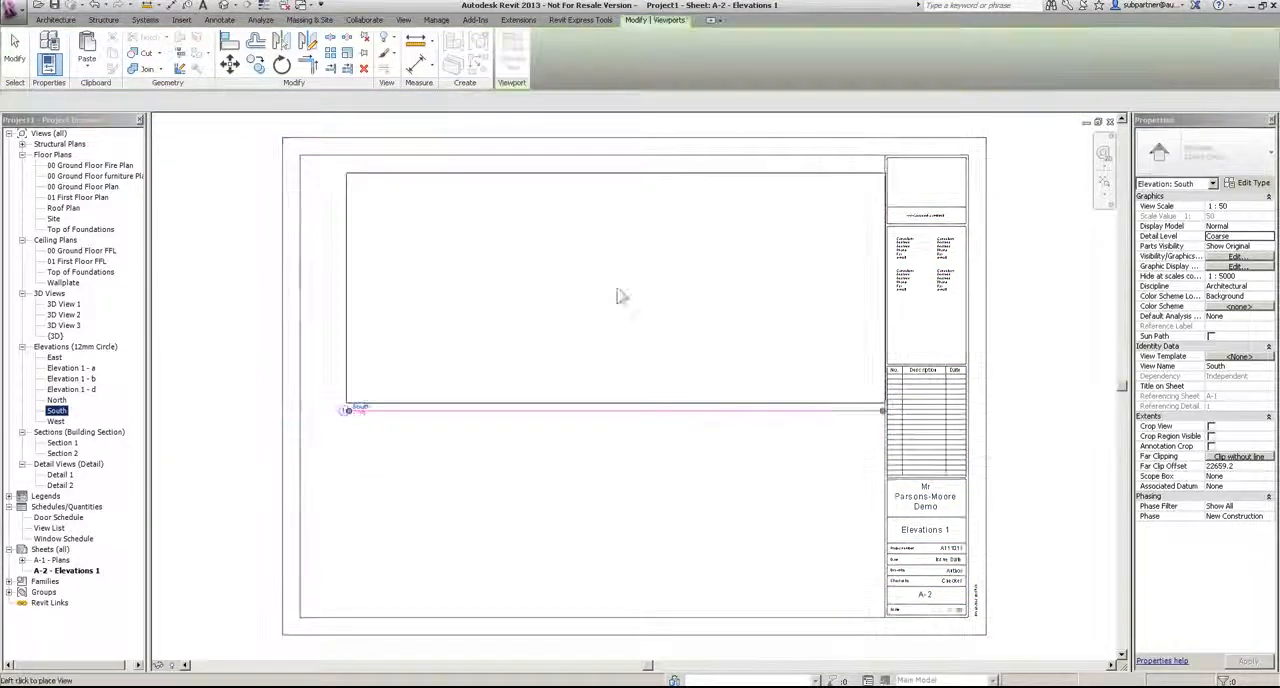
{"action": "left_click", "coordinate": [582, 291]}
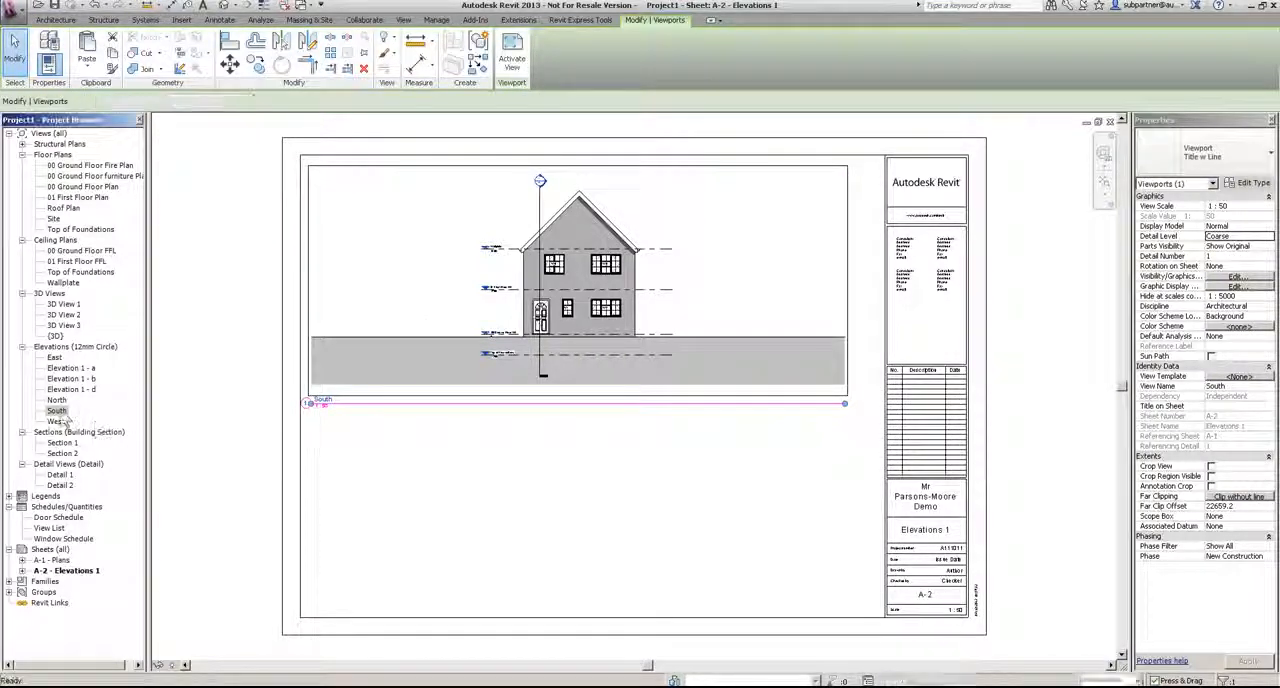
Step: Turn on Crop View and Crop Region Visible in the South elevation and pull both crop sides in around the house
{"action": "double_click", "coordinate": [57, 411]}
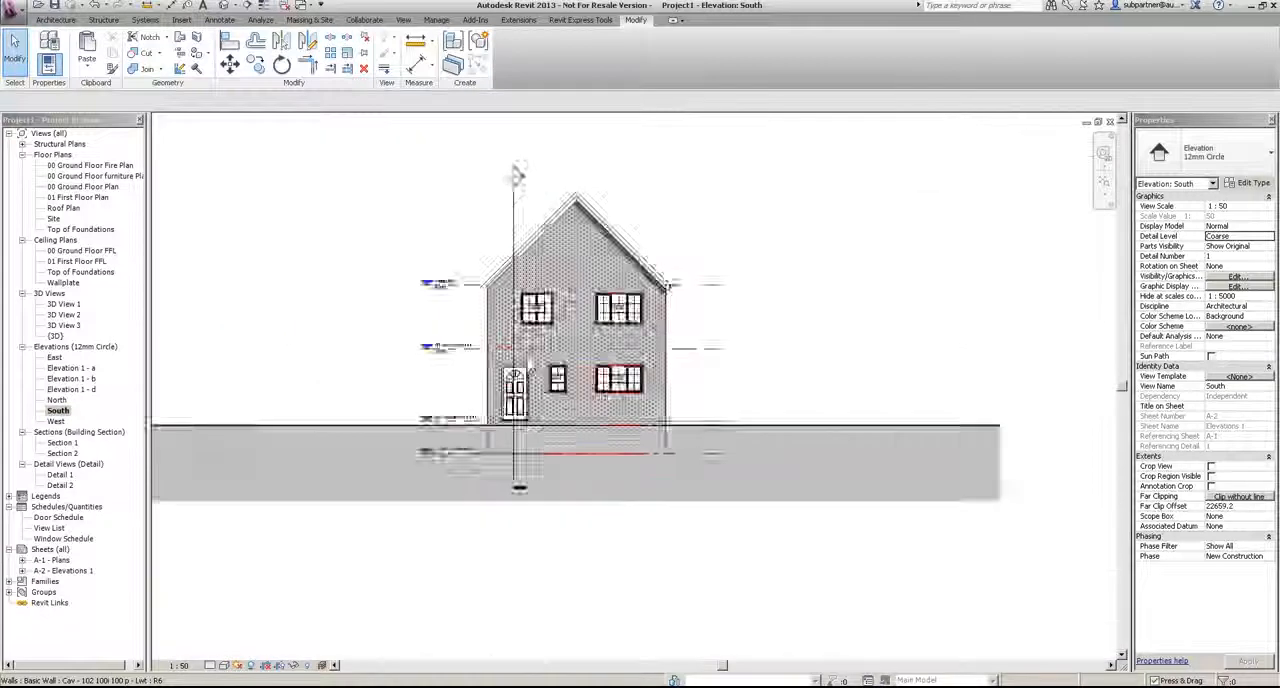
{"action": "left_click", "coordinate": [1211, 466]}
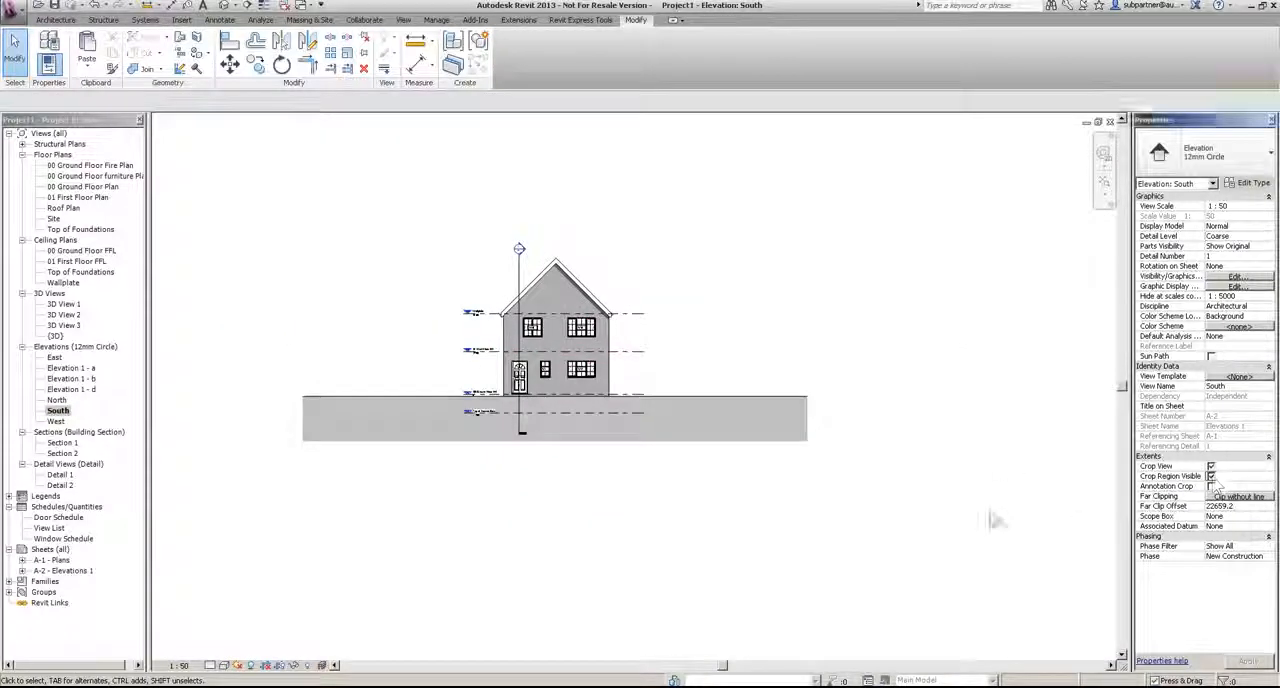
{"action": "left_click", "coordinate": [1211, 476]}
{"action": "left_click", "coordinate": [857, 366]}
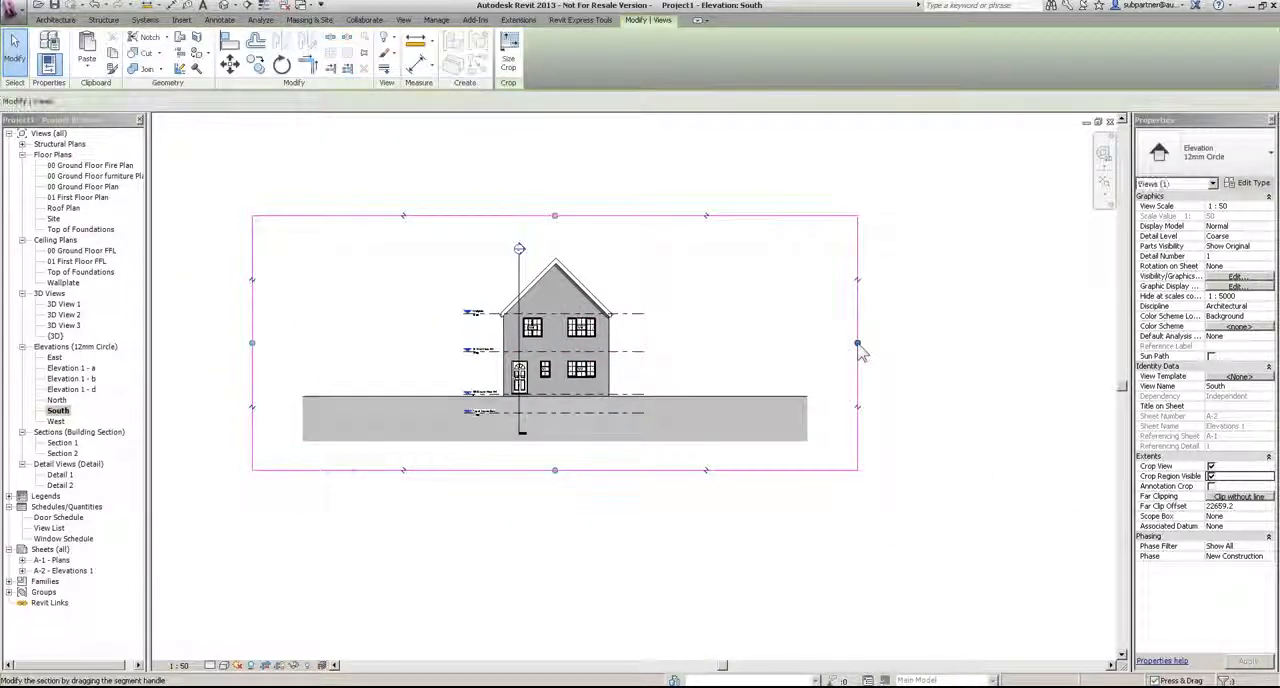
{"action": "left_click_drag", "start_coordinate": [857, 343], "coordinate": [643, 343]}
{"action": "left_click_drag", "start_coordinate": [254, 345], "coordinate": [458, 344]}
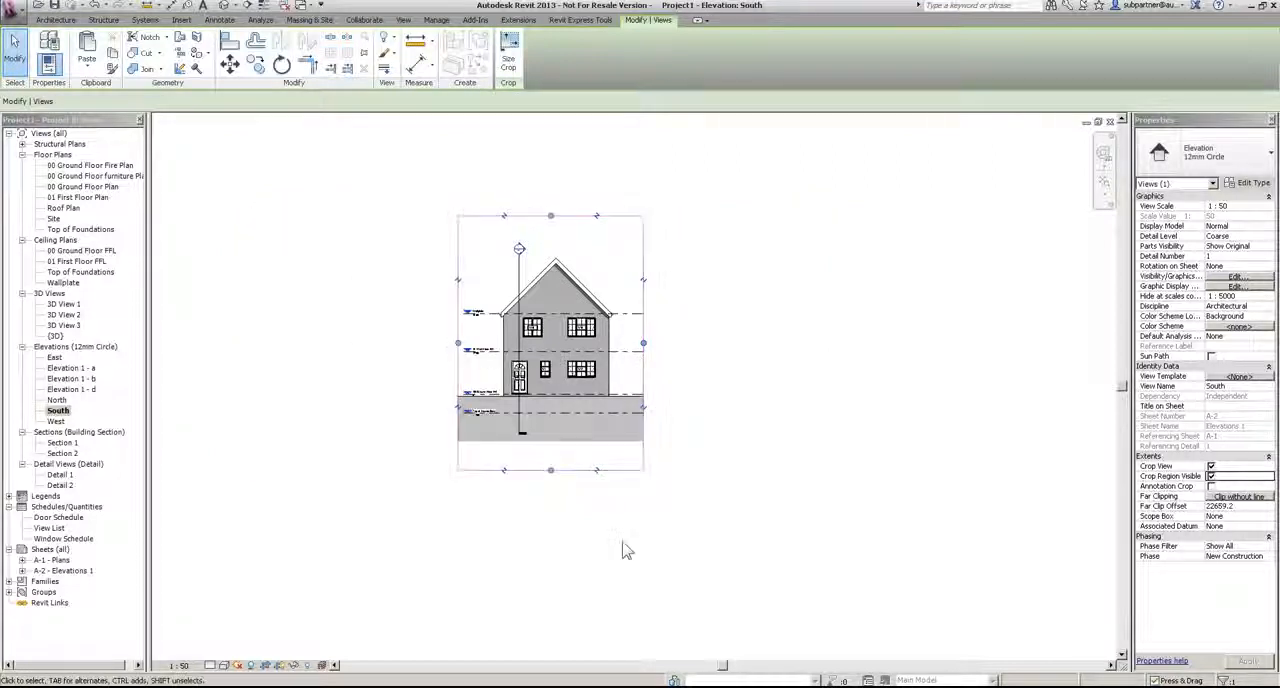
{"action": "left_click", "coordinate": [657, 551]}
Step: Enable Crop View and Crop Region Visible for the East, North, South and West elevations together
{"action": "left_click", "coordinate": [56, 421], "text": "ctrl"}
{"action": "left_click", "coordinate": [57, 400], "text": "ctrl"}
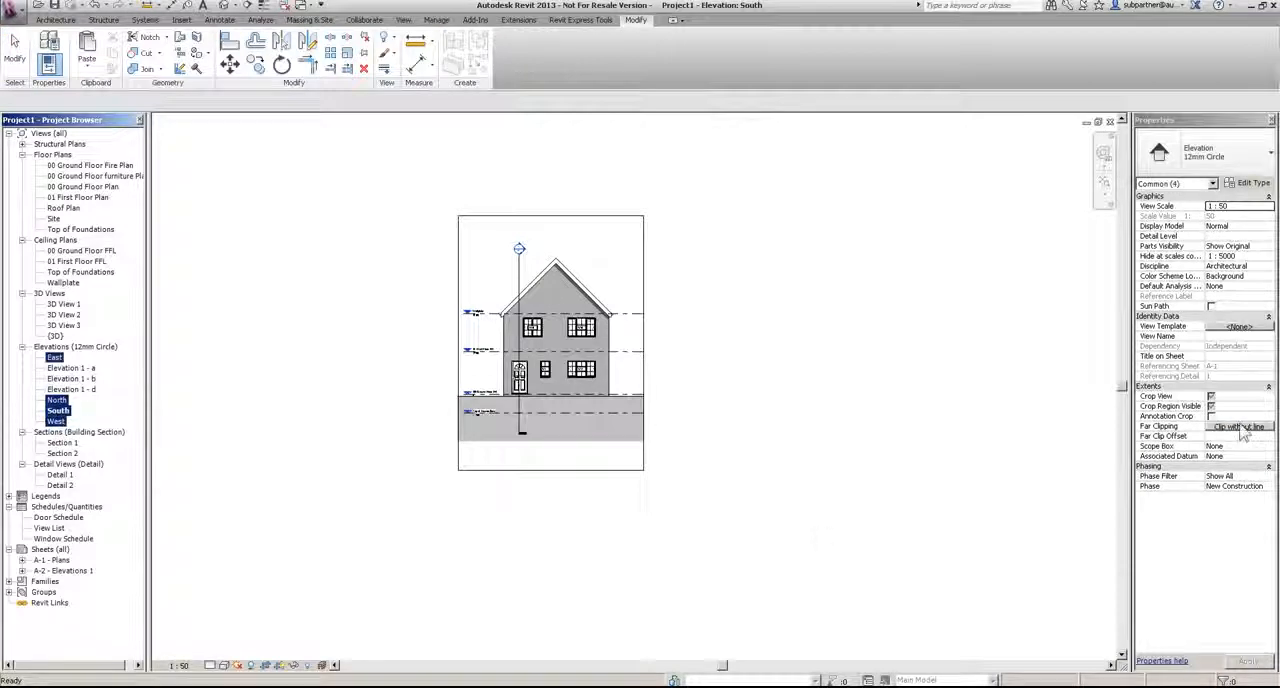
{"action": "left_click", "coordinate": [1216, 408]}
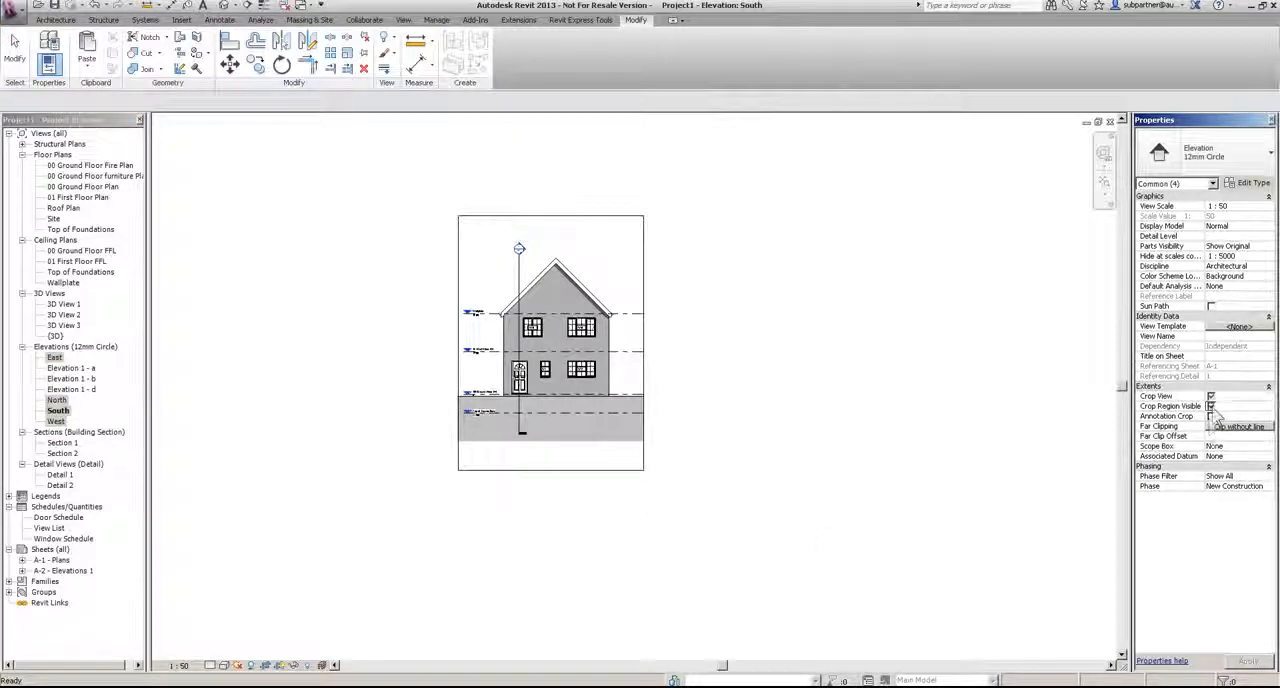
{"action": "left_click", "coordinate": [836, 499]}
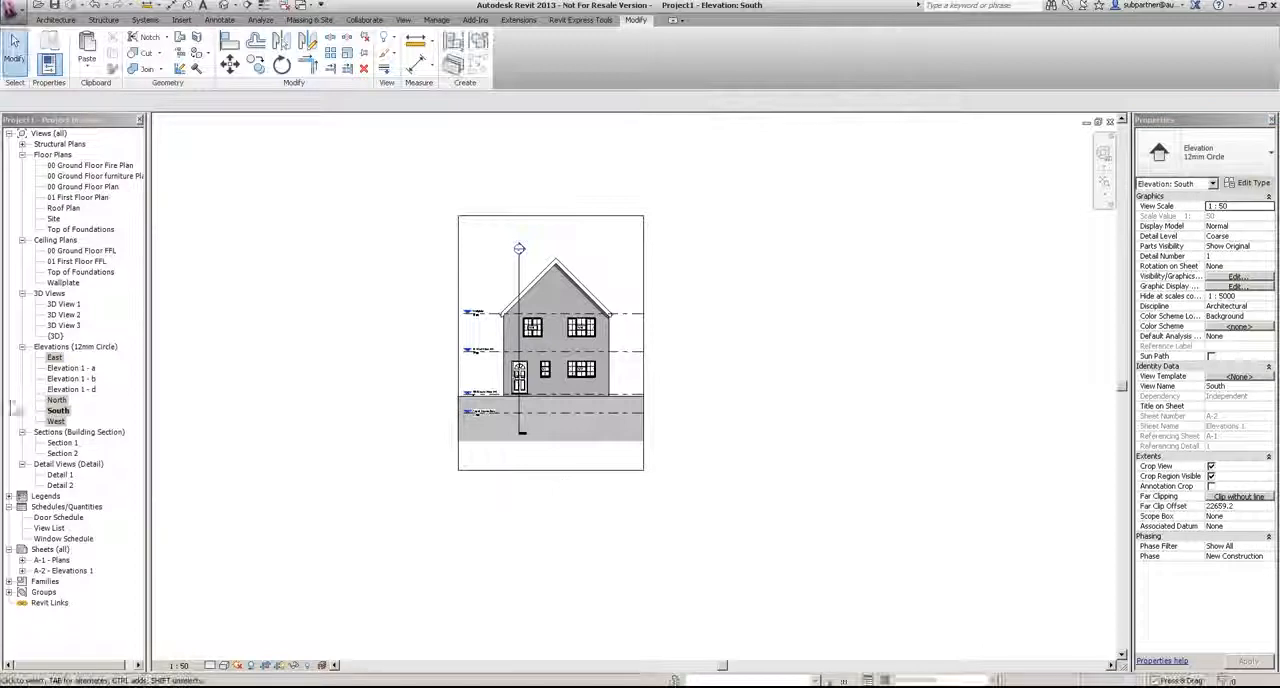
Step: Narrow the West elevation's crop region on both sides to fit closely around the house and level heads
{"action": "double_click", "coordinate": [56, 422]}
{"action": "scroll", "coordinate": [605, 380], "scroll_direction": "down", "scroll_amount": 1}
{"action": "scroll", "coordinate": [605, 380], "scroll_direction": "down", "scroll_amount": 4}
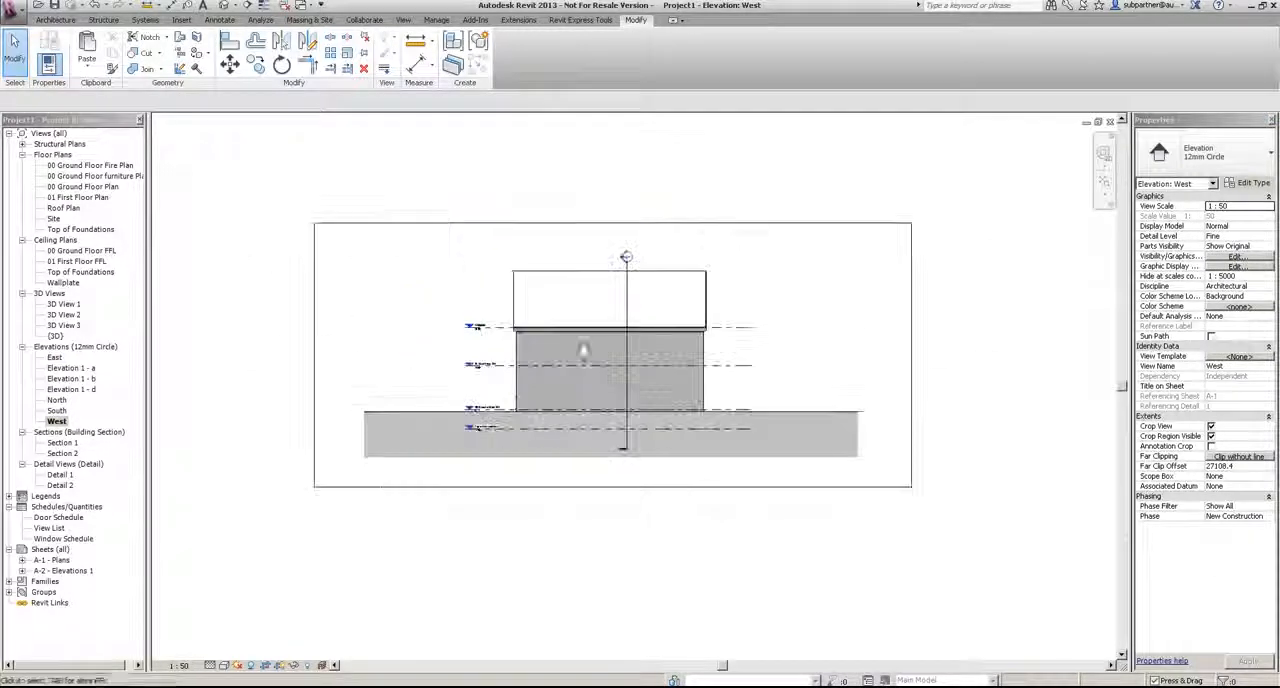
{"action": "left_click", "coordinate": [418, 233]}
{"action": "left_click_drag", "start_coordinate": [314, 355], "coordinate": [460, 355]}
{"action": "left_click_drag", "start_coordinate": [911, 355], "coordinate": [730, 355]}
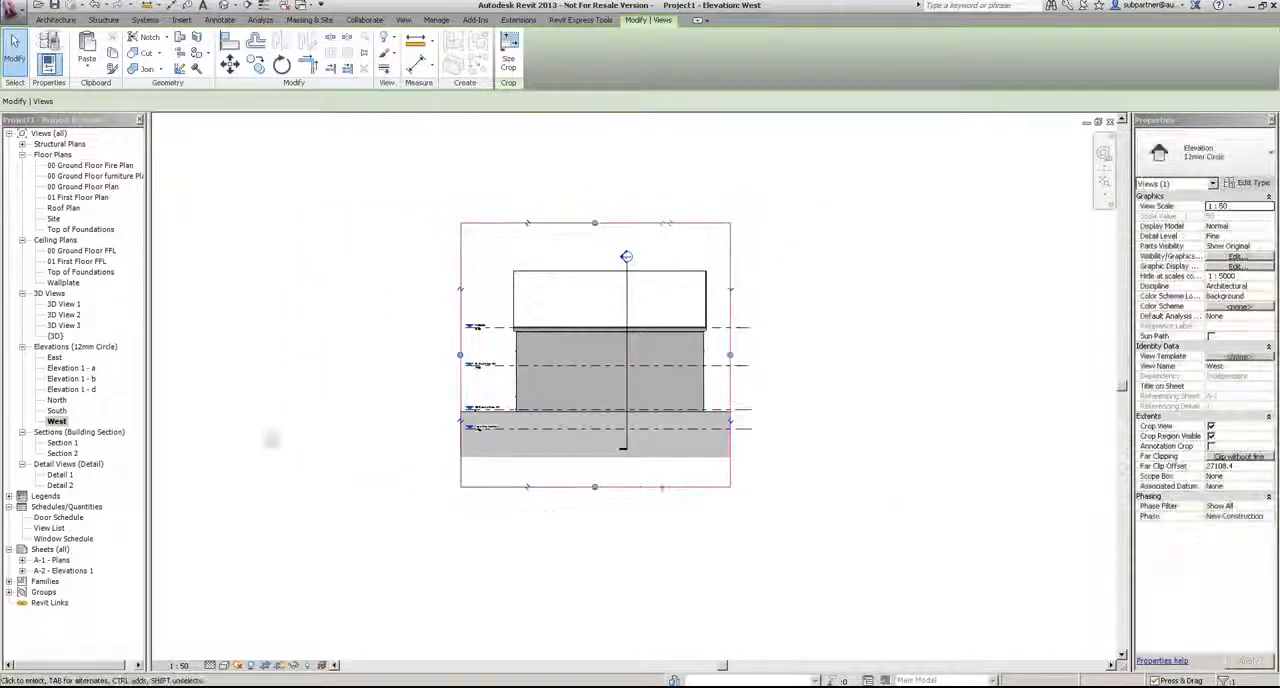
Step: Narrow the East elevation's crop region on both sides to fit closely around the house
{"action": "double_click", "coordinate": [54, 357]}
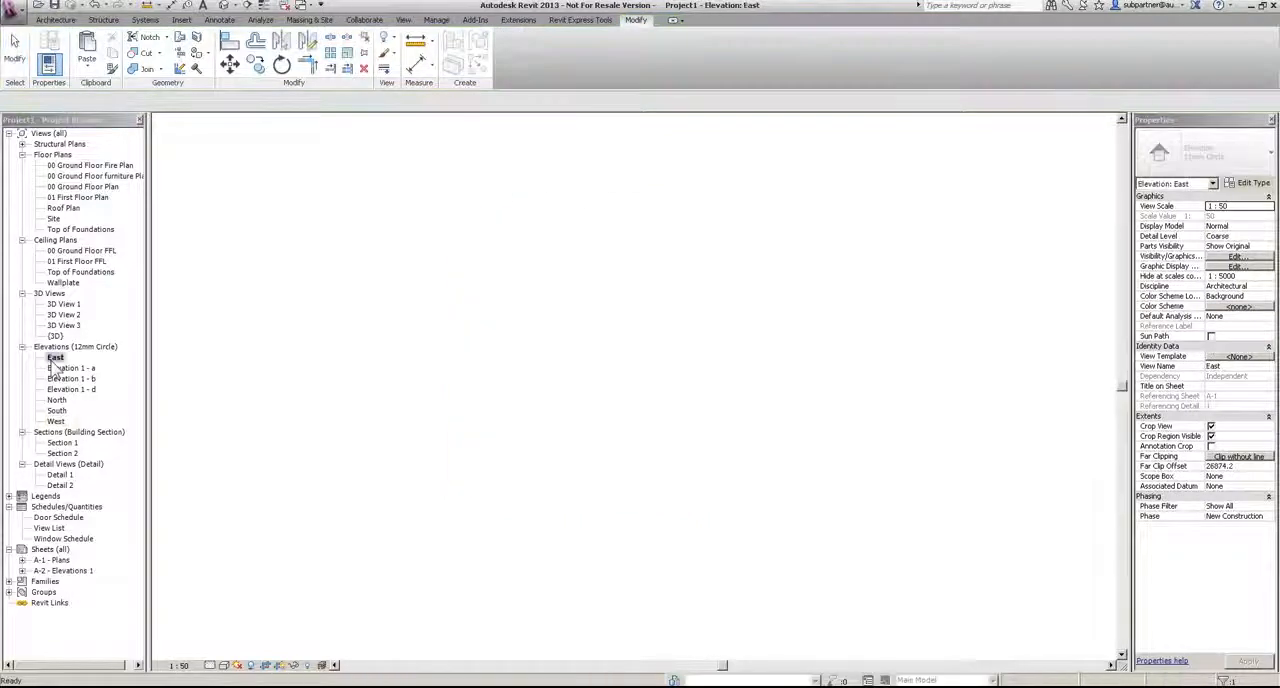
{"action": "scroll", "coordinate": [551, 442], "scroll_direction": "down", "scroll_amount": 5}
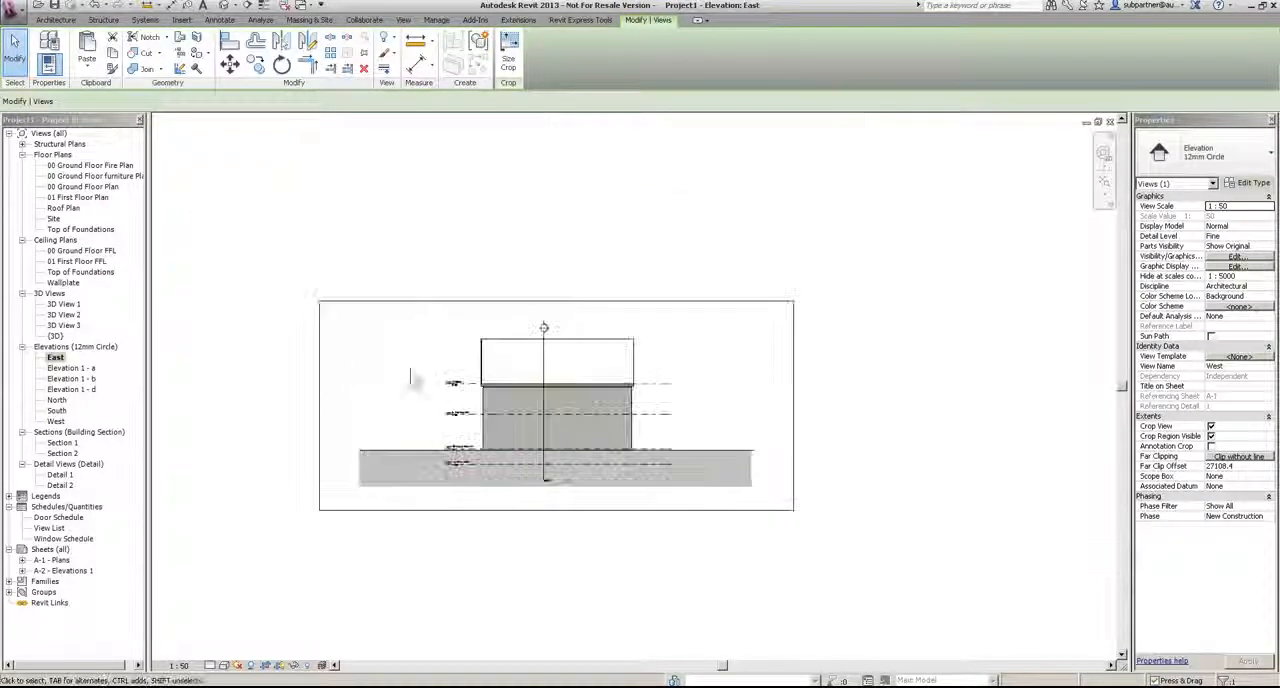
{"action": "left_click", "coordinate": [326, 405]}
{"action": "left_click_drag", "start_coordinate": [327, 410], "coordinate": [448, 410]}
{"action": "left_click_drag", "start_coordinate": [793, 407], "coordinate": [652, 408]}
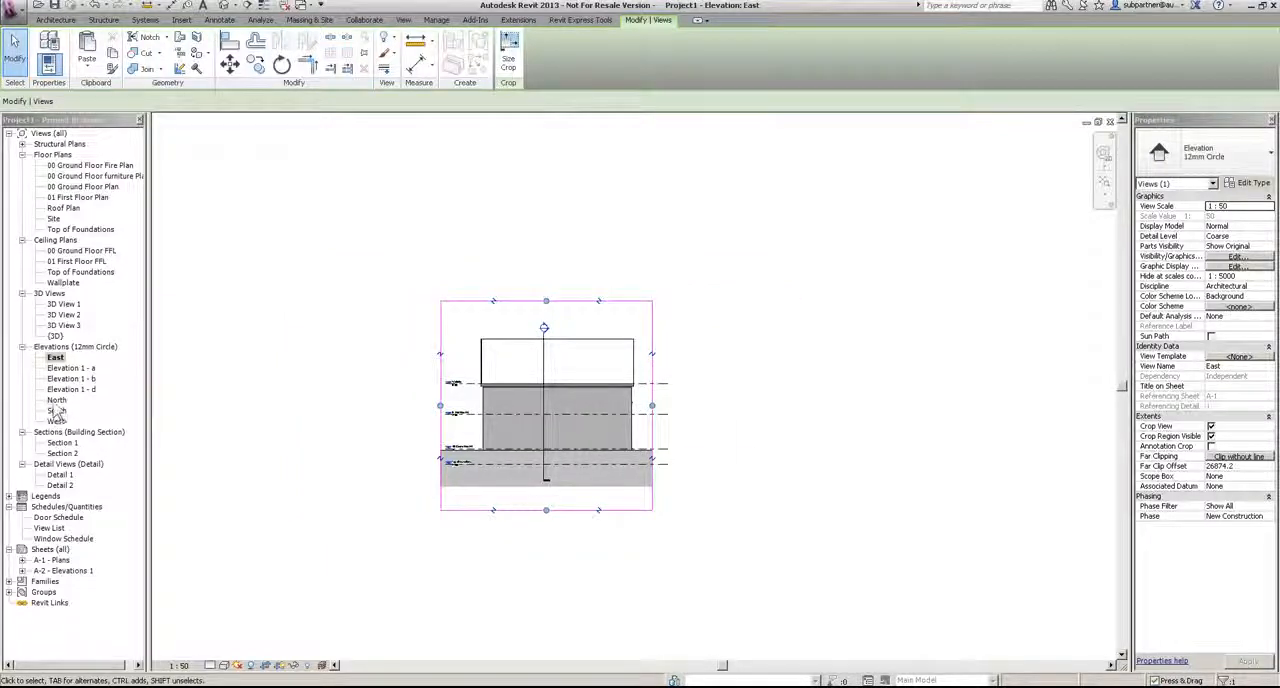
Step: Narrow the North elevation's crop region on both sides to fit closely around the house and level heads
{"action": "double_click", "coordinate": [57, 401]}
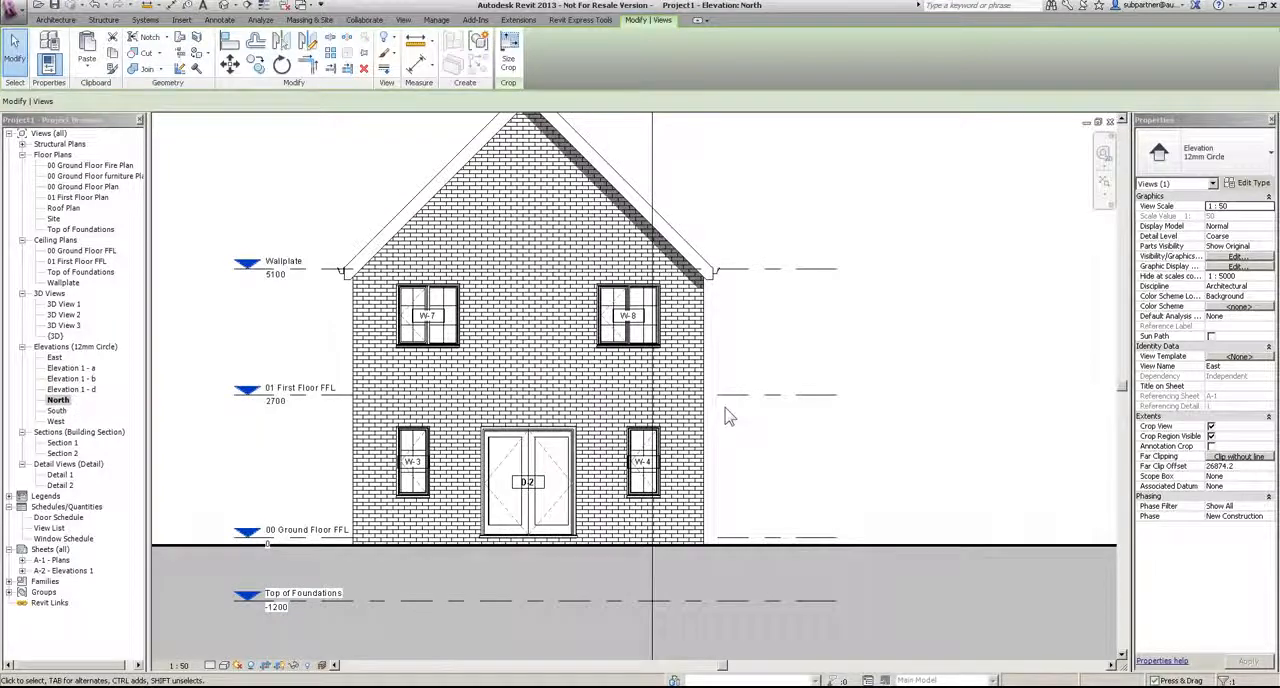
{"action": "scroll", "coordinate": [729, 418], "scroll_direction": "down", "scroll_amount": 5}
{"action": "left_click", "coordinate": [355, 395]}
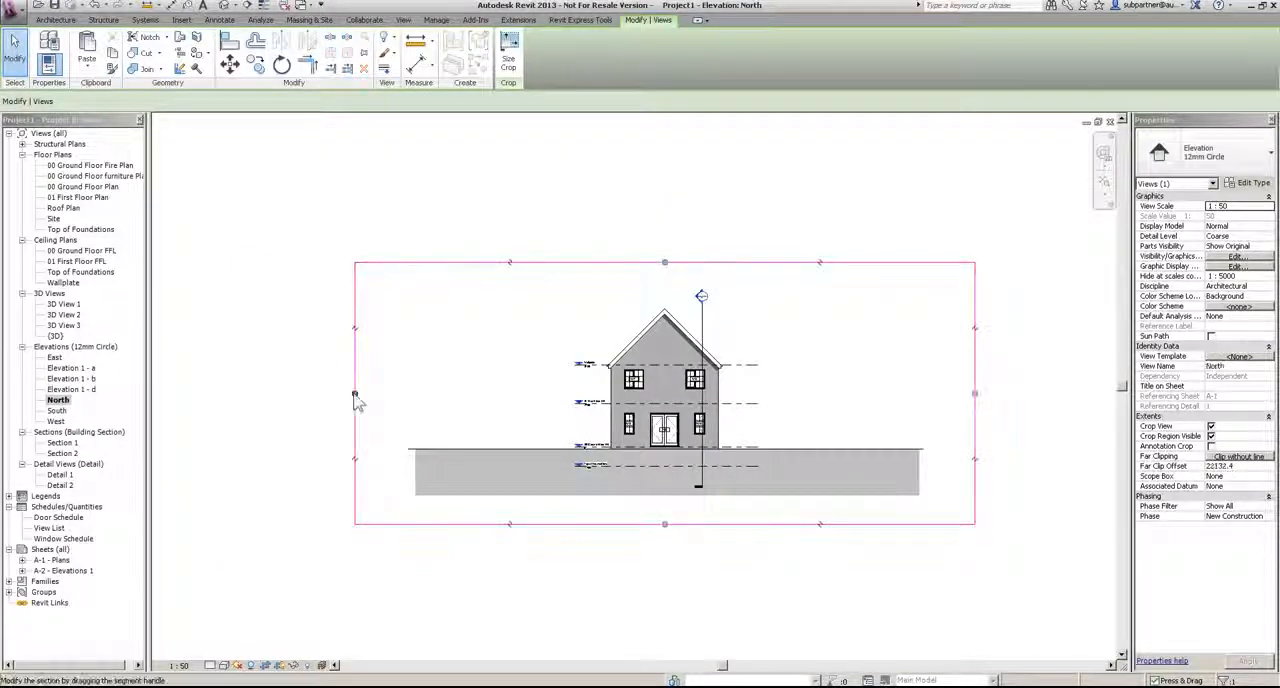
{"action": "left_click_drag", "start_coordinate": [975, 393], "coordinate": [760, 438]}
{"action": "left_click", "coordinate": [792, 590]}
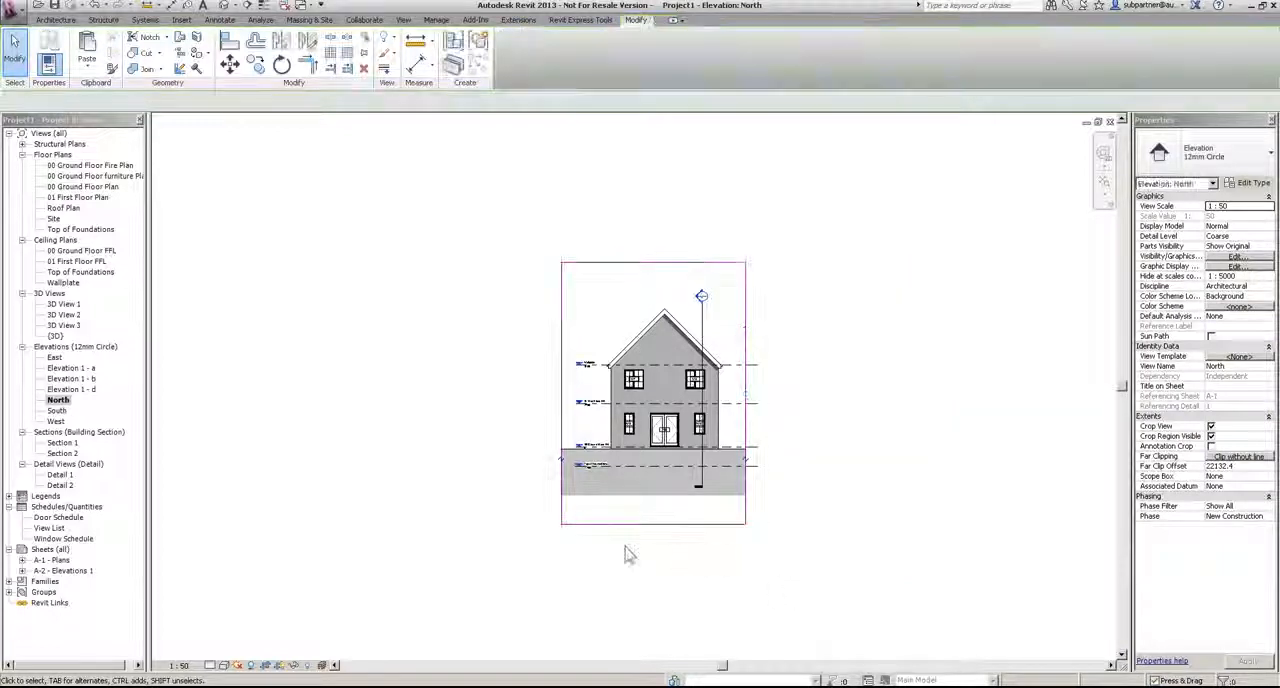
Step: Turn off Crop Region Visible for the East, North, South and West elevations, and reopen sheet A-2 - Elevations 1
{"action": "left_click", "coordinate": [57, 411], "text": "ctrl"}
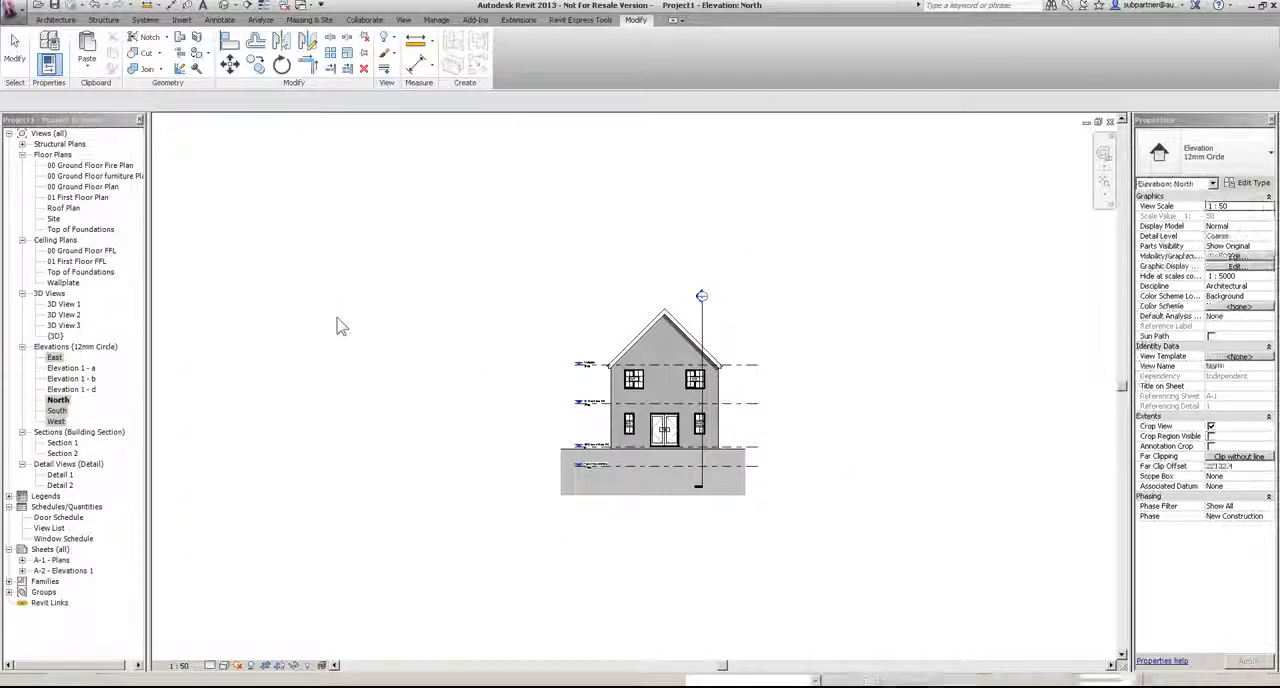
{"action": "left_click", "coordinate": [60, 570]}
{"action": "double_click", "coordinate": [46, 574]}
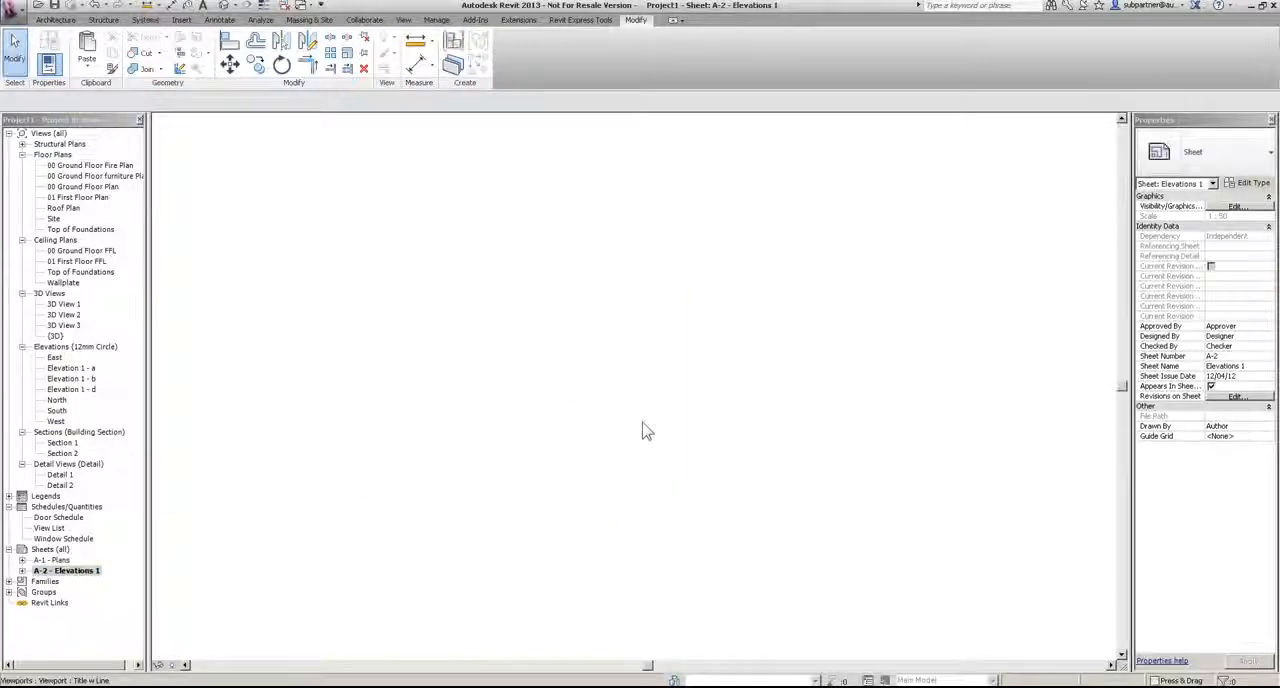
{"action": "scroll", "coordinate": [643, 425], "scroll_direction": "down", "scroll_amount": 2}
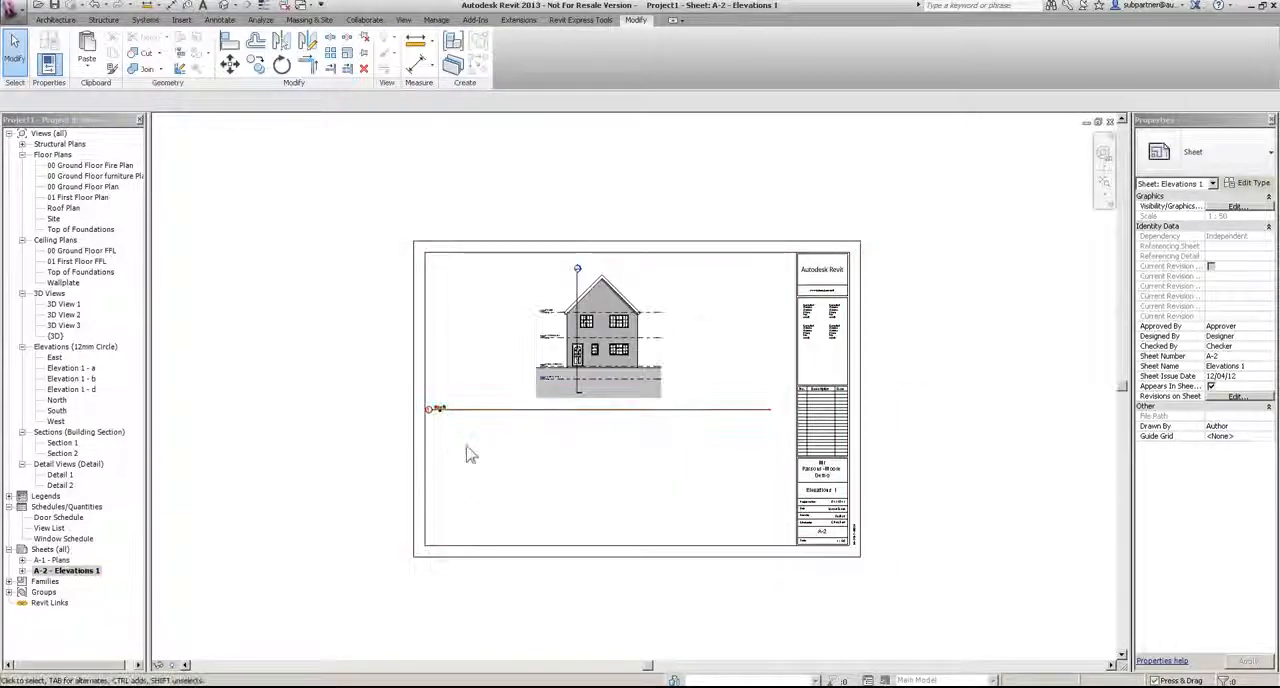
Step: Delete the South elevation viewport and place the South elevation again in the sheet's upper-left area
{"action": "left_click", "coordinate": [770, 410]}
{"action": "key", "text": "Escape"}
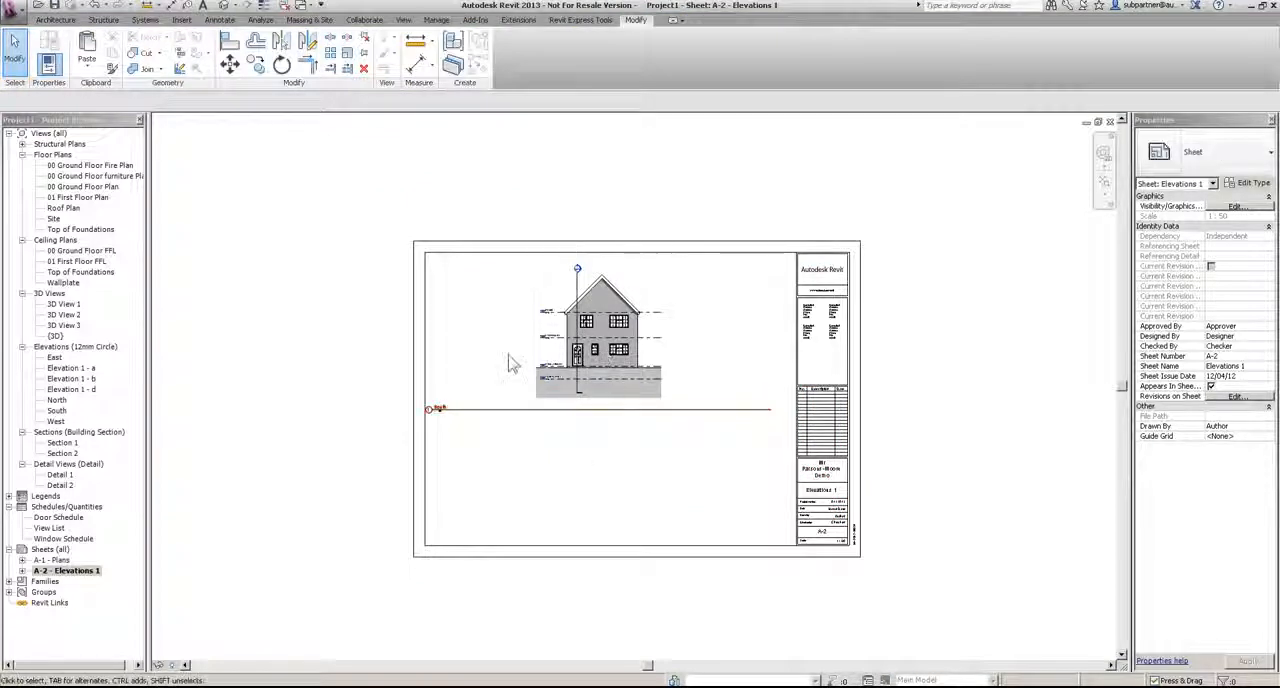
{"action": "left_click", "coordinate": [551, 408]}
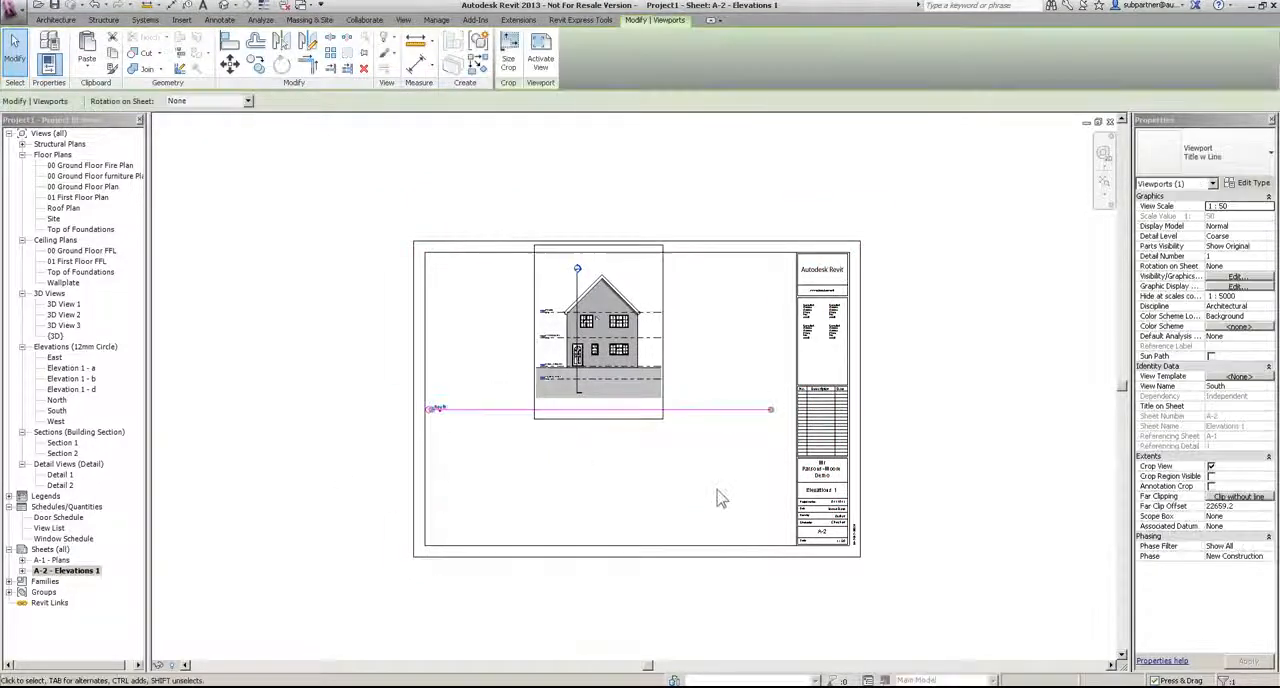
{"action": "key", "text": "Delete"}
{"action": "left_click_drag", "start_coordinate": [56, 411], "coordinate": [490, 376]}
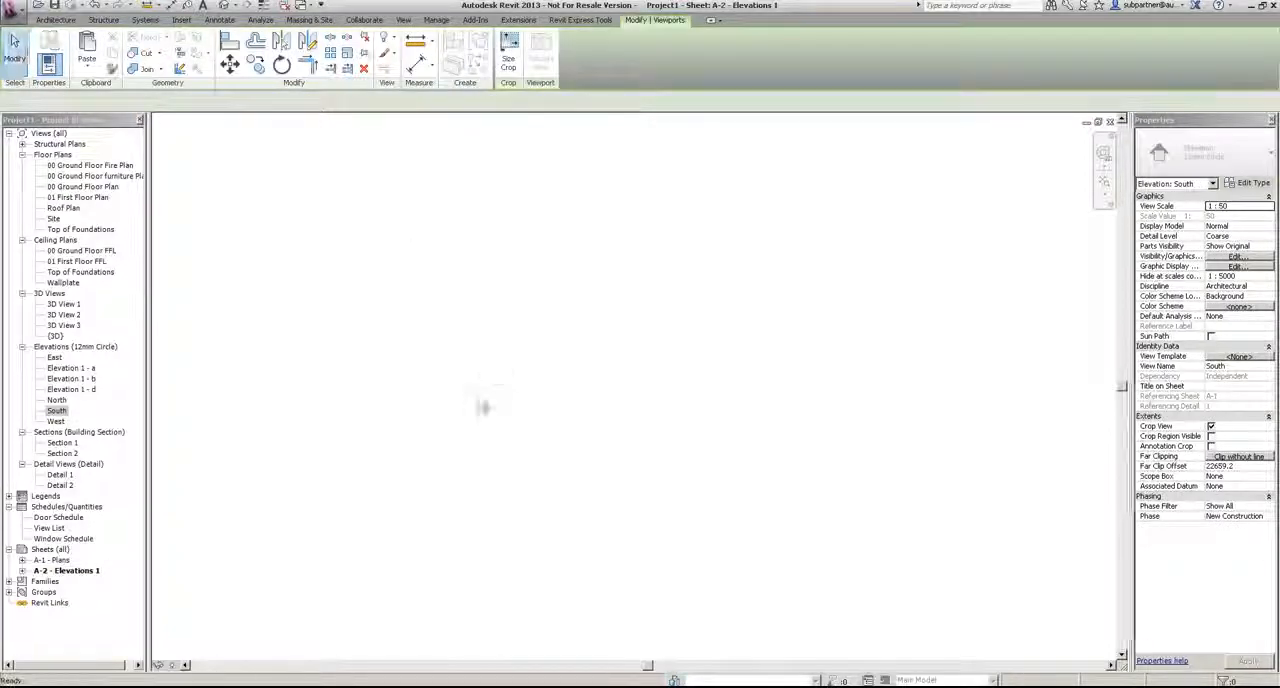
{"action": "left_click", "coordinate": [490, 376]}
Step: Place the West elevation on the sheet to the right of the South elevation
{"action": "left_click_drag", "start_coordinate": [56, 420], "coordinate": [697, 375]}
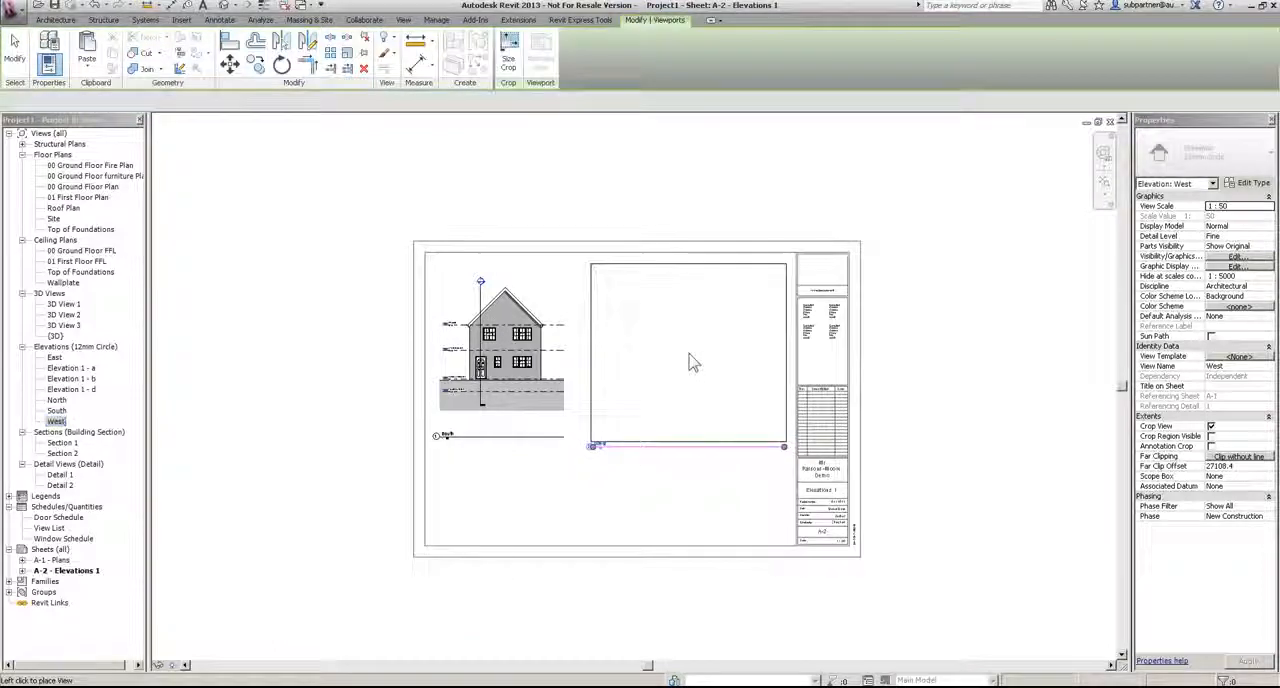
{"action": "left_click", "coordinate": [690, 362]}
{"action": "left_click", "coordinate": [620, 500]}
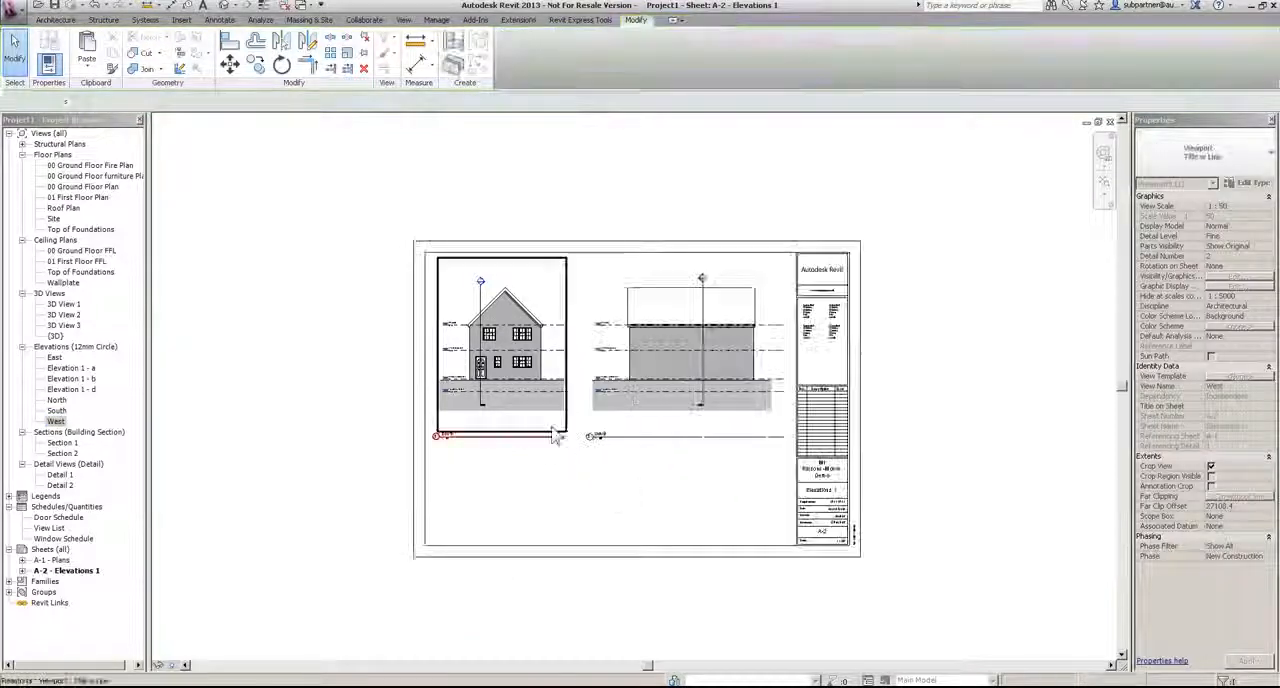
Step: Change the South and West viewports to the Title No Line type
{"action": "scroll", "coordinate": [657, 522], "scroll_direction": "up", "scroll_amount": 2}
{"action": "left_click_drag", "start_coordinate": [771, 549], "coordinate": [469, 393]}
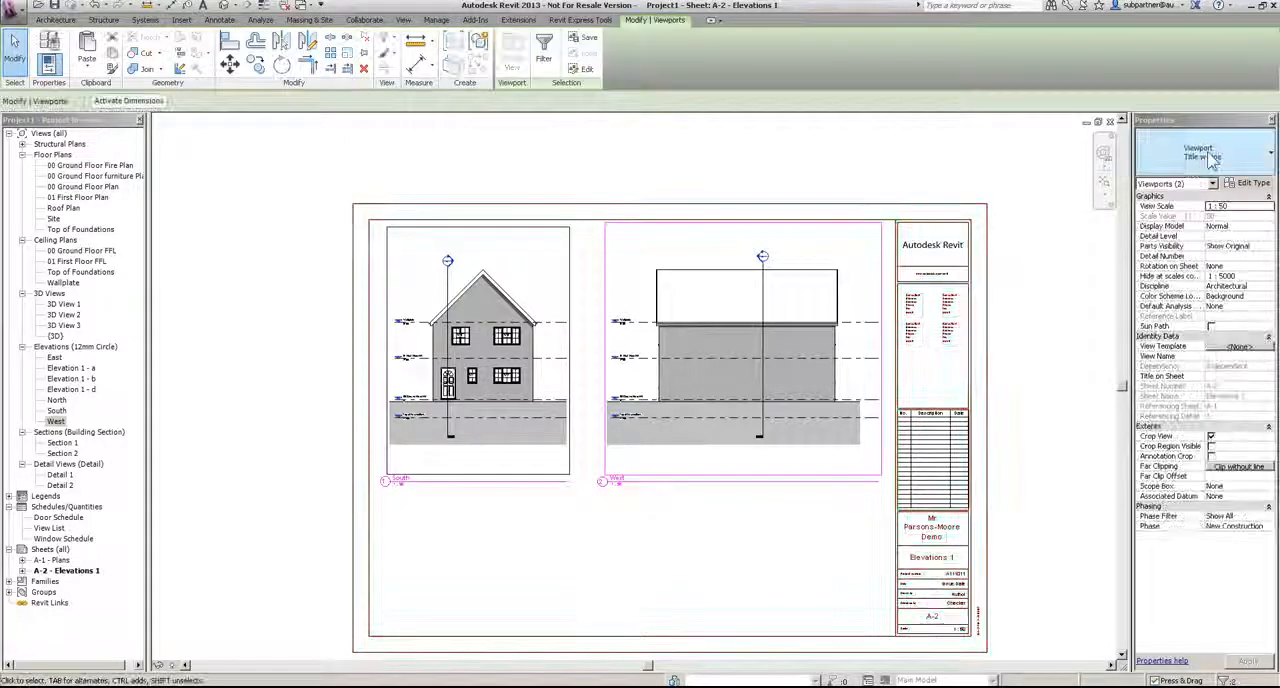
{"action": "left_click", "coordinate": [1200, 152]}
{"action": "left_click", "coordinate": [1195, 209]}
{"action": "left_click", "coordinate": [466, 508]}
Step: Move the South and West view titles up so they sit directly beneath their elevations
{"action": "left_click", "coordinate": [389, 488]}
{"action": "left_click", "coordinate": [409, 516]}
{"action": "left_click", "coordinate": [402, 484]}
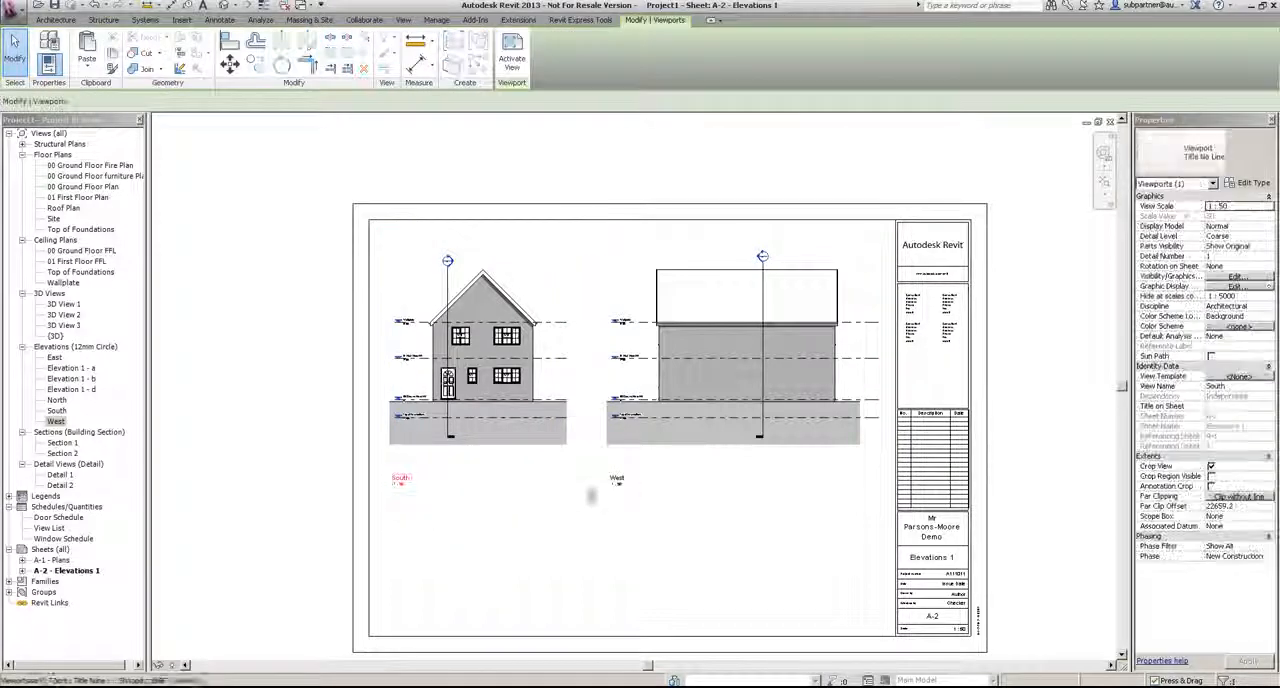
{"action": "left_click_drag", "start_coordinate": [617, 479], "coordinate": [617, 450]}
{"action": "left_click", "coordinate": [537, 528]}
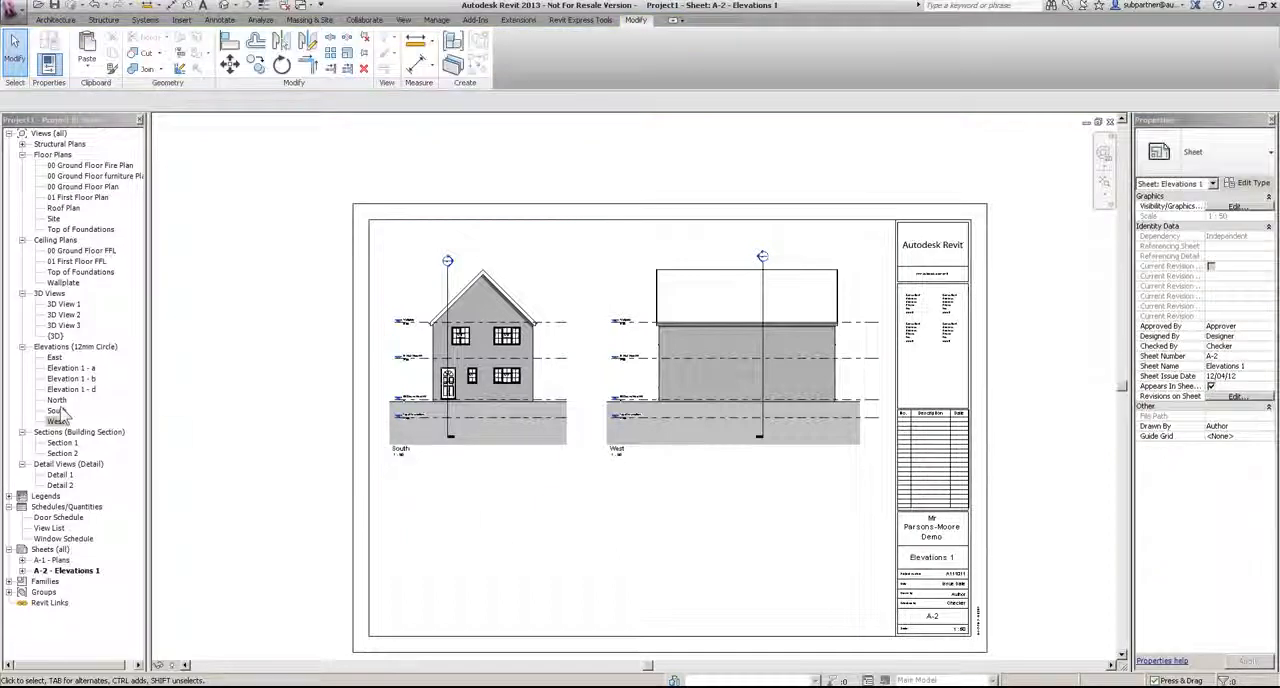
Step: Place the East elevation on the sheet below the South elevation
{"action": "left_click", "coordinate": [54, 357]}
{"action": "left_click_drag", "start_coordinate": [54, 357], "coordinate": [650, 583]}
{"action": "middle_click_drag", "start_coordinate": [521, 460], "coordinate": [510, 396]}
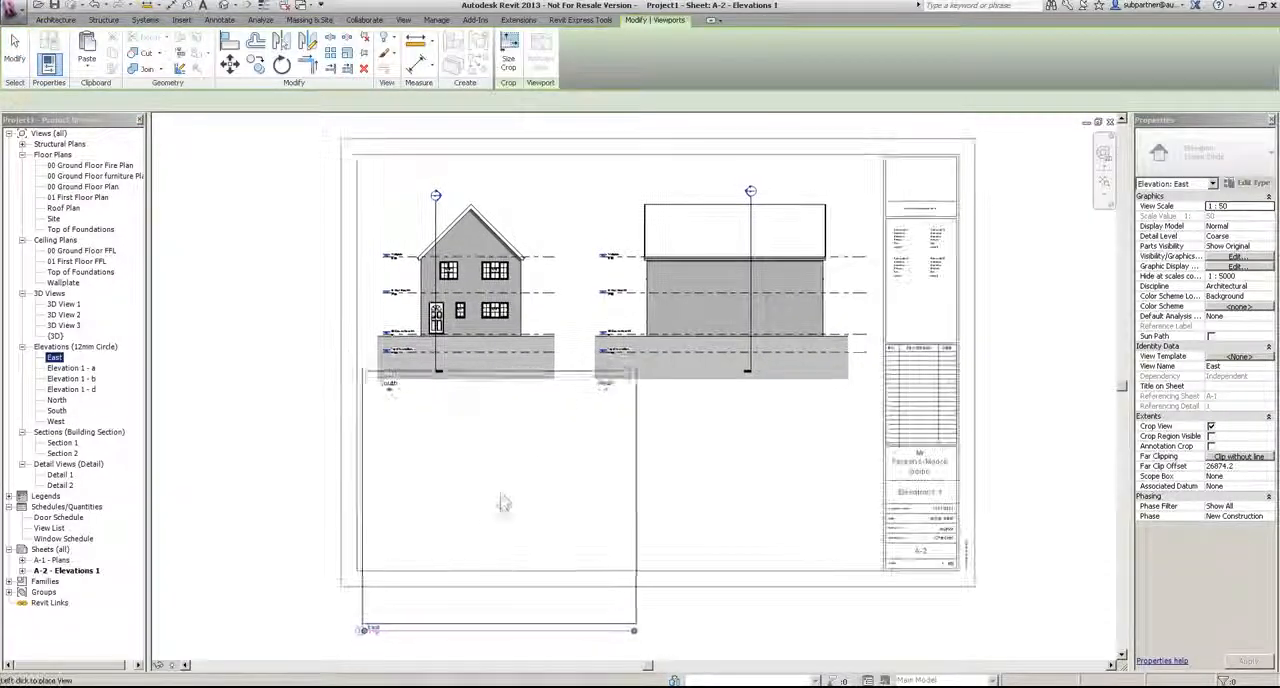
{"action": "left_click", "coordinate": [500, 488]}
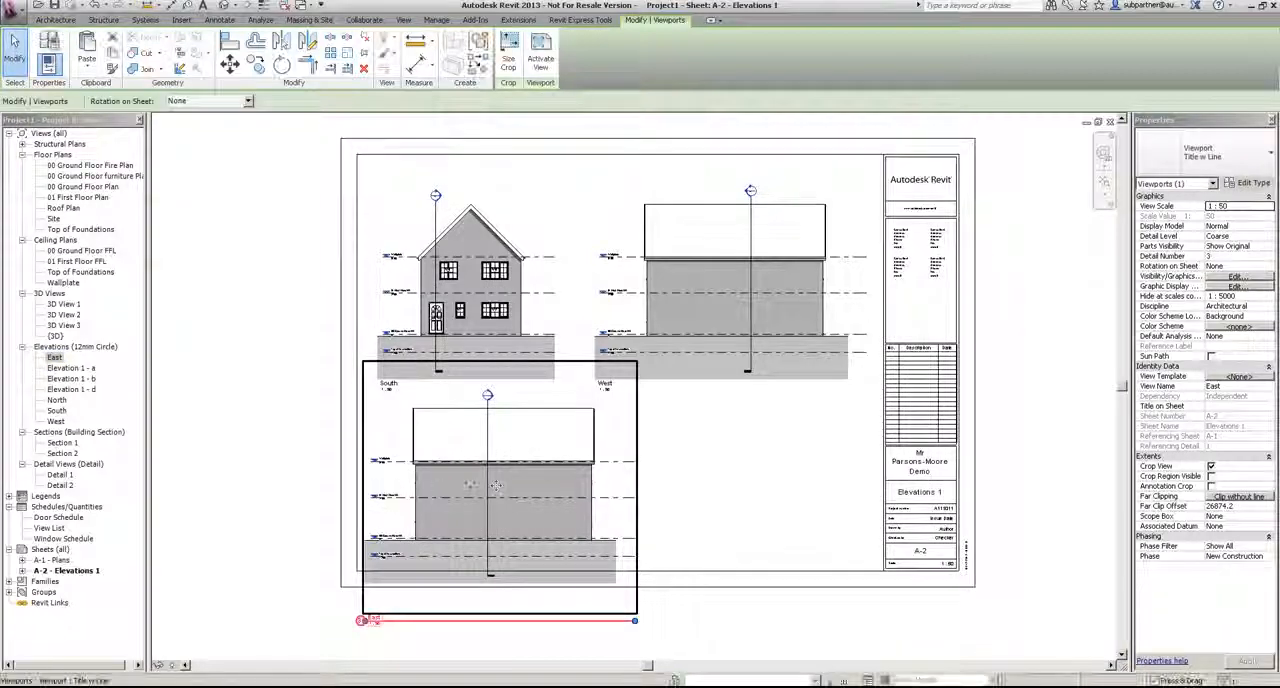
Step: Nudge the South, West and East viewports up together so the East elevation fits inside the sheet border
{"action": "left_click_drag", "start_coordinate": [805, 490], "coordinate": [463, 280]}
{"action": "key", "text": "Up"}
{"action": "key", "text": "Up"}
{"action": "key", "text": "Up"}
{"action": "key", "text": "Up"}
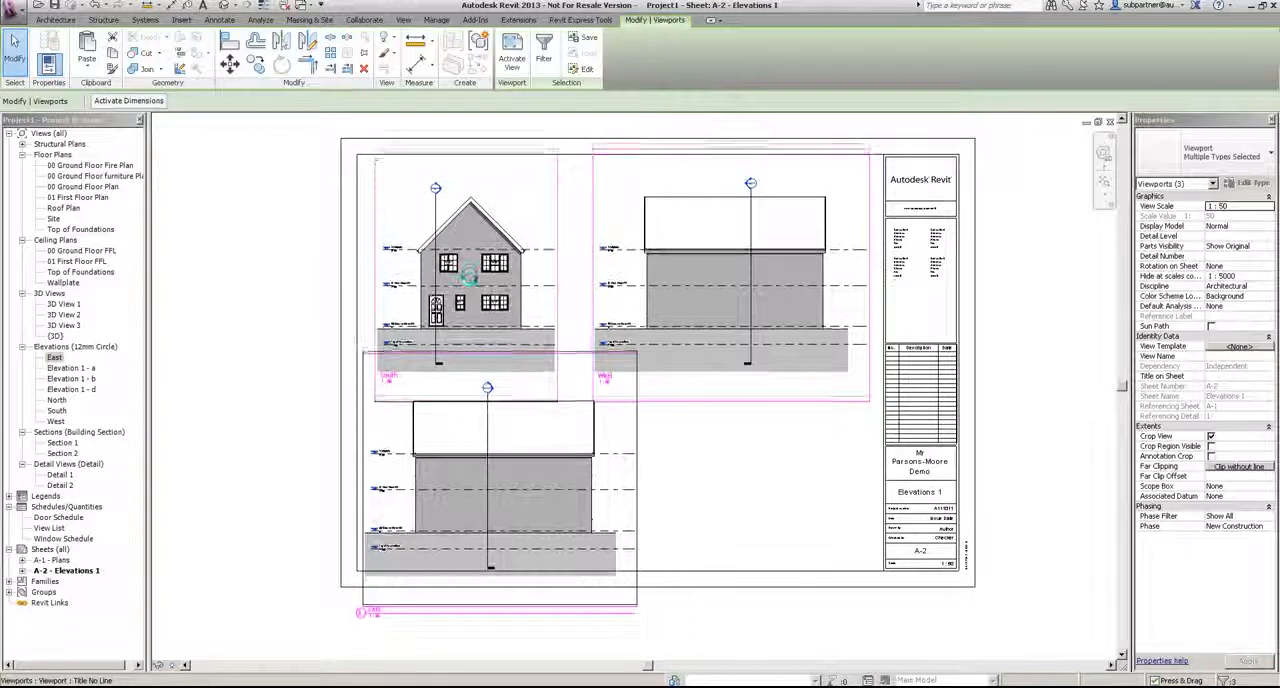
{"action": "key", "text": "Up"}
{"action": "key", "text": "Up"}
{"action": "key", "text": "Up"}
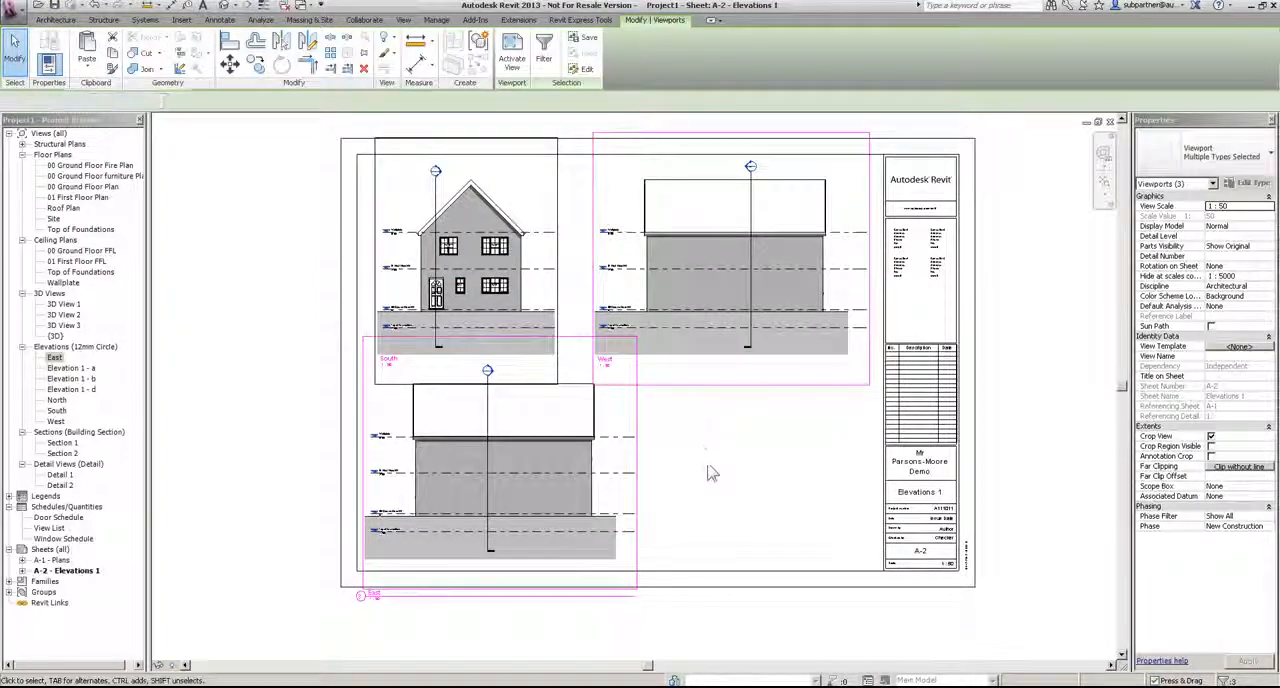
Step: Place the North elevation below the West elevation, level with the East elevation
{"action": "left_click", "coordinate": [710, 472]}
{"action": "left_click_drag", "start_coordinate": [57, 400], "coordinate": [762, 451]}
{"action": "left_click", "coordinate": [762, 453]}
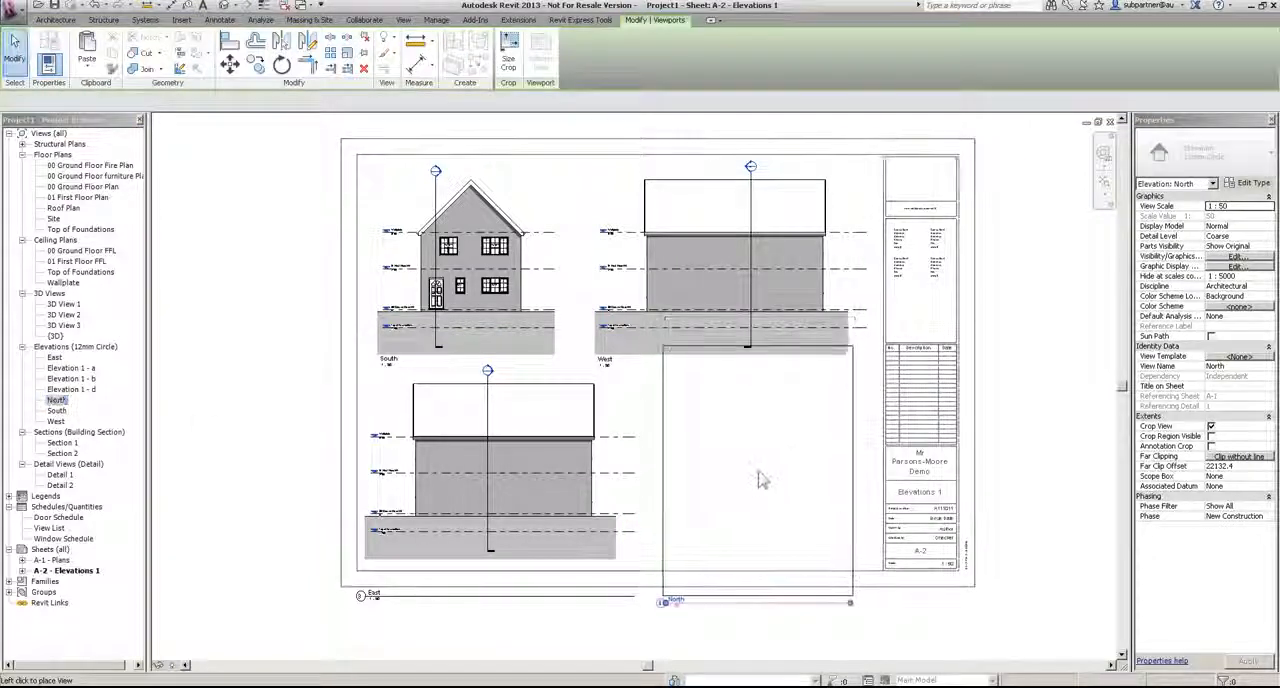
{"action": "left_click", "coordinate": [760, 476]}
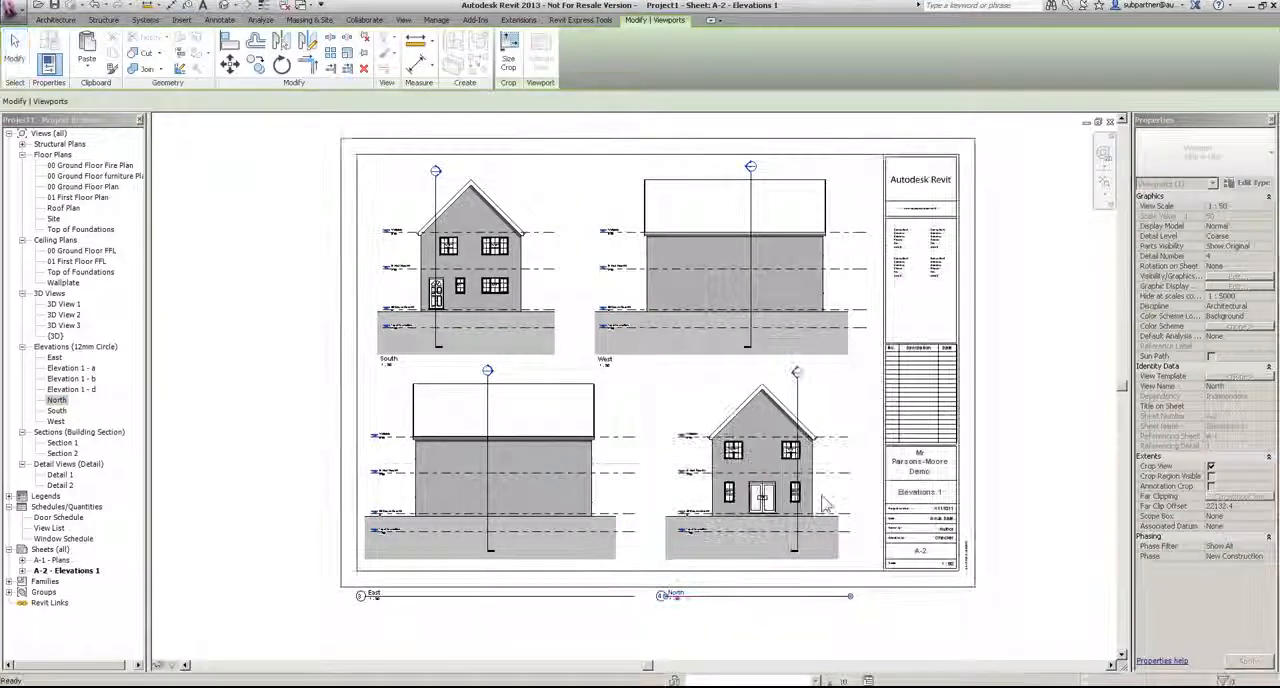
{"action": "left_click", "coordinate": [213, 424]}
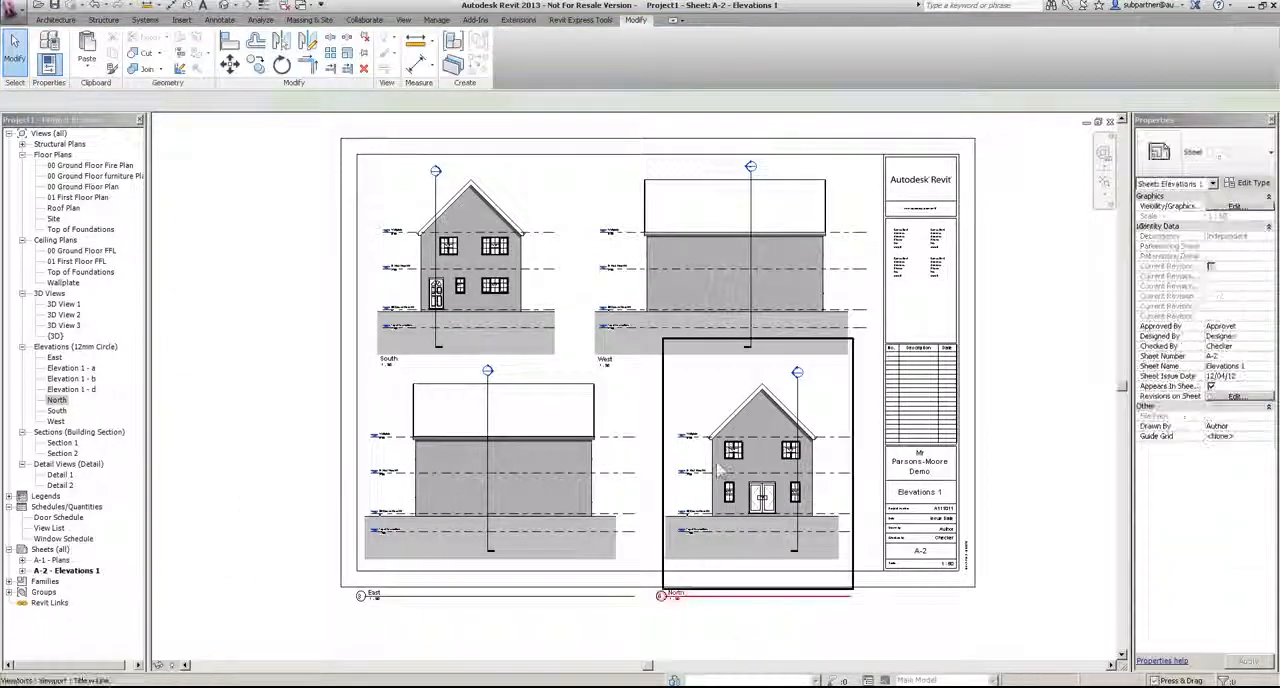
Step: Change the East and North viewports to the Title No Line type
{"action": "left_click", "coordinate": [692, 597]}
{"action": "left_click", "coordinate": [579, 596], "text": "ctrl"}
{"action": "left_click", "coordinate": [1200, 155]}
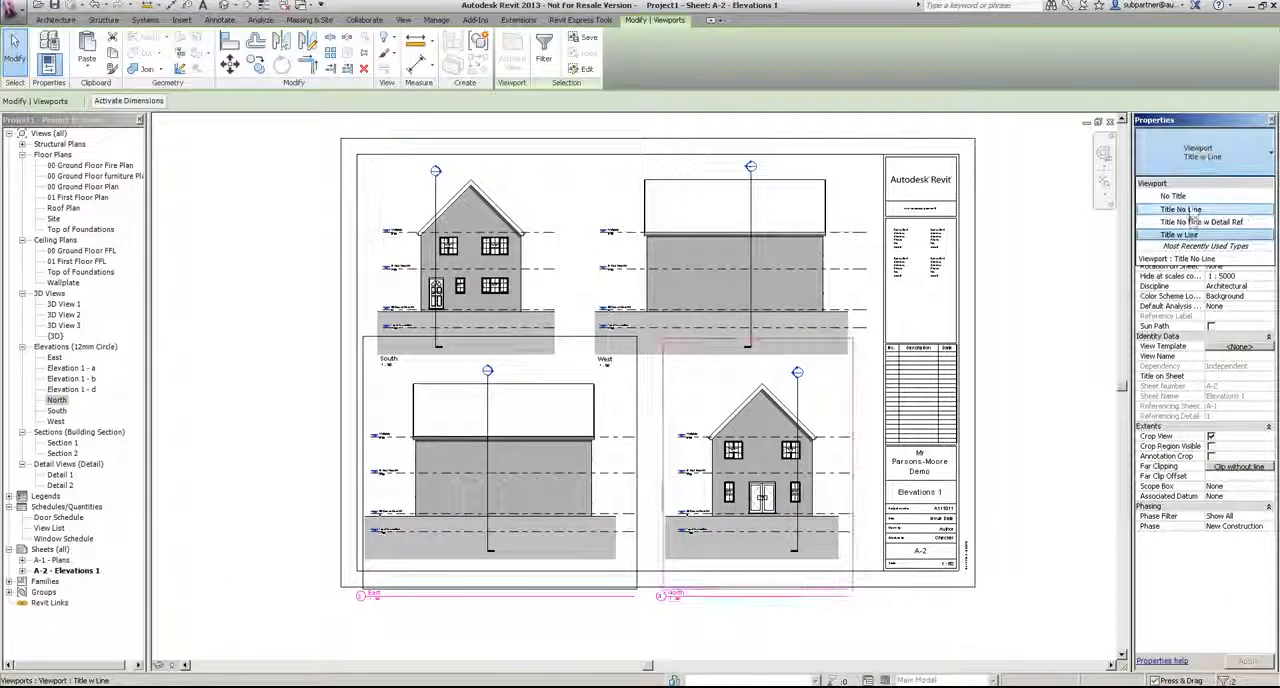
{"action": "left_click", "coordinate": [1195, 208]}
{"action": "left_click", "coordinate": [258, 648]}
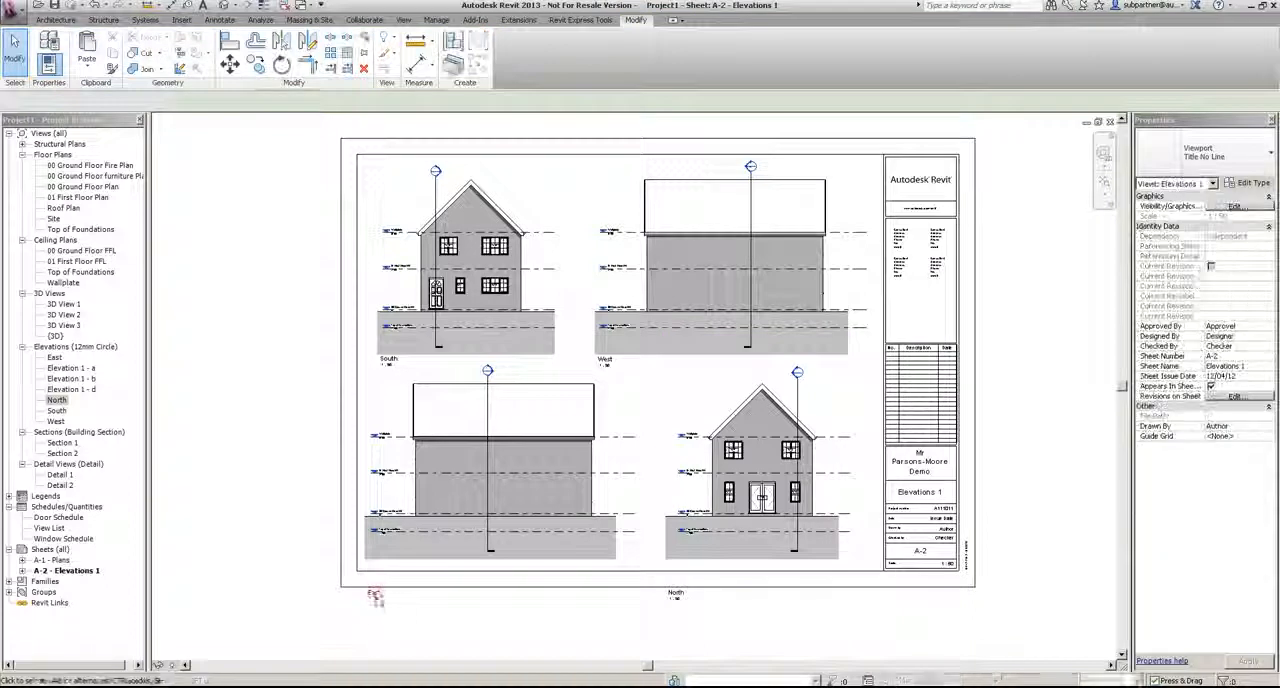
Step: Move the East and North view titles up together, close beneath their elevations
{"action": "left_click", "coordinate": [374, 597]}
{"action": "left_click", "coordinate": [675, 596], "text": "ctrl"}
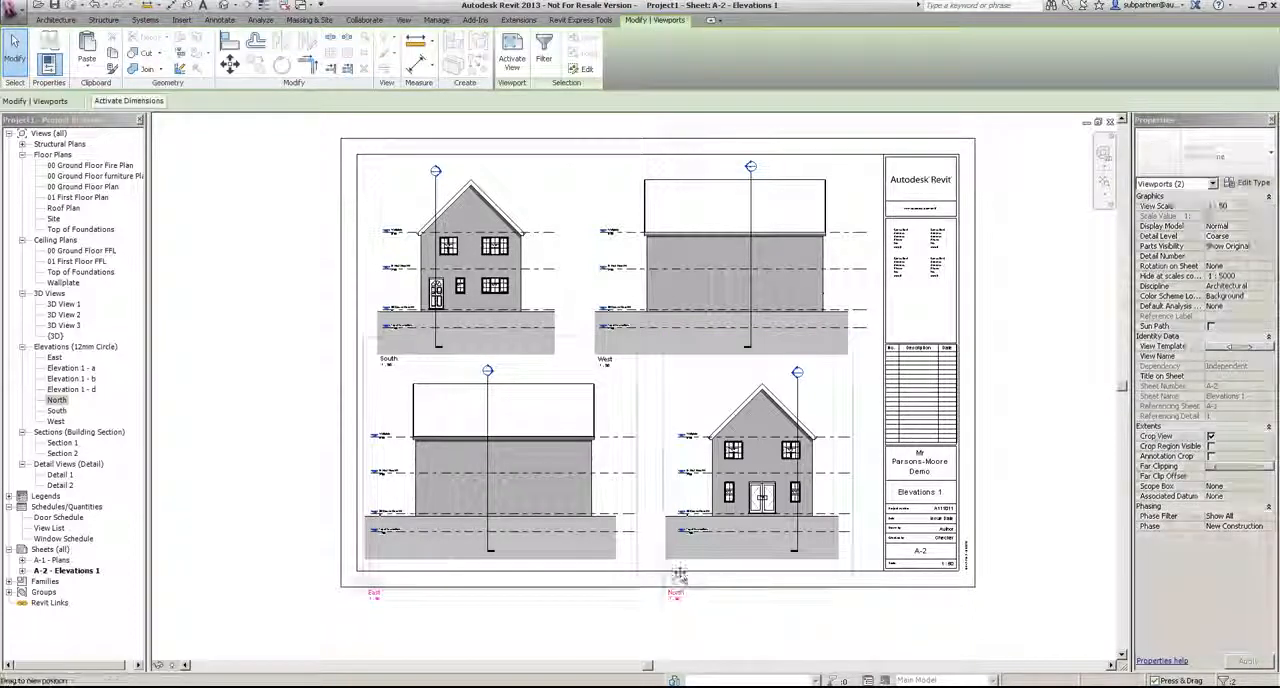
{"action": "left_click_drag", "start_coordinate": [679, 569], "coordinate": [679, 569]}
{"action": "left_click", "coordinate": [250, 422]}
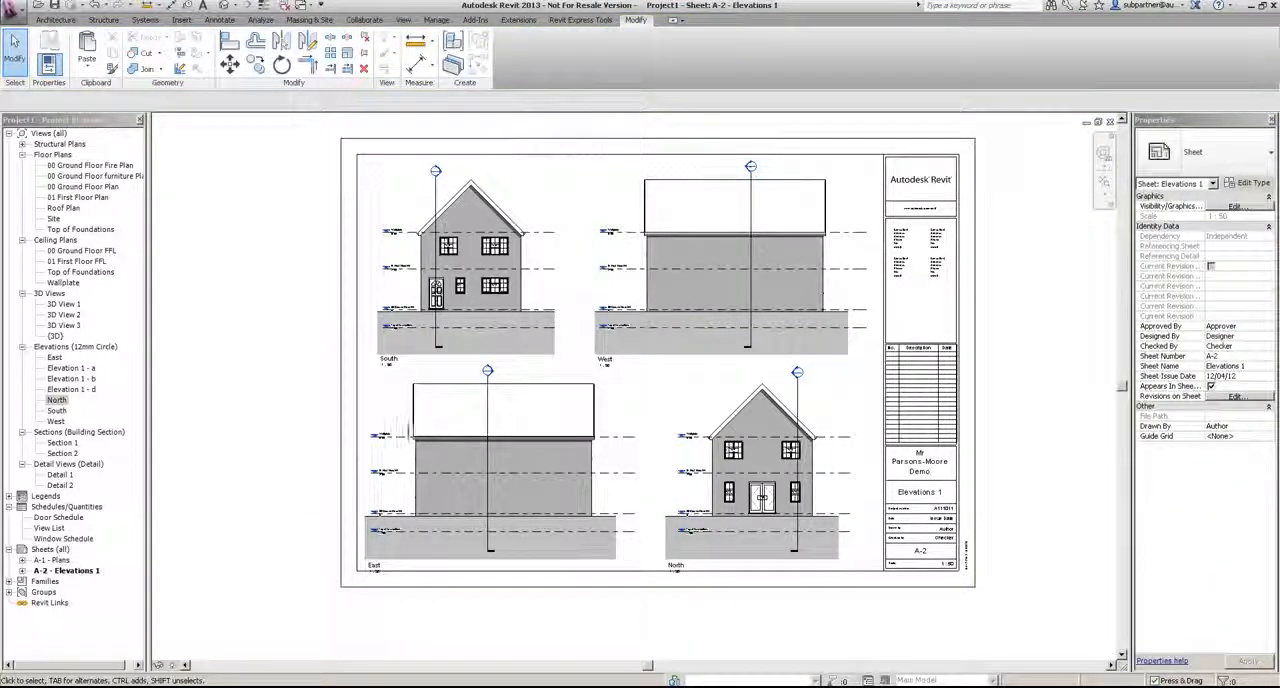
Step: Nudge all four elevation viewports slightly up together on the sheet
{"action": "left_click", "coordinate": [661, 260]}
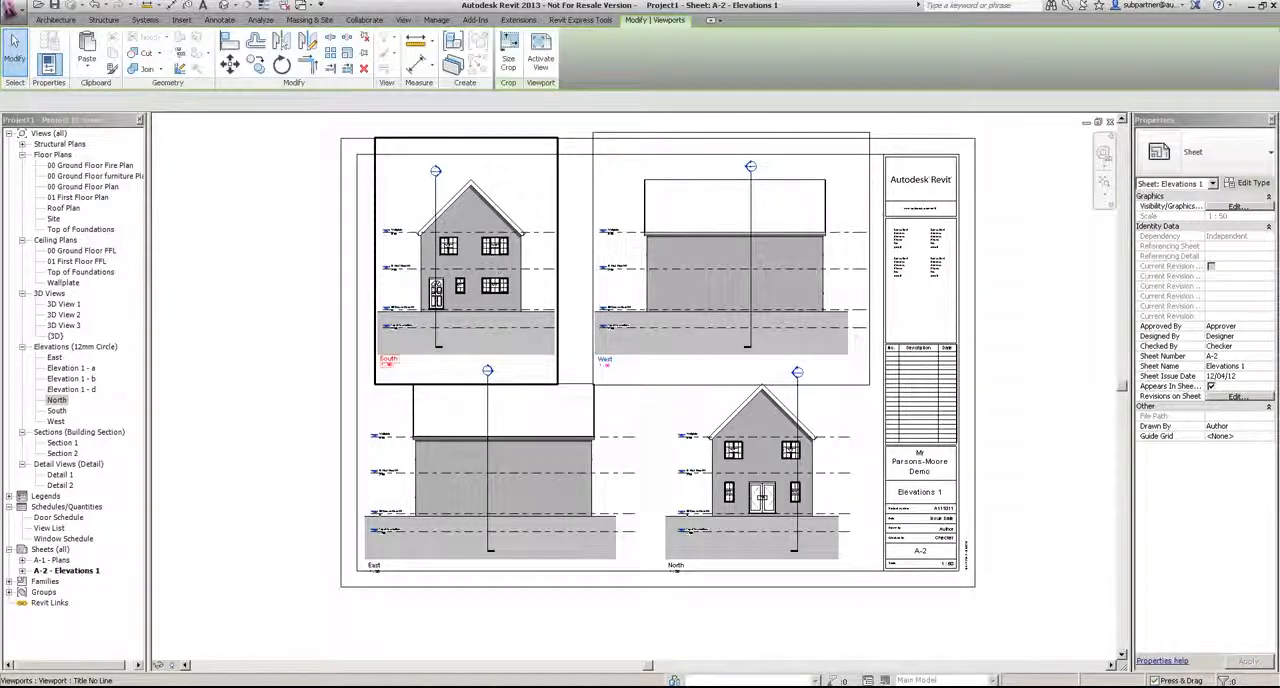
{"action": "left_click", "coordinate": [488, 272], "text": "ctrl"}
{"action": "left_click", "coordinate": [510, 440], "text": "ctrl"}
{"action": "left_click", "coordinate": [735, 441], "text": "ctrl"}
{"action": "key", "text": "Up"}
{"action": "key", "text": "Up"}
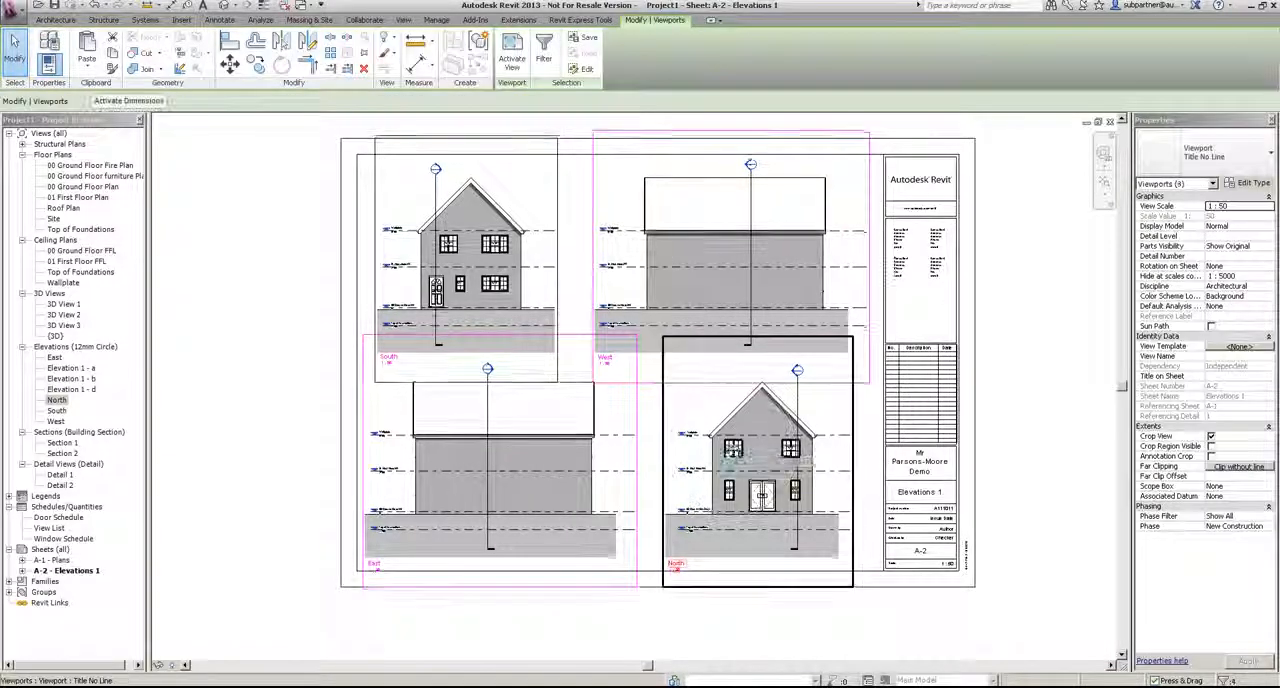
{"action": "left_click", "coordinate": [240, 250]}
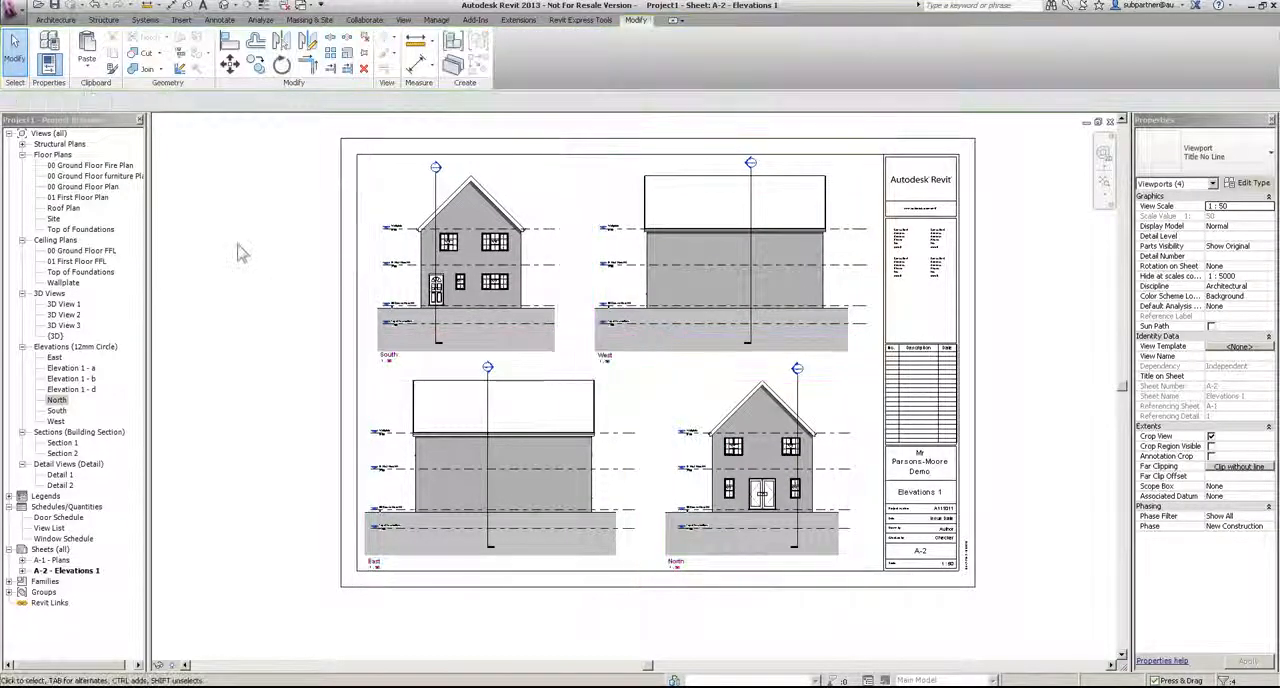
Step: Create a new sheet with the A1 metric title block, without saving the project
{"action": "right_click", "coordinate": [50, 550]}
{"action": "left_click", "coordinate": [64, 558]}
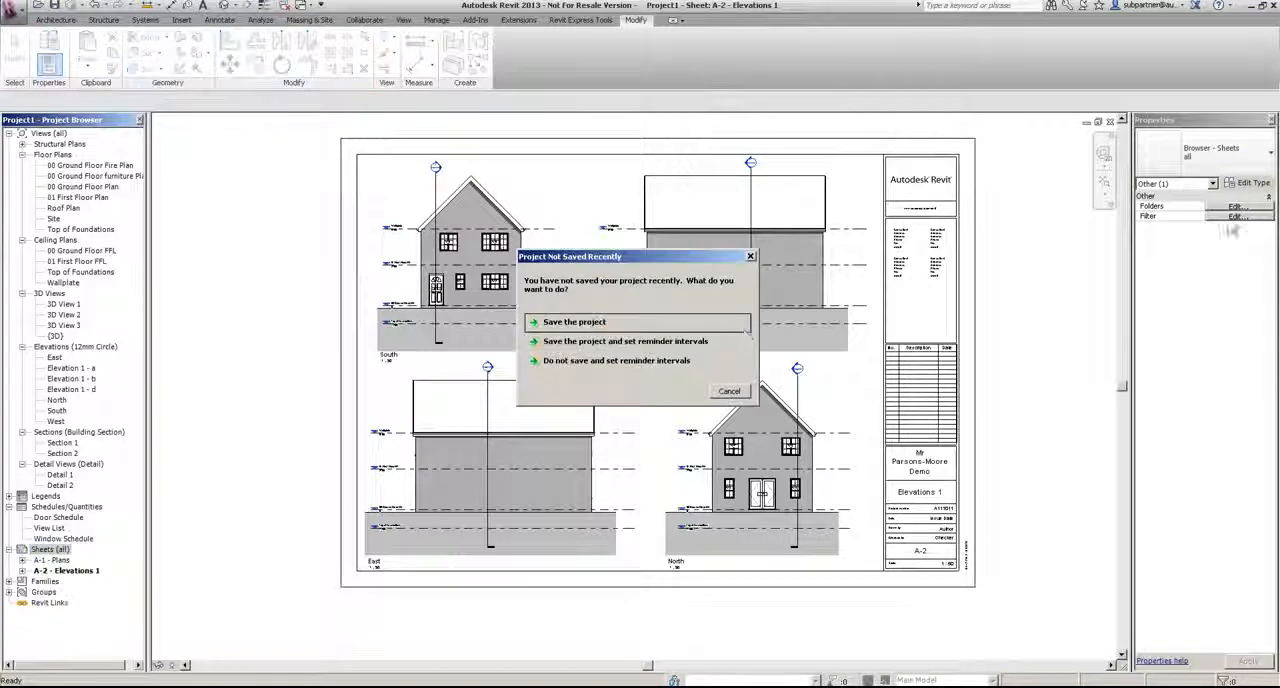
{"action": "left_click", "coordinate": [572, 324]}
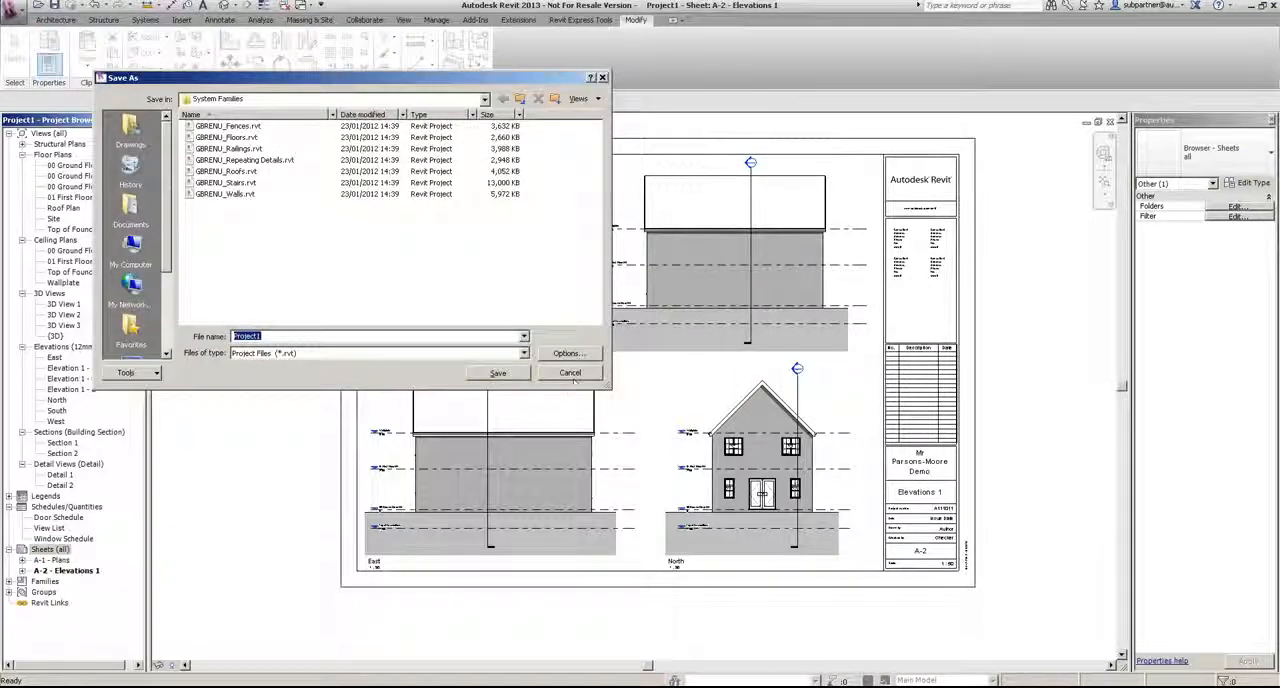
{"action": "left_click", "coordinate": [584, 375]}
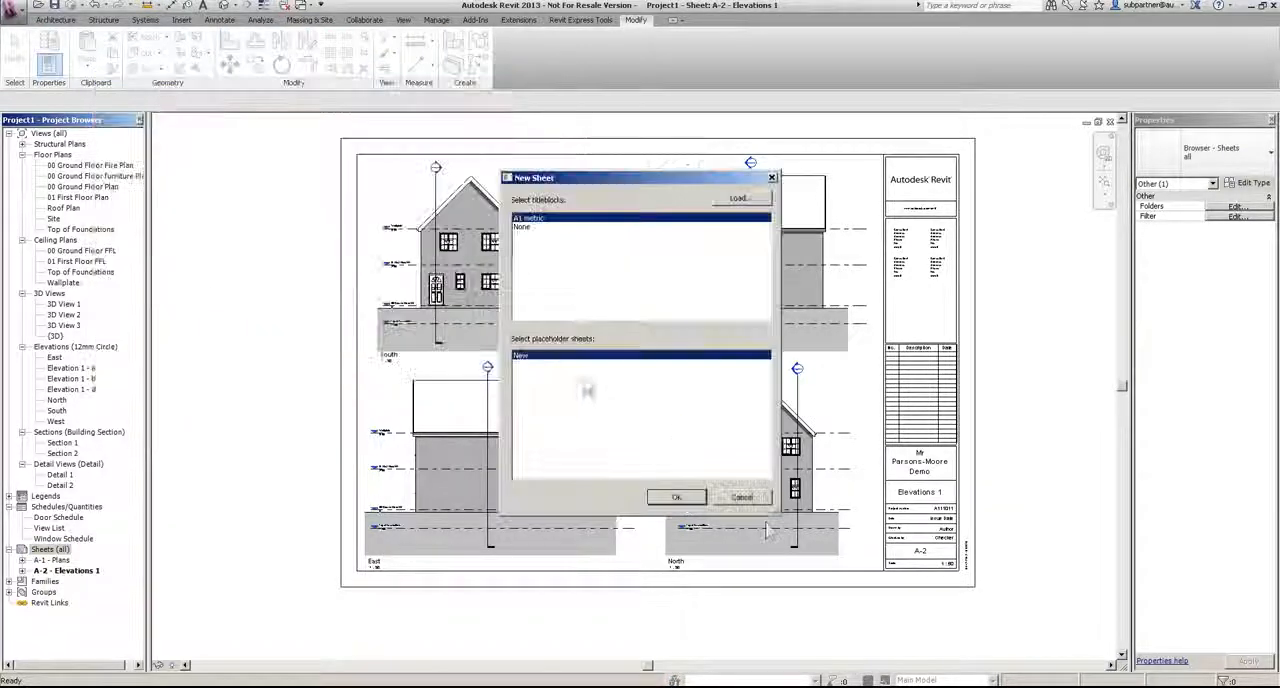
{"action": "left_click", "coordinate": [678, 498]}
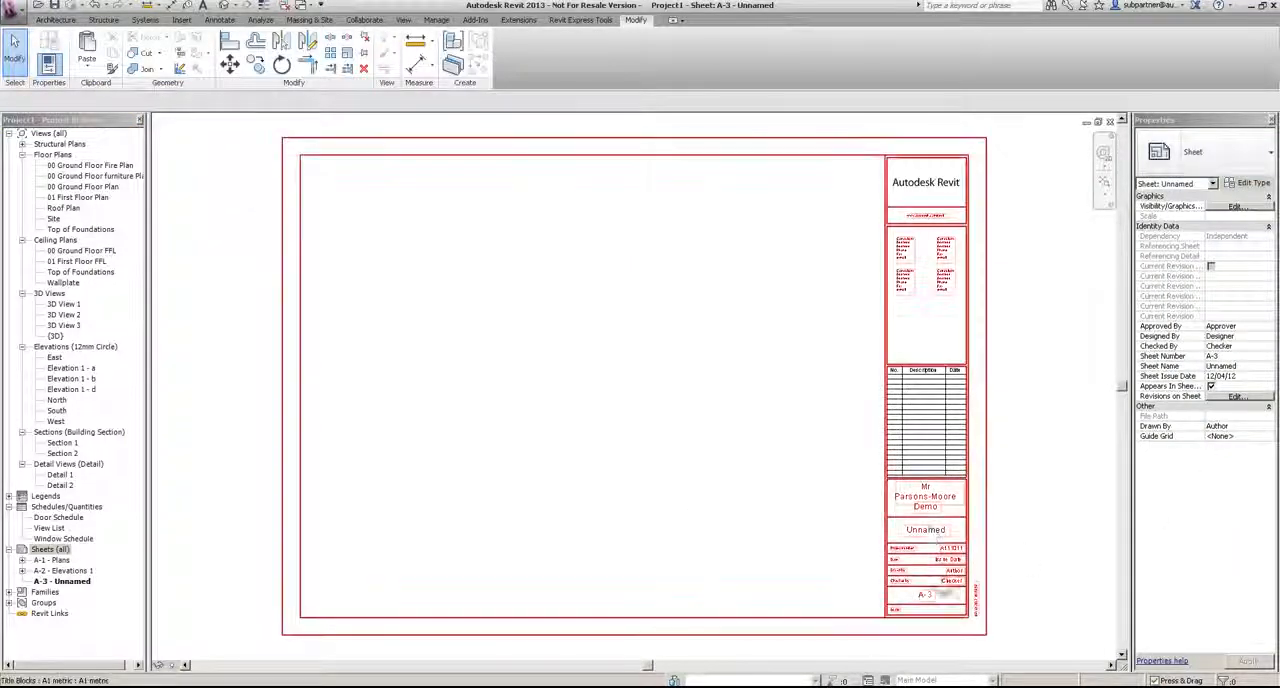
{"action": "left_click", "coordinate": [929, 538]}
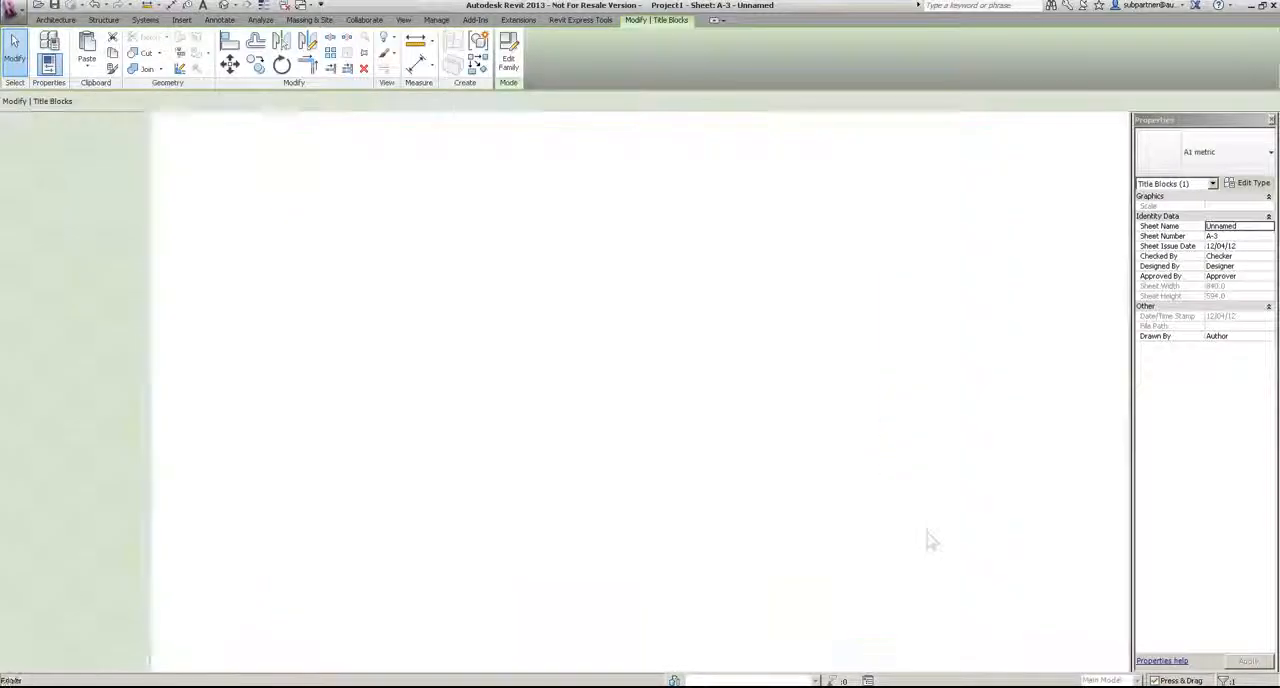
{"action": "double_click", "coordinate": [929, 538]}
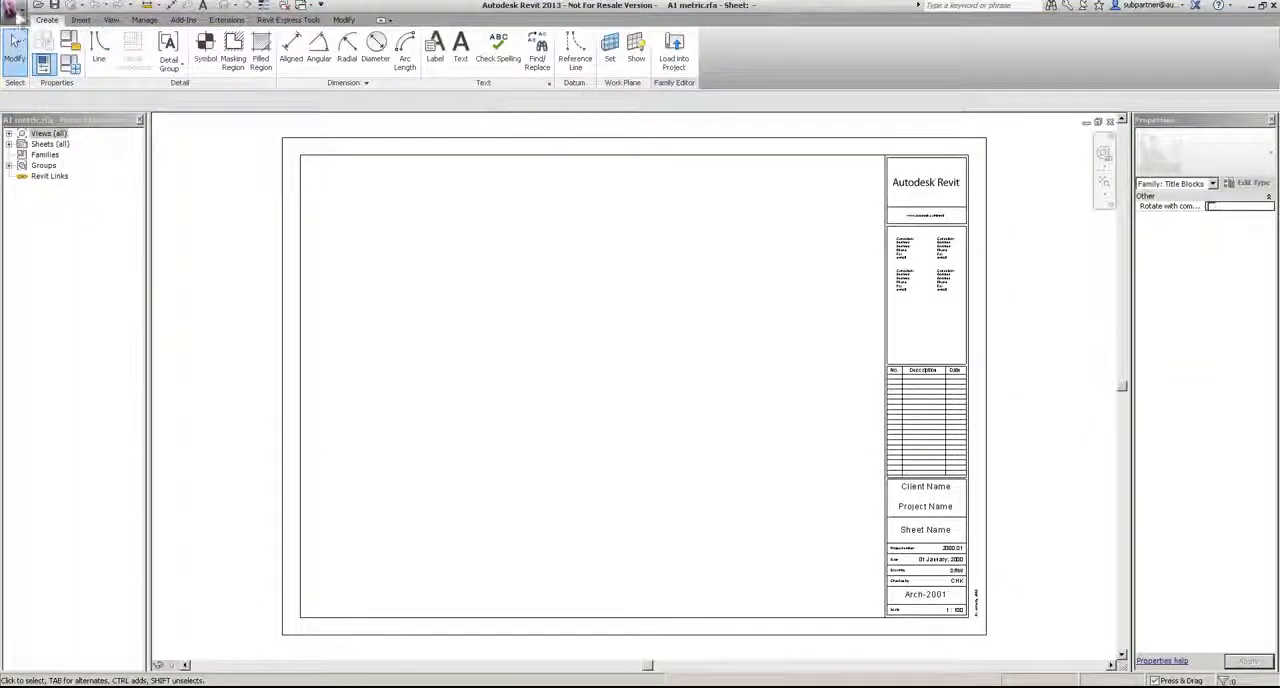
{"action": "left_click", "coordinate": [12, 8]}
{"action": "left_click", "coordinate": [58, 394]}
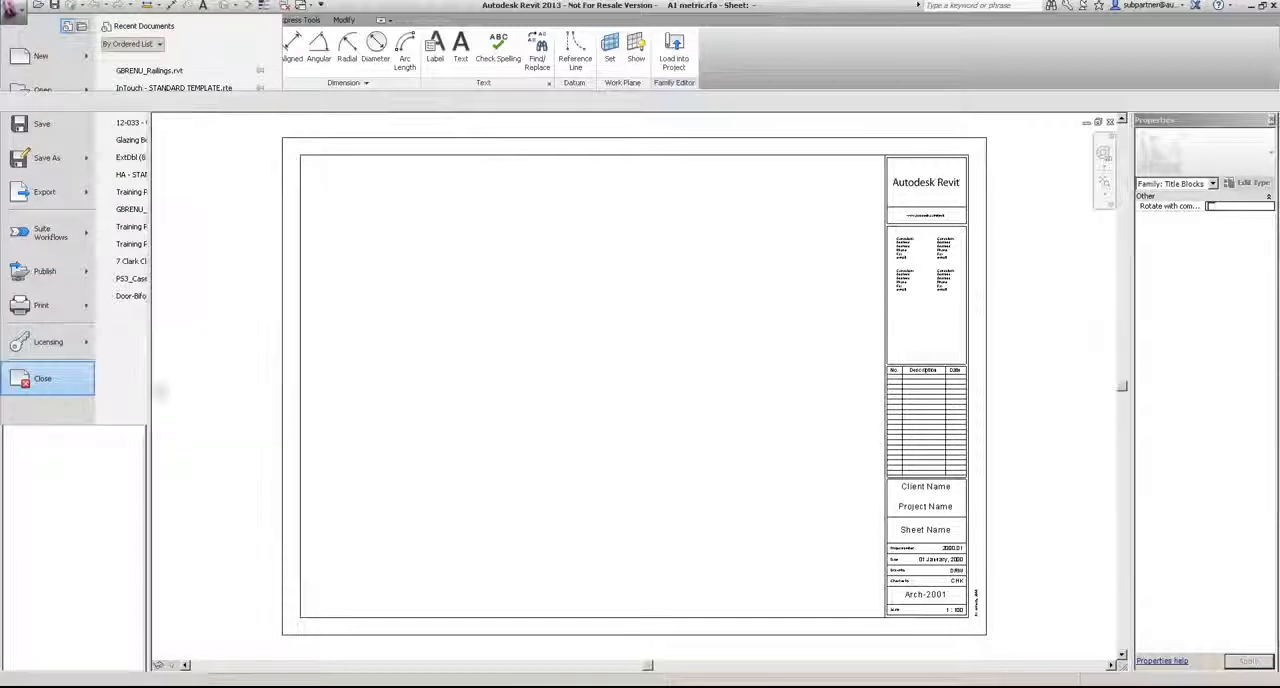
{"action": "left_click", "coordinate": [680, 356]}
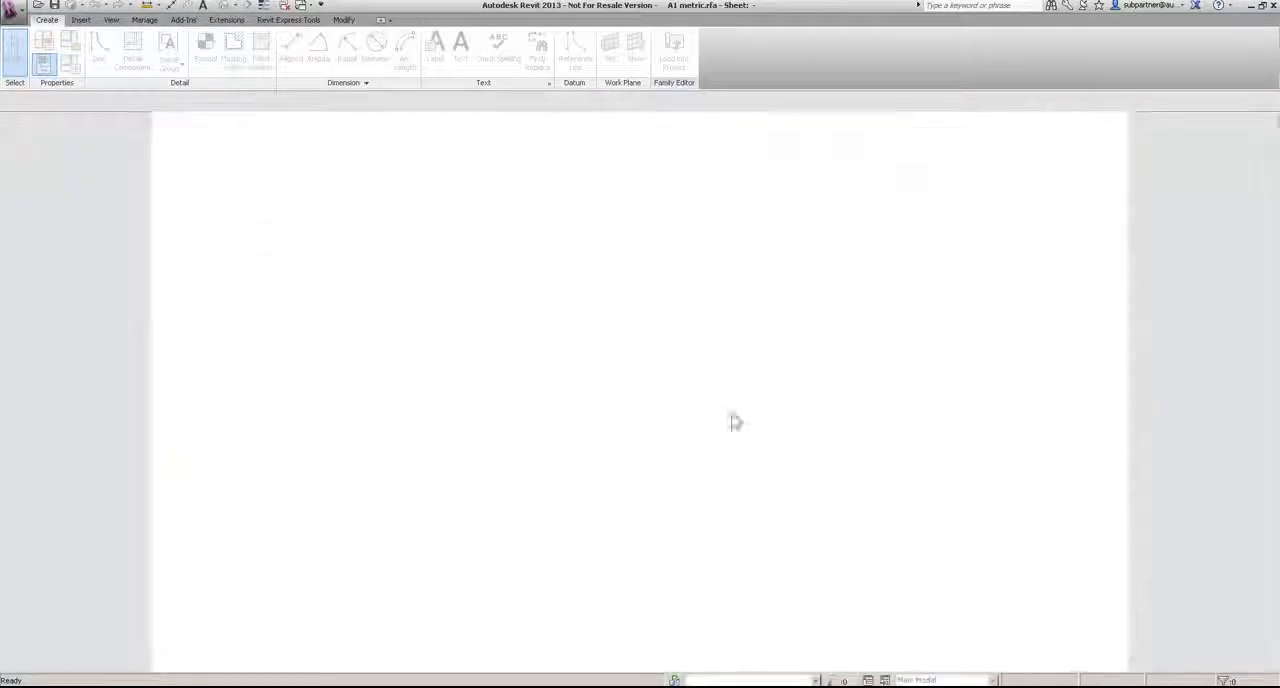
Step: Rename the new sheet A-3 as Sections and Details in its title block
{"action": "left_click", "coordinate": [926, 538]}
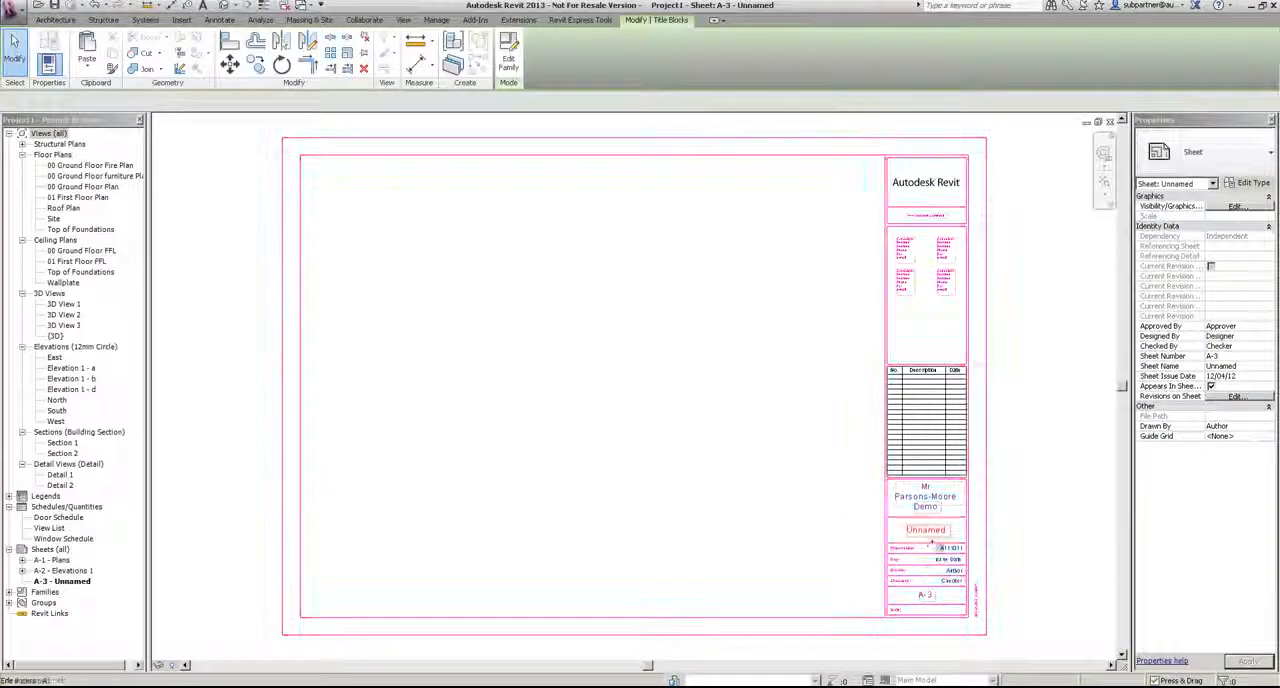
{"action": "left_click", "coordinate": [926, 532]}
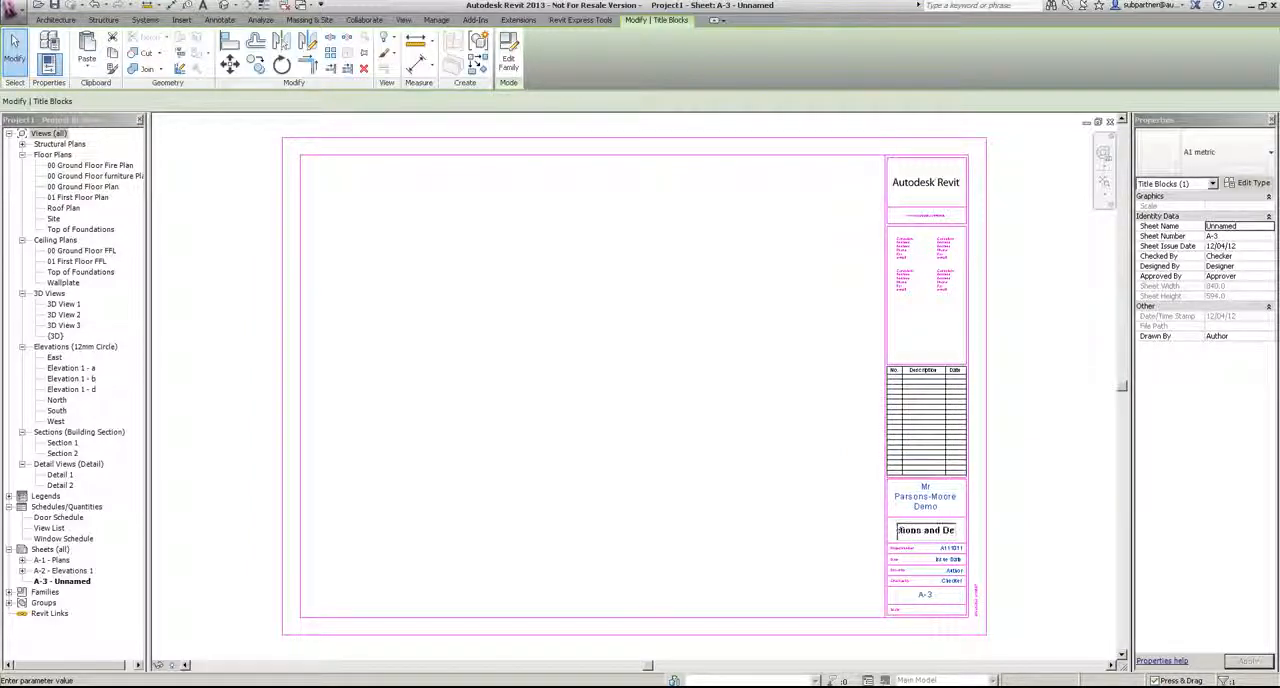
{"action": "key", "text": "Return"}
{"action": "scroll", "coordinate": [944, 562], "scroll_direction": "up", "scroll_amount": 1}
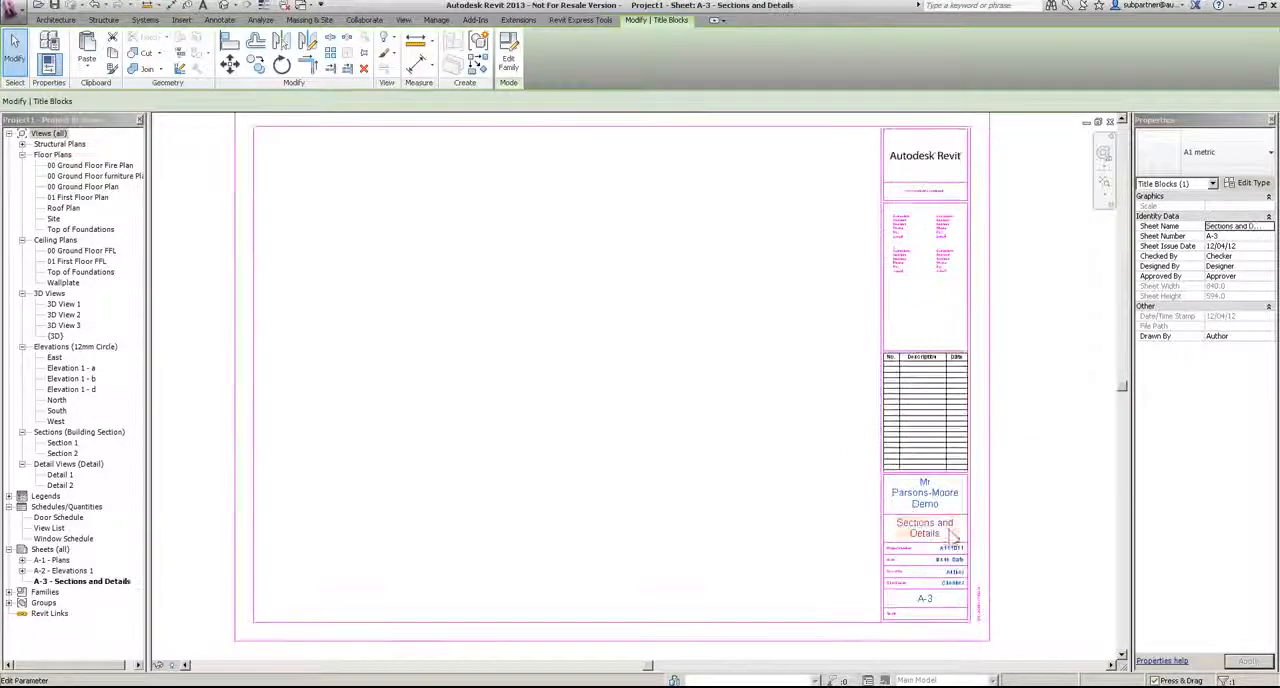
Step: Place the Detail 1 view in the sheet's upper left area and Detail 2 directly beneath it
{"action": "left_click", "coordinate": [487, 314]}
{"action": "left_click_drag", "start_coordinate": [60, 474], "coordinate": [388, 258]}
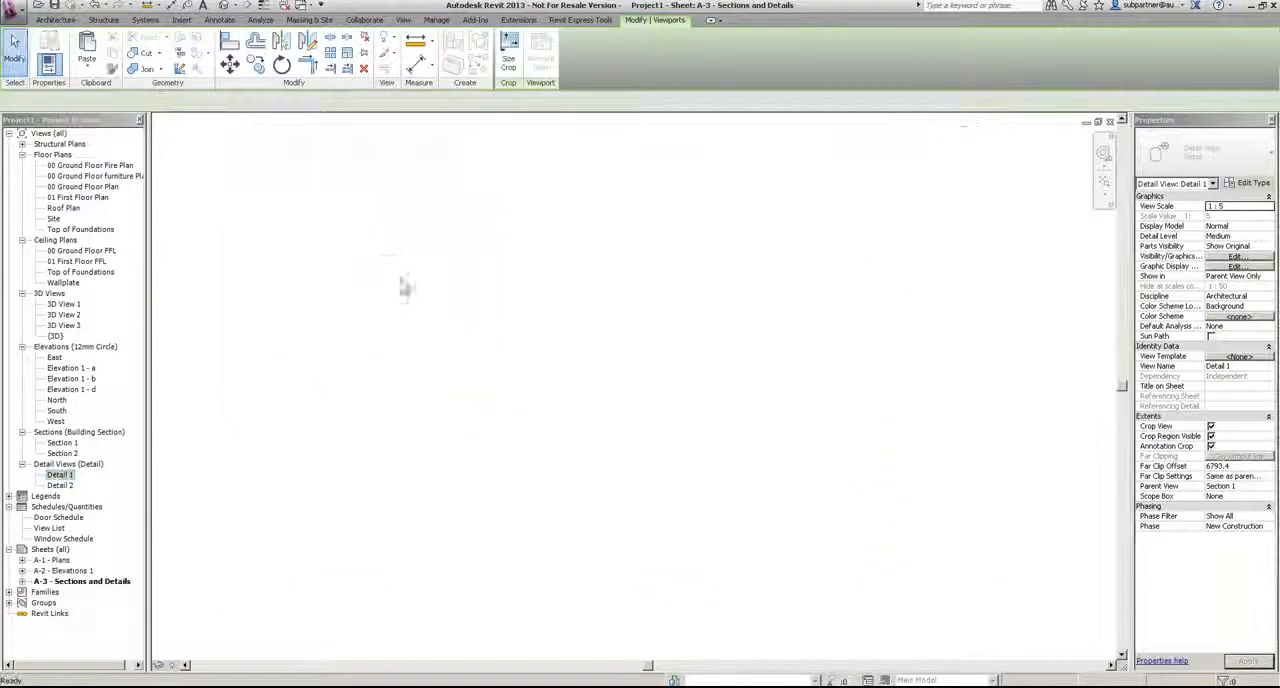
{"action": "left_click", "coordinate": [376, 250]}
{"action": "left_click", "coordinate": [60, 485]}
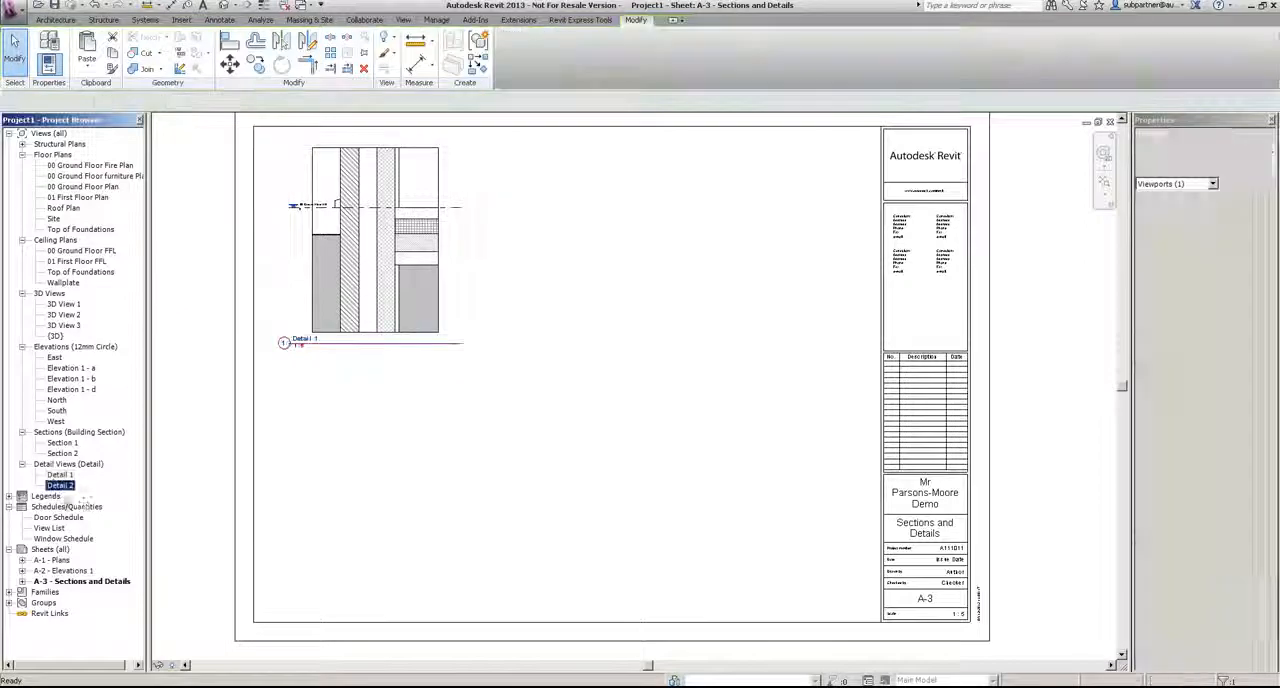
{"action": "left_click_drag", "start_coordinate": [330, 508], "coordinate": [337, 508]}
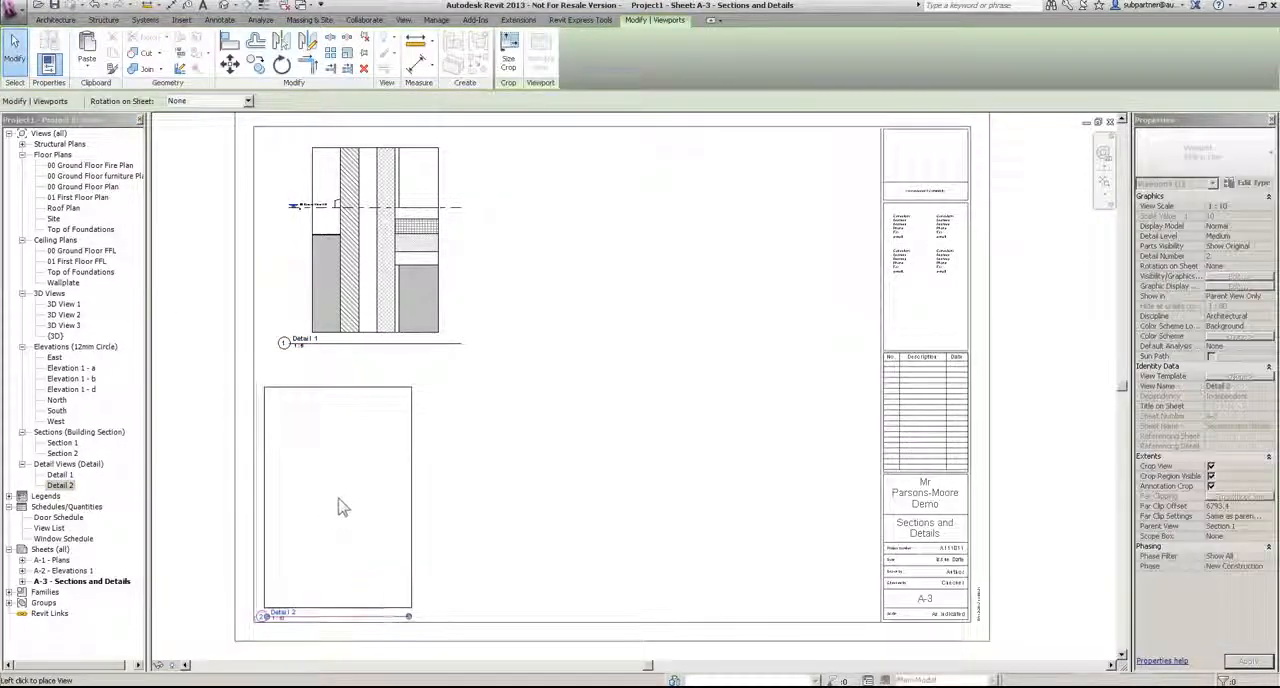
{"action": "left_click", "coordinate": [343, 508]}
Step: Place Section 1 in the sheet's upper right area and Section 2 temporarily outside the sheet's left border
{"action": "left_click_drag", "start_coordinate": [62, 442], "coordinate": [646, 277]}
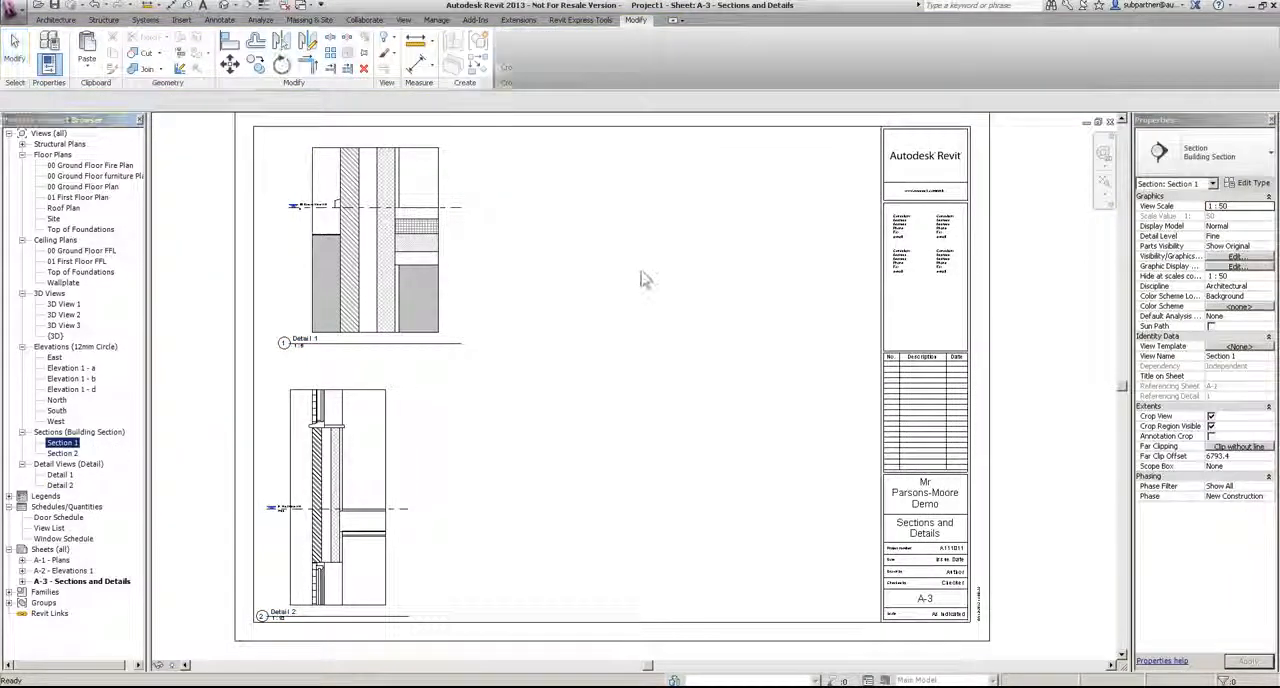
{"action": "left_click", "coordinate": [677, 279]}
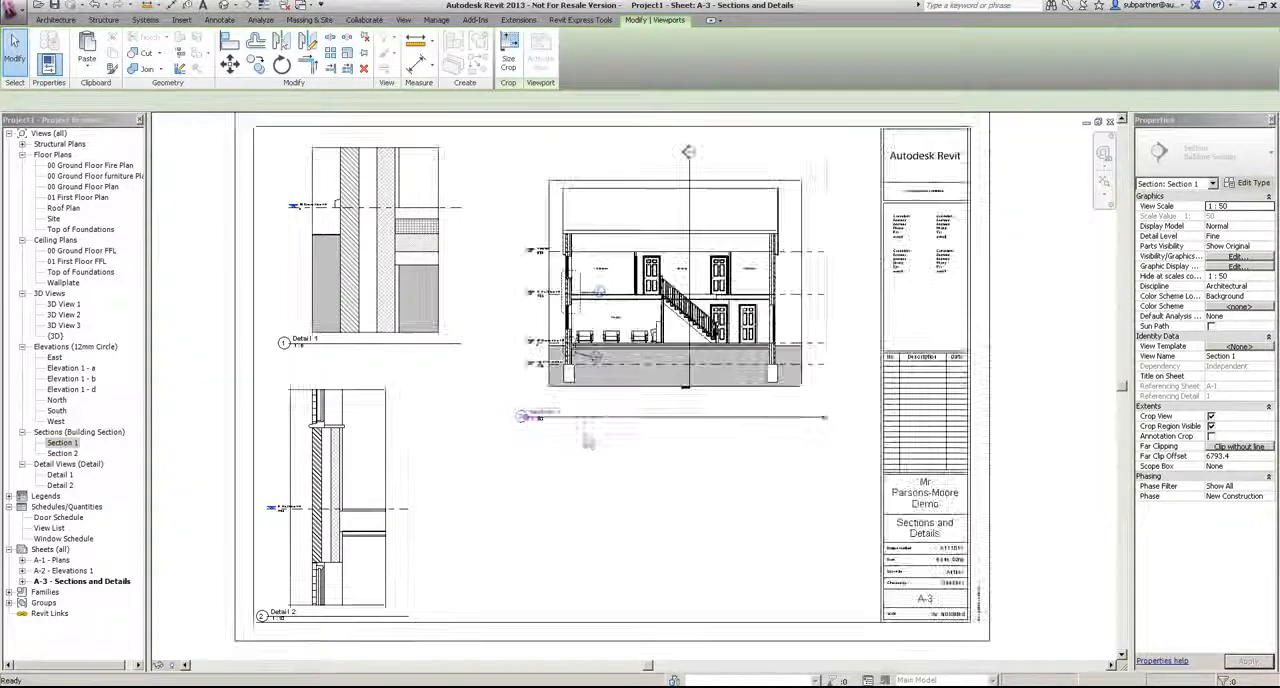
{"action": "left_click_drag", "start_coordinate": [62, 453], "coordinate": [626, 536]}
{"action": "middle_click_drag", "start_coordinate": [617, 483], "coordinate": [709, 344]}
{"action": "left_click", "coordinate": [255, 263]}
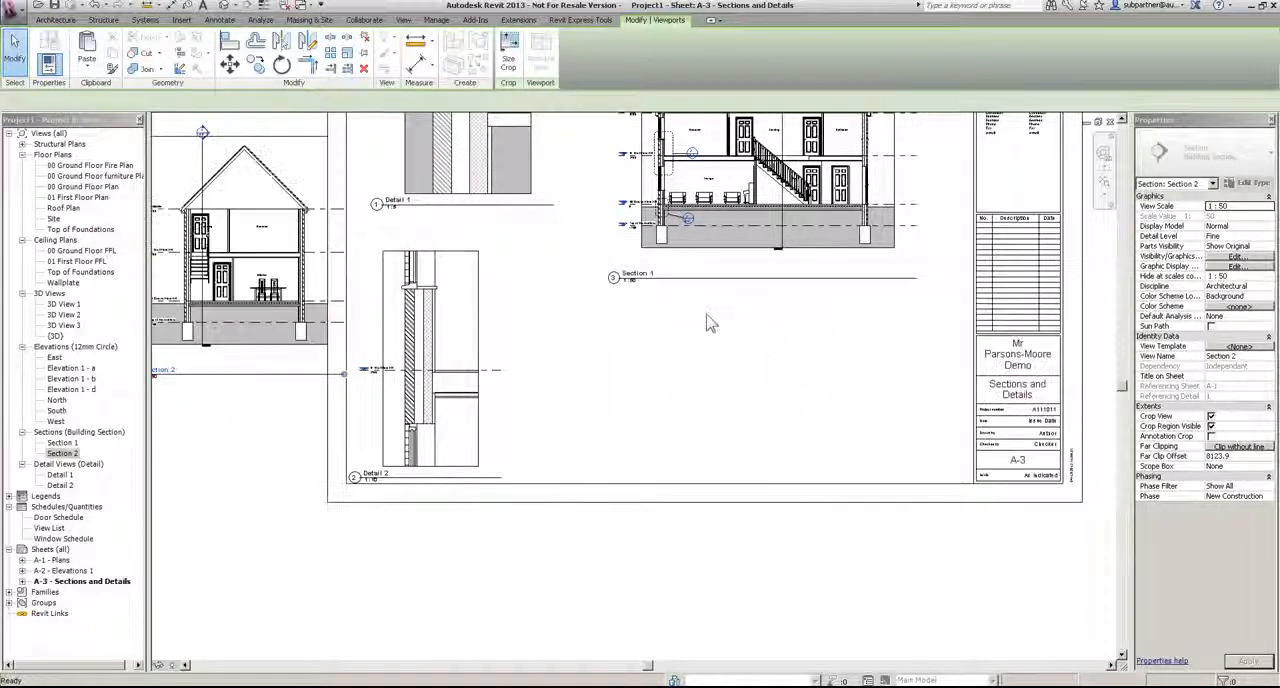
Step: Move the Detail 1 viewport beneath Section 1 and shift Section 1 slightly up and right to make room
{"action": "middle_click_drag", "start_coordinate": [542, 235], "coordinate": [558, 366]}
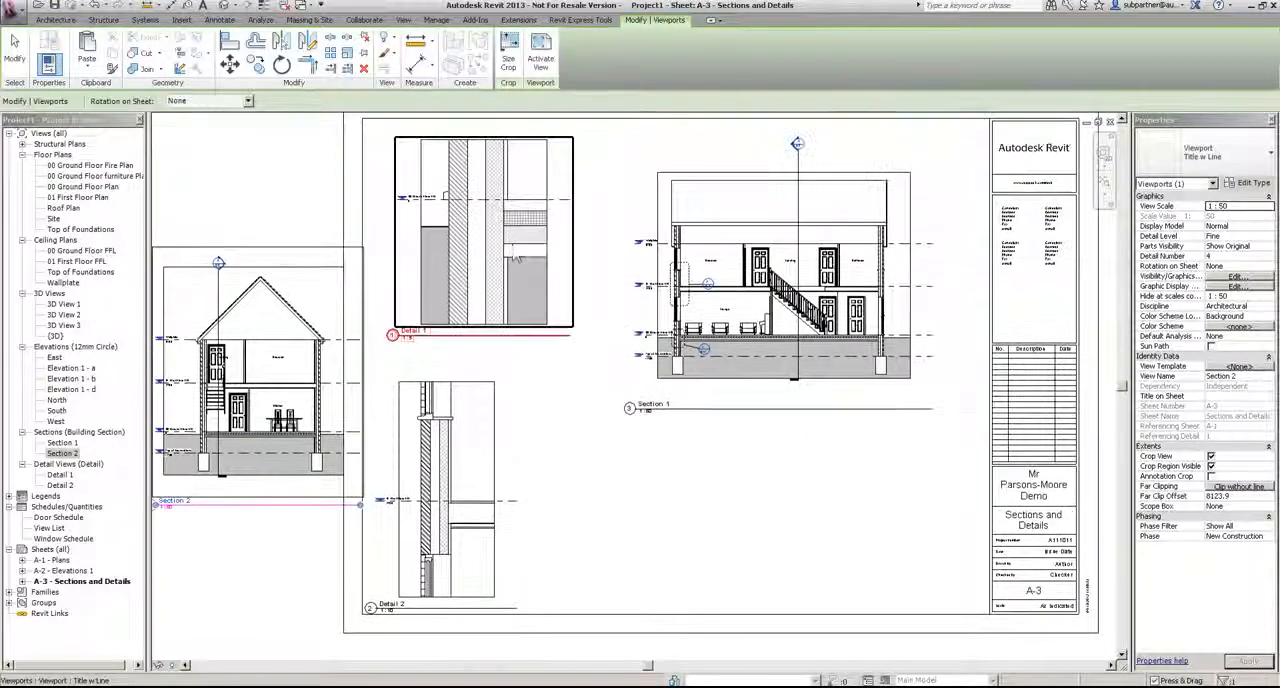
{"action": "left_click", "coordinate": [498, 205]}
{"action": "left_click_drag", "start_coordinate": [498, 205], "coordinate": [830, 479]}
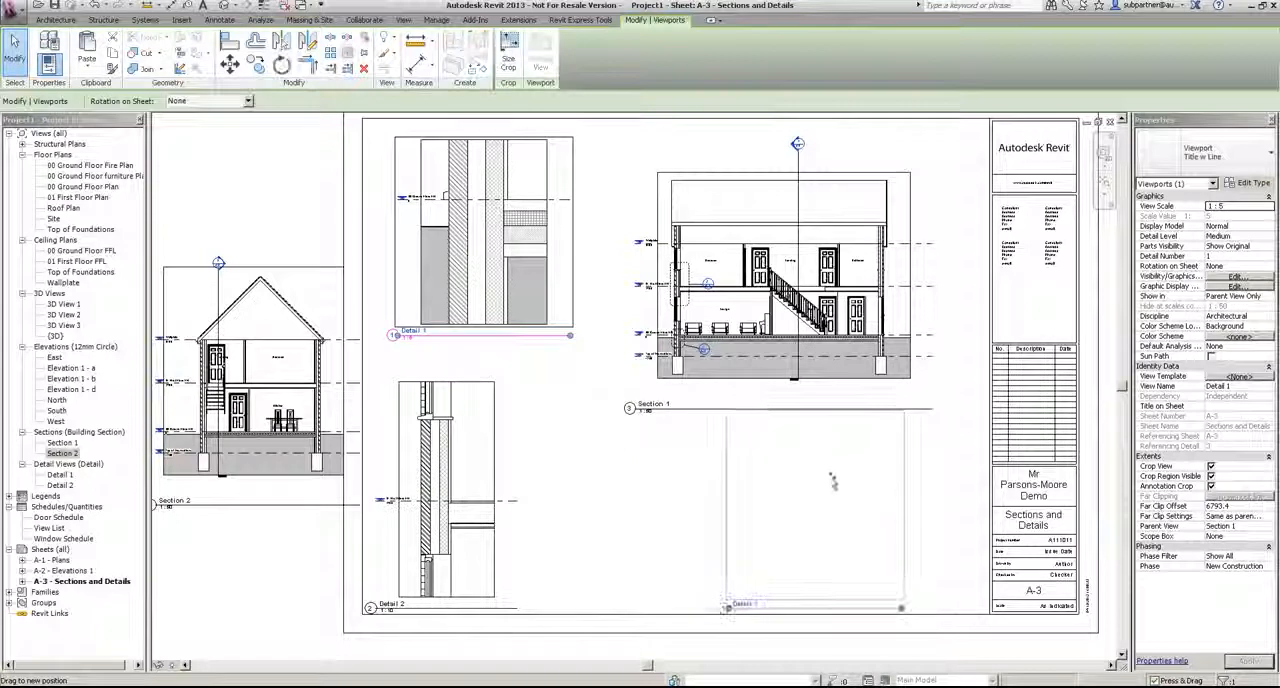
{"action": "left_click", "coordinate": [822, 222]}
{"action": "left_click_drag", "start_coordinate": [822, 222], "coordinate": [838, 205]}
{"action": "left_click", "coordinate": [810, 530]}
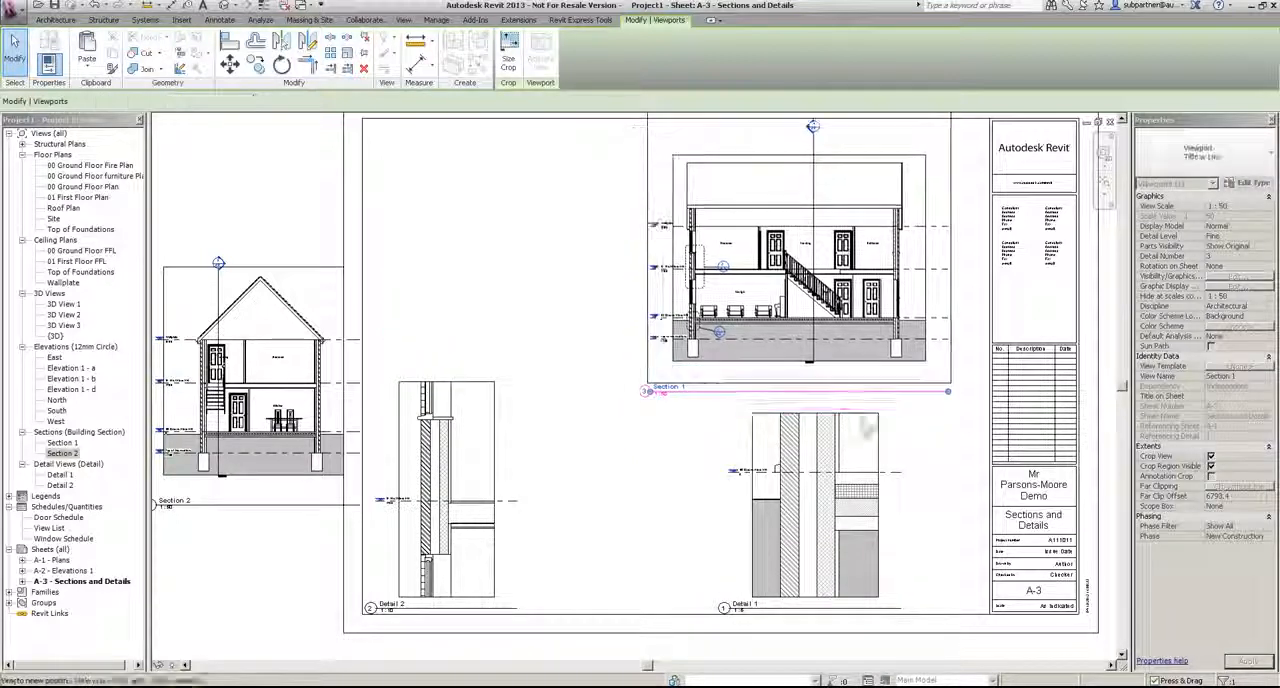
{"action": "left_click_drag", "start_coordinate": [808, 522], "coordinate": [817, 507]}
Step: Shift the Detail 2 viewport to the right and move Section 2 onto the sheet above it, level with Section 1
{"action": "left_click", "coordinate": [443, 447]}
{"action": "left_click_drag", "start_coordinate": [443, 447], "coordinate": [495, 447]}
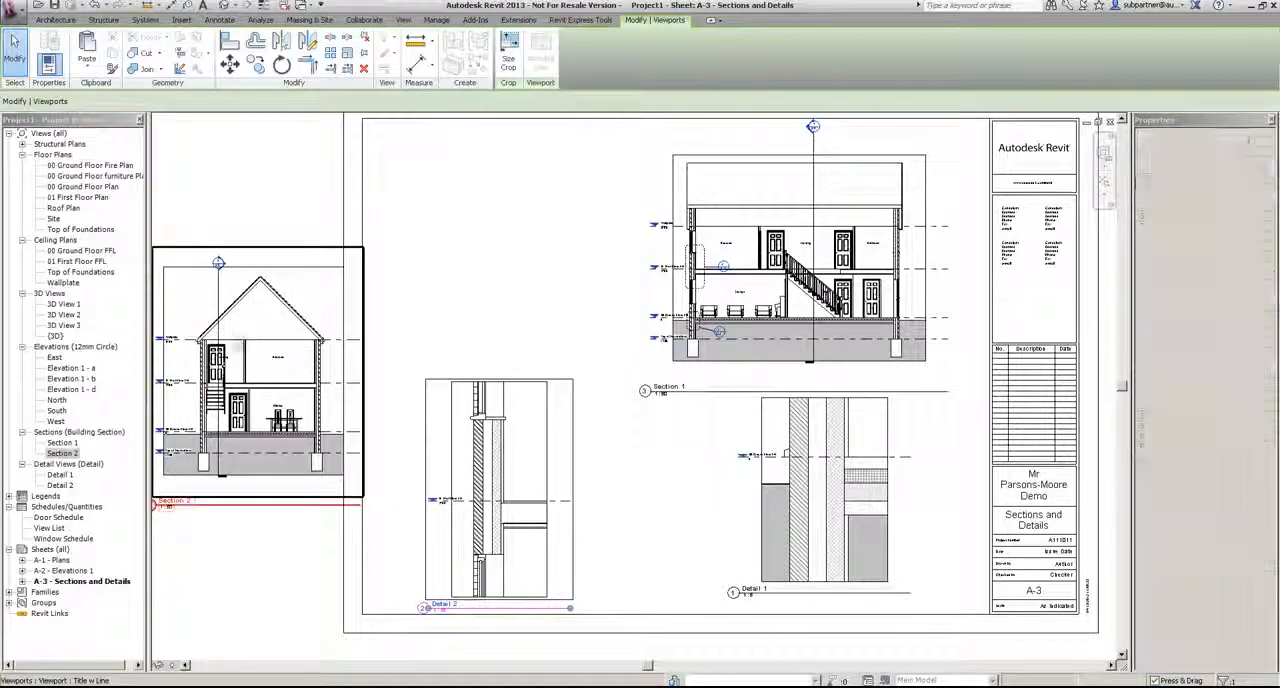
{"action": "left_click_drag", "start_coordinate": [258, 376], "coordinate": [506, 266]}
{"action": "left_click", "coordinate": [640, 478]}
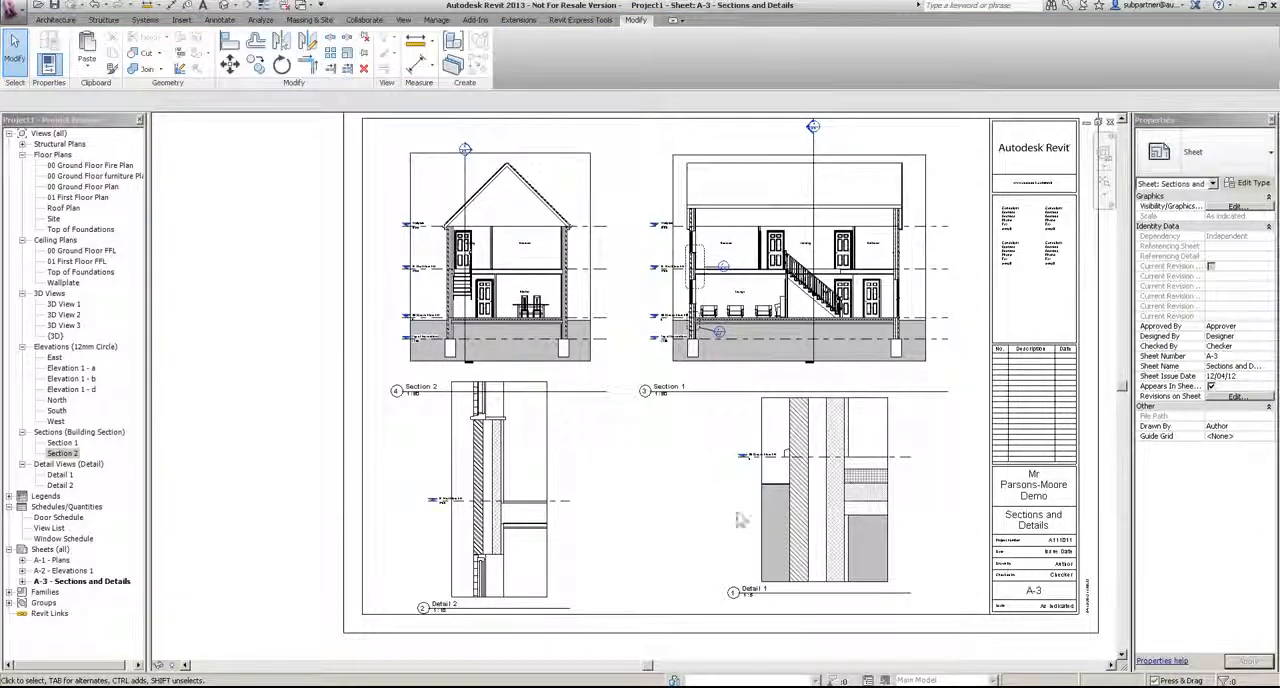
Step: Hide the crop regions of all four viewports and change their viewport type to Title No Line
{"action": "left_click_drag", "start_coordinate": [961, 575], "coordinate": [533, 298]}
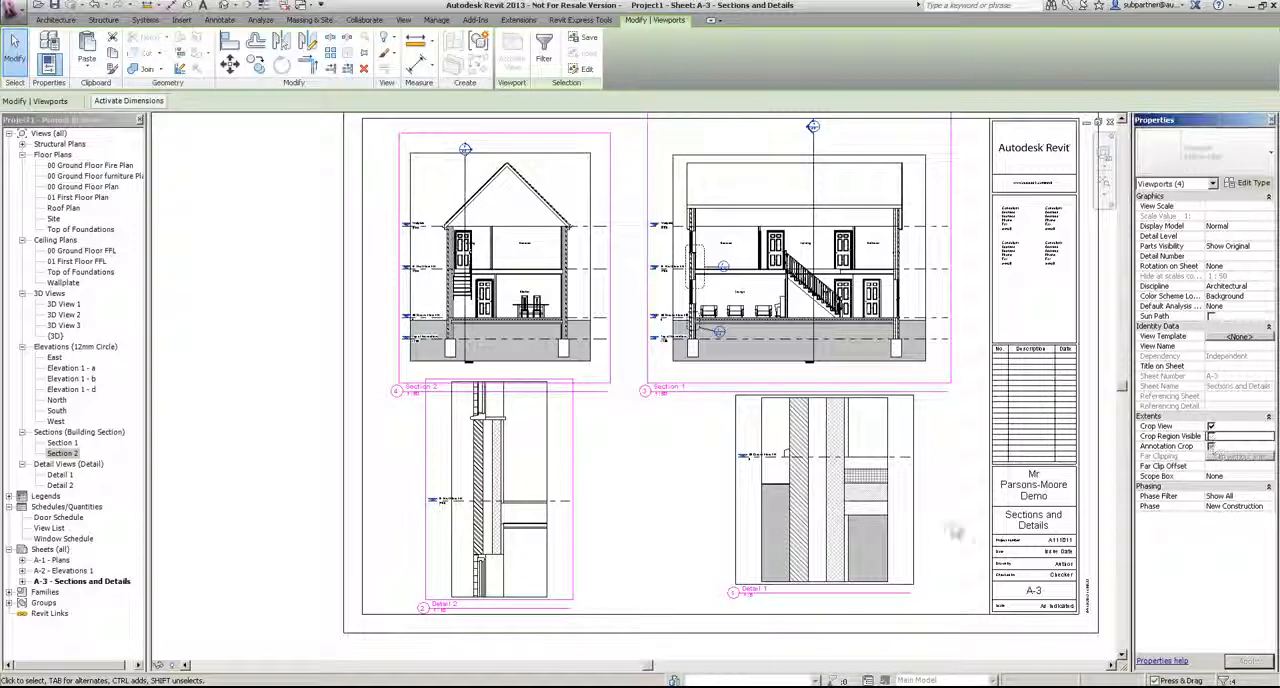
{"action": "left_click", "coordinate": [222, 258]}
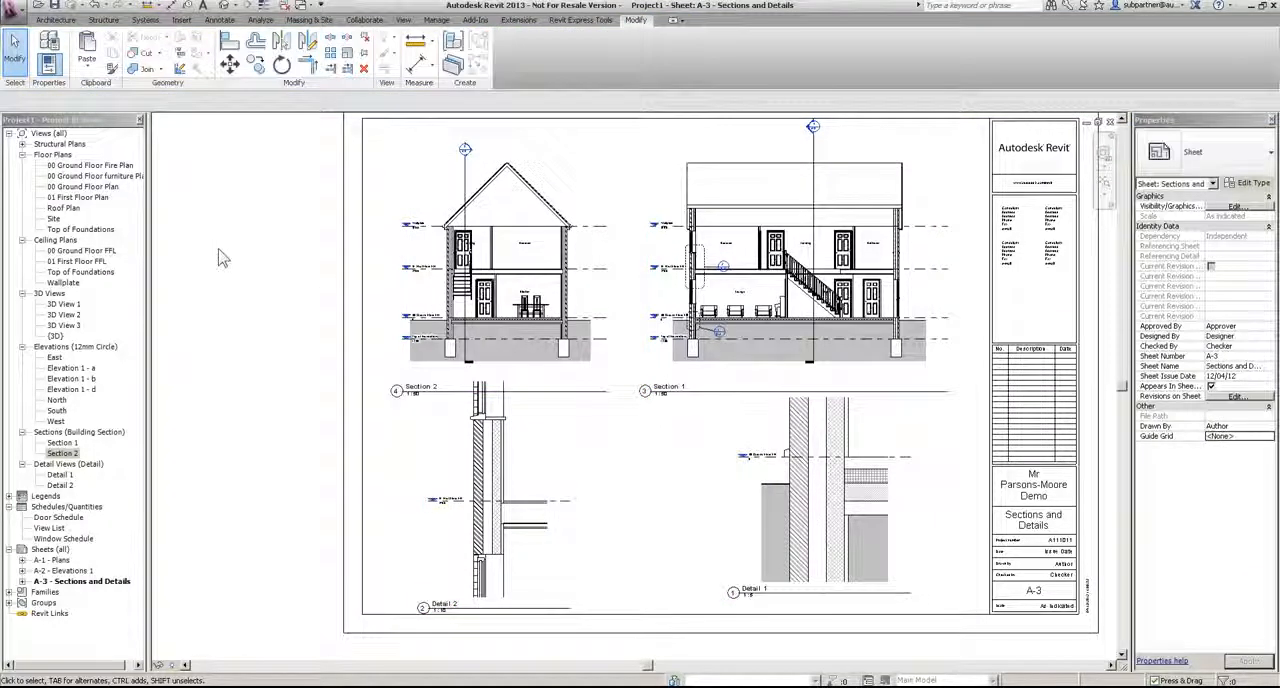
{"action": "left_click_drag", "start_coordinate": [958, 600], "coordinate": [392, 130]}
{"action": "left_click", "coordinate": [1237, 155]}
{"action": "left_click", "coordinate": [1200, 192]}
{"action": "left_click", "coordinate": [243, 263]}
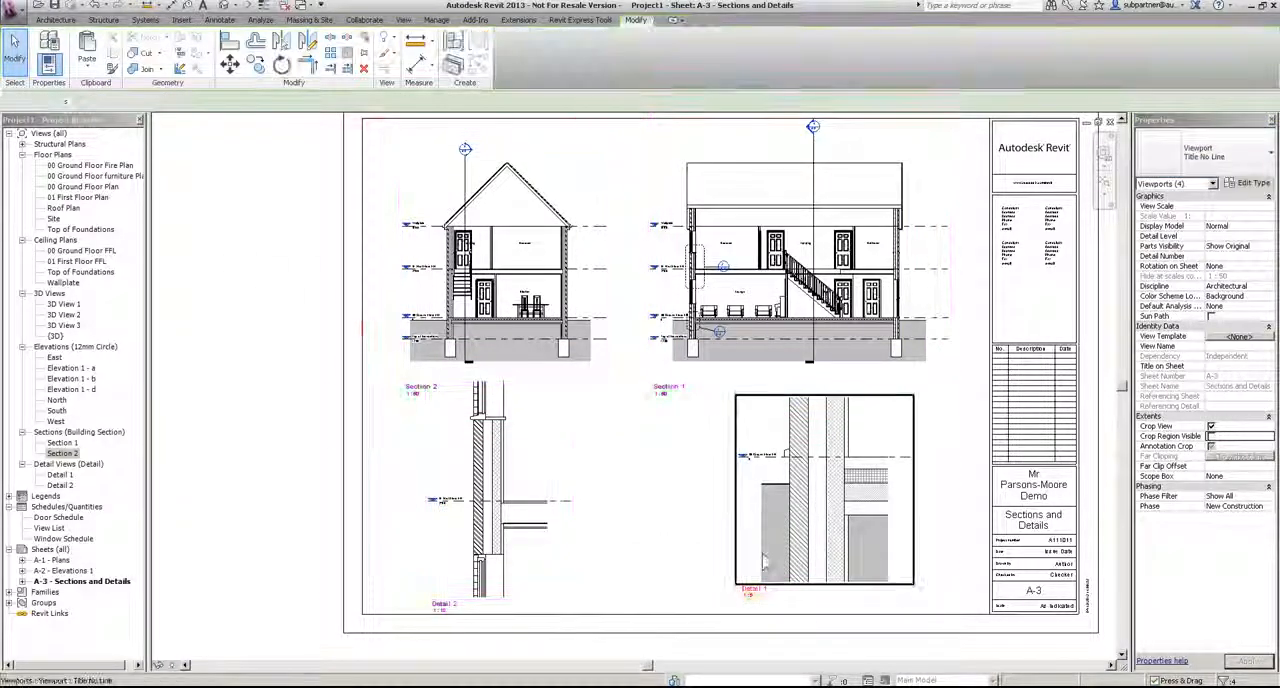
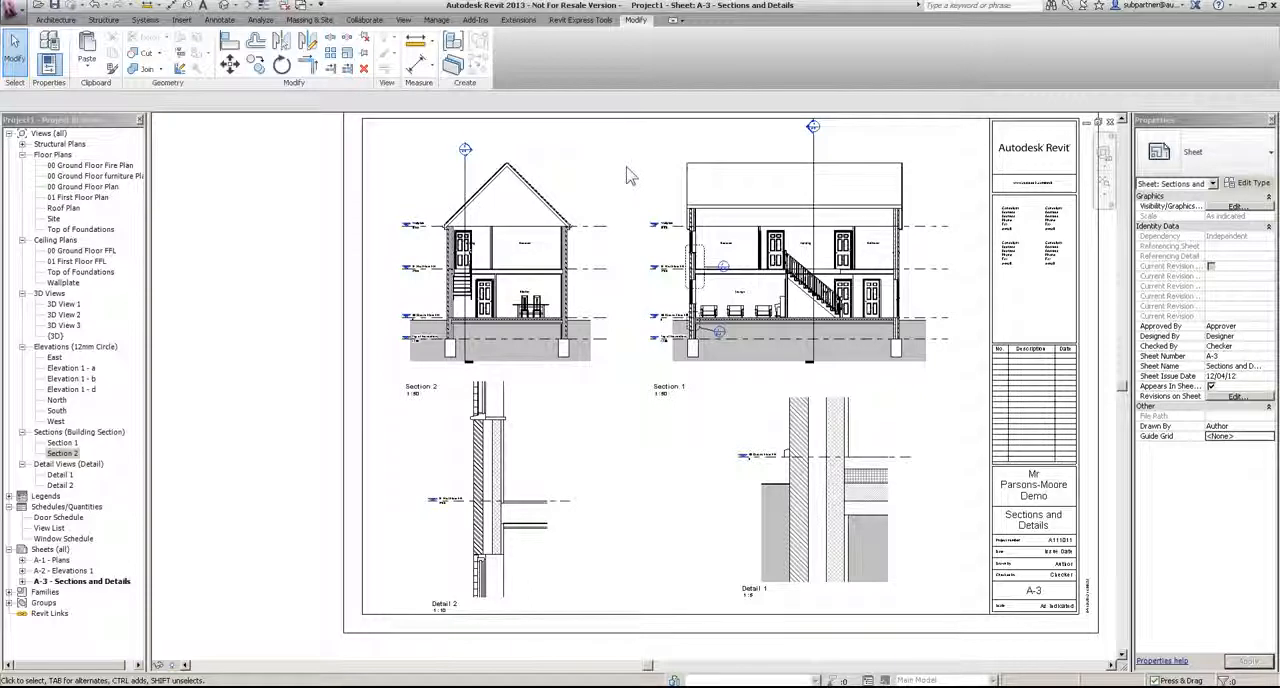
Step: Examine the section marker above the Lounge on sheet A-1 - Plans and the view titles on sheet A-2 - Elevations 1
{"action": "double_click", "coordinate": [52, 560]}
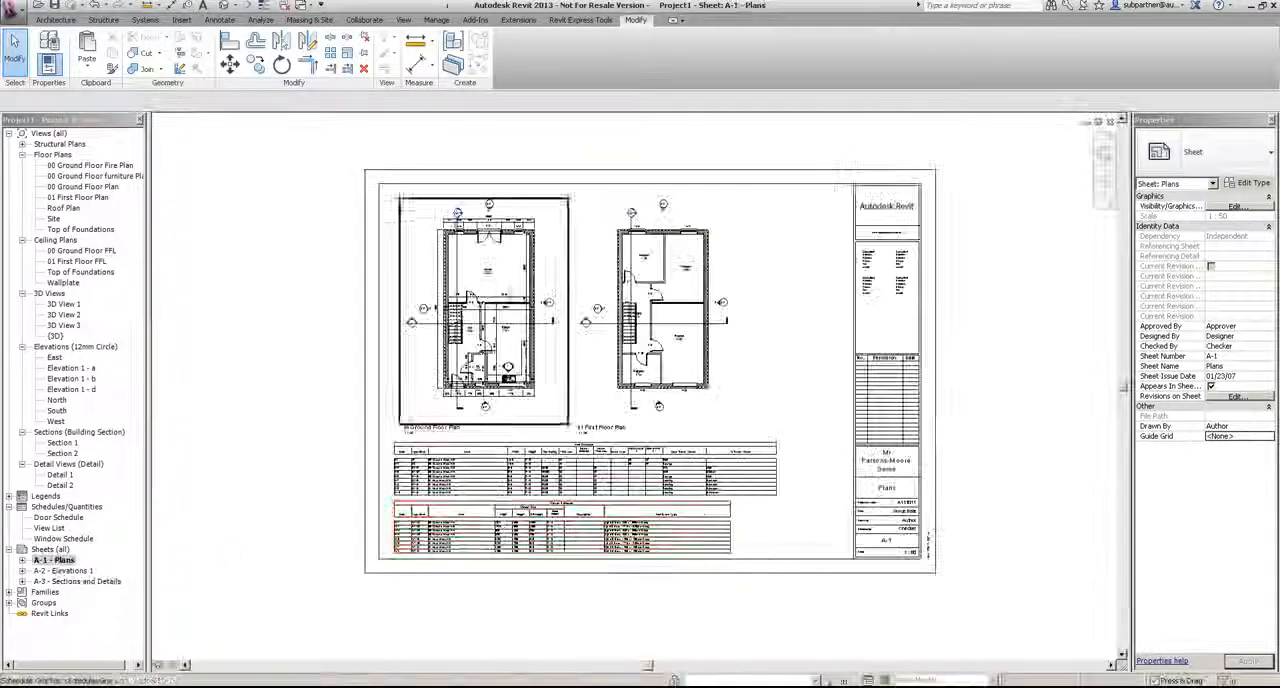
{"action": "scroll", "coordinate": [514, 245], "scroll_direction": "up", "scroll_amount": 7}
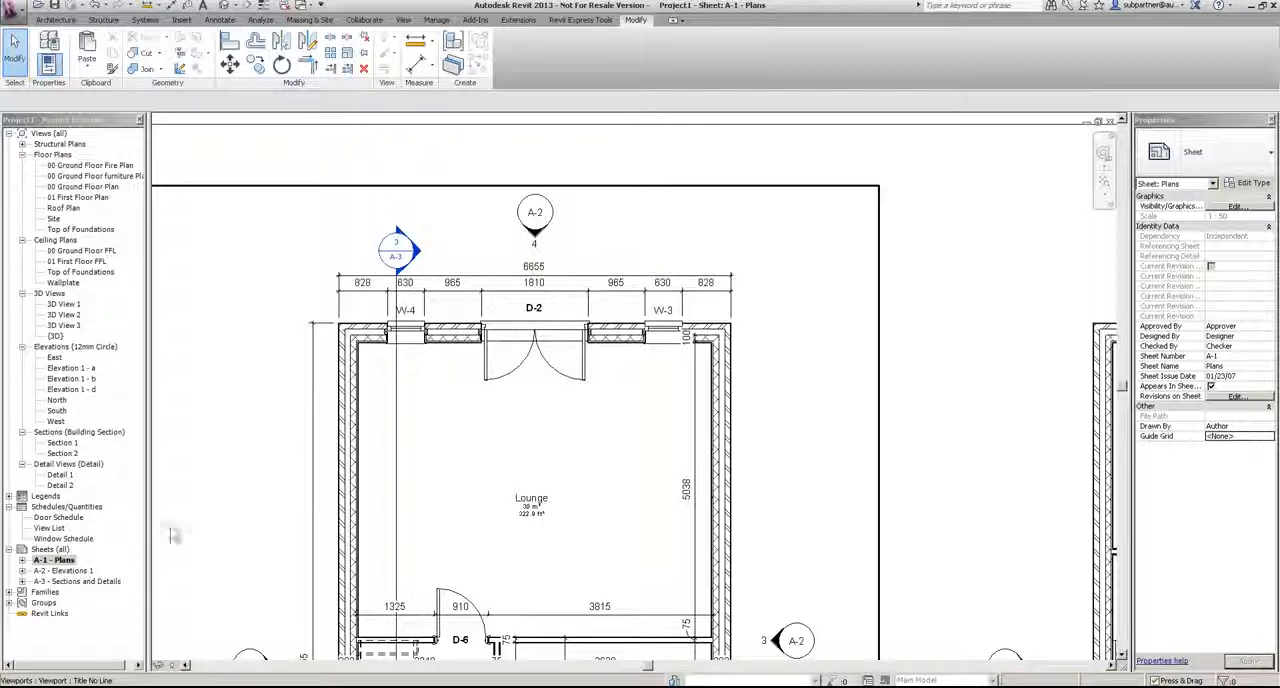
{"action": "double_click", "coordinate": [66, 571]}
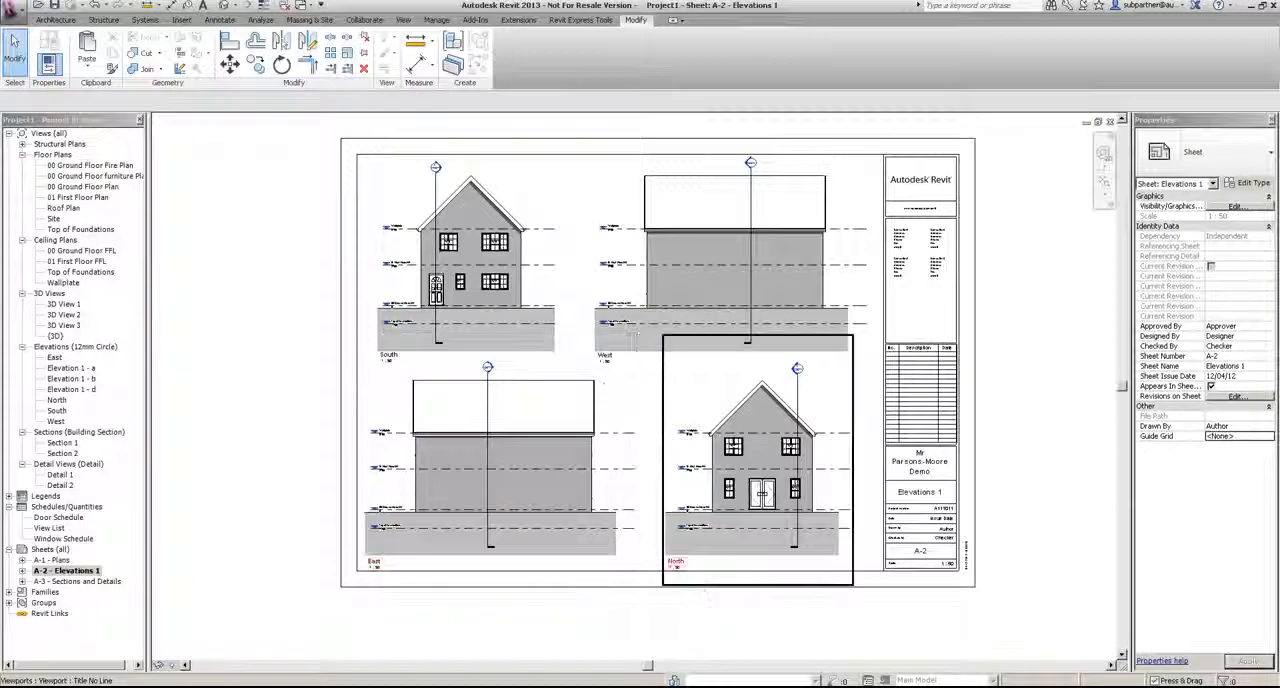
{"action": "scroll", "coordinate": [697, 578], "scroll_direction": "up", "scroll_amount": 2}
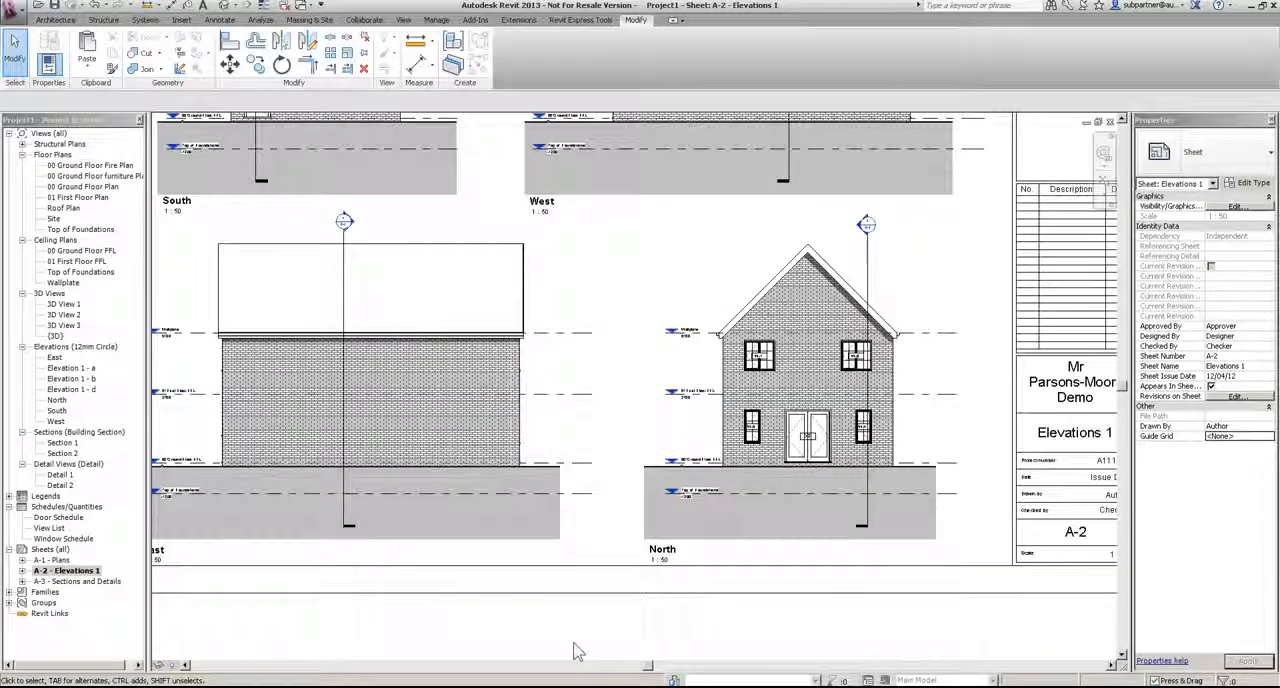
{"action": "scroll", "coordinate": [606, 583], "scroll_direction": "down", "scroll_amount": 3}
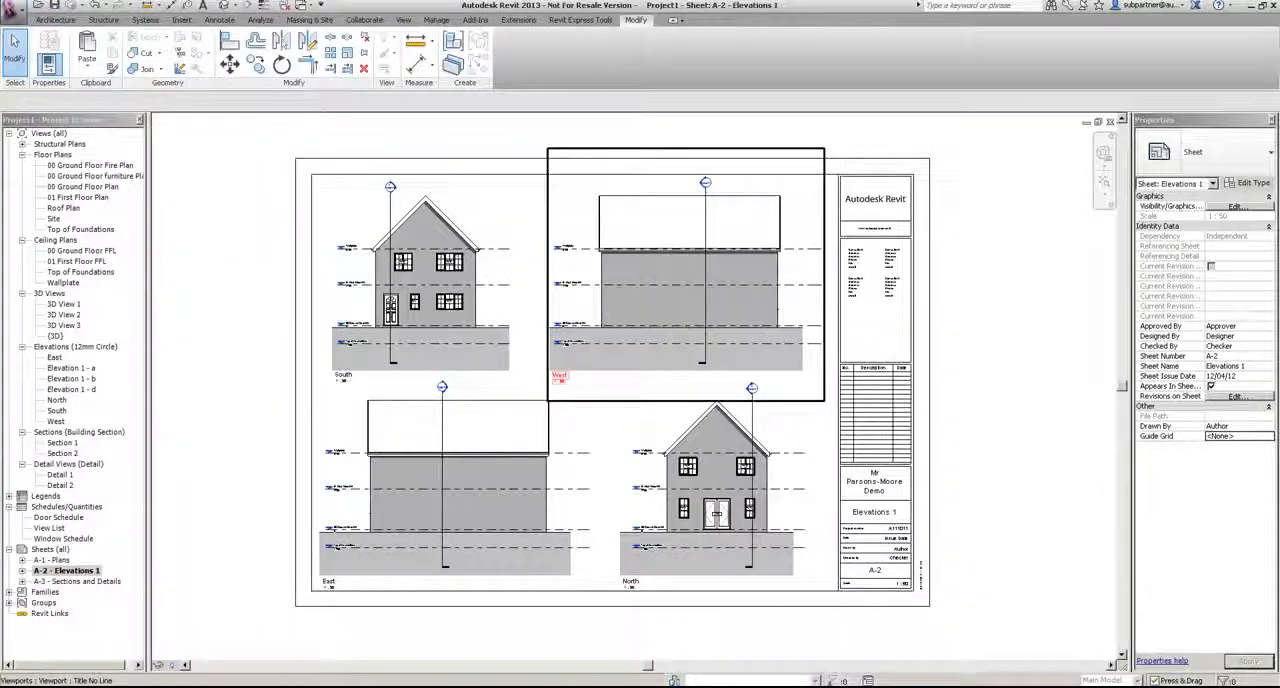
Step: Change the South, West, East and North viewports on sheet A-2 to the Title No Line w Detail Ref type
{"action": "left_click", "coordinate": [677, 329]}
{"action": "left_click", "coordinate": [515, 412], "text": "ctrl"}
{"action": "left_click", "coordinate": [638, 414], "text": "ctrl"}
{"action": "left_click", "coordinate": [1230, 157]}
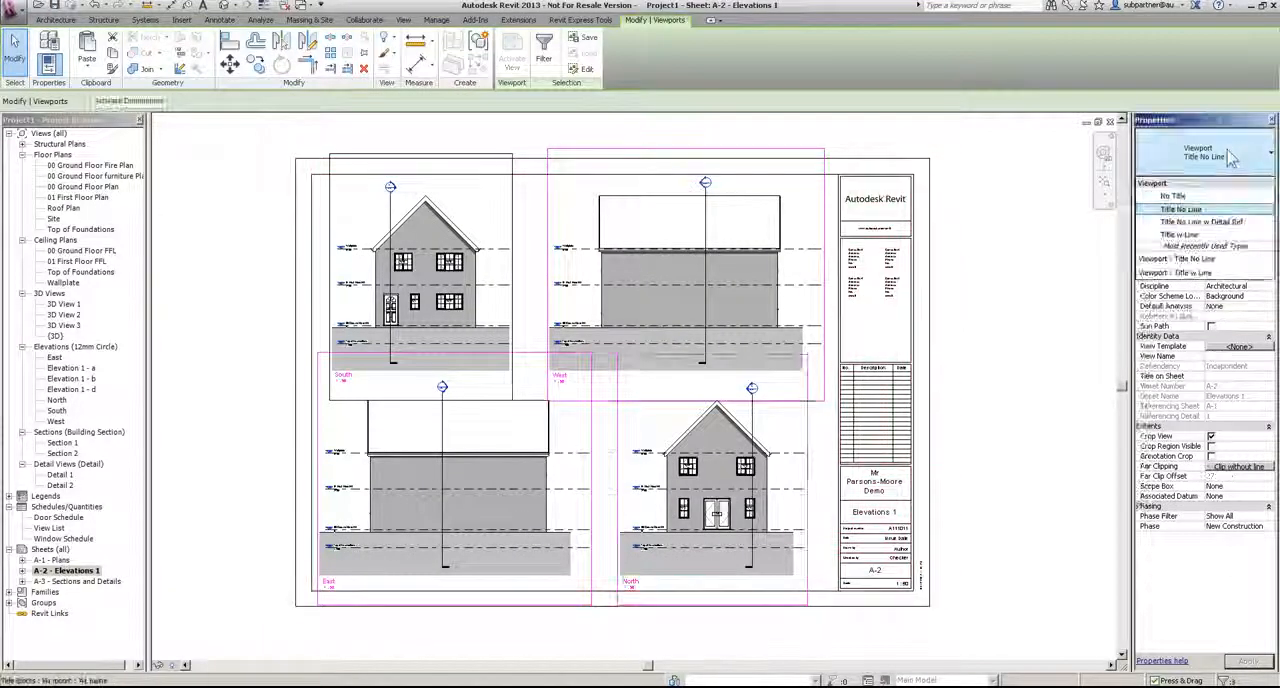
{"action": "left_click", "coordinate": [1201, 221]}
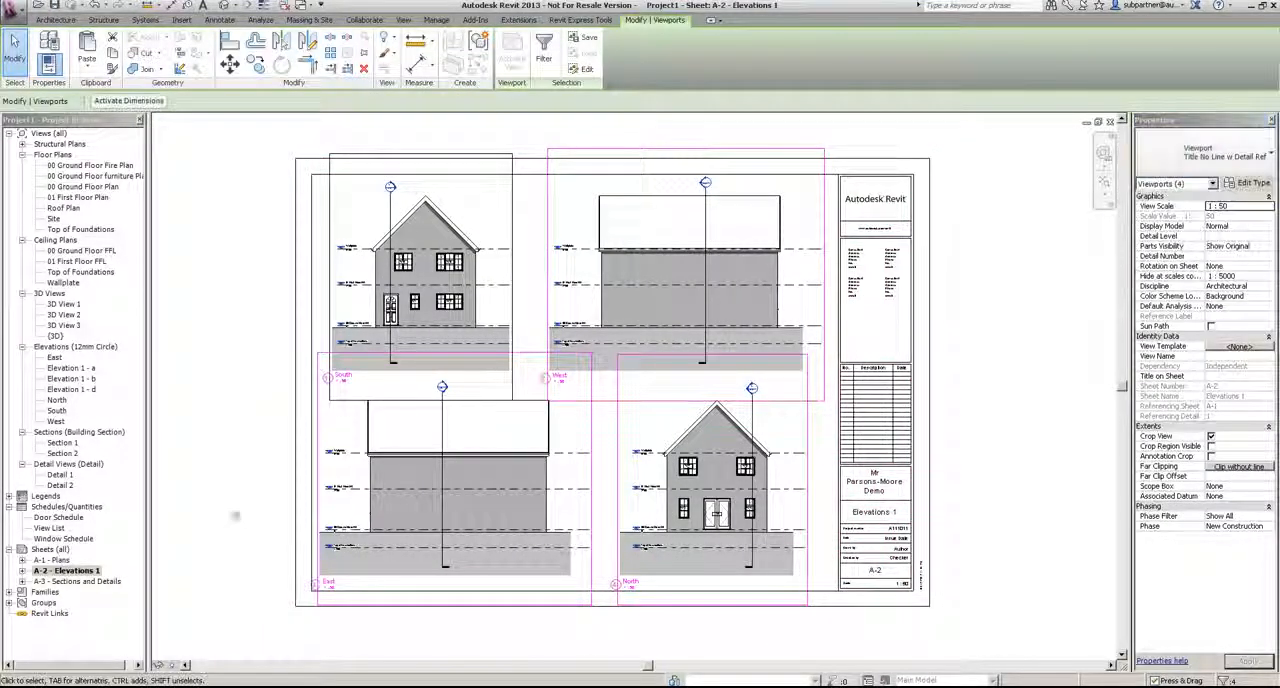
{"action": "key", "text": "Escape"}
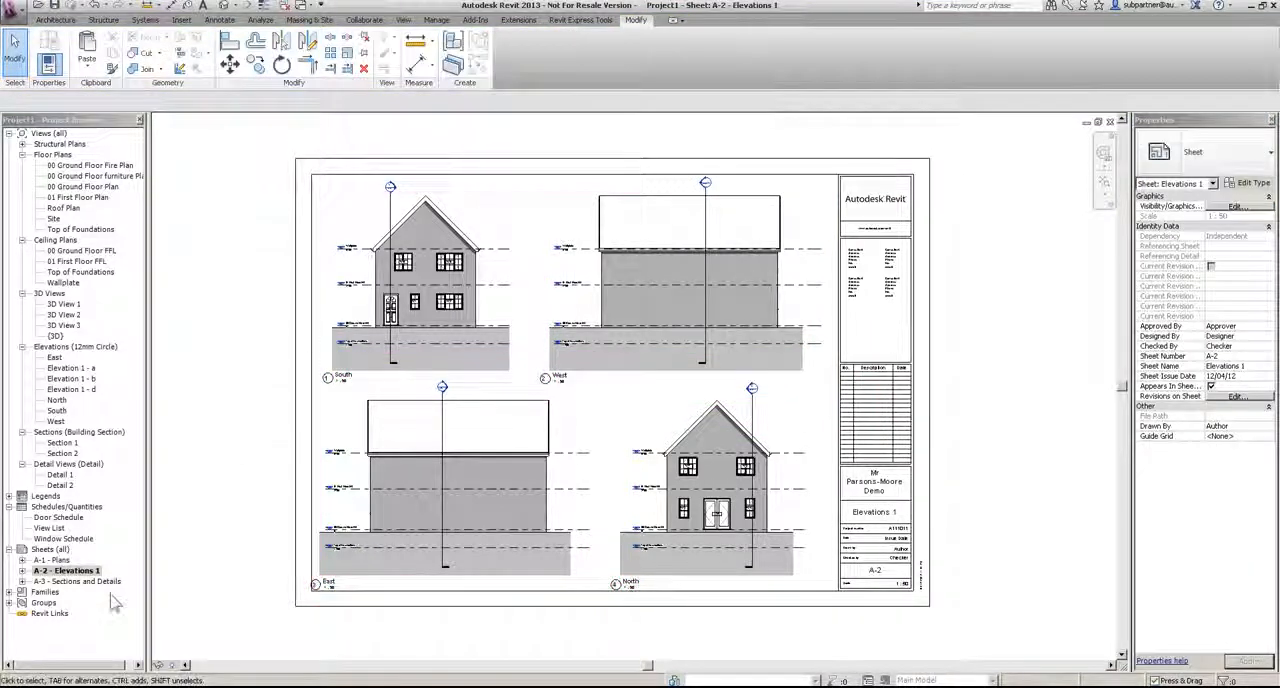
Step: On sheet A-3 - Sections and Details, change the Section 2, Section 1 and Detail 1 viewports to Title No Line w Detail Ref
{"action": "double_click", "coordinate": [75, 581]}
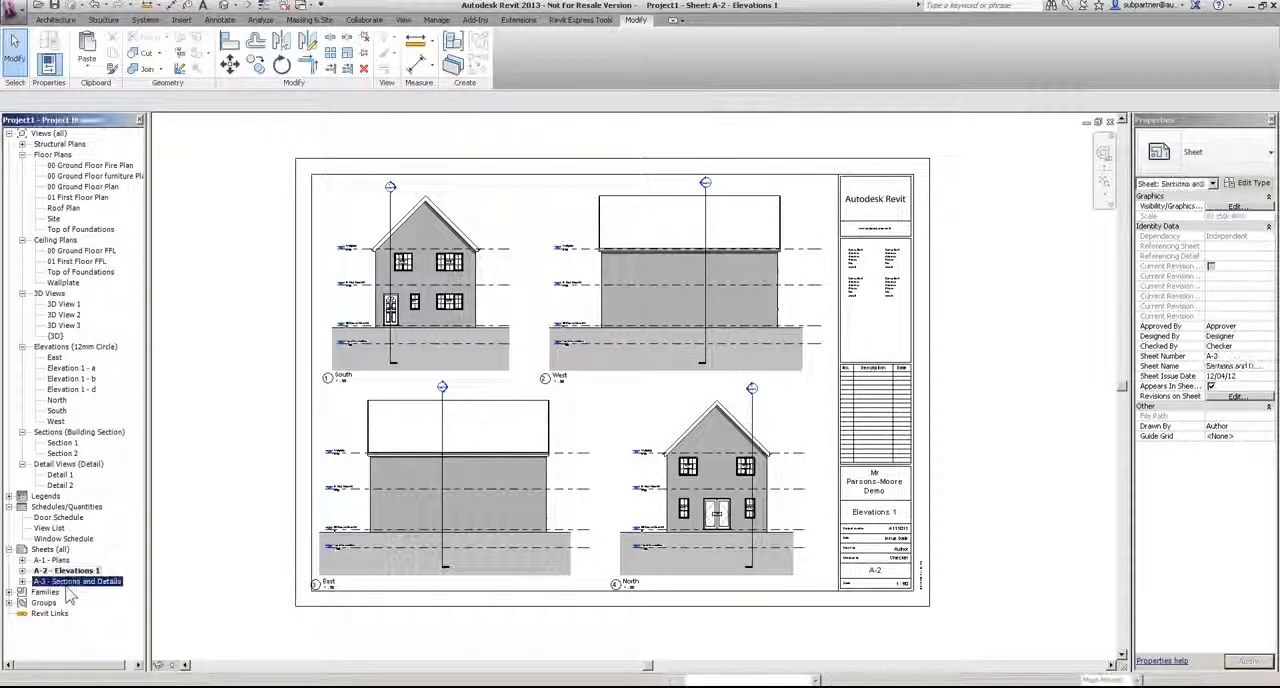
{"action": "scroll", "coordinate": [421, 427], "scroll_direction": "up", "scroll_amount": 2}
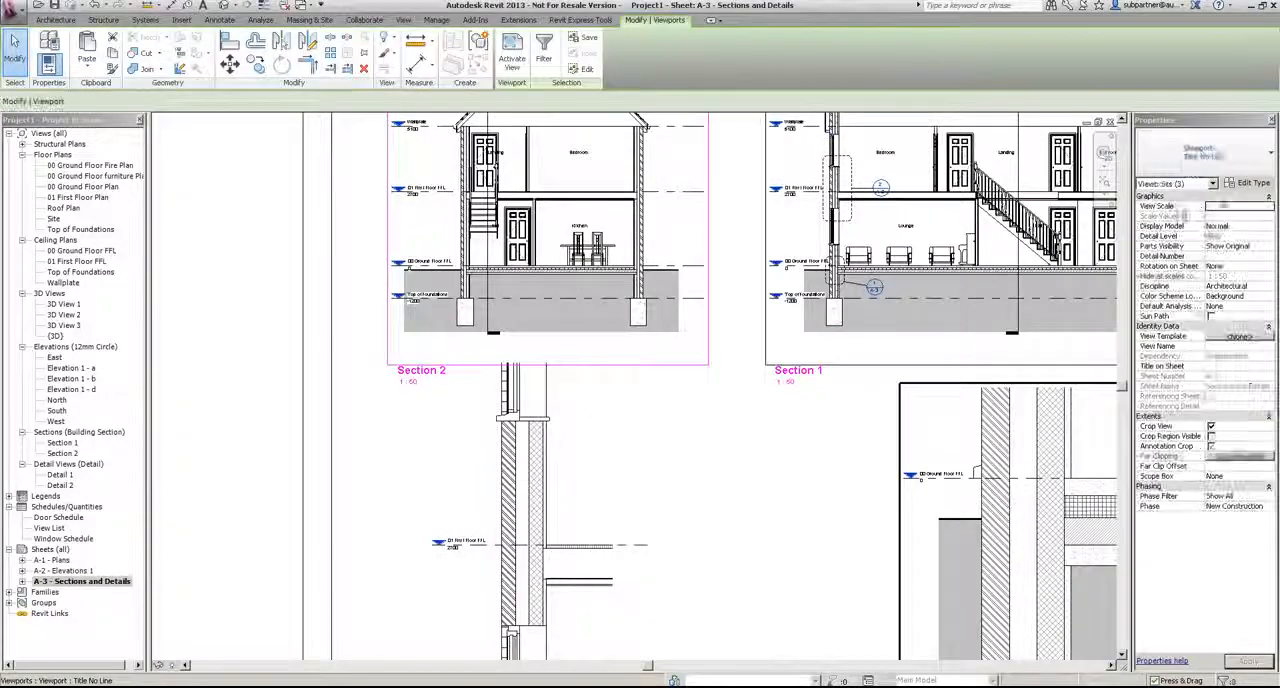
{"action": "left_click", "coordinate": [1191, 149]}
{"action": "left_click", "coordinate": [1199, 223]}
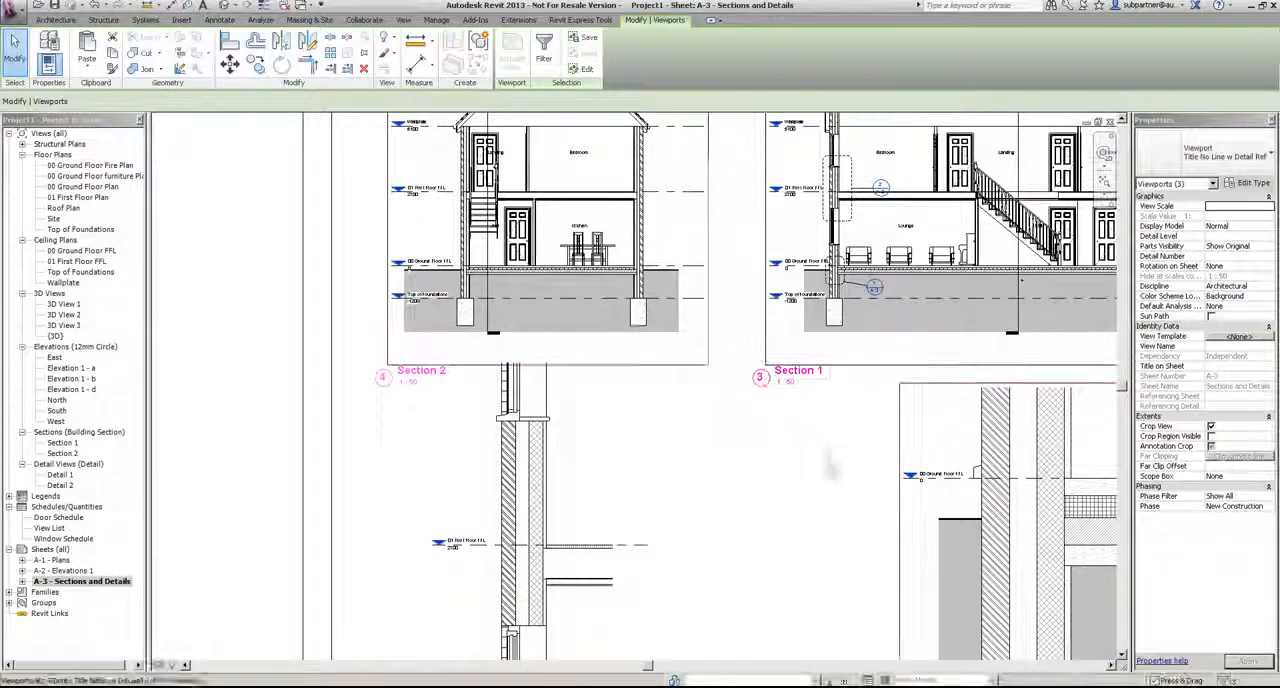
{"action": "left_click", "coordinate": [222, 270]}
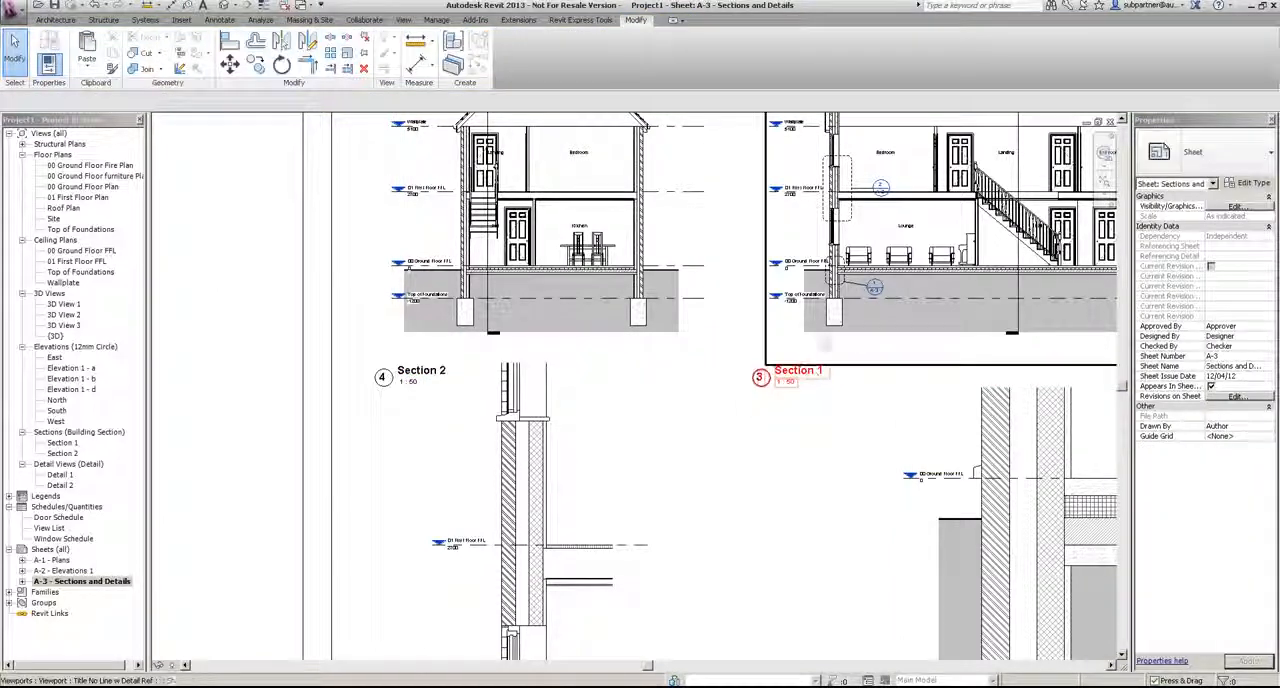
Step: Examine the section markers and detail callout references in the Section 2 and Section 1 views on sheet A-3
{"action": "middle_click_drag", "start_coordinate": [836, 324], "coordinate": [832, 455]}
{"action": "scroll", "coordinate": [484, 140], "scroll_direction": "up", "scroll_amount": 5}
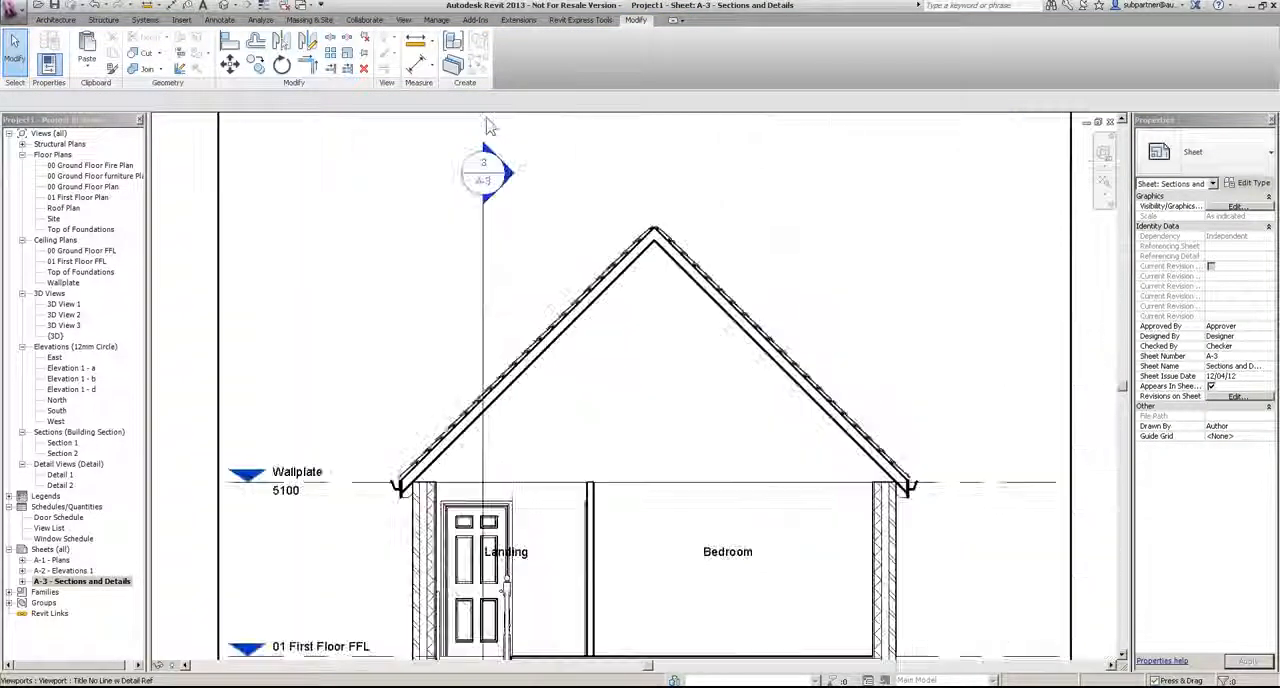
{"action": "scroll", "coordinate": [600, 205], "scroll_direction": "down", "scroll_amount": 3}
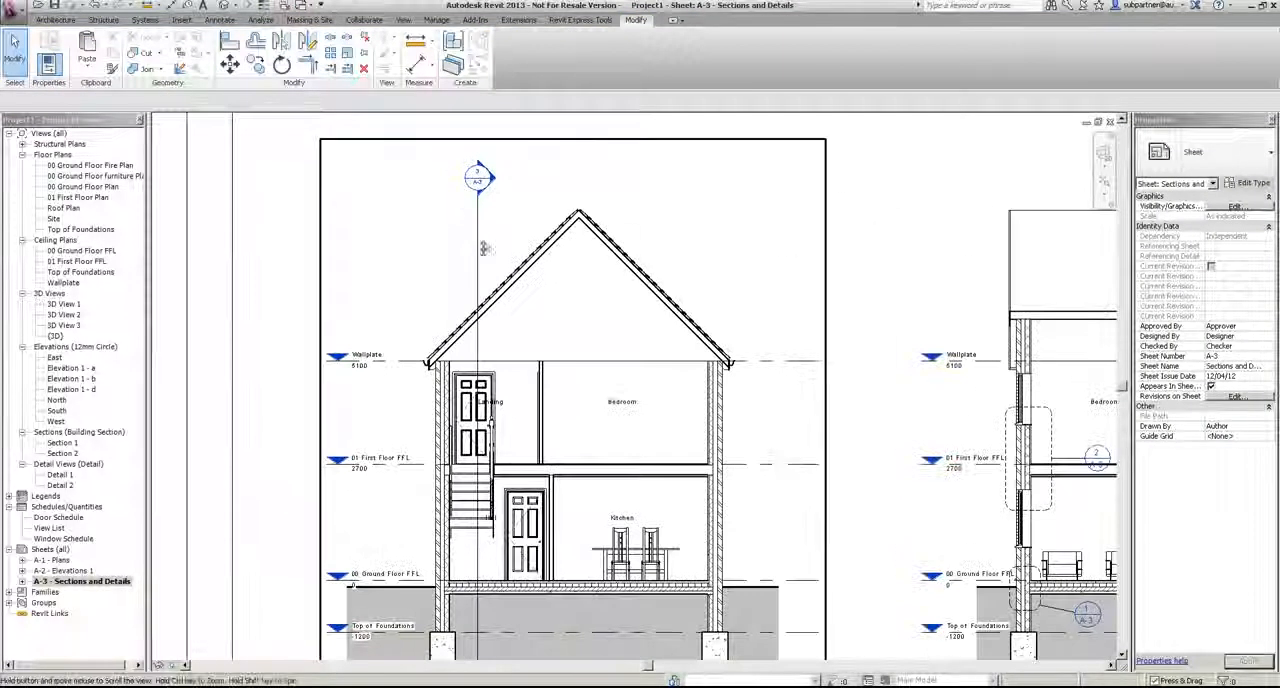
{"action": "middle_click_drag", "start_coordinate": [623, 240], "coordinate": [416, 260]}
{"action": "middle_click_drag", "start_coordinate": [951, 264], "coordinate": [667, 264]}
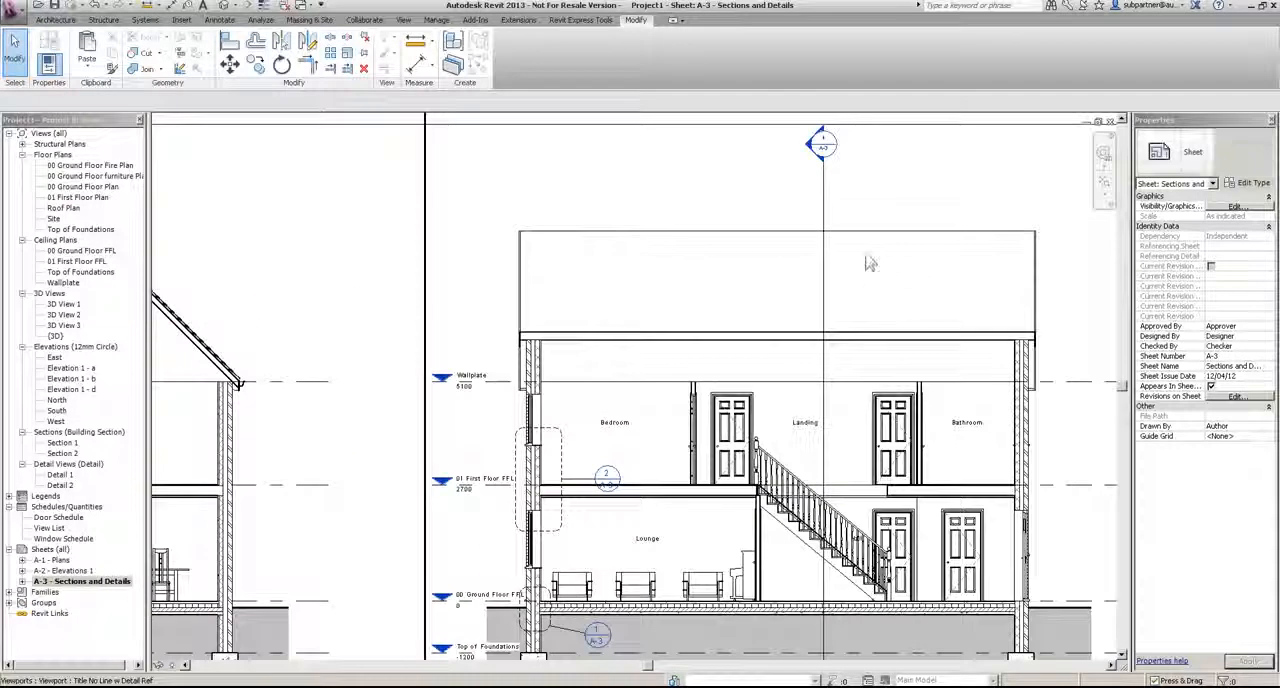
{"action": "scroll", "coordinate": [878, 266], "scroll_direction": "down", "scroll_amount": 3}
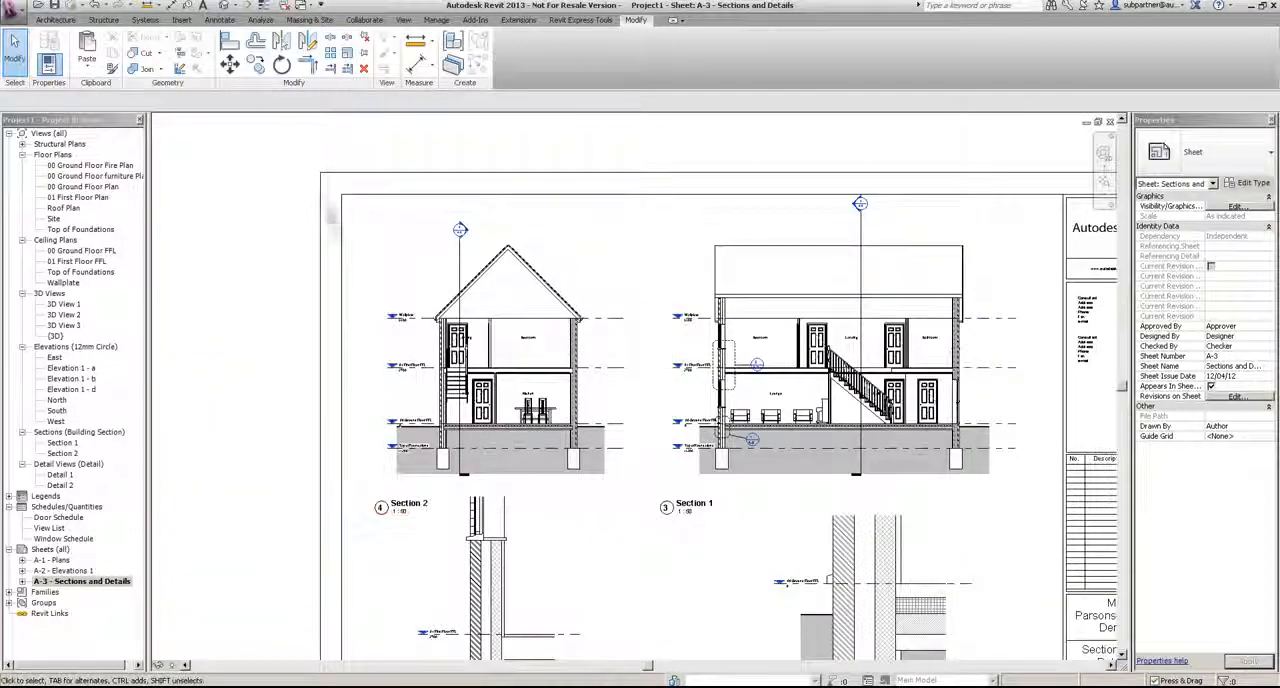
{"action": "left_click", "coordinate": [1106, 186]}
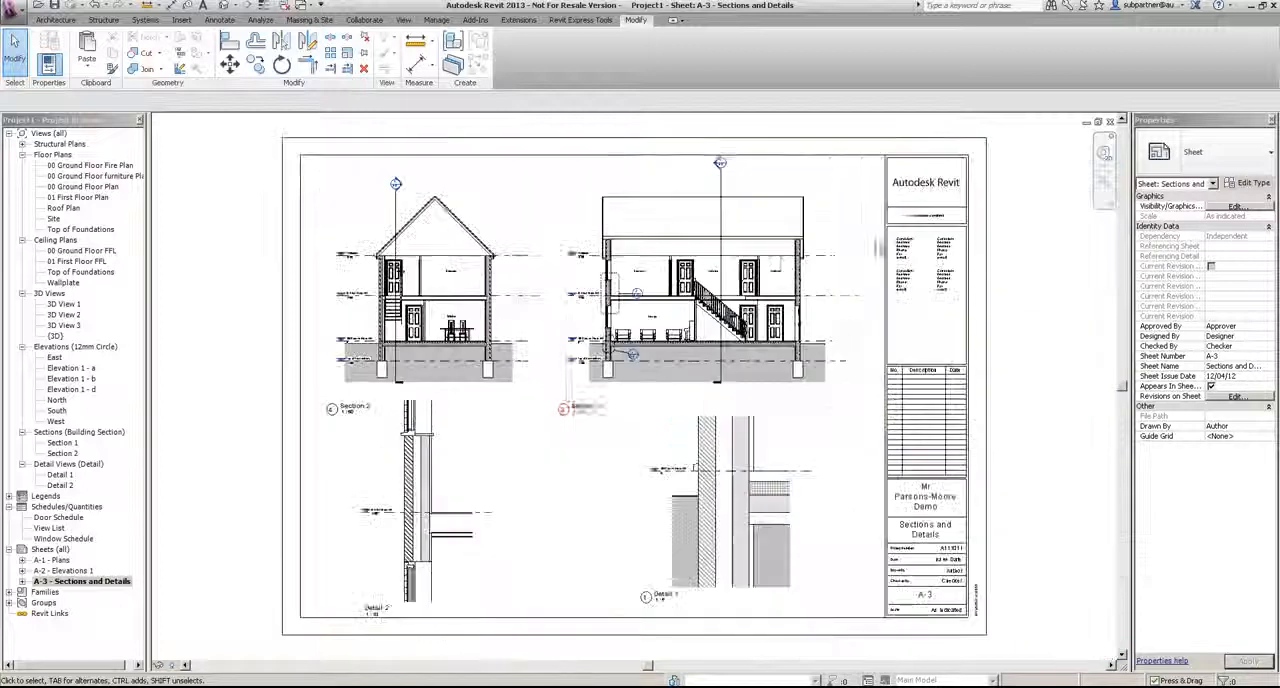
Step: Review sheets A-1 - Plans, A-2 - Elevations 1 and A-3 - Sections and Details in turn
{"action": "double_click", "coordinate": [52, 560]}
{"action": "scroll", "coordinate": [752, 390], "scroll_direction": "down", "scroll_amount": 5}
{"action": "middle_click_drag", "start_coordinate": [709, 387], "coordinate": [485, 235]}
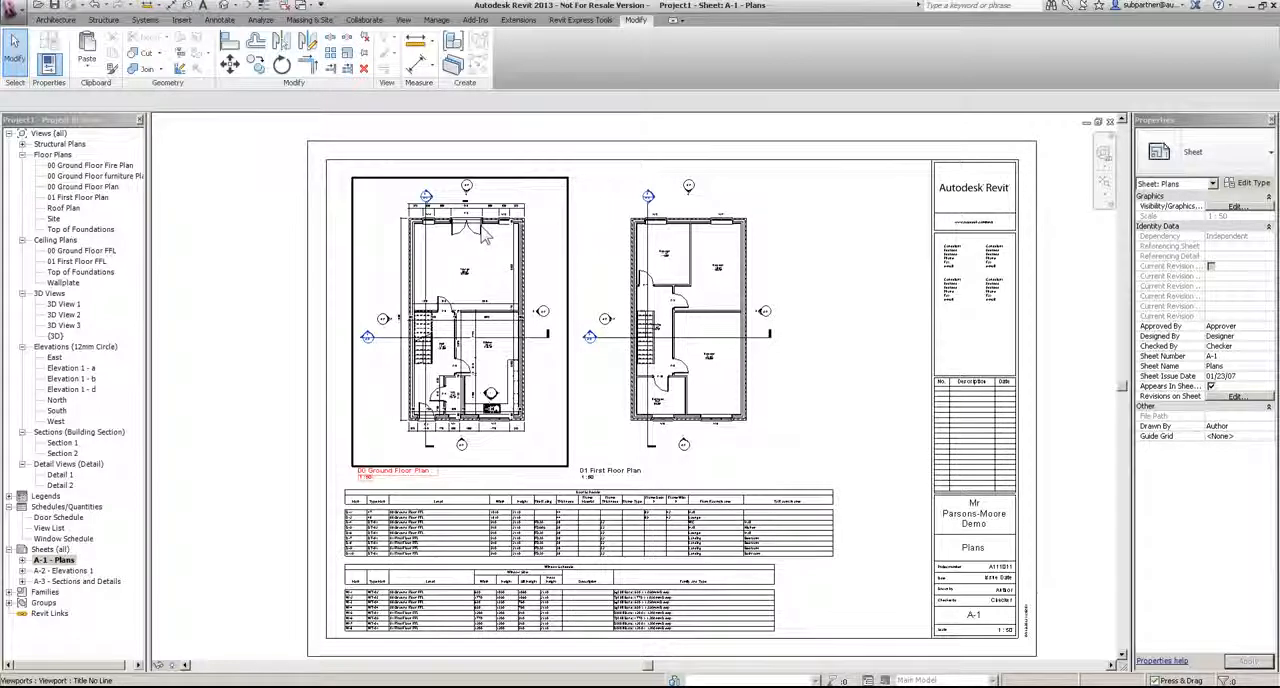
{"action": "double_click", "coordinate": [62, 570]}
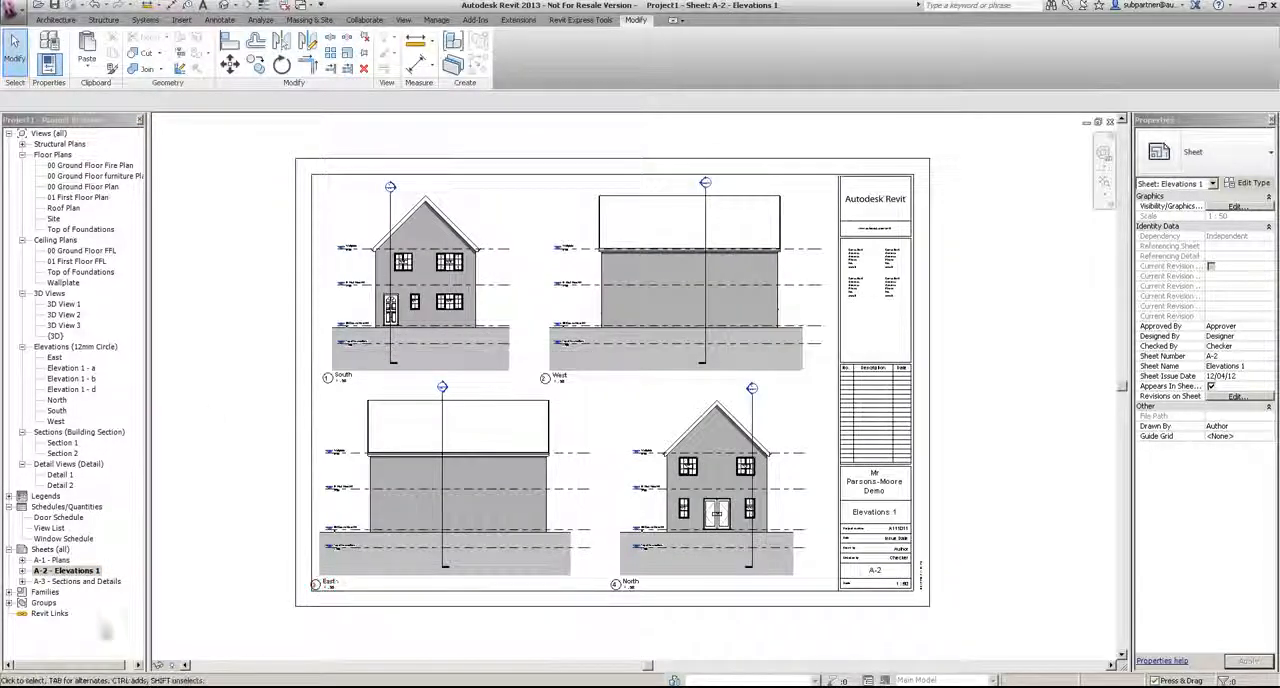
{"action": "double_click", "coordinate": [80, 581]}
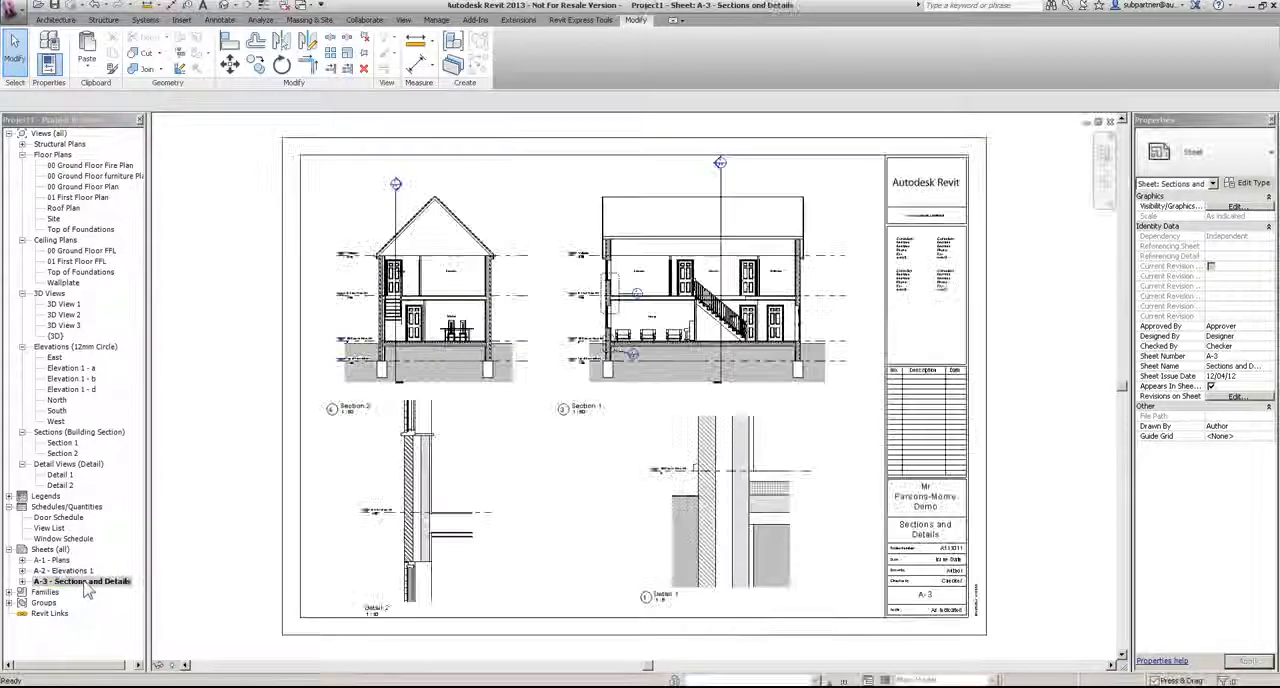